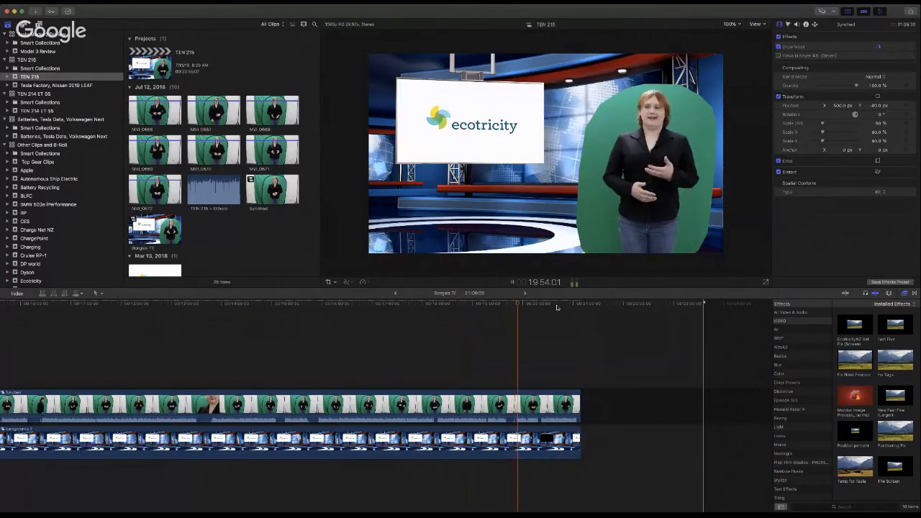
Step: Cue the Borgies TE timeline near 20:31 and open the nested backgrounds 2 clip down to its Ecotricity logo layer
left_click(557, 305)
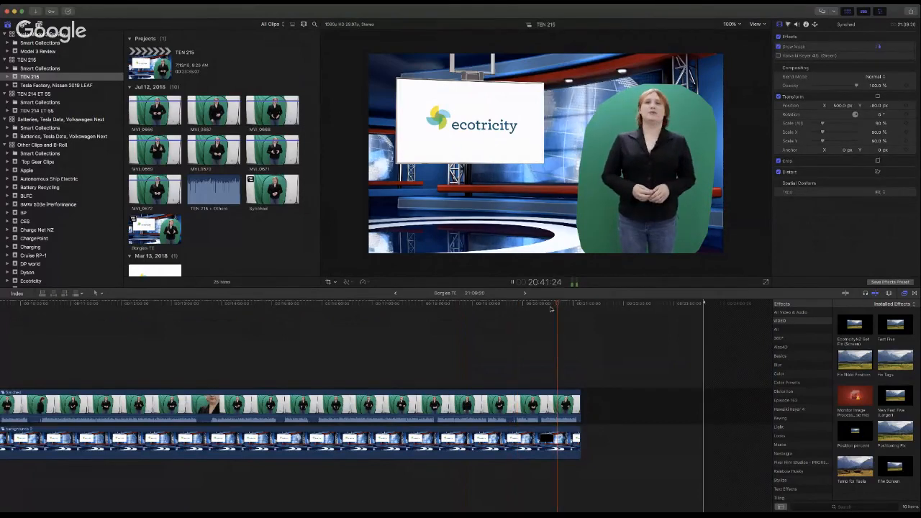
left_click(546, 305)
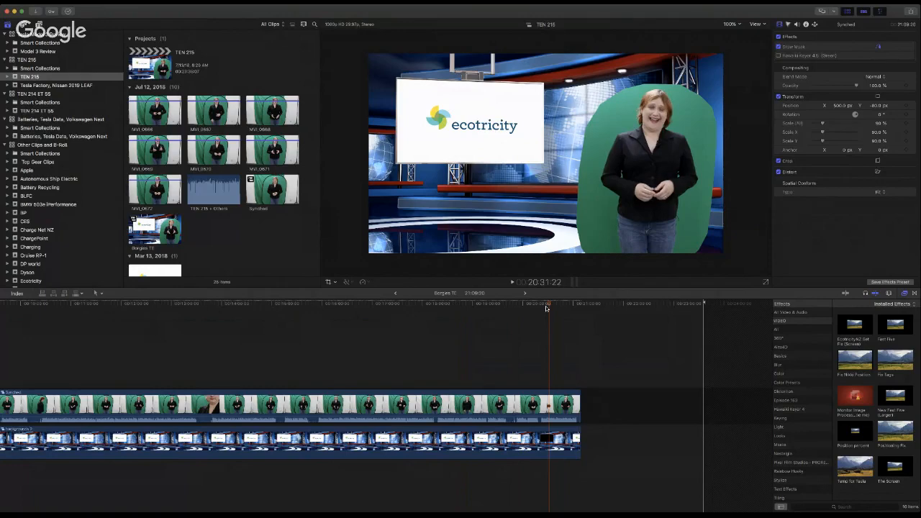
left_click(549, 437)
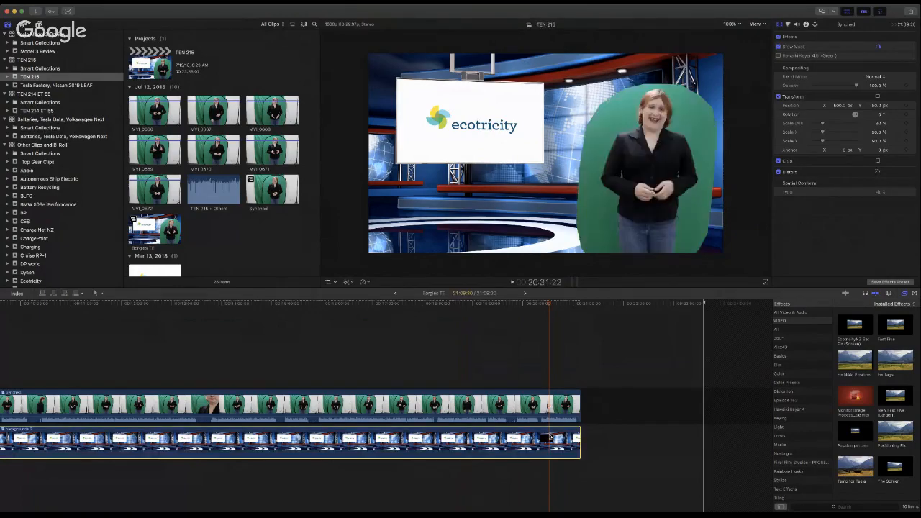
double_click(550, 438)
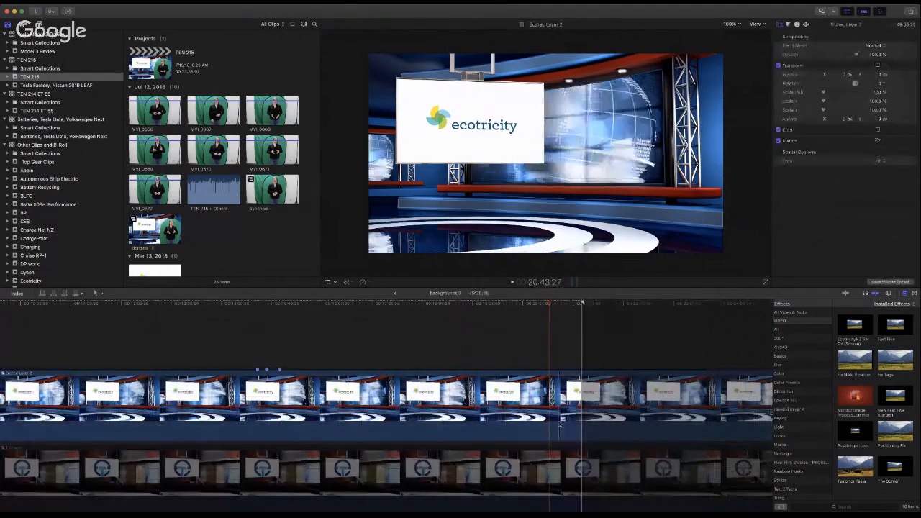
double_click(560, 424)
left_click(559, 424)
double_click(560, 424)
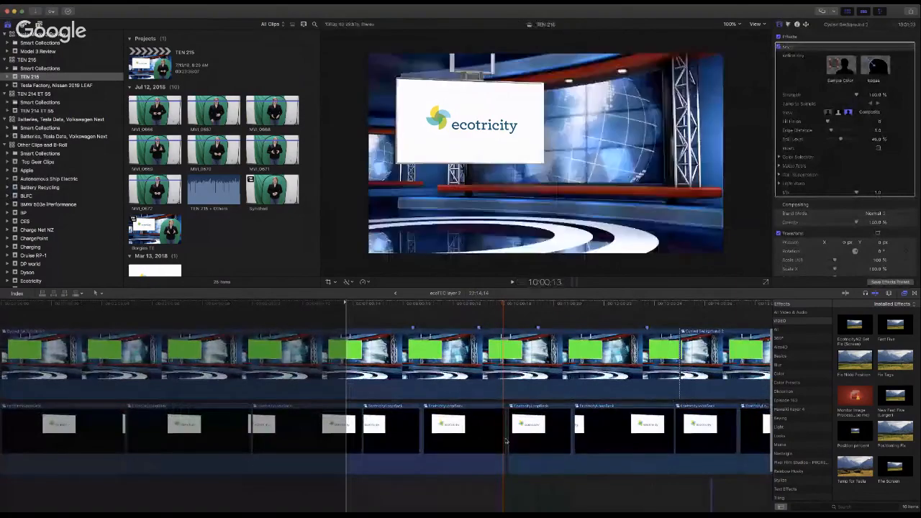
Step: Move the short Ecotricity logo animation clip earlier to the playhead, into the gap before the next EcotricityLoopBack clip
left_click_drag(507, 439, 502, 439)
left_click_drag(570, 443, 504, 445)
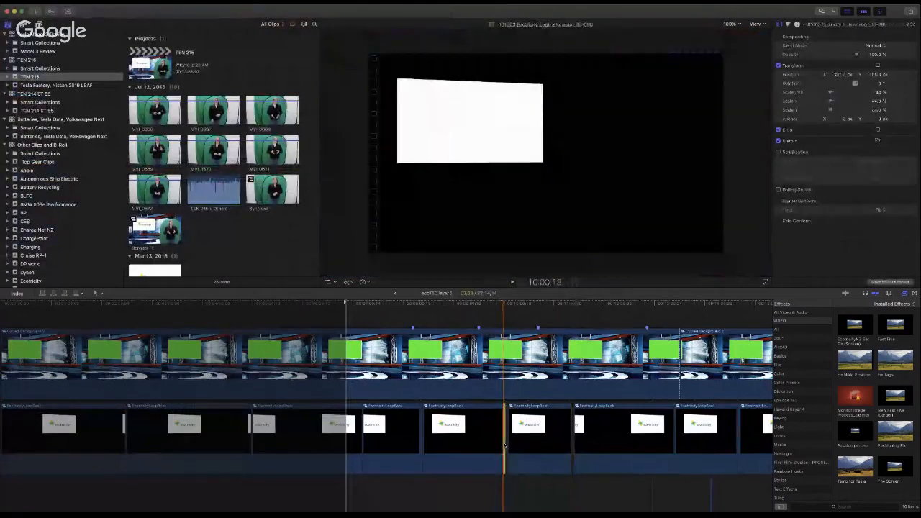
key("super+equal")
key("super+equal")
key("super+equal")
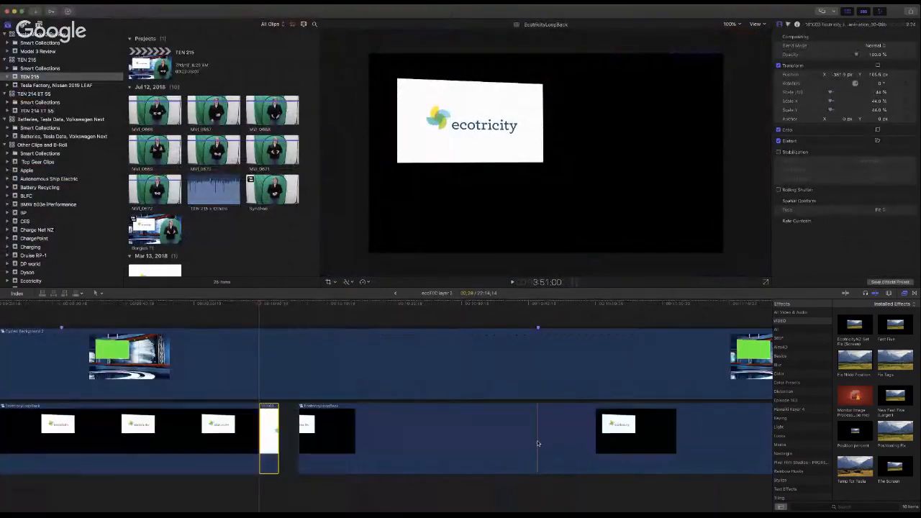
key("super+minus")
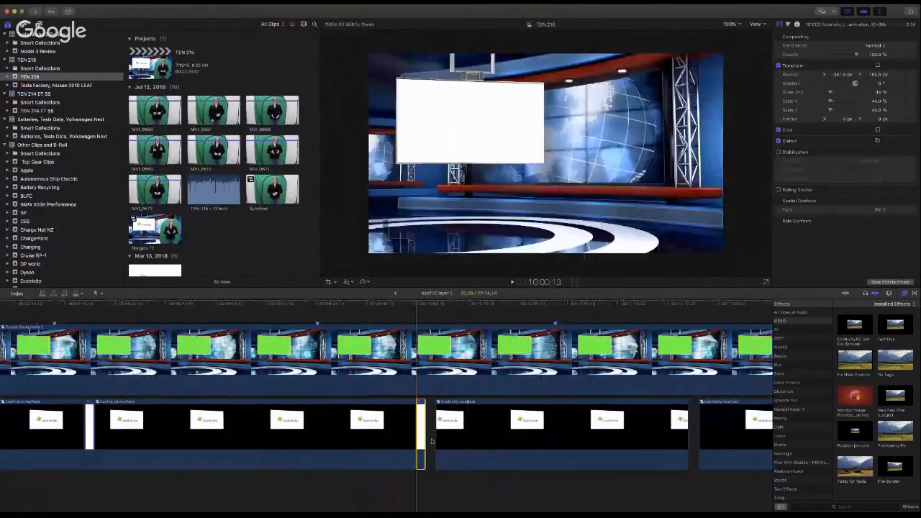
Step: Extend both ends of the EcotricityLoopBack clip after the moved logo animation to close the surrounding gaps
left_click_drag(435, 440, 430, 439)
scroll(637, 454, "right", 5)
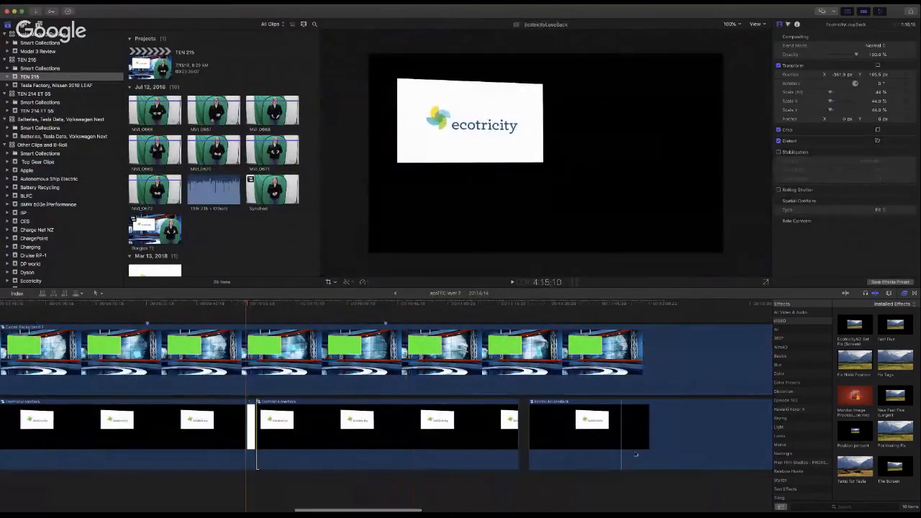
left_click_drag(518, 449, 528, 449)
Step: Return to the Borgies TE timeline and play back the section around 20:31 to check the logo screen
left_click(393, 293)
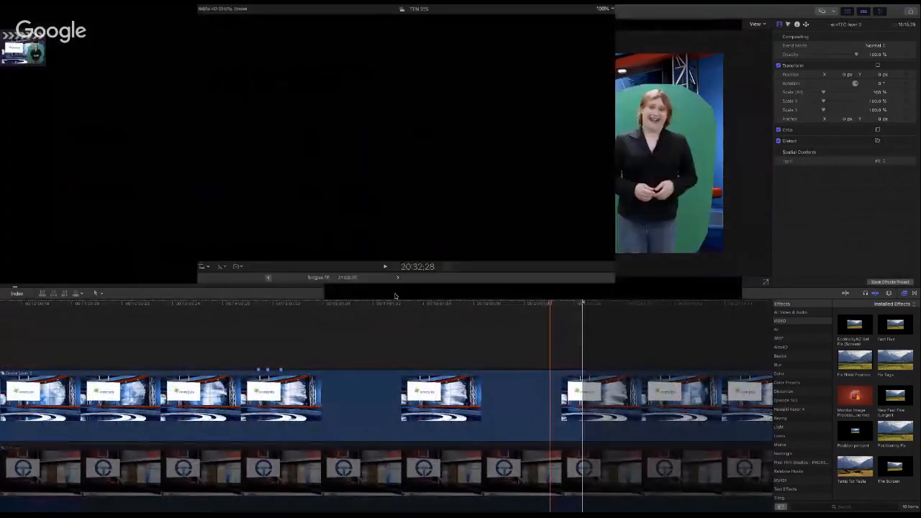
left_click(394, 294)
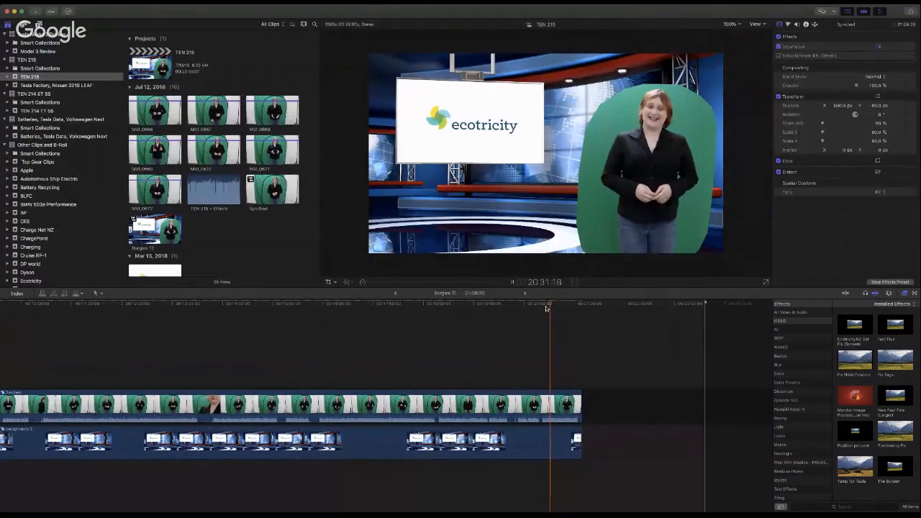
key("space")
key("space")
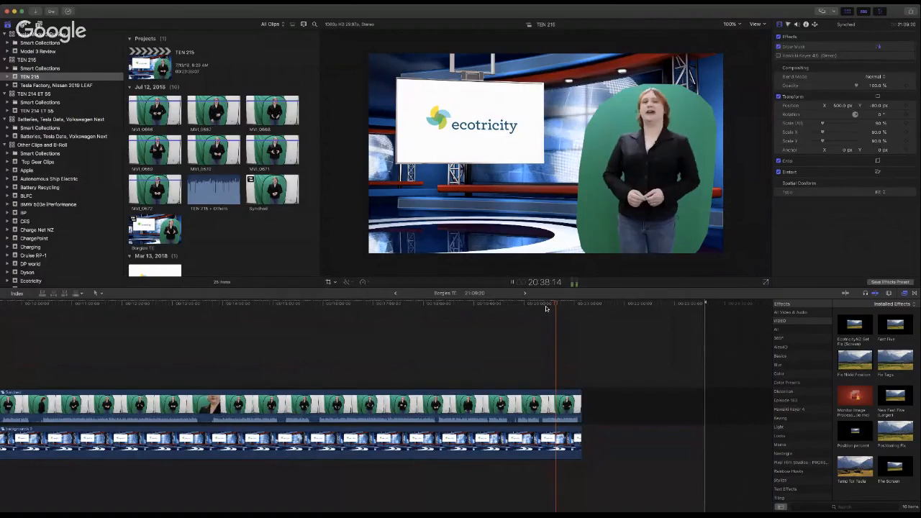
left_click(545, 305)
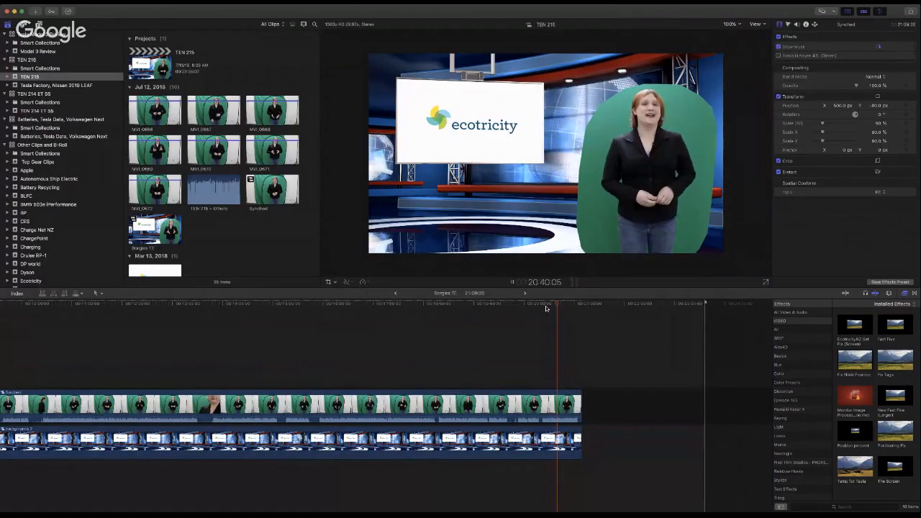
left_click(545, 306)
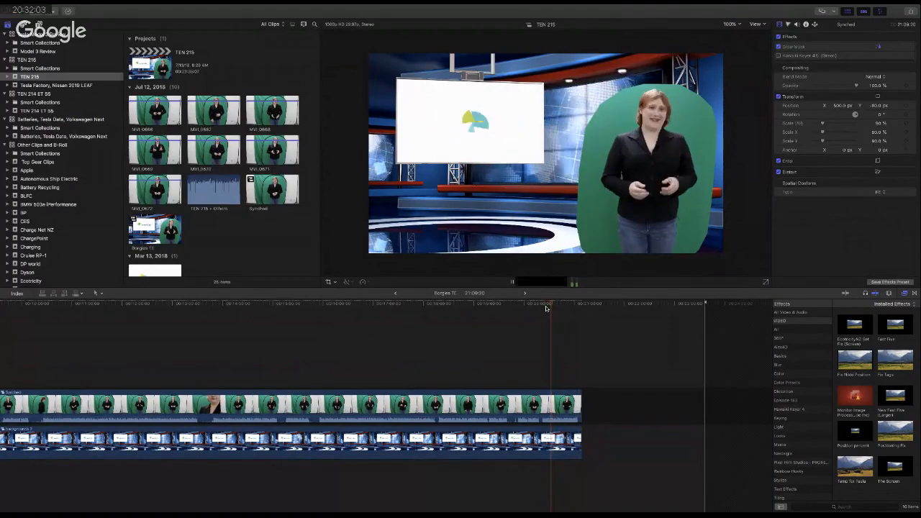
left_click(545, 306)
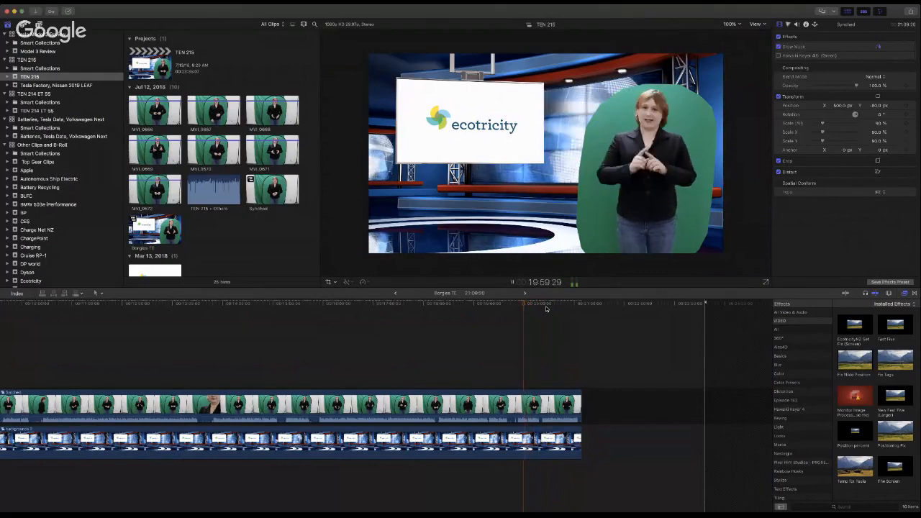
key("space")
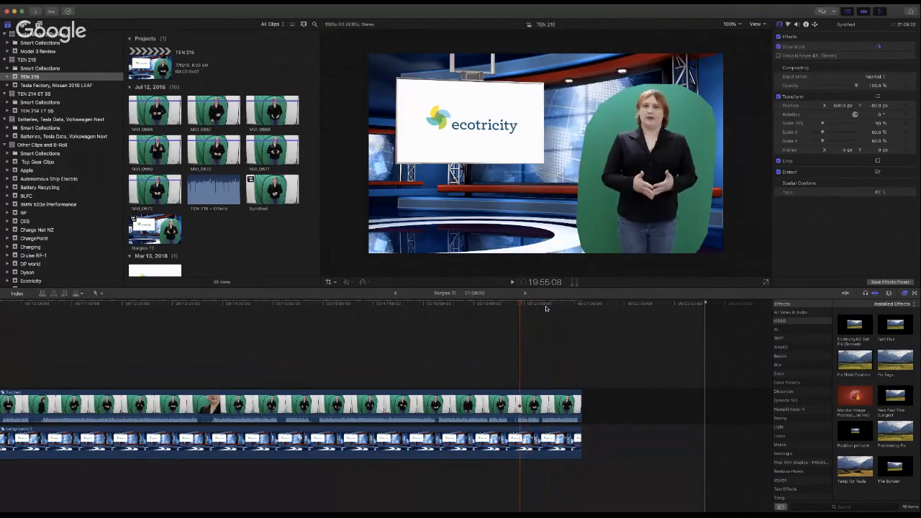
Step: Open the backgrounds 2 clip, disable its Ecotricity layer and enable the TE layer beneath it
left_click(430, 439)
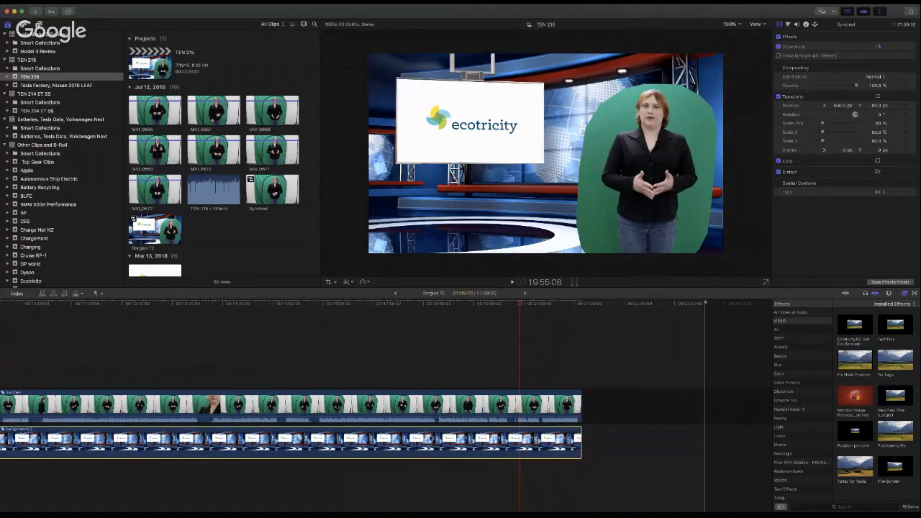
double_click(429, 437)
left_click(411, 438)
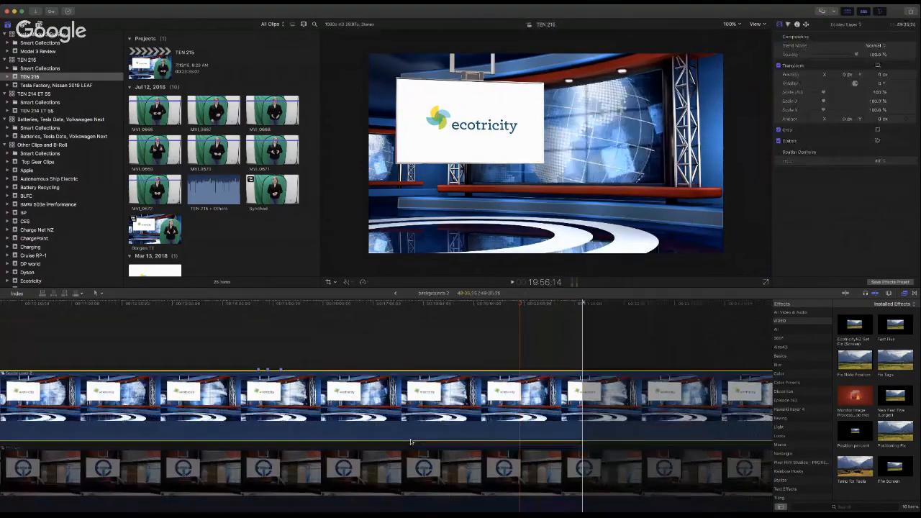
key("v")
left_click(417, 494)
key("v")
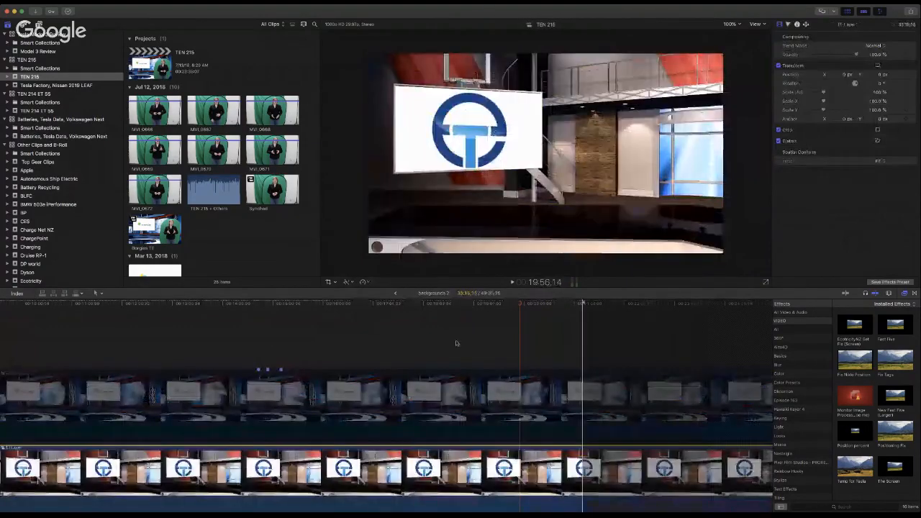
Step: Go back up to the TEN 215 project timeline and place the playhead at its start
left_click(395, 292)
scroll(398, 336, "left", 10)
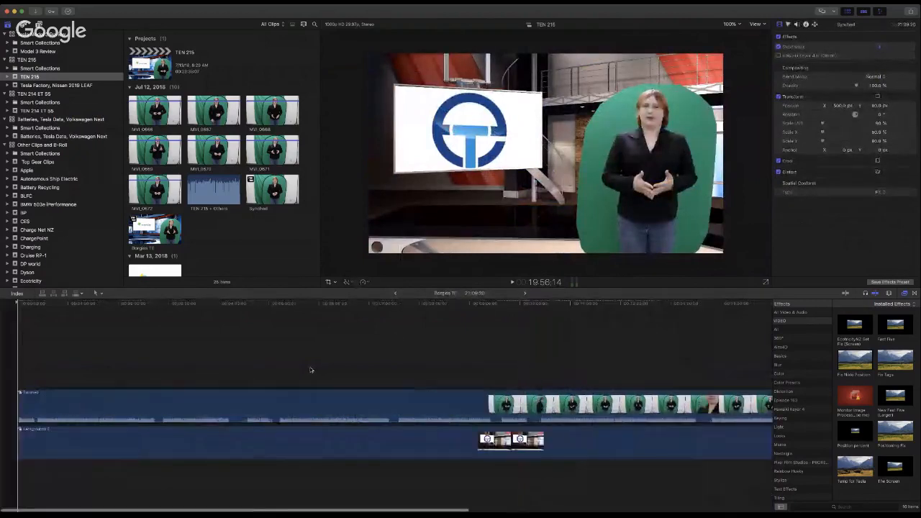
left_click(395, 294)
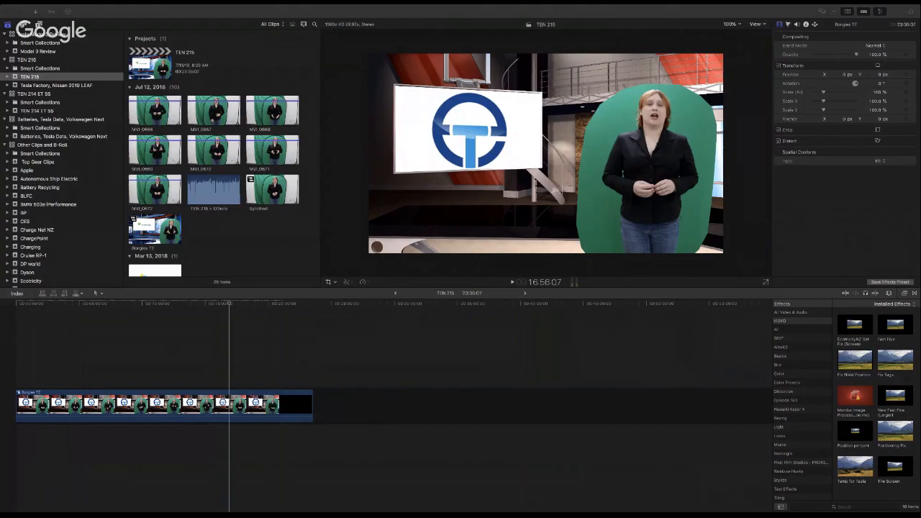
left_click(19, 311)
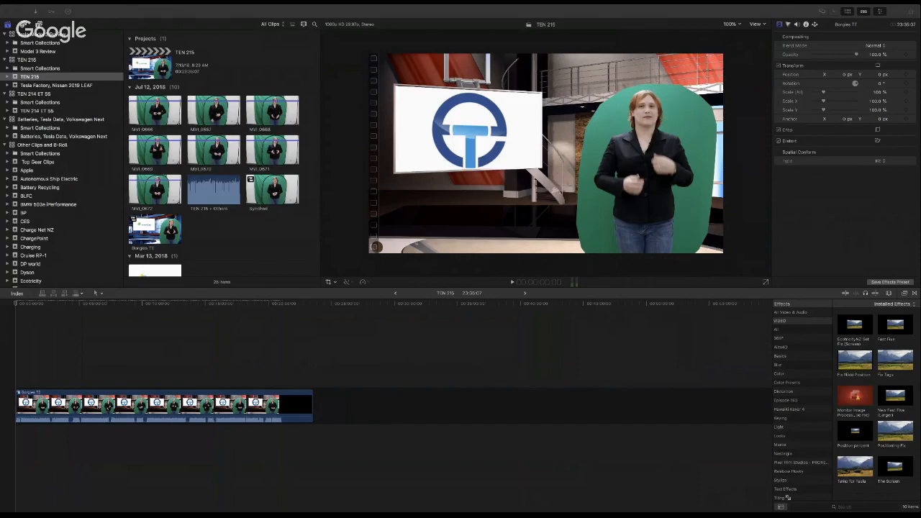
key("ctrl+Right")
scroll(249, 337, "left", 3)
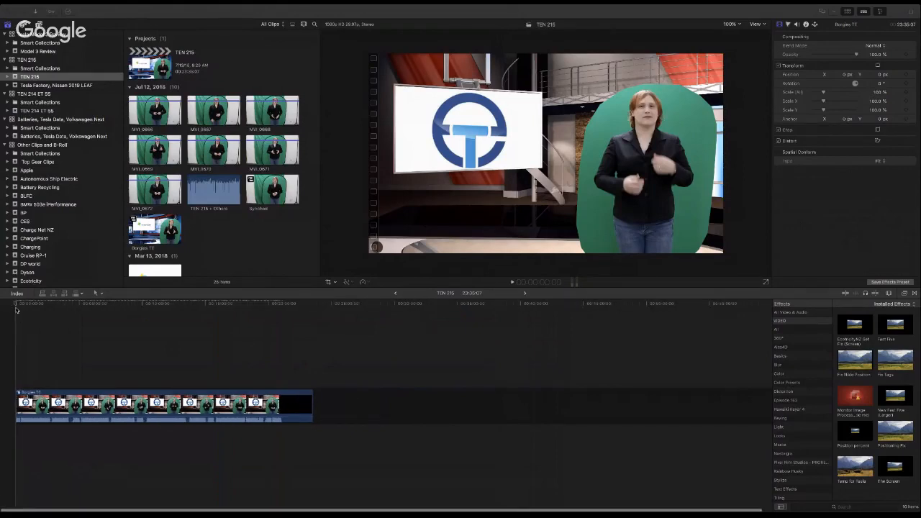
Step: Open the Borgies TE compound clip and view the source clips inside its Synched clip
double_click(115, 411)
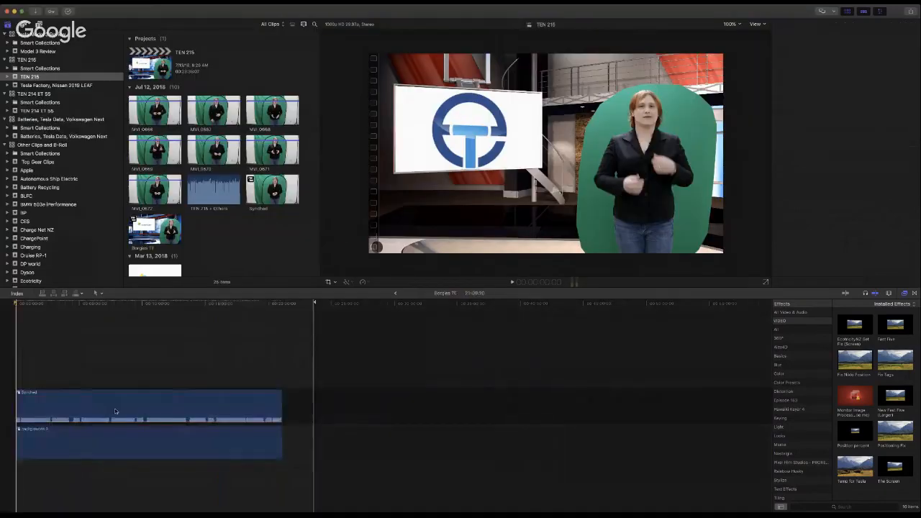
left_click(117, 411)
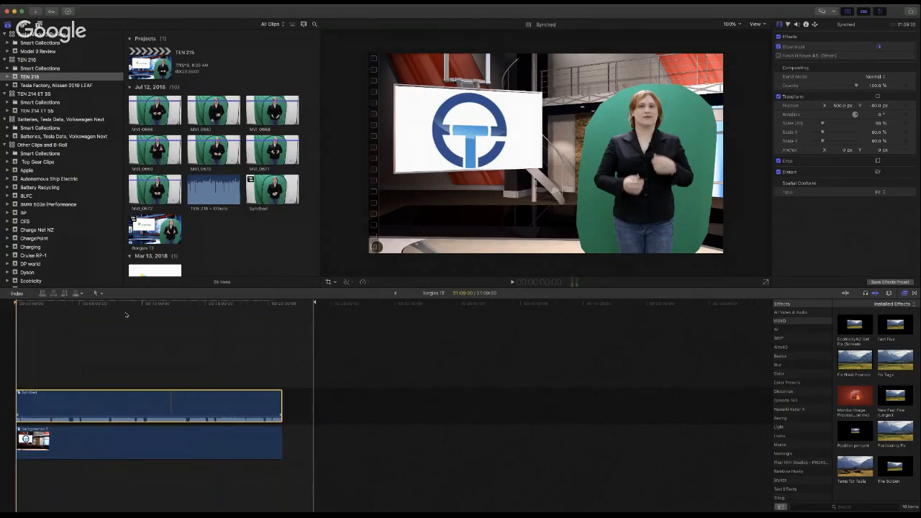
double_click(131, 401)
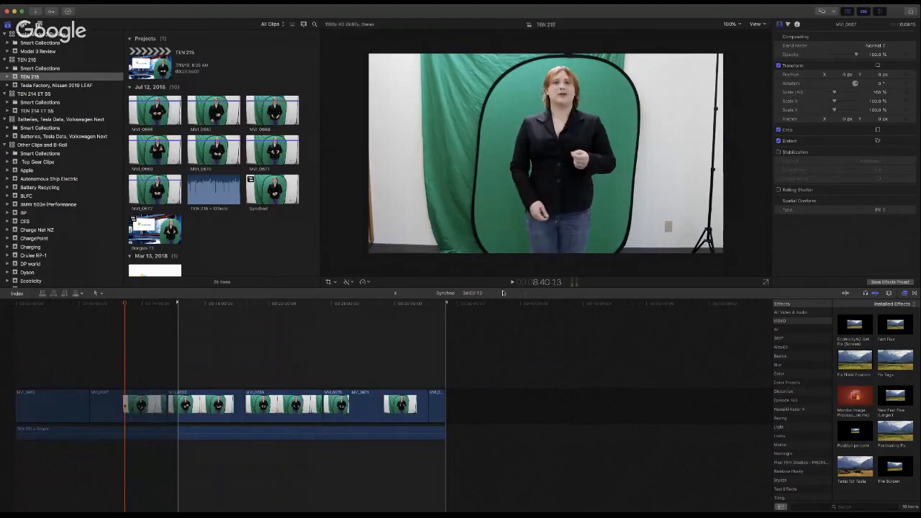
left_click(395, 293)
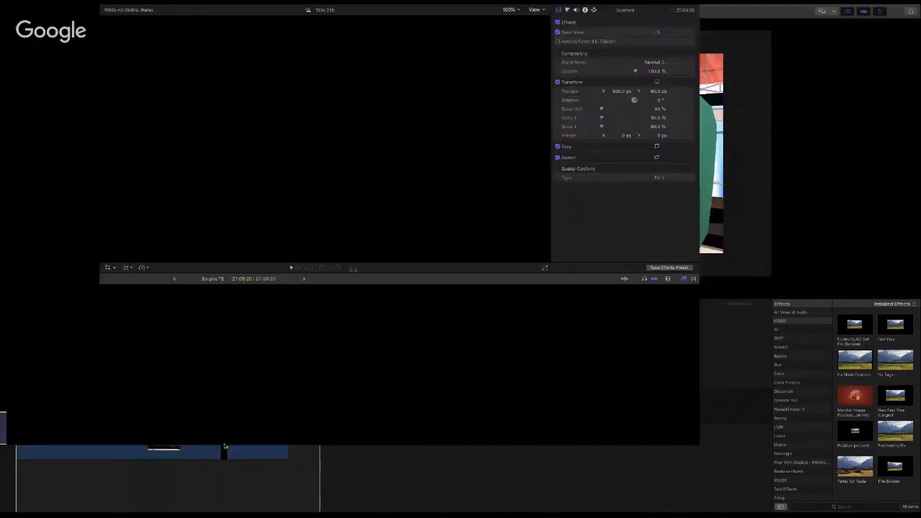
Step: Disable and re-enable the backgrounds 2 clip, and return to the TEN 215 timeline
left_click(224, 446)
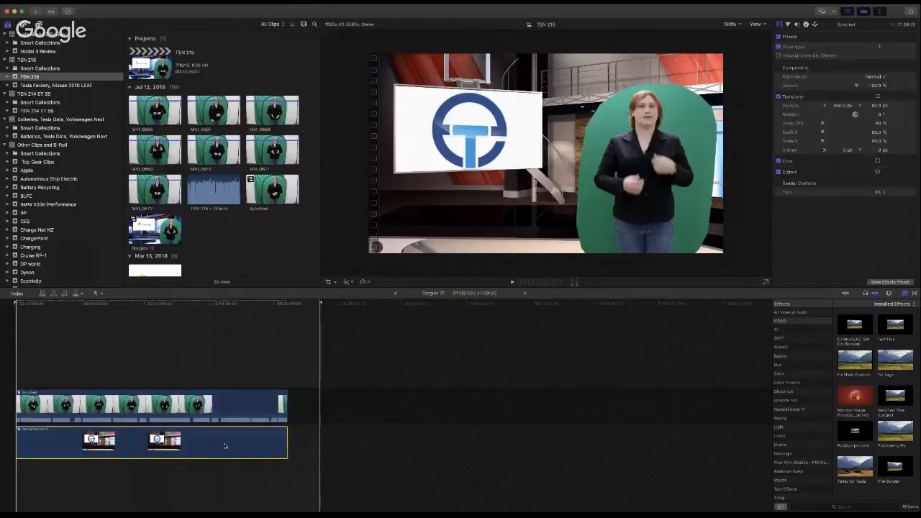
key("v")
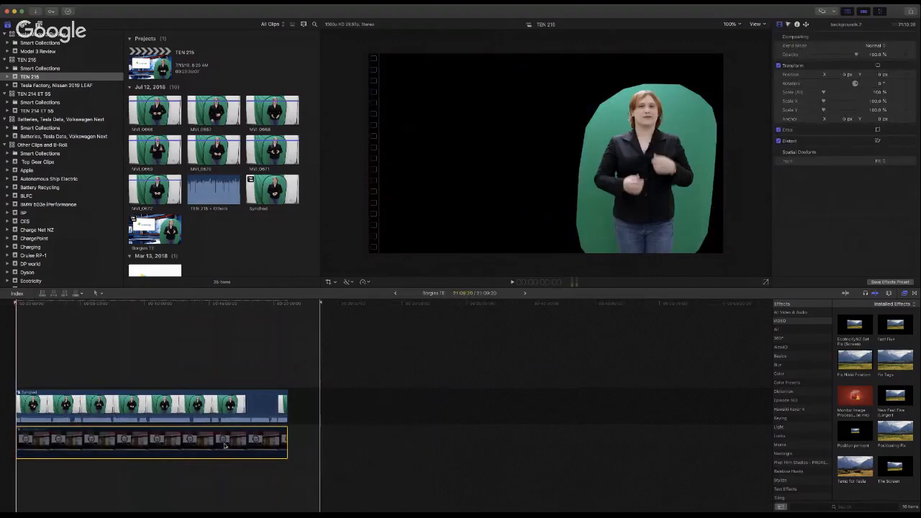
key("v")
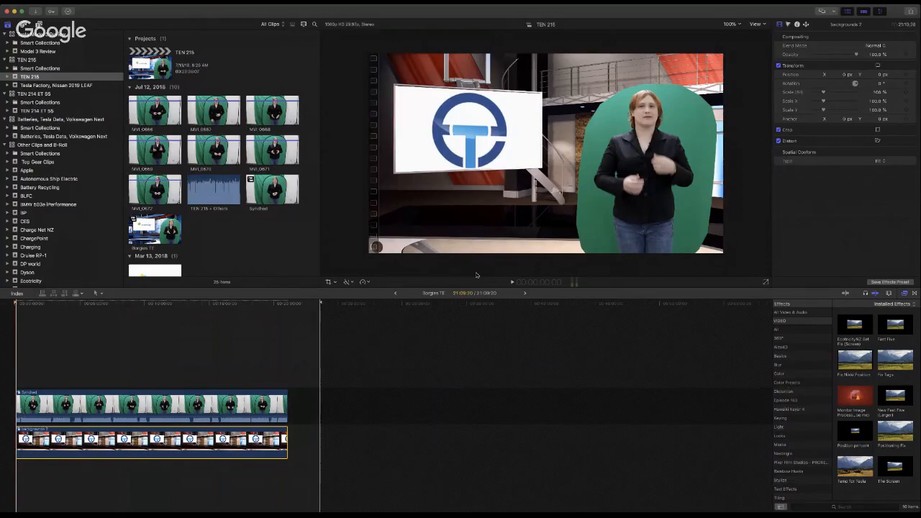
left_click(395, 293)
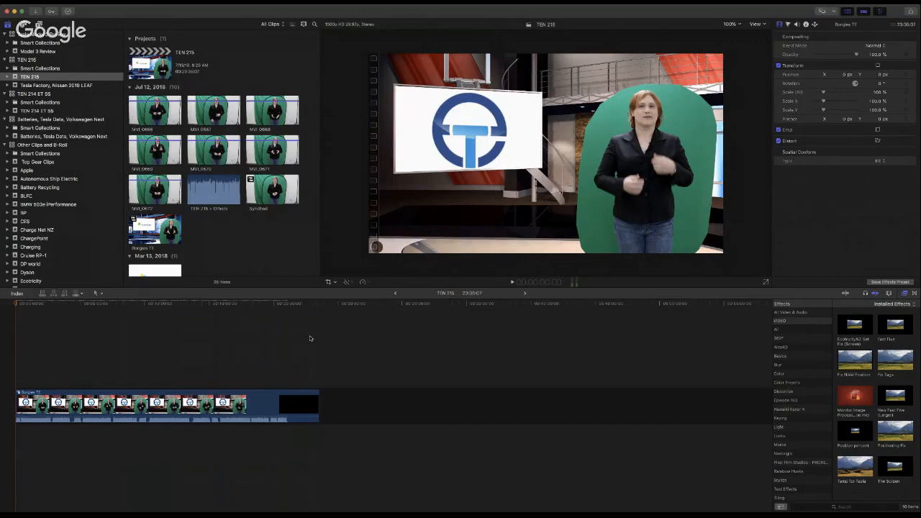
Step: Trim the beginning of the Borgies TE clip in TEN 215 and play its opening to check the cut
key("super+equal")
key("super+equal")
key("super+equal")
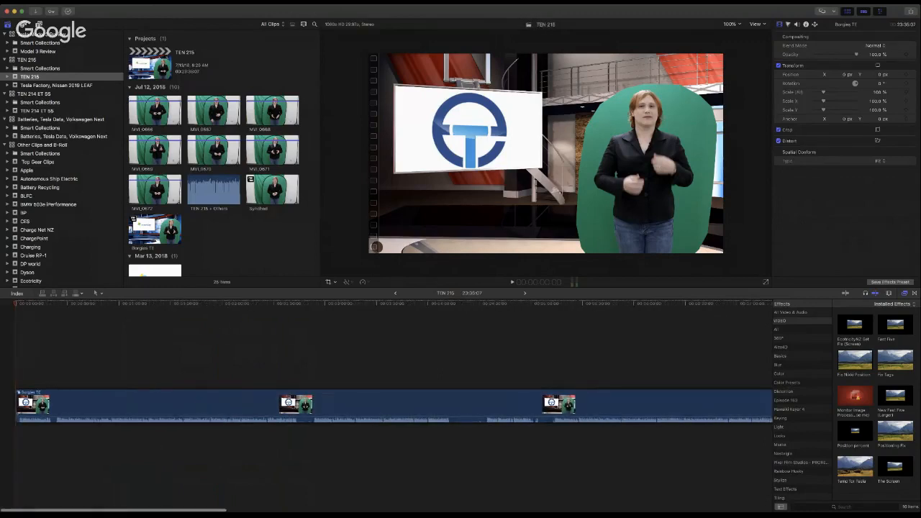
left_click_drag(18, 405, 21, 406)
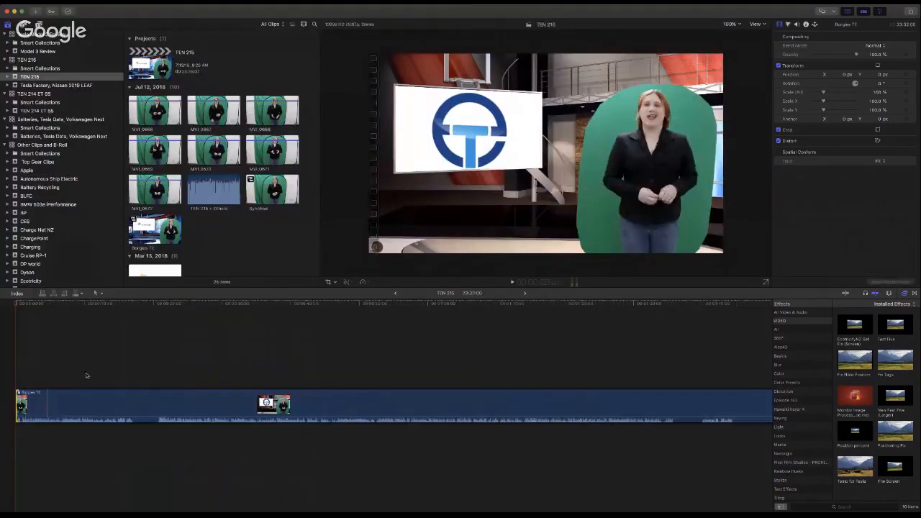
key("space")
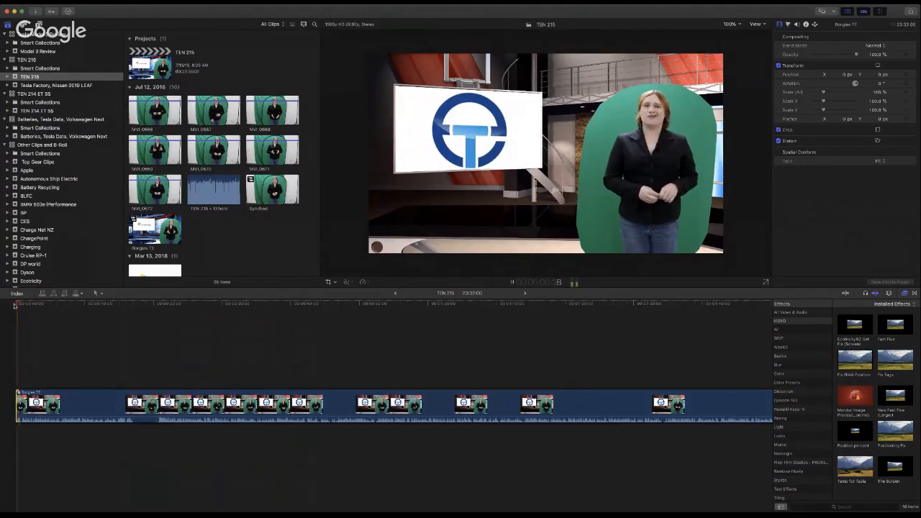
key("space")
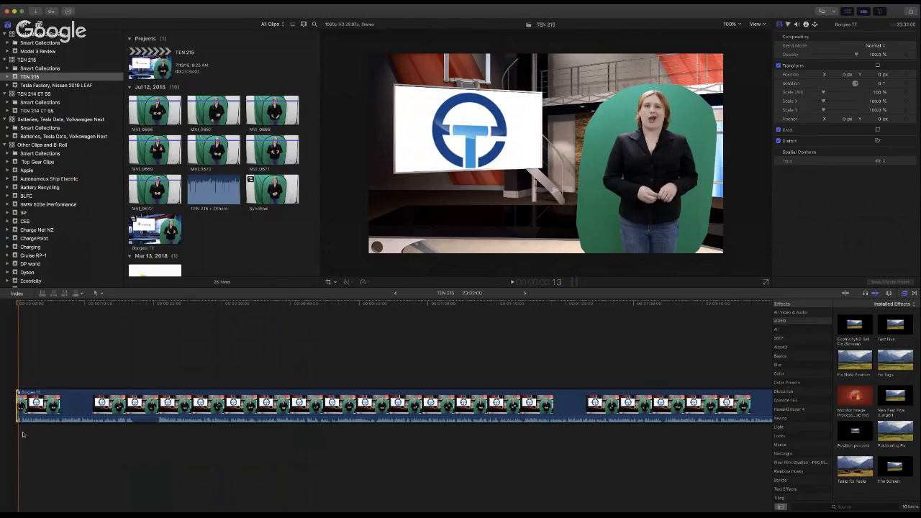
Step: Readjust the start of the Borgies TE clip in TEN 215 and play the opening to check it
mouse_move(16, 409)
left_mouse_down()
mouse_move(9, 410)
mouse_move(28, 405)
left_mouse_up()
left_click(27, 305)
key("space")
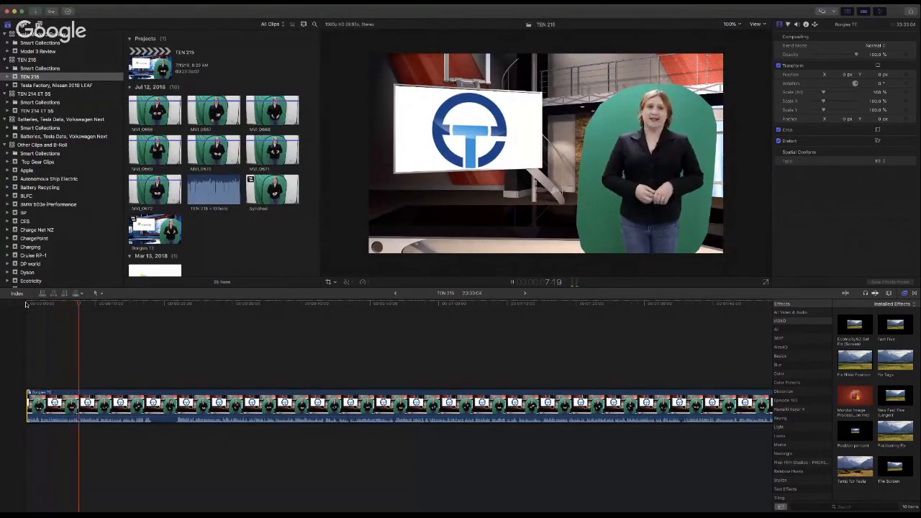
Step: Add four cue markers along the opening of the Borgies TE clip and split the clip at 18:05
key("j")
key("j")
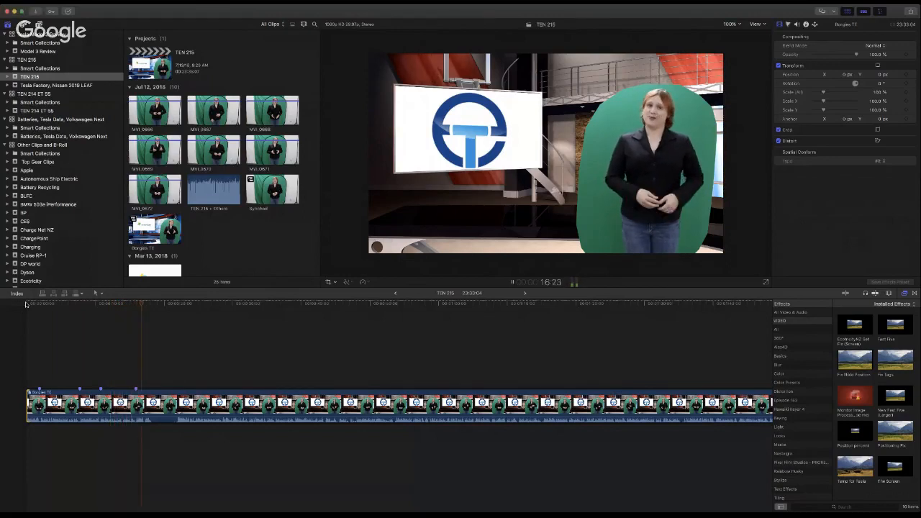
scroll(25, 303, "right", 2)
key("space")
key("super+b")
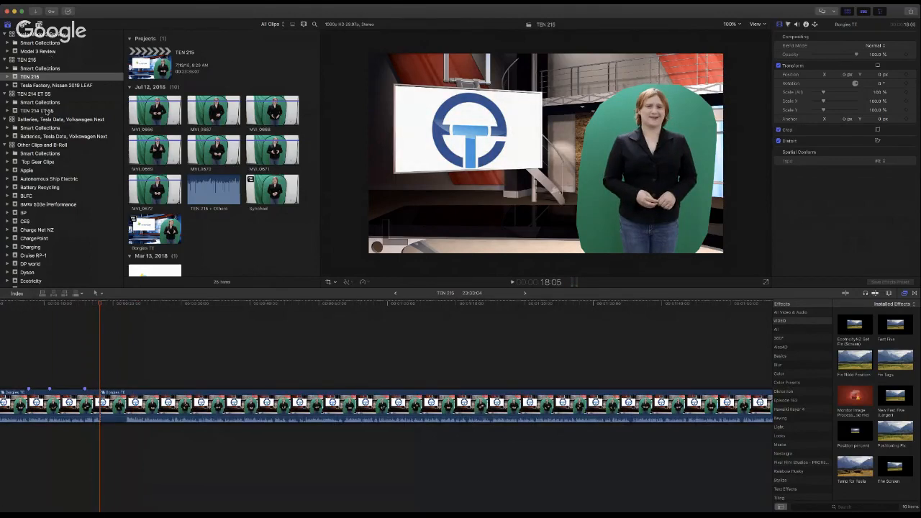
Step: Open Transport Evolved Episode 214 from the TEN 214 ET 55 event and copy its intro title and Taking Some Inspiration music clip
scroll(45, 108, "down", 2)
left_click(51, 79)
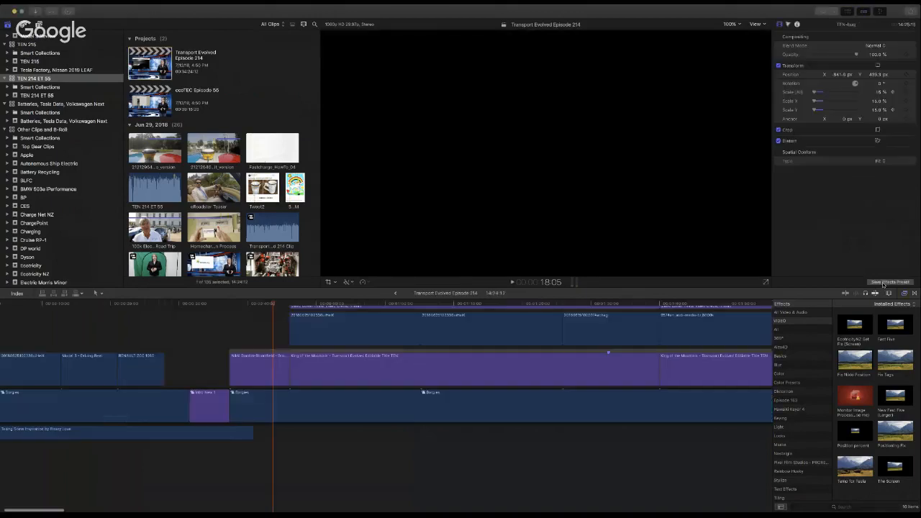
left_click(195, 411)
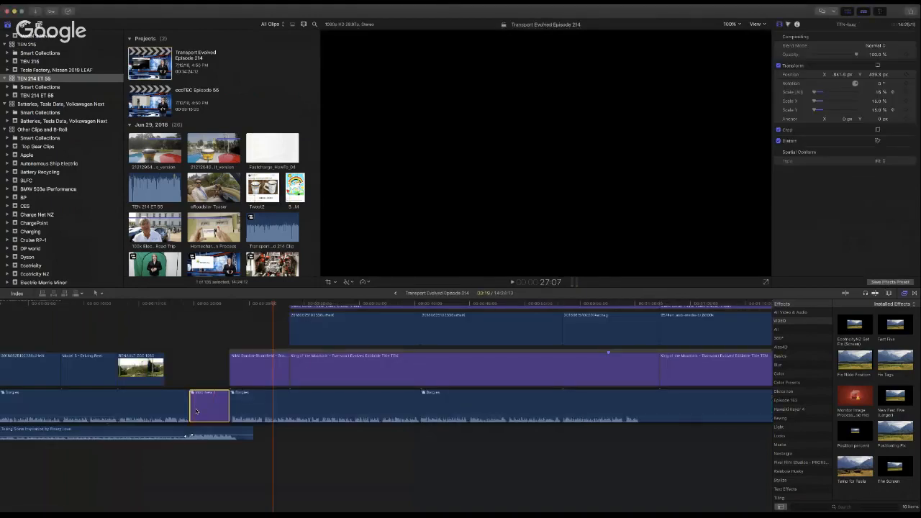
left_click(209, 433, "shift")
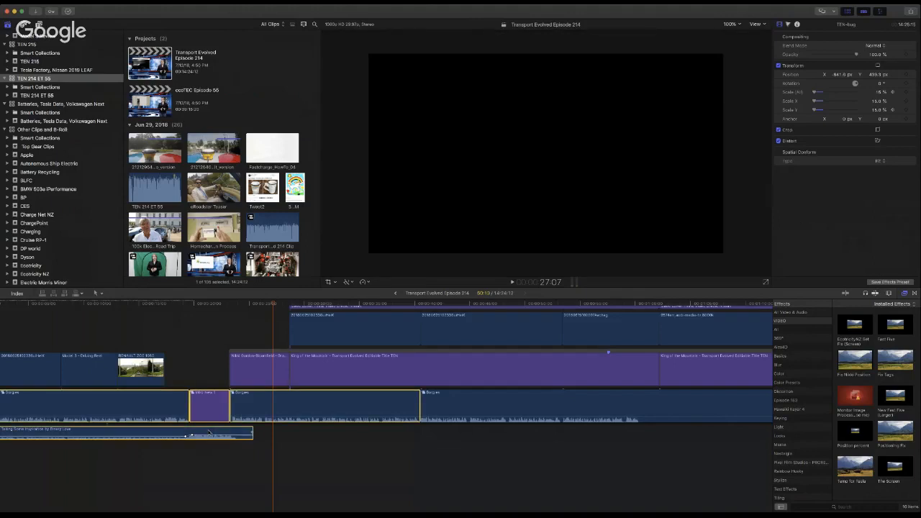
left_click(201, 327)
left_click(204, 398)
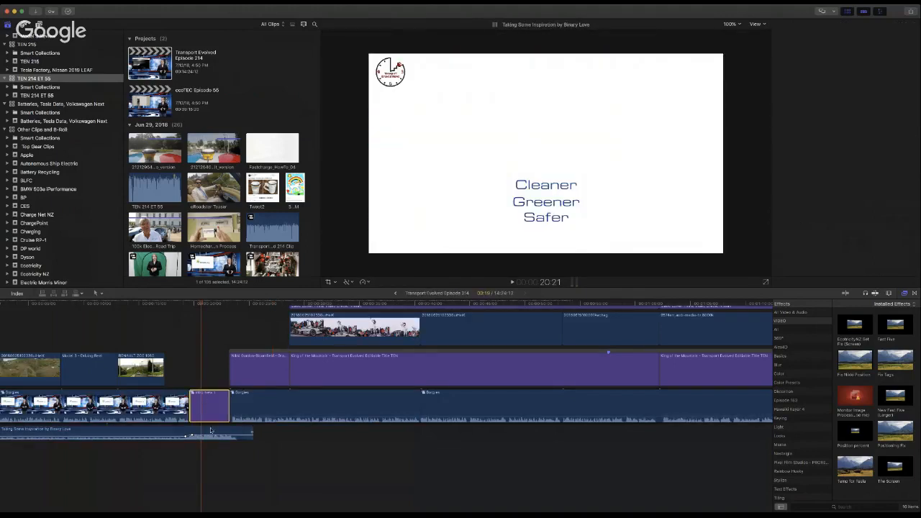
left_click(223, 431)
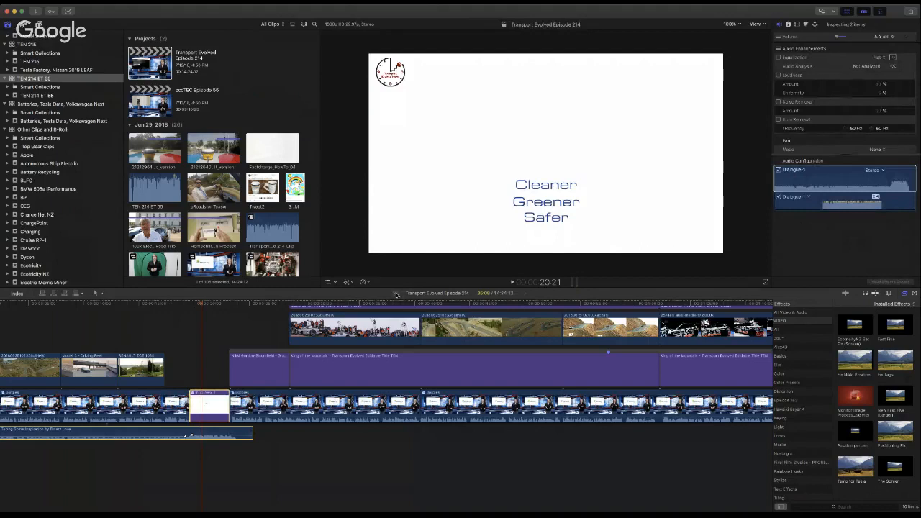
Step: Return to the TEN 215 timeline and paste the copied intro title and music at the split
left_click(396, 294)
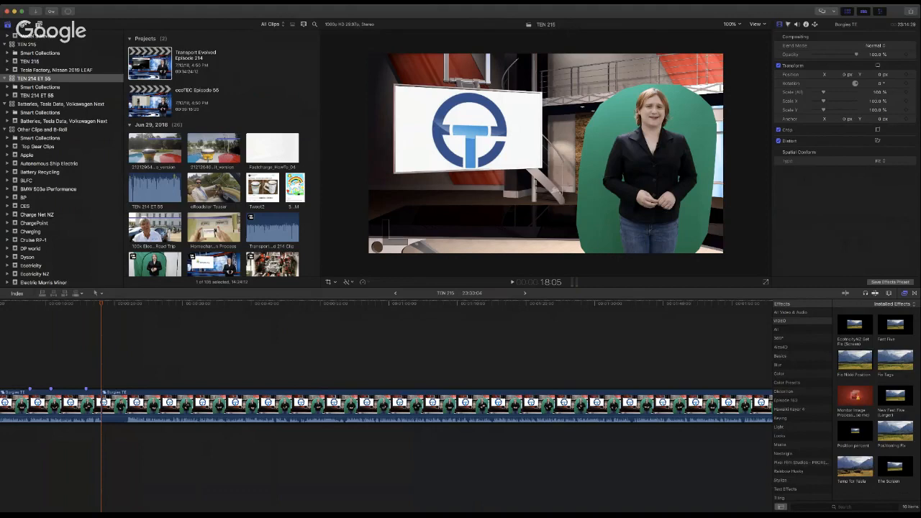
key("super+v")
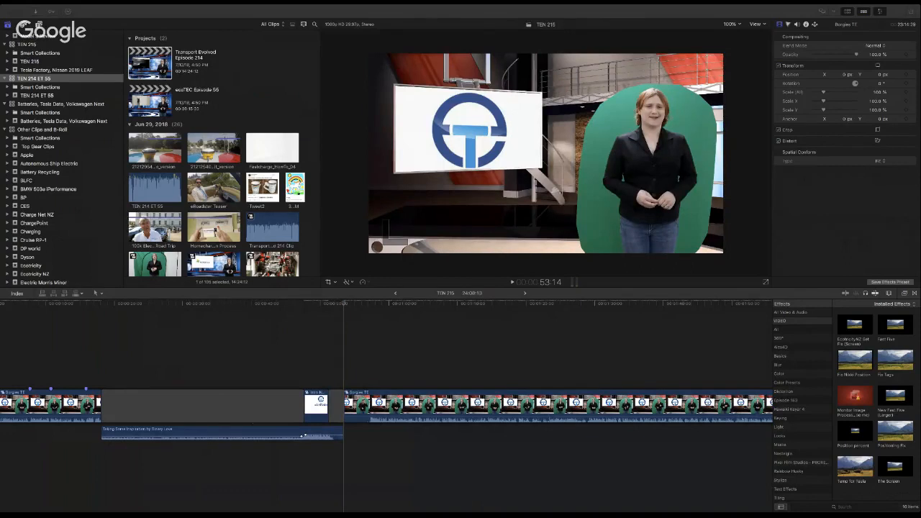
Step: Close the gaps around the pasted intro and trim the start of the Borgies TE clip that follows it
left_click(241, 401)
left_click(103, 411)
left_click_drag(104, 411, 342, 409)
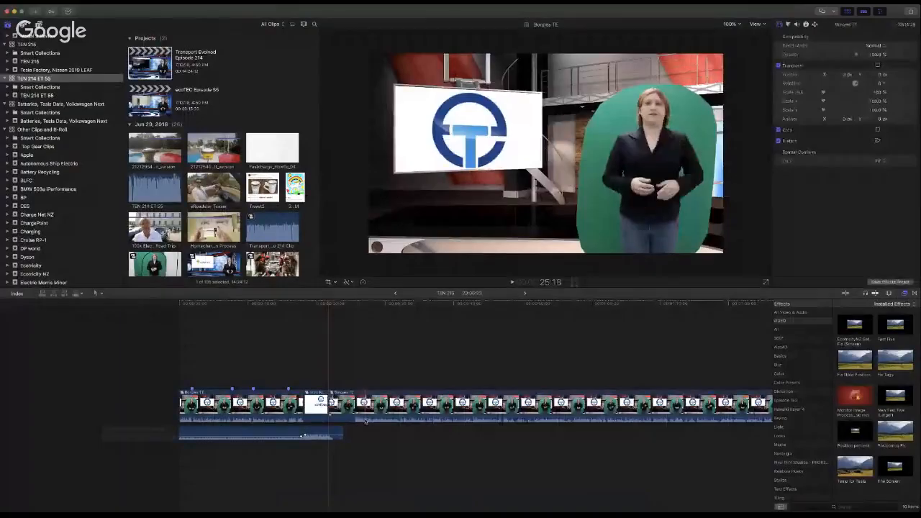
left_click_drag(331, 408, 353, 403)
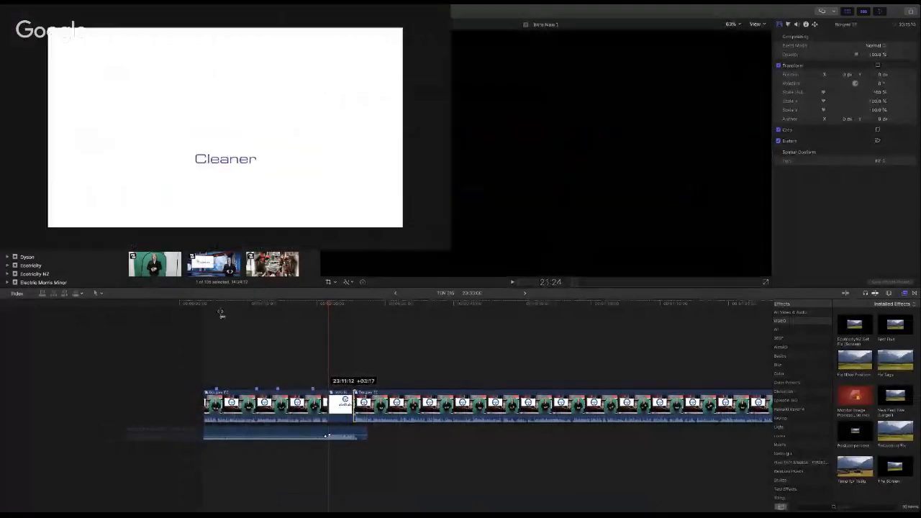
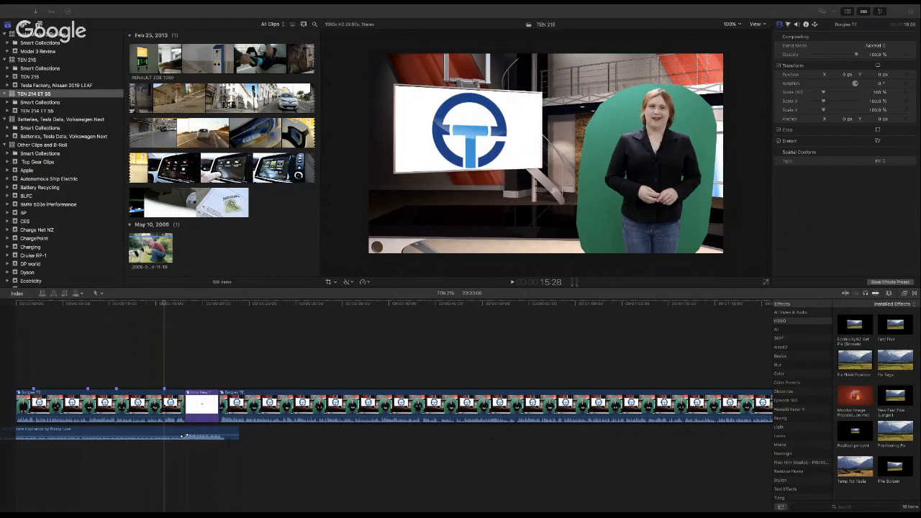
Step: Place the playhead at the first marker, at 1:27, and find and open the Porsche Taycan EV event in the Vehicle B-Roll library
left_click(583, 166)
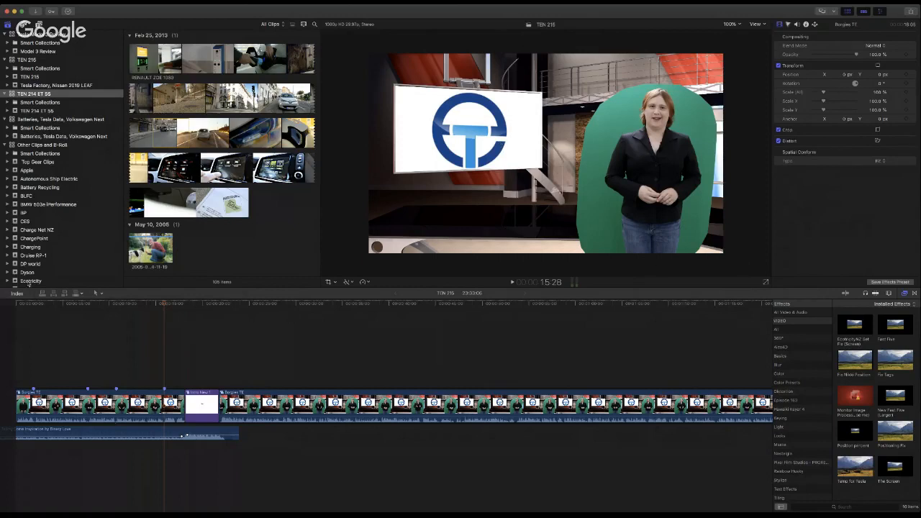
left_click_drag(108, 304, 34, 308)
scroll(50, 211, "down", 15)
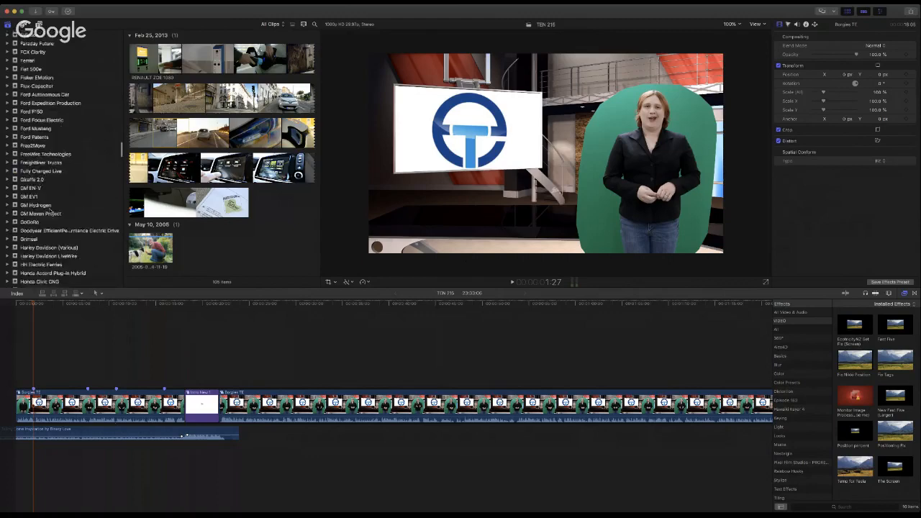
scroll(51, 211, "down", 15)
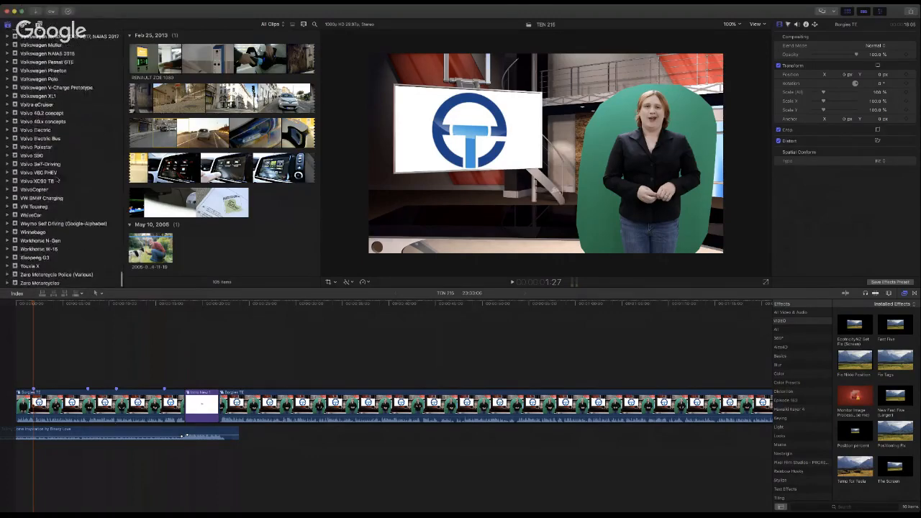
scroll(58, 180, "up", 5)
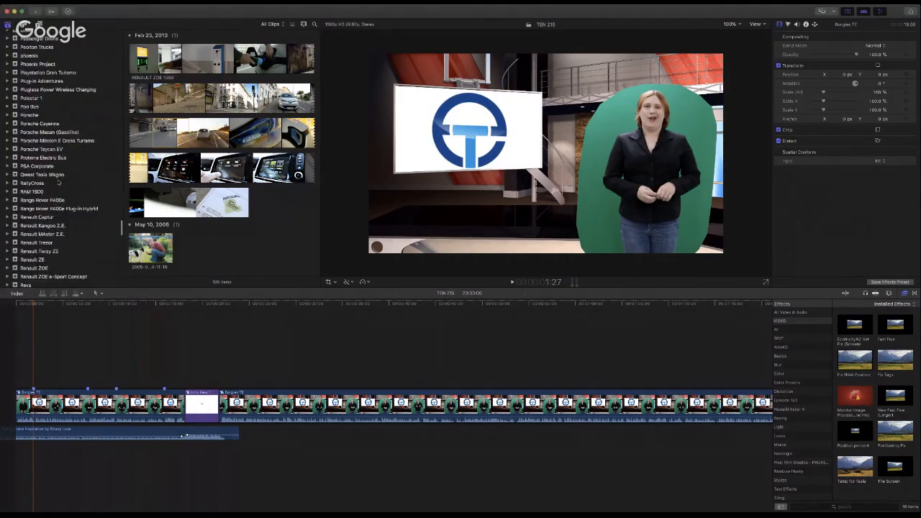
scroll(55, 143, "up", 1)
scroll(56, 139, "up", 10)
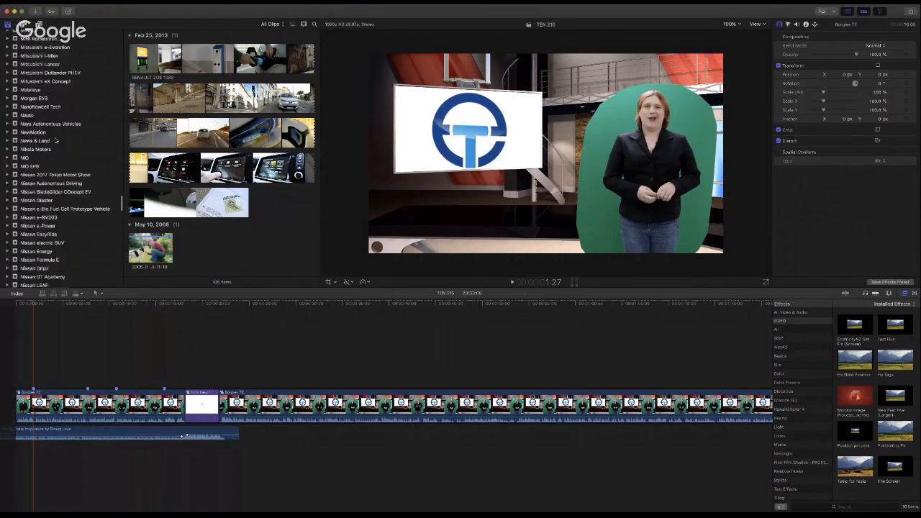
scroll(56, 140, "up", 10)
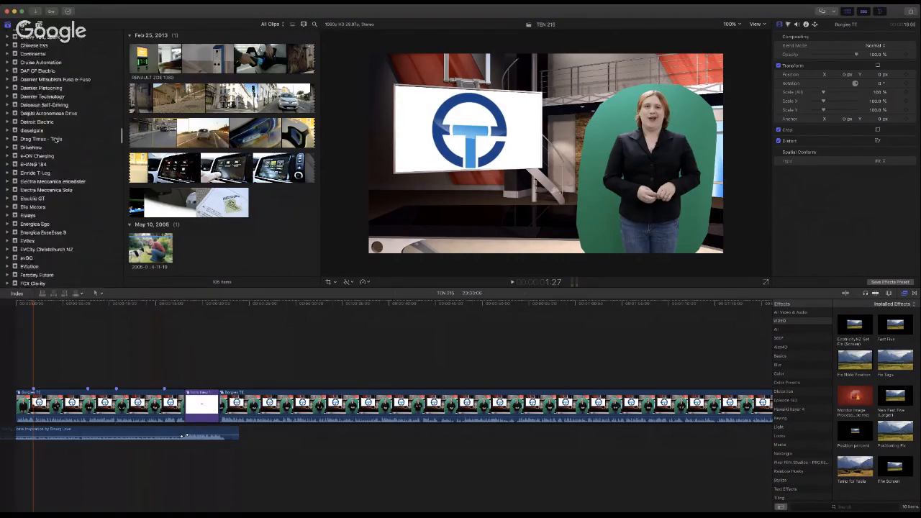
scroll(56, 138, "up", 10)
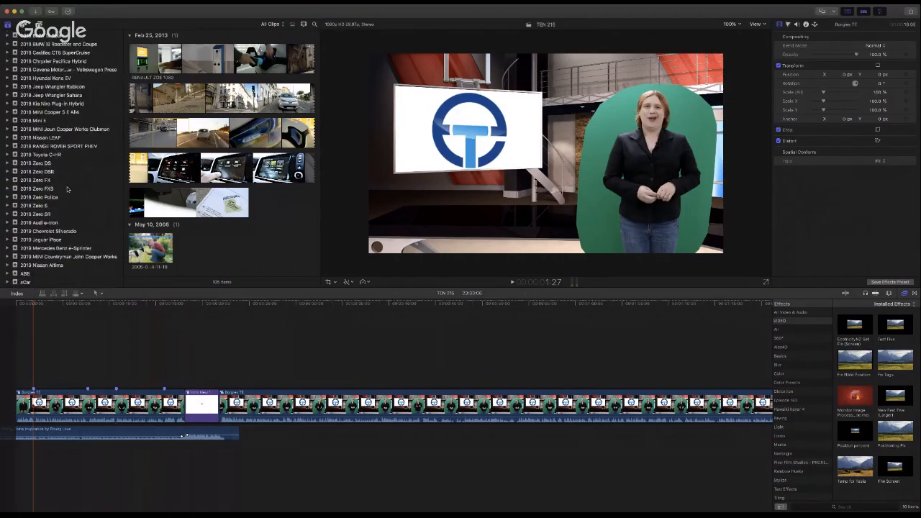
scroll(65, 111, "up", 5)
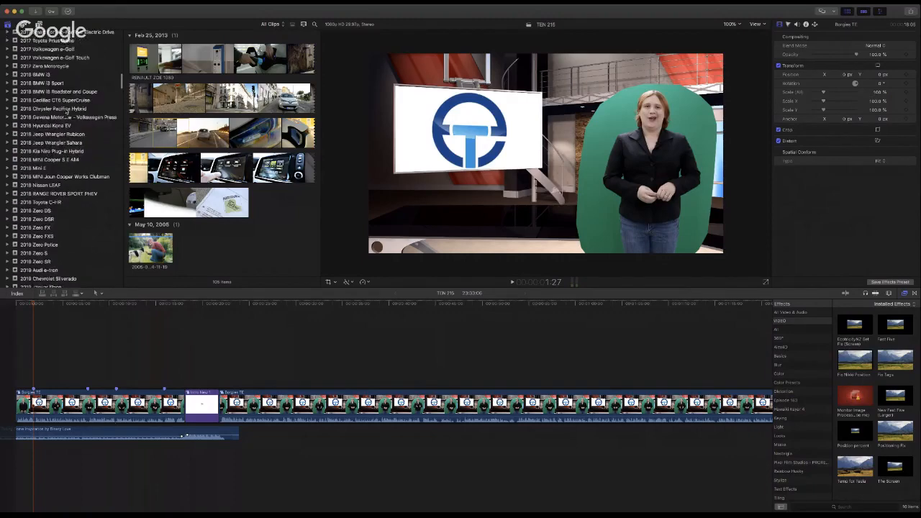
scroll(65, 112, "down", 7)
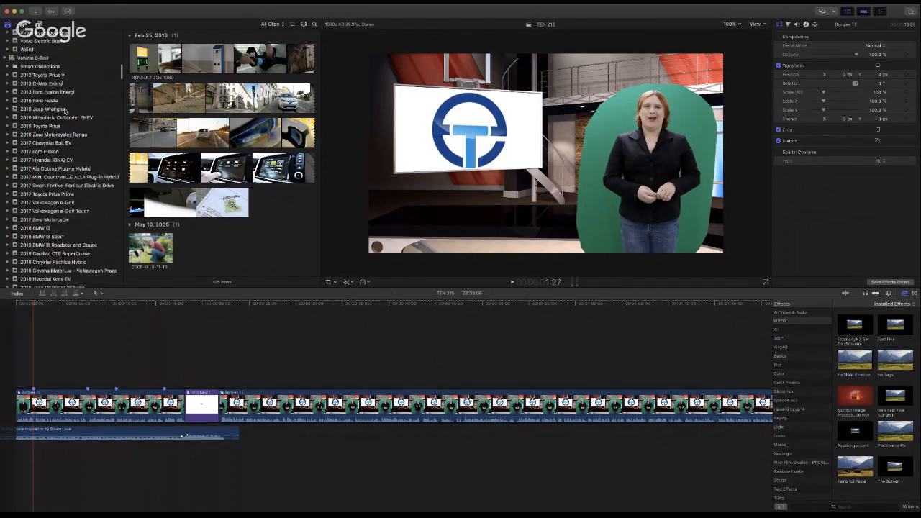
scroll(65, 109, "down", 2)
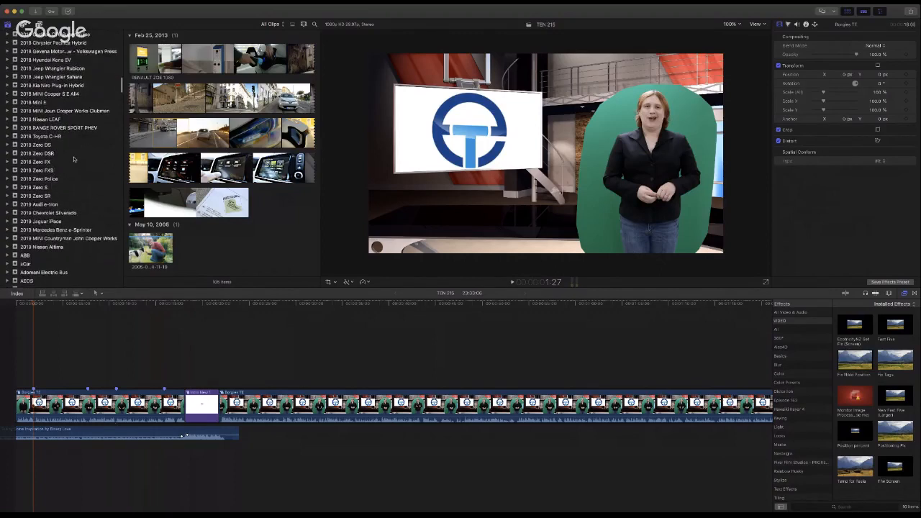
scroll(75, 157, "down", 20)
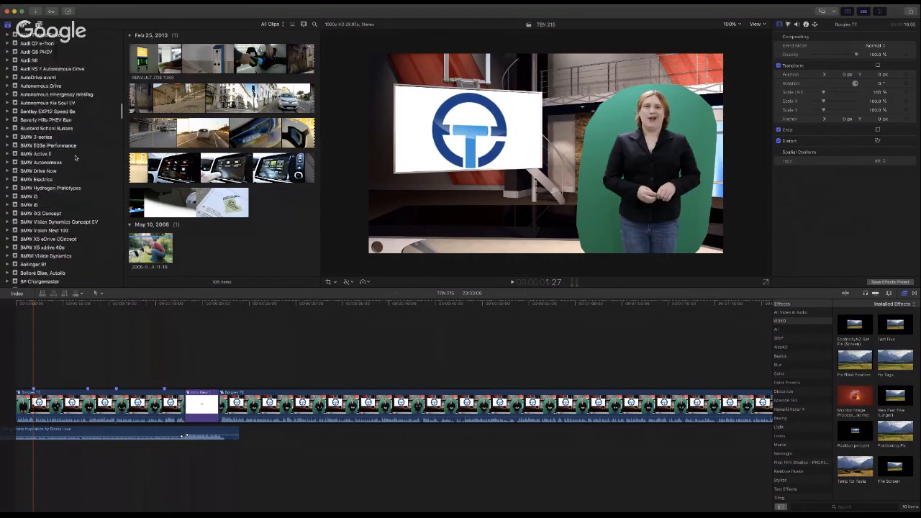
scroll(75, 157, "down", 20)
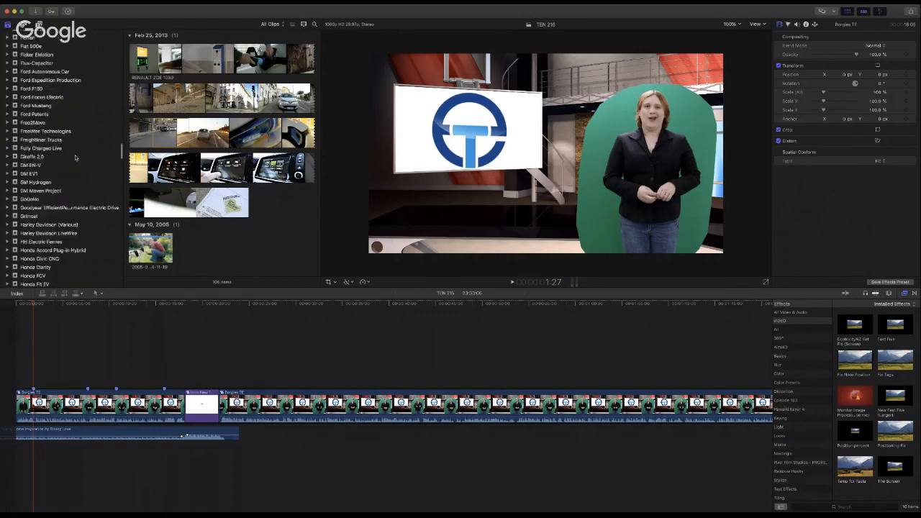
scroll(77, 157, "up", 15)
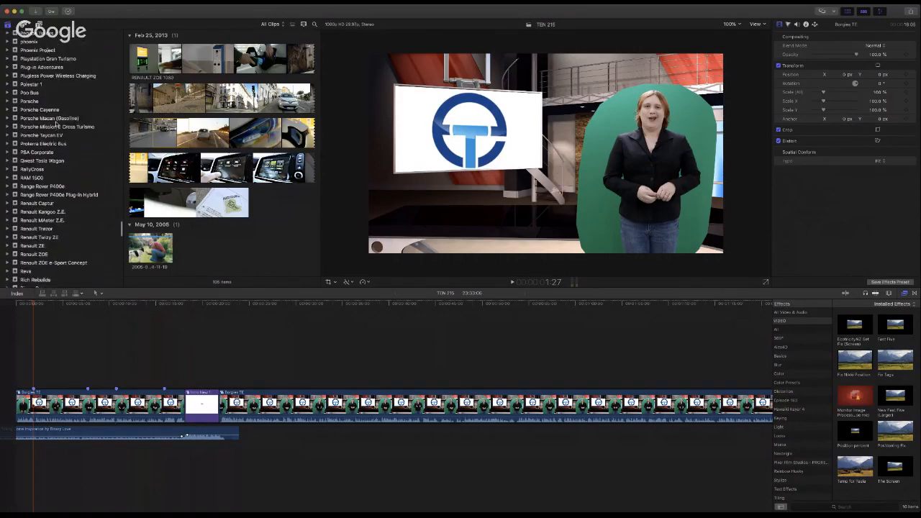
left_click(55, 137)
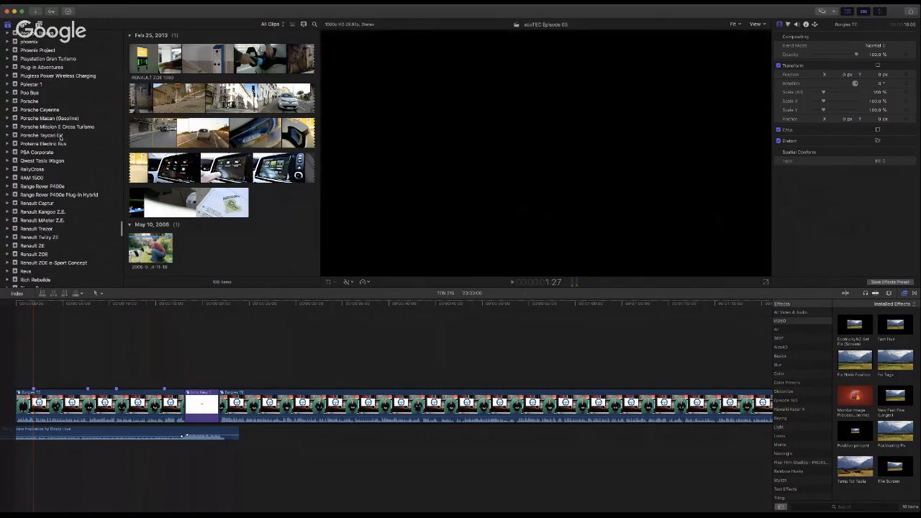
left_click(60, 137)
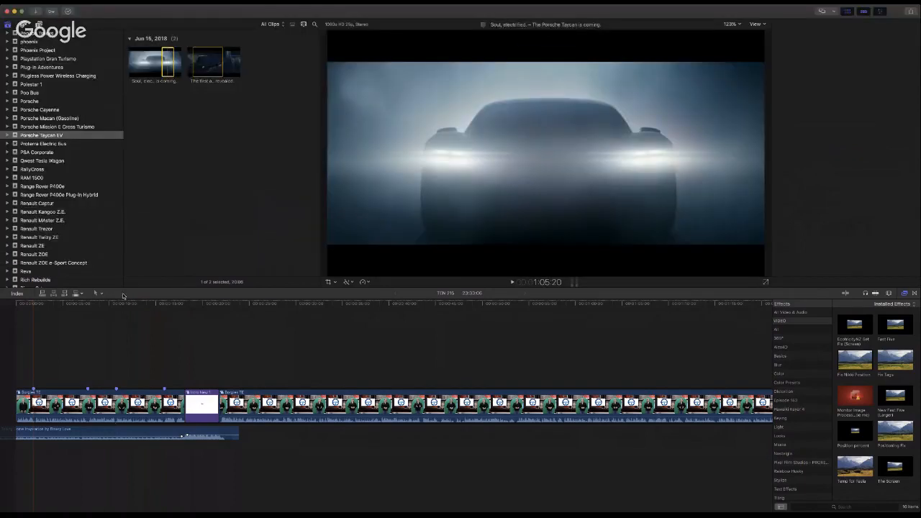
Step: Connect the selected range of the Soul, electrified Porsche Taycan clip above Borgies TE at the first marker and trim its end to the second marker
left_click_drag(167, 65, 34, 367)
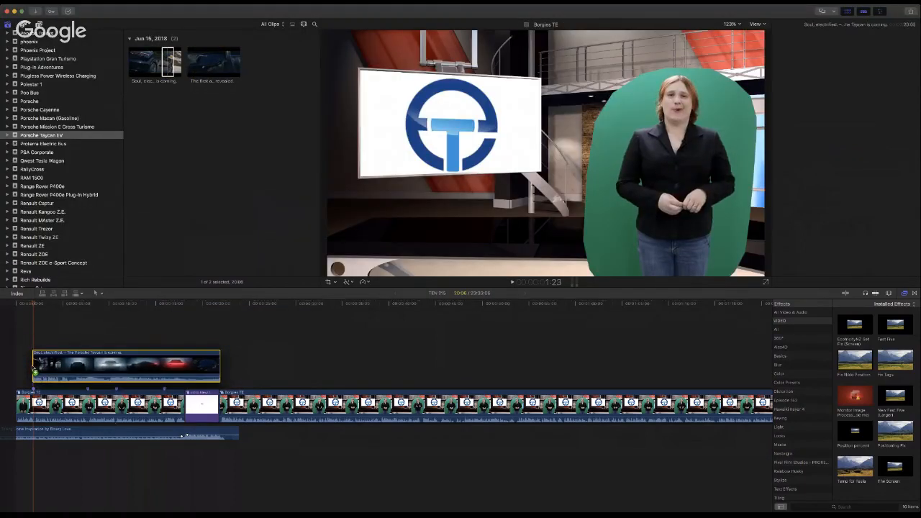
key("super+4")
left_click_drag(34, 371, 37, 370)
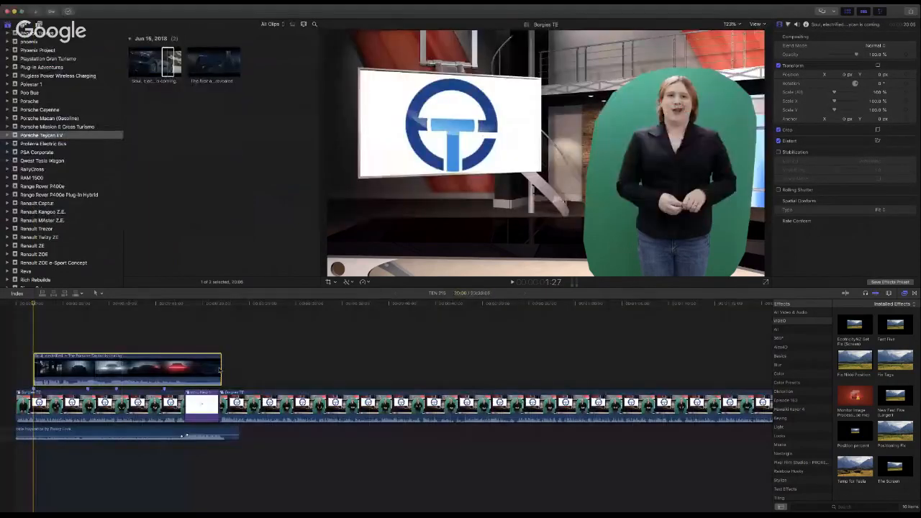
left_click_drag(219, 369, 88, 367)
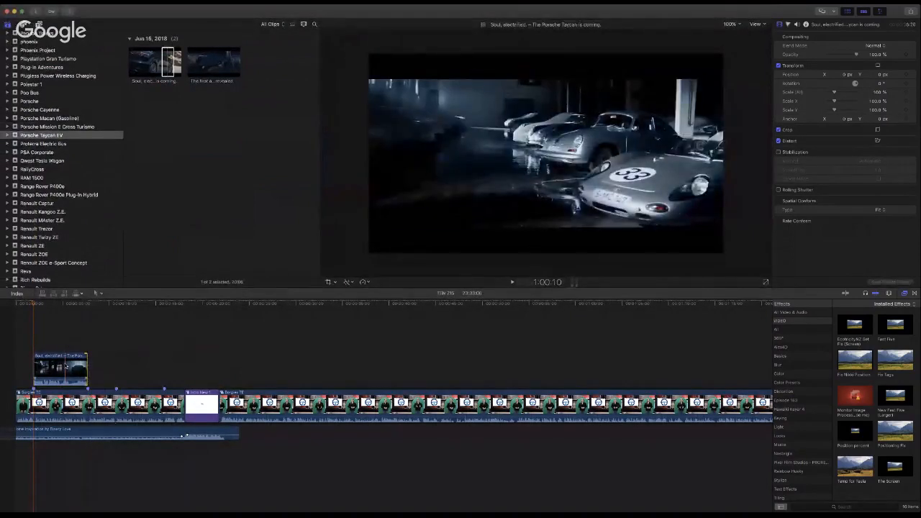
Step: Detach the audio from the connected Porsche Taycan clip and delete that audio
left_click(65, 367)
key("ctrl+shift+s")
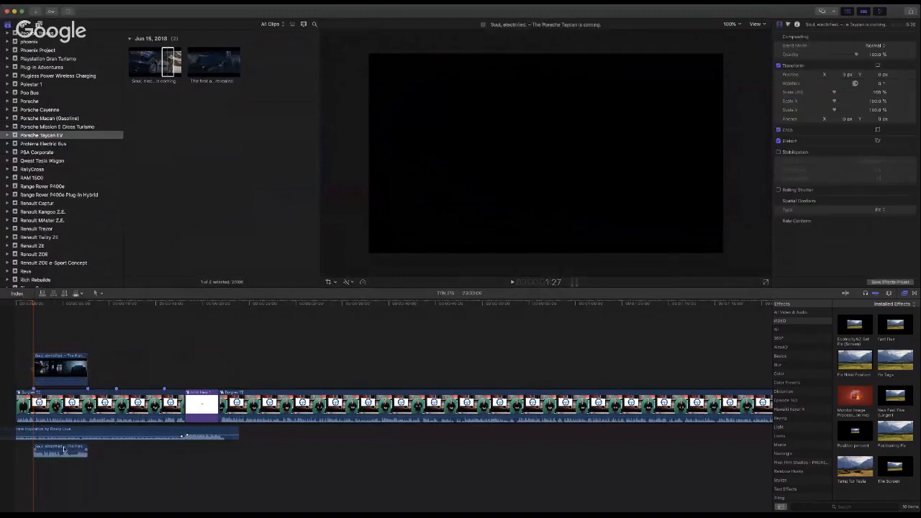
left_click(64, 450)
key("Delete")
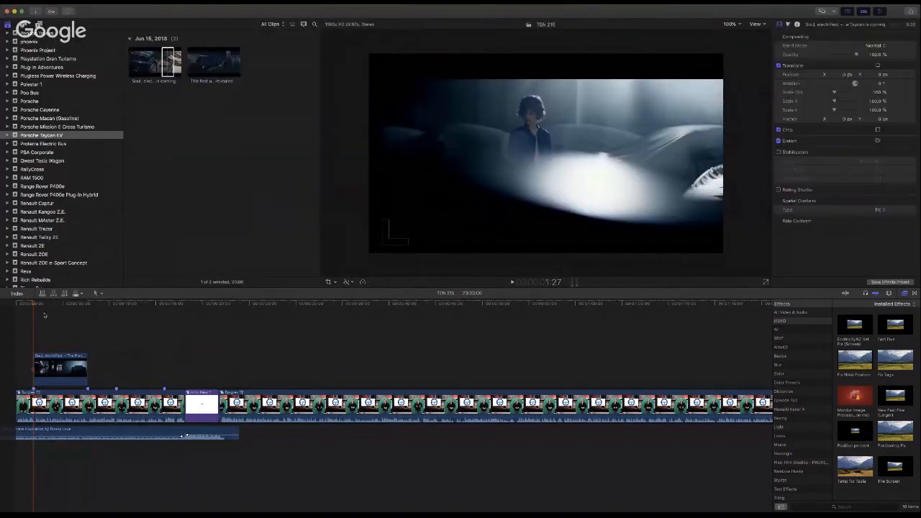
Step: Fine-tune the end of the Porsche Taycan clip at the second marker and play the opening to check the cutaway
left_click(29, 306)
key("space")
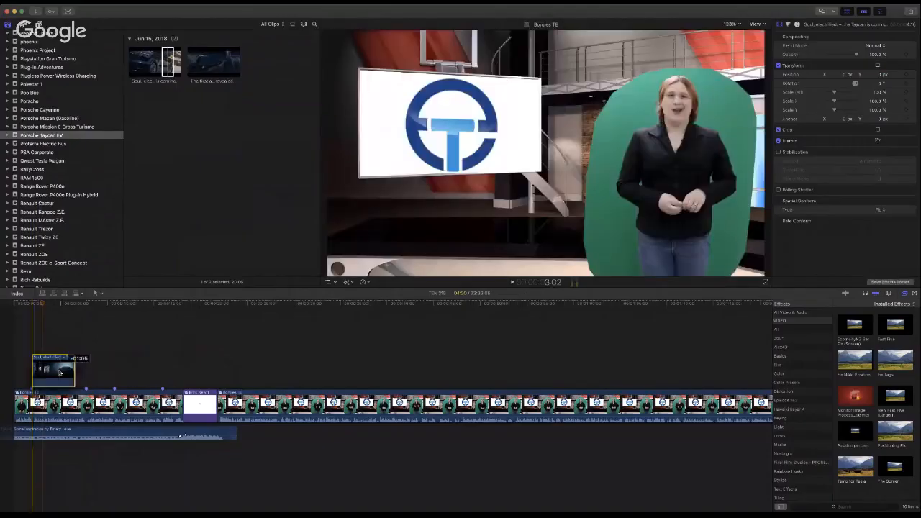
mouse_move(86, 370)
left_mouse_down()
mouse_move(75, 370)
mouse_move(85, 369)
left_mouse_up()
left_click(22, 306)
key("space")
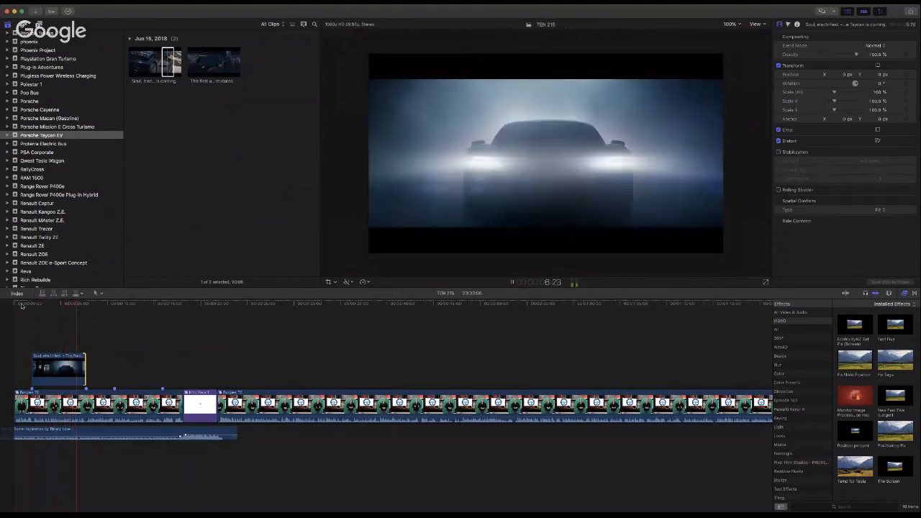
Step: Re-trim both ends of the Porsche Taycan clip to use its front headlight shot between the first and second markers, and play the cutaway
key("space")
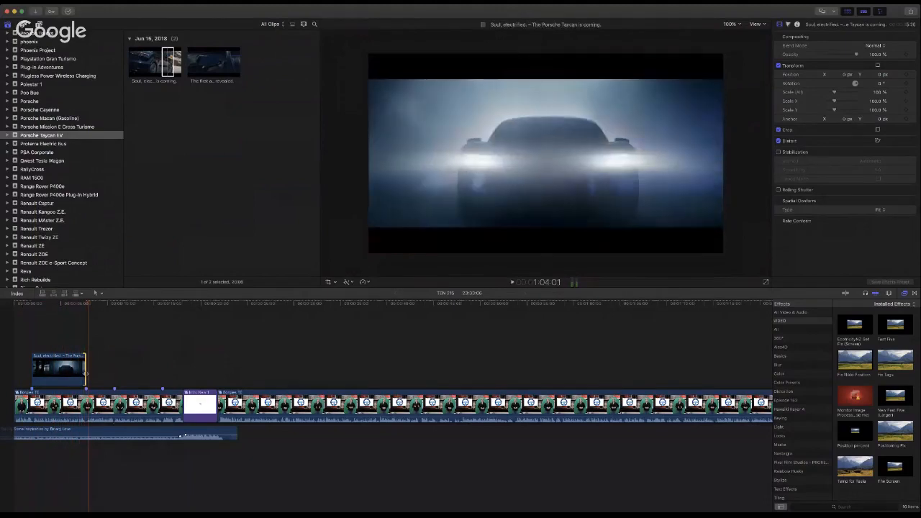
left_click_drag(86, 370, 162, 371)
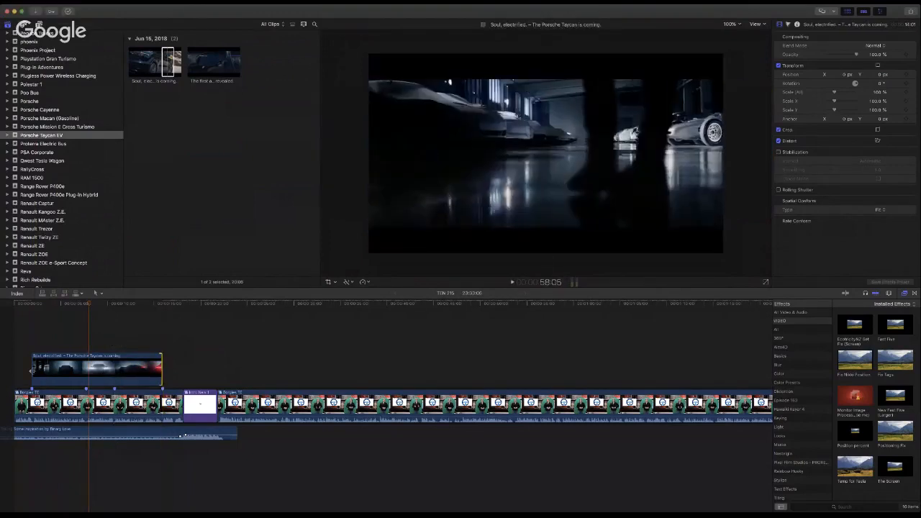
left_click_drag(45, 369, 85, 373)
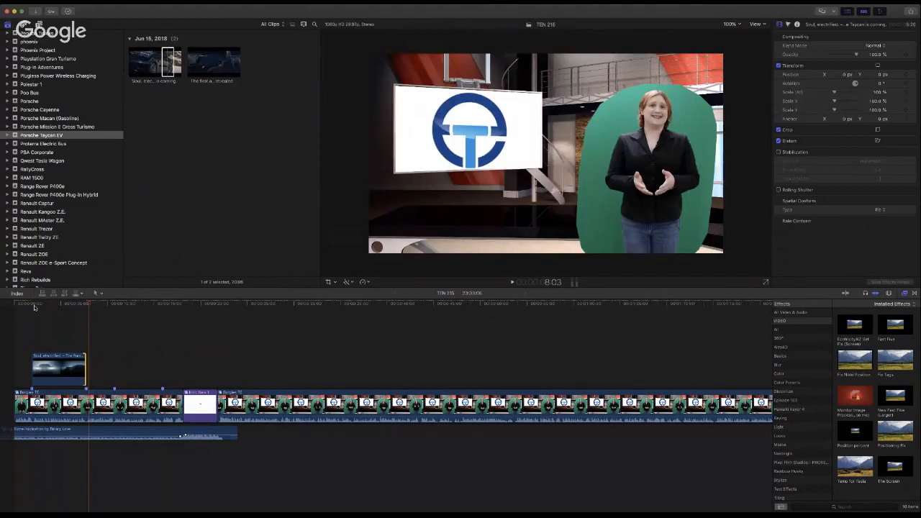
left_click(34, 307)
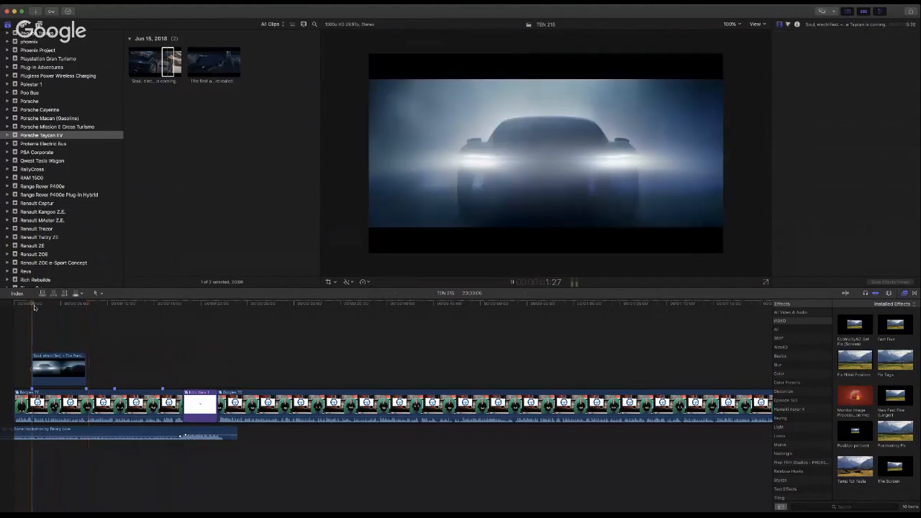
key("space")
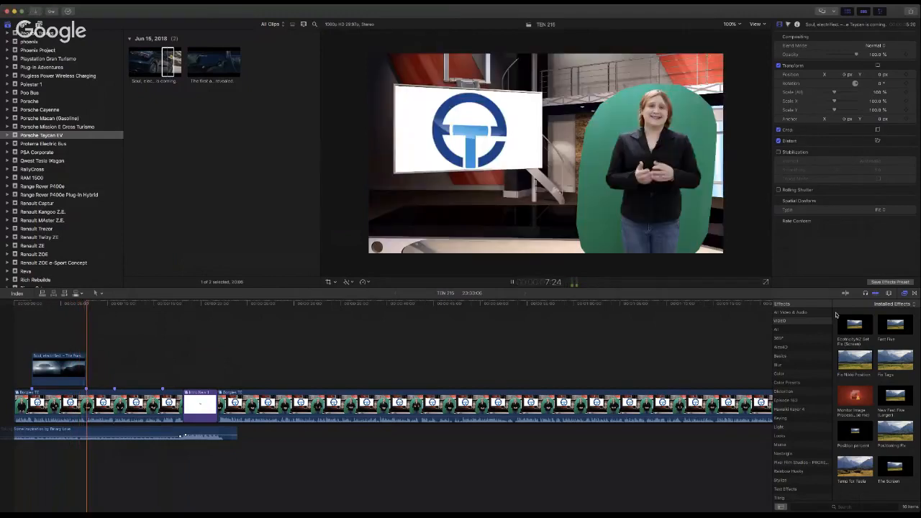
key("space")
Step: Re-trim the Porsche Taycan clip to start on its side-profile shot, fit it between the first two markers, and play the opening
left_click_drag(85, 371, 121, 369)
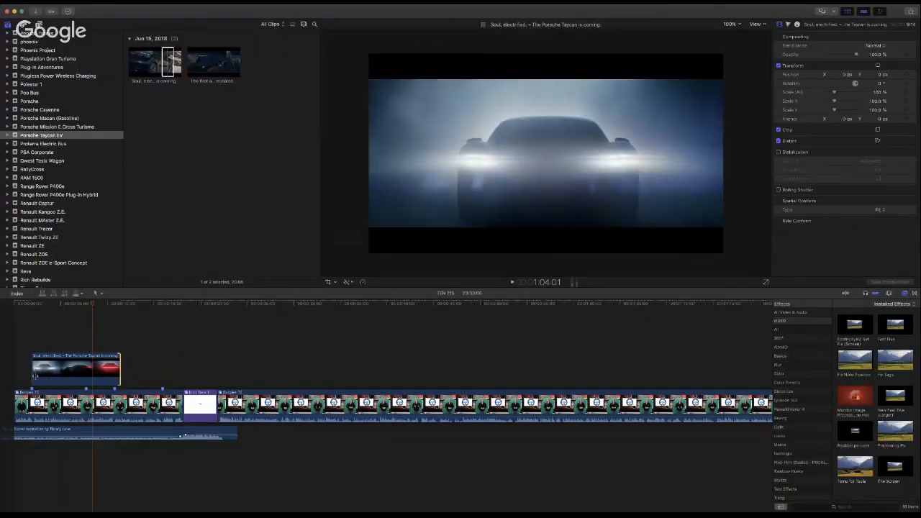
left_click_drag(33, 376, 70, 375)
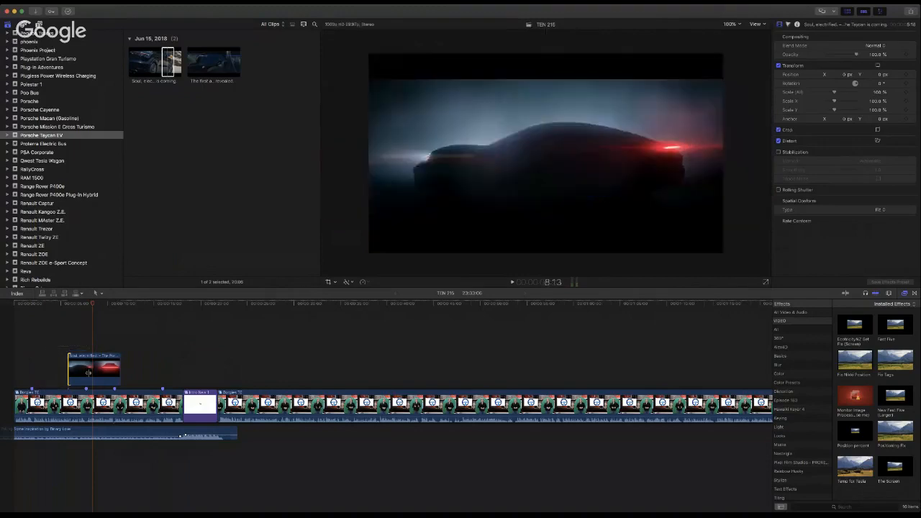
key("shift+super+f")
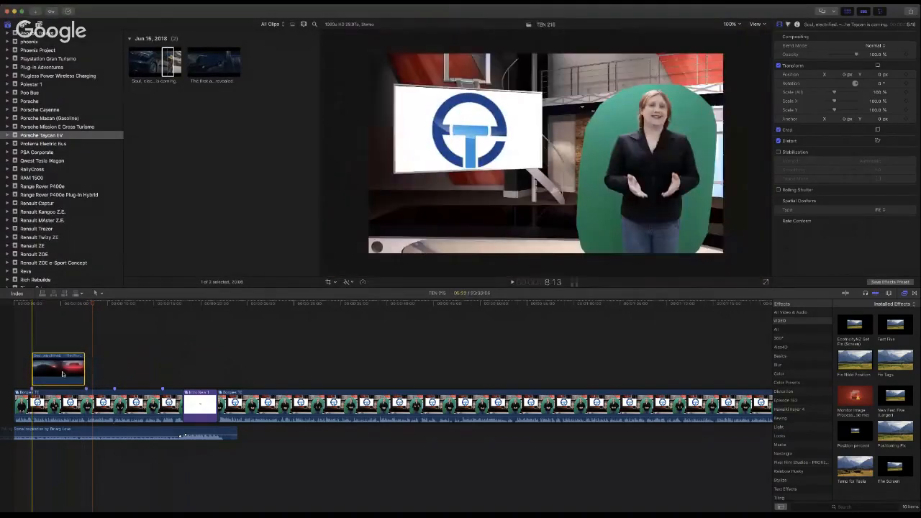
left_click_drag(83, 371, 85, 370)
left_click(29, 307)
key("space")
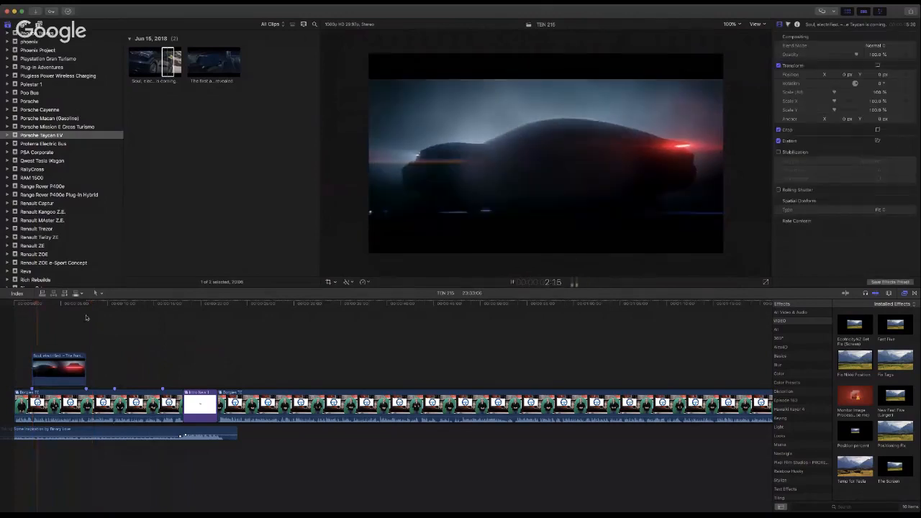
Step: Crop the Porsche Taycan clip on all sides and centre the crop so the picture fills the frame without black bars
left_click(86, 367)
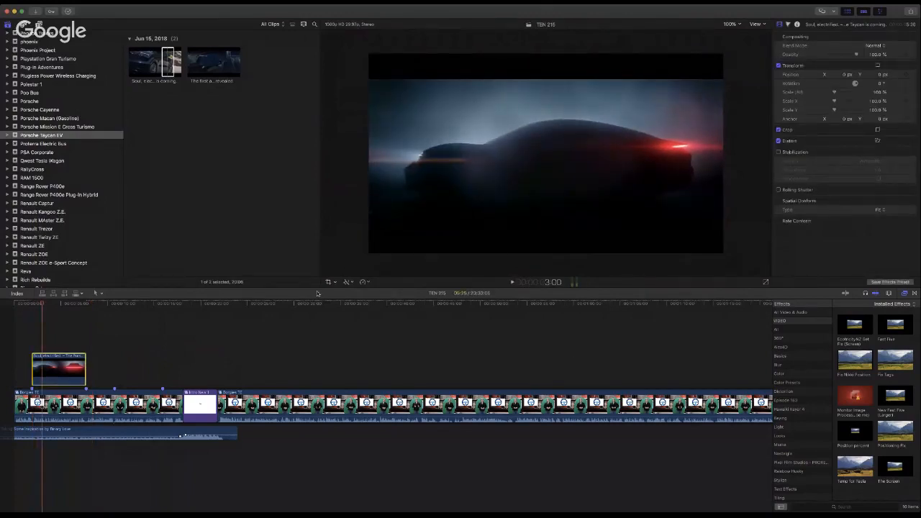
key("shift+t")
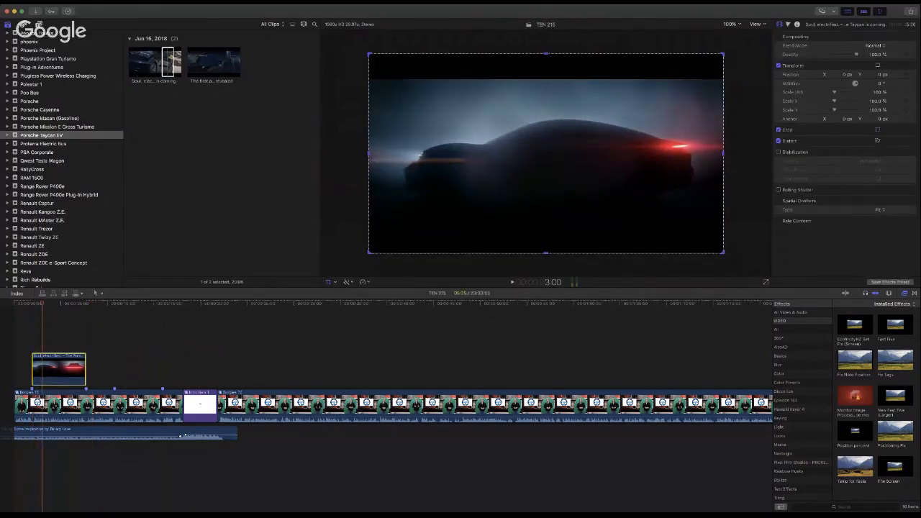
key("shift+c")
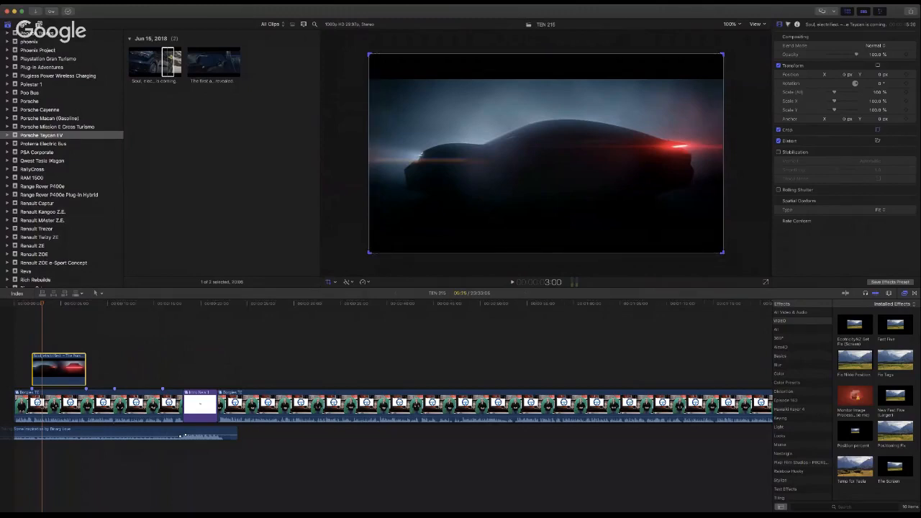
left_click_drag(723, 252, 687, 232)
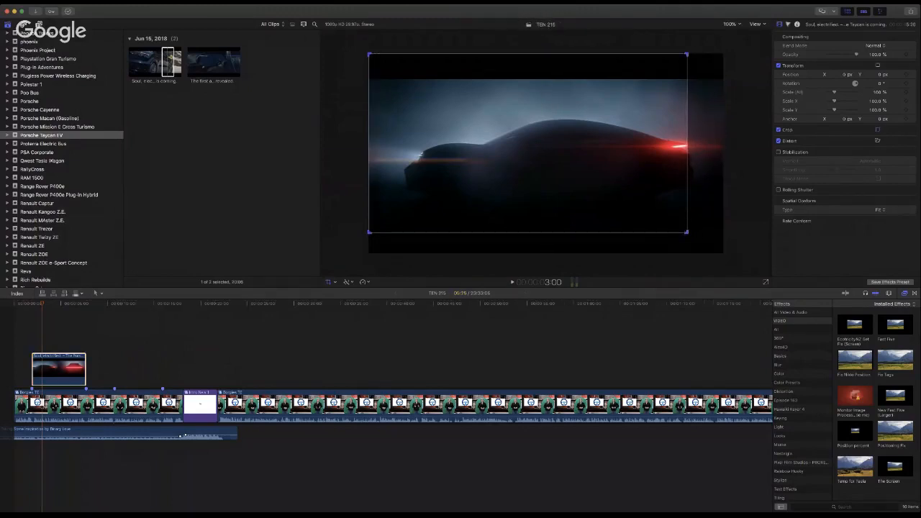
left_click_drag(369, 54, 416, 80)
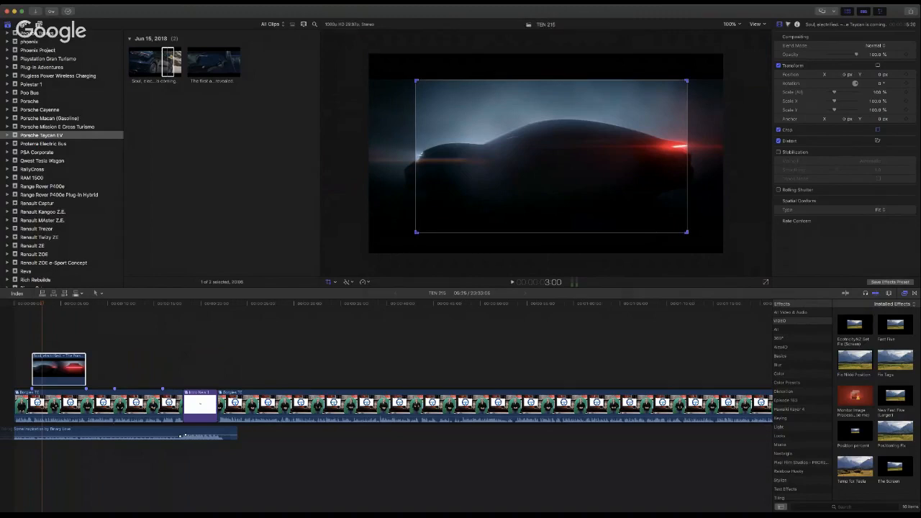
left_click_drag(551, 156, 543, 156)
left_click(756, 41)
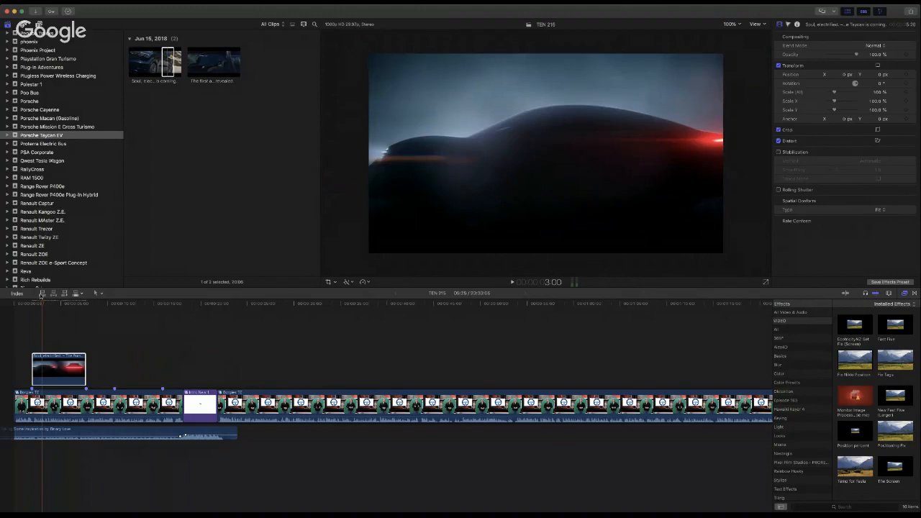
Step: Play the opening through to the third marker, at 10:21, and open the Tesla Model S event in the Vehicle B-Roll library
left_click(24, 307)
key("space")
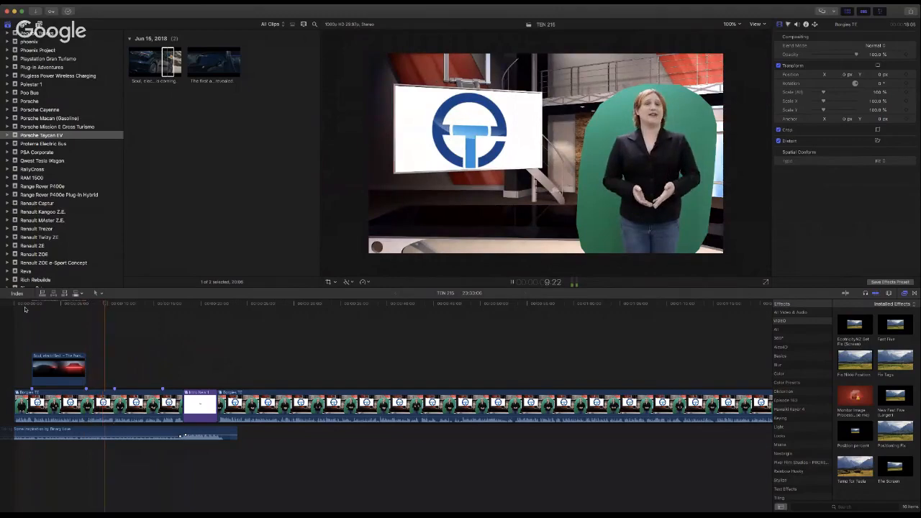
key("space")
scroll(79, 189, "down", 15)
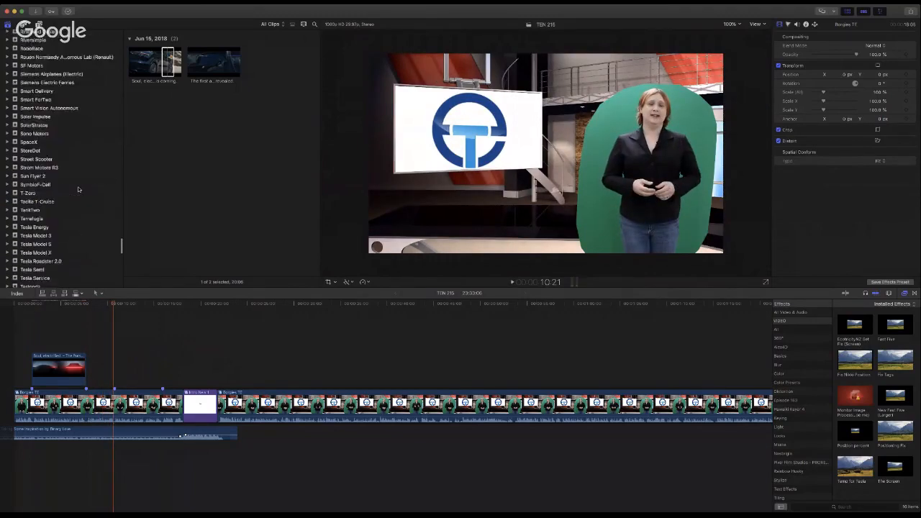
scroll(79, 189, "up", 10)
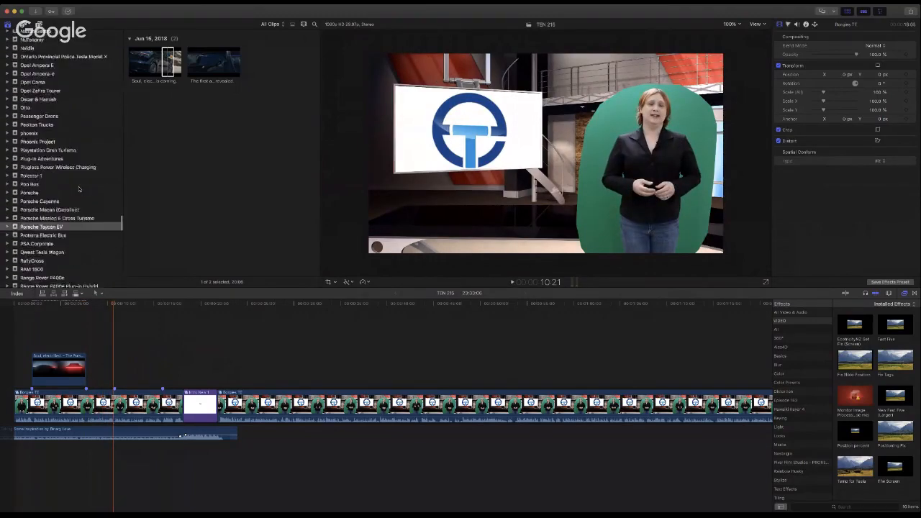
scroll(77, 188, "down", 8)
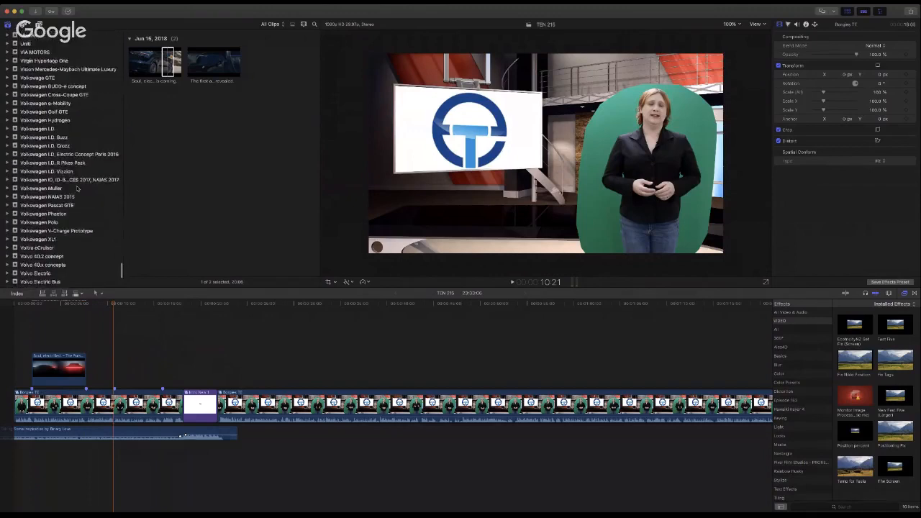
scroll(77, 188, "up", 6)
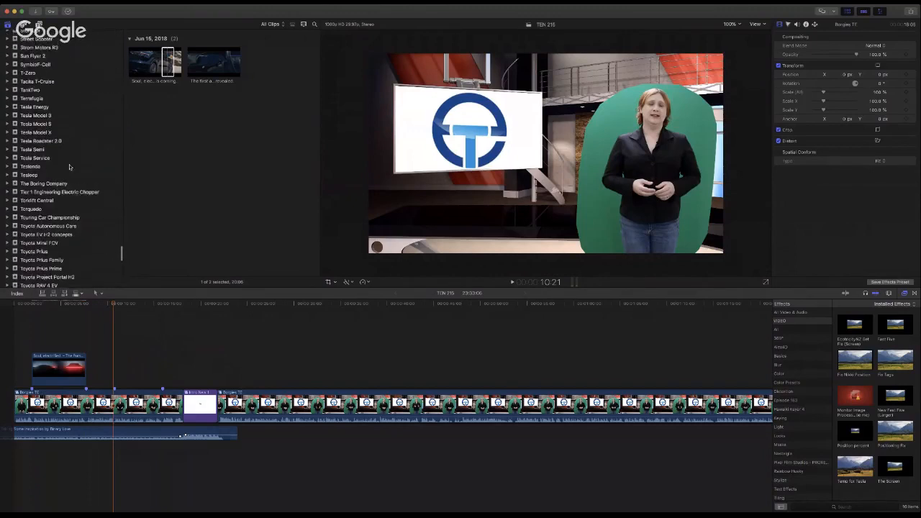
scroll(45, 127, "up", 2)
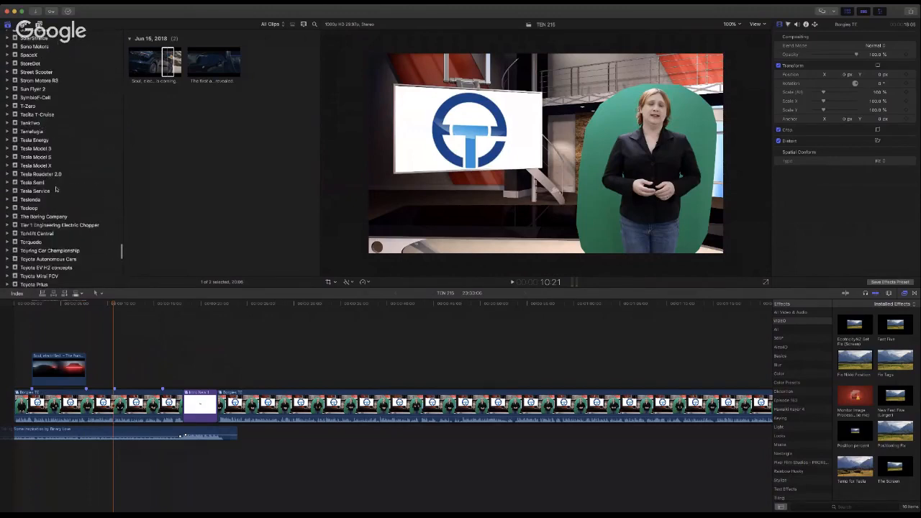
left_click(56, 158)
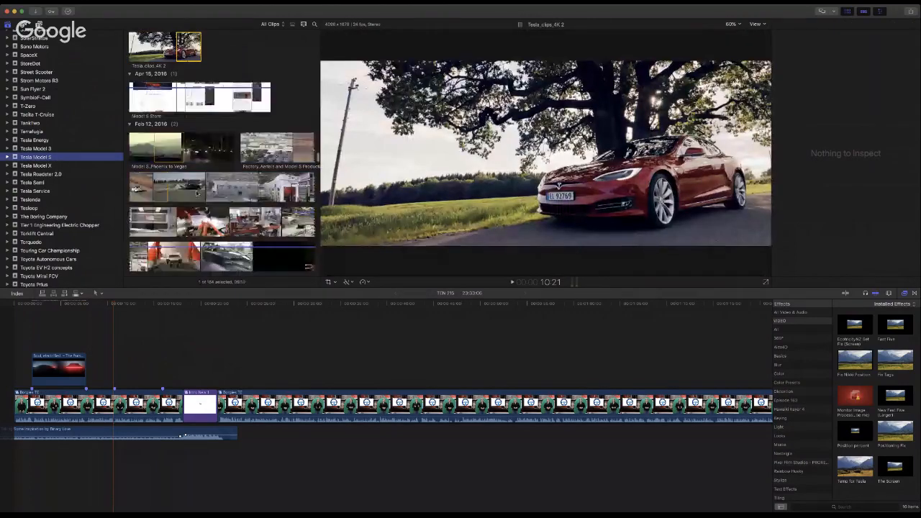
Step: Connect the Tesla factory aerial shot from Factory_Aerials and Model S Production between the second and third markers and play it
mouse_move(220, 185)
left_mouse_down()
mouse_move(237, 184)
mouse_move(216, 184)
left_mouse_up()
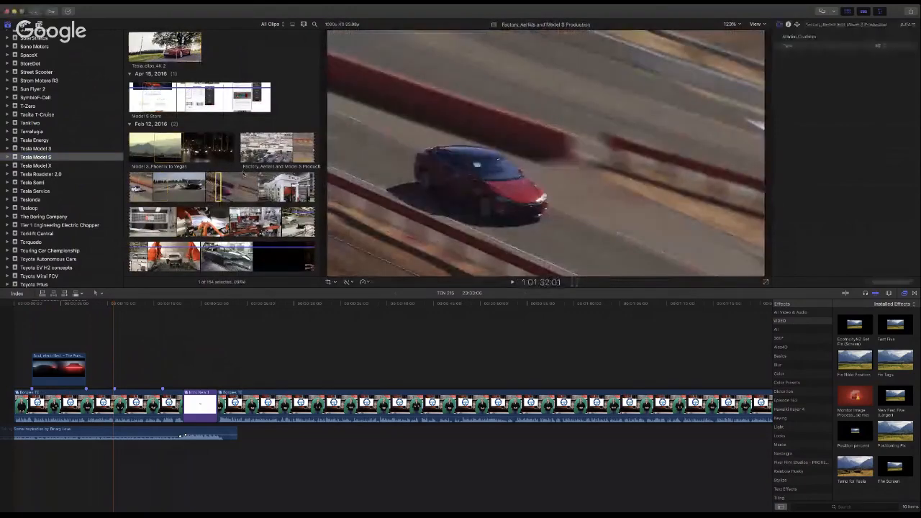
left_click_drag(249, 151, 258, 152)
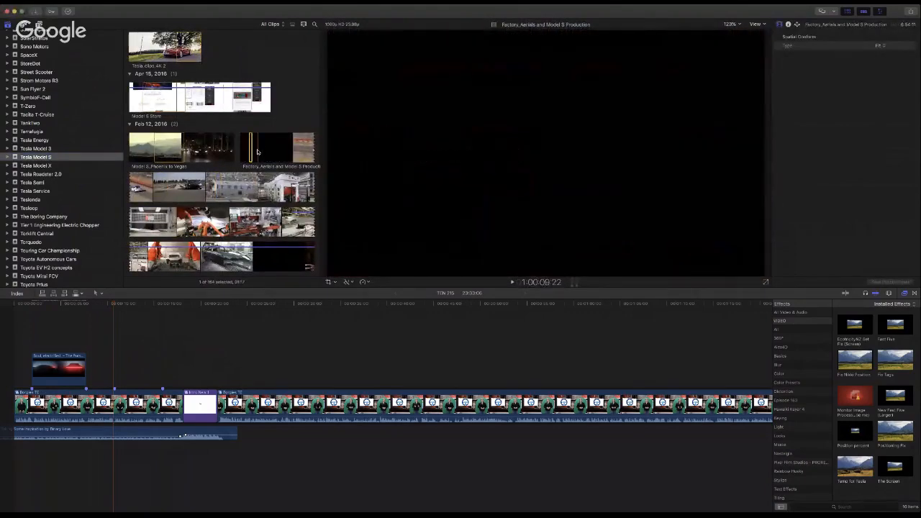
key("space")
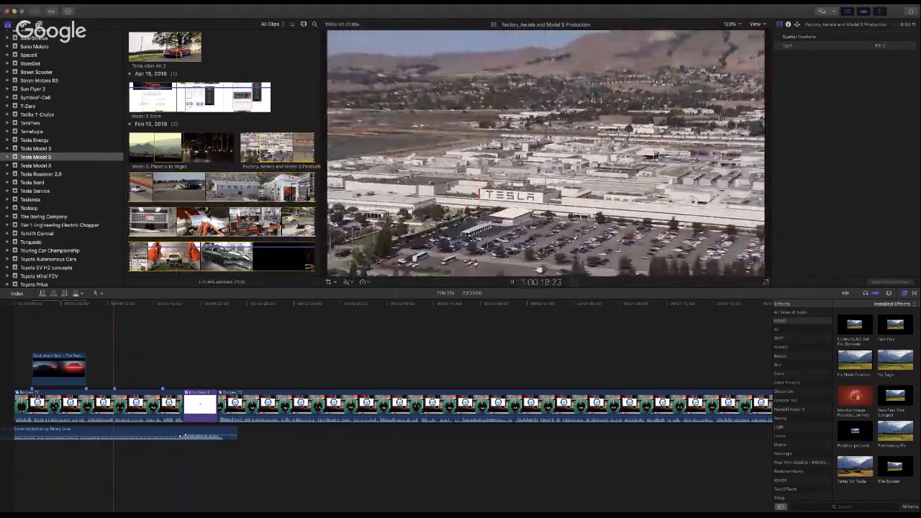
scroll(262, 148, "down", 1)
left_click_drag(267, 146, 113, 370)
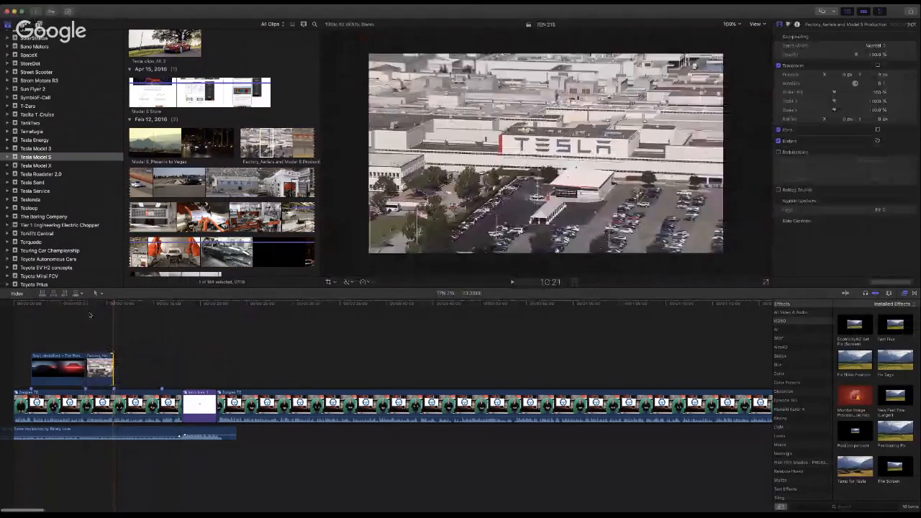
left_click(87, 306)
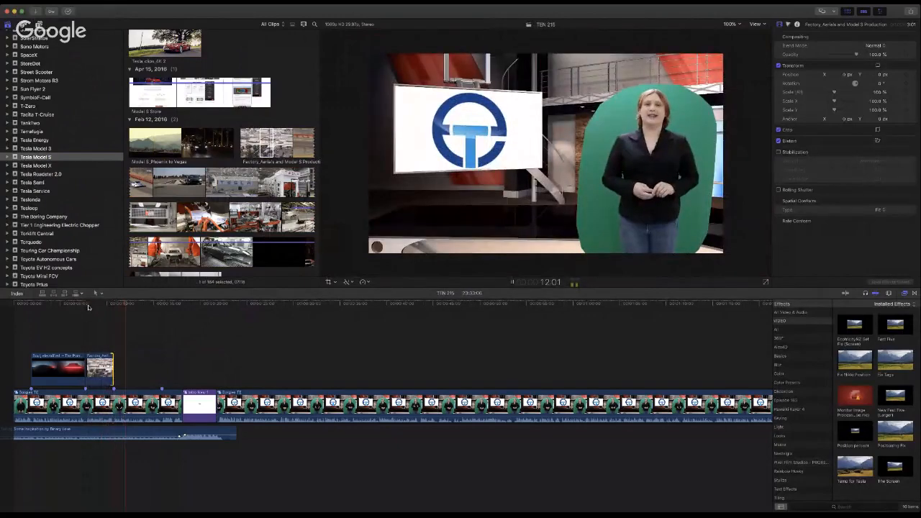
Step: Find and open the 2018 Nissan LEAF event in the Vehicle B-Roll library
scroll(85, 100, "up", 15)
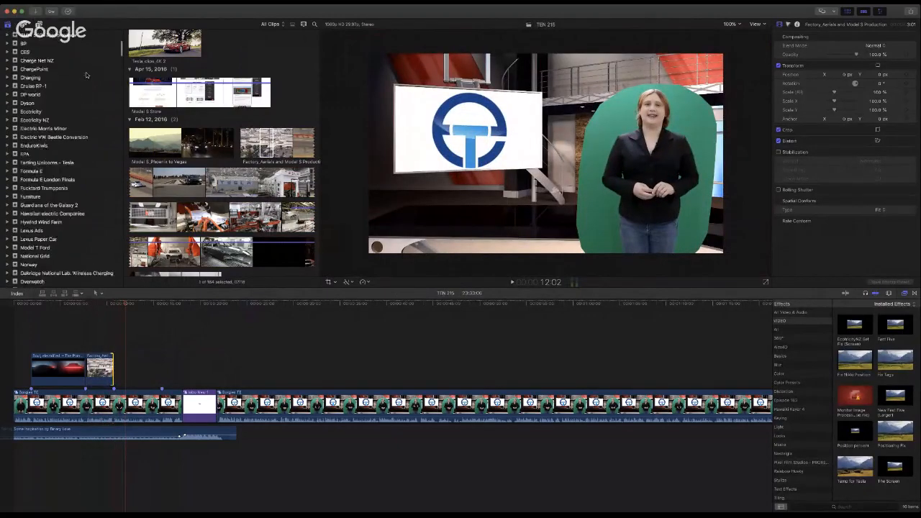
scroll(84, 101, "up", 15)
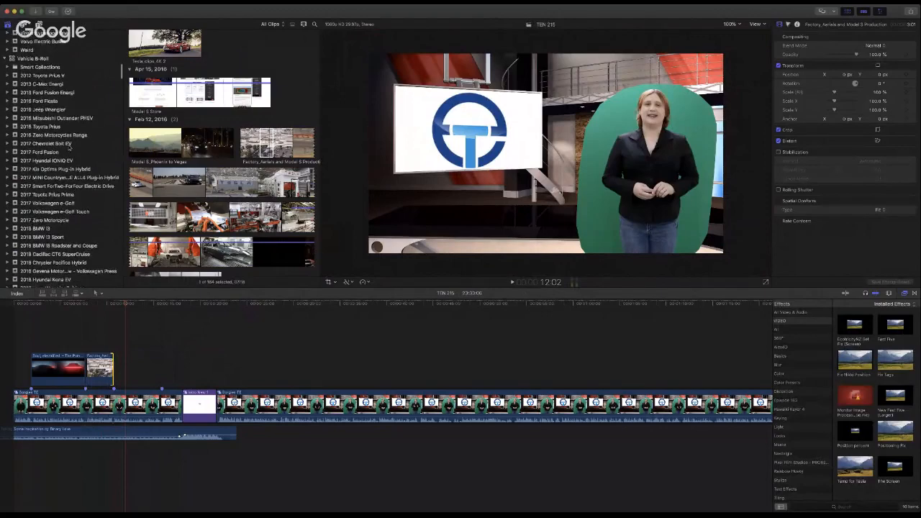
scroll(64, 247, "down", 5)
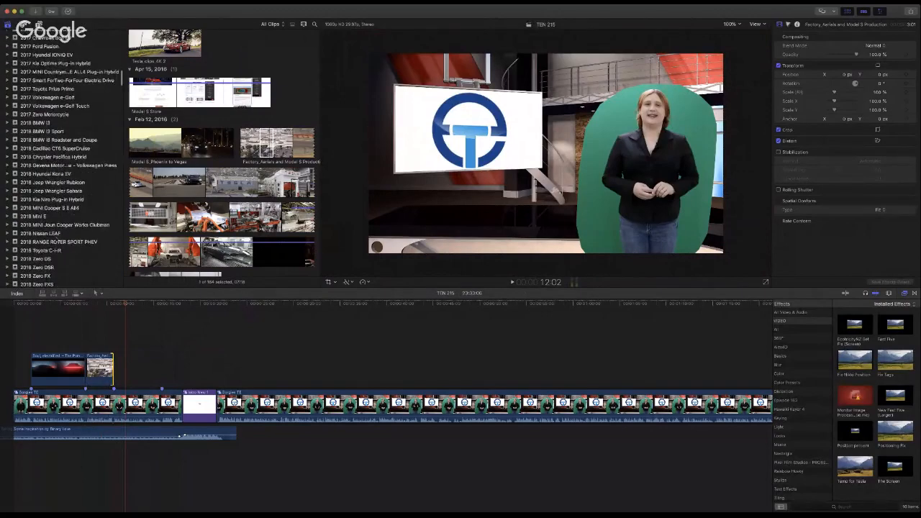
left_click(59, 234)
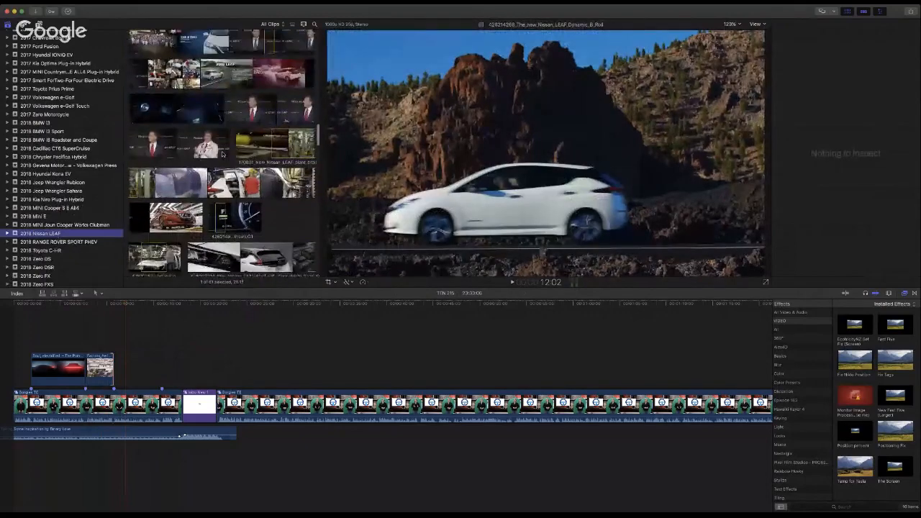
Step: Find the white LEAF rounding a desert bend in the new Nissan LEAF Dynamic B-Roll and connect it directly after the Tesla clip
left_click(232, 213)
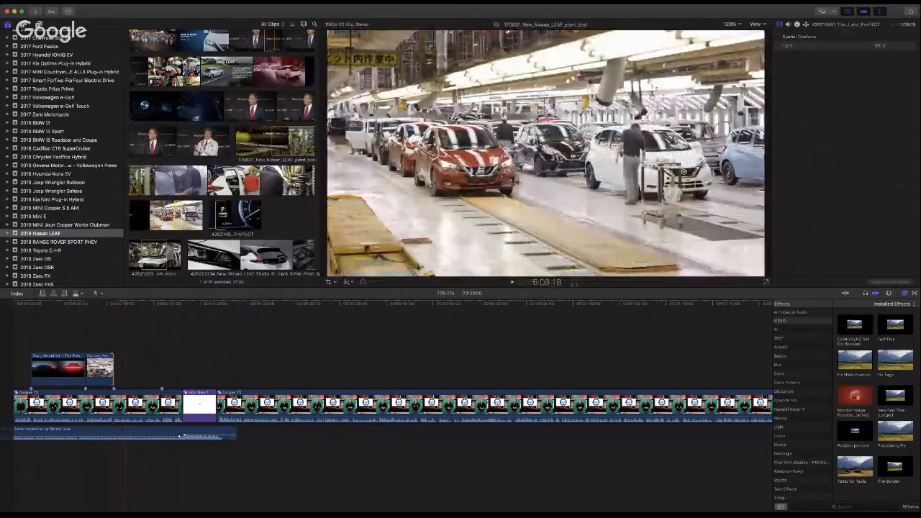
scroll(218, 208, "down", 6)
scroll(220, 208, "down", 10)
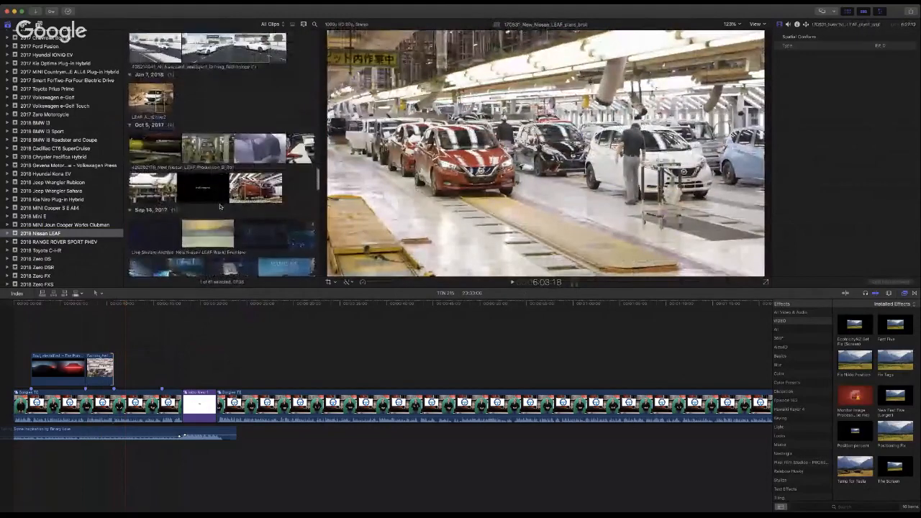
scroll(219, 207, "down", 4)
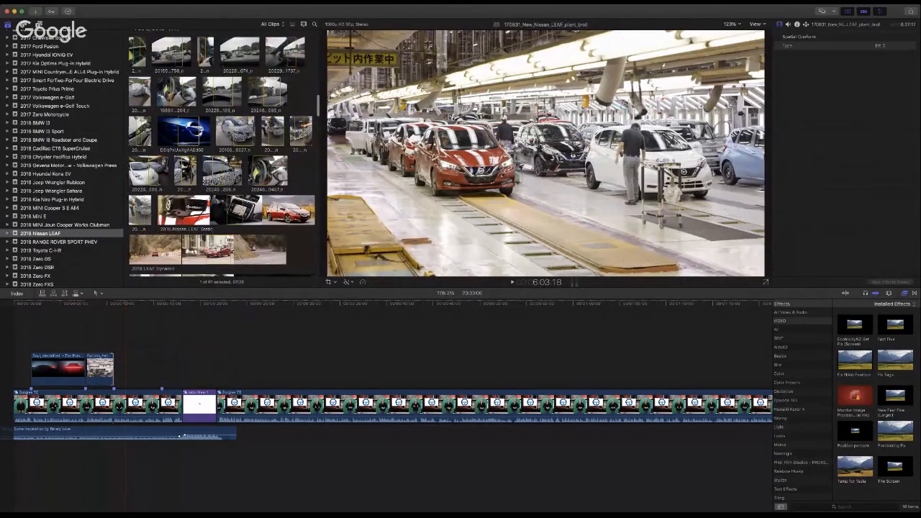
scroll(252, 223, "up", 2)
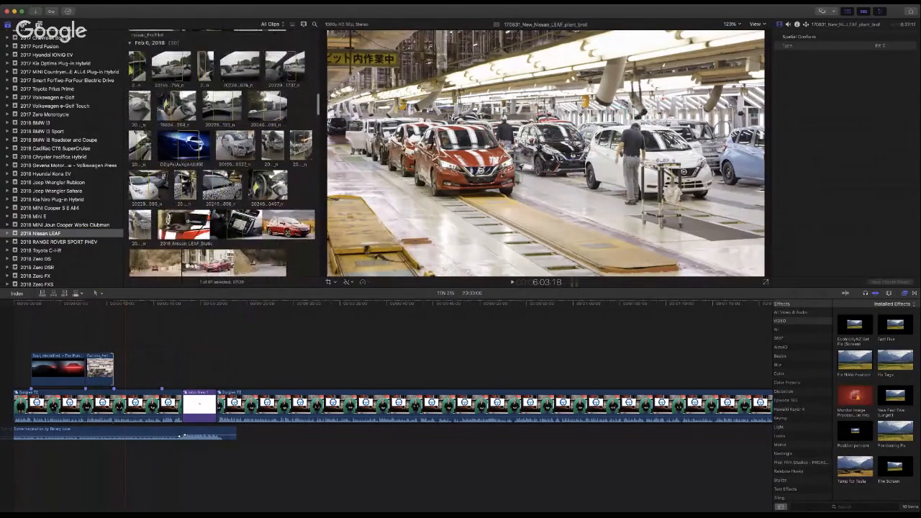
scroll(171, 205, "up", 10)
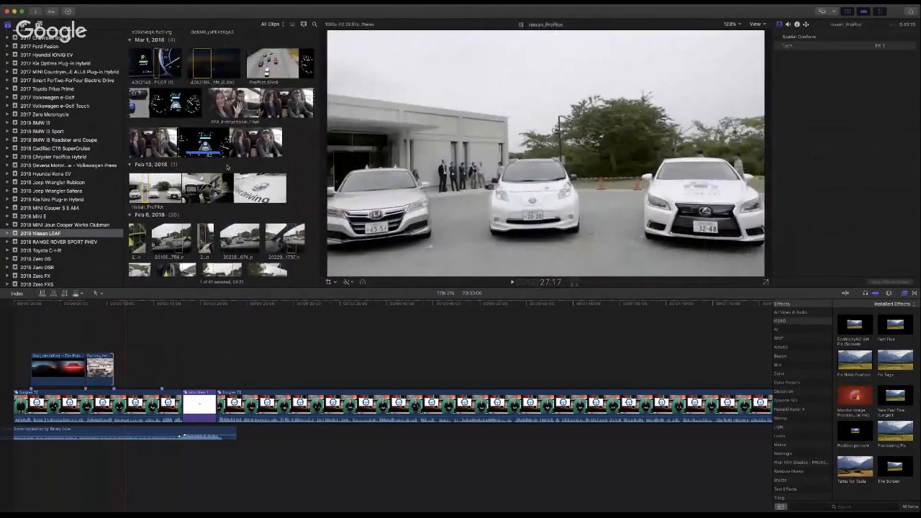
scroll(227, 167, "up", 15)
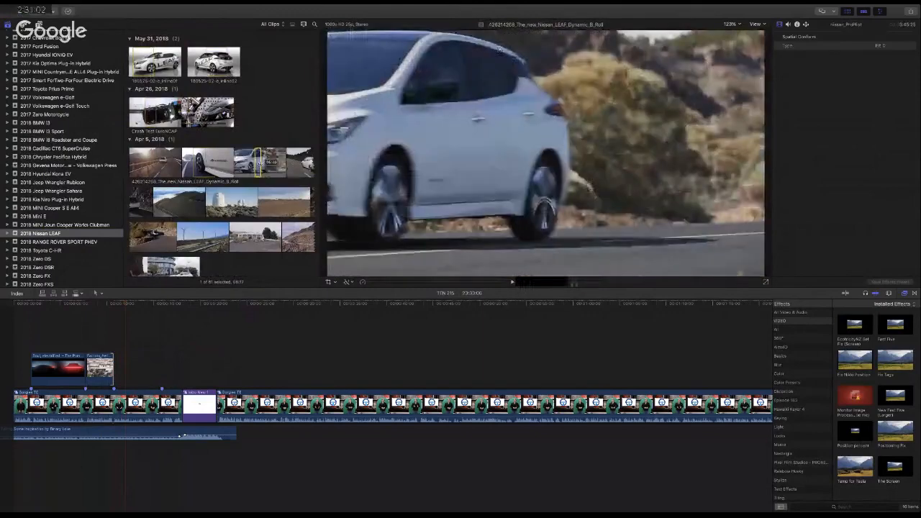
left_click_drag(259, 162, 117, 369)
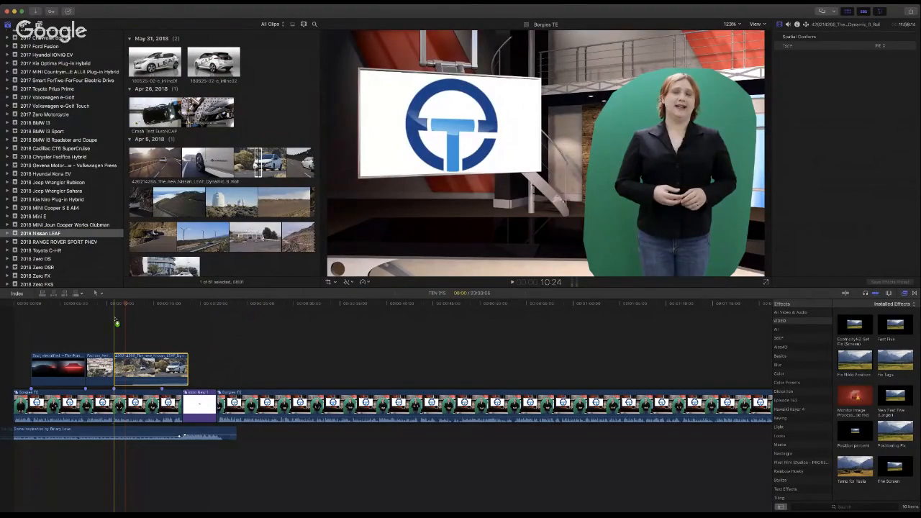
left_click_drag(115, 321, 115, 322)
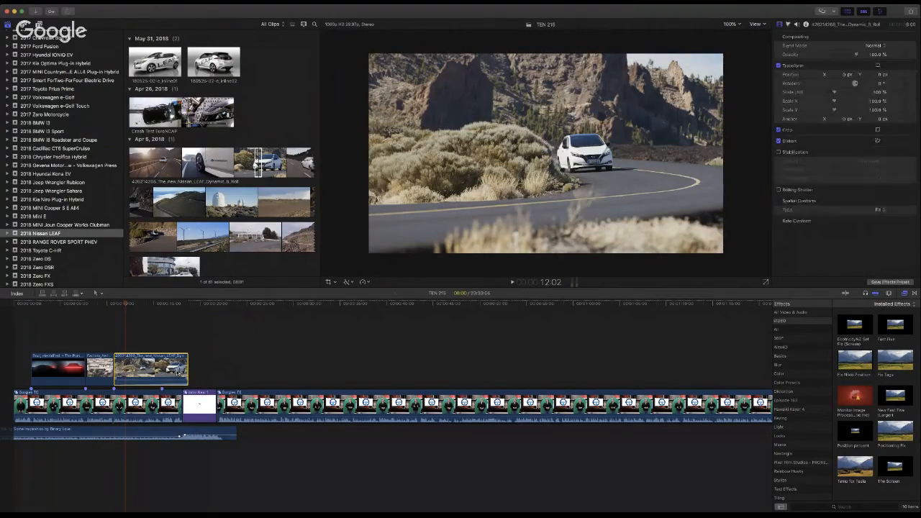
Step: Detach the audio from the connected Nissan LEAF clip and delete it
key("ctrl+shift+s")
left_click(163, 454)
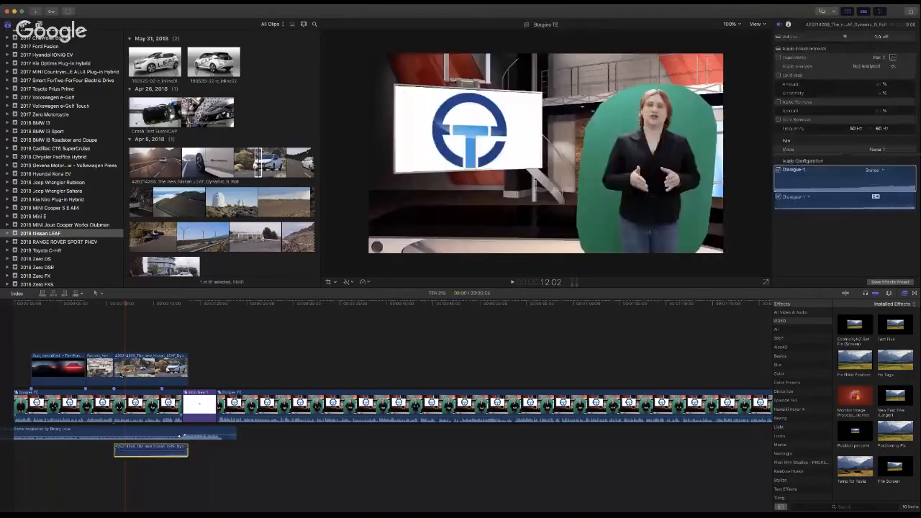
key("Delete")
Step: Play the Tesla-to-Nissan section and trim the end of the Nissan LEAF clip back to the fourth marker
left_click(99, 304)
key("space")
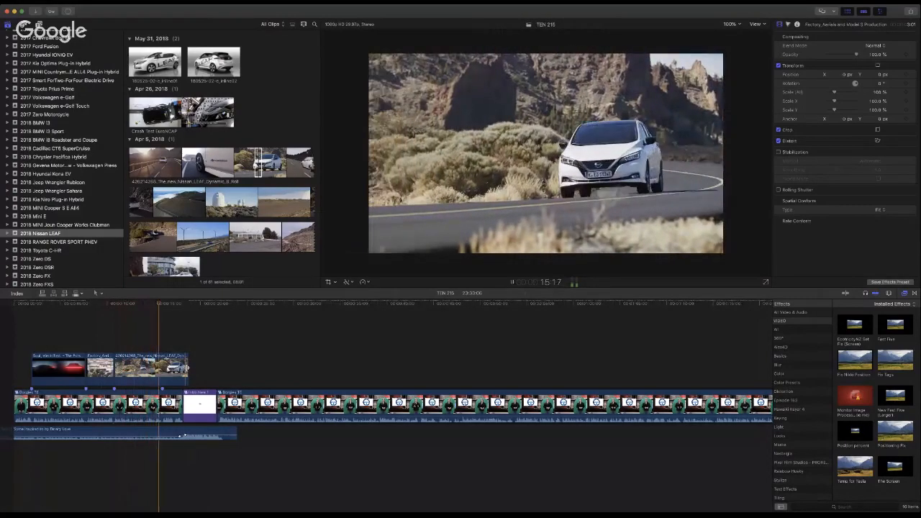
left_click_drag(186, 369, 163, 368)
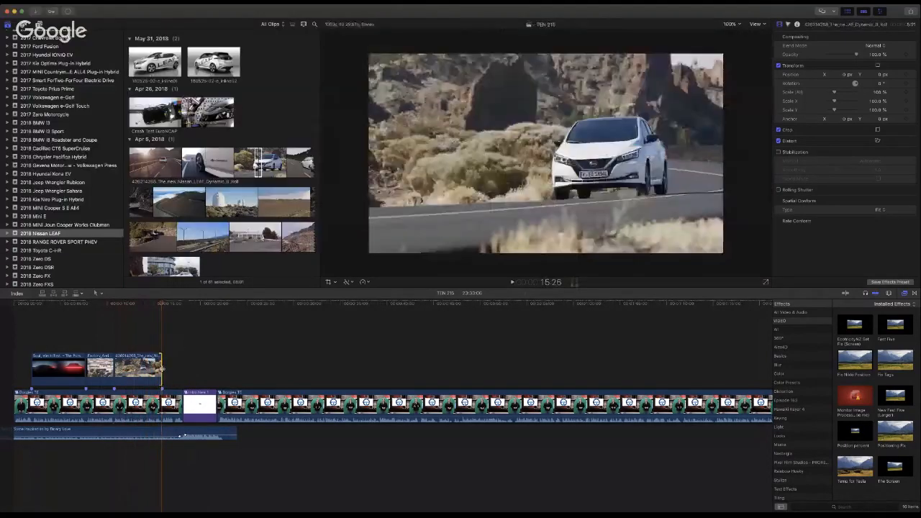
Step: Play from the end of the LEAF clip through the intro and into the presenter's introduction
left_click(152, 306)
key("space")
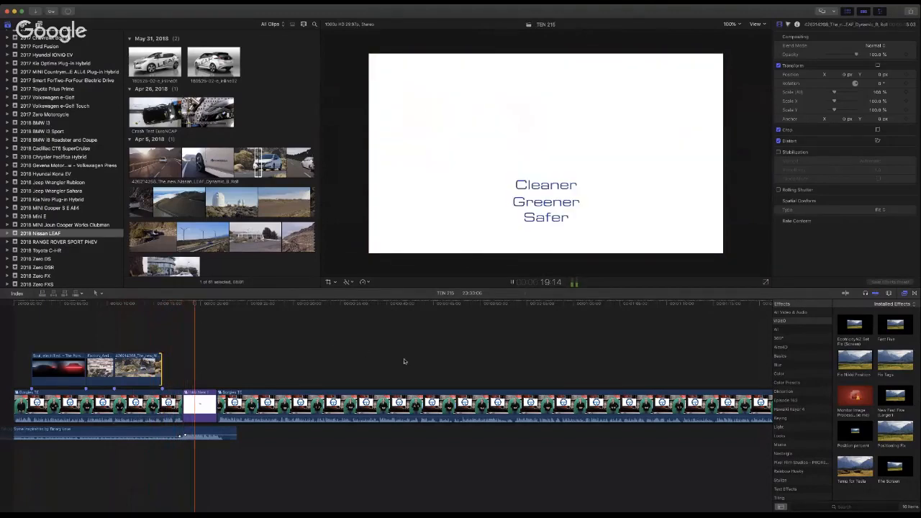
mouse_move(216, 435)
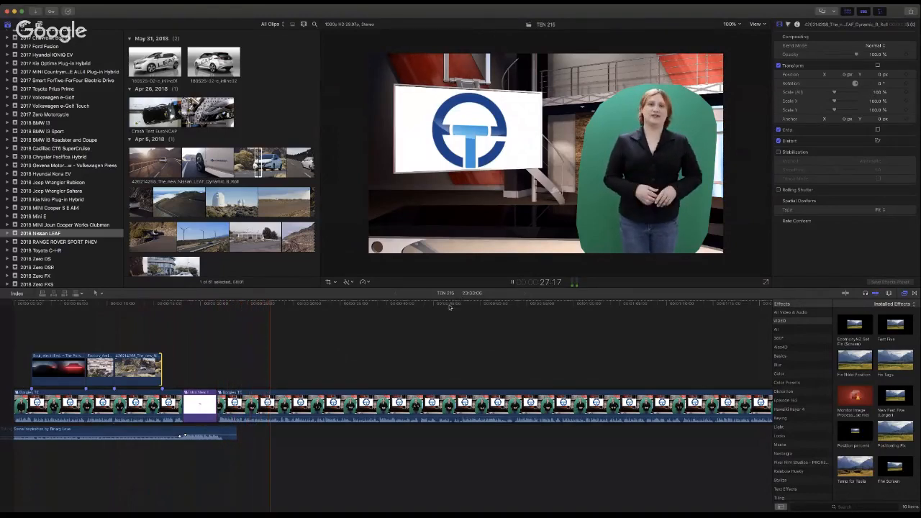
key("space")
Step: Copy the presenter's name title from the Transport Evolved Episode 214 project and paste it into TEN 215 right after the intro
scroll(63, 98, "down", 15)
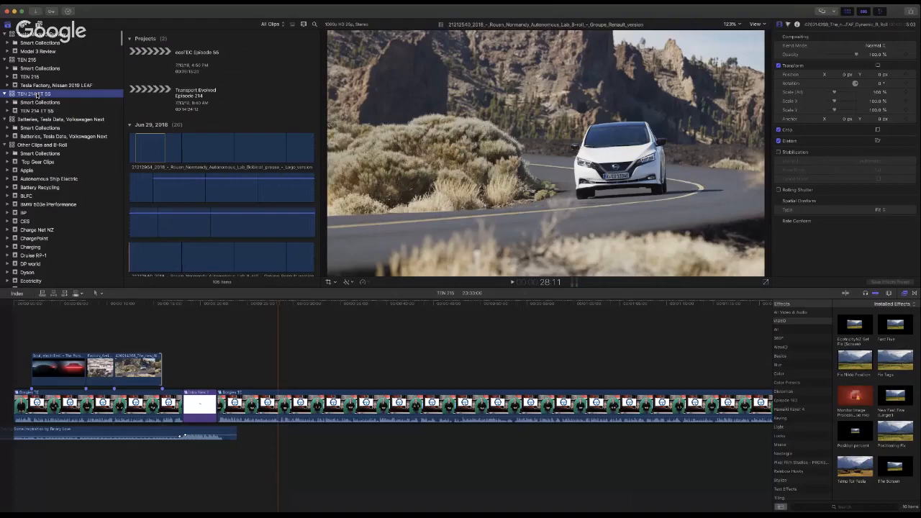
double_click(147, 102)
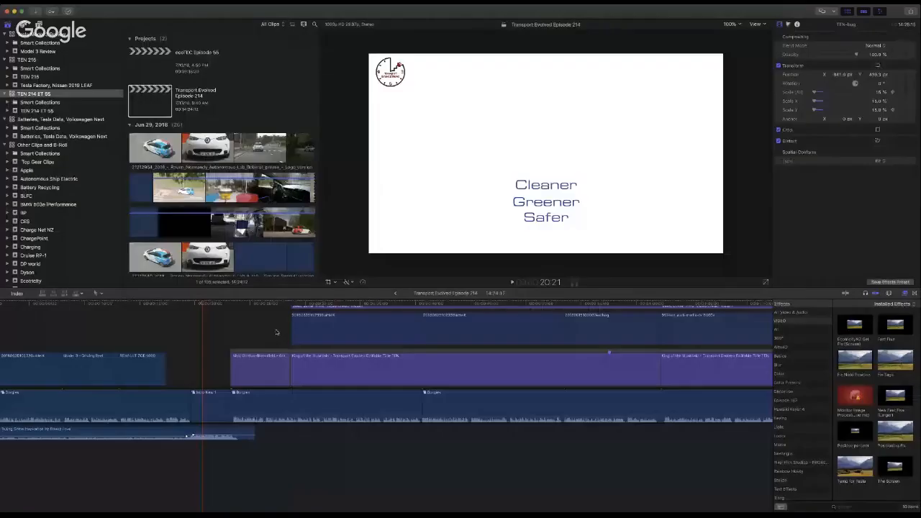
left_click(275, 352)
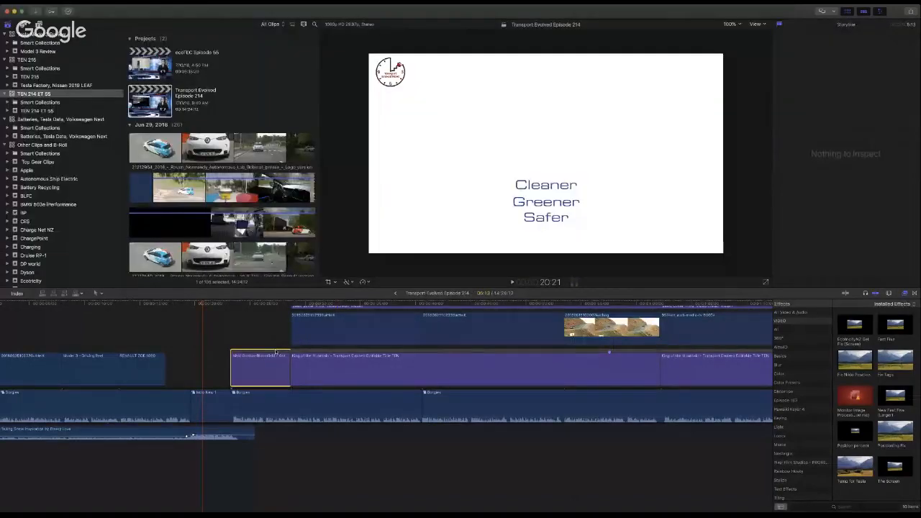
left_click(395, 293)
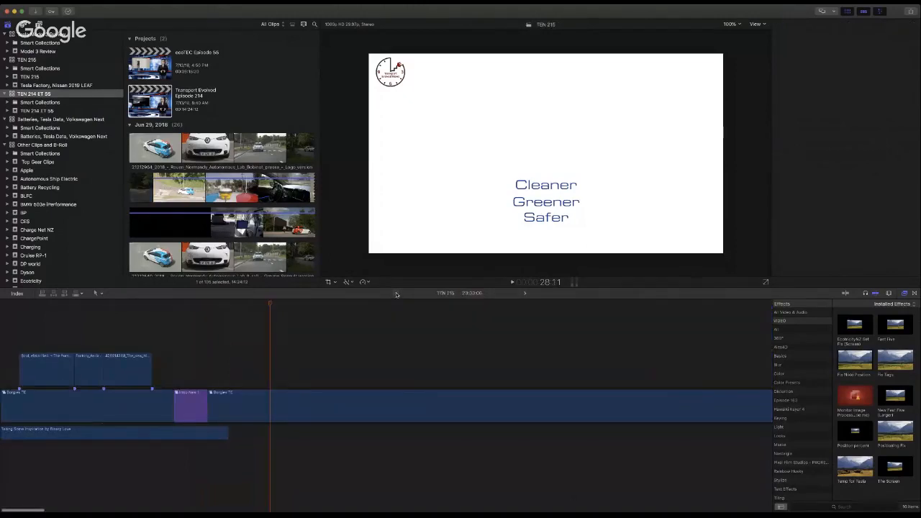
left_click_drag(215, 307, 211, 306)
key("super+v")
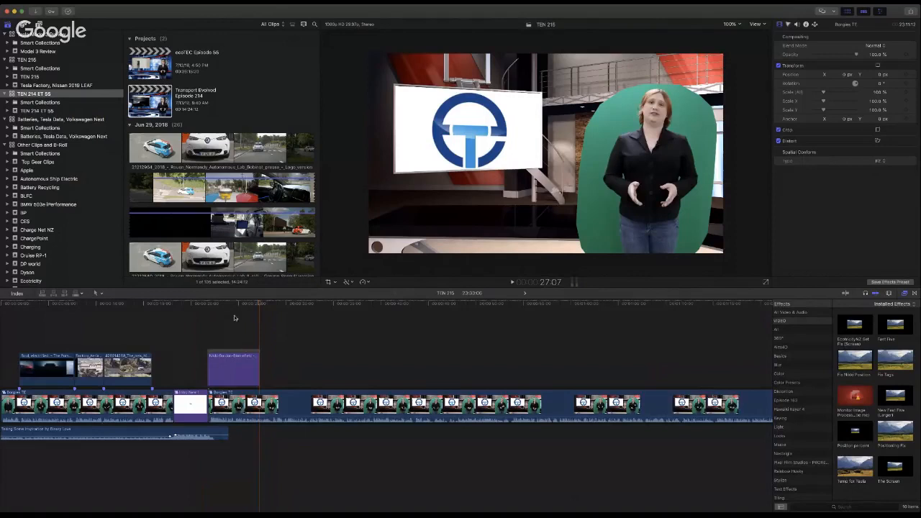
Step: Change the second line of the presenter's name title to "TEN episode 215 (July 13, 2018)"
left_click(229, 307)
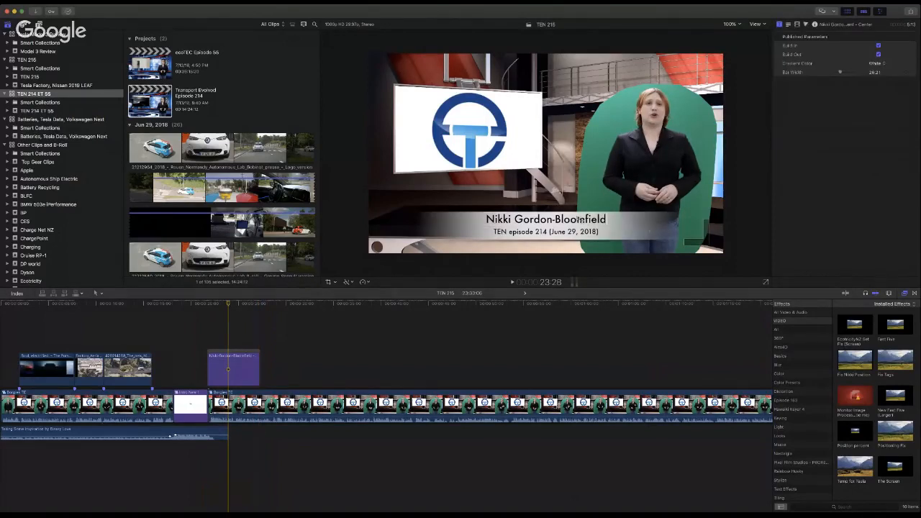
double_click(548, 233)
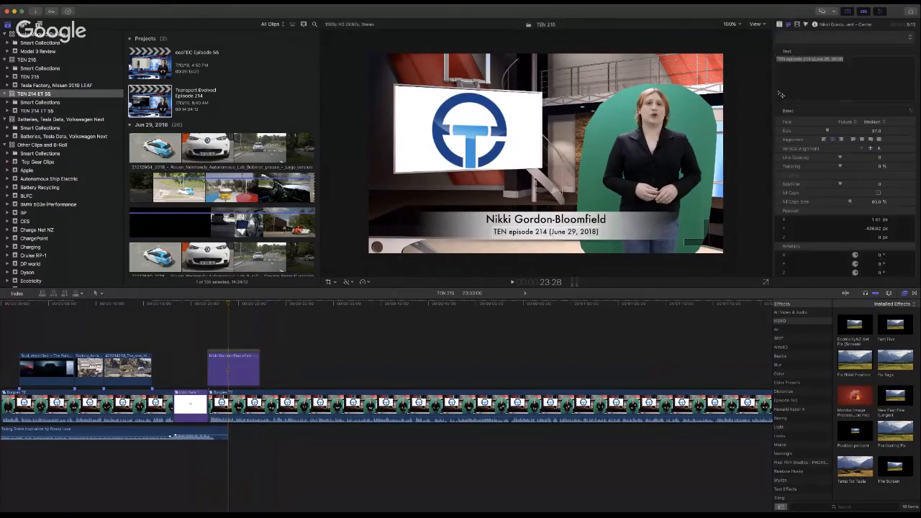
left_click(546, 233)
key("BackSpace")
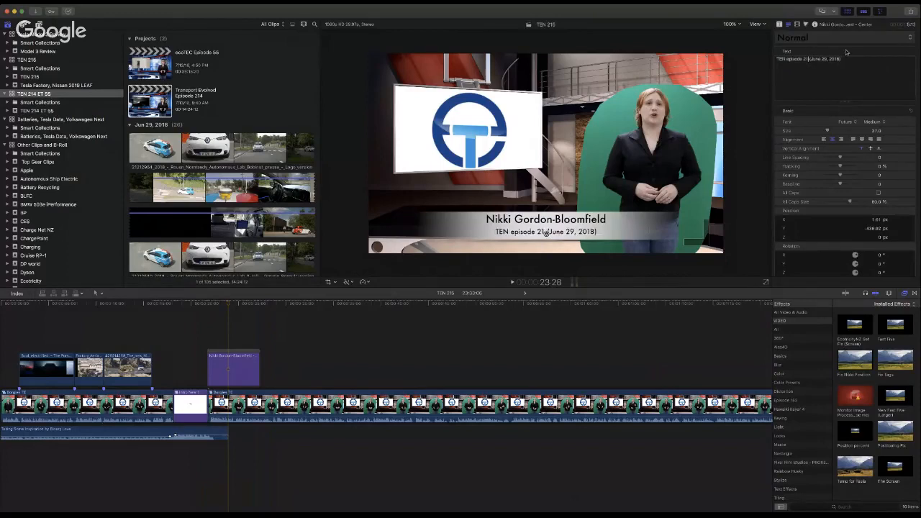
type("5 (")
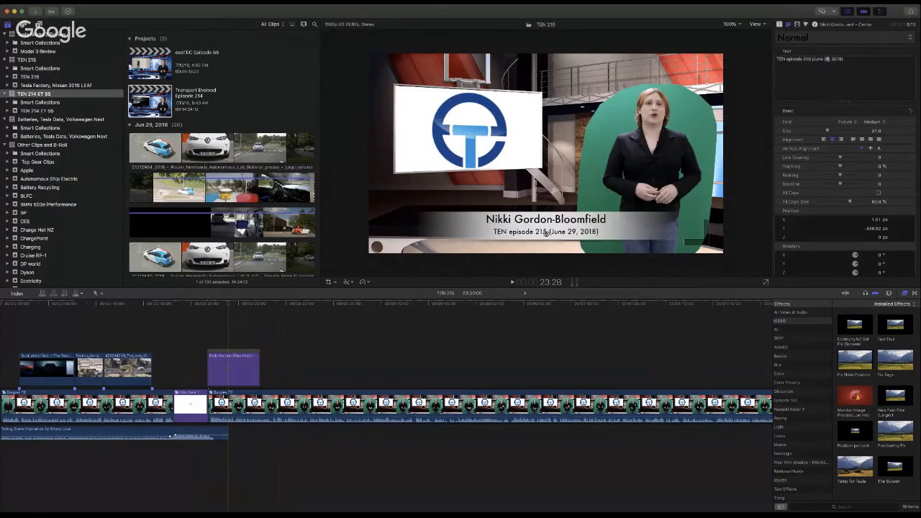
type("July")
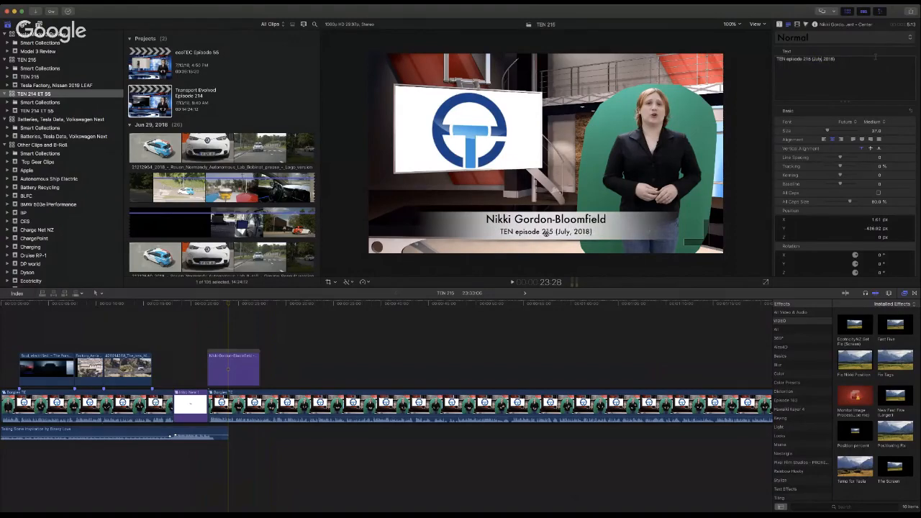
type(" 13")
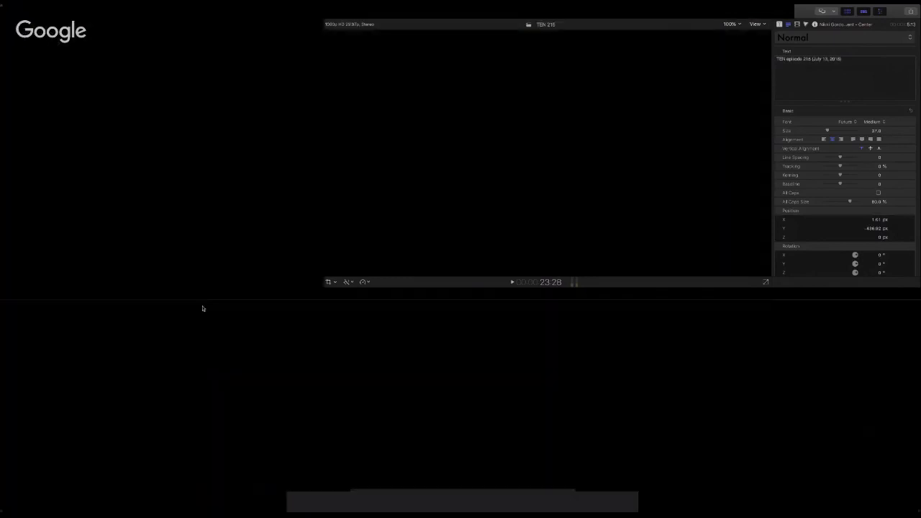
Step: Play the presenter's introduction and extend the end of the name title to 53:20
left_click(203, 308)
key("space")
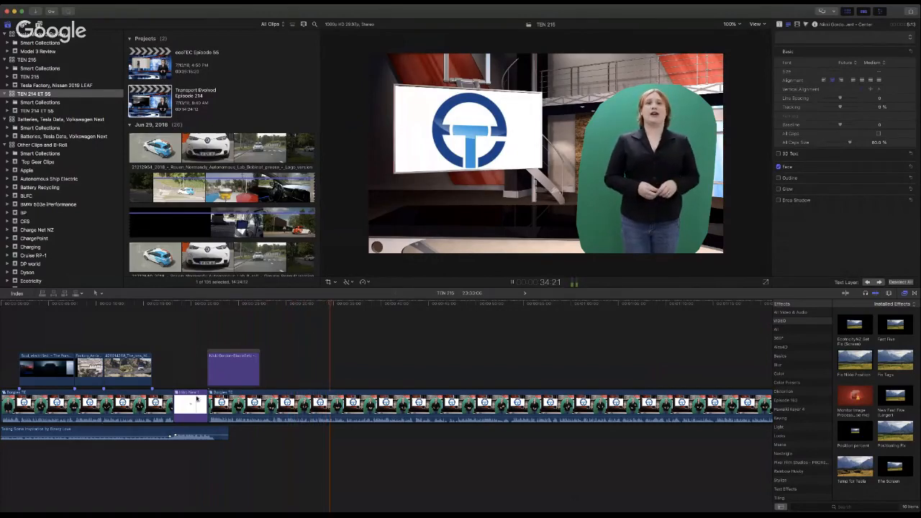
left_click_drag(256, 370, 447, 363)
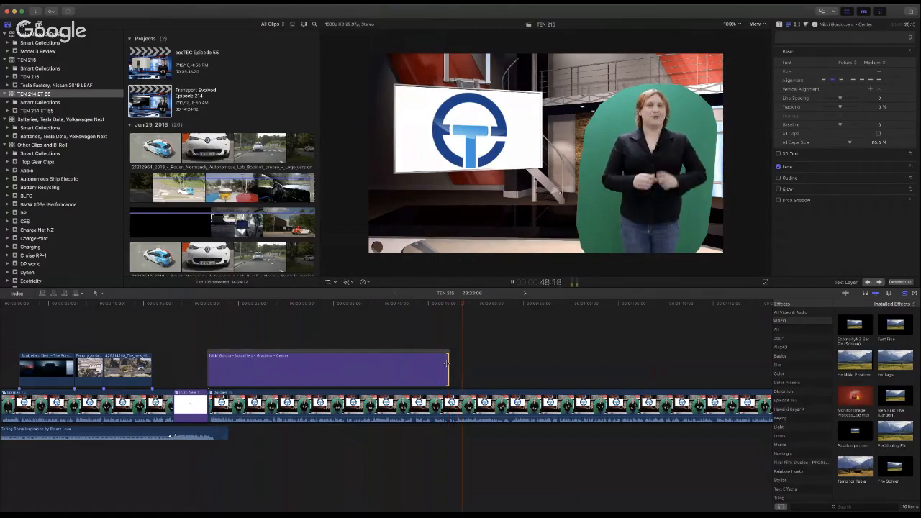
key("space")
left_click_drag(445, 363, 444, 364)
left_click(440, 305)
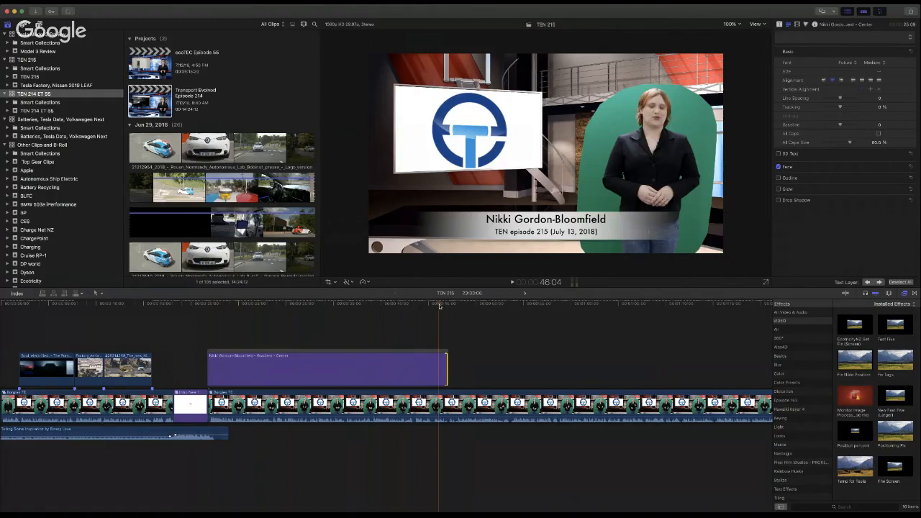
key("space")
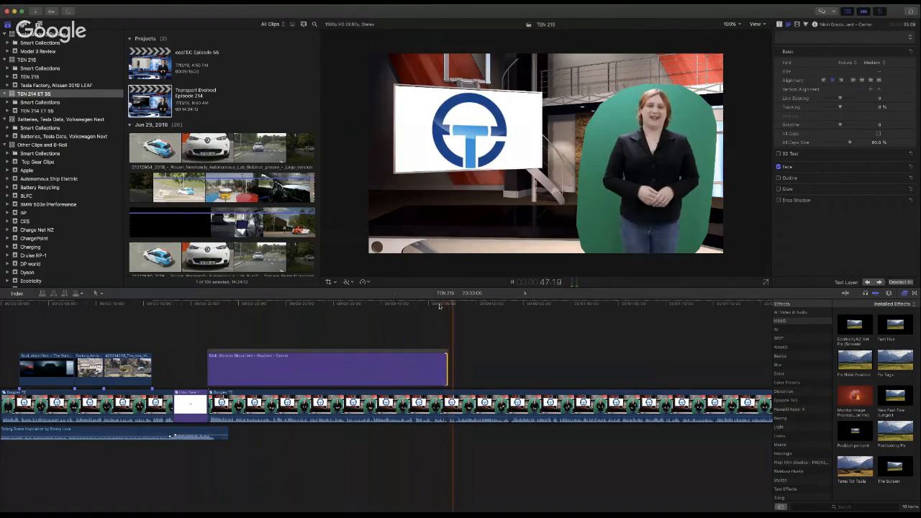
left_click_drag(446, 364, 509, 372)
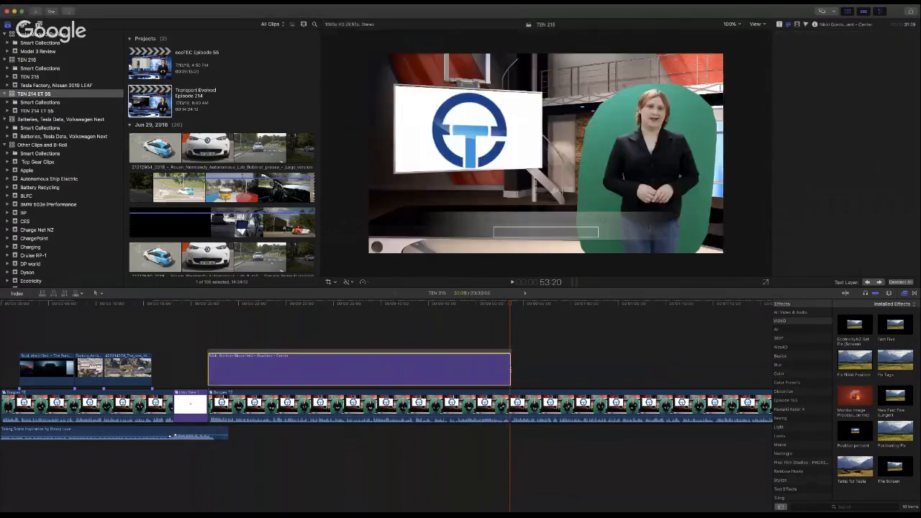
left_click_drag(510, 370, 509, 370)
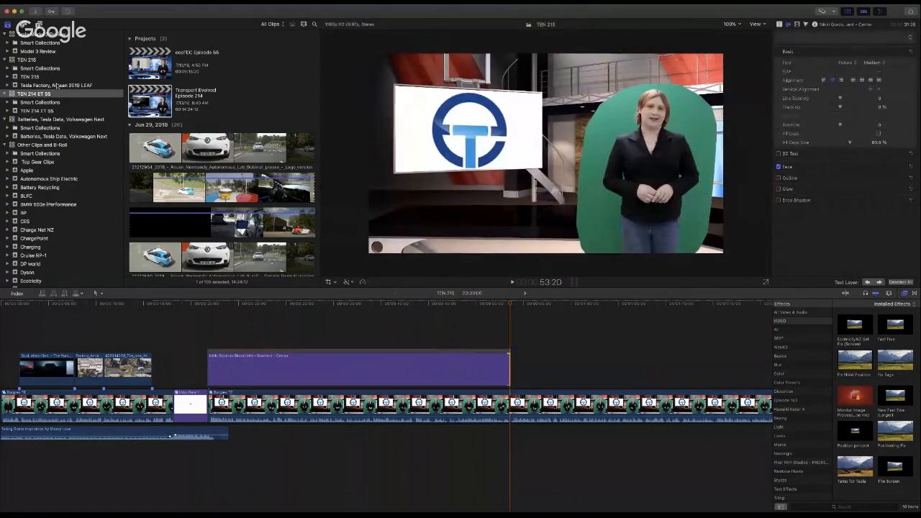
Step: Connect a short range of the Furry Music Video clip from the TEN 215 event above the name title, ending together with the title
left_click(44, 60)
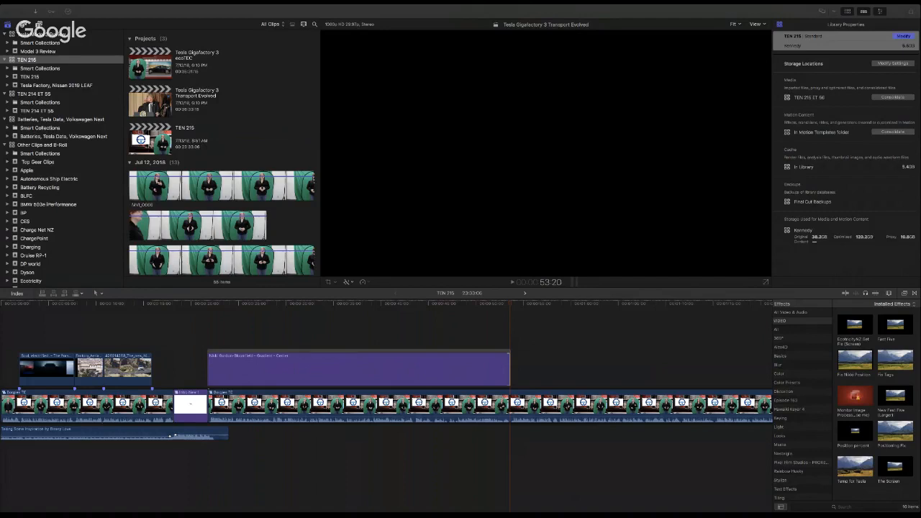
left_click(756, 392)
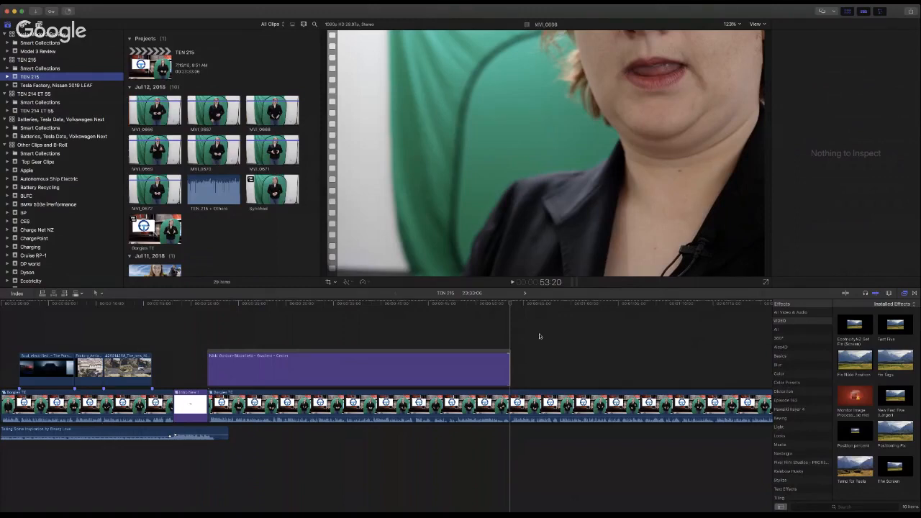
scroll(248, 218, "down", 5)
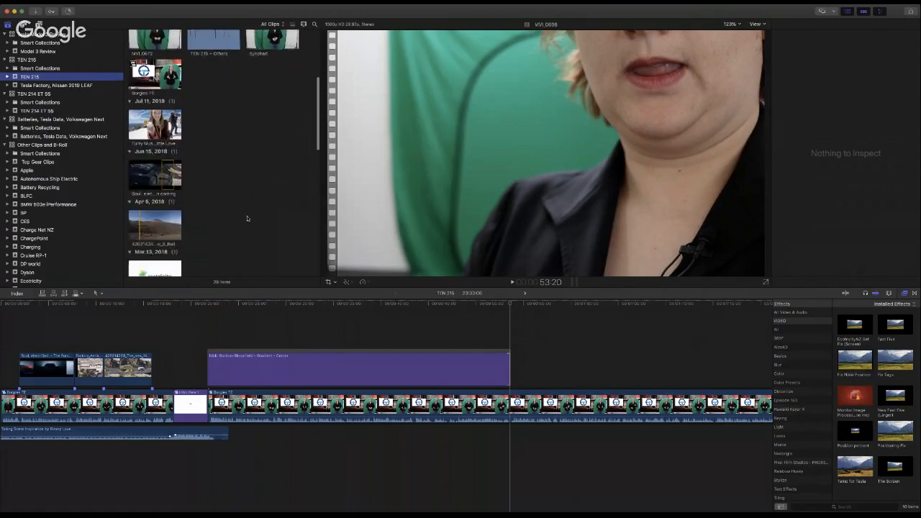
left_click(153, 179)
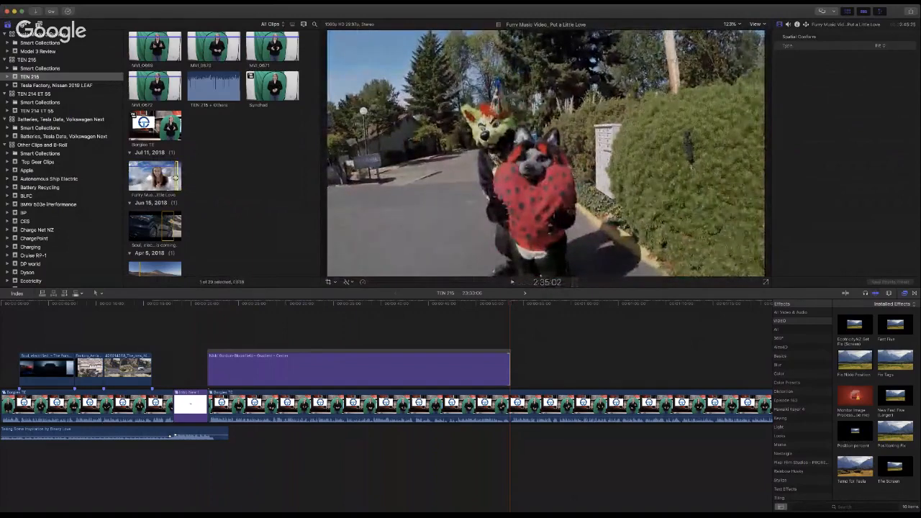
left_click(509, 368)
left_click_drag(514, 368, 431, 334)
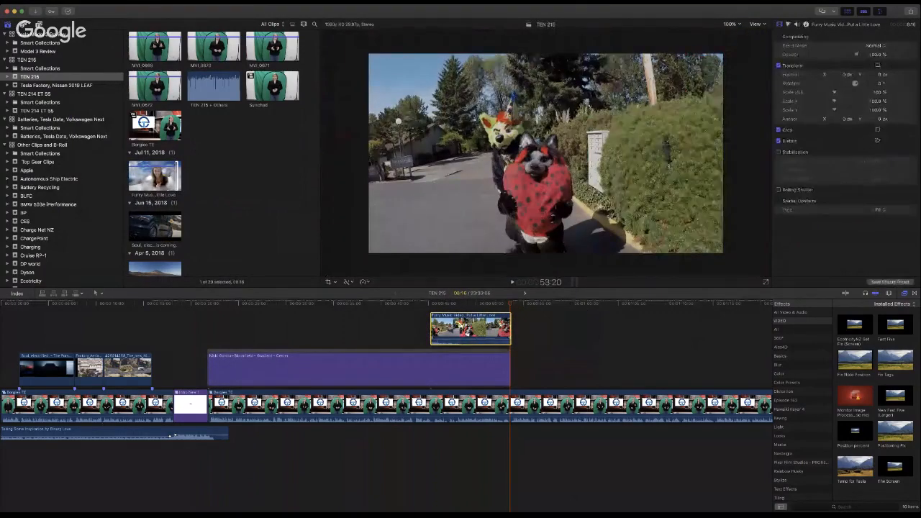
Step: Detach the audio of the connected Furry Music Video clip and delete it from the timeline
key("ctrl+shift+s")
left_click(489, 433)
scroll(490, 433, "left", 1)
key("Delete")
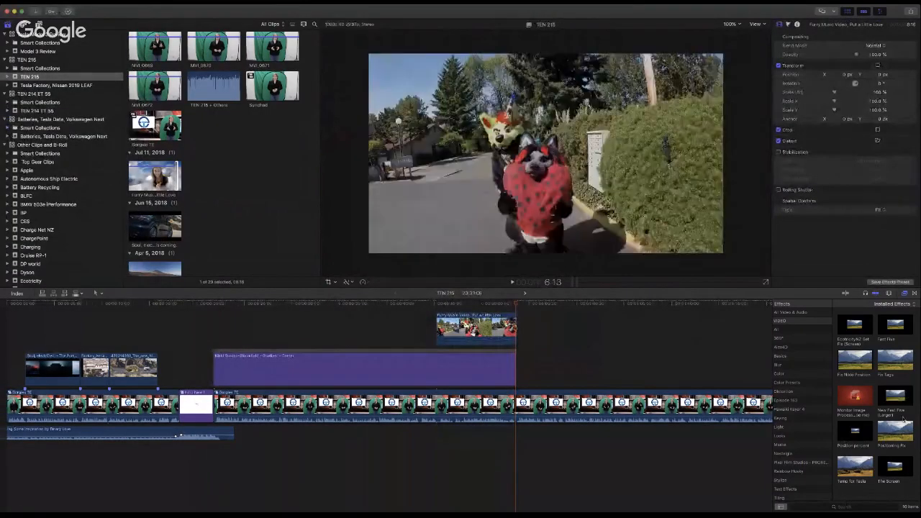
Step: Apply The Screen effect preset to the Furry Music Video clip and play it from its start
left_click_drag(894, 467, 502, 340)
left_click_drag(502, 339, 502, 339)
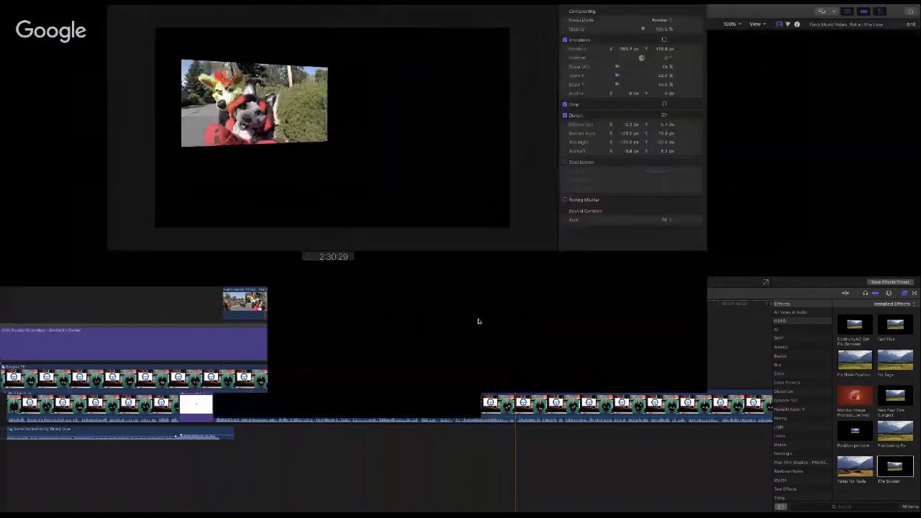
left_click(437, 304)
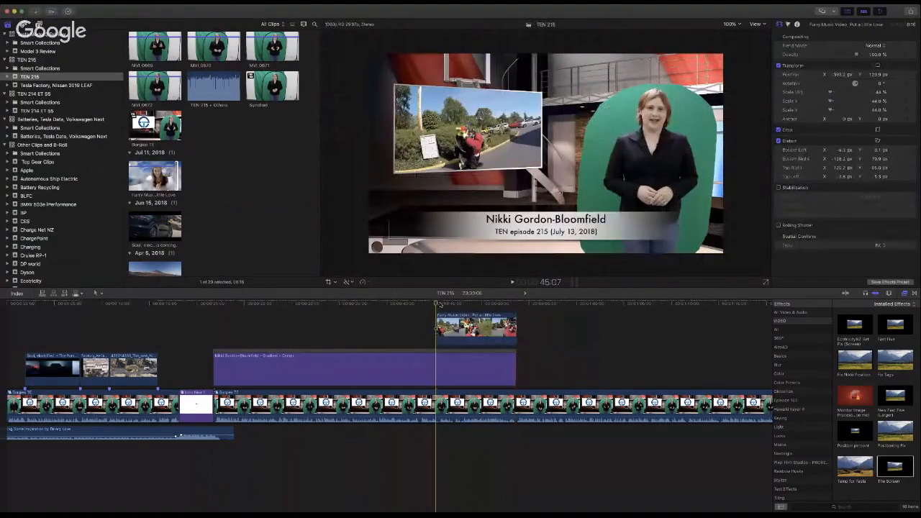
key("space")
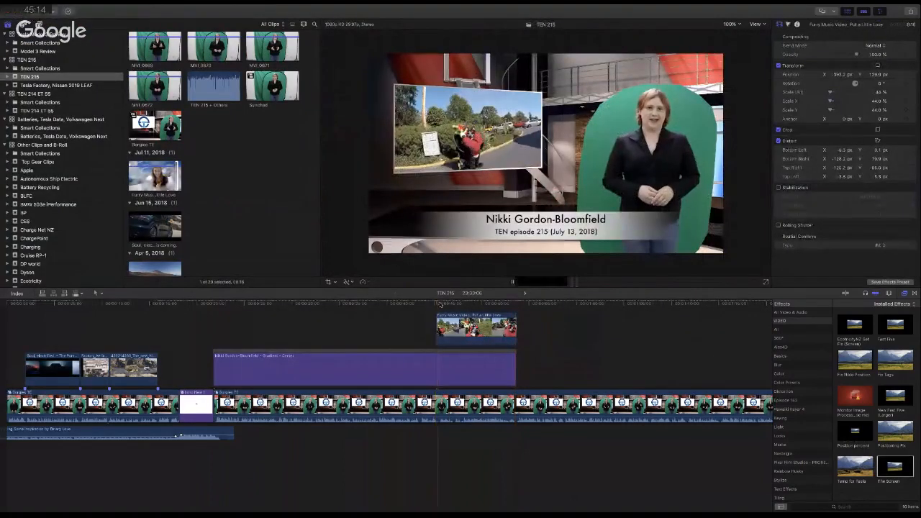
Step: Shift the Furry Music Video clip about 3 seconds later and trim its end to match the end of the name title
mouse_move(476, 327)
left_mouse_down()
mouse_move(525, 327)
mouse_move(492, 324)
left_mouse_up()
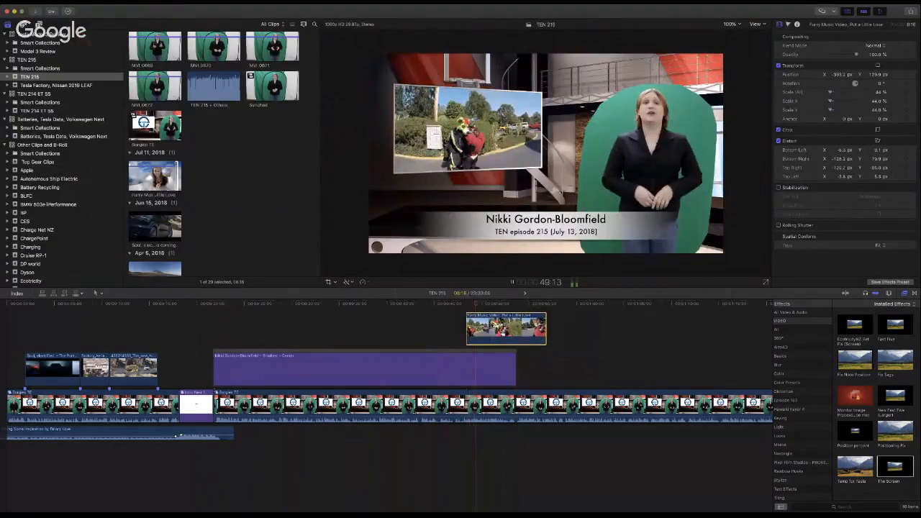
scroll(486, 316, "left", 1)
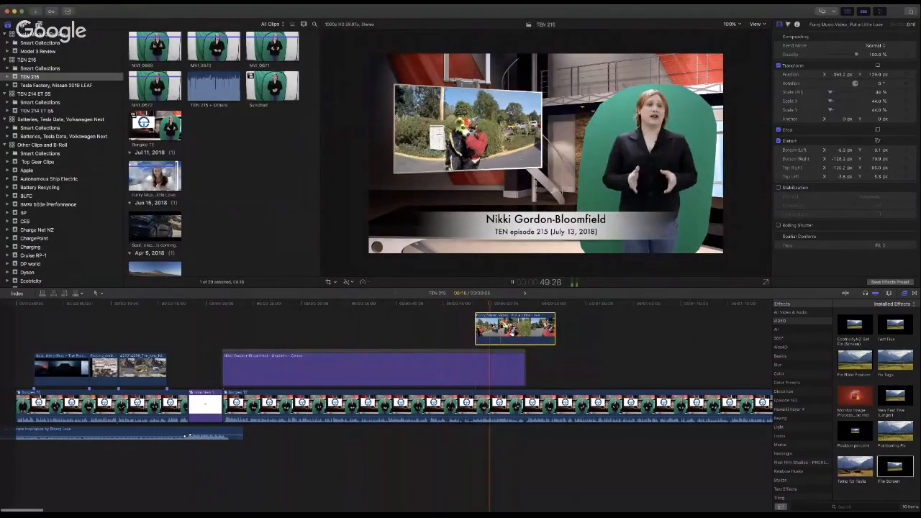
left_click_drag(555, 328, 524, 328)
left_click(470, 308)
left_click(470, 307)
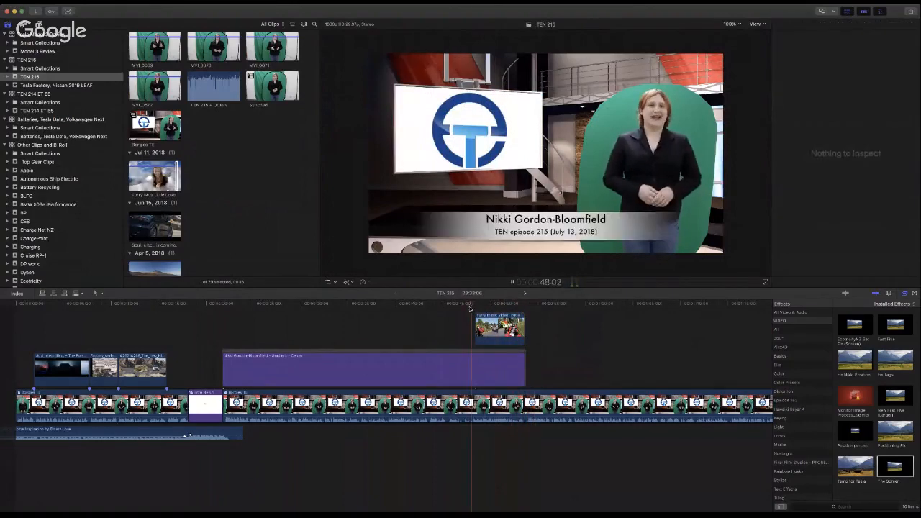
key("space")
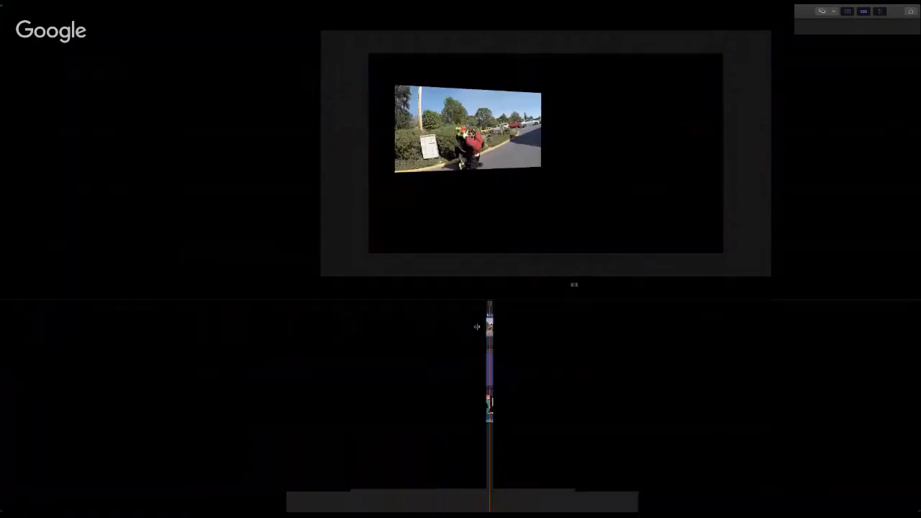
Step: Extend the start of the Furry Music Video clip slightly earlier and play through to just past the name title
left_click_drag(476, 327, 473, 327)
left_click(463, 300)
key("space")
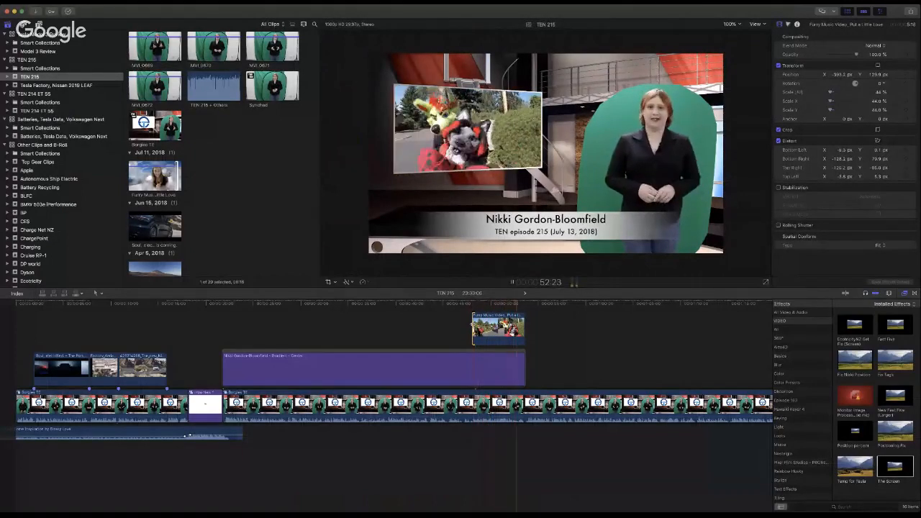
key("space")
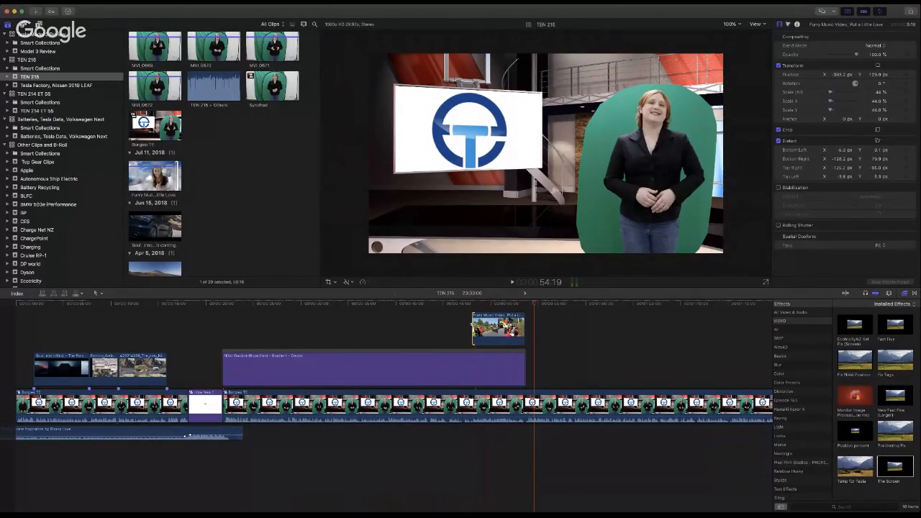
Step: Open the studio compound clip after the intro and inspect the synchronized camera and audio clip nested inside it
double_click(559, 408)
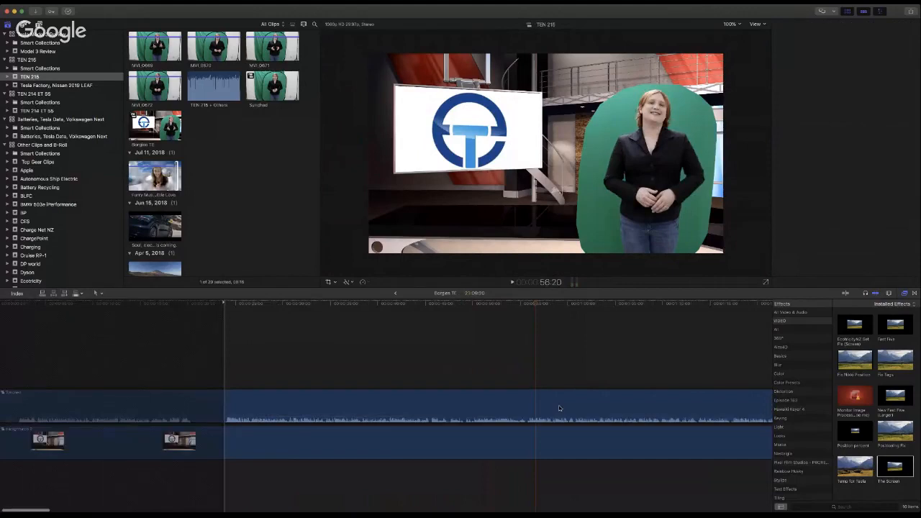
double_click(559, 408)
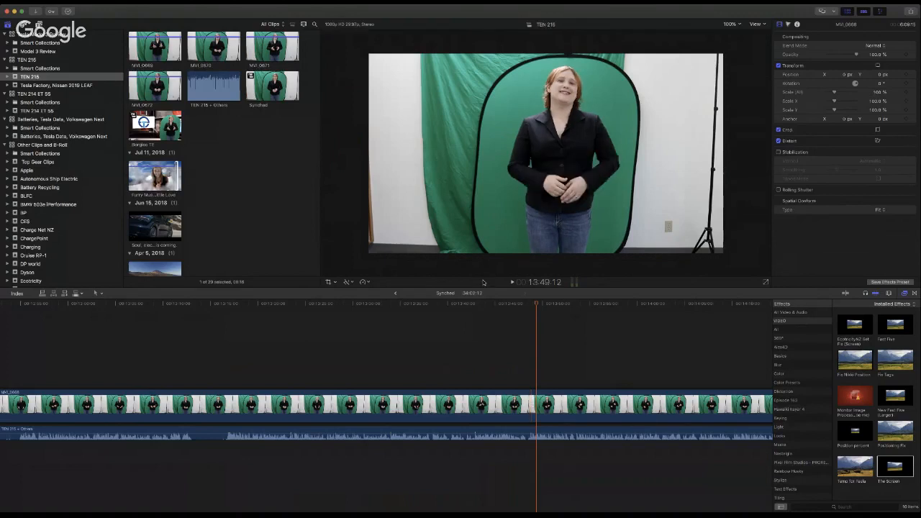
left_click(395, 294)
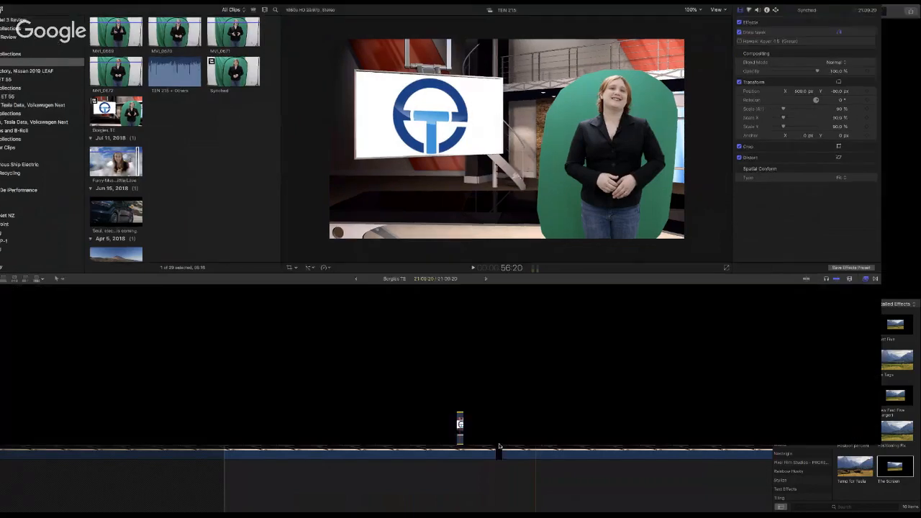
Step: Disable the studio background and compare the presenter layer with its Draw Mask and Hawaiki Keyer effects switched off and on
left_click(500, 446)
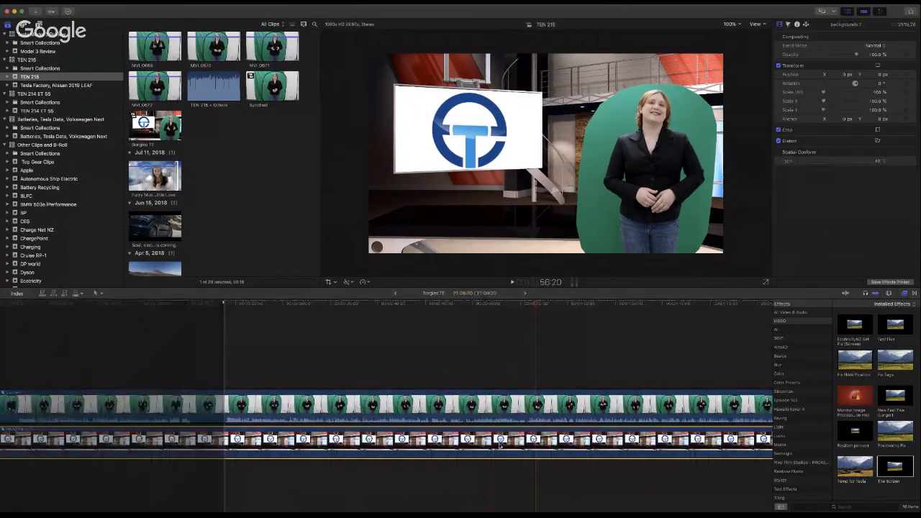
key("v")
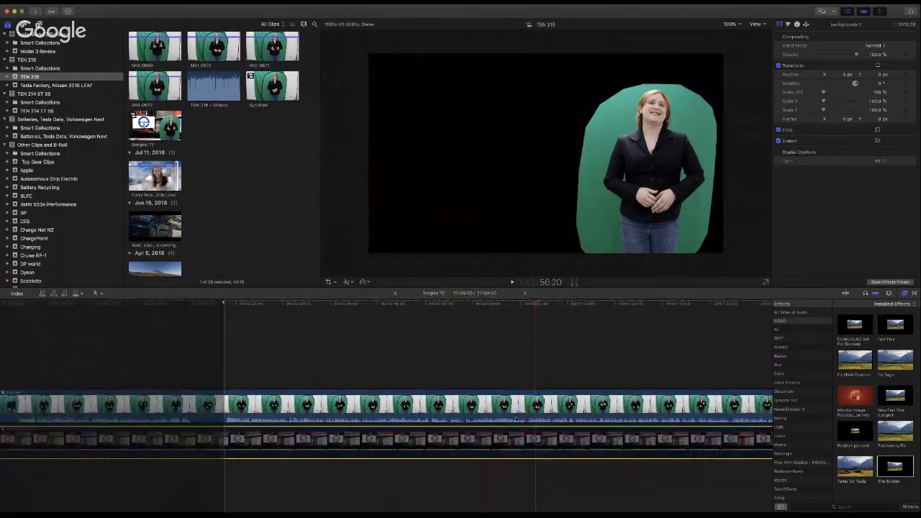
left_click(534, 406)
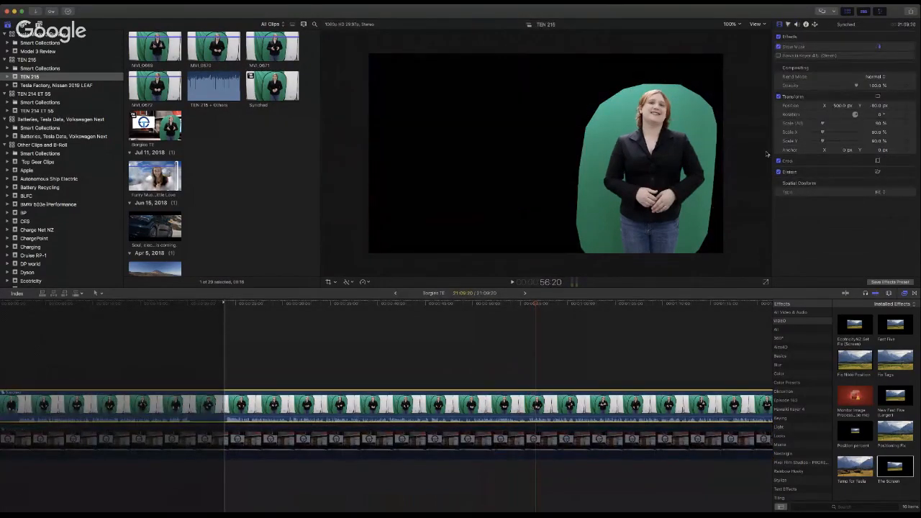
left_click(779, 48)
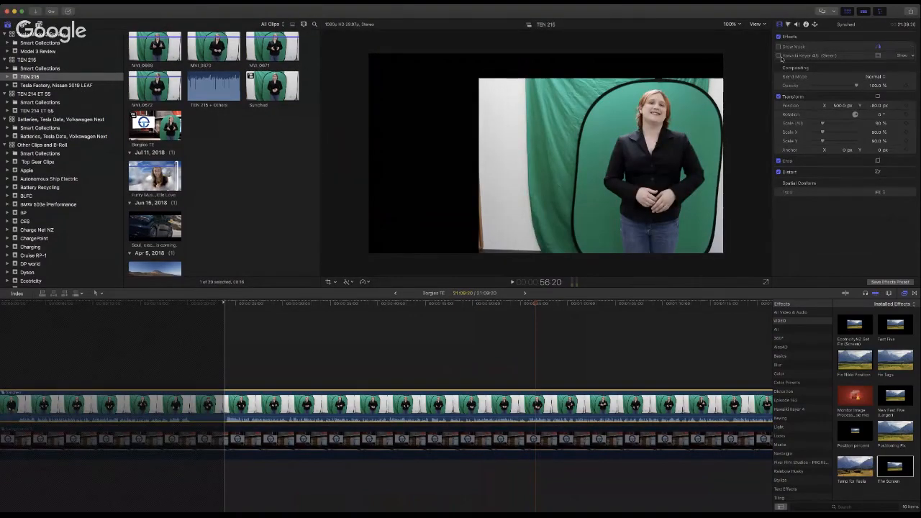
left_click(778, 57)
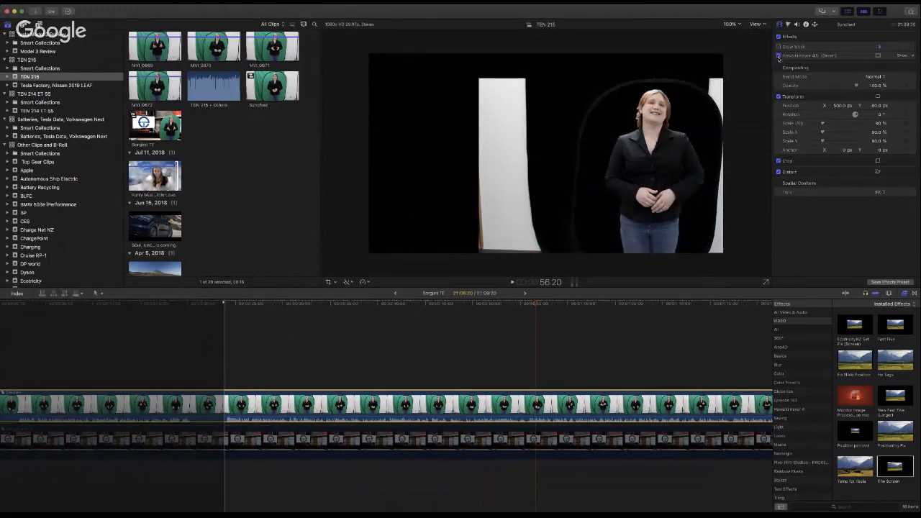
left_click(779, 47)
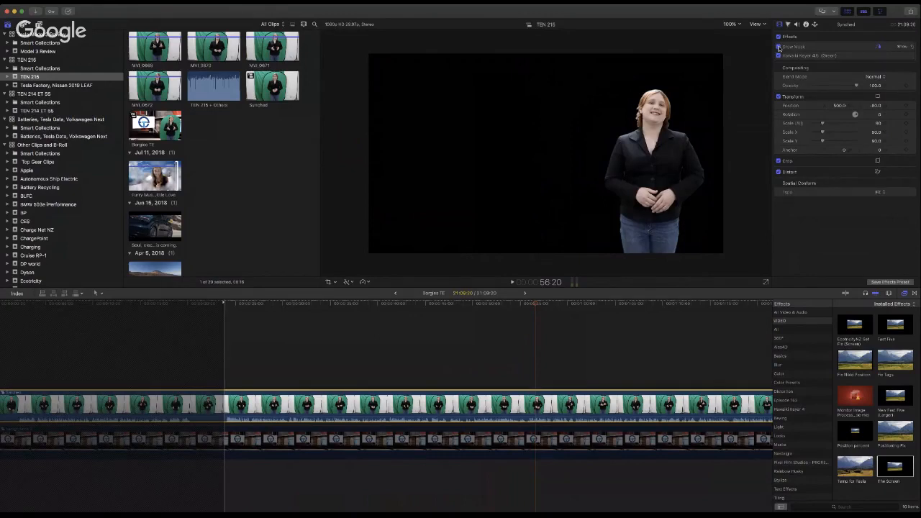
left_click(778, 56)
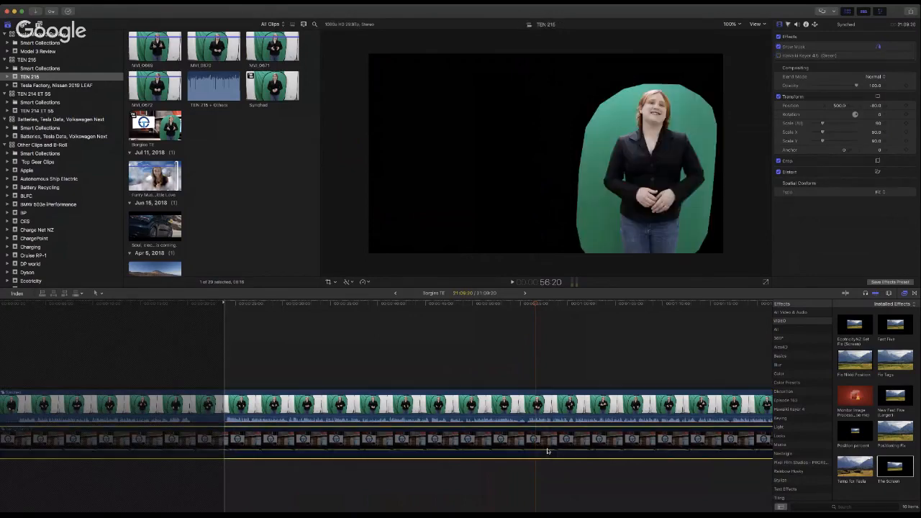
Step: Disable the presenter layer, re-enable both the presenter and background layers, and return to the TEN 215 timeline
left_click(550, 415)
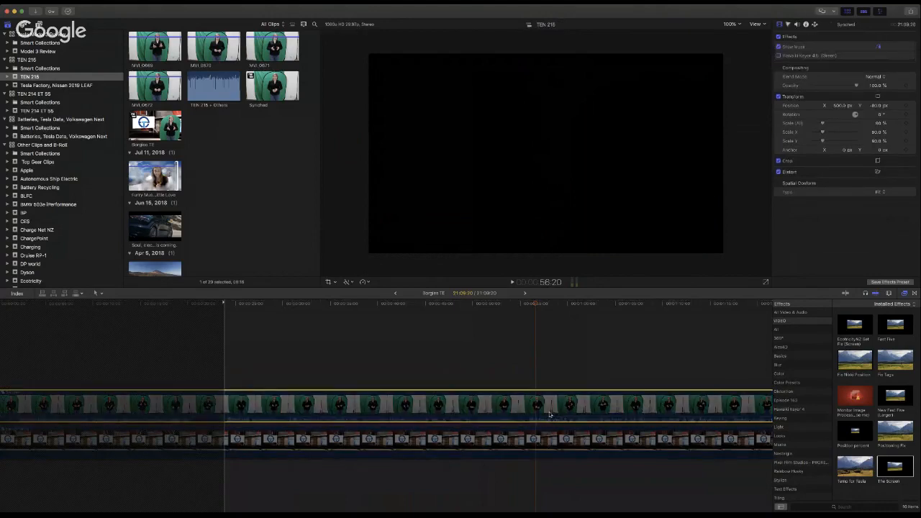
left_click(546, 429)
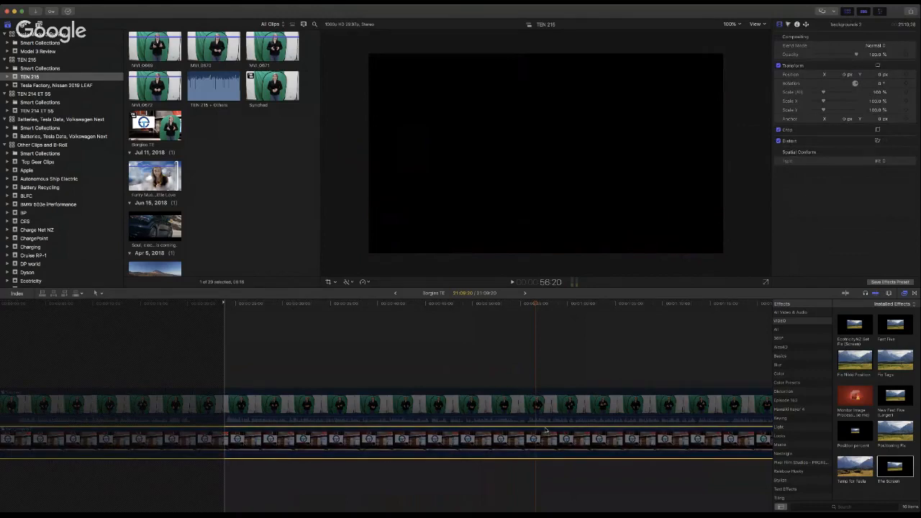
left_click(549, 415)
key("v")
left_click(545, 433)
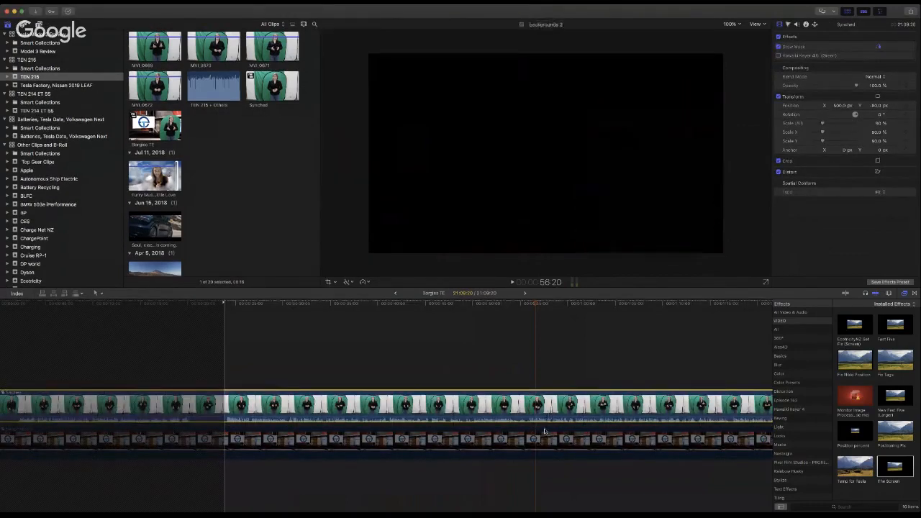
key("v")
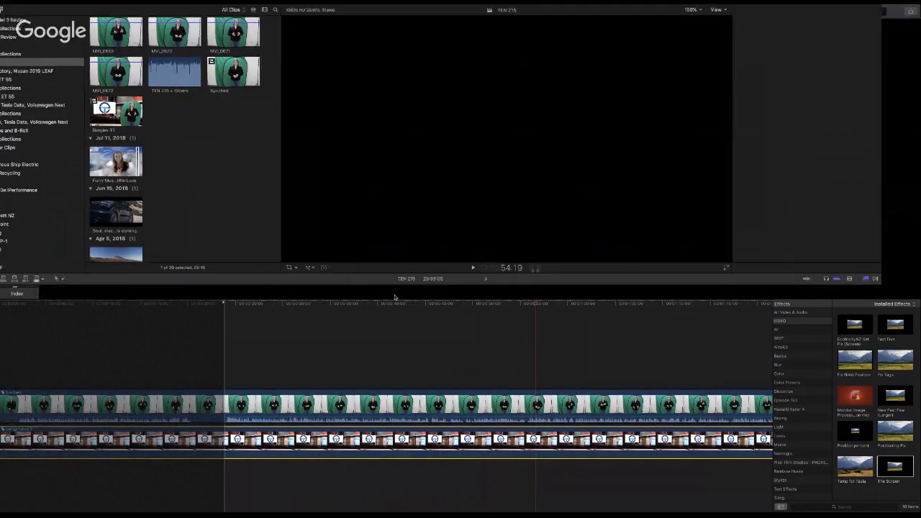
left_click(395, 293)
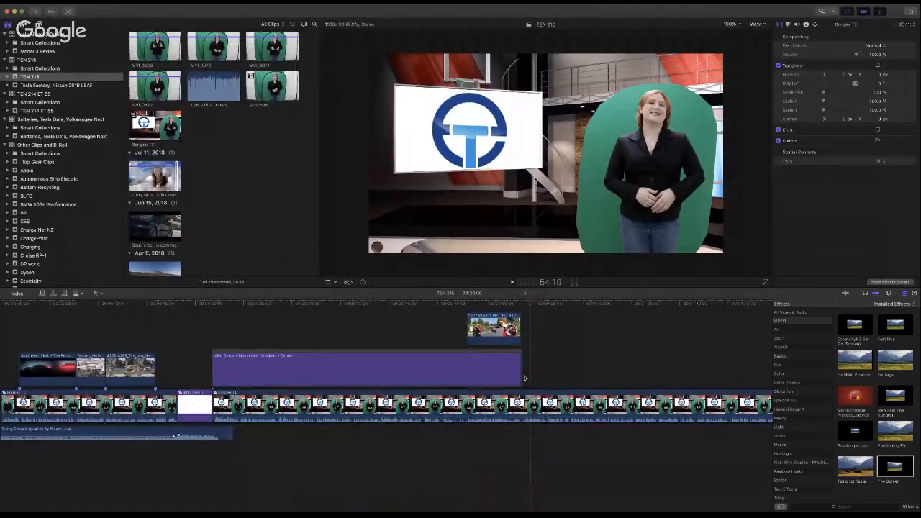
left_click(525, 294)
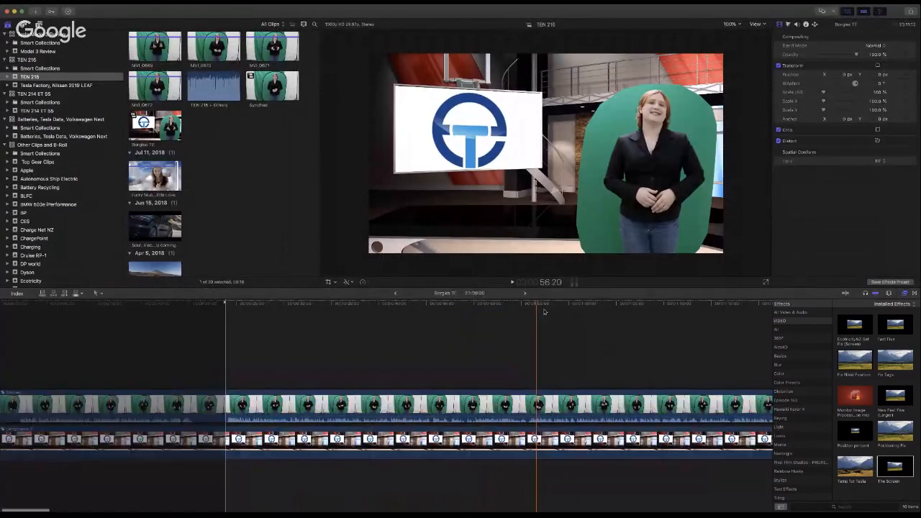
left_click(395, 294)
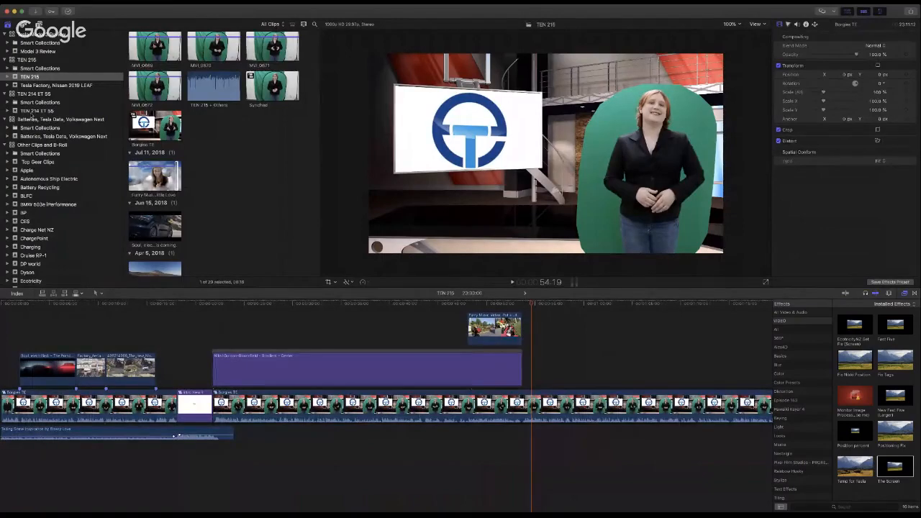
Step: Copy the first King of the Mountain story title from the Transport Evolved Episode 214 project and return to TEN 215
left_click(43, 93)
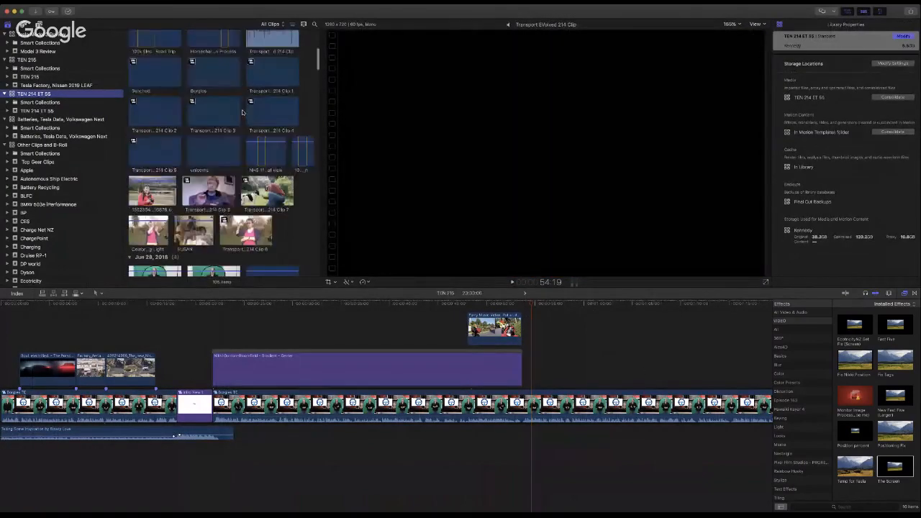
double_click(159, 111)
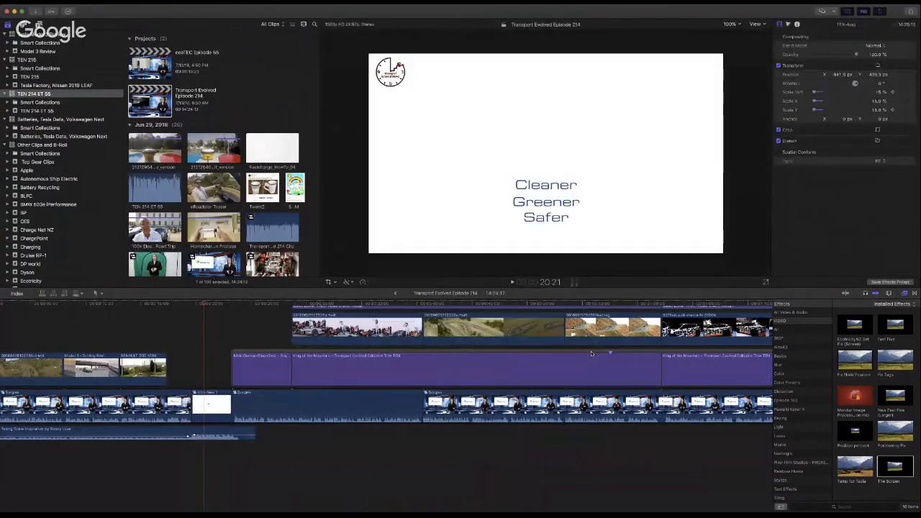
left_click(591, 354)
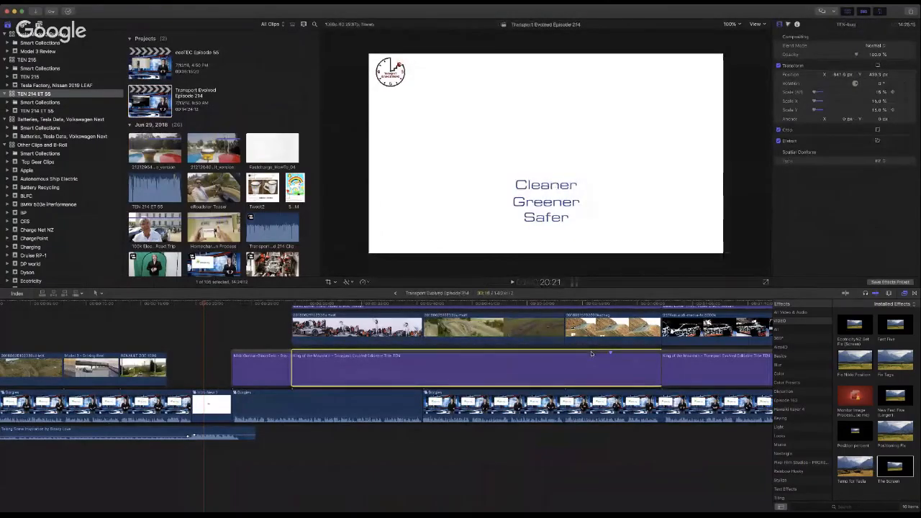
left_click(395, 294)
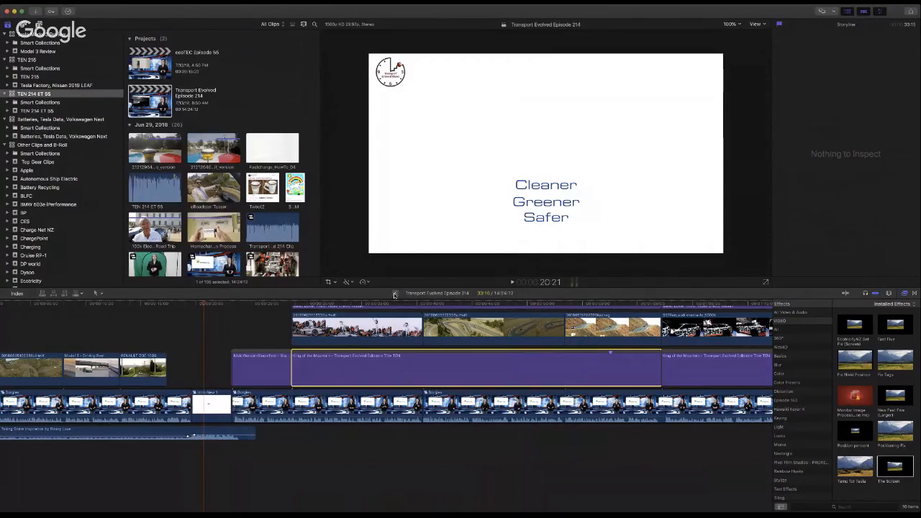
left_click(395, 294)
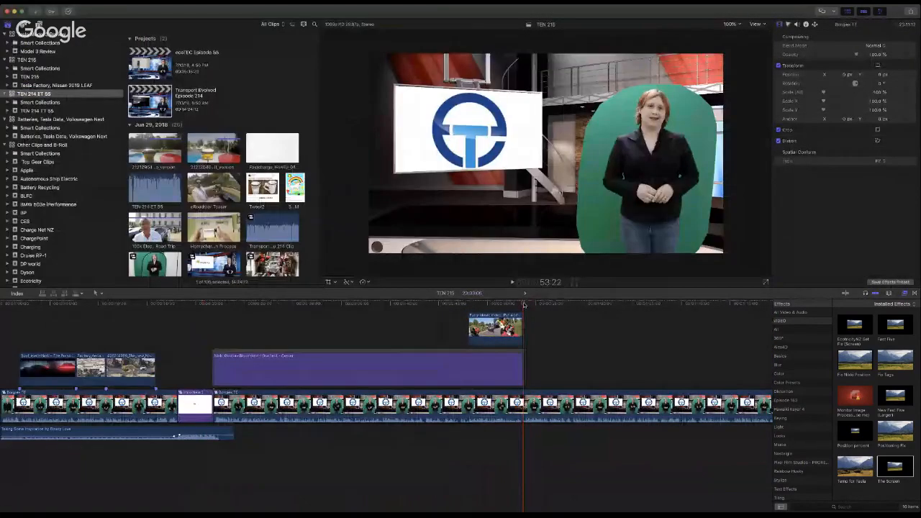
Step: Paste the copied story title into TEN 215 at 53:20, directly after the presenter's name title
left_click(524, 305)
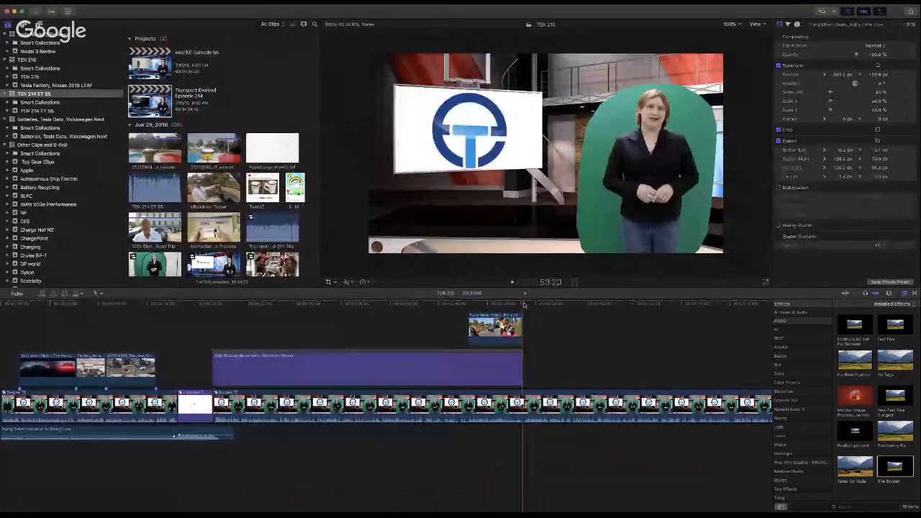
key("Left")
key("Right")
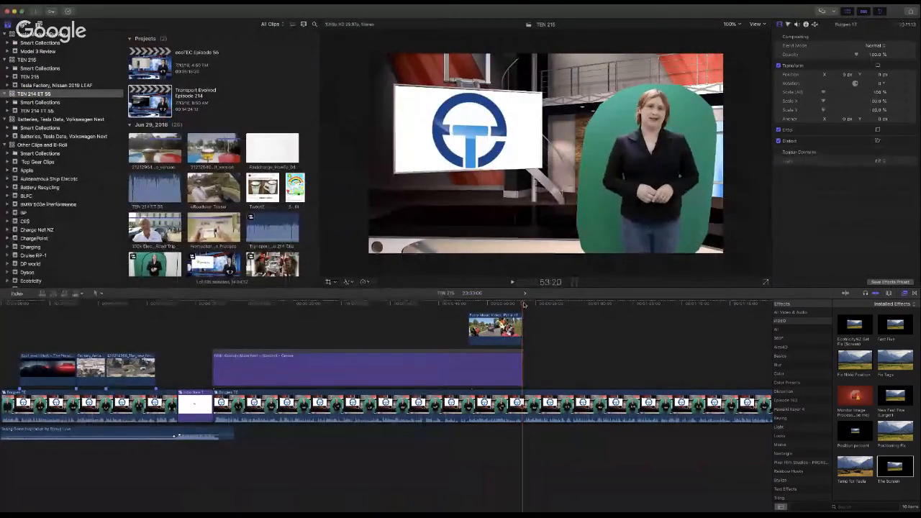
key("super+v")
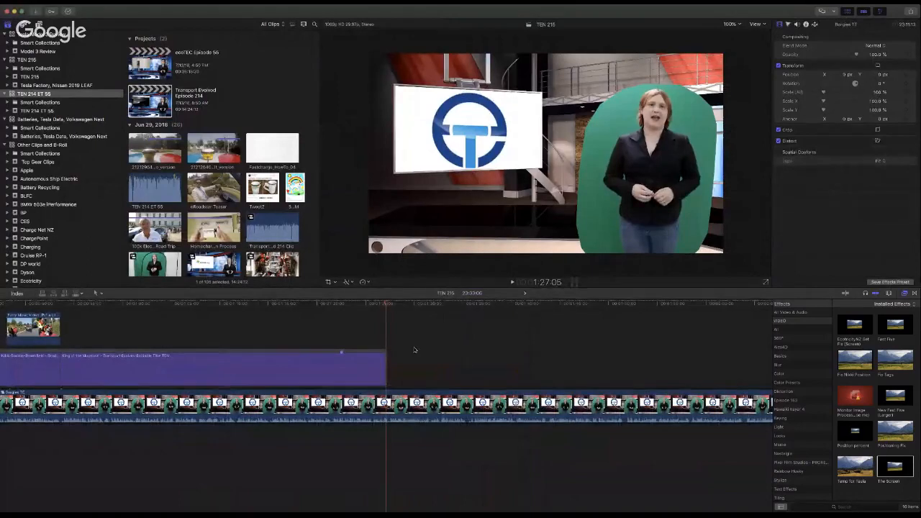
Step: Copy the TEN-bug logo overlay from the Transport Evolved Episode 214 project and return to the TEN 215 timeline
left_click(372, 354)
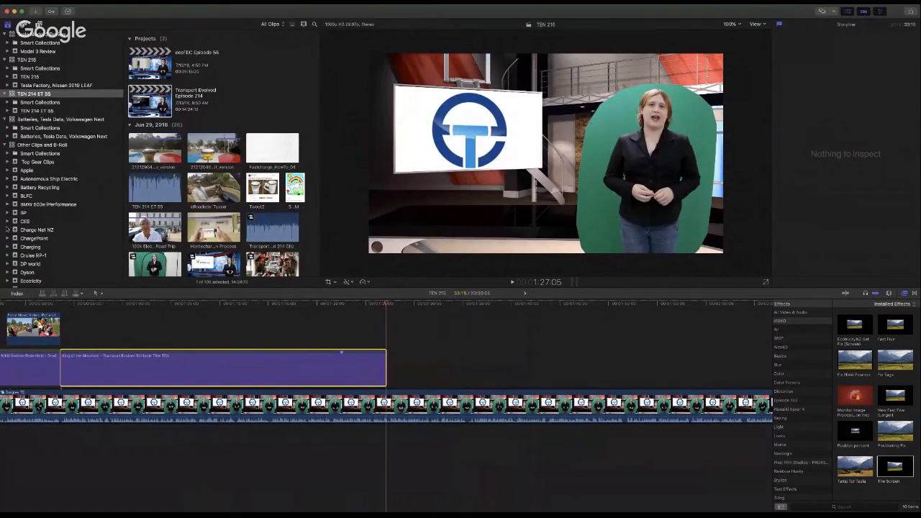
left_click(526, 295)
scroll(443, 354, "down", 2)
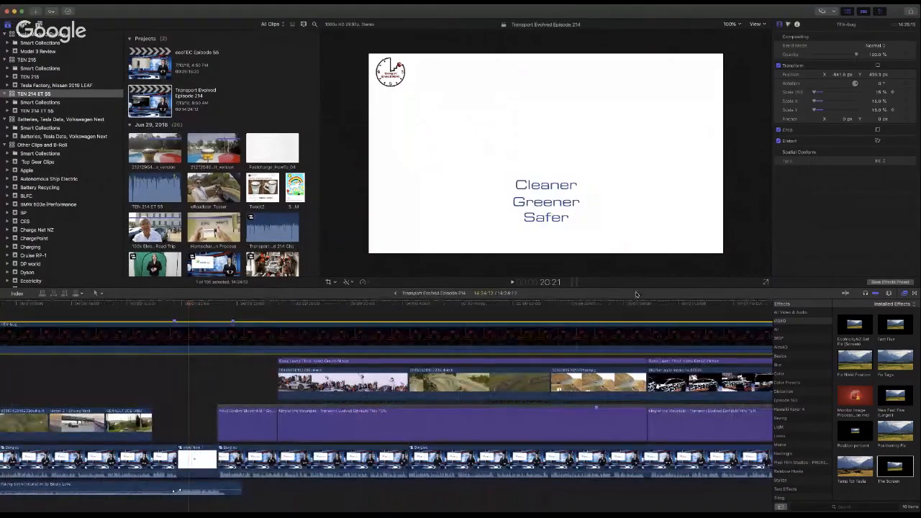
left_click(395, 294)
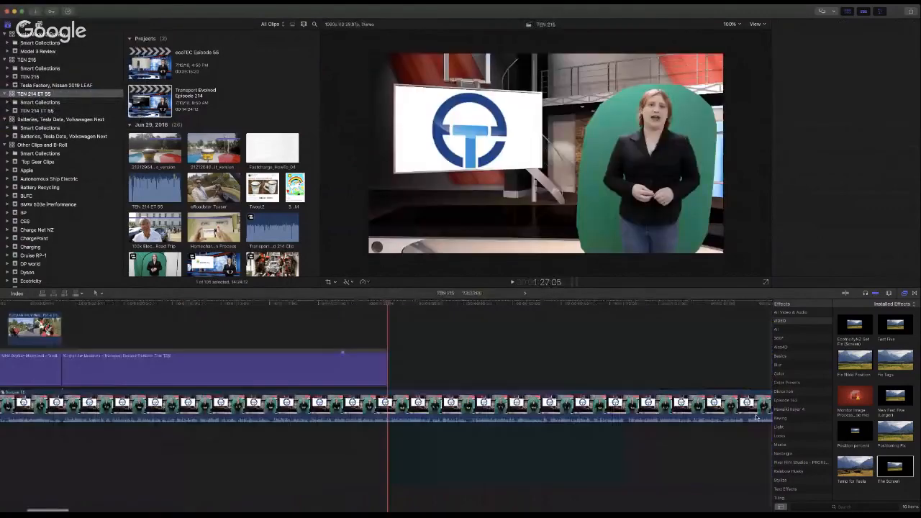
Step: Paste the TEN-bug overlay at the very start of TEN 215 and trim its end to where the King of the Mountain title begins
scroll(216, 433, "left", 10)
left_click(16, 303)
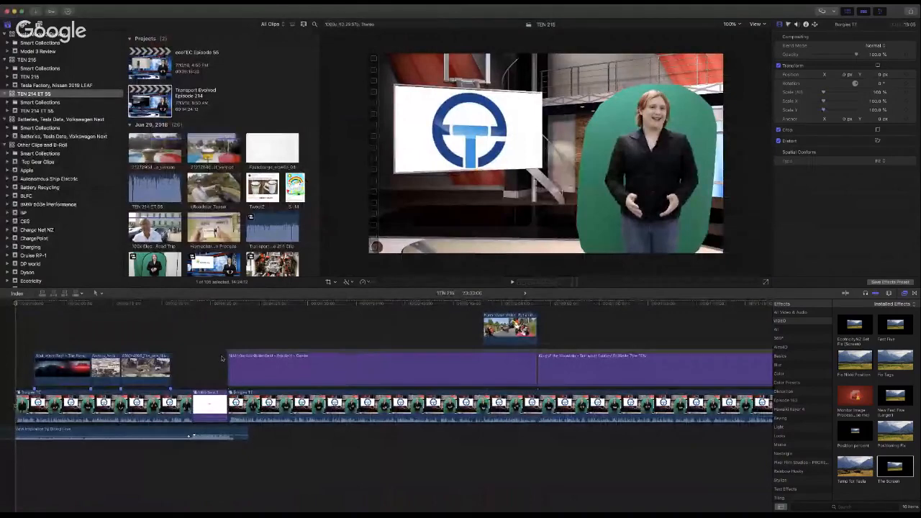
double_click(251, 363)
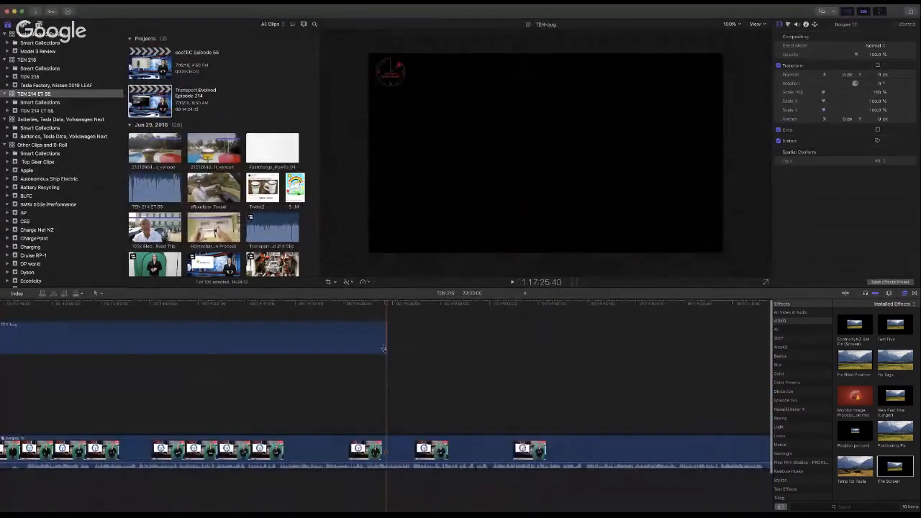
left_click_drag(383, 349, 536, 341)
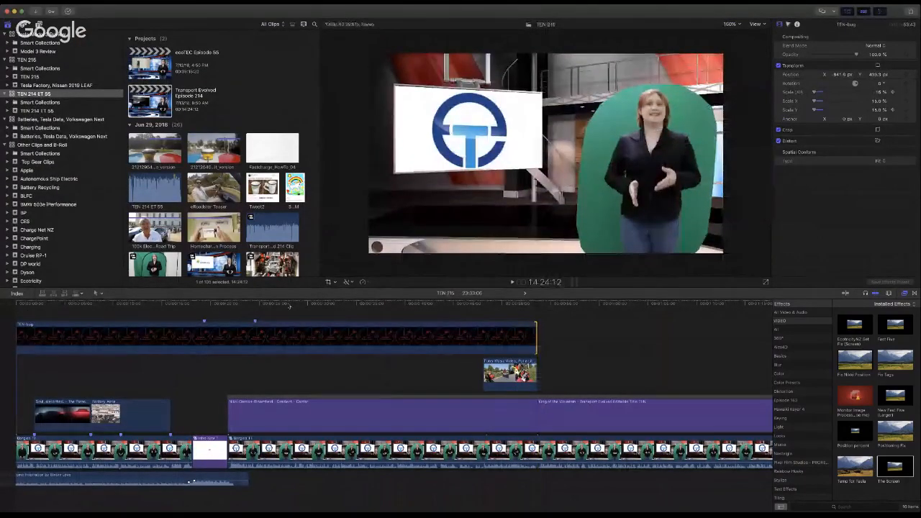
left_click(330, 304)
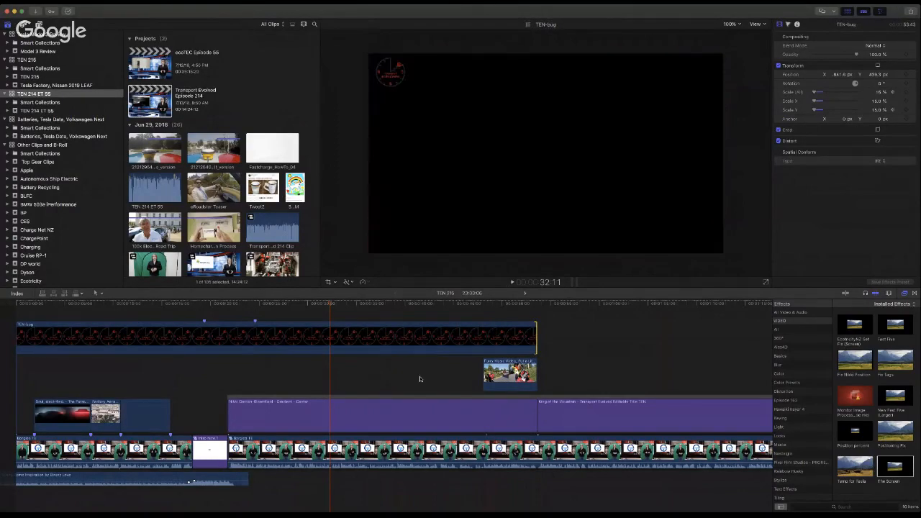
Step: Skim the rest of the TEN 215 timeline and play the presenter's footage from 19:29 to check its content
scroll(640, 329, "right", 10)
scroll(641, 329, "right", 10)
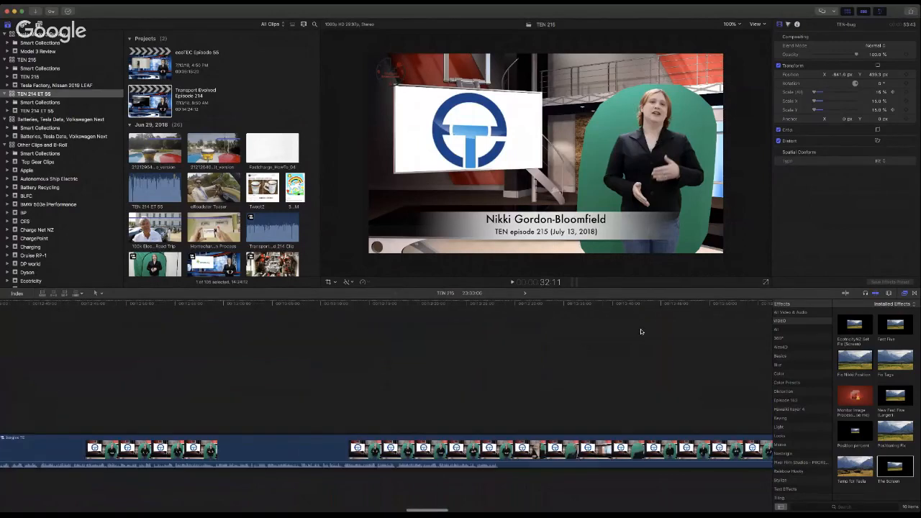
scroll(640, 328, "left", 10)
scroll(641, 331, "right", 1)
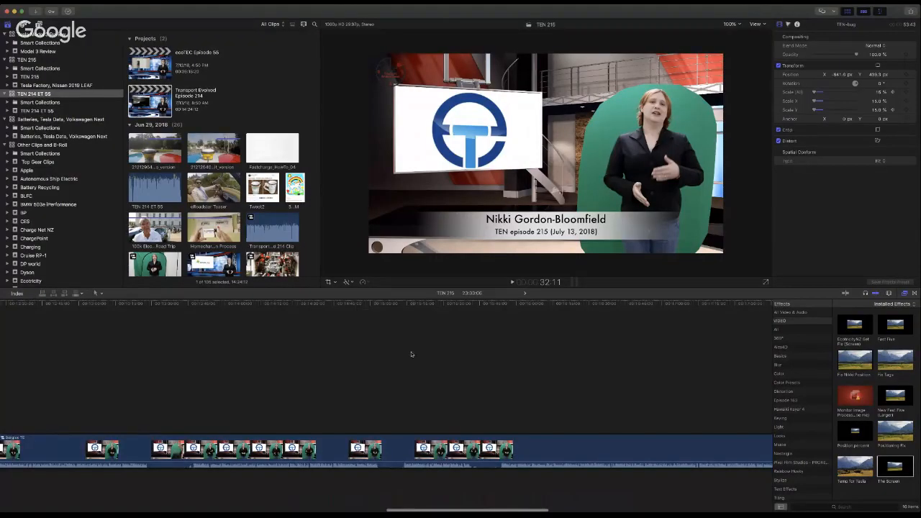
scroll(602, 411, "right", 10)
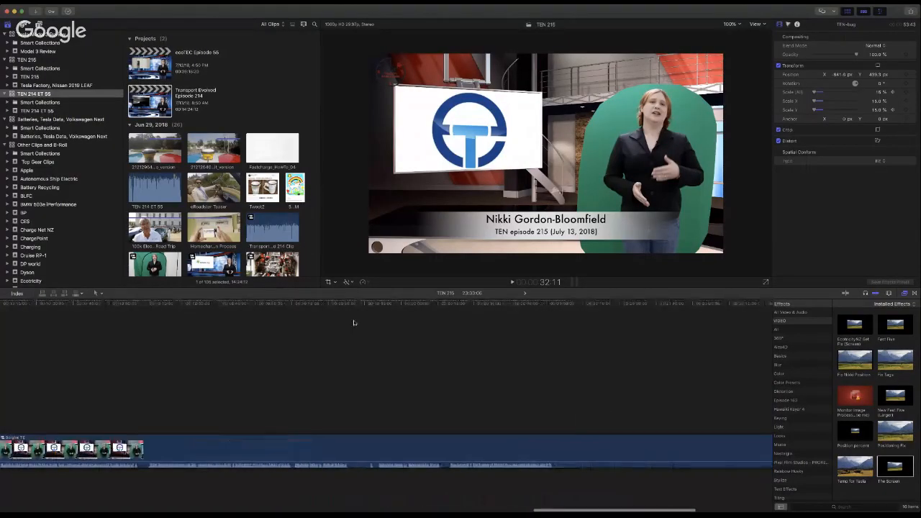
left_click(327, 309)
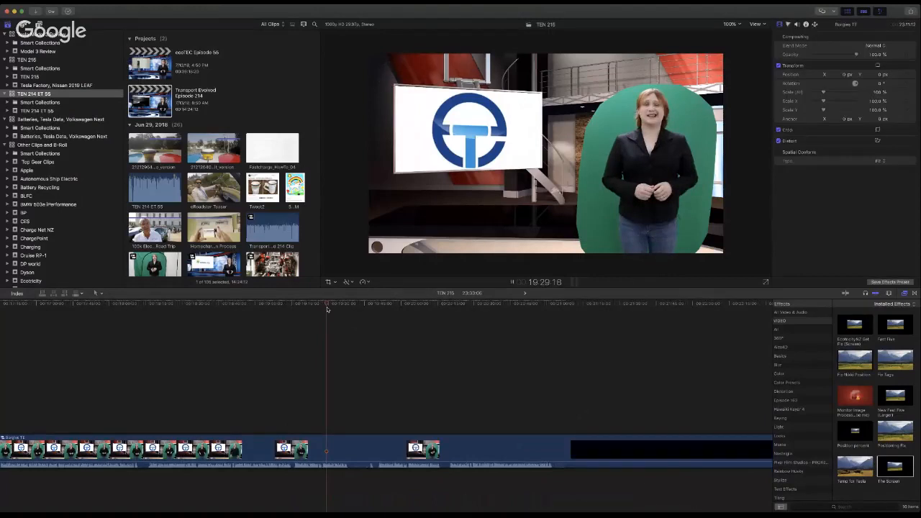
key("space")
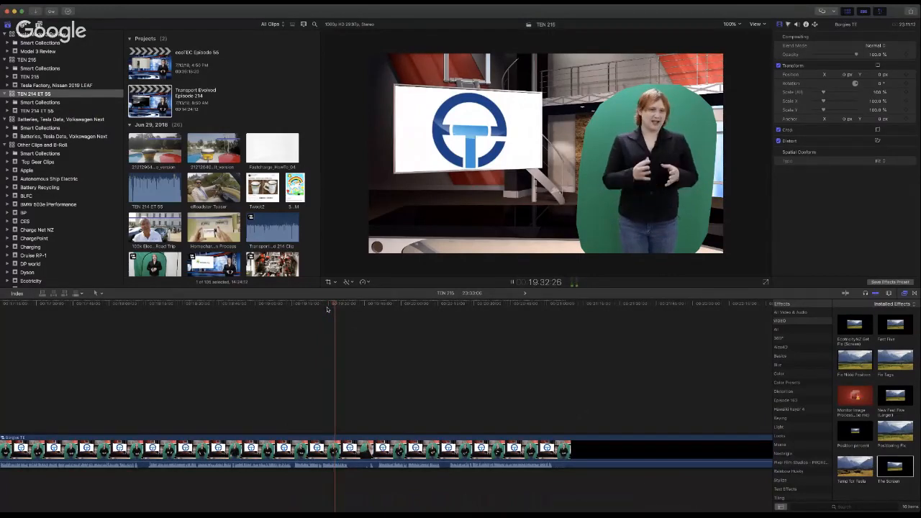
scroll(328, 310, "left", 5)
scroll(329, 312, "left", 5)
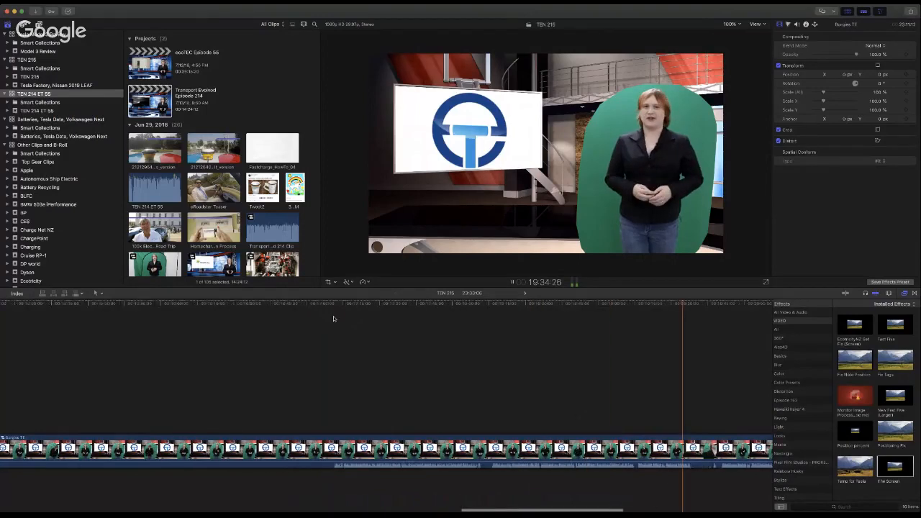
scroll(333, 318, "left", 5)
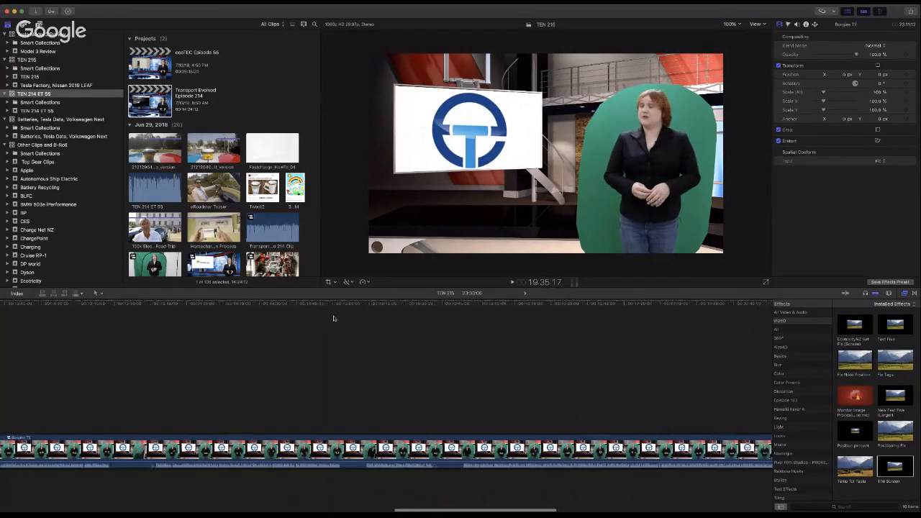
Step: Examine the presenter's footage at about 13:16, 9:15 and 18:04 against the overall length of the TEN 215 timeline
left_click(312, 310)
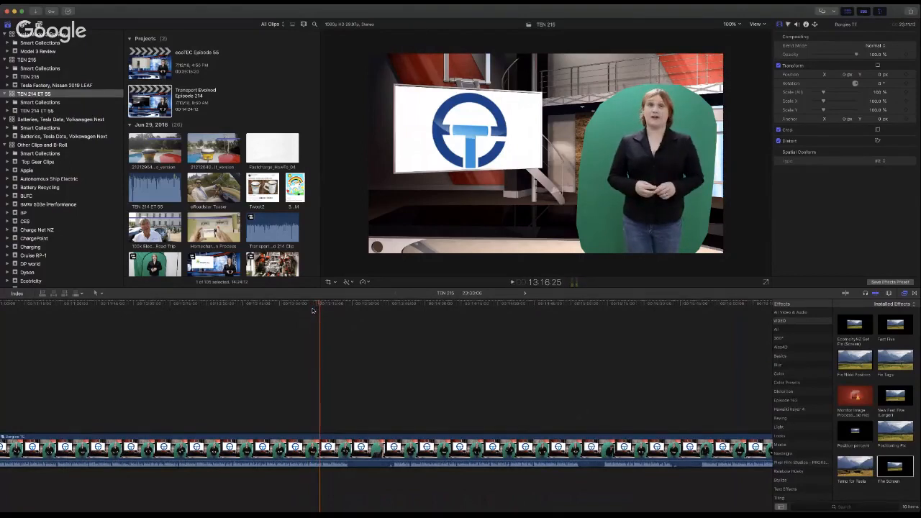
scroll(404, 371, "left", 10)
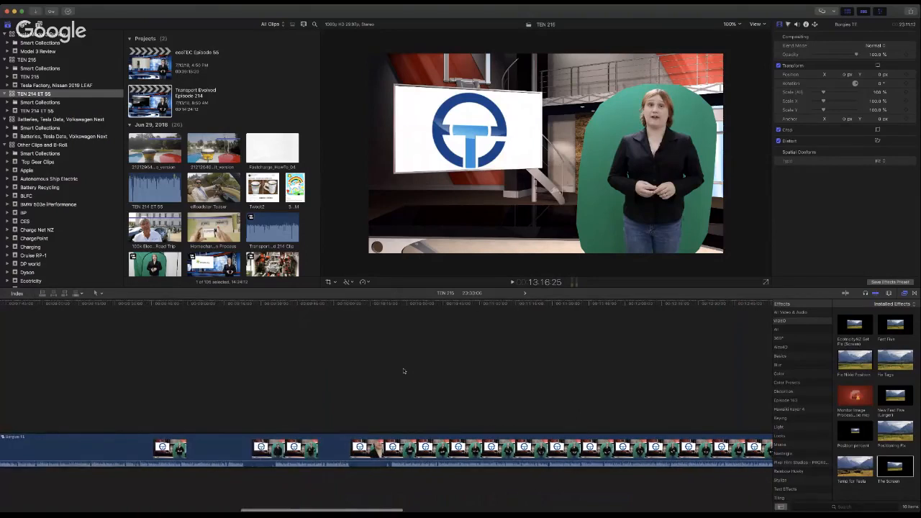
left_click(227, 309)
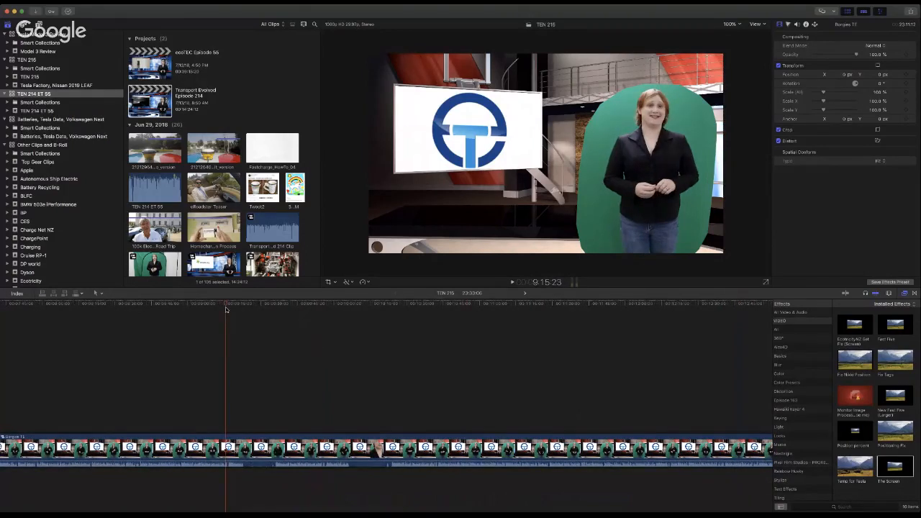
key("space")
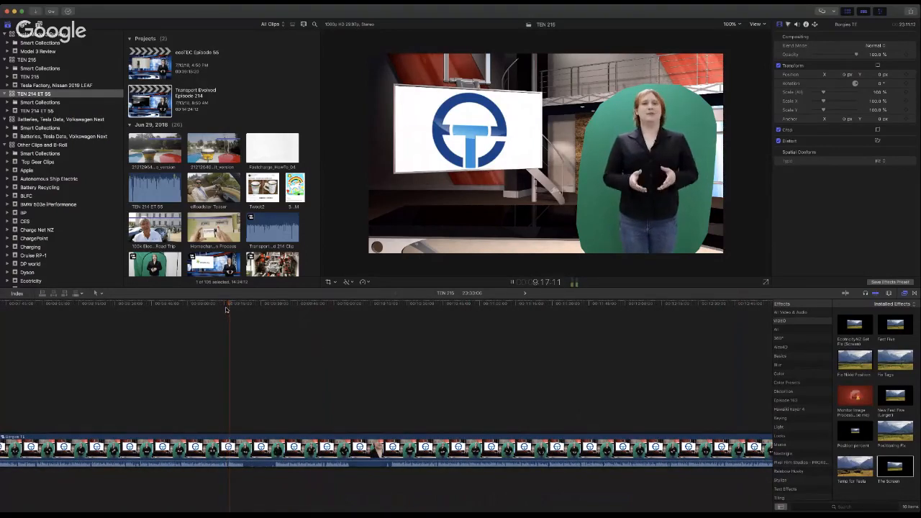
scroll(225, 307, "left", 5)
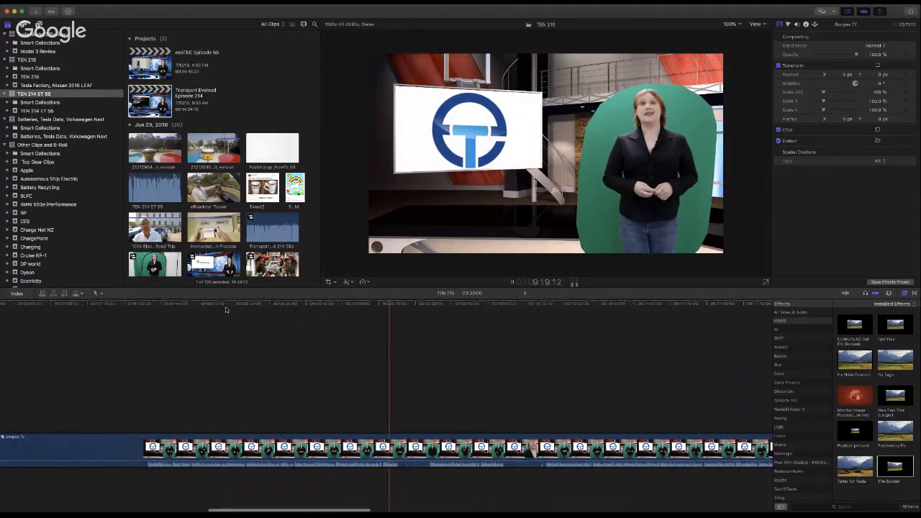
key("super+minus")
key("super+minus")
key("super+minus")
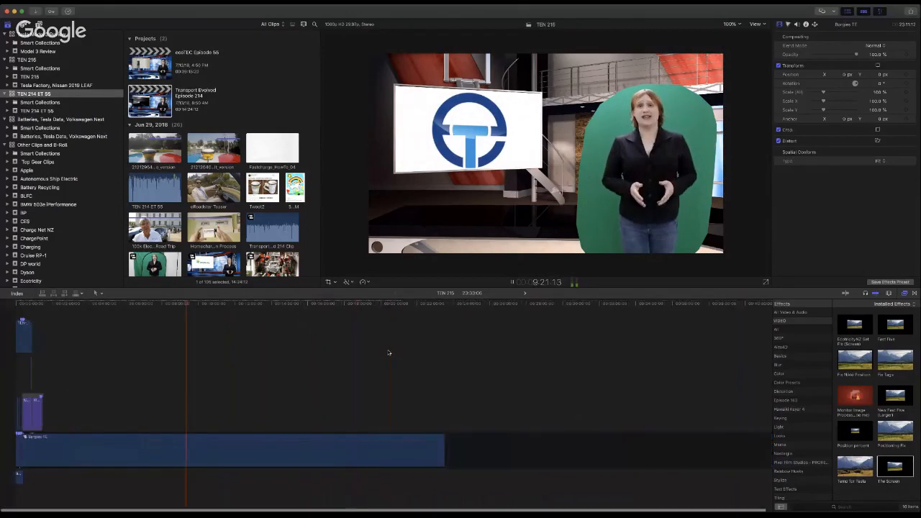
key("space")
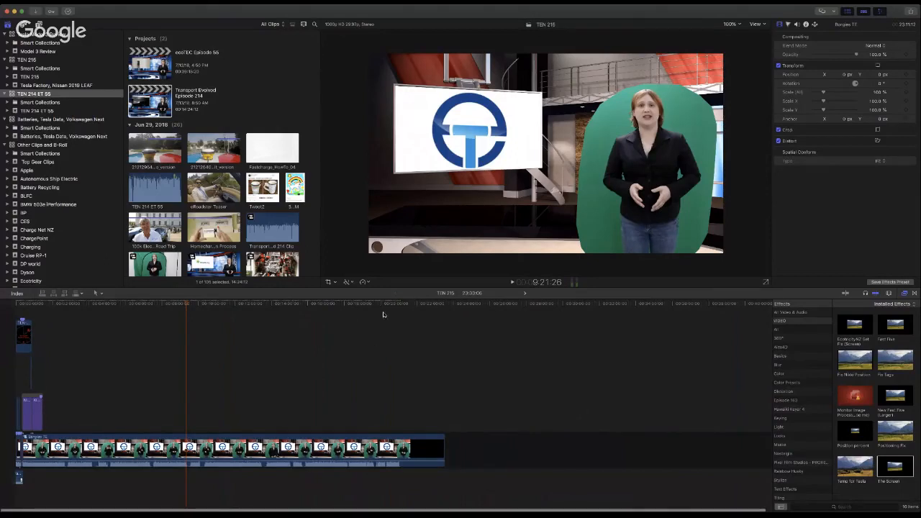
left_click(393, 305)
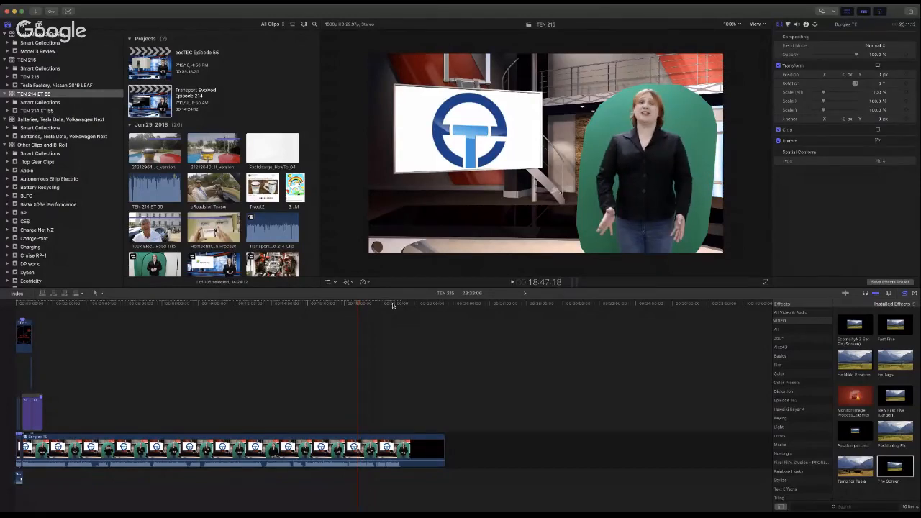
key("space")
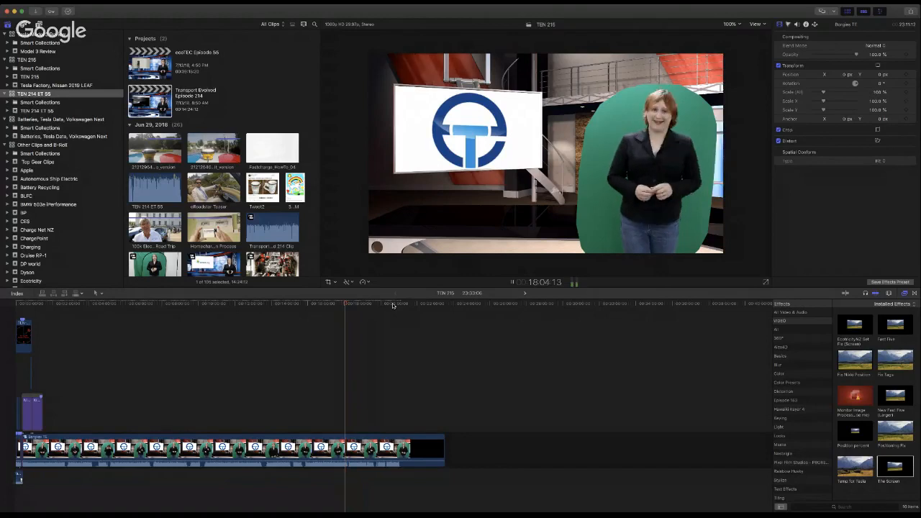
key("space")
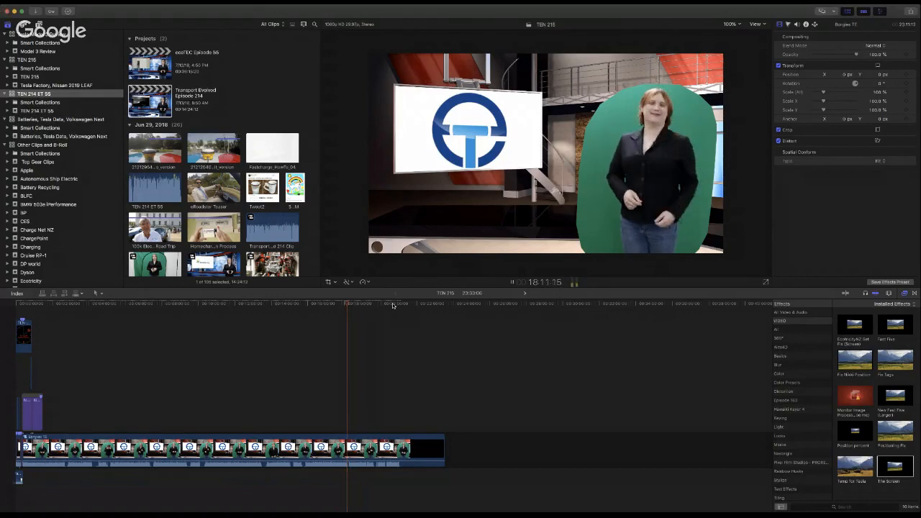
key("space")
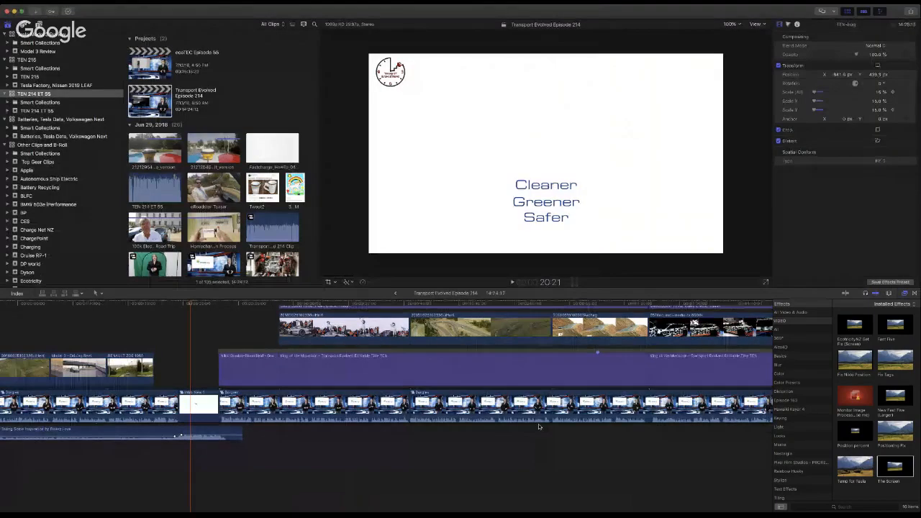
Step: In Transport Evolved Episode 214, trim the end of the TEN-bug overlay back to about where the closing credits begin
scroll(520, 446, "right", 15)
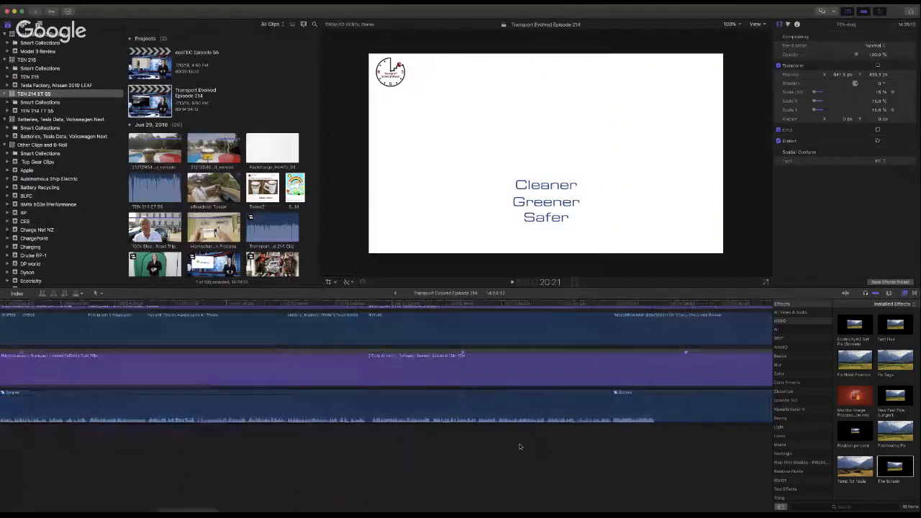
scroll(518, 446, "right", 10)
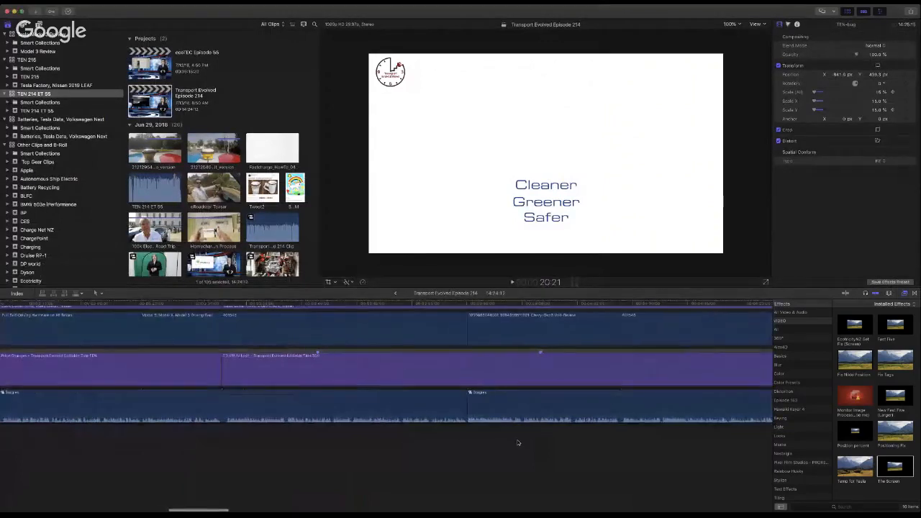
scroll(517, 442, "right", 10)
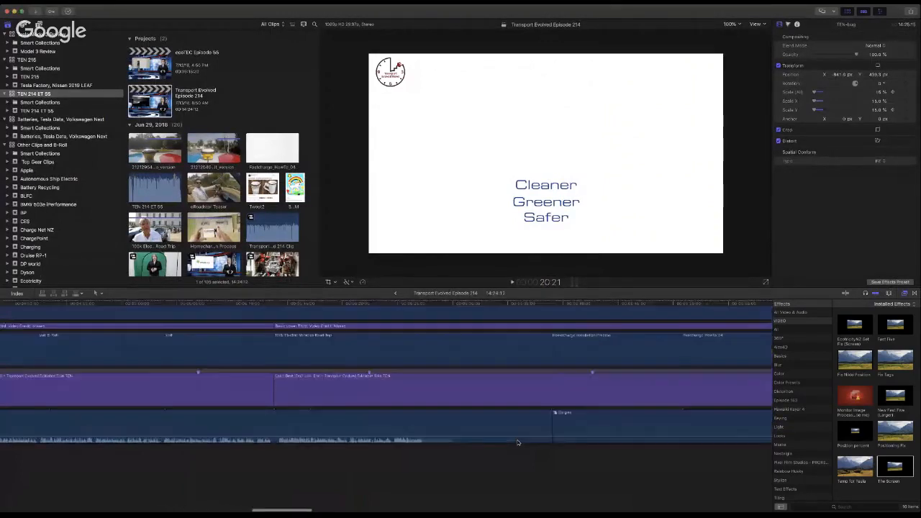
scroll(517, 443, "right", 10)
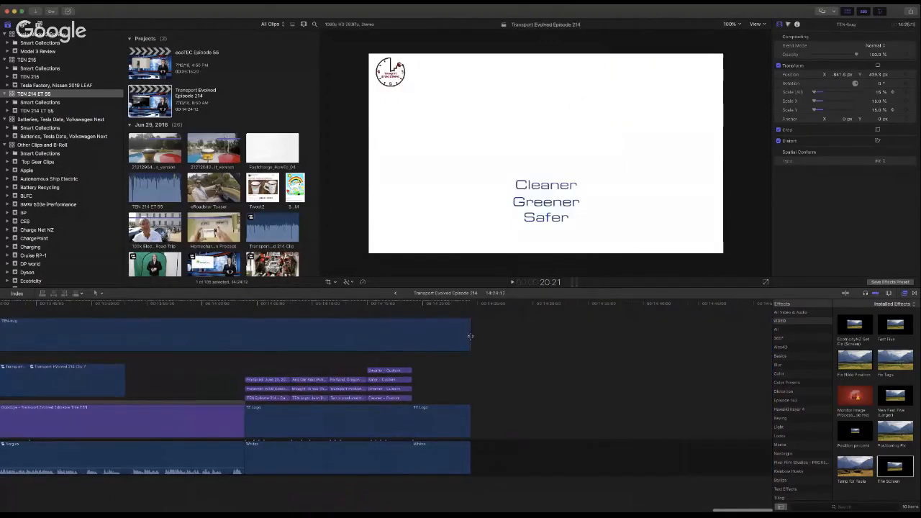
left_click(367, 333)
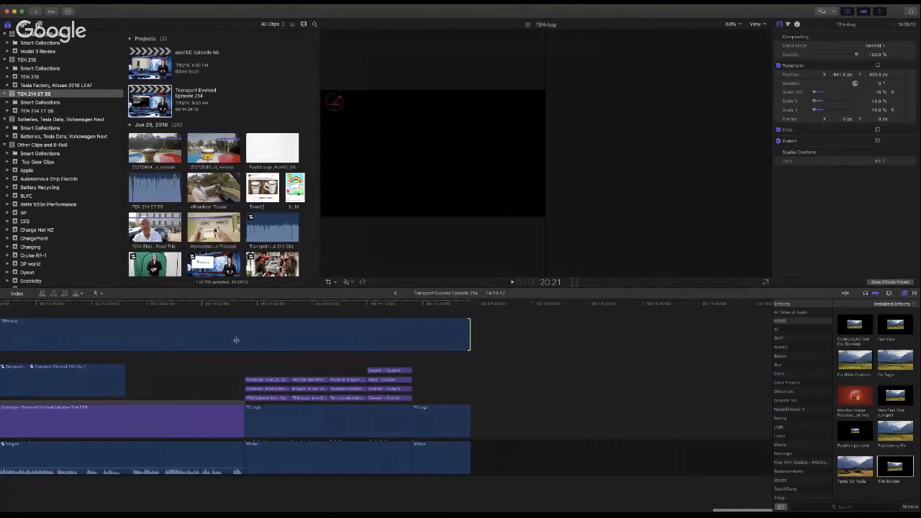
left_click_drag(236, 339, 236, 340)
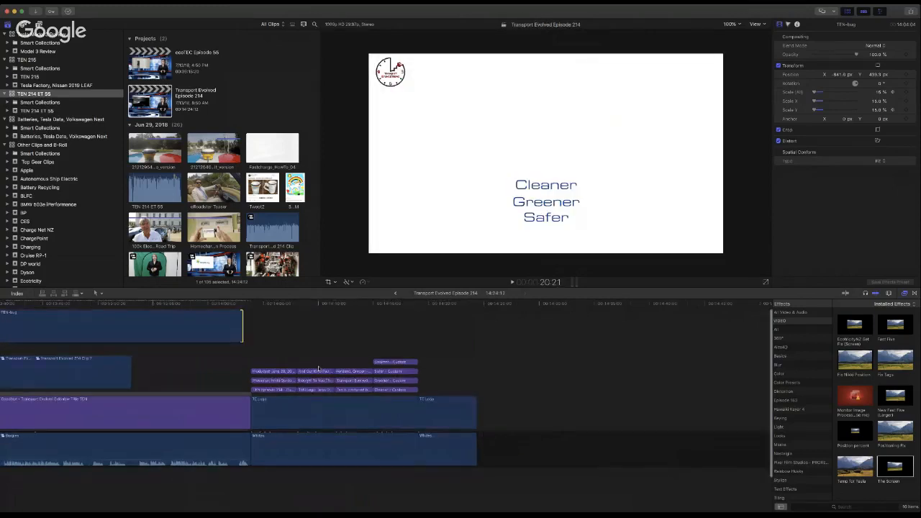
left_click_drag(243, 337, 241, 337)
left_click_drag(478, 330, 478, 331)
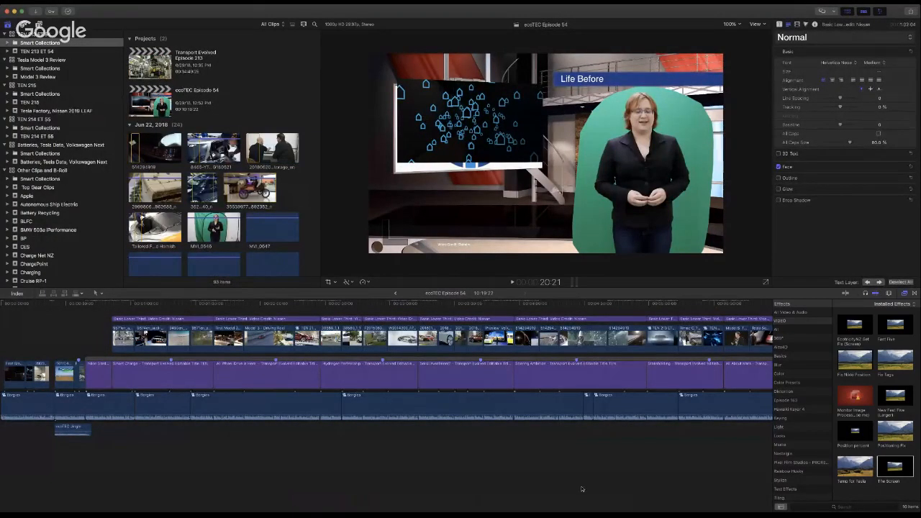
Step: Check the final section of ecoTEC Episode 54 and open the Transport Evolved Episode 213 project
scroll(580, 496, "right", 10)
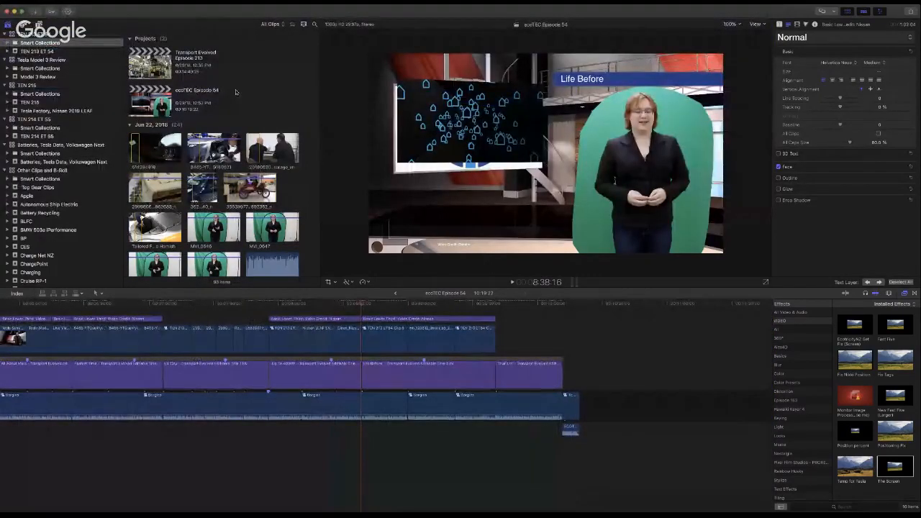
double_click(152, 59)
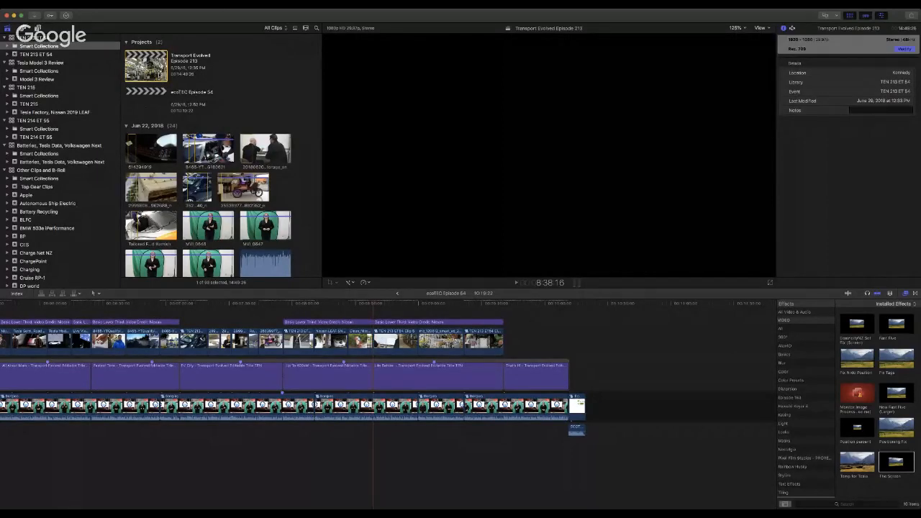
double_click(160, 72)
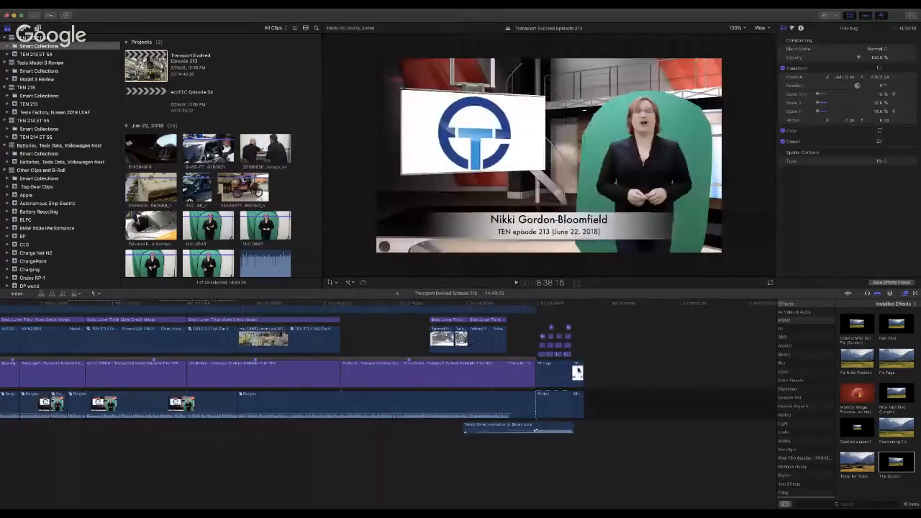
Step: Copy the closing credits from Episode 213 into TEN 215 at about 18:11, closing the gap so their music starts under the presenter's footage
left_click_drag(612, 469, 545, 322)
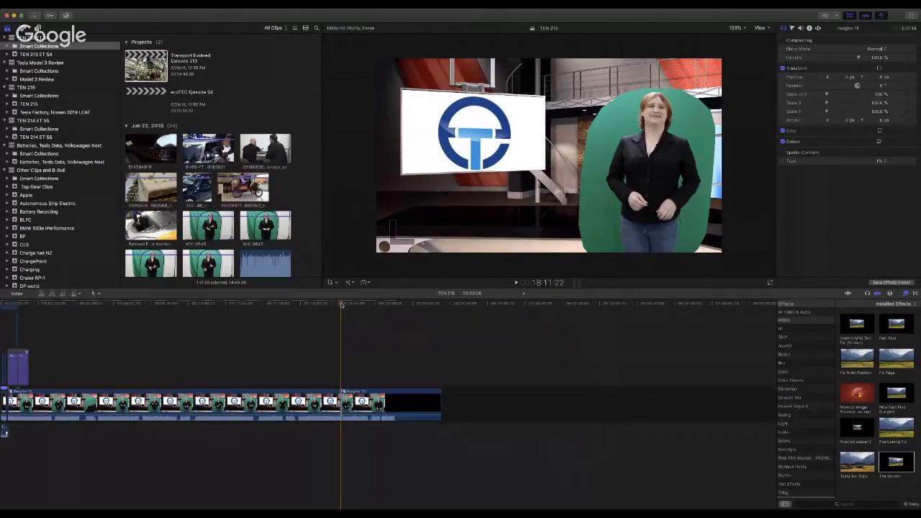
key("super+v")
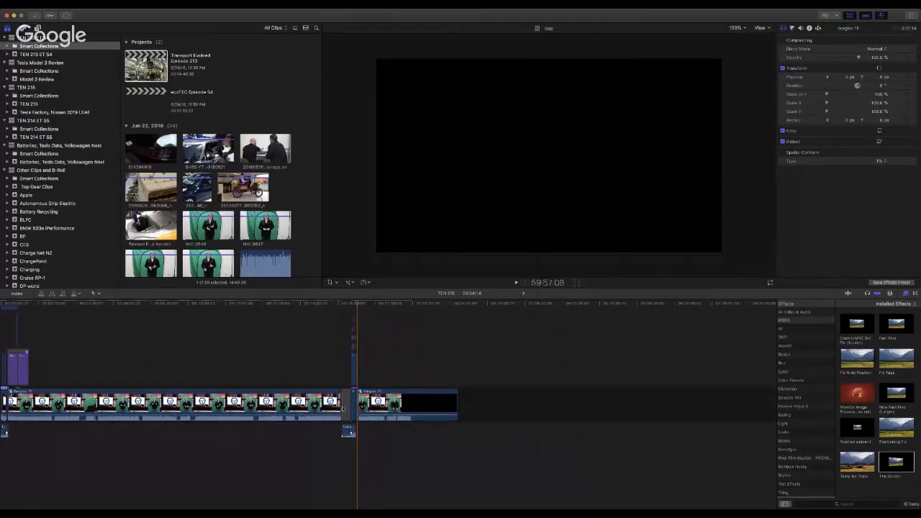
left_click_drag(344, 410, 353, 405)
left_click(341, 299)
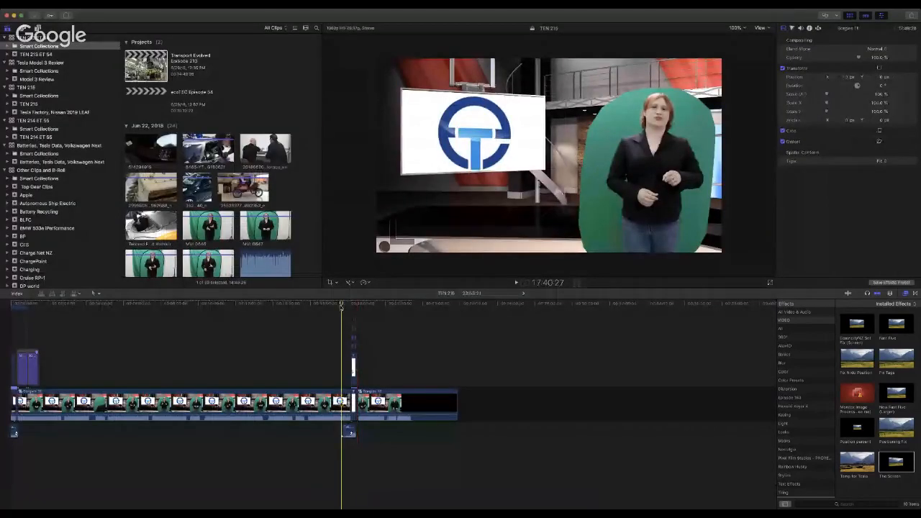
Step: Play the end of the presenter's footage from about 17:40 into the credits to check the music and transition
key("space")
key("super+equal")
key("super+equal")
key("super+equal")
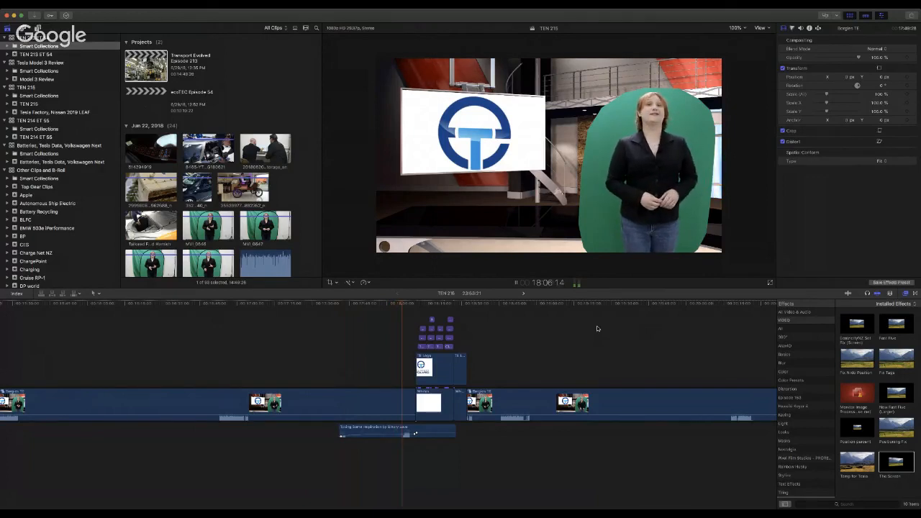
key("space")
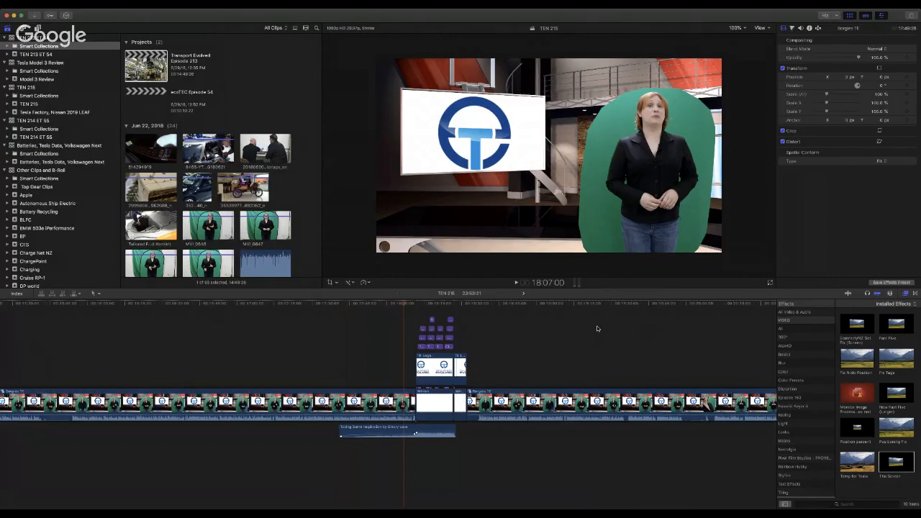
key("space")
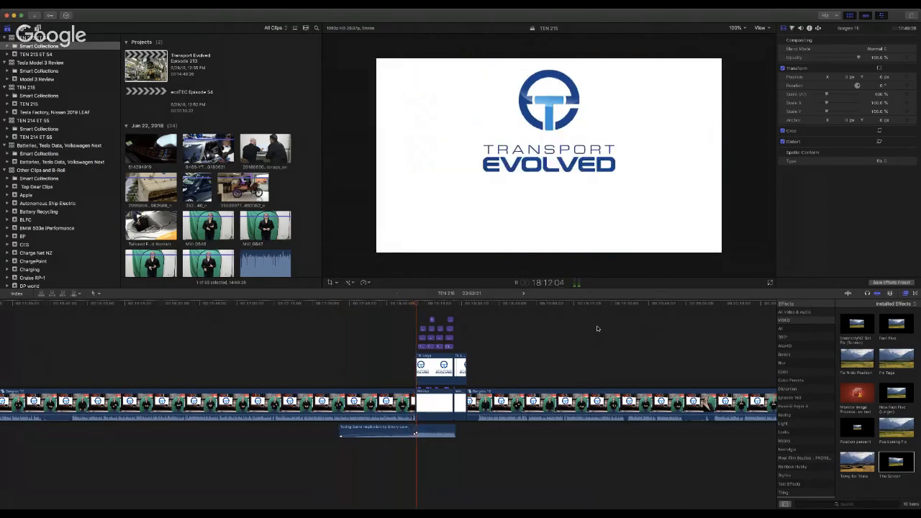
key("space")
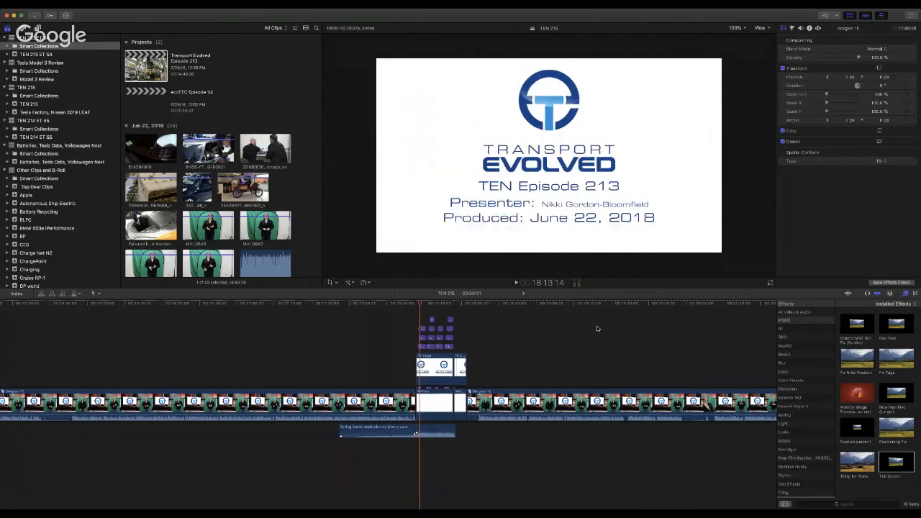
Step: Change the episode title in the closing credits to "TEN Episode 215"
scroll(597, 328, "right", 5)
scroll(597, 329, "right", 3)
key("super+equal")
key("super+equal")
key("super+equal")
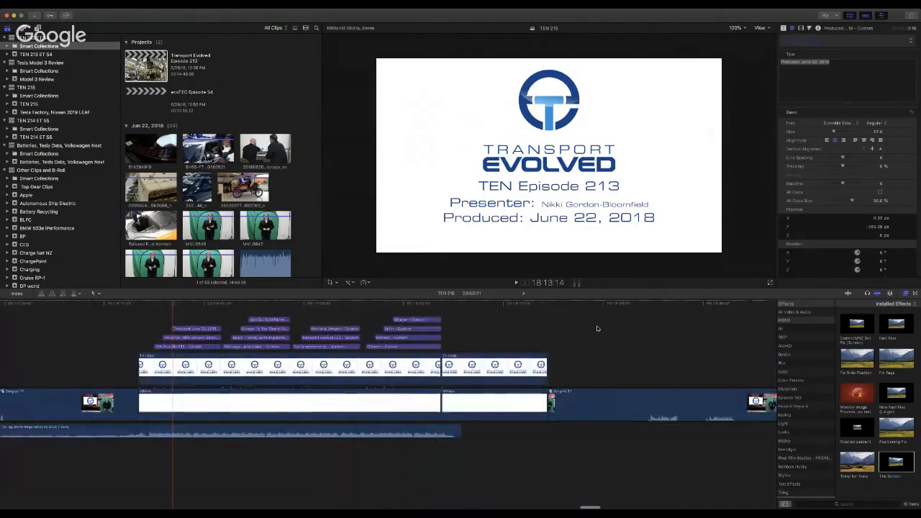
double_click(180, 346)
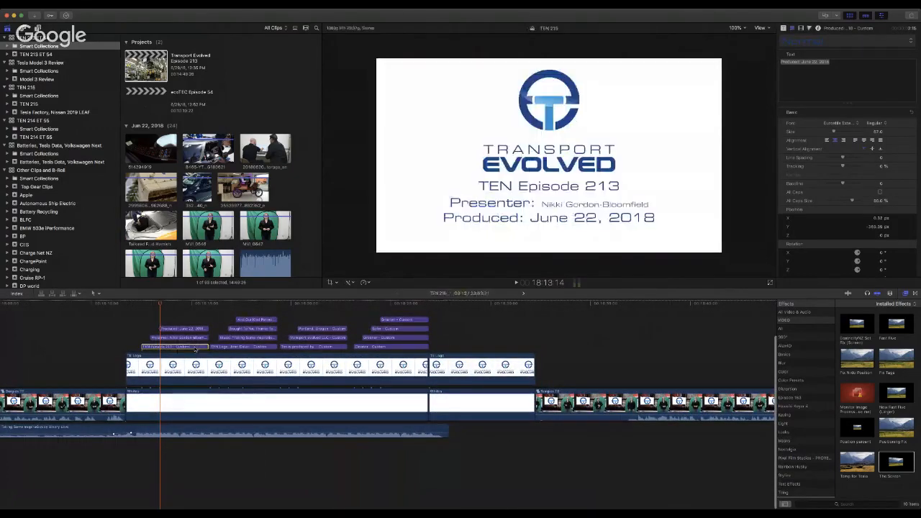
left_click(815, 62)
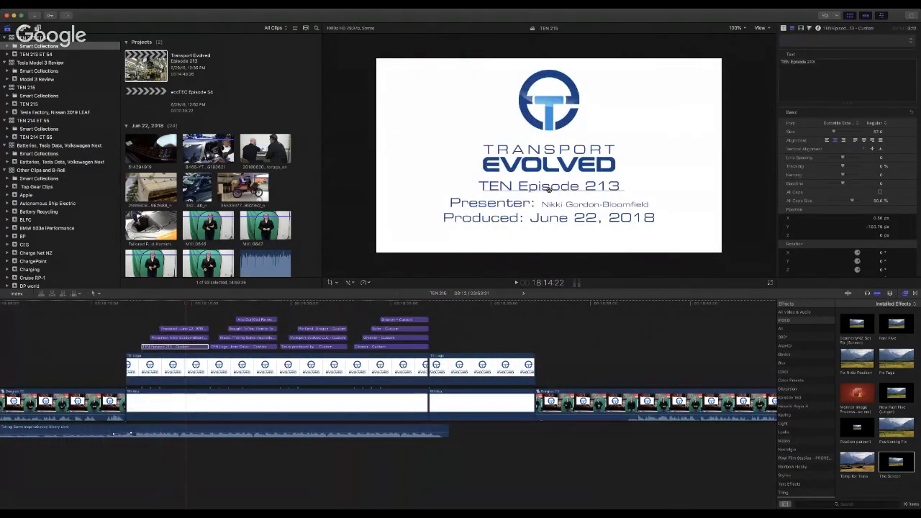
left_click_drag(815, 63, 812, 63)
type("5")
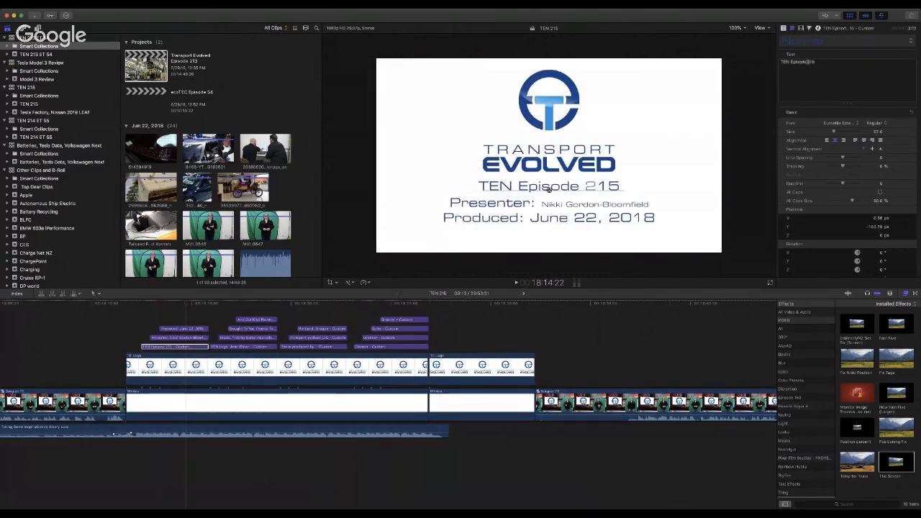
key("Left")
key("BackSpace")
key("BackSpace")
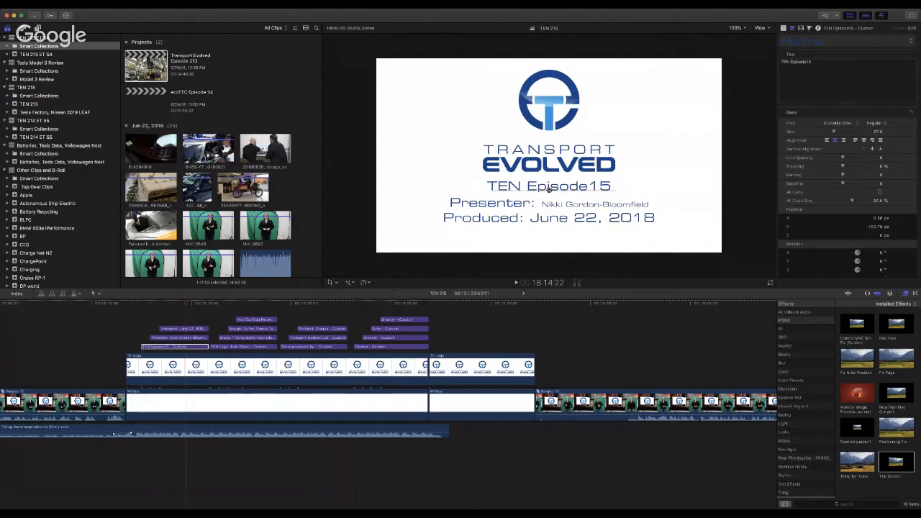
type("2")
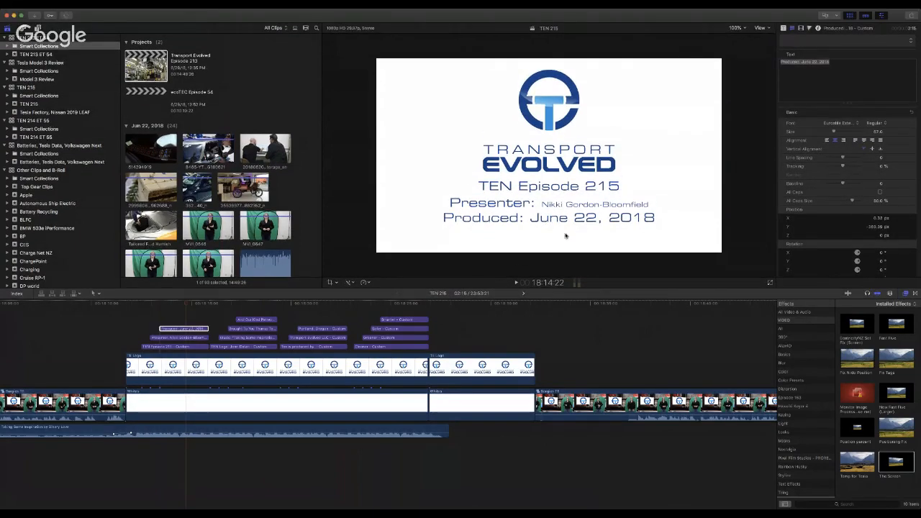
Step: Change the production date in the closing credits to "July 13, 2018"
left_click(549, 220)
left_click(597, 218)
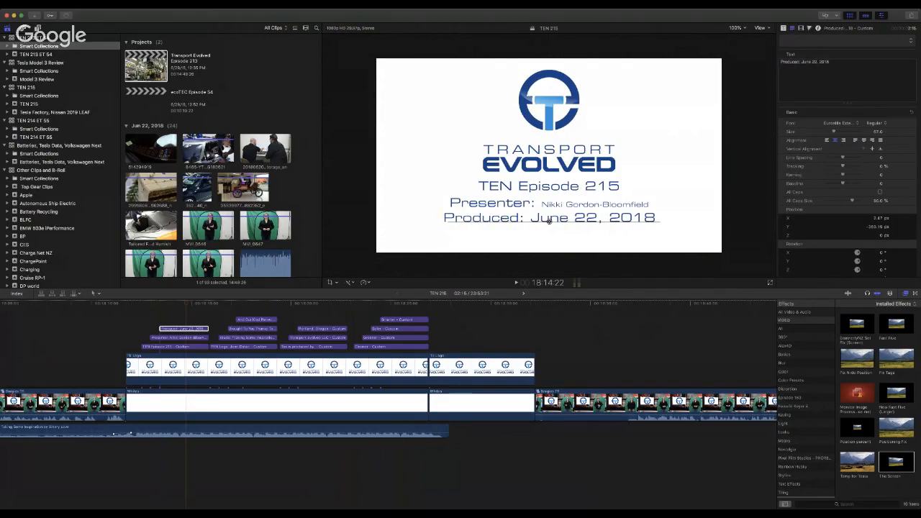
key("shift+Left")
key("shift+Left")
key("shift+Left")
key("shift+Left")
key("shift+Left")
key("shift+Left")
type("u")
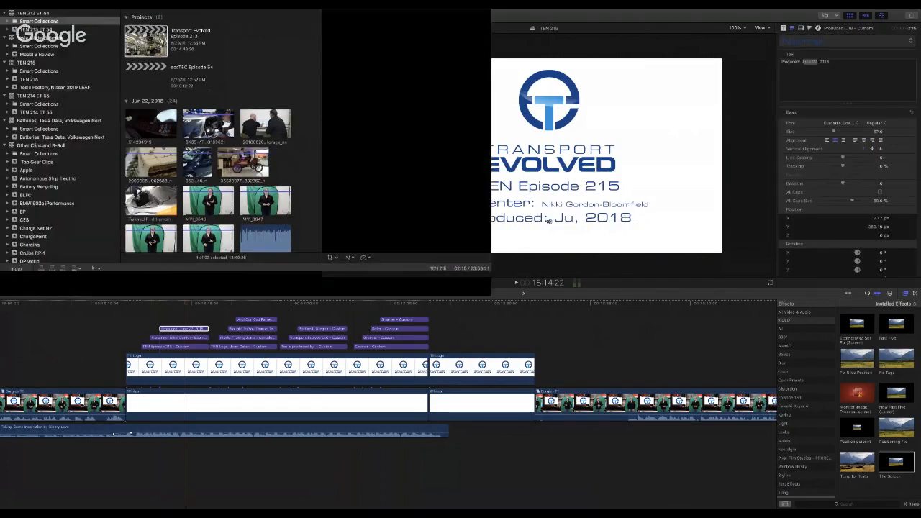
type("ly 13")
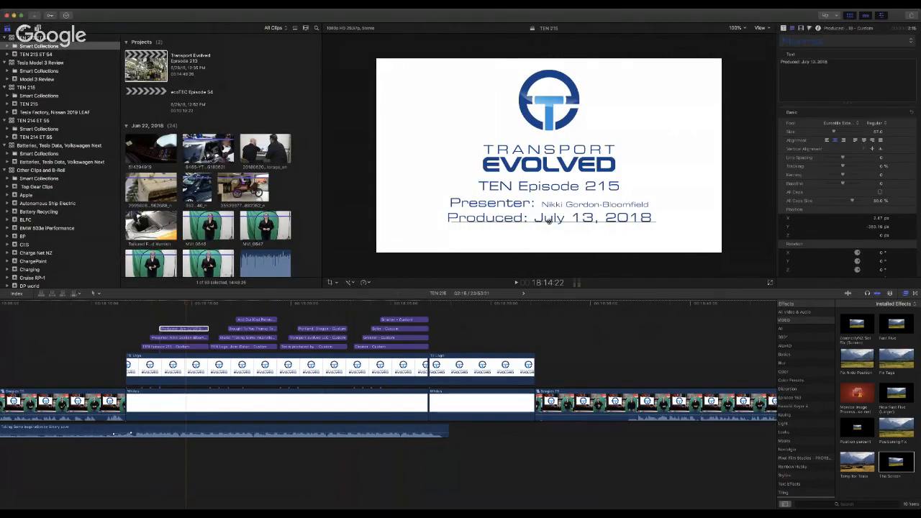
Step: Trim three frames off the end of the presenter clip before the credits and play the credits through
left_click(114, 318)
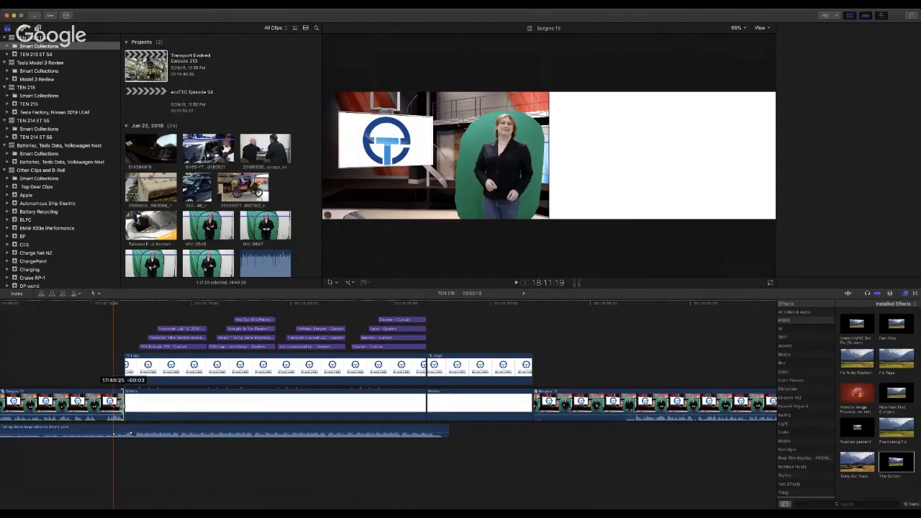
left_click(96, 306)
key("space")
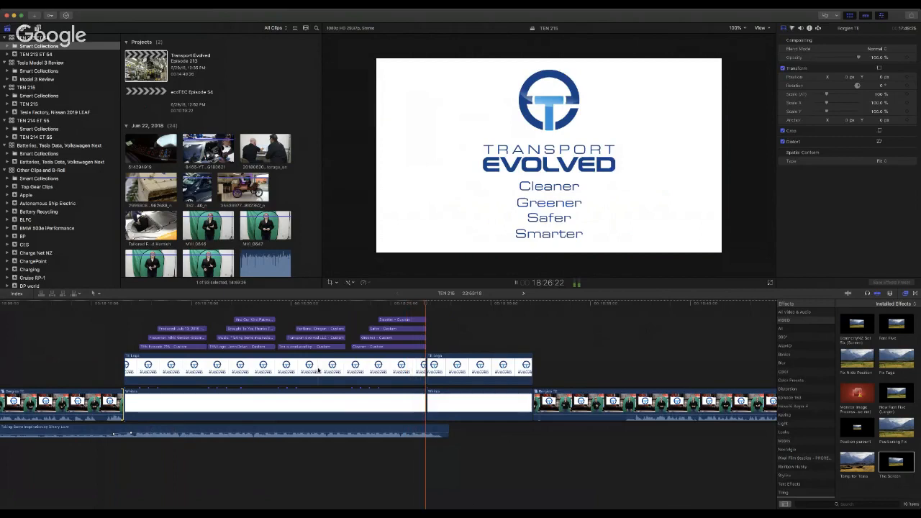
key("space")
Step: Fine-tune the start points of the "Ten is produced by" and "Transport Evolved LLC" titles and replay the credits
left_click_drag(281, 351, 282, 347)
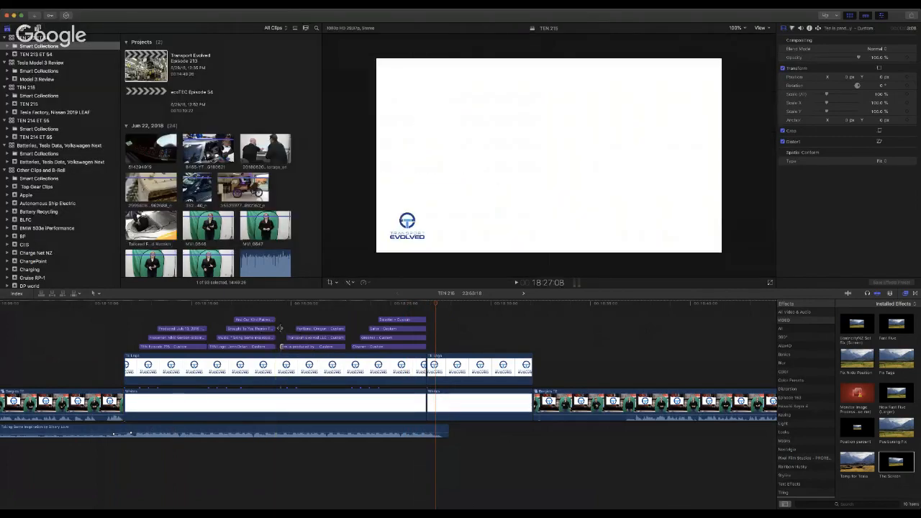
left_click(274, 305)
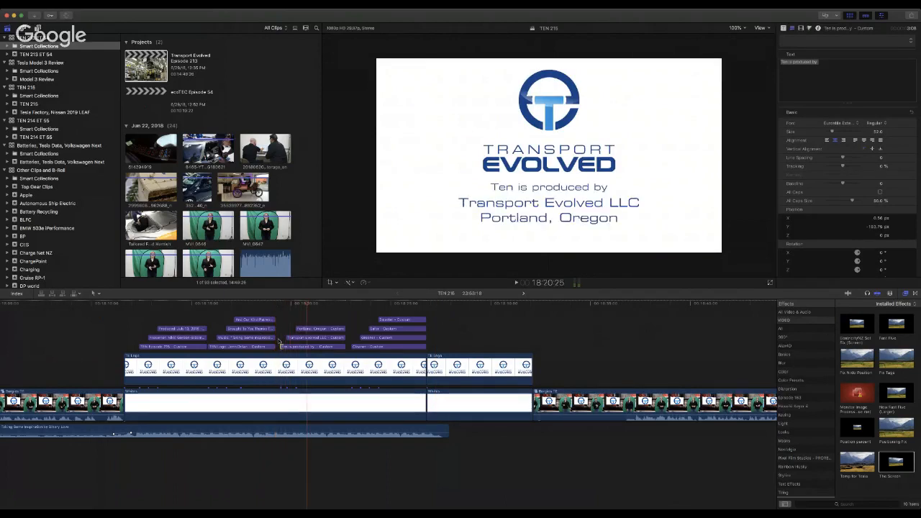
left_click_drag(287, 338, 287, 338)
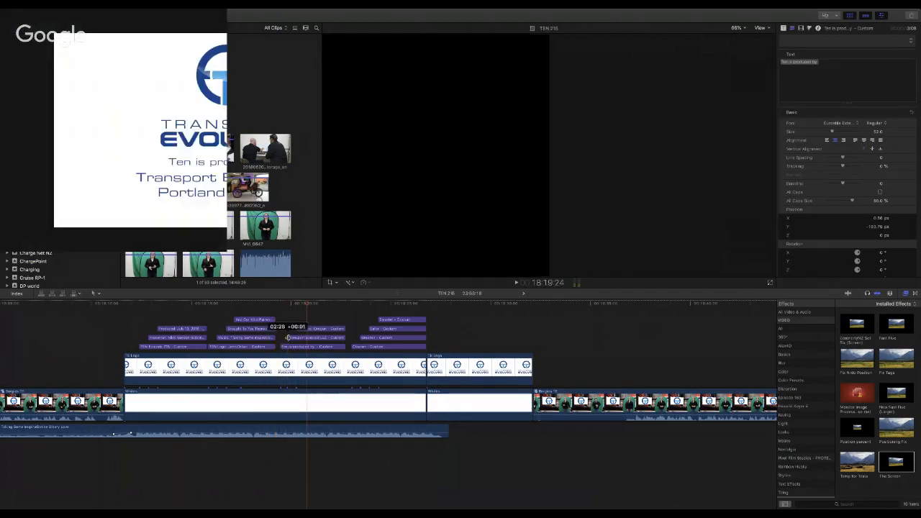
left_click(270, 307)
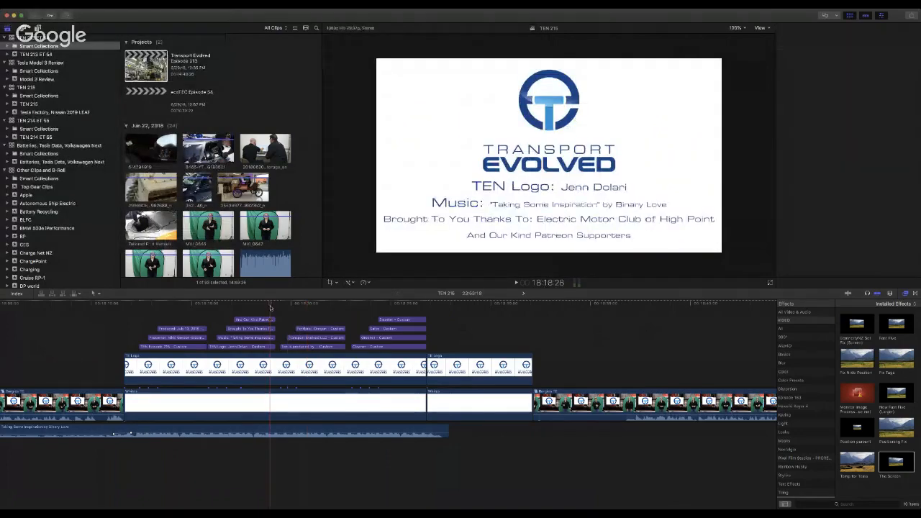
key("space")
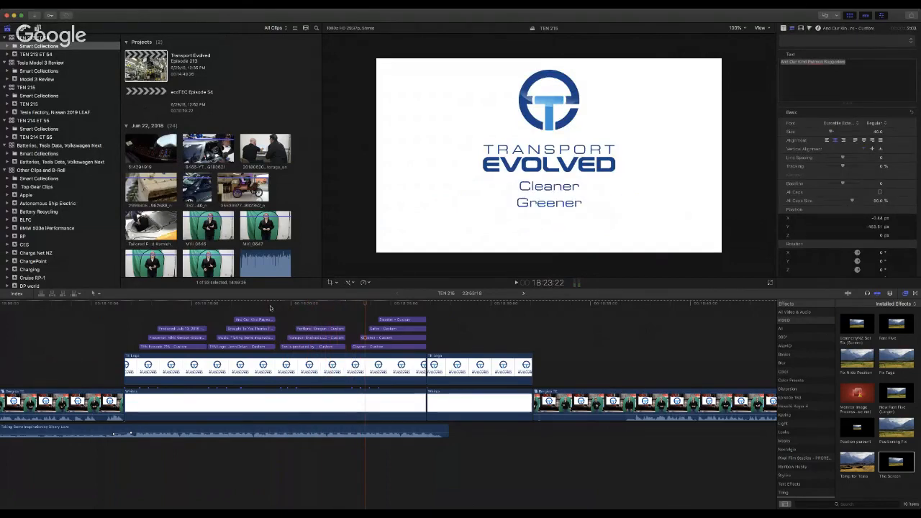
Step: Trim the starts of the "Cleaner", "Greener" and "Safer" titles slightly later and replay the production credits
left_click_drag(352, 347, 373, 329)
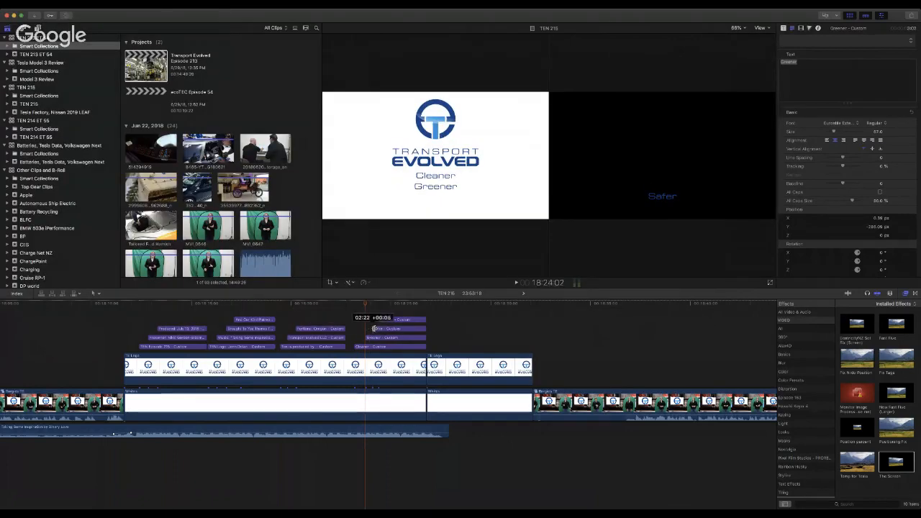
left_click(266, 304)
key("space")
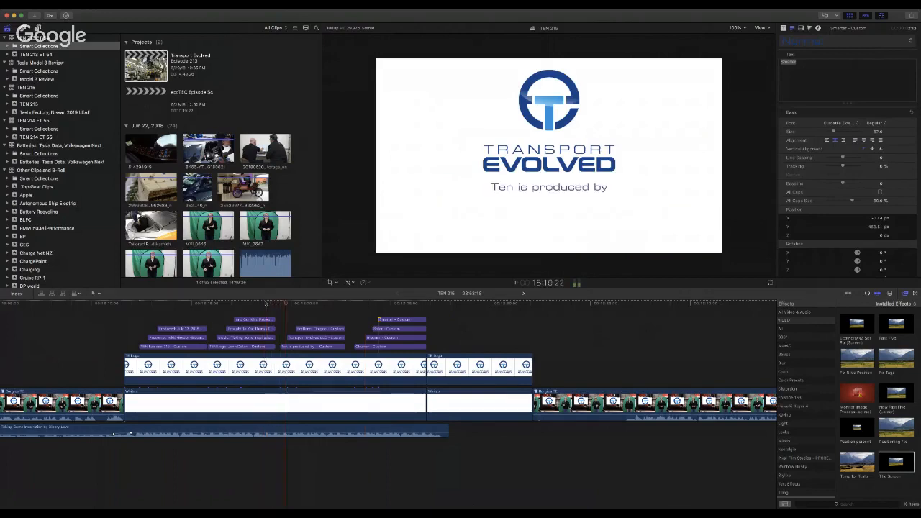
key("space")
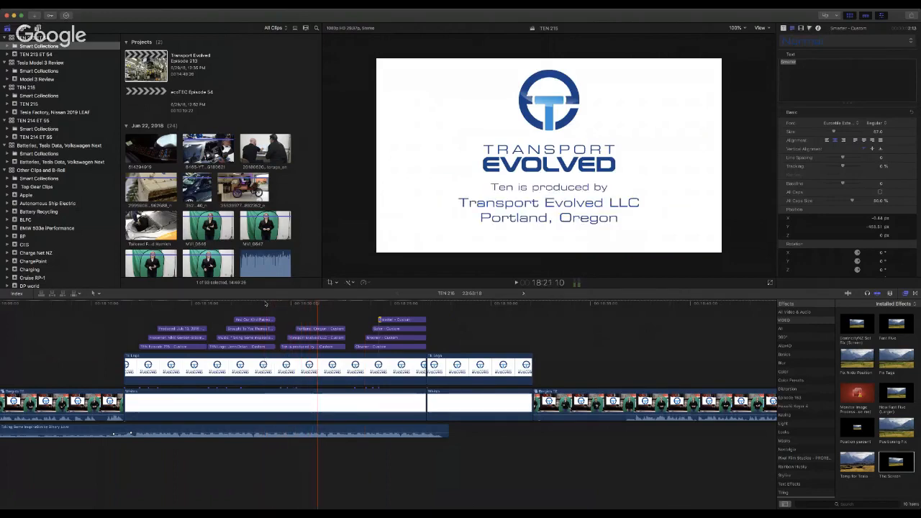
Step: Adjust the starts of the "Transport Evolved LLC" and "Portland, Oregon" titles to suit the music, replaying the credits to check
left_click_drag(288, 338, 289, 338)
left_click(302, 329)
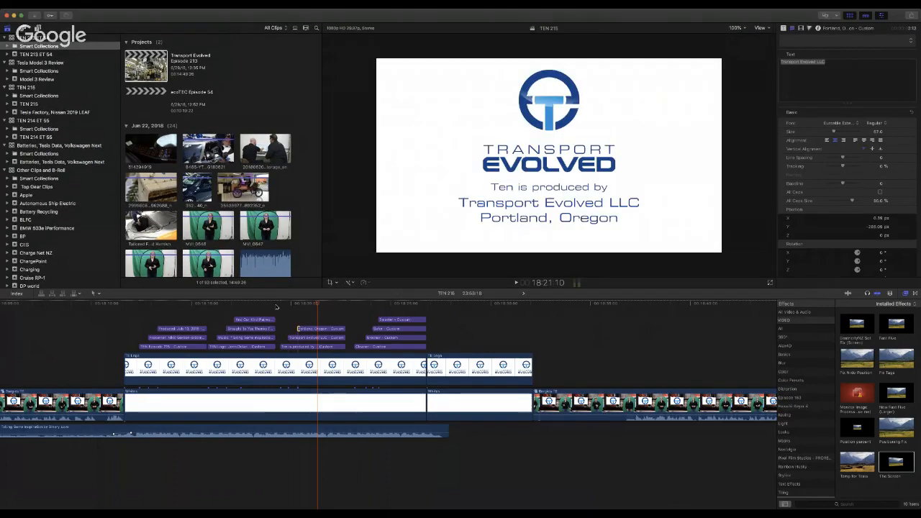
left_click(269, 306)
key("space")
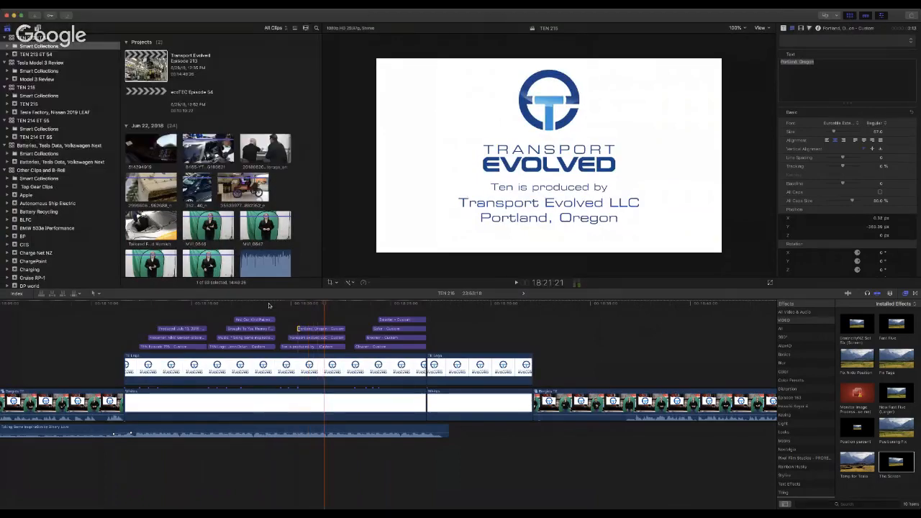
key("space")
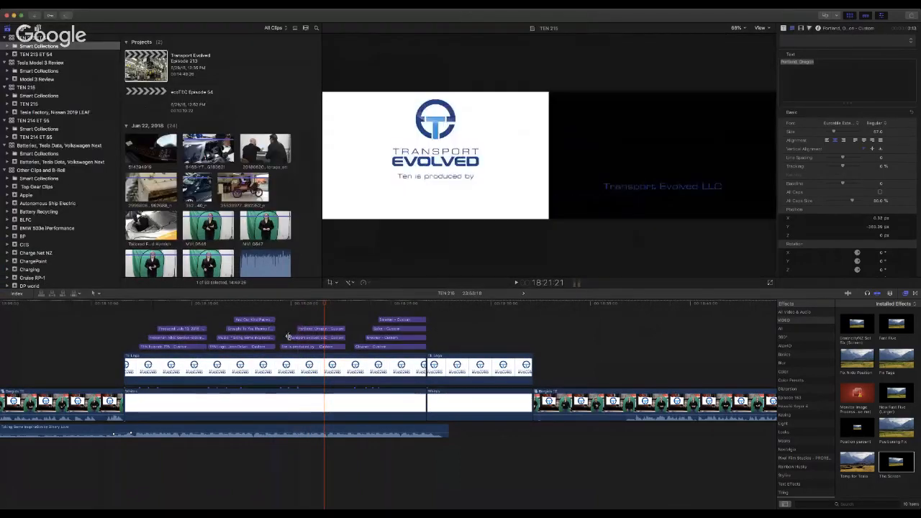
left_click(256, 306)
key("space")
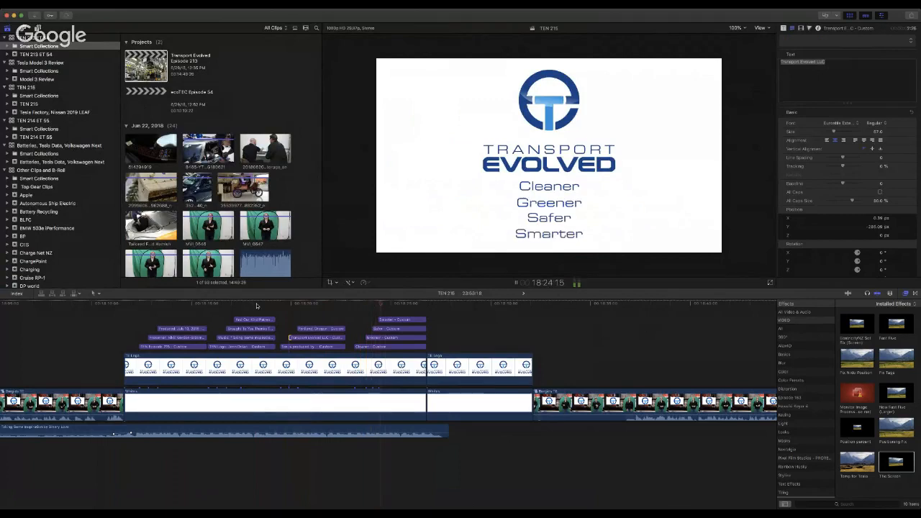
key("space")
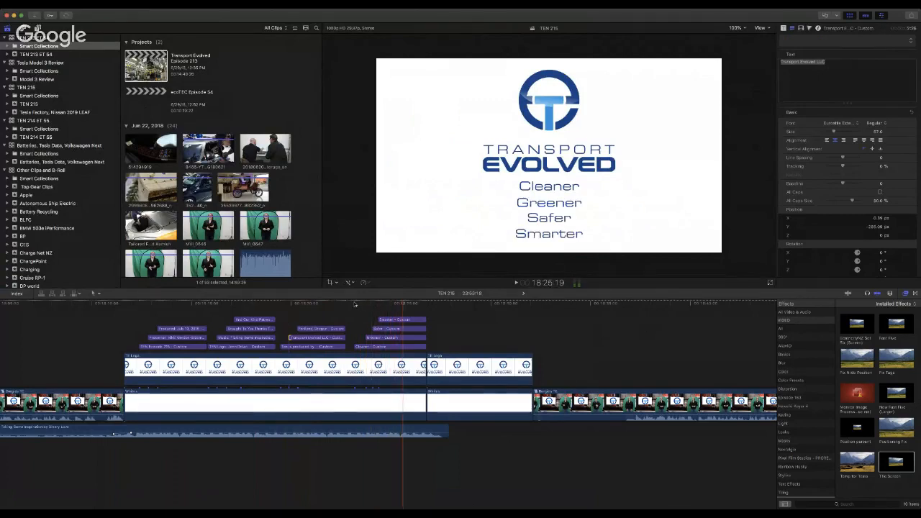
Step: Stagger the "Safer" and "Smarter" titles by trimming their starts later, replay them, and bring the start of "Safer" slightly forward
left_click(353, 304)
key("space")
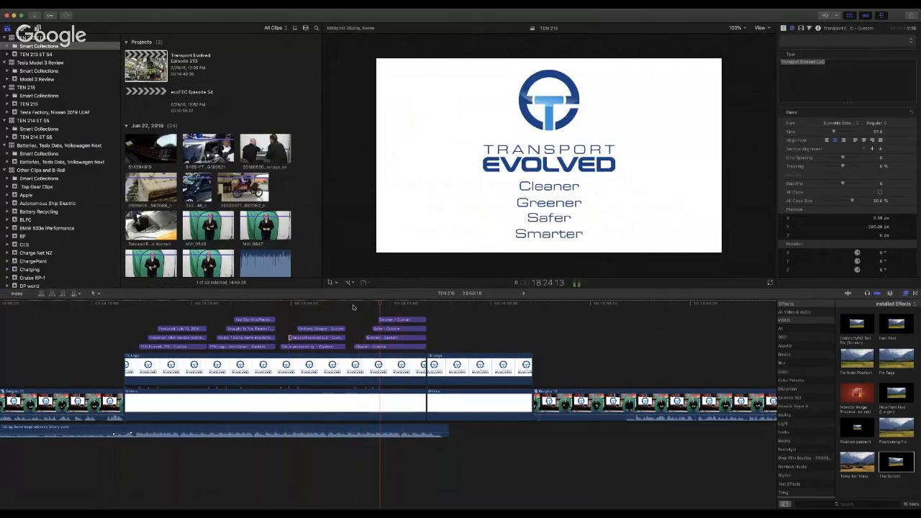
left_click_drag(374, 329, 389, 318)
left_click(333, 305)
key("space")
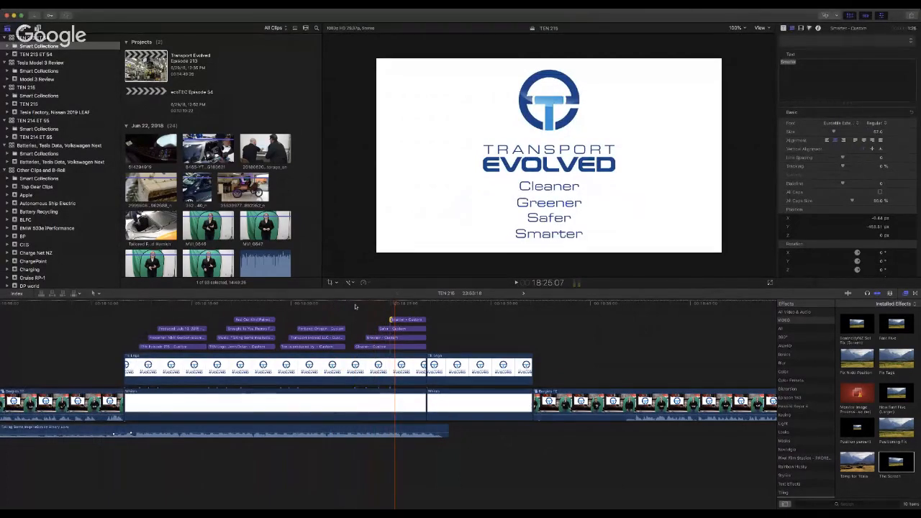
left_click(355, 305)
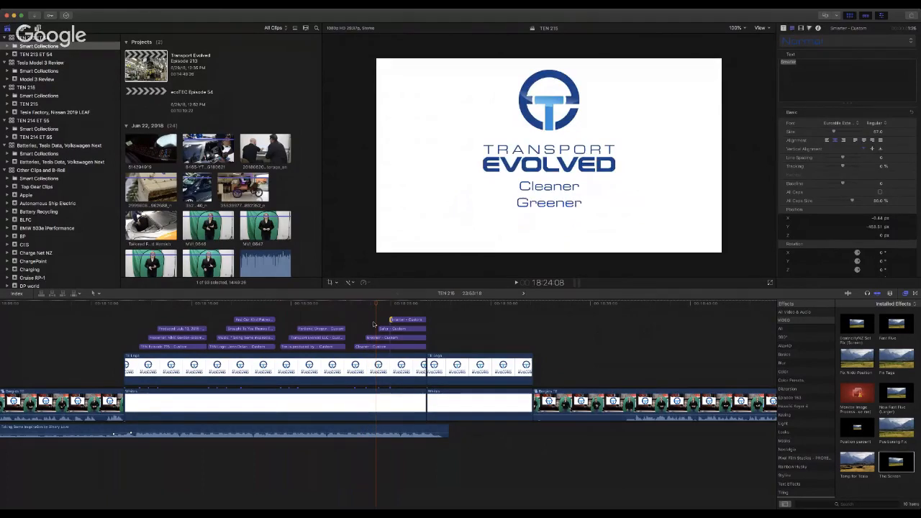
left_click(375, 328)
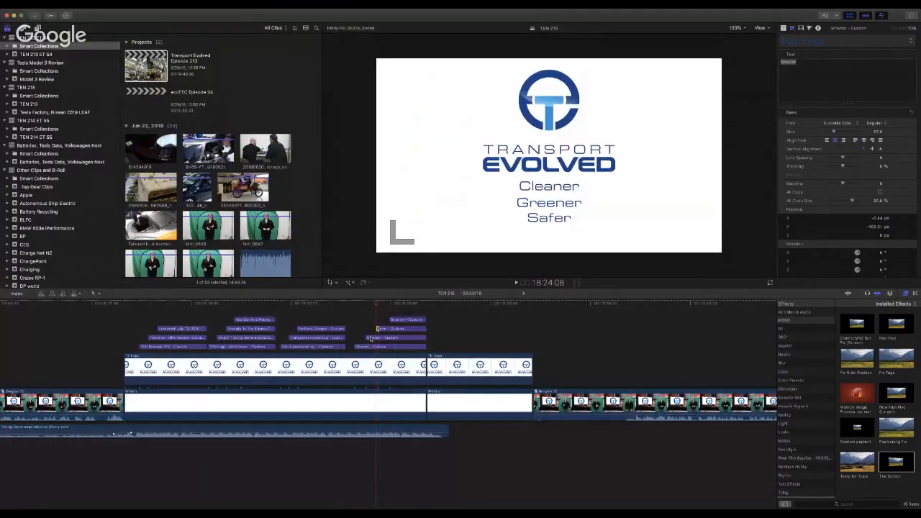
Step: Check the starts of the "Greener" and "Cleaner" titles, bring the start of "Smarter" slightly forward, and replay the closing credits
left_click(370, 338)
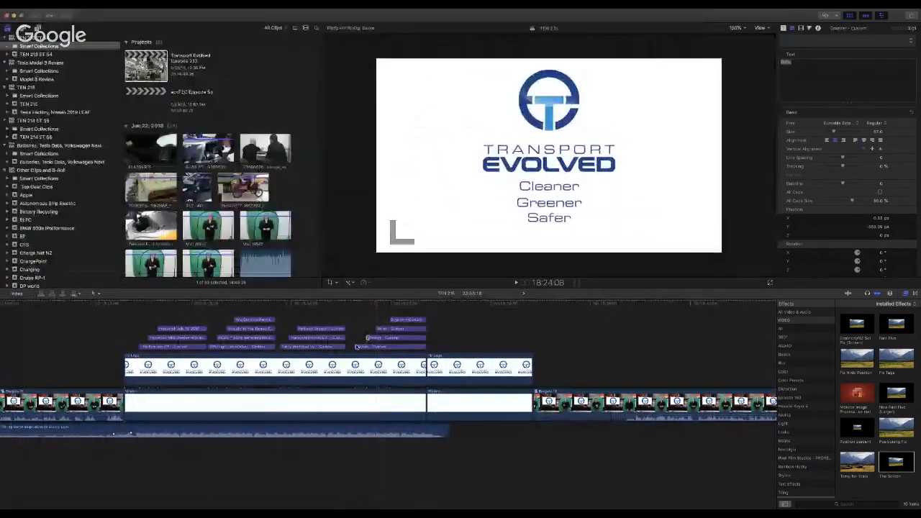
left_click(356, 347)
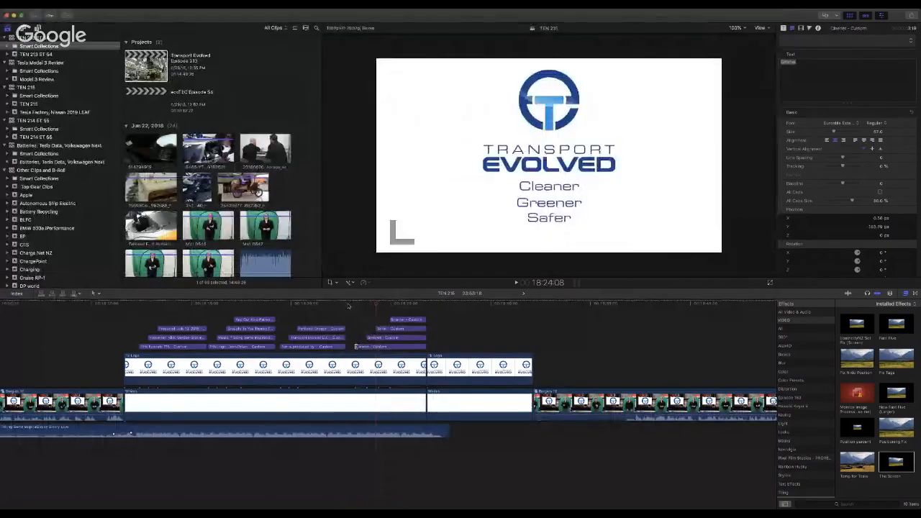
left_click(347, 306)
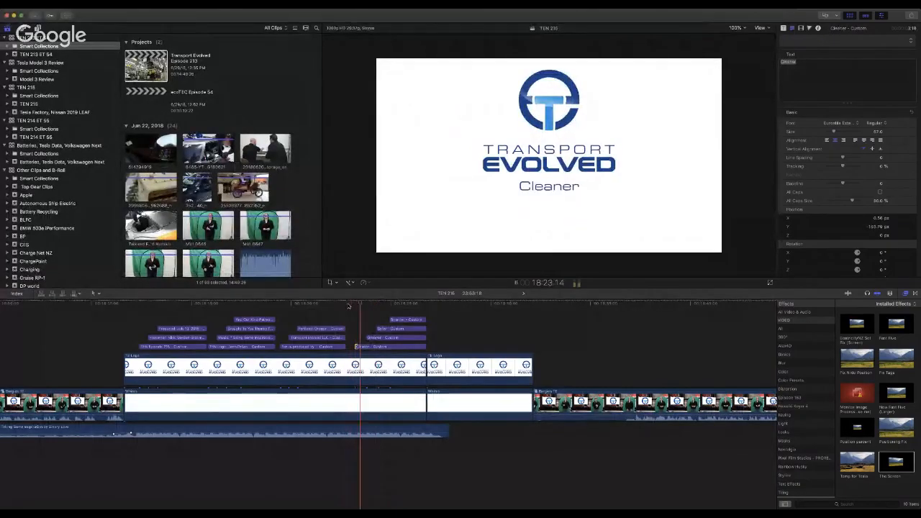
key("space")
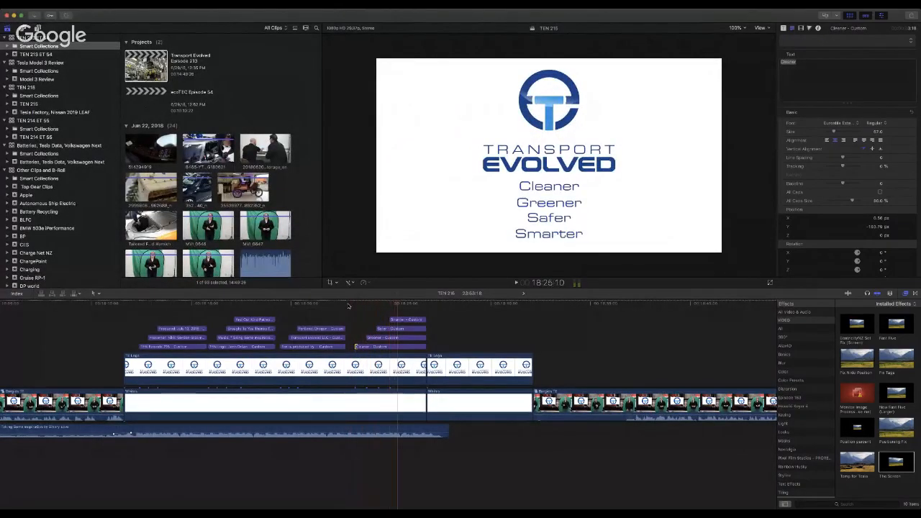
left_click_drag(391, 319, 386, 319)
left_click(341, 307)
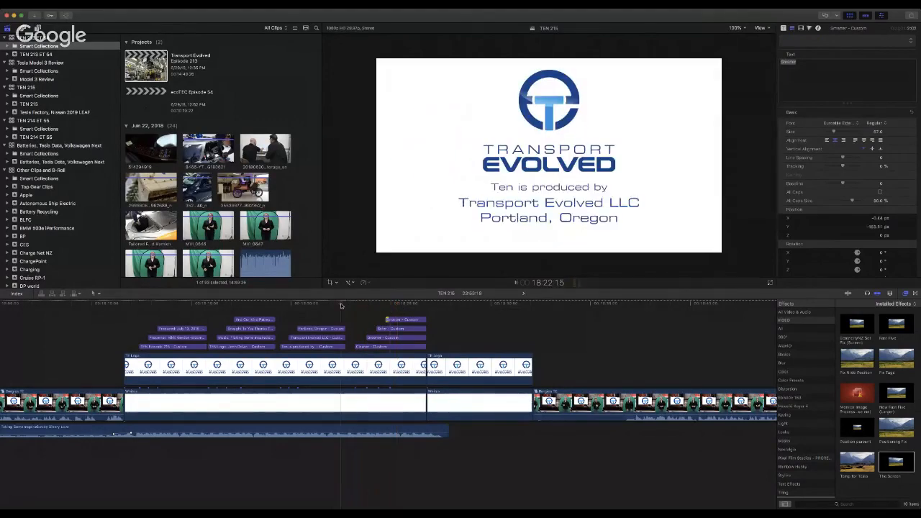
key("space")
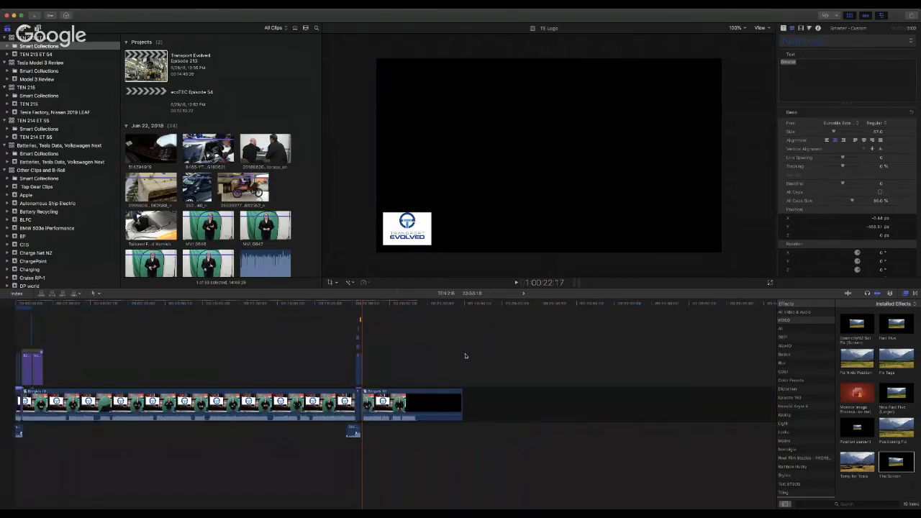
Step: Skim the end of the host footage before the credits and switch to the Transport Evolved Episode 214 timeline
scroll(277, 330, "left", 1)
scroll(277, 331, "right", 1)
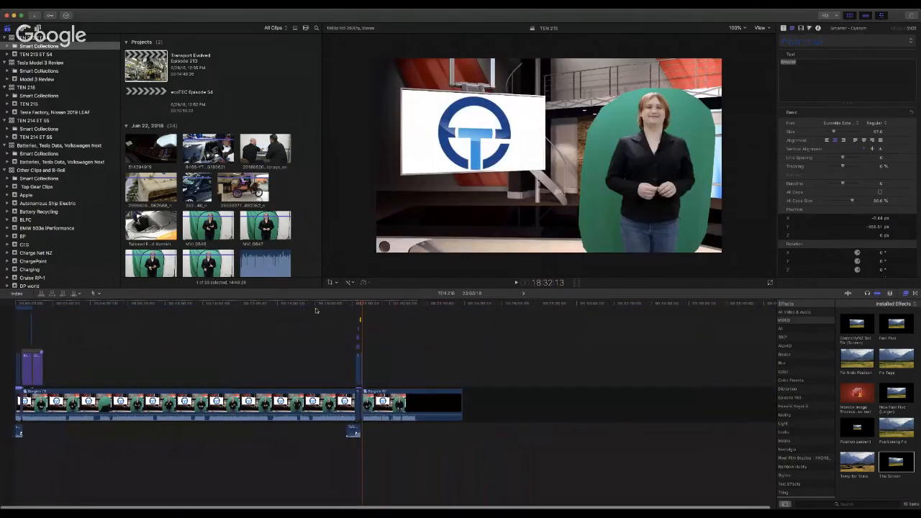
left_click(317, 308)
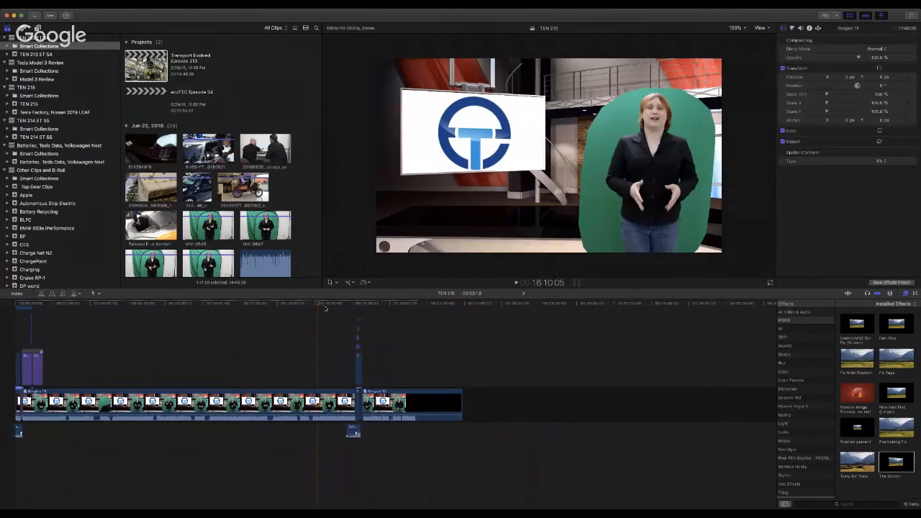
left_click(327, 307)
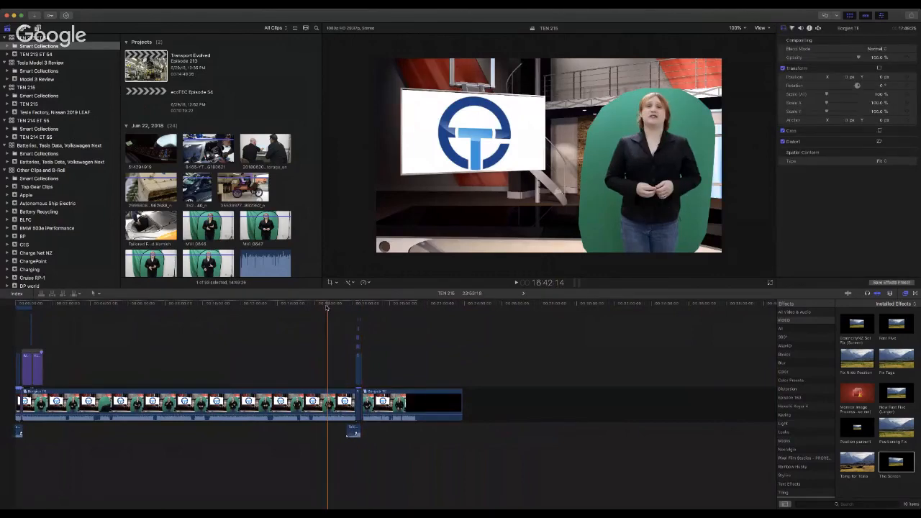
left_click(523, 293)
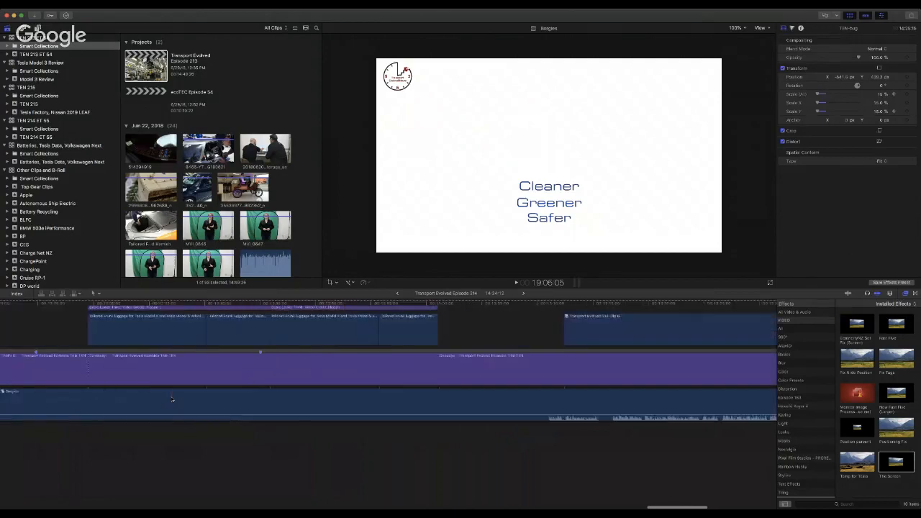
Step: Copy Episode 214's giveaway lower thirds, luggage clips and "That's It!", "Giveaway!" and "Goodbye" titles, and return to the TEN 215 timeline
scroll(171, 398, "right", 4)
scroll(172, 399, "left", 8)
scroll(172, 399, "up", 3)
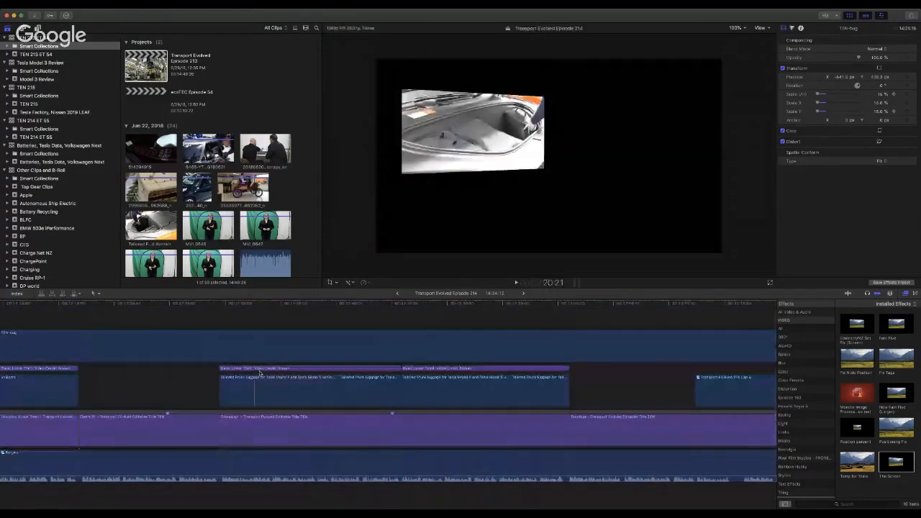
left_click(273, 369)
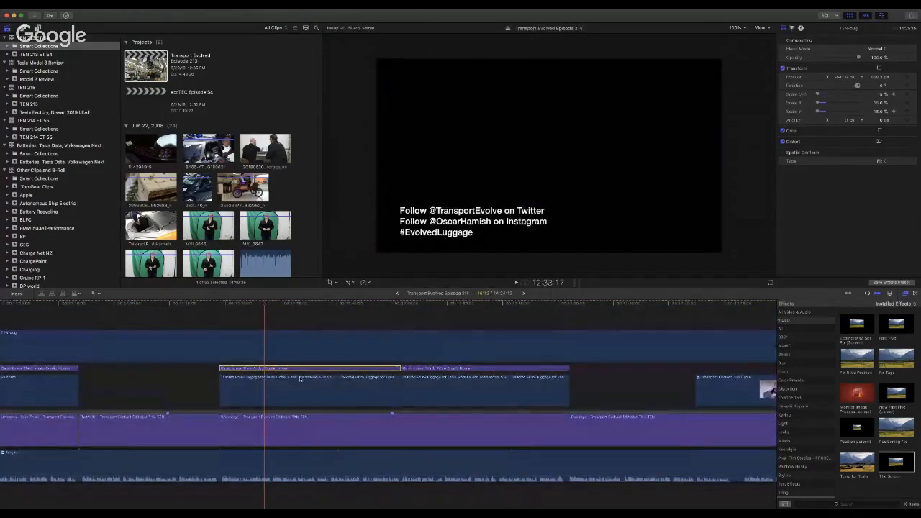
left_click(523, 392, "shift")
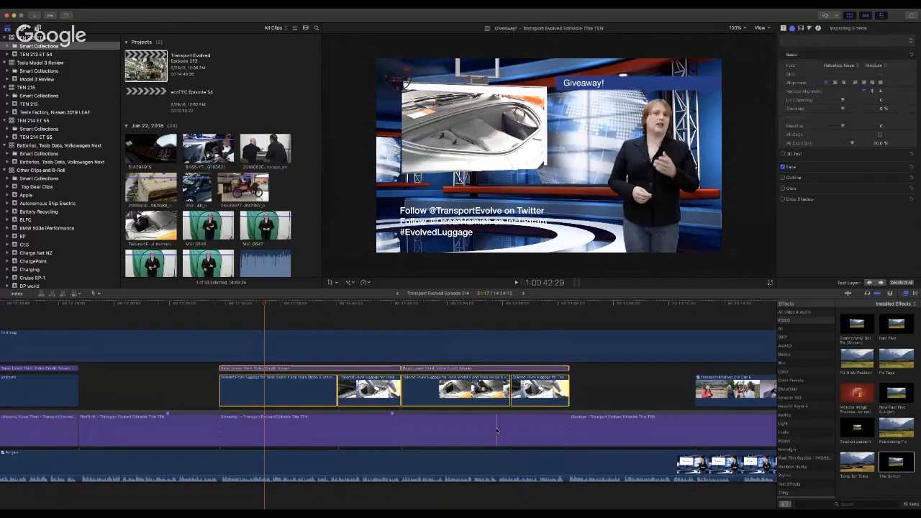
left_click(496, 430, "shift")
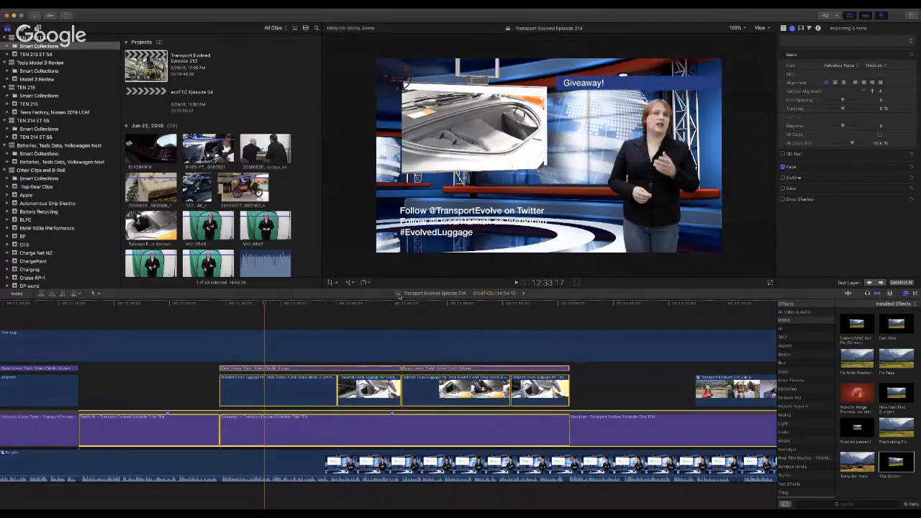
left_click(398, 294)
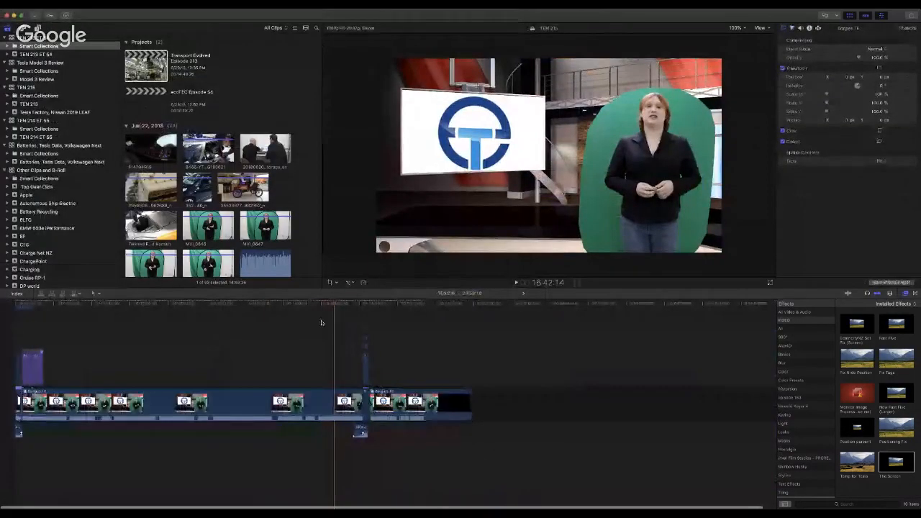
Step: Play the TEN 215 host footage from about 15:57 to look for where the closing segment starts
left_click(320, 308)
left_click(320, 307)
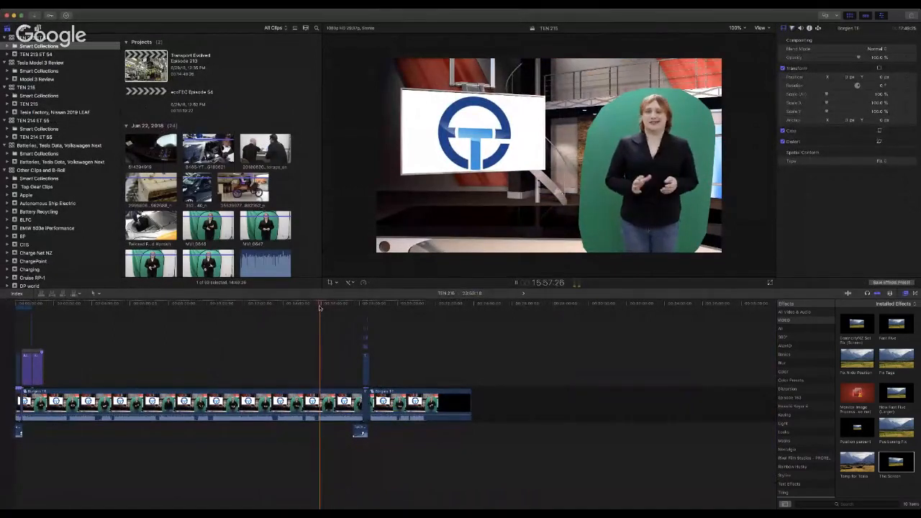
key("super+equal")
key("super+equal")
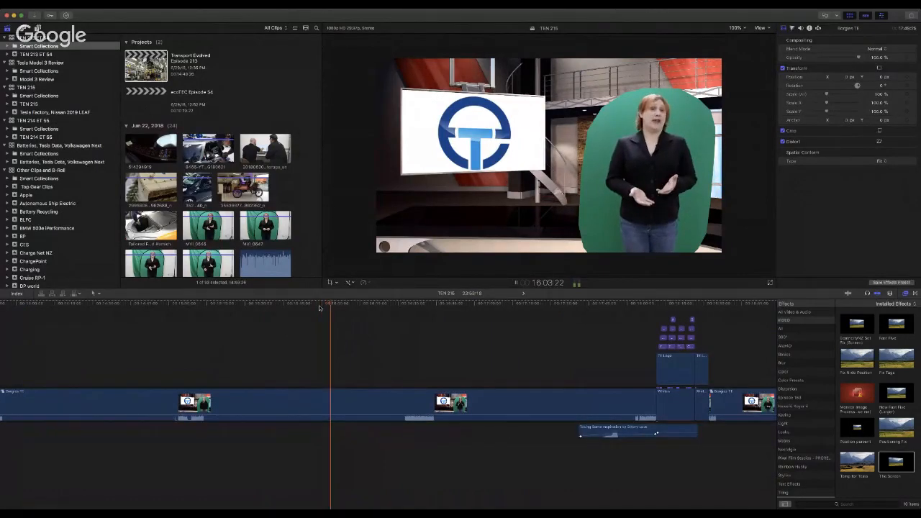
key("space")
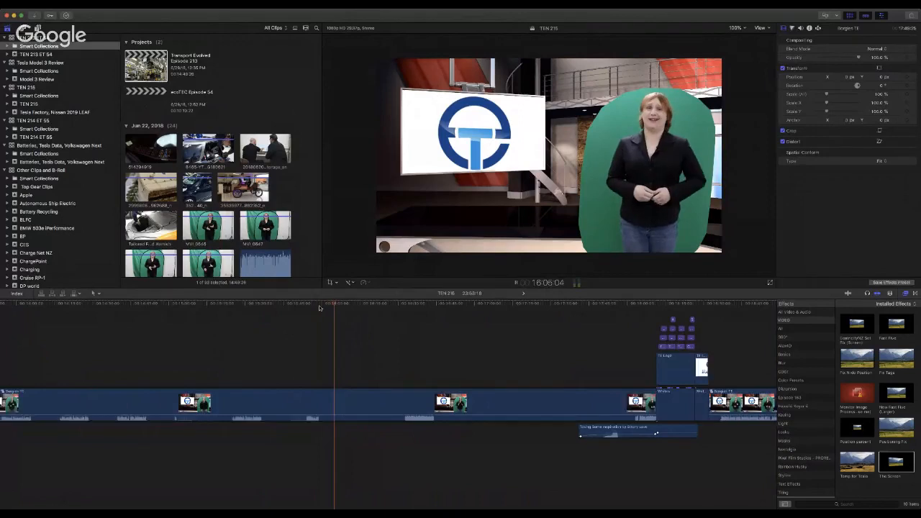
key("space")
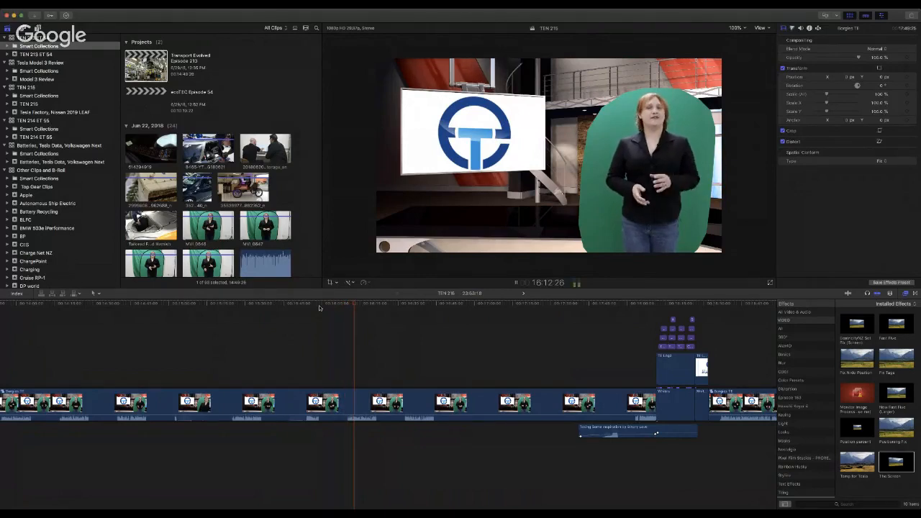
scroll(319, 308, "left", 9)
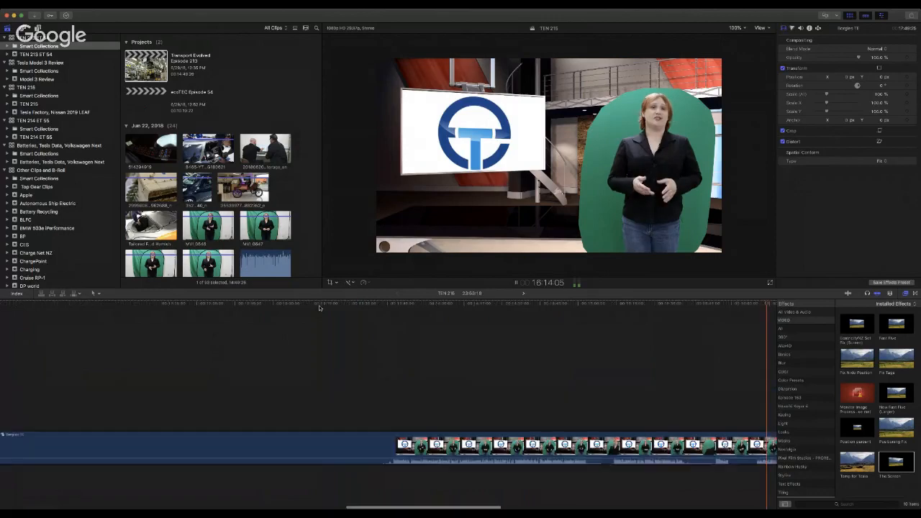
key("space")
scroll(352, 342, "right", 9)
scroll(370, 375, "right", 3)
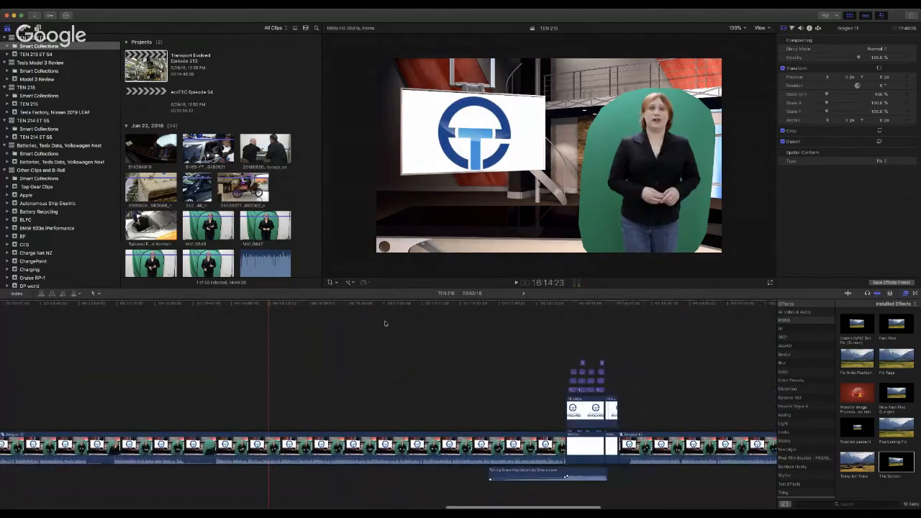
Step: Paste the copied giveaway clips and titles at about 17:16 and trim the end of the "Goodbye" title to the start of the credits
left_click(426, 302)
key("space")
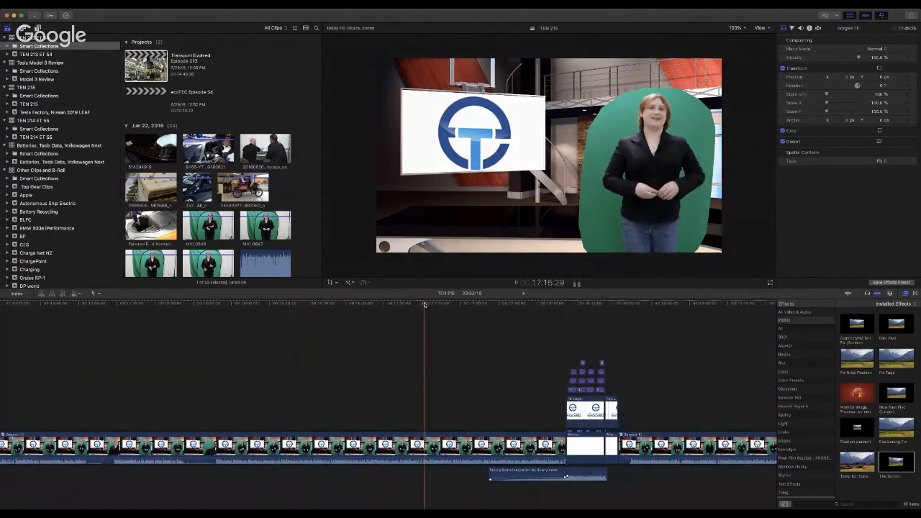
key("super+v")
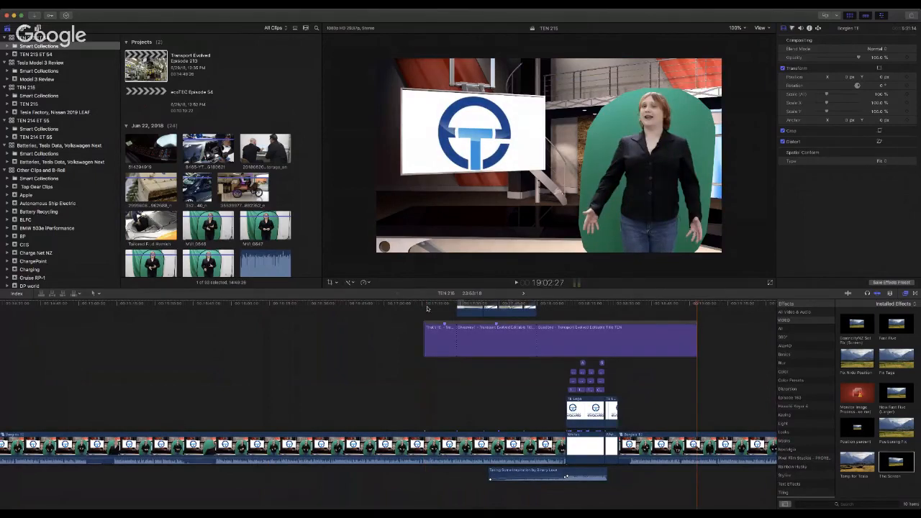
left_click(427, 306)
key("space")
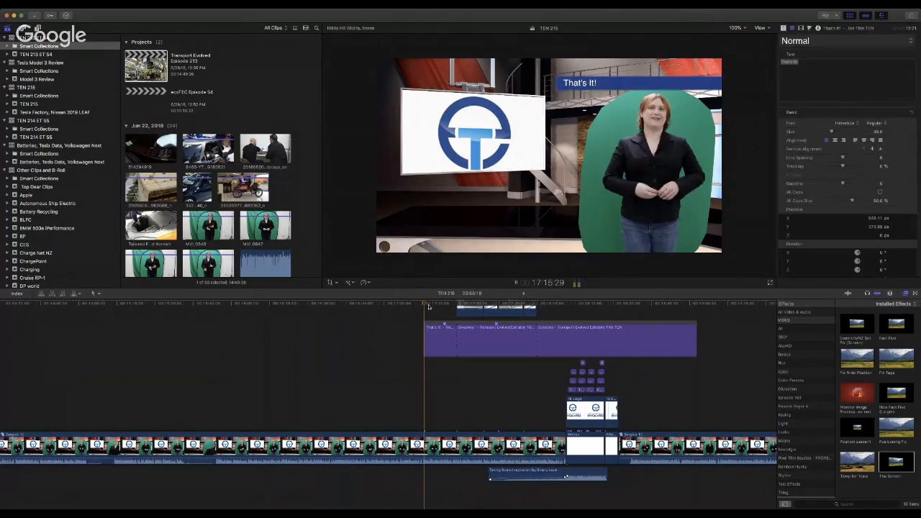
left_click_drag(696, 342, 563, 351)
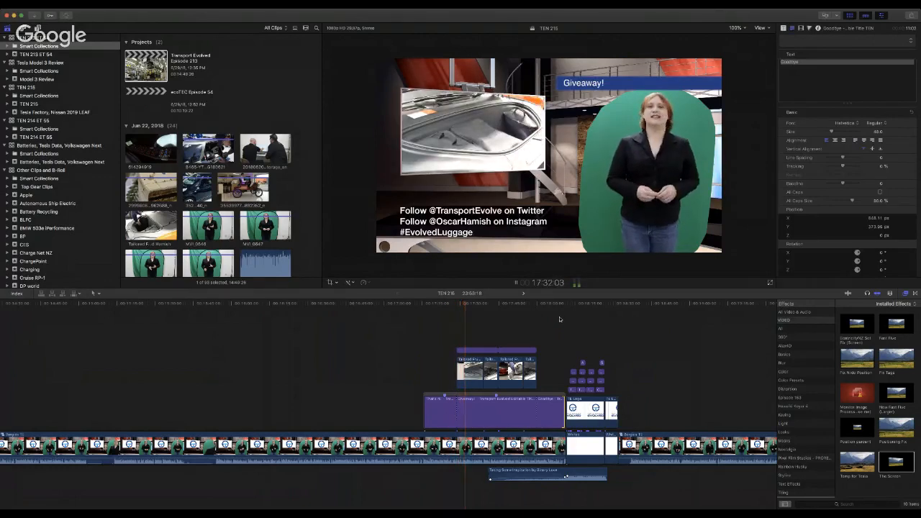
Step: Delete the "Goodbye" title, shift the pasted giveaway clips and titles slightly later, and replay the start of the giveaway
left_click(523, 305)
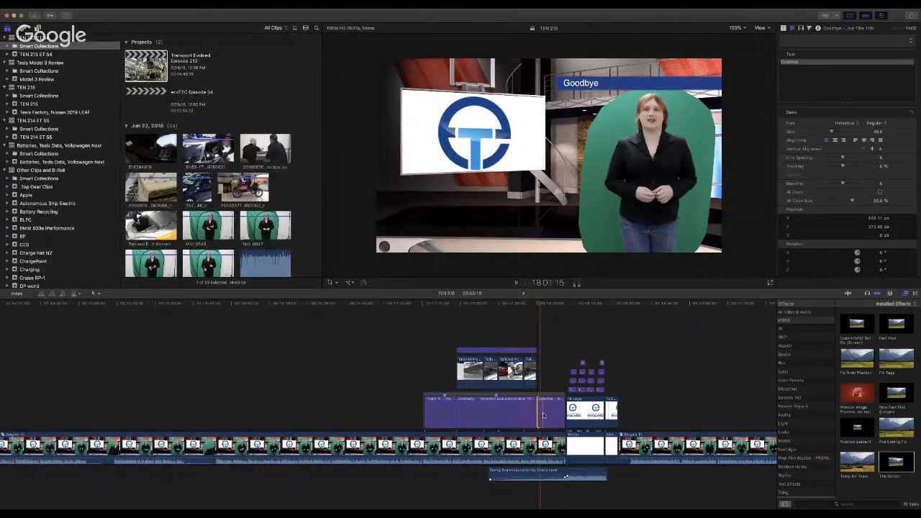
left_click(543, 416)
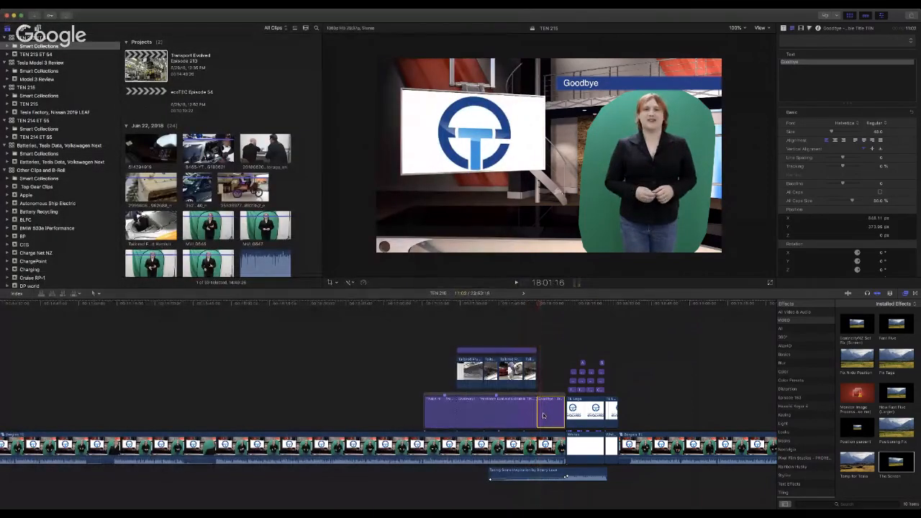
key("Delete")
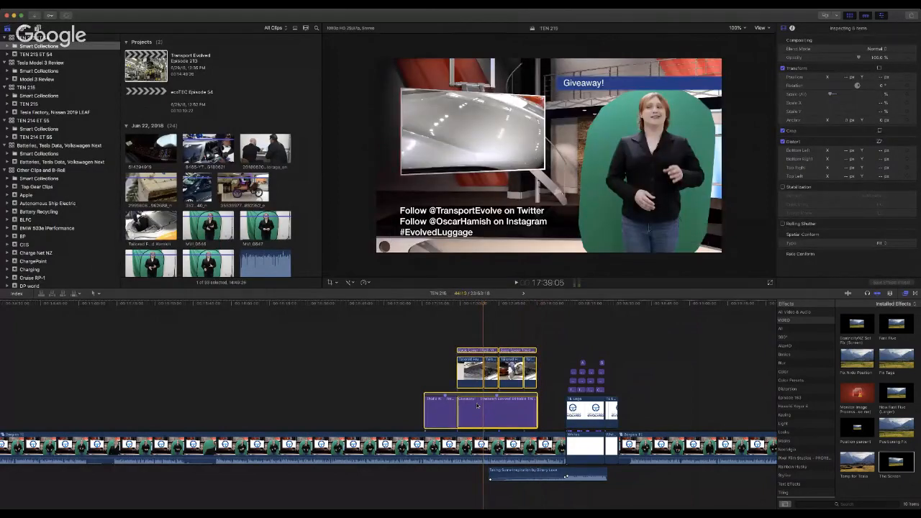
left_click(458, 310)
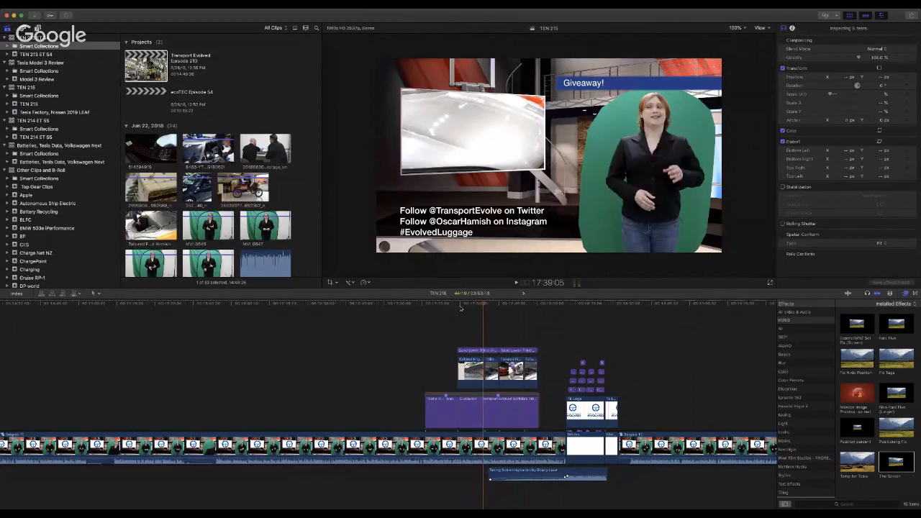
left_click(458, 310)
key("space")
scroll(461, 308, "left", 1)
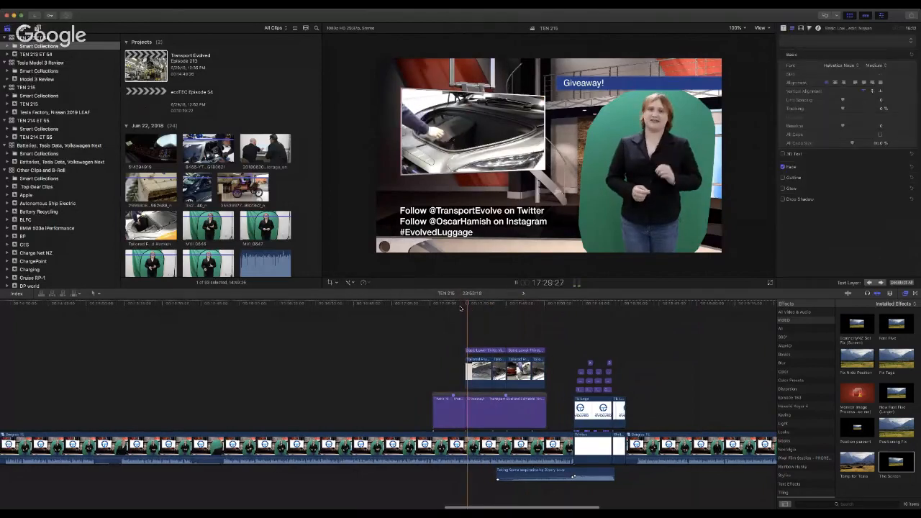
Step: Play the end of the giveaway and trim the end of the "Giveaway!" title to line up with the last luggage clip
left_click(522, 306)
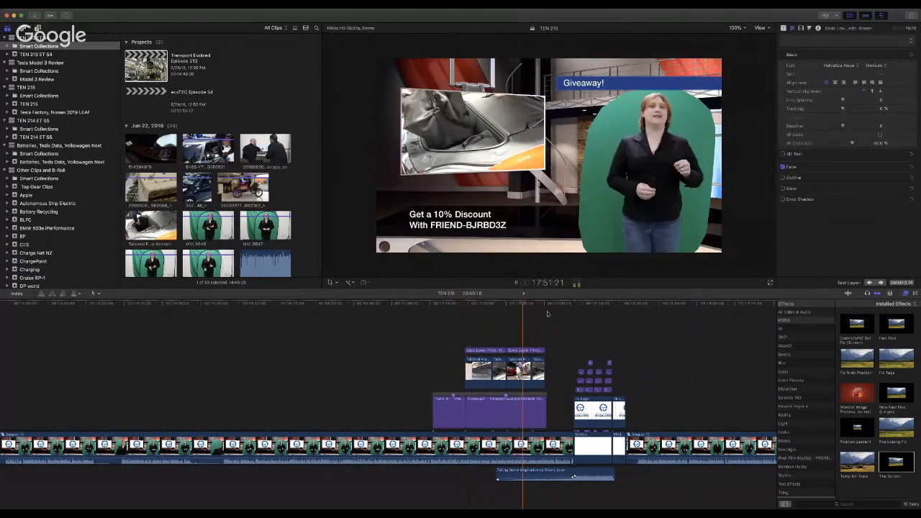
left_click(544, 306)
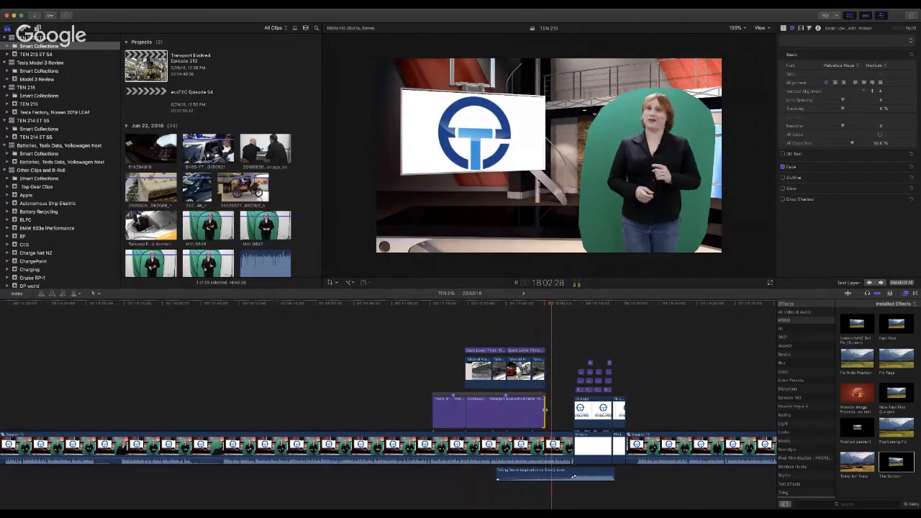
left_click(545, 409)
left_click(536, 309)
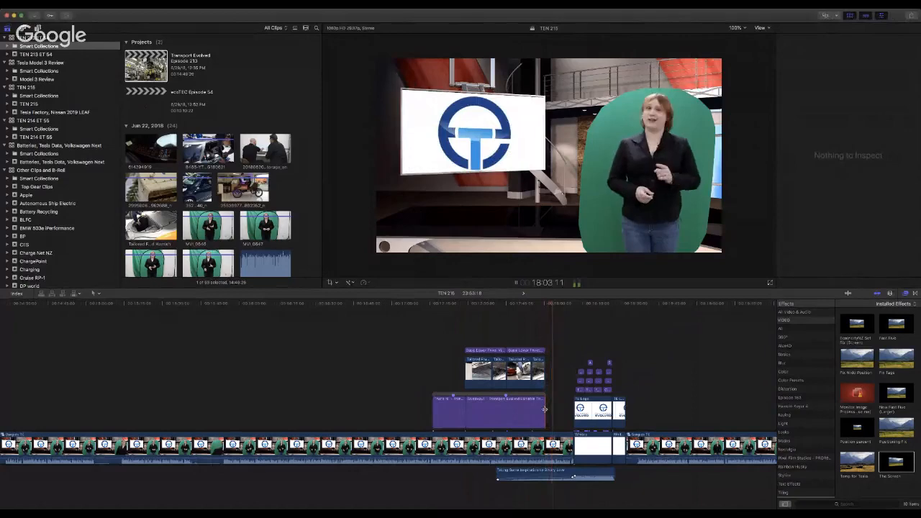
Step: Paste a copy of the "That's It!" title after "Giveaway!" and trim its end to the start of the credits
left_click(454, 411)
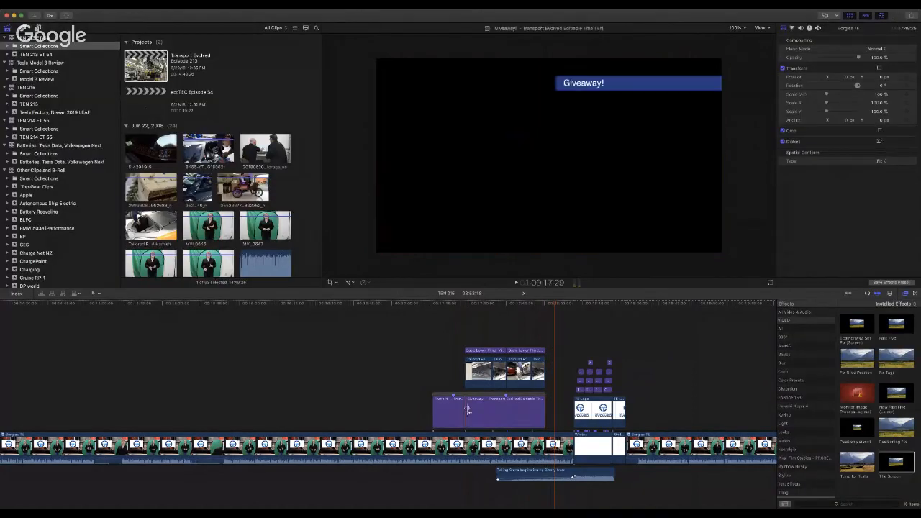
left_click(545, 306)
key("super+v")
left_click_drag(576, 346, 572, 377)
left_click(532, 309)
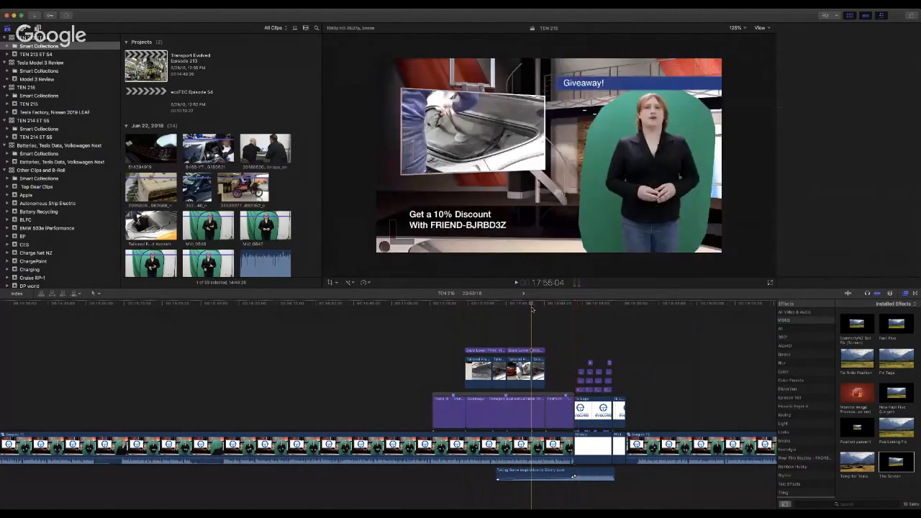
Step: Play back the giveaway's closing section through the credits and recheck the opening of the "That's It!" title at about 17:16
key("space")
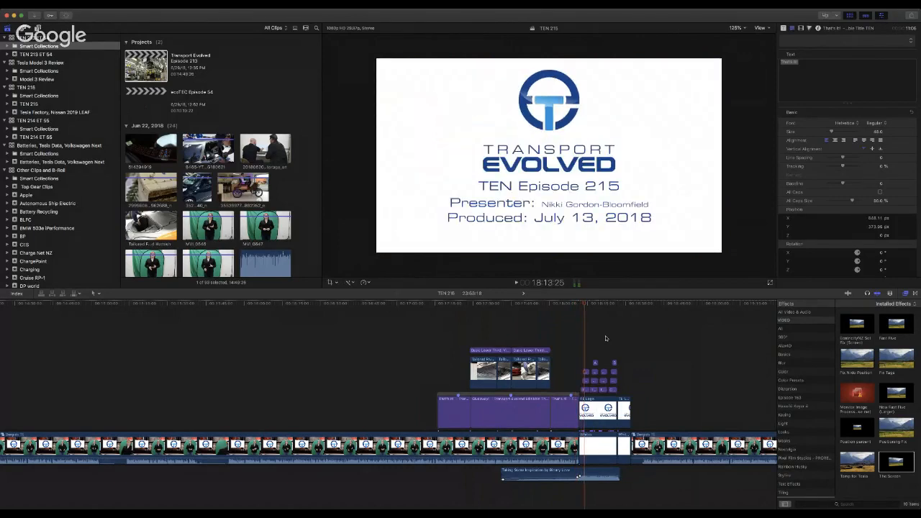
left_click(438, 308)
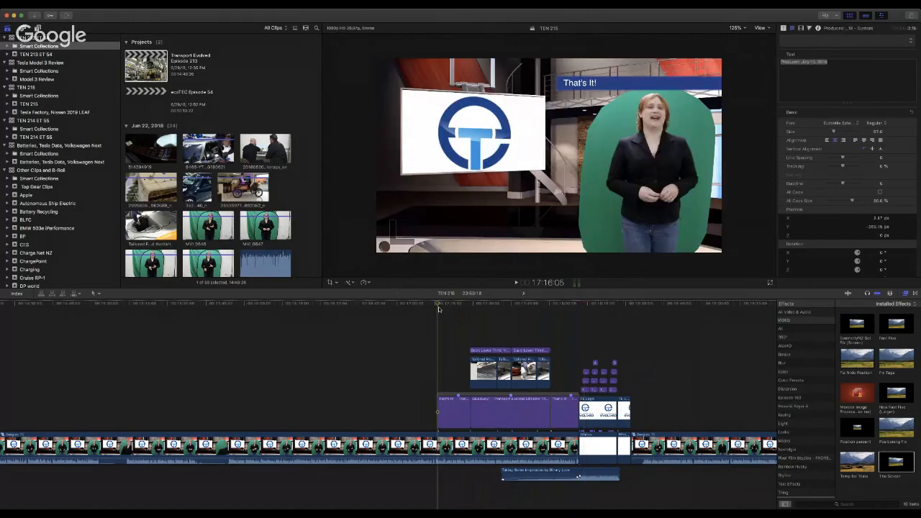
scroll(341, 317, "left", 15)
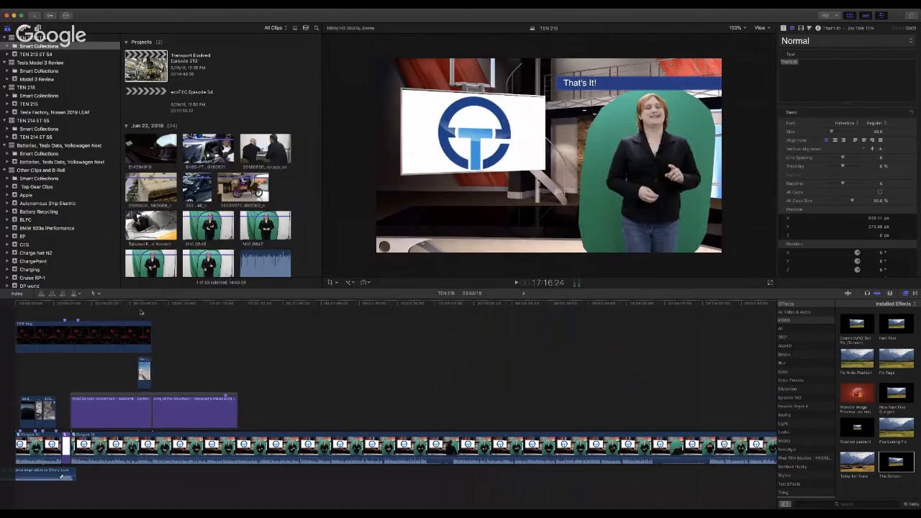
Step: Change the "King of the Mountain" title's text to "Turned On" and extend its end to about 1:35
left_click(141, 308)
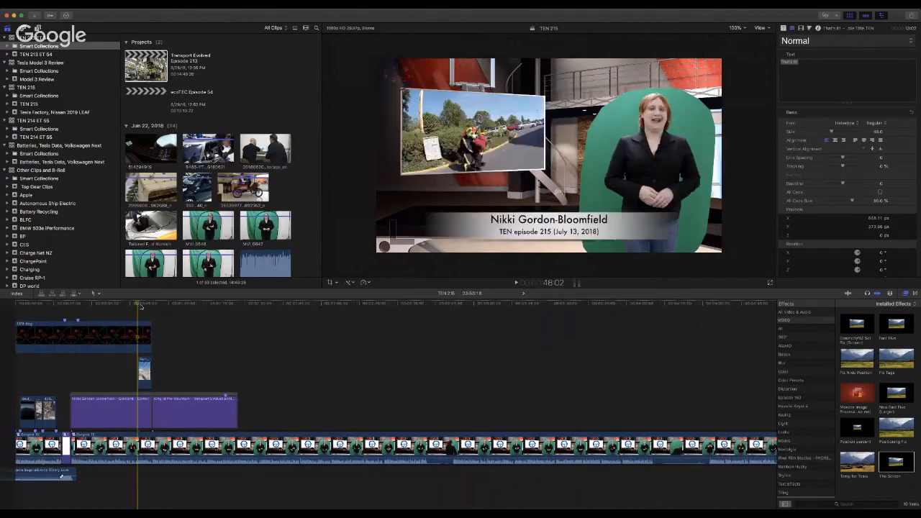
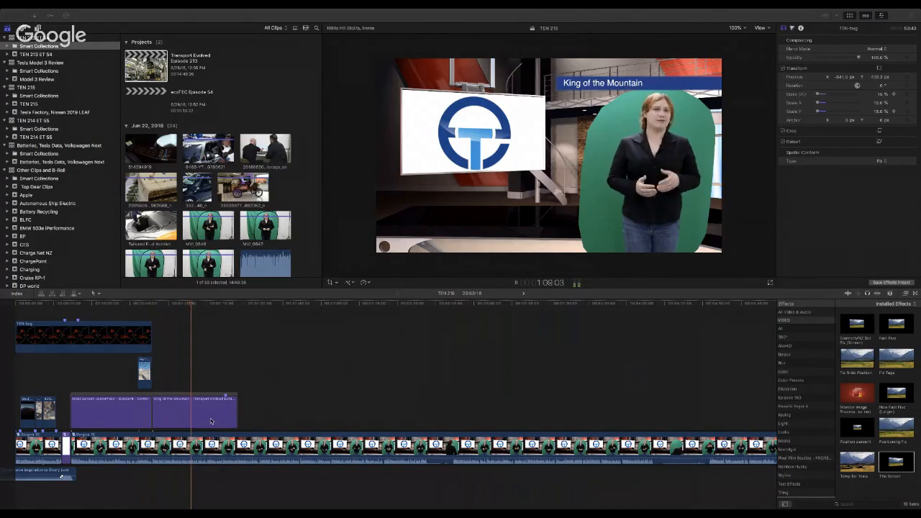
left_click(214, 419)
double_click(215, 418)
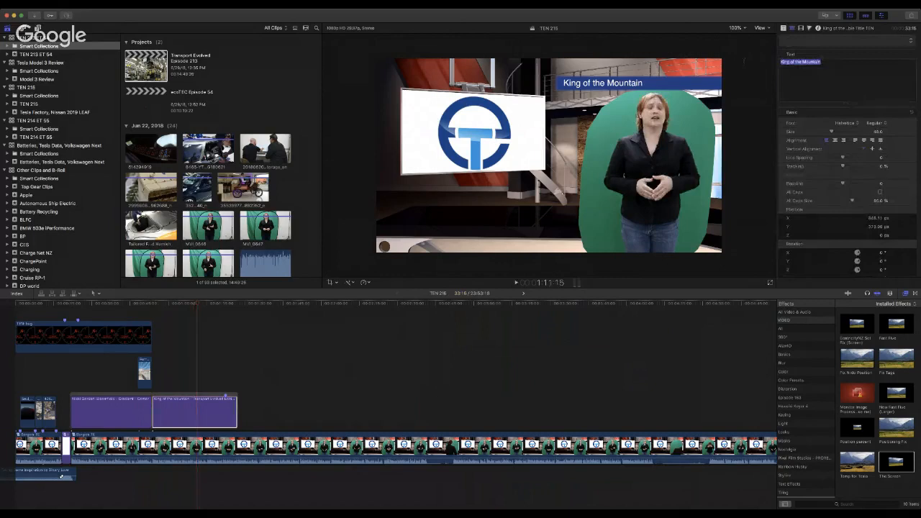
type("Turned On")
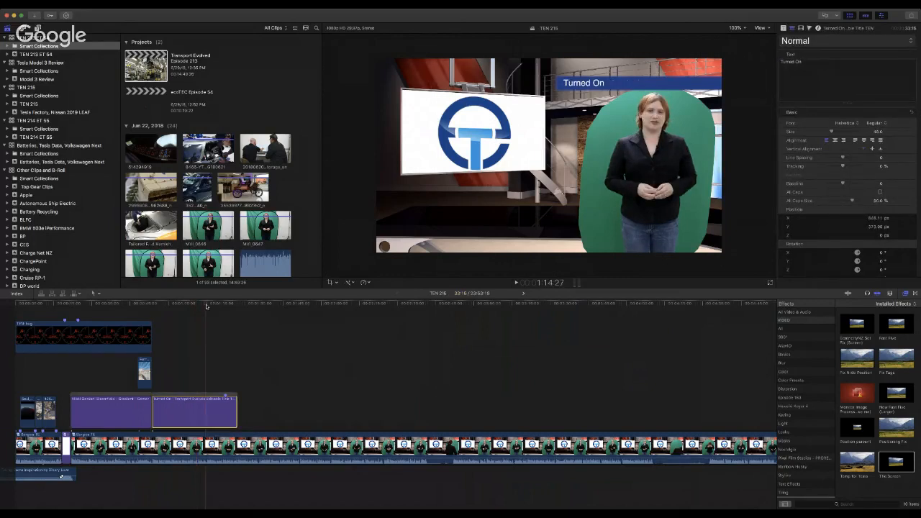
left_click_drag(236, 412, 257, 408)
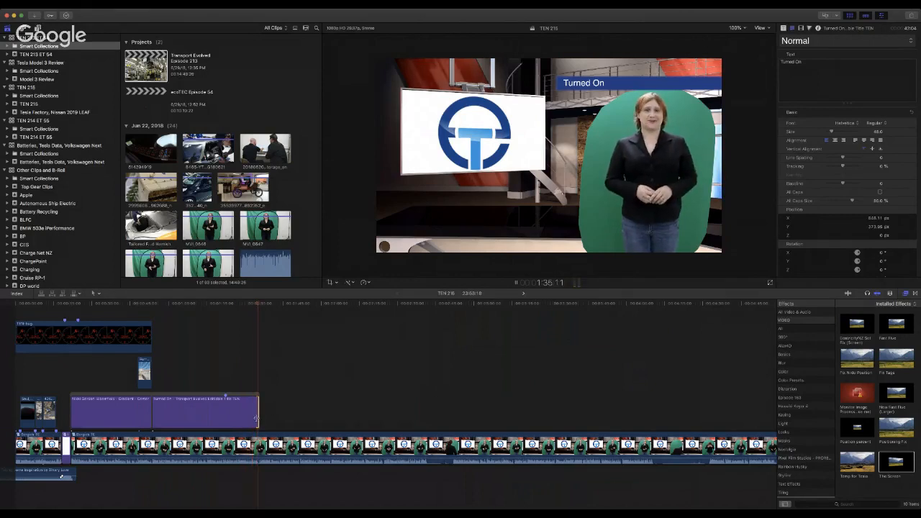
left_click_drag(257, 419, 255, 419)
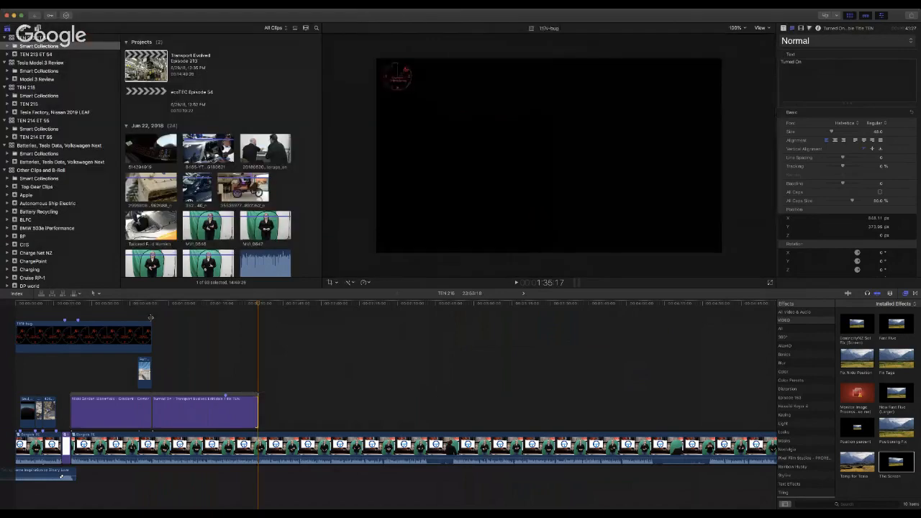
Step: Return the playhead to the start of the "Turned On" title and preview the Porsche Taycan EV clips in the library
left_click(156, 312)
left_click(153, 310)
scroll(69, 172, "down", 5)
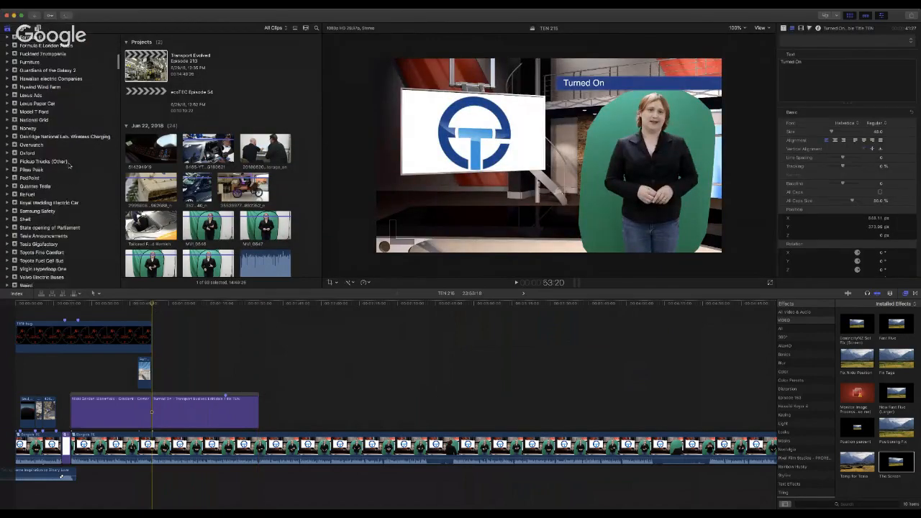
scroll(69, 173, "down", 15)
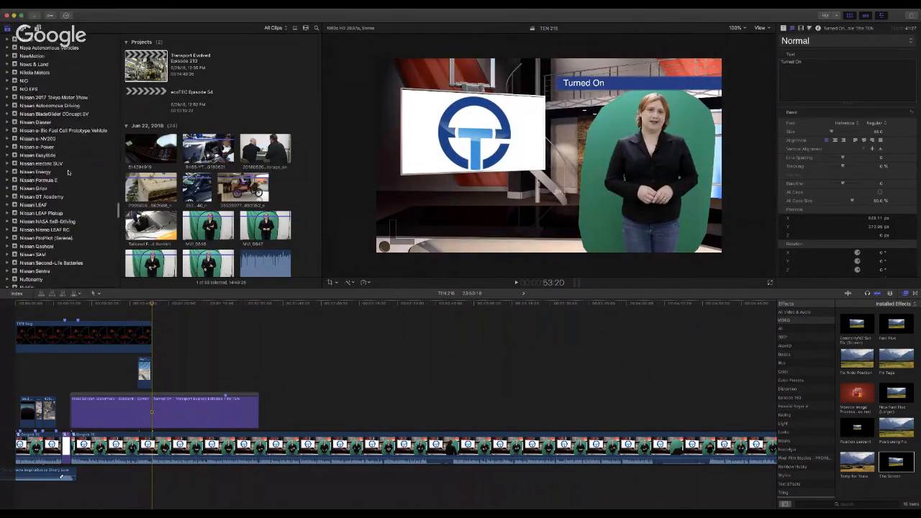
scroll(69, 171, "down", 10)
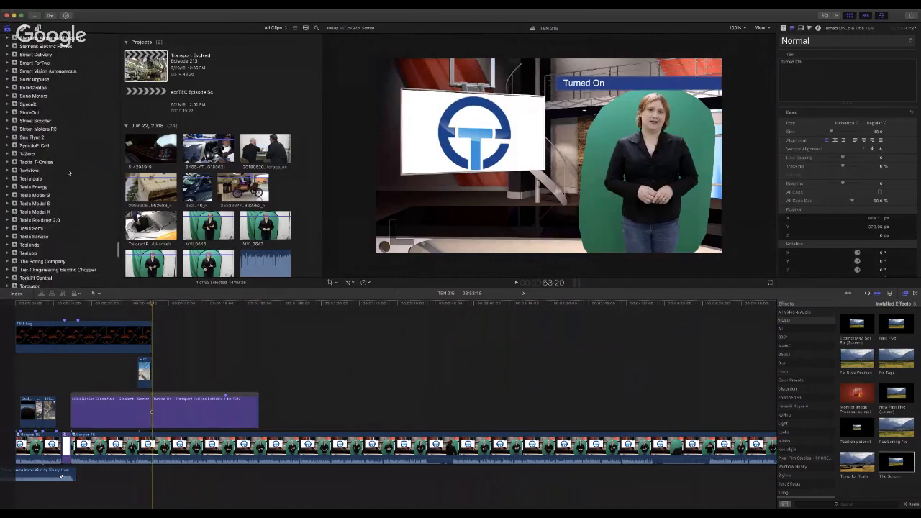
scroll(68, 161, "up", 10)
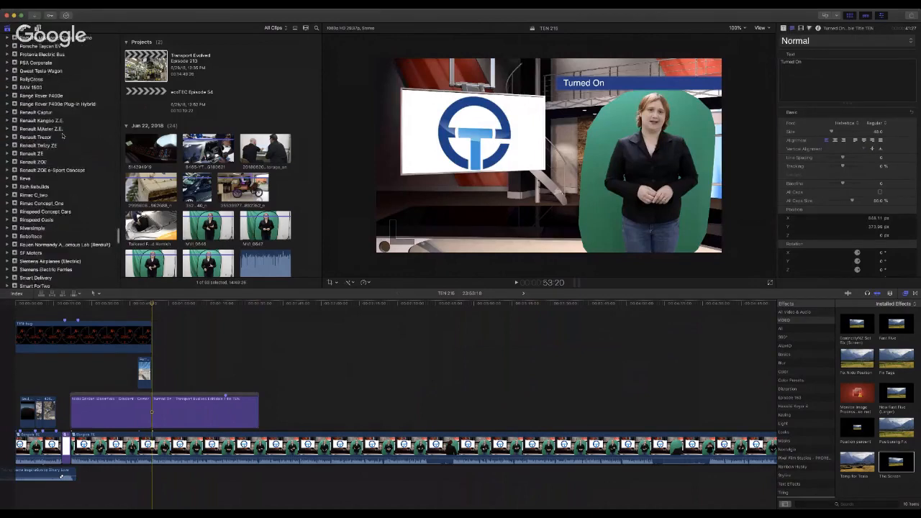
scroll(62, 135, "up", 4)
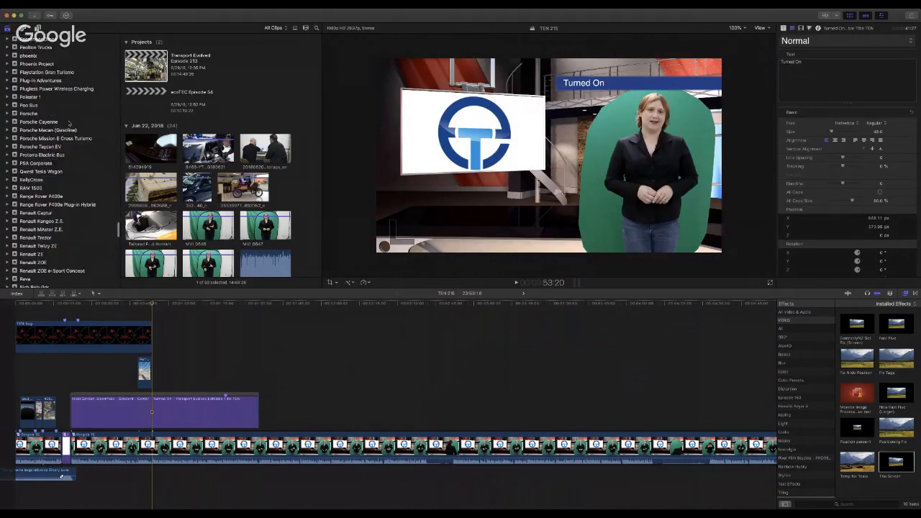
left_click(43, 147)
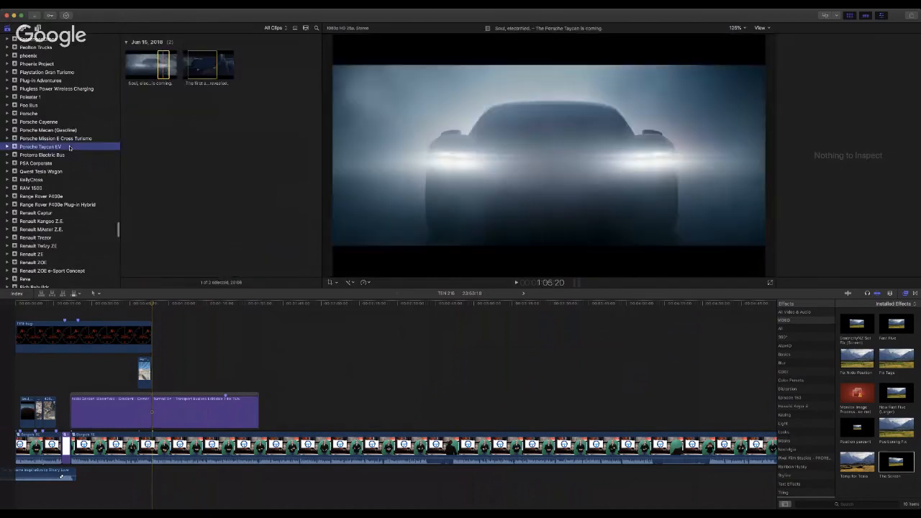
left_click(200, 65)
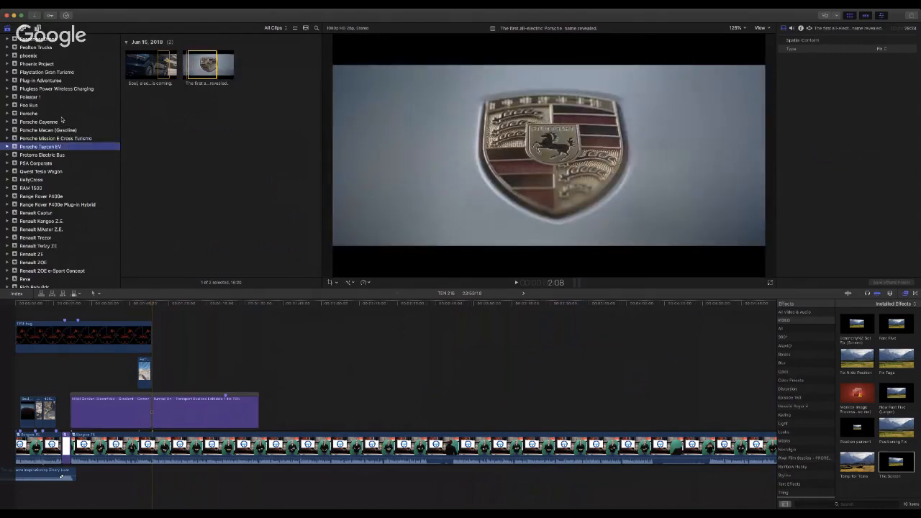
Step: Connect about 19 seconds of the Mission E test-track clip from the Porsche event above the start of the "Turned On" title
left_click(62, 113)
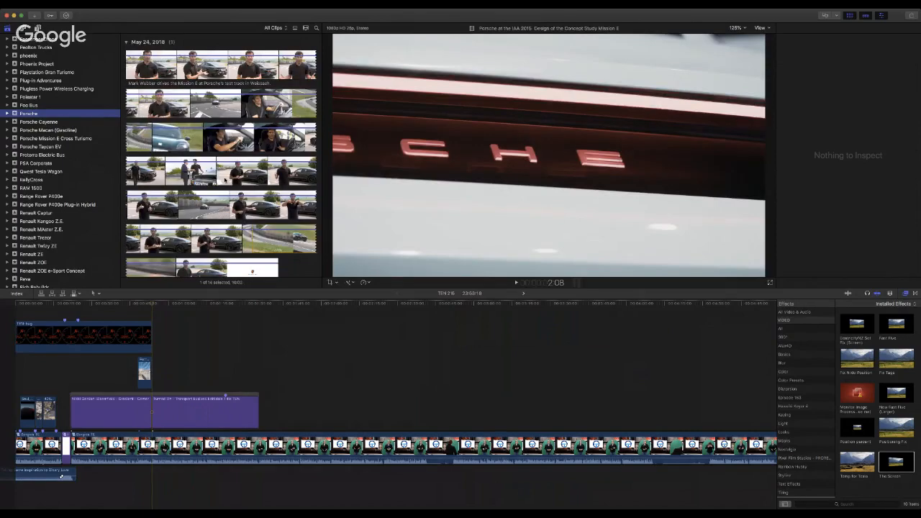
scroll(227, 183, "down", 5)
scroll(227, 183, "up", 5)
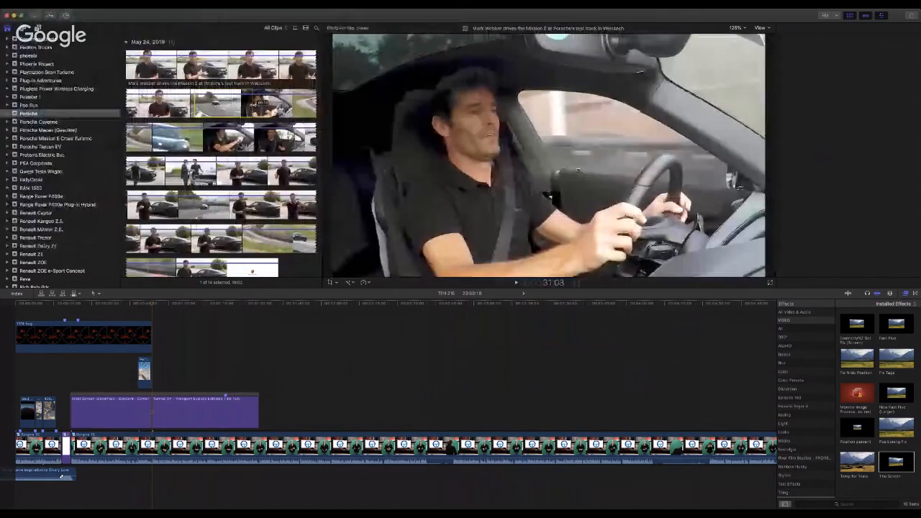
left_click_drag(253, 106, 204, 136)
scroll(232, 72, "down", 2)
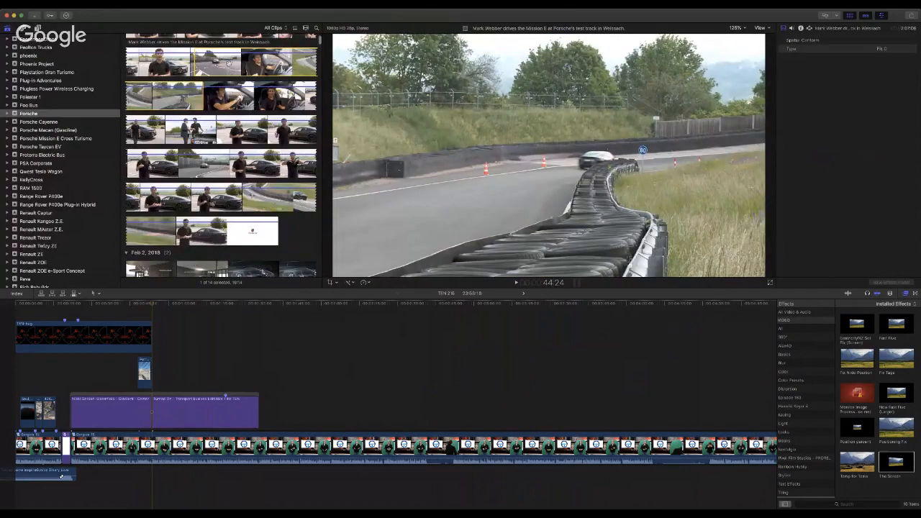
key("q")
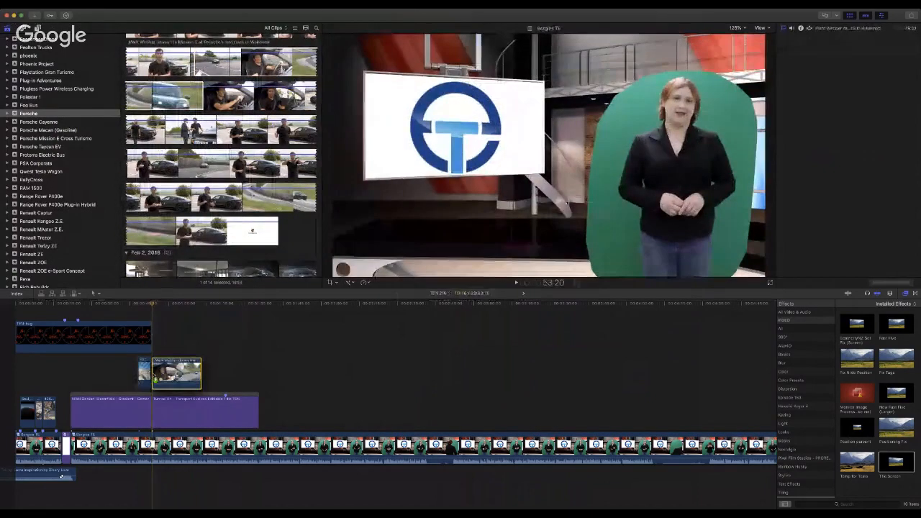
left_click_drag(152, 375, 179, 375)
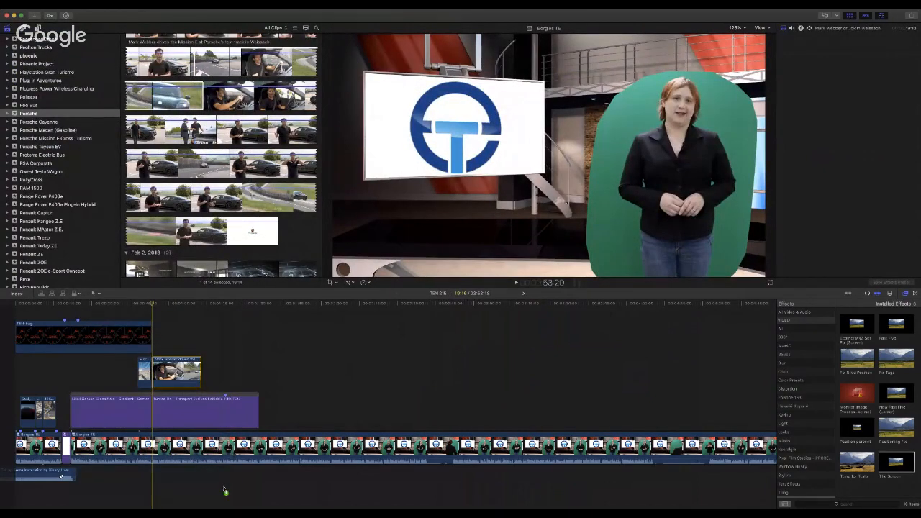
Step: Detach and delete the Mission E test-track clip's audio and fit its picture into the studio's virtual screen
key("ctrl+shift+s")
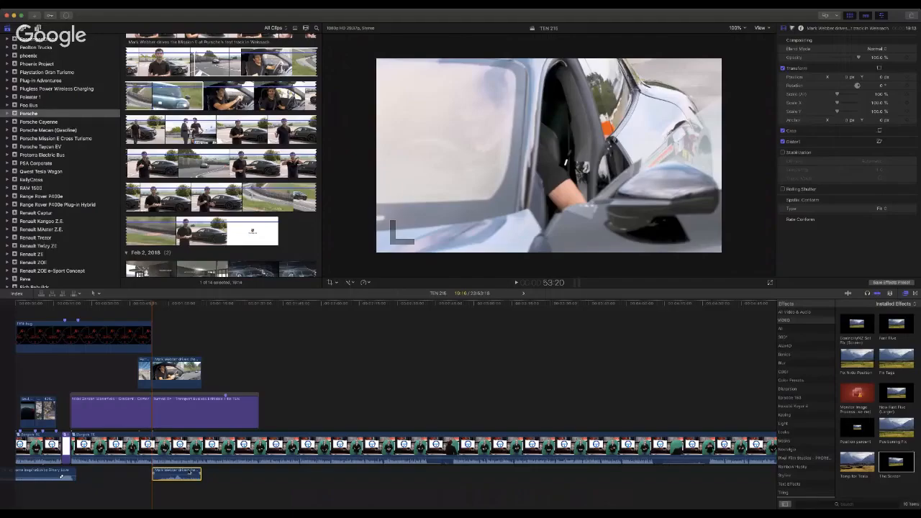
key("Delete")
key("super+equal")
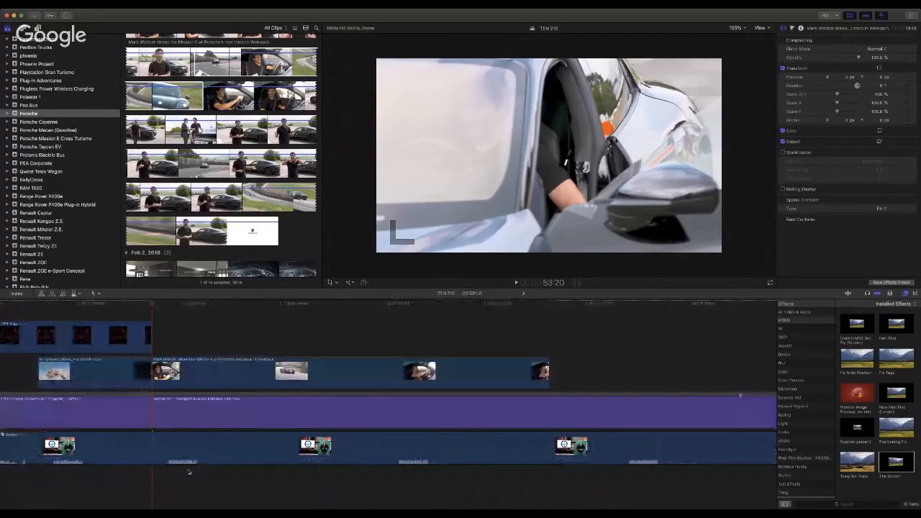
key("super+minus")
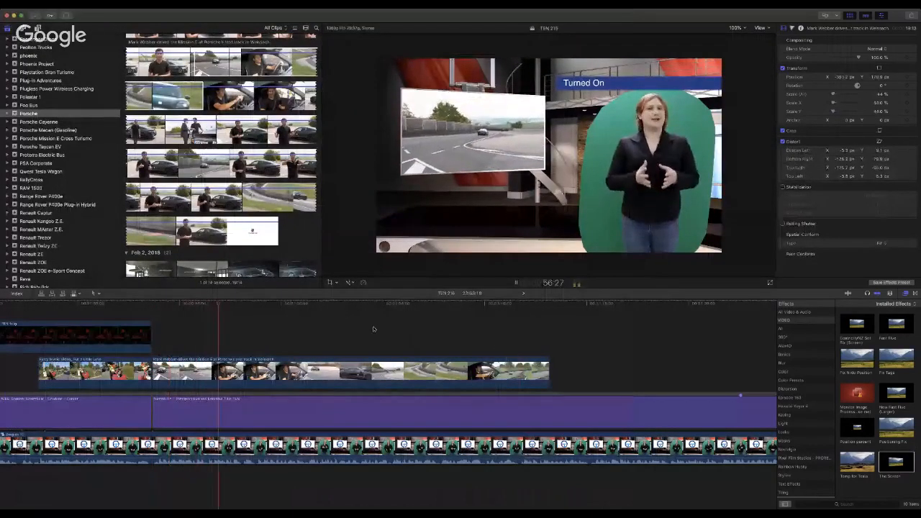
Step: Play the segment and adjust the end of the Mission E test-track clip to about 1:15
left_click(401, 308)
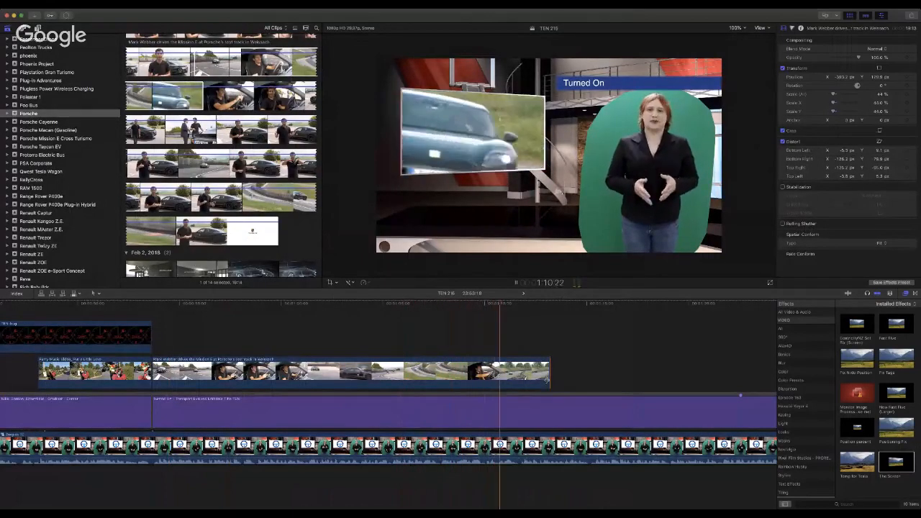
left_click_drag(547, 380, 517, 383)
key("space")
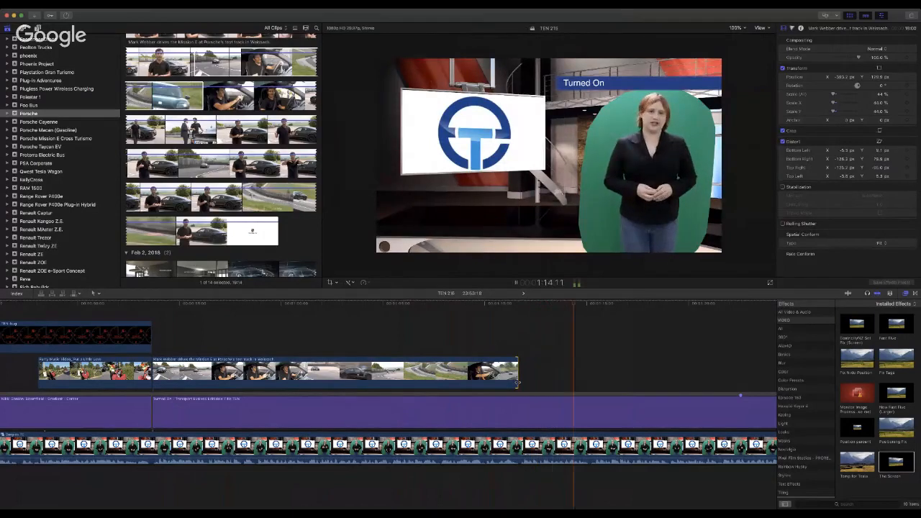
left_click_drag(517, 383, 588, 384)
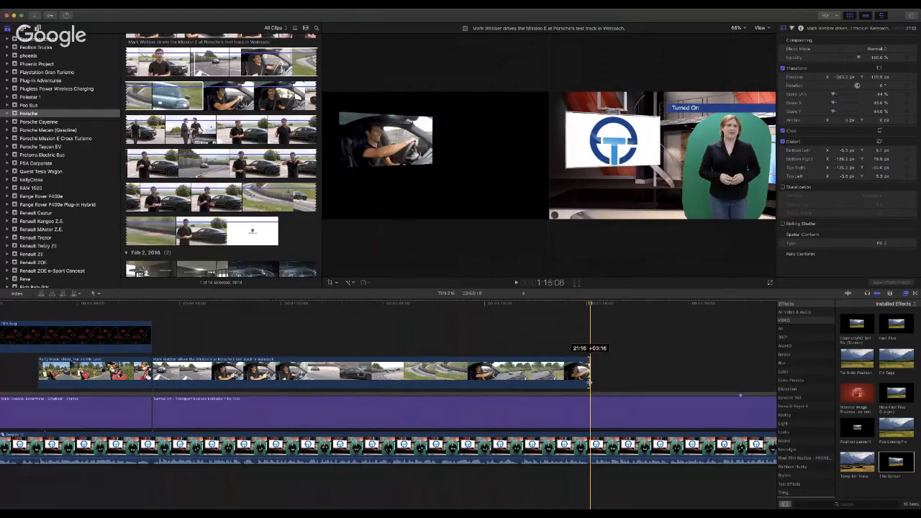
left_click(539, 304)
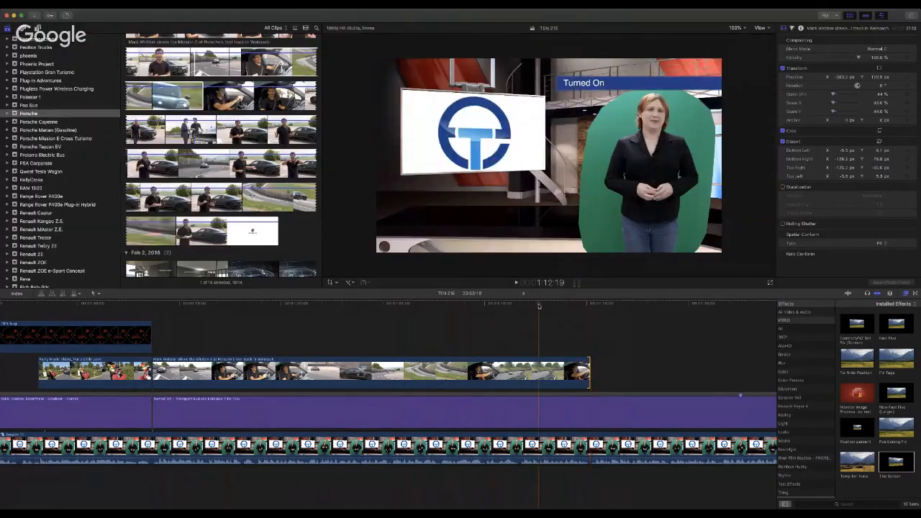
key("space")
Step: Connect about 20 seconds of white concept car footage from the GroupNight Newsroom clip after the test-track clip, and delete its detached audio
scroll(595, 355, "right", 4)
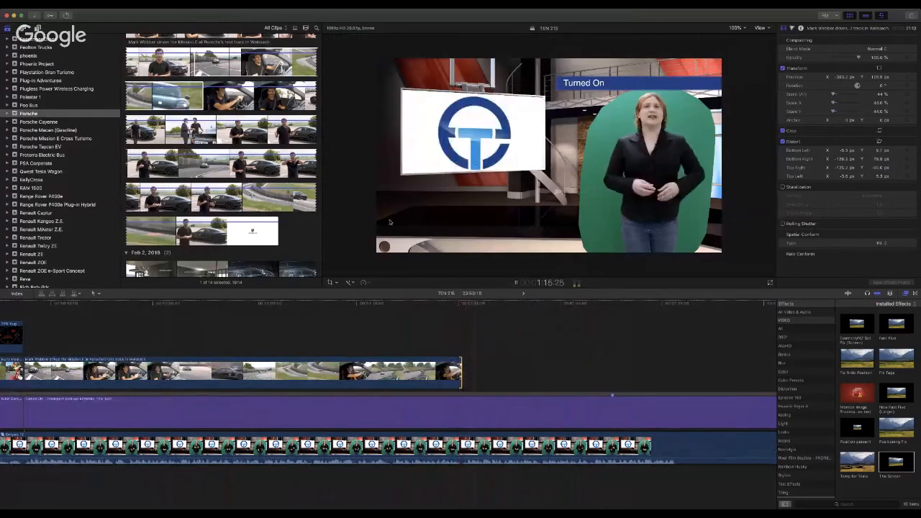
scroll(295, 234, "up", 2)
scroll(296, 232, "down", 15)
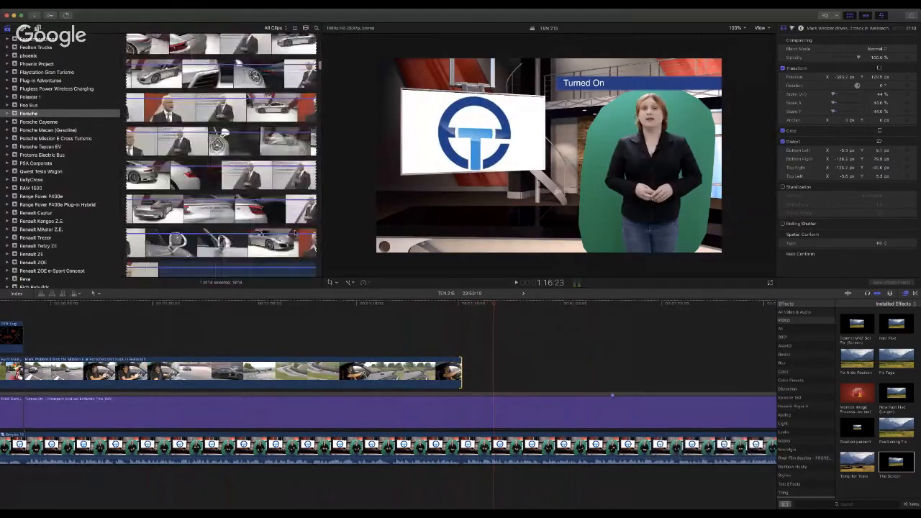
scroll(296, 233, "down", 15)
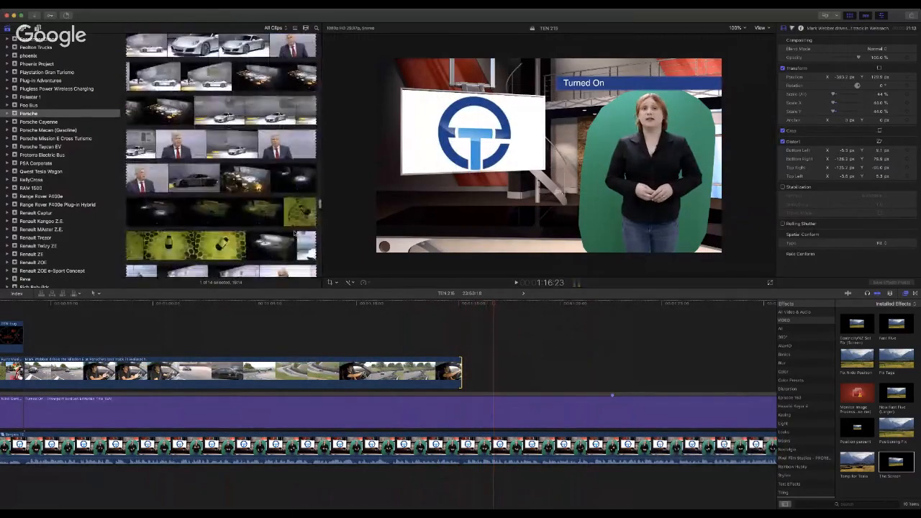
scroll(294, 228, "up", 3)
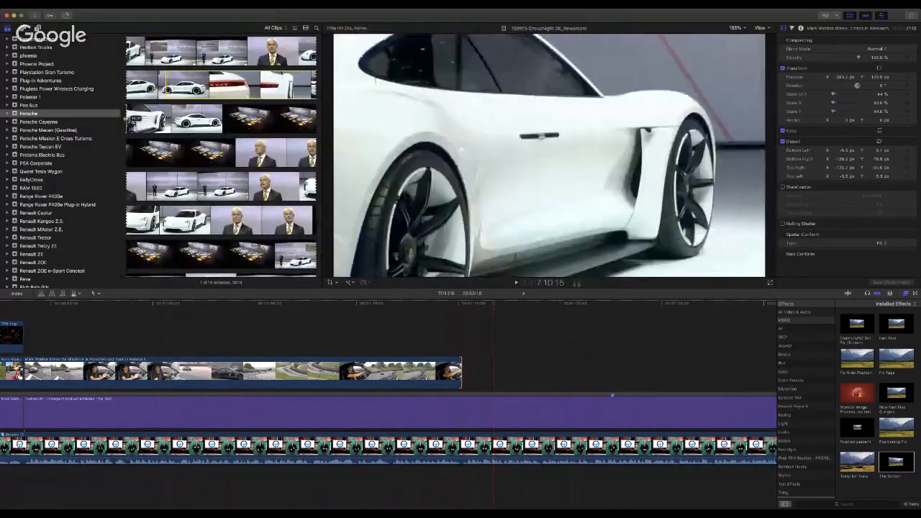
left_click_drag(126, 119, 182, 119)
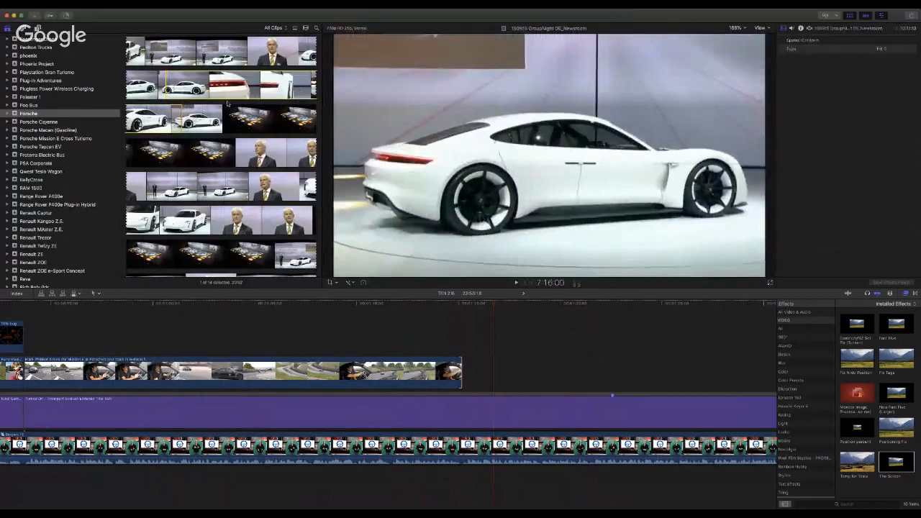
left_click_drag(225, 87, 466, 371)
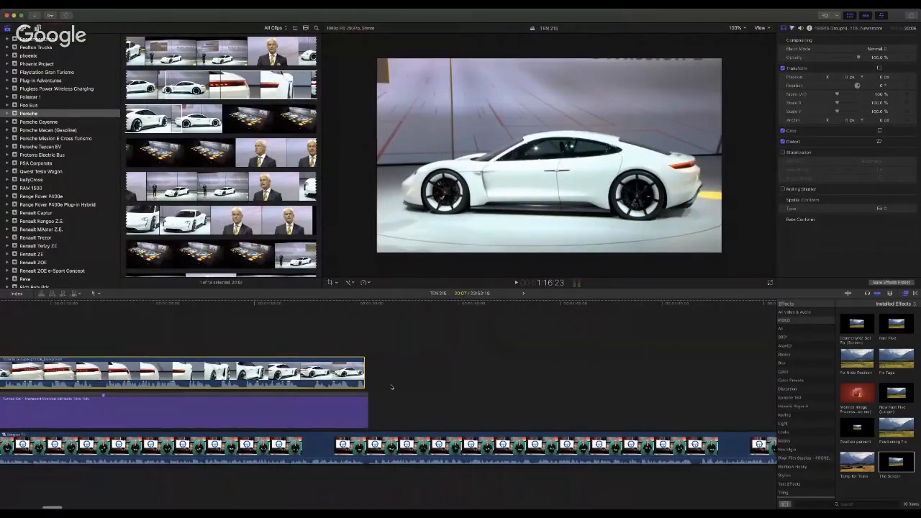
key("ctrl+shift+s")
key("Delete")
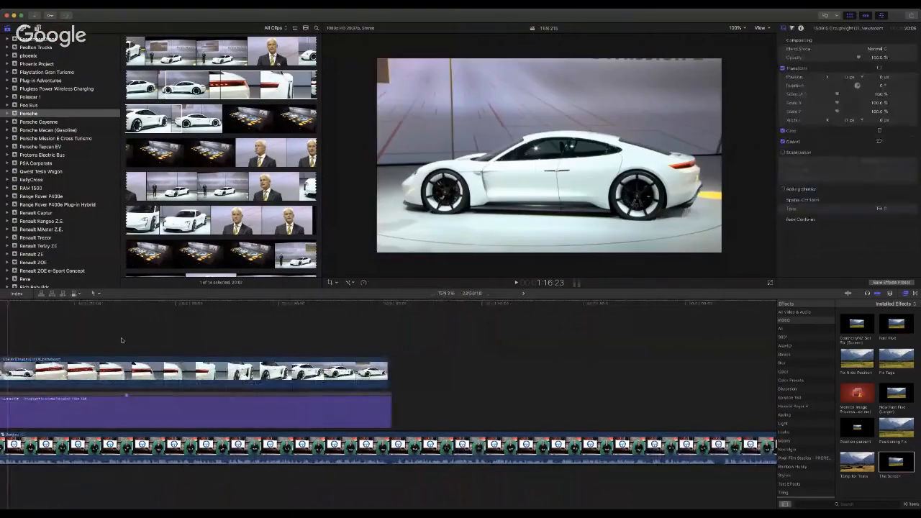
Step: Play the white concept car clip in the timeline and trim its end to about 1:21:19
scroll(215, 331, "left", 5)
left_click(302, 309)
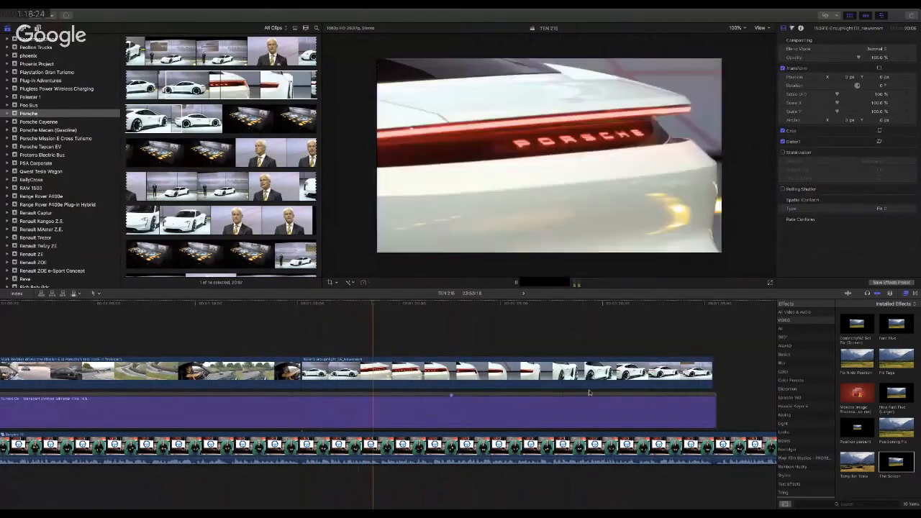
scroll(624, 391, "right", 5)
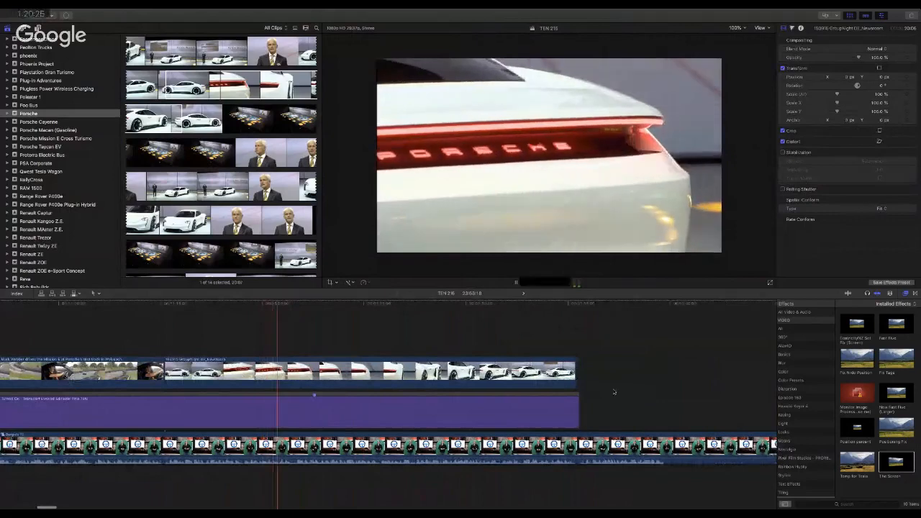
left_click_drag(576, 380, 295, 374)
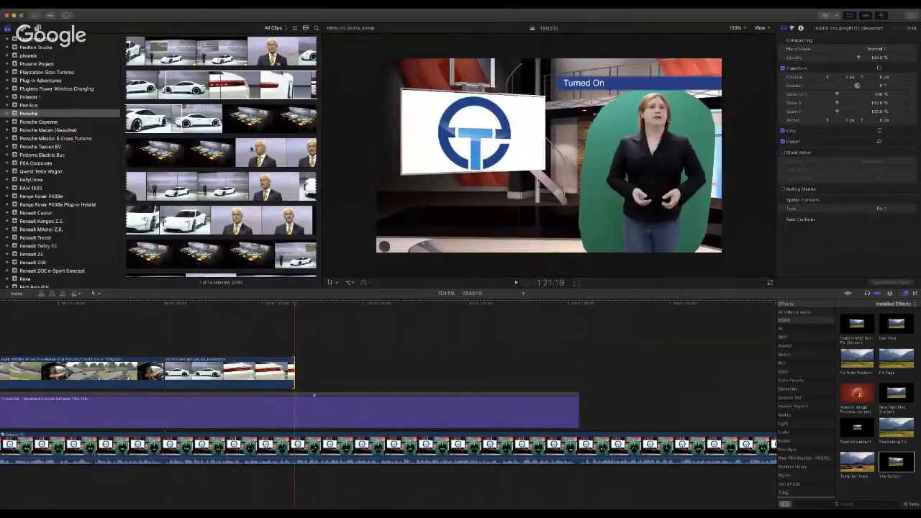
Step: Connect about 10 seconds of trackside driving footage from the end of the Mission E test-track clip directly after the white concept car clip
scroll(251, 149, "down", 10)
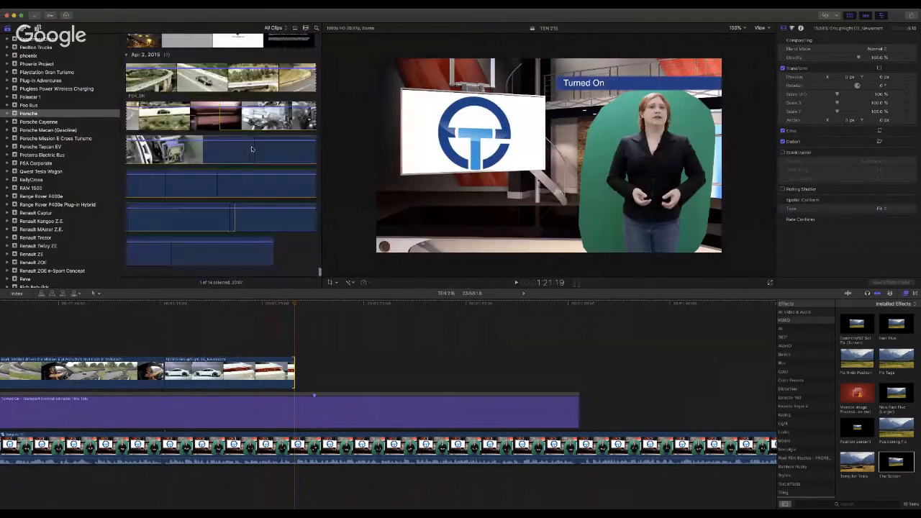
scroll(251, 149, "up", 15)
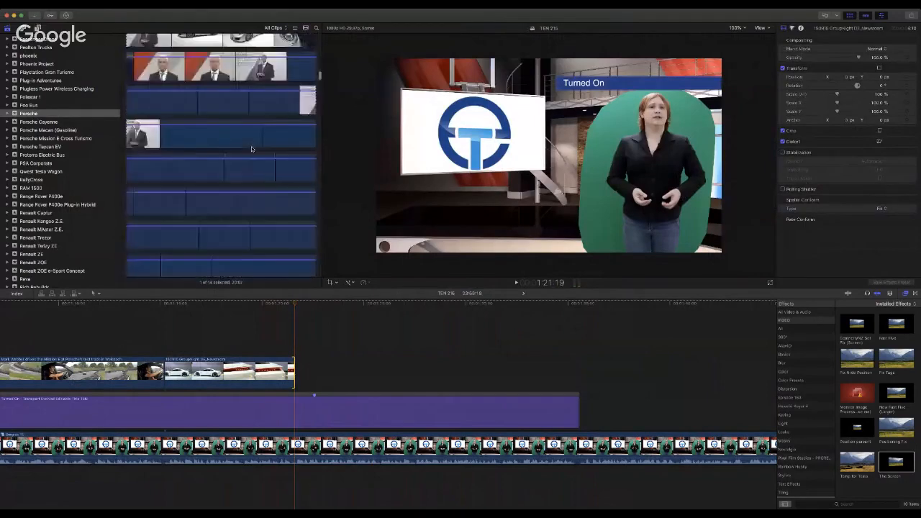
scroll(251, 149, "up", 10)
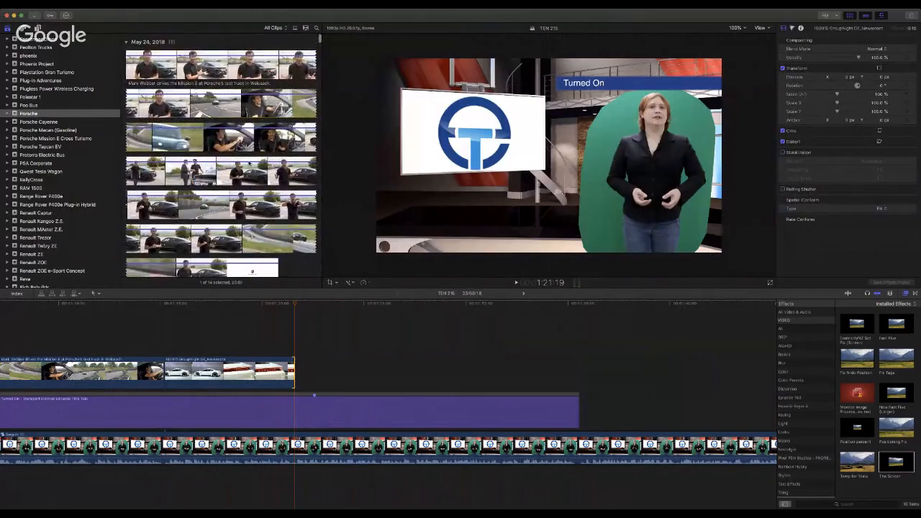
scroll(249, 164, "down", 3)
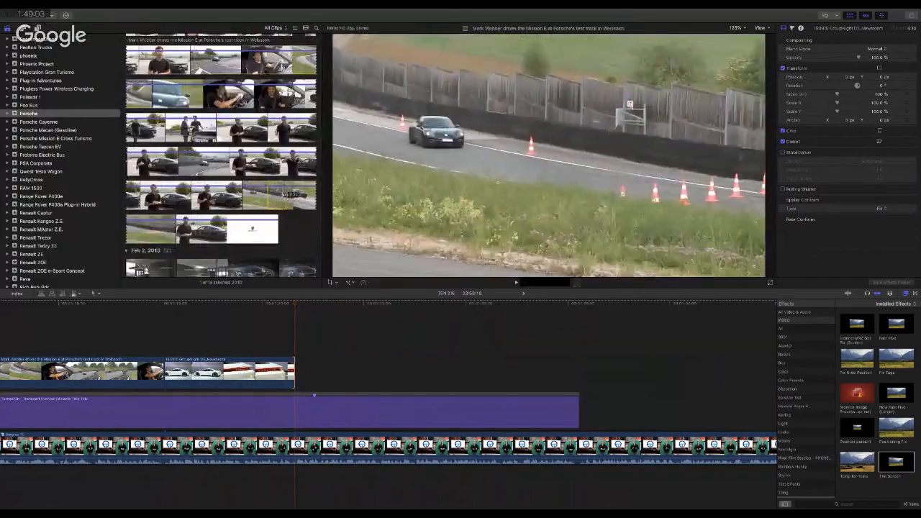
left_click_drag(283, 195, 153, 227)
left_click_drag(359, 310, 369, 341)
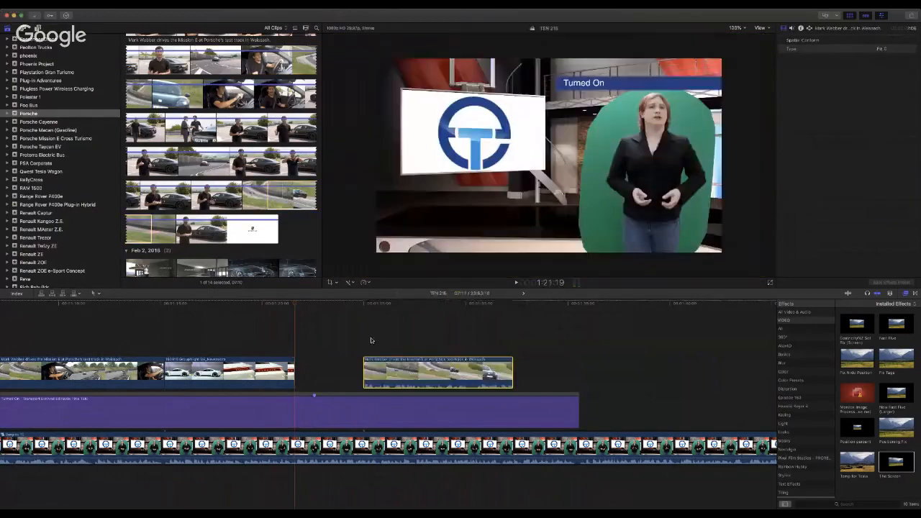
left_click_drag(363, 374, 354, 375)
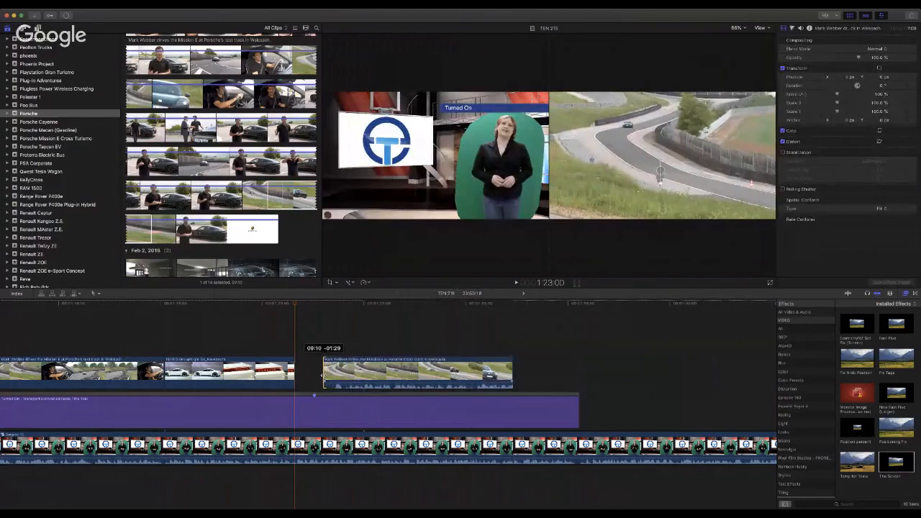
left_click_drag(323, 375, 347, 376)
Step: Detach and delete the audio of the newly added trackside driving clip
key("ctrl+shift+s")
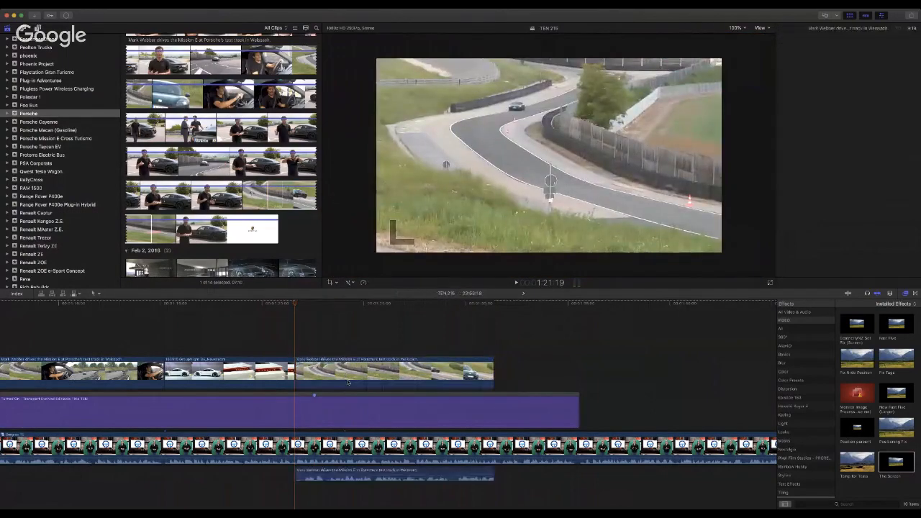
left_click(334, 472)
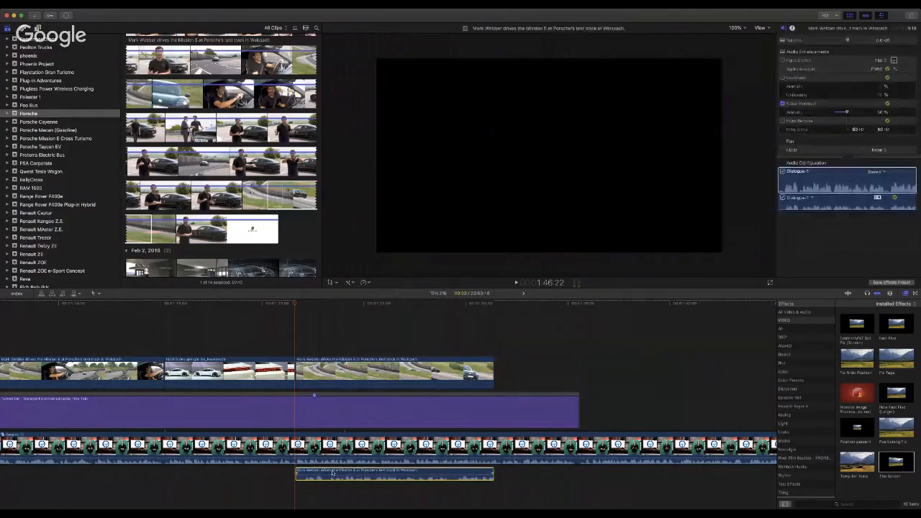
key("Delete")
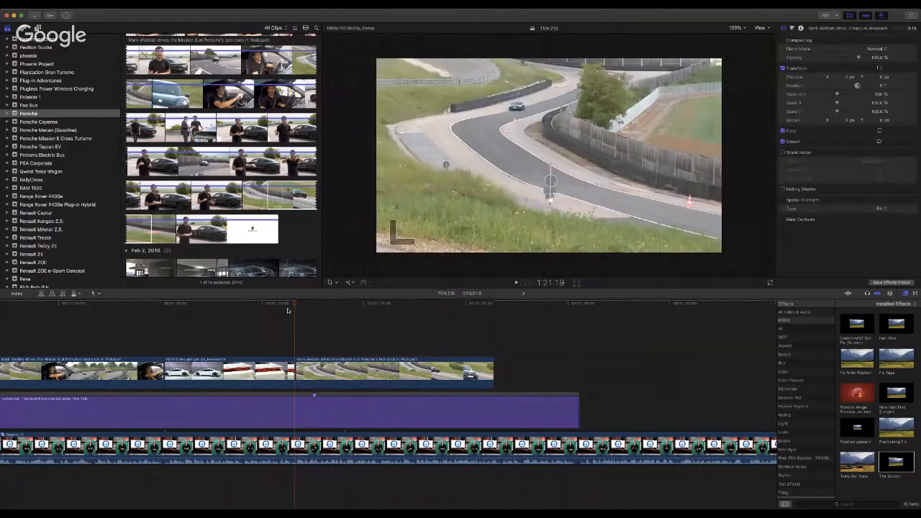
Step: Play the trackside driving clip and trim its end so that it runs about 6 seconds
left_click(284, 310)
key("space")
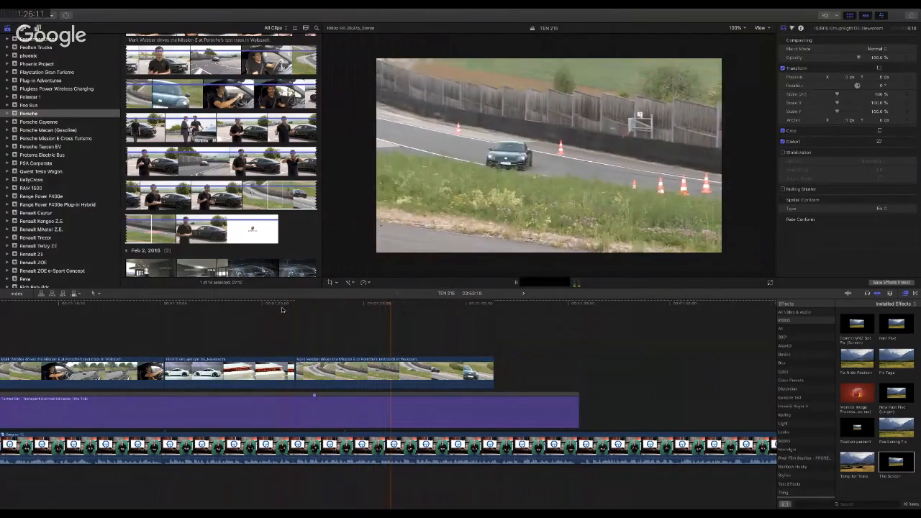
key("space")
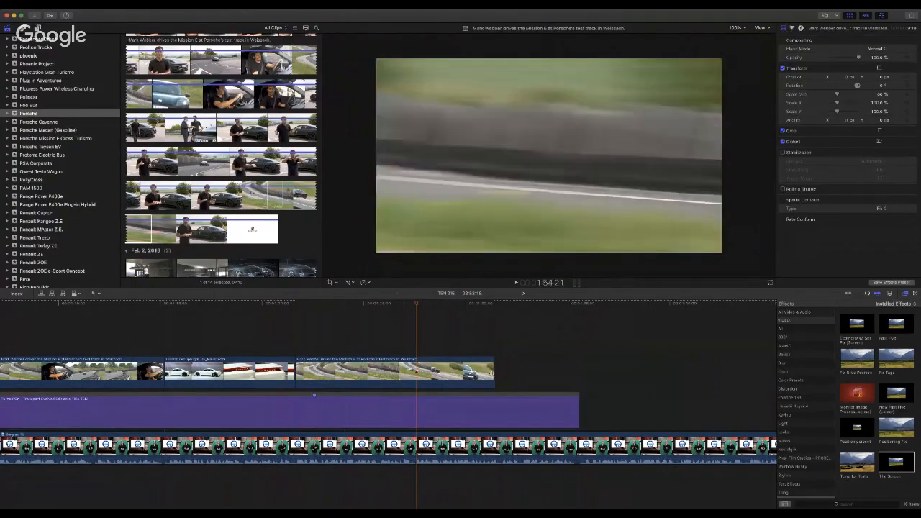
left_click_drag(493, 371, 416, 370)
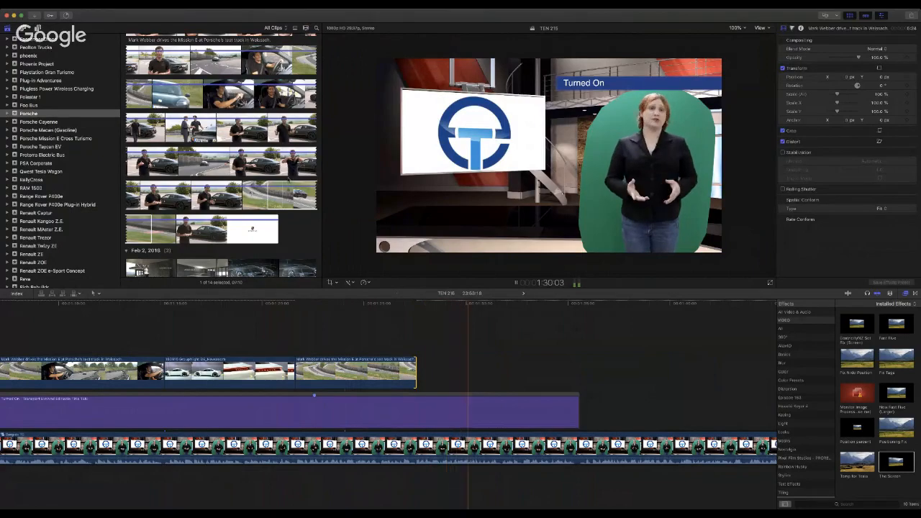
Step: Connect interior footage from the Porsche IAA 2015 Concept Study Mission E design clip after the trackside clip, trimmed to the "Turned On" title's end
scroll(257, 199, "down", 5)
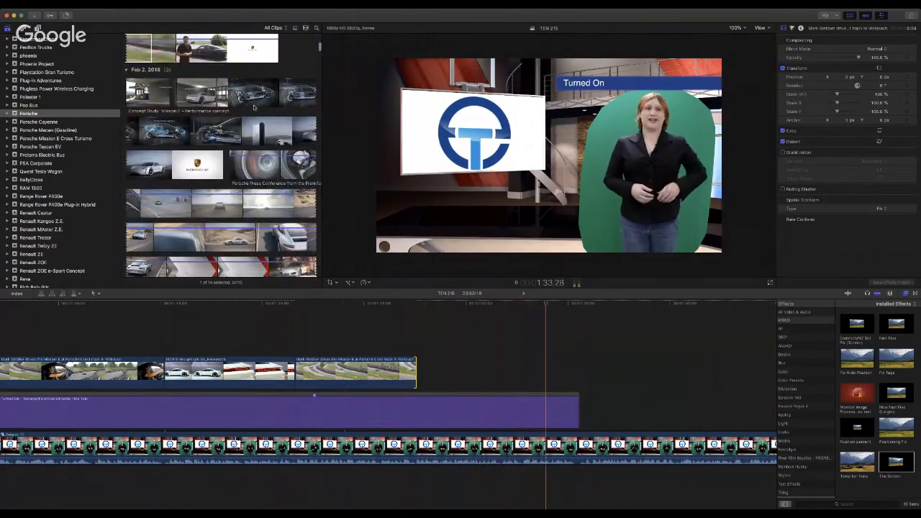
scroll(254, 107, "down", 1)
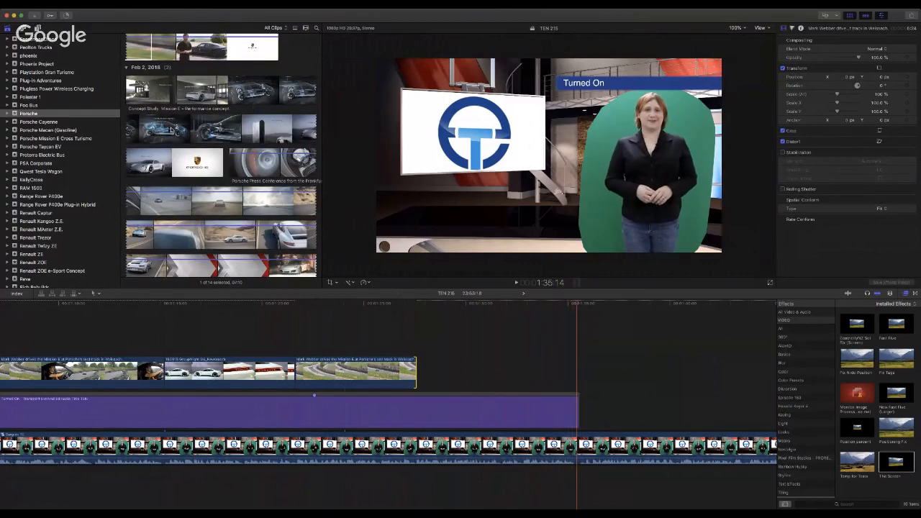
left_click_drag(256, 91, 172, 131)
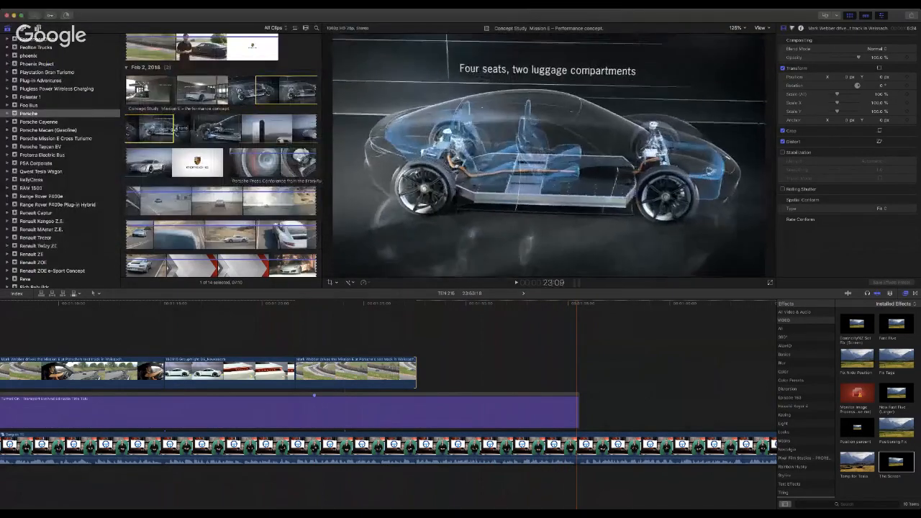
left_click(213, 211)
scroll(208, 206, "down", 5)
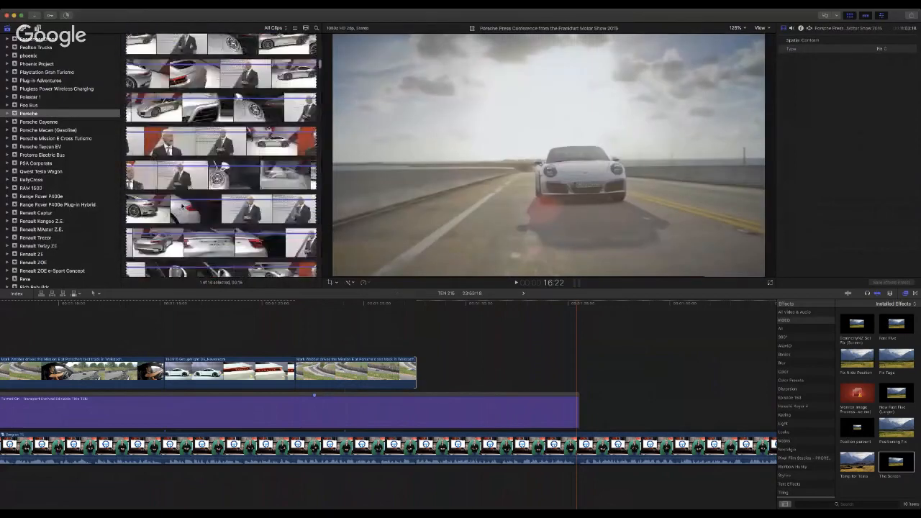
scroll(183, 207, "down", 10)
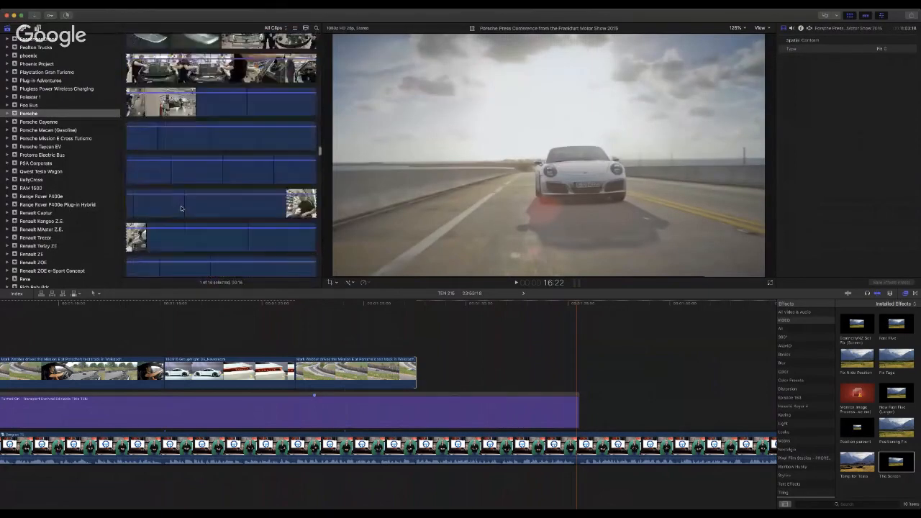
scroll(181, 208, "up", 6)
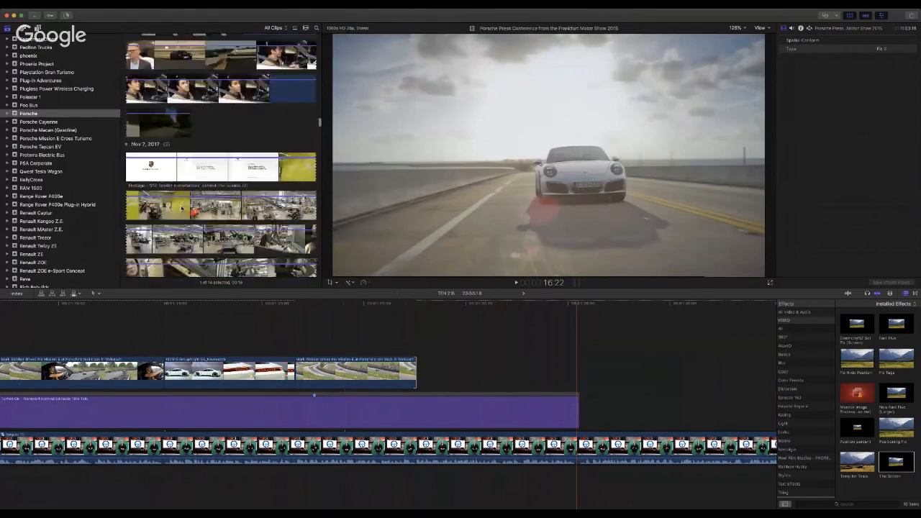
scroll(182, 208, "up", 10)
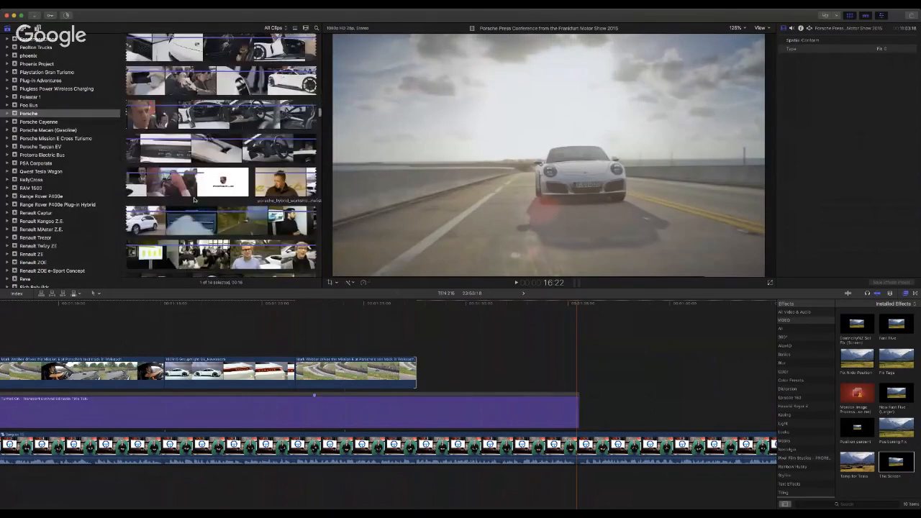
left_click_drag(149, 155, 289, 156)
left_click_drag(232, 152, 417, 370)
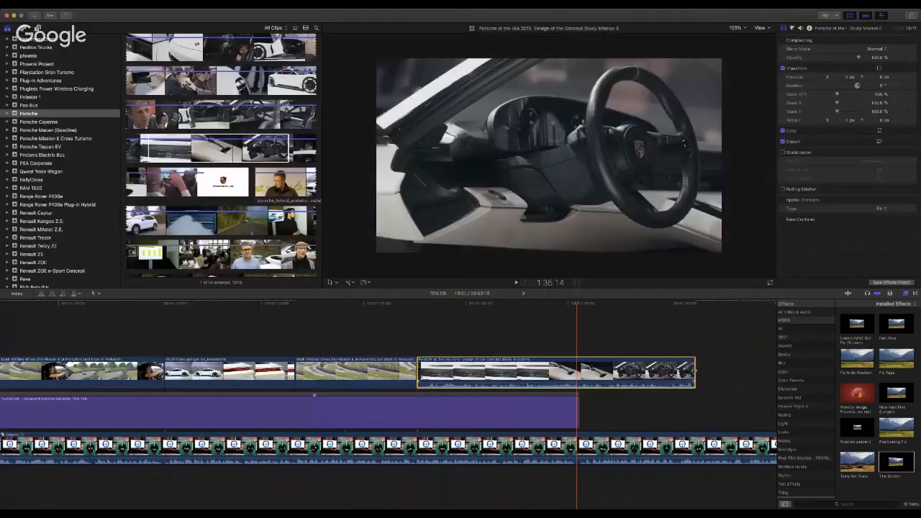
left_click_drag(695, 381, 579, 385)
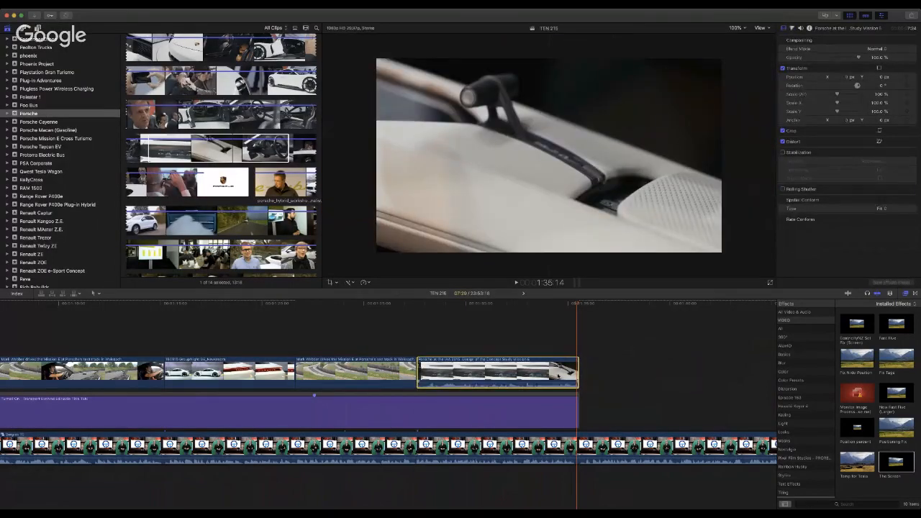
Step: Detach and delete the interior clip's audio and apply The Screen effect to fit its picture into the studio's virtual screen
key("ctrl+shift+s")
left_click(509, 476)
key("Delete")
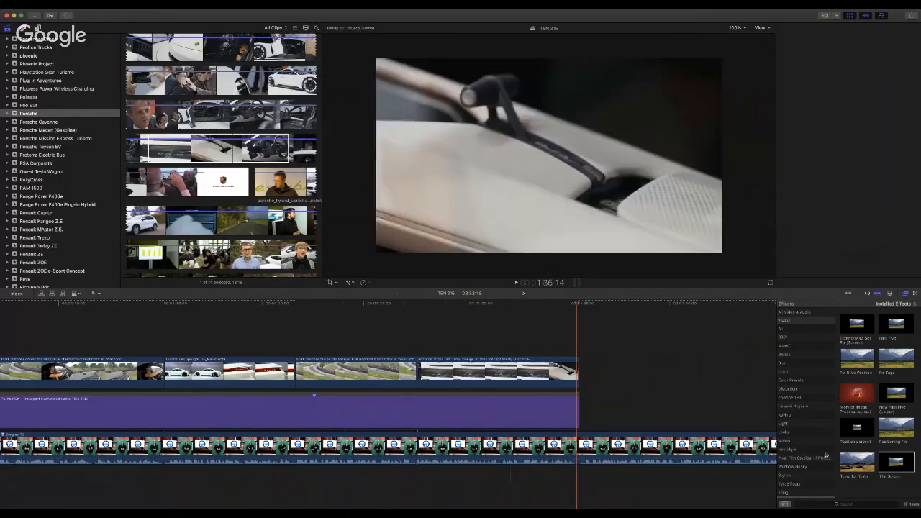
left_click_drag(901, 466, 511, 366)
left_click(432, 306)
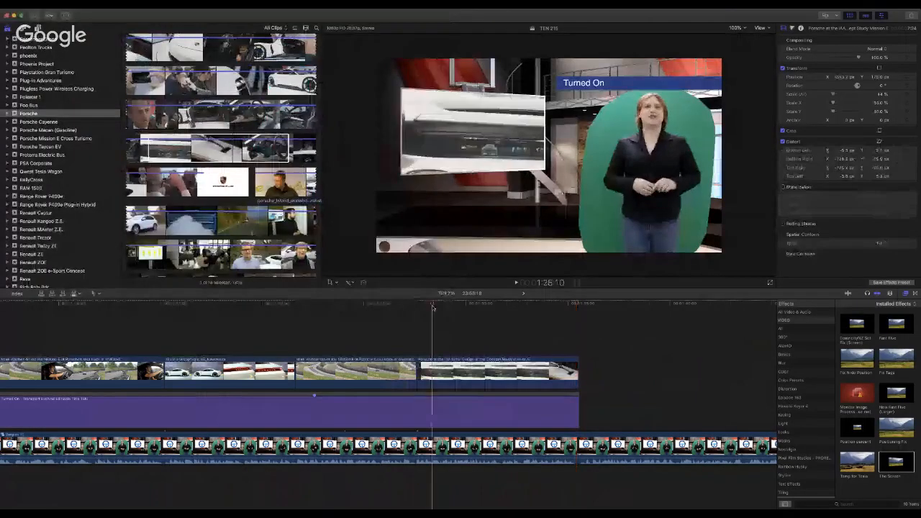
Step: Play the segment's end and extend the "Turned On" title and the interior clip to about 1:35:26
left_click(537, 306)
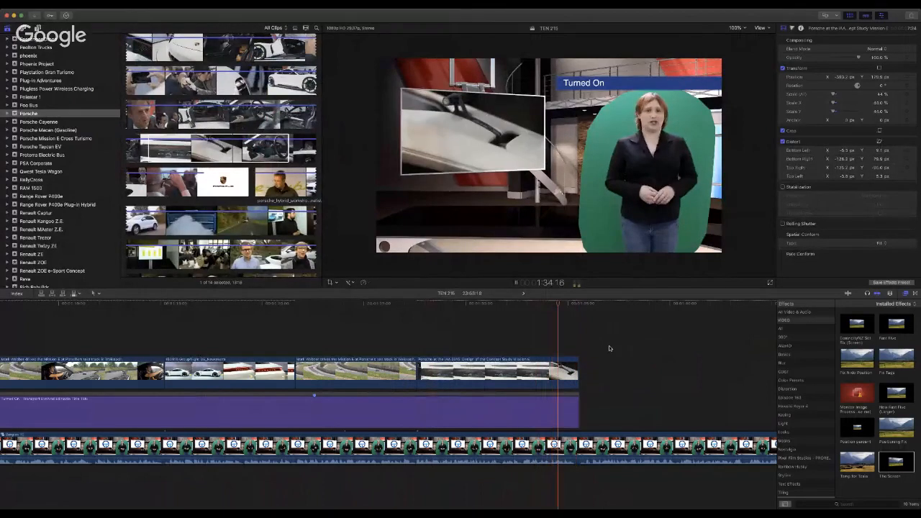
key("space")
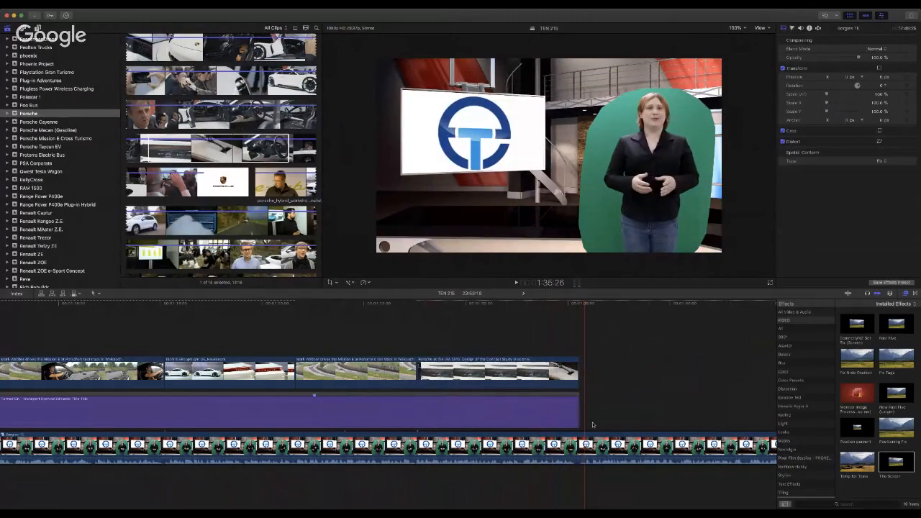
left_click_drag(577, 421, 583, 421)
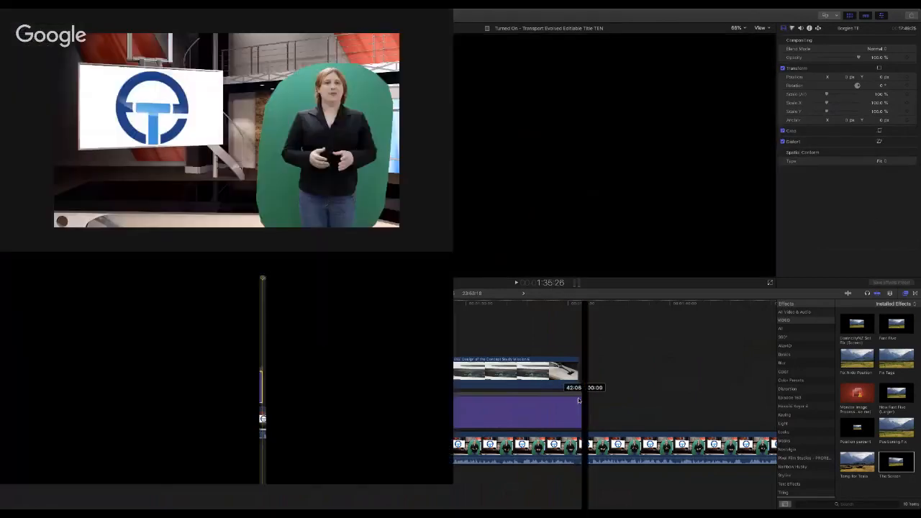
left_click_drag(578, 374, 584, 374)
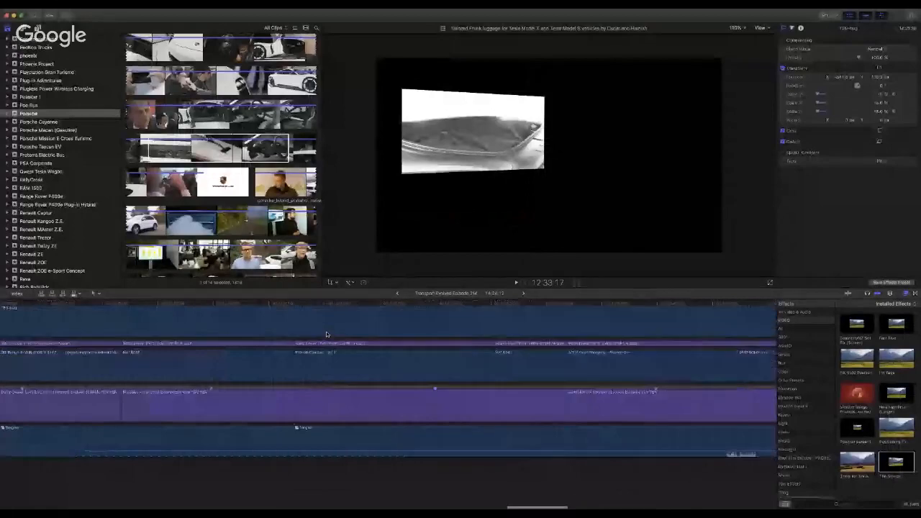
Step: Place a lower-third credit from the earlier episode across the whole "Turned On" title and set its text to "Video Credit: Porsche"
scroll(327, 334, "left", 20)
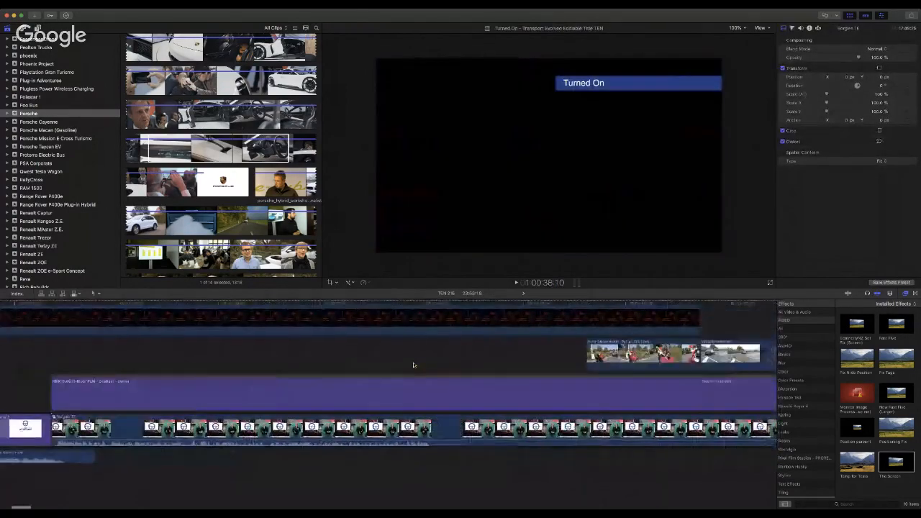
scroll(414, 365, "right", 5)
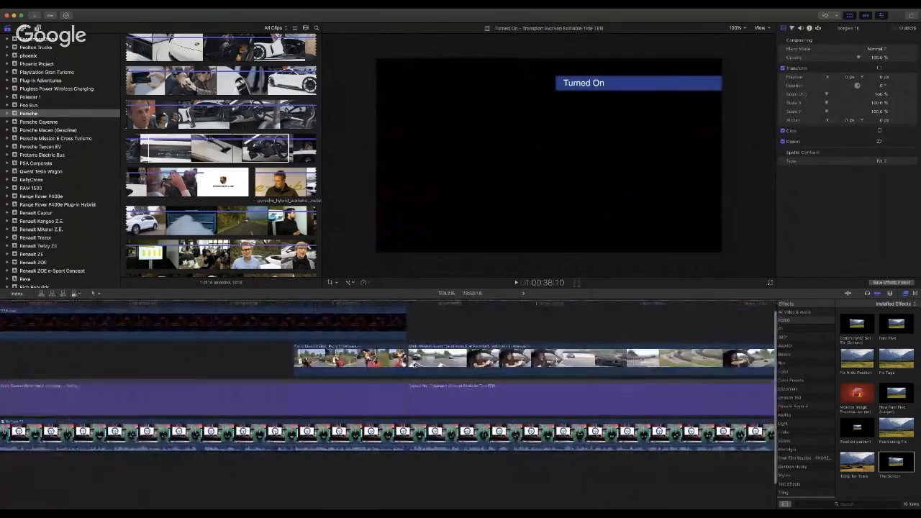
left_click(408, 307)
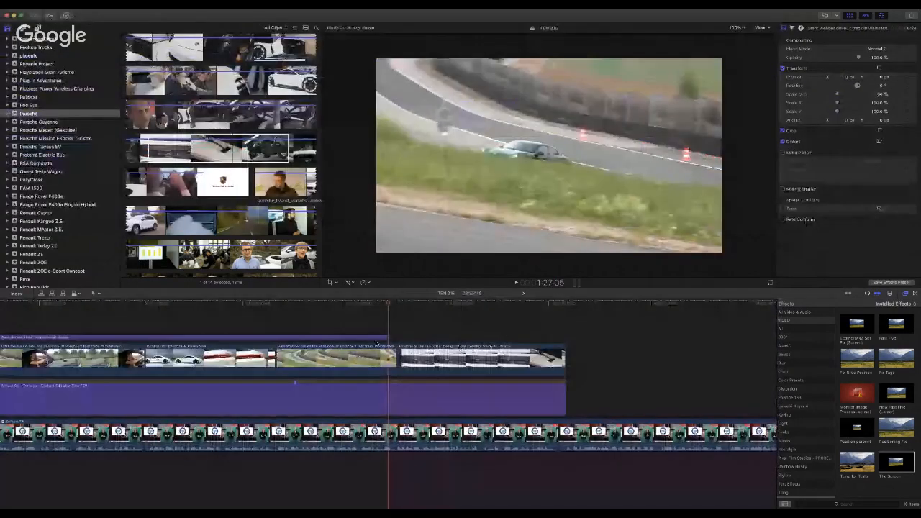
left_click_drag(387, 336, 565, 336)
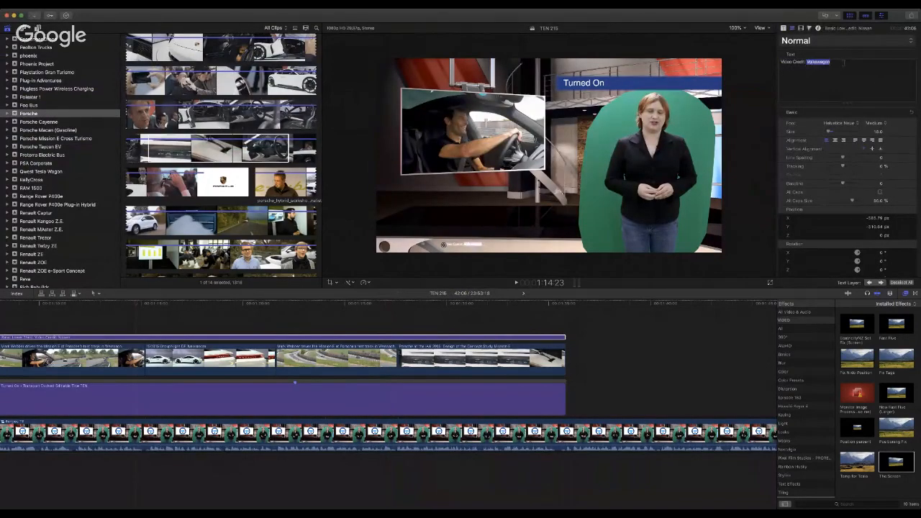
type("Porsch")
scroll(285, 373, "left", 10)
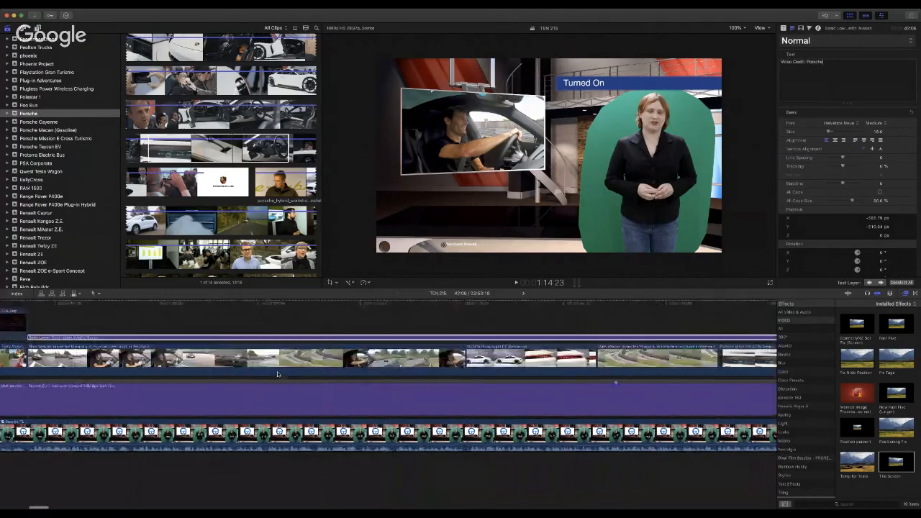
Step: Extend the TEN-bug overlay clip so it ends together with the "Turned On" title and the Porsche footage
left_click_drag(233, 326, 611, 326)
scroll(162, 369, "right", 1)
mouse_move(162, 376)
left_mouse_down()
mouse_move(163, 337)
mouse_move(164, 369)
left_mouse_up()
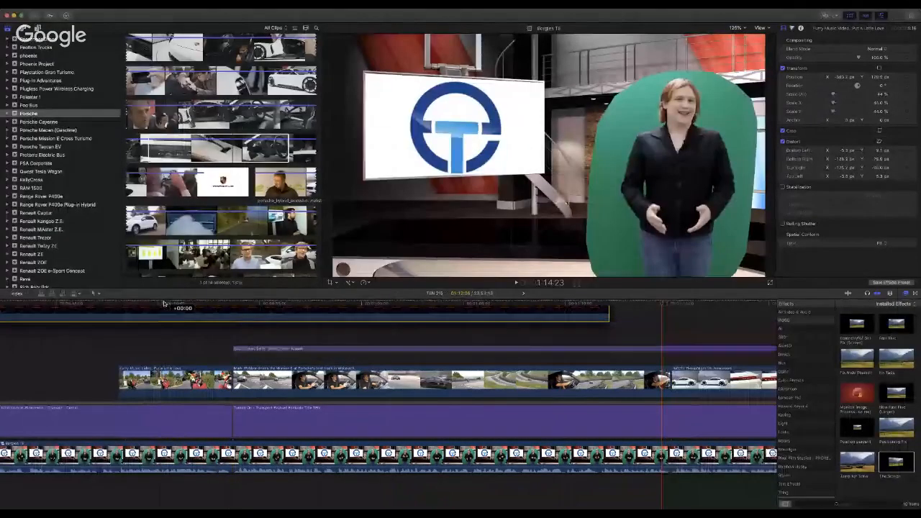
left_click(257, 333)
scroll(462, 353, "right", 3)
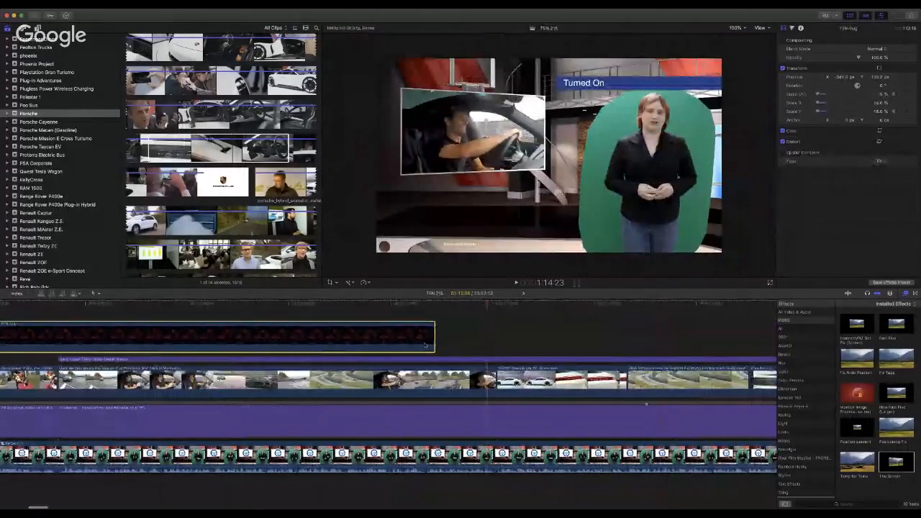
left_click_drag(433, 335, 701, 336)
scroll(676, 338, "right", 6)
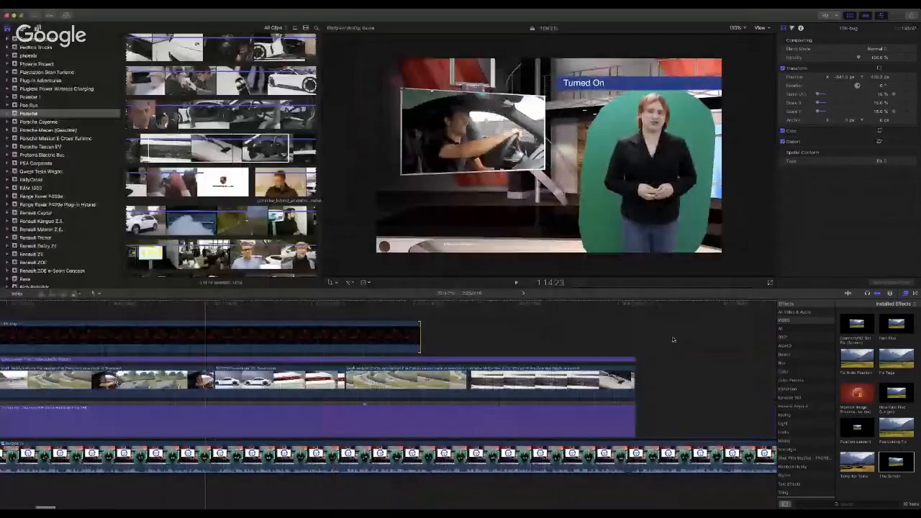
left_click_drag(247, 336, 463, 337)
scroll(417, 337, "left", 3)
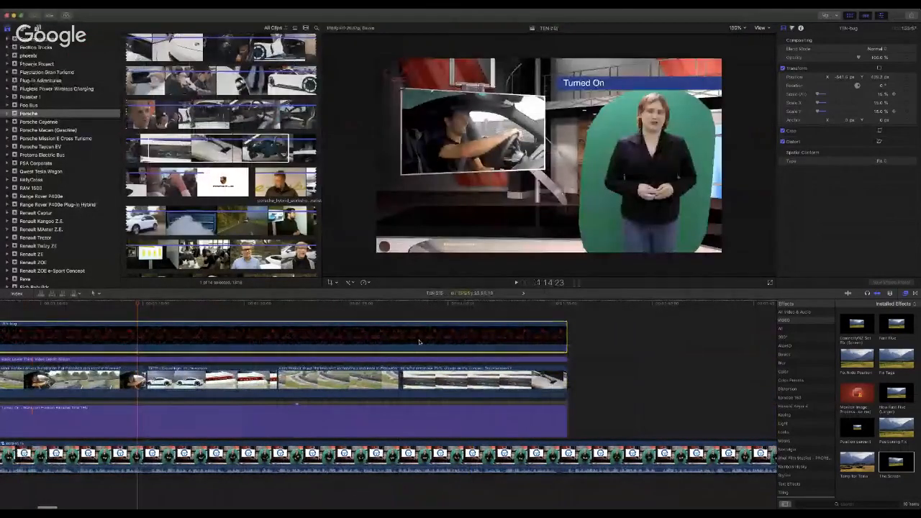
Step: Place a copy of the "Turned On" title directly after the original and set its text to "Gigafactory Plans"
left_click(554, 406)
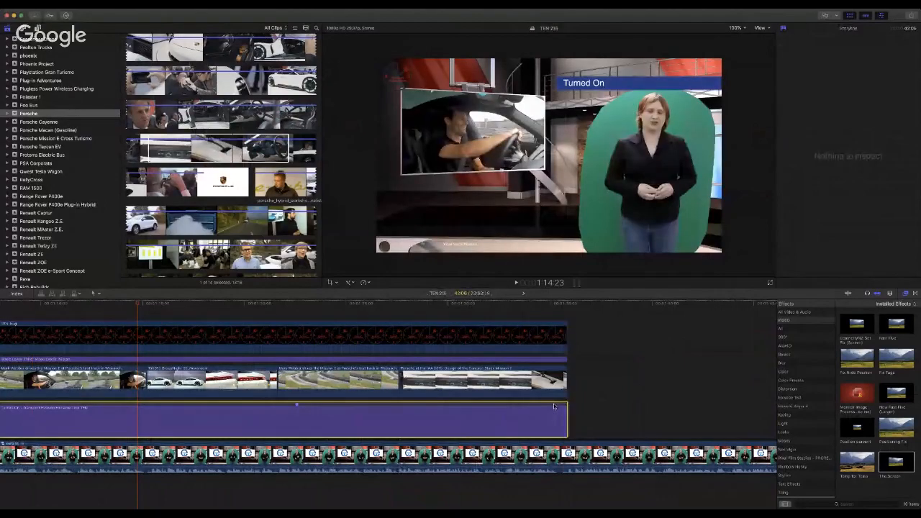
left_click(569, 305)
key("alt+v")
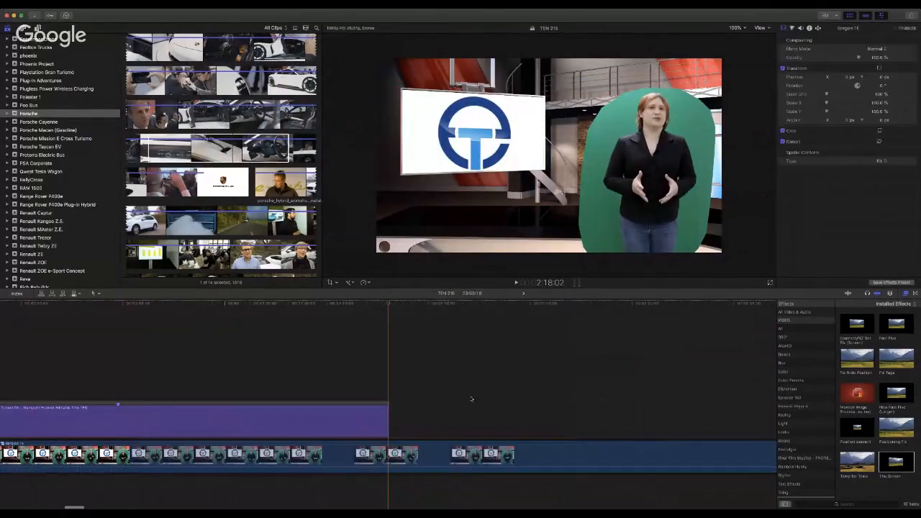
scroll(456, 397, "left", 20)
scroll(454, 395, "left", 5)
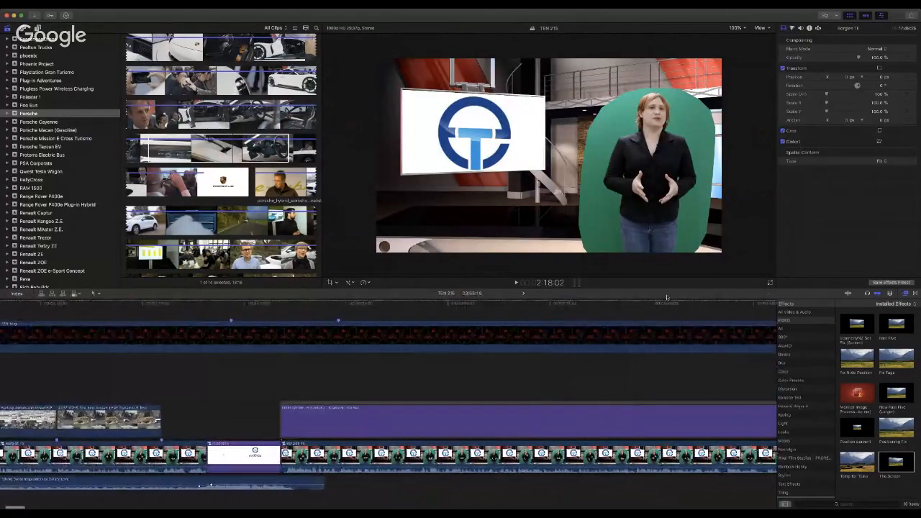
scroll(680, 341, "right", 2)
scroll(679, 339, "right", 15)
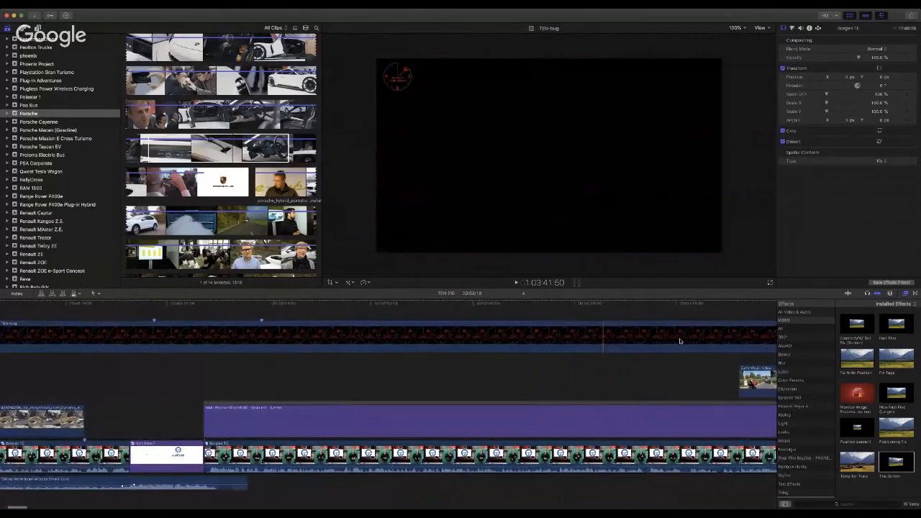
scroll(679, 341, "right", 10)
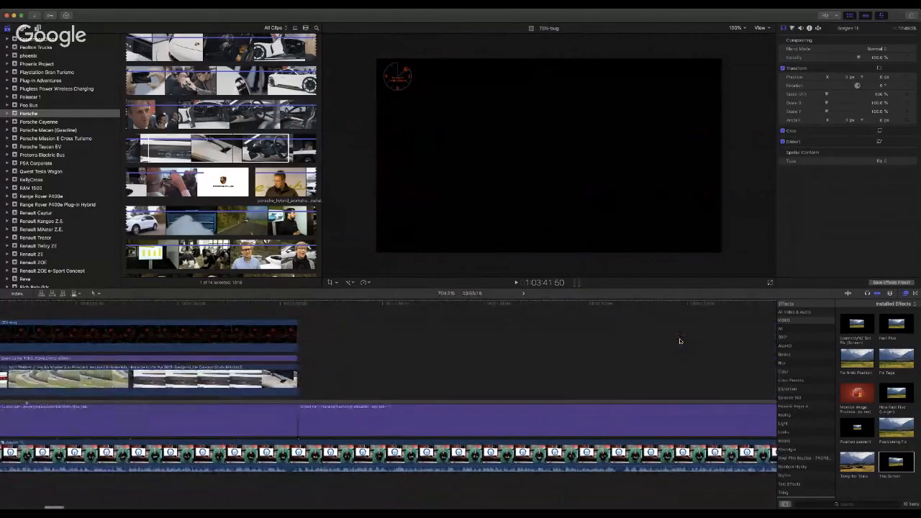
left_click(668, 421)
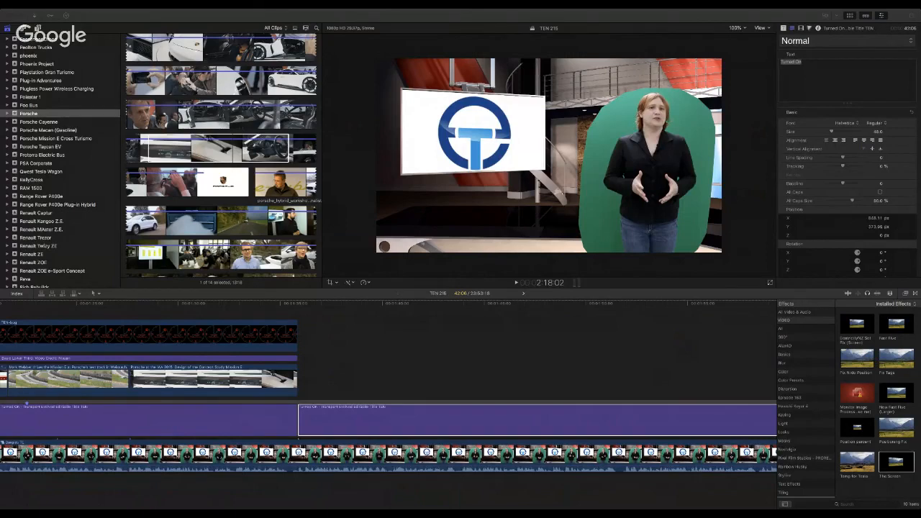
left_click(565, 415)
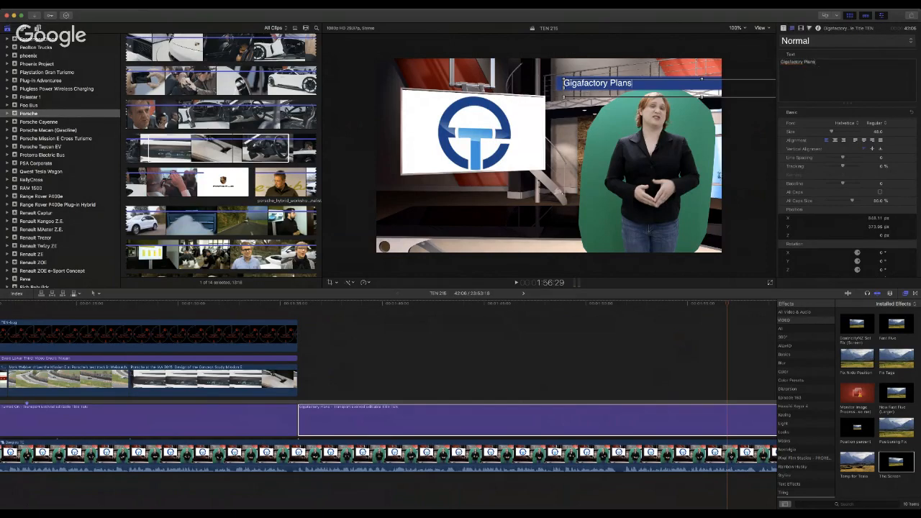
Step: Play the presenter's footage from the start of the "Gigafactory Plans" title to hear what the story covers
scroll(252, 317, "right", 5)
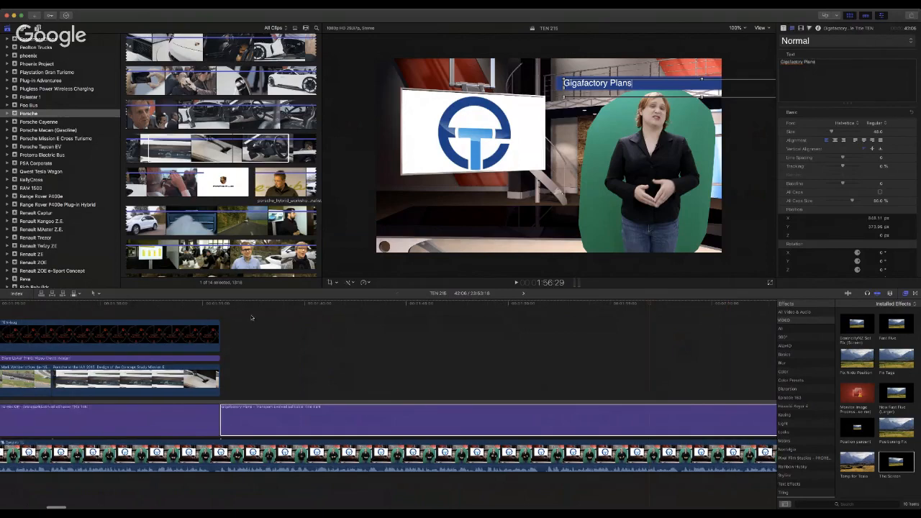
left_click(220, 305)
key("space")
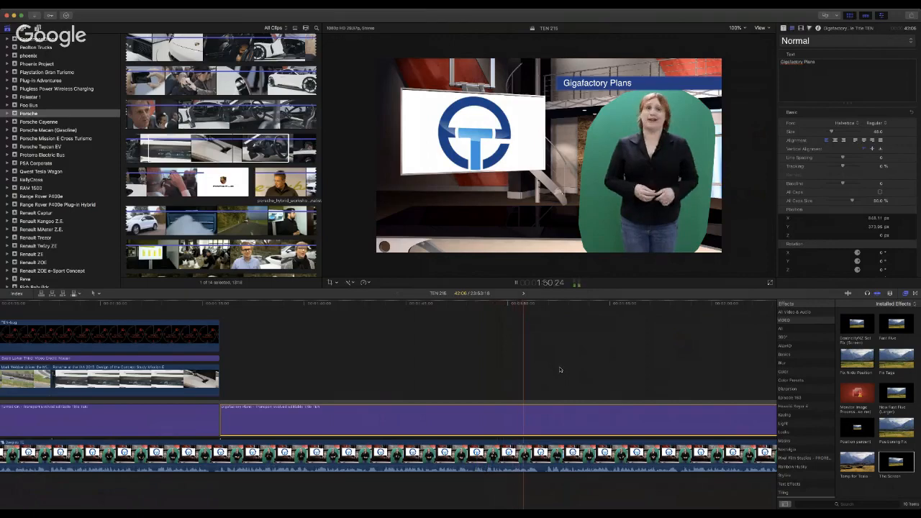
key("space")
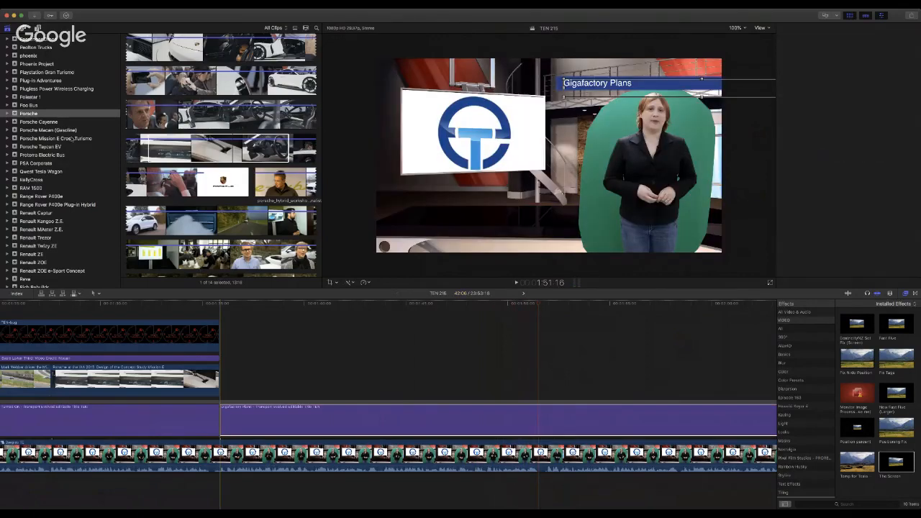
Step: Look through the clips in the Tesla Model S event for footage suited to the Gigafactory story
scroll(62, 185, "down", 15)
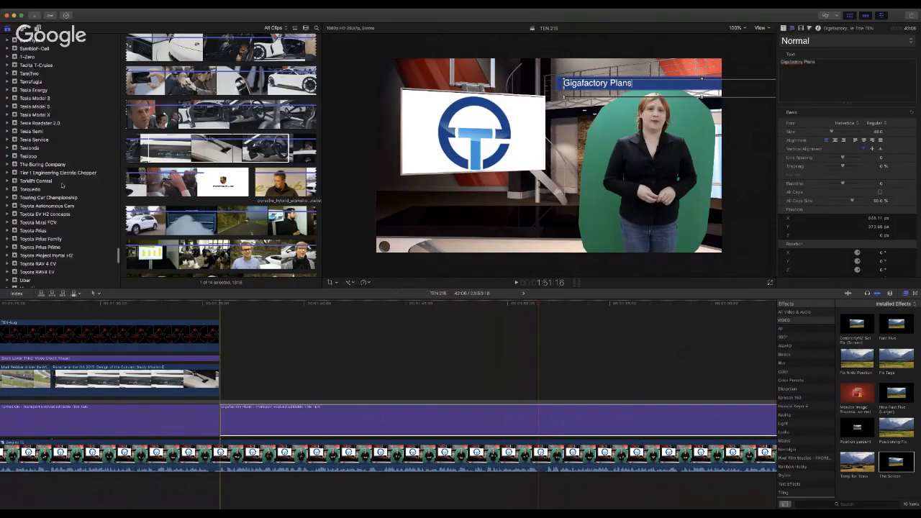
scroll(63, 185, "up", 10)
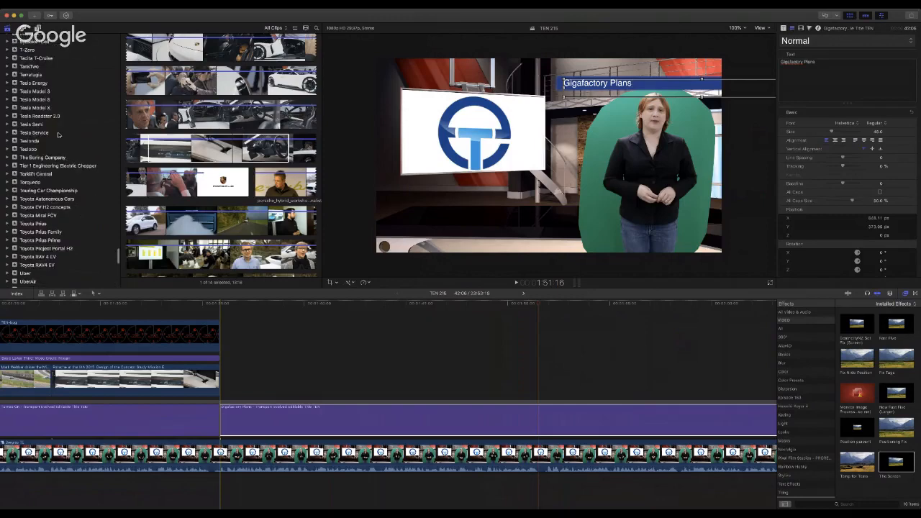
left_click(45, 108)
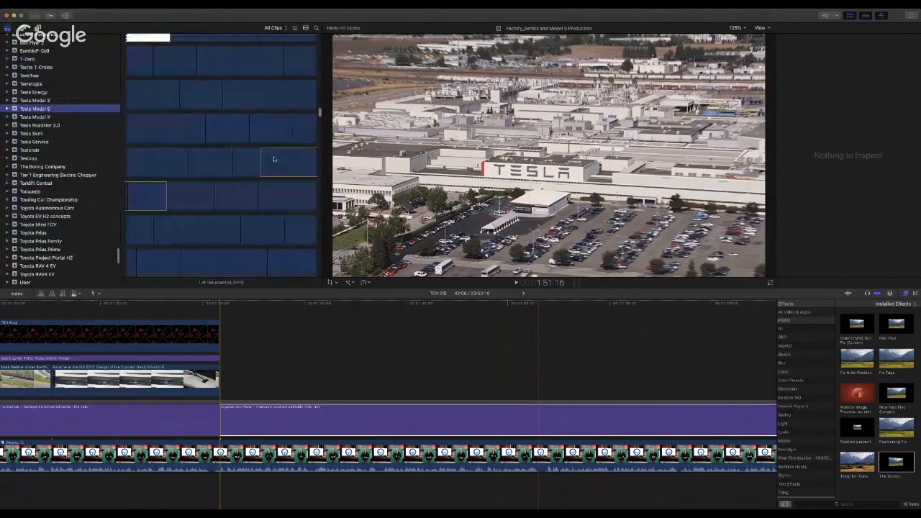
scroll(274, 157, "up", 10)
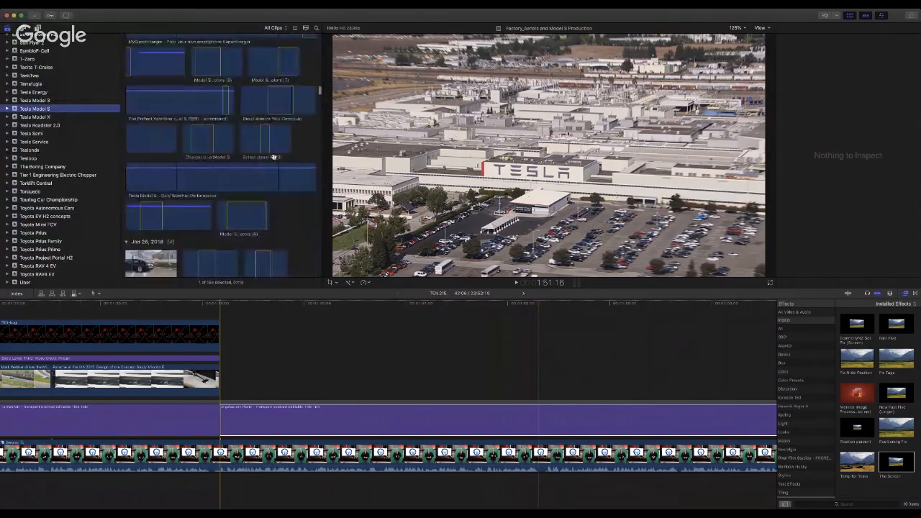
left_click(281, 161)
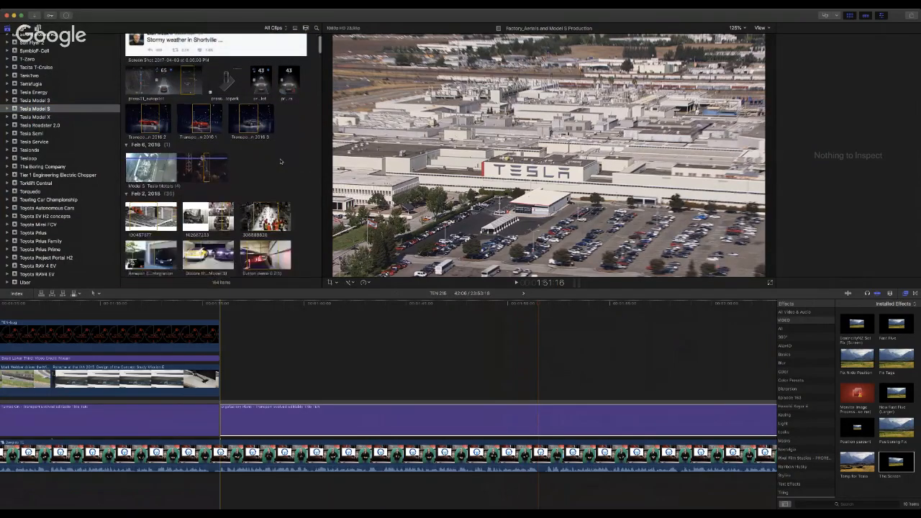
scroll(280, 161, "down", 5)
scroll(281, 161, "up", 10)
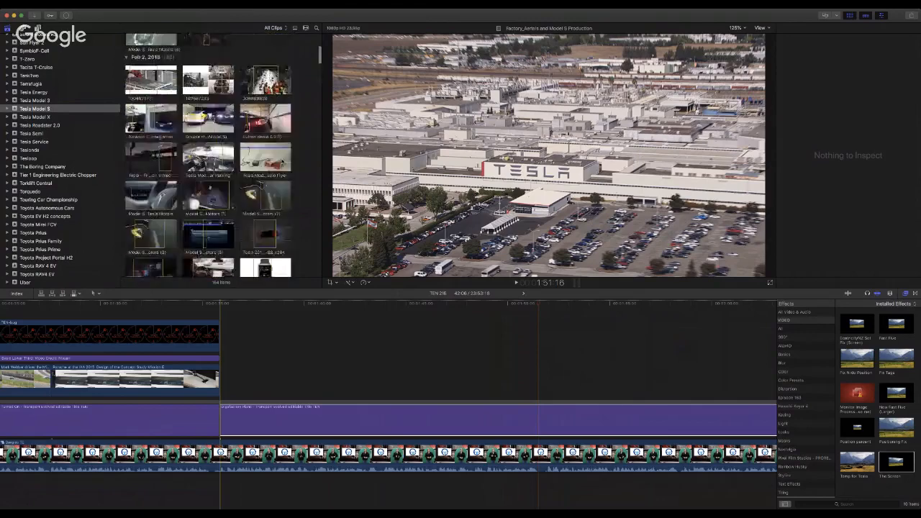
scroll(281, 162, "down", 10)
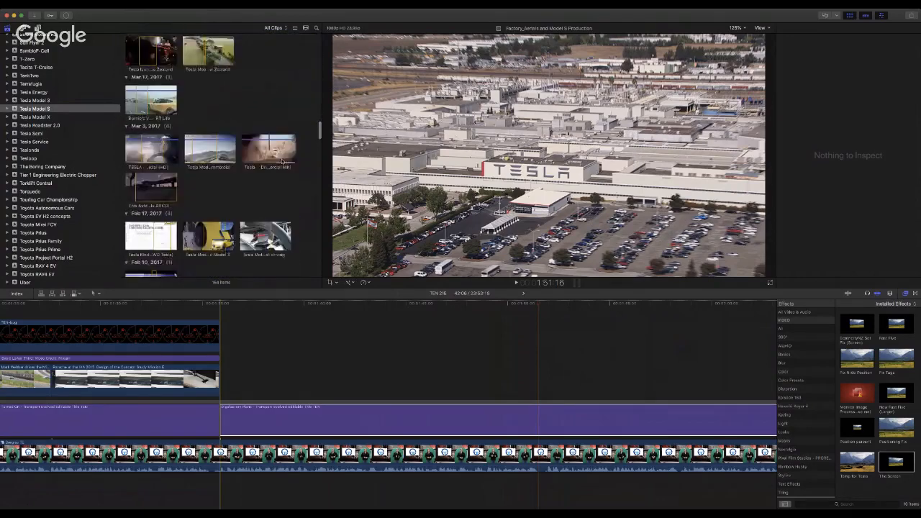
scroll(281, 161, "down", 10)
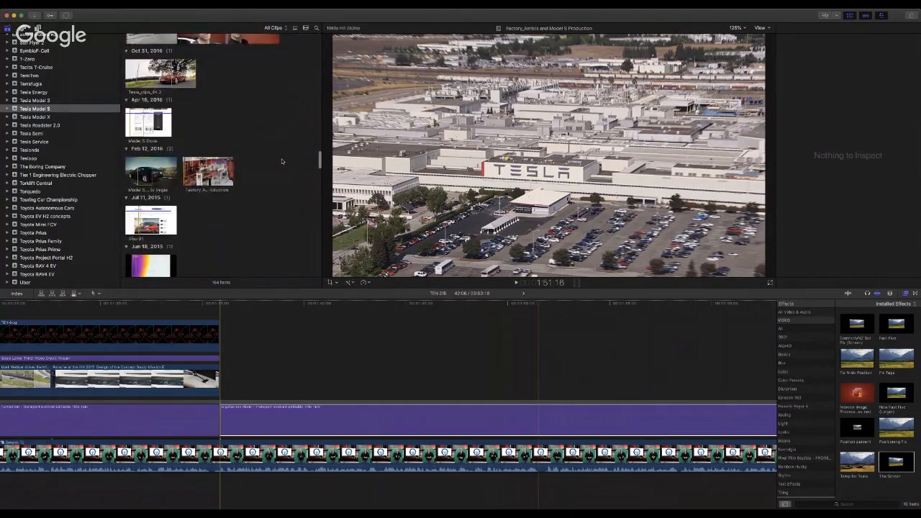
Step: Add the black-car robot assembly shot from Factory_Aerials and Model S Production above the Gigafactory title's start, and trim its end to 1:51:16
scroll(281, 161, "down", 3)
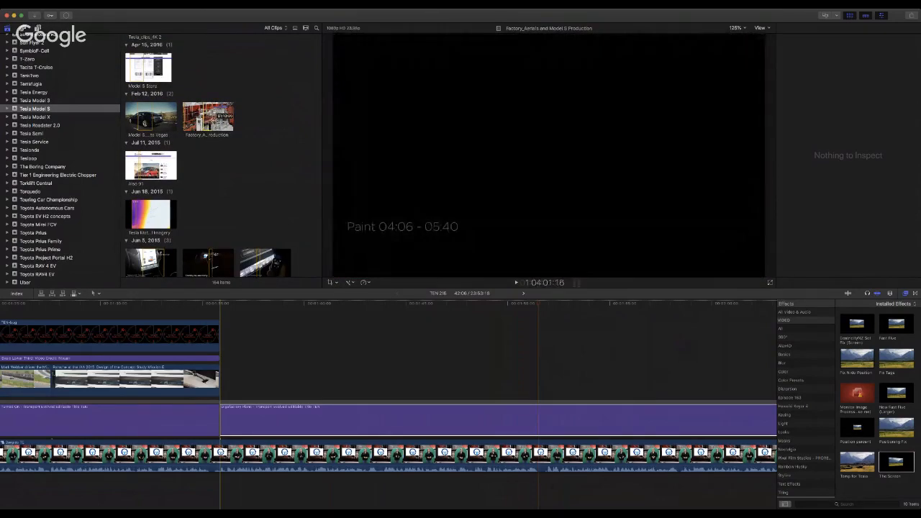
left_click(215, 118)
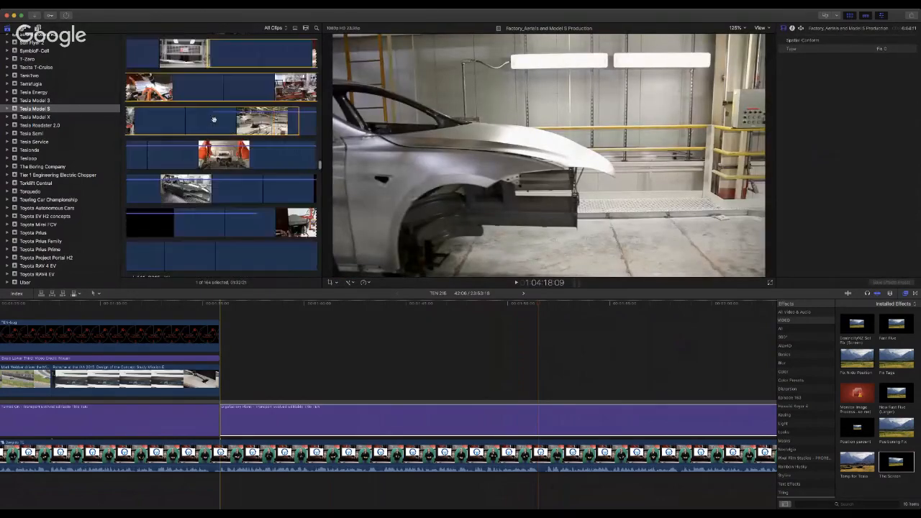
scroll(216, 121, "up", 5)
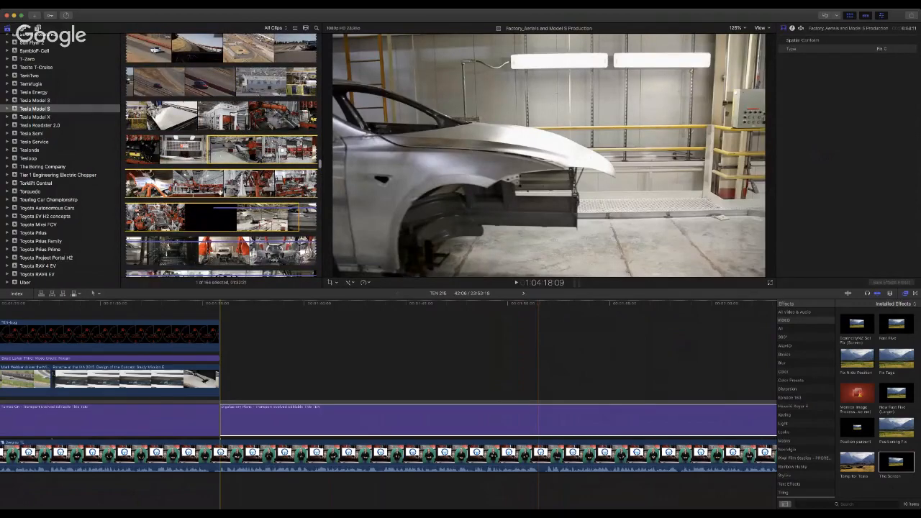
scroll(220, 193, "down", 3)
scroll(216, 203, "down", 1)
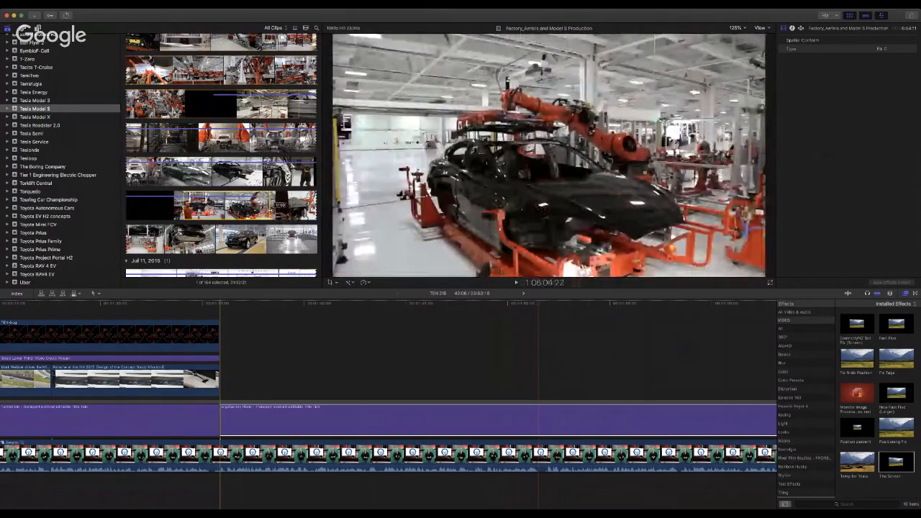
left_click_drag(253, 210, 224, 387)
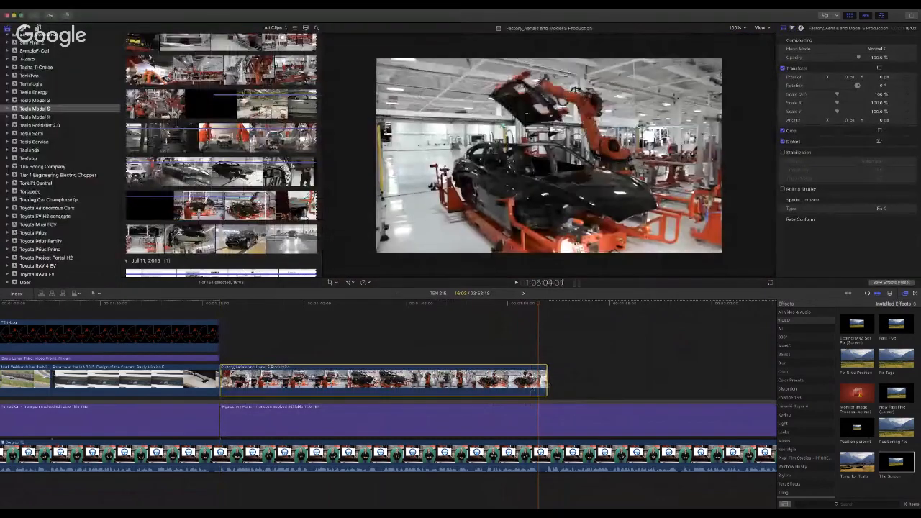
left_click_drag(547, 386, 539, 387)
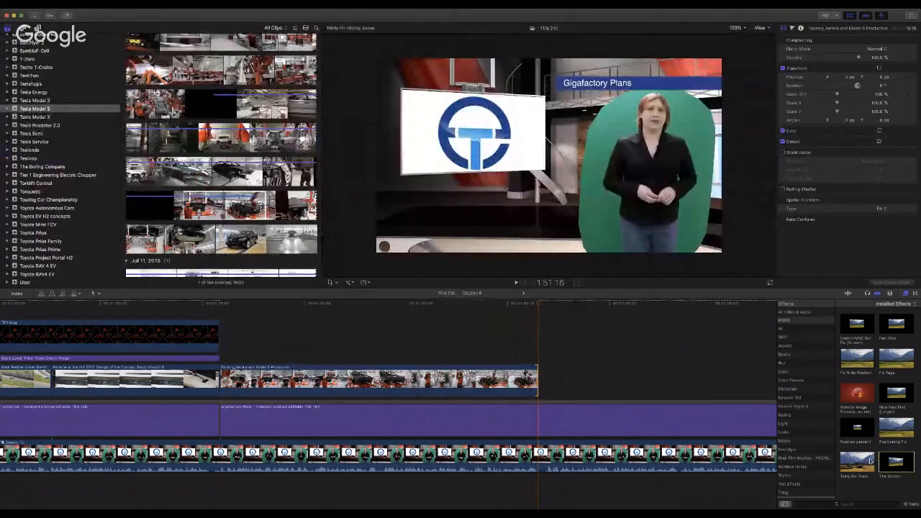
Step: Apply the effect preset that fits the factory clip inside the studio's screen, and play back that section
left_click_drag(869, 461, 467, 384)
left_click(254, 306)
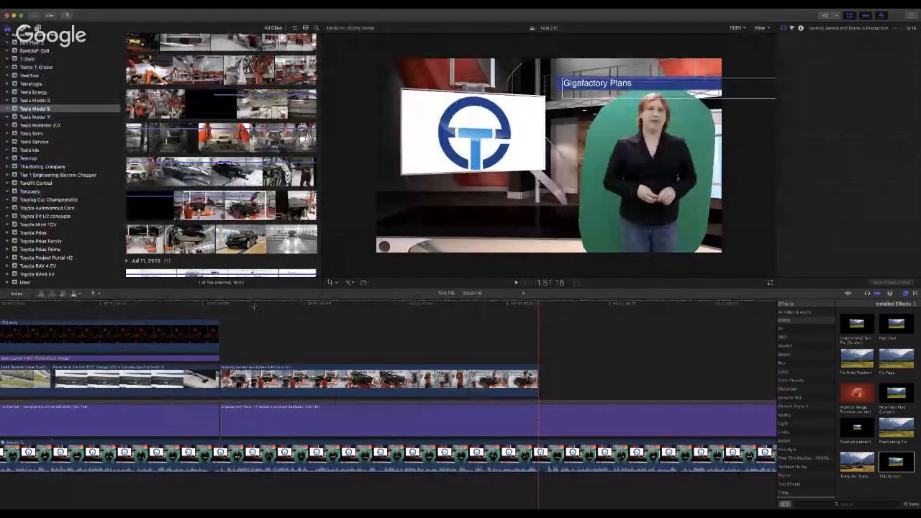
left_click(254, 306)
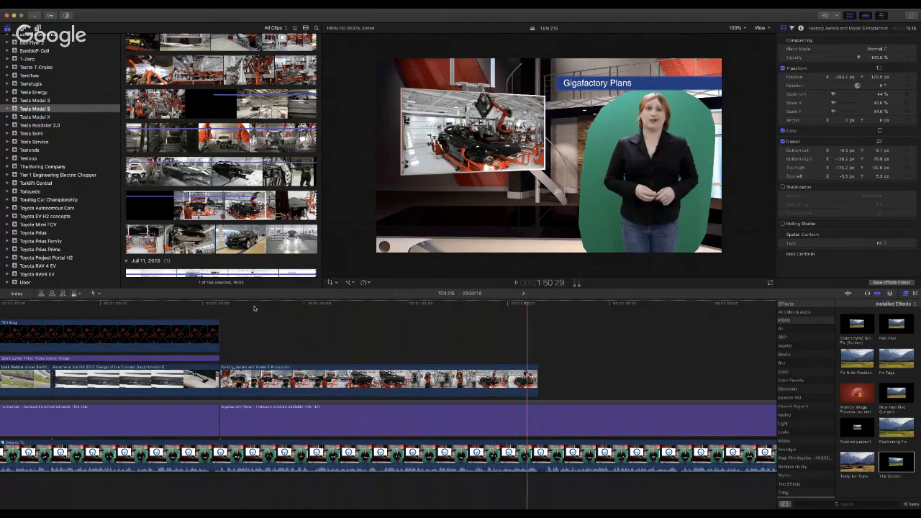
key("space")
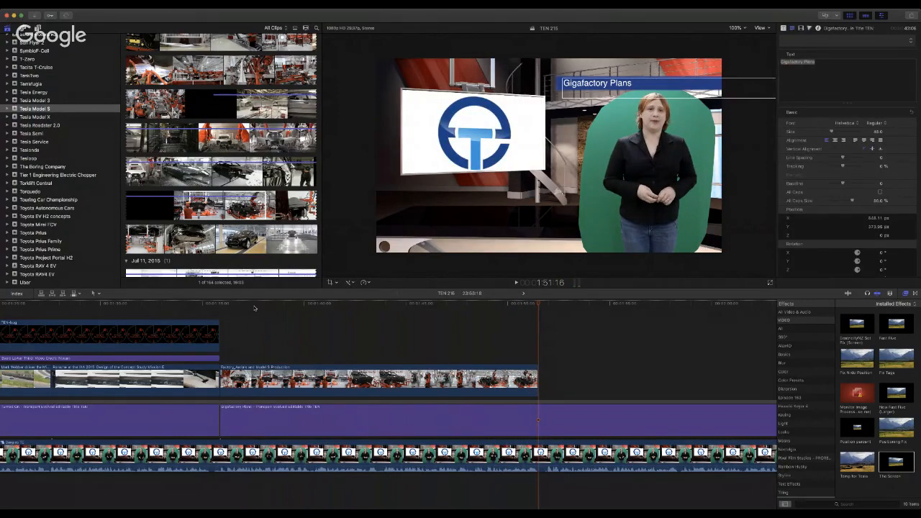
Step: Place the marked section of First Model 3 Handovers from the Tesla Model 3 event directly after the factory clip
scroll(254, 308, "down", 3)
scroll(254, 308, "right", 5)
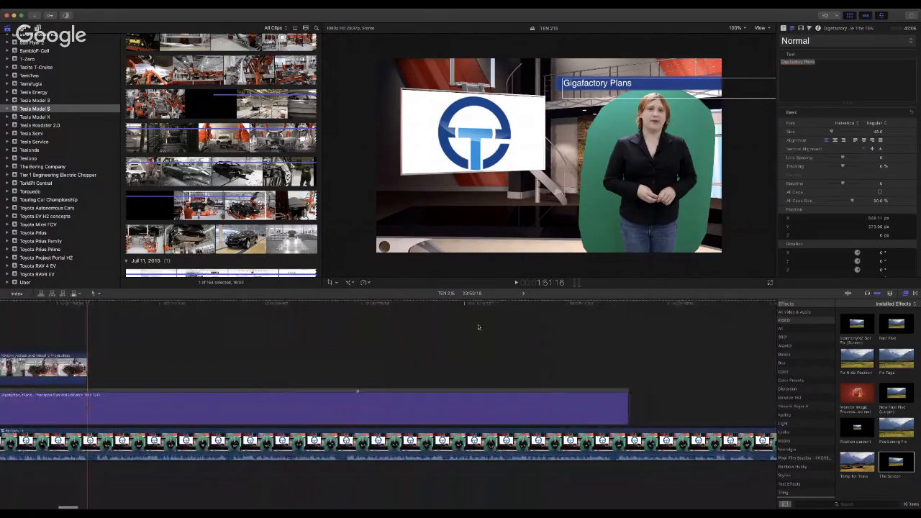
scroll(483, 327, "up", 3)
scroll(483, 328, "right", 2)
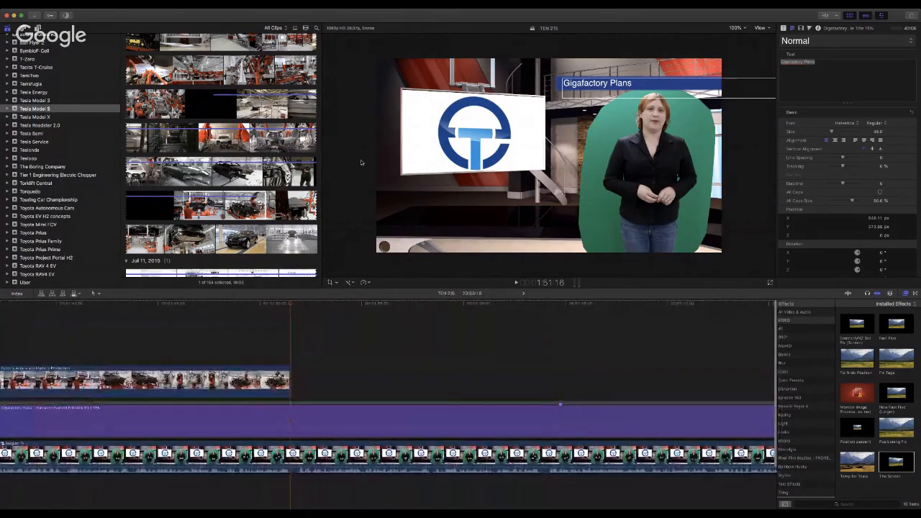
scroll(248, 117, "up", 10)
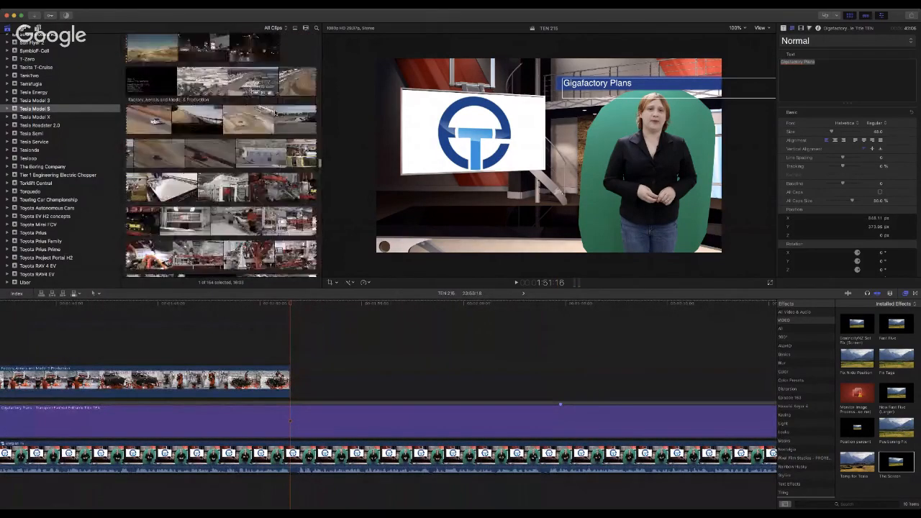
scroll(249, 116, "up", 3)
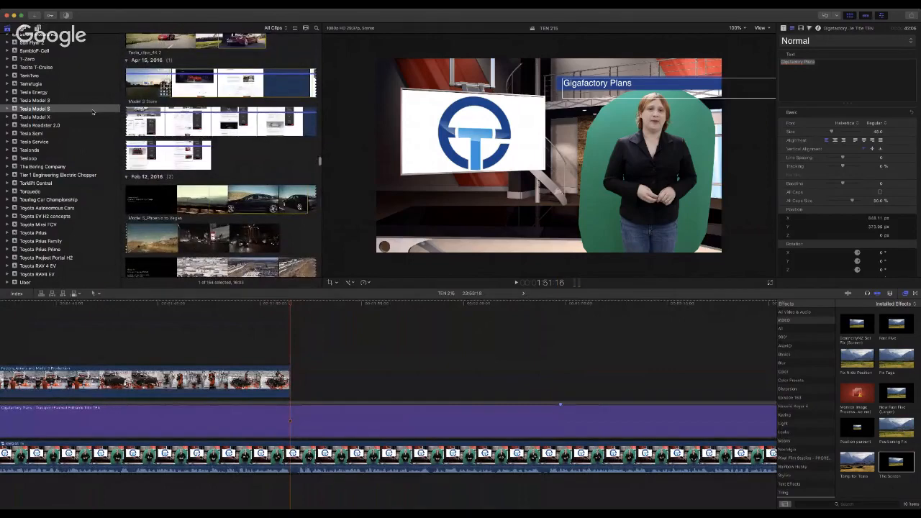
left_click(48, 102)
scroll(252, 149, "up", 3)
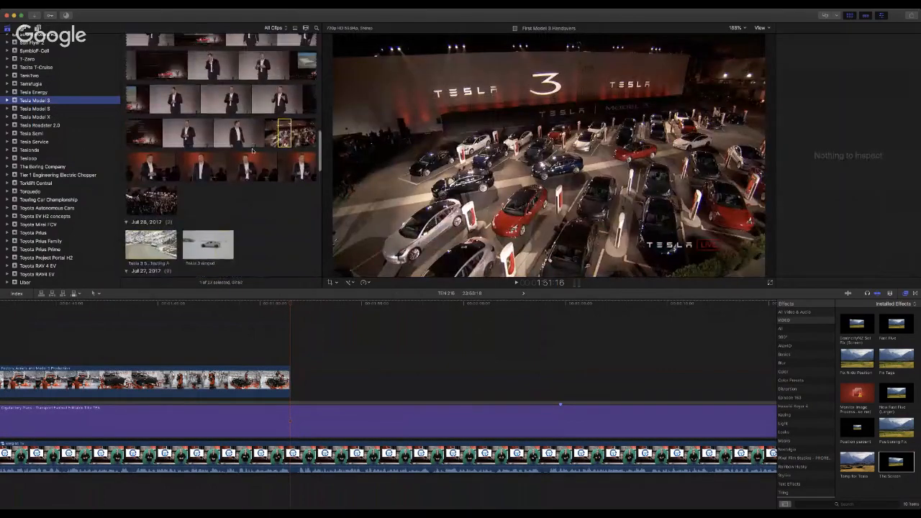
scroll(252, 150, "up", 5)
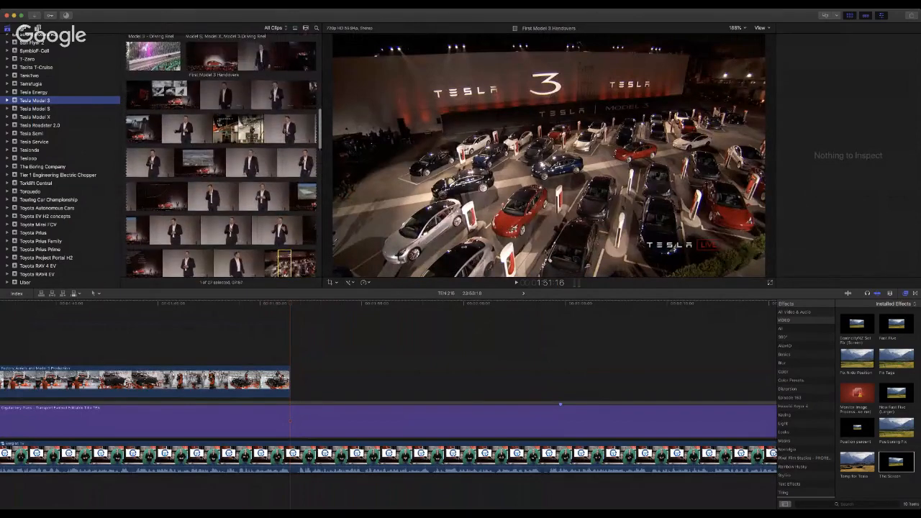
left_click_drag(285, 261, 357, 378)
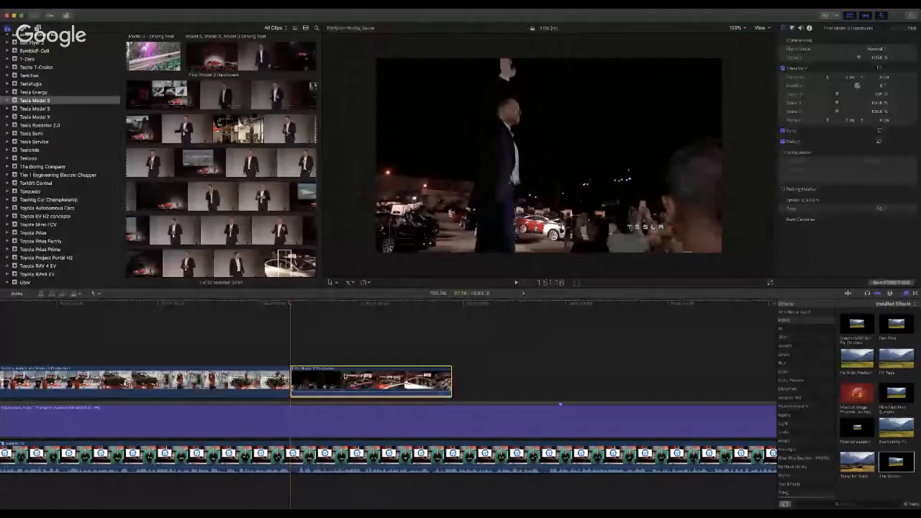
Step: Detach the audio from the First Model 3 Handovers clip and delete it
key("ctrl+shift+s")
left_click(373, 481)
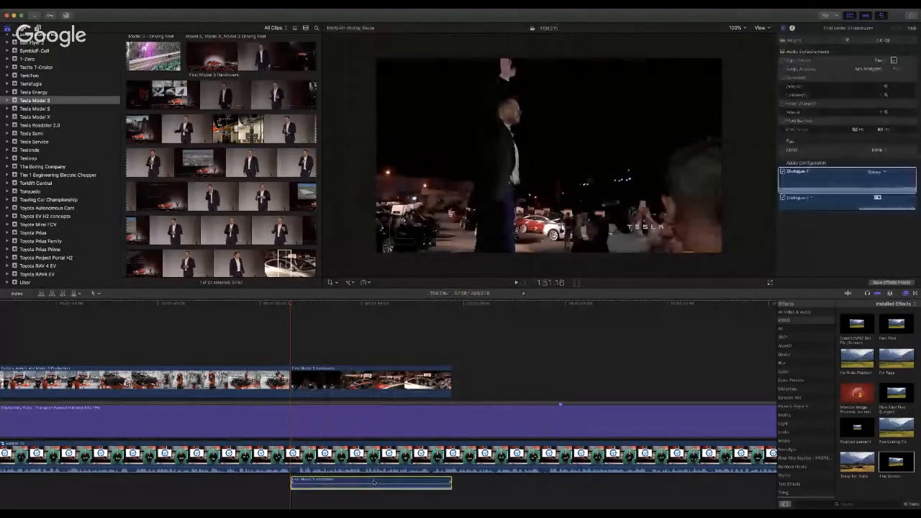
key("Delete")
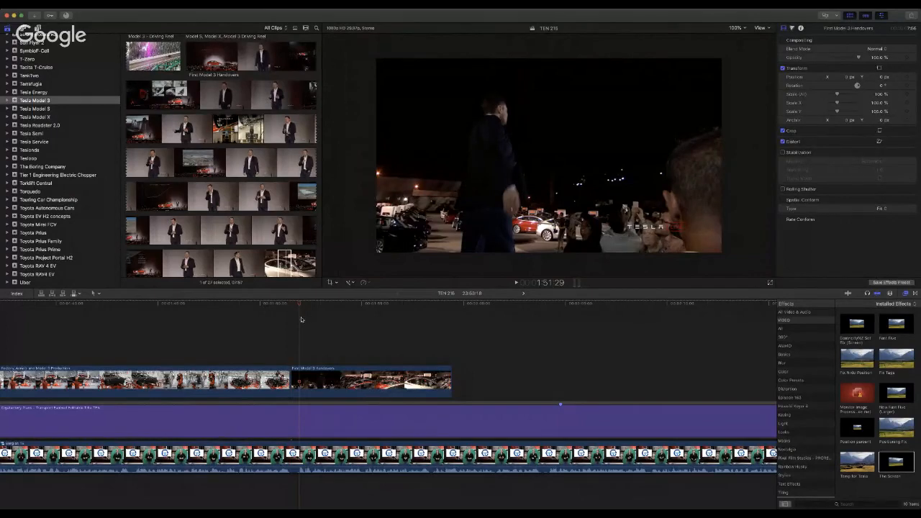
Step: Play back the handovers footage and extend that clip's end to shortly before the marker above the Gigafactory title
left_click(264, 311)
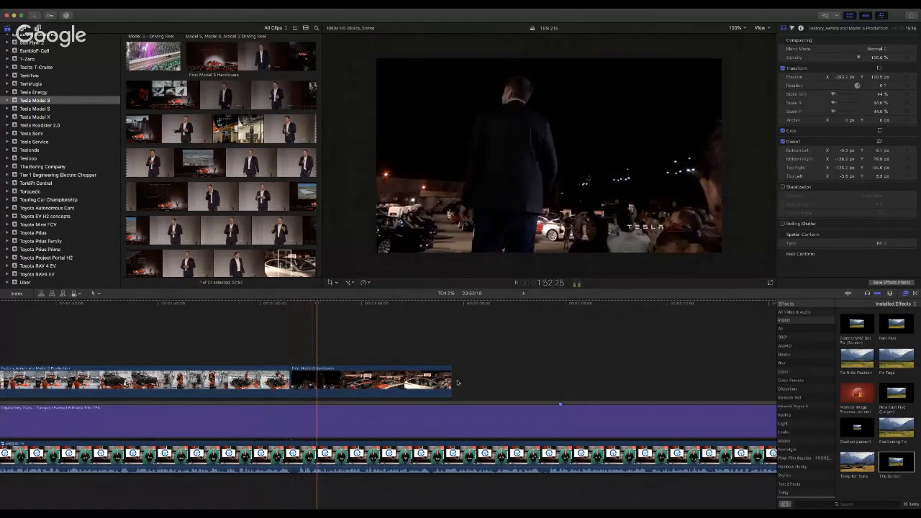
left_click_drag(448, 381, 544, 378)
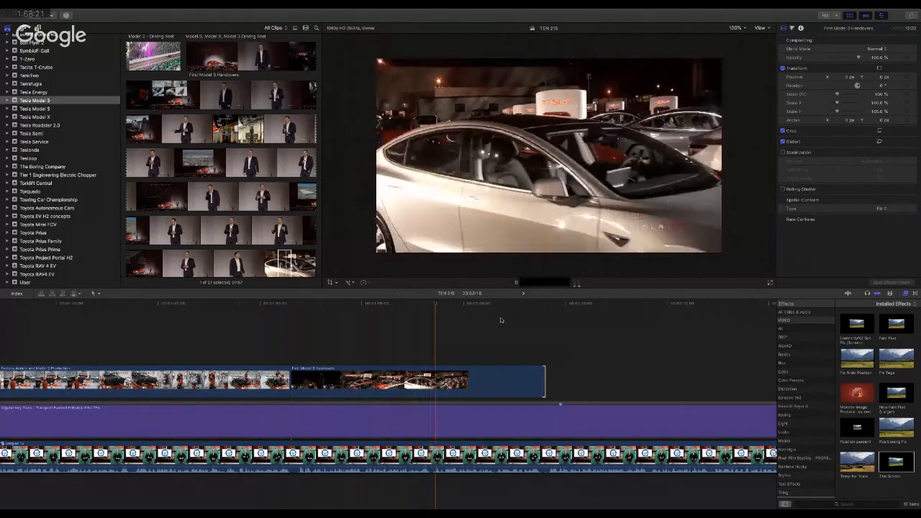
scroll(533, 377, "right", 5)
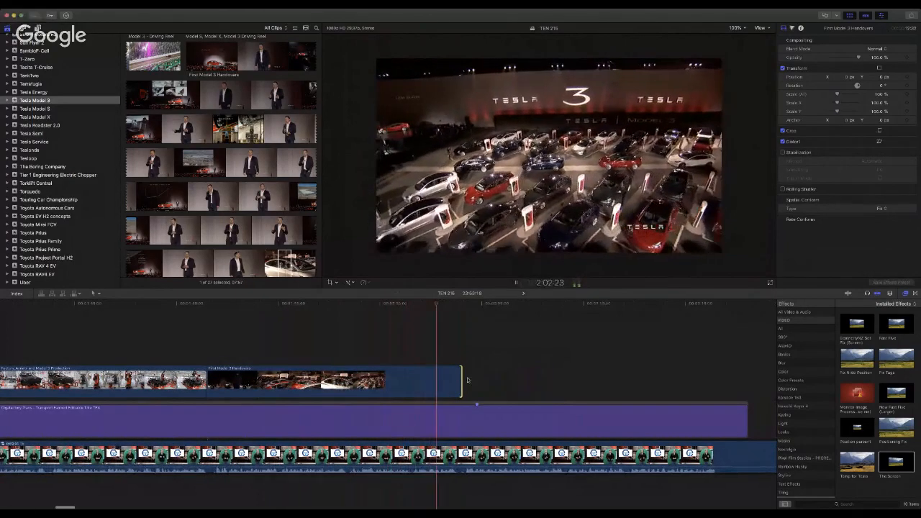
left_click_drag(460, 382, 456, 382)
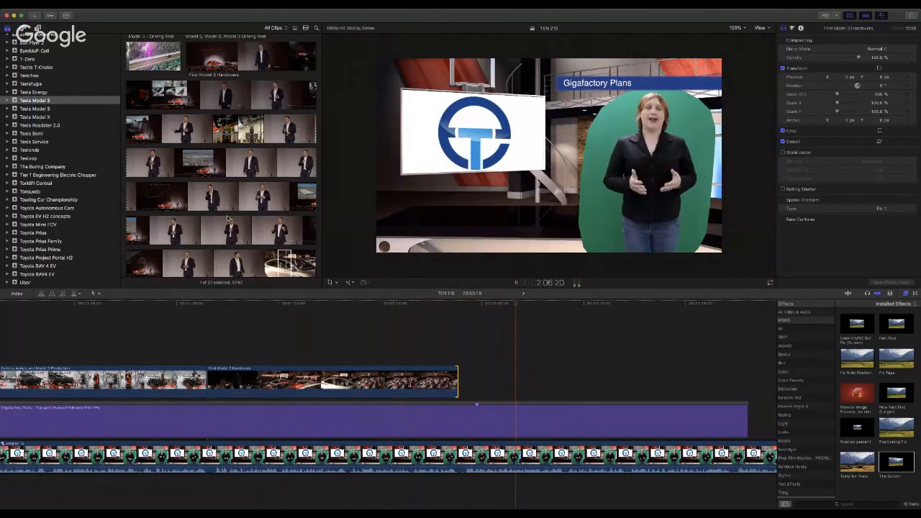
Step: Extend the Gigafactory Plans title's end to 2:24:29, where the presenter finishes the segment
scroll(673, 416, "right", 3)
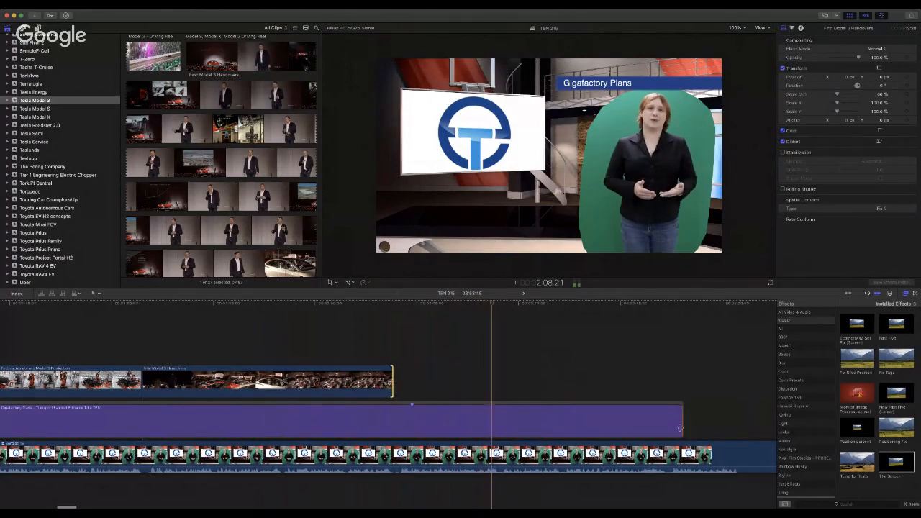
scroll(676, 426, "right", 8)
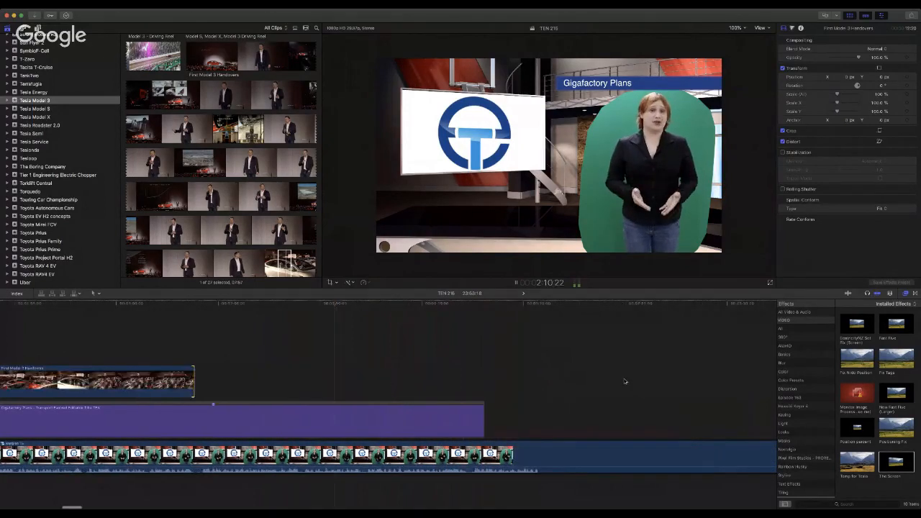
key("space")
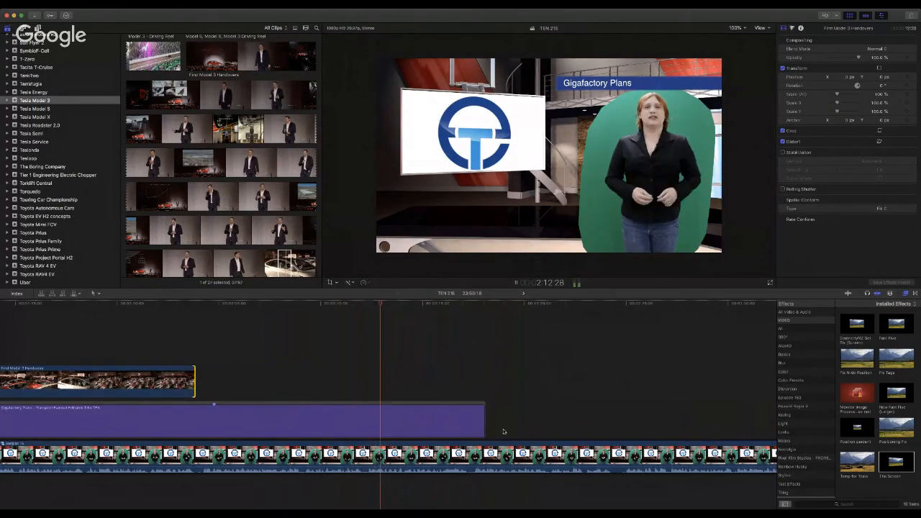
left_click_drag(484, 423, 615, 423)
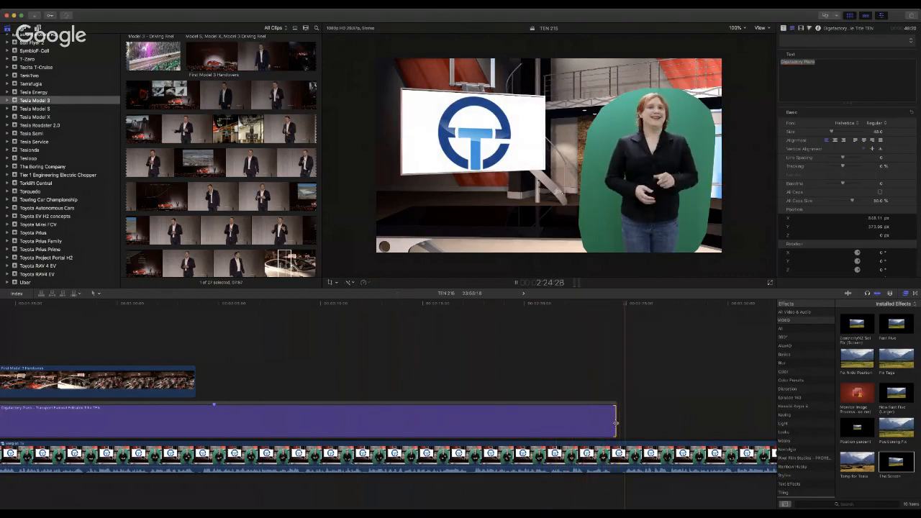
left_click_drag(616, 423, 624, 423)
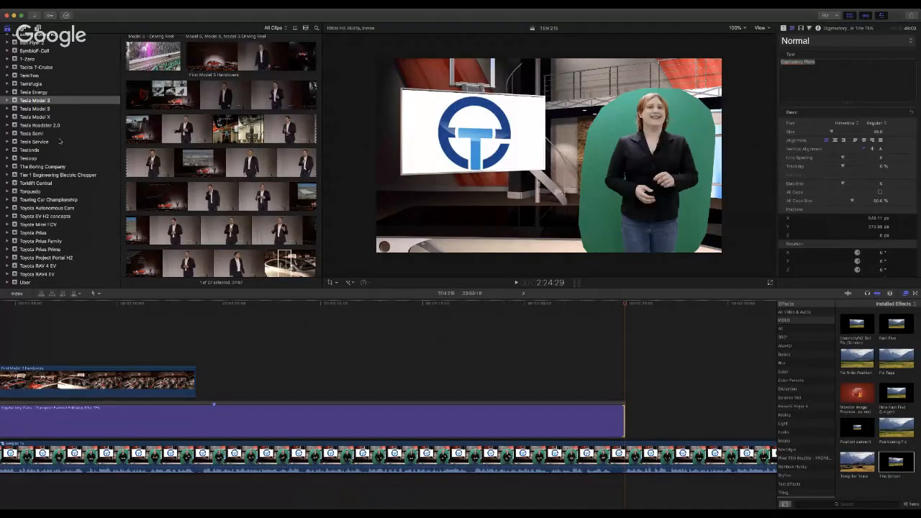
Step: Look through the Tesla Model X event for usable footage, including a section of ModelX_Summer_BRoll_2017
left_click(63, 118)
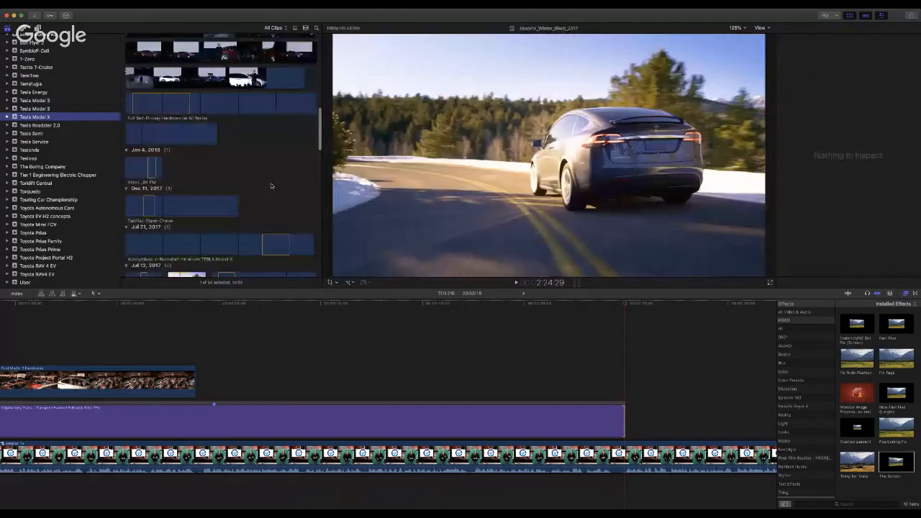
scroll(271, 185, "up", 3)
scroll(270, 185, "down", 5)
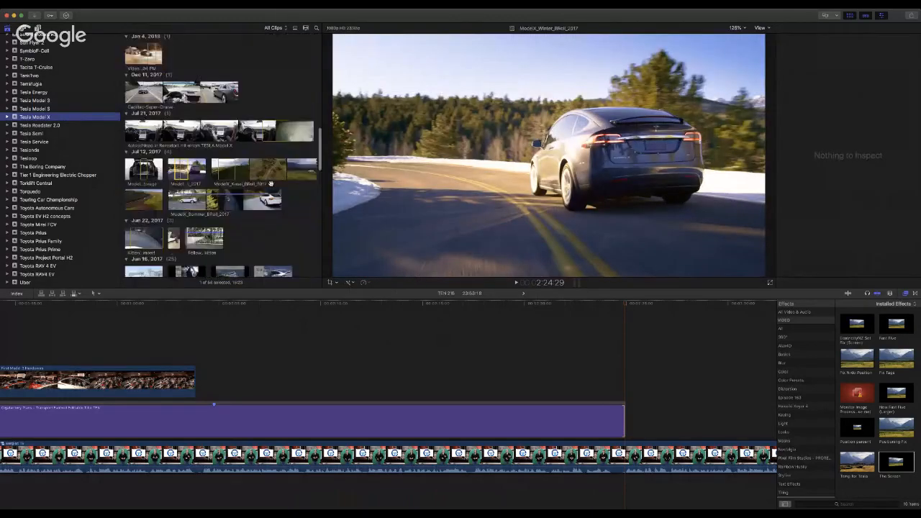
left_click(256, 176)
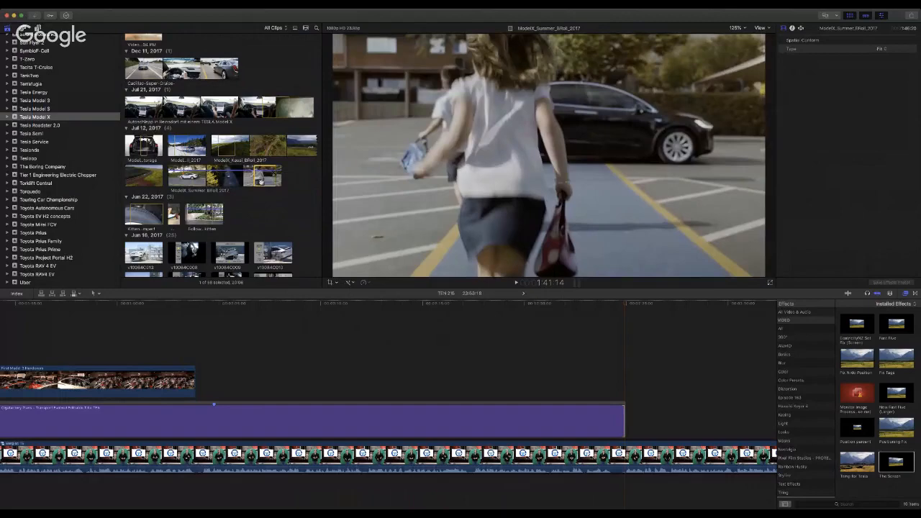
scroll(261, 181, "up", 10)
Step: Check the Tesla Model 3 event, and look through the Tesla Model 3 Review library's driving footage, including a section of C0018
left_click(76, 100)
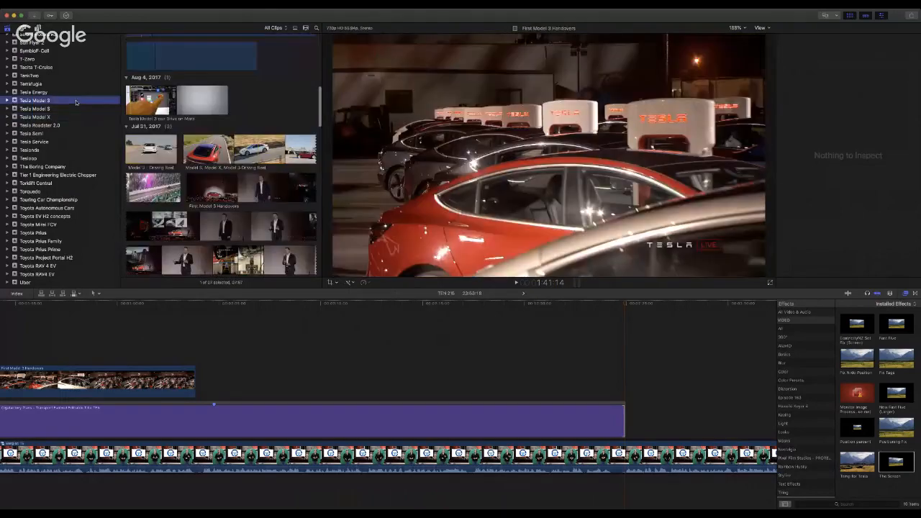
scroll(76, 83, "up", 15)
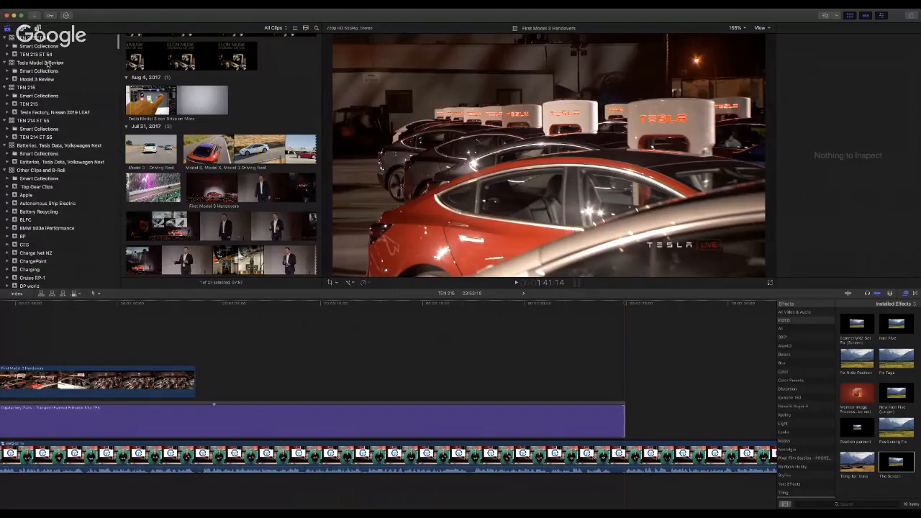
left_click(46, 64)
scroll(301, 132, "down", 2)
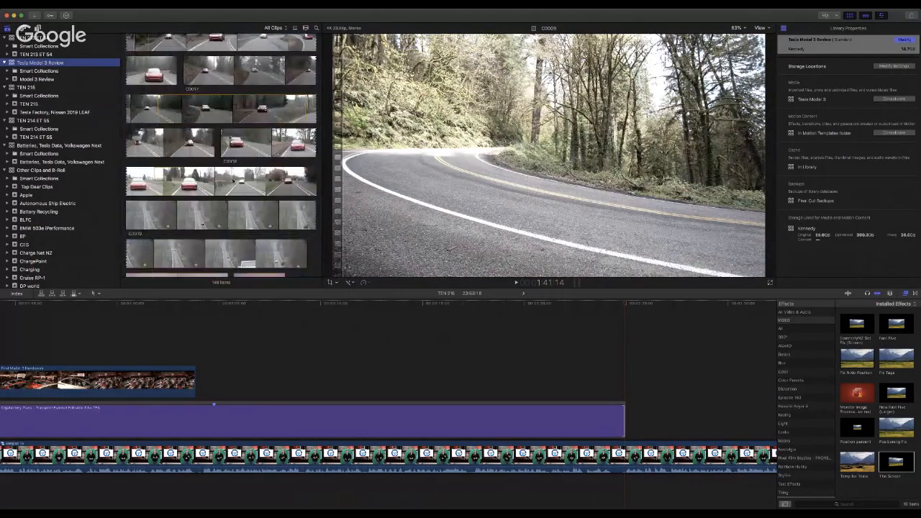
left_click_drag(235, 145, 249, 146)
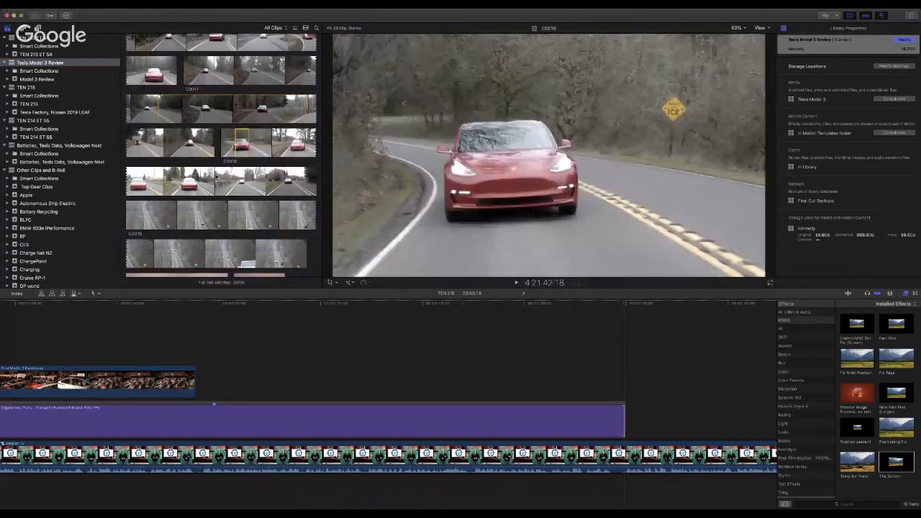
scroll(216, 176, "down", 5)
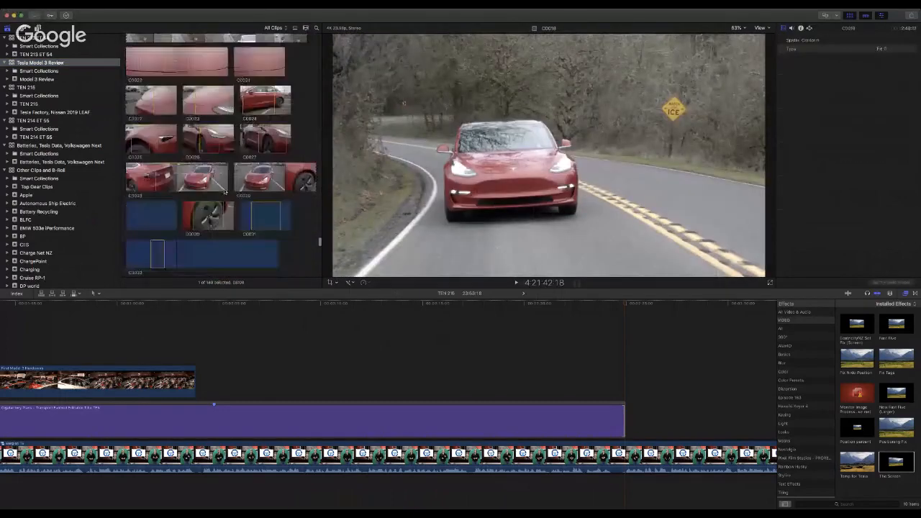
Step: Try out clip C0024 directly after the First Model 3 Handovers clip by playing it in the timeline, and delete it
left_click(250, 102)
left_click_drag(257, 102, 201, 385)
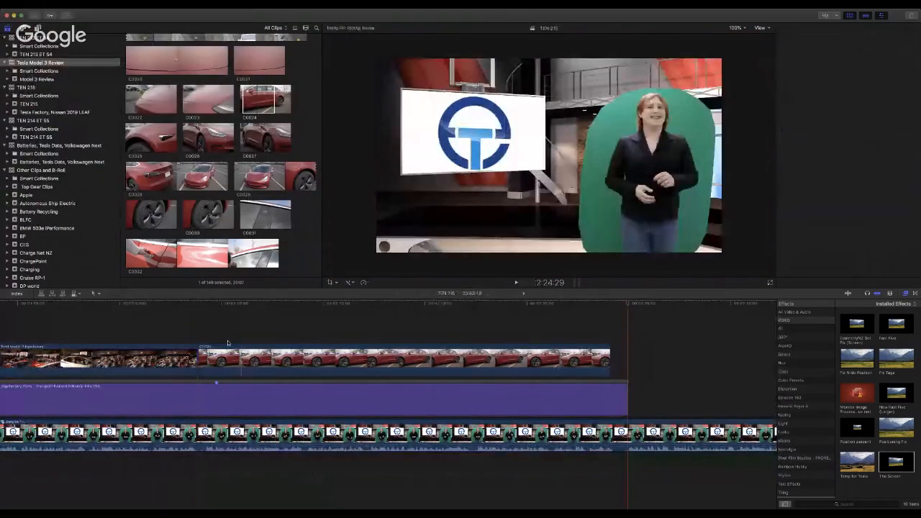
left_click(202, 310)
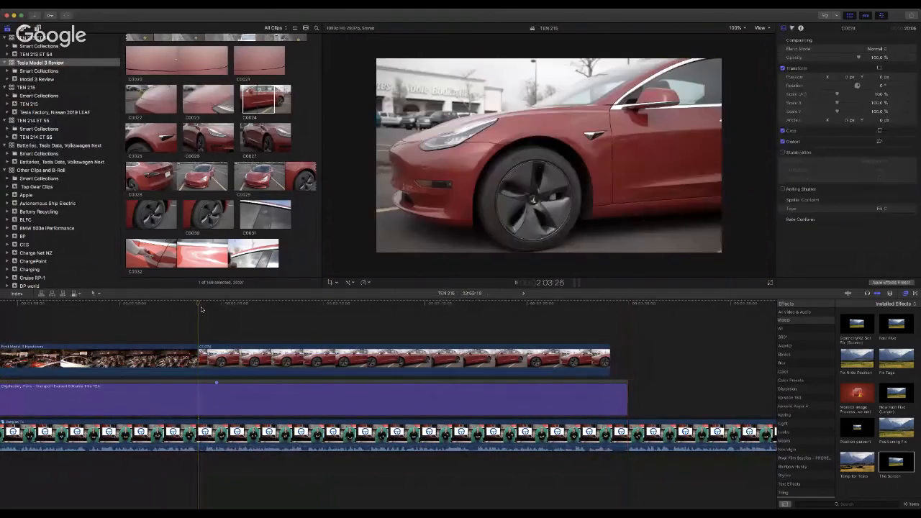
key("space")
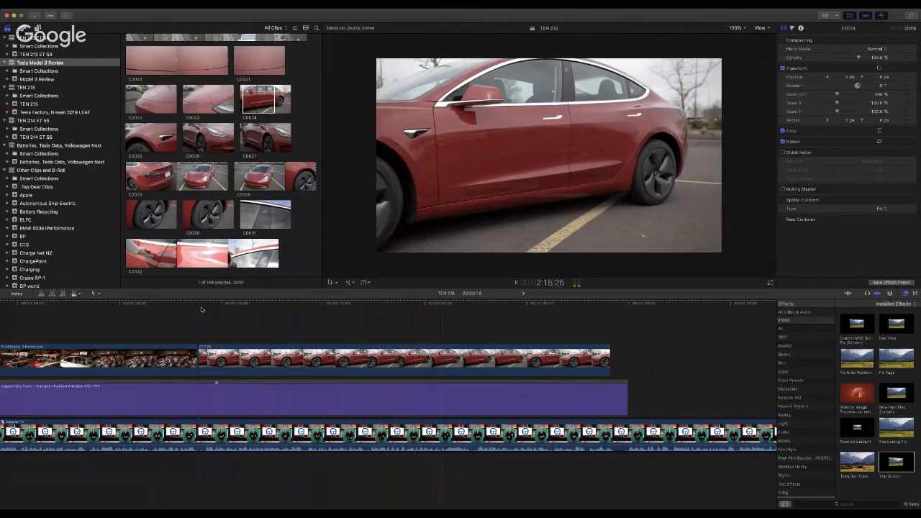
key("space")
scroll(201, 309, "down", 1)
scroll(202, 310, "right", 1)
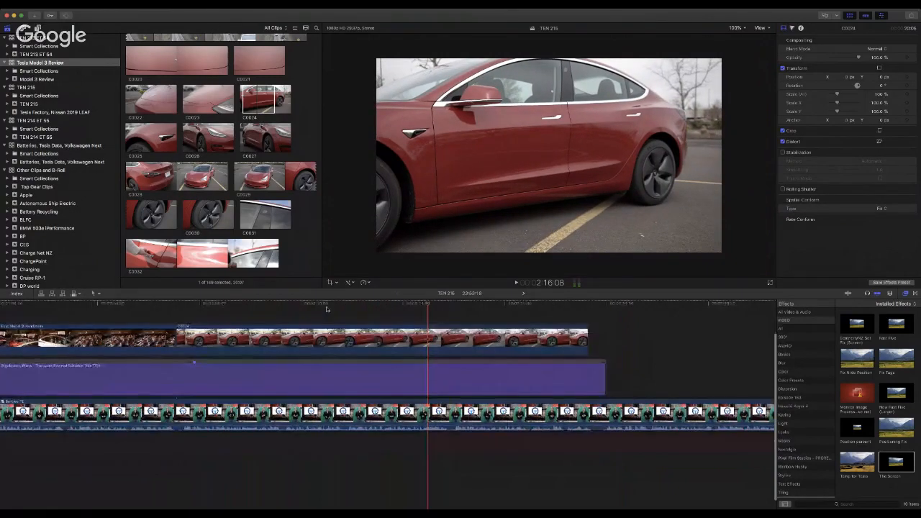
left_click(426, 337)
key("Delete")
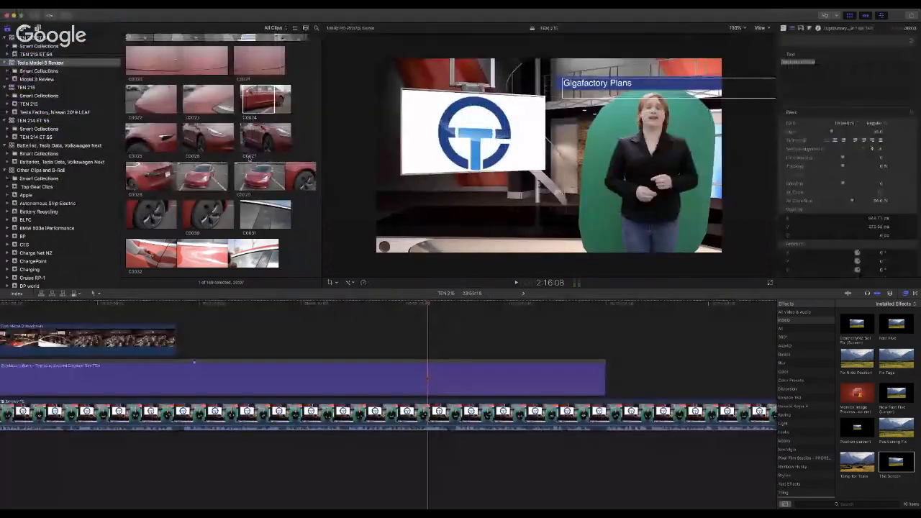
Step: Preview clip C0029, the front view of the parked Model 3, forward and backward to judge its usable section
scroll(206, 100, "up", 3)
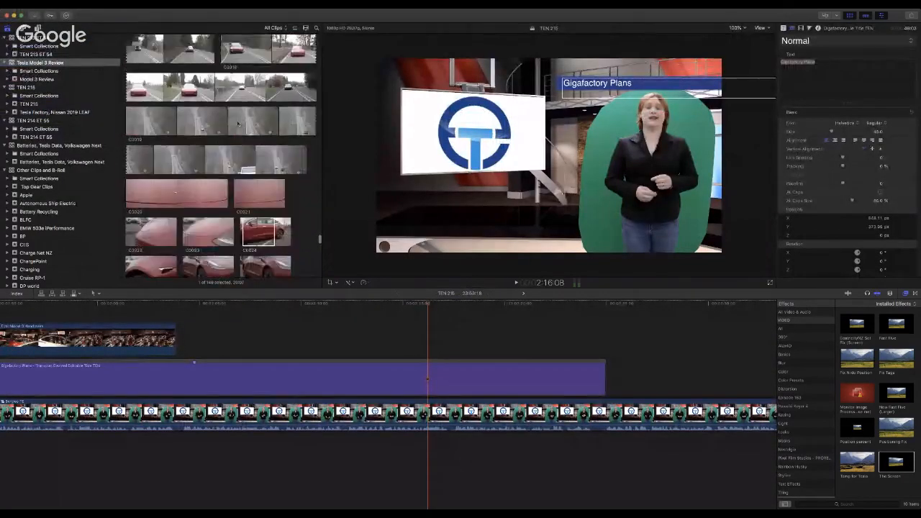
scroll(238, 122, "down", 5)
left_click(246, 128)
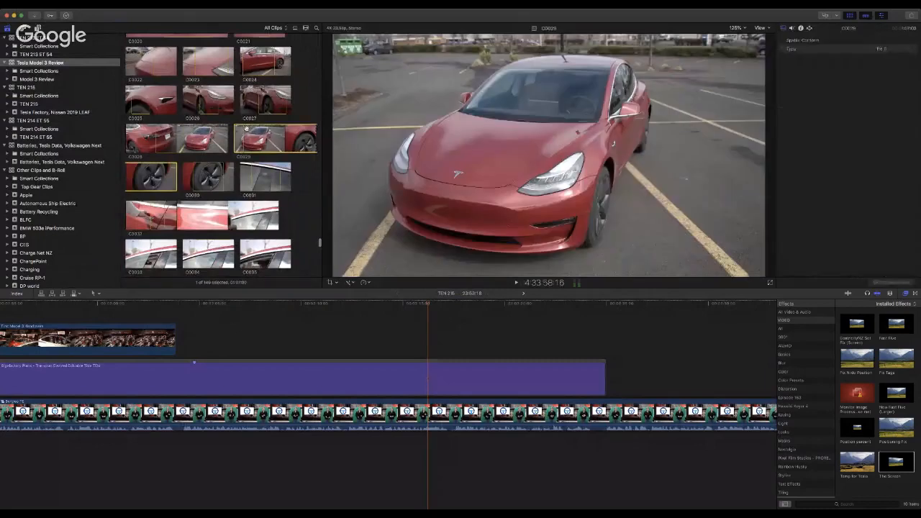
key("space")
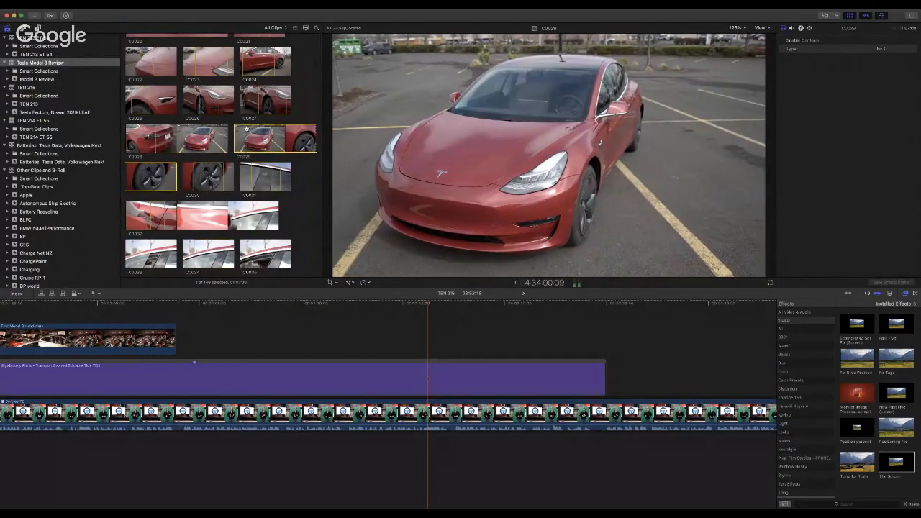
key("space")
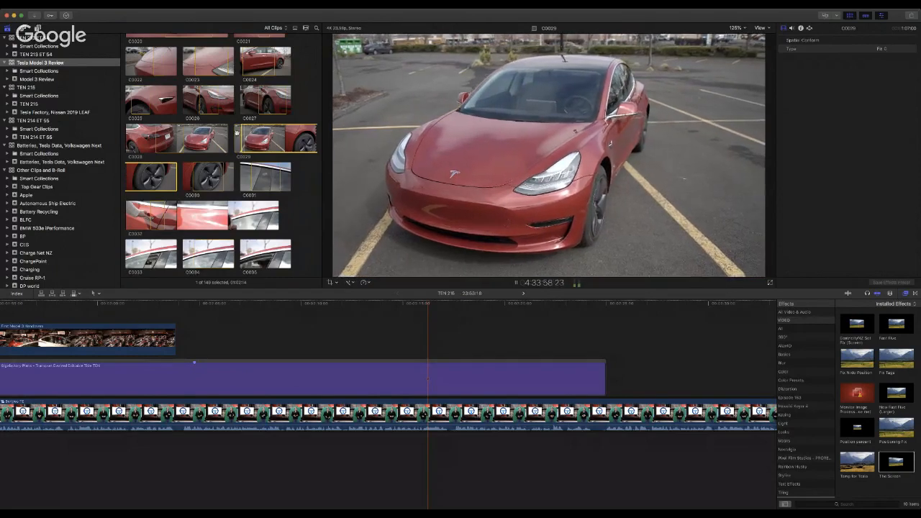
key("j")
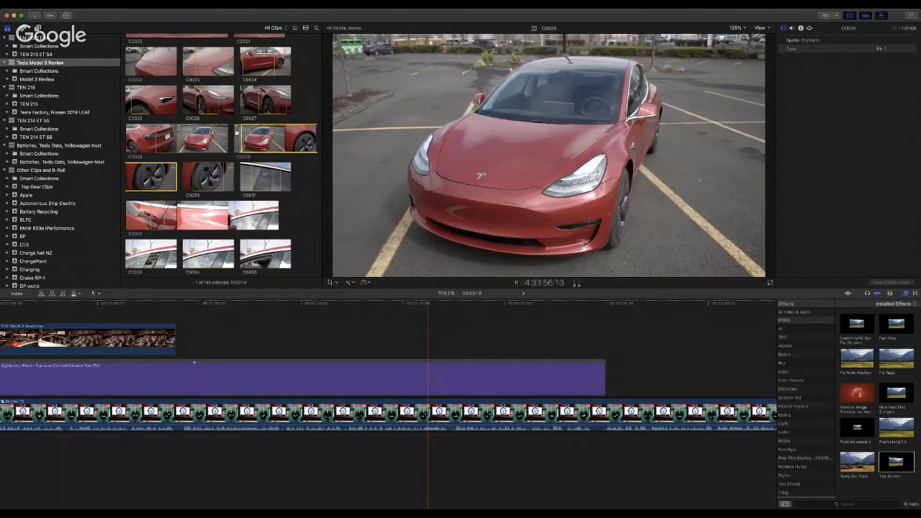
key("k")
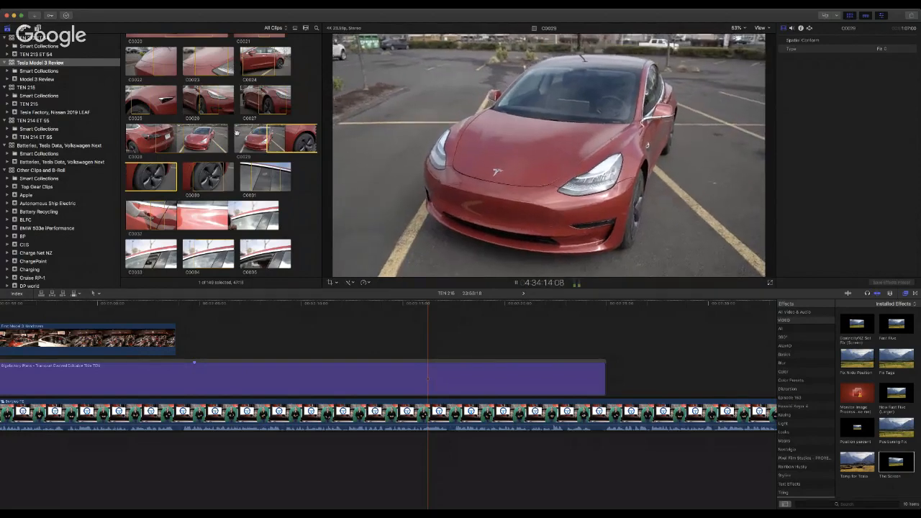
key("space")
Step: Place the marked section of clip C0026 directly after the First Model 3 Handovers clip and delete its detached audio
left_click(210, 101)
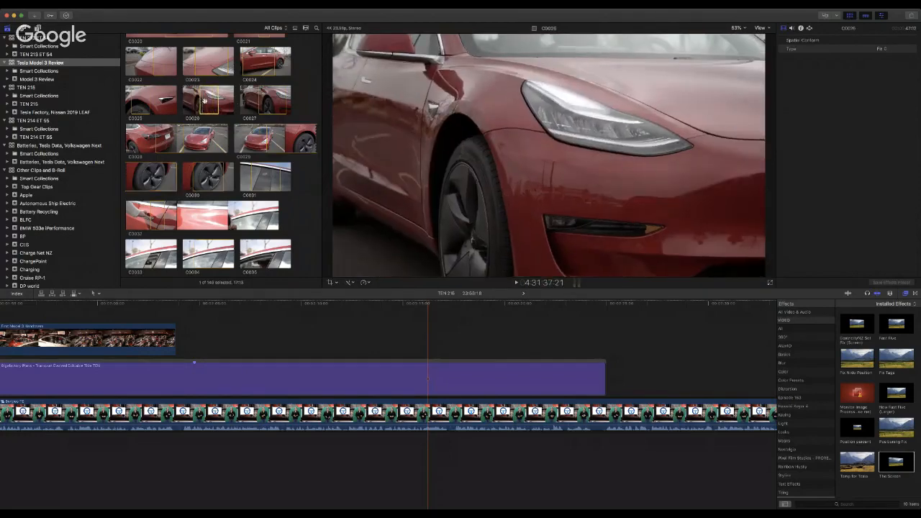
left_click_drag(210, 120, 186, 339)
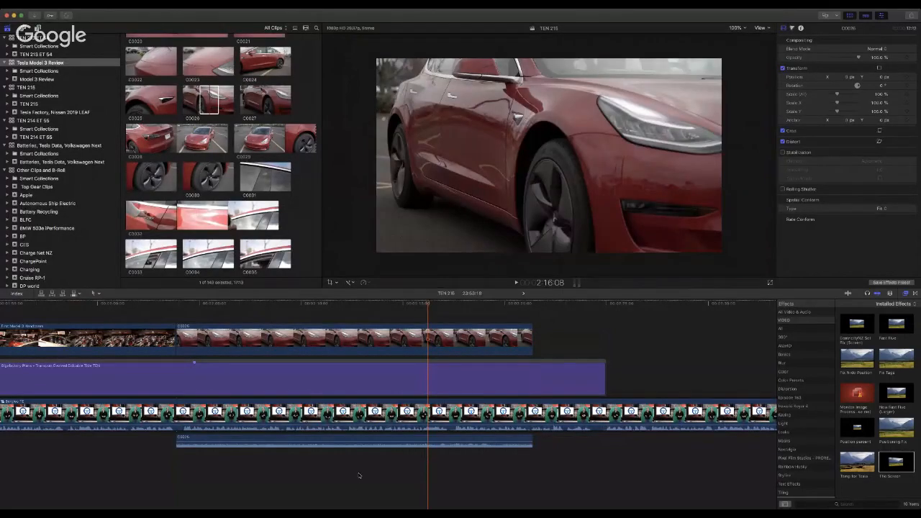
left_click(367, 441)
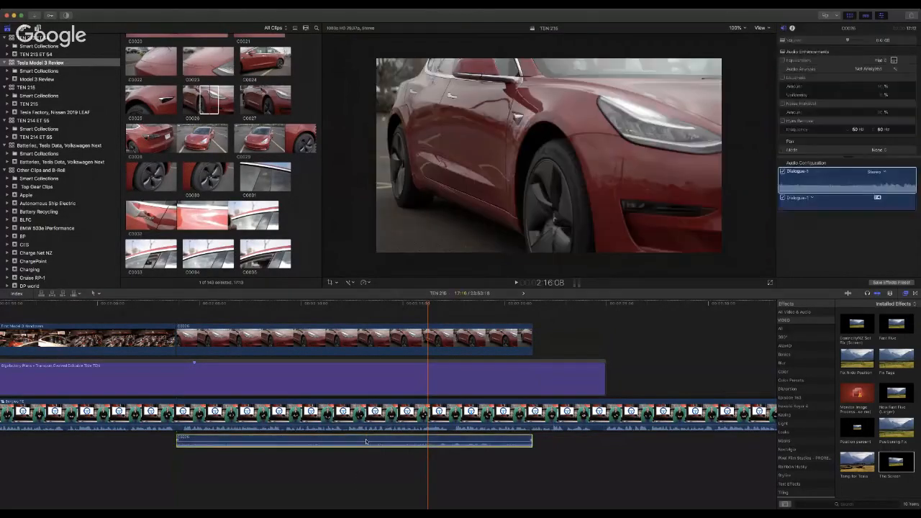
key("Delete")
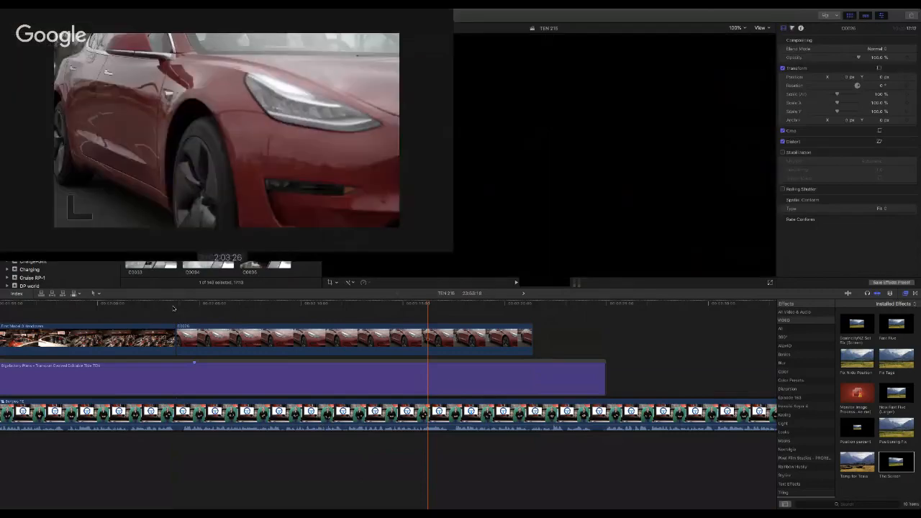
Step: Review clip C0026 in the timeline from its start at 2:03:26, playing it forward and in reverse
left_click(173, 307)
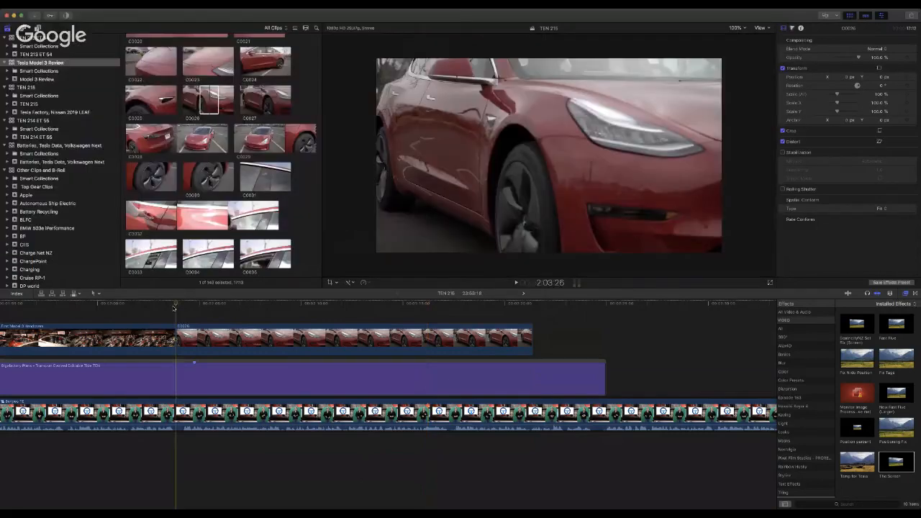
key("space")
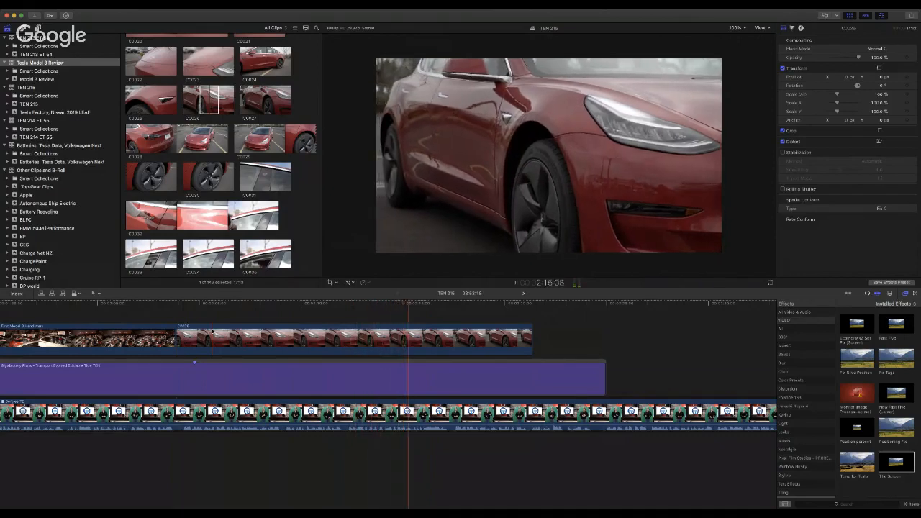
key("j")
key("j")
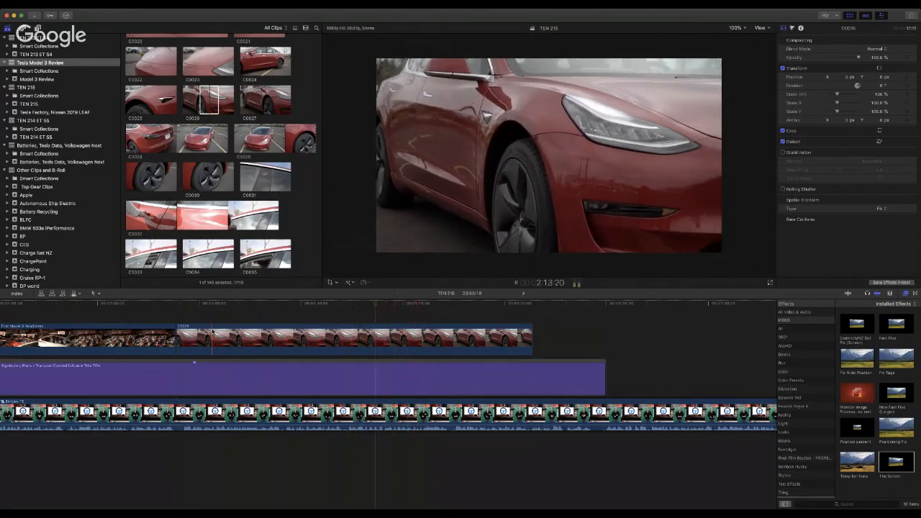
key("k")
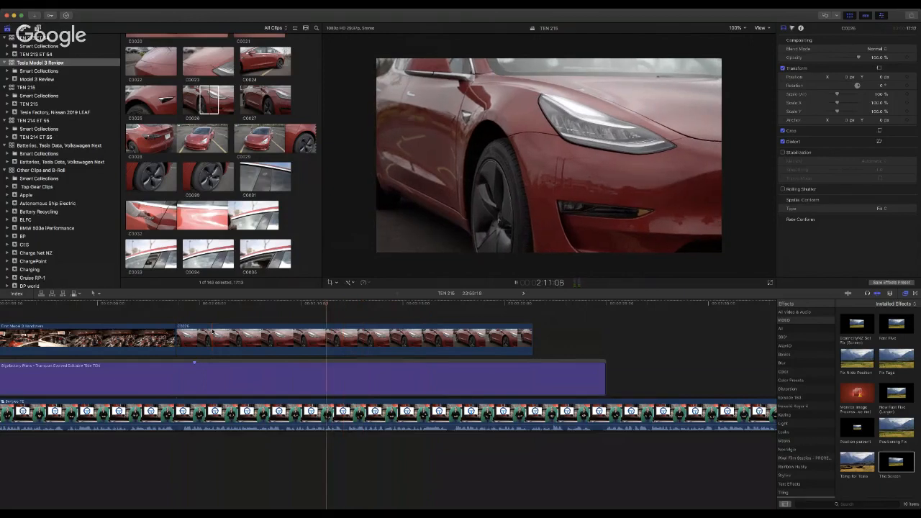
key("l")
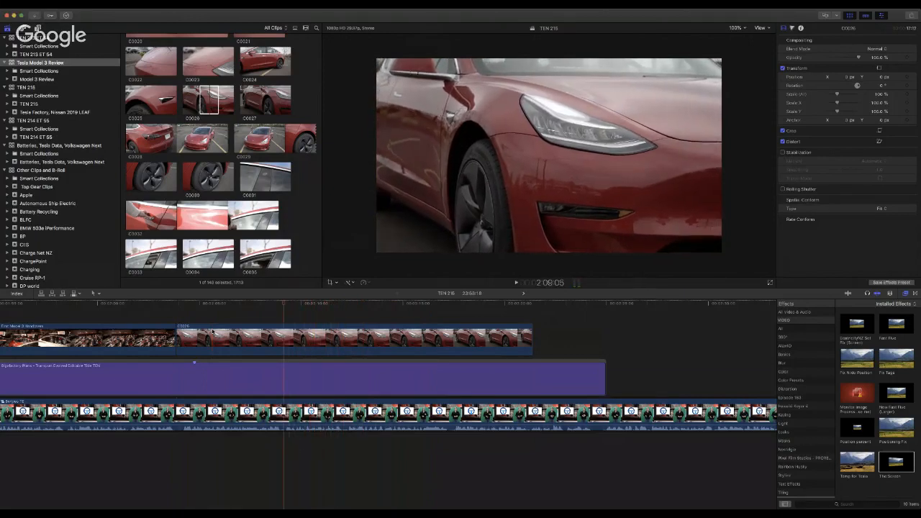
key("l")
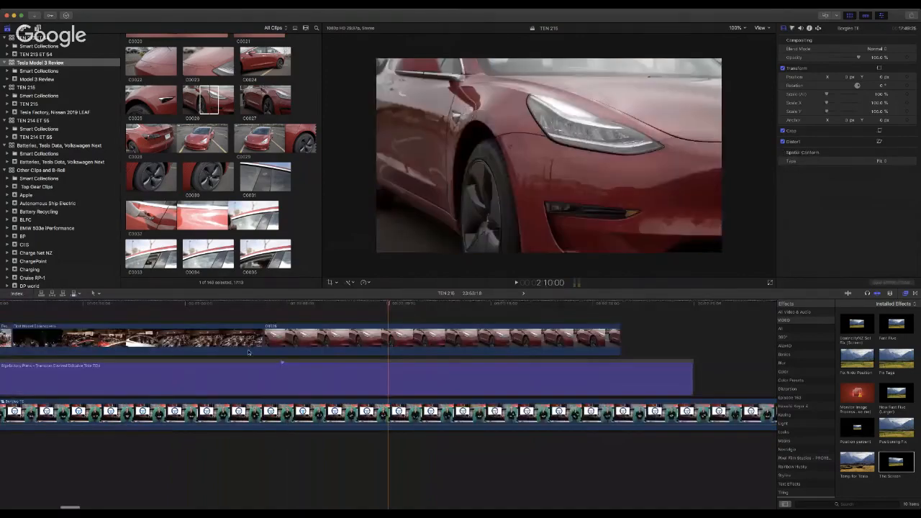
Step: Try shortening clip C0026 from its start, play back the result, and delete the clip from the timeline
left_click(268, 343)
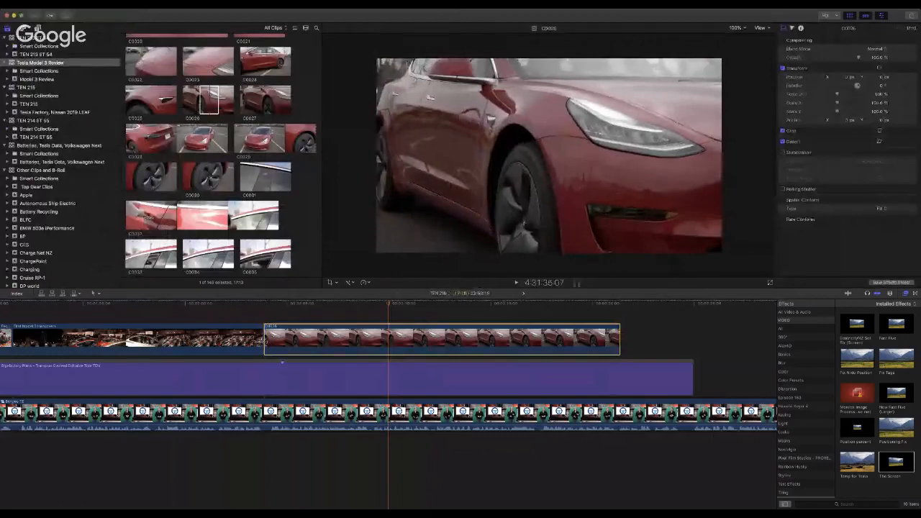
left_click_drag(265, 341, 309, 345)
left_click(256, 303)
key("space")
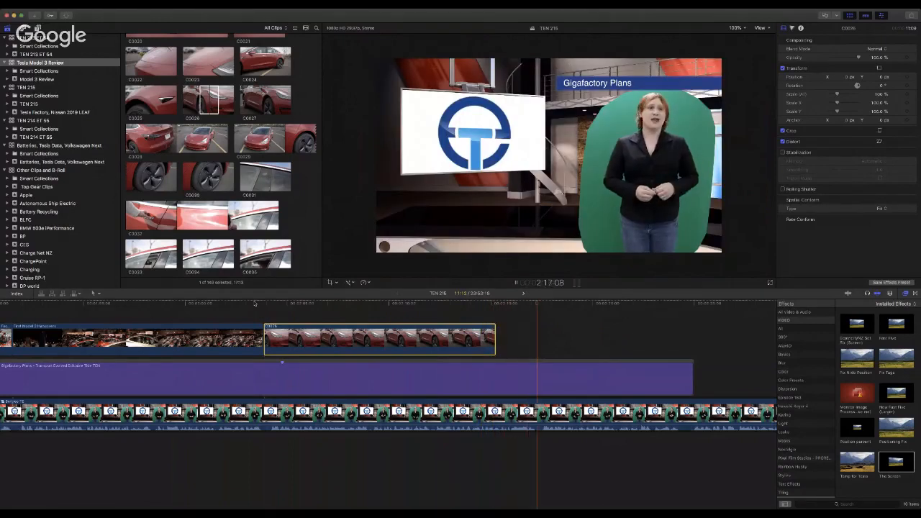
key("space")
key("Delete")
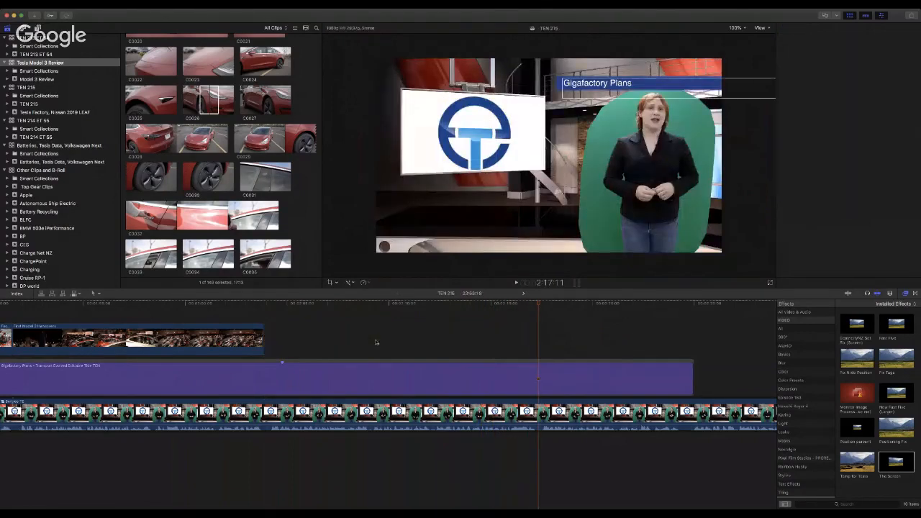
Step: Place interior clip C0037 directly after the First Model 3 Handovers clip without its audio, and play it from 2:03:26
scroll(247, 201, "down", 6)
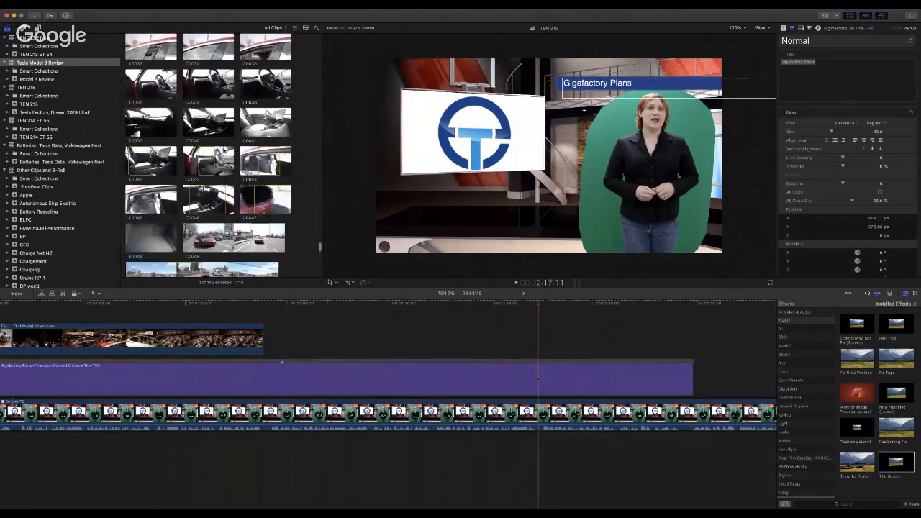
mouse_move(138, 163)
left_mouse_down()
mouse_move(281, 326)
mouse_move(269, 337)
left_mouse_up()
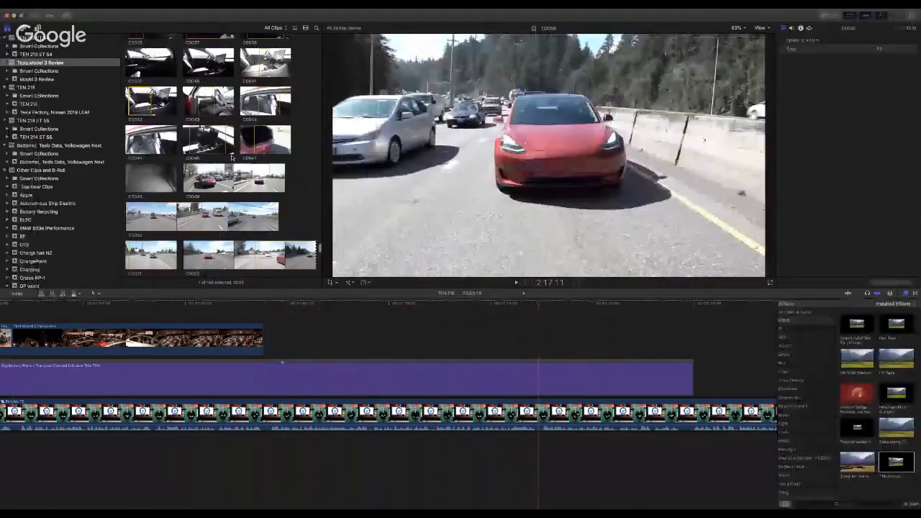
scroll(197, 115, "up", 3)
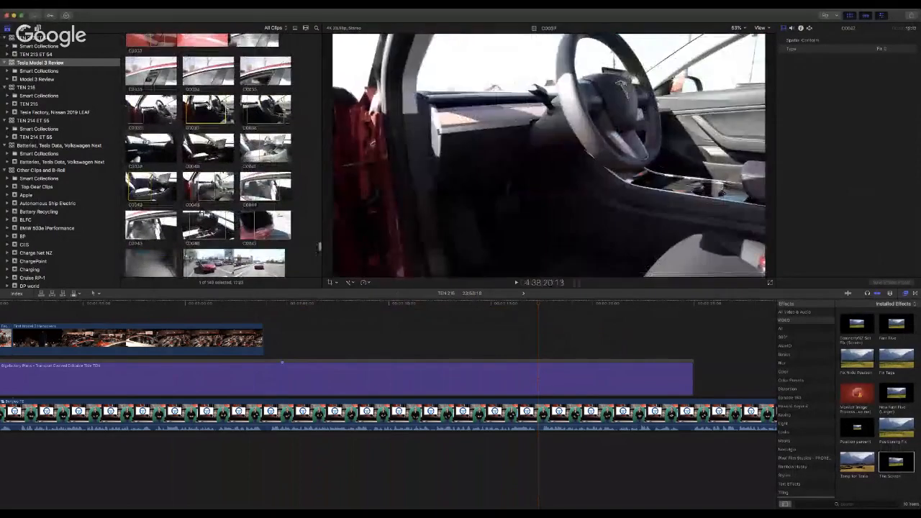
left_click(207, 107)
left_click_drag(195, 108, 266, 342)
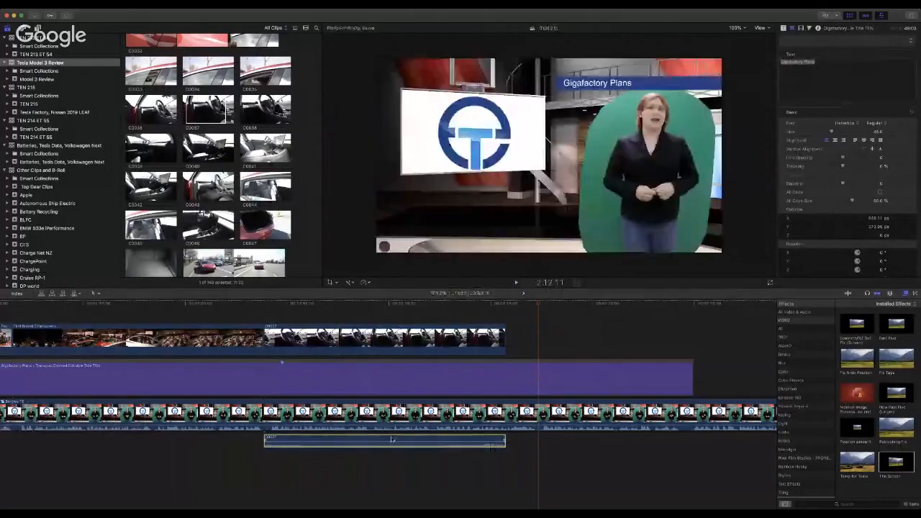
key("Delete")
left_click(264, 304)
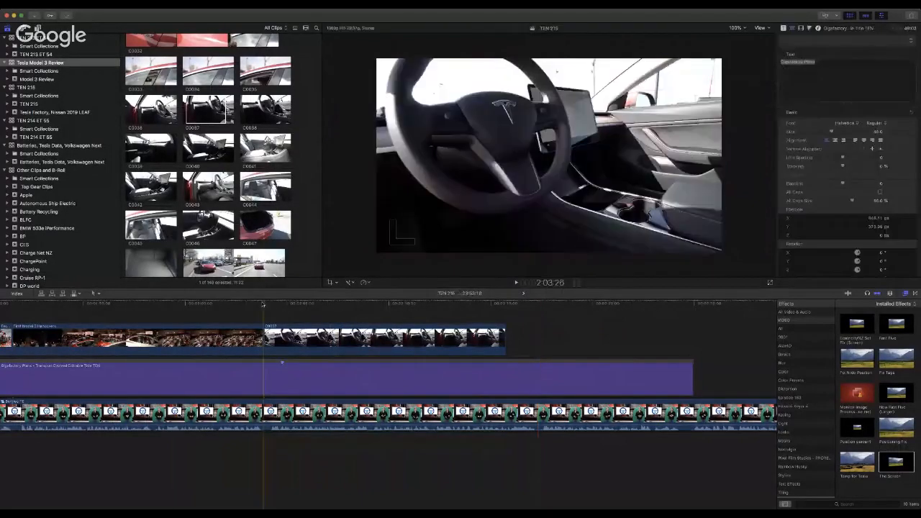
key("space")
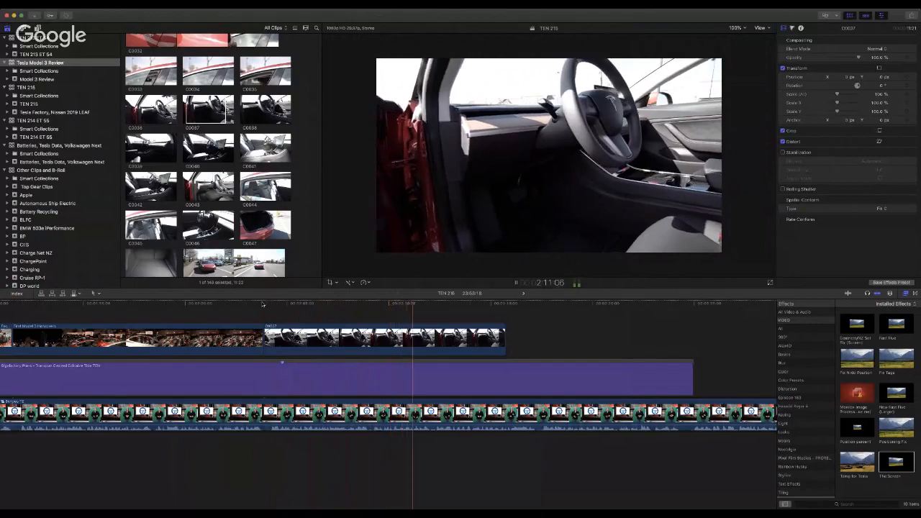
Step: Slow clip C0037 by stretching its retime bar to the playhead at 2:17:14, for a length of 13:17
scroll(263, 305, "right", 2)
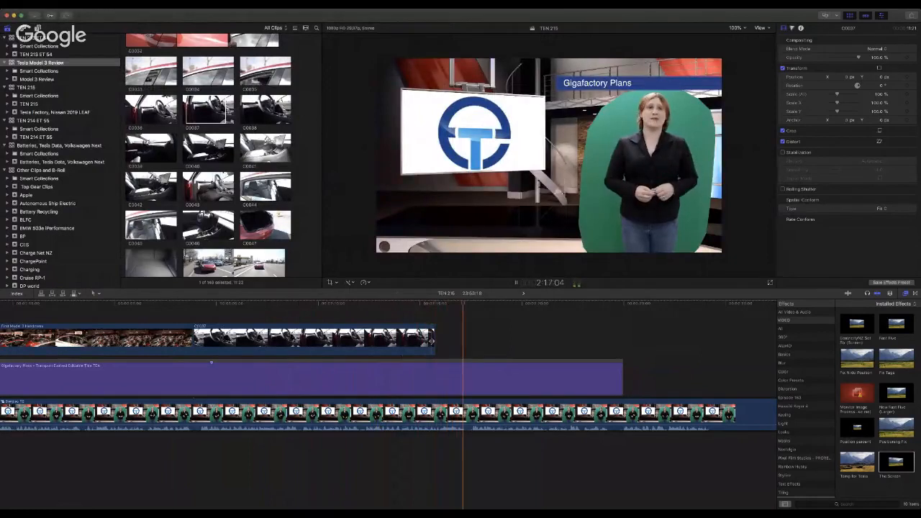
left_click(426, 342)
key("super+r")
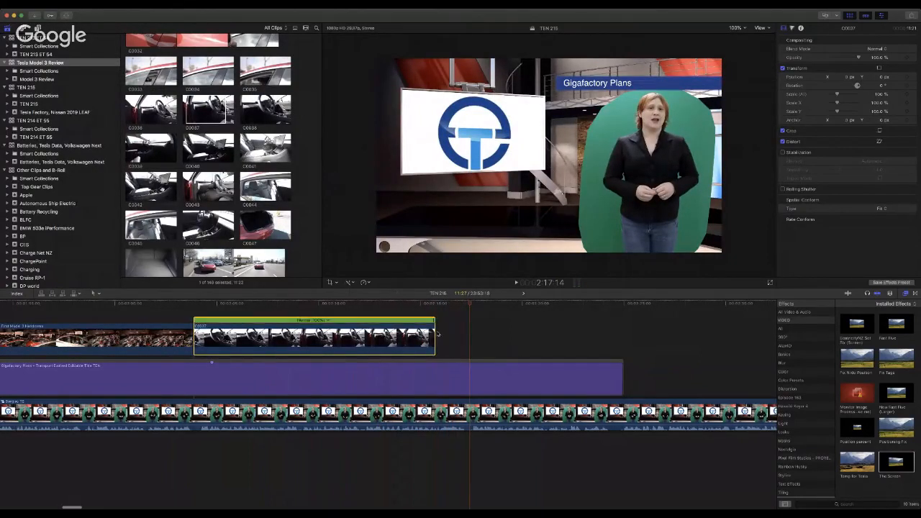
left_click_drag(435, 321, 468, 324)
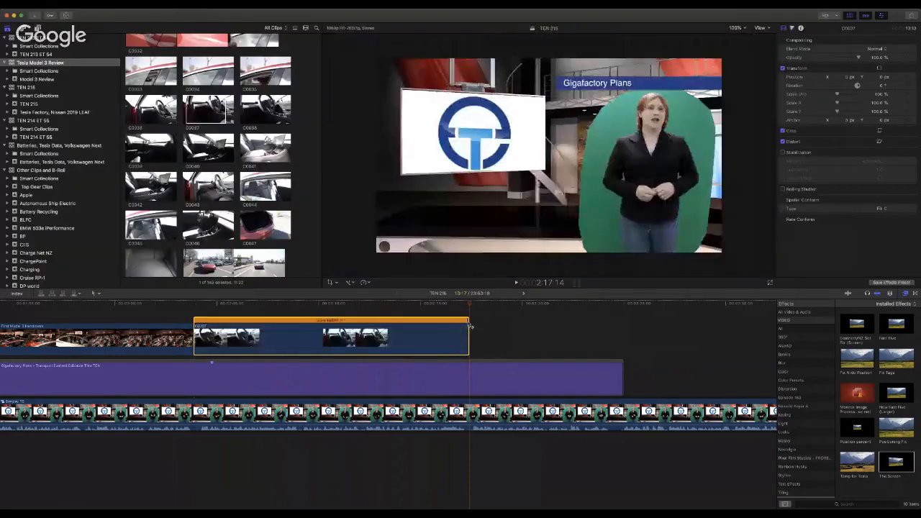
Step: Play the timeline past the end of clip C0037 and stop at 2:24:10, near the end of the Gigafactory Plans title
left_click(429, 308)
key("space")
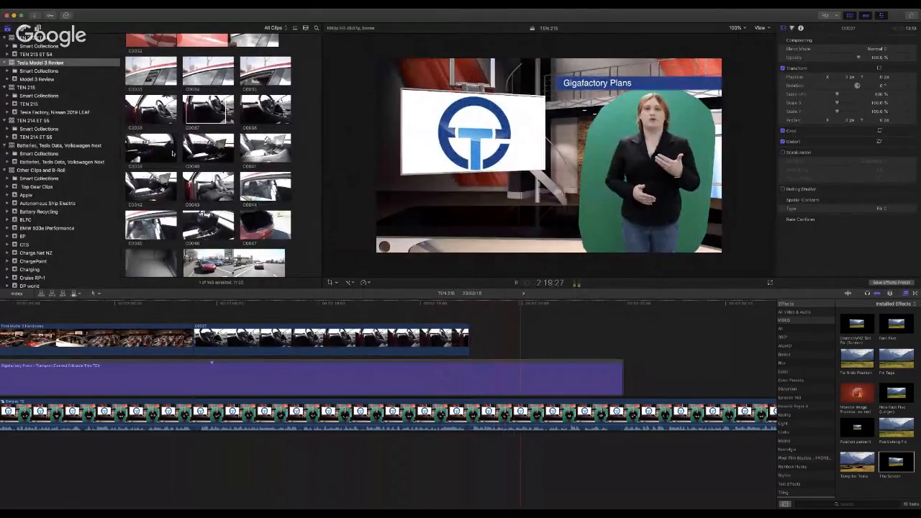
scroll(101, 118, "up", 1)
scroll(101, 118, "down", 1)
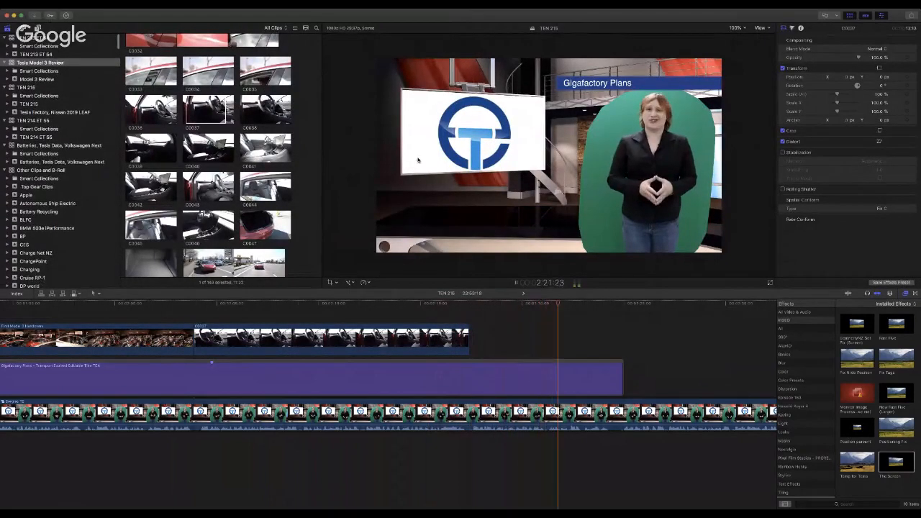
scroll(634, 372, "up", 1)
scroll(634, 372, "up", 2)
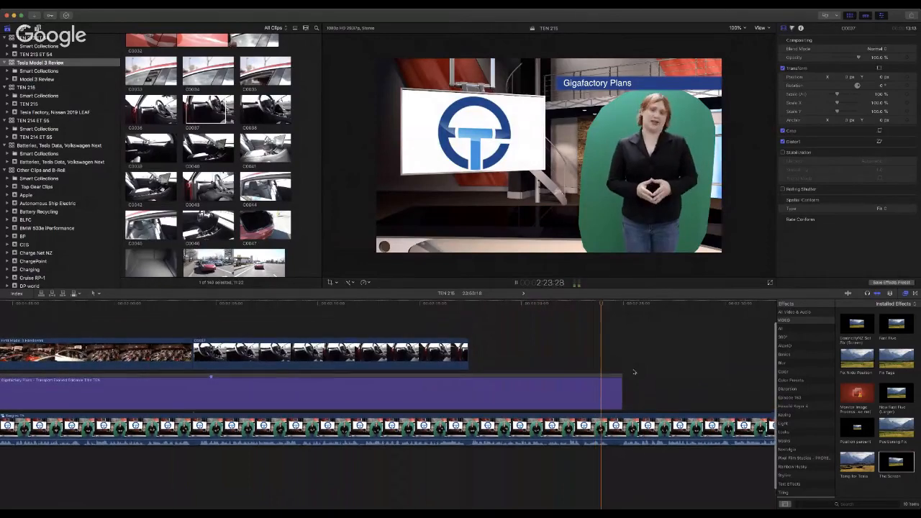
key("space")
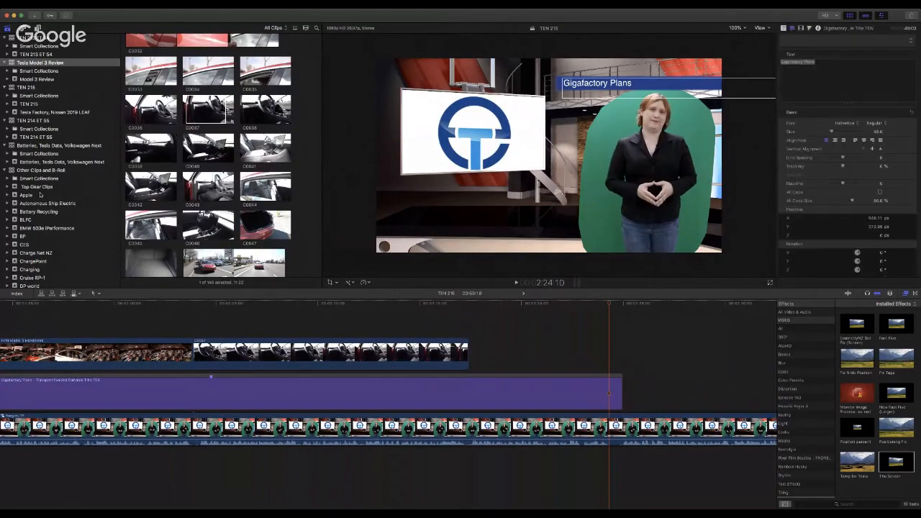
Step: Find the Tesla Model S event in the library and look through its clips for suitable B-roll
scroll(40, 194, "down", 15)
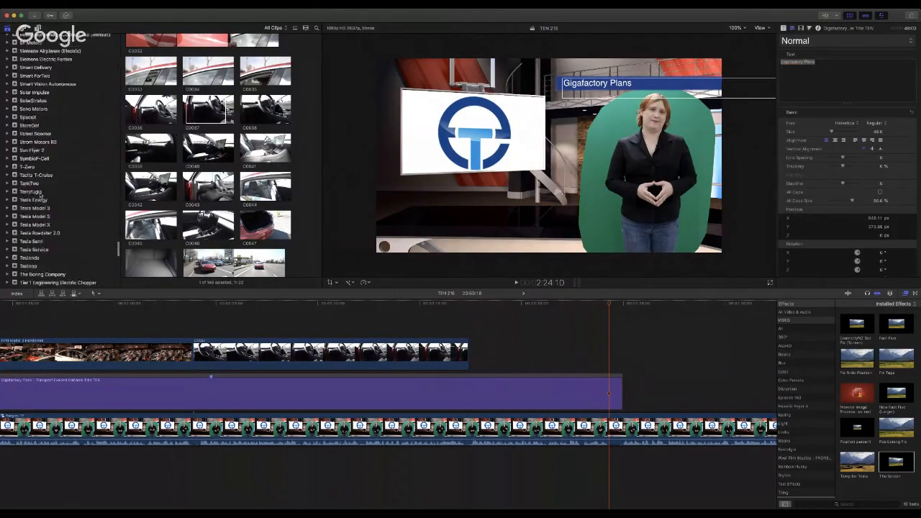
scroll(40, 194, "up", 10)
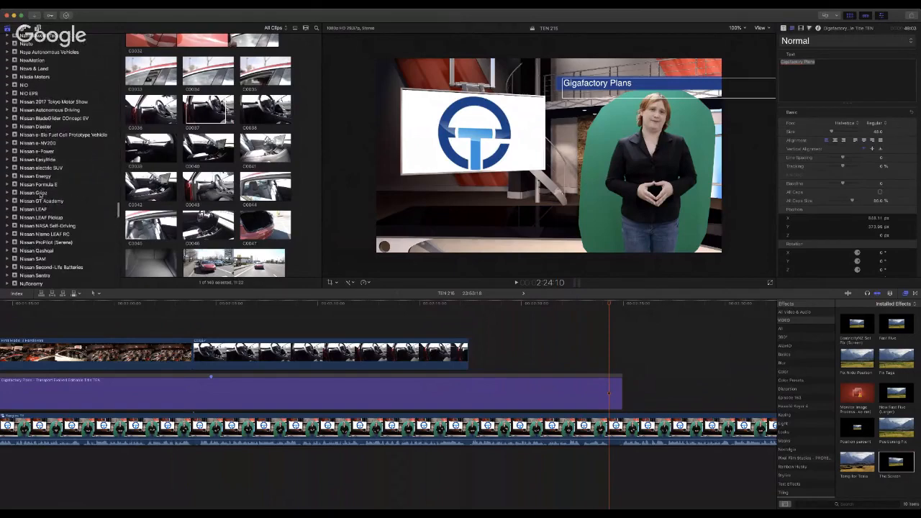
scroll(40, 194, "down", 12)
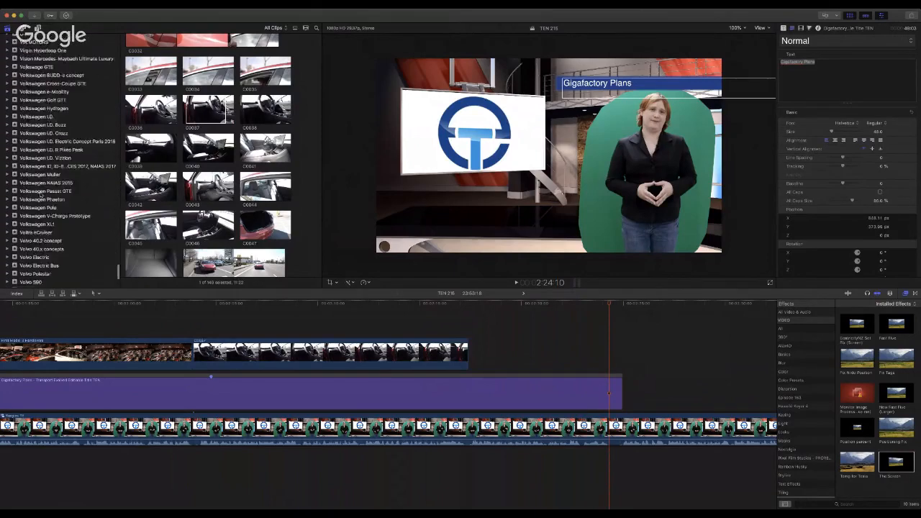
scroll(42, 195, "up", 8)
left_click(47, 190)
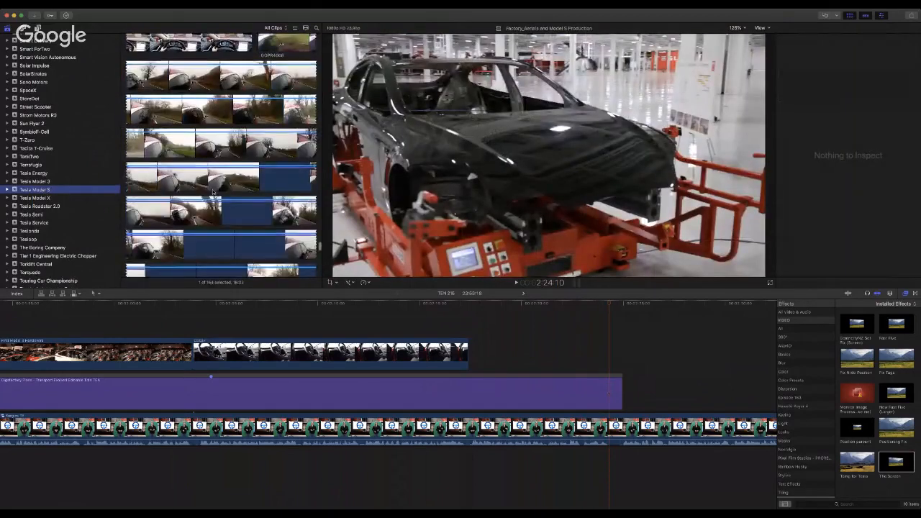
scroll(212, 192, "down", 6)
scroll(212, 192, "up", 15)
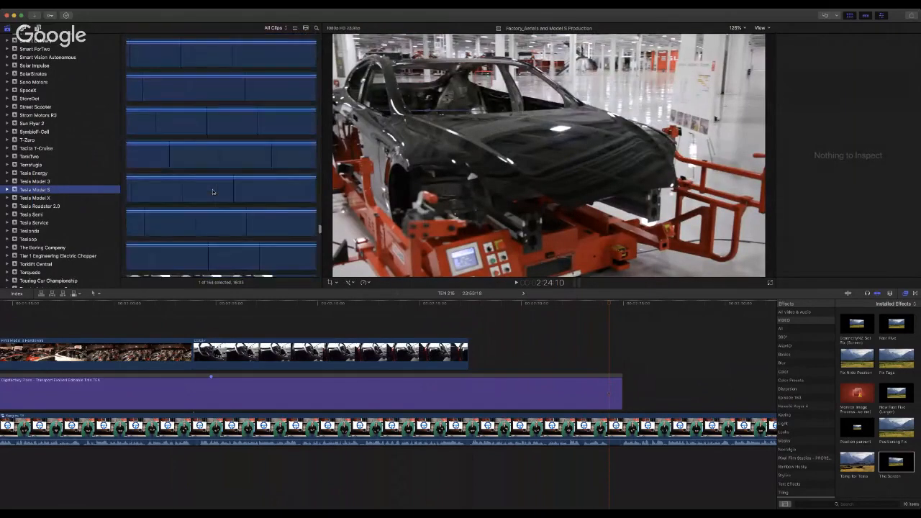
left_click(212, 192)
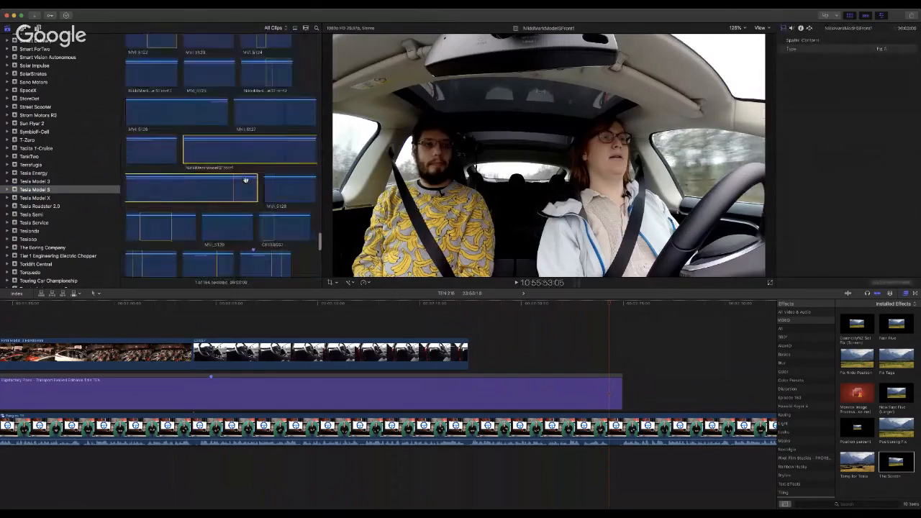
scroll(248, 181, "down", 5)
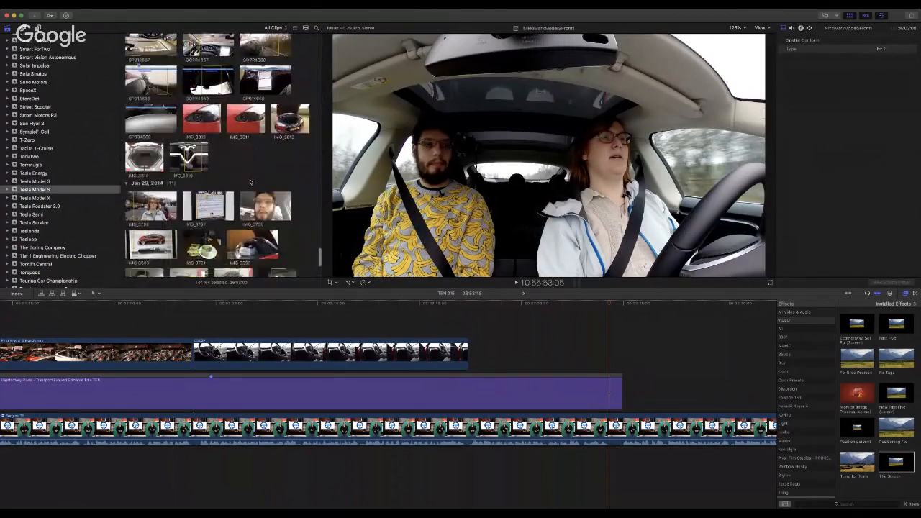
scroll(250, 182, "up", 8)
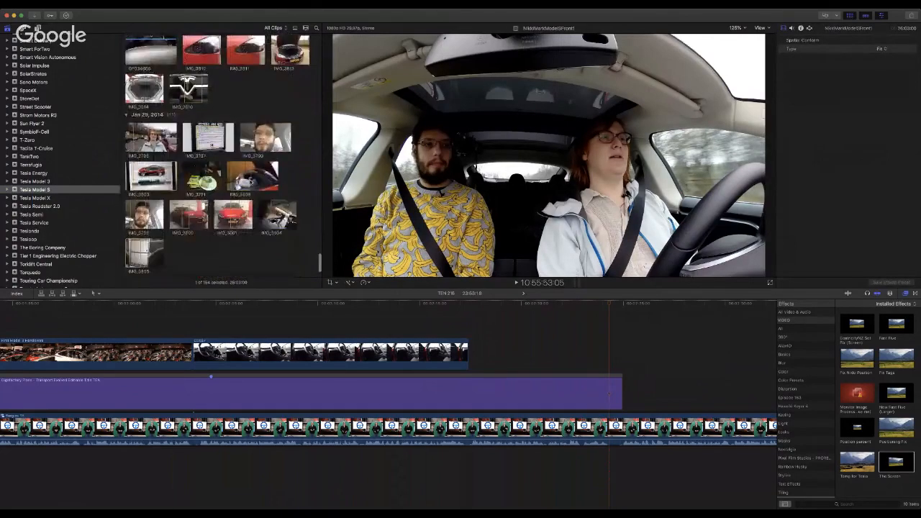
left_click(440, 501)
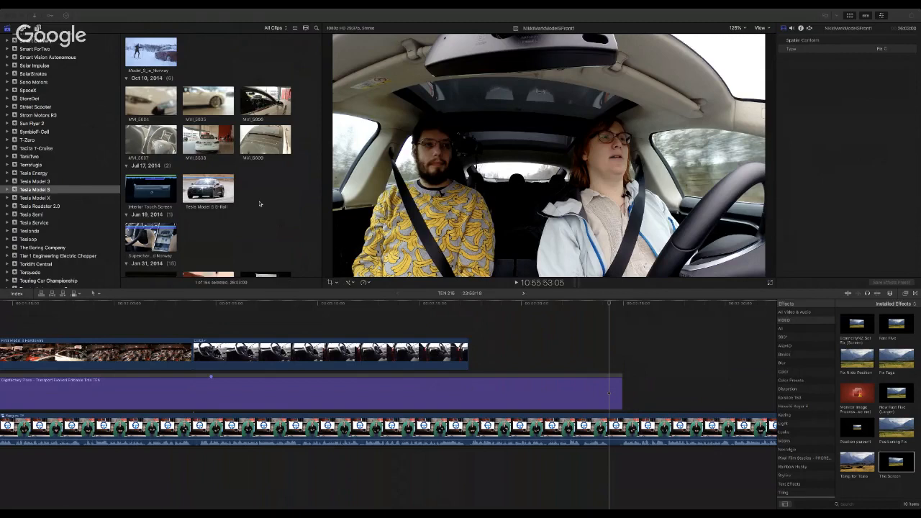
scroll(259, 204, "up", 5)
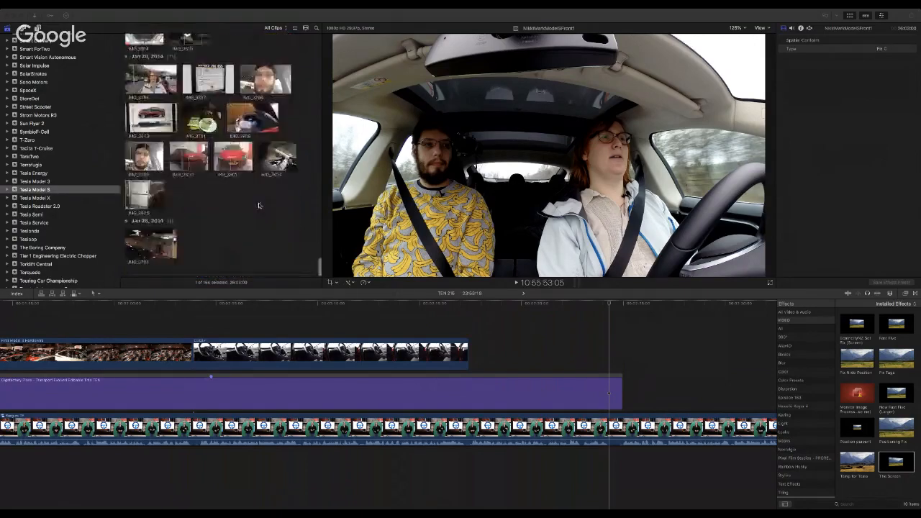
Step: Place the marked Tesla Model X Launch Event section directly after clip C0037, trimmed to the title's end and fitted to the studio screen
left_click(57, 198)
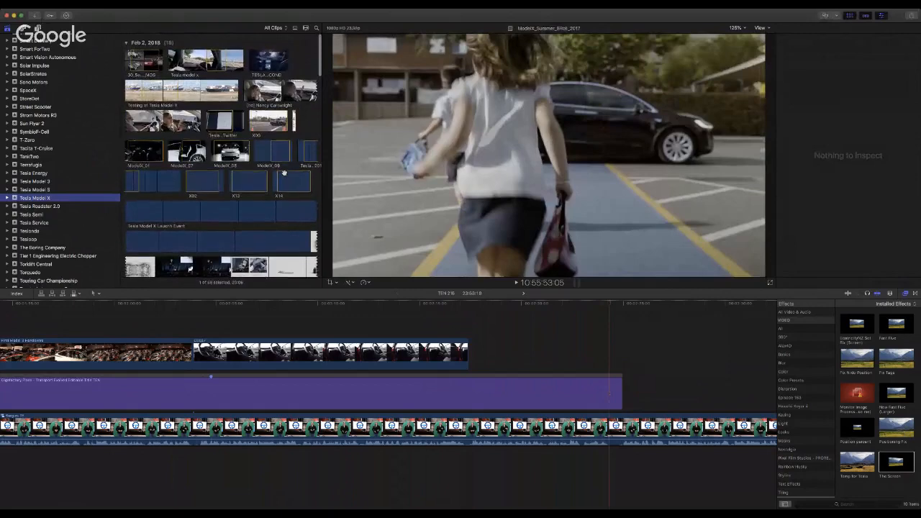
scroll(285, 173, "down", 10)
scroll(284, 172, "down", 10)
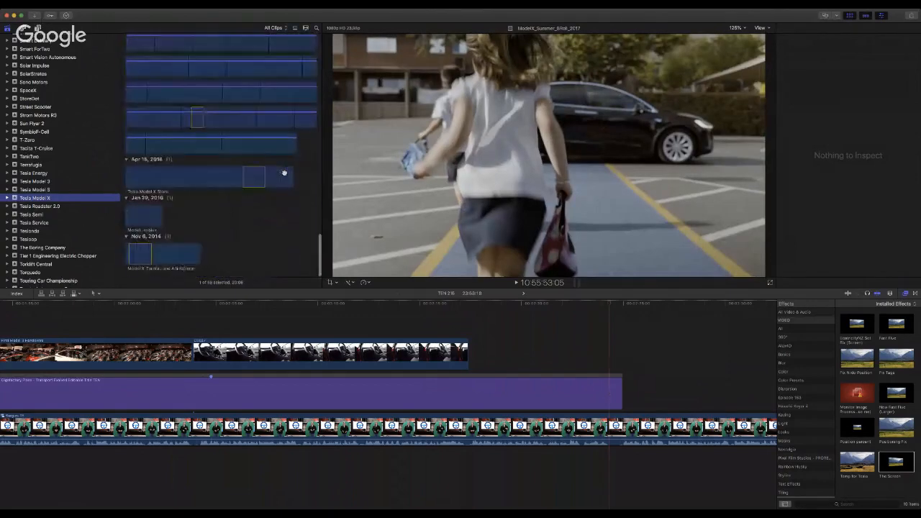
scroll(284, 173, "down", 6)
scroll(285, 173, "up", 20)
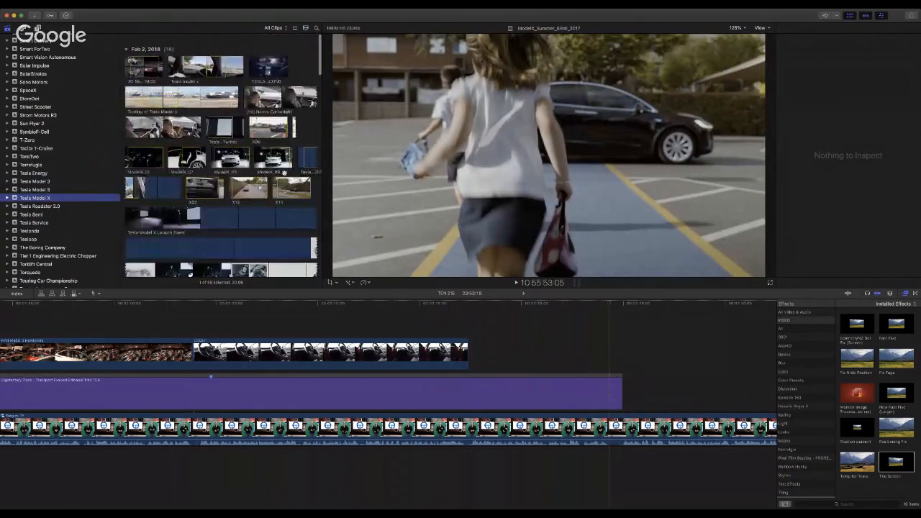
scroll(284, 173, "down", 15)
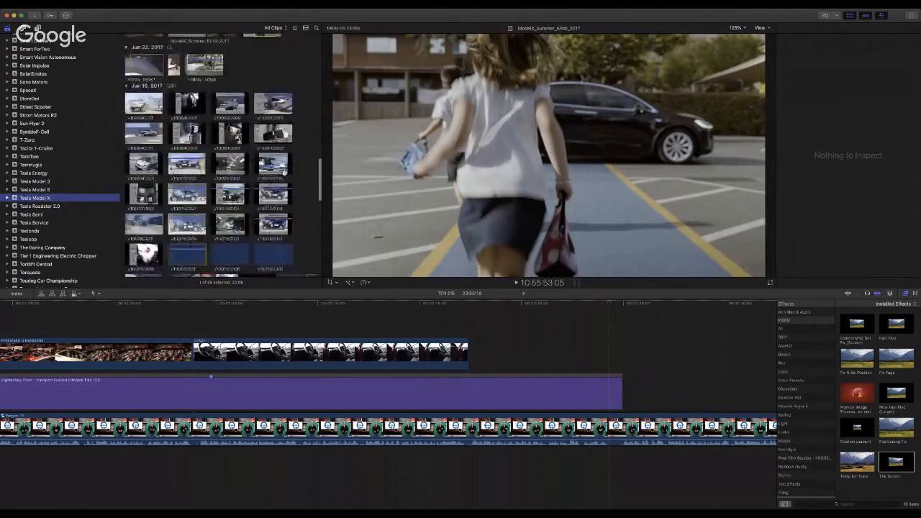
scroll(284, 173, "down", 2)
scroll(284, 172, "up", 10)
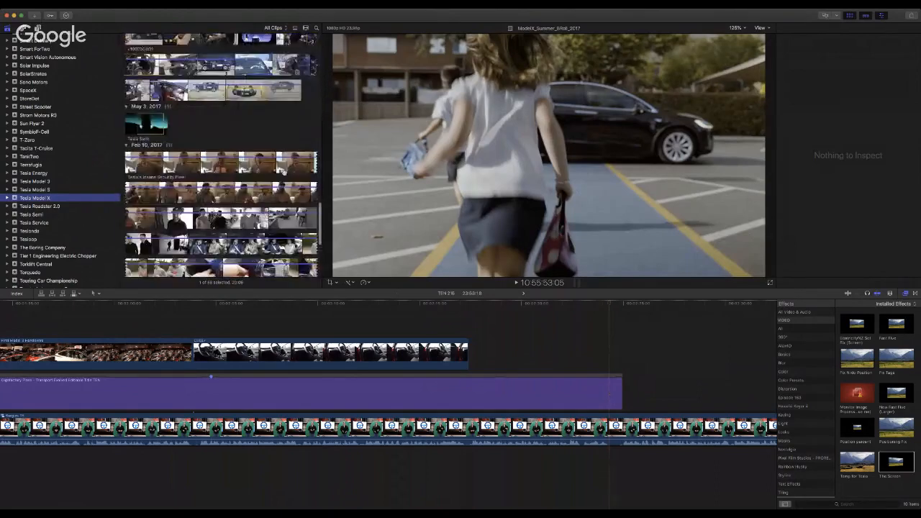
scroll(285, 172, "up", 10)
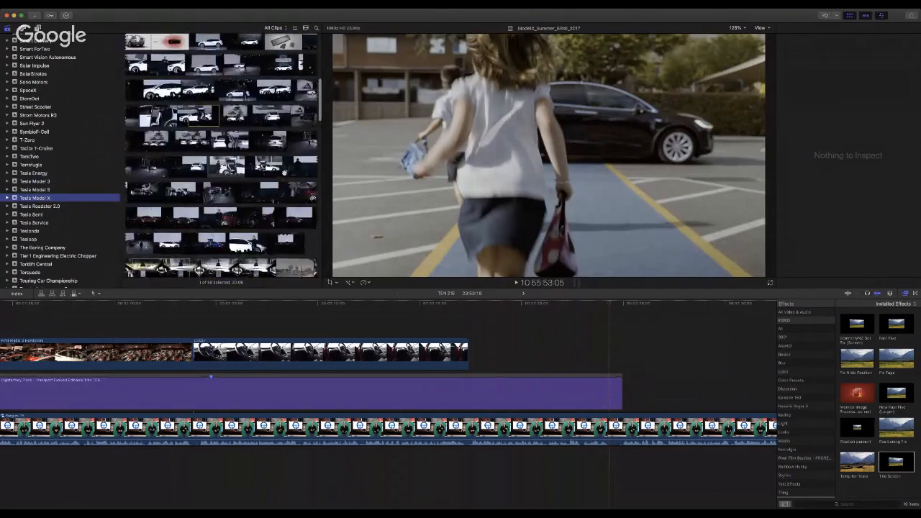
scroll(284, 173, "up", 5)
scroll(284, 172, "down", 3)
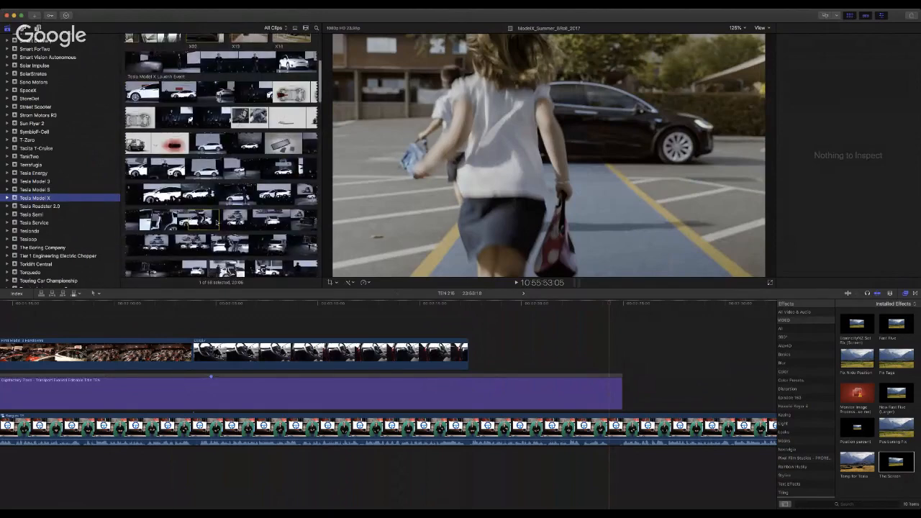
left_click_drag(201, 219, 473, 358)
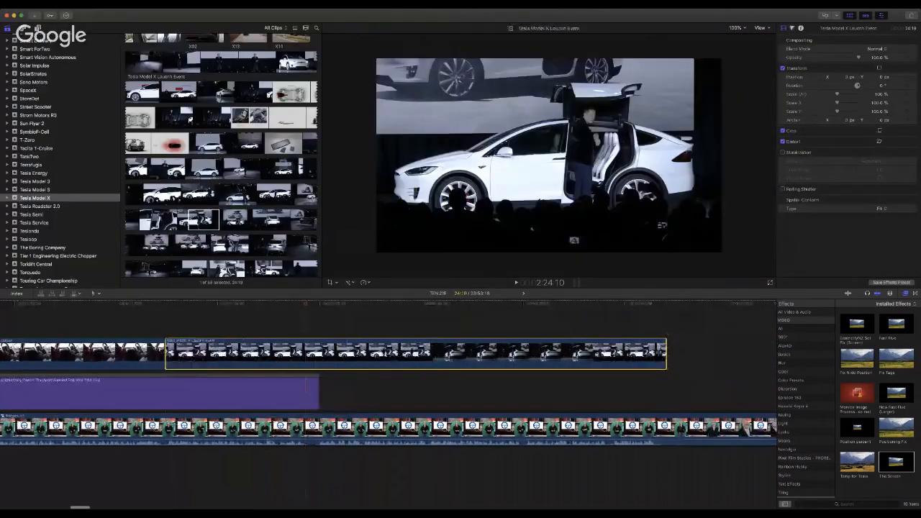
left_click_drag(666, 352, 315, 362)
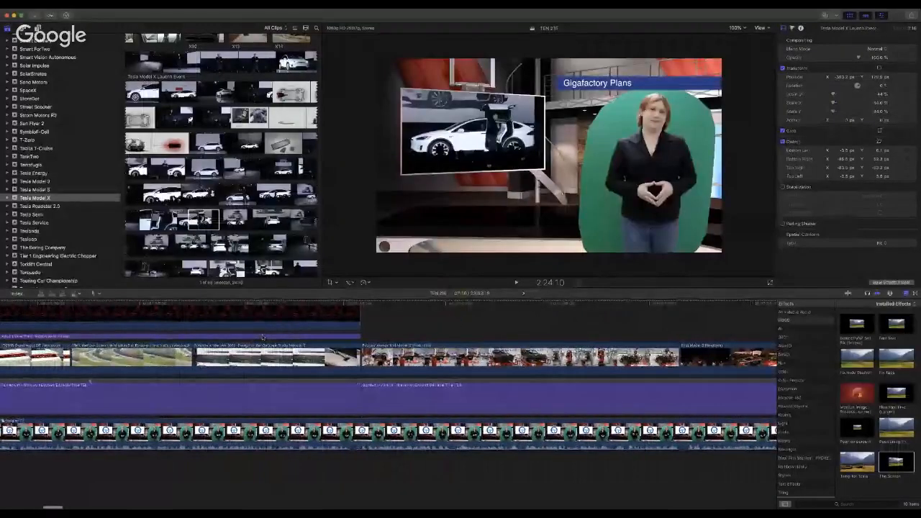
Step: Extend a copy of the video credit lower third across the Gigafactory Plans segment and change its text to "Video Credit: Tesla"
left_click(260, 336)
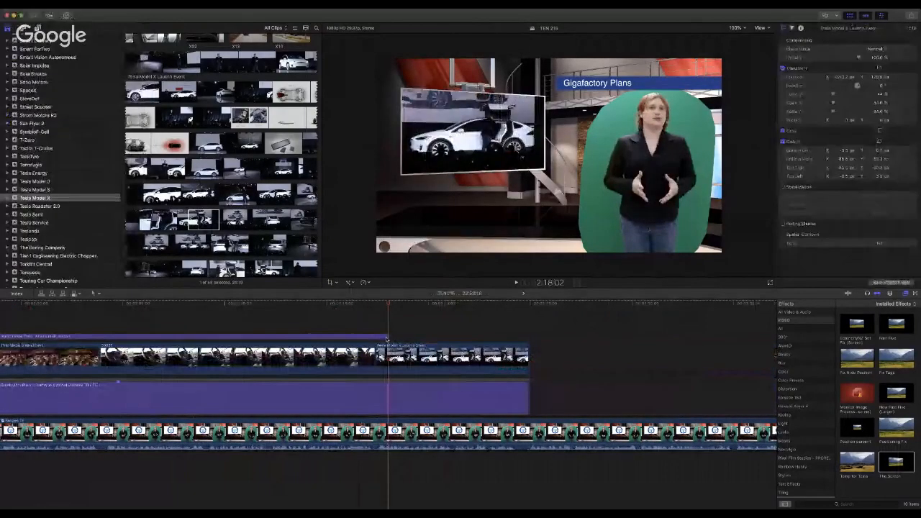
left_click_drag(387, 338, 527, 336)
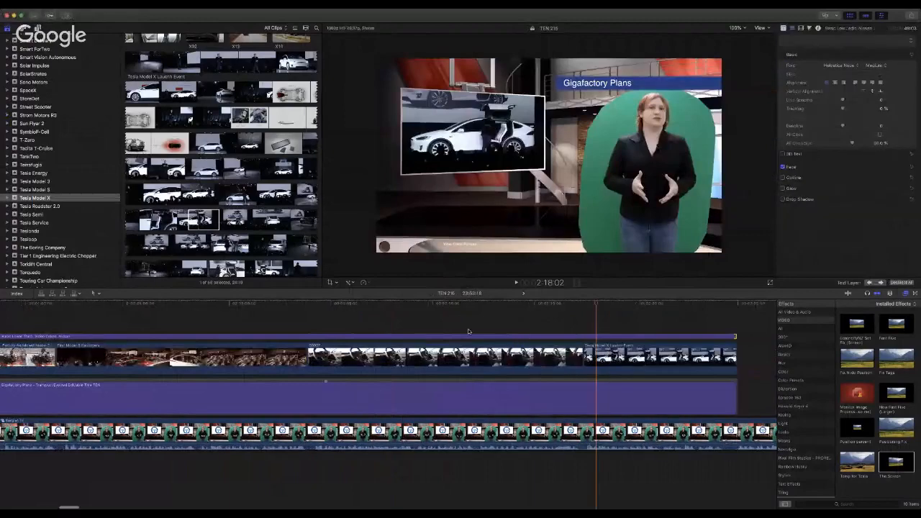
scroll(468, 331, "up", 2)
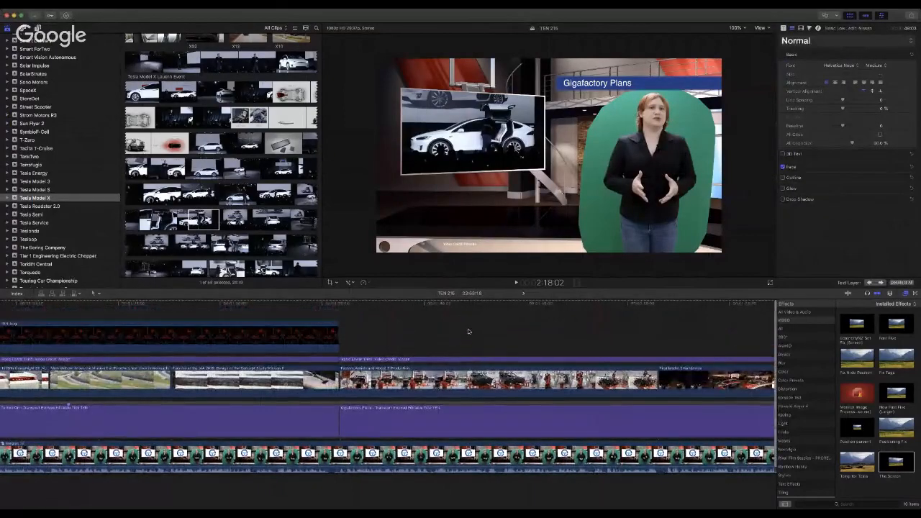
scroll(467, 331, "right", 5)
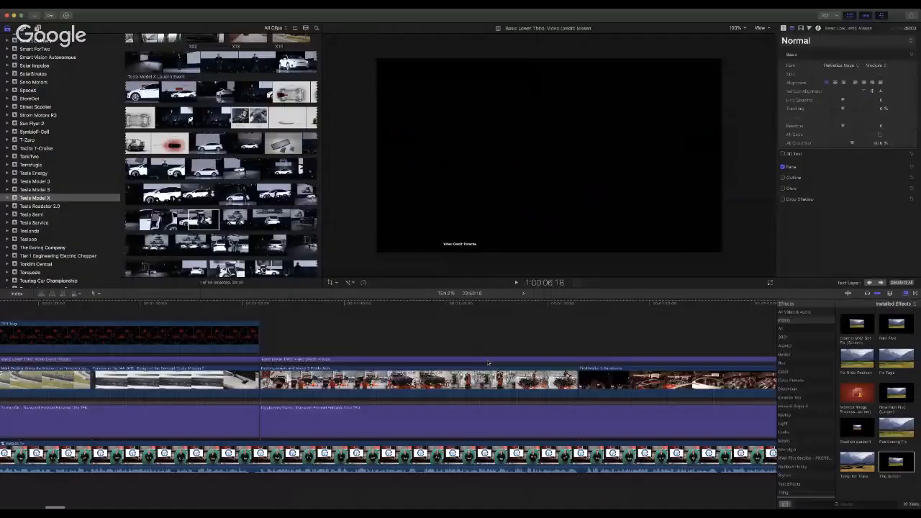
left_click(484, 356)
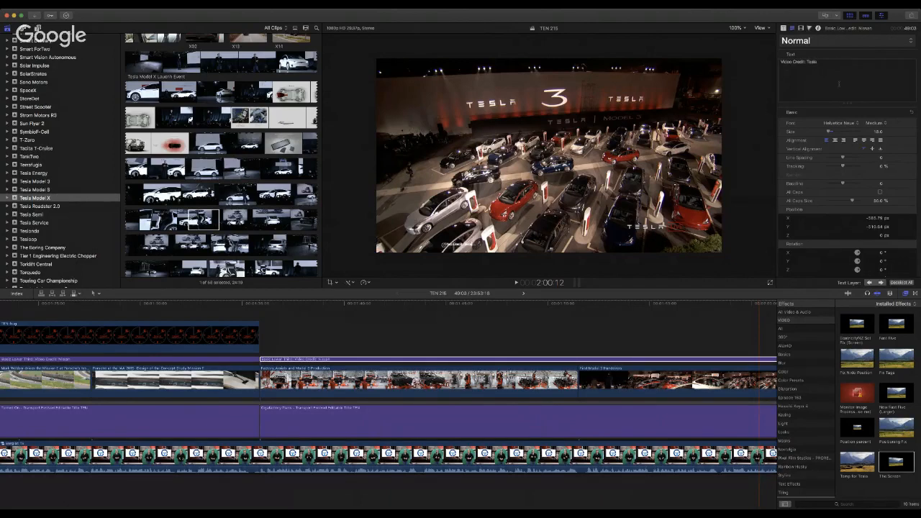
Step: Play the Gigafactory Plans segment from its start and extend the TEN bug clip to the end of the title
left_click(260, 305)
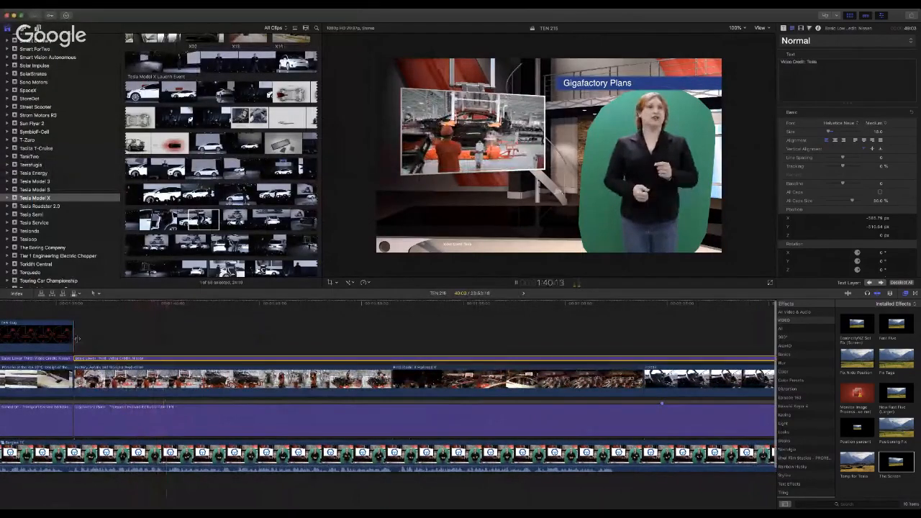
left_click_drag(72, 336, 692, 340)
scroll(690, 341, "right", 8)
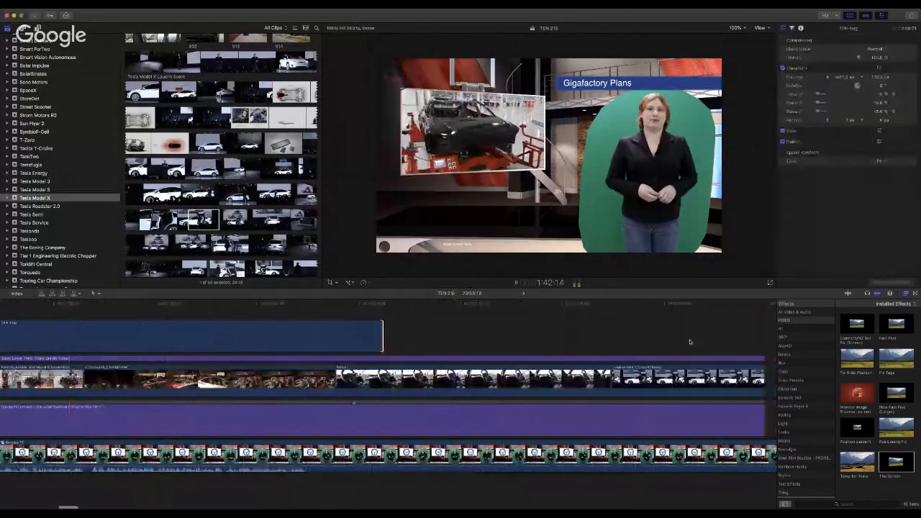
left_click_drag(281, 339, 660, 340)
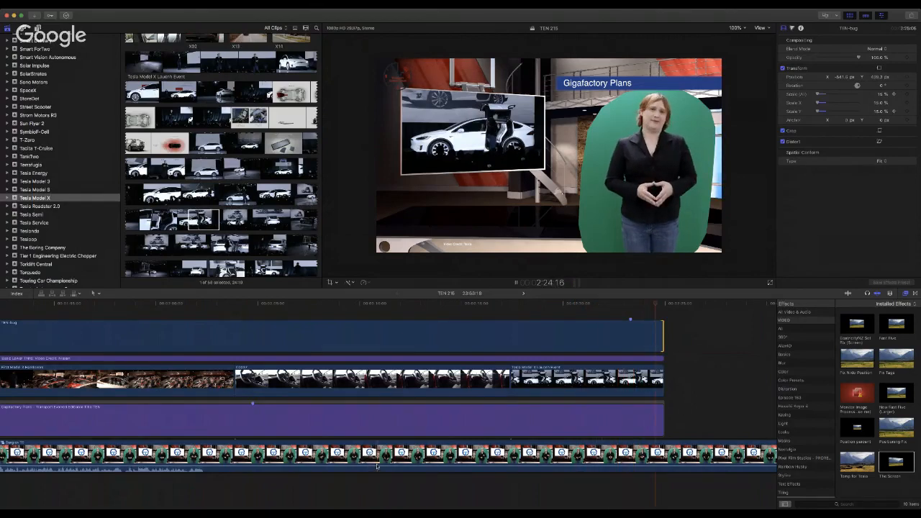
Step: Split the "Video Credit: Tesla" lower third at the start and at the end of clip C0037
key("space")
left_click(305, 379)
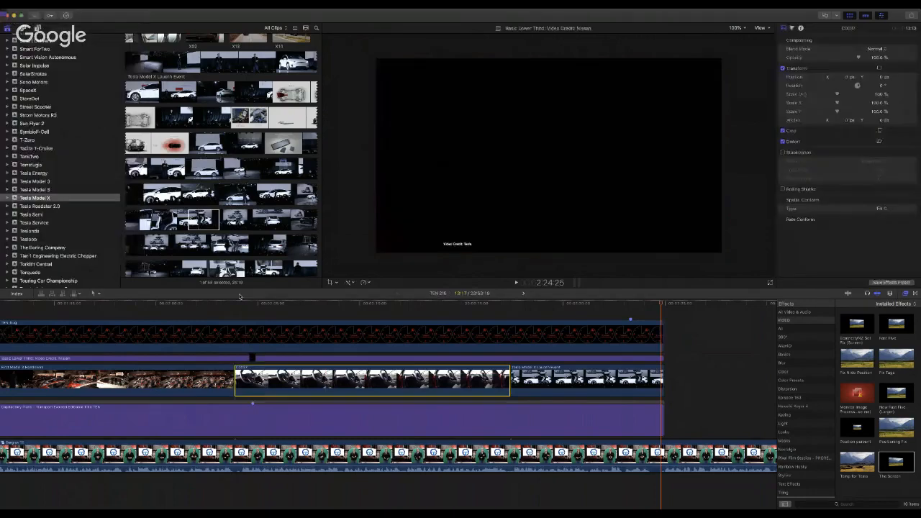
left_click(235, 304)
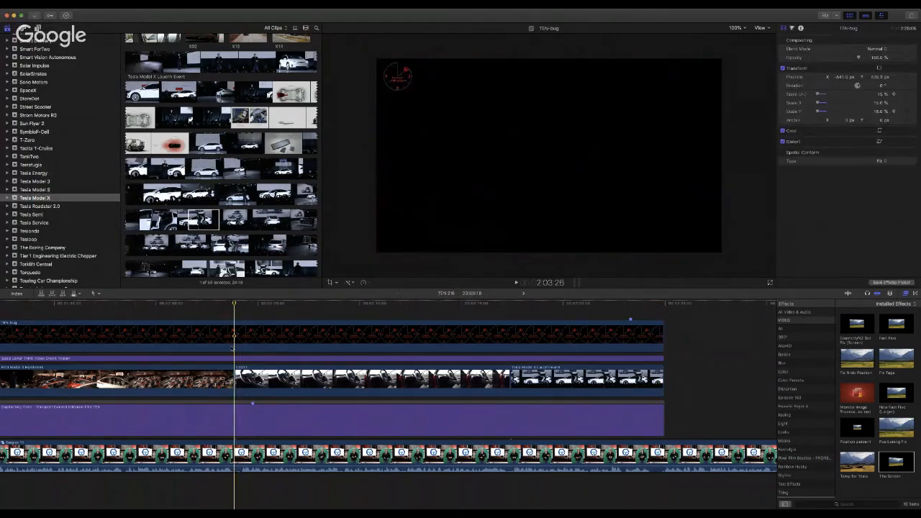
key("super+b")
left_click(234, 358)
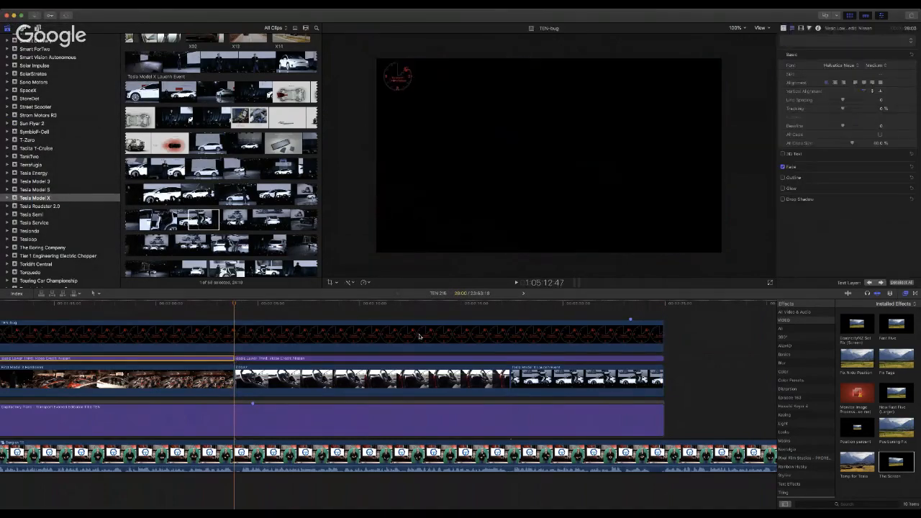
left_click(510, 306)
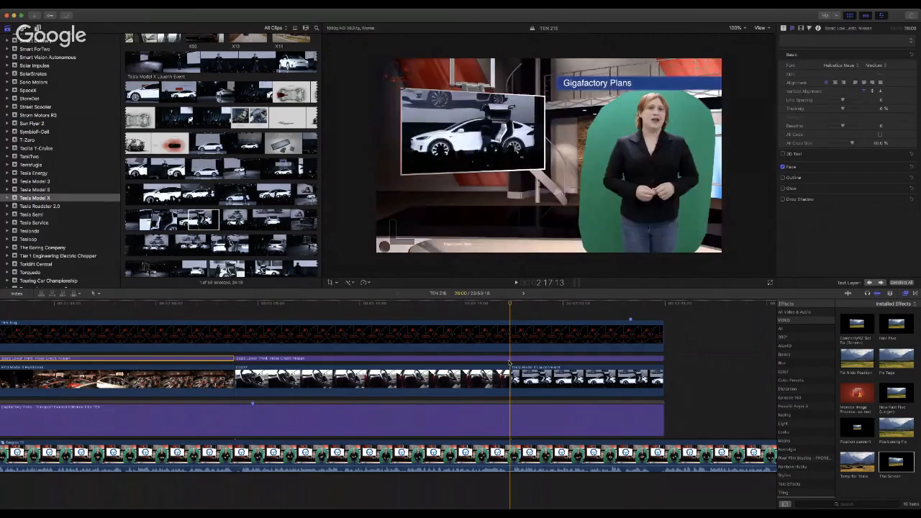
key("super+b")
left_click(508, 358)
Step: Change the text of the credit section above clip C0037 to "Video Credit: Transport Evolved"
double_click(486, 359)
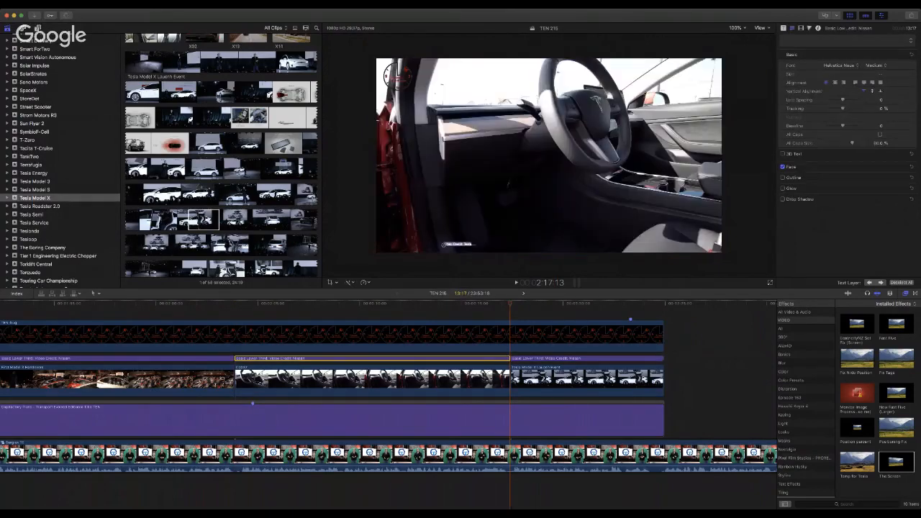
key("Right")
double_click(842, 61)
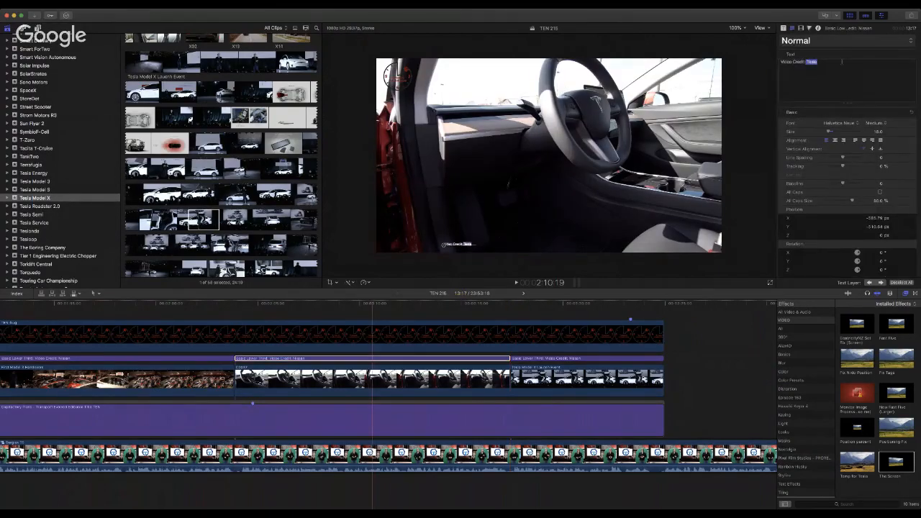
type("T")
Step: Shorten the ends of the Gigafactory Plans title, the Model X launch clip and its video credit slightly so they finish together
scroll(630, 395, "right", 5)
left_click_drag(555, 425, 549, 425)
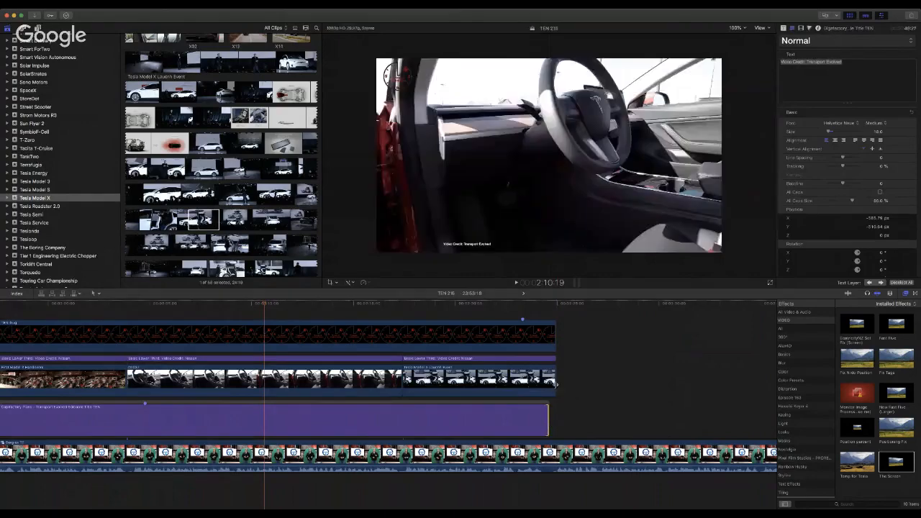
left_click_drag(555, 383, 548, 358)
scroll(575, 397, "right", 1)
scroll(575, 397, "right", 1)
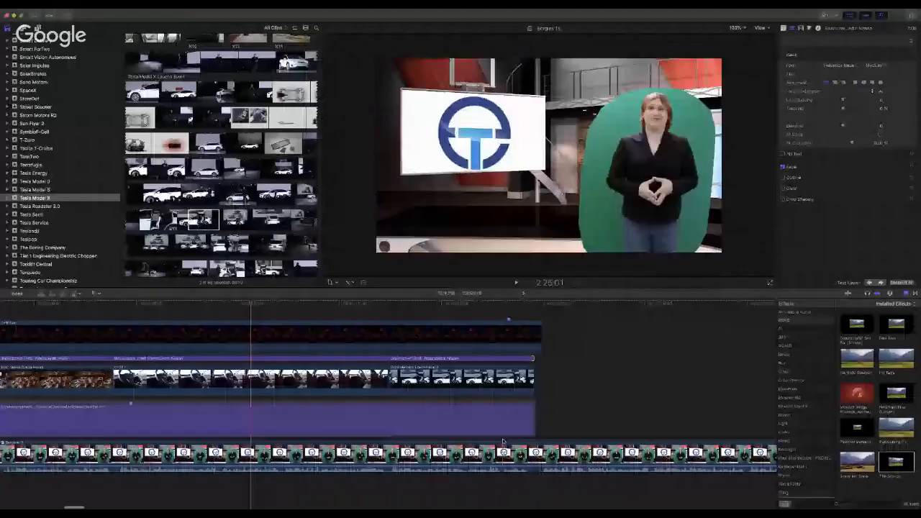
Step: Place a copy of the Gigafactory Plans title directly after the original and trim the TEN bug to end just before the cut
left_click(508, 404)
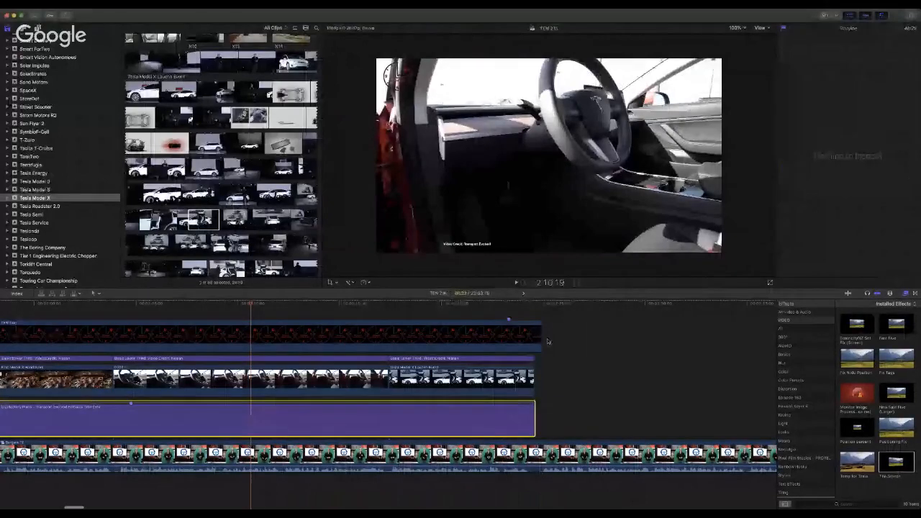
left_click(535, 305)
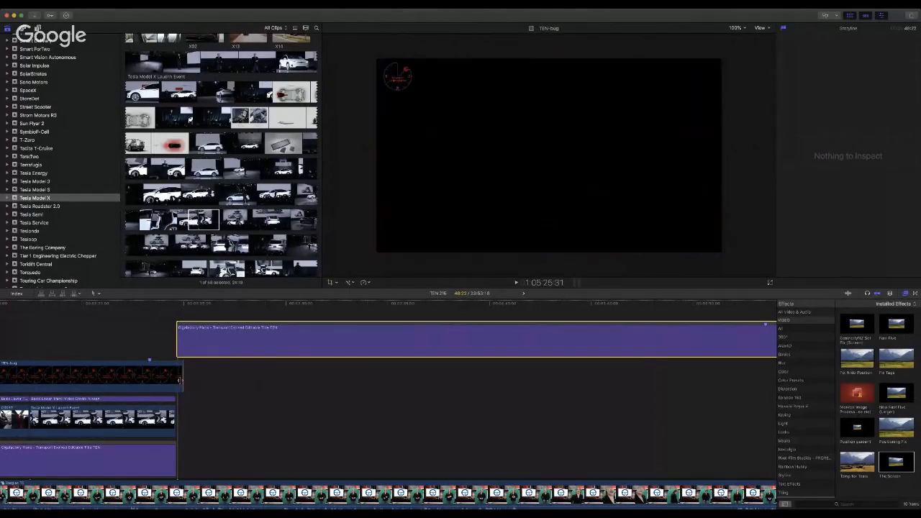
left_click_drag(182, 377, 170, 377)
left_click(238, 447)
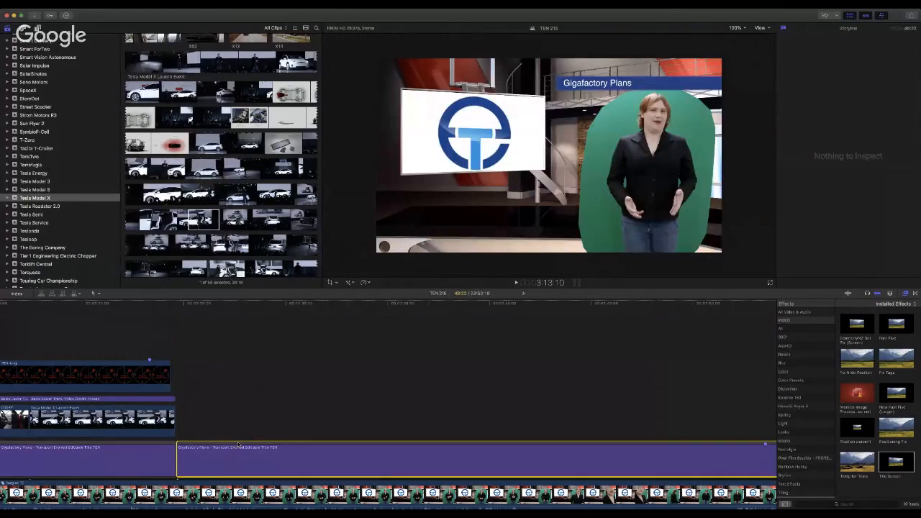
key("comma")
key("comma")
key("comma")
key("period")
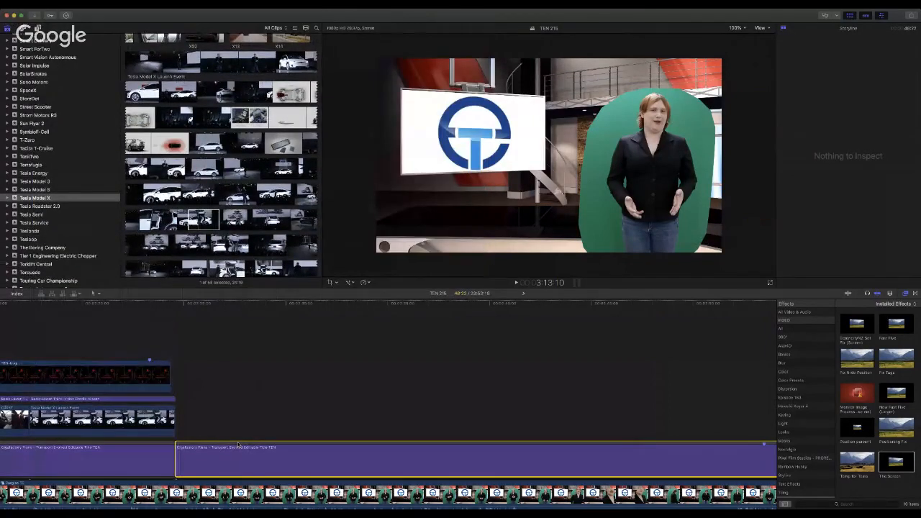
Step: Change the text of the copied title to "Heading to Goodwood"
key("super+Tab")
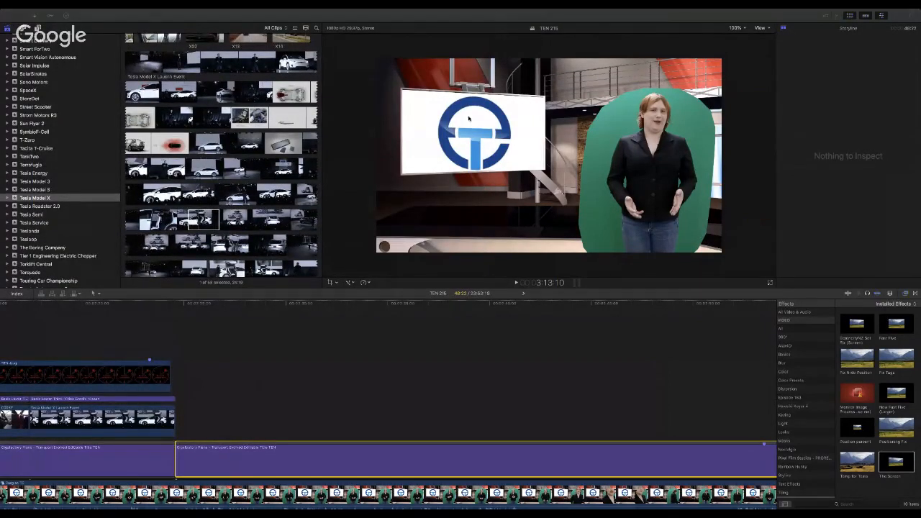
left_click(373, 455)
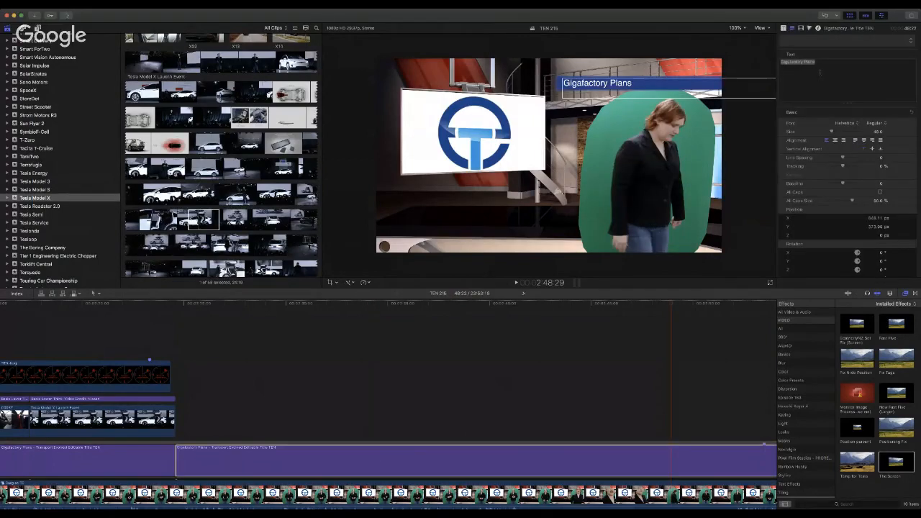
key("super+a")
type("Heading")
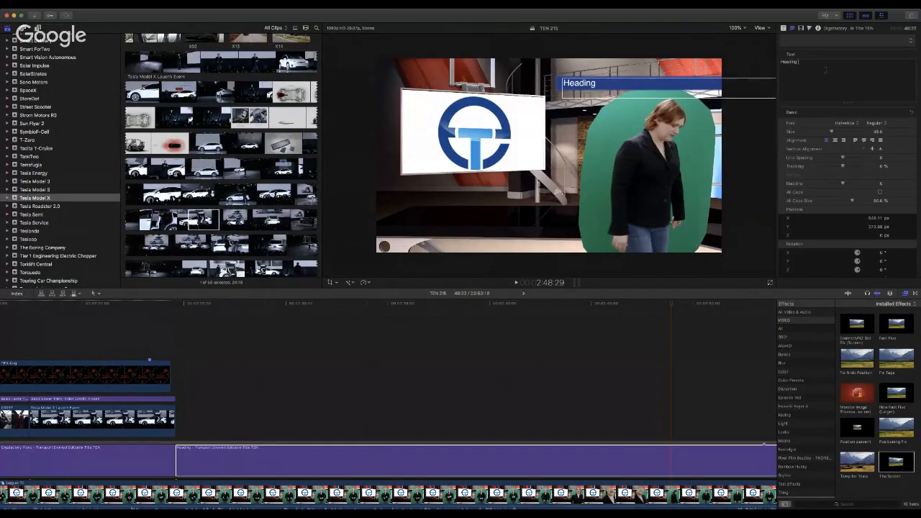
type(" to Goodwood")
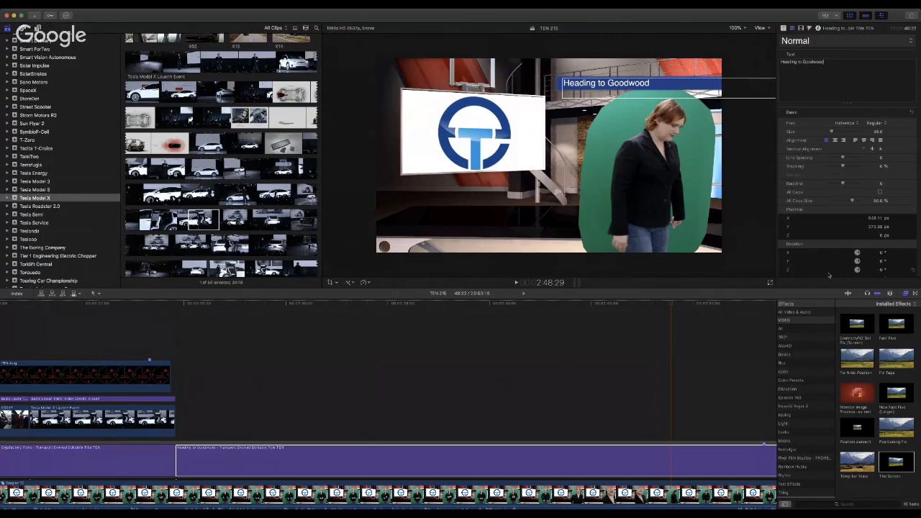
Step: Find the Volkswagen I.D. R Pikes Peak event and place its marked aerial road section directly after the Model X launch clip
left_click(165, 303)
scroll(43, 170, "down", 15)
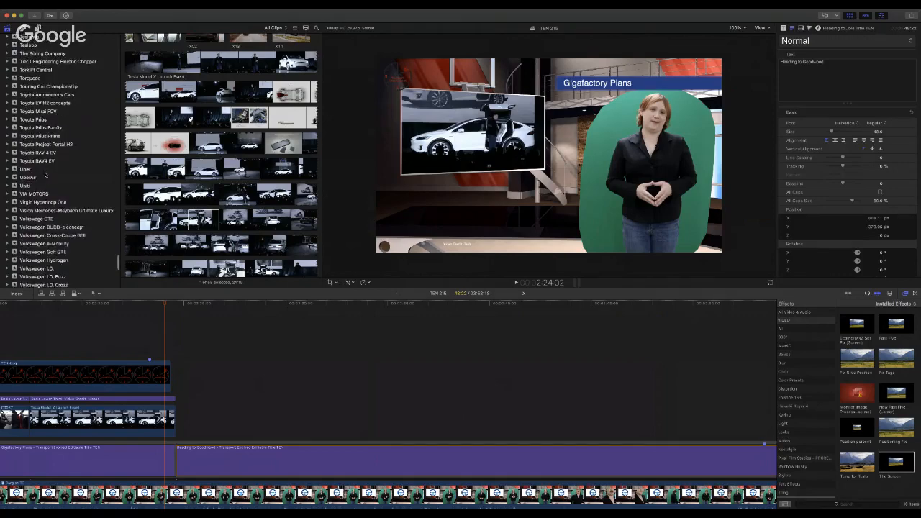
scroll(57, 164, "up", 4)
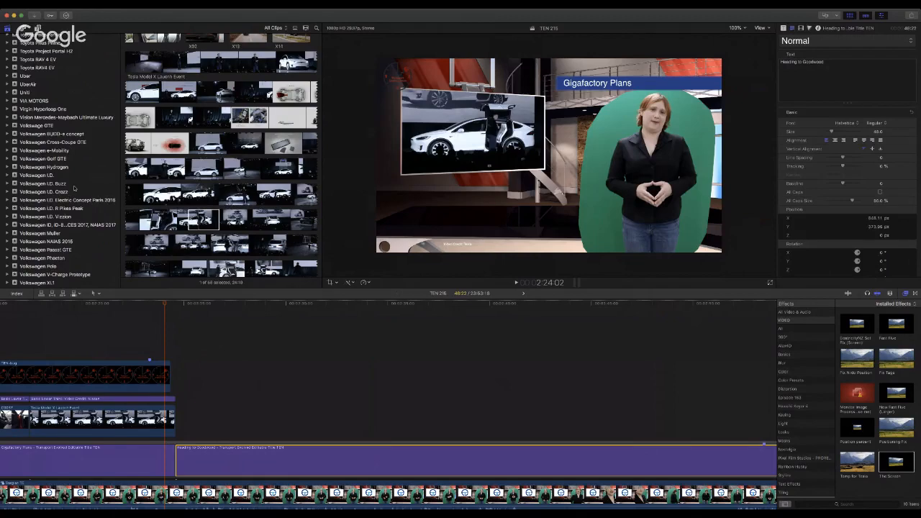
left_click(75, 208)
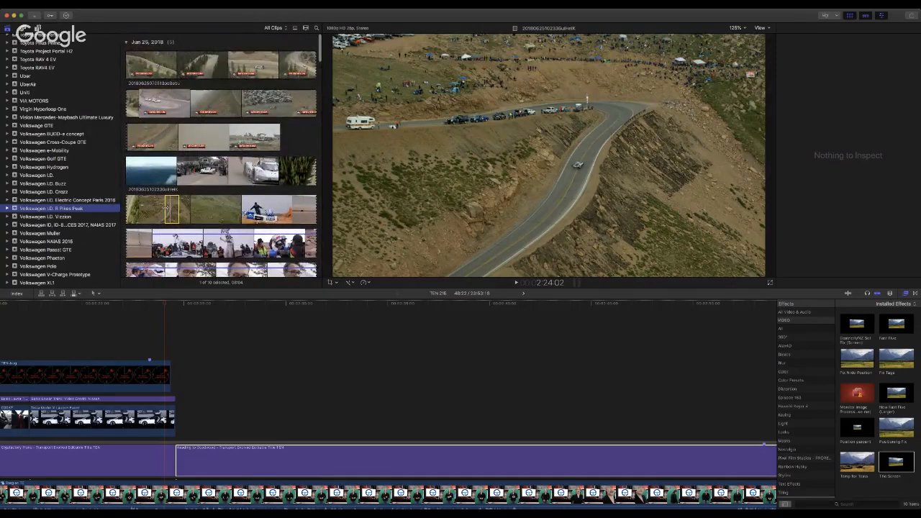
left_click_drag(170, 208, 177, 423)
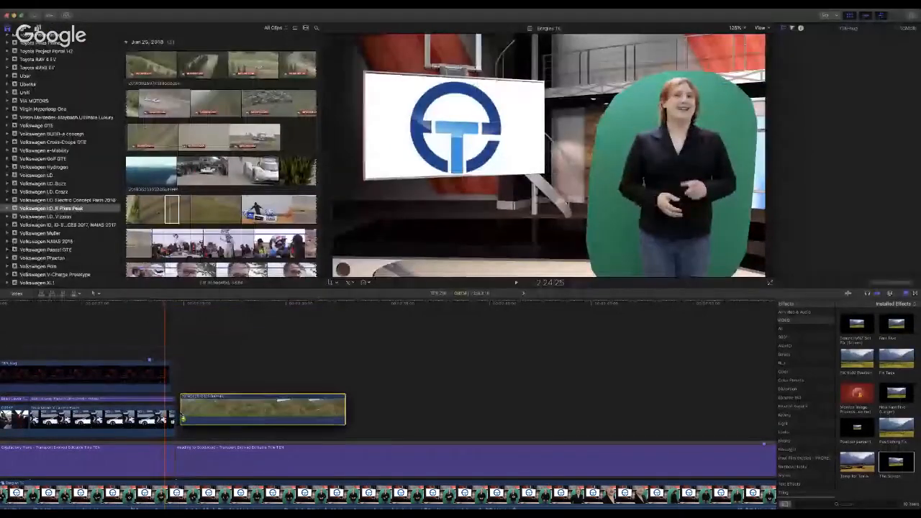
left_click_drag(180, 415, 178, 422)
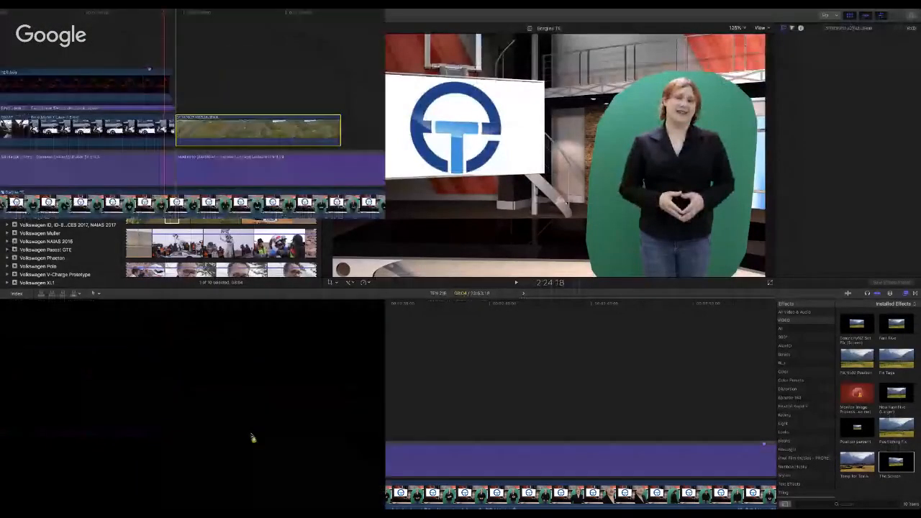
Step: Detach and delete the audio of the aerial Pikes Peak clip, and fit its picture to the studio screen
key("ctrl+shift+s")
scroll(344, 439, "down", 3)
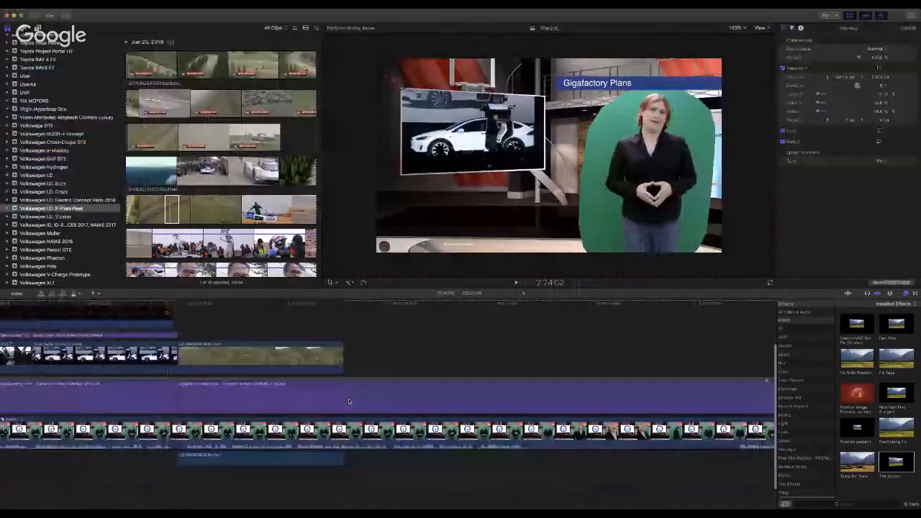
left_click(311, 457)
key("Delete")
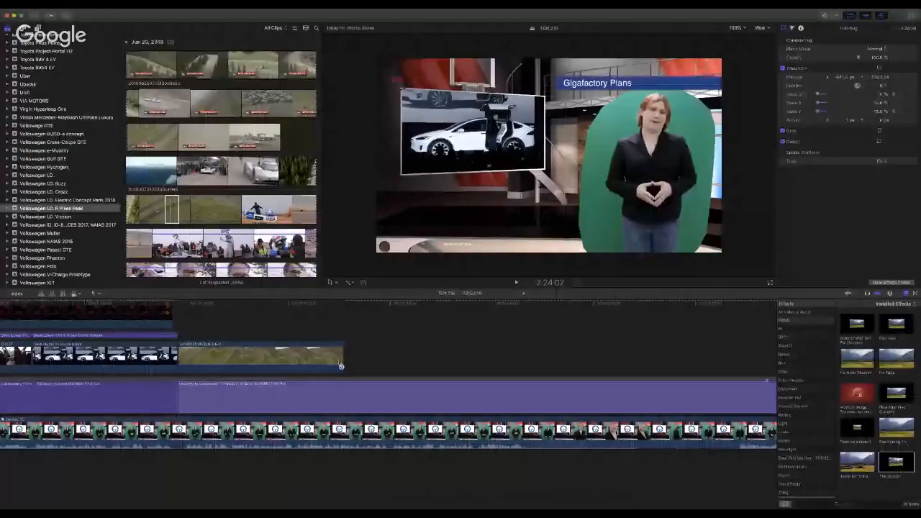
Step: Play the Heading to Goodwood segment from its start and trim the beginning and end of the aerial clip to match the narration
left_click(178, 303)
key("space")
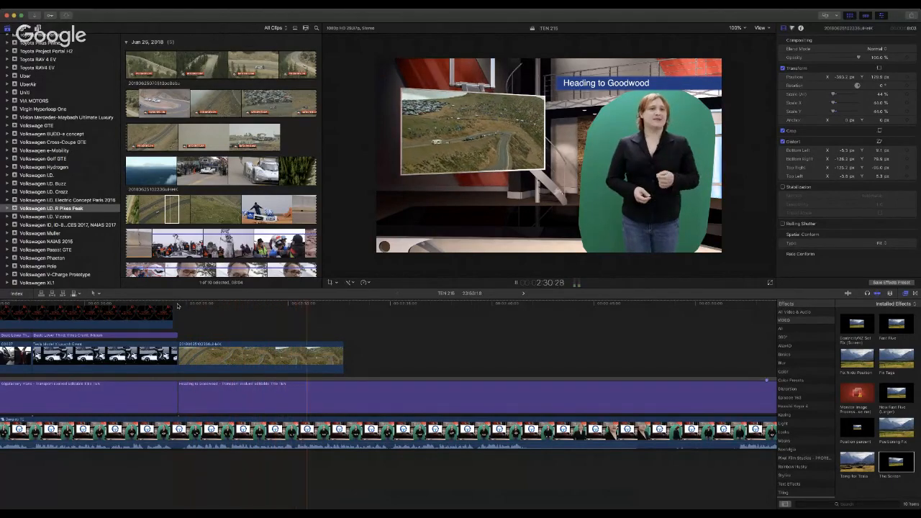
key("space")
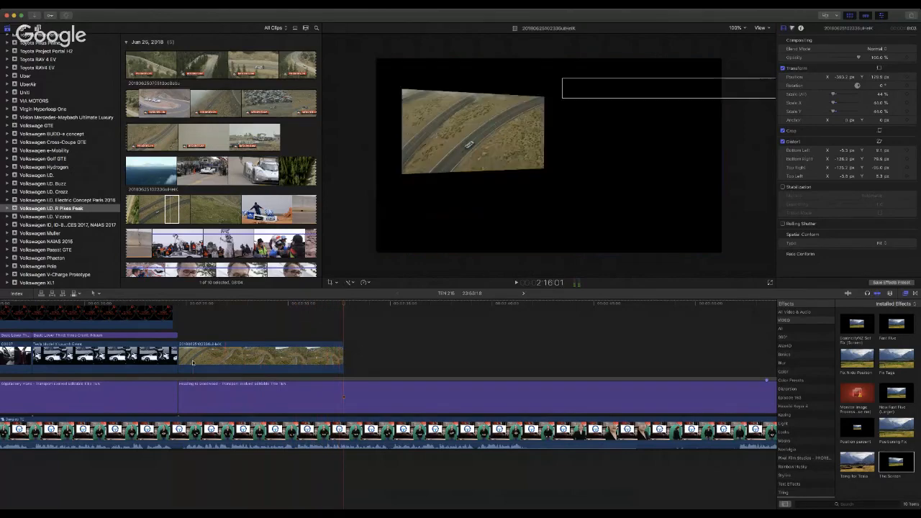
left_click_drag(181, 365, 221, 361)
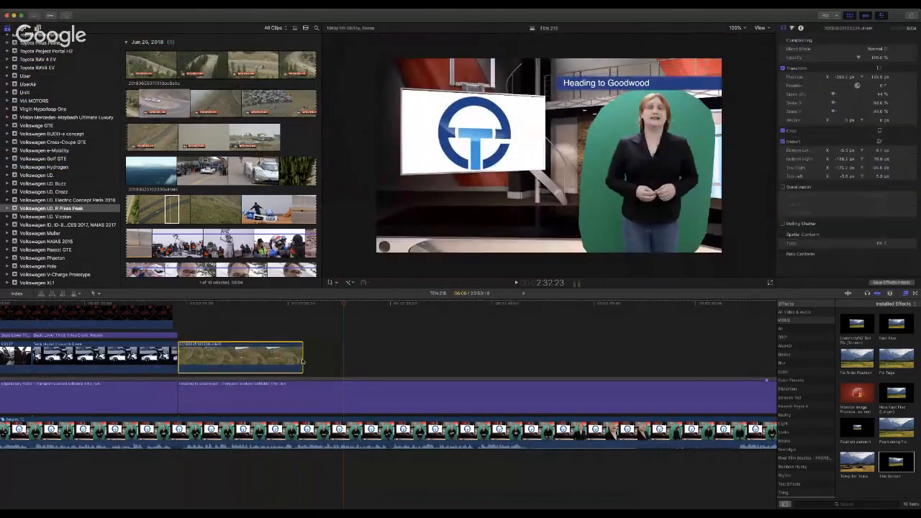
left_click(269, 310)
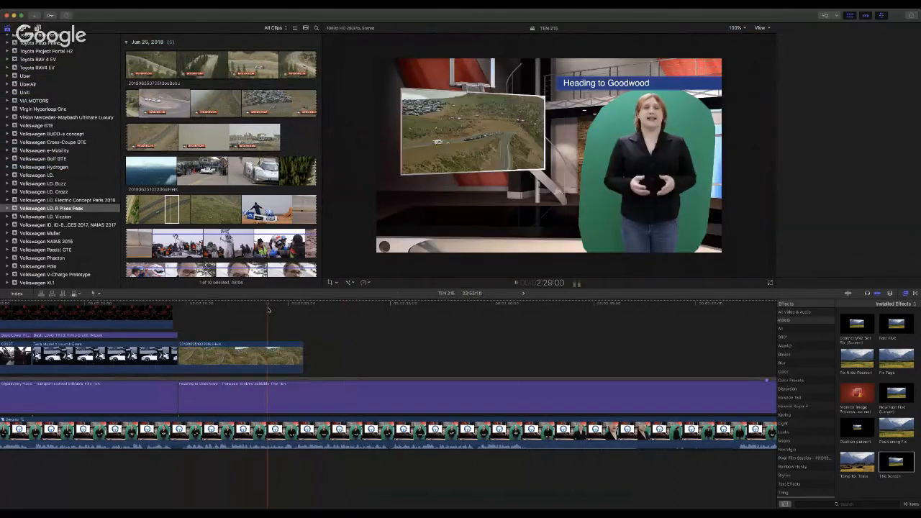
key("space")
left_click_drag(303, 366, 295, 366)
Step: Try a race-track section from the Pikes Peak event directly after the aerial clip, with its audio detached and deleted
scroll(254, 171, "down", 5)
scroll(232, 141, "down", 5)
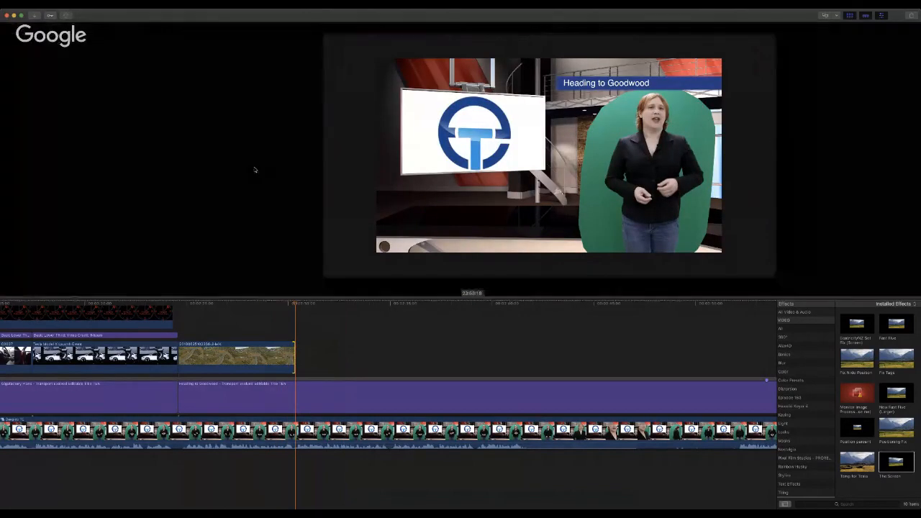
scroll(189, 154, "down", 3)
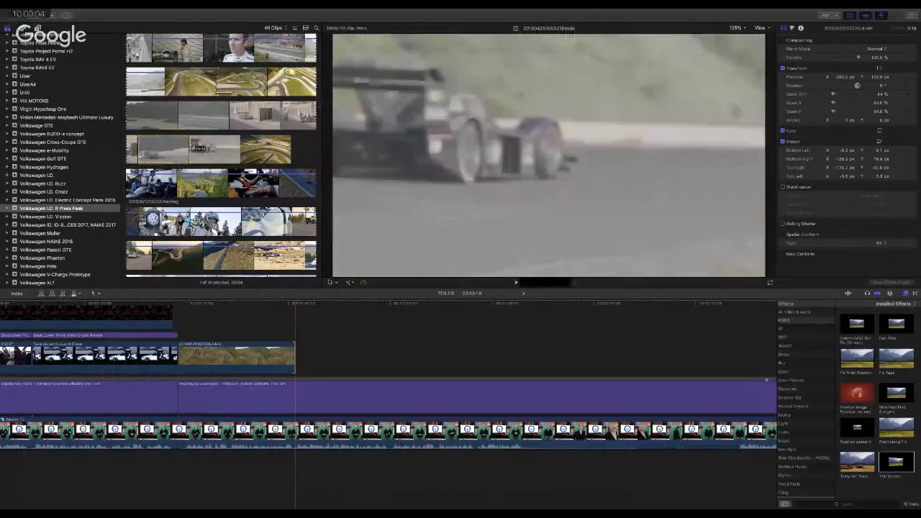
left_click_drag(192, 148, 303, 356)
key("ctrl+shift+s")
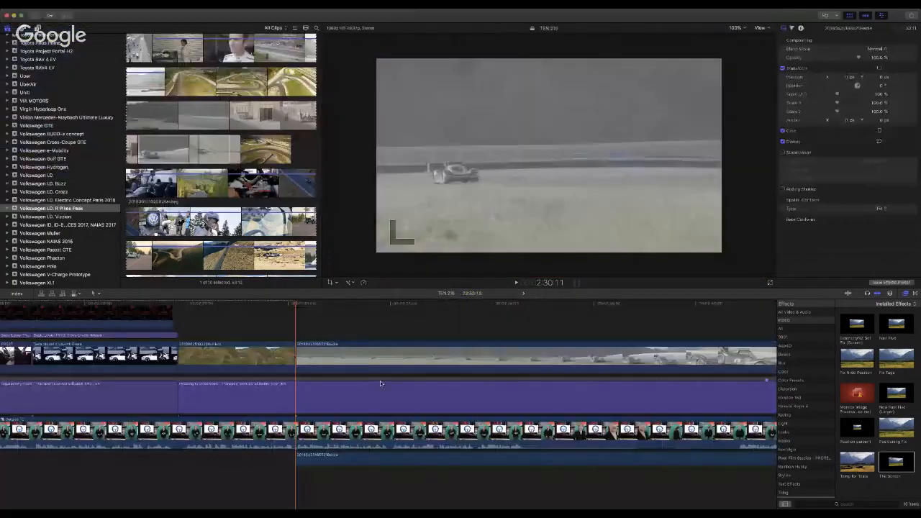
left_click(392, 456)
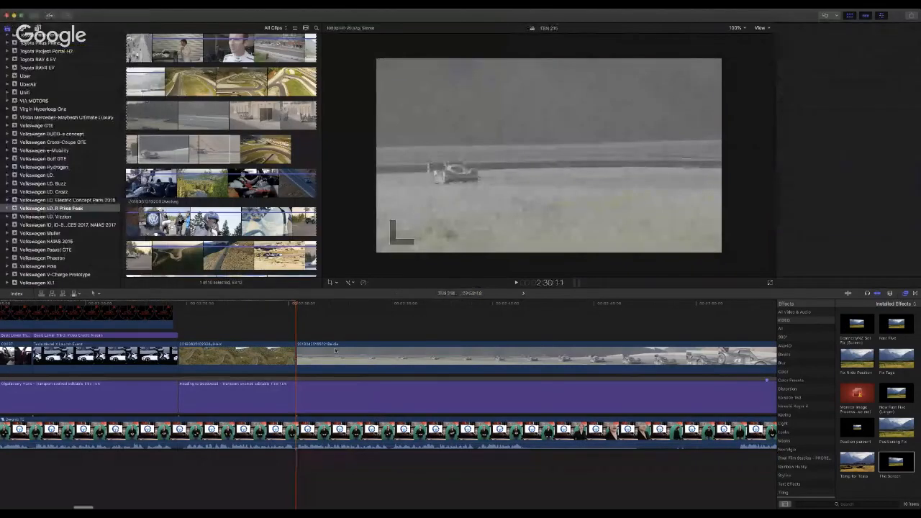
Step: Play the race-track clip in the timeline and delete it
scroll(403, 374, "right", 1)
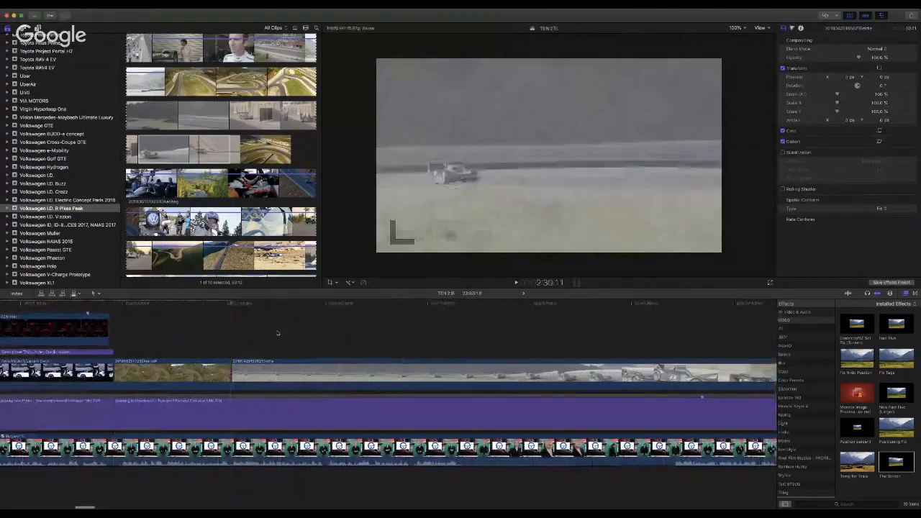
key("space")
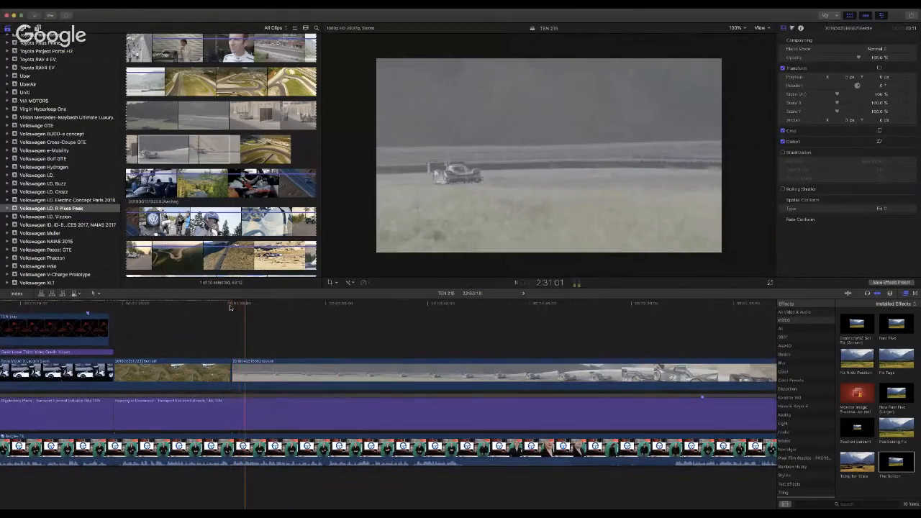
left_click(440, 372)
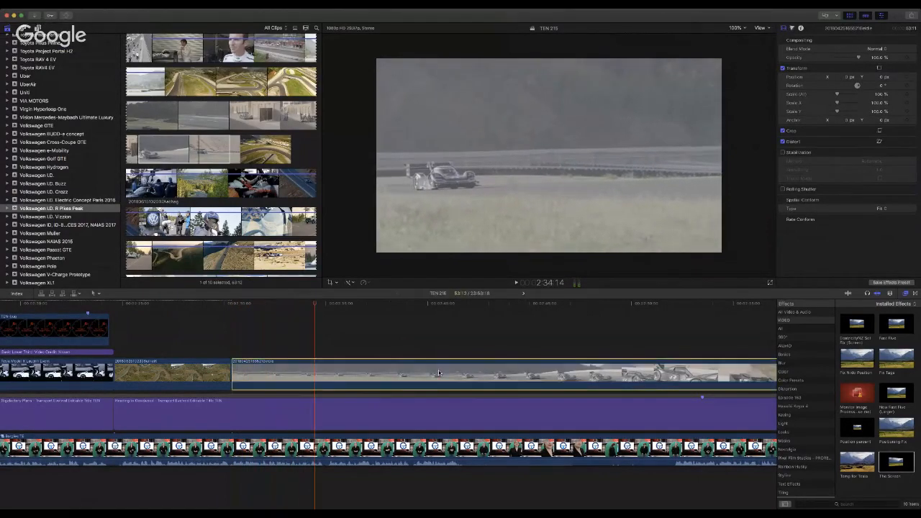
key("Delete")
Step: Place a pit-lane section from the Pikes Peak event directly after the aerial clip, and detach and delete its audio
scroll(266, 119, "up", 4)
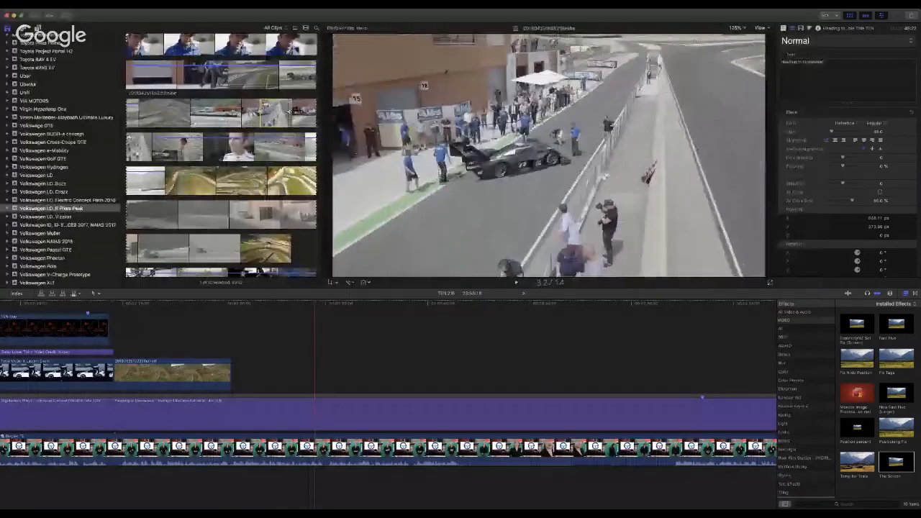
left_click_drag(260, 113, 313, 112)
key("e")
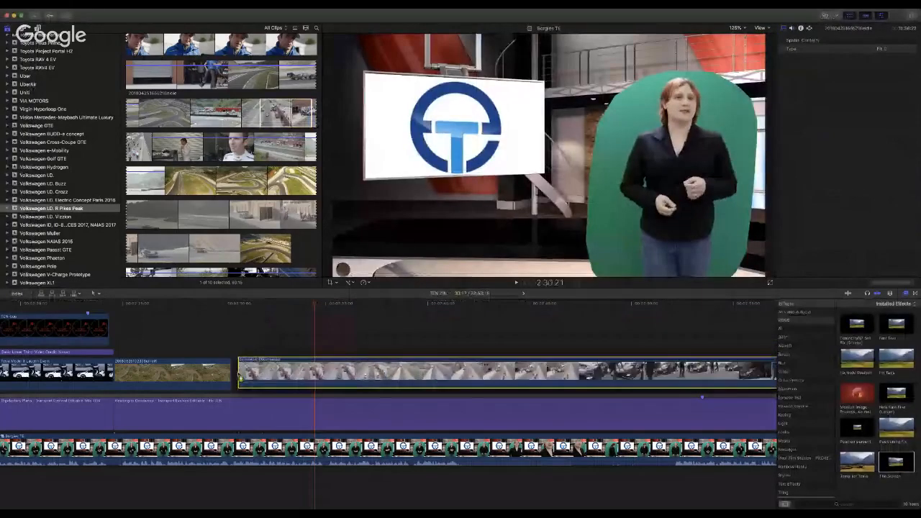
left_click_drag(238, 378, 238, 378)
key("ctrl+shift+s")
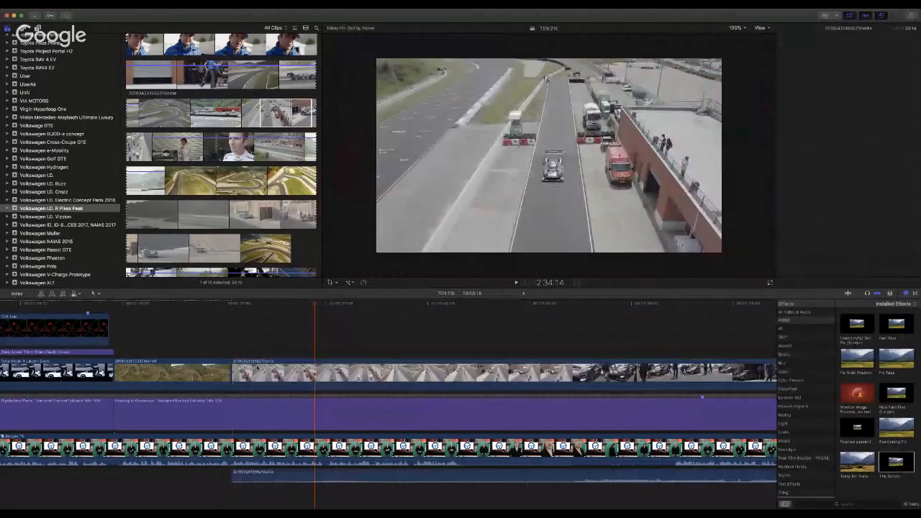
left_click(302, 476)
key("BackSpace")
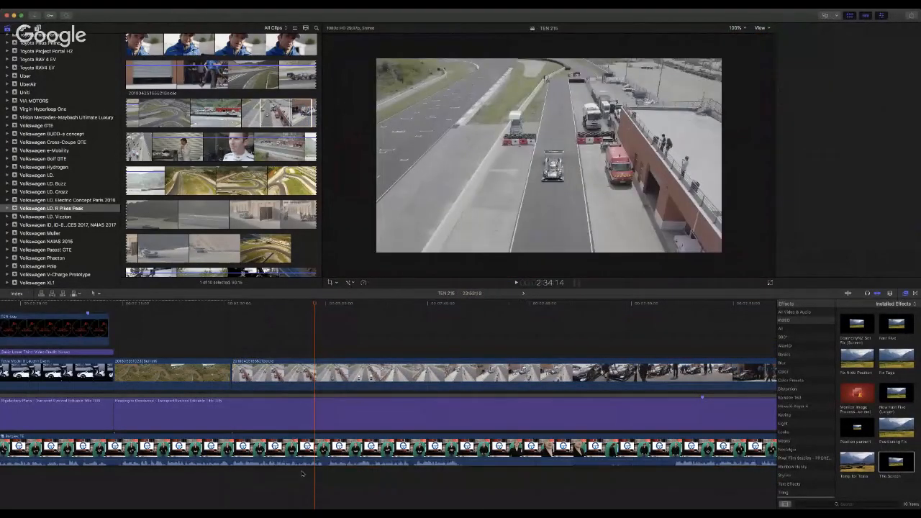
Step: Play across the cut into the pit-lane clip and trim its start and end to match the narration, keeping it against the aerial clip
left_click(223, 306)
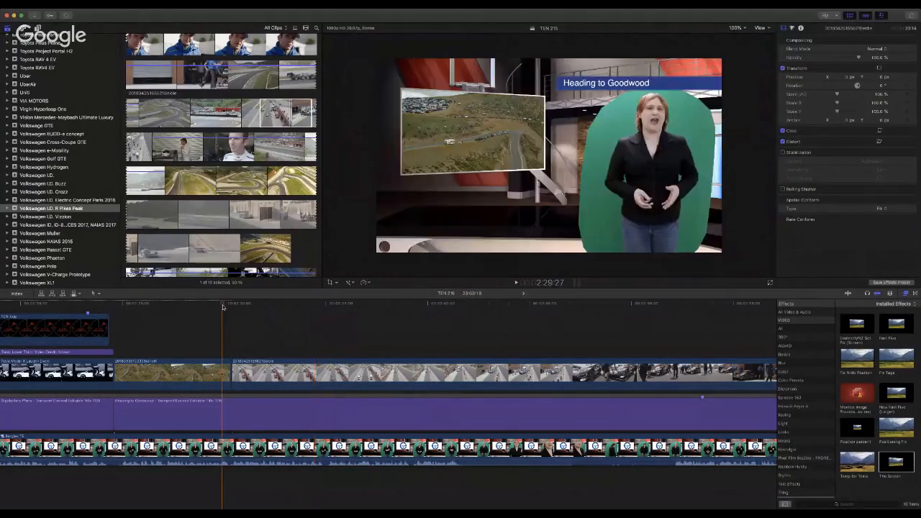
key("space")
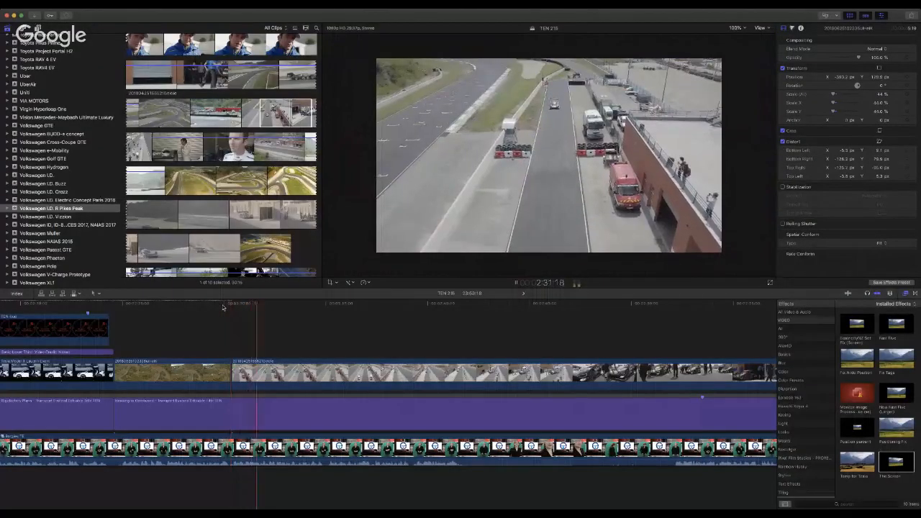
scroll(464, 352, "right", 3)
key("super+shift+f")
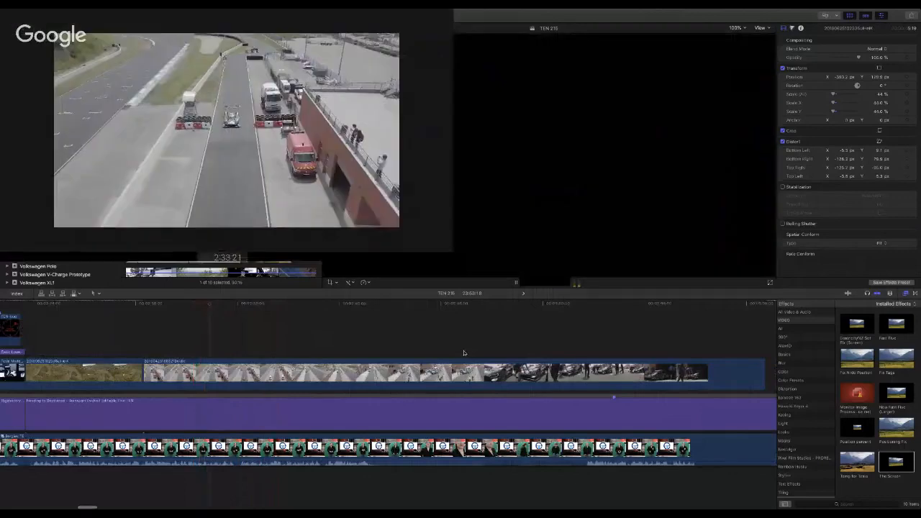
left_click_drag(144, 374, 401, 374)
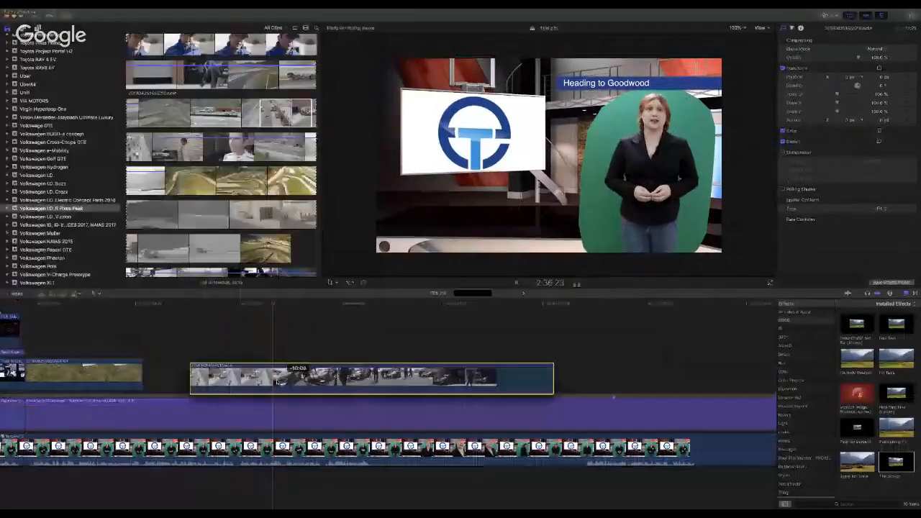
left_click_drag(277, 381, 238, 377)
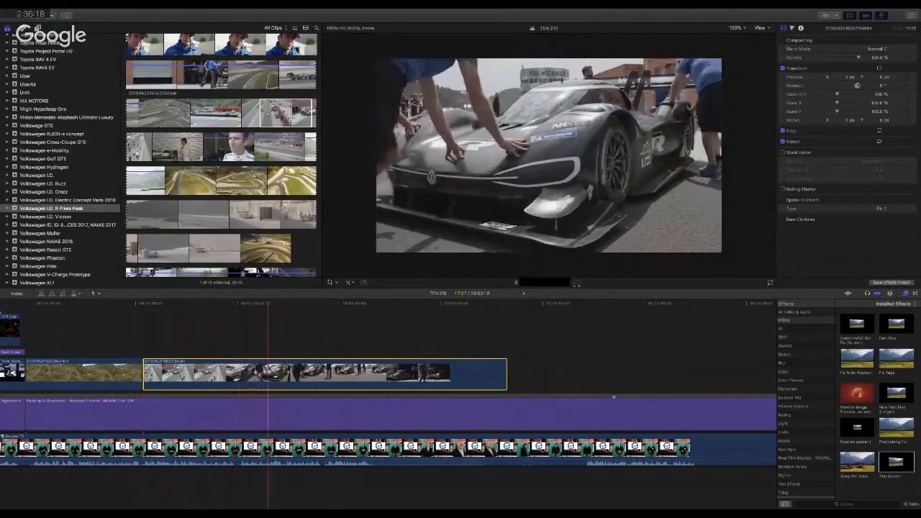
left_click_drag(144, 375, 196, 372)
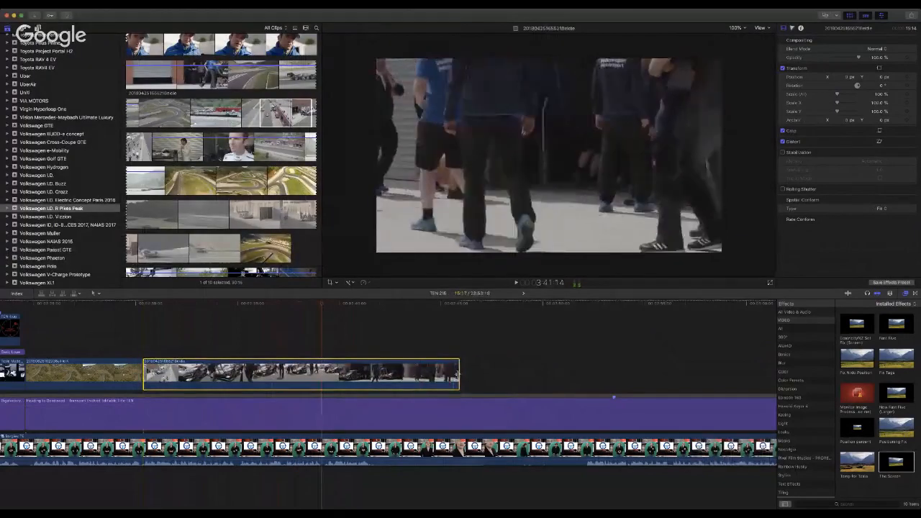
left_click_drag(458, 375, 321, 375)
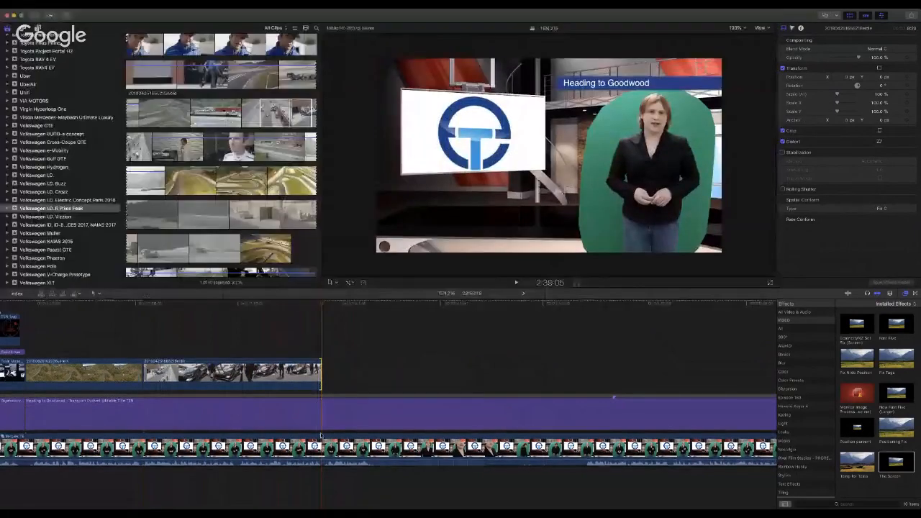
Step: Split the presenter clip at the end of the pit-lane clip, trim the start of the second part, and play across the cut
key("super+b")
key("space")
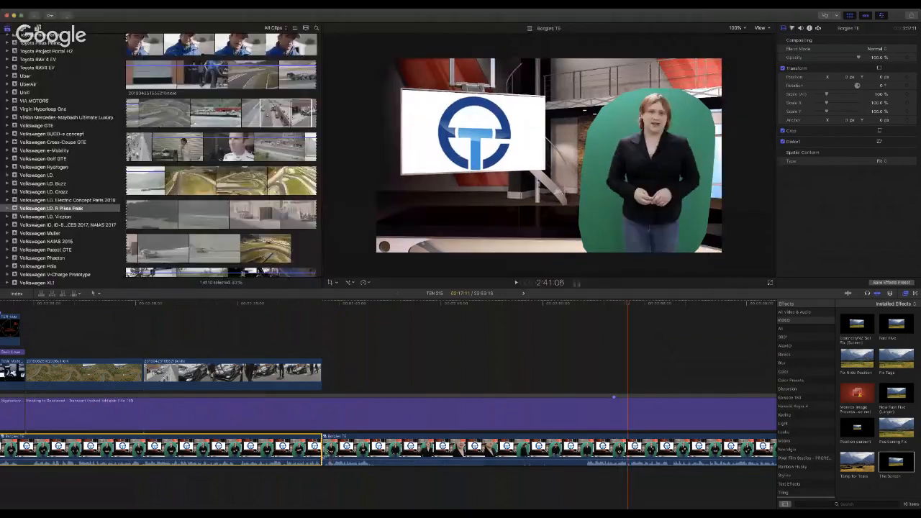
left_click_drag(324, 448, 587, 448)
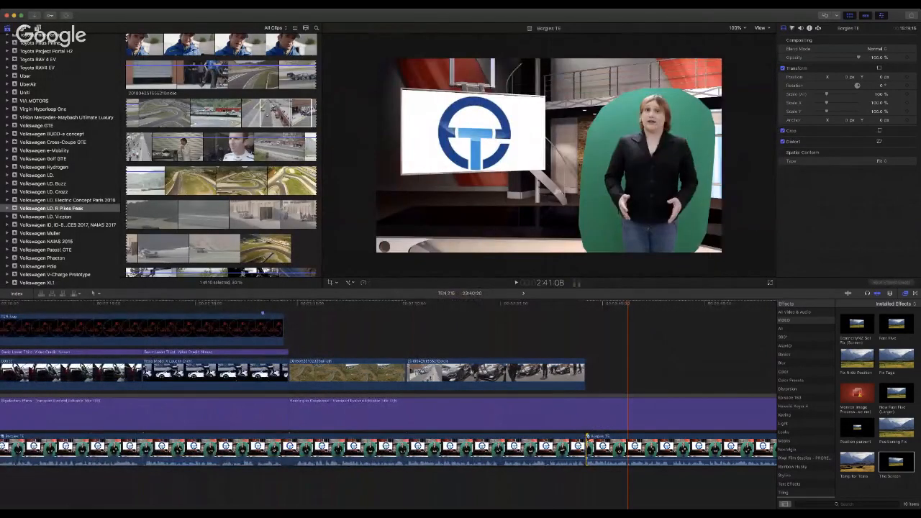
left_click(555, 310)
key("space")
scroll(563, 329, "right", 5)
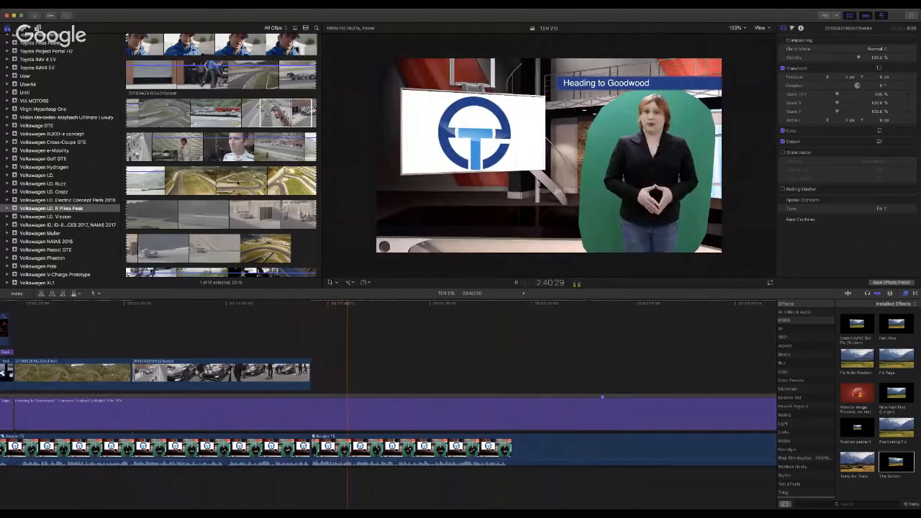
Step: Try a forest and mountain road section from the Pikes Peak event after the pit-lane clip, with its audio detached and deleted
scroll(237, 183, "down", 10)
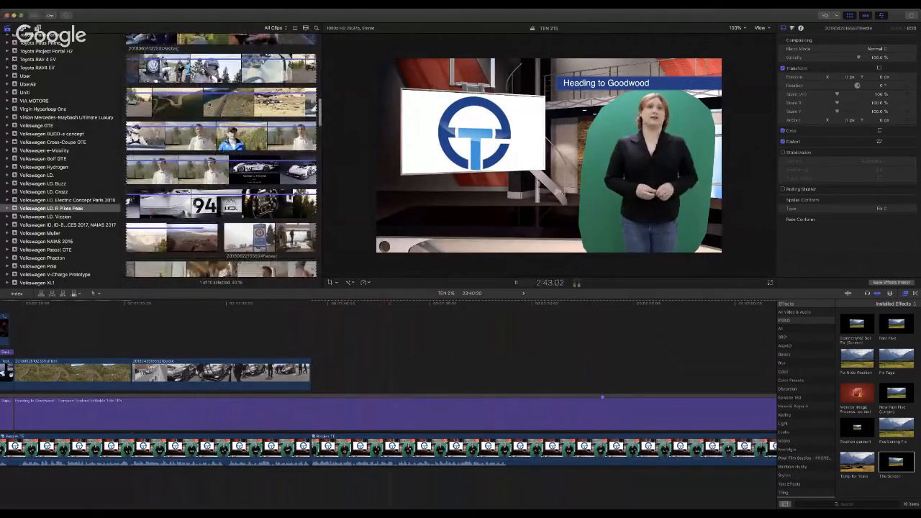
left_click(209, 104)
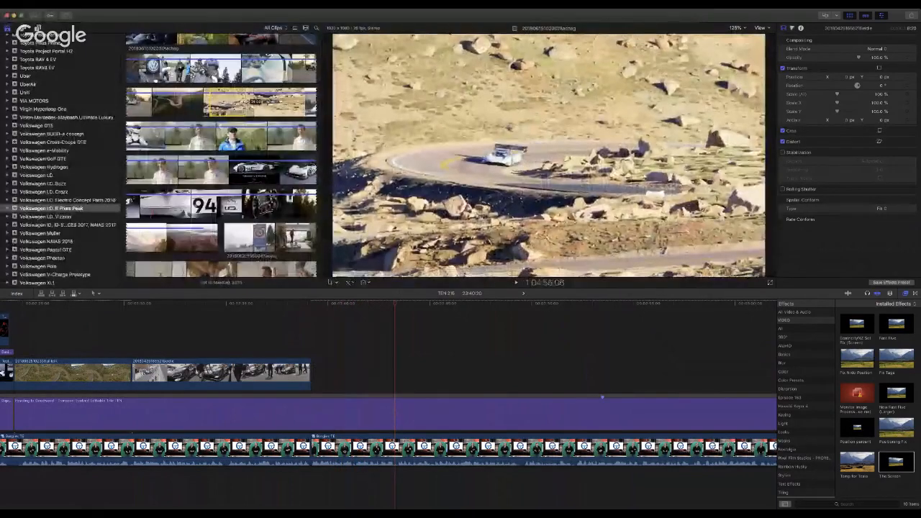
left_click_drag(248, 105, 315, 377)
key("ctrl+shift+s")
left_click(405, 475)
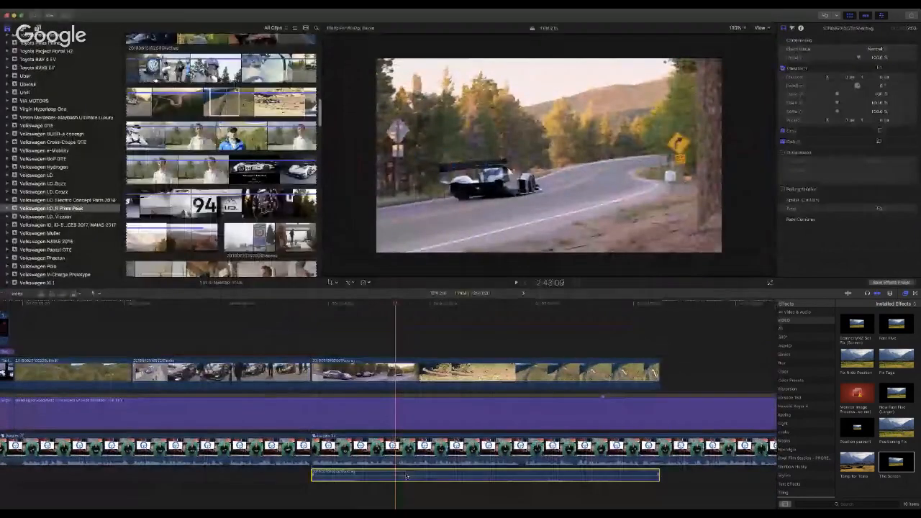
key("Delete")
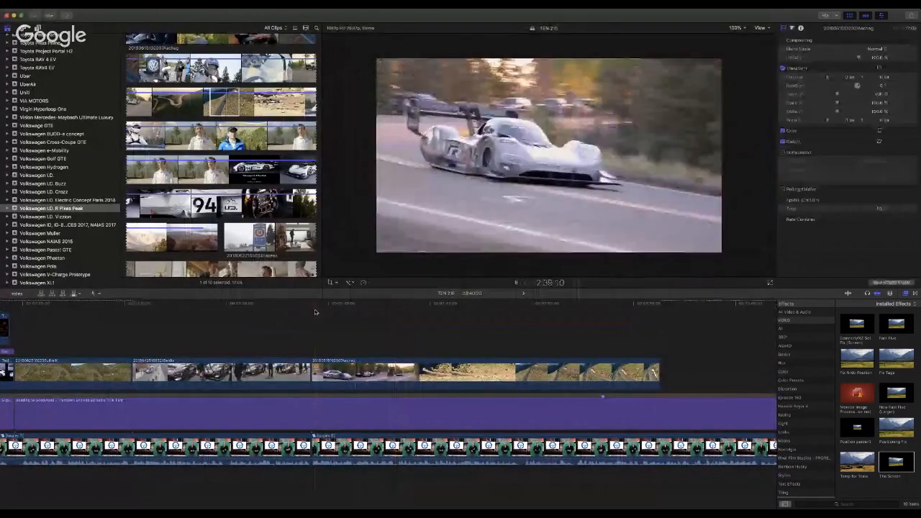
Step: Play the forest and mountain road clip, try trimming its start and extending its end, and delete it
key("space")
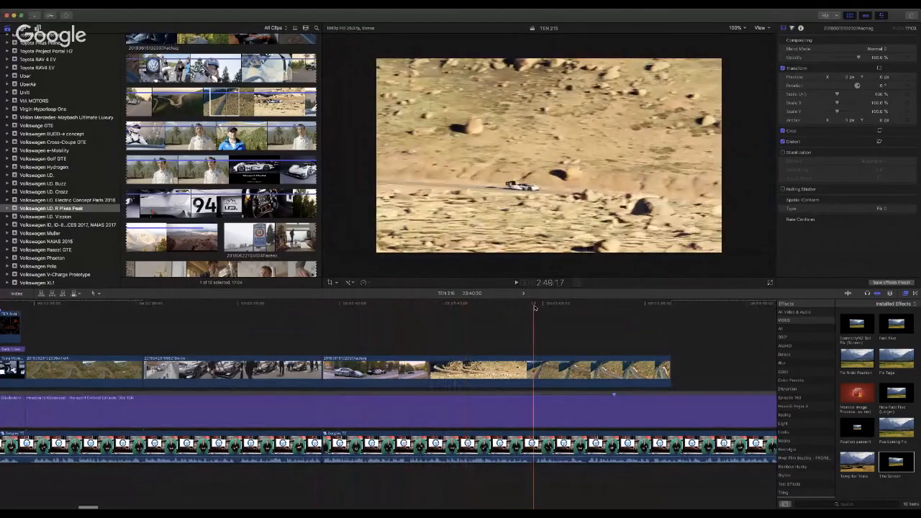
key("space")
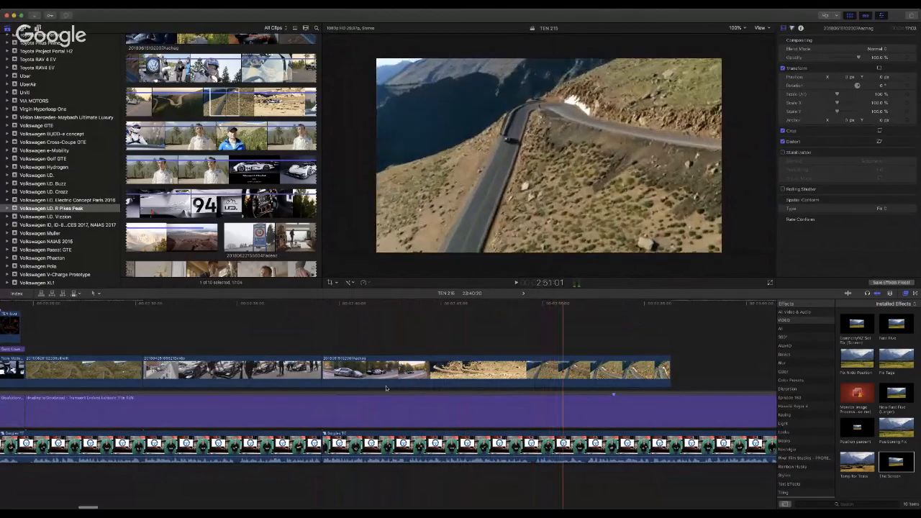
left_click_drag(323, 377, 368, 369)
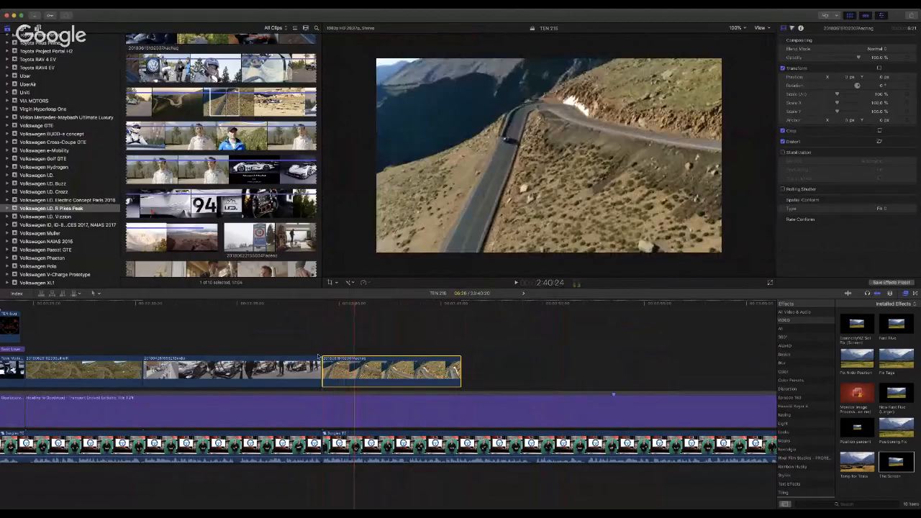
left_click_drag(325, 375, 338, 374)
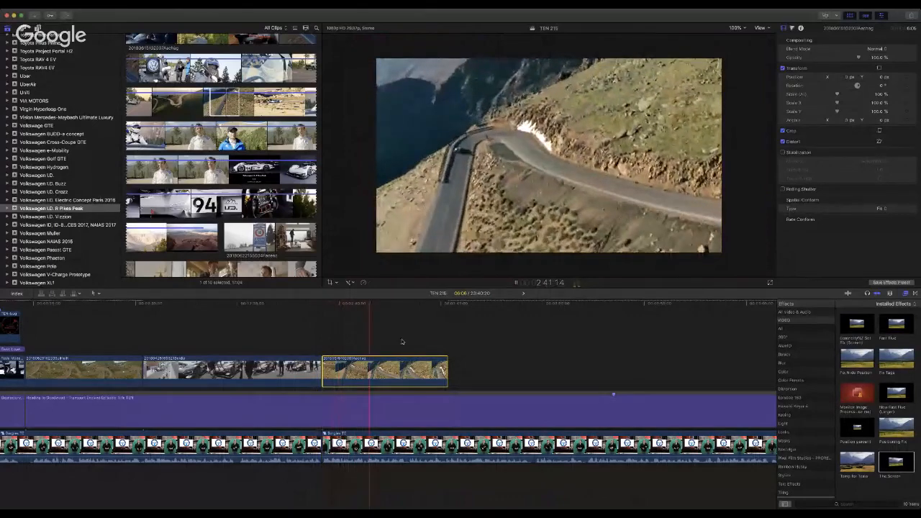
left_click_drag(446, 374, 528, 374)
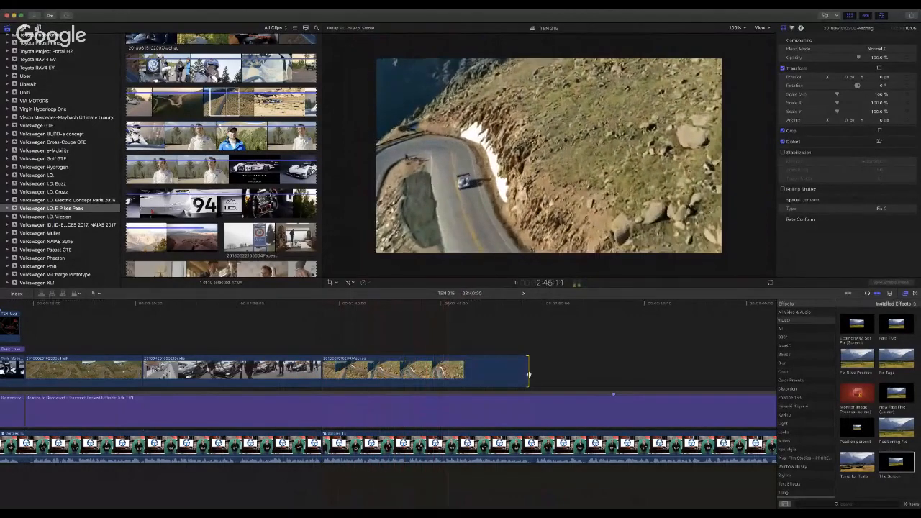
left_click_drag(528, 375, 544, 373)
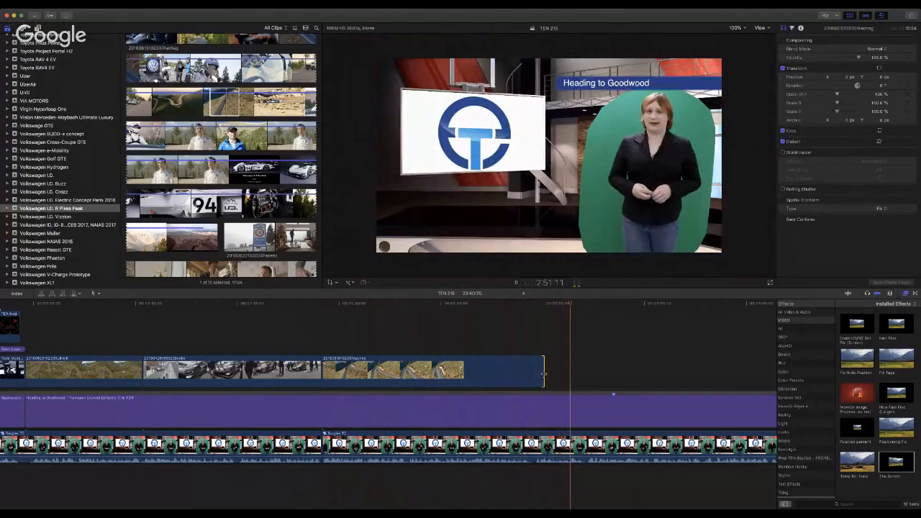
left_click(537, 375)
key("Delete")
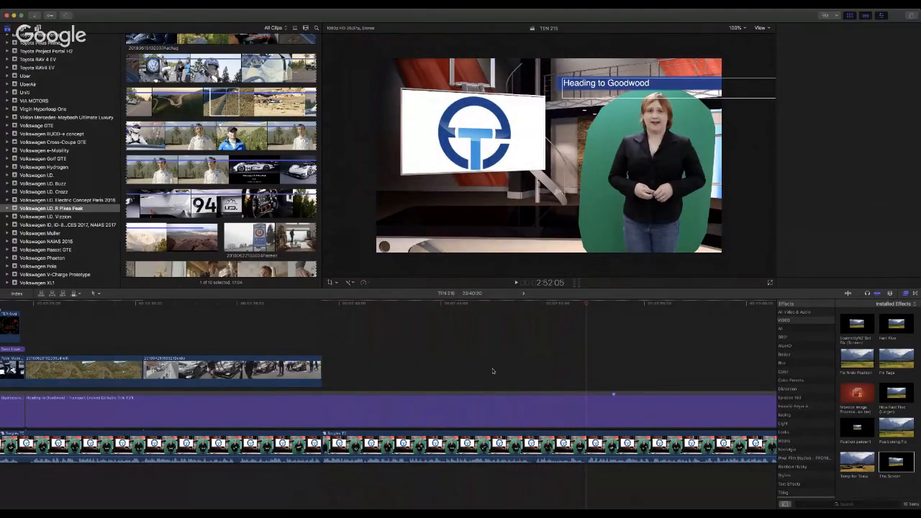
Step: Place another aerial hillside road section from the Pikes Peak event after the pit-lane clip, and detach and delete its audio
scroll(259, 157, "down", 5)
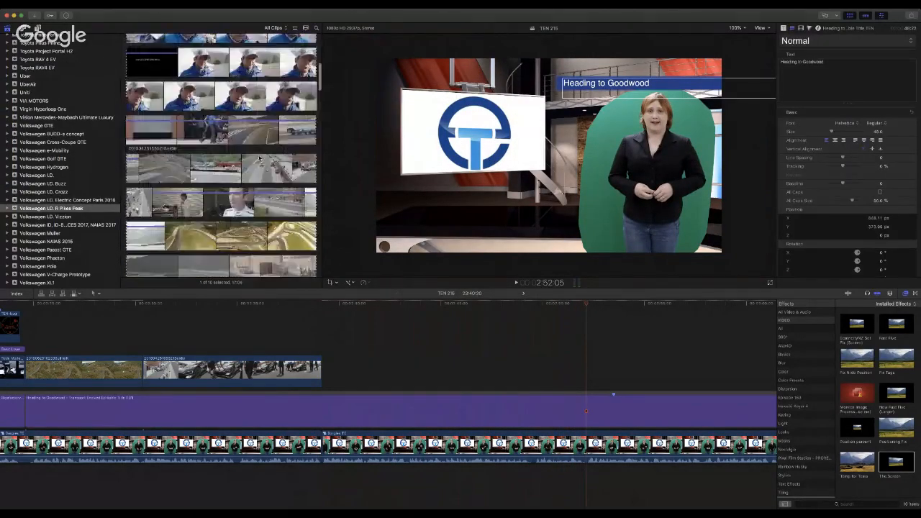
scroll(259, 158, "up", 5)
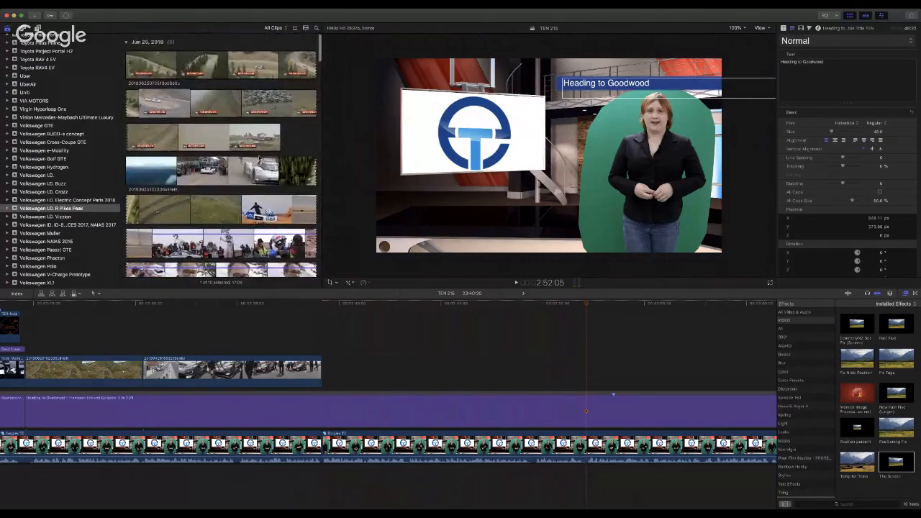
scroll(259, 158, "down", 5)
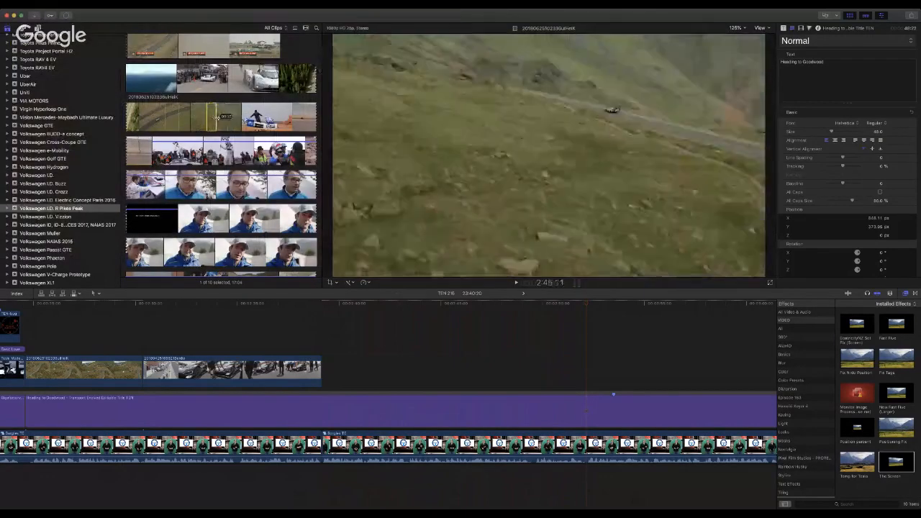
left_click_drag(207, 117, 329, 363)
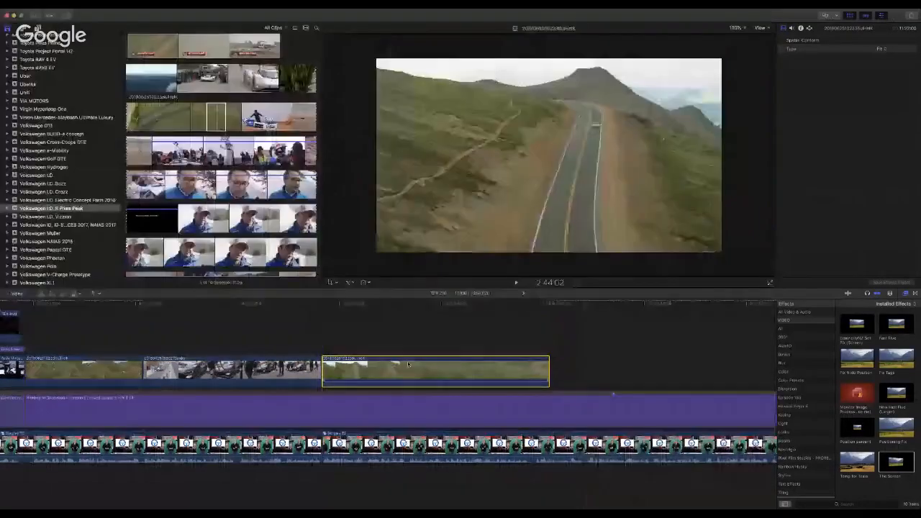
key("ctrl+shift+s")
left_click(449, 488)
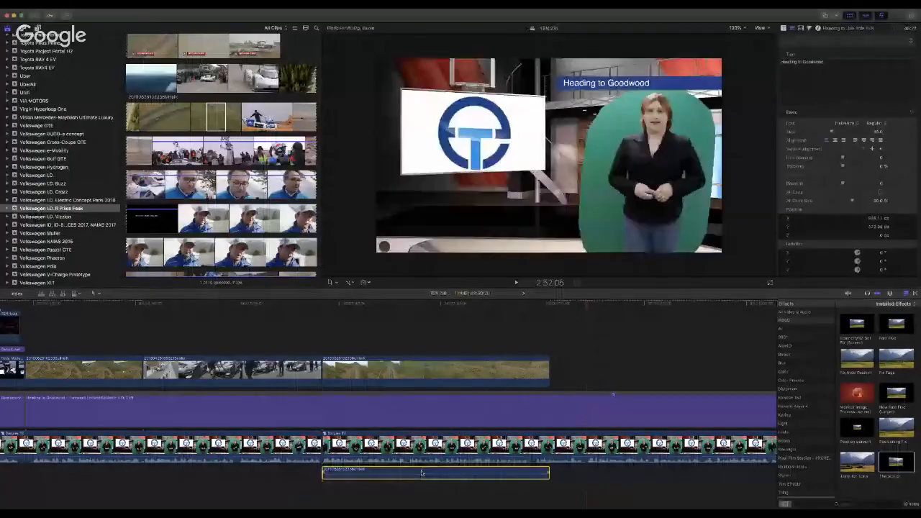
left_click(422, 473)
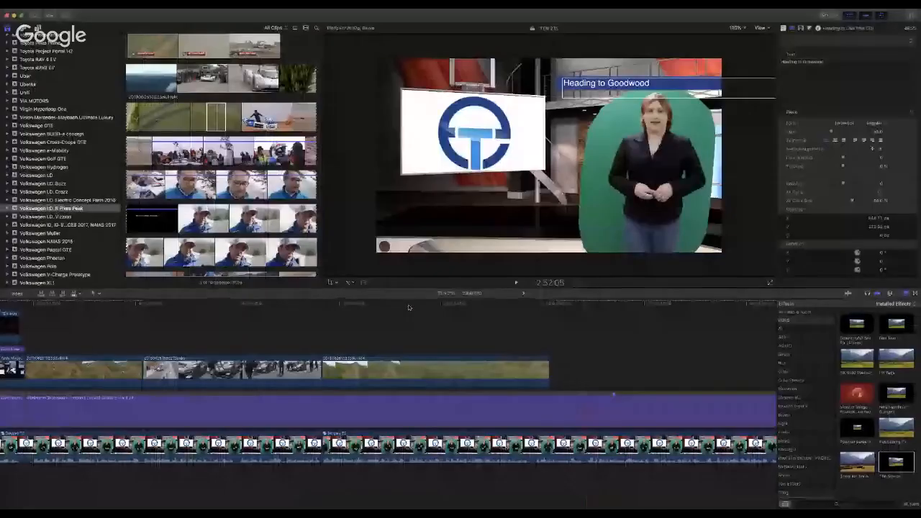
Step: Play the narration under the new aerial clip, and split and slightly trim the presenter clip near that aerial clip's end
left_click(408, 304)
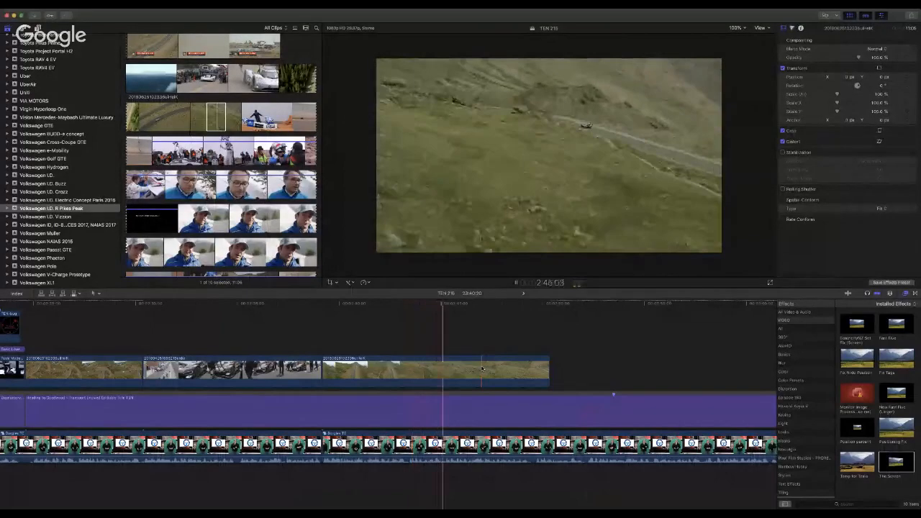
key("space")
left_click(538, 440)
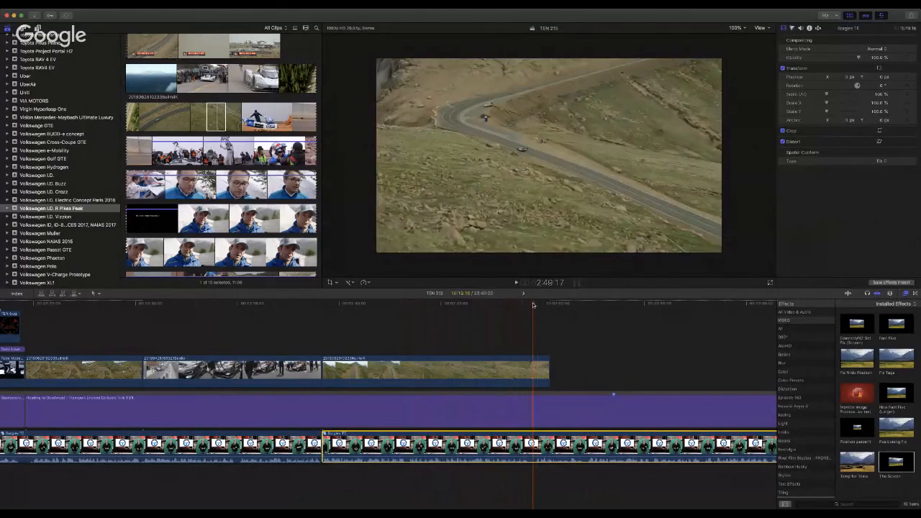
left_click(530, 305)
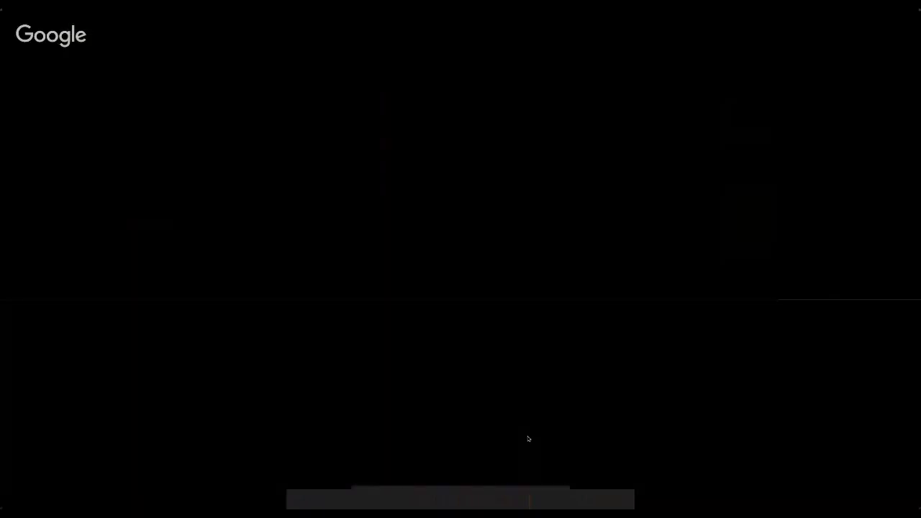
key("space")
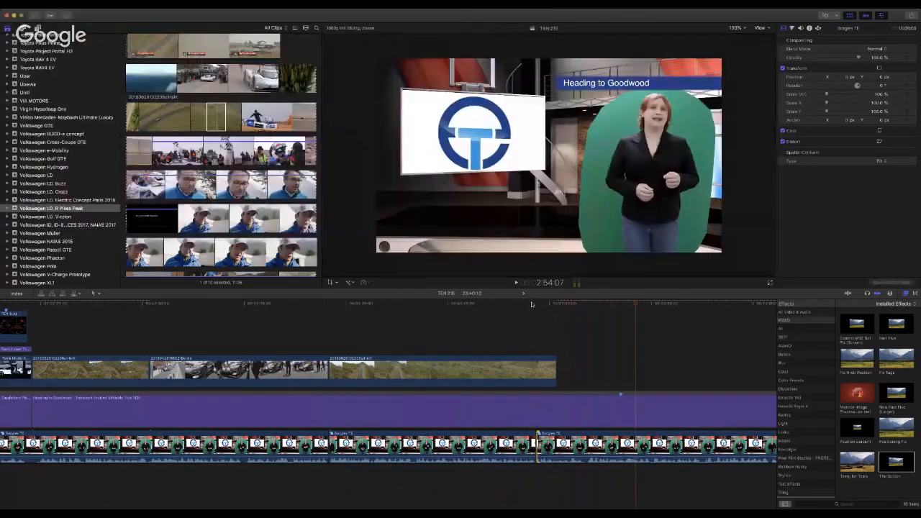
Step: Play the narration around the presenter cut near the aerial clip's end and retrim the start of the following presenter clip
left_click(534, 303)
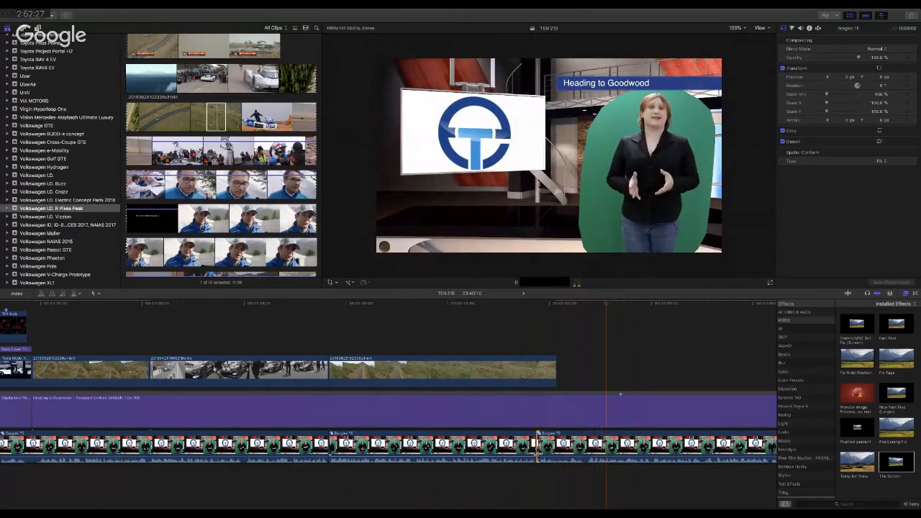
scroll(518, 452, "right", 3)
left_click(459, 305)
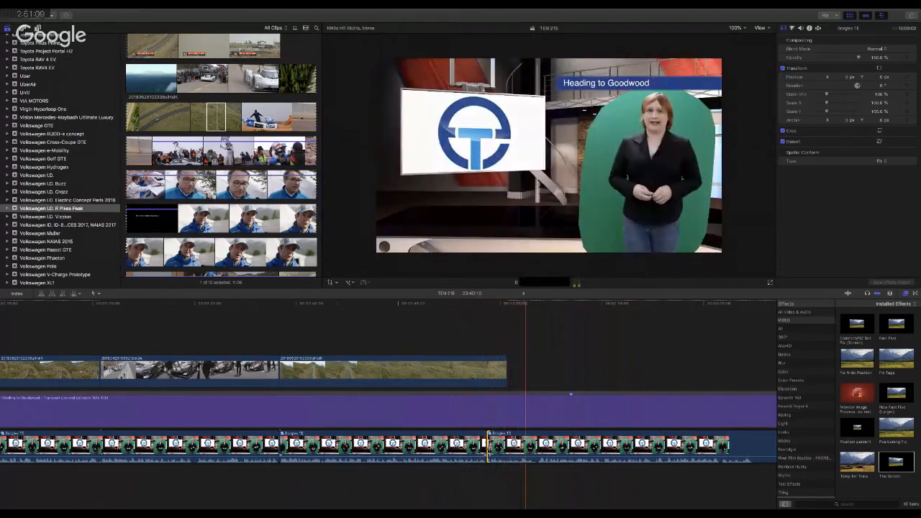
left_click_drag(492, 447, 501, 447)
left_click(468, 305)
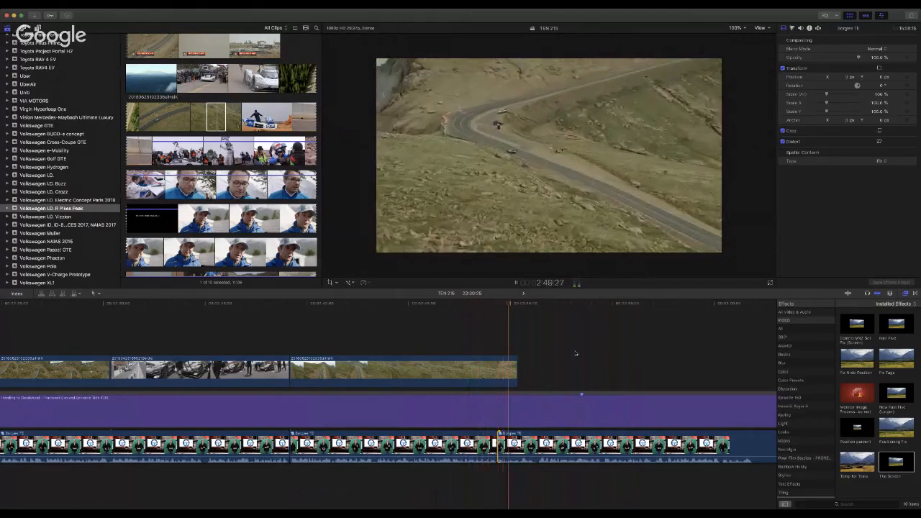
key("space")
left_click_drag(501, 449, 498, 449)
key("space")
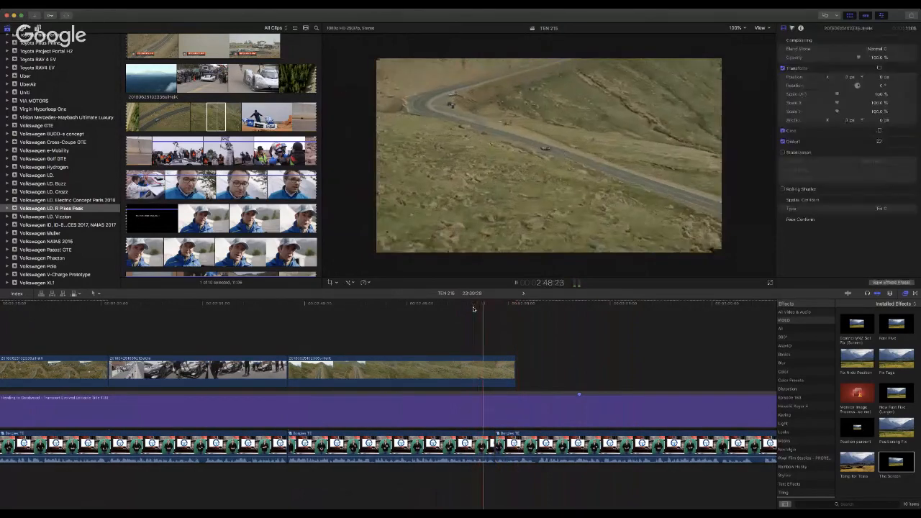
Step: Fine-tune that presenter cut by trimming a few more frames from the following clip's start, and replay the transition
left_click_drag(497, 451, 495, 451)
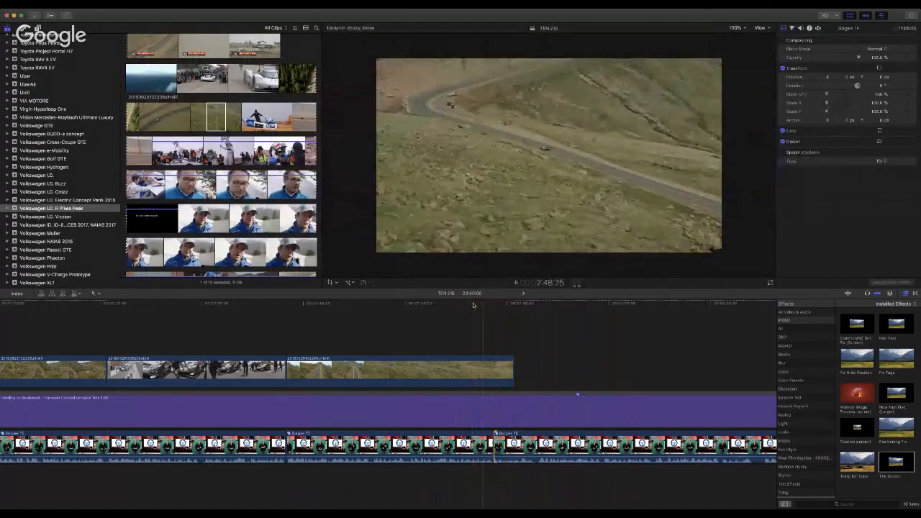
left_click_drag(499, 453, 496, 453)
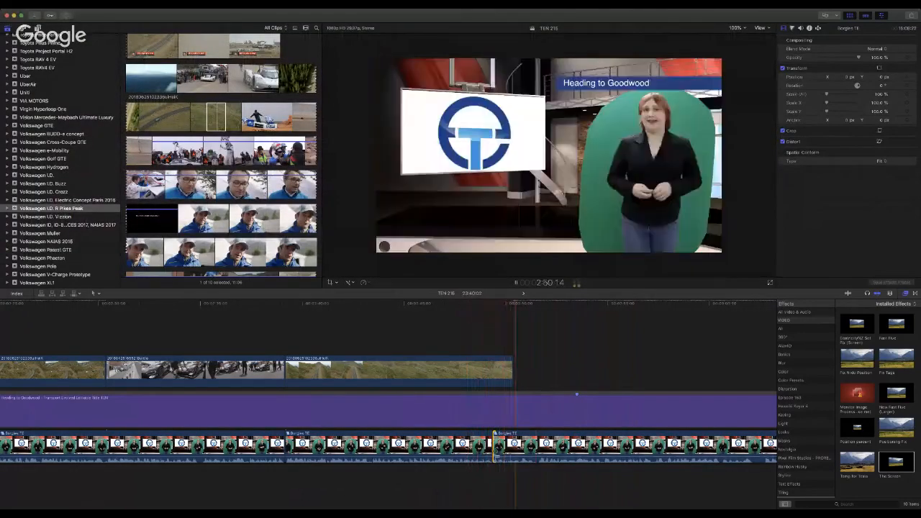
left_click_drag(496, 453, 497, 453)
left_click(475, 311)
key("space")
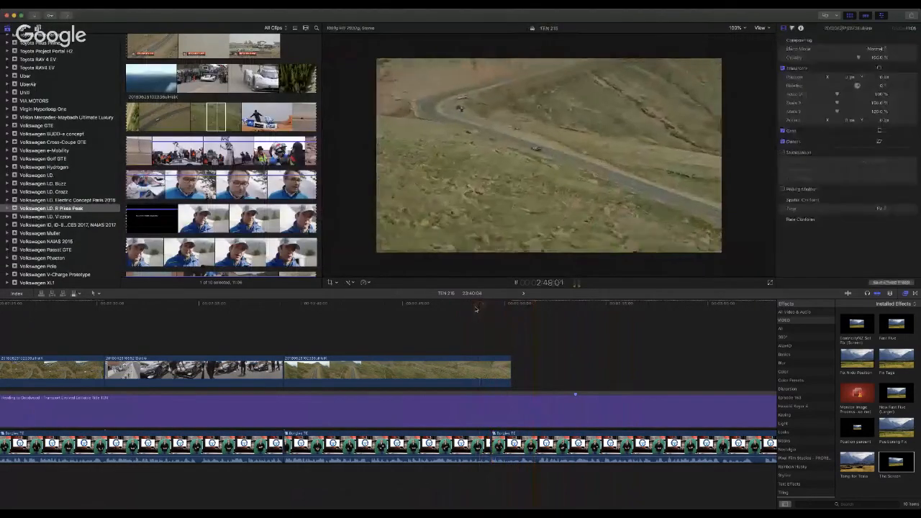
key("space")
Step: Split the presenter clip just past the aerial clip, trim the second part's start, and extend the aerial clip to the new cut
left_click(533, 447)
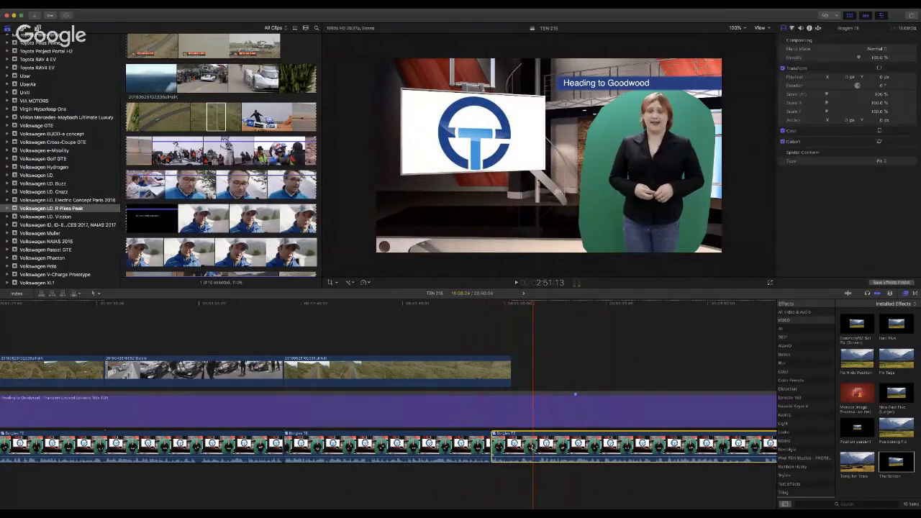
key("super+b")
left_click_drag(536, 446, 540, 445)
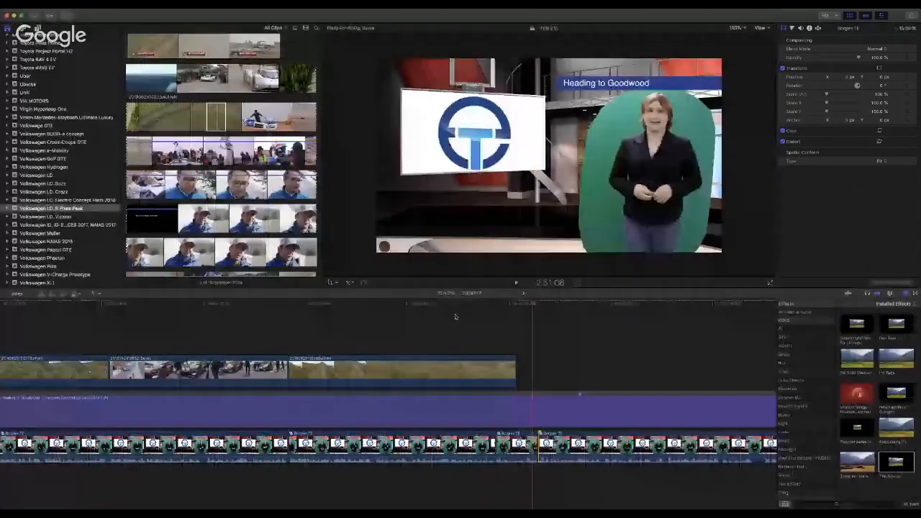
left_click(455, 303)
key("space")
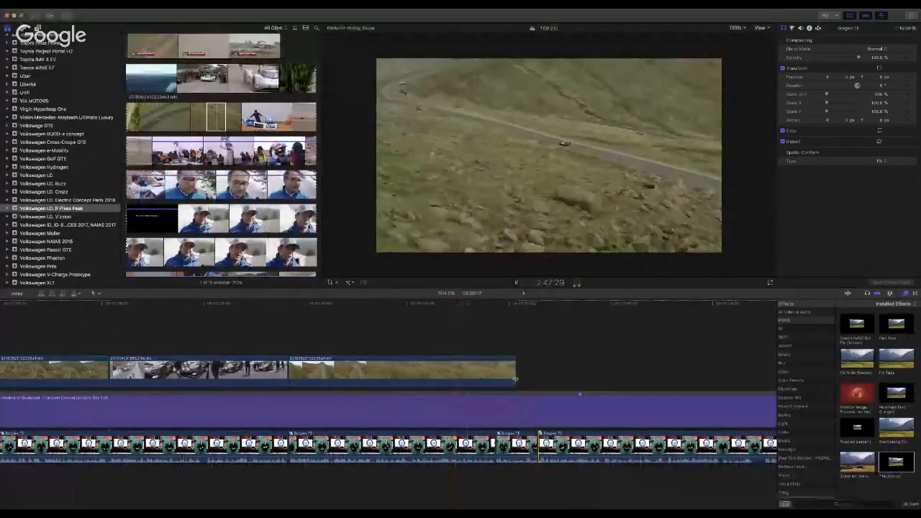
left_click_drag(515, 374, 534, 375)
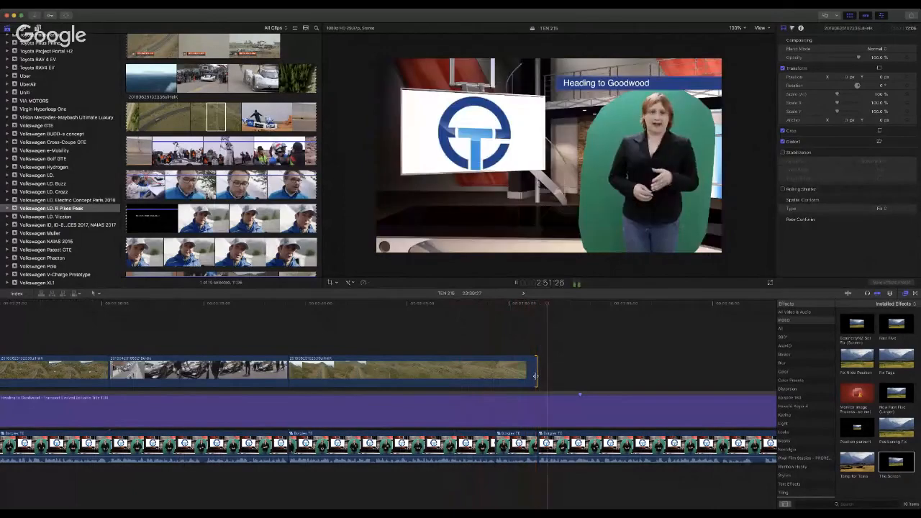
Step: Play the remaining segment narration and shorten the Heading to Goodwood title to where the segment ends
scroll(536, 376, "right", 10)
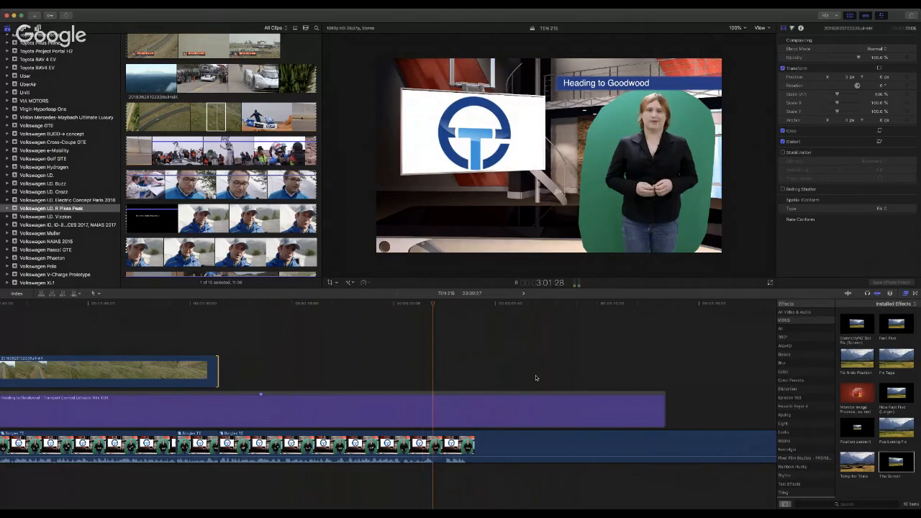
key("space")
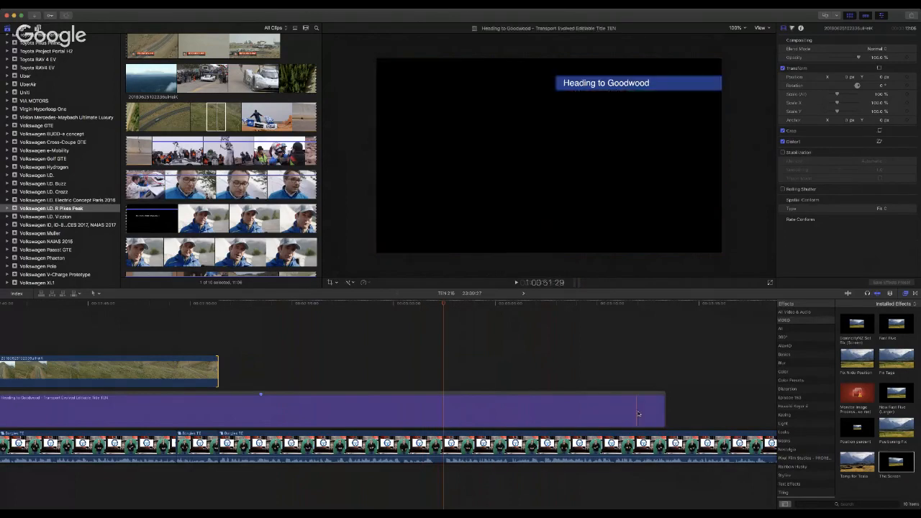
left_click_drag(663, 410, 436, 417)
Step: Browse the Volkswagen I.D. R Pikes Peak event and mark a section of about 11 seconds showing the driver standing beside the car
scroll(304, 328, "left", 15)
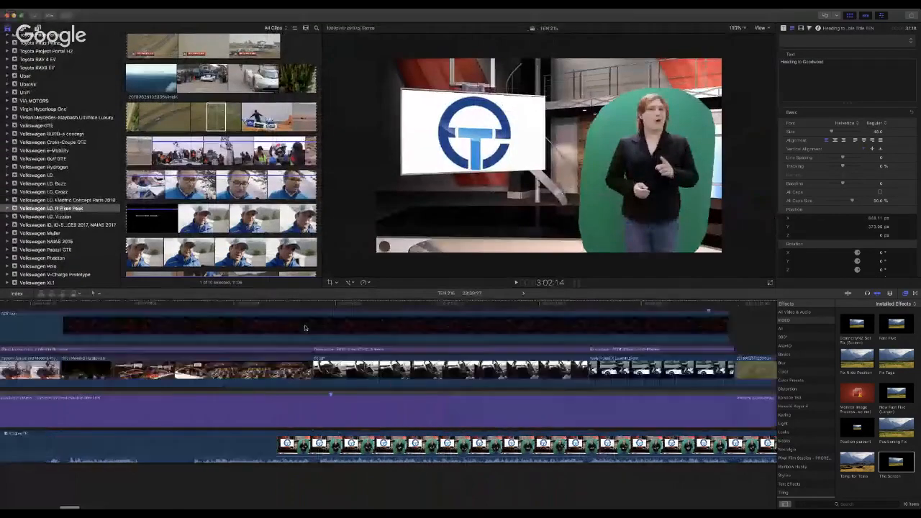
scroll(305, 328, "right", 1)
scroll(191, 197, "down", 10)
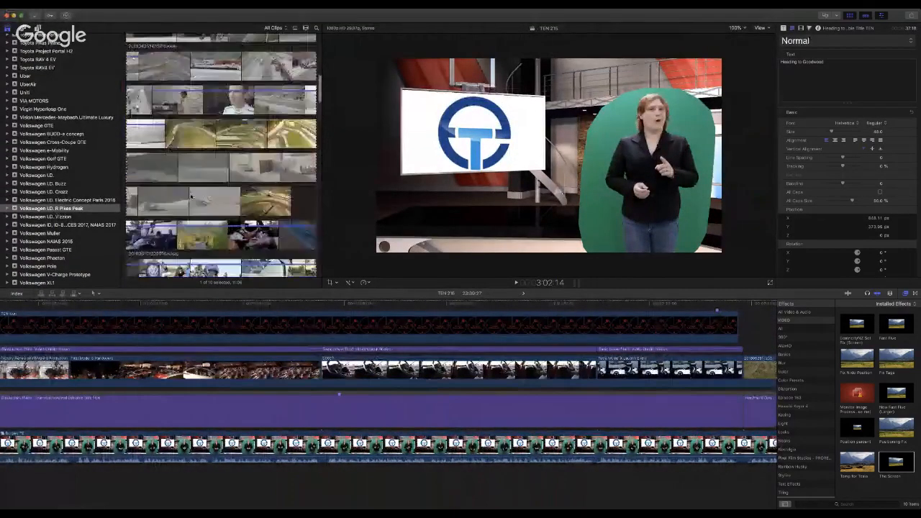
scroll(191, 197, "up", 4)
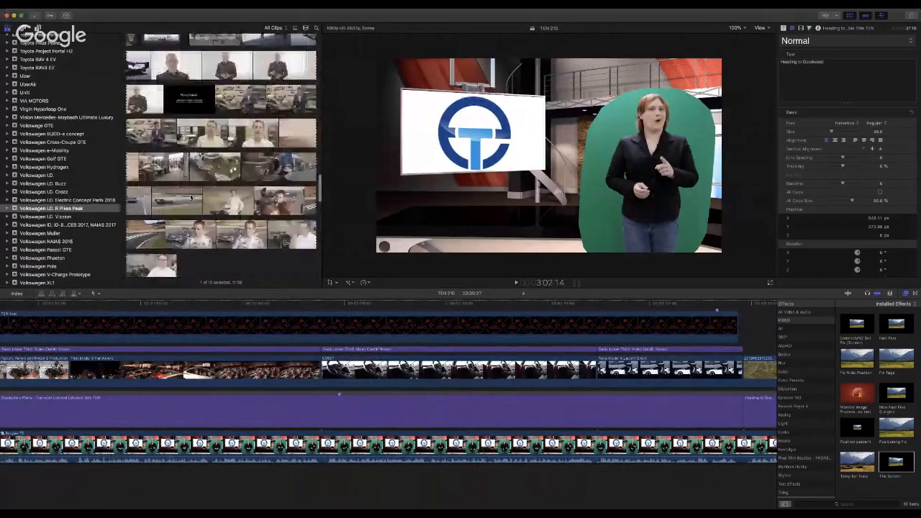
left_click(211, 205)
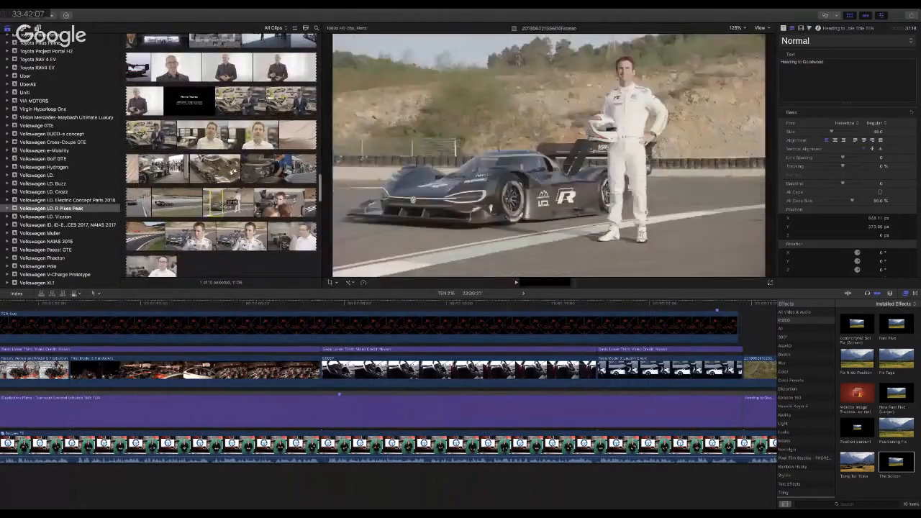
left_click_drag(239, 204, 243, 204)
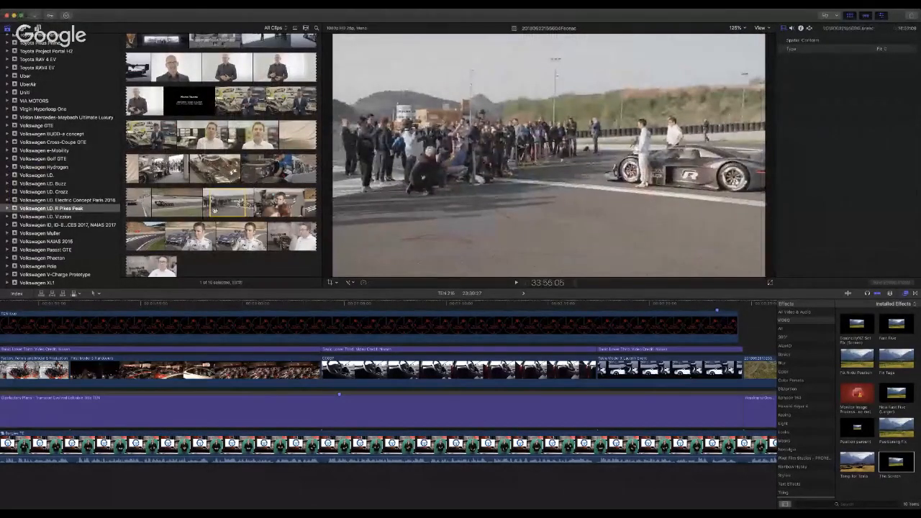
mouse_move(171, 203)
left_mouse_down()
mouse_move(192, 201)
mouse_move(173, 206)
left_mouse_up()
key("space")
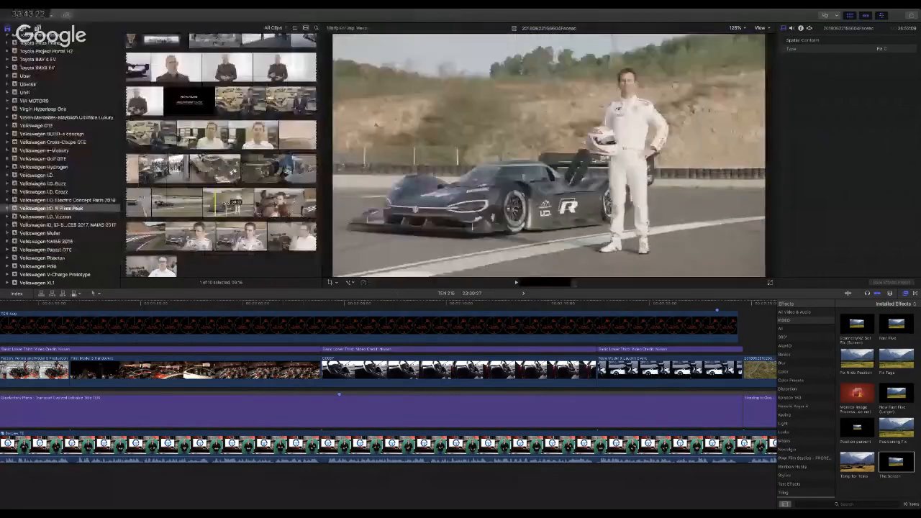
Step: Place the driver-and-car section on the timeline and trim it to span from the aerial clip's end to the title's end
left_click_drag(215, 205, 758, 335)
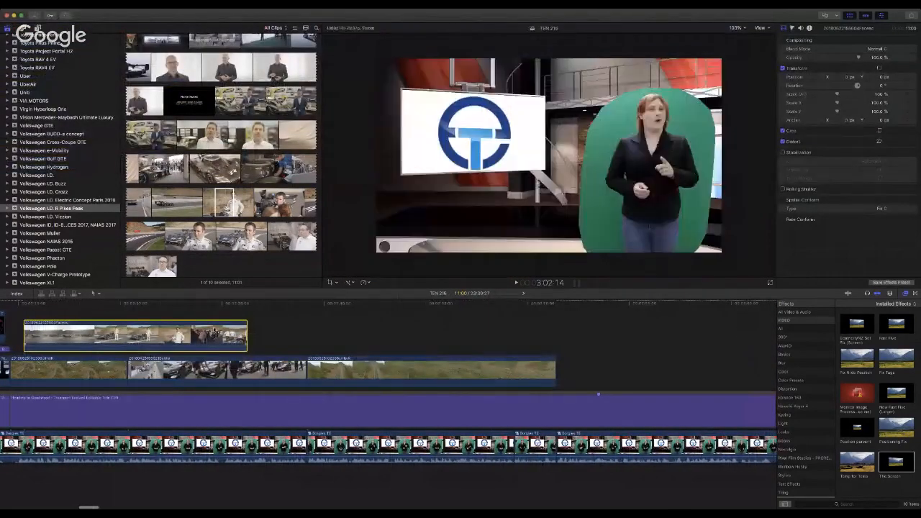
left_click_drag(215, 330, 742, 341)
scroll(605, 329, "right", 5)
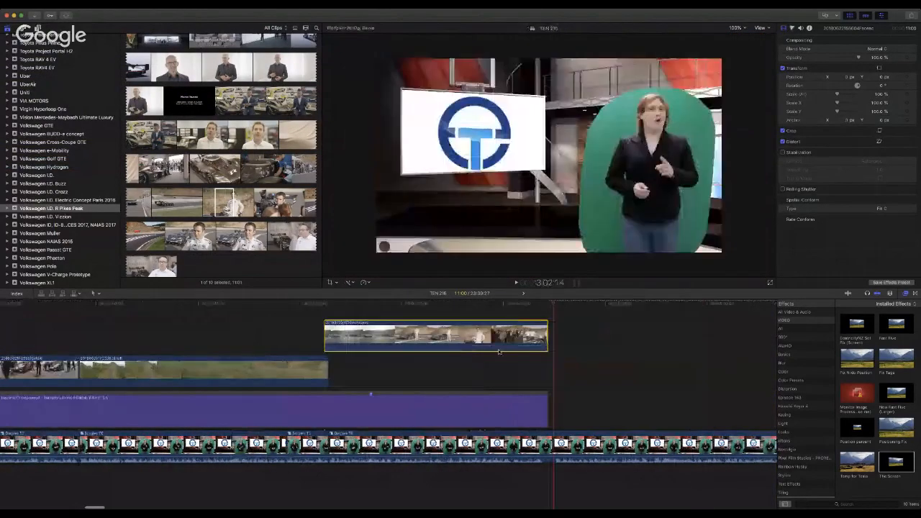
mouse_move(325, 336)
left_mouse_down()
mouse_move(343, 338)
mouse_move(329, 339)
left_mouse_up()
left_click_drag(548, 372, 551, 373)
Step: Fit the driver-and-car clip into the studio's monitor with the saved screen preset and play it with the narration
left_click(531, 374)
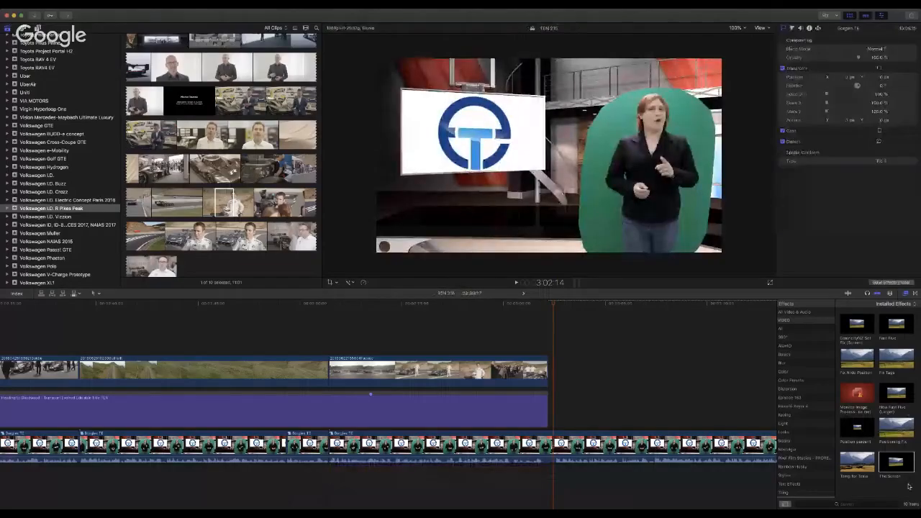
left_click(371, 304)
key("space")
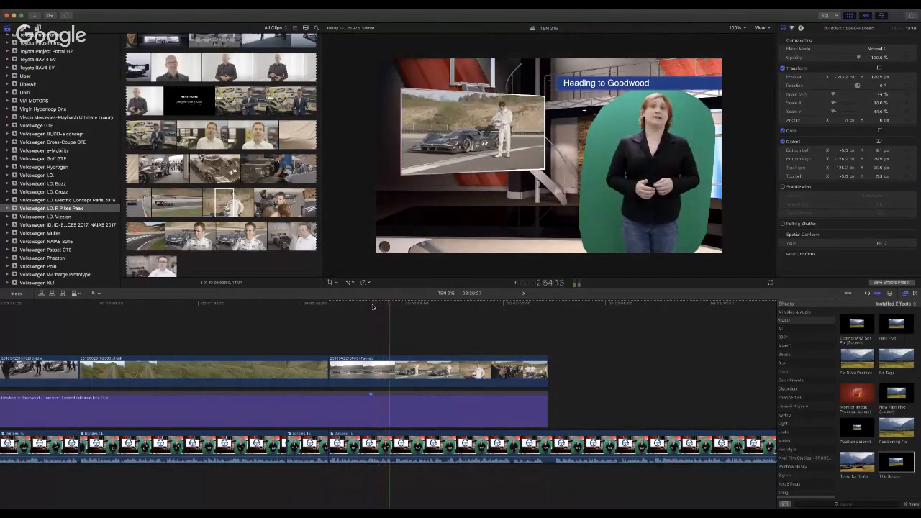
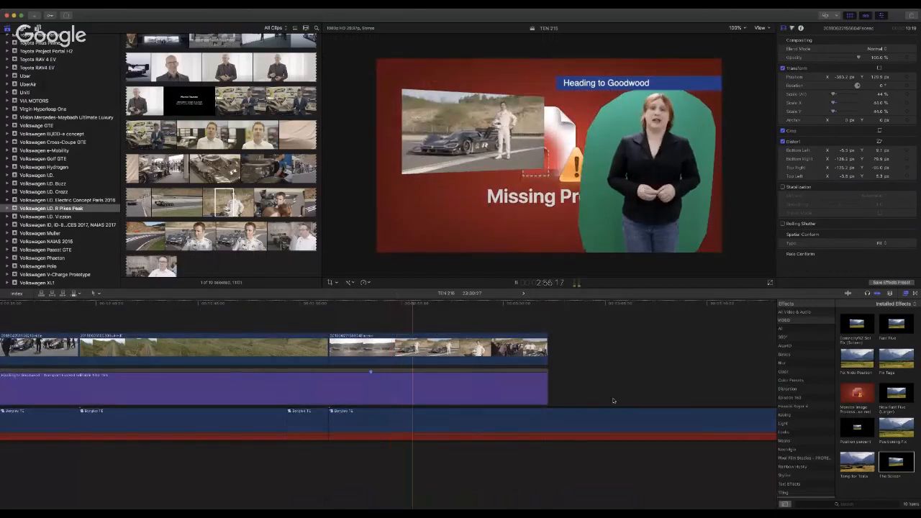
key("space")
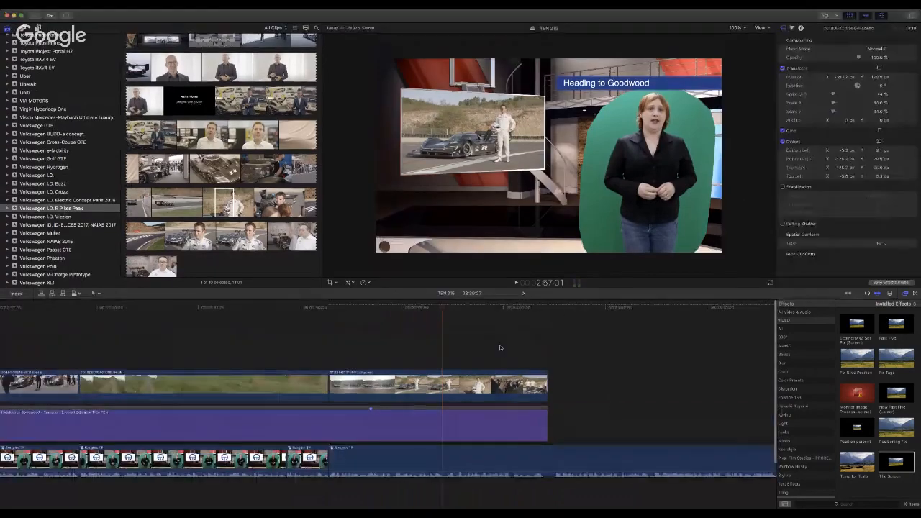
Step: Copy the Video Credit lower third from the Tesla Model 3 footage and paste it at the start of the Goodwood segment
scroll(473, 349, "left", 10)
scroll(473, 349, "right", 10)
scroll(474, 350, "left", 5)
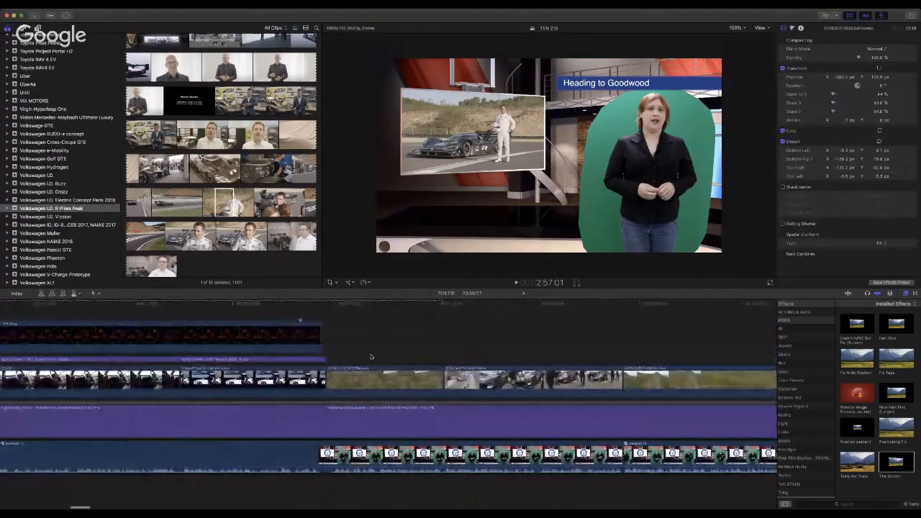
left_click(151, 366)
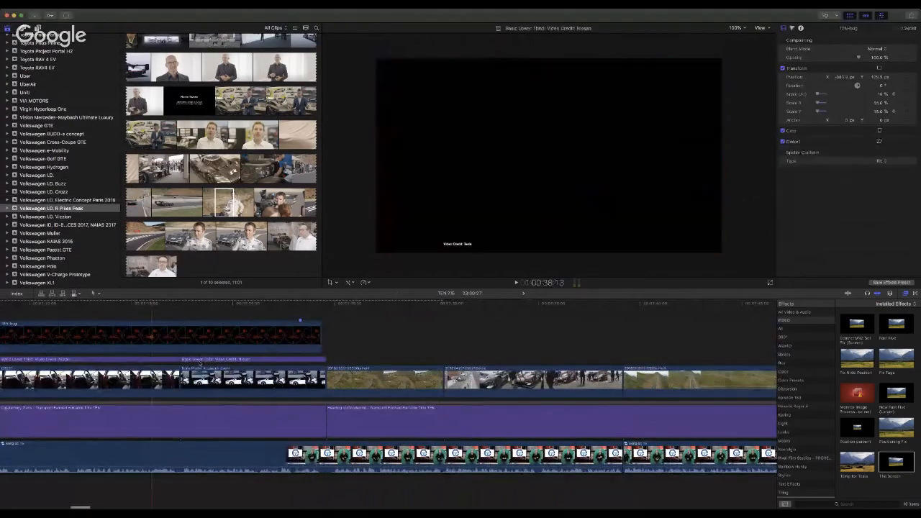
scroll(168, 363, "left", 3)
double_click(80, 360)
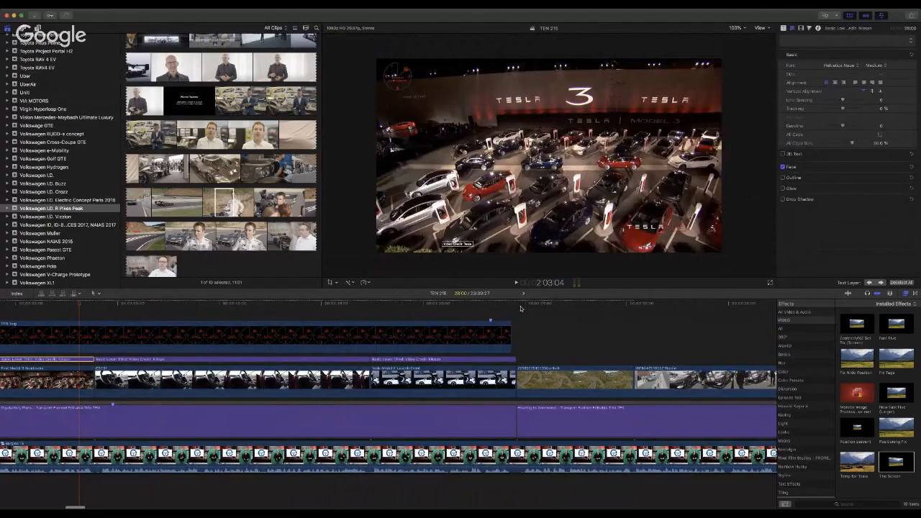
left_click(520, 310)
key("super+v")
scroll(530, 324, "right", 2)
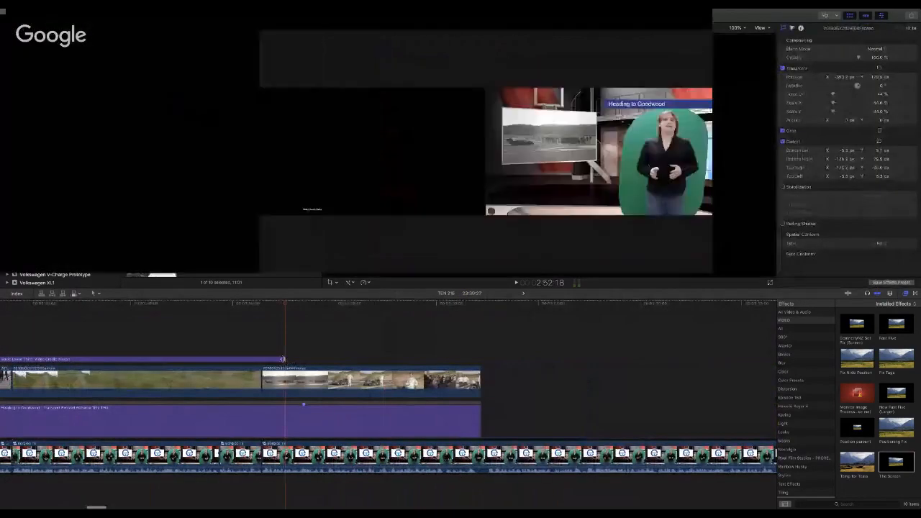
Step: Extend the pasted lower third to the end of the Goodwood segment and set its text to "Video Credit: Volkswagen"
left_click_drag(286, 359, 479, 359)
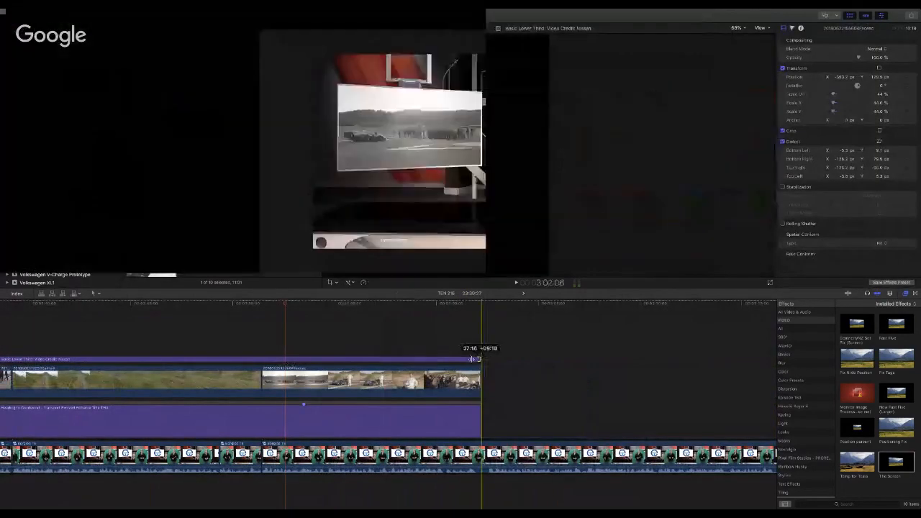
double_click(471, 359)
key("Right")
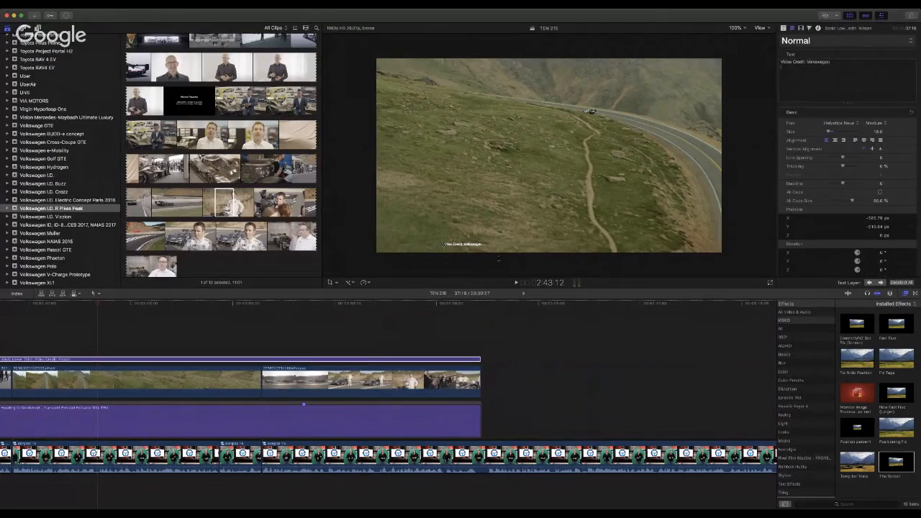
Step: Extend the TEN-bug overlay to the end of the Goodwood segment and place a copy of the segment title after it
scroll(397, 372, "left", 10)
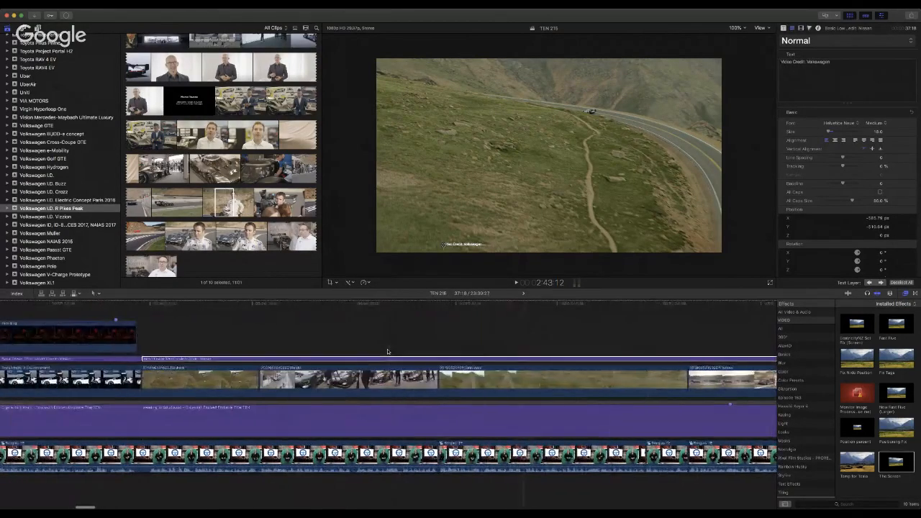
left_click_drag(134, 344, 710, 345)
scroll(711, 346, "right", 10)
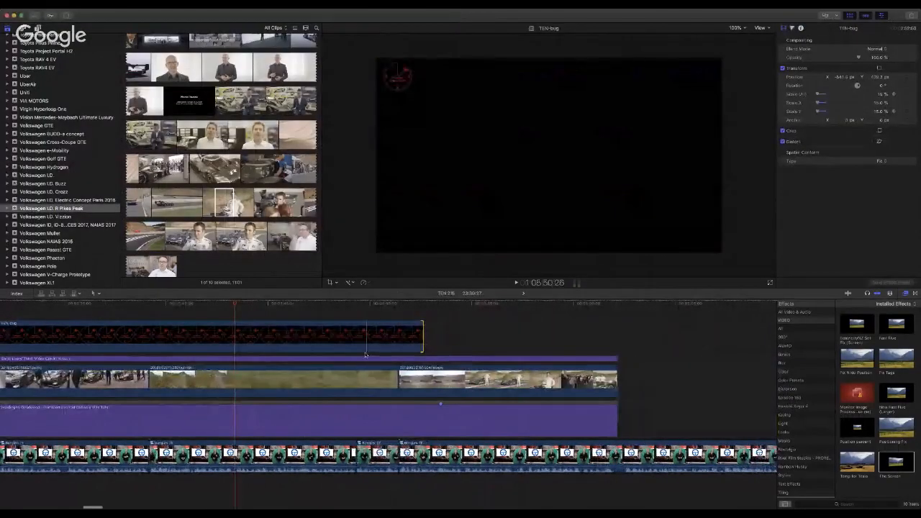
left_click_drag(420, 338, 617, 338)
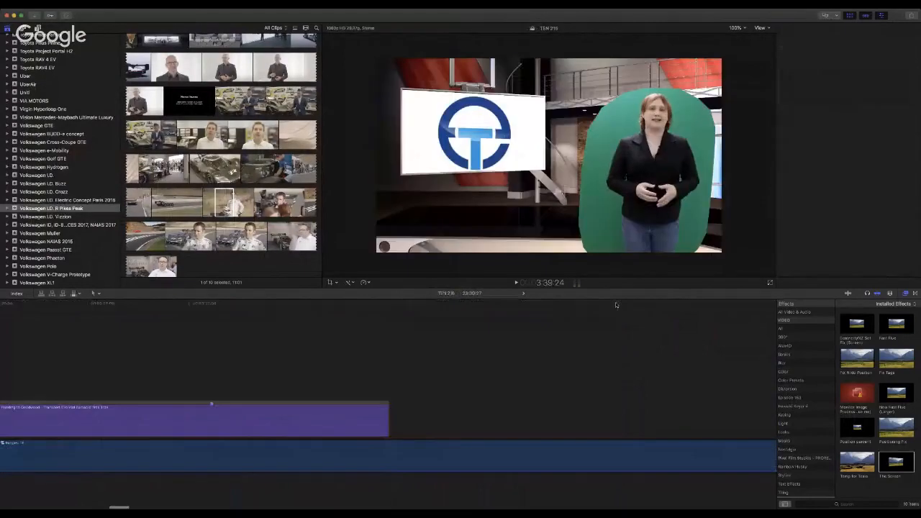
scroll(615, 355, "left", 8)
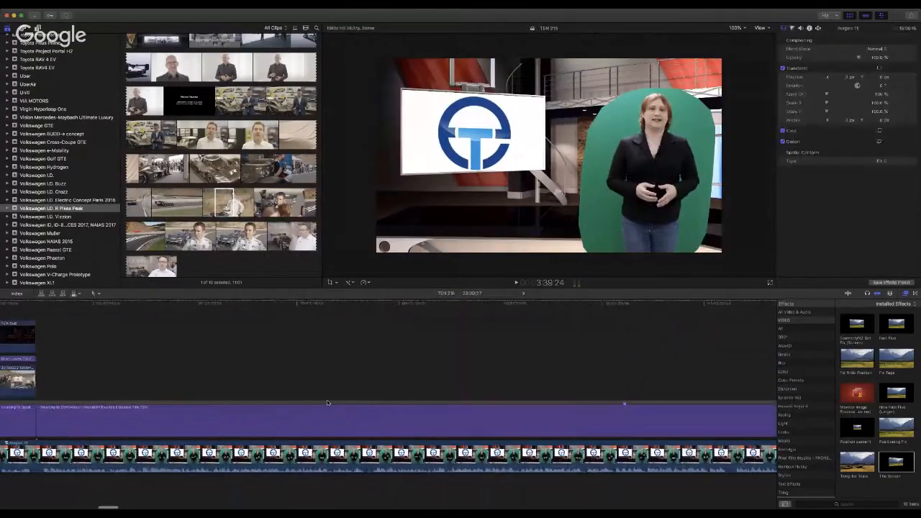
Step: Set the copied segment title's text to "UK-Bound" and play the opening of the new segment
left_click(339, 410)
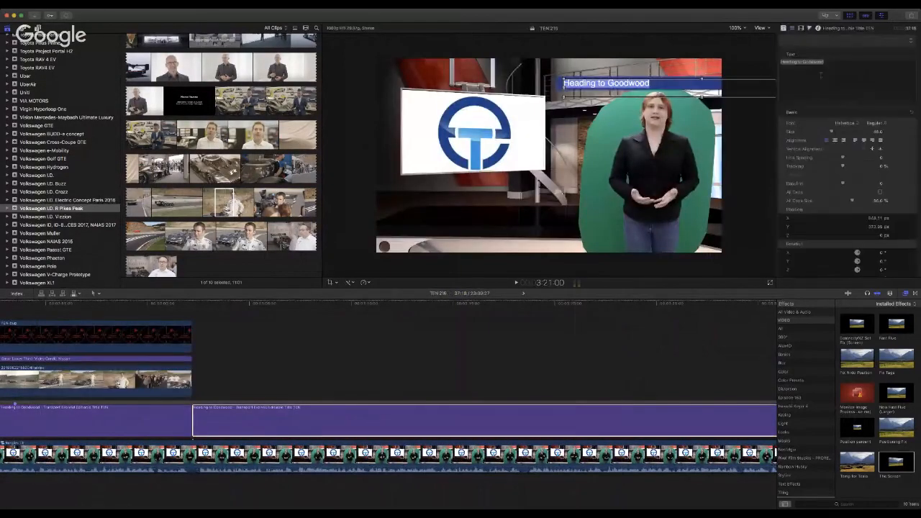
type("Uk")
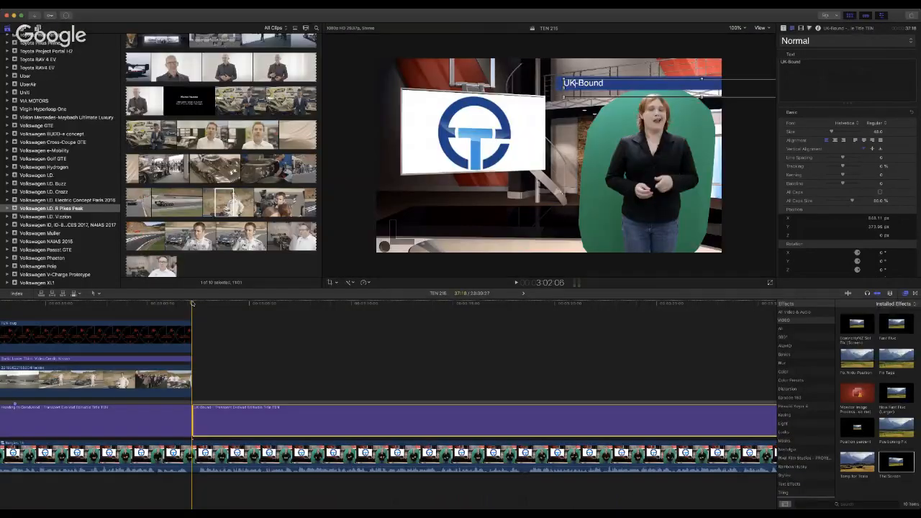
key("Escape")
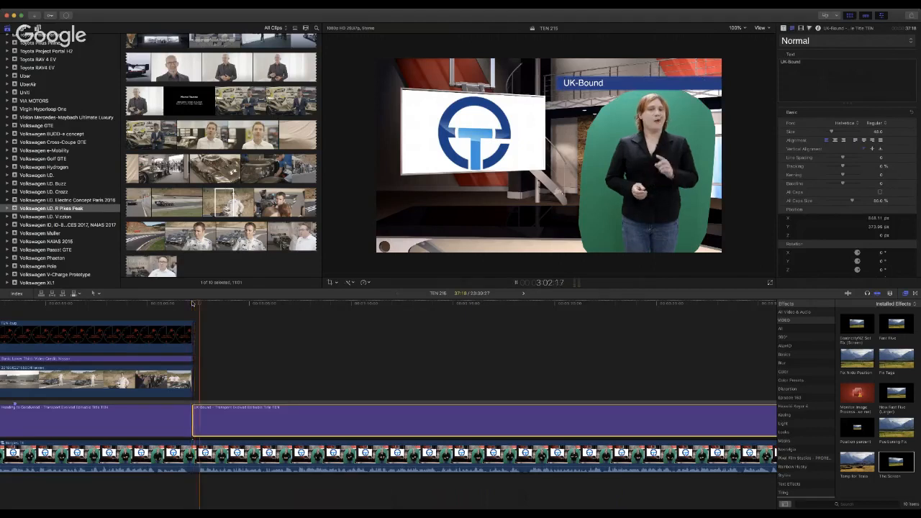
key("space")
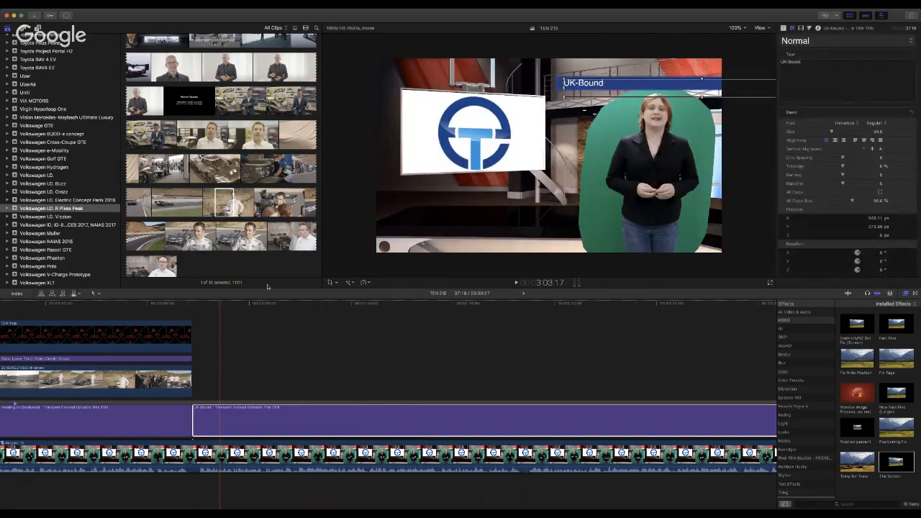
left_click(212, 305)
key("space")
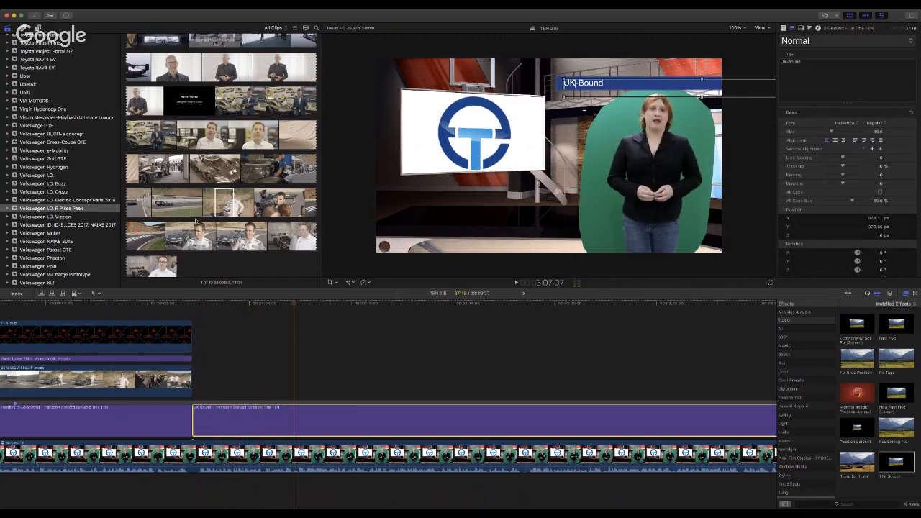
Step: Find the Tesla Model 3 Review library and show its clips
scroll(86, 191, "up", 15)
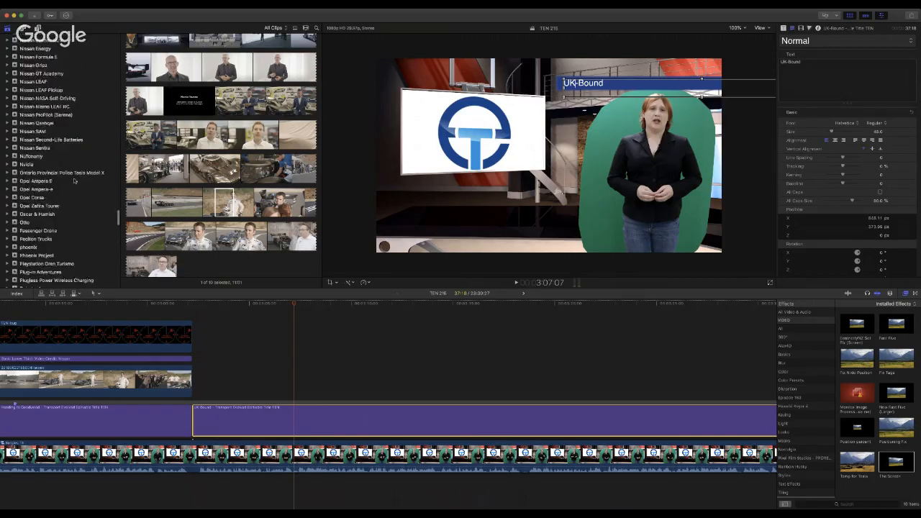
scroll(75, 181, "up", 20)
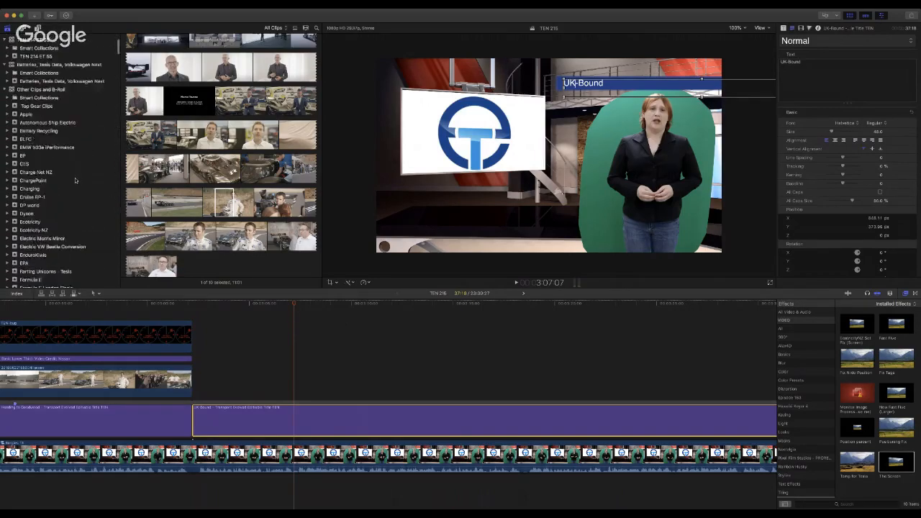
scroll(76, 180, "down", 1)
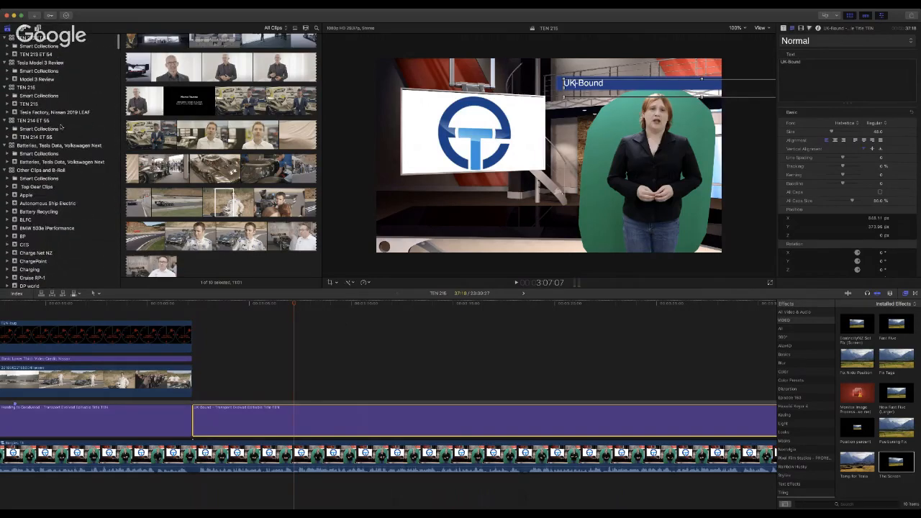
scroll(62, 134, "up", 1)
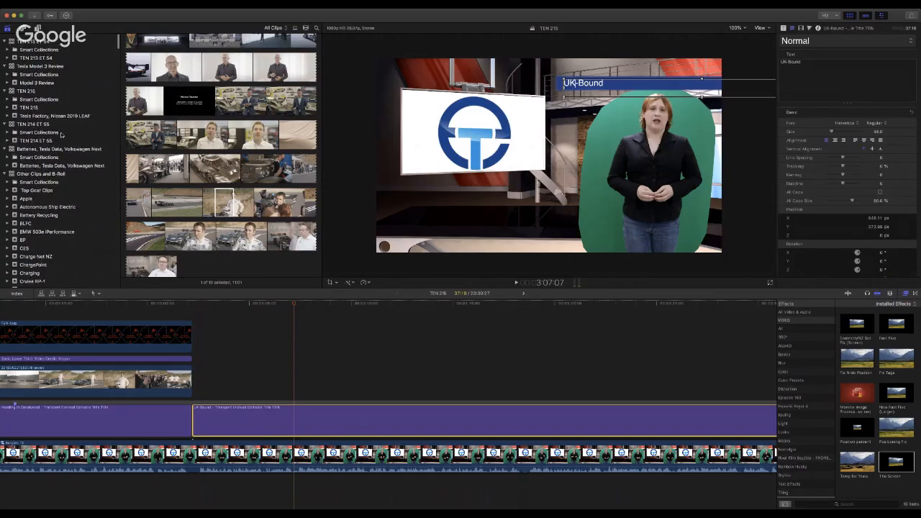
scroll(62, 134, "down", 1)
left_click(63, 64)
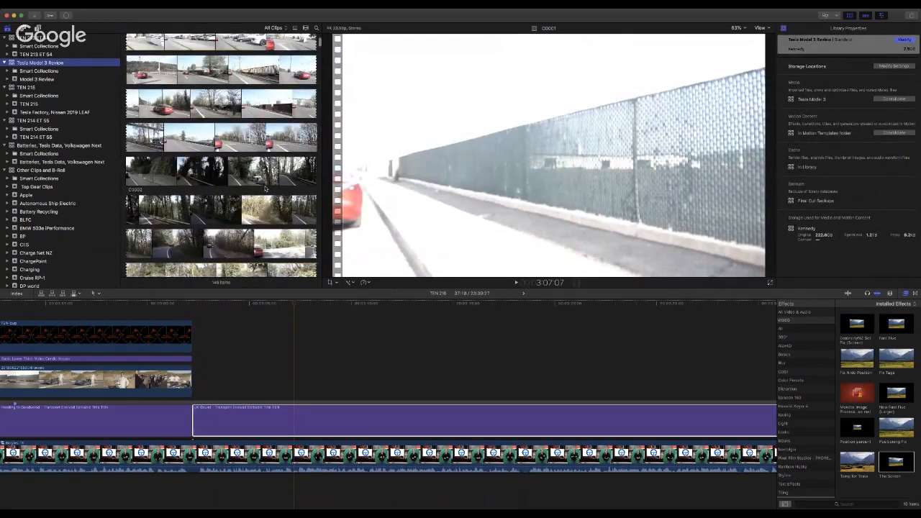
Step: Preview the parked red car clips C0011 and C0012 and look through the remaining review footage
left_click(266, 189)
key("super+minus")
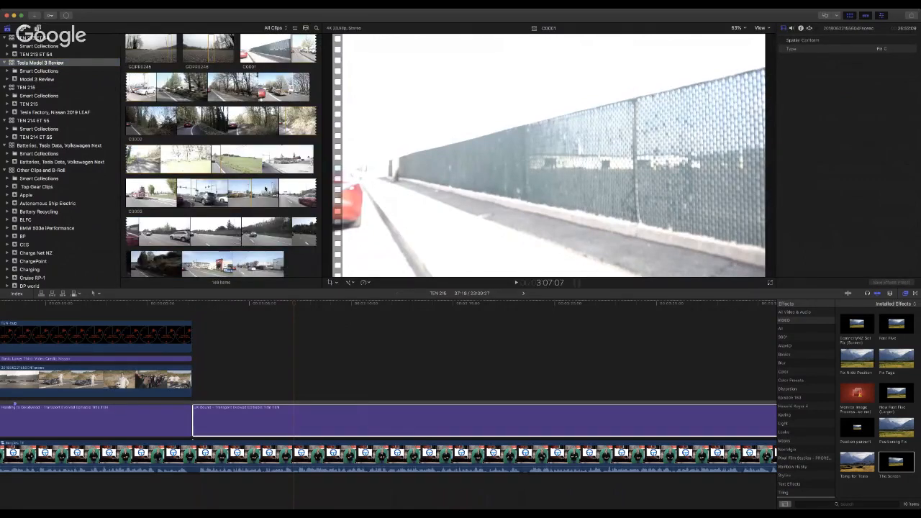
scroll(237, 228, "down", 5)
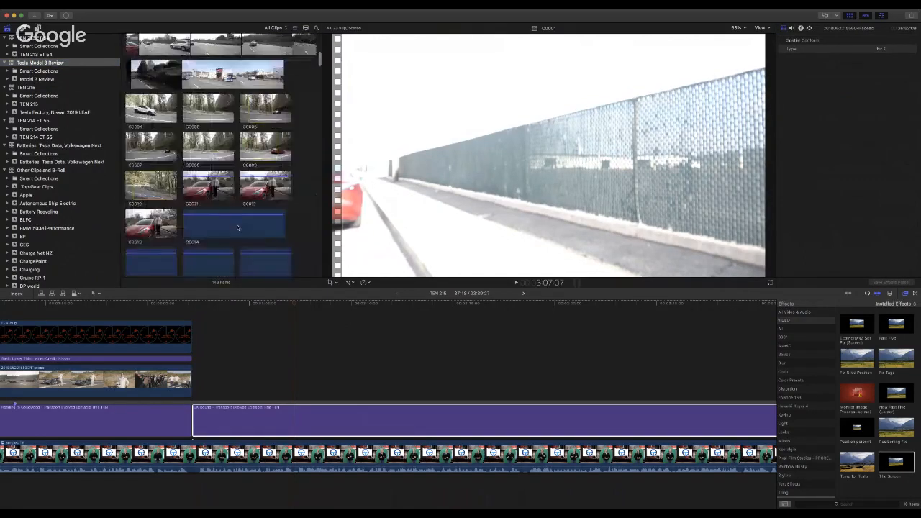
left_click(208, 185)
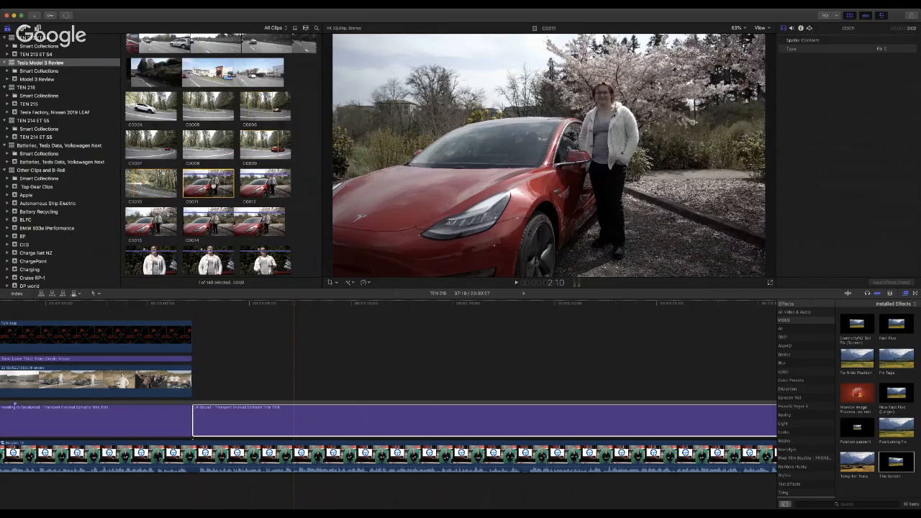
left_click(260, 185)
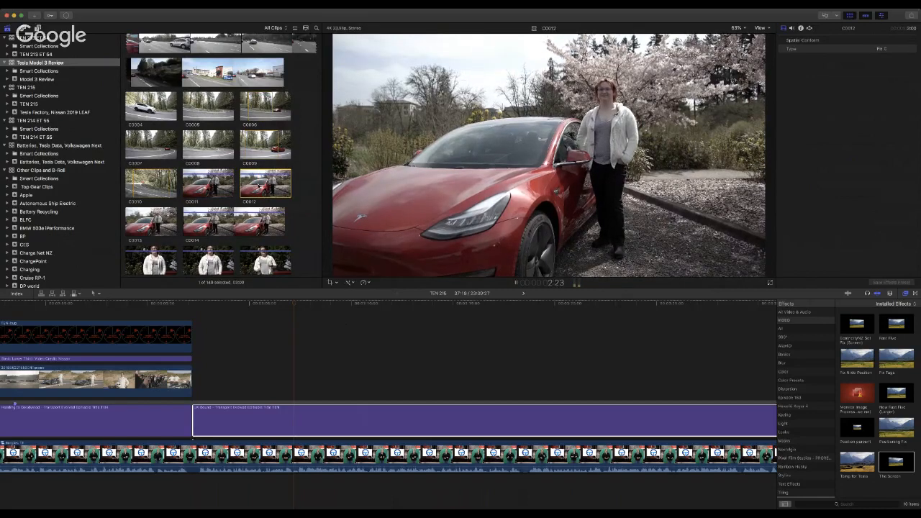
scroll(260, 186, "down", 5)
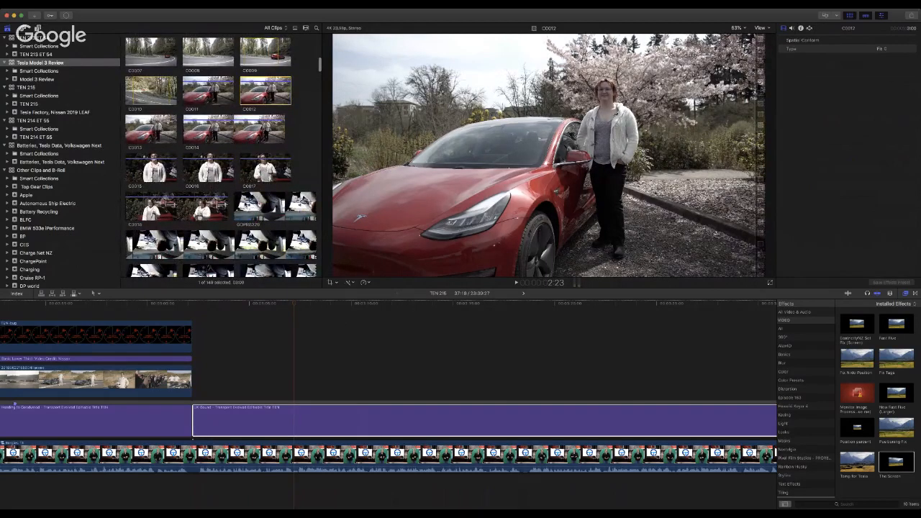
scroll(246, 204, "down", 10)
scroll(272, 90, "down", 15)
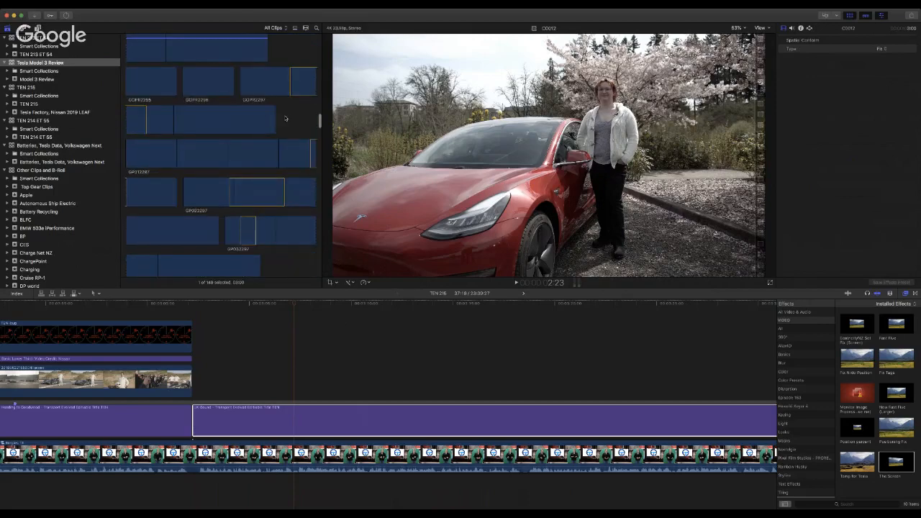
Step: Try a section of the GP012297 road footage at the start of the UK-Bound segment and remove its audio
left_click(286, 118)
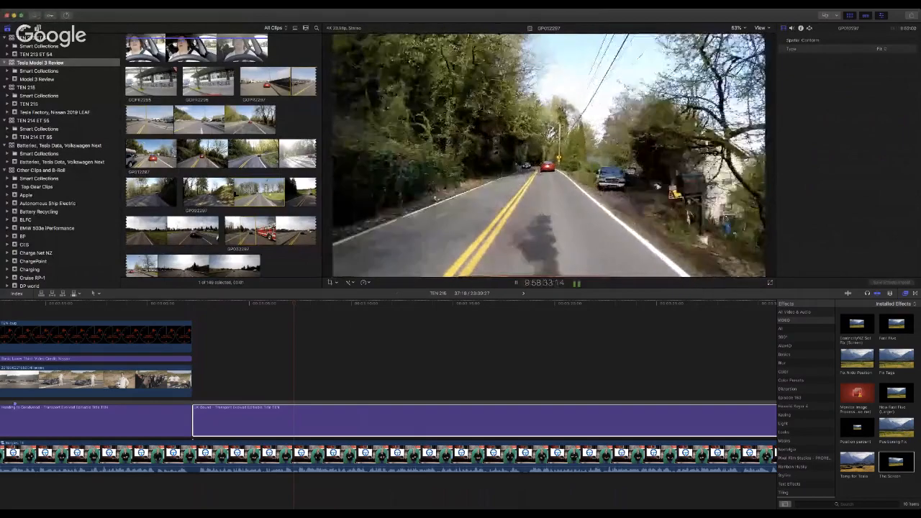
key("space")
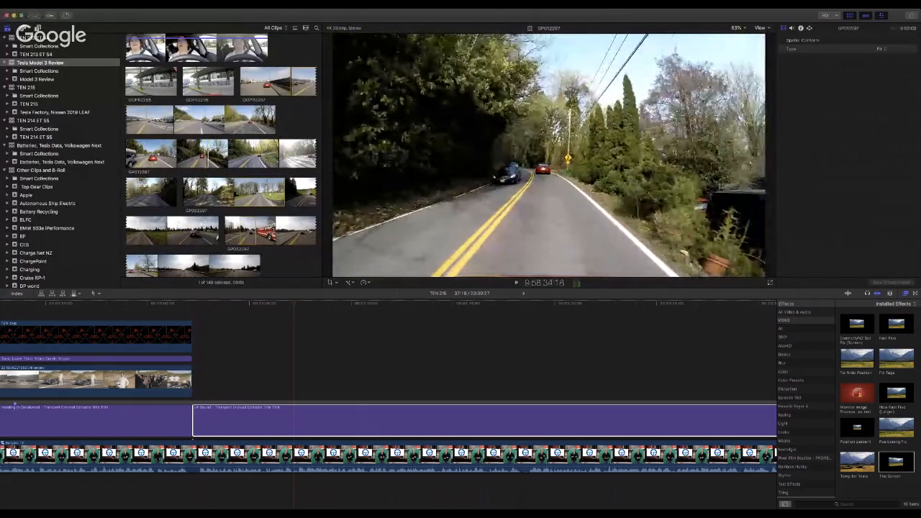
left_click_drag(205, 159, 197, 387)
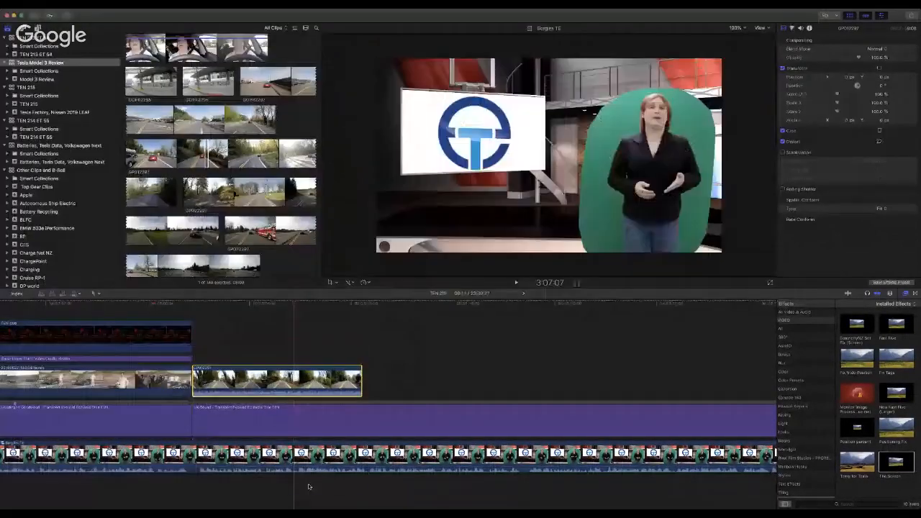
key("ctrl+shift+s")
left_click(314, 481)
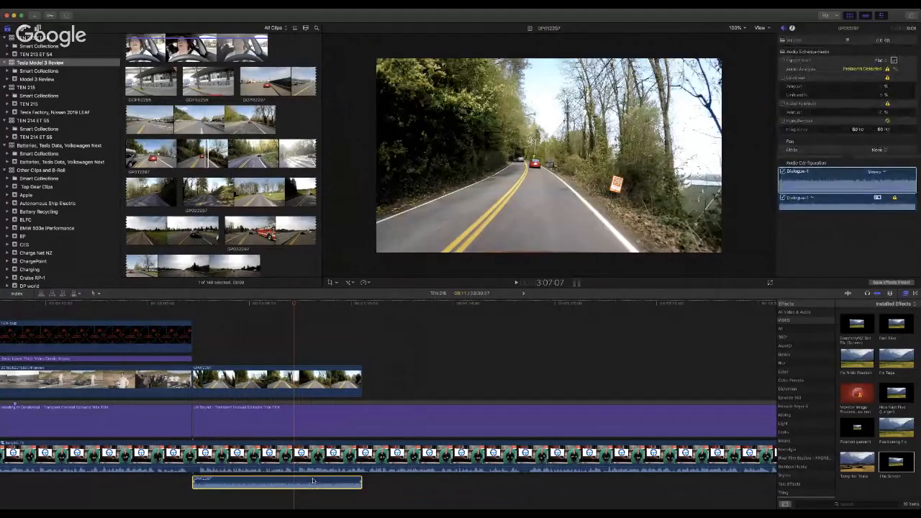
key("Delete")
Step: Trim the road clip's end to 3:07:07 and delete the clip from the timeline
left_click_drag(361, 392, 293, 396)
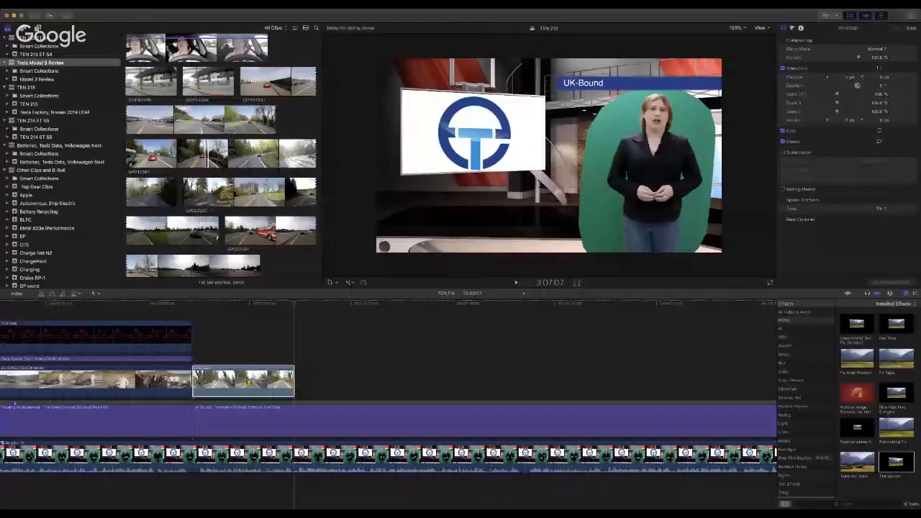
left_click_drag(241, 370, 242, 370)
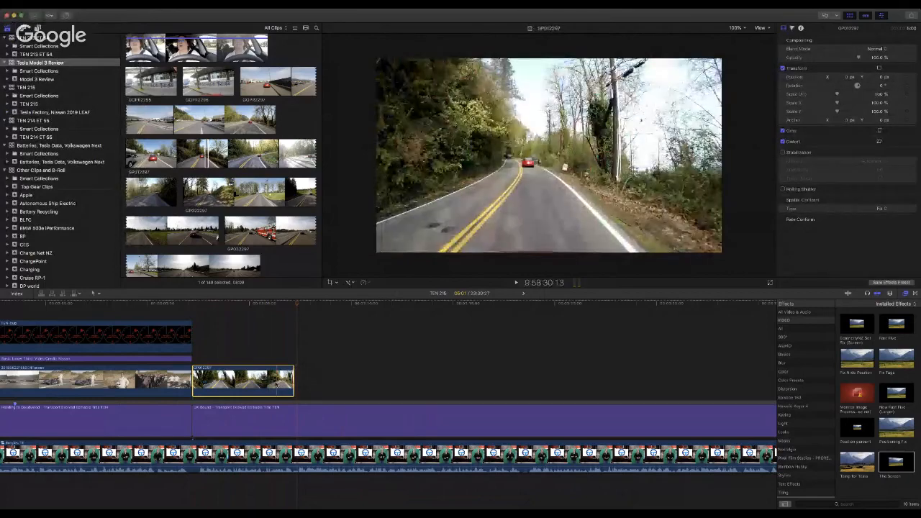
key("Delete")
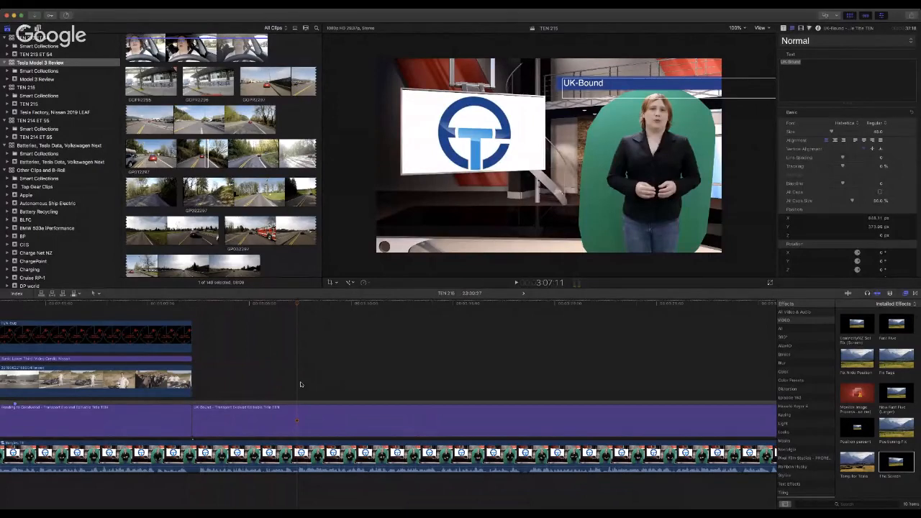
Step: Open the Tesla Model 3 event in the B-roll library and look through its clips for driving footage
left_click(284, 310)
key("space")
scroll(101, 123, "down", 10)
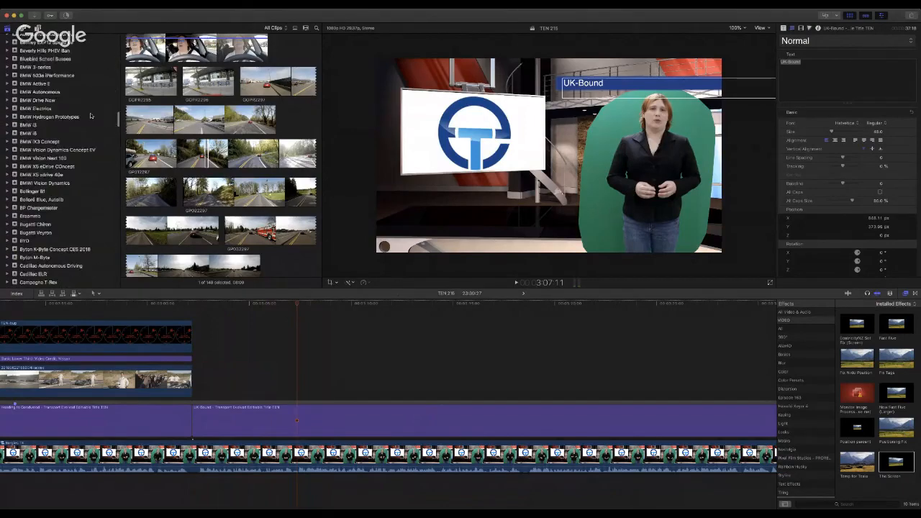
scroll(92, 117, "down", 10)
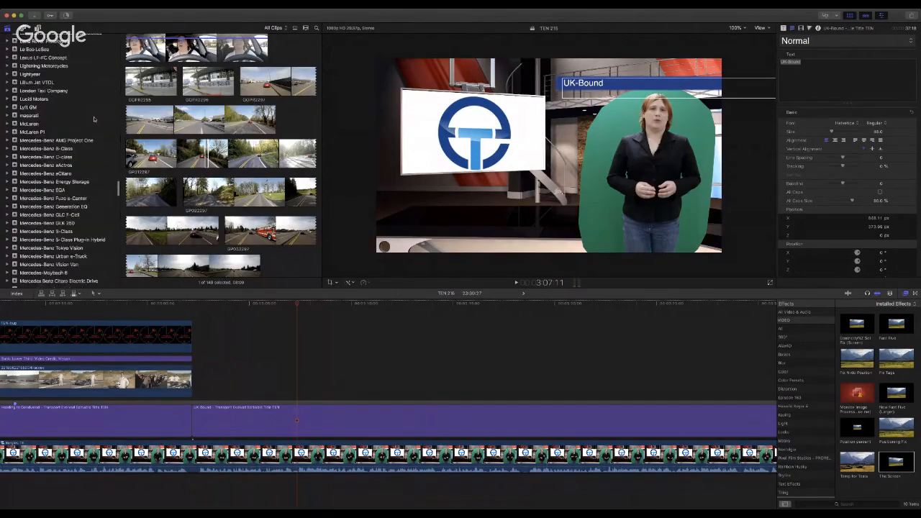
scroll(93, 118, "down", 10)
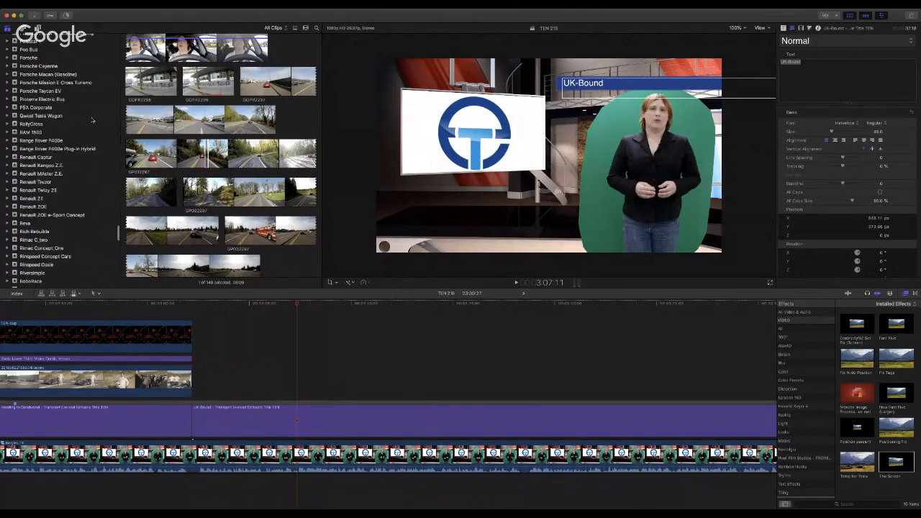
scroll(92, 120, "down", 10)
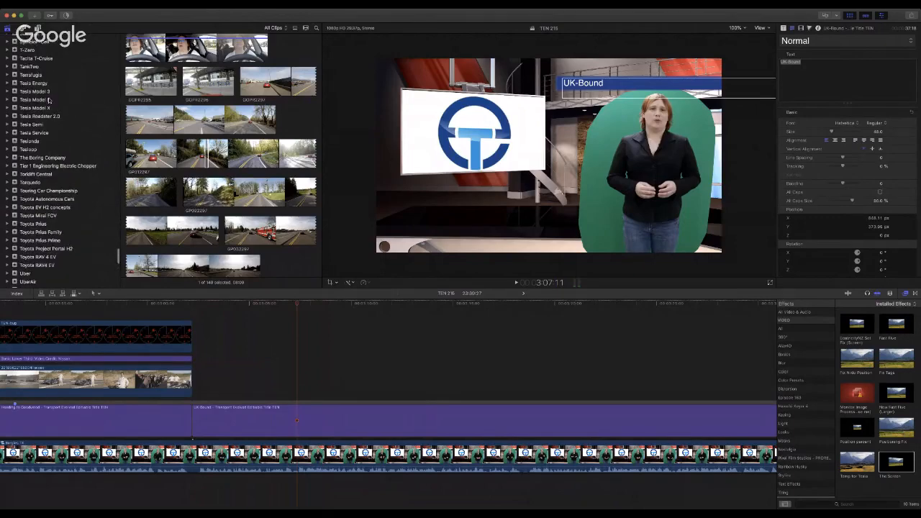
left_click(36, 91)
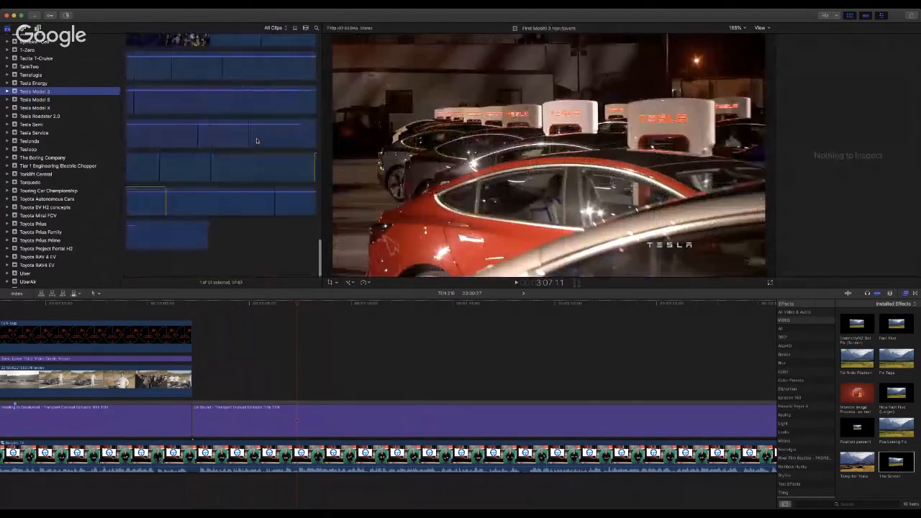
scroll(256, 141, "down", 15)
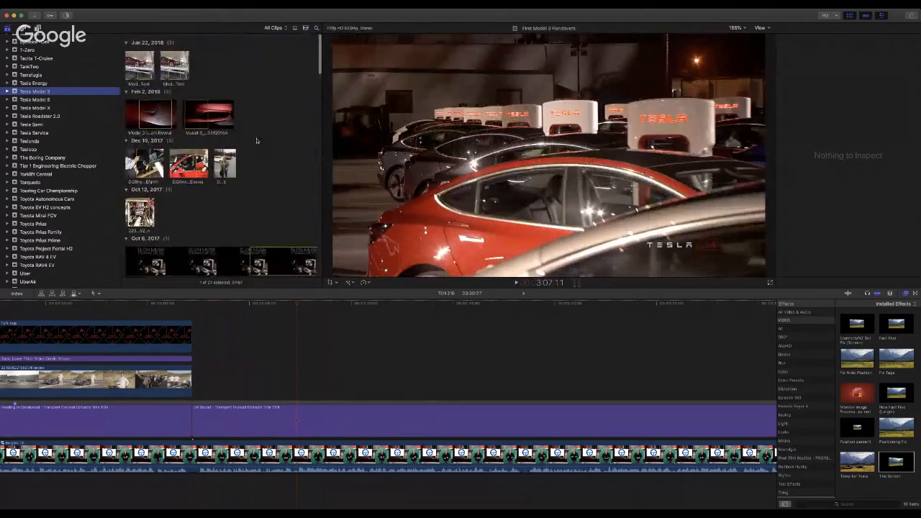
scroll(256, 140, "down", 10)
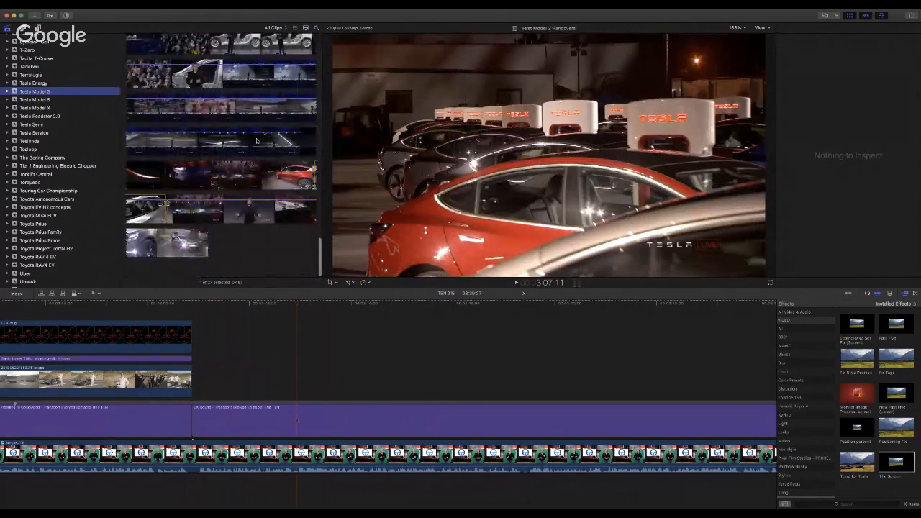
scroll(184, 223, "up", 20)
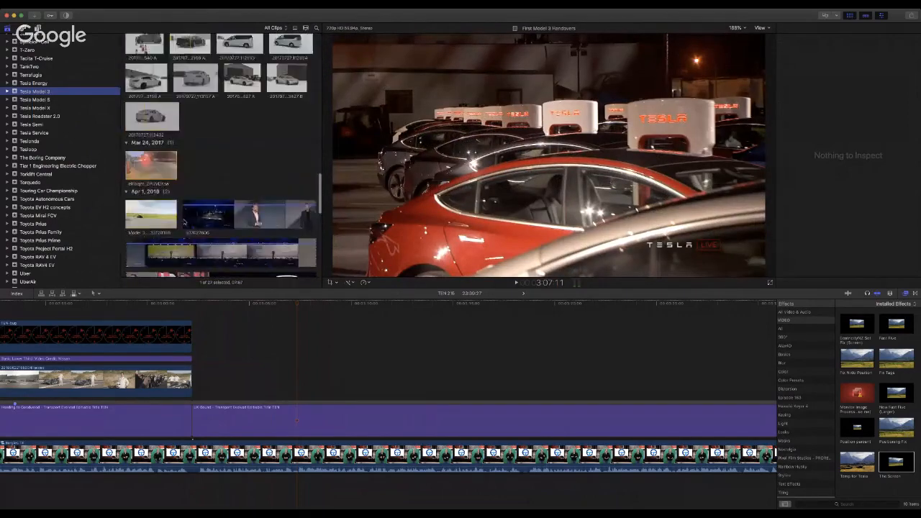
scroll(184, 223, "up", 3)
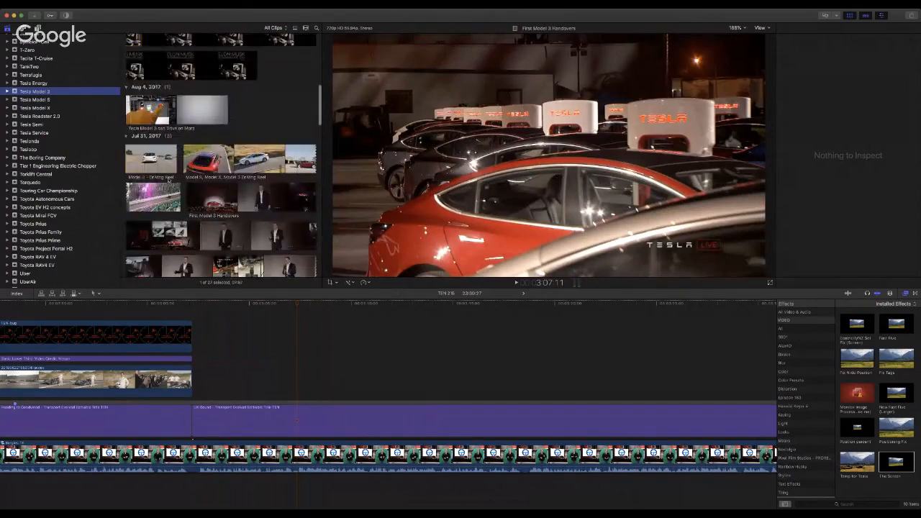
Step: Place a selected section of "Model 3 - Driving Reel" at the start of the UK-Bound segment and trim its end to the playhead at 3:07:11
left_click_drag(150, 157, 156, 156)
key("space")
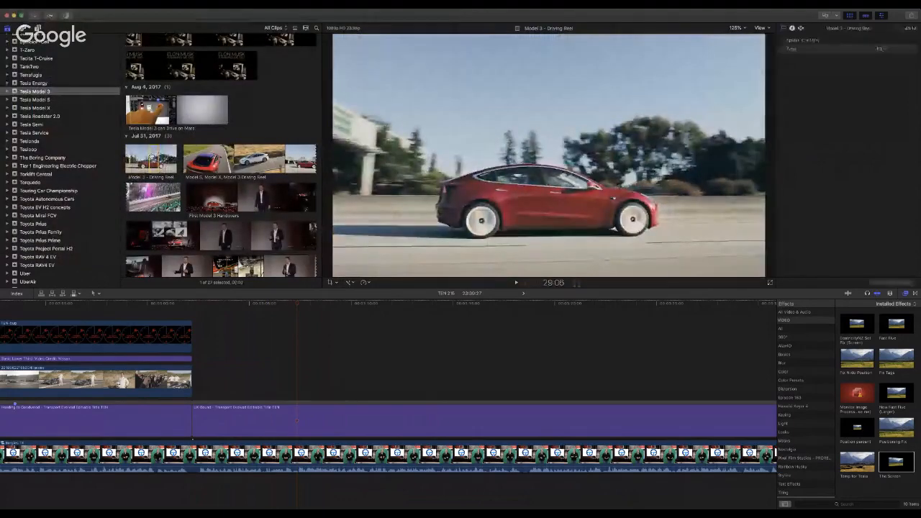
left_click_drag(157, 153, 205, 368)
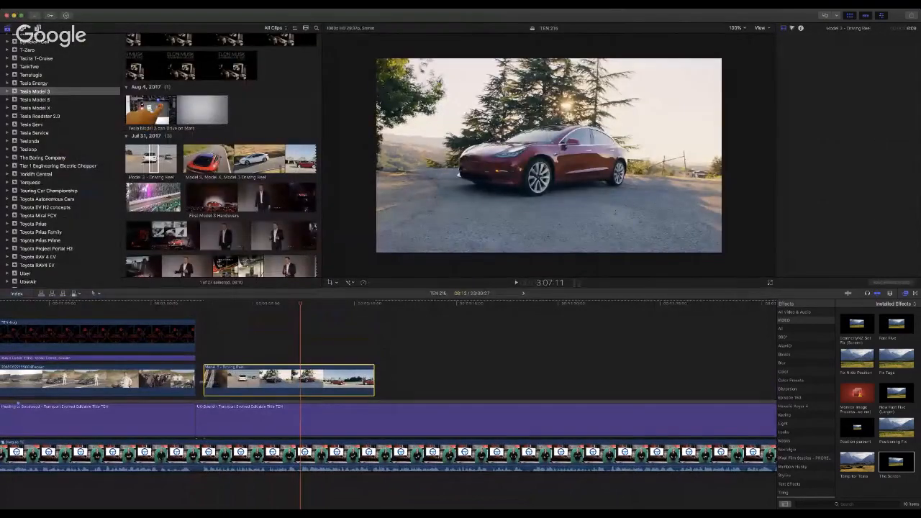
left_click_drag(205, 382, 300, 382)
key("super+shift+f")
key("Escape")
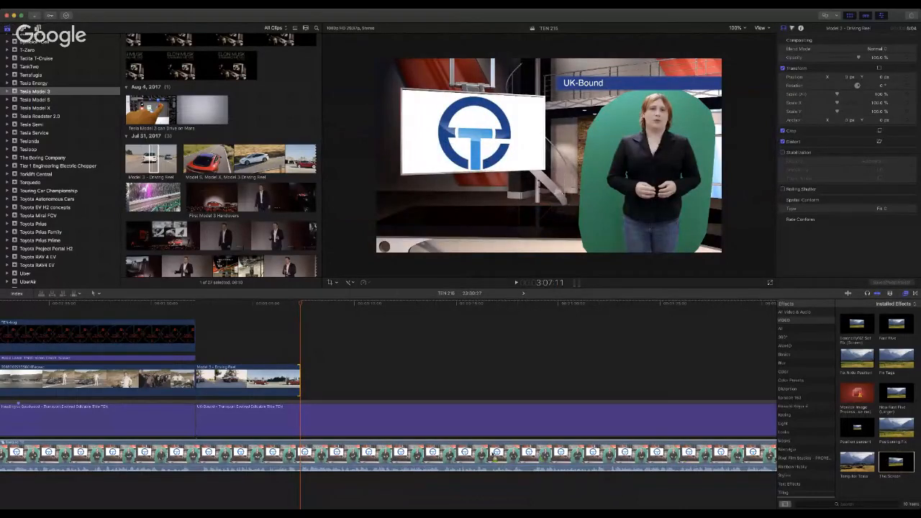
Step: Play the end of the Driving Reel clip and the commentary that follows it
left_click(263, 310)
key("space")
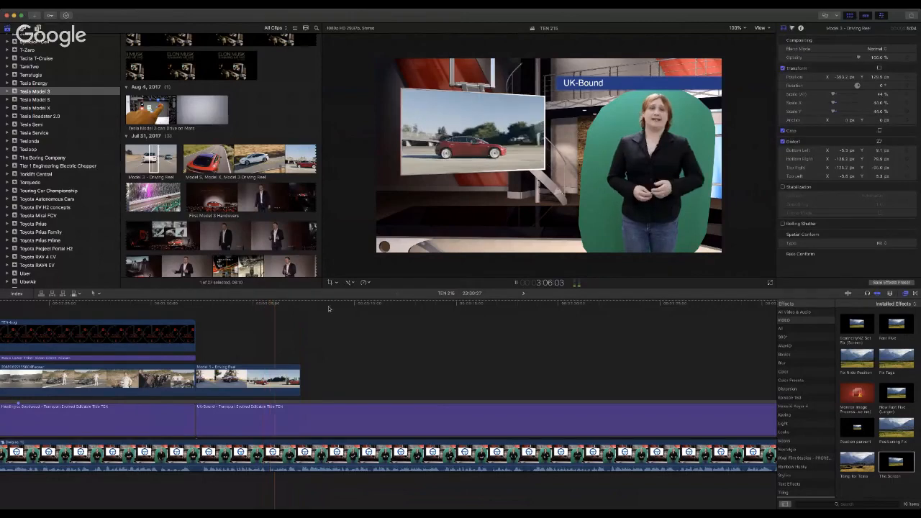
scroll(341, 309, "right", 3)
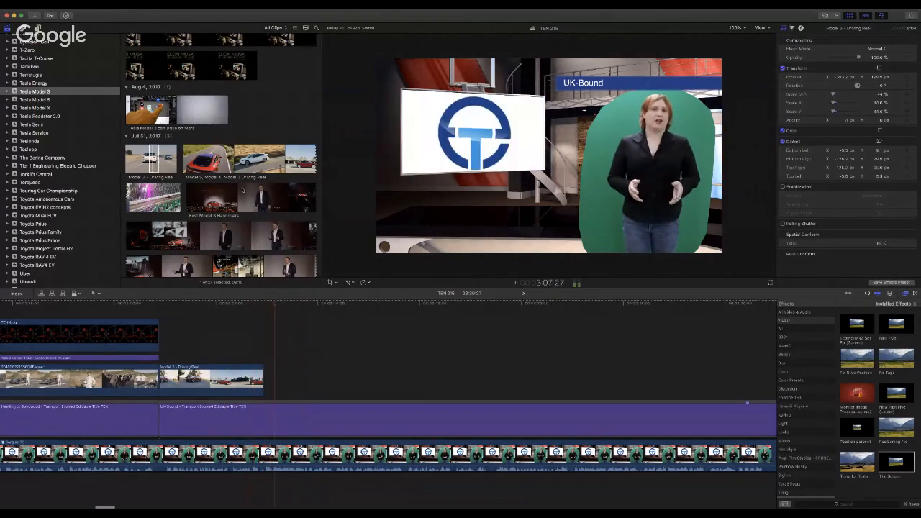
key("space")
Step: Open the Tesla Model 3 Review library and look through its clips for driving footage
scroll(84, 80, "up", 10)
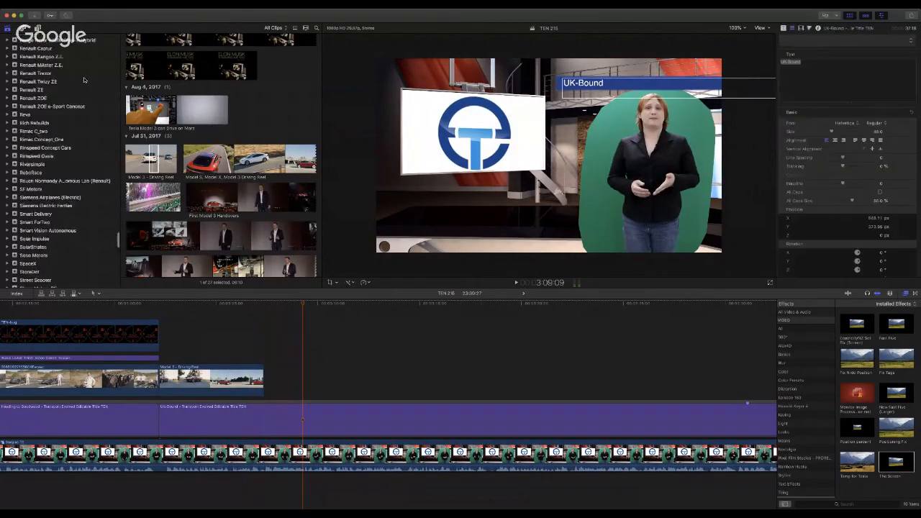
scroll(83, 77, "up", 15)
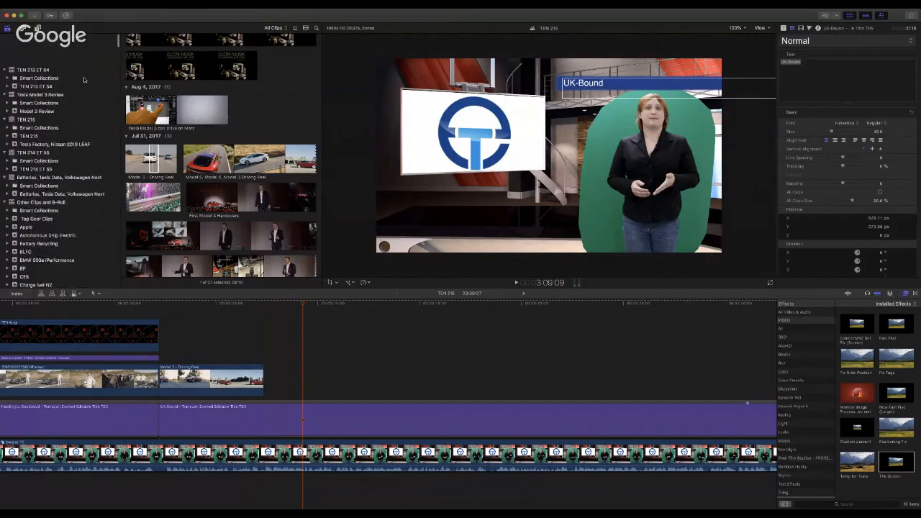
scroll(84, 77, "down", 2)
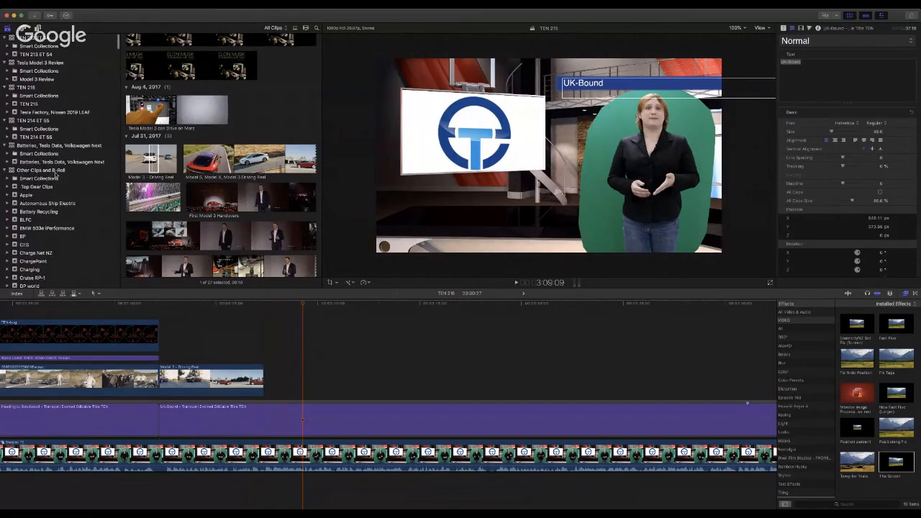
left_click(64, 64)
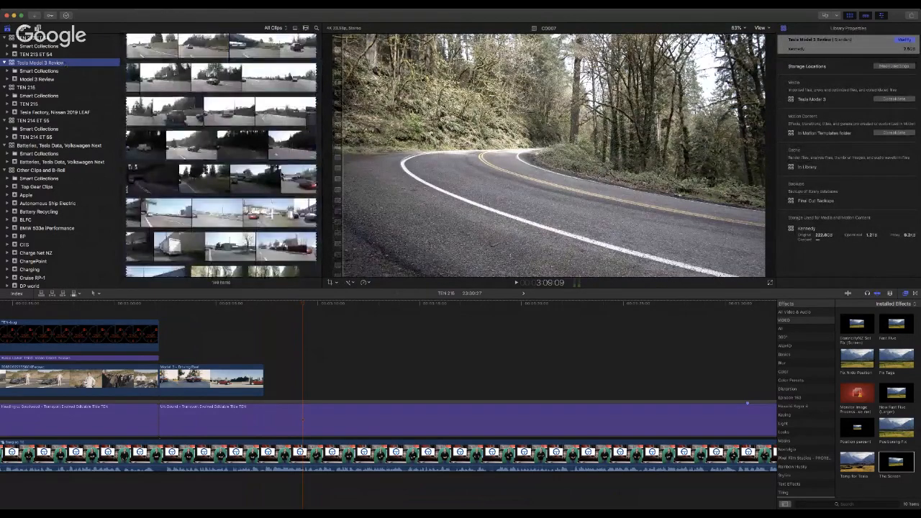
scroll(282, 174, "up", 10)
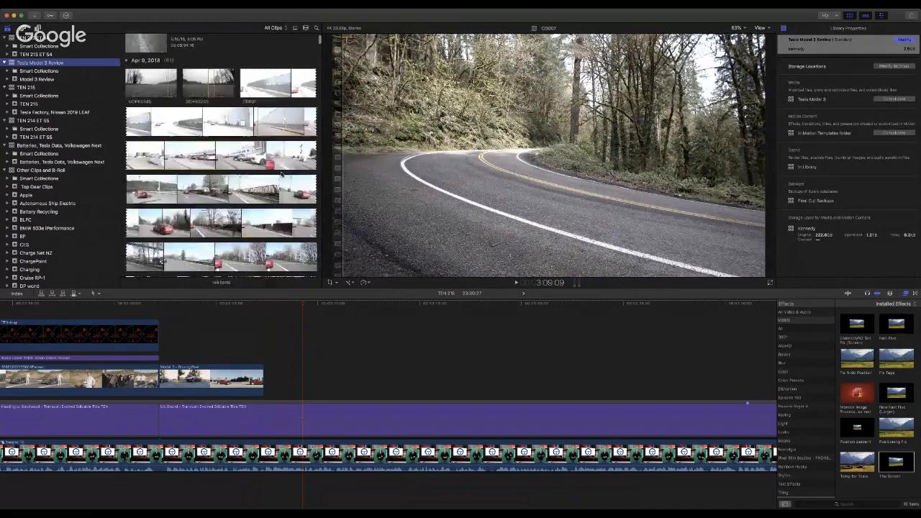
scroll(281, 174, "down", 10)
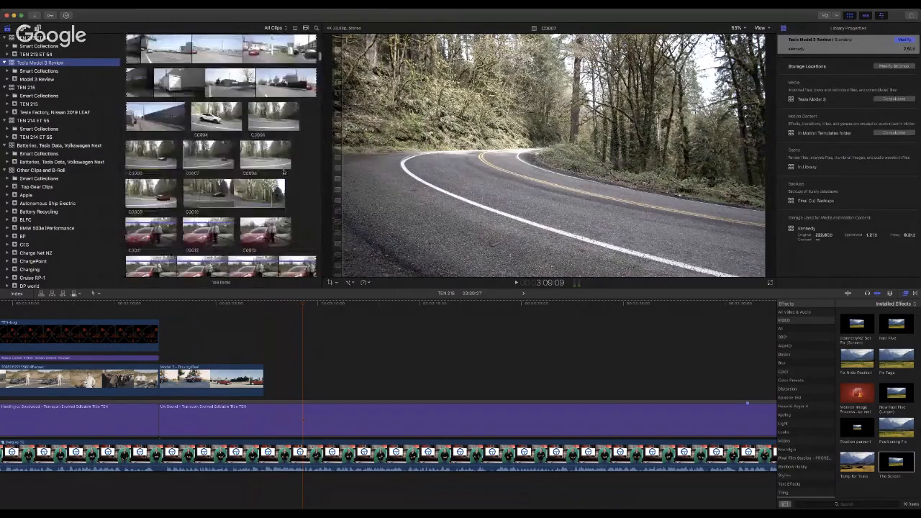
scroll(285, 170, "down", 10)
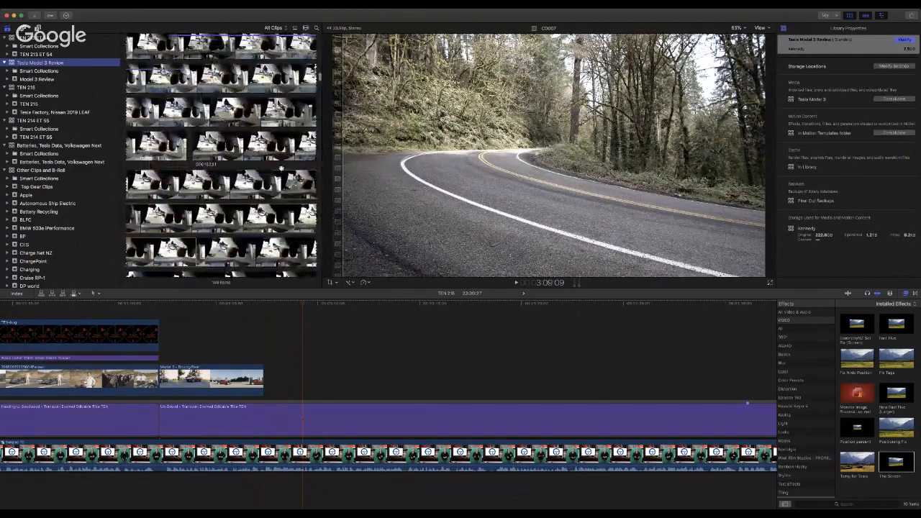
scroll(281, 173, "down", 15)
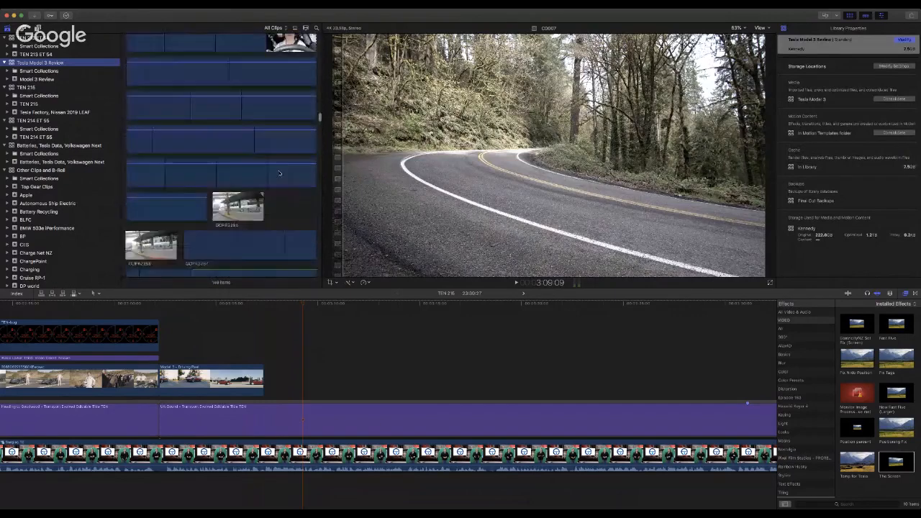
scroll(281, 173, "down", 5)
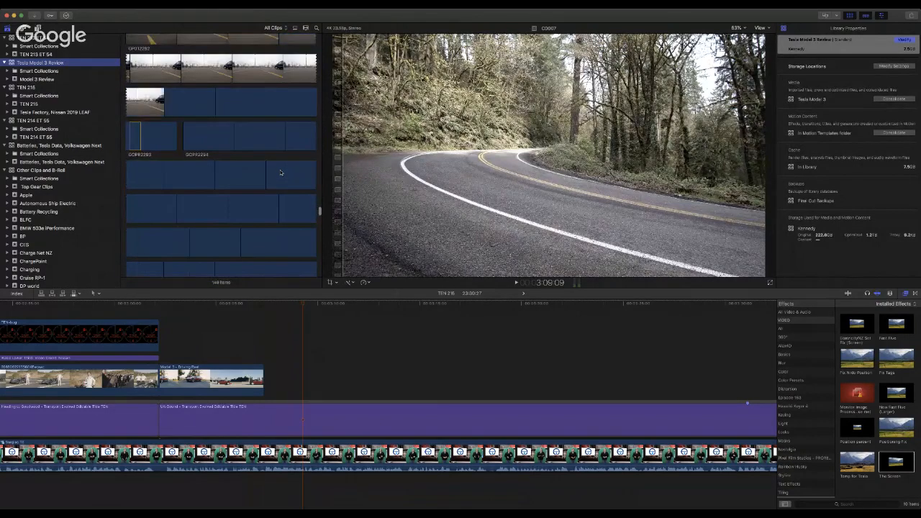
scroll(280, 173, "down", 6)
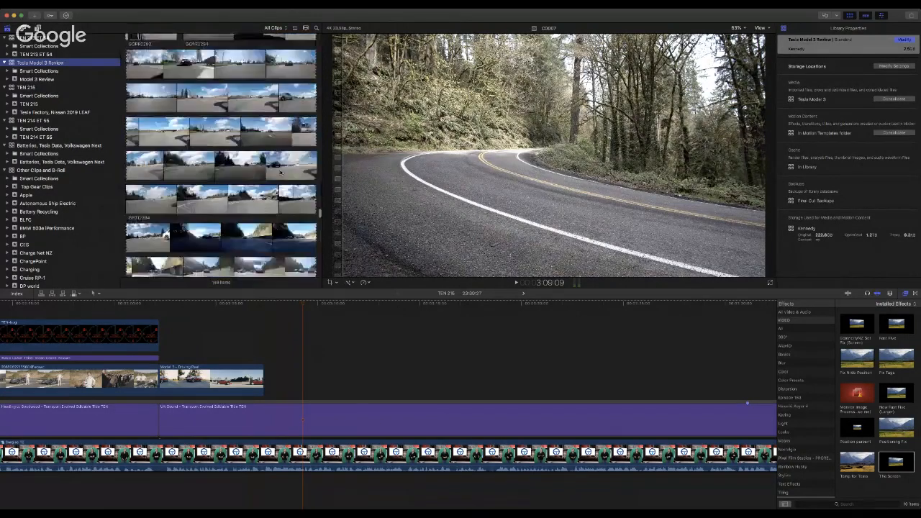
scroll(281, 173, "up", 8)
Step: Preview the marked section of the GOPR2293 parking-lot clip
left_click(136, 195)
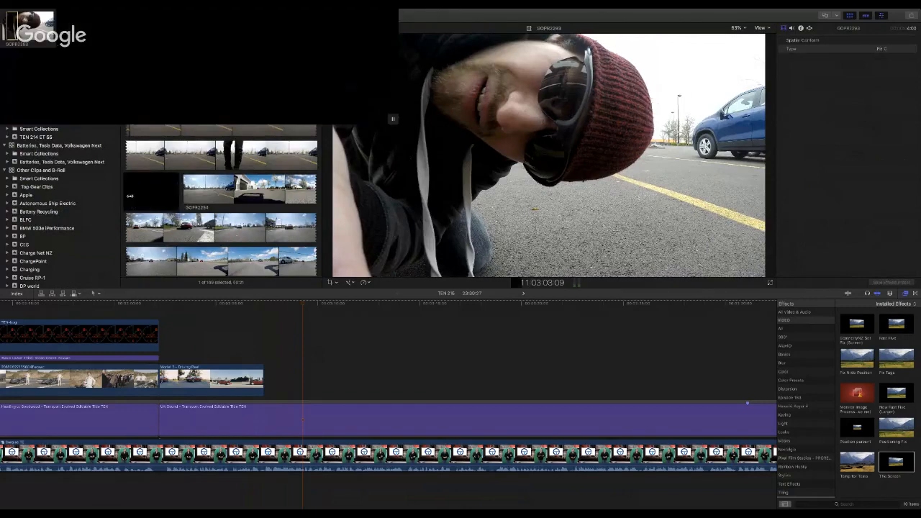
key("space")
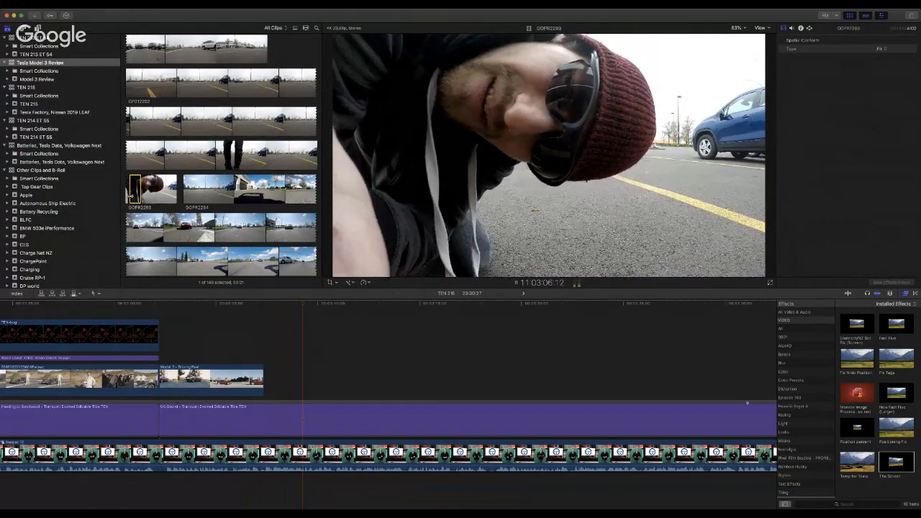
key("space")
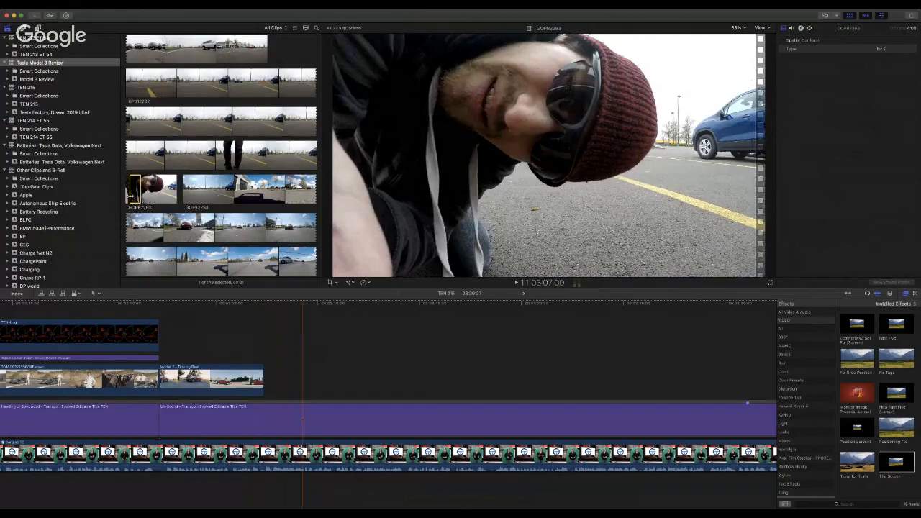
key("space")
Step: Look through the remaining Tesla Model 3 Review clips for road footage of the red car
scroll(226, 171, "down", 5)
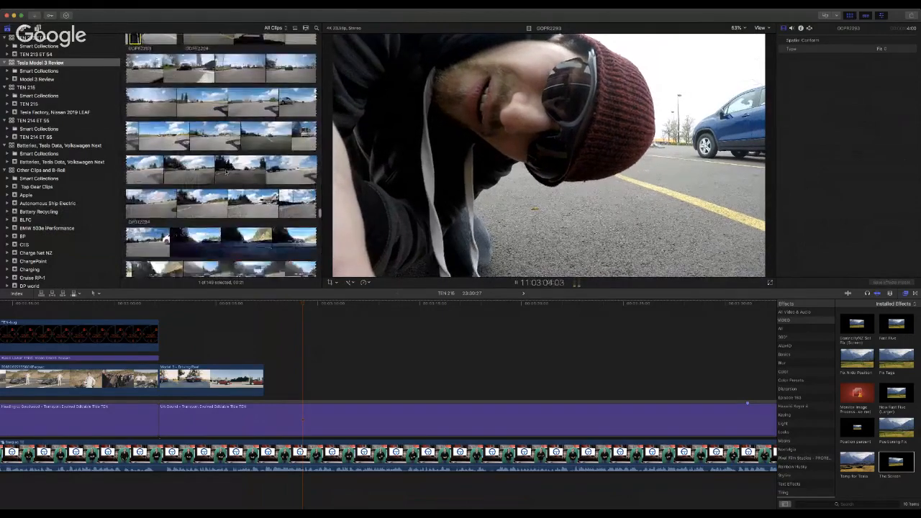
scroll(226, 171, "down", 5)
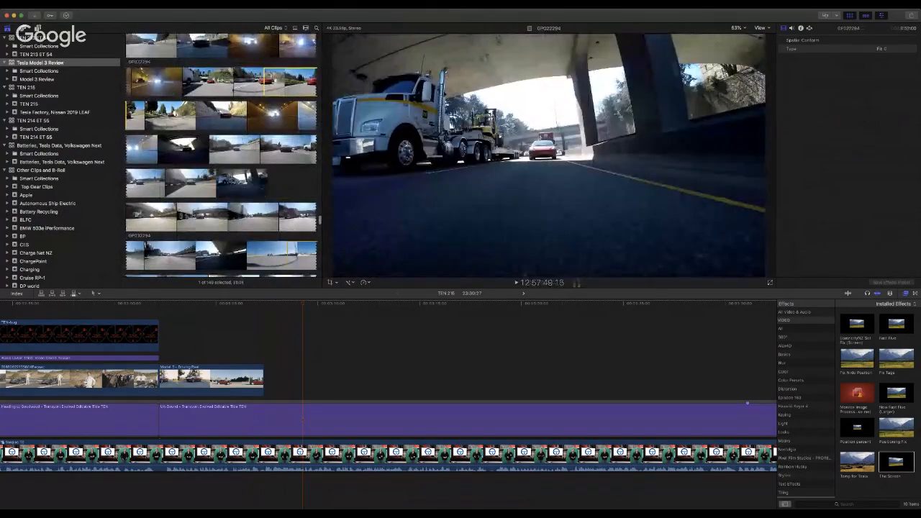
scroll(226, 171, "down", 5)
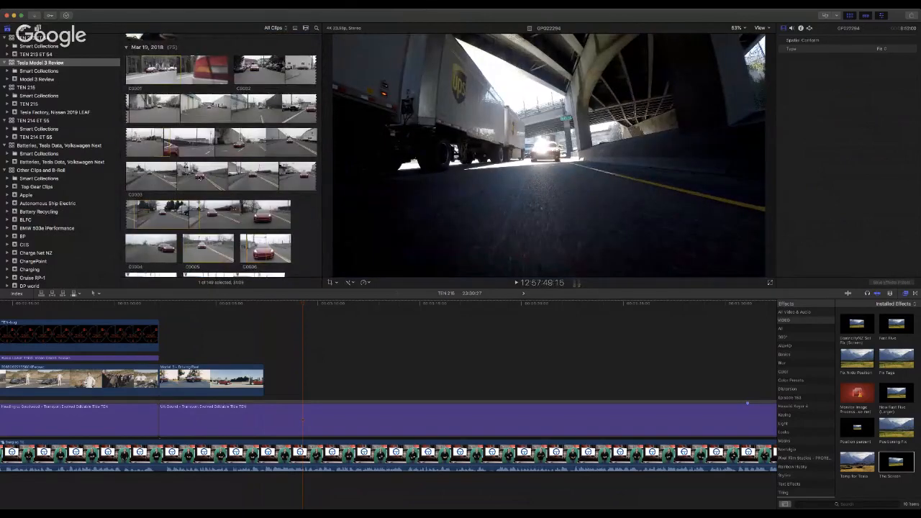
scroll(220, 194, "down", 10)
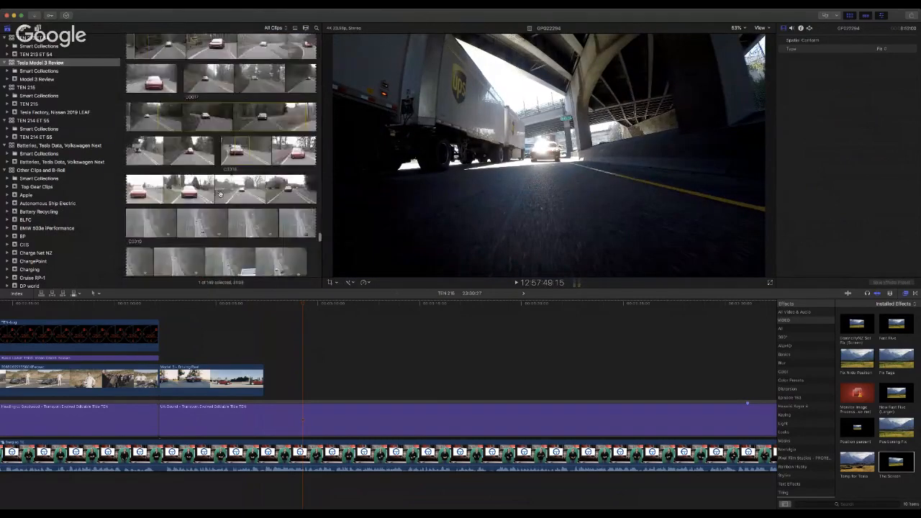
scroll(220, 194, "down", 5)
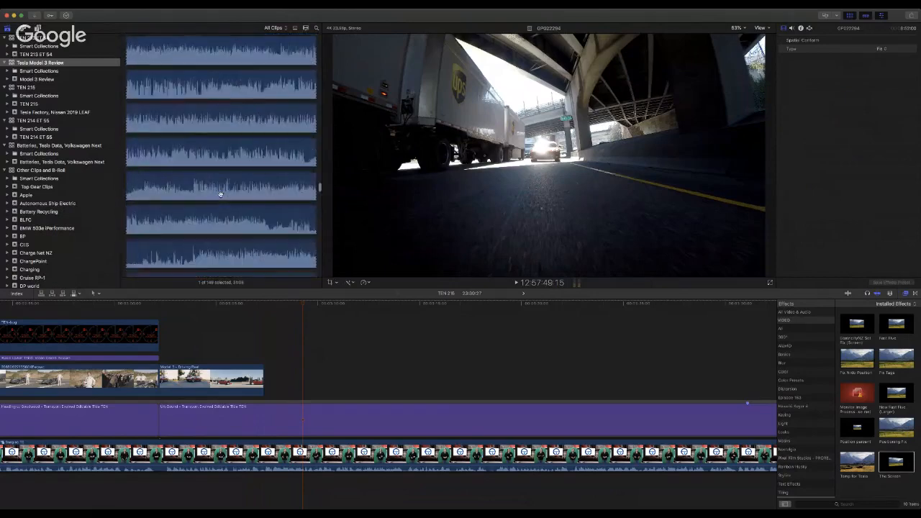
scroll(220, 194, "up", 5)
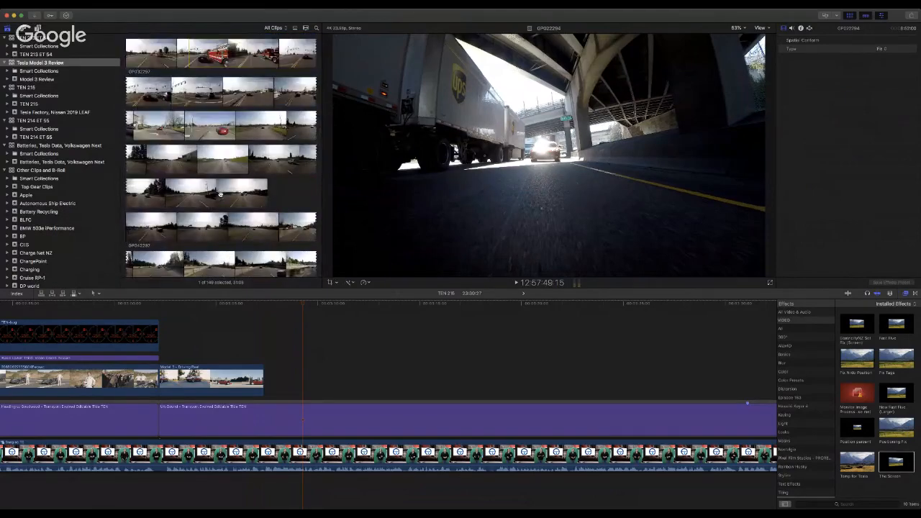
scroll(222, 180, "up", 10)
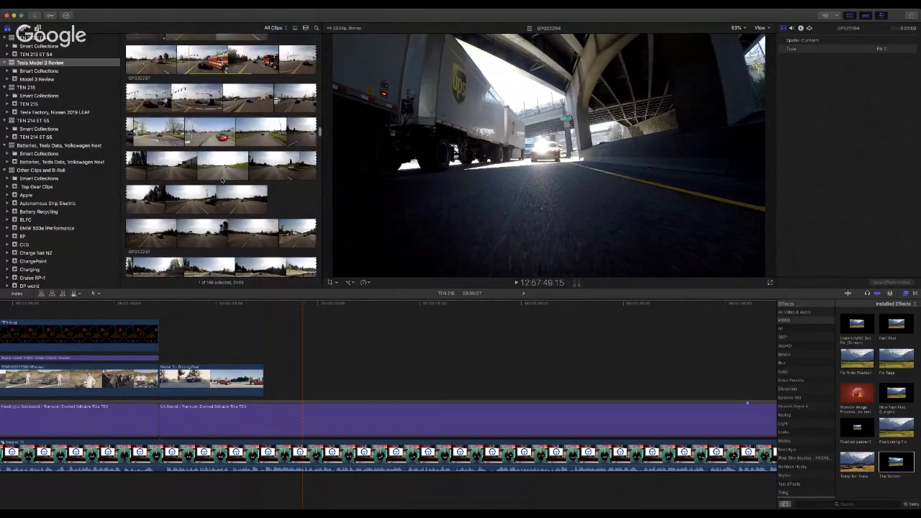
scroll(222, 179, "up", 8)
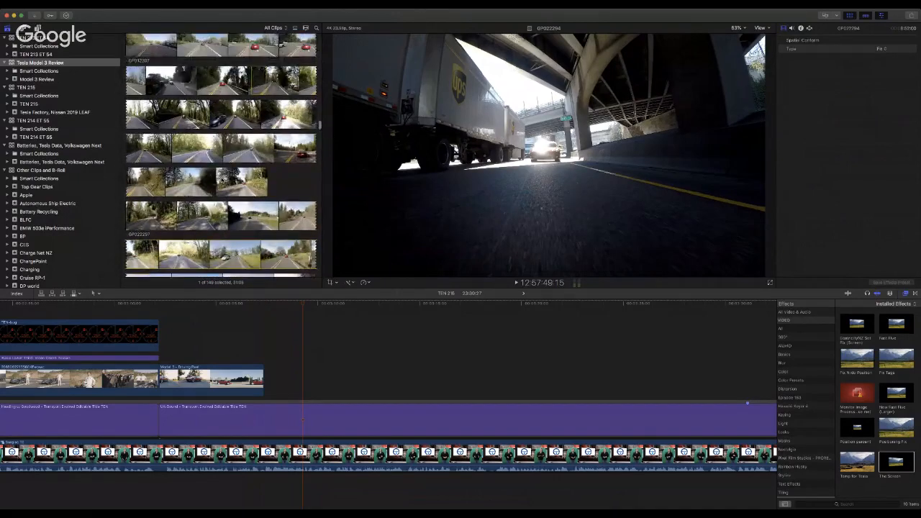
Step: Place a selected section of GP012297 directly after the Driving Reel clip, detach its audio and delete the audio
left_click(257, 129)
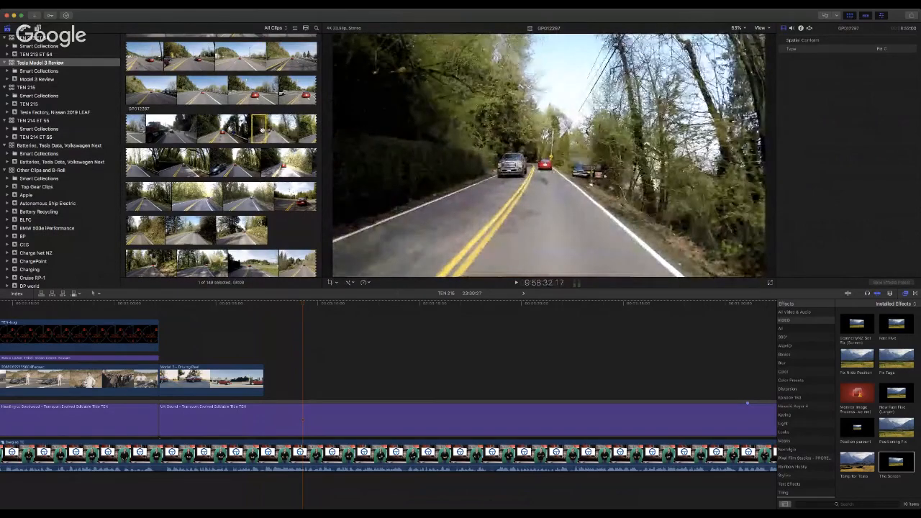
left_click_drag(259, 130, 267, 366)
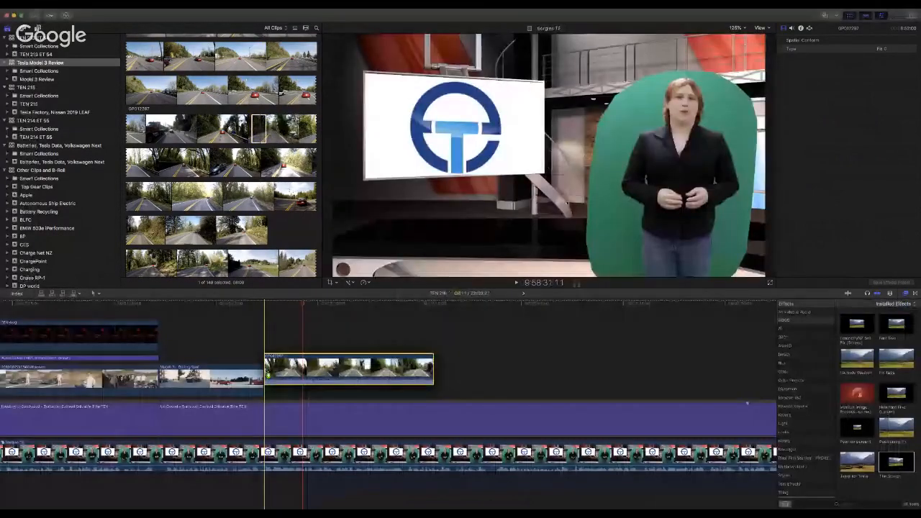
key("ctrl+shift+s")
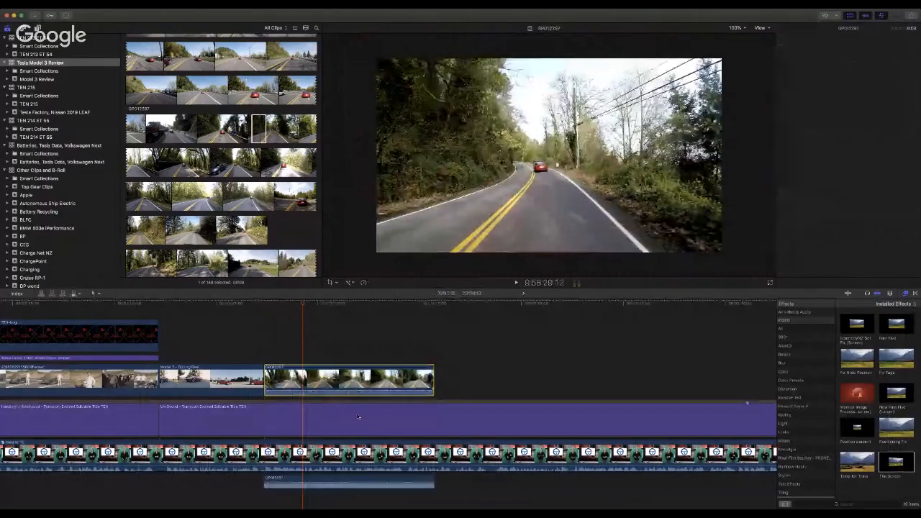
left_click(358, 476)
key("Delete")
Step: Play the GP012297 road clip, return to its start and enlarge it to about 278% scale
key("space")
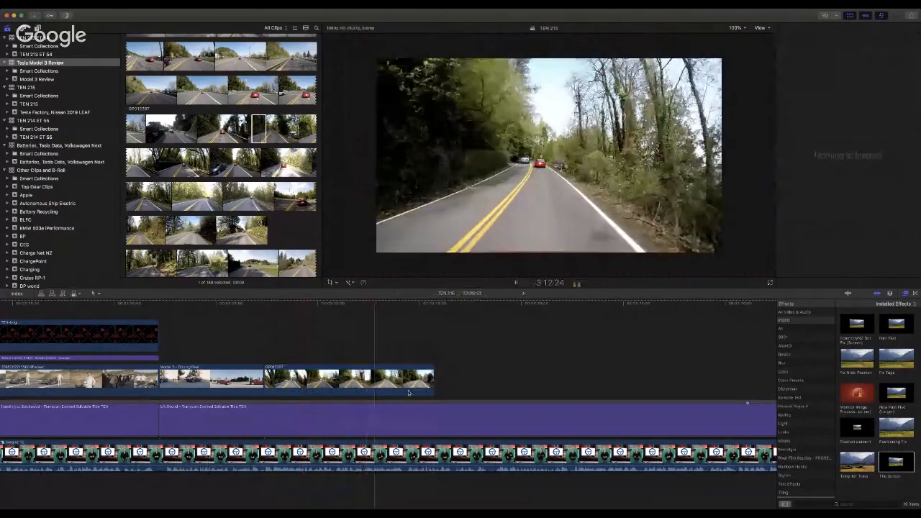
left_click(266, 304)
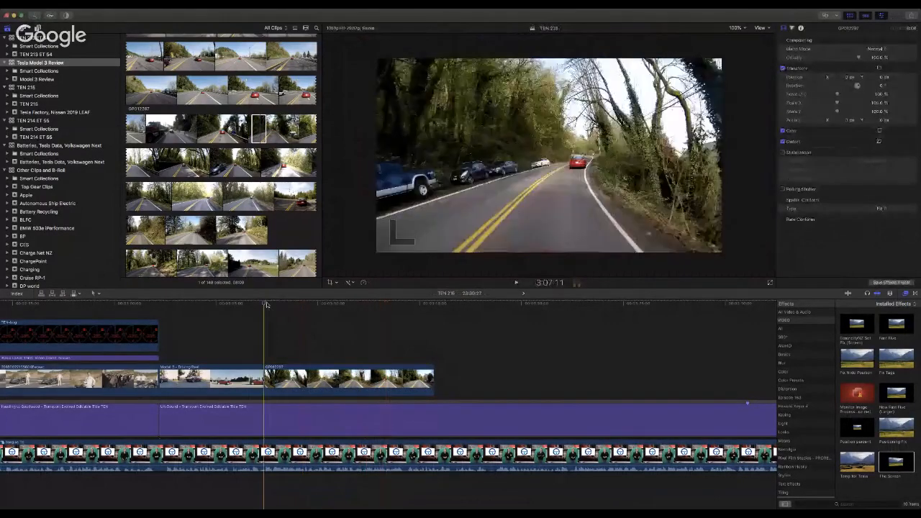
left_click_drag(837, 94, 850, 94)
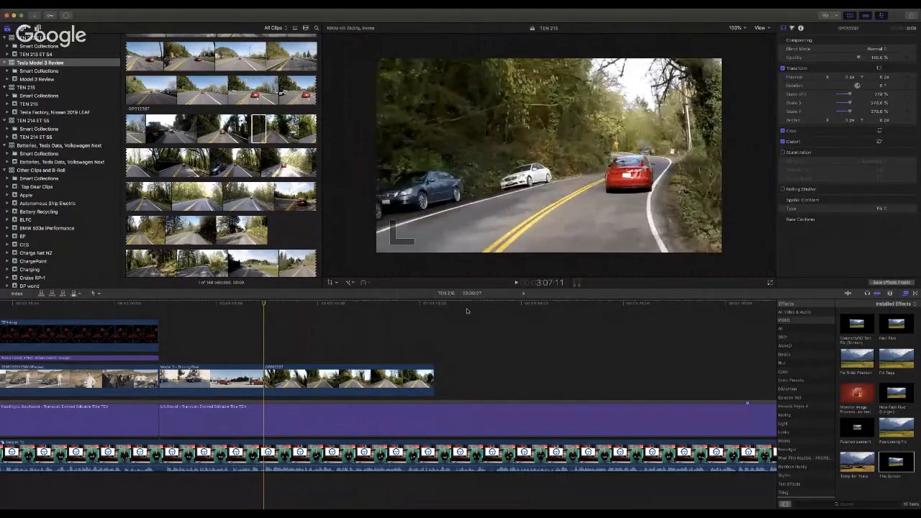
Step: Play through the two Model 3 clips and extend the road clip's end to 3:18:11
left_click(254, 305)
key("space")
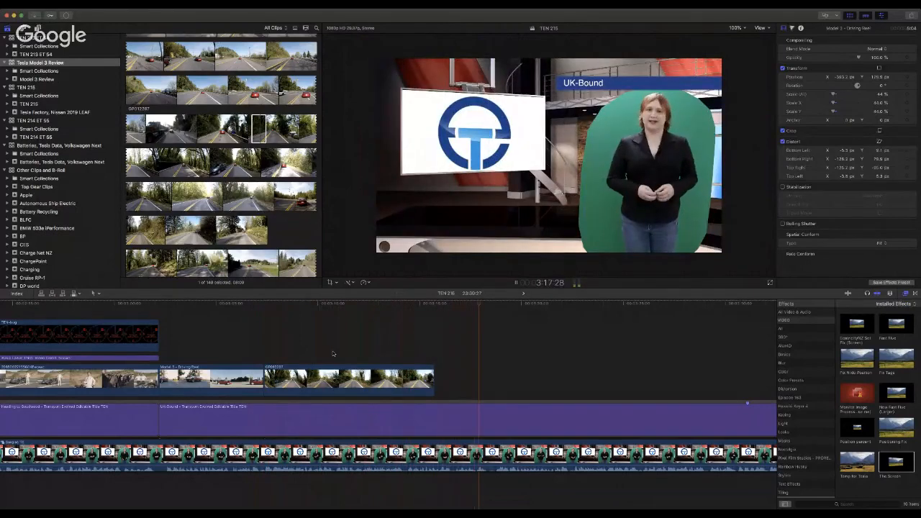
left_click_drag(433, 381, 487, 382)
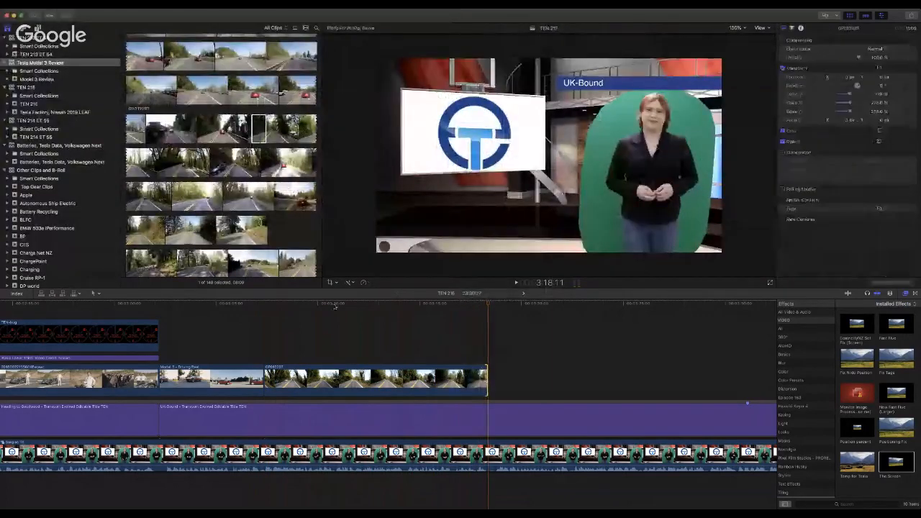
Step: Set the road clip's overall scale to 150% and play on through the UK-Bound segment
left_click(292, 309)
key("c")
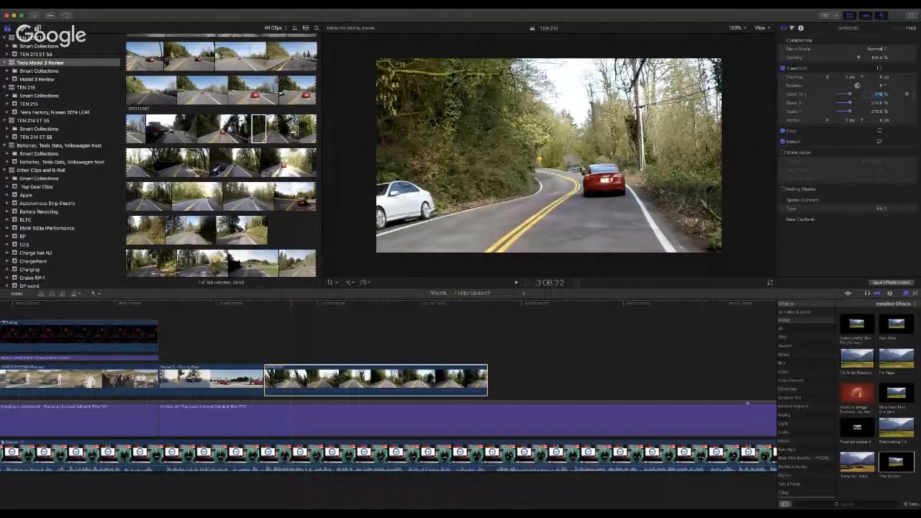
type("150")
key("Return")
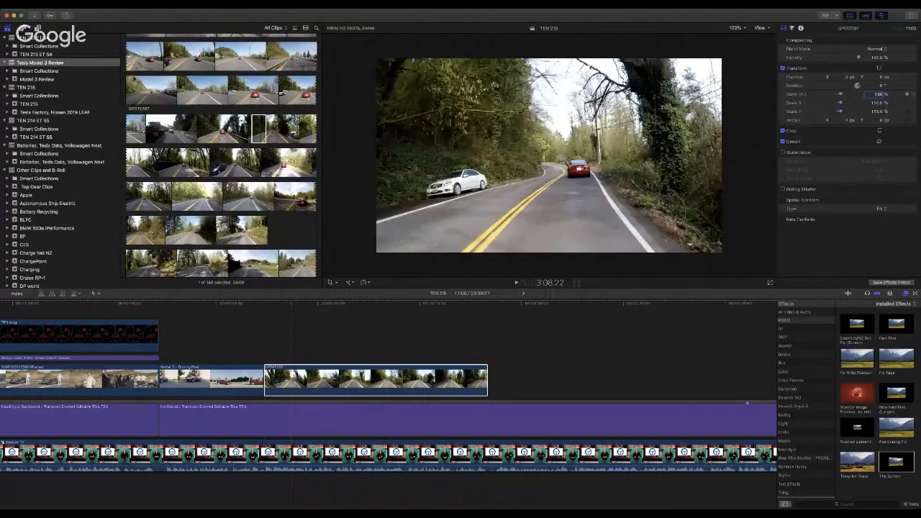
key("space")
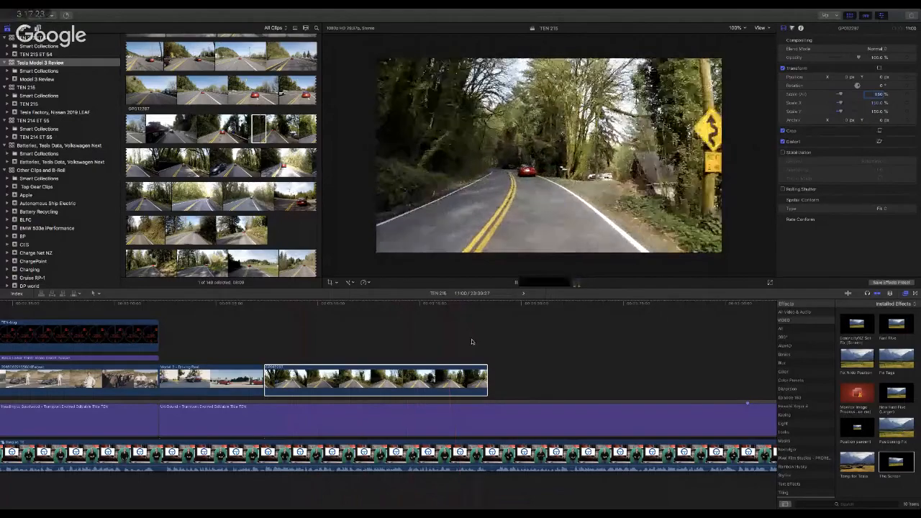
scroll(513, 342, "right", 5)
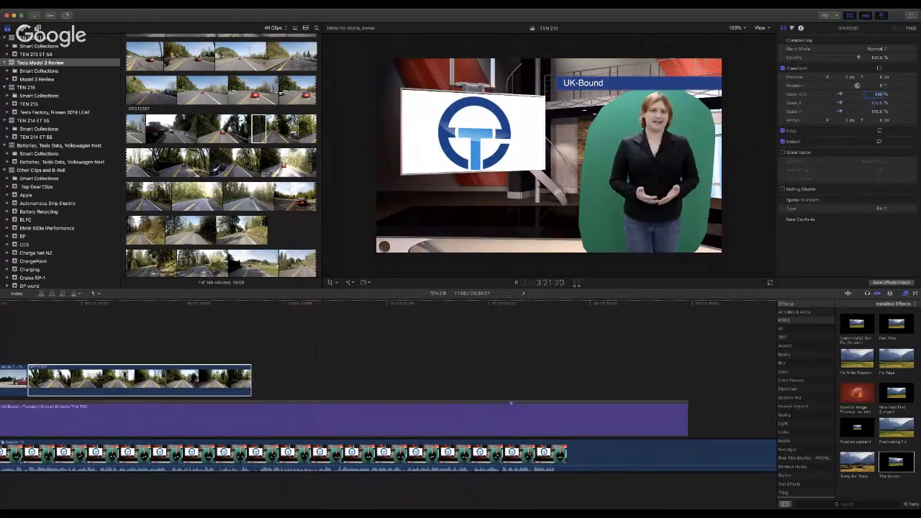
Step: Find the GP022294 footage of the red Model 3 under the bridge and place a section directly after the GP012297 road clip
scroll(247, 152, "down", 5)
scroll(248, 152, "down", 10)
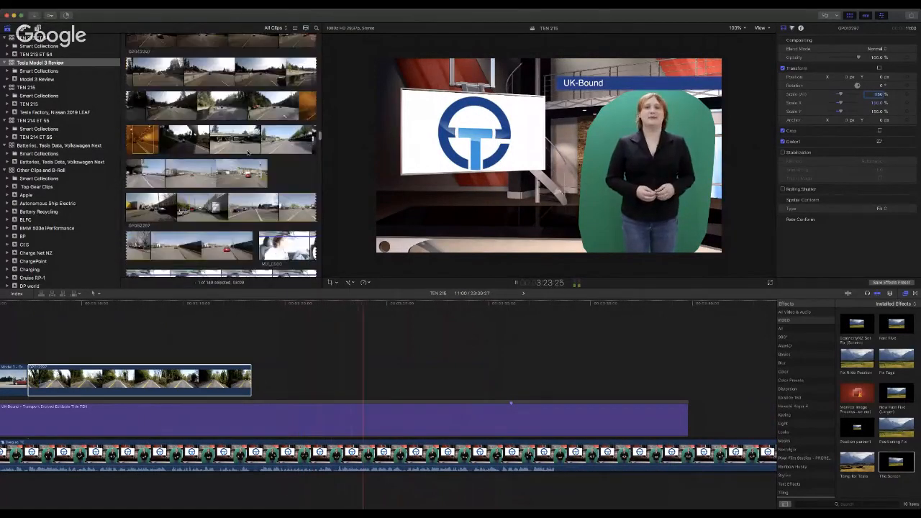
scroll(247, 152, "down", 10)
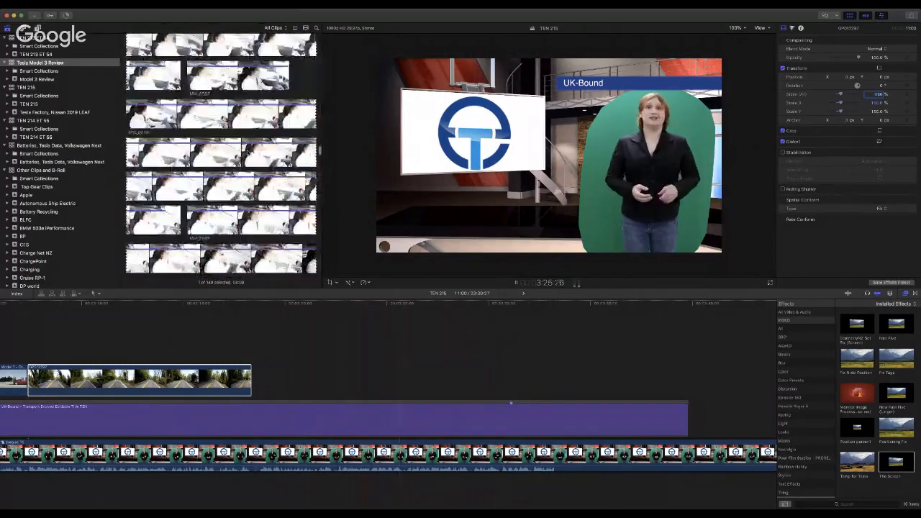
scroll(247, 150, "down", 10)
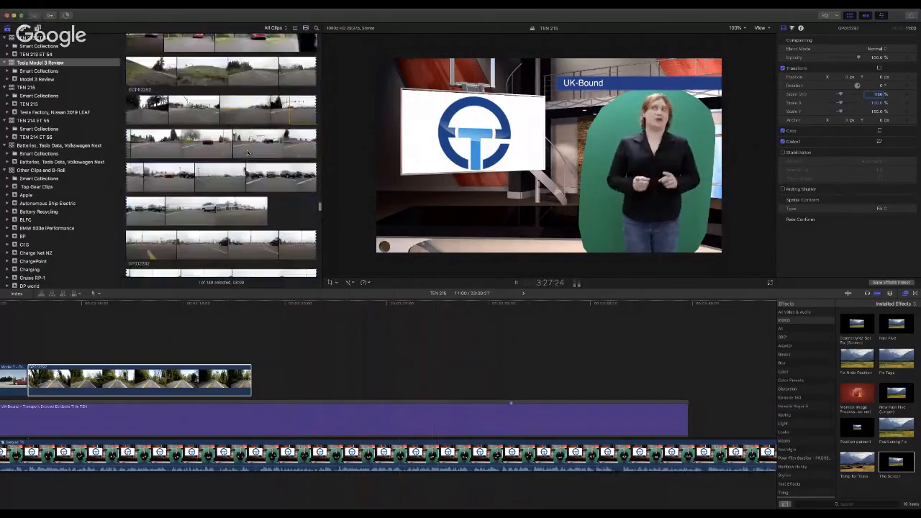
scroll(247, 153, "down", 5)
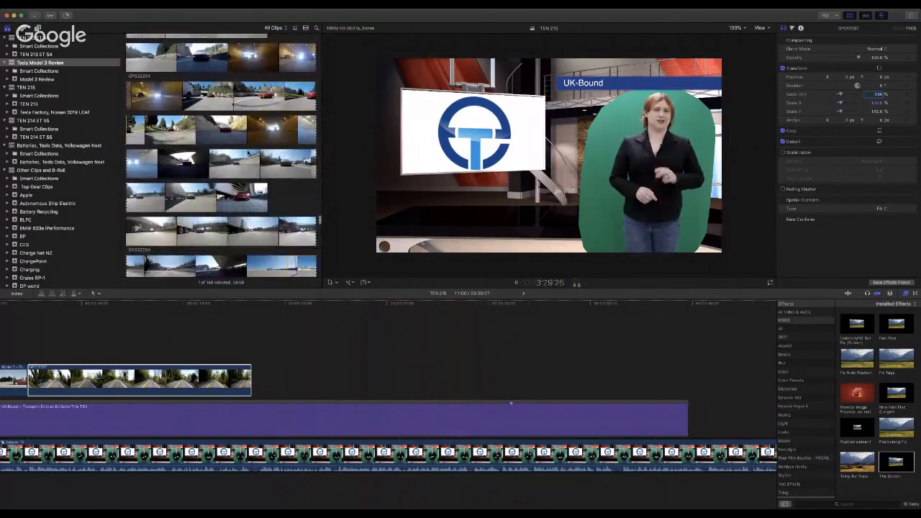
scroll(247, 152, "down", 2)
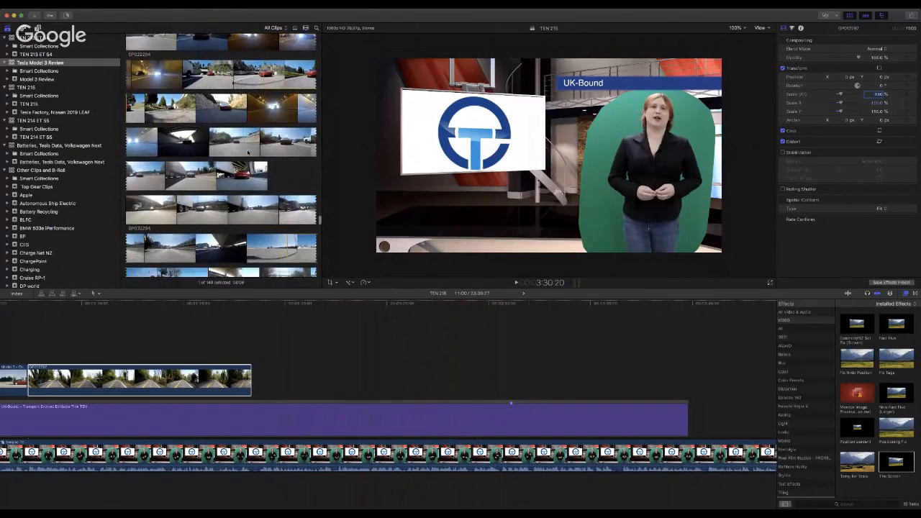
left_click(244, 175)
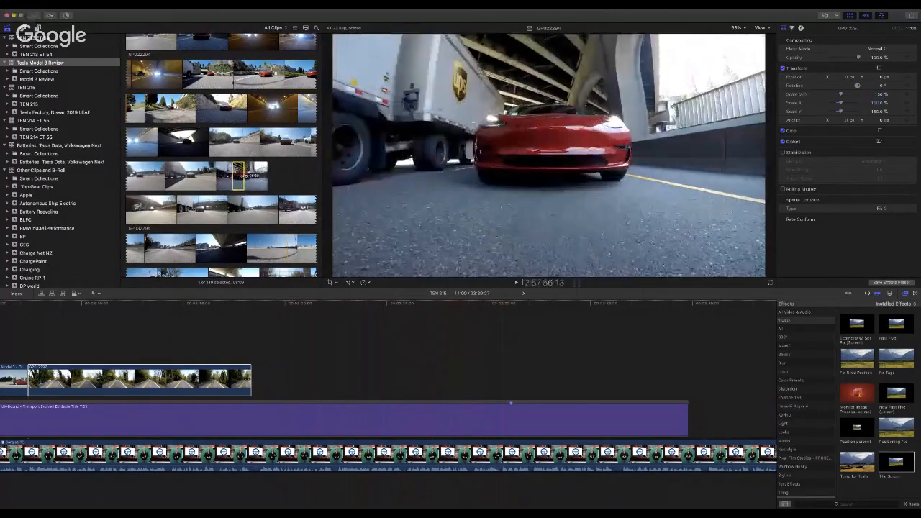
left_click_drag(245, 175, 309, 379)
scroll(256, 371, "right", 3)
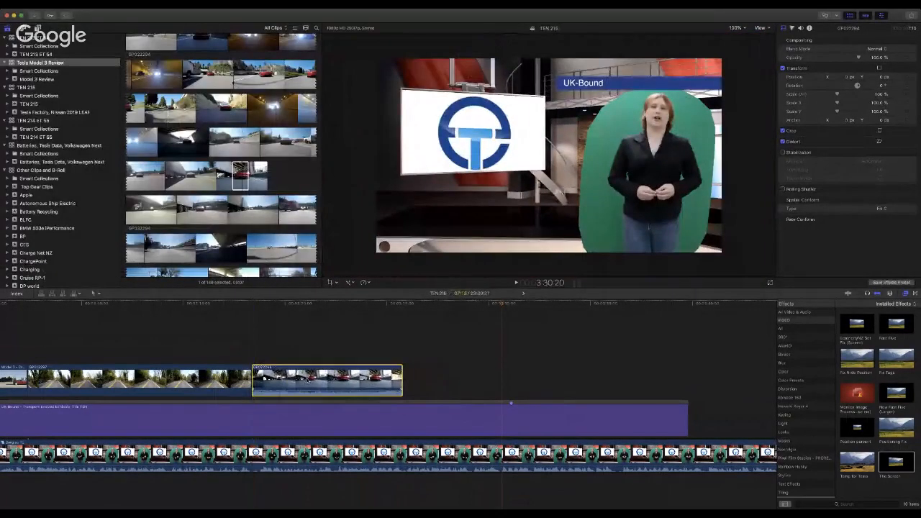
Step: Play through the GP022294 clip with a lengthened end, then delete it from the timeline
left_click(251, 350)
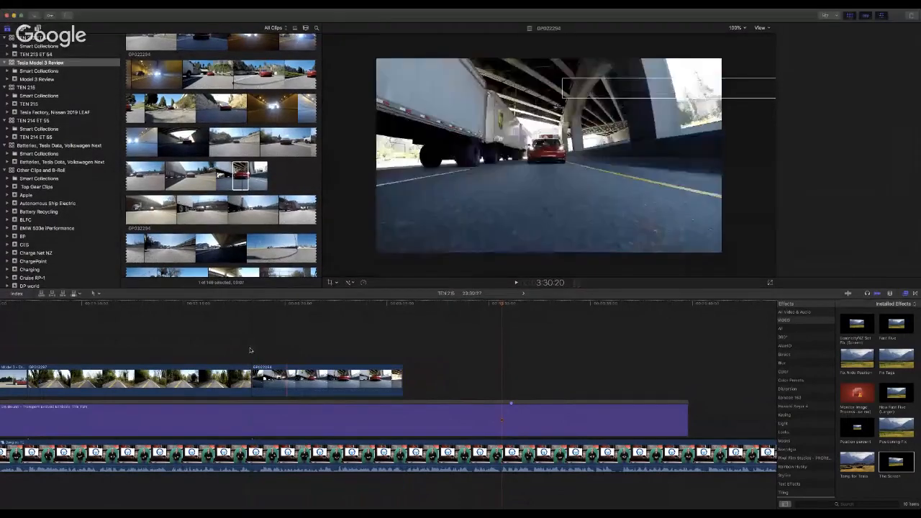
left_click(251, 344)
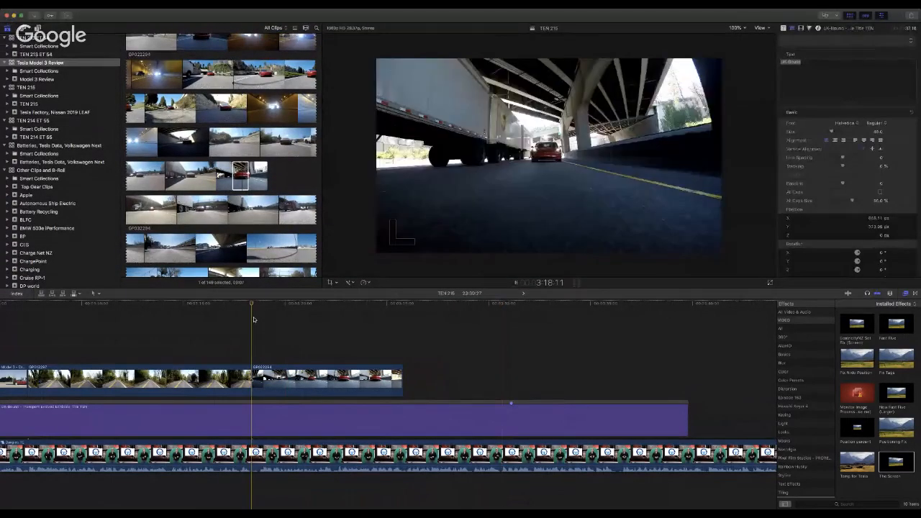
key("space")
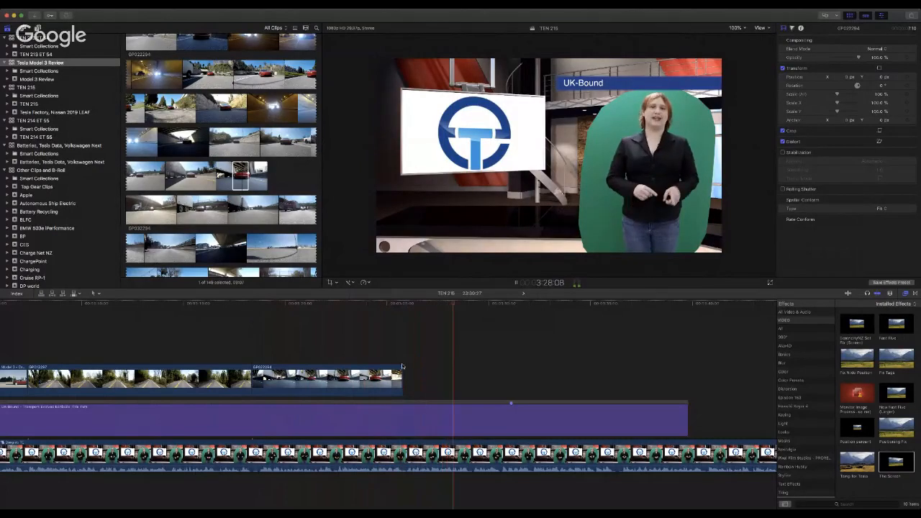
left_click_drag(402, 385, 468, 387)
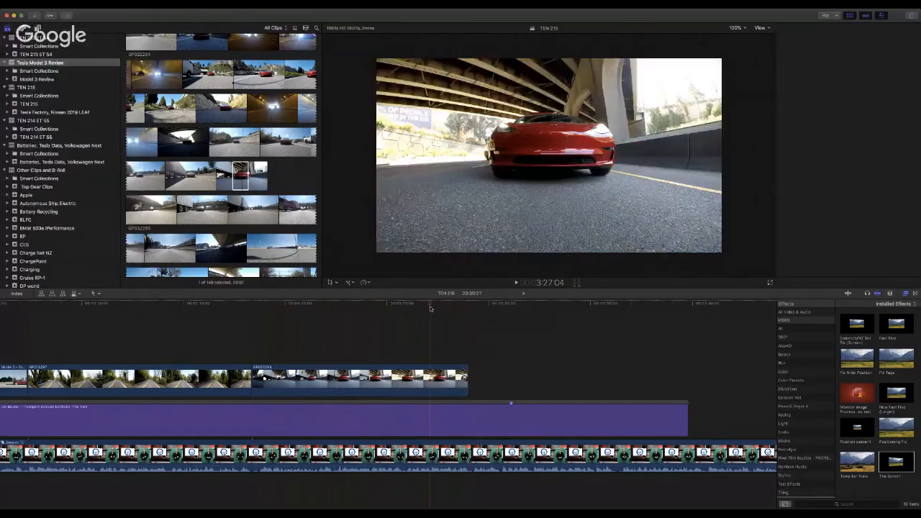
key("space")
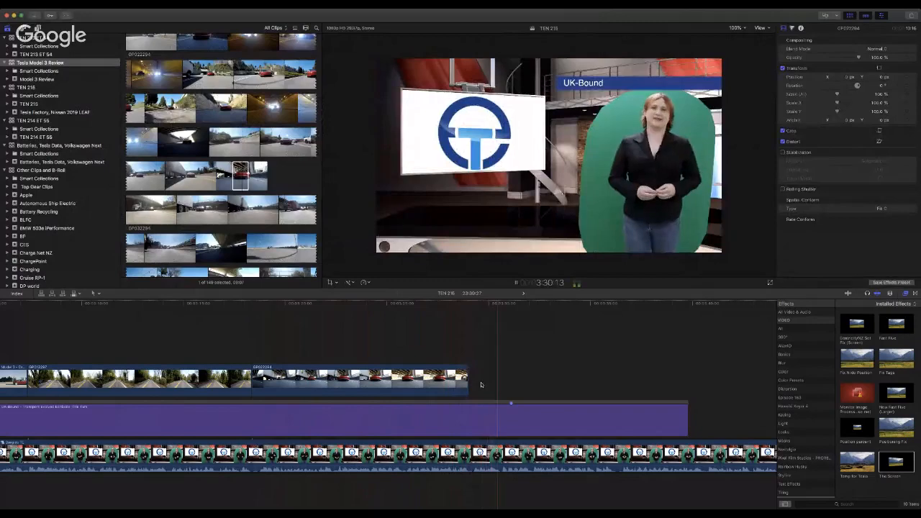
key("space")
left_click(446, 379)
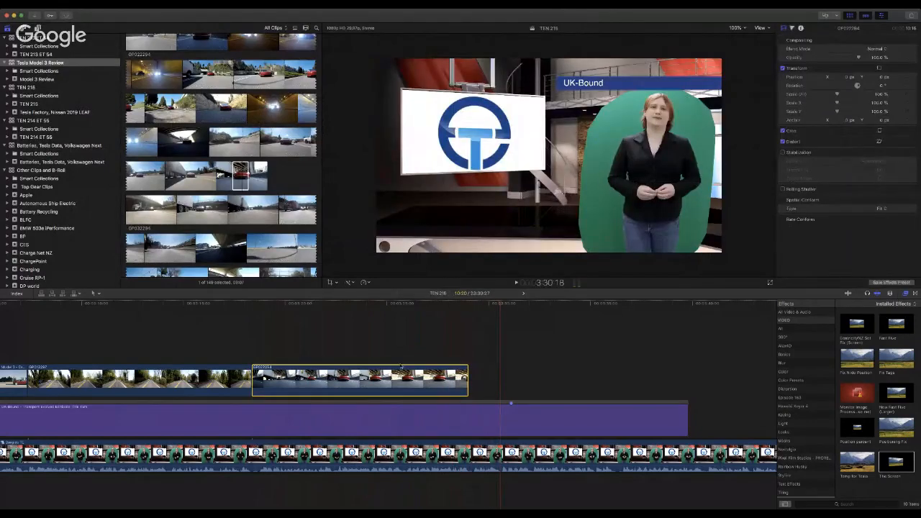
key("BackSpace")
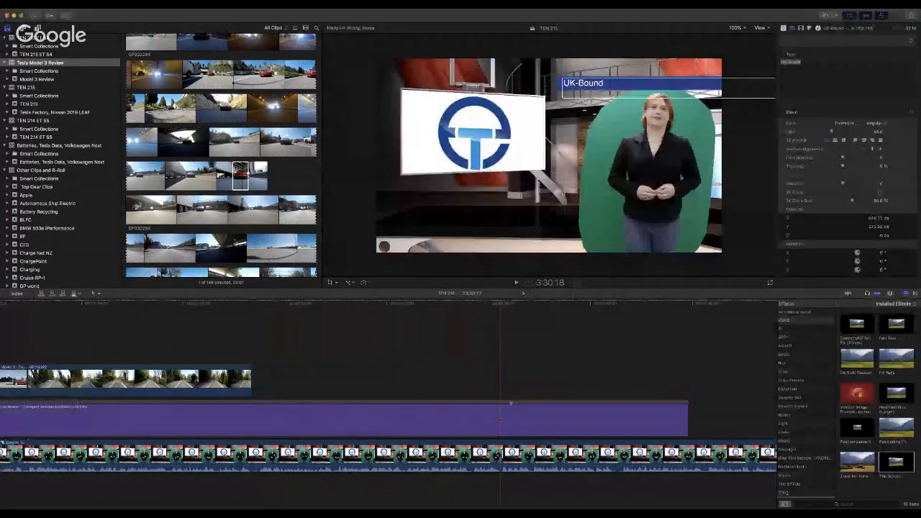
Step: Preview the C0002 footage and place its roughly four-second section of the passing red Model 3 directly after the road clip
scroll(254, 194, "down", 5)
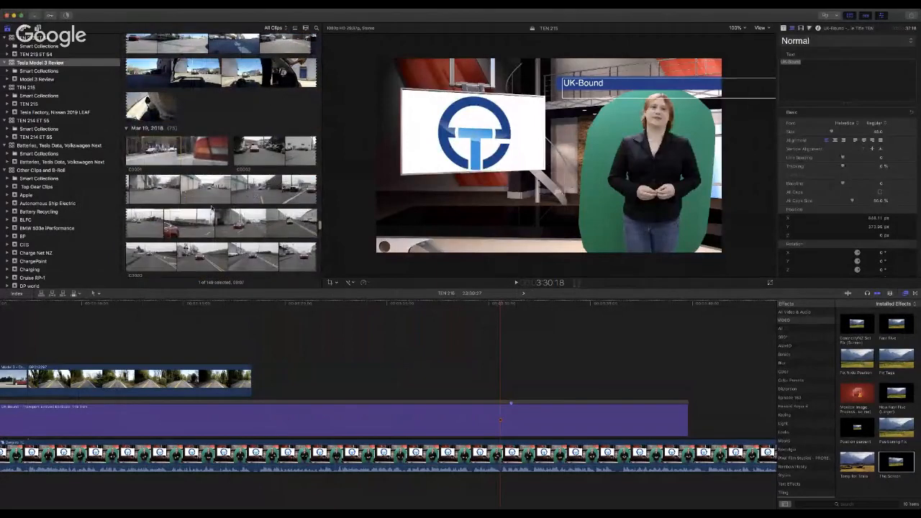
left_click(163, 226)
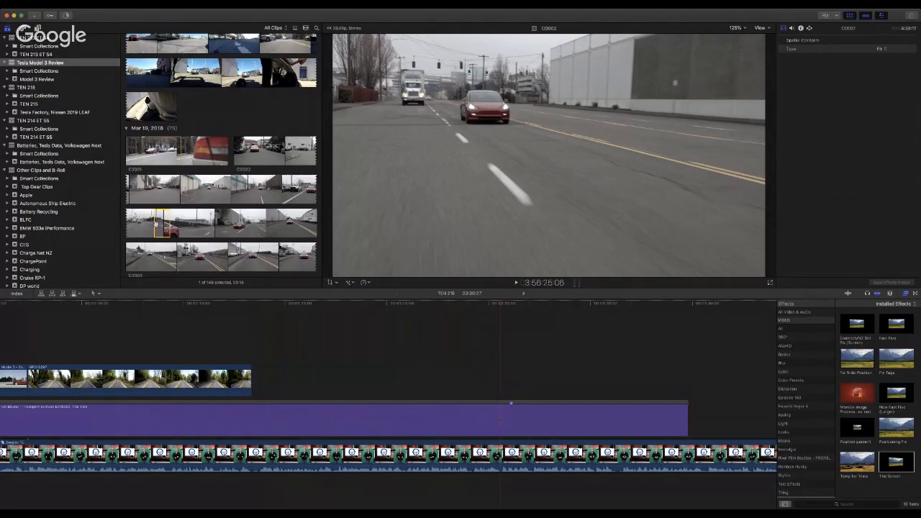
key("space")
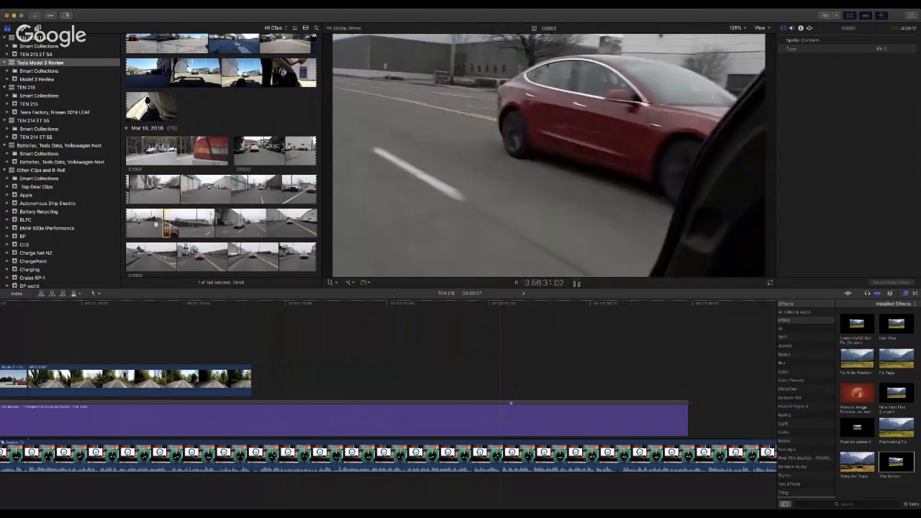
key("space")
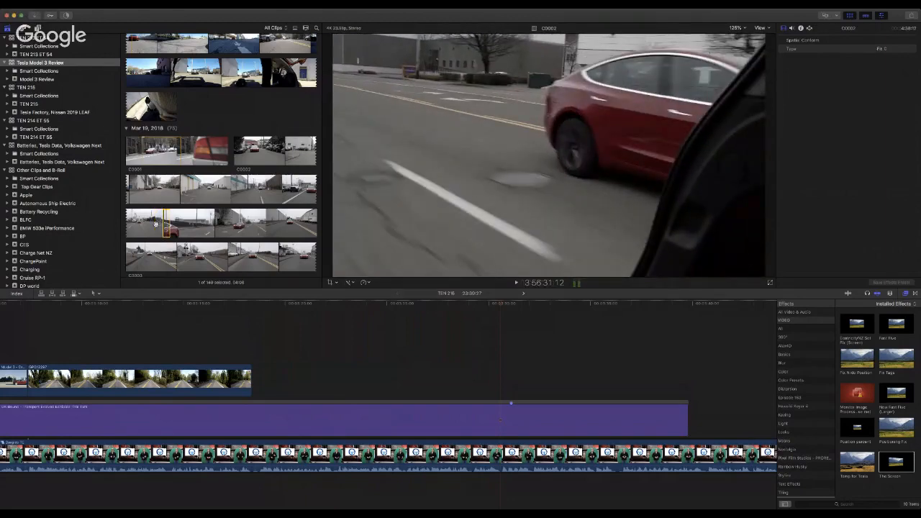
scroll(155, 224, "down", 1)
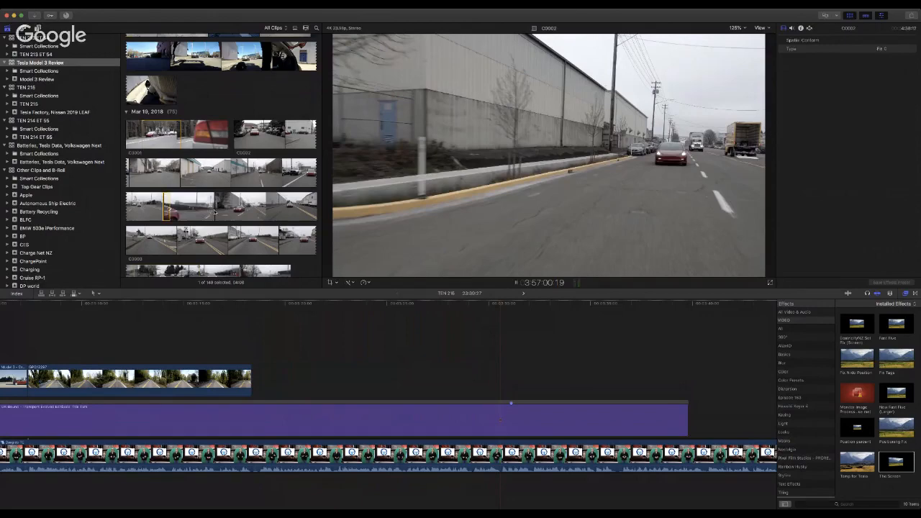
left_click(214, 211)
key("space")
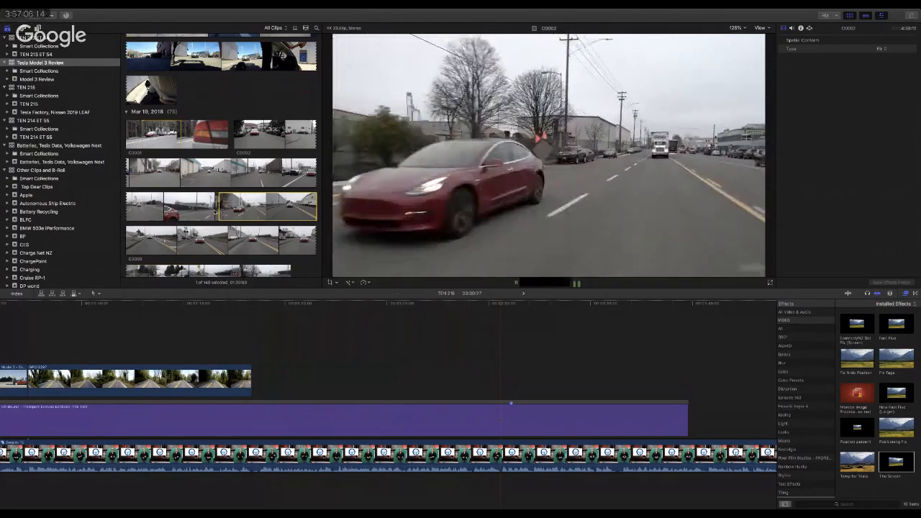
key("space")
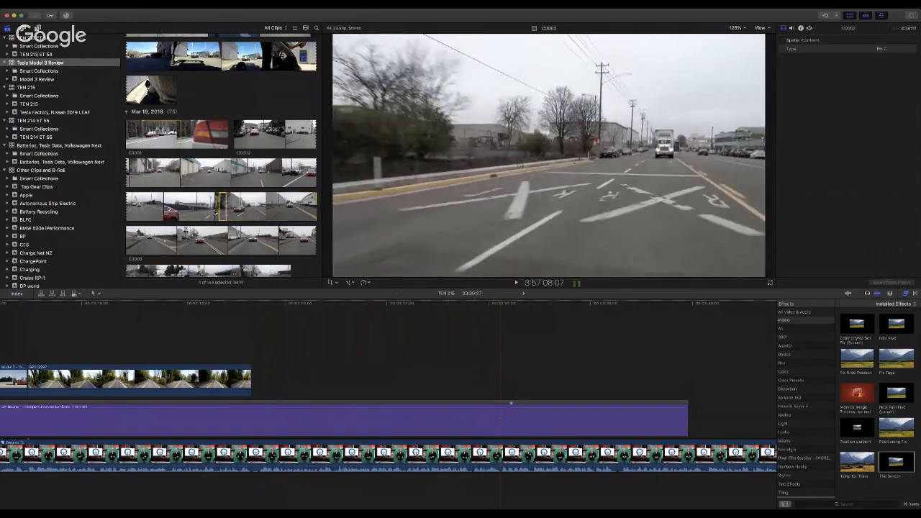
left_click_drag(222, 207, 256, 386)
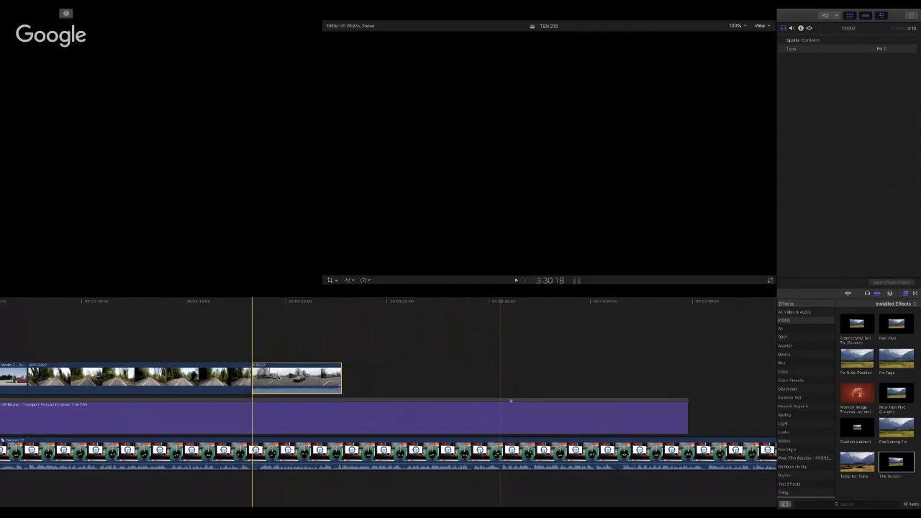
Step: Detach the audio of the C0002 clip and delete that audio
key("ctrl+shift+s")
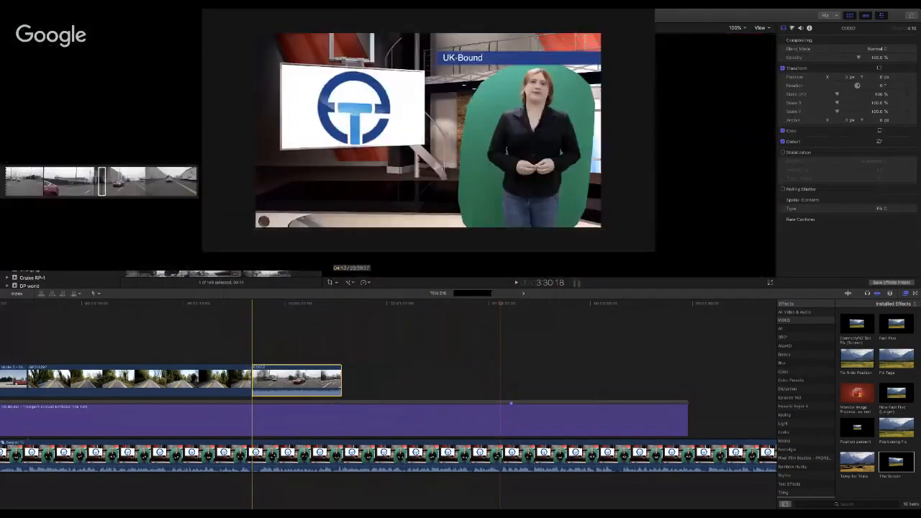
left_click(305, 479)
scroll(306, 480, "left", 1)
key("Delete")
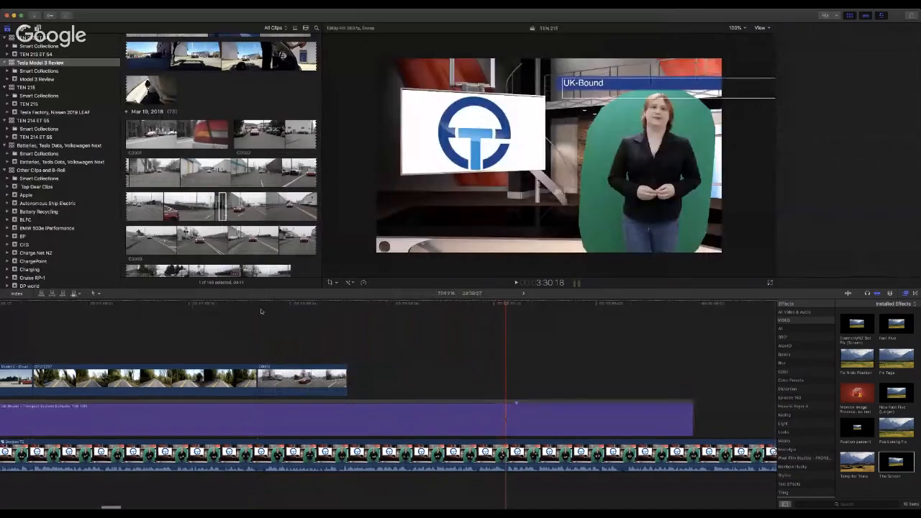
Step: Play through the C0002 clip and trim its end to 3:22:18
left_click(261, 311)
key("space")
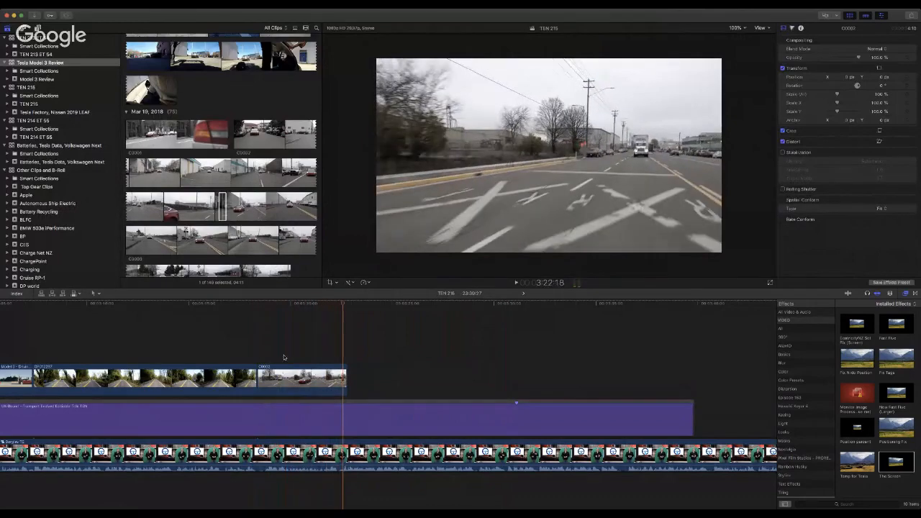
left_click_drag(344, 381, 338, 382)
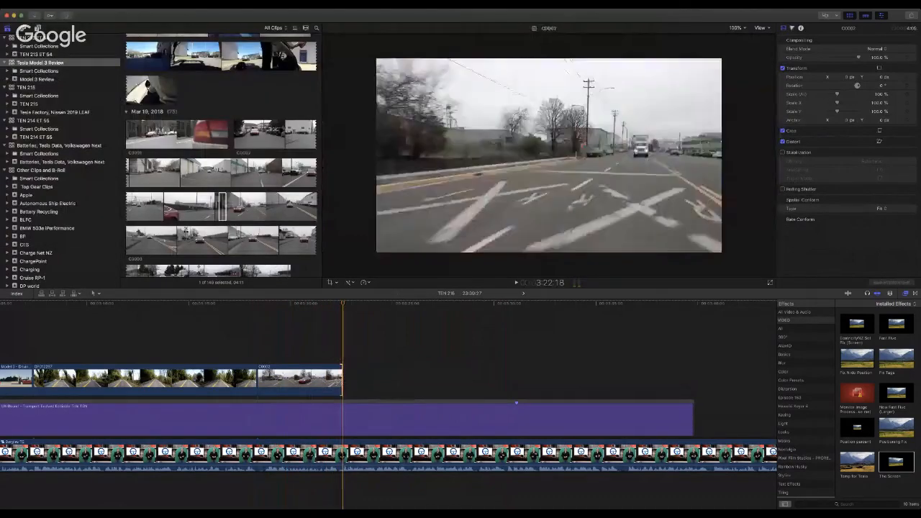
Step: Find the C0018 footage of the red Model 3 on the winding road and place a section directly after the C0002 clip
scroll(254, 176, "down", 10)
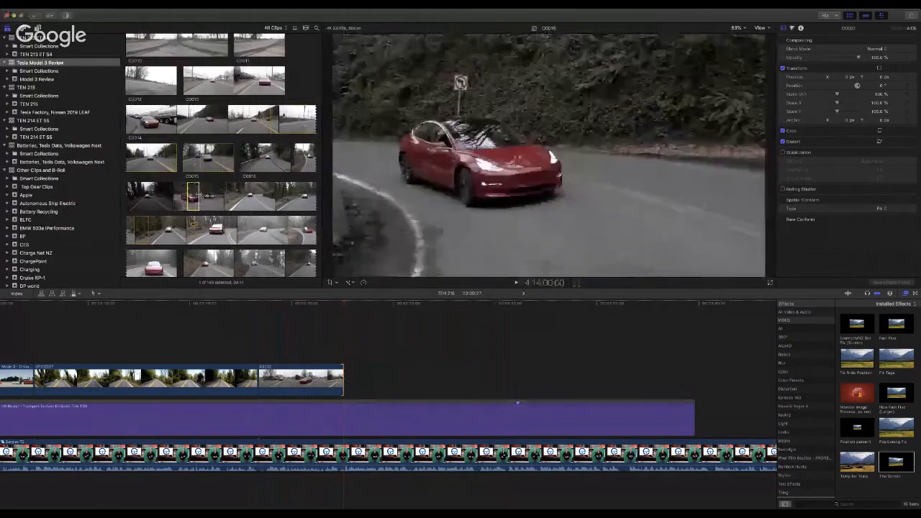
left_click_drag(204, 194, 210, 196)
left_click_drag(206, 231, 220, 229)
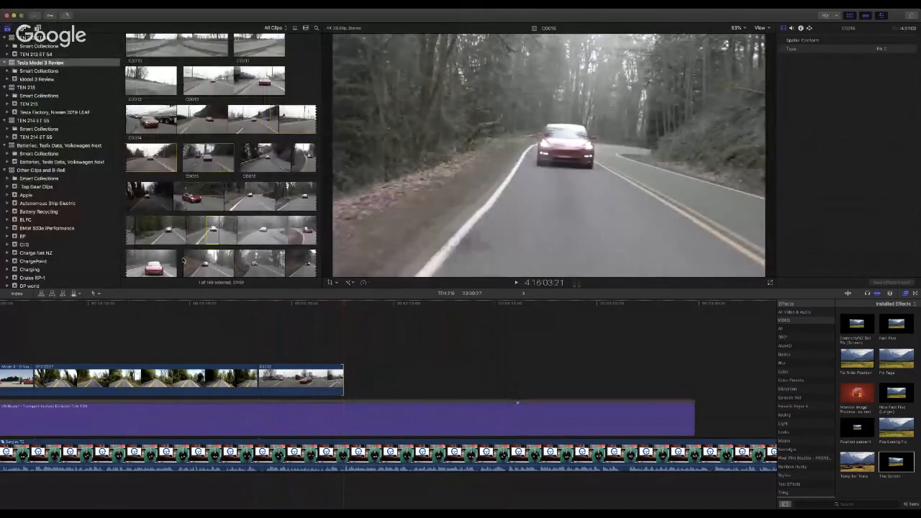
scroll(187, 237, "down", 6)
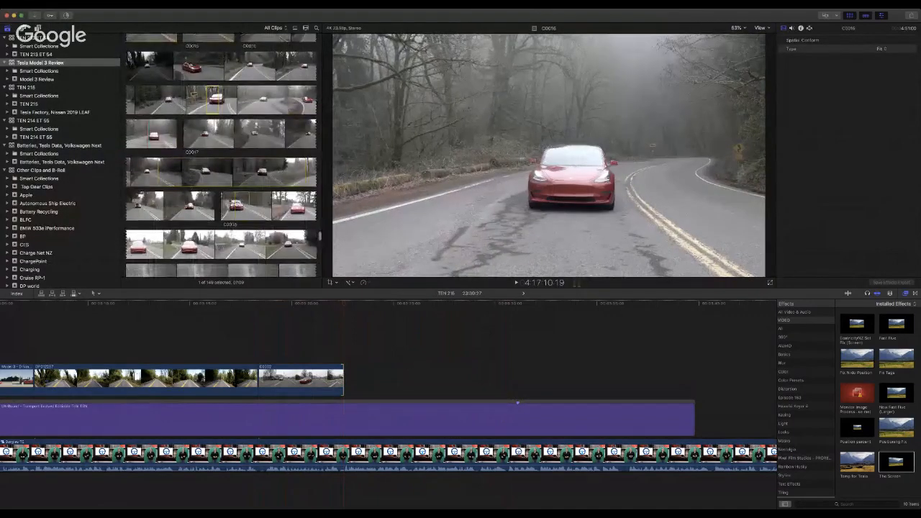
left_click_drag(236, 204, 372, 370)
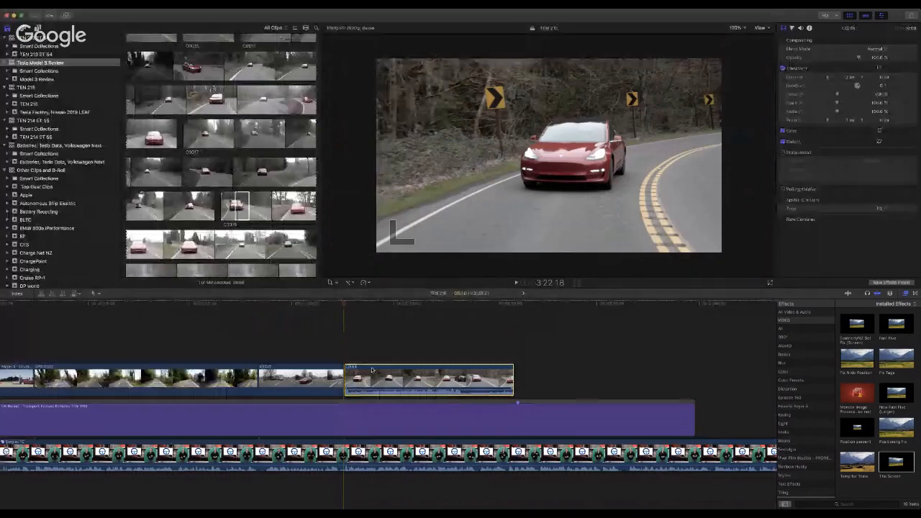
Step: Detach the audio of the C0018 clip and delete that audio
key("ctrl+shift+s")
left_click(401, 481)
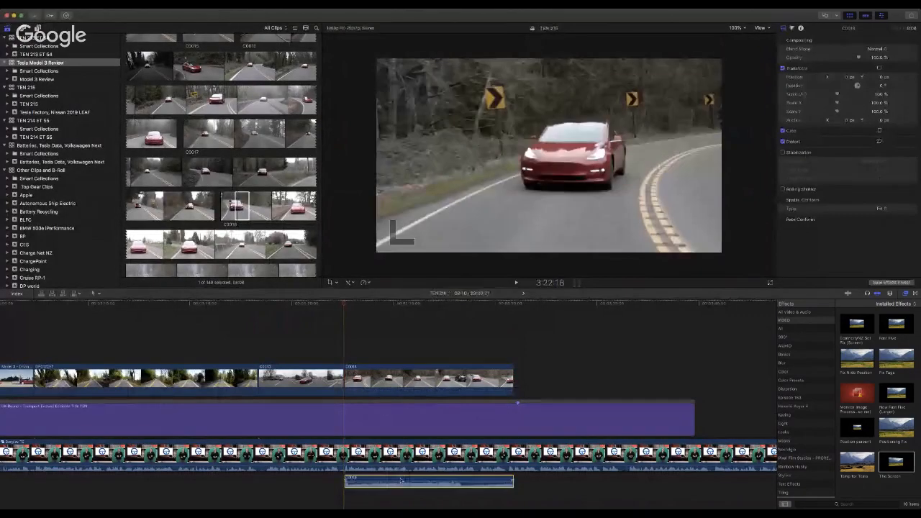
key("Delete")
Step: Play through the C0018 clip, shift it slightly later and extend its start back to 3:22:18 to meet the C0002 clip
left_click(338, 311)
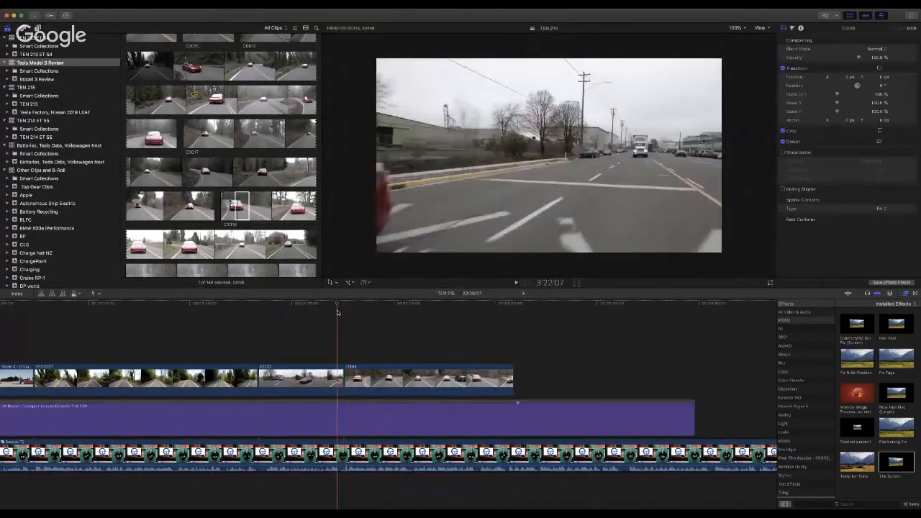
key("space")
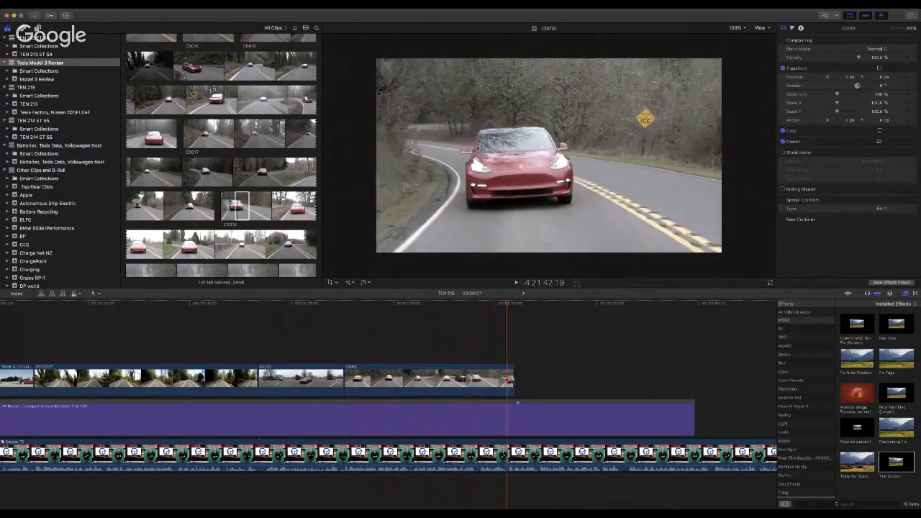
left_click_drag(503, 379, 515, 380)
left_click_drag(357, 383, 345, 384)
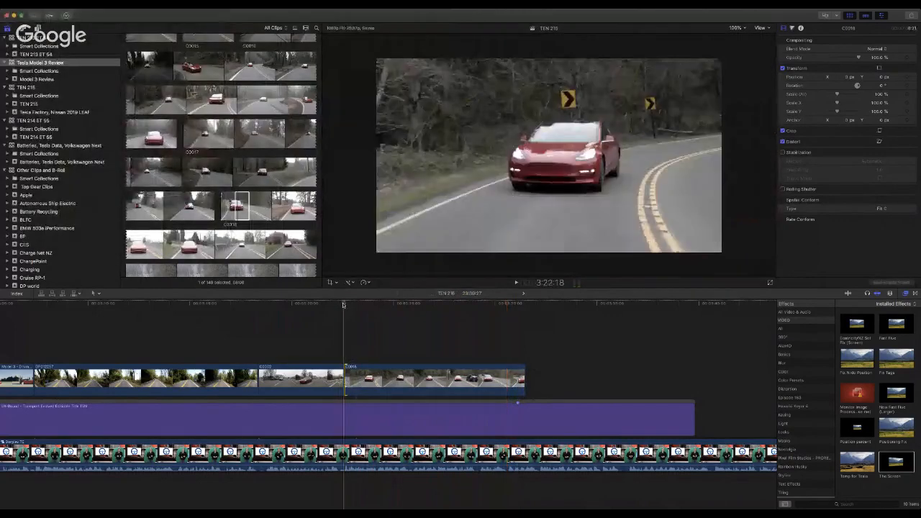
key("space")
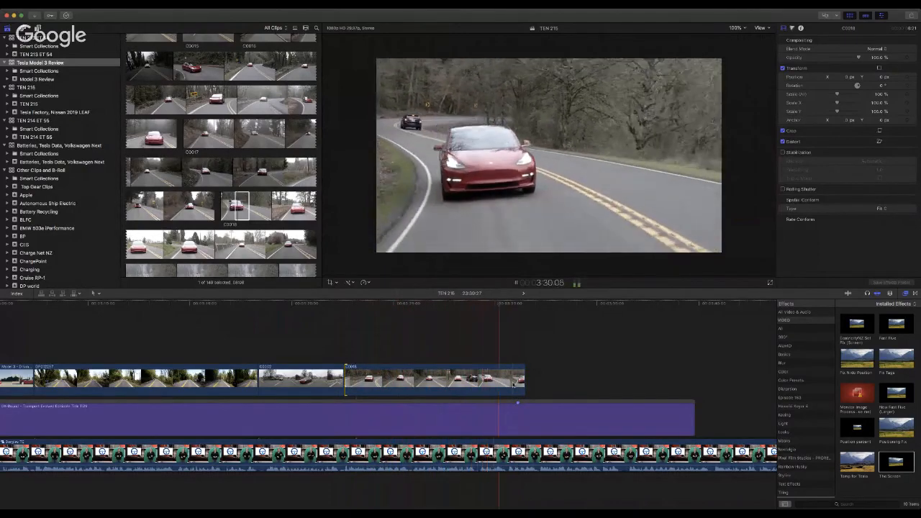
Step: Trim the end of the C0018 clip to about 3:30:17 and play on while browsing the Tesla Model 3 Review footage
key("space")
left_click_drag(525, 382, 505, 381)
key("space")
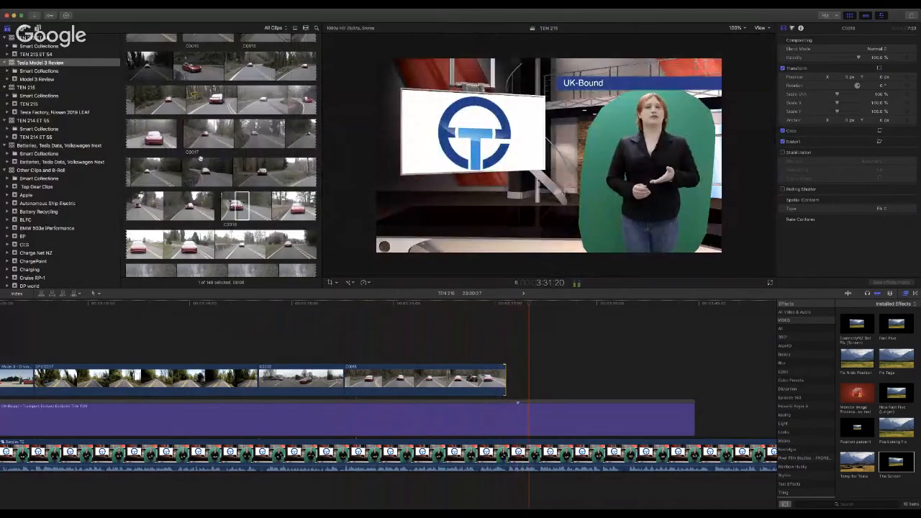
scroll(201, 161, "down", 5)
scroll(201, 160, "up", 15)
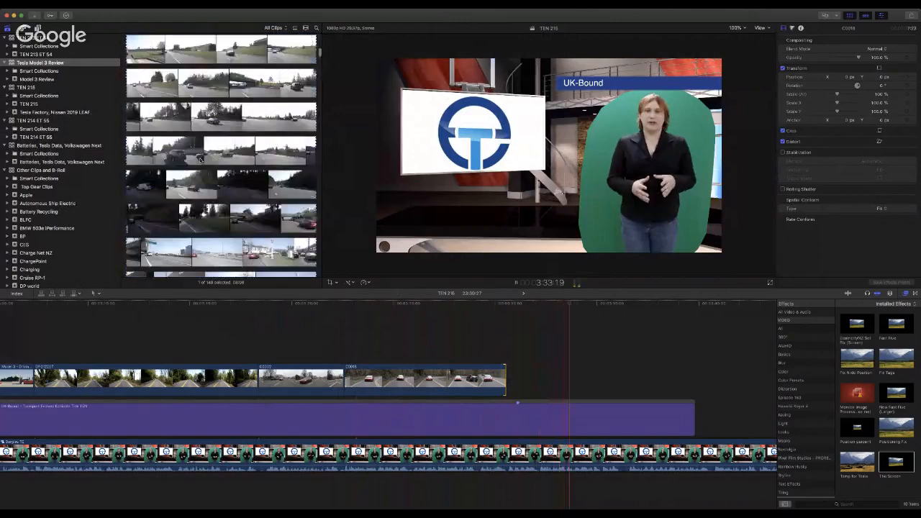
scroll(201, 160, "down", 15)
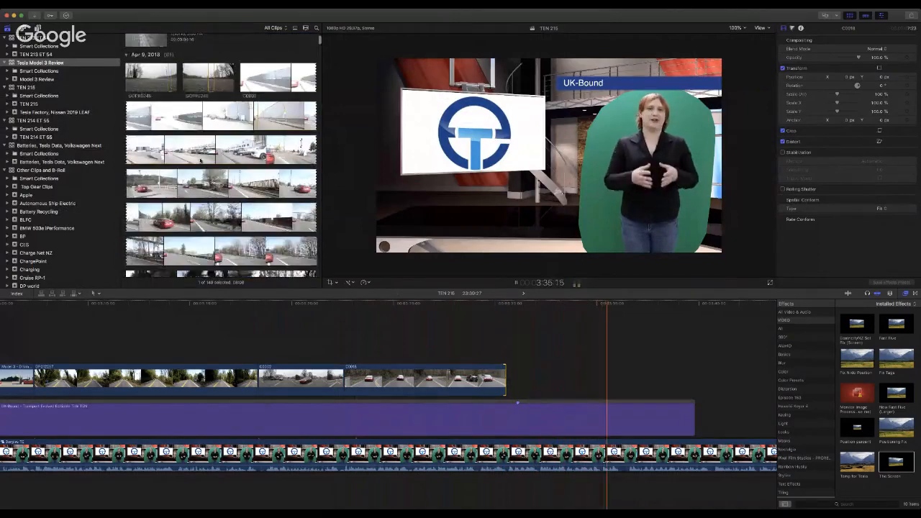
scroll(525, 315, "down", 2)
key("space")
Step: Play on through the presenter footage, cut it at 3:30:17 and about 4:58, and delete the section in between
scroll(522, 314, "right", 10)
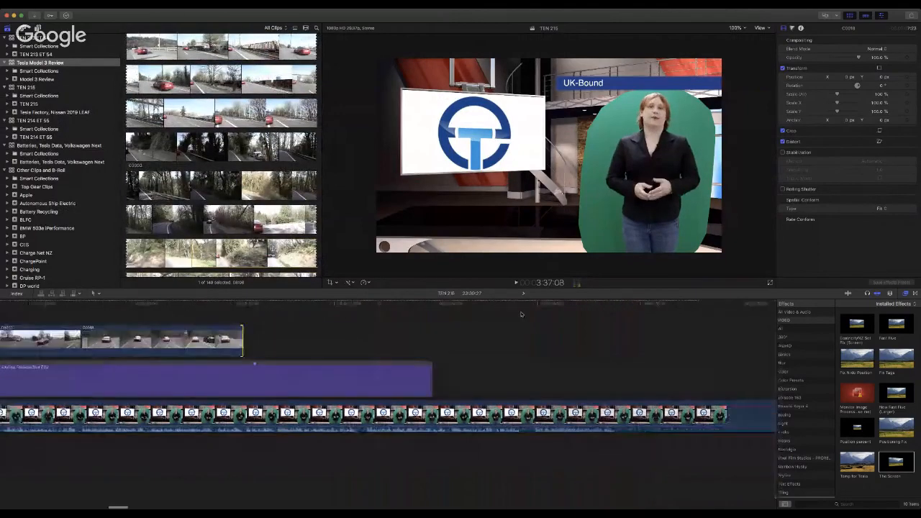
scroll(522, 314, "right", 10)
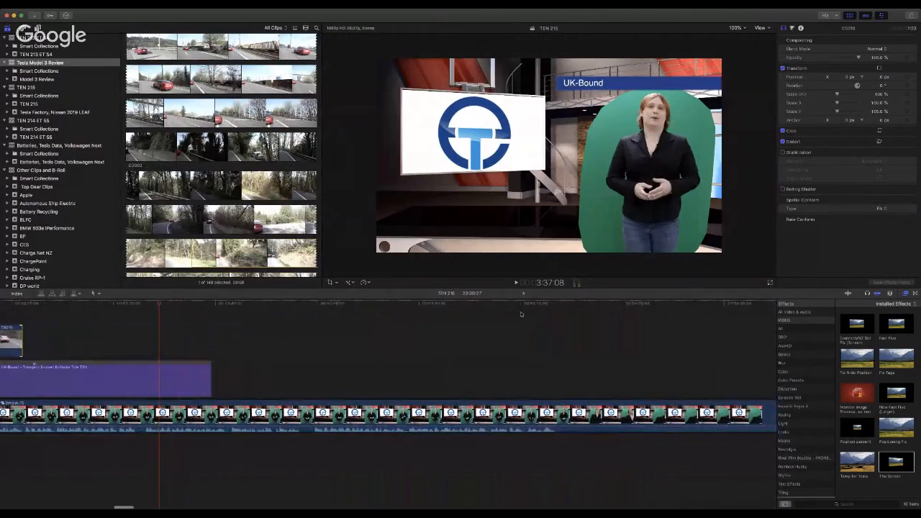
scroll(522, 314, "left", 10)
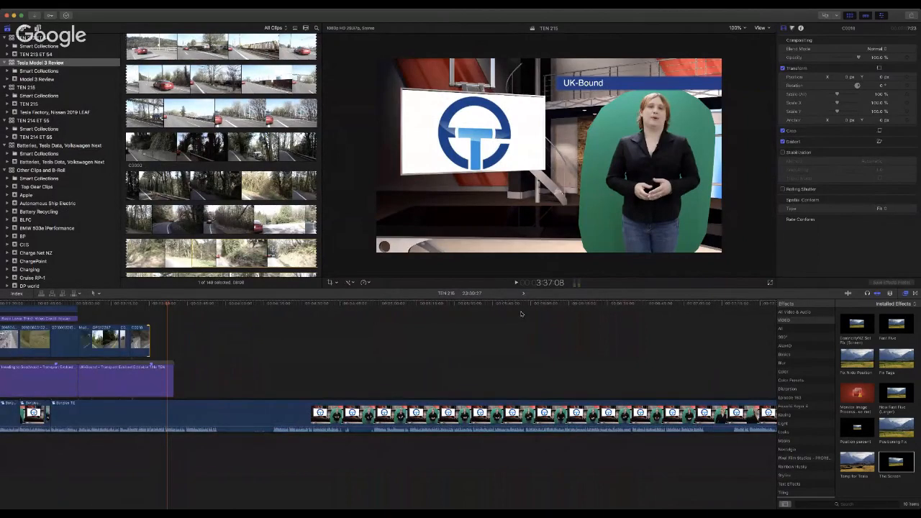
key("space")
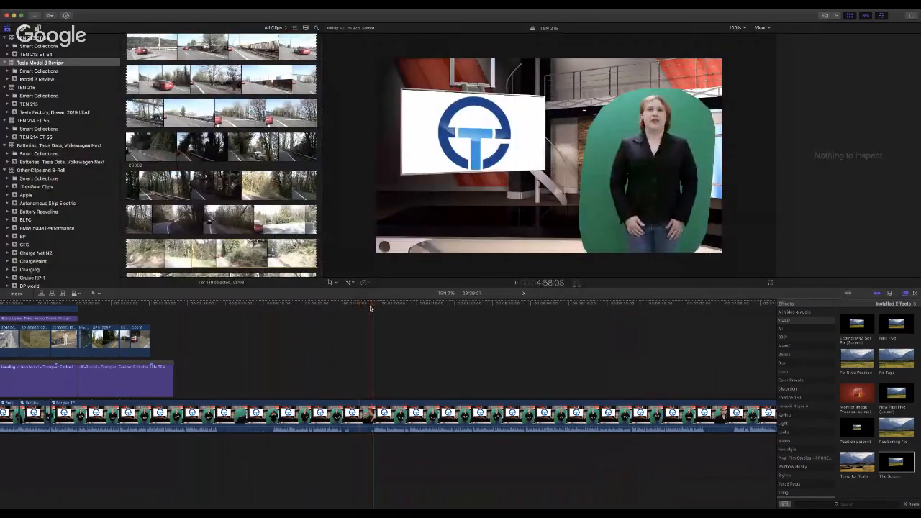
left_click(370, 407)
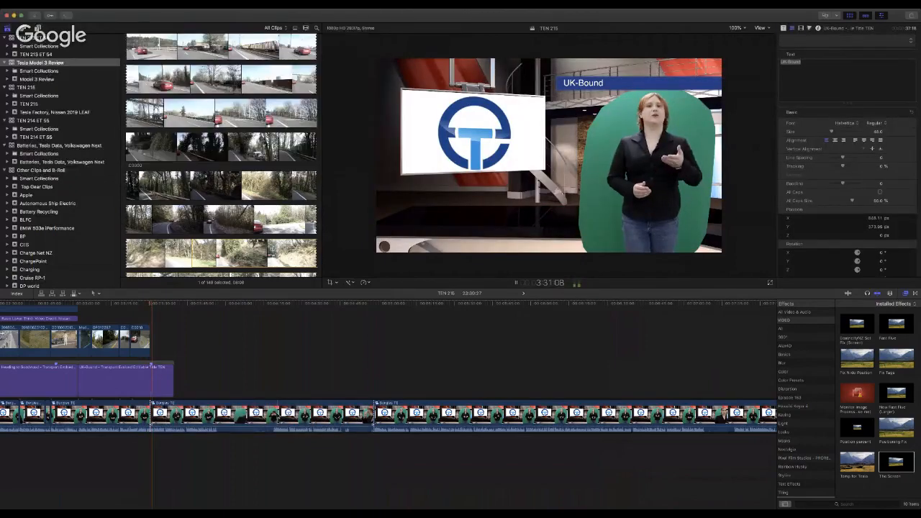
left_click(274, 416)
key("Delete")
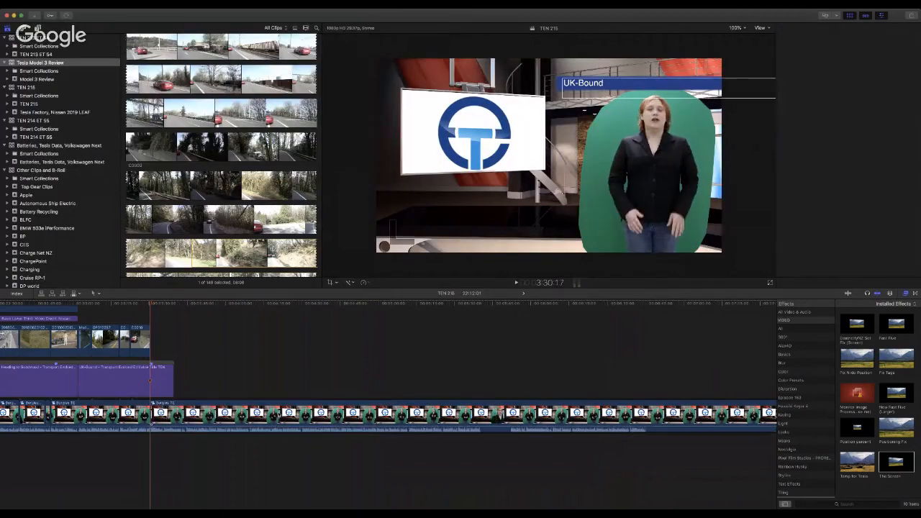
Step: Play through the new join in the presenter footage and extend the end of the UK-Bound title to about 3:44:11
left_click(144, 305)
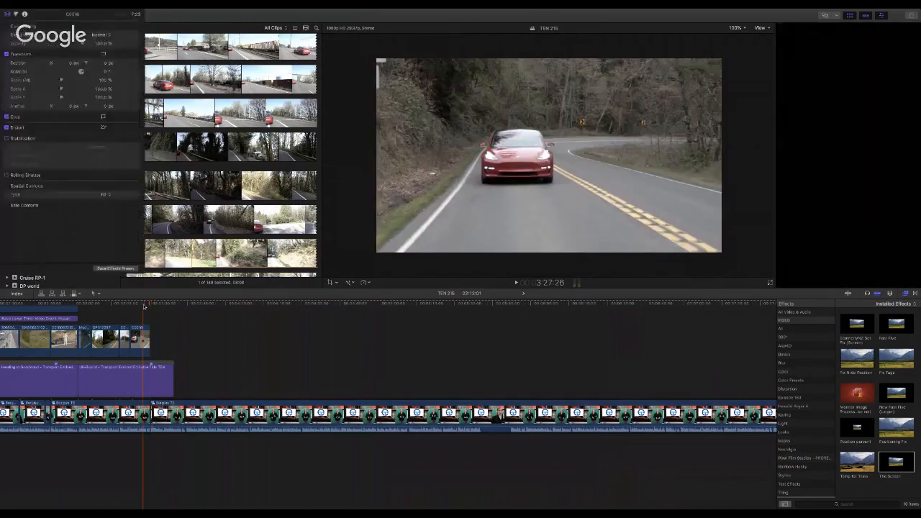
key("space")
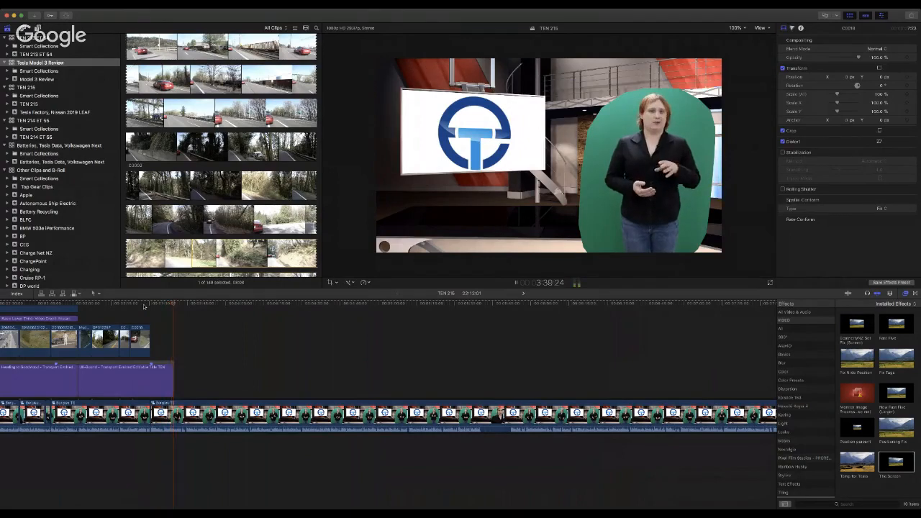
left_click_drag(174, 385, 185, 385)
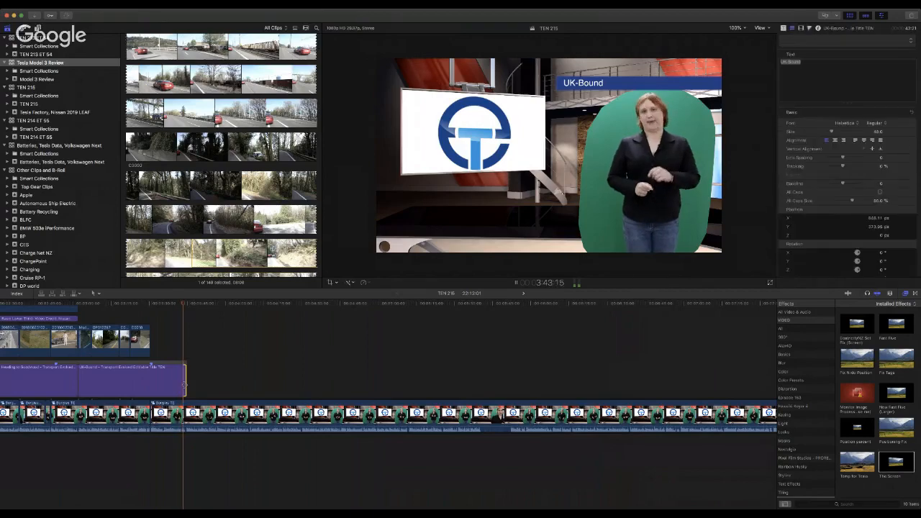
key("space")
left_click_drag(184, 385, 183, 385)
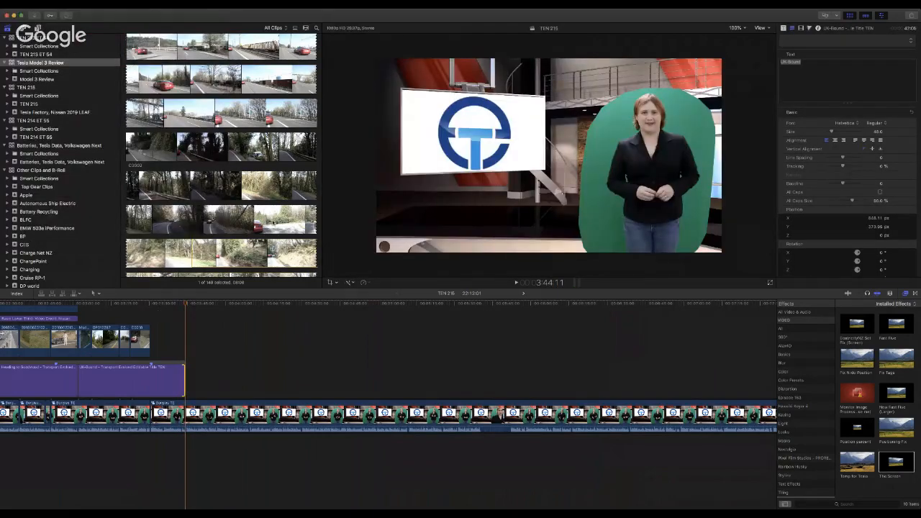
Step: Find the C0009 footage of the red Model 3 rounding the forest bend and place a section directly after the C0018 clip
left_click(263, 231)
scroll(260, 229, "down", 10)
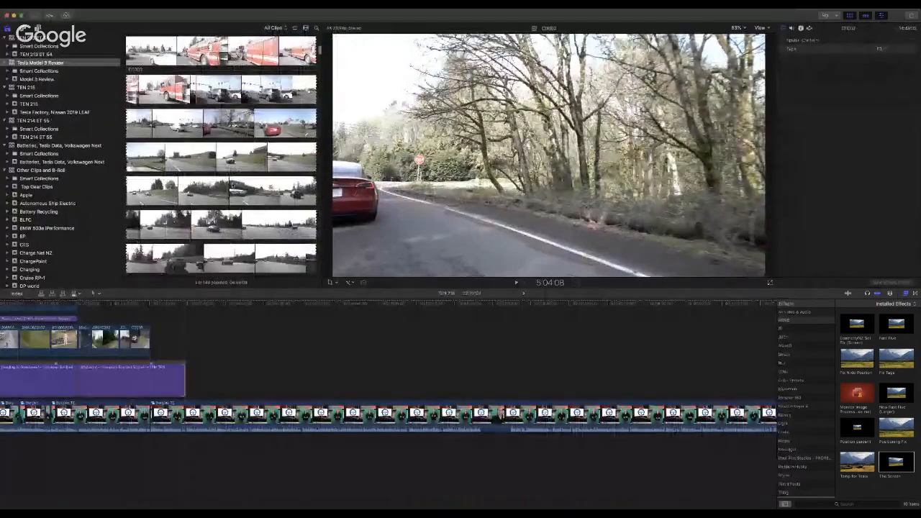
scroll(233, 190, "down", 3)
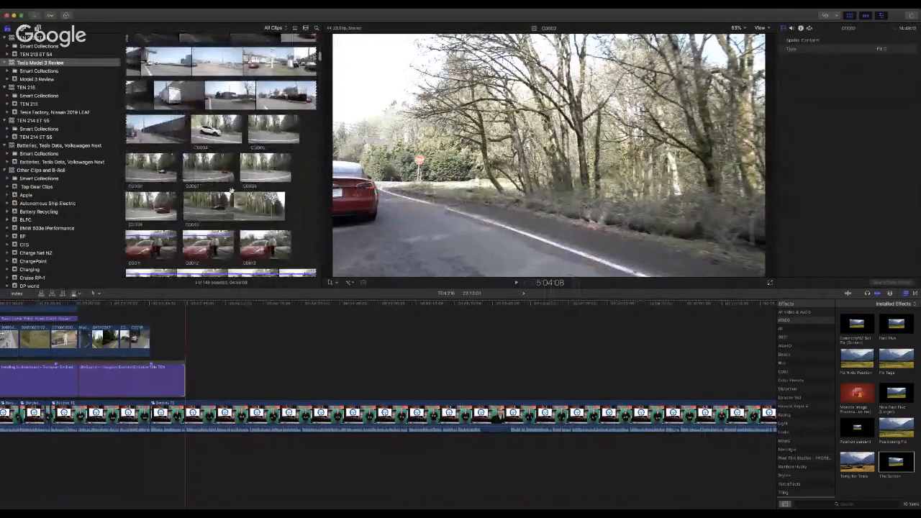
left_click(149, 207)
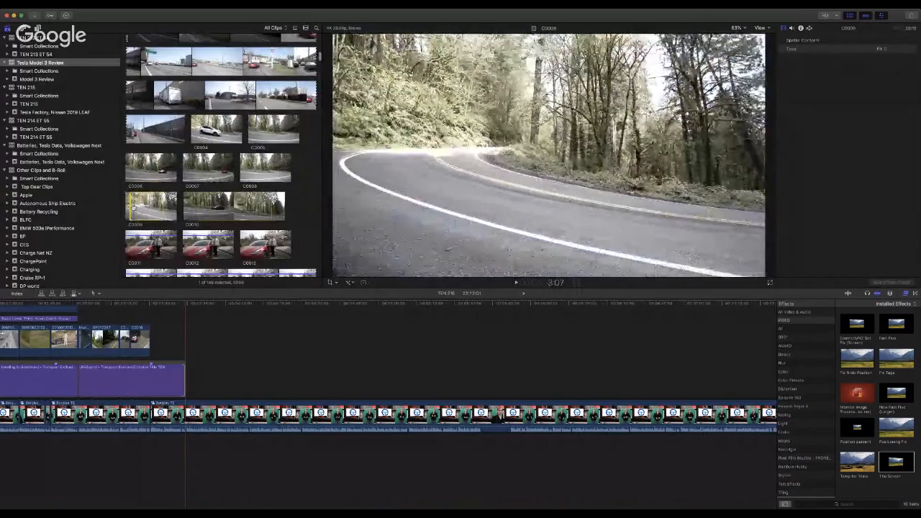
key("space")
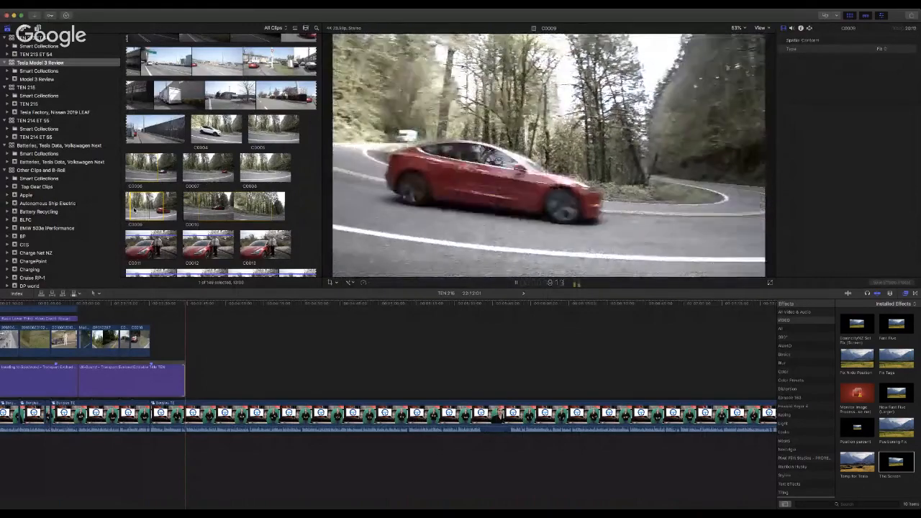
key("space")
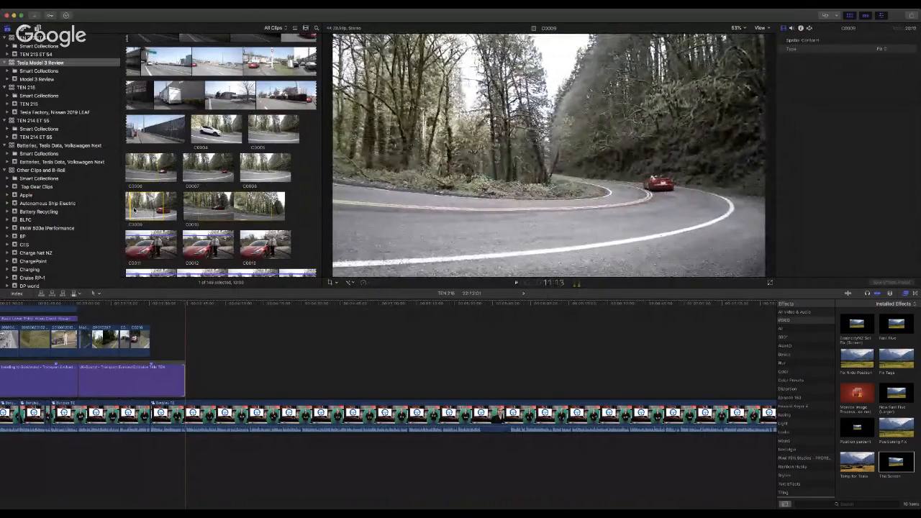
left_click_drag(147, 207, 153, 348)
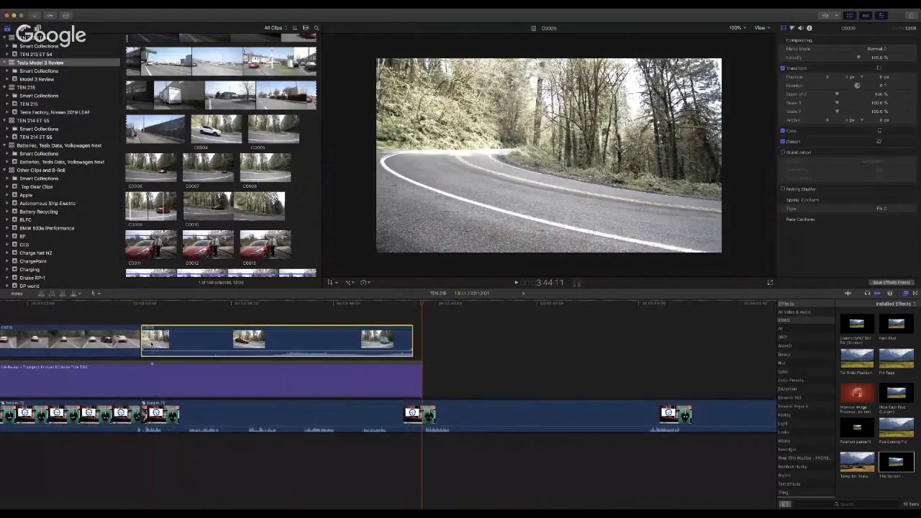
Step: Shorten the C0009 clip from its start to skip the empty road and keep it butted against the C0018 clip
left_click_drag(143, 343, 207, 344)
left_click_drag(264, 346, 199, 347)
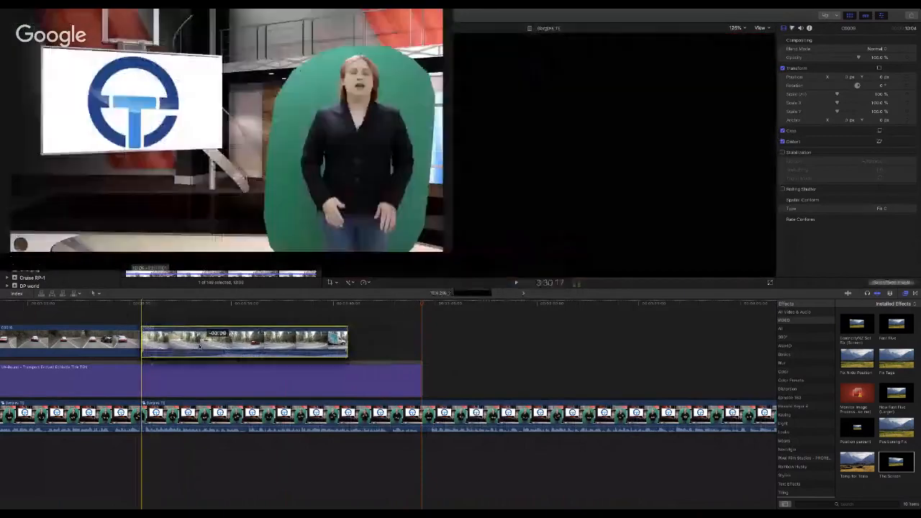
left_click_drag(142, 344, 192, 340)
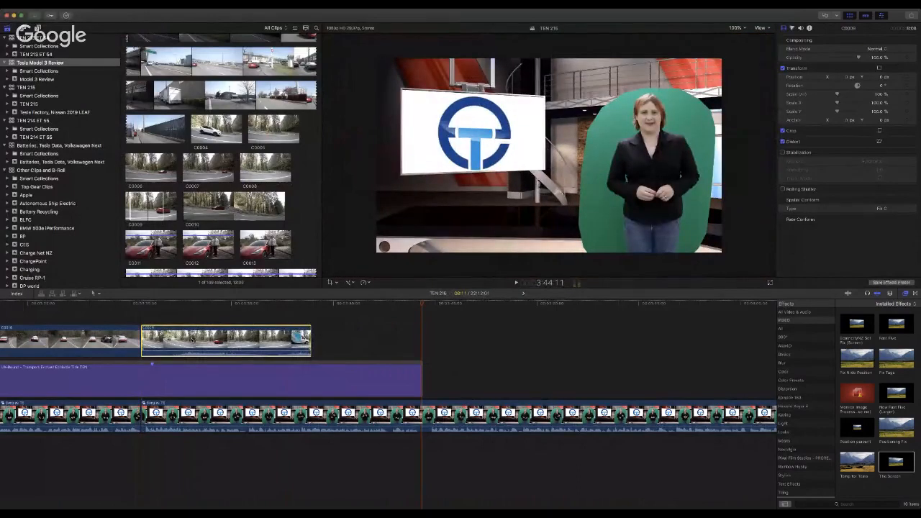
Step: Detach the audio of the C0009 clip and delete that audio
left_click(193, 459)
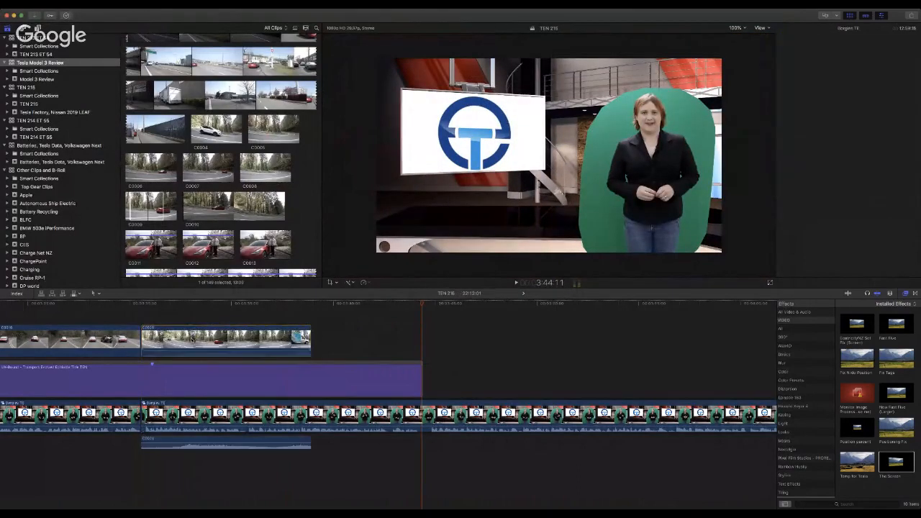
left_click(236, 440)
key("Delete")
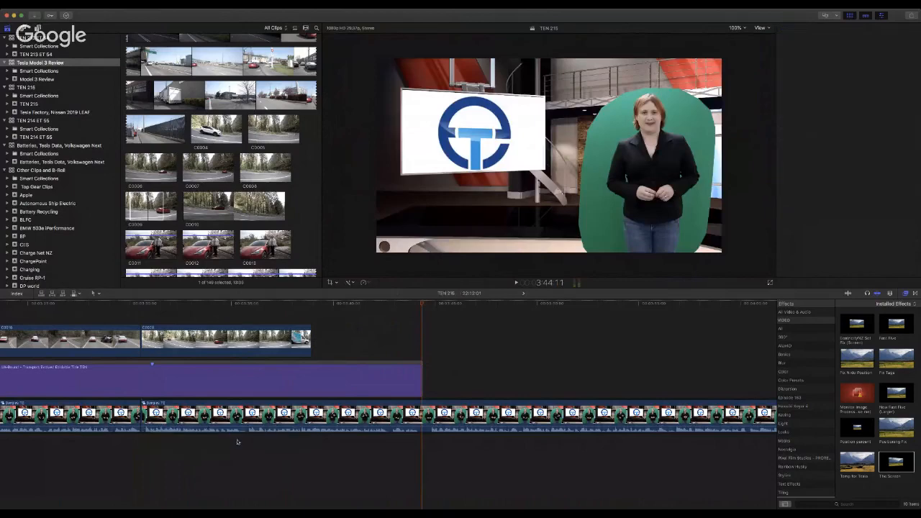
Step: Play through the C0009 clip and trim its end to 3:35:28, before the delivery truck passes
left_click(126, 305)
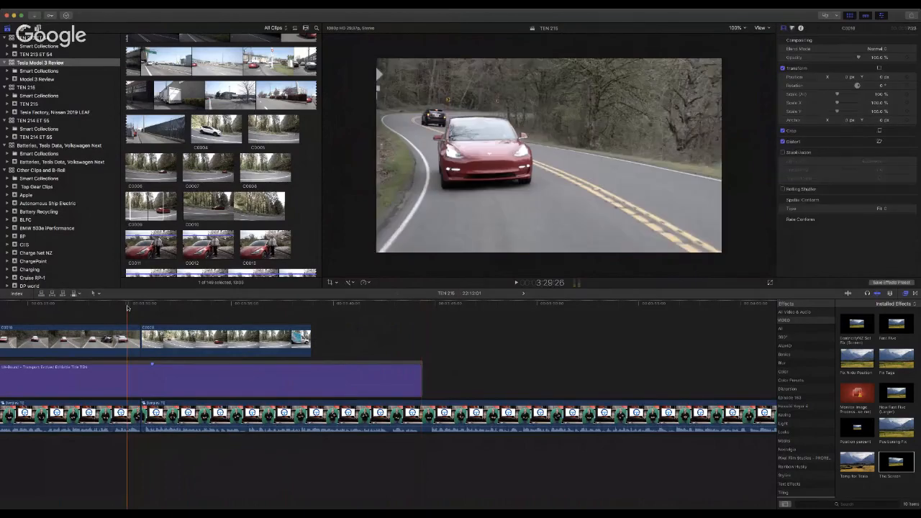
key("space")
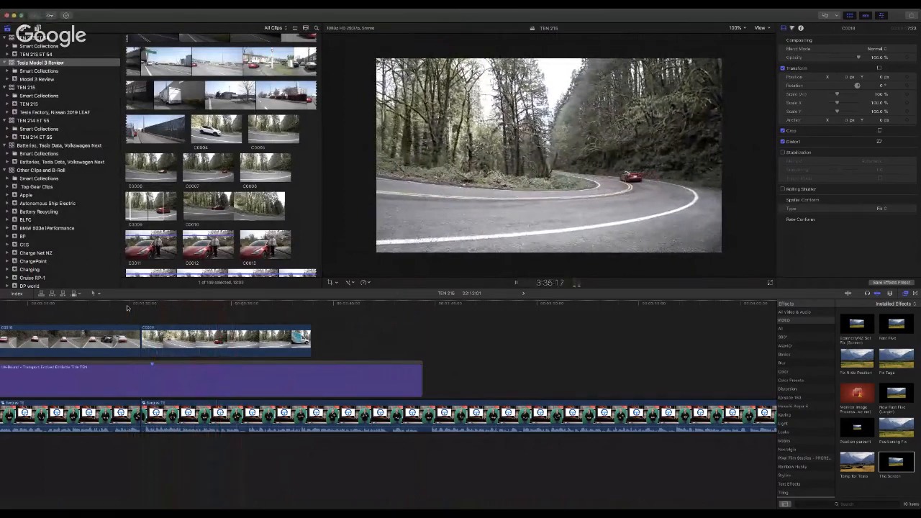
key("space")
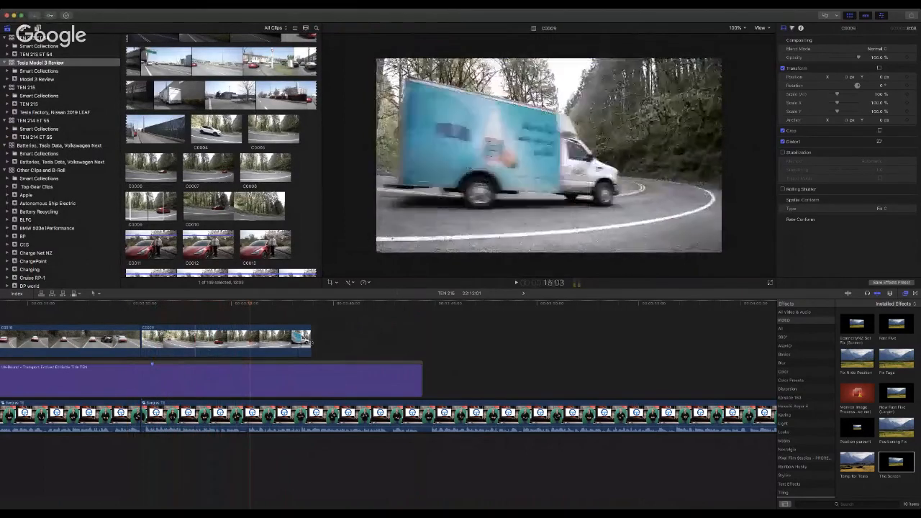
left_click_drag(311, 342, 250, 343)
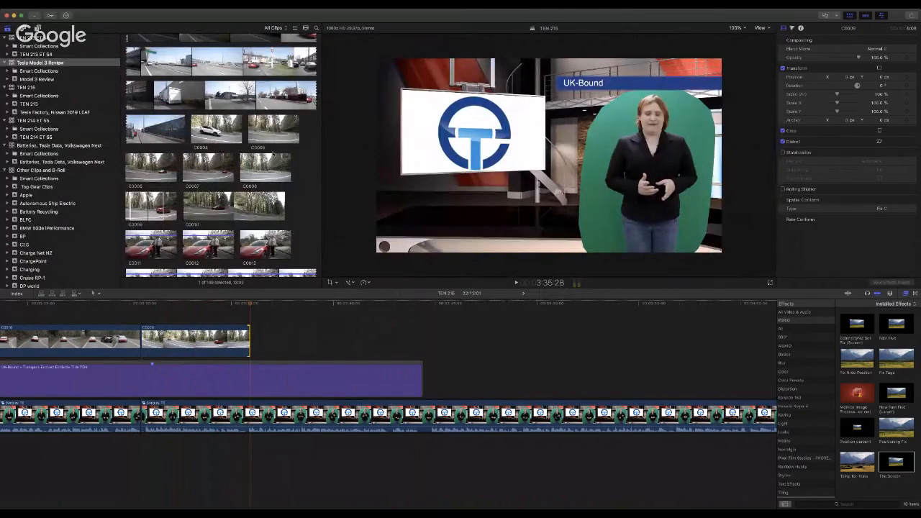
Step: Preview the parked red Model 3 shots by the blossom tree and place a section of C0014 directly after the C0009 clip
scroll(273, 152, "down", 5)
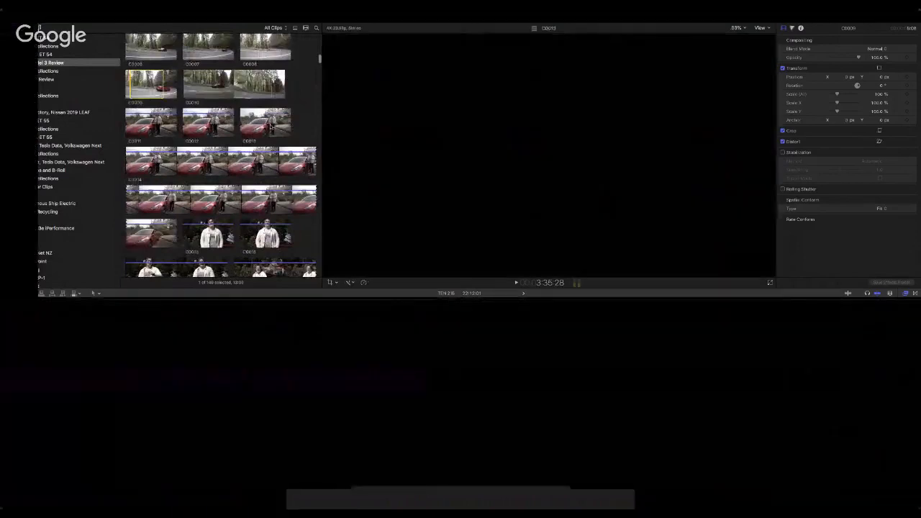
left_click(272, 126)
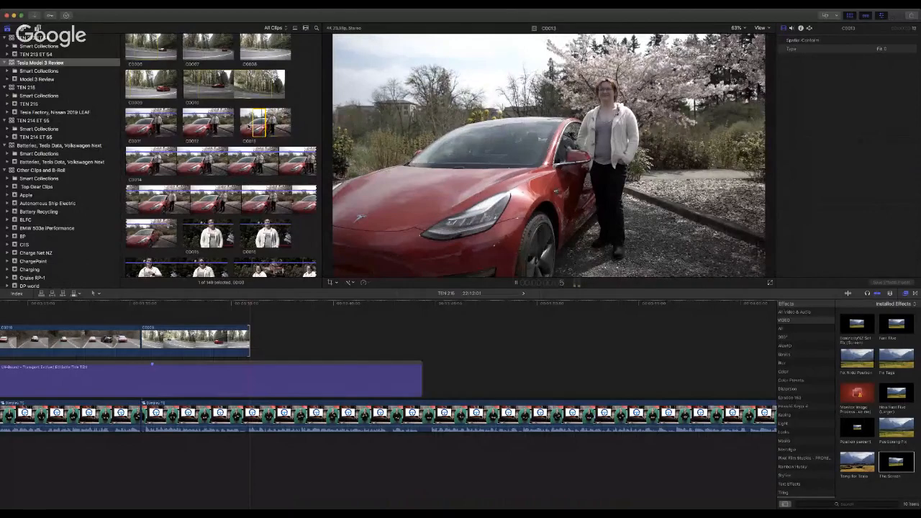
key("space")
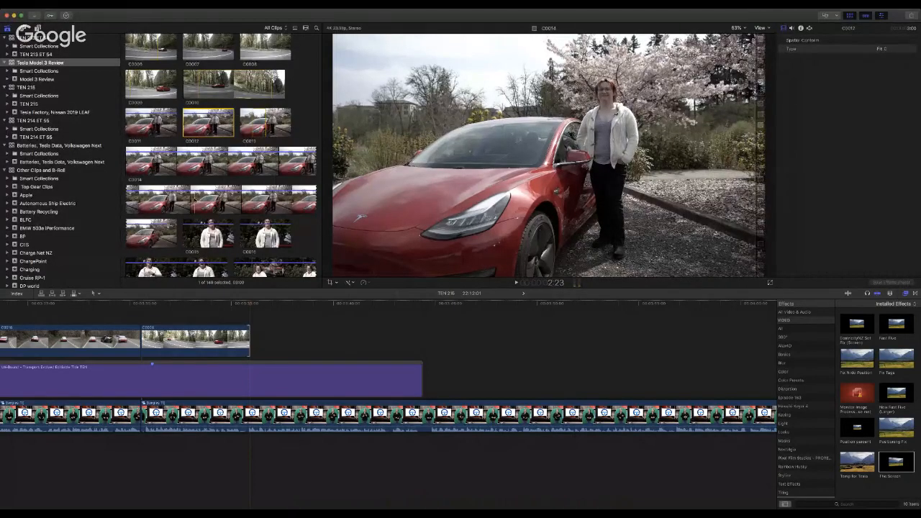
left_click(192, 198)
key("space")
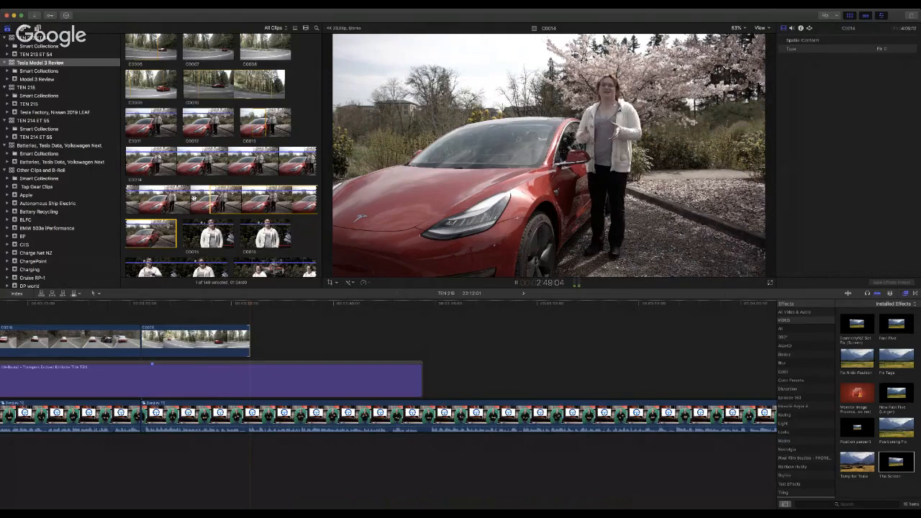
key("space")
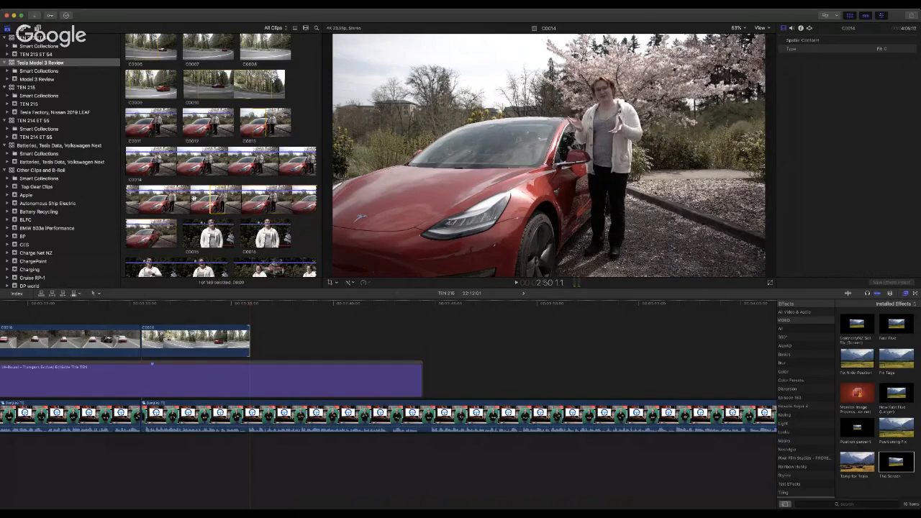
left_click_drag(216, 200, 253, 342)
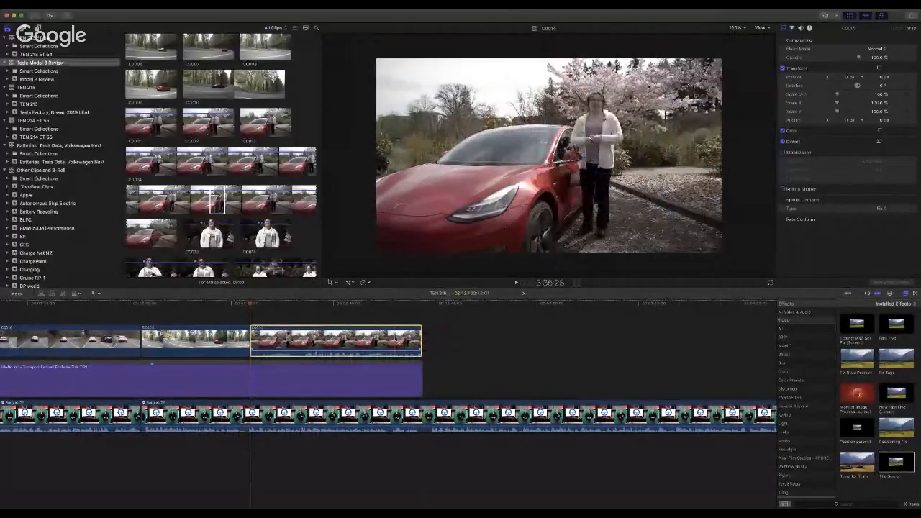
Step: Detach the audio of the C0014 clip and delete that audio
key("ctrl+shift+s")
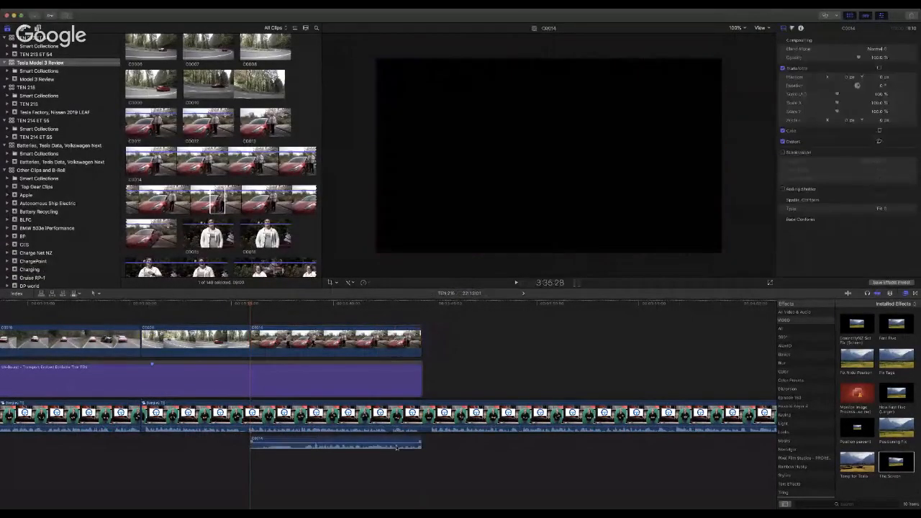
left_click(396, 448)
key("Delete")
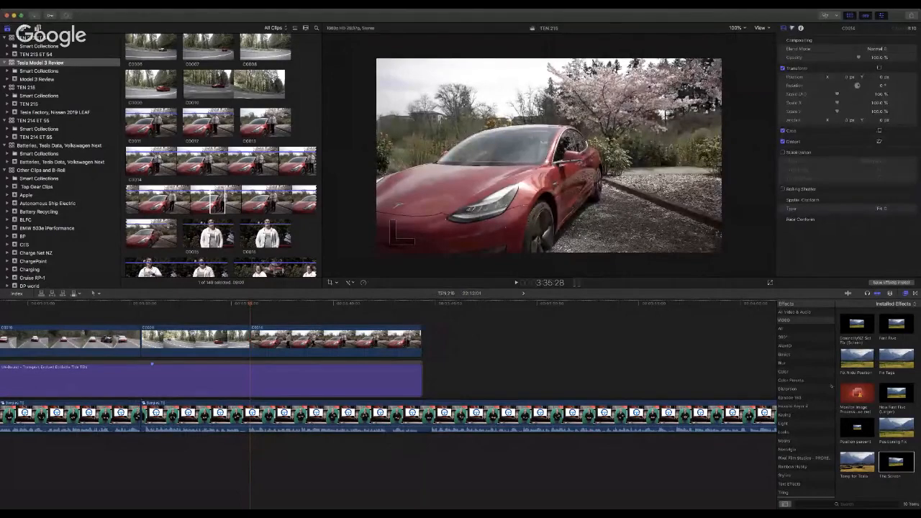
Step: Paste the picture-in-picture transform and distort attributes onto the C0014 clip so that it fits the studio screen
left_click(359, 338)
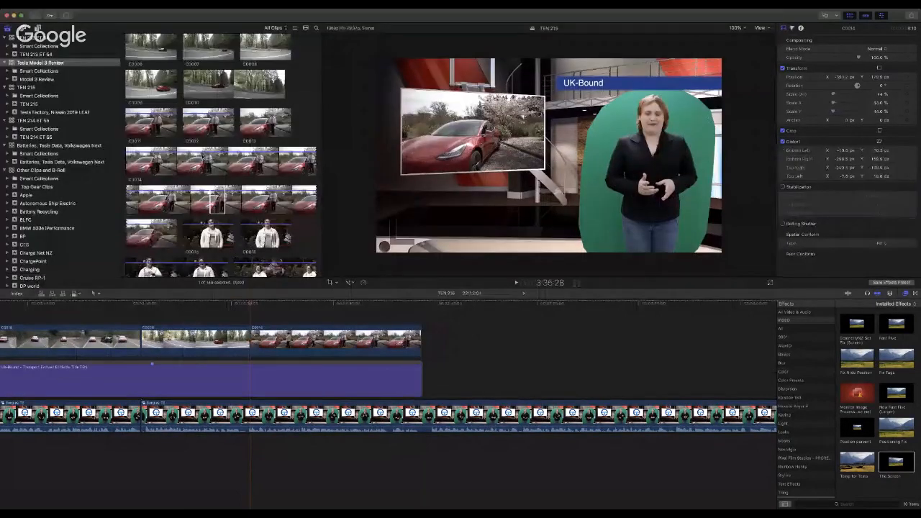
scroll(147, 72, "up", 10)
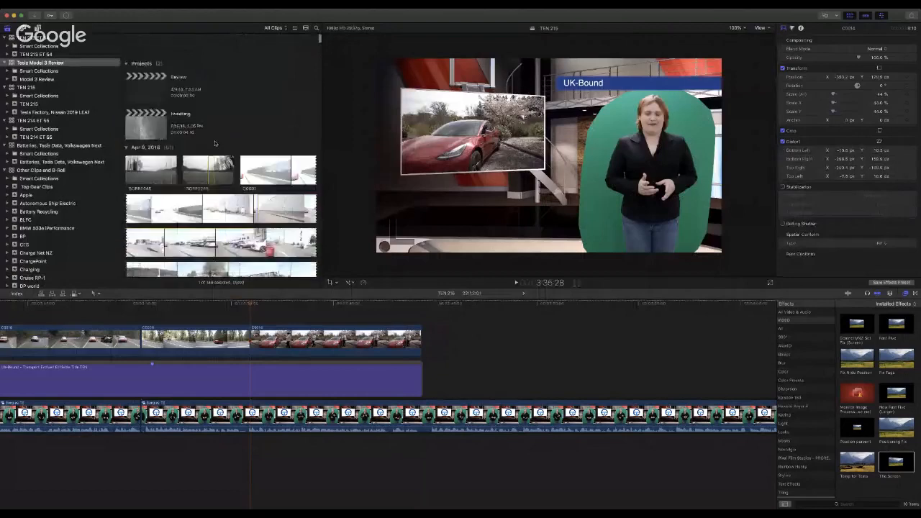
double_click(155, 72)
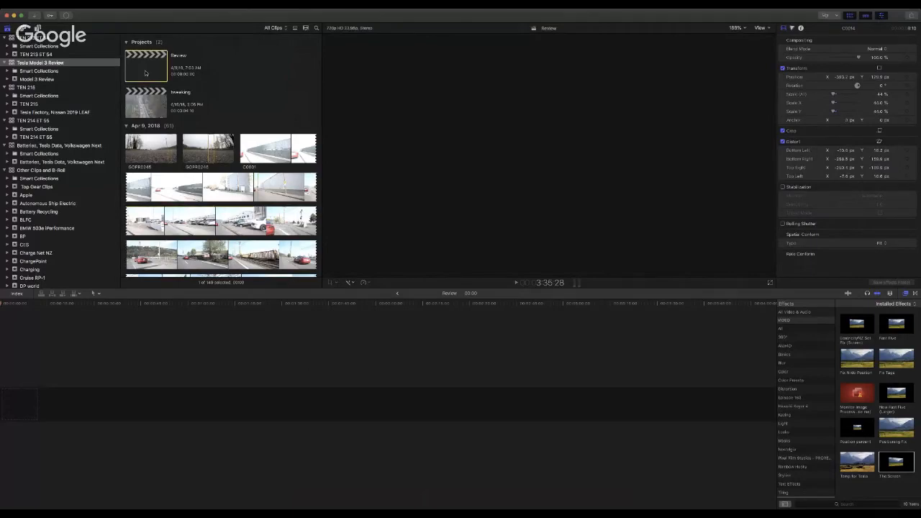
scroll(192, 323, "left", 1)
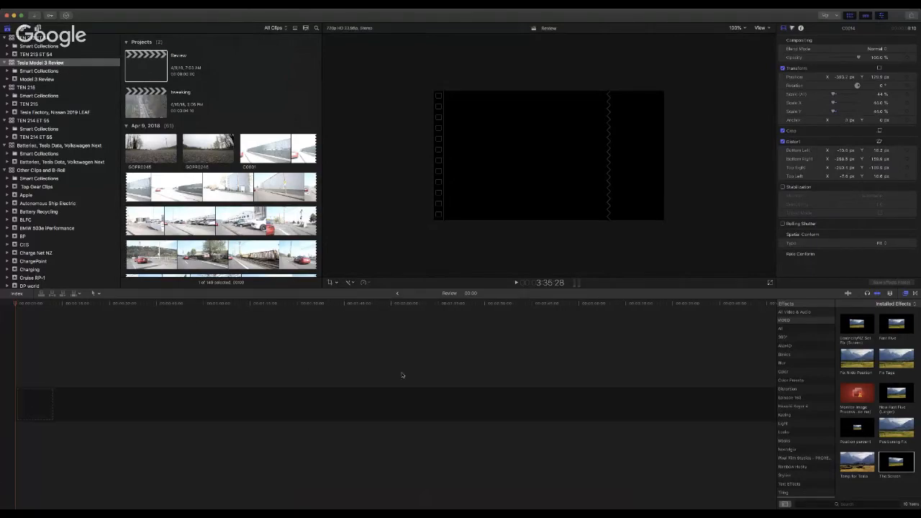
left_click(396, 294)
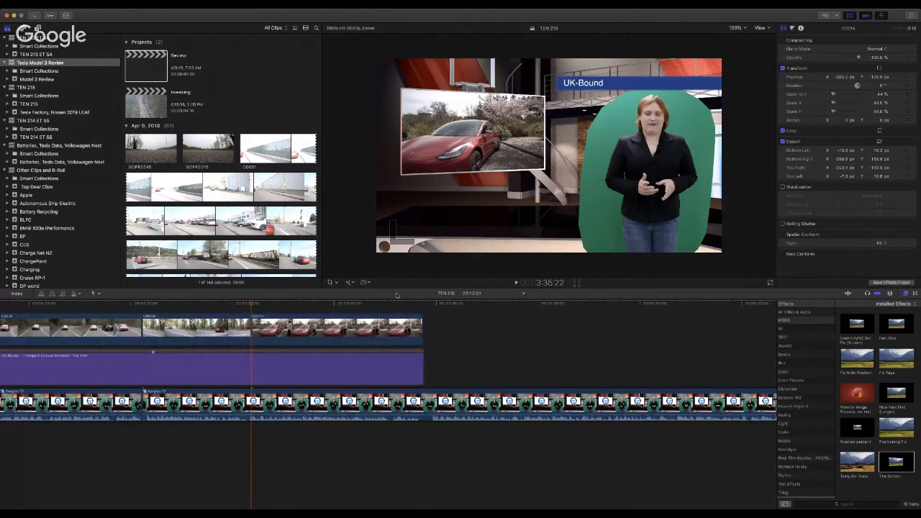
Step: Copy the preceding segment's video credit title to 3:02:06 and extend the copy to the end of the C0014 clip
scroll(185, 333, "left", 10)
scroll(179, 333, "right", 2)
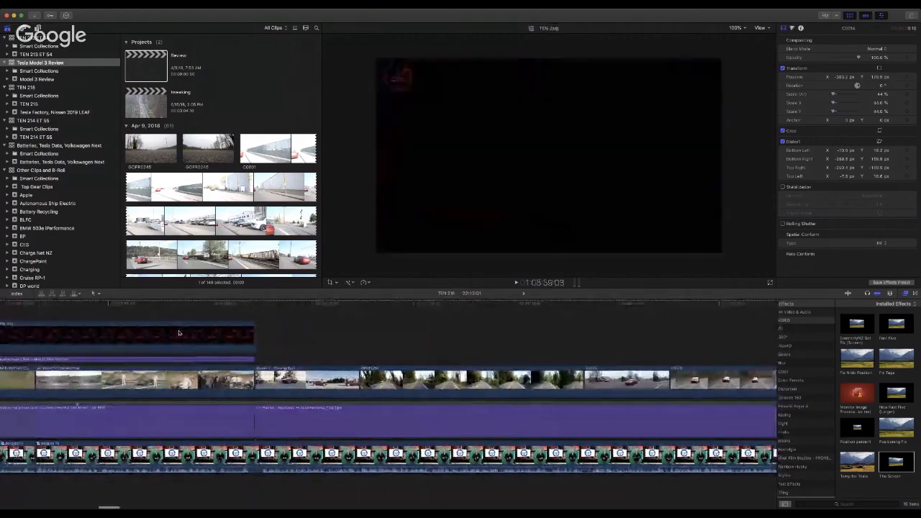
scroll(179, 333, "right", 5)
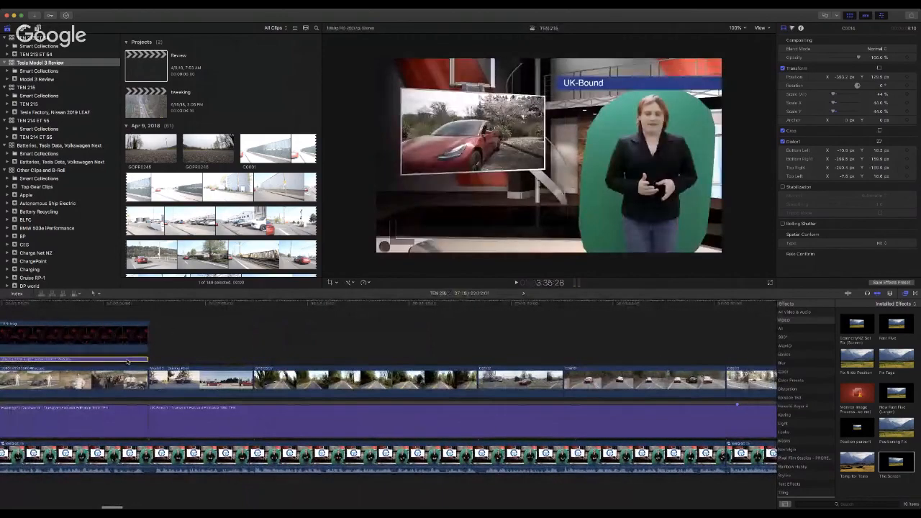
left_click(128, 360)
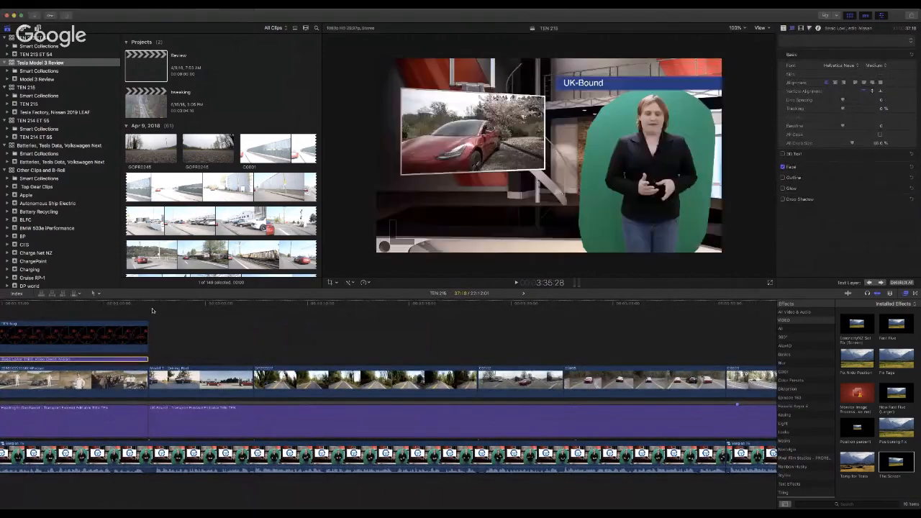
left_click(150, 303)
key("super+v")
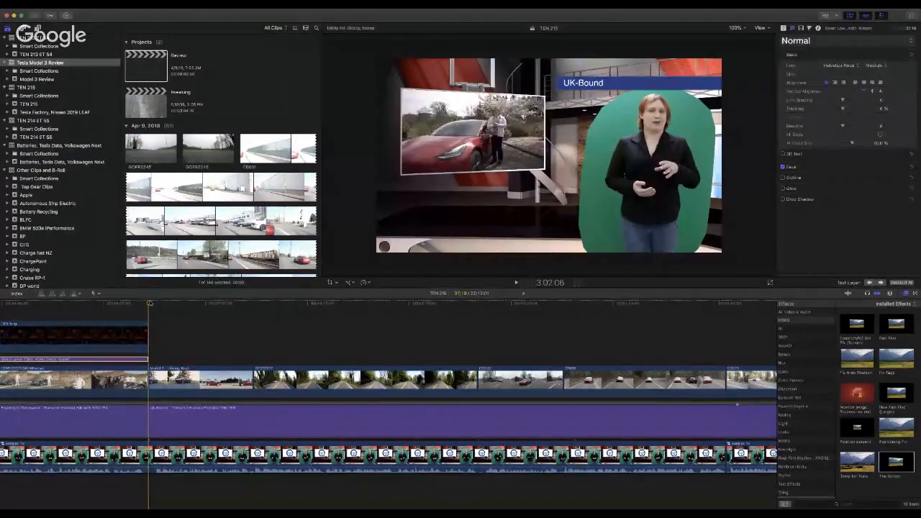
scroll(150, 304, "right", 1)
scroll(263, 314, "left", 4)
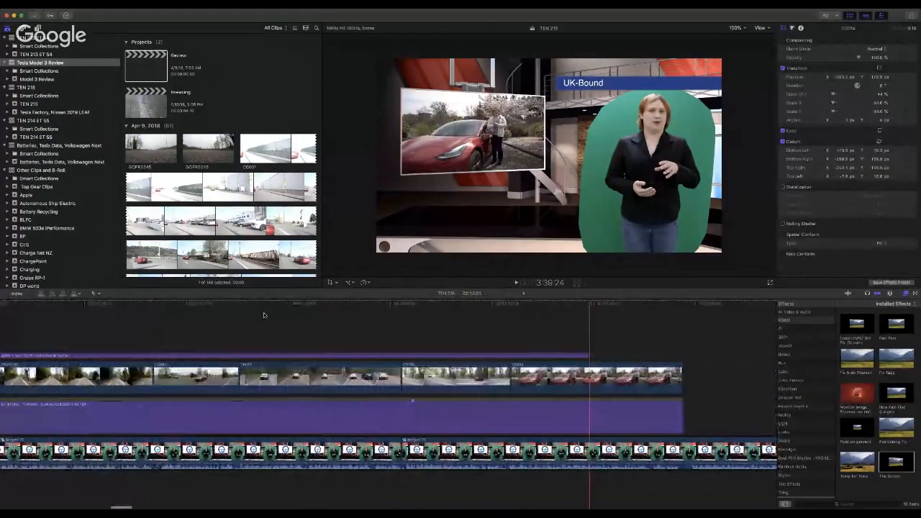
scroll(270, 314, "left", 2)
scroll(302, 338, "right", 6)
left_click_drag(347, 358, 440, 356)
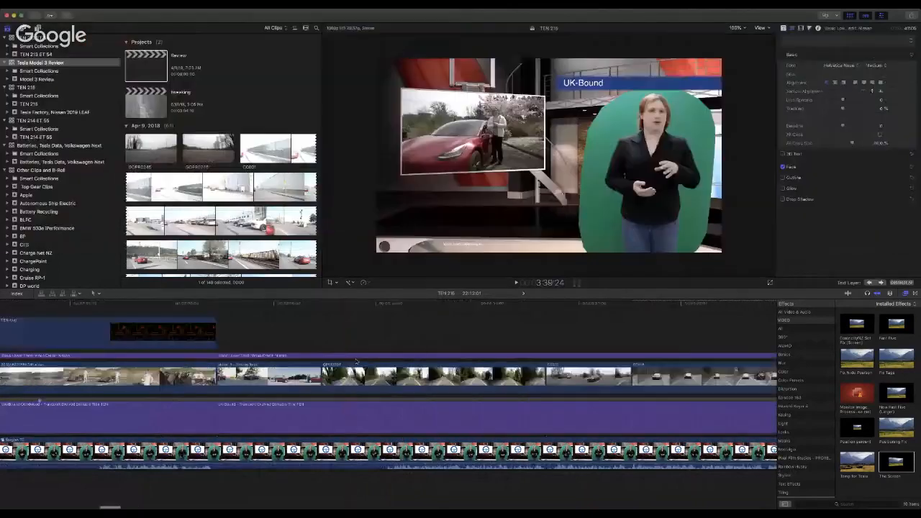
Step: Split the copied credit title at 3:07:11, where the Model 3 driving reel ends, and credit Tesla in its first part
scroll(355, 361, "left", 3)
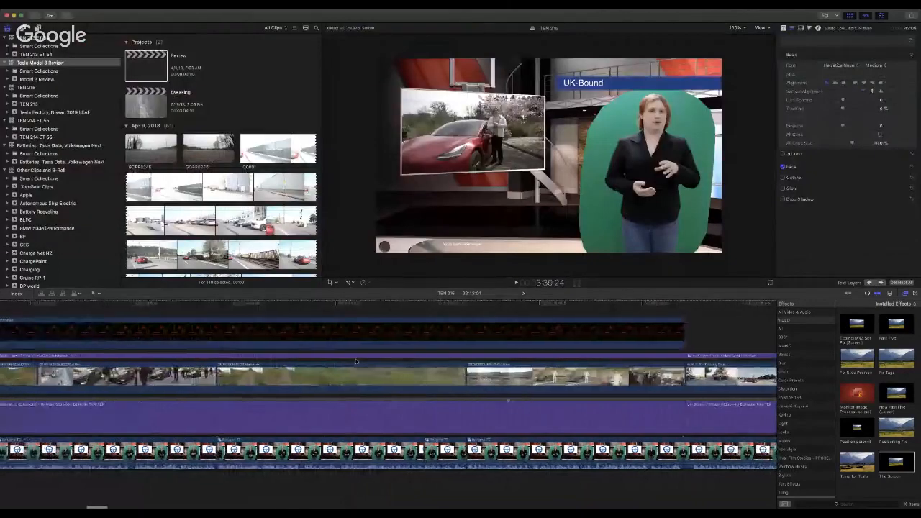
left_click(559, 304)
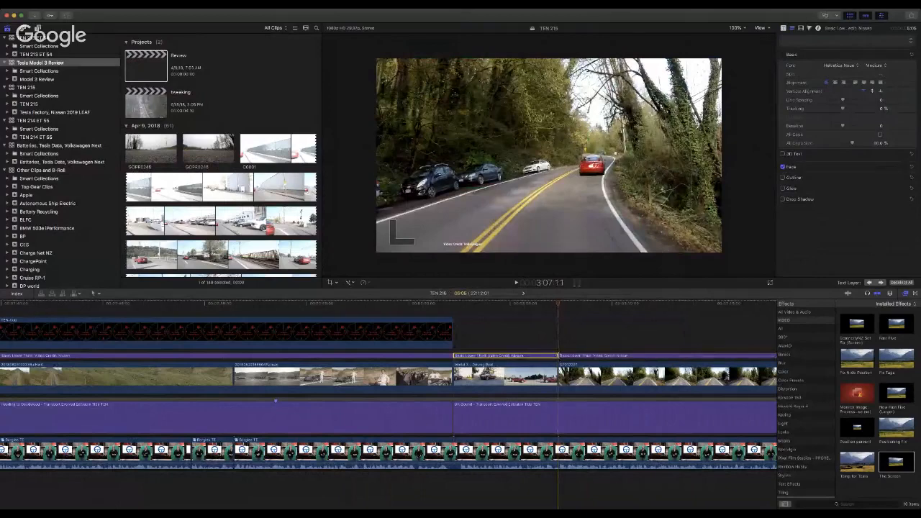
double_click(555, 357)
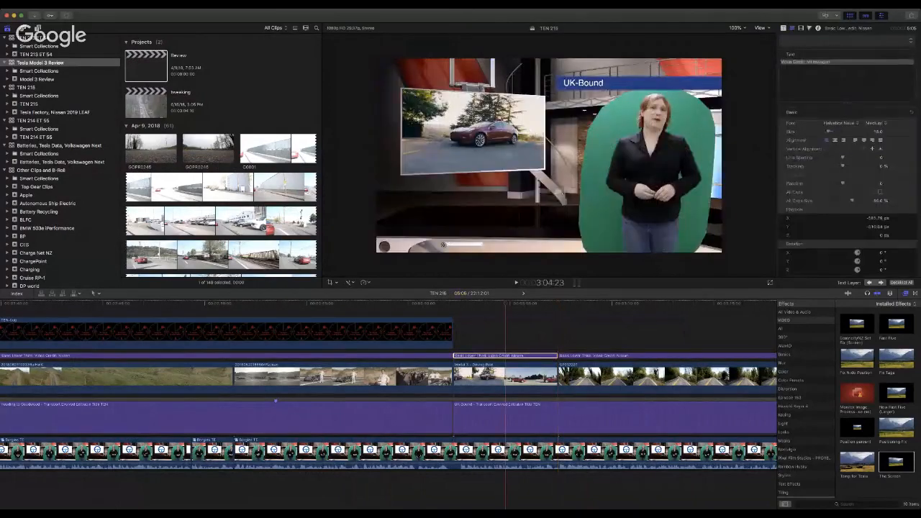
left_click(861, 64)
key("alt+shift+Left")
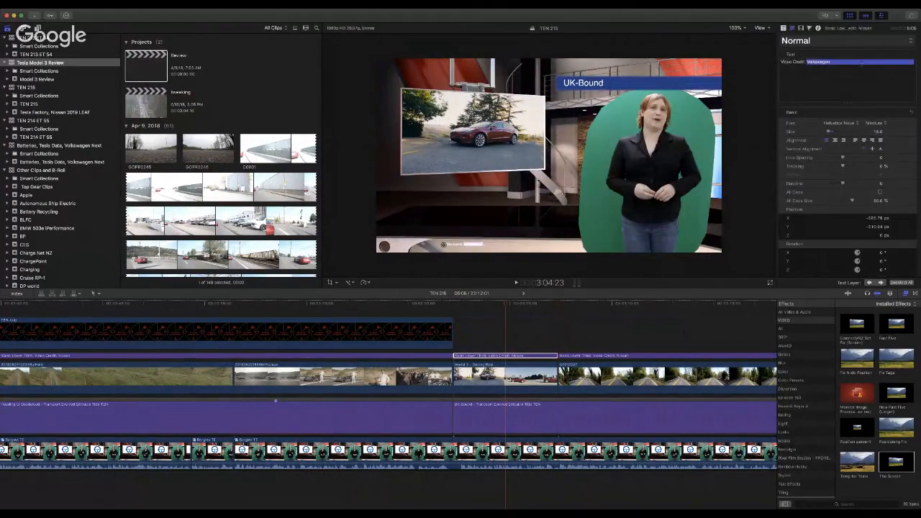
type("Tes")
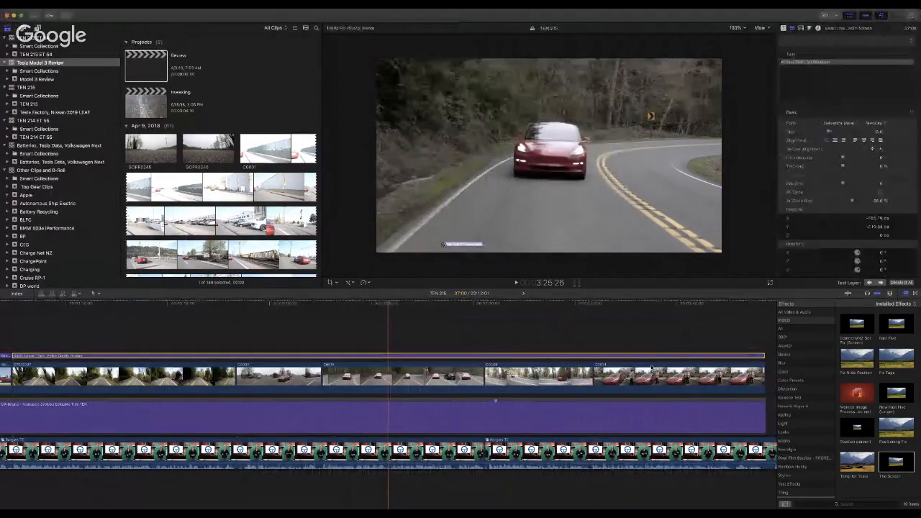
Step: Change the text of the credit title's second part to "Video Credit: Transport Evolved"
double_click(656, 356)
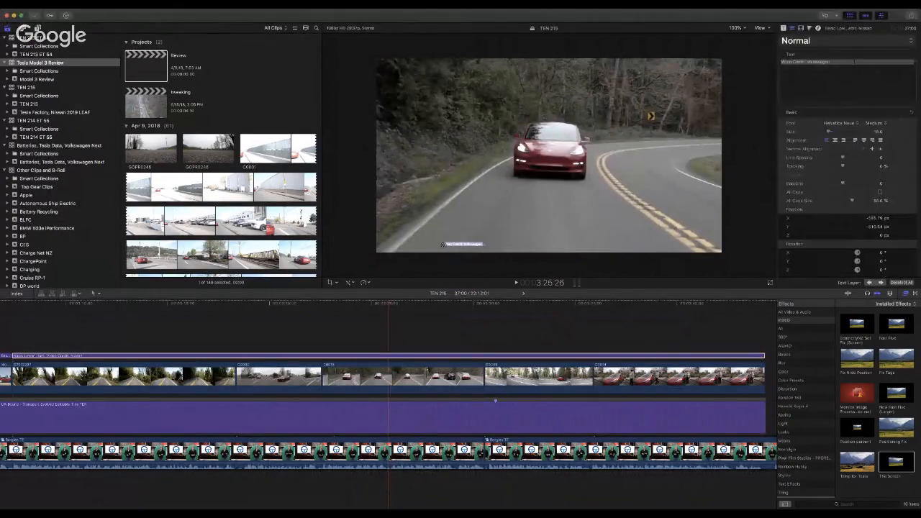
left_click(854, 62)
left_click_drag(830, 62, 831, 63)
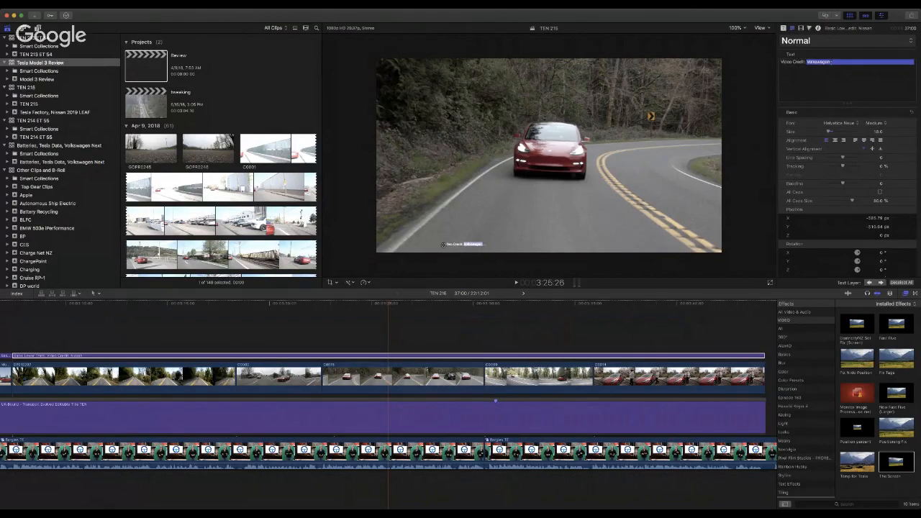
type("Ind")
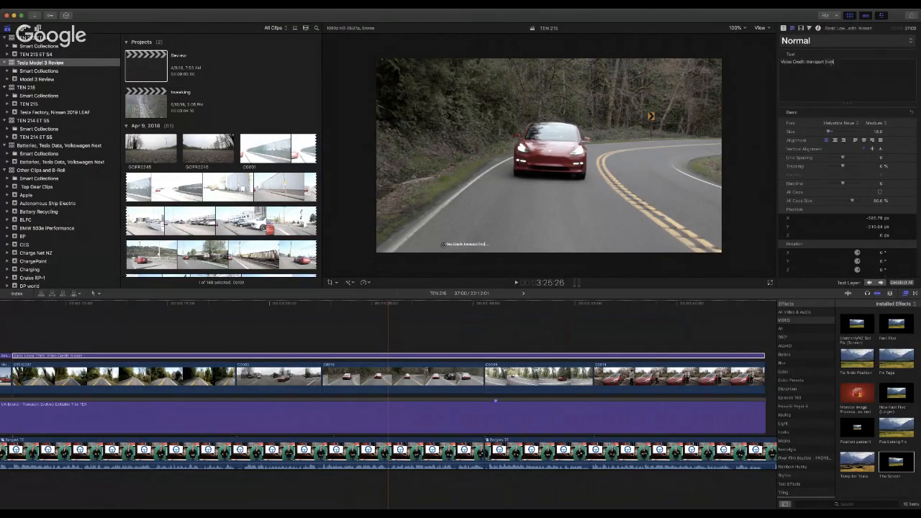
key("BackSpace")
key("BackSpace")
key("BackSpace")
key("BackSpace")
Step: Extend the TEN bug overlay to the end of the UK-Bound segment
scroll(368, 323, "left", 5)
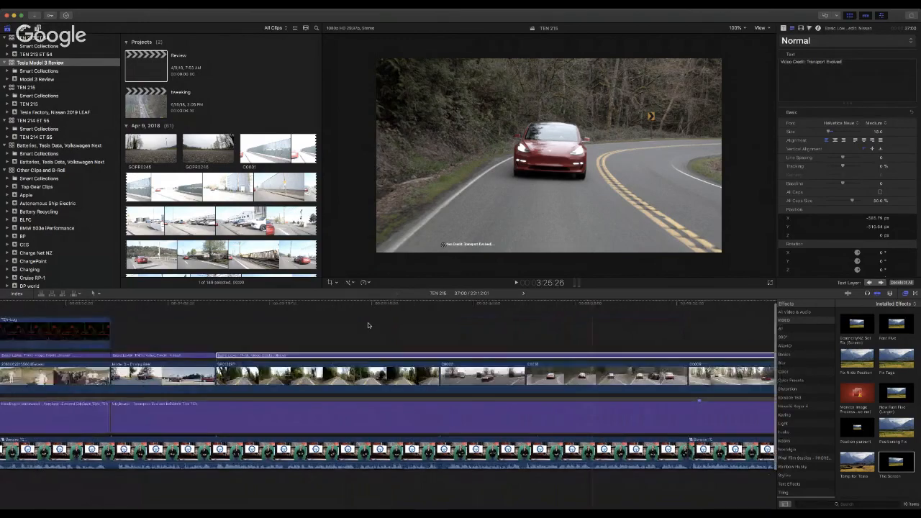
key("super+minus")
key("super+minus")
key("super+minus")
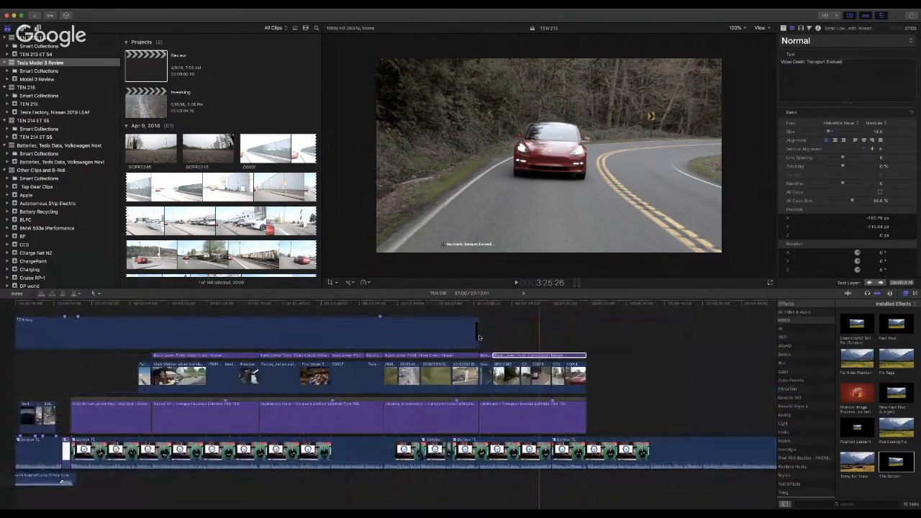
left_click_drag(477, 331, 585, 334)
Step: Place a copy of the UK-Bound title directly after the original and open the copy's text for editing
left_click(573, 406)
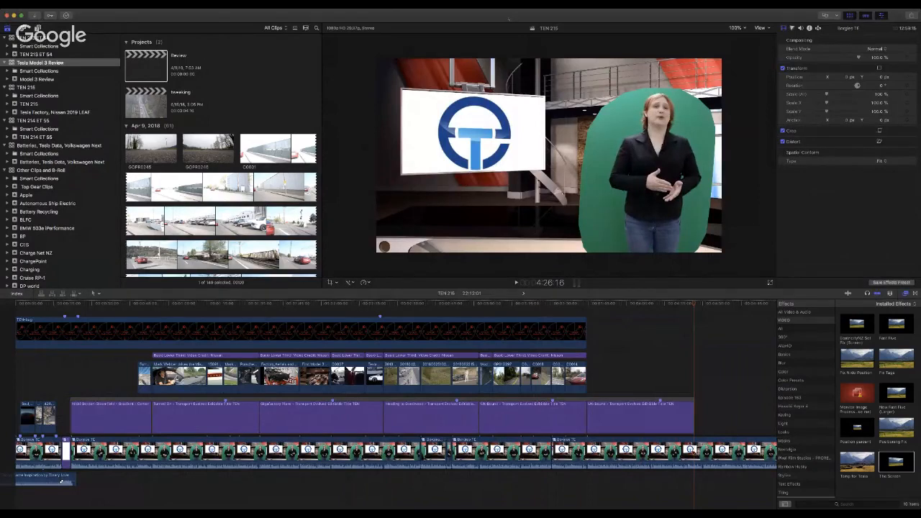
key("super+Tab")
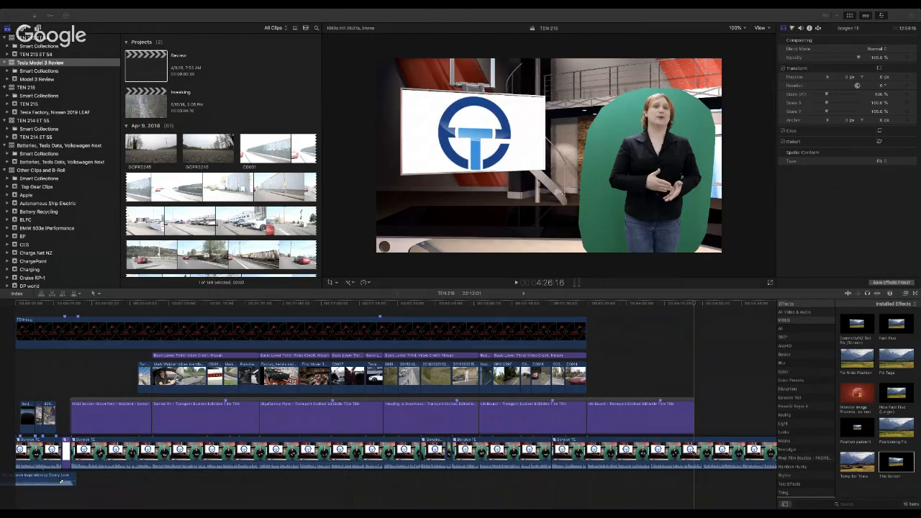
left_click(665, 415)
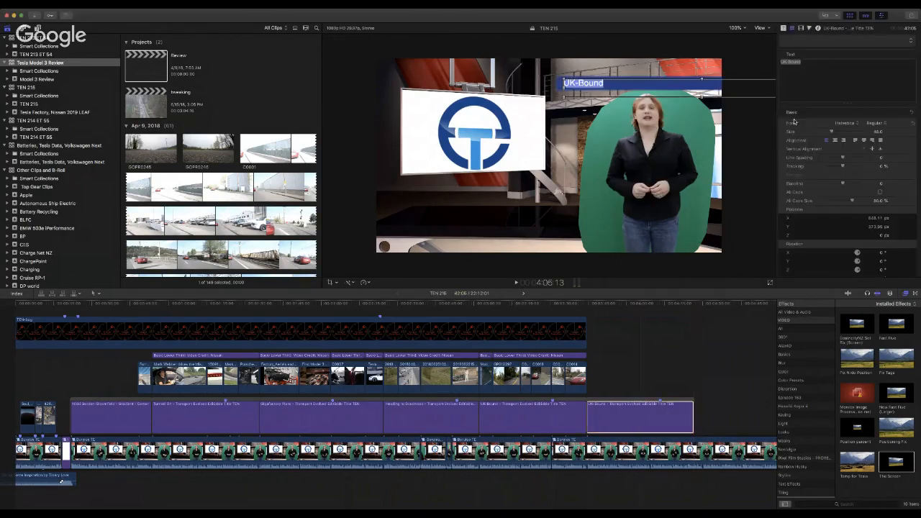
Step: Replace the text of the last lower-third title in the timeline with "Big Contract"
type("Big Contrac")
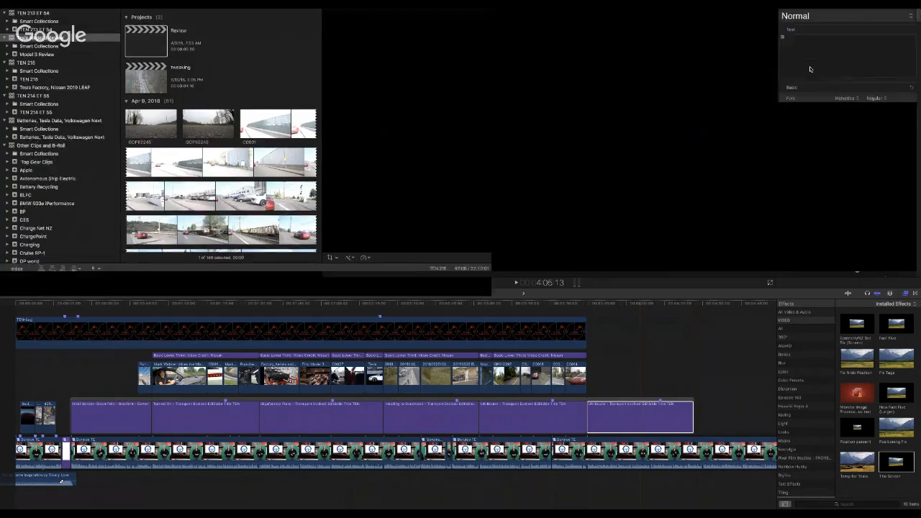
type("t")
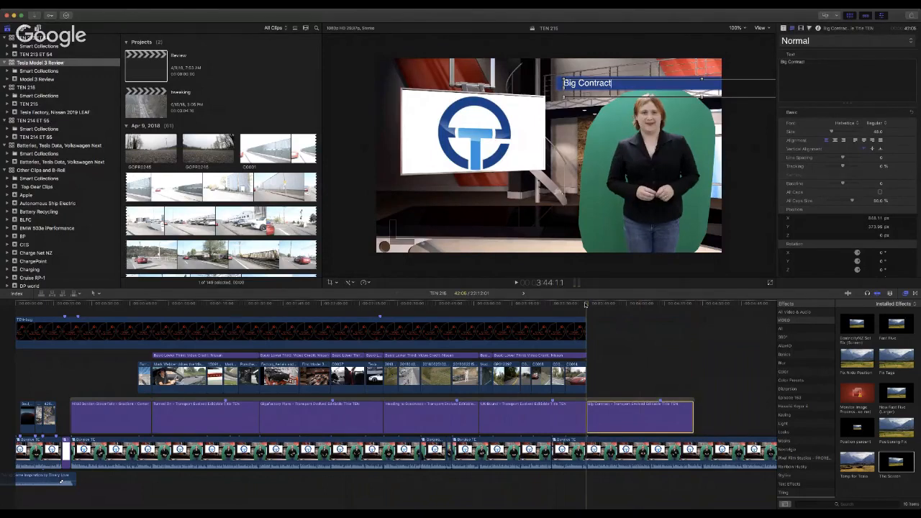
key("Escape")
Step: Play through the presenter's segment to find its end and extend the Big Contract title to 4:30:03
key("space")
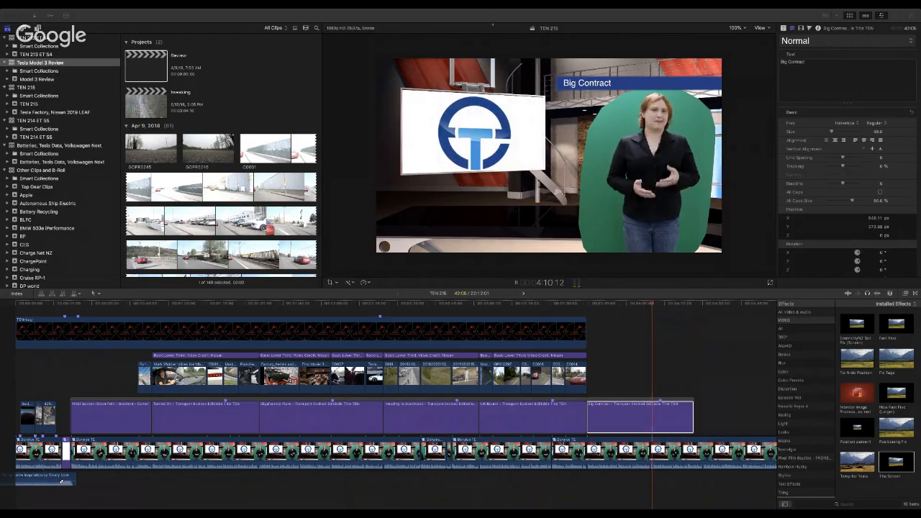
scroll(709, 331, "right", 5)
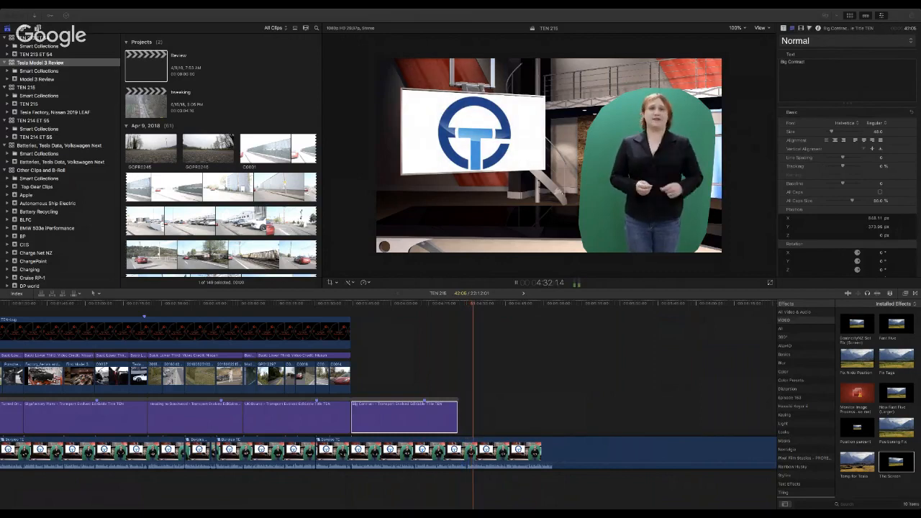
left_click(454, 312)
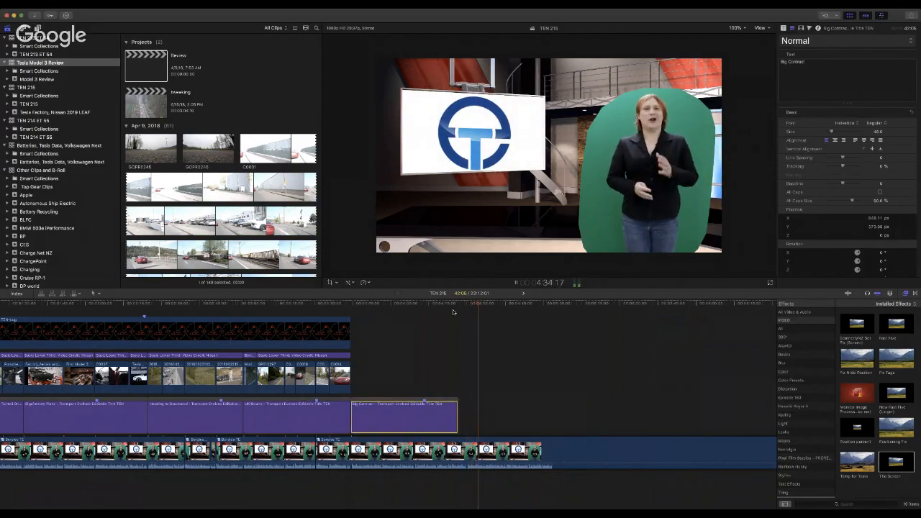
left_click(467, 307)
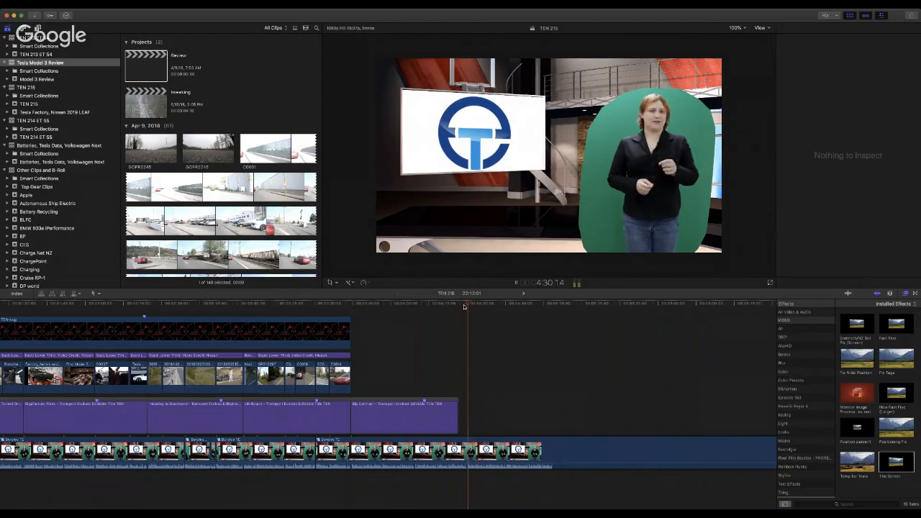
left_click(464, 306)
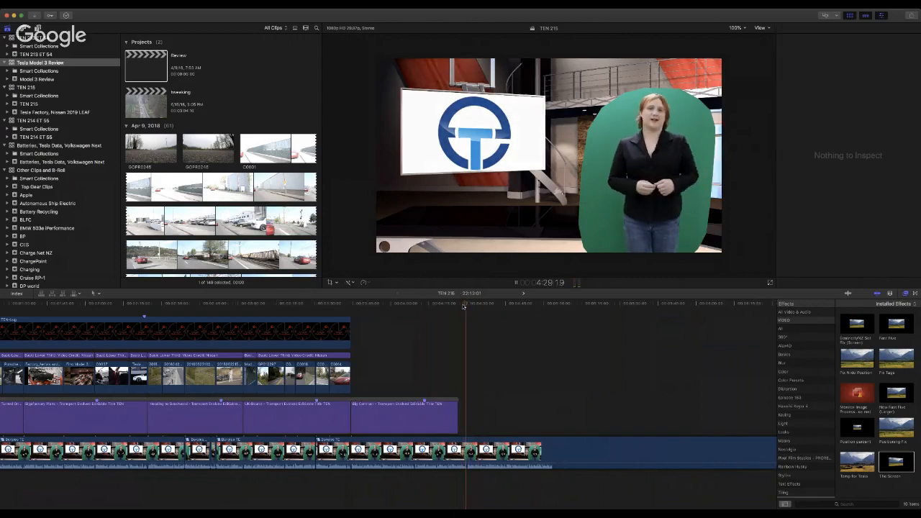
key("space")
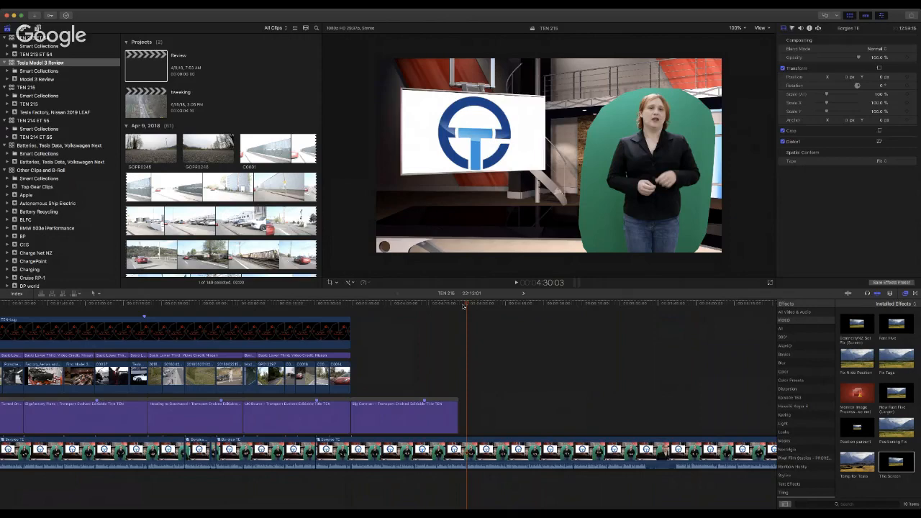
left_click_drag(458, 425, 467, 425)
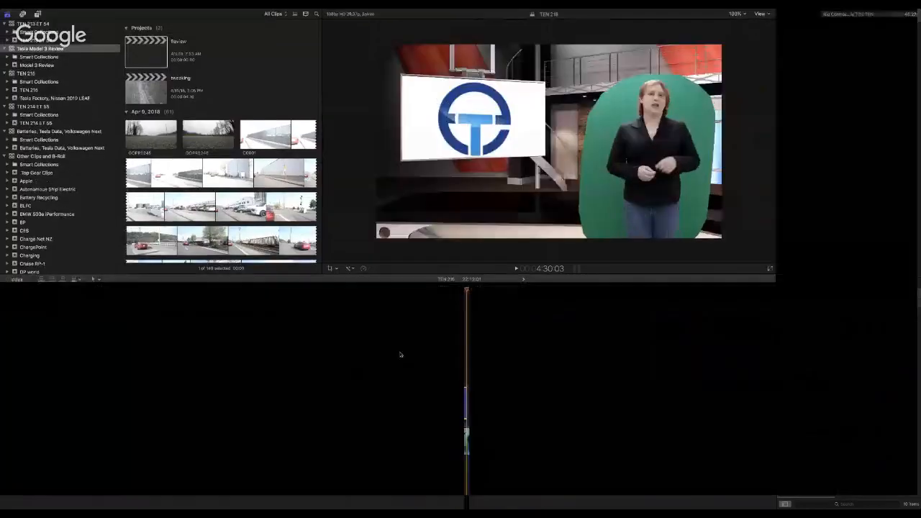
Step: Find the BMW i3 event in the B-roll library and connect a robot-assembly section of its production-process footage at 3:44:11
left_click(351, 304)
scroll(72, 174, "down", 5)
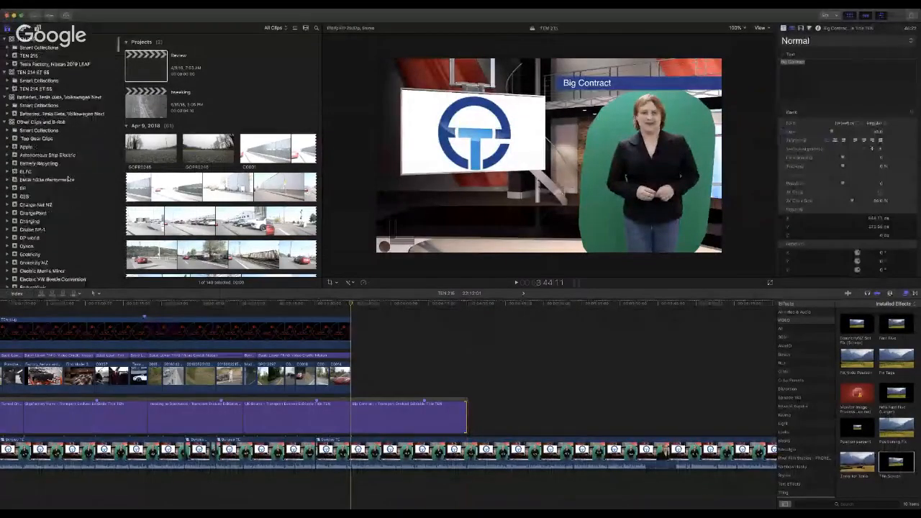
scroll(72, 174, "down", 10)
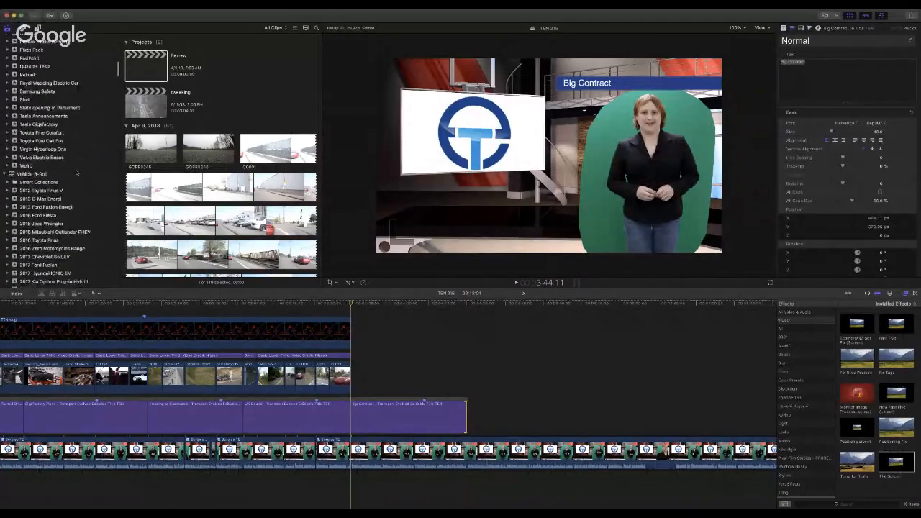
scroll(76, 172, "down", 5)
scroll(76, 171, "down", 10)
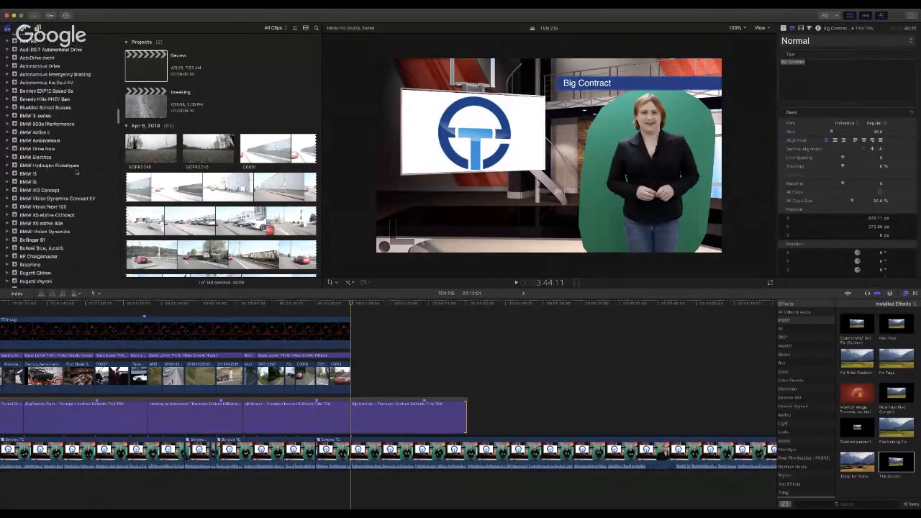
scroll(52, 191, "up", 10)
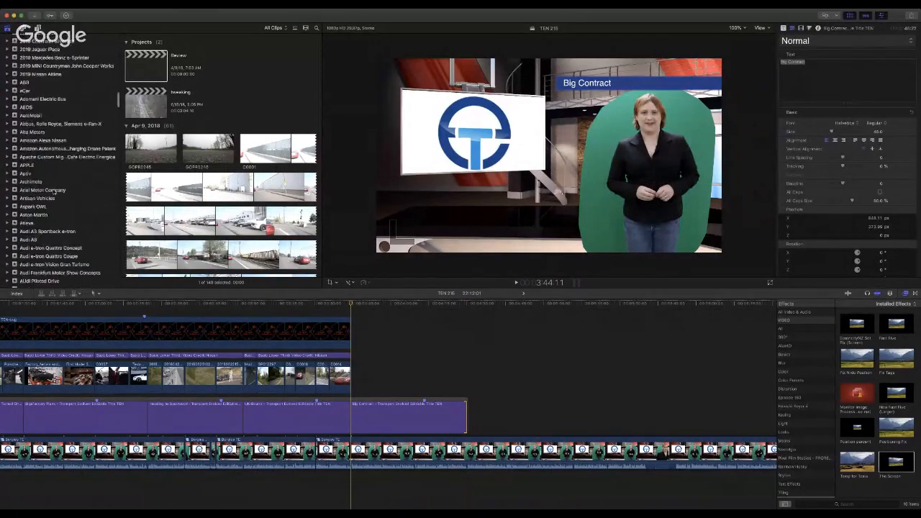
scroll(54, 191, "down", 5)
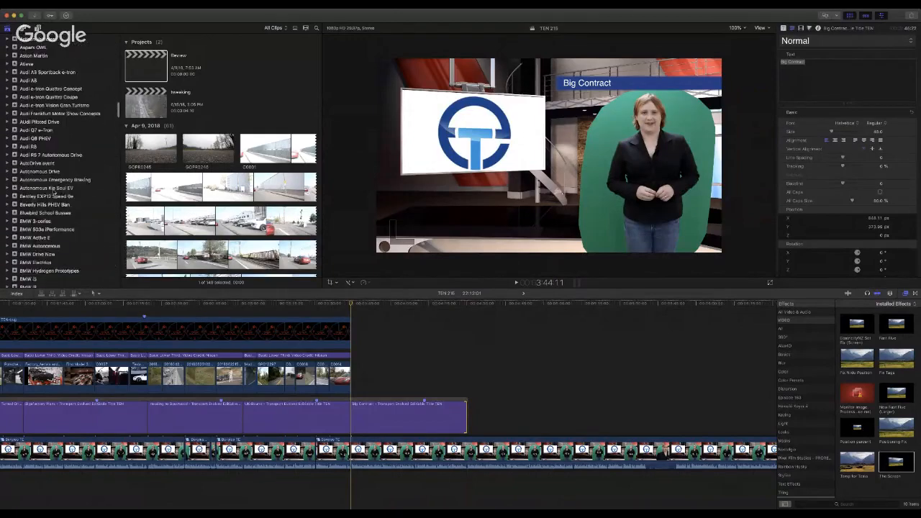
left_click(44, 229)
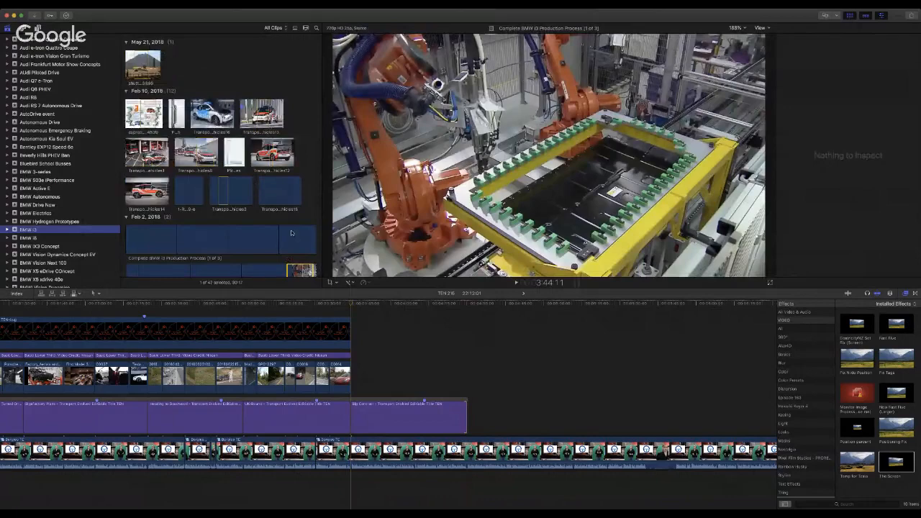
scroll(295, 228, "down", 3)
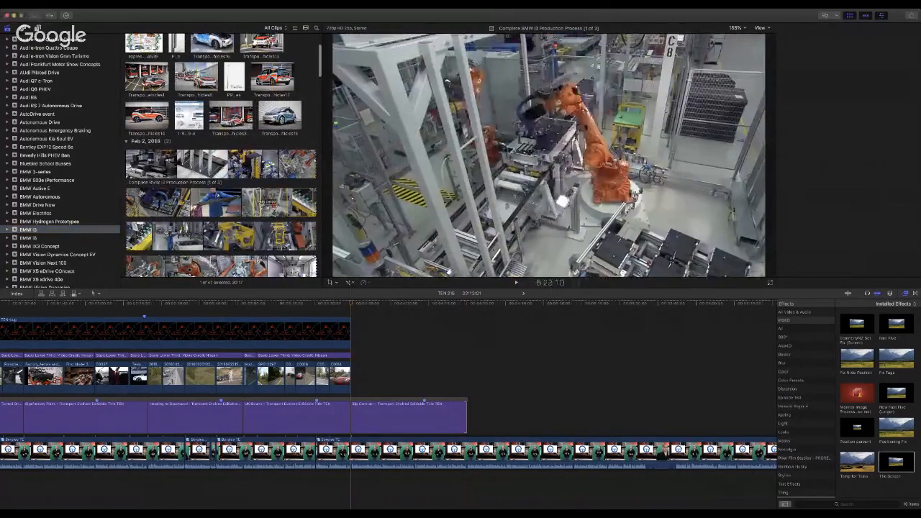
left_click_drag(268, 202, 355, 383)
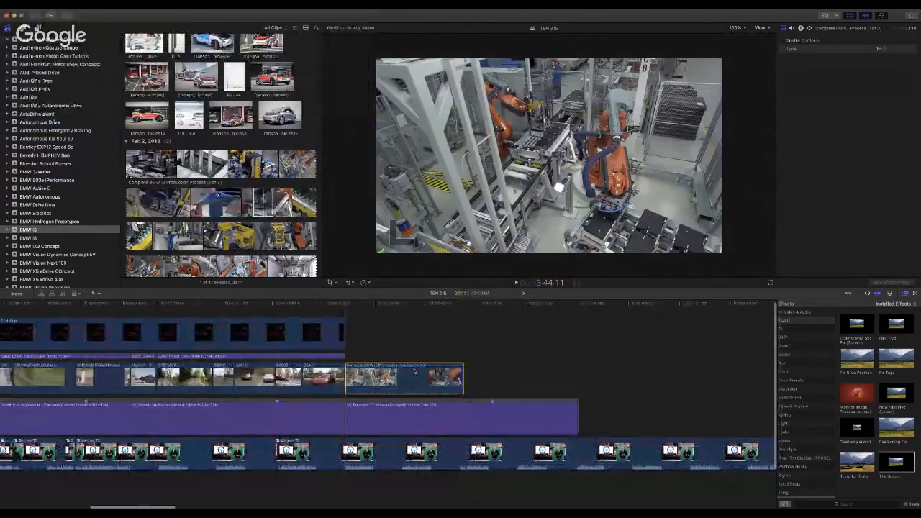
Step: Trim the robot-arm opening off the BMW i3 production clip and move the shortened clip back to 3:44:11
key("super+equal")
key("super+equal")
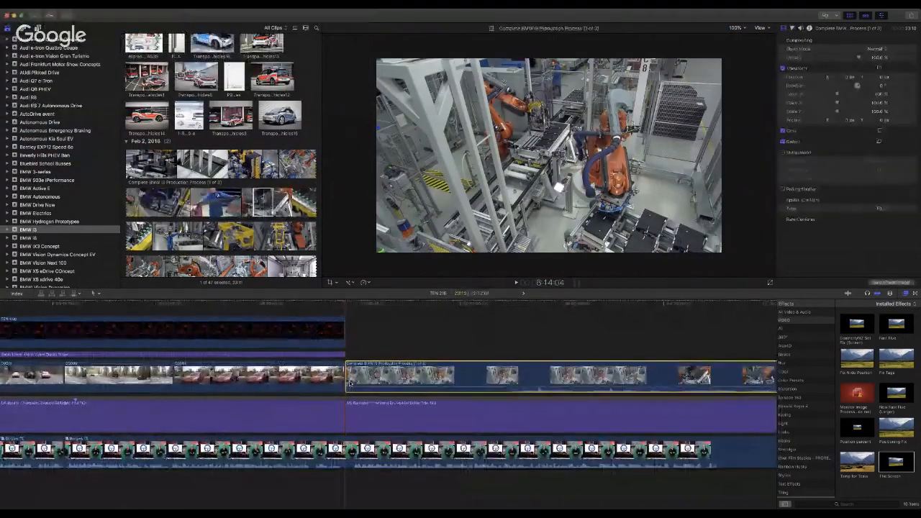
scroll(451, 315, "right", 3)
scroll(451, 316, "right", 2)
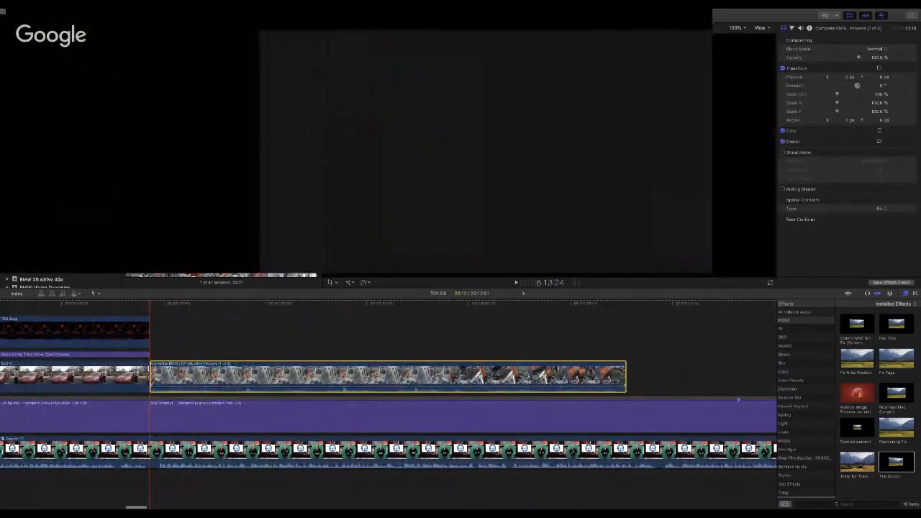
left_click_drag(151, 377, 464, 378)
left_click_drag(521, 375, 209, 376)
Step: Detach and delete the BMW i3 production clip's audio, and fit its picture onto the studio screen at 44% scale
key("ctrl+shift+s")
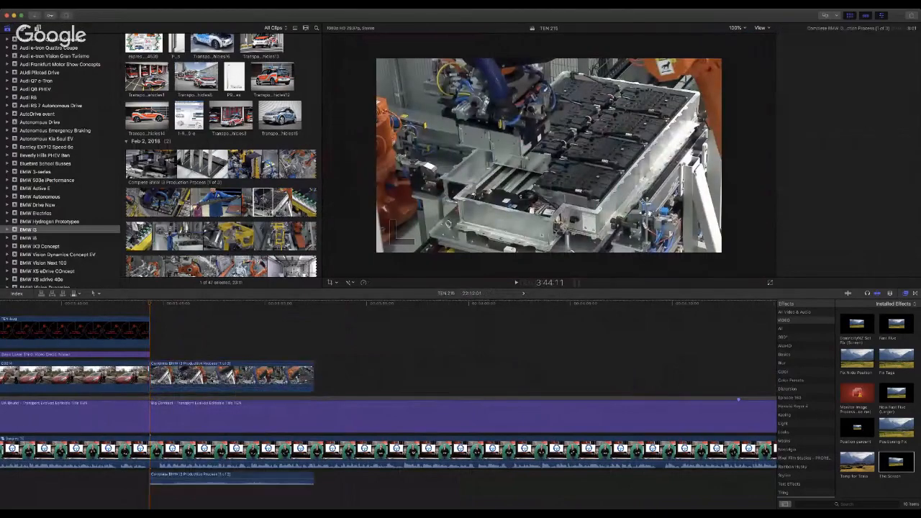
left_click(244, 476)
key("Delete")
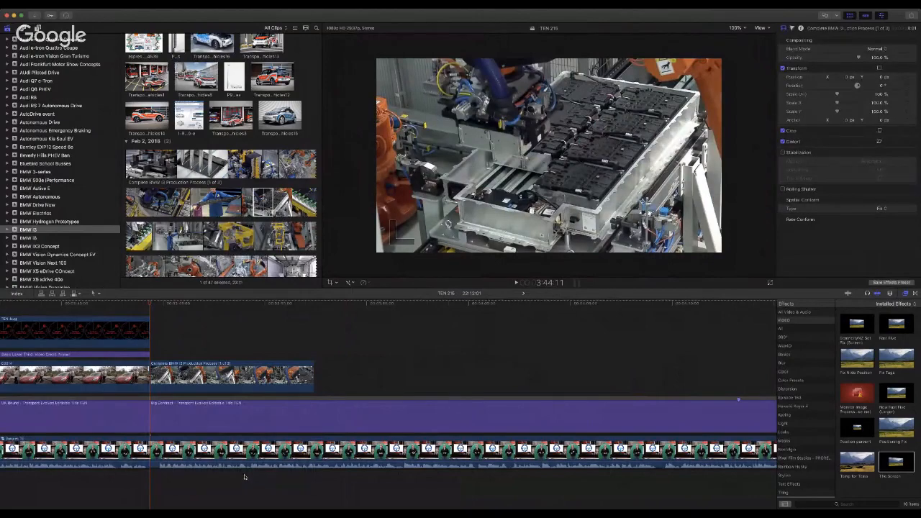
left_click(201, 370)
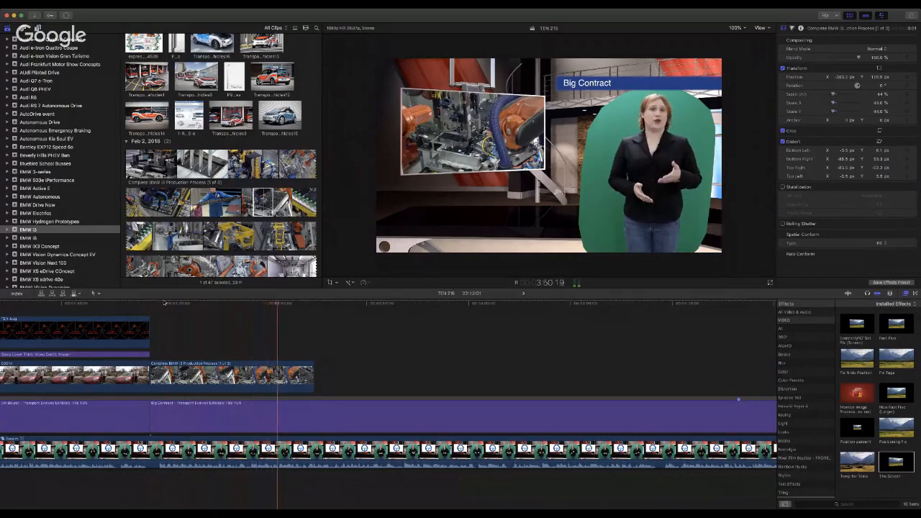
Step: Extend the end of the BMW i3 production clip to 3:56:18, where the presenter's sentence ends
left_click_drag(314, 378, 400, 379)
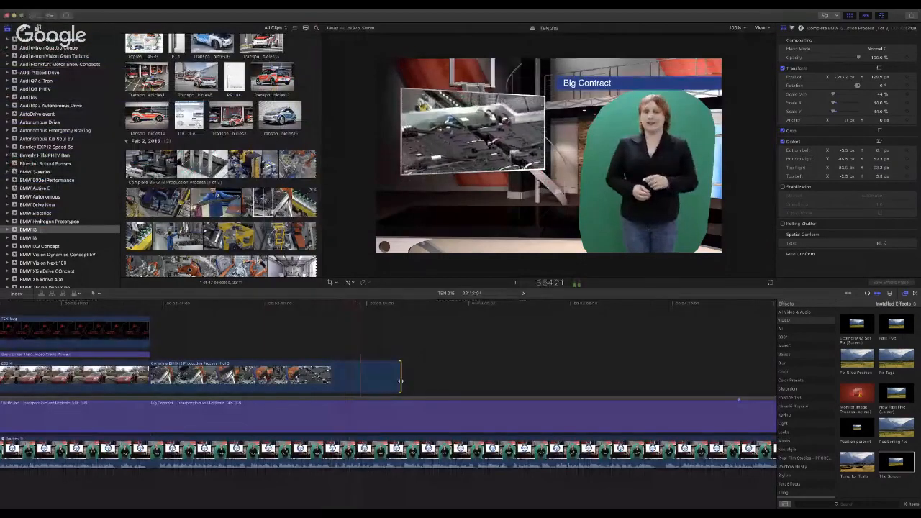
key("space")
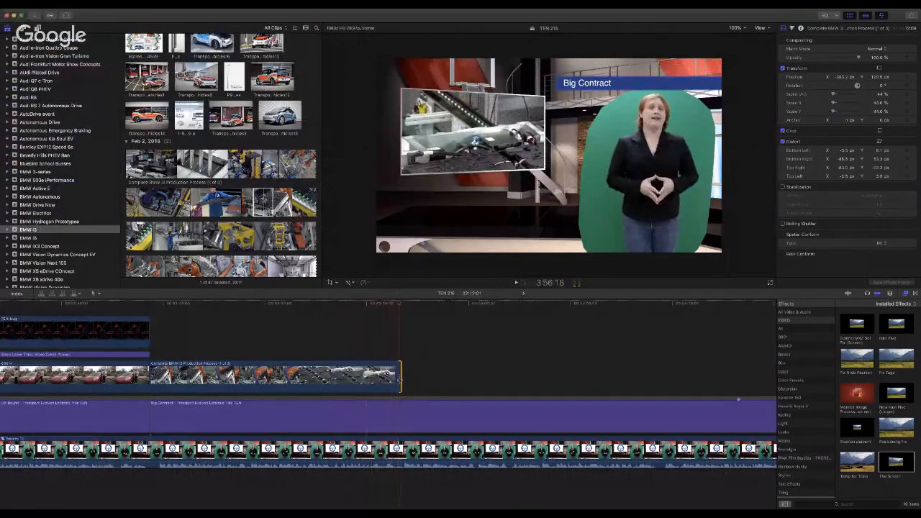
left_click_drag(400, 378, 398, 378)
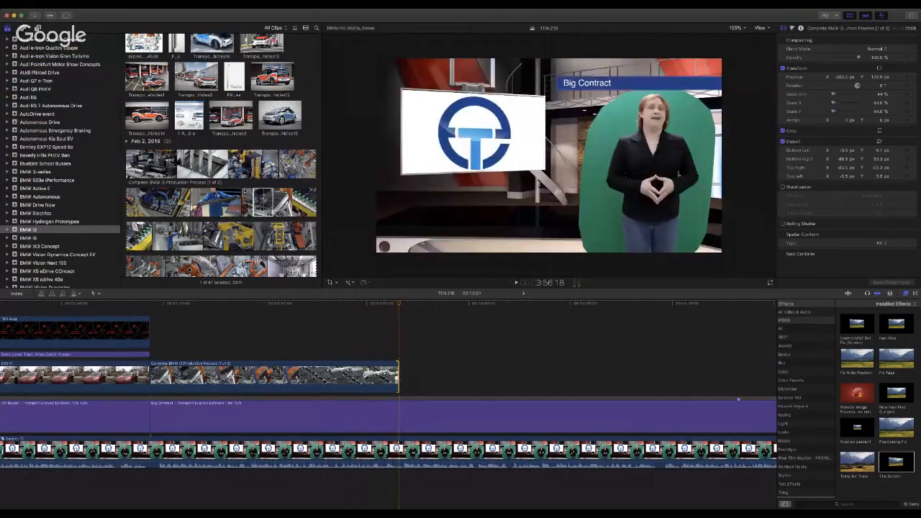
Step: Connect a section of the grey BMW i3 road-driving footage directly after the production clip, starting at 3:56:18
scroll(232, 179, "down", 5)
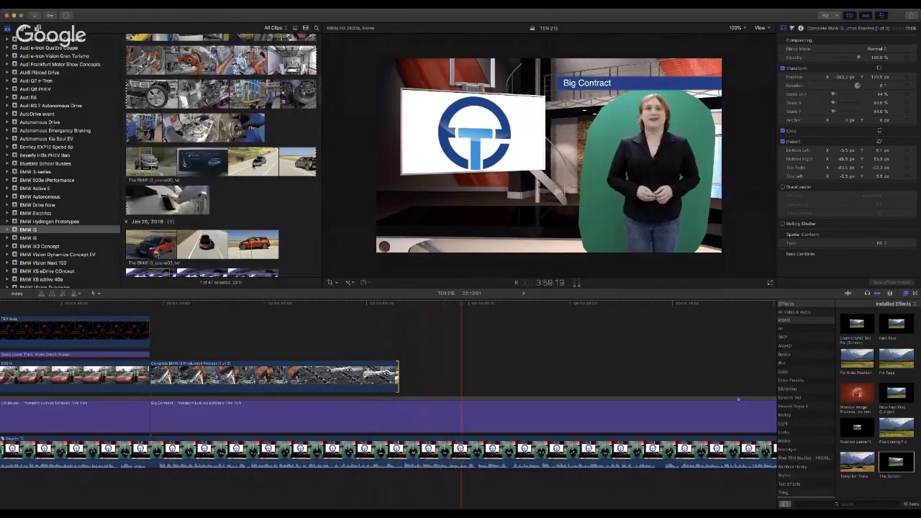
key("space")
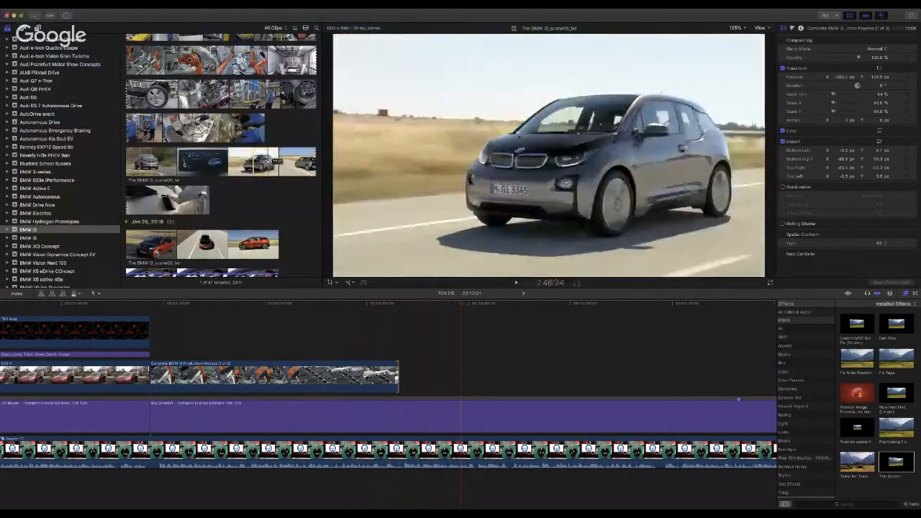
left_click_drag(265, 161, 400, 365)
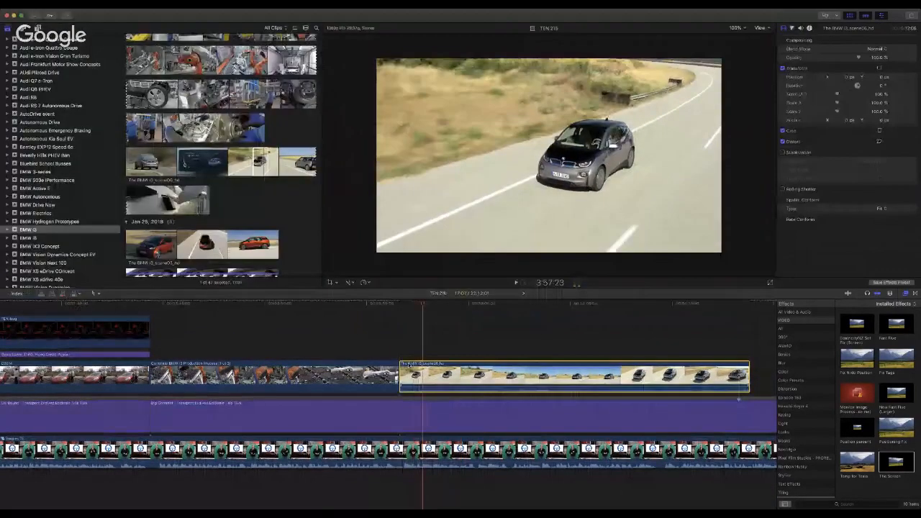
Step: Detach the audio from the BMW i3 driving clip and delete it from the timeline
key("ctrl+shift+s")
key("space")
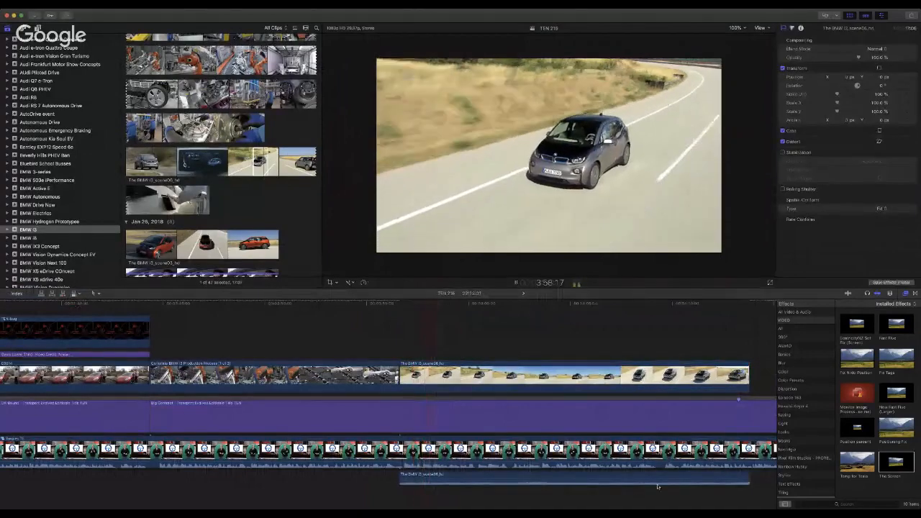
left_click(661, 478)
key("Delete")
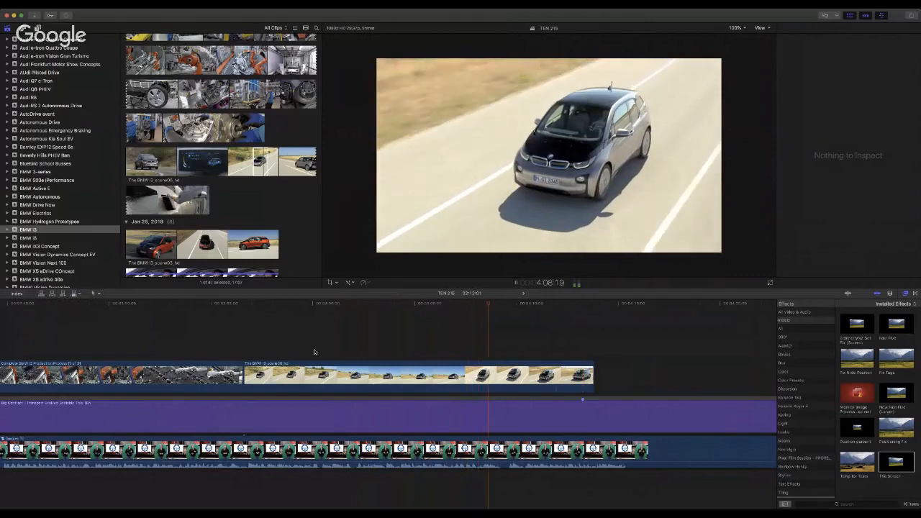
Step: Review the BMW i3 driving clip against the narration and trim its end back to 4:04:07
key("space")
left_click(331, 305)
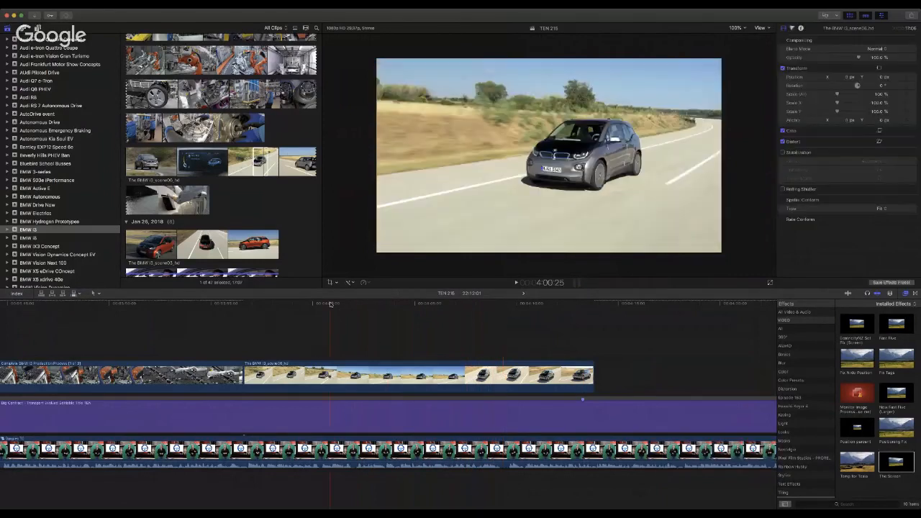
key("space")
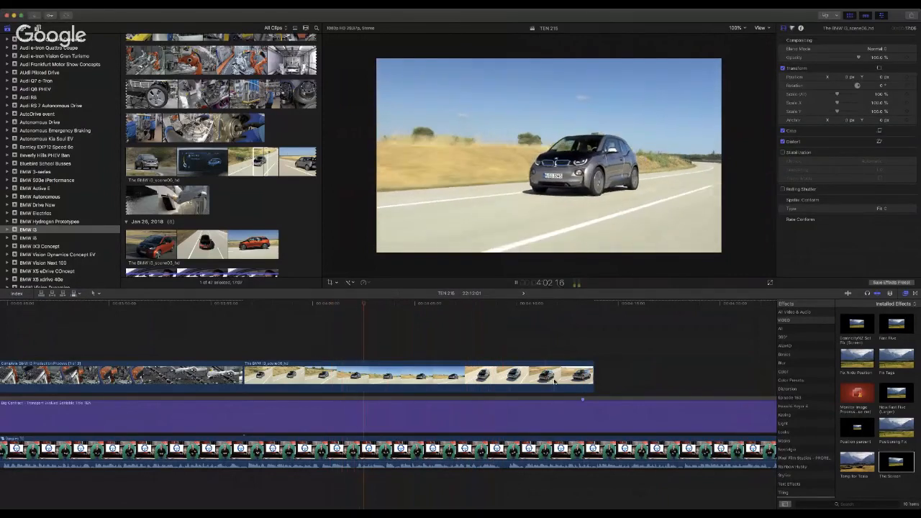
key("space")
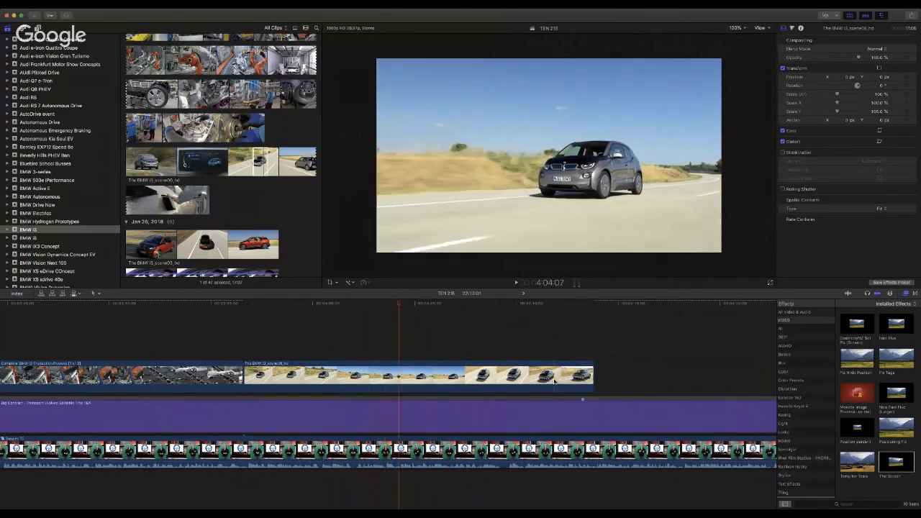
left_click_drag(592, 374, 398, 374)
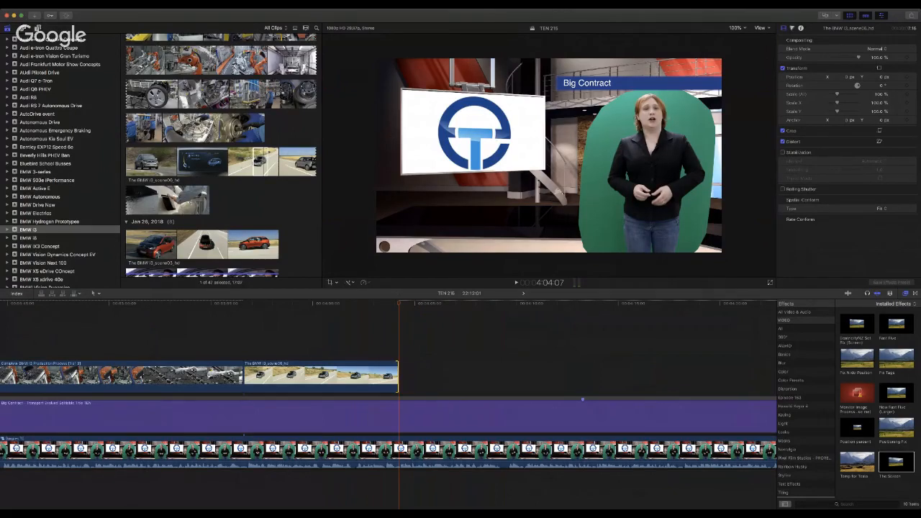
key("super+Tab")
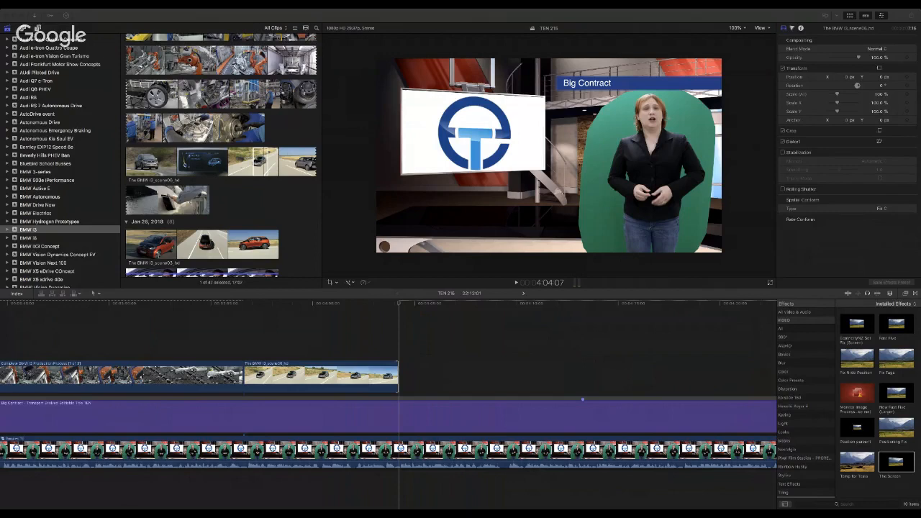
Step: Play the narration past the BMW i3 driving clip and place the playhead at 4:09:18 while browsing the BMW i3 footage
scroll(315, 306, "left", 1)
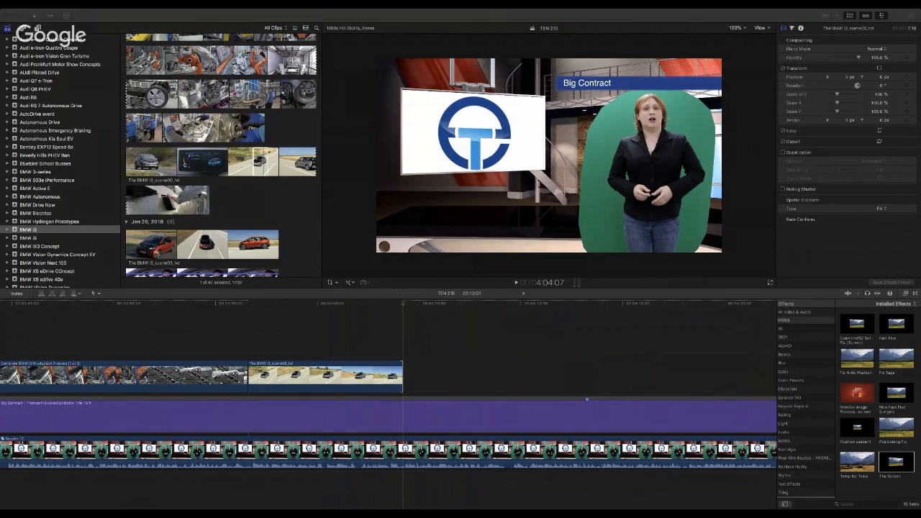
left_click(368, 304)
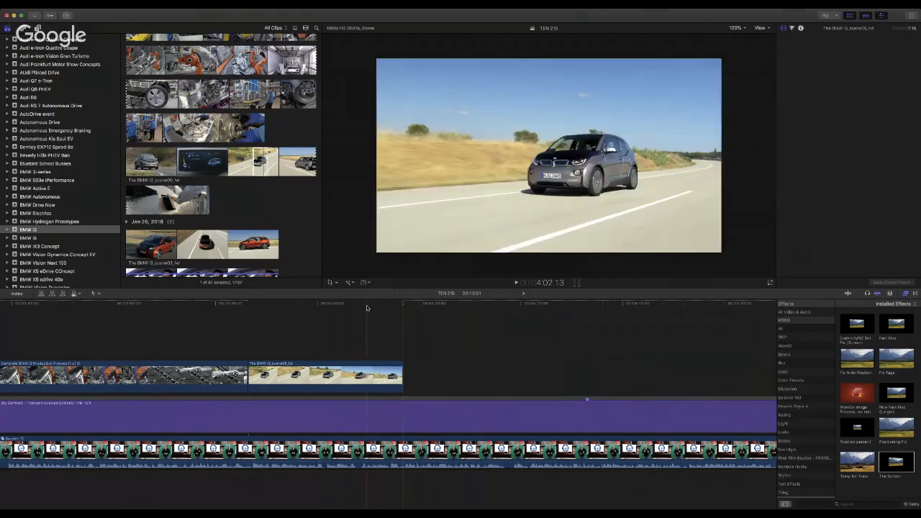
key("space")
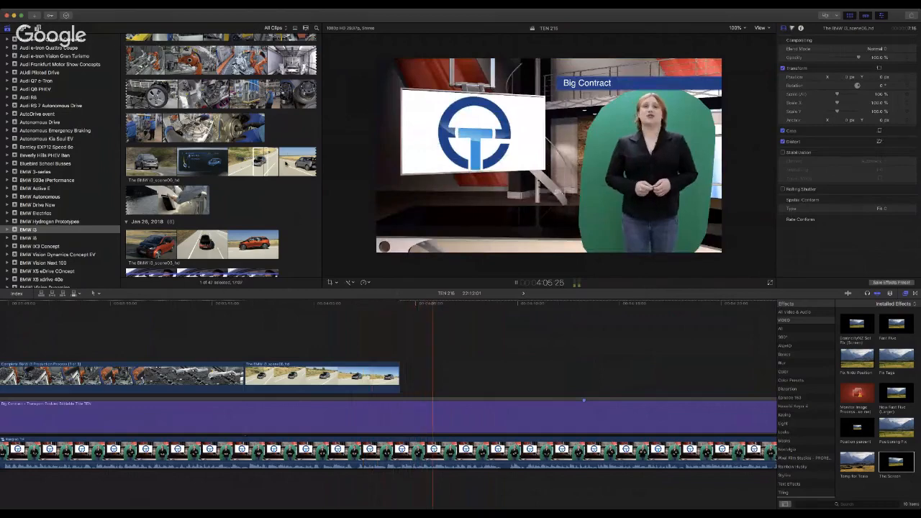
scroll(223, 179, "down", 5)
scroll(249, 172, "down", 10)
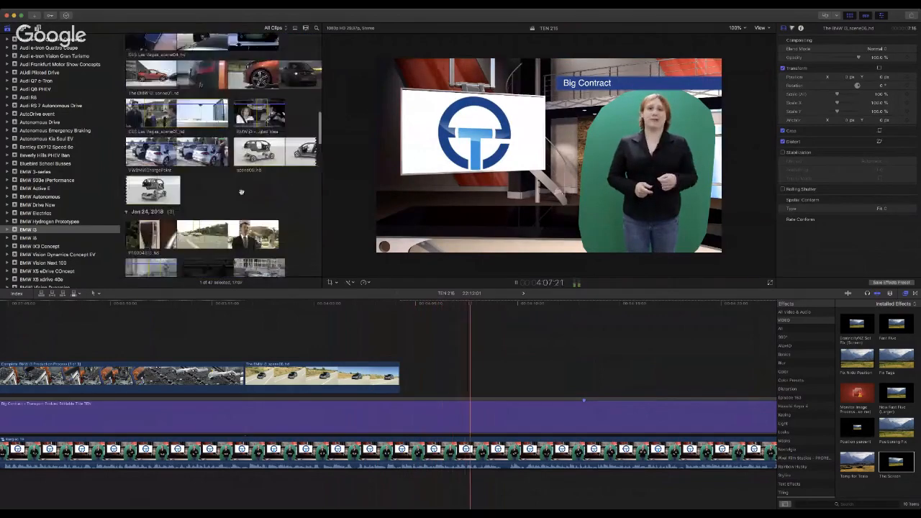
scroll(249, 172, "up", 10)
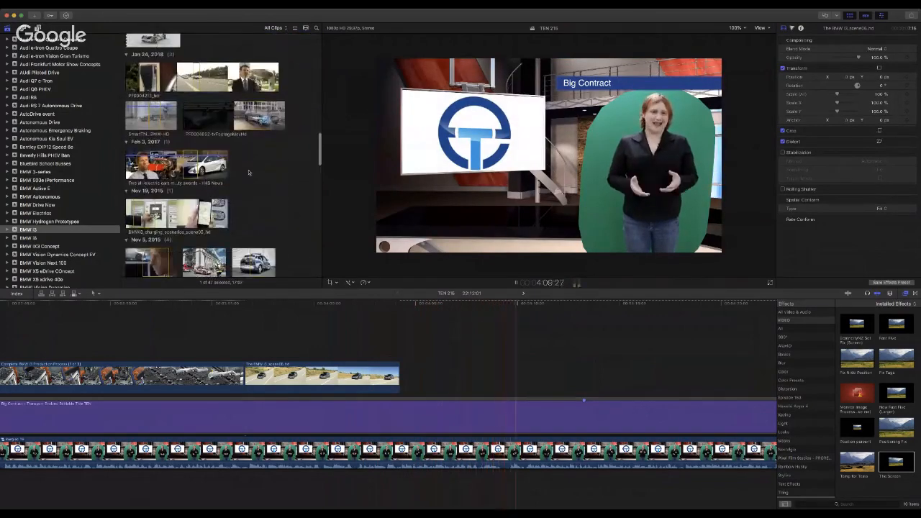
left_click(500, 305)
scroll(223, 172, "up", 3)
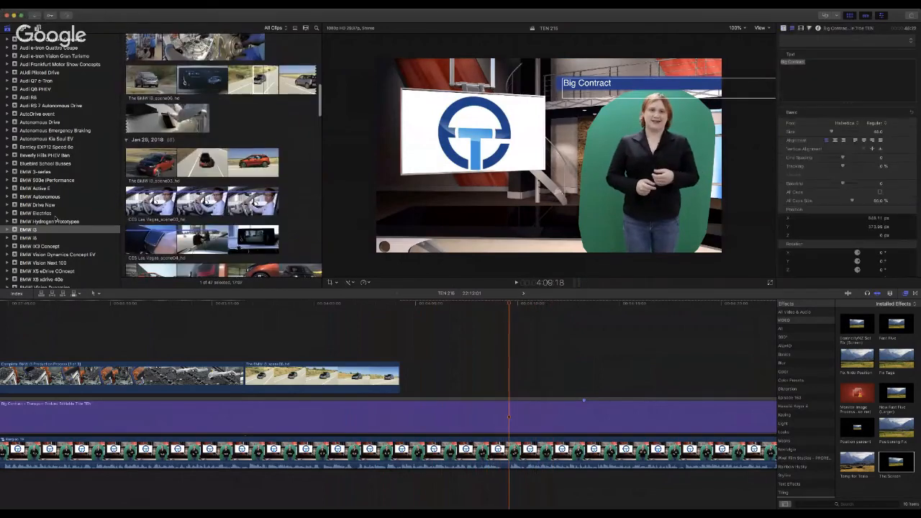
Step: Connect the marked white-car section of scene2_hd from the BMW Vision Dynamics Concept EV event directly after the driving clip at 4:04:07
scroll(71, 202, "down", 3)
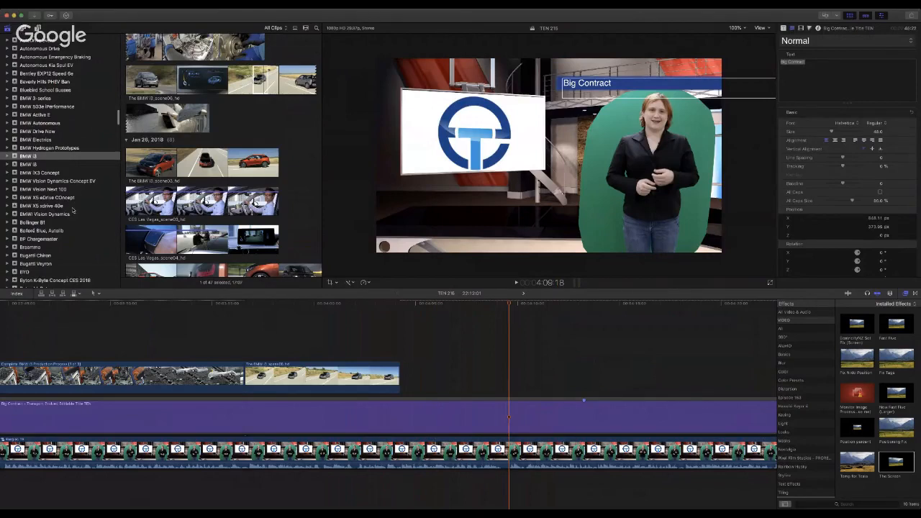
left_click(83, 180)
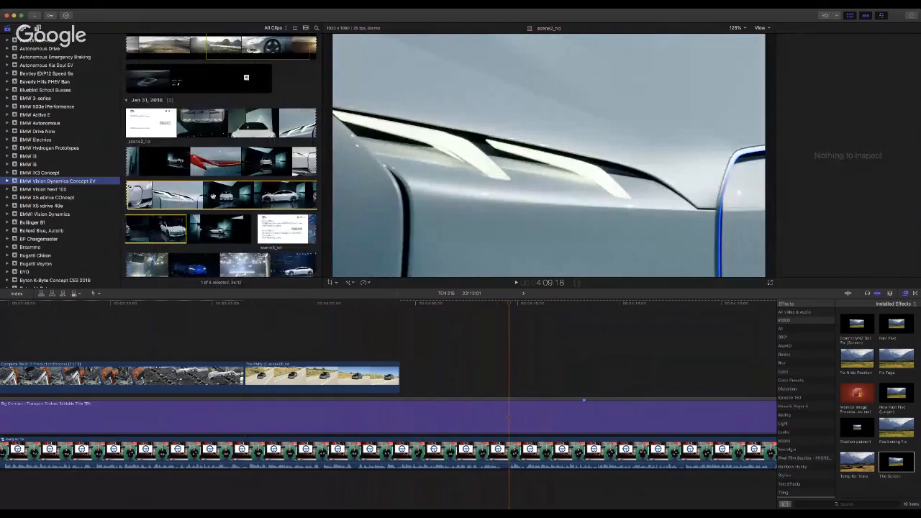
left_click(213, 195)
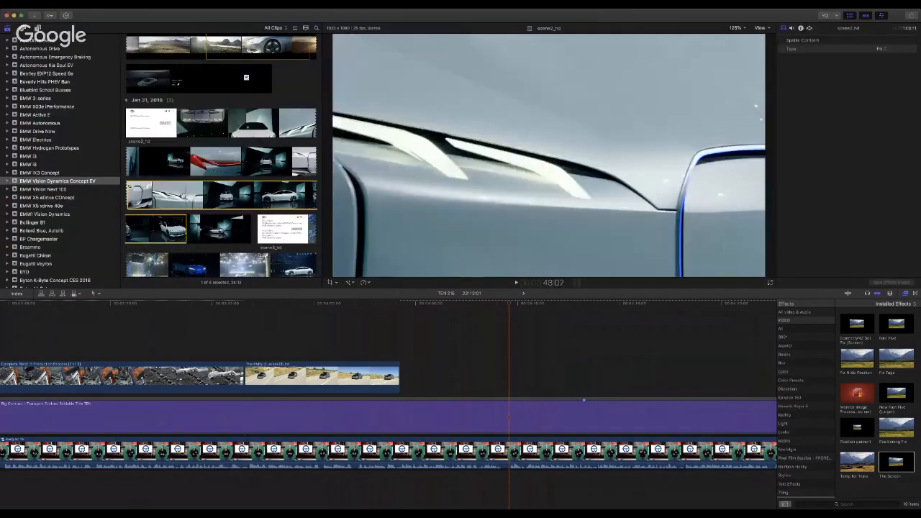
key("e")
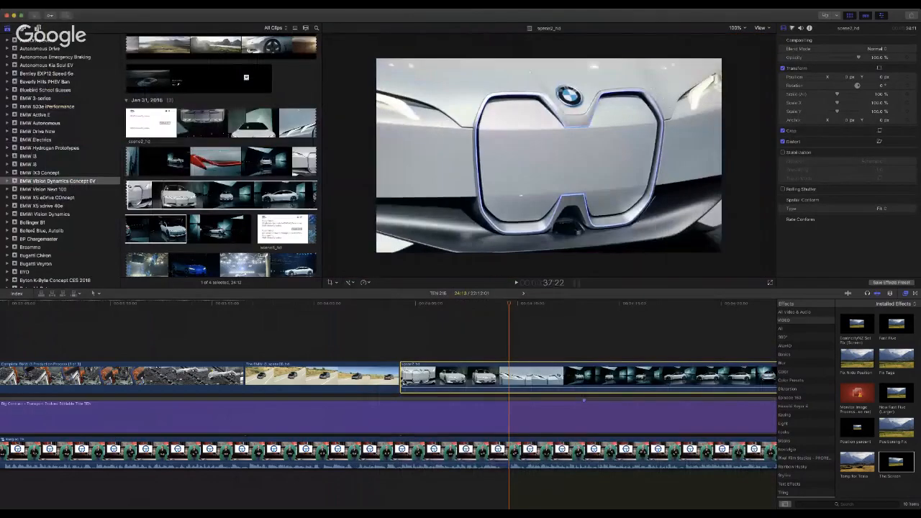
Step: Trim the concept car clip to the dark-studio footage ending at 4:09:18, and delete its detached audio
left_click_drag(401, 384, 592, 386)
left_click_drag(652, 384, 461, 387)
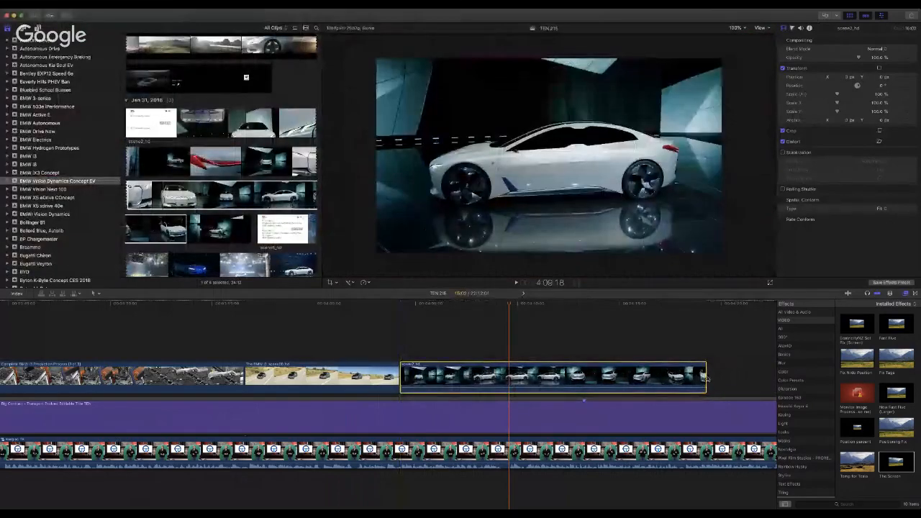
left_click_drag(705, 377, 507, 381)
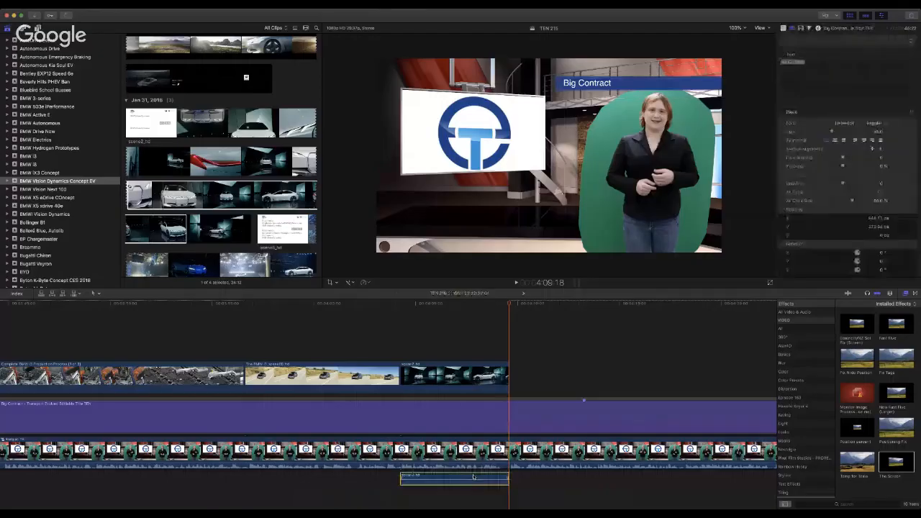
left_click(446, 410)
Step: Review the concept car clip from 4:04:07 and play the narration on to 4:18:01 while browsing for the next footage
left_click(399, 307)
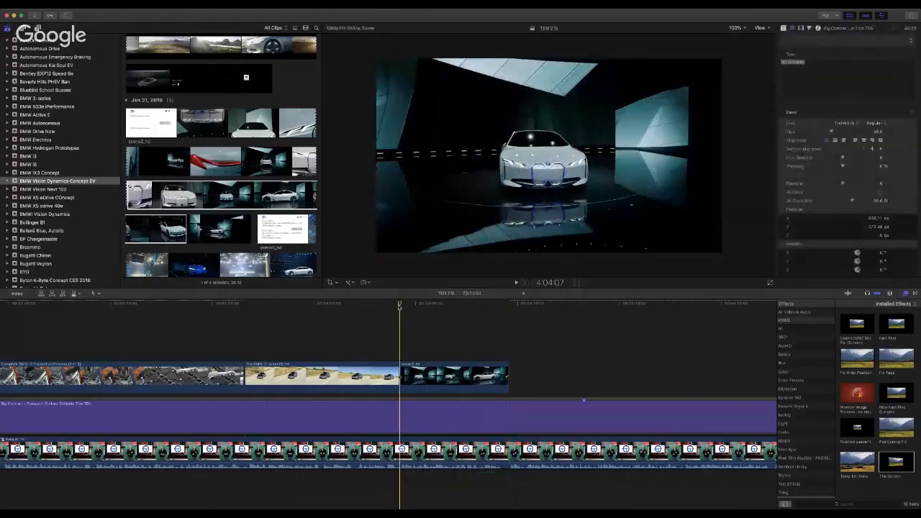
key("space")
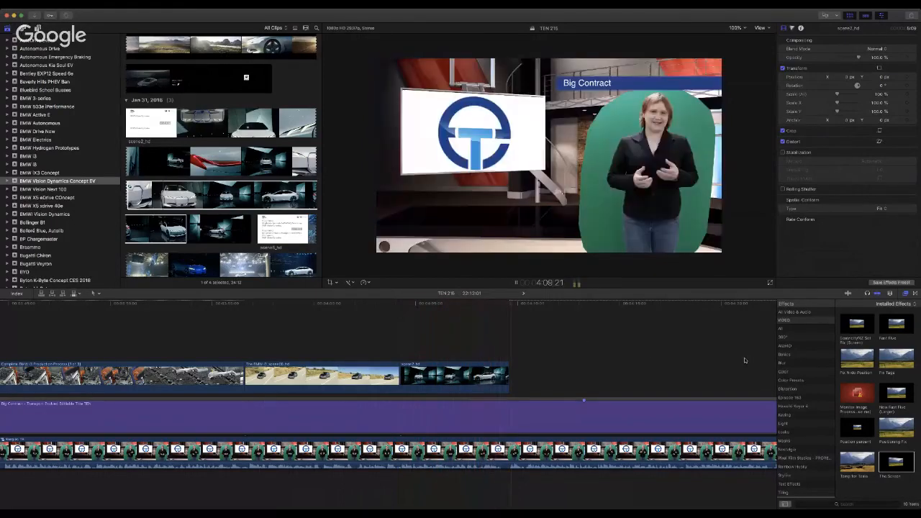
scroll(210, 174, "up", 5)
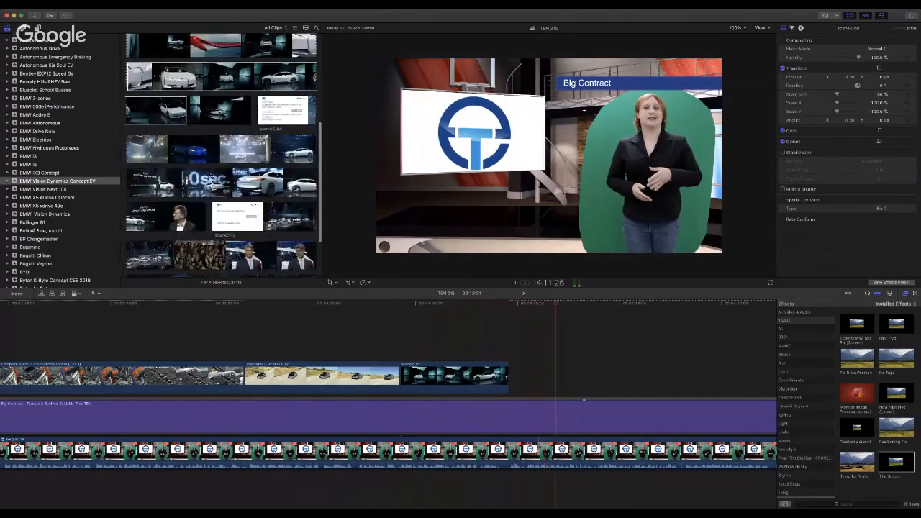
scroll(238, 151, "down", 1)
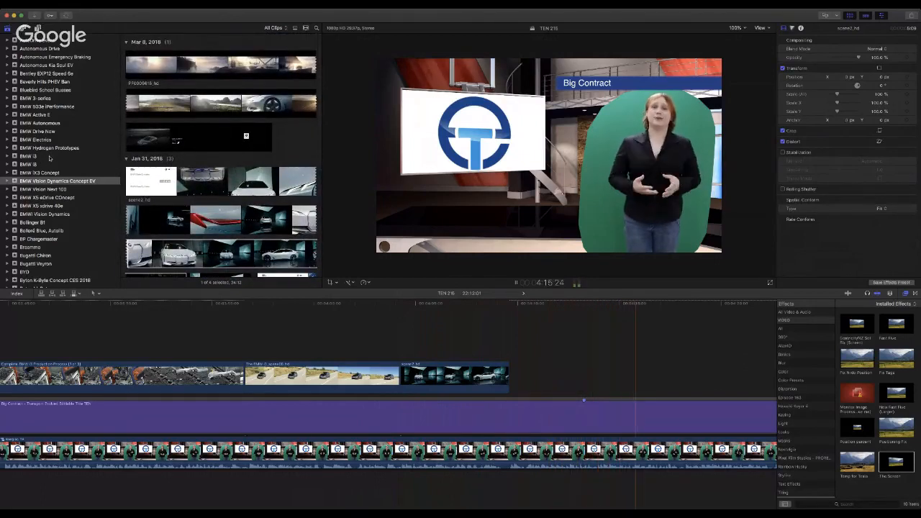
scroll(431, 314, "right", 5)
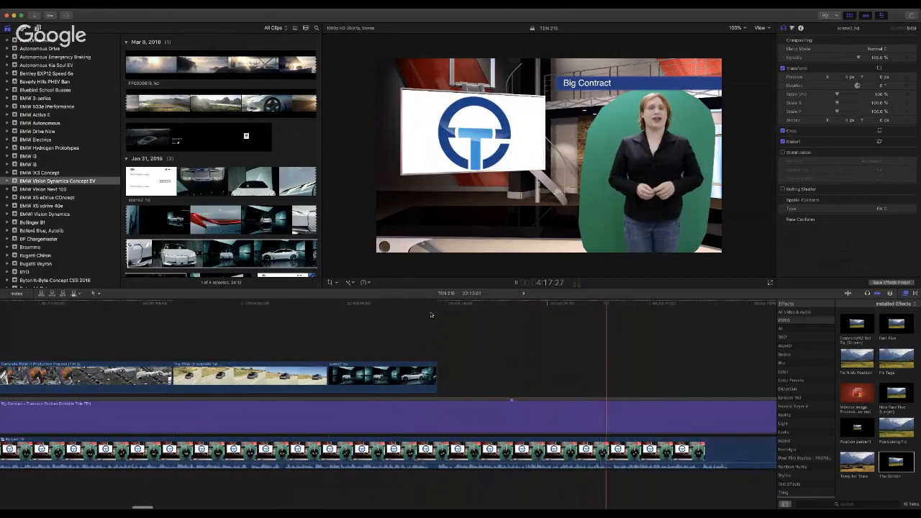
key("space")
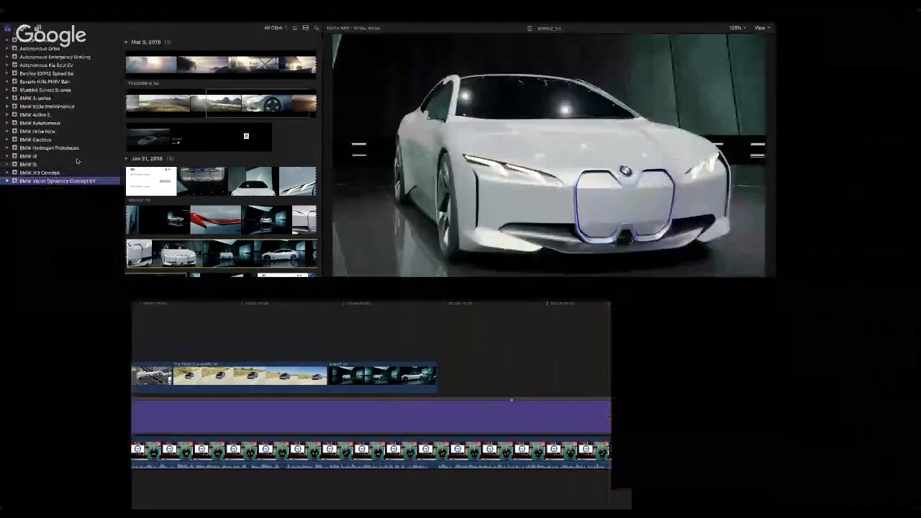
Step: Connect a battery assembly section of the Complete BMW i3 Production Process clip directly after the concept car clip at 4:09:18
left_click(76, 156)
scroll(292, 193, "up", 5)
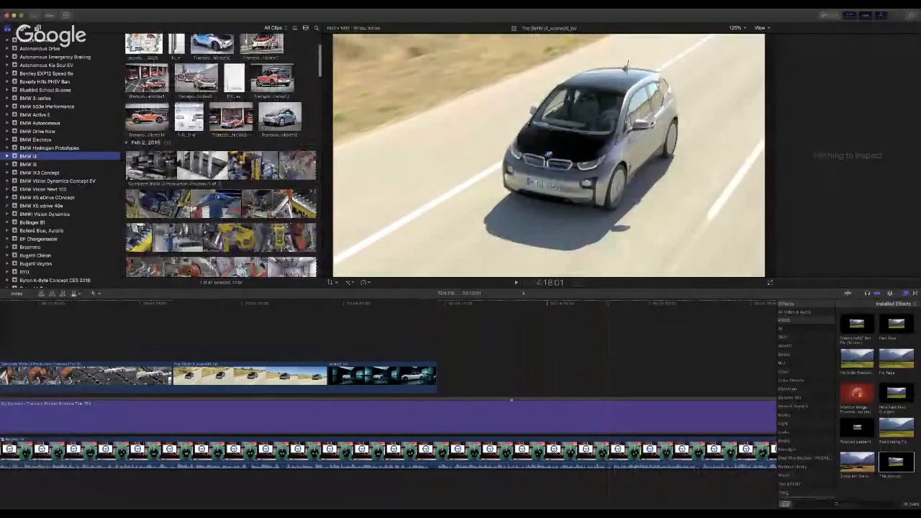
left_click_drag(137, 238, 630, 367)
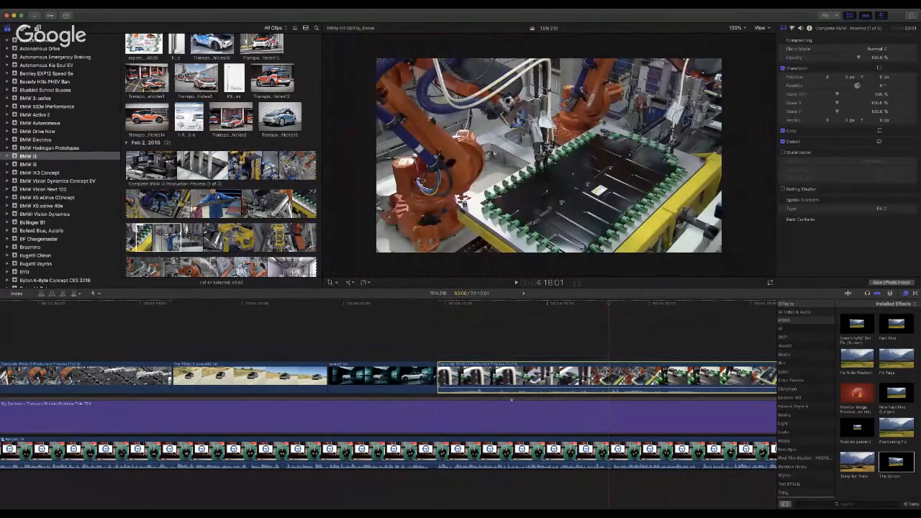
Step: Split the new BMW i3 production clip at 4:18:01 and delete the part after the cut
key("super+b")
key("Home")
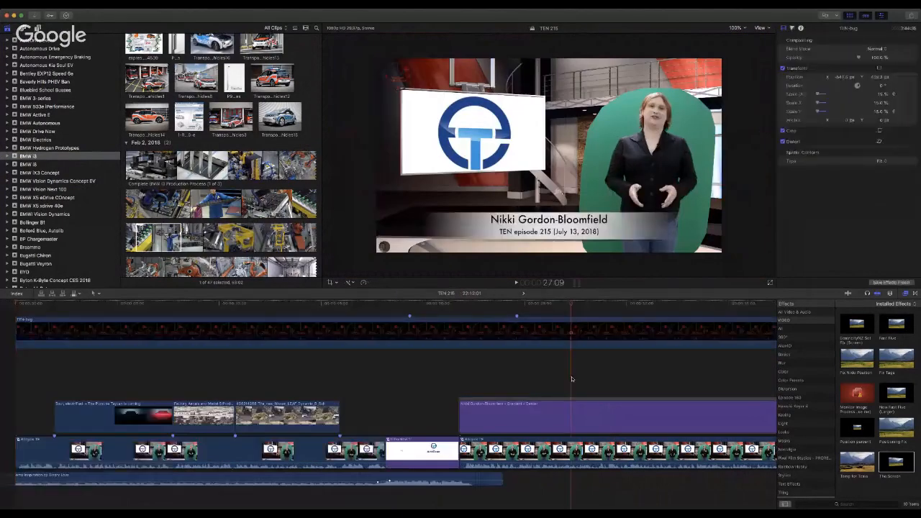
scroll(574, 337, "right", 20)
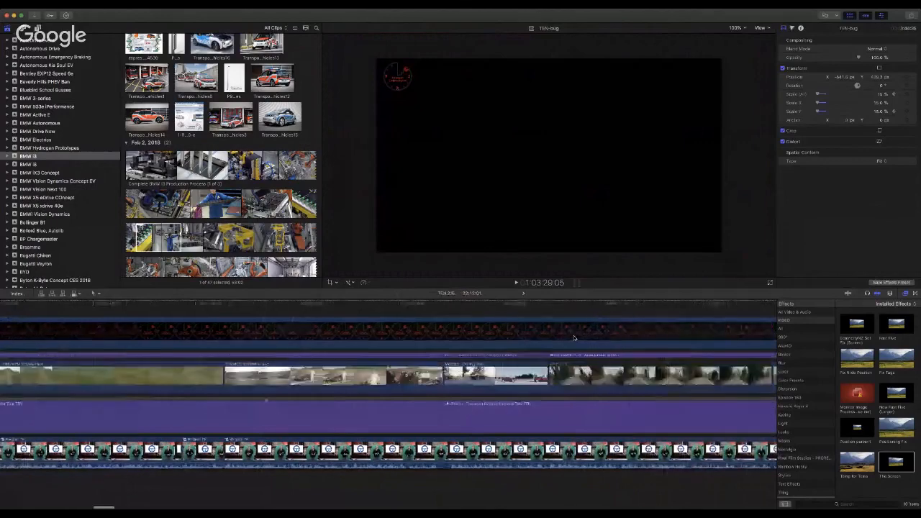
scroll(574, 338, "right", 20)
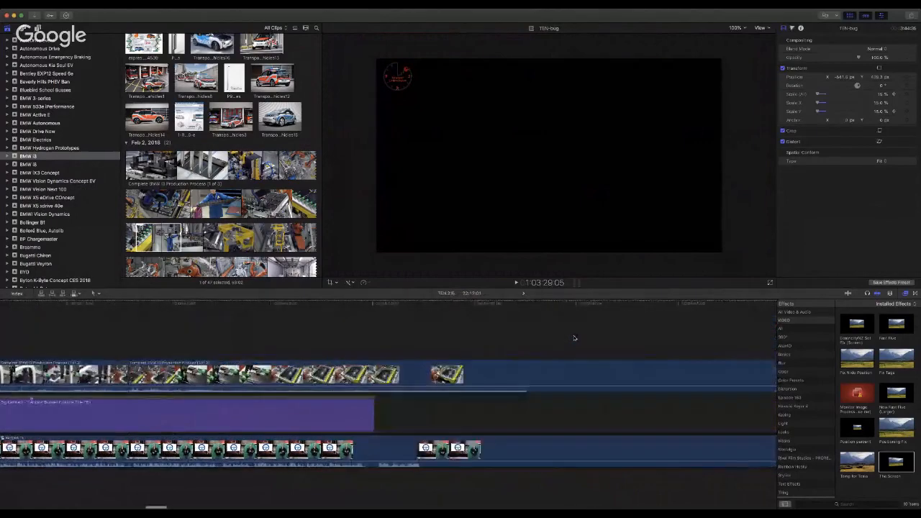
left_click(525, 374)
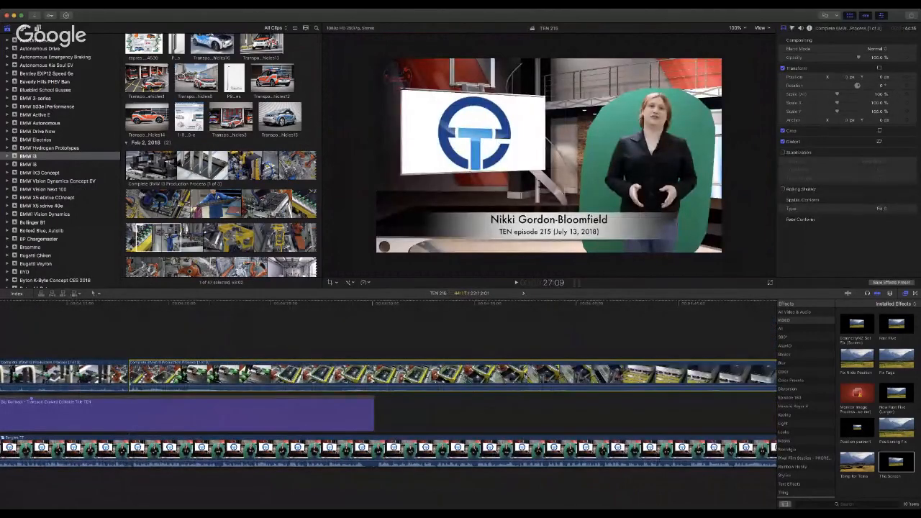
key("Delete")
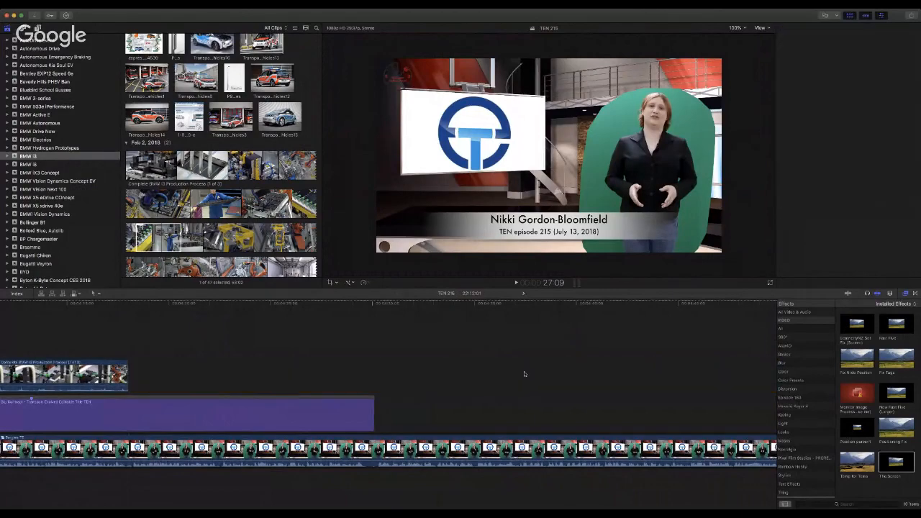
Step: Detach the audio from the trimmed BMW i3 production clip and delete it from the timeline
scroll(524, 372, "left", 15)
left_click(492, 372)
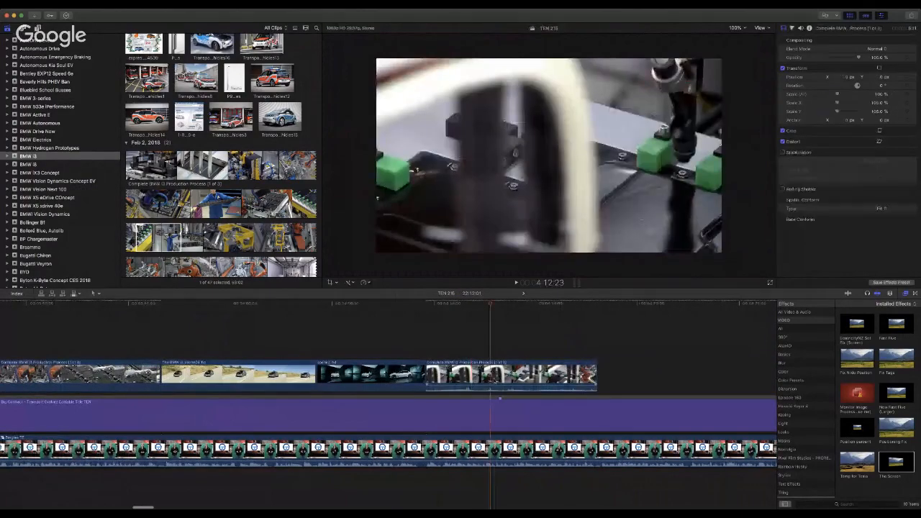
key("ctrl+shift+s")
left_click(506, 474)
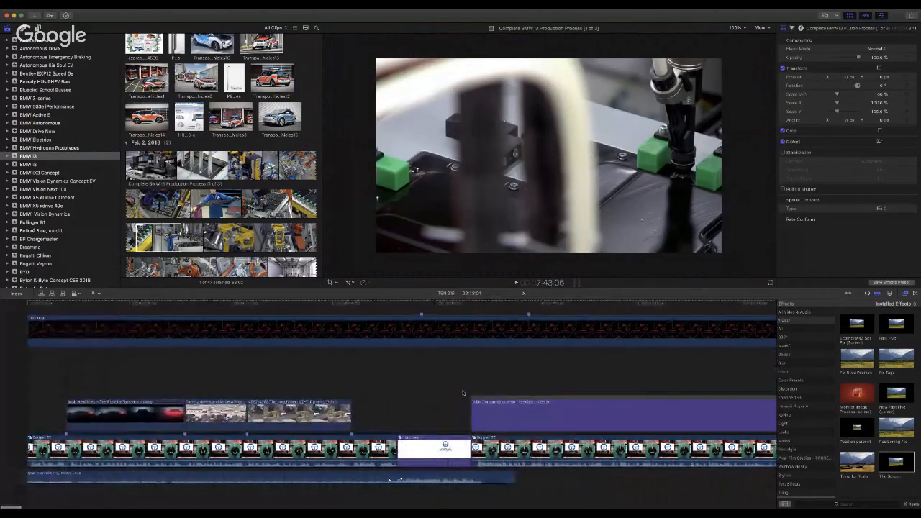
Step: Play the "Big Contract" narration from the end of the production clip at 4:18:01 and stop at 4:28:19
scroll(462, 393, "right", 20)
scroll(463, 392, "left", 8)
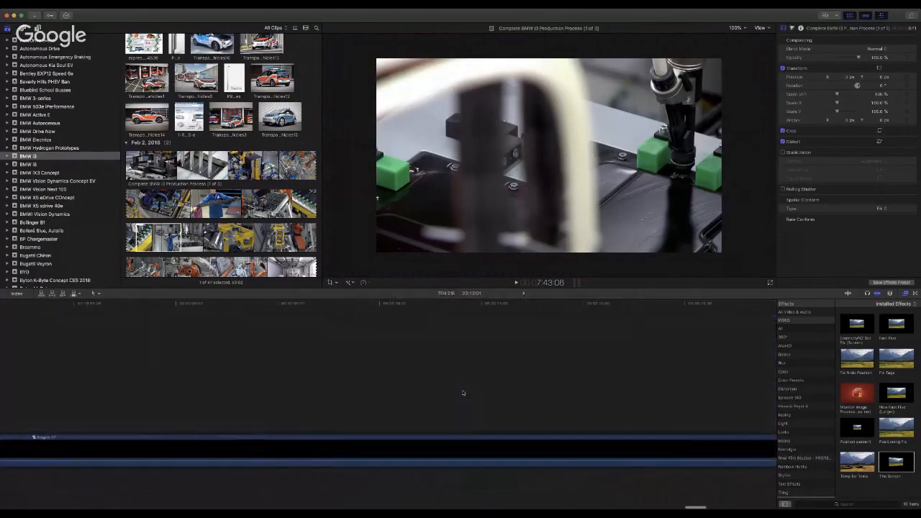
scroll(462, 393, "left", 20)
scroll(463, 393, "right", 3)
key("super+minus")
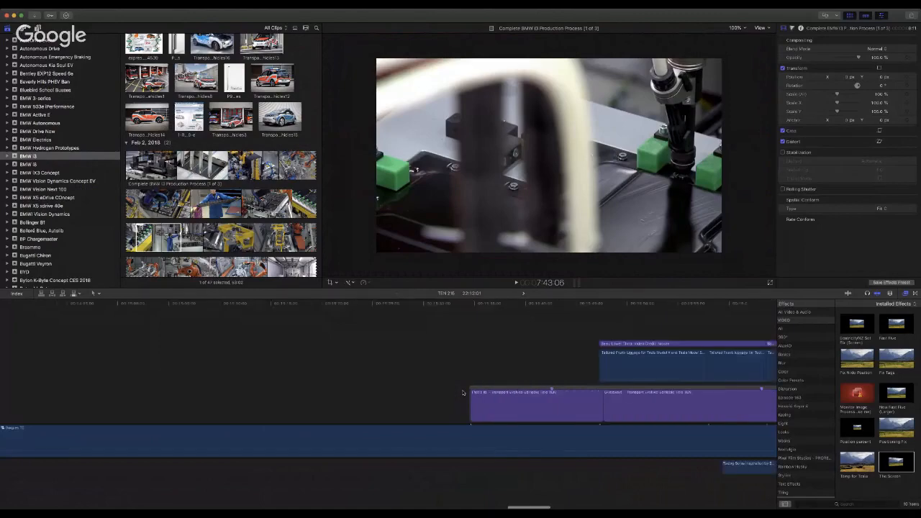
key("super+minus")
key("super+minus")
scroll(462, 393, "up", 2)
scroll(463, 393, "left", 20)
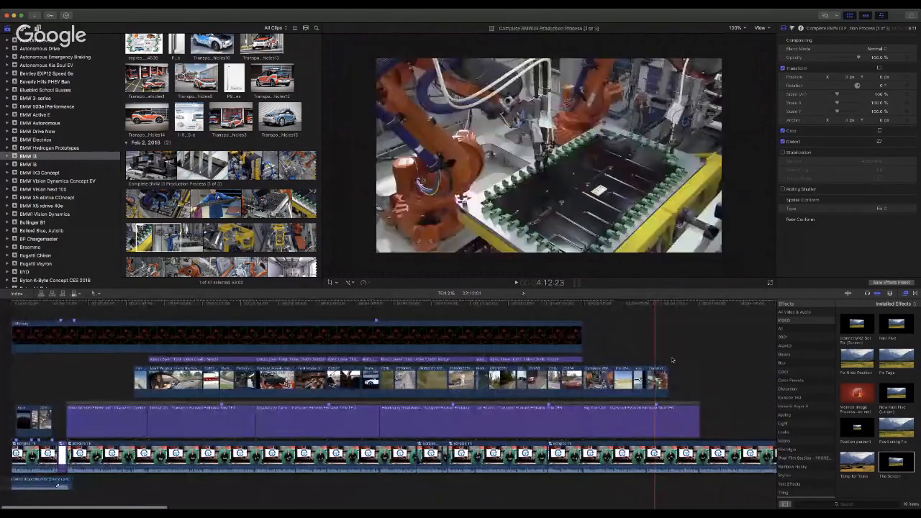
left_click(668, 307)
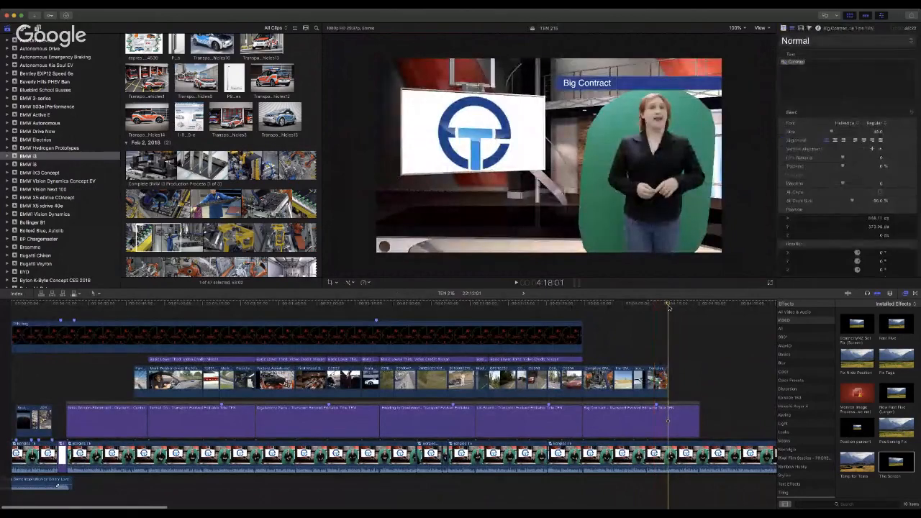
key("space")
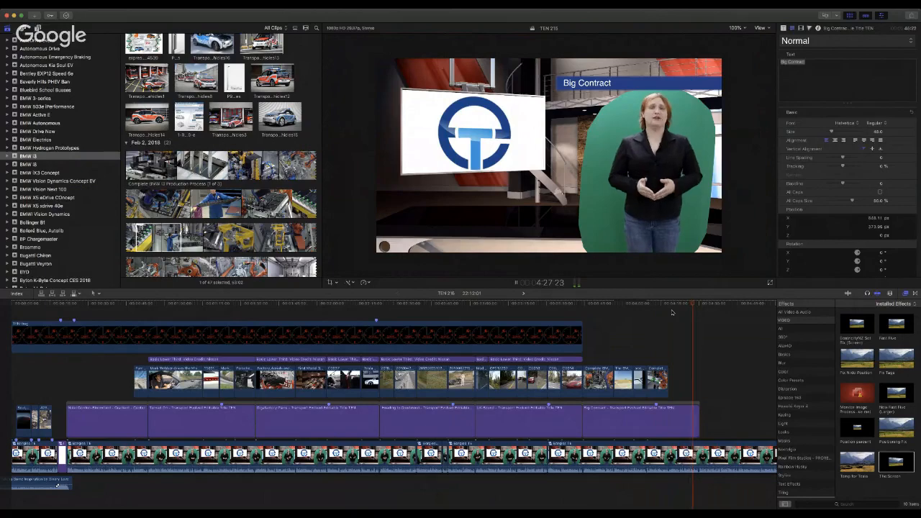
key("space")
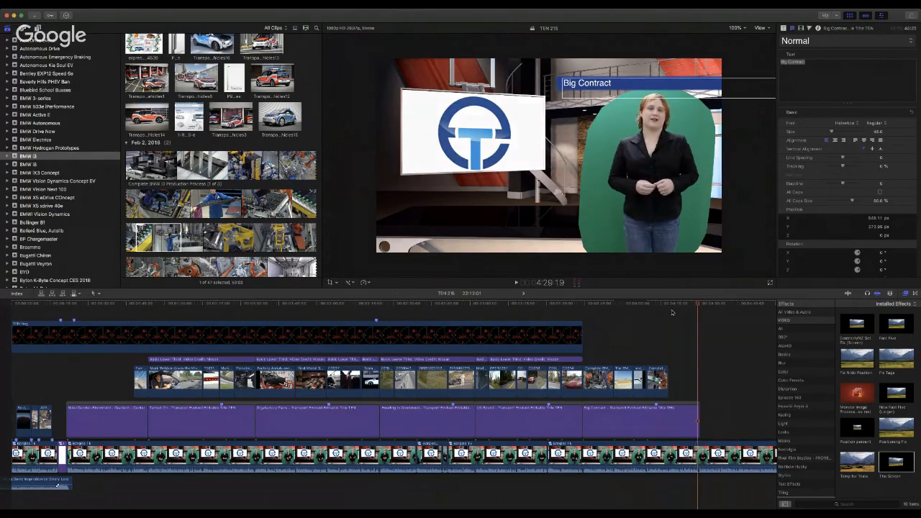
Step: Open the 2018 BMW i3 Sport event in the Vehicle B-Roll library
key("super+equal")
key("super+equal")
key("super+equal")
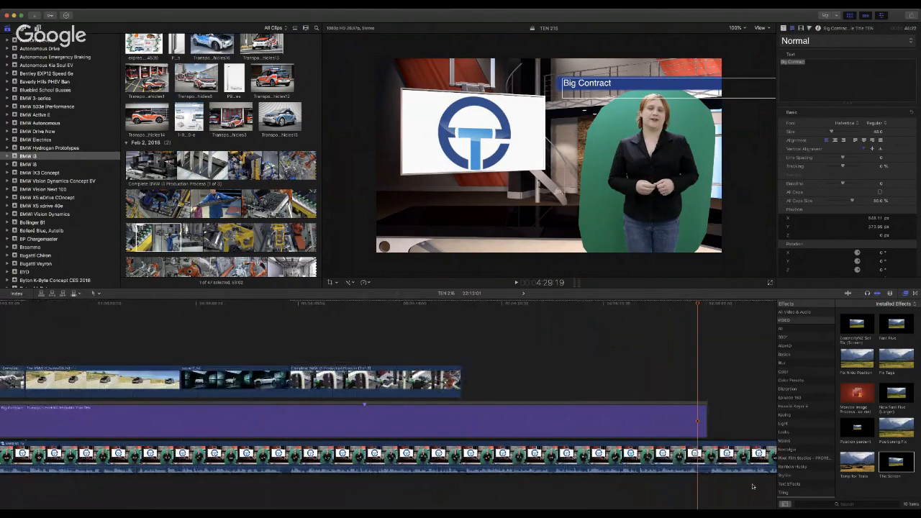
scroll(74, 163, "up", 15)
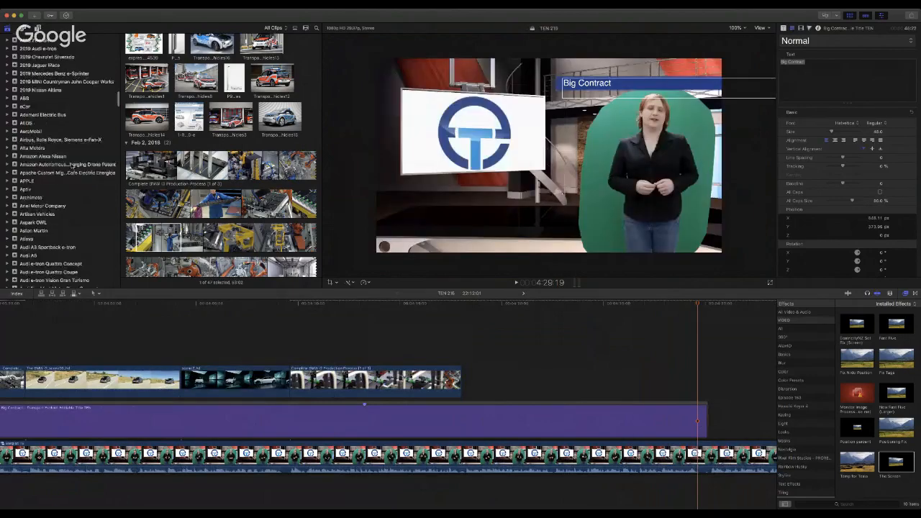
scroll(74, 162, "down", 3)
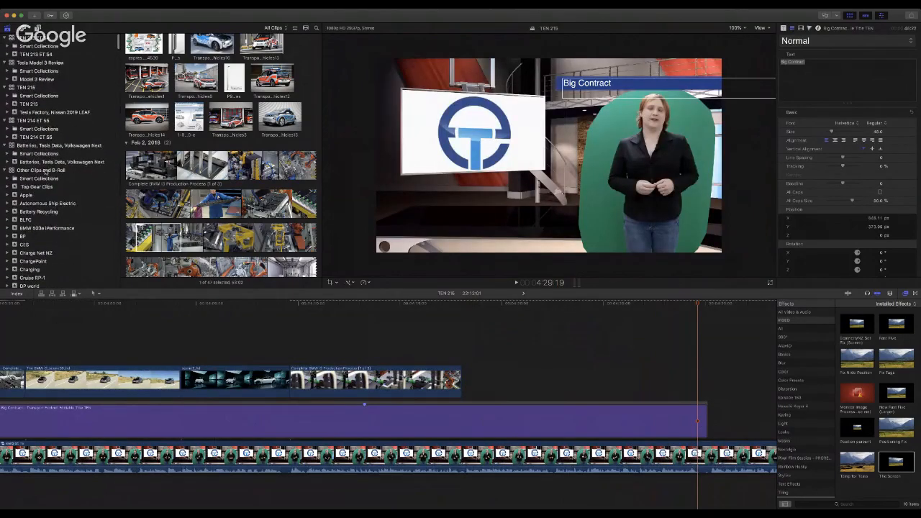
scroll(46, 172, "down", 15)
scroll(46, 172, "up", 15)
scroll(54, 188, "down", 3)
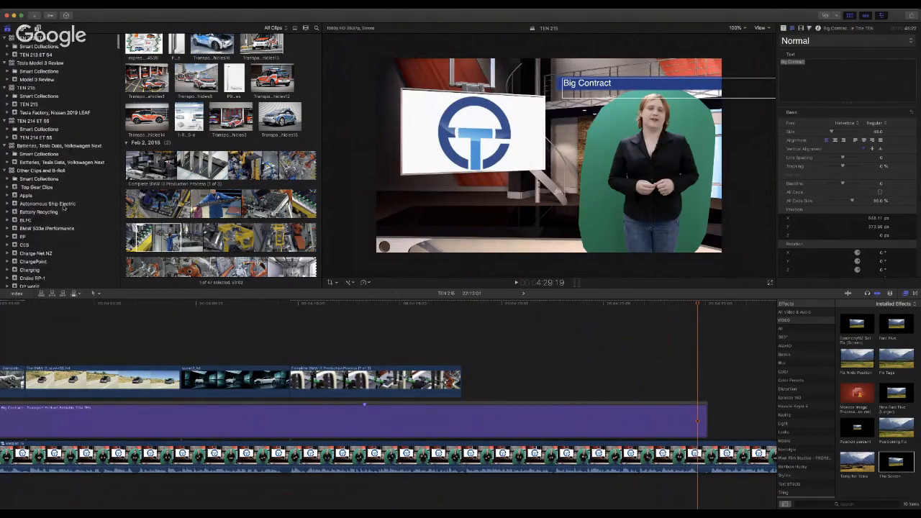
scroll(64, 208, "down", 10)
scroll(64, 208, "up", 10)
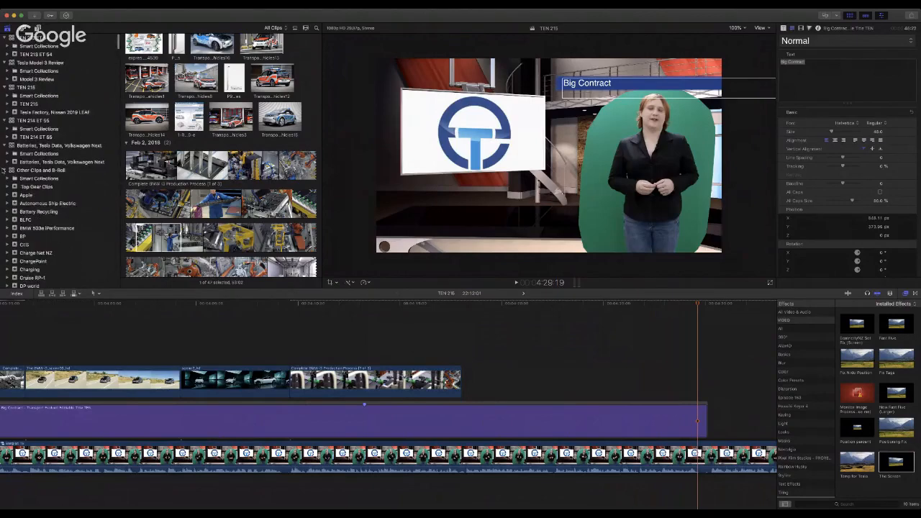
left_click(18, 177)
scroll(89, 235, "down", 5)
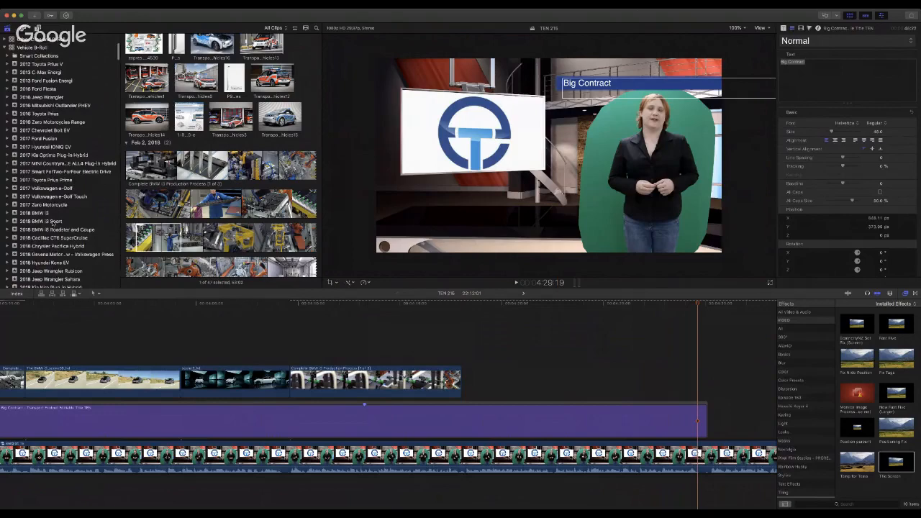
left_click(52, 222)
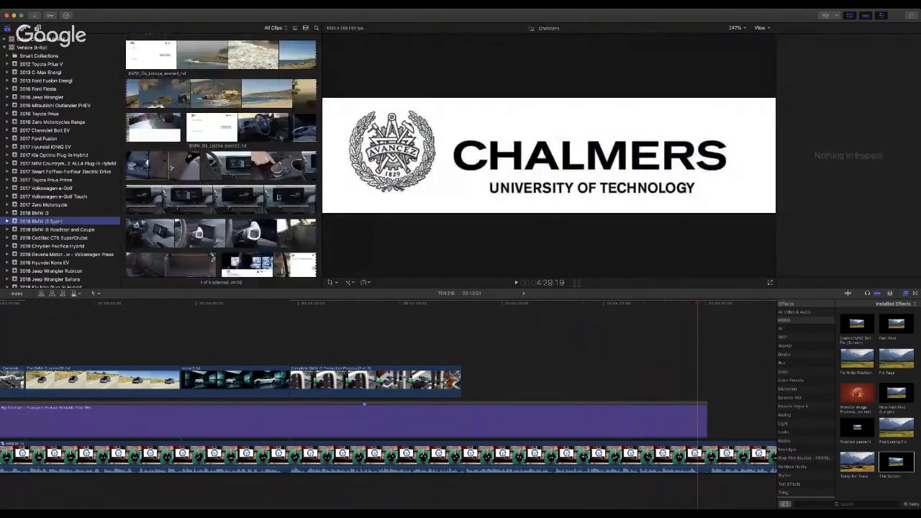
Step: Connect a road driving section of the BMW_i3s_Lisboa_scene3_hd clip directly after the BMW i3 production clip at 4:18:01
scroll(278, 198, "down", 2)
scroll(188, 177, "up", 3)
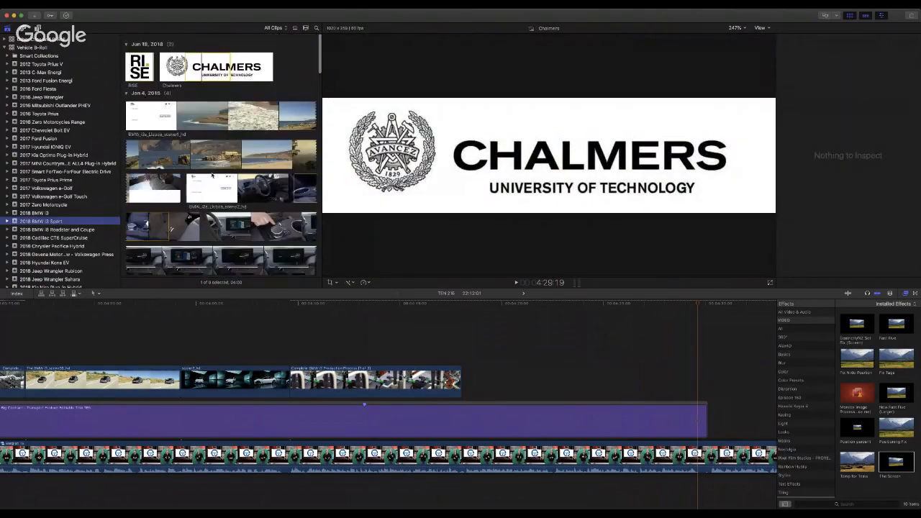
scroll(215, 181, "down", 10)
scroll(220, 182, "down", 2)
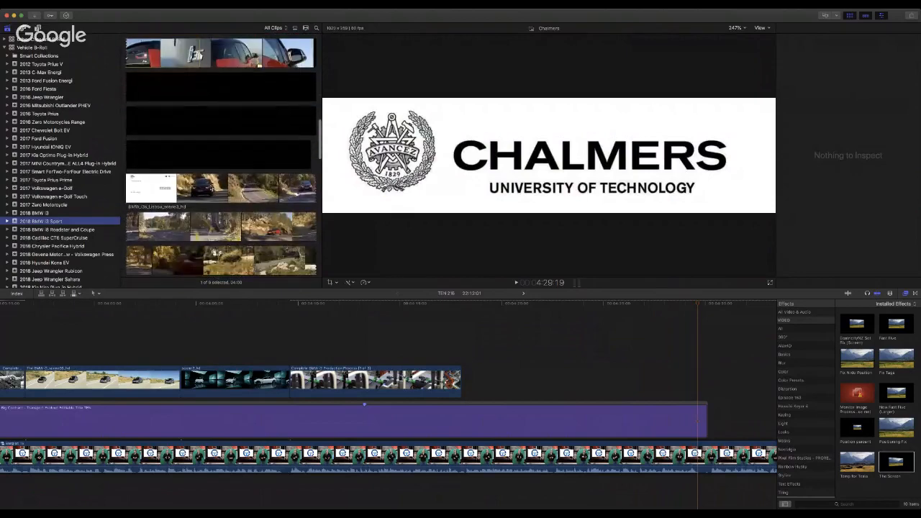
left_click_drag(203, 189, 465, 386)
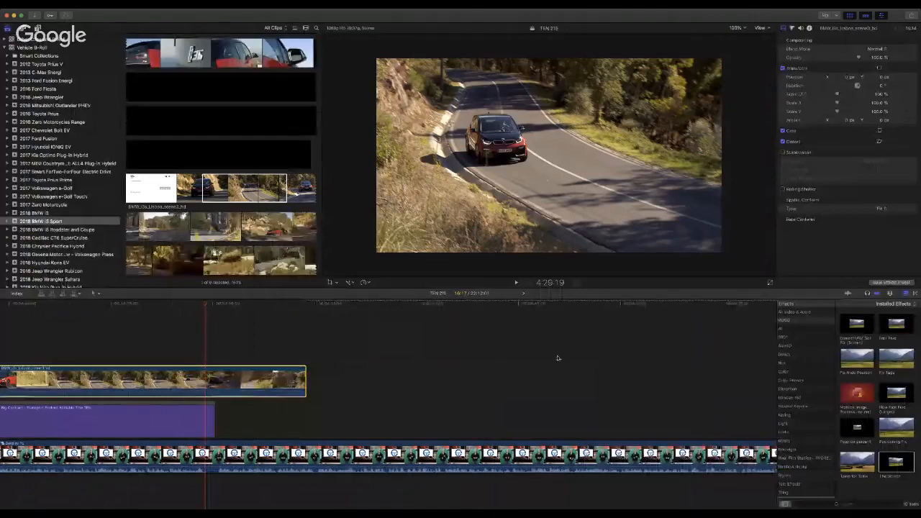
Step: Trim the Lisboa clip to fill the gap up to the "Big Contract" title's end, with its audio removed and its picture framed inside the studio screen
scroll(557, 358, "left", 8)
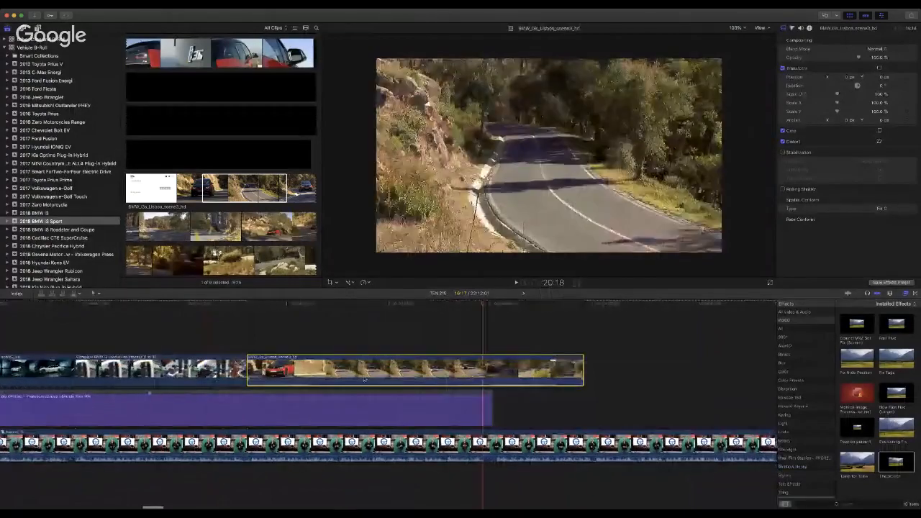
left_click_drag(248, 371, 388, 368)
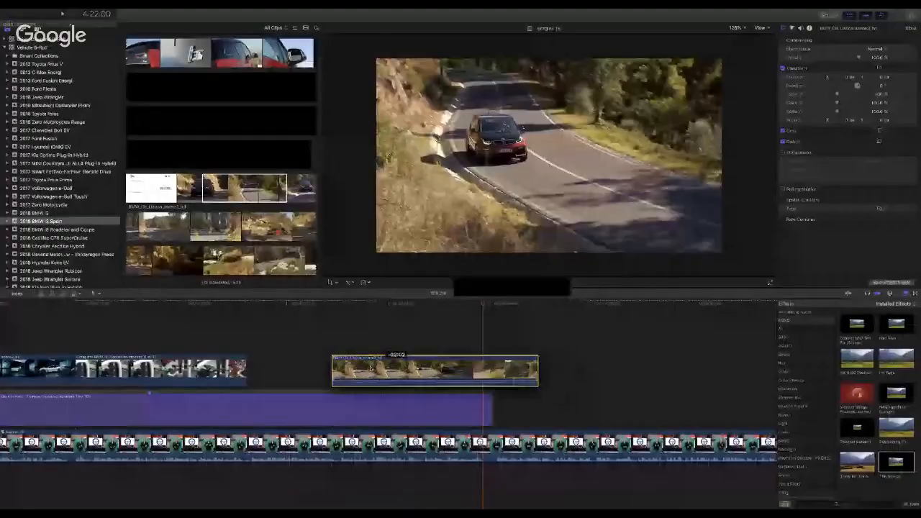
left_click_drag(377, 369, 293, 368)
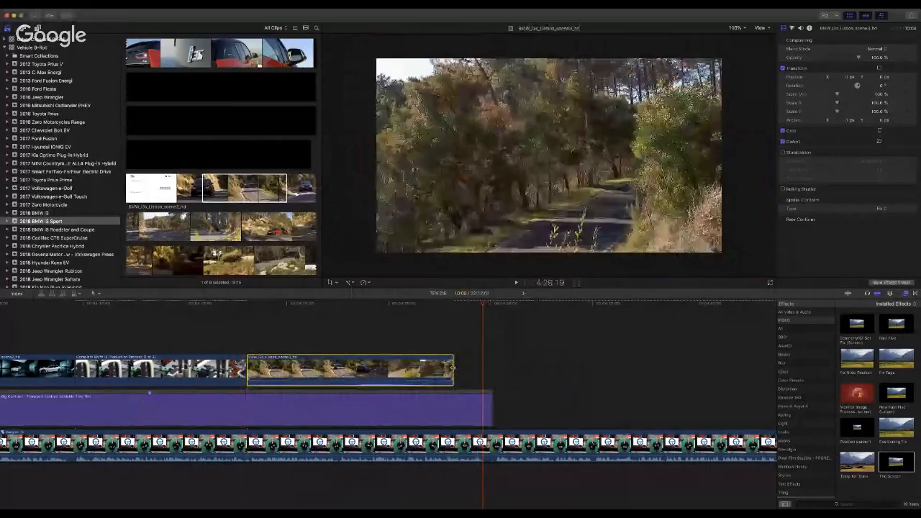
left_click_drag(453, 369, 466, 369)
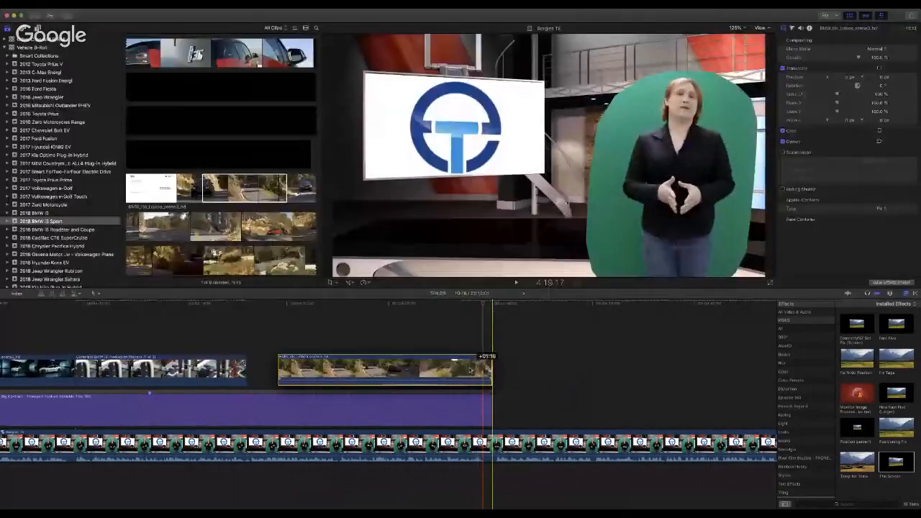
left_click_drag(470, 370, 471, 370)
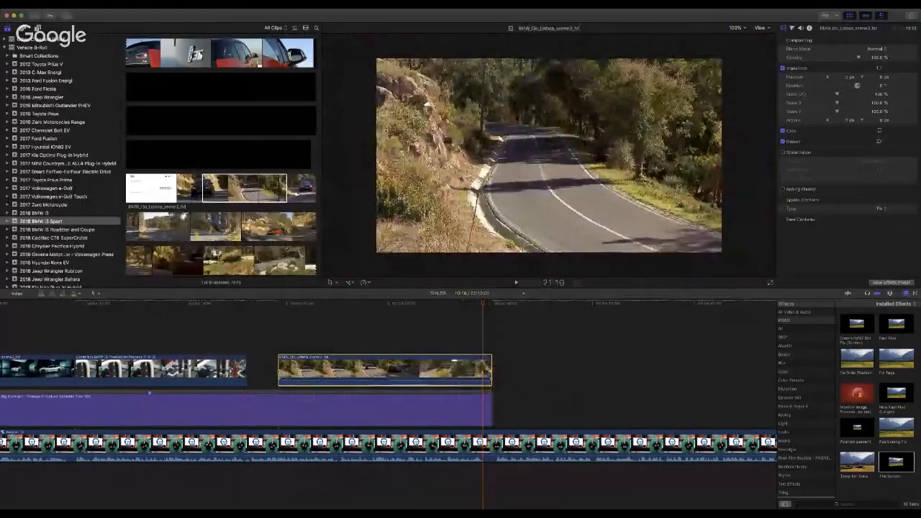
left_click_drag(278, 369, 247, 369)
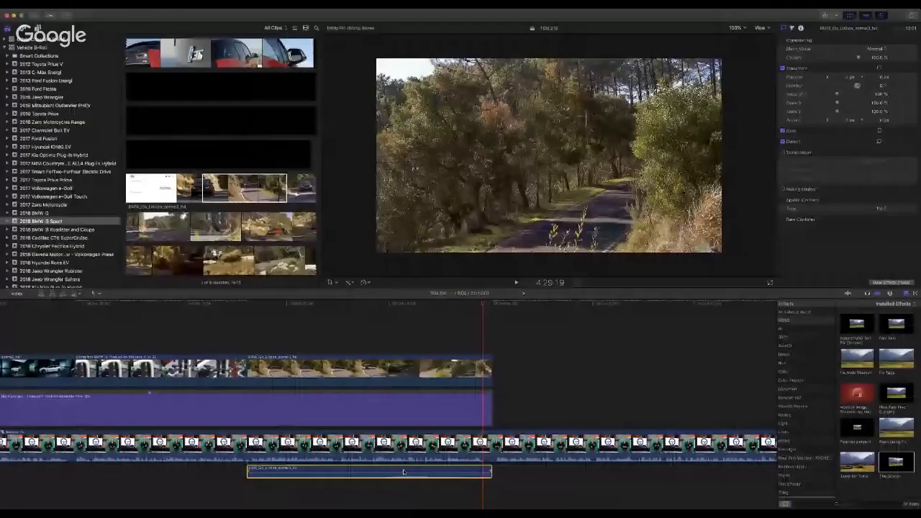
left_click(705, 463)
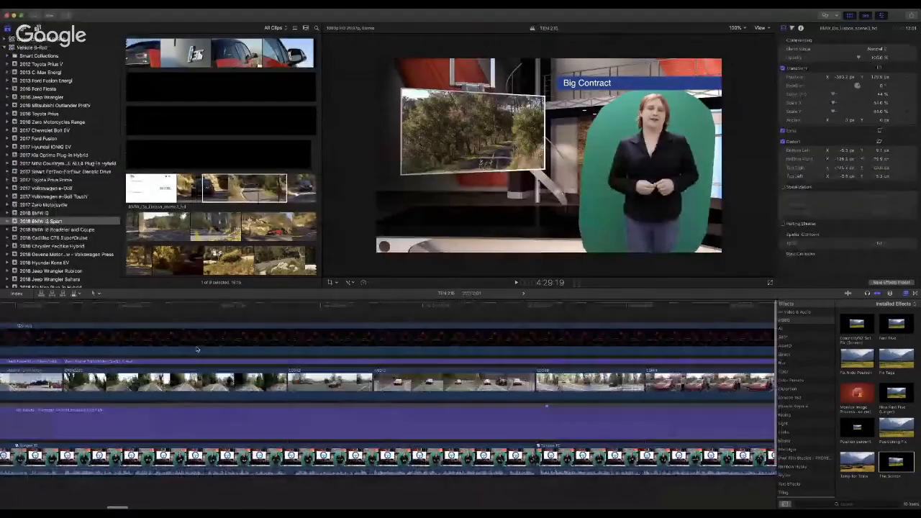
Step: Stretch a "Video Credit: BMW" lower third to the end of the "Big Contract" story and extend the TEN bug to the same point
left_click(608, 333)
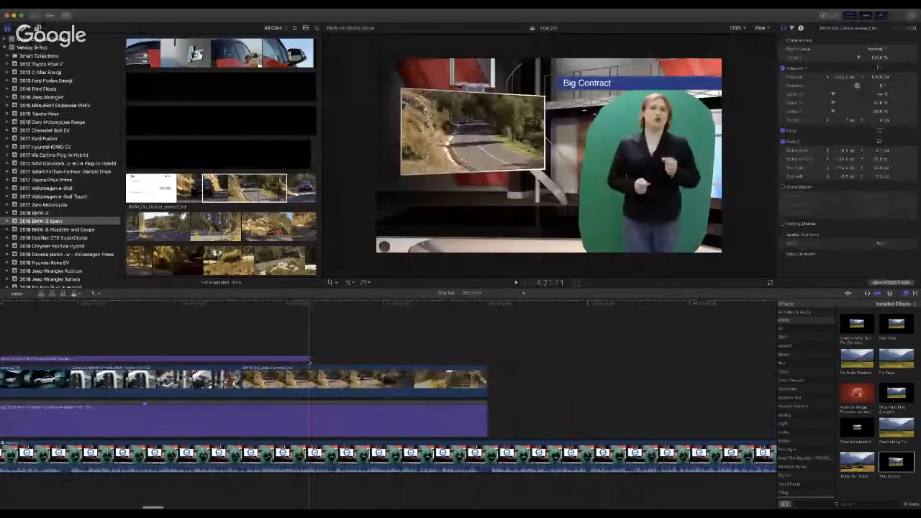
left_click_drag(309, 361, 471, 360)
double_click(471, 360)
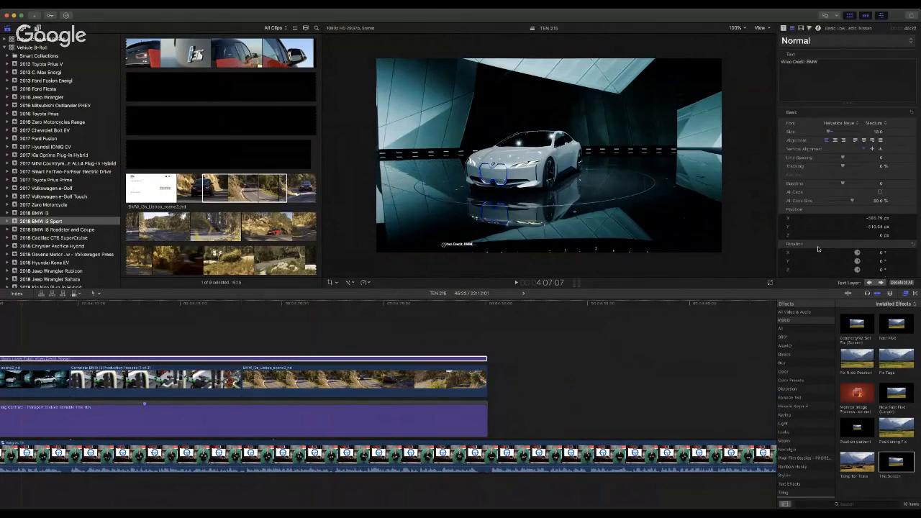
scroll(547, 317, "left", 10)
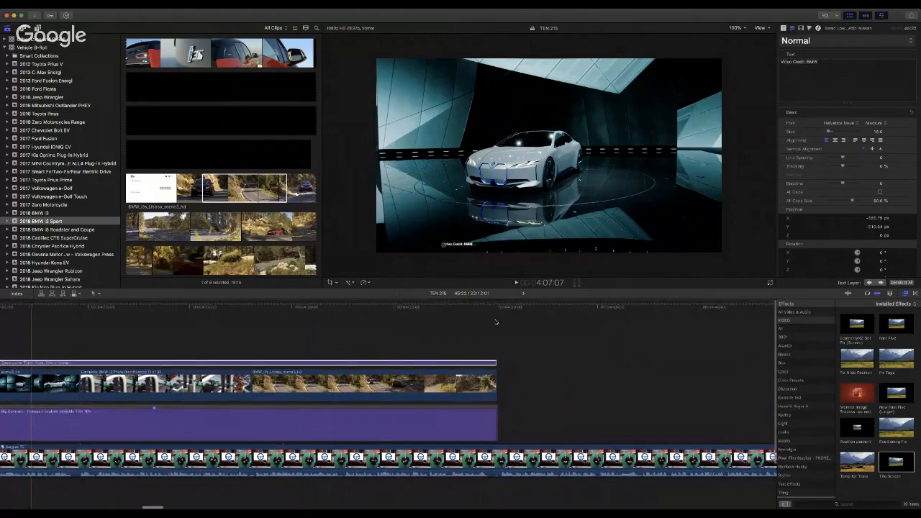
scroll(495, 321, "right", 10)
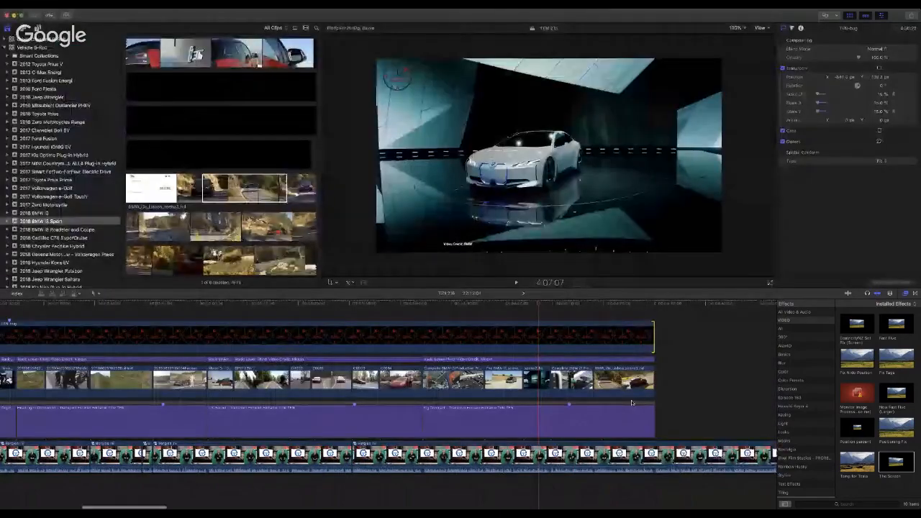
Step: Place a copy of the "Big Contract" title directly after the original and change its text to "Falling Incentives"
left_click(631, 404)
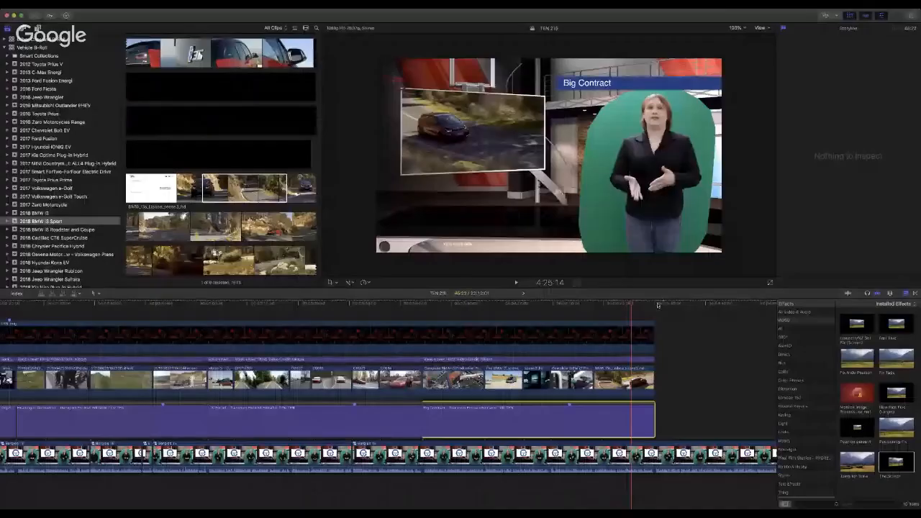
left_click(655, 306)
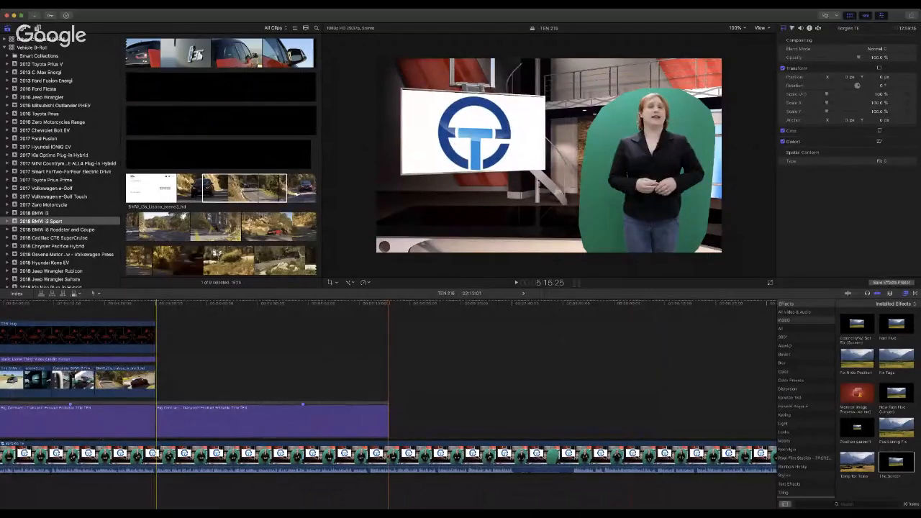
key("super+Tab")
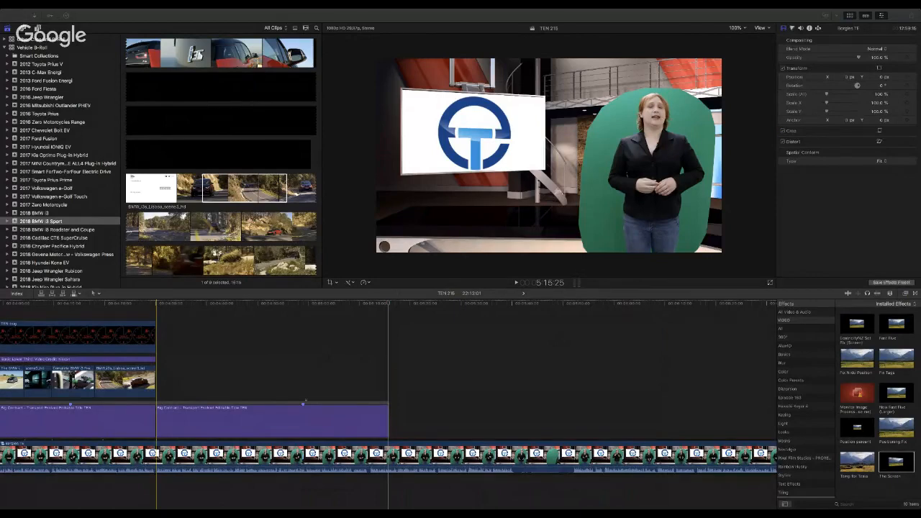
left_click(272, 421)
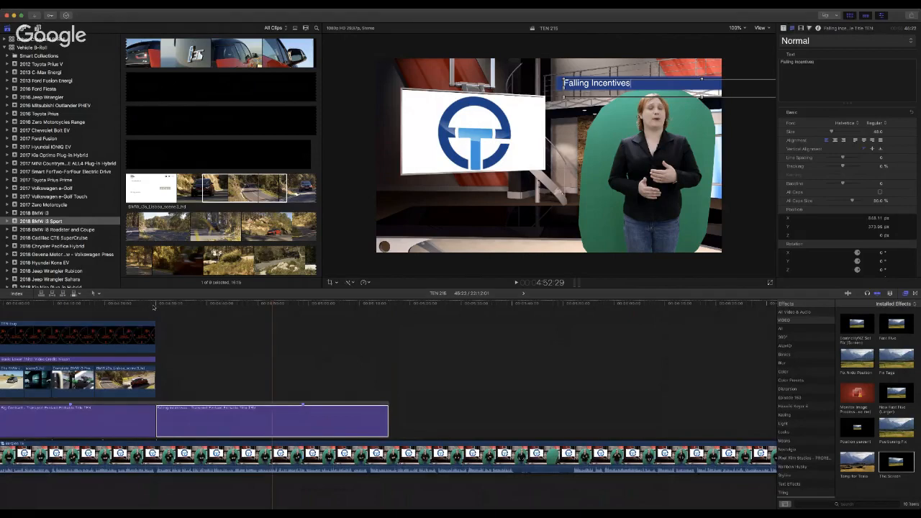
Step: Play the "Falling Incentives" narration from the start of its title and stop at 4:37:03
left_click(154, 305)
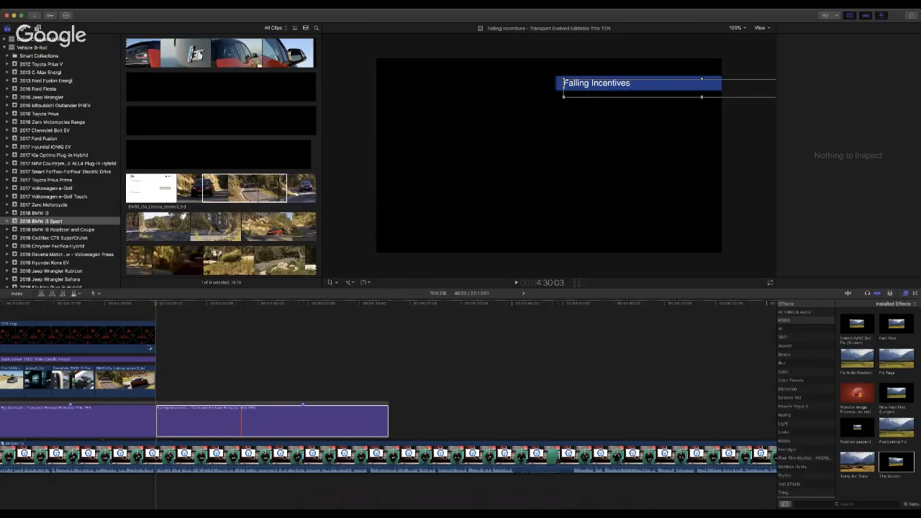
key("space")
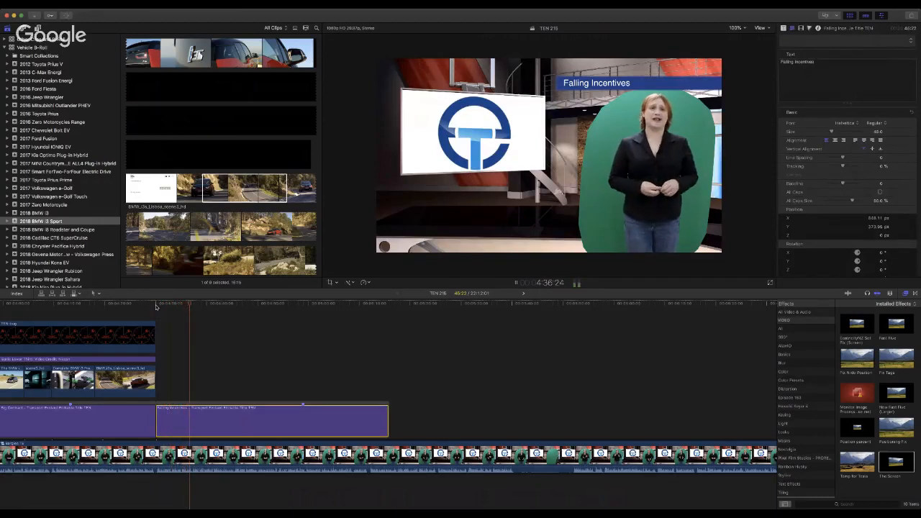
key("space")
Step: Find the Tesla Model S event in the vehicle B-roll library and browse through its clips
scroll(47, 188, "down", 20)
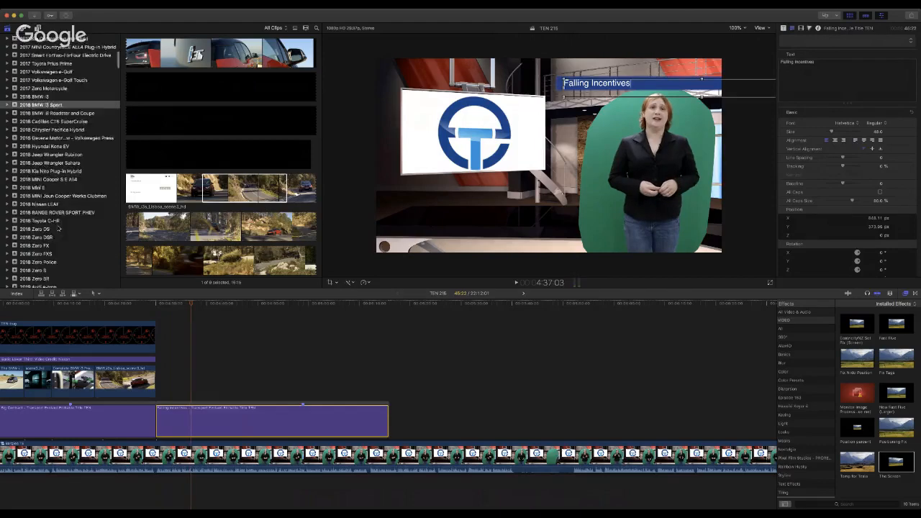
scroll(63, 231, "up", 20)
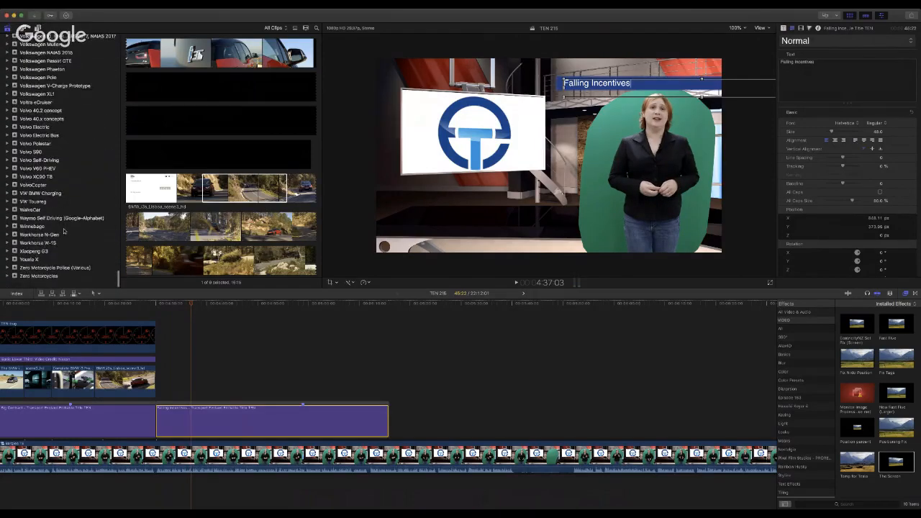
scroll(63, 231, "down", 6)
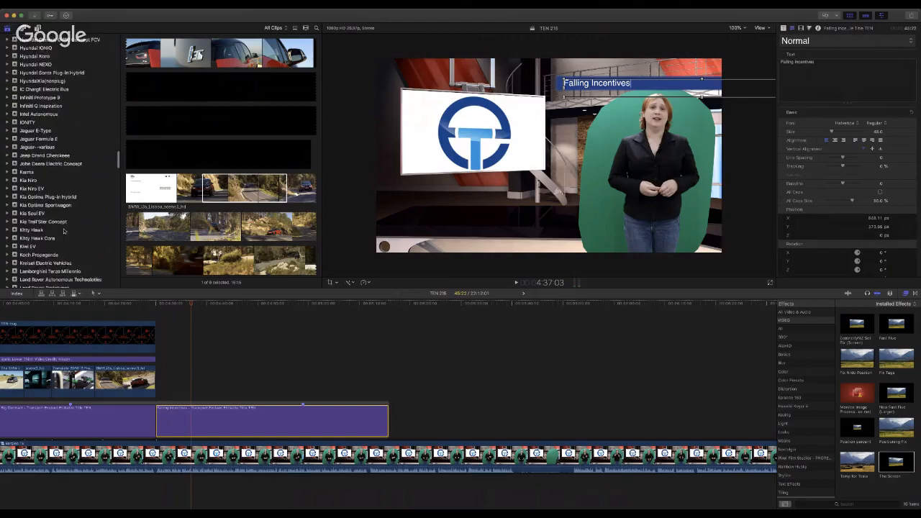
scroll(63, 231, "down", 20)
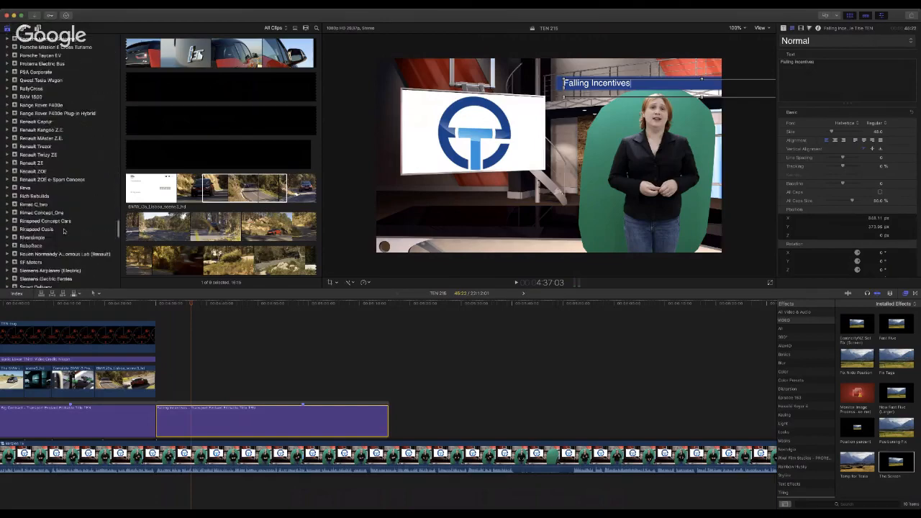
left_click(46, 157)
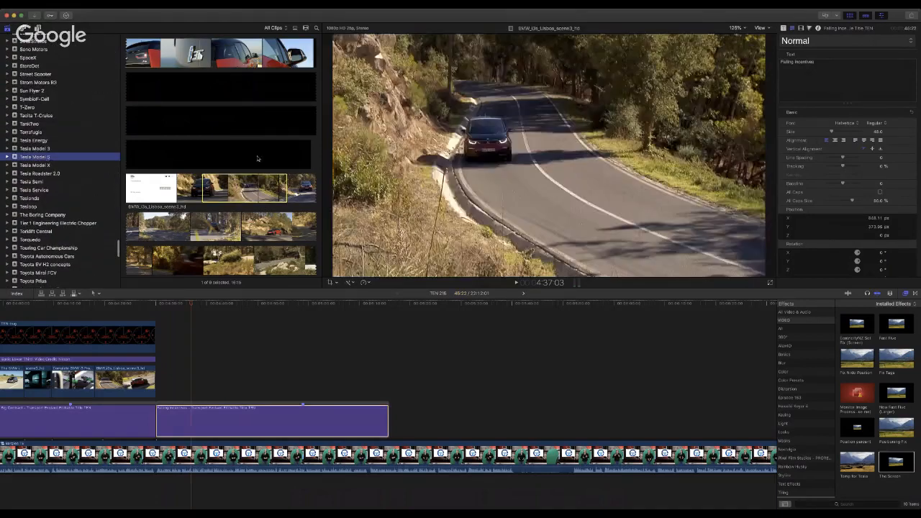
scroll(249, 141, "down", 15)
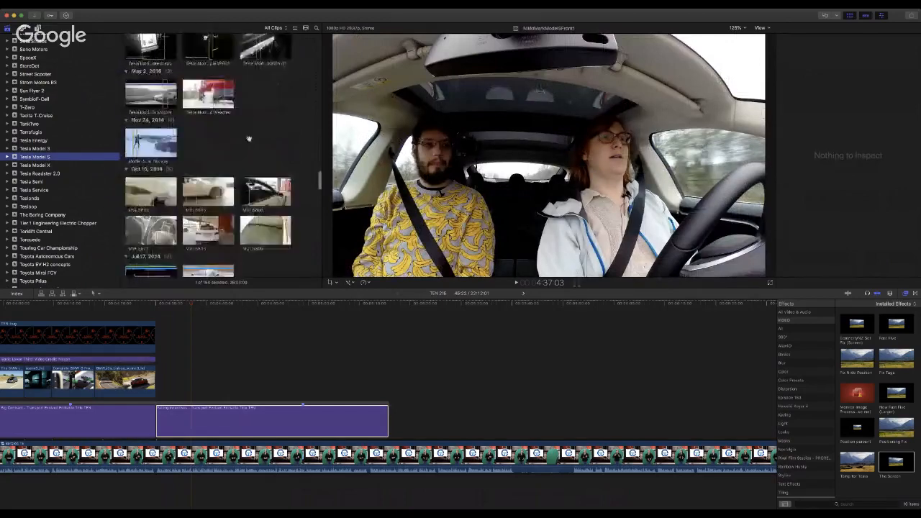
scroll(249, 141, "up", 15)
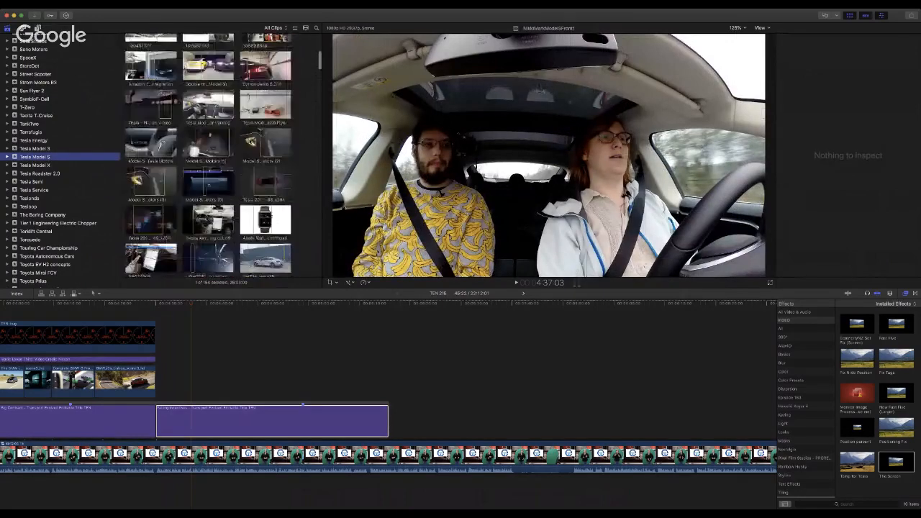
Step: Preview the in-car Model S driving footage and the roadside clips MVI_5122, MVI_5123 and MVI_5124 as possible B-roll
left_click(515, 285)
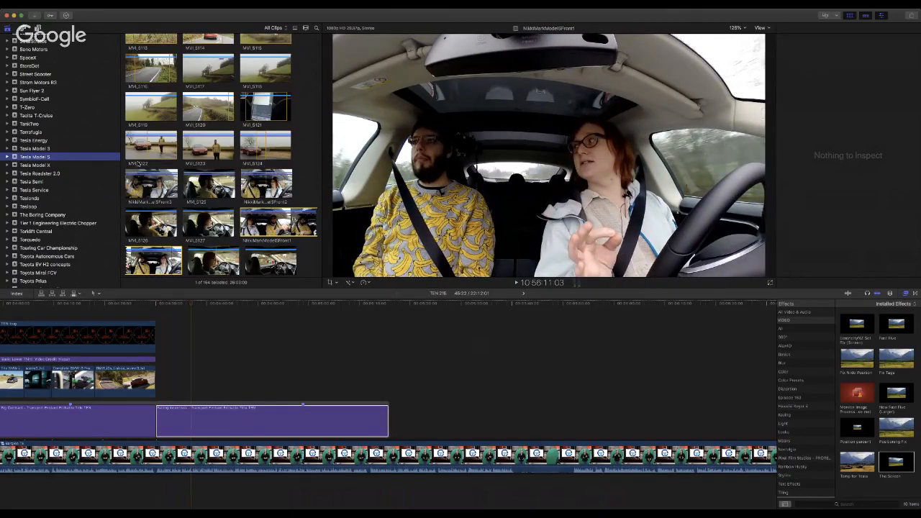
scroll(245, 134, "up", 2)
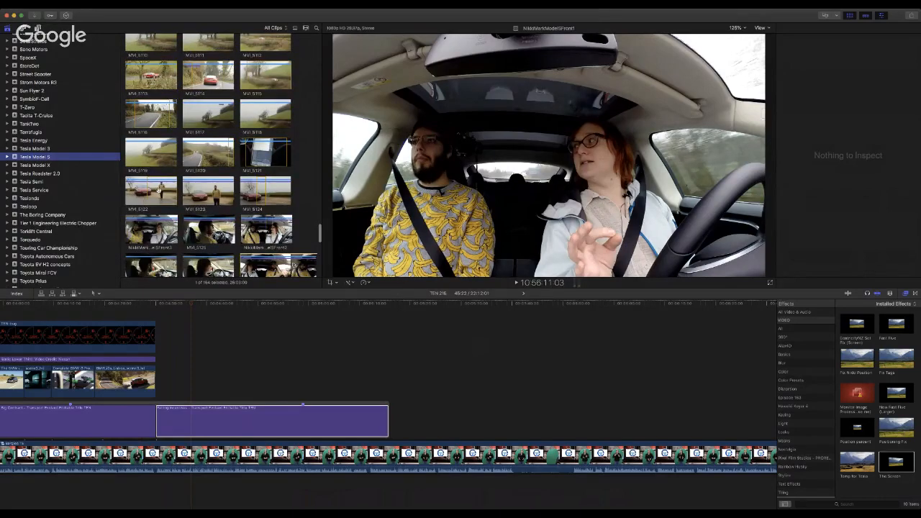
left_click(153, 191)
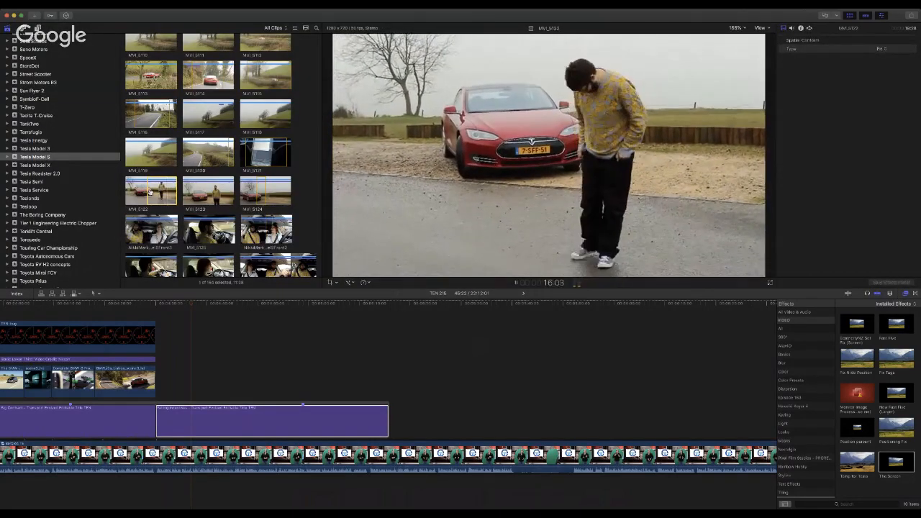
left_click(195, 196)
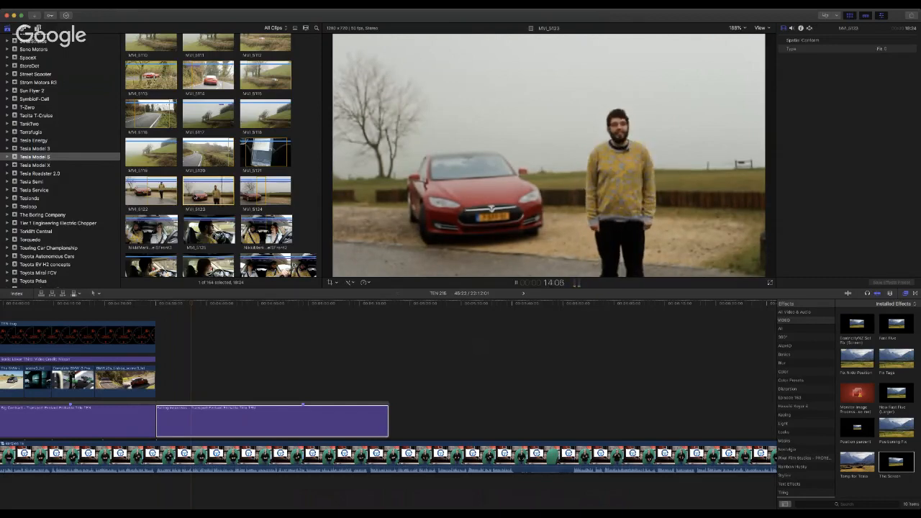
left_click(256, 197)
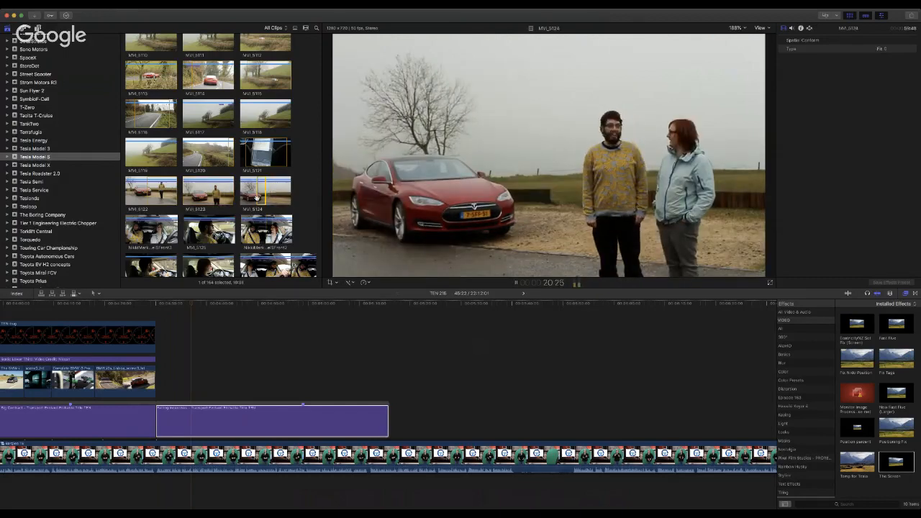
key("space")
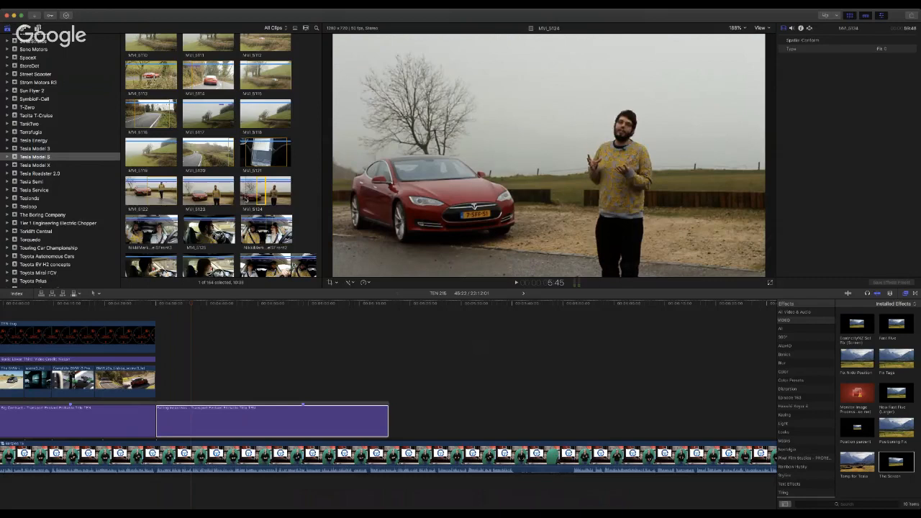
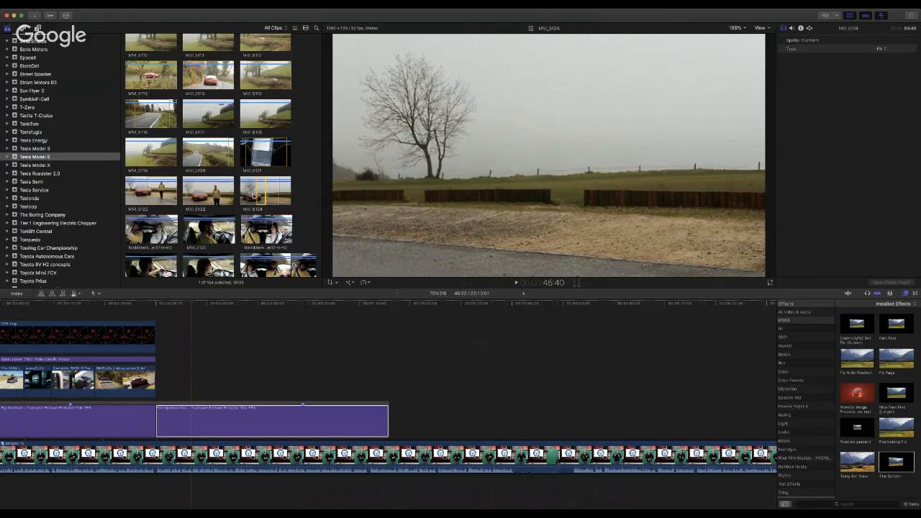
Step: Place a 14-second excerpt of the ModelS_Summer_Red_2017 clip at the start of the "Falling Incentives" title and frame it inside the studio screen
scroll(222, 94, "down", 10)
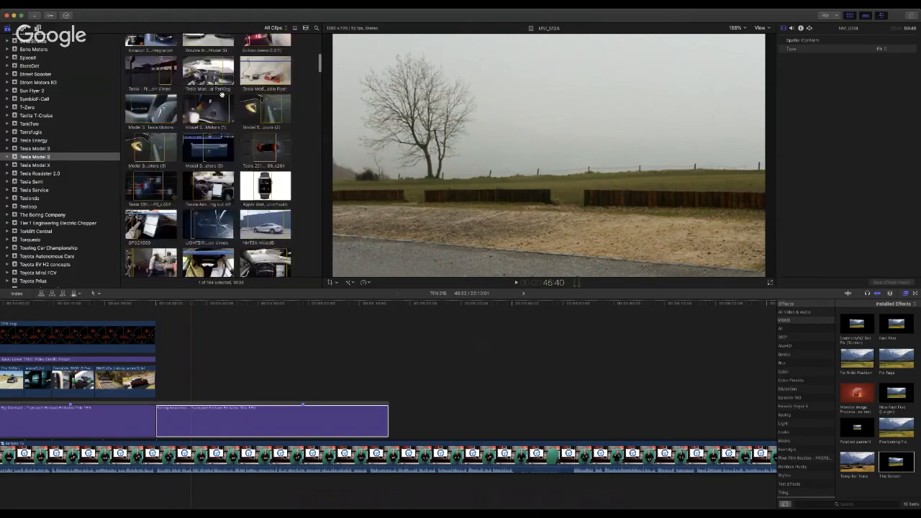
scroll(229, 143, "down", 15)
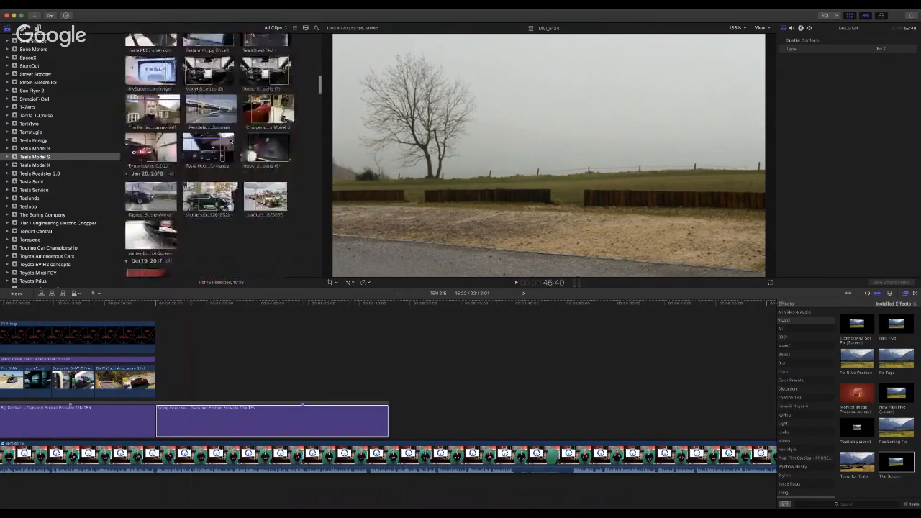
scroll(229, 146, "down", 5)
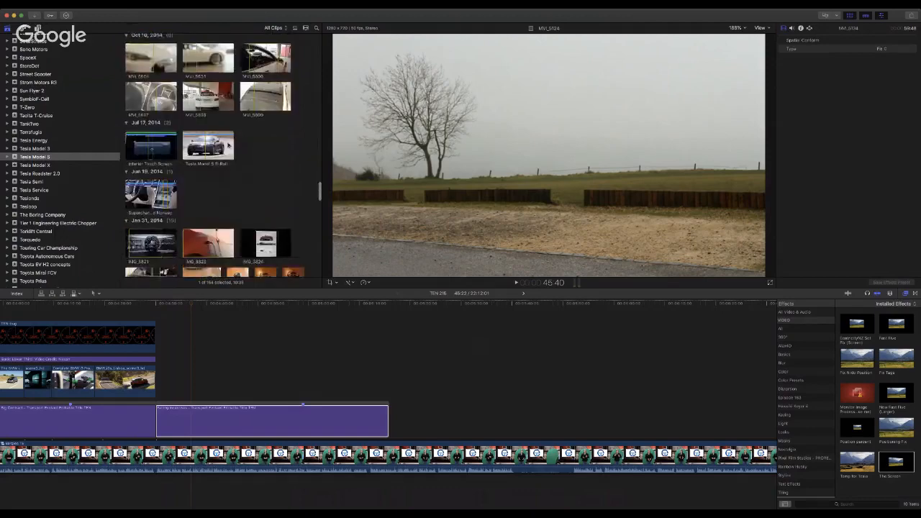
scroll(223, 155, "down", 10)
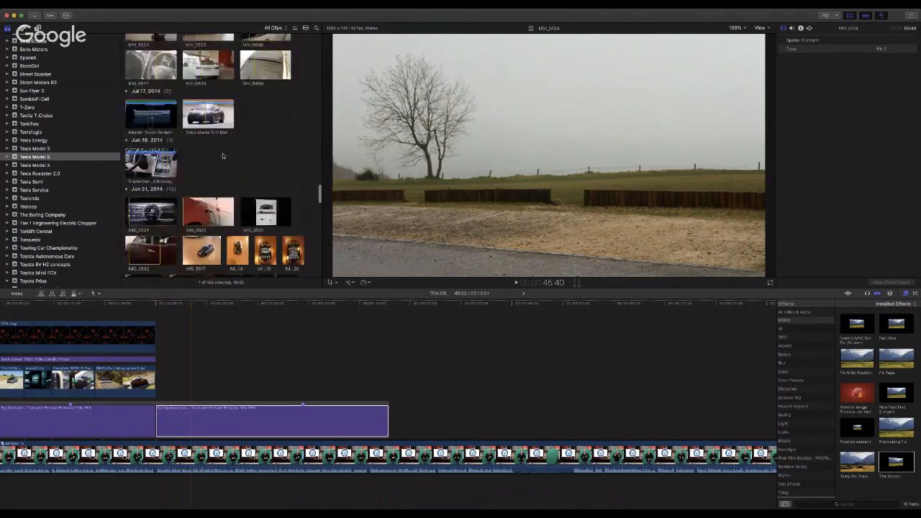
scroll(223, 156, "down", 10)
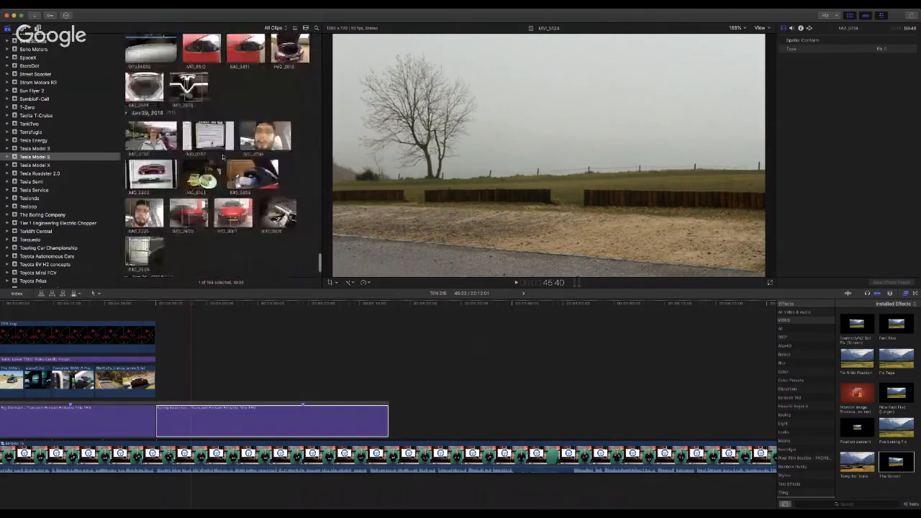
scroll(222, 156, "up", 15)
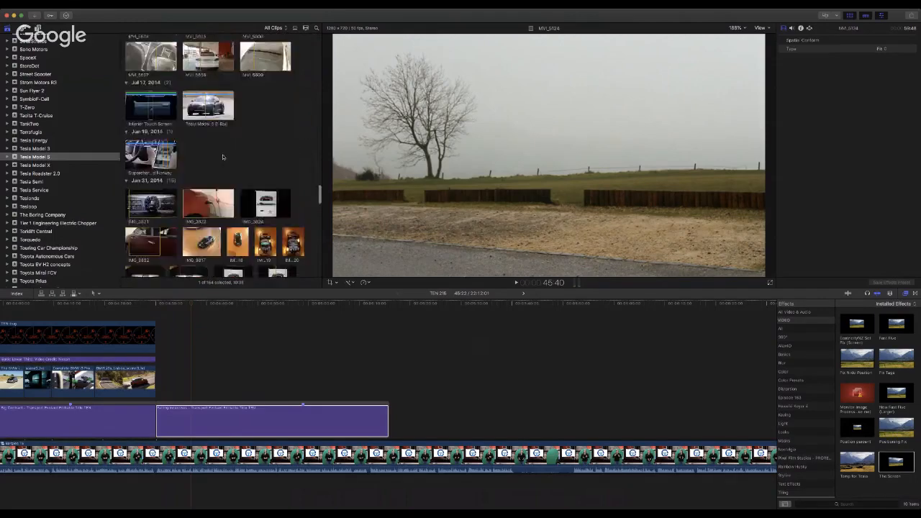
scroll(194, 162, "up", 10)
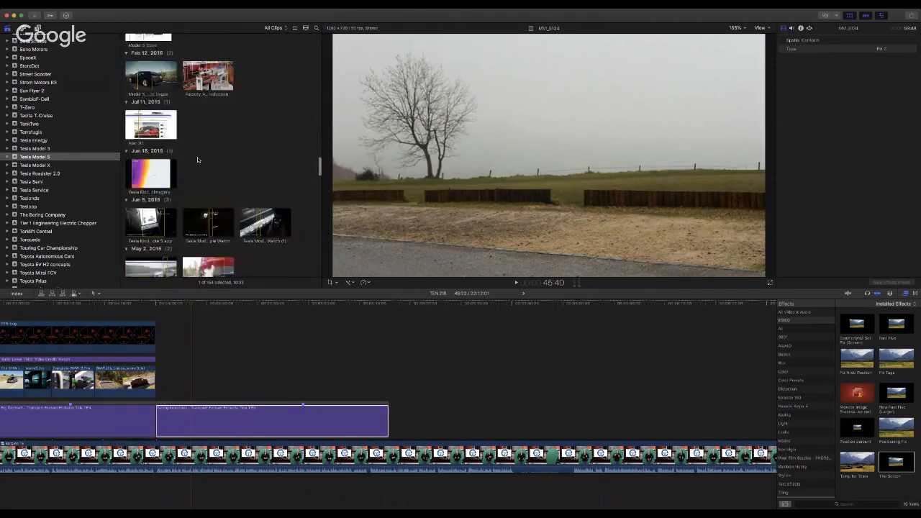
scroll(192, 167, "up", 10)
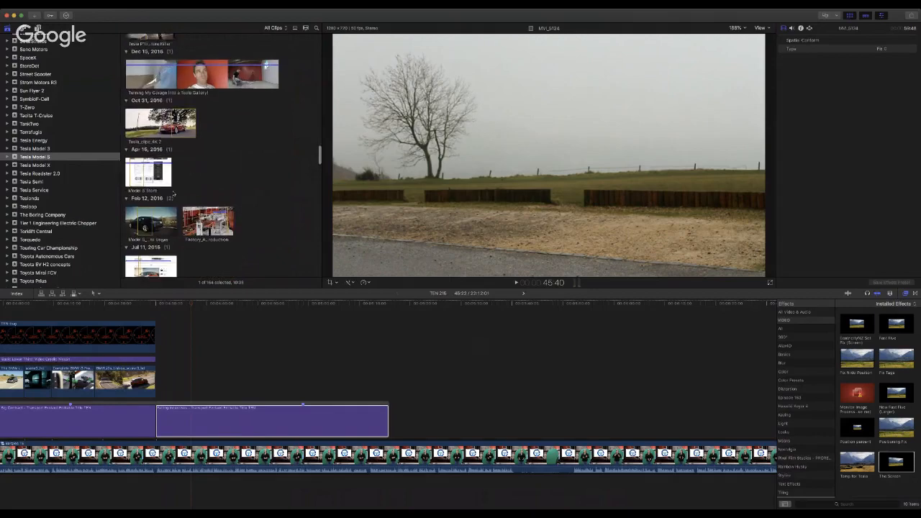
scroll(172, 192, "up", 3)
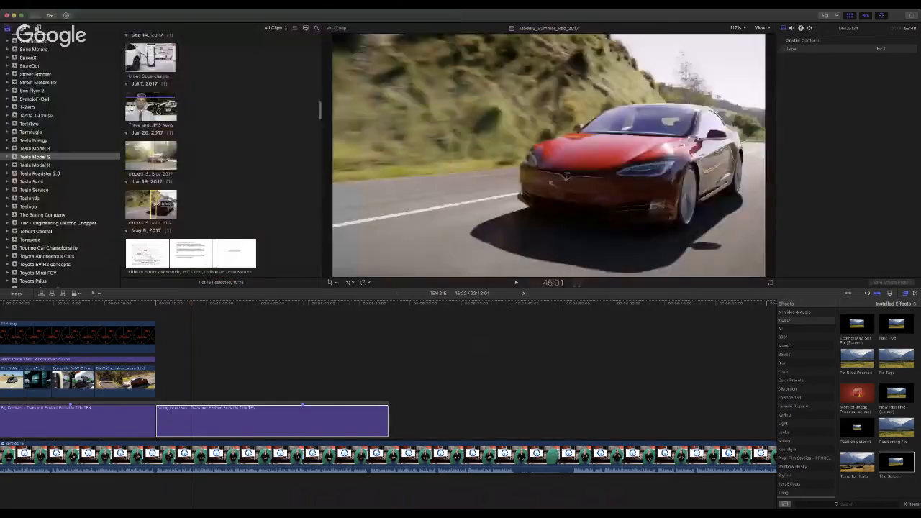
left_click_drag(160, 202, 158, 387)
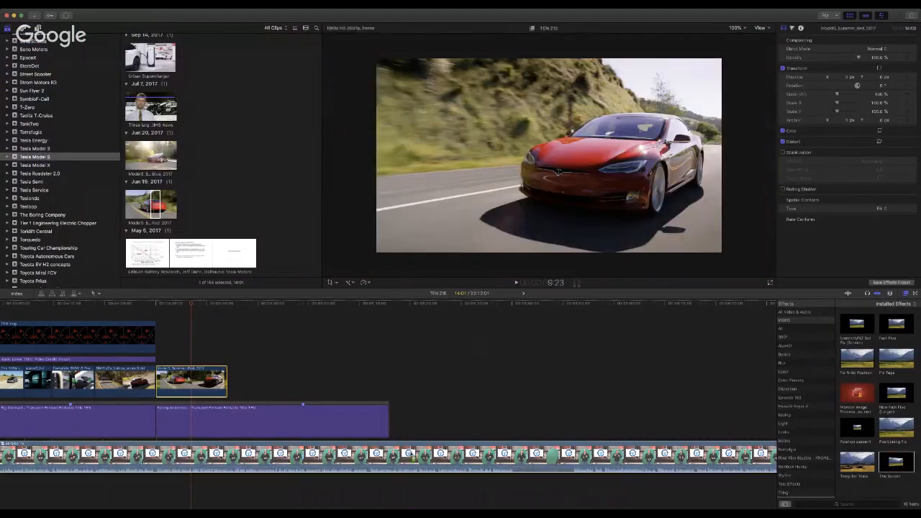
left_click_drag(412, 456, 185, 385)
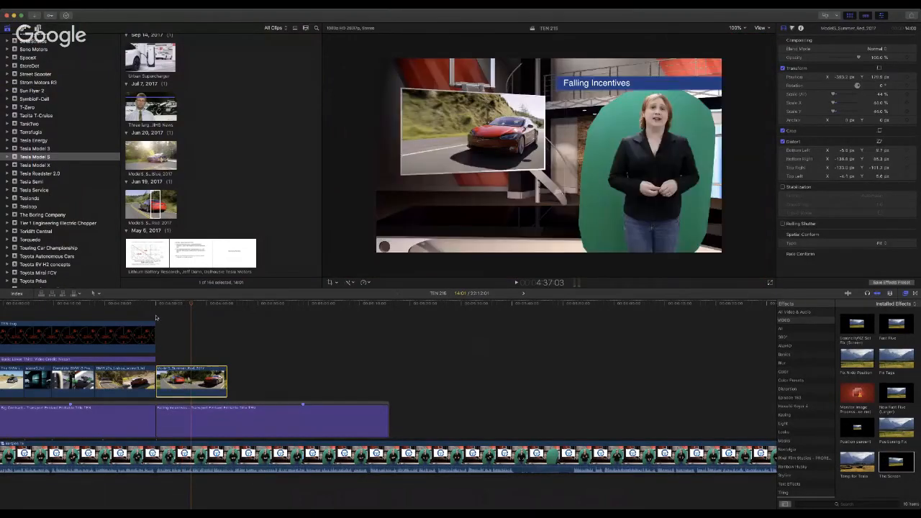
Step: Play the narration from the start of the "Falling Incentives" title and extend the red Model S clip to end at 4:45:14
left_click(156, 305)
key("space")
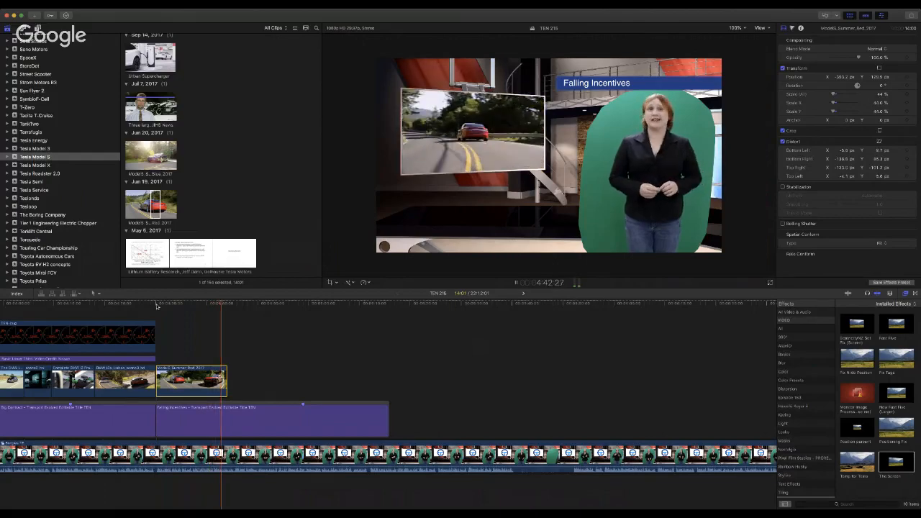
scroll(157, 307, "right", 2)
scroll(157, 307, "right", 1)
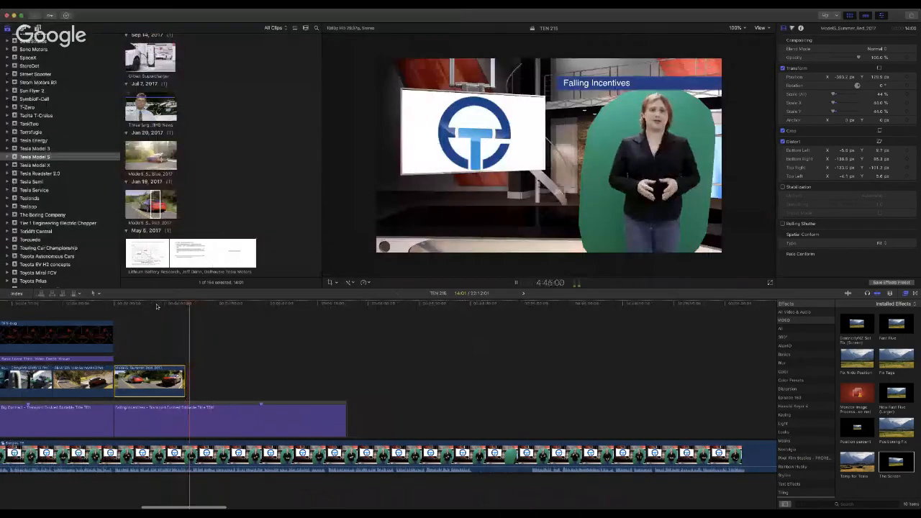
key("space")
left_click_drag(184, 387, 191, 389)
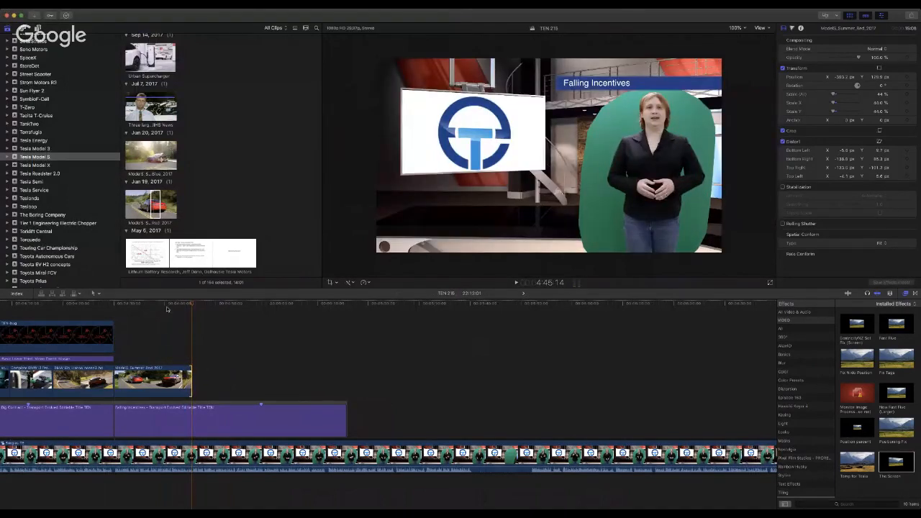
Step: Replay the narration across the red Model S clip's end and shorten the "Falling Incentives" title to about 41 seconds
left_click(167, 305)
key("space")
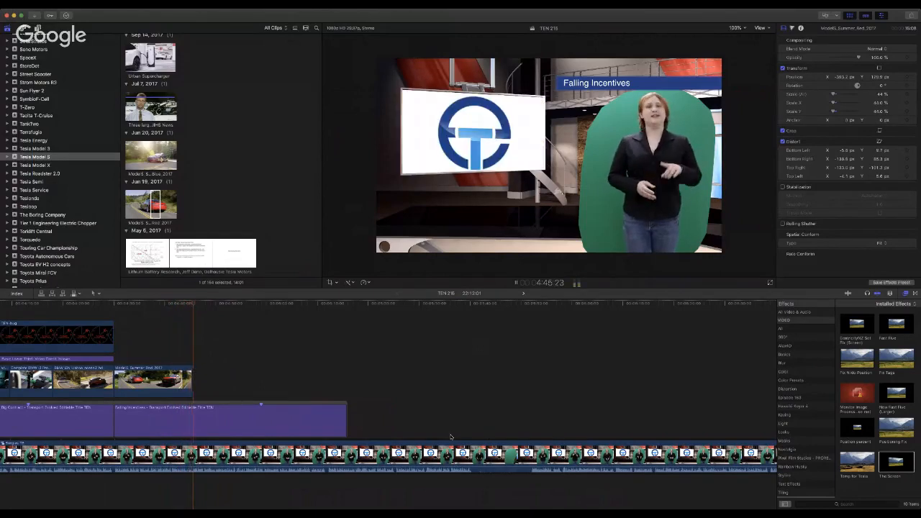
left_click_drag(346, 428, 324, 428)
Step: Place an excerpt of about 19 seconds of "Model 3 - Driving Reel" from the Tesla Model 3 event directly after the red Model S clip
scroll(219, 160, "up", 5)
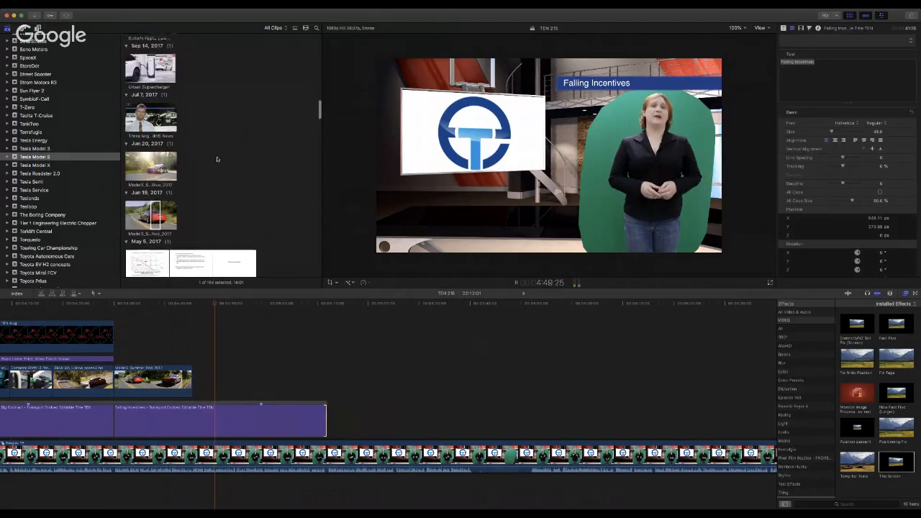
key("Down")
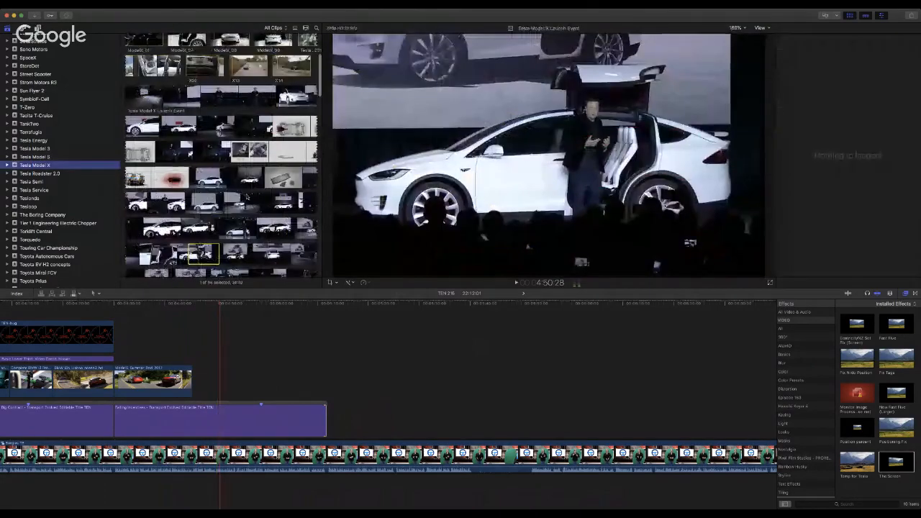
key("Up")
key("Up")
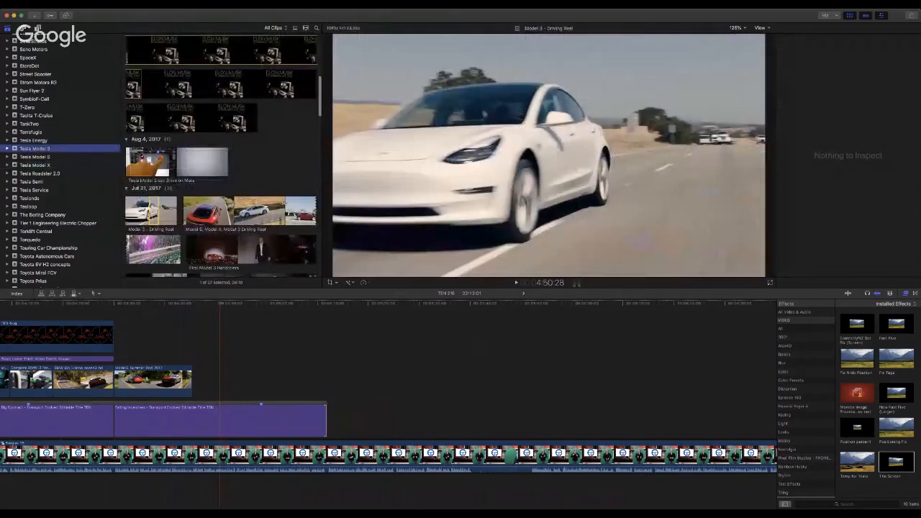
scroll(284, 205, "down", 2)
mouse_move(224, 180)
left_mouse_down()
mouse_move(235, 180)
mouse_move(194, 180)
mouse_move(207, 178)
left_mouse_up()
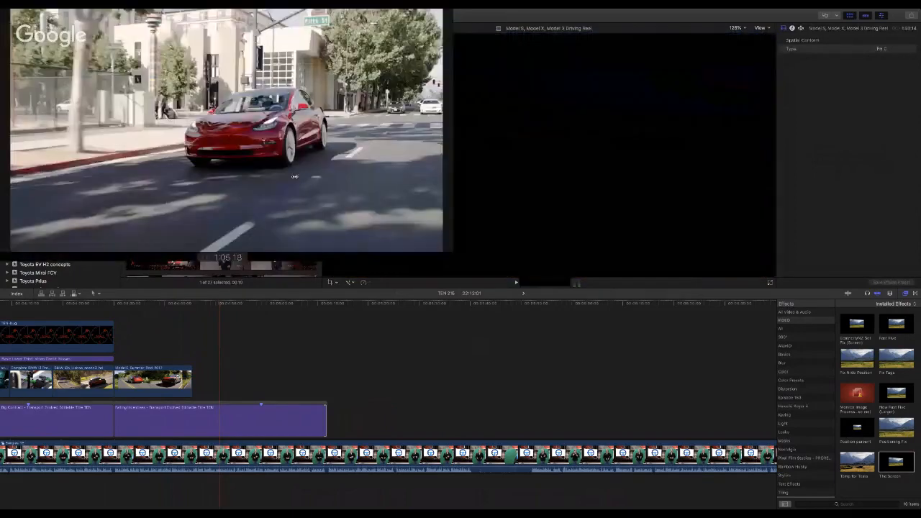
left_click_drag(290, 177, 303, 175)
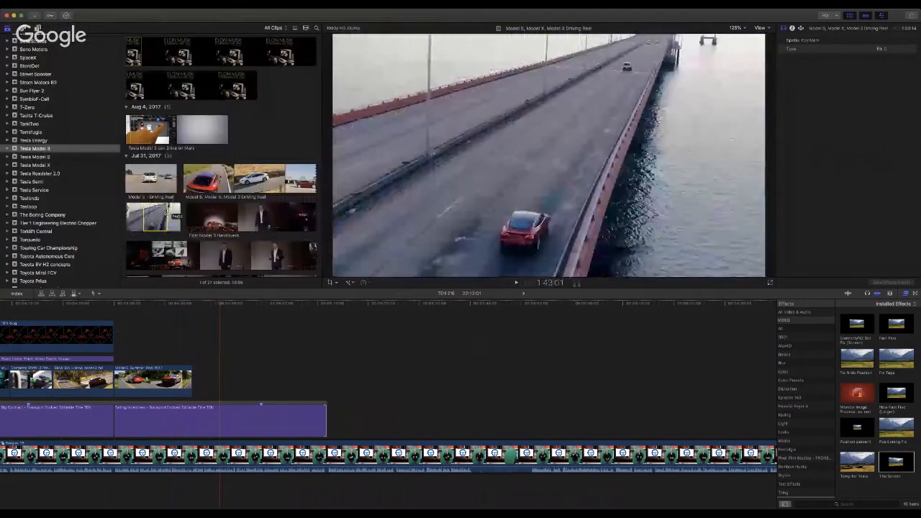
left_click_drag(130, 180, 217, 381)
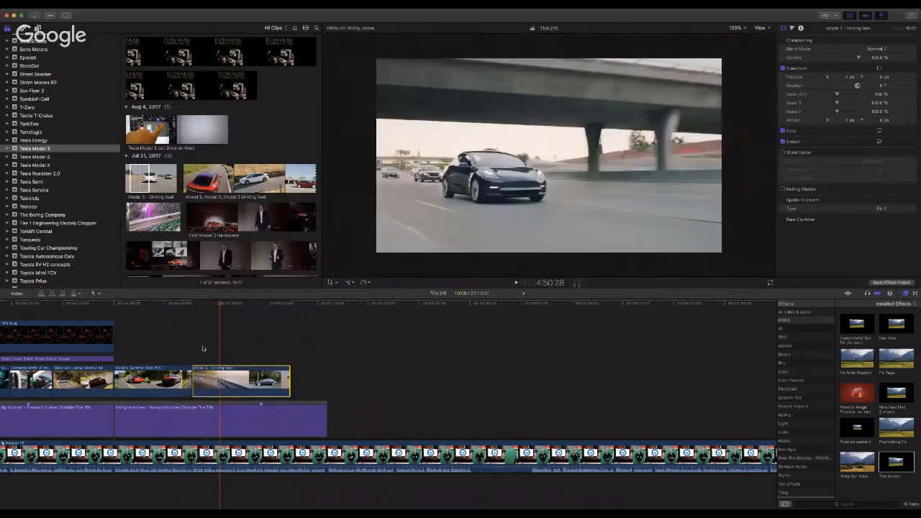
Step: Play the narration over the "Model 3 - Driving Reel" clip, shorten the clip's end to about 5:04, and replay the cut
left_click(192, 304)
key("space")
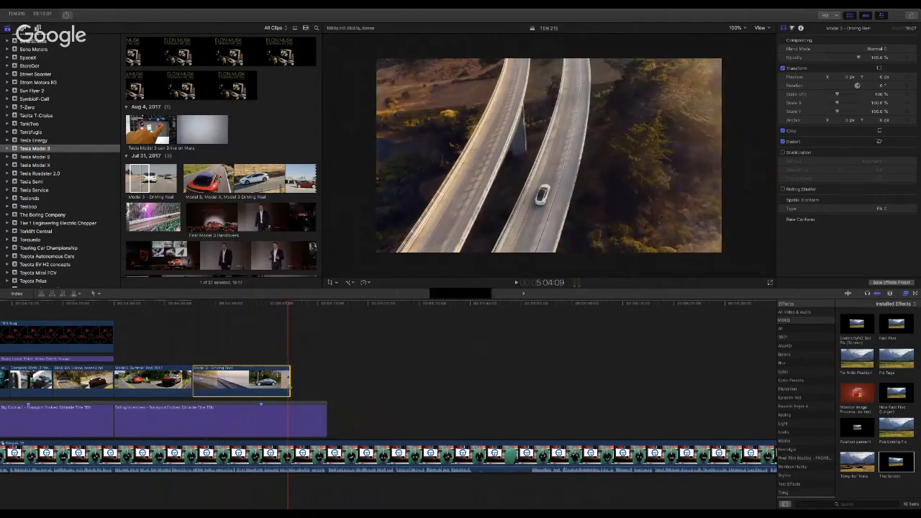
left_click_drag(289, 387, 285, 388)
key("space")
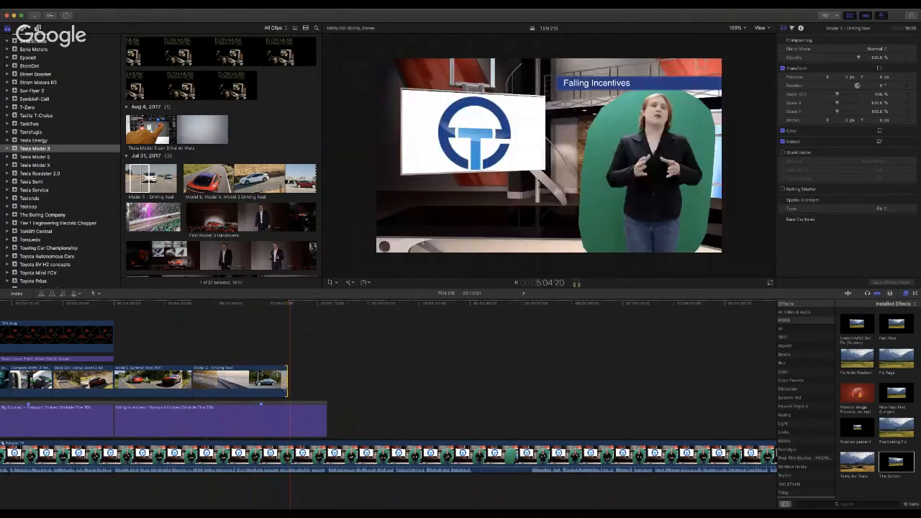
left_click(536, 305)
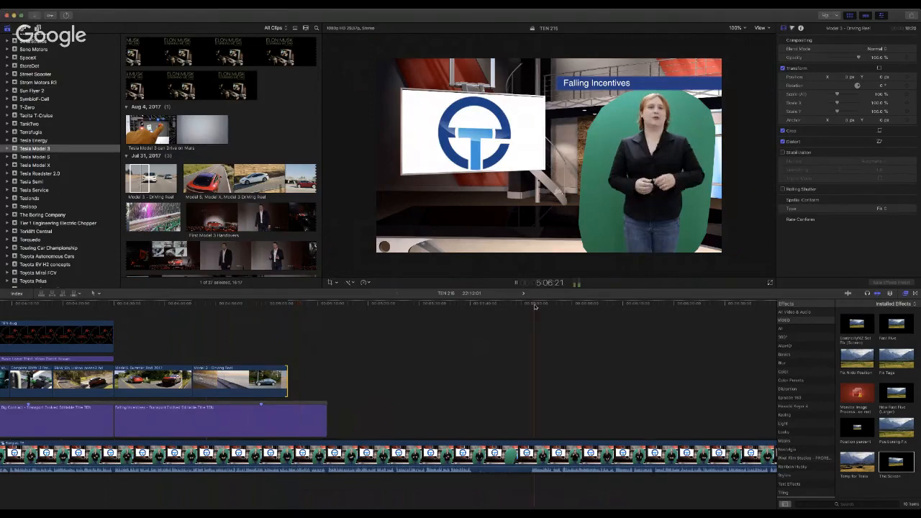
left_click(285, 304)
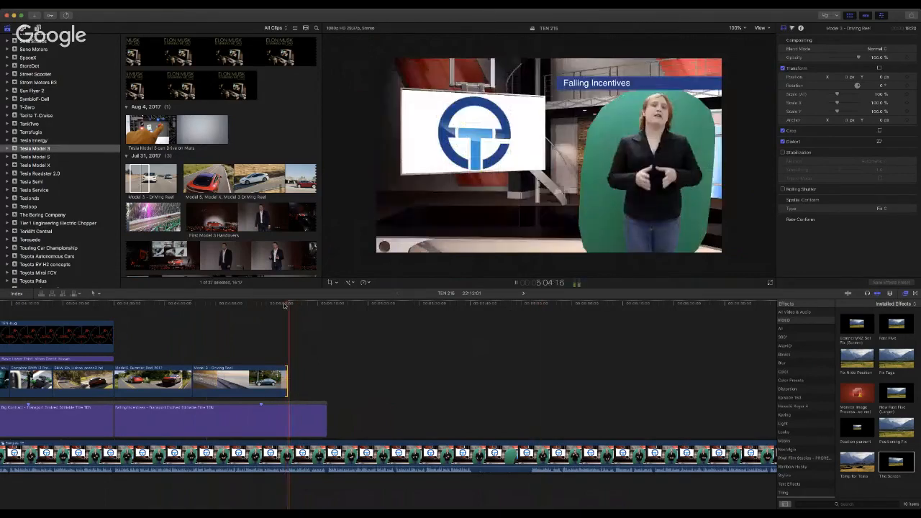
scroll(288, 144, "down", 10)
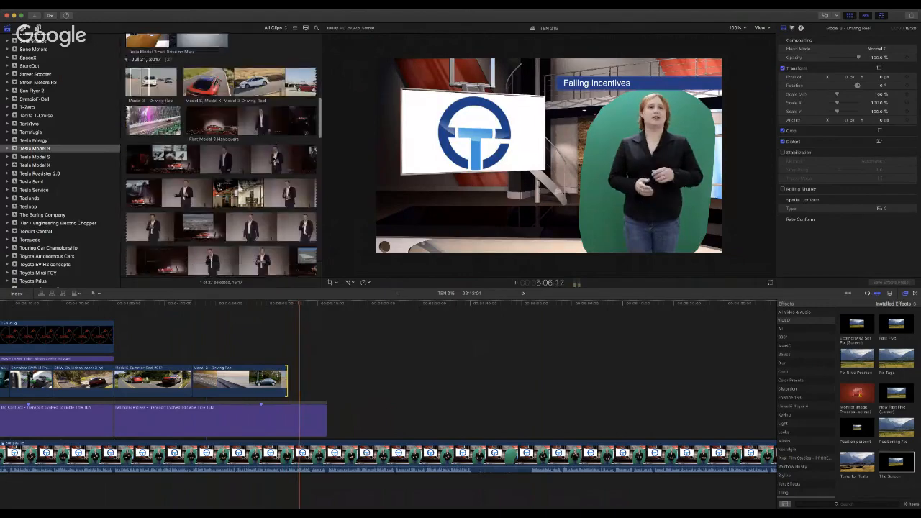
scroll(273, 159, "up", 5)
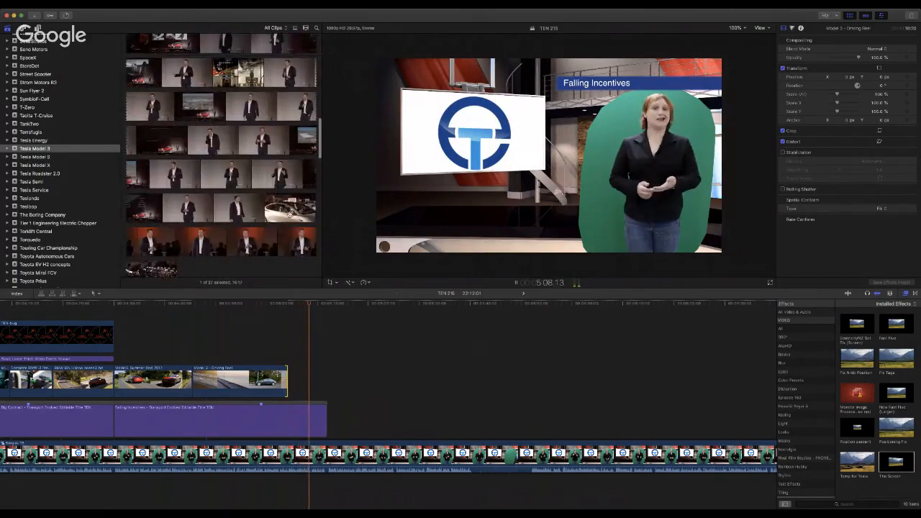
left_click(290, 213)
left_click_drag(290, 212, 288, 383)
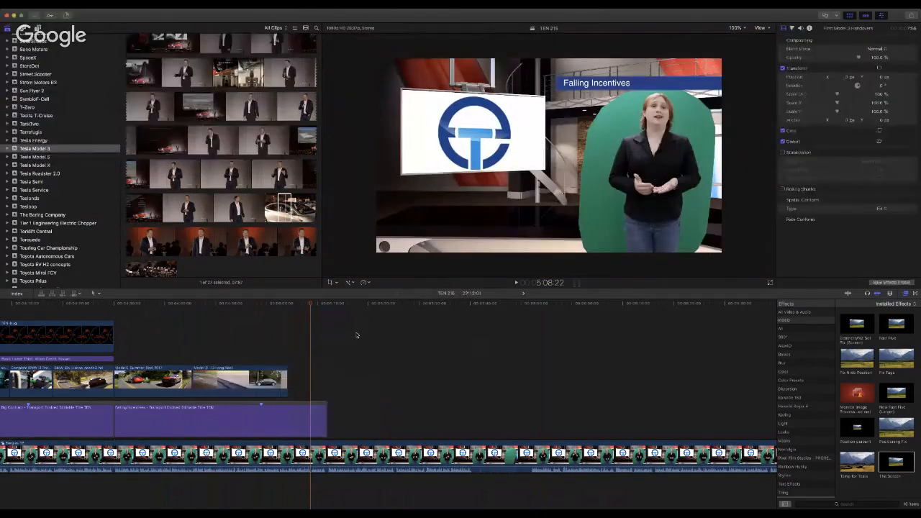
Step: Place an excerpt of about 7 seconds of the summer 2017 Model X clip after the Model 3 reel and apply The Screen effect
scroll(241, 241, "down", 3)
left_click(79, 157)
left_click(83, 165)
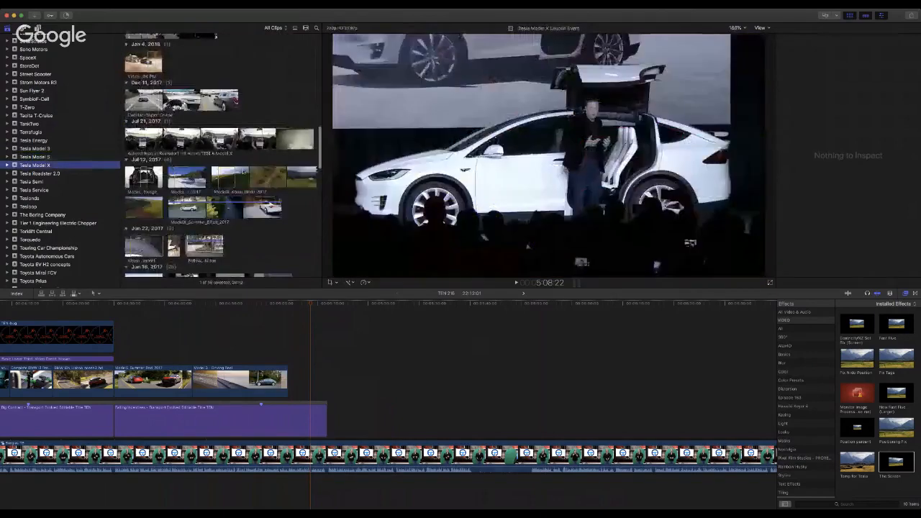
scroll(255, 166, "down", 2)
left_click(173, 161)
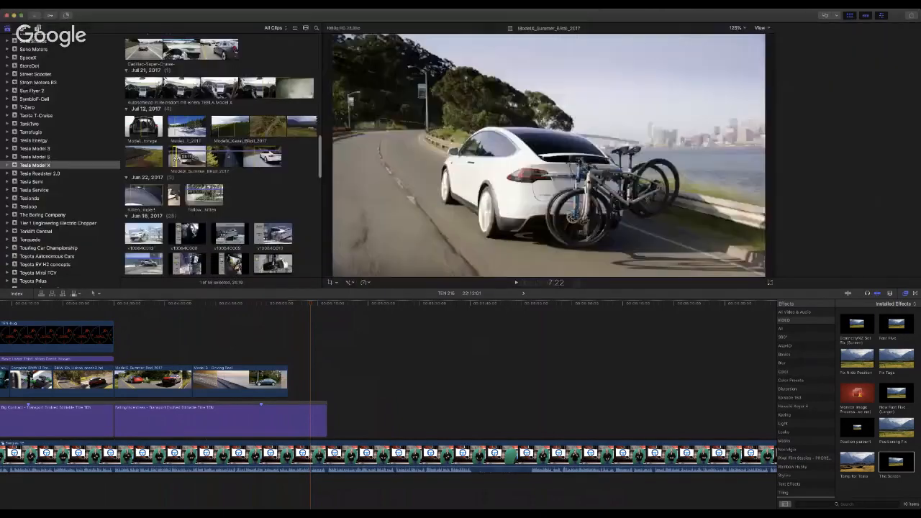
key("e")
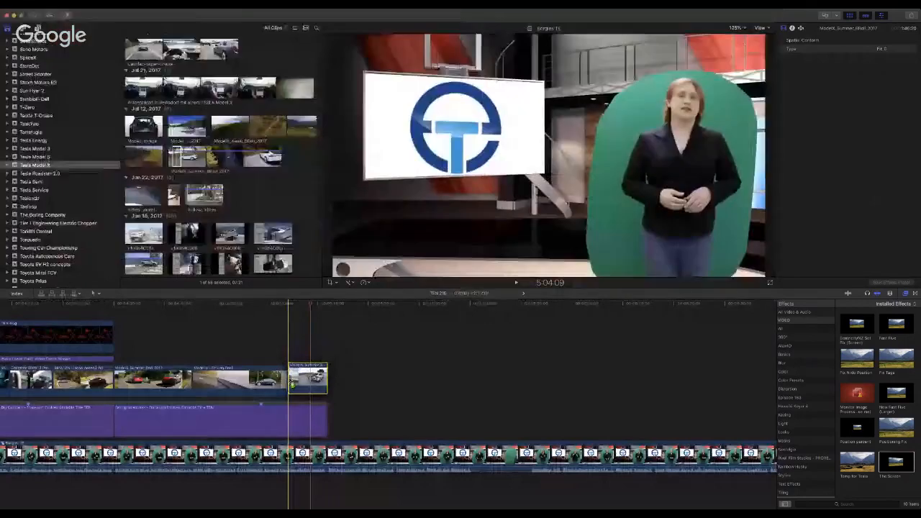
left_click_drag(291, 381, 292, 382)
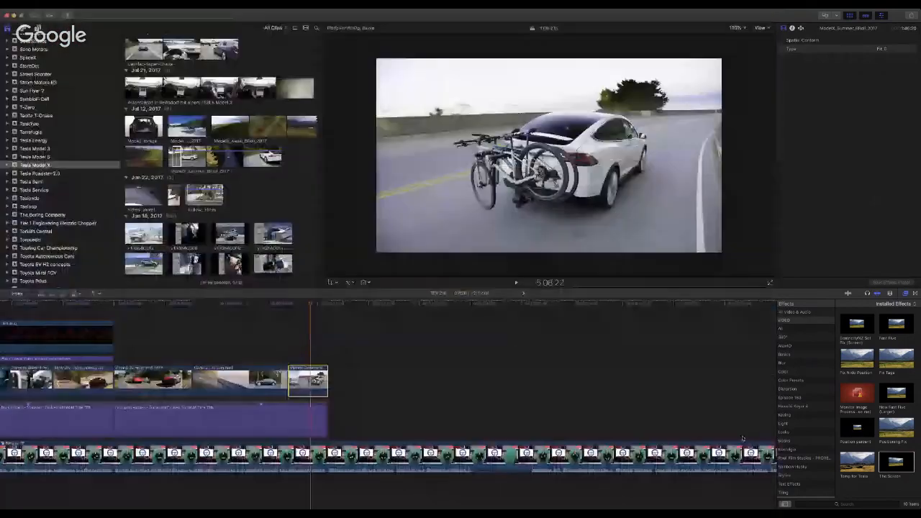
left_click_drag(891, 464, 311, 382)
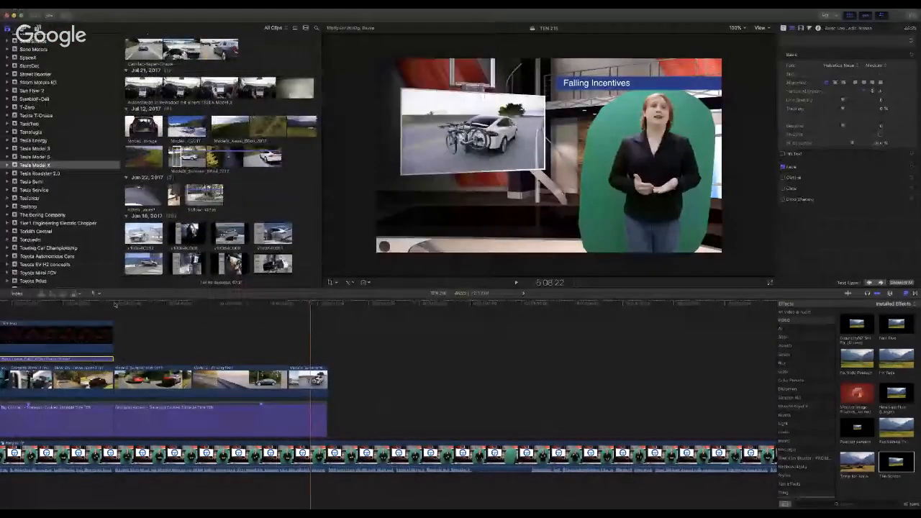
Step: Add a "Video Credit: Tesla" copy of the lower-third credit across the Tesla footage and extend the TEN bug to its end
left_click_drag(311, 358, 347, 362)
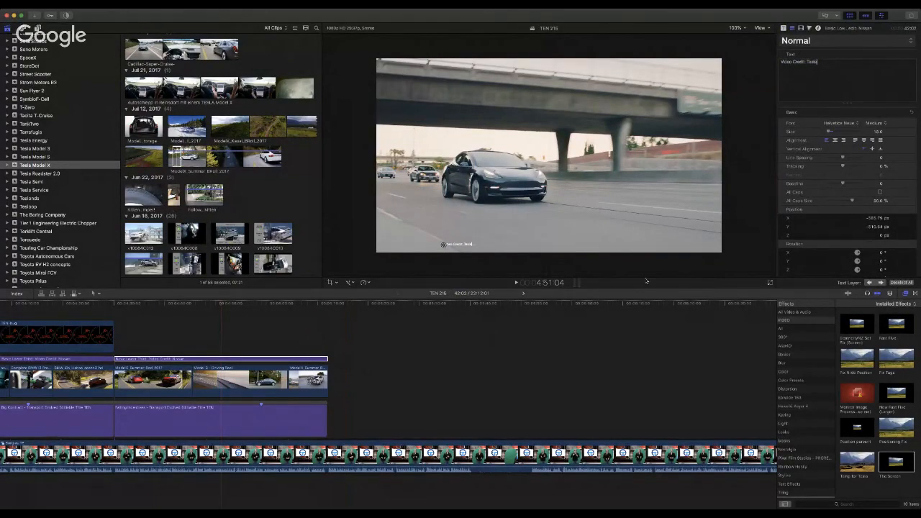
left_click_drag(116, 346, 326, 344)
Step: Duplicate the "Falling Incentives" title directly after the original one
left_click(323, 417)
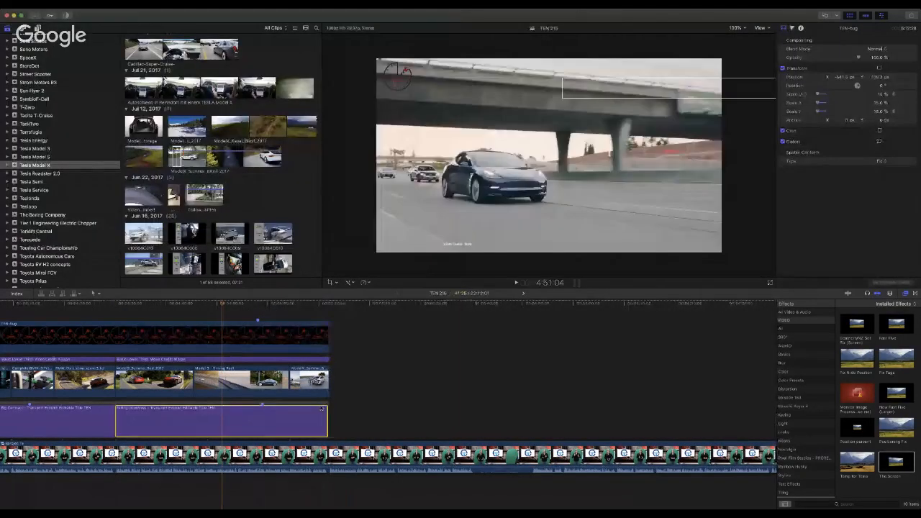
scroll(331, 306, "left", 1)
left_click(331, 305)
scroll(333, 305, "left", 1)
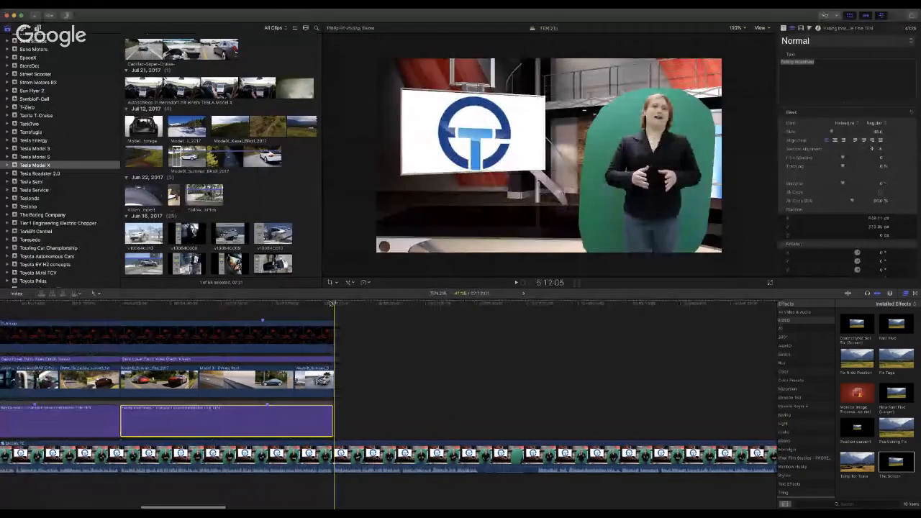
left_click(332, 305)
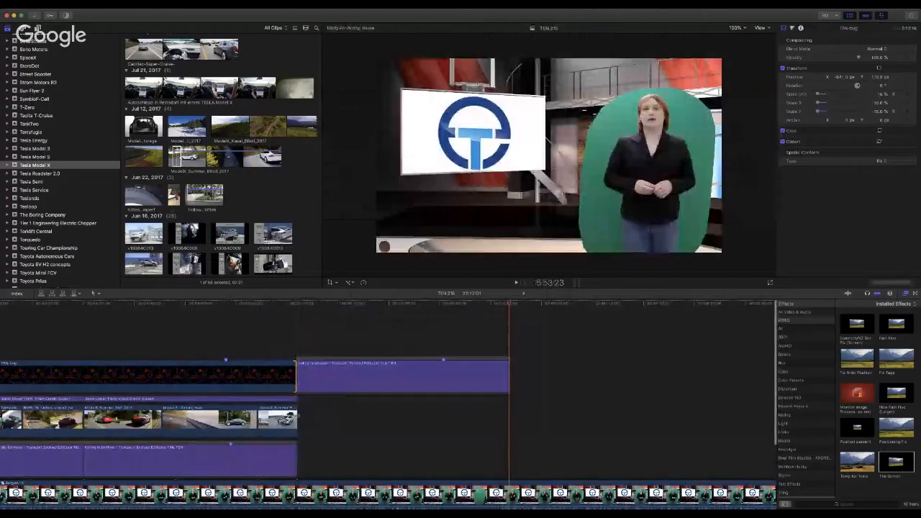
Step: Trim the TEN bug and the overlays on the Tesla footage to end where the copied title starts, and select that title
left_click_drag(295, 421, 296, 421)
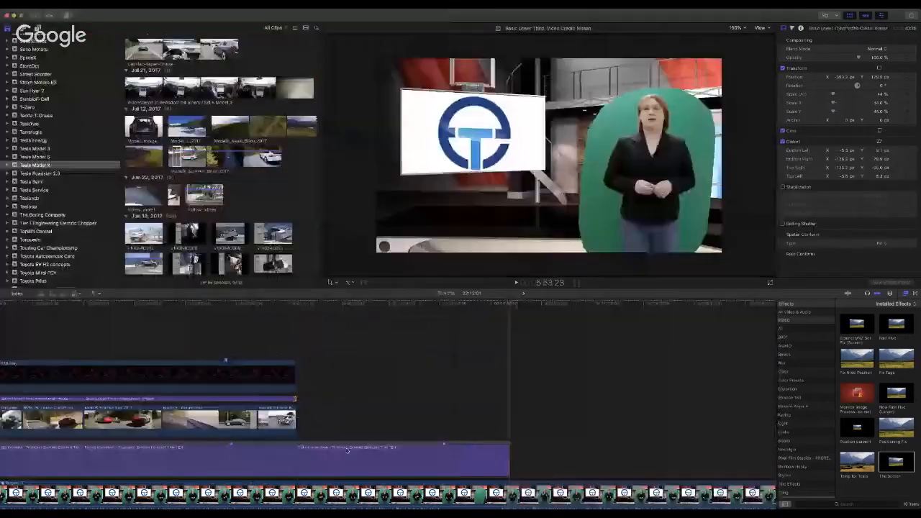
left_click(347, 450)
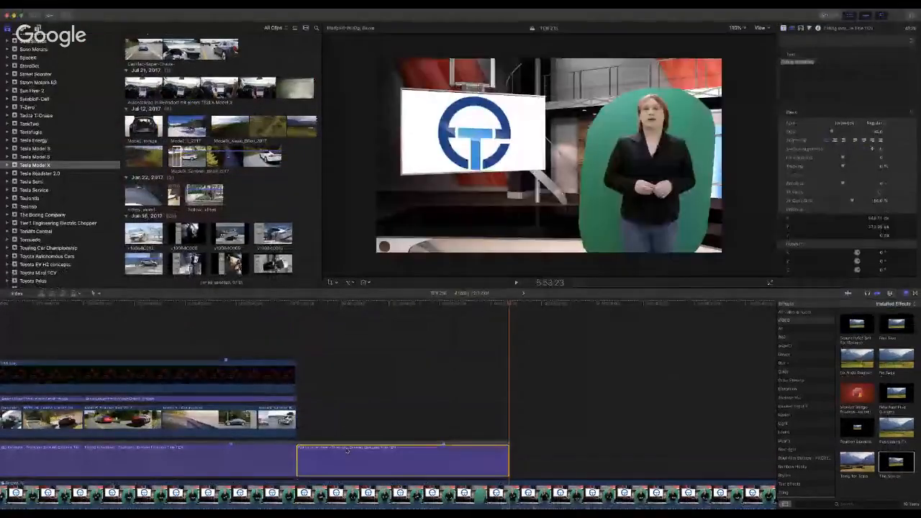
left_click(354, 443)
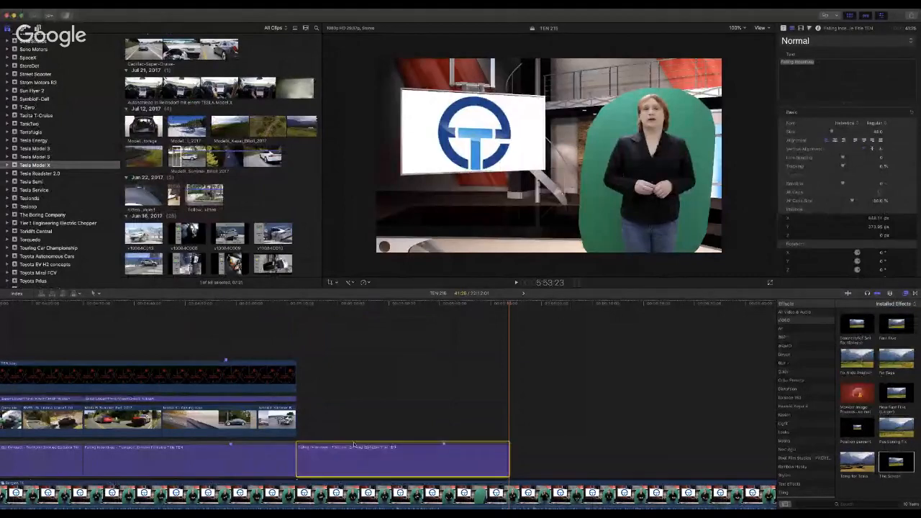
key(".")
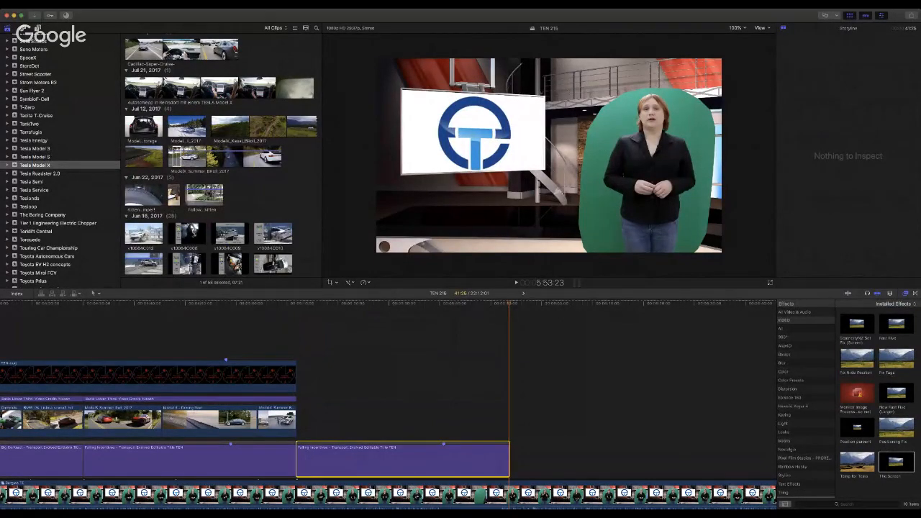
Step: Change the copied title's text to "Complaints Filed" and check the title wording in another app
left_click(451, 462)
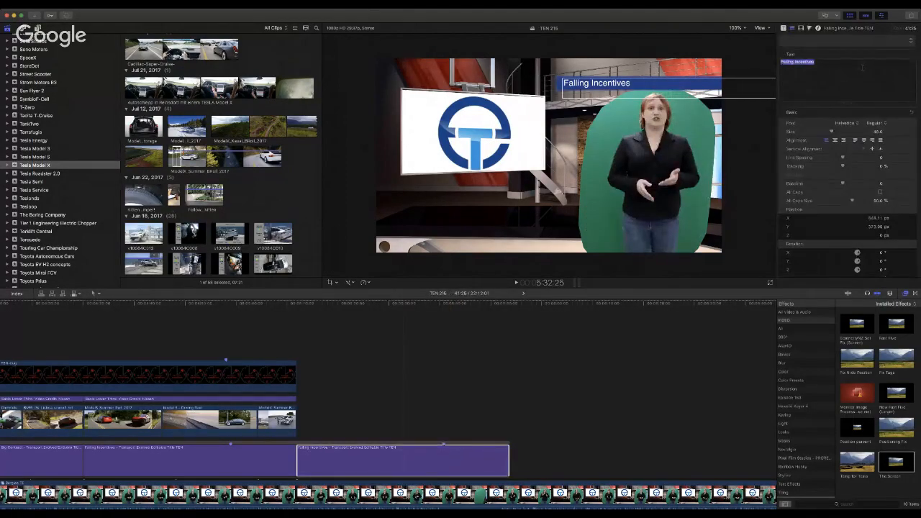
type("Complaints Filed")
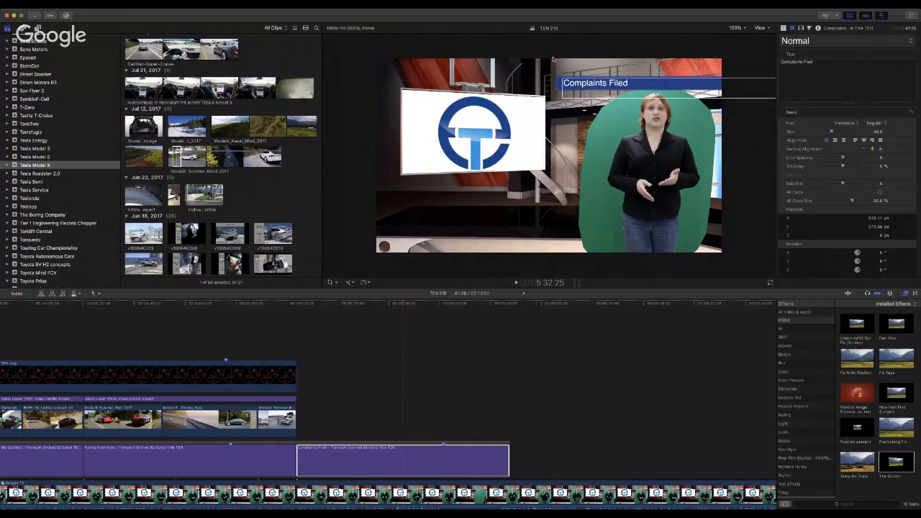
key("super+Tab")
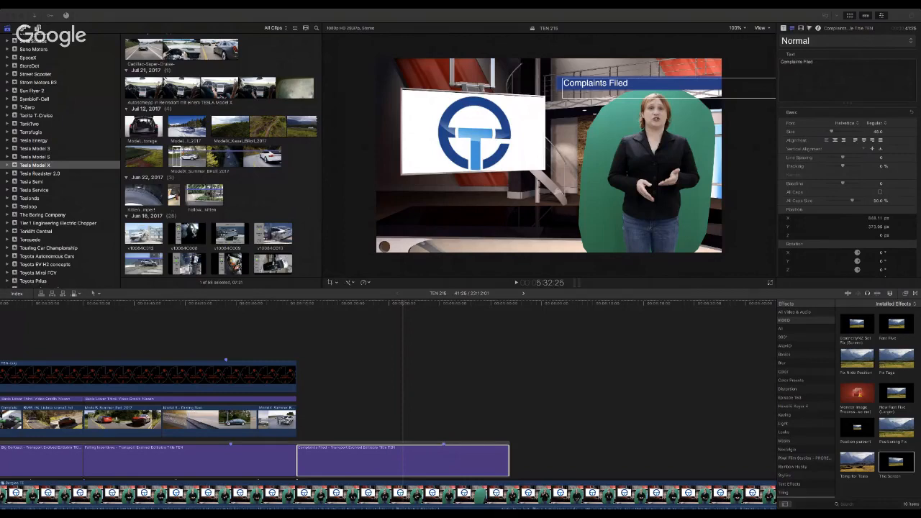
scroll(436, 351, "down", 2)
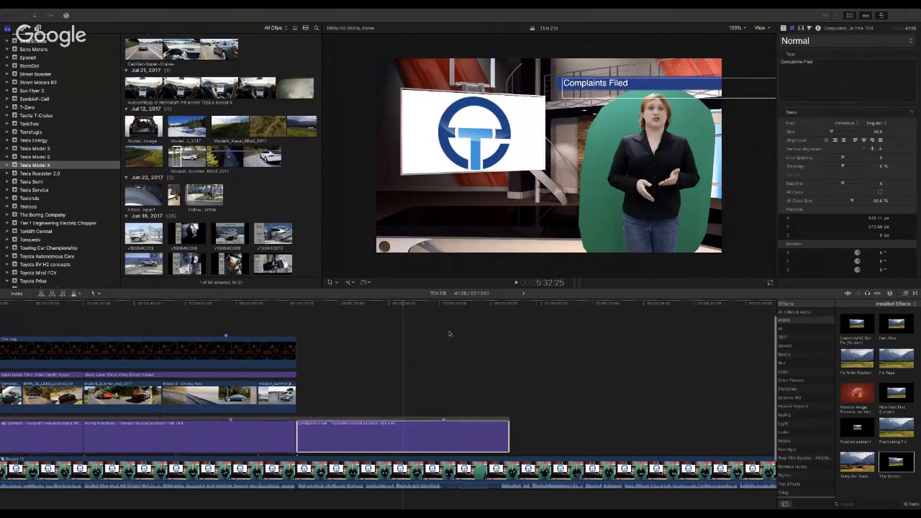
Step: Set the text of the title following "Falling Incentives" to "Increased Production"
left_click(358, 306)
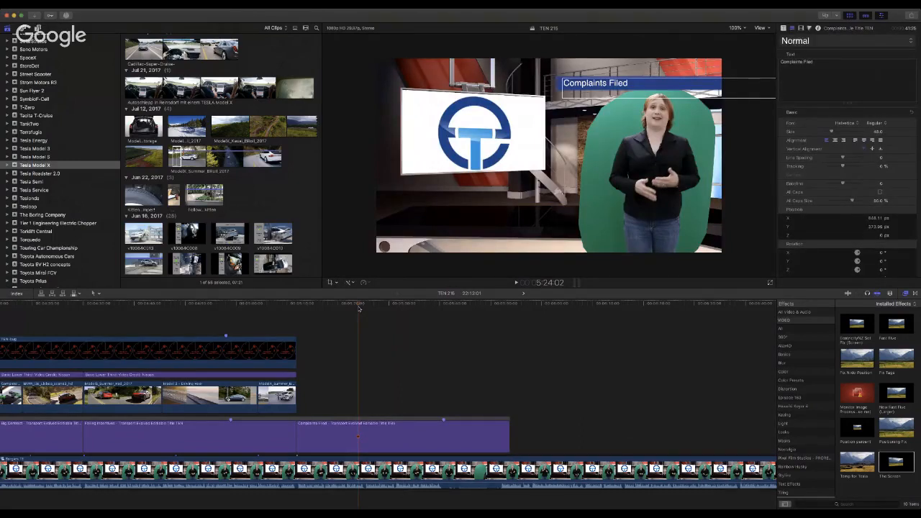
left_click(394, 445)
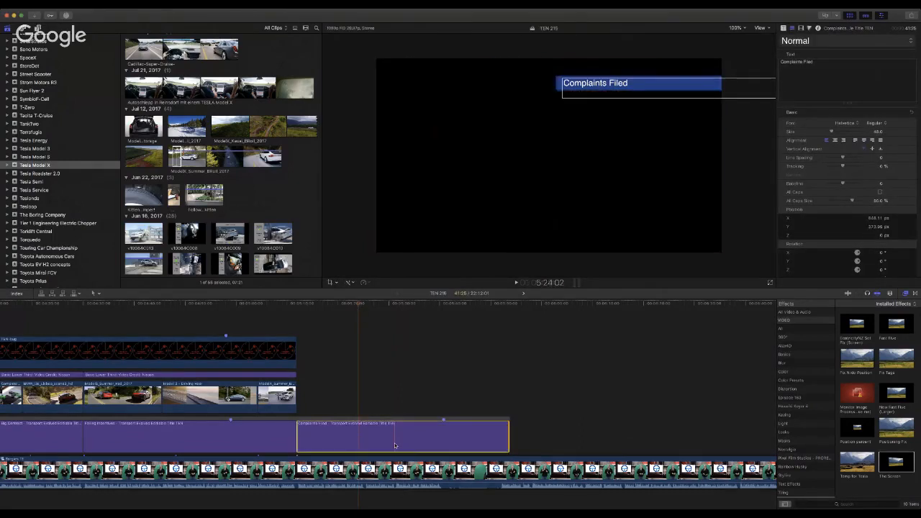
key("super+a")
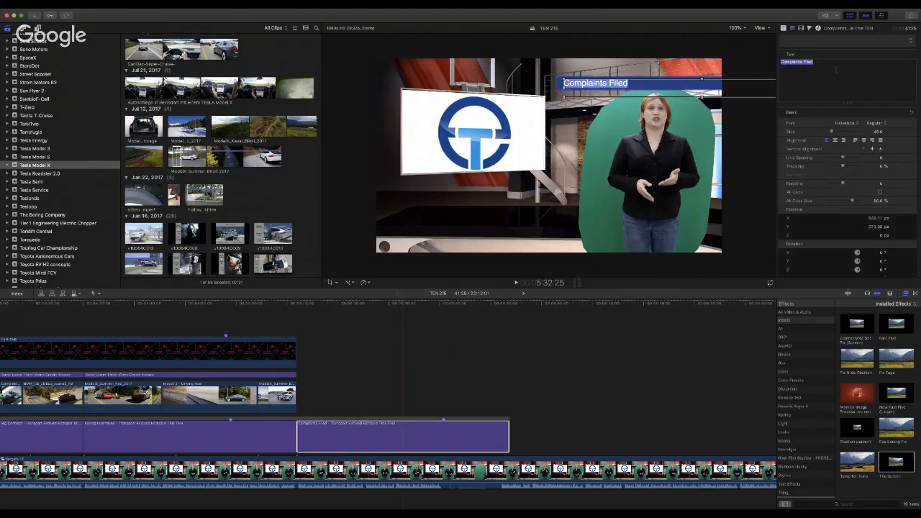
type("Increased Prpod")
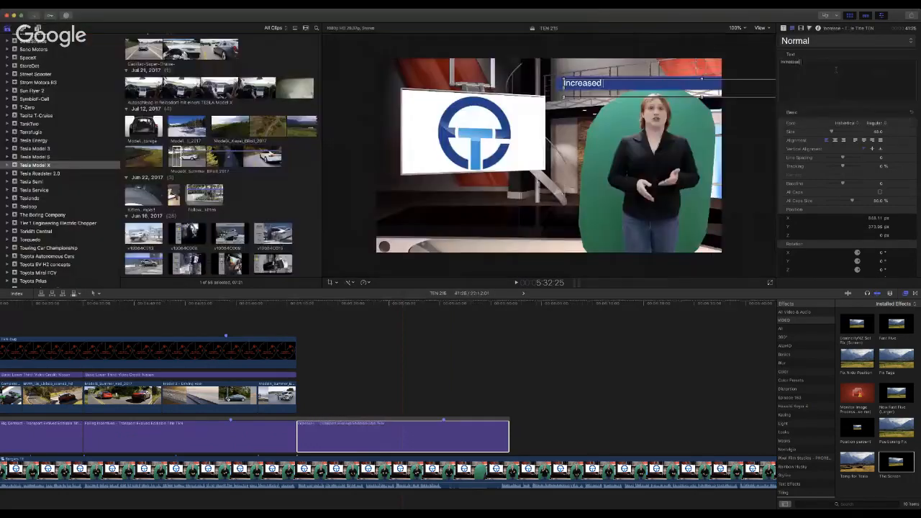
key("BackSpace")
key("BackSpace")
key("BackSpace")
type("odcu")
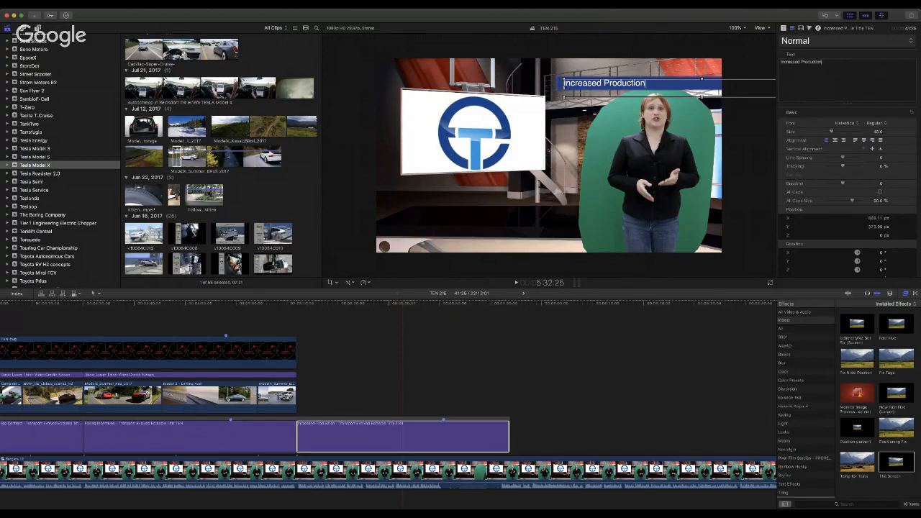
left_click(388, 318)
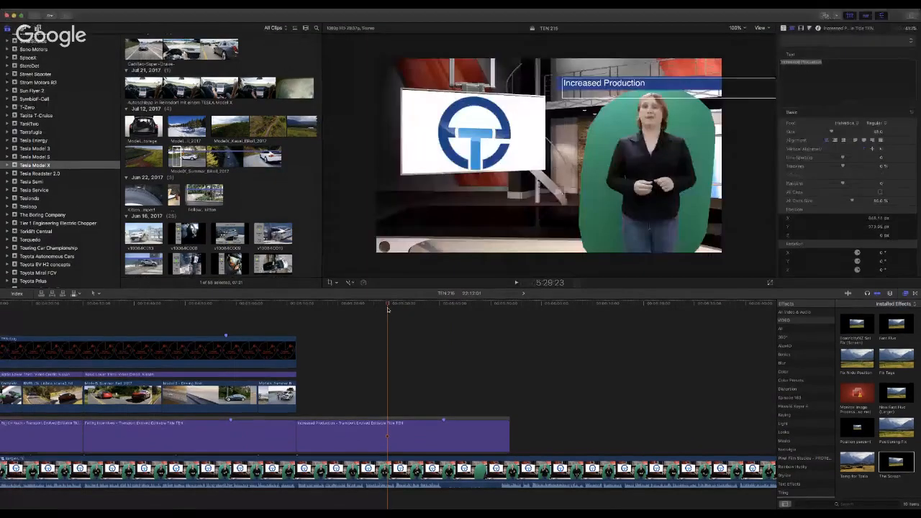
key("space")
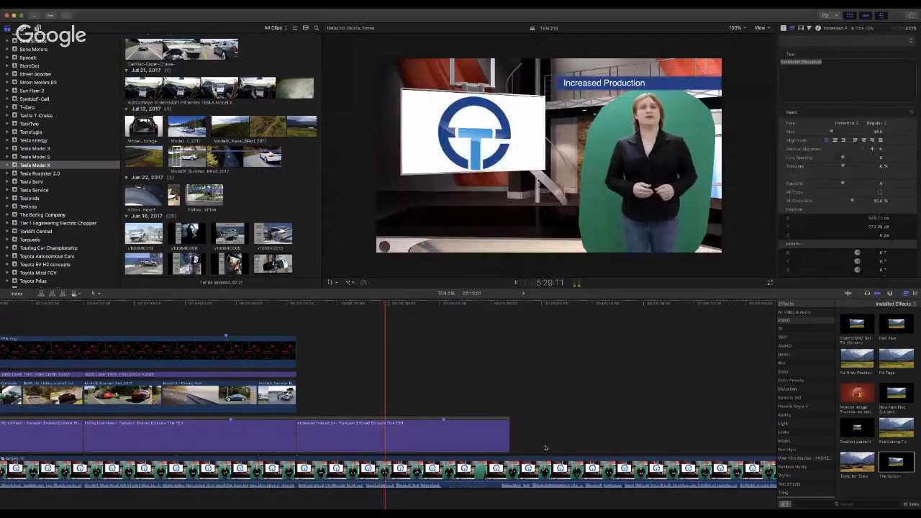
key("shift+super+f")
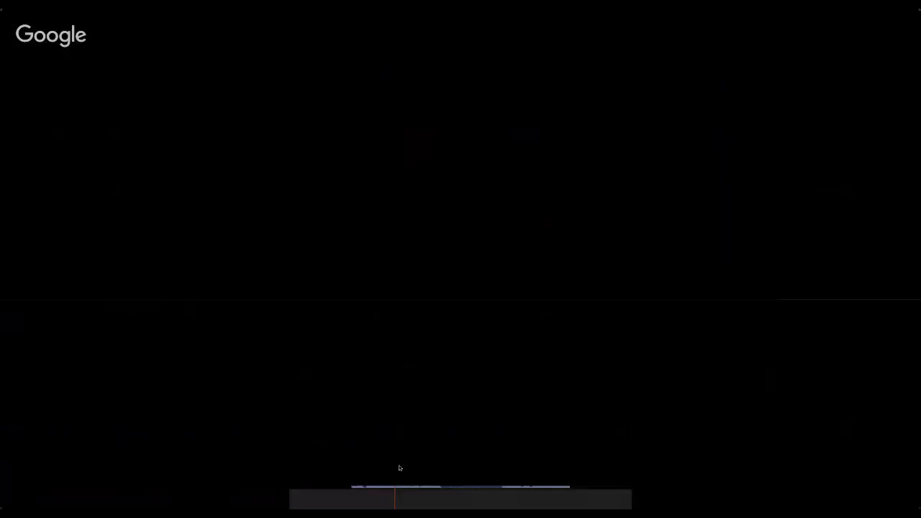
key("Escape")
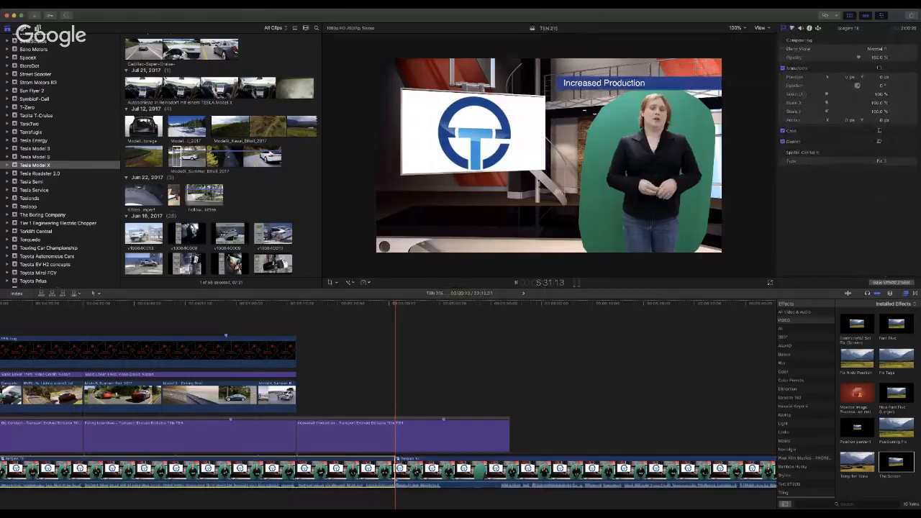
left_click(503, 302)
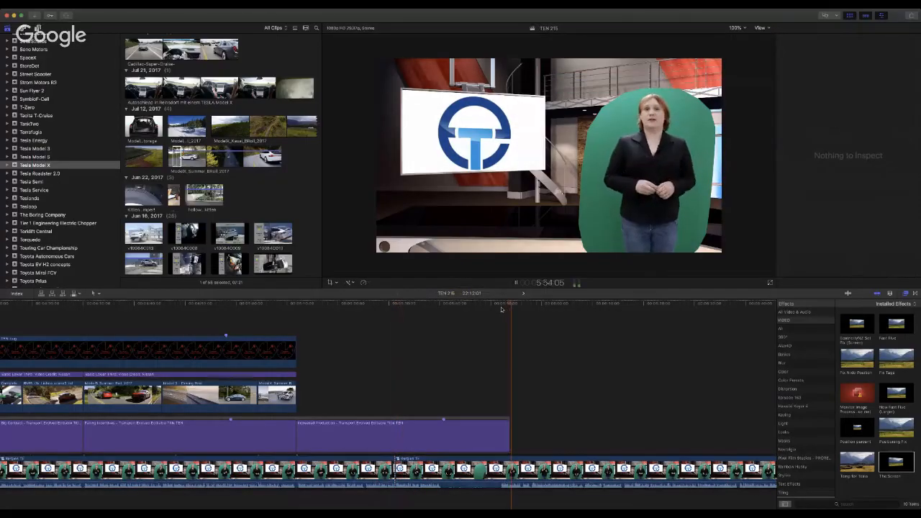
left_click(501, 308)
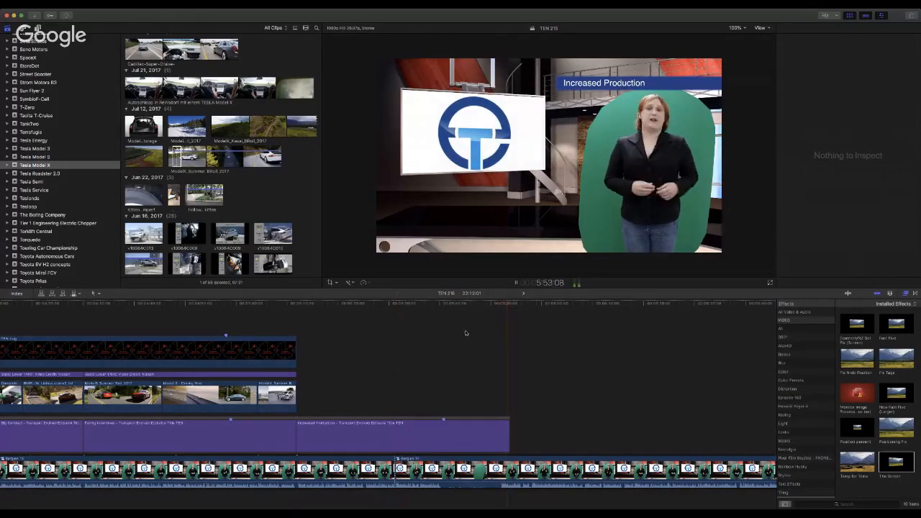
left_click(362, 303)
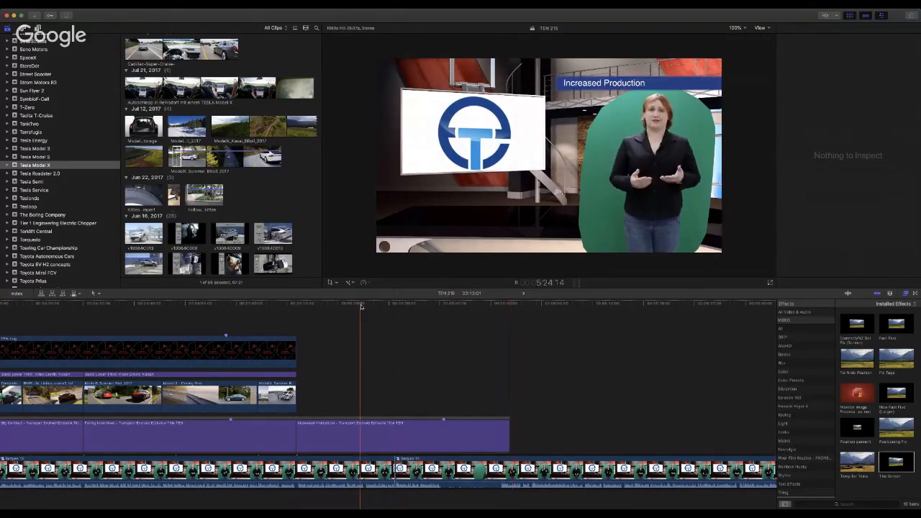
left_click(414, 435)
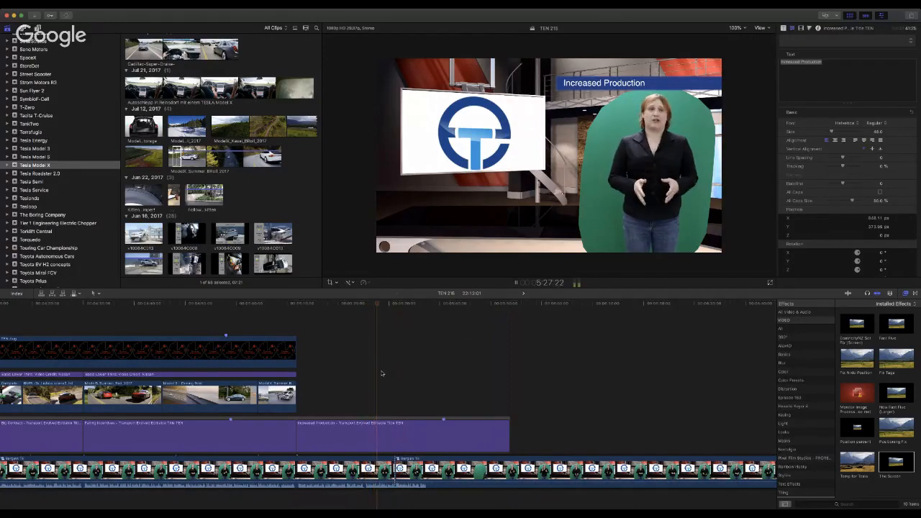
key("space")
key("super+z")
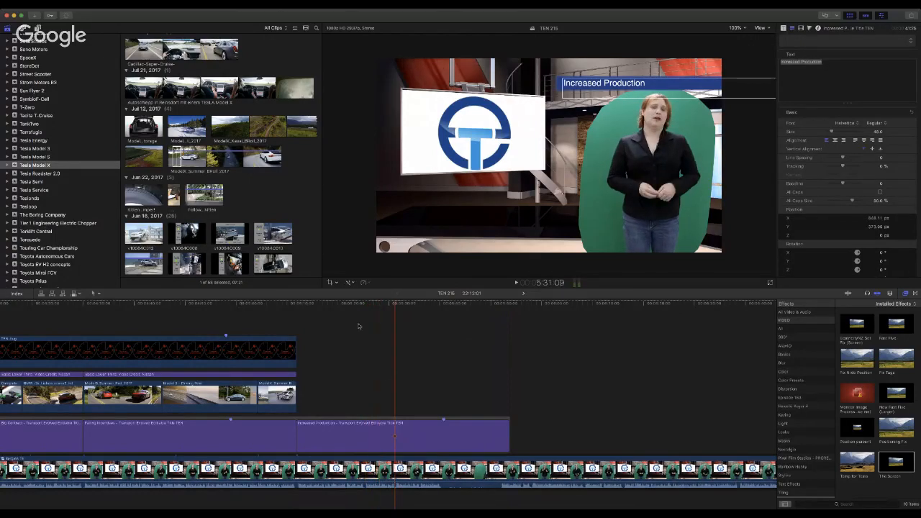
Step: Split the presenter clip at about 5:25:08 and 5:52:05 and delete the section between the two cuts
left_click(350, 304)
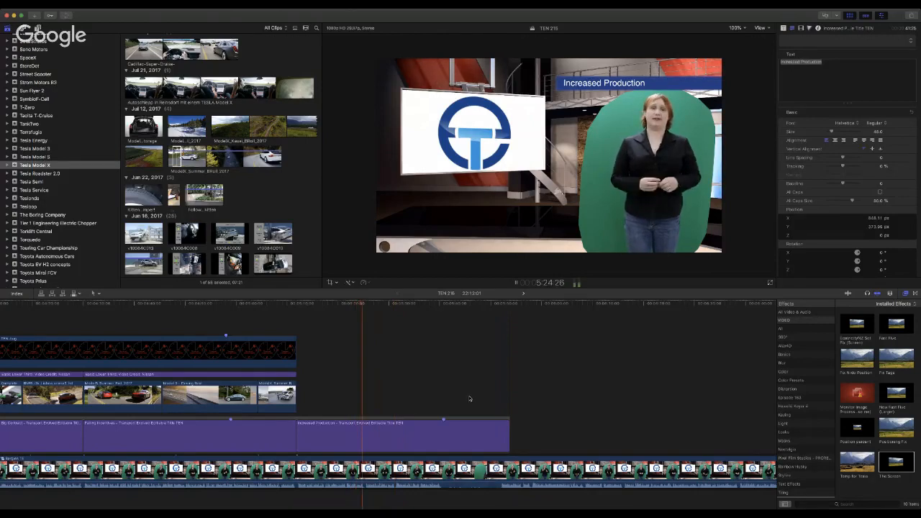
key("super+b")
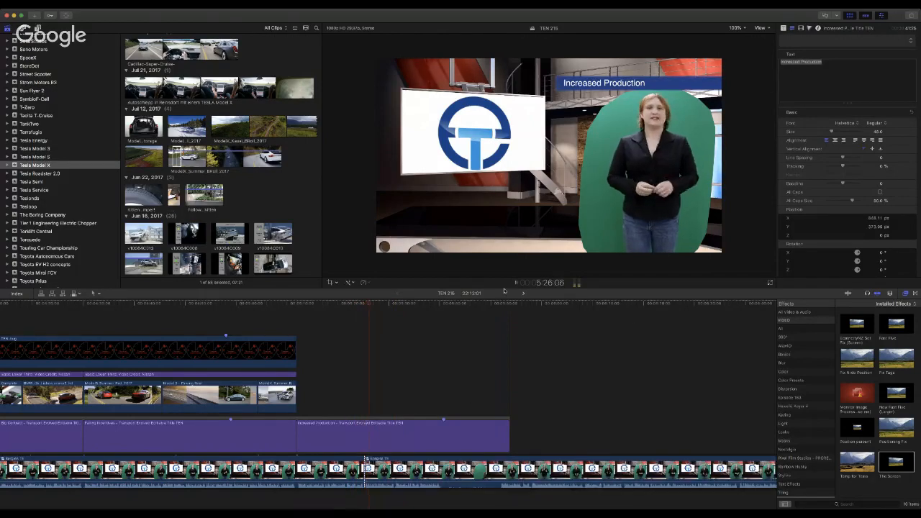
left_click(509, 305)
left_click(495, 305)
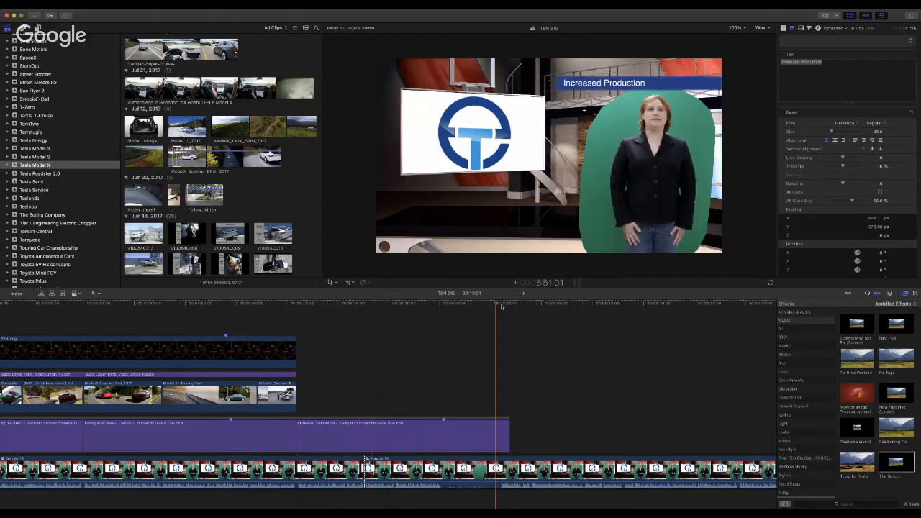
key("space")
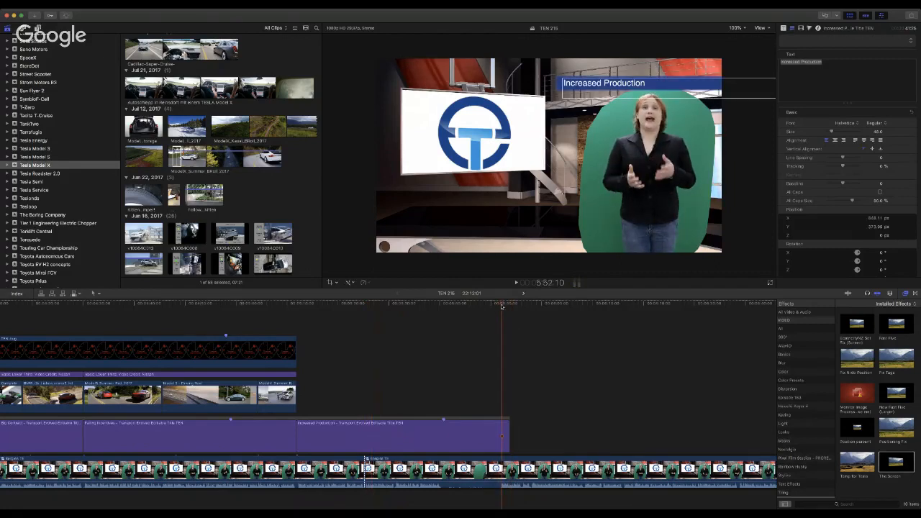
key("super+b")
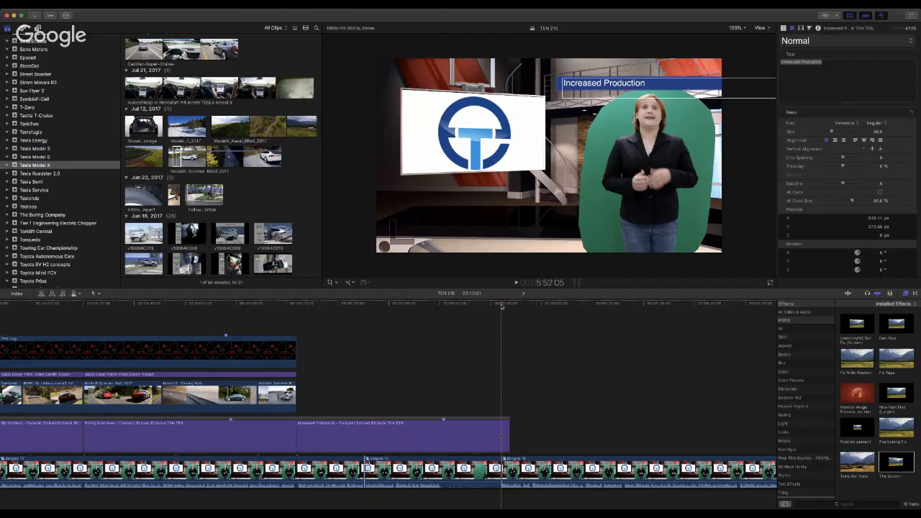
left_click(443, 486)
key("Delete")
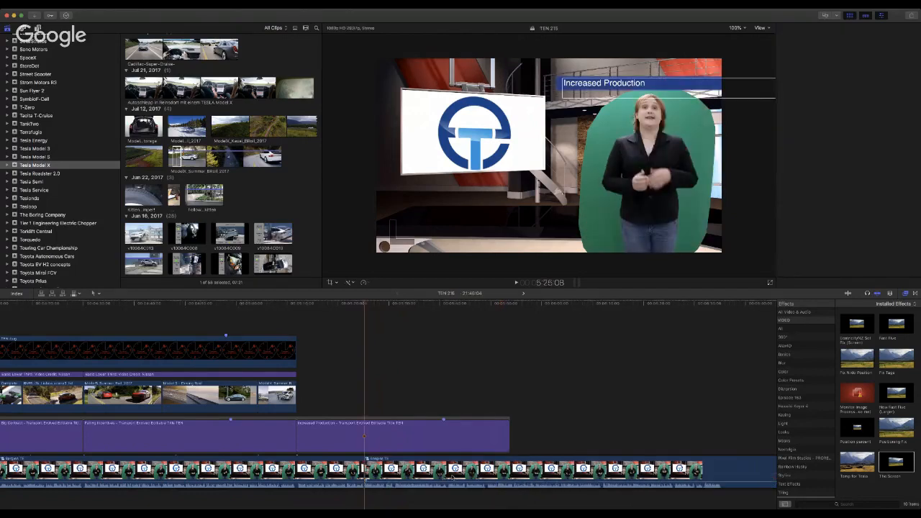
Step: Play the shortened narration and trim the end of the "Increased Production" title back to 5:49:12
key("space")
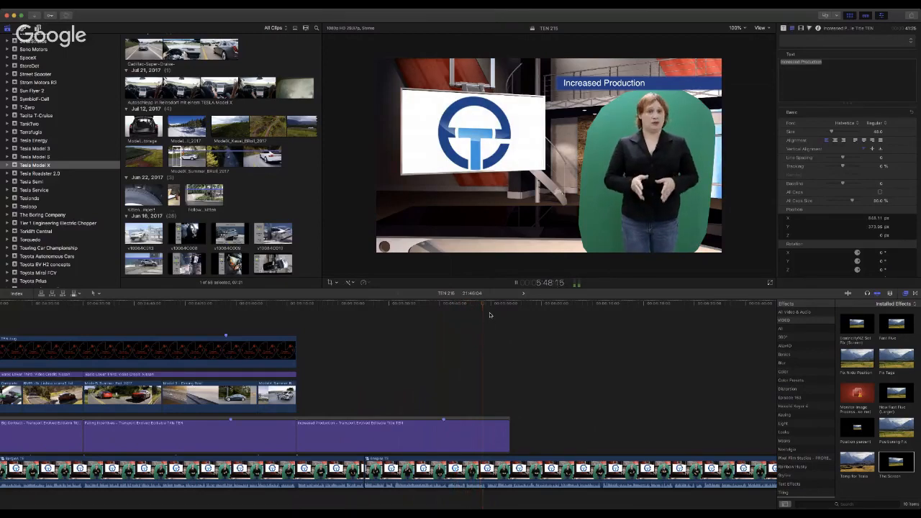
key("space")
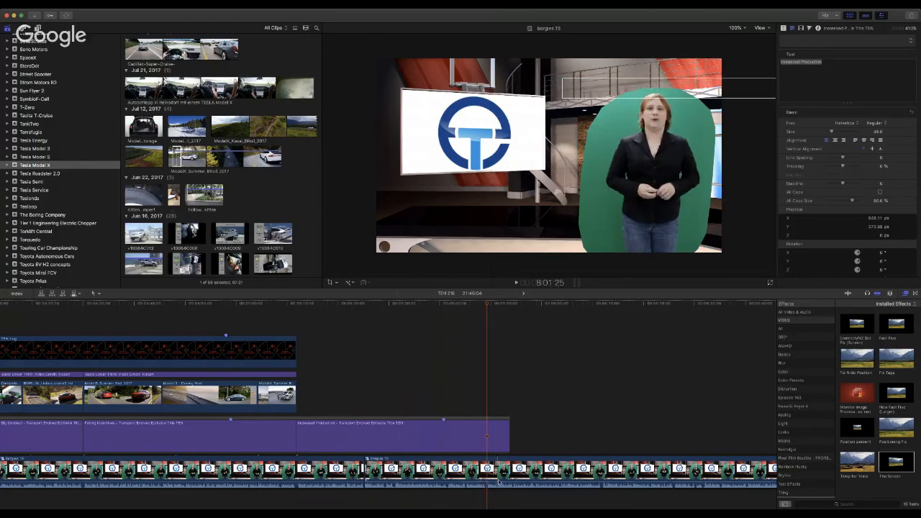
left_click_drag(508, 435, 486, 435)
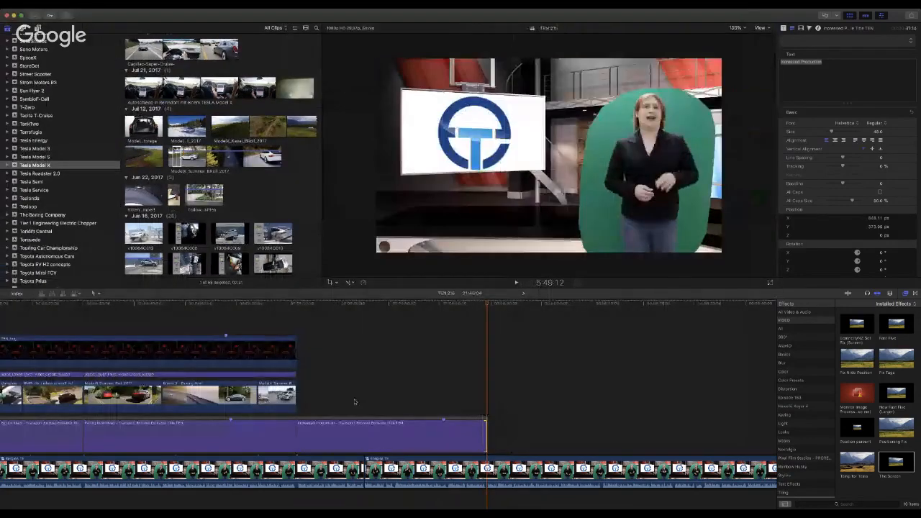
Step: Find driving footage in the 2017 Chevrolet Bolt EV event and place the Maven-App clip at the start of the "Increased Production" title
scroll(79, 114, "up", 15)
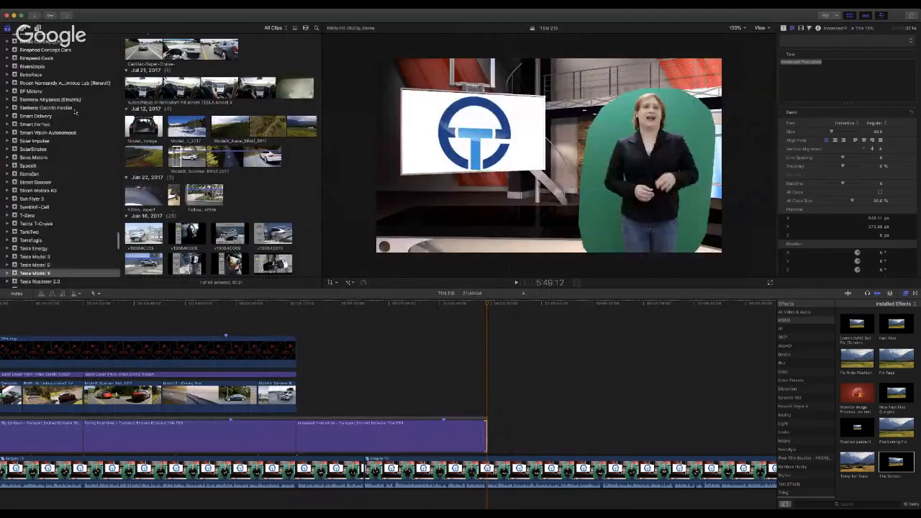
scroll(75, 113, "down", 15)
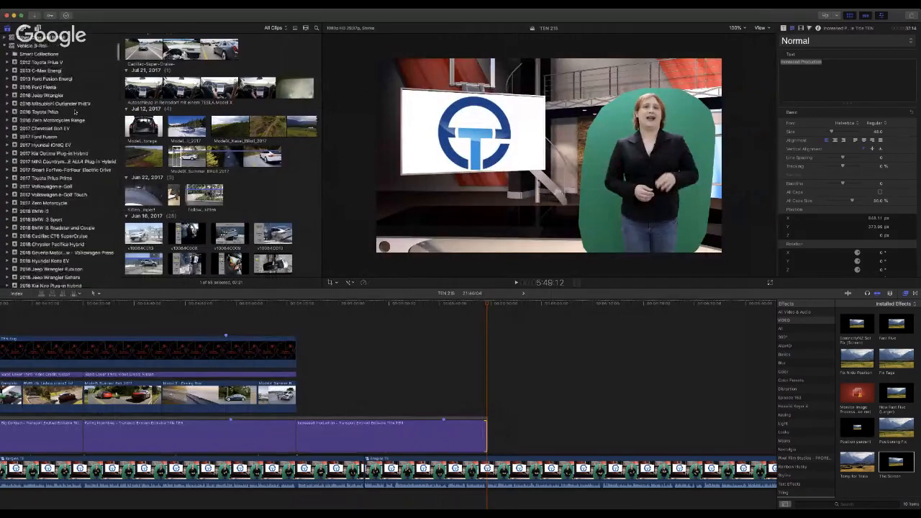
left_click(297, 305)
scroll(74, 203, "up", 15)
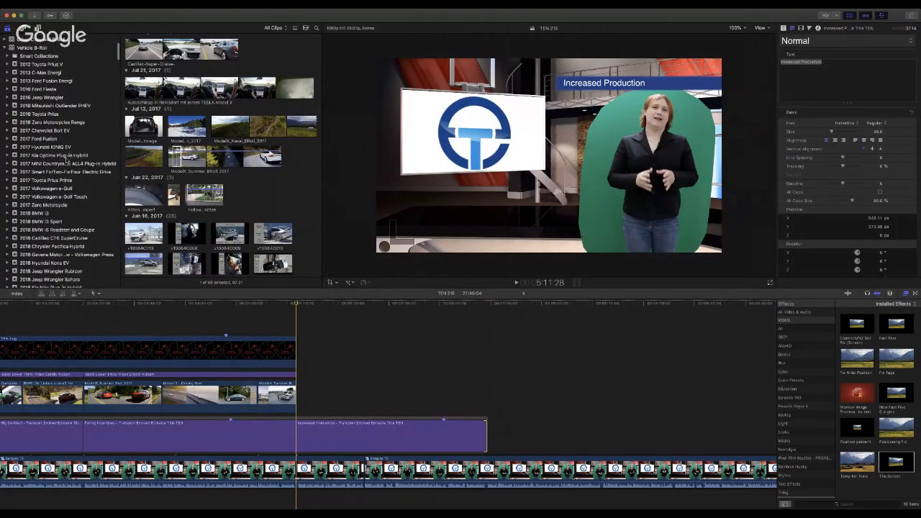
scroll(67, 160, "down", 5)
scroll(71, 137, "up", 8)
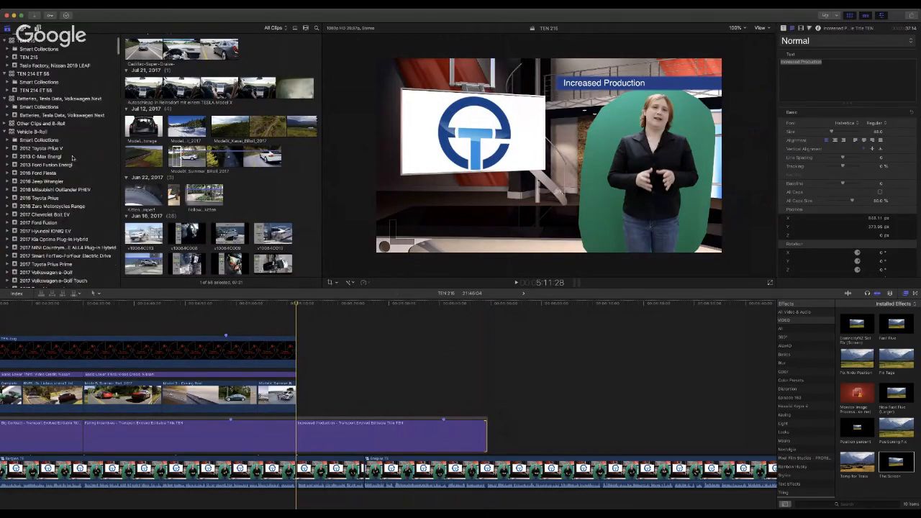
left_click(69, 215)
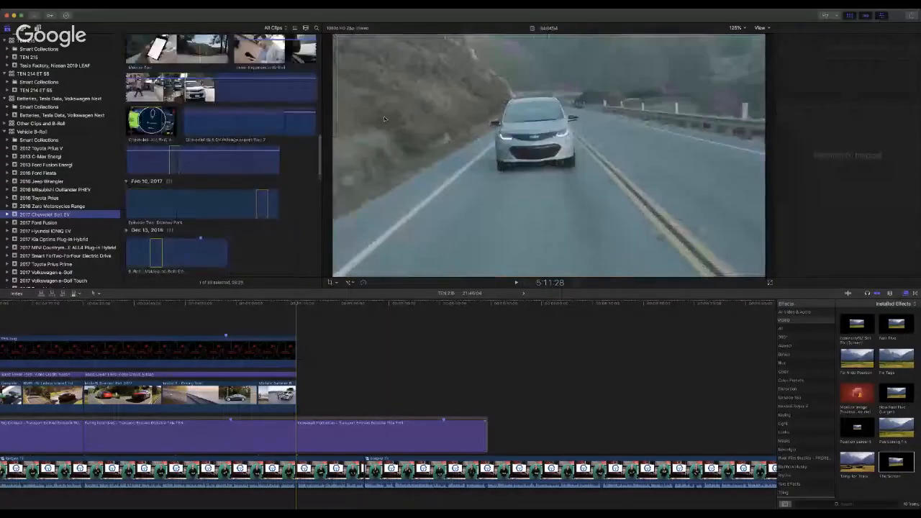
scroll(280, 149, "down", 10)
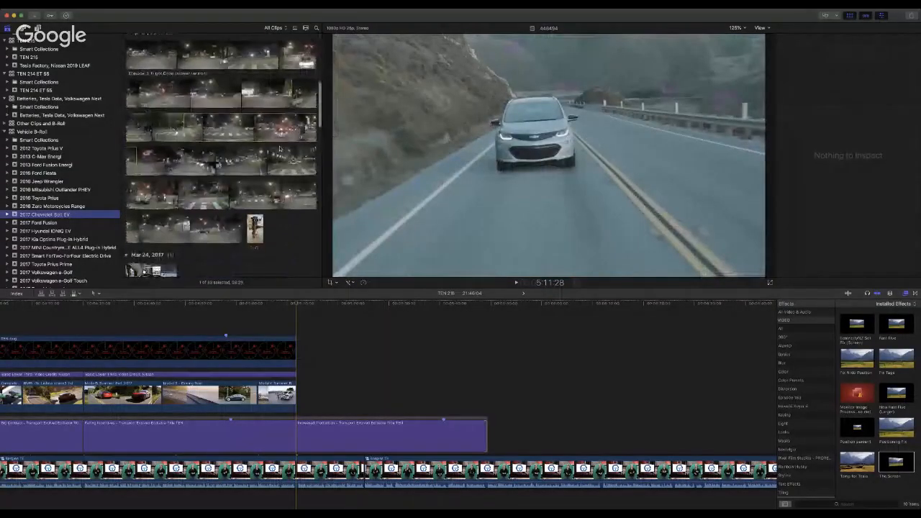
scroll(280, 149, "down", 3)
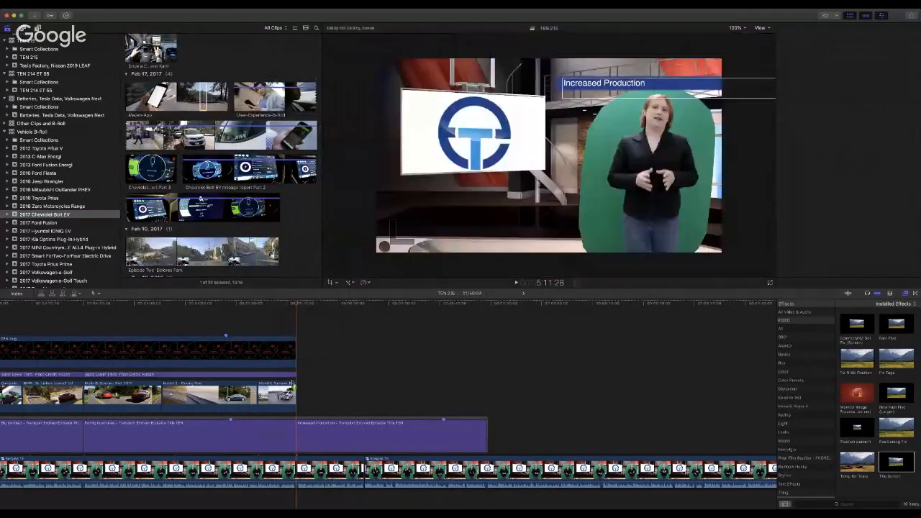
left_click(291, 398)
left_click_drag(296, 400, 307, 402)
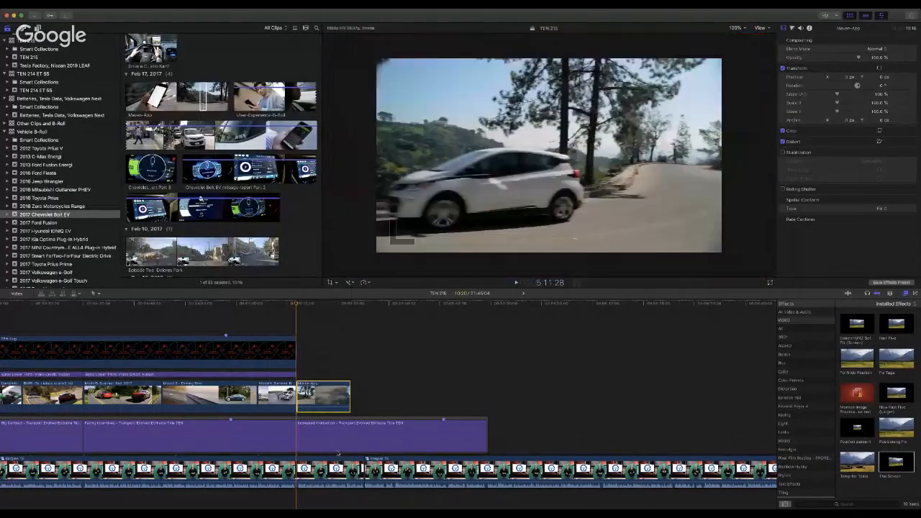
Step: Detach and delete the Maven-App clip's audio, and fit its picture into the studio wall screen with The Screen effect preset
key("ctrl+shift+s")
left_click(329, 496)
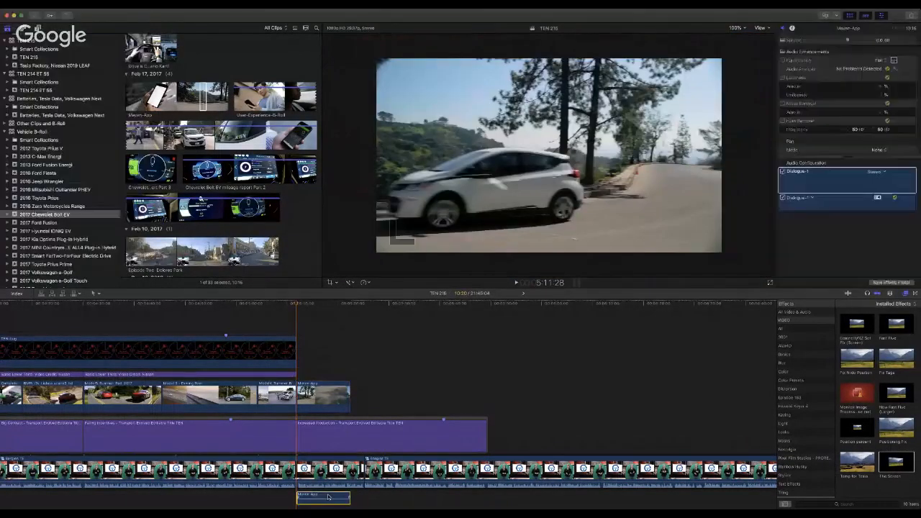
key("Delete")
left_click_drag(555, 432, 321, 398)
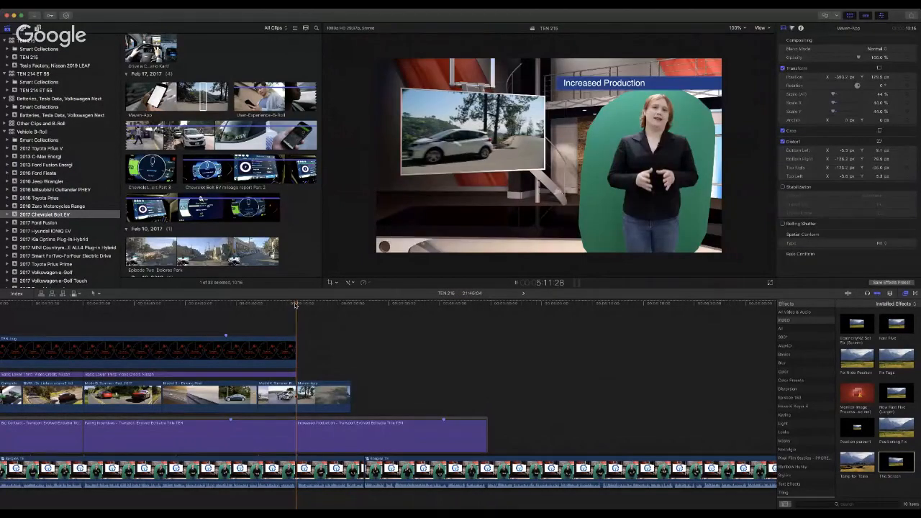
Step: Play the Maven-App clip over the narration, then expose more of its footage and trim its duration to about 9:16
key("space")
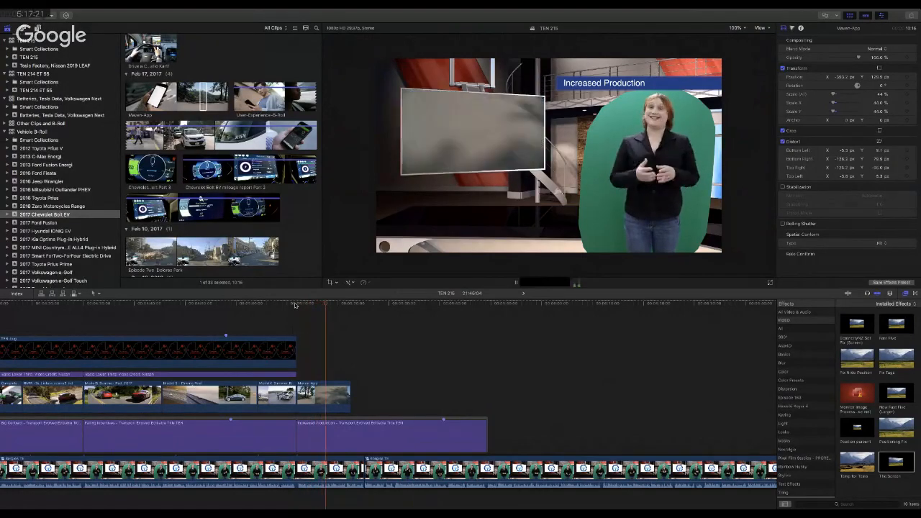
mouse_move(315, 401)
left_mouse_down()
mouse_move(374, 401)
mouse_move(297, 396)
left_mouse_up()
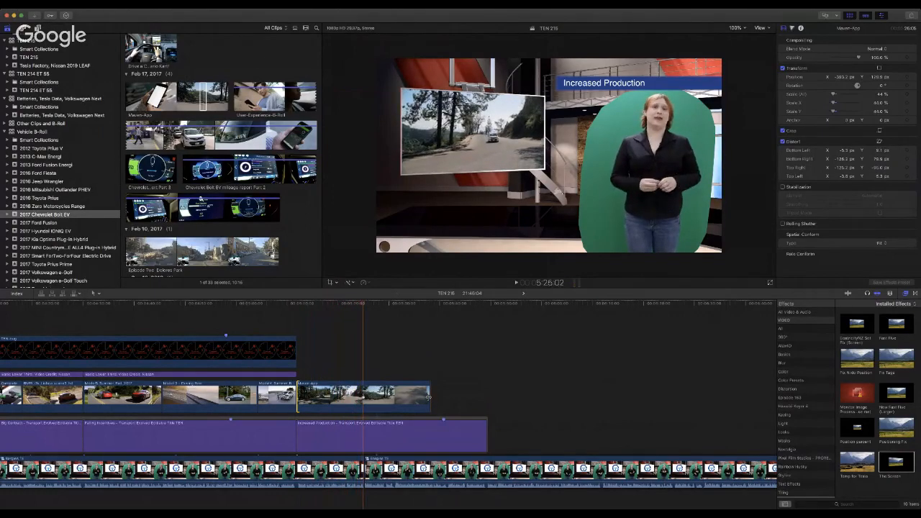
left_click_drag(429, 397, 346, 397)
Step: Extend the end of the Maven-App clip to about 5:25, just before the cut in the presenter clip
left_click(345, 306)
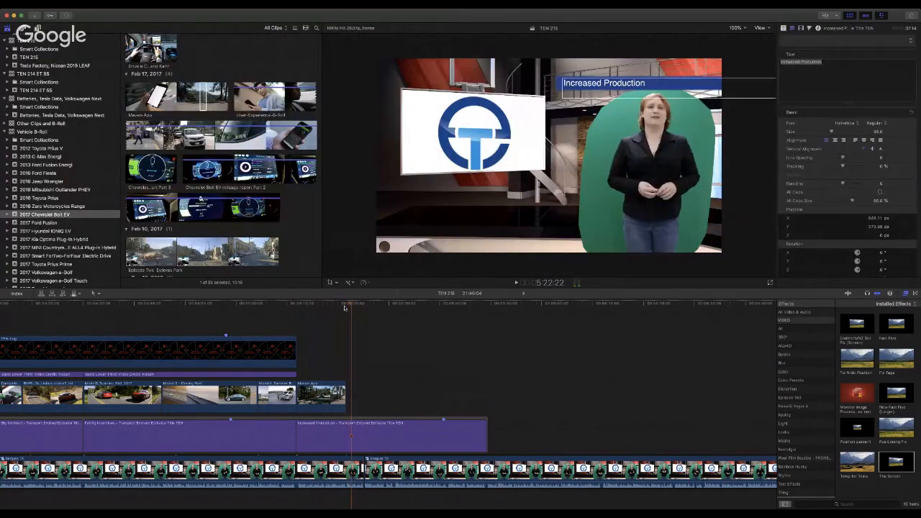
key("super+equal")
key("super+equal")
key("super+equal")
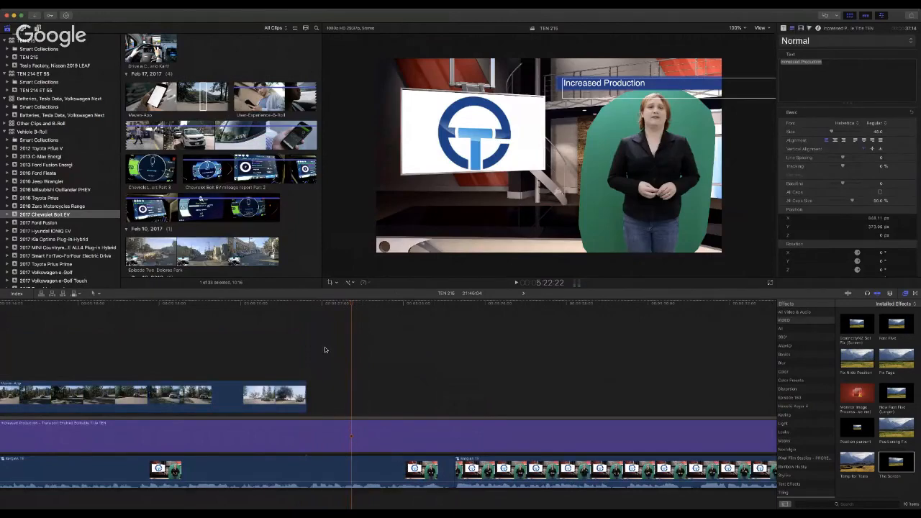
scroll(324, 350, "down", 2)
left_click(302, 389)
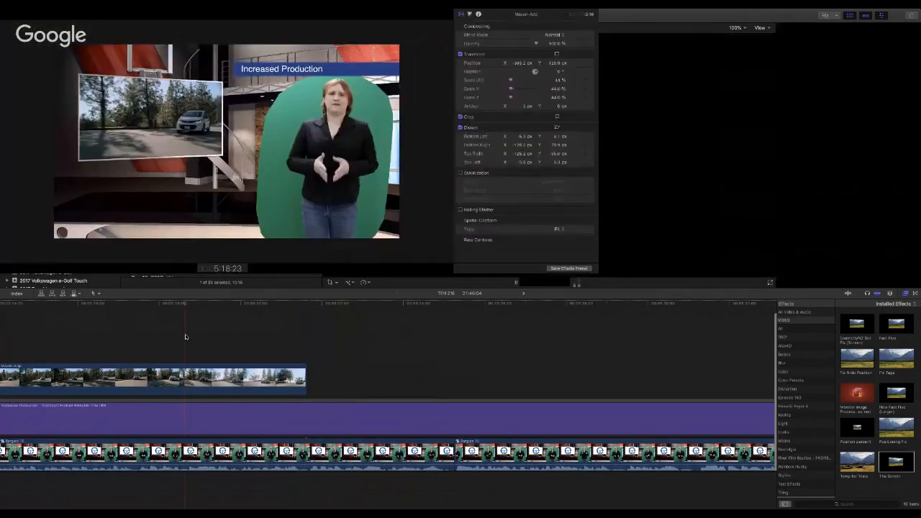
key("space")
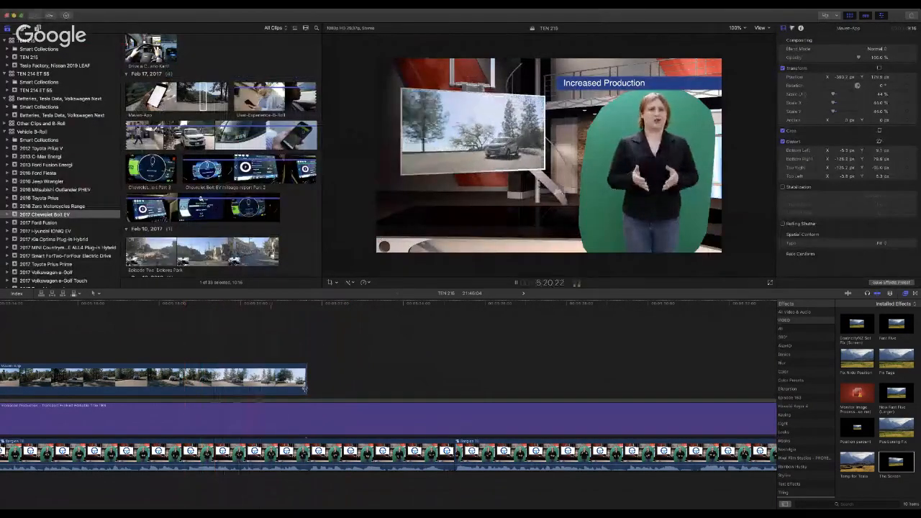
left_click_drag(302, 390, 442, 386)
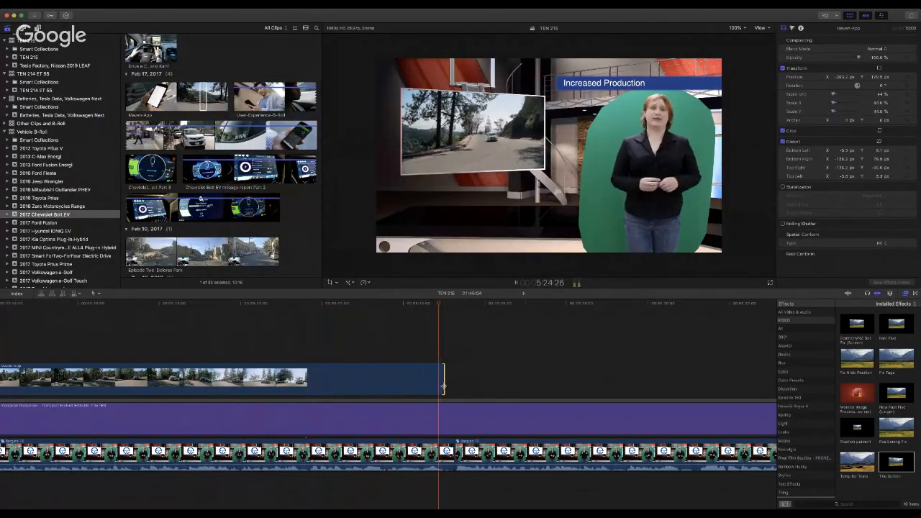
Step: Trim the start of the Maven-App clip, move it back to the title's start, and extend its end by 3:00 to 13:03
scroll(99, 384, "left", 5)
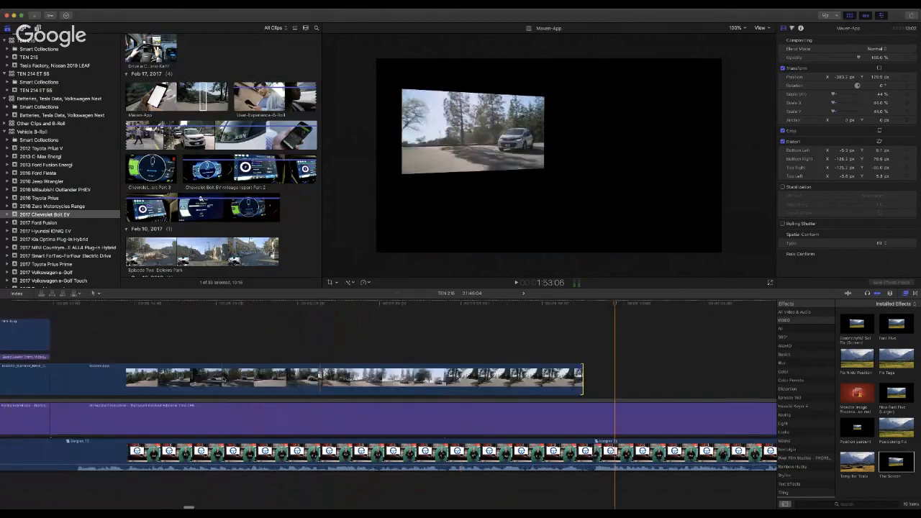
left_click_drag(99, 384, 220, 385)
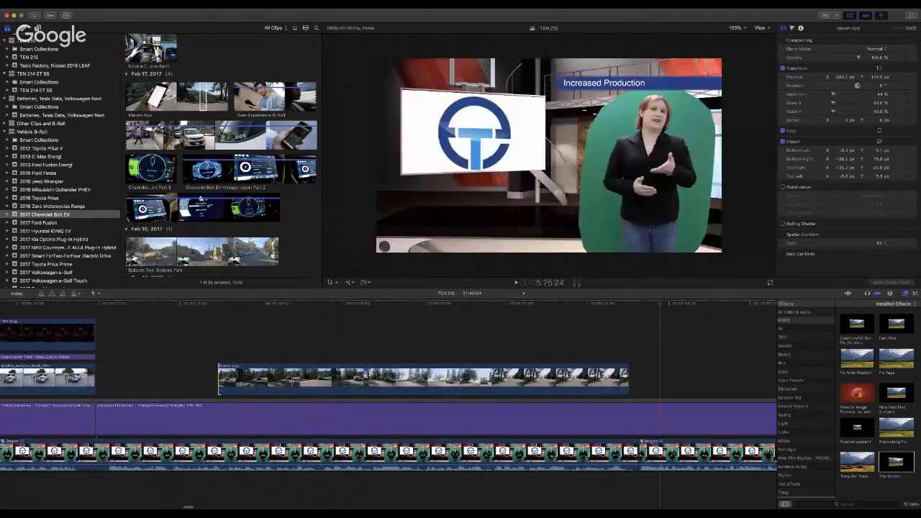
left_click_drag(287, 387, 164, 386)
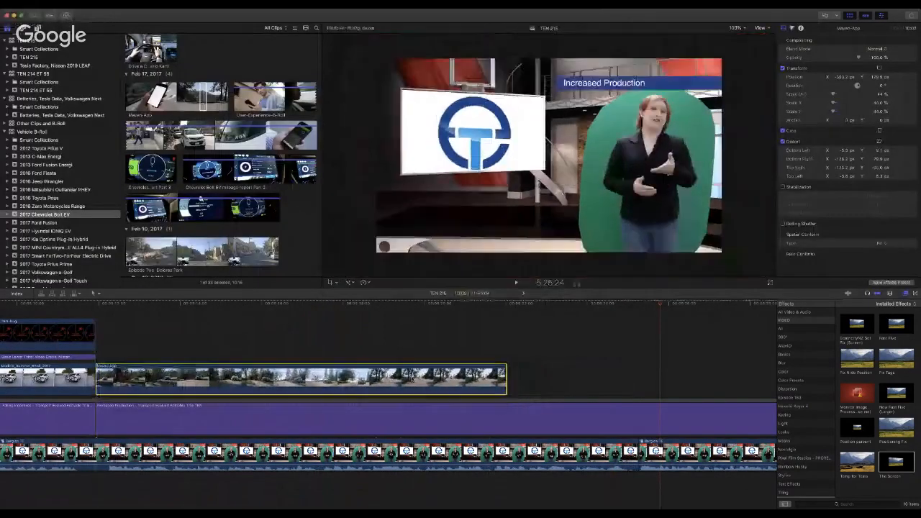
left_click_drag(505, 383, 627, 383)
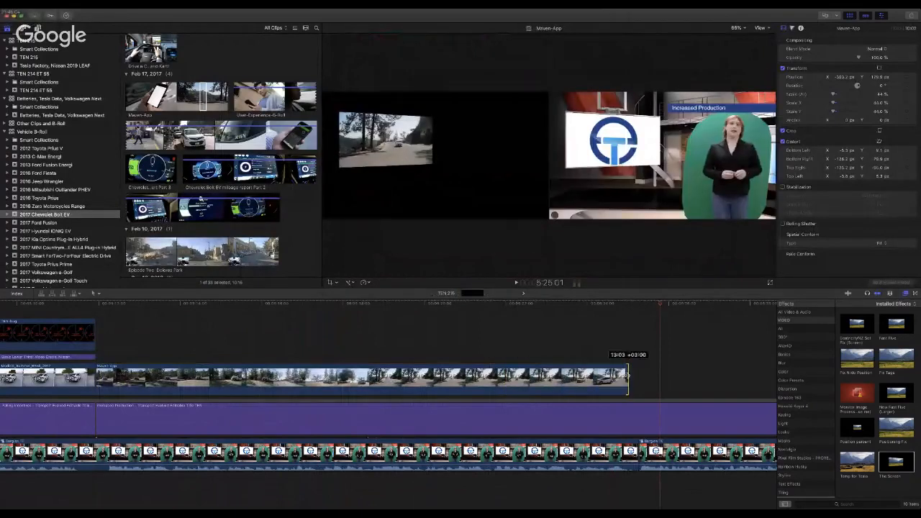
left_click(536, 314)
key("super+4")
key("space")
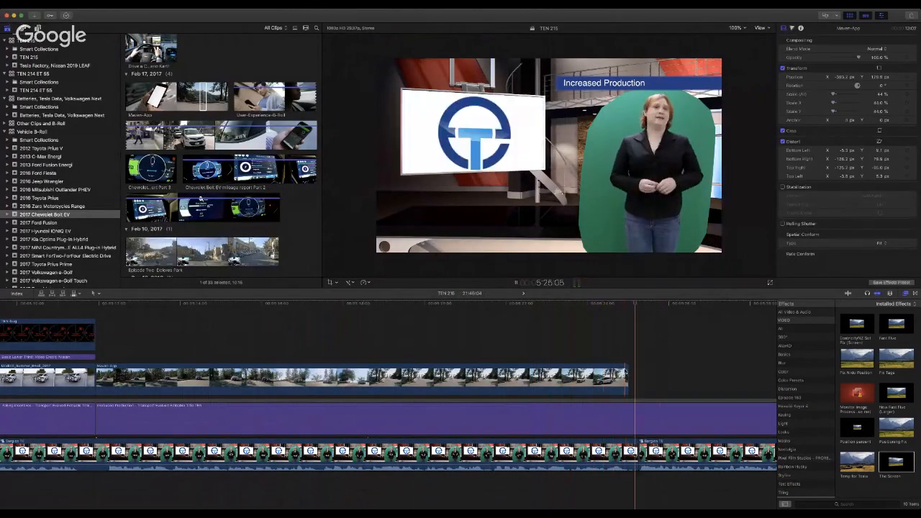
Step: Find factory footage in the 2017 Chevrolet Bolt EV event and place the Making-of-Bolt-EV clip directly after the Maven-App clip
scroll(274, 214, "down", 10)
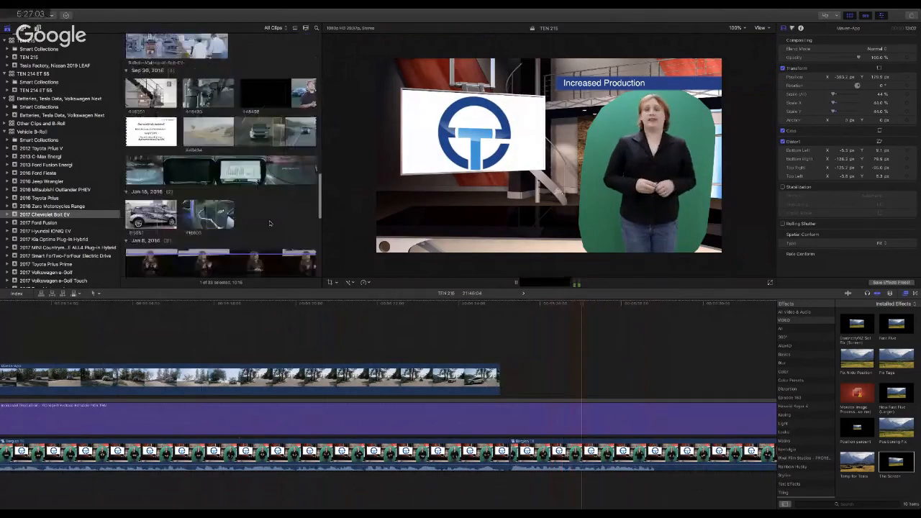
scroll(274, 214, "up", 15)
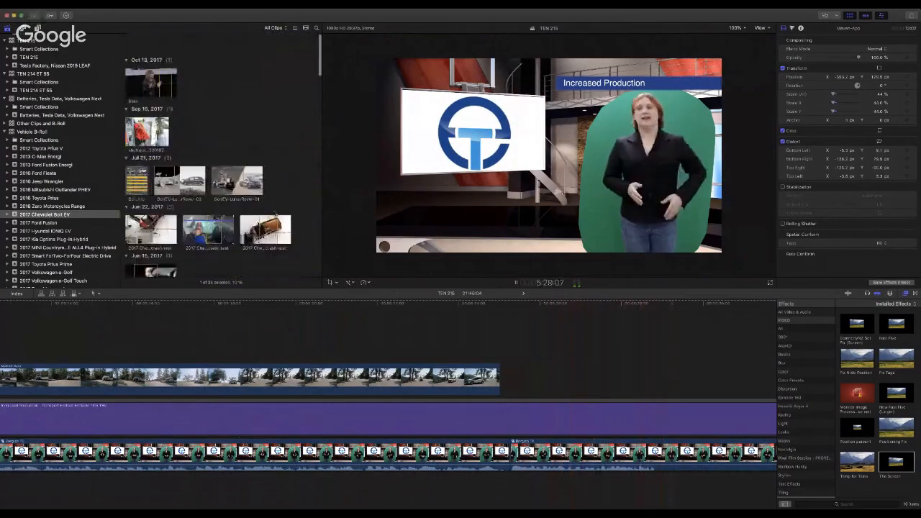
key("space")
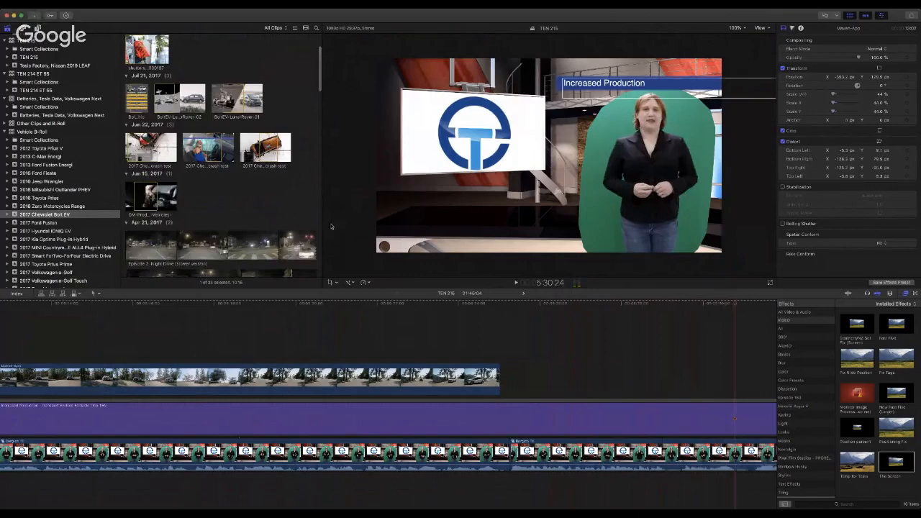
scroll(160, 188, "down", 10)
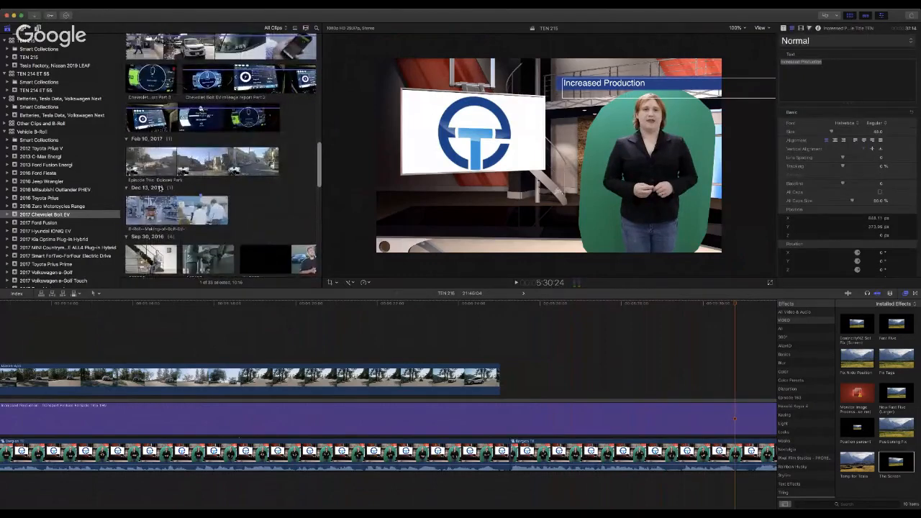
left_click(176, 210)
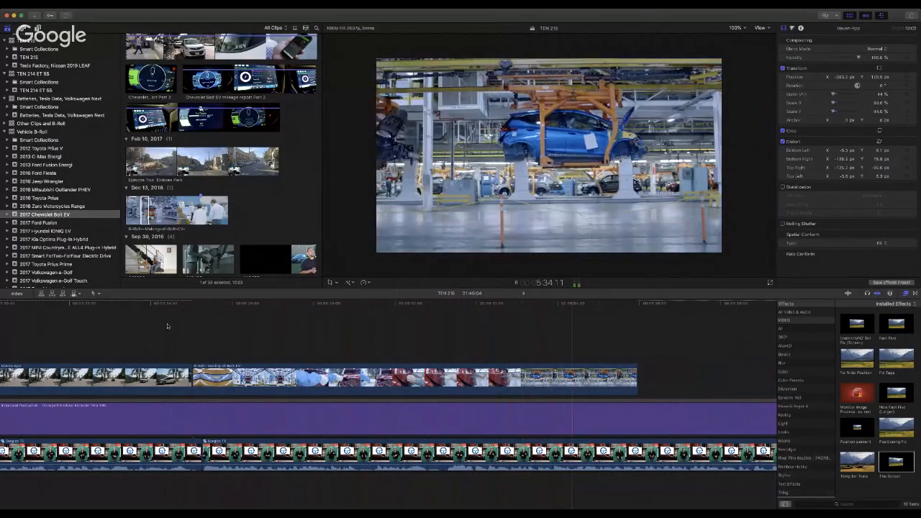
Step: Play the narration past the Making-of-Bolt-EV clip and extend the clip's end to 5:41:12
scroll(638, 395, "right", 1)
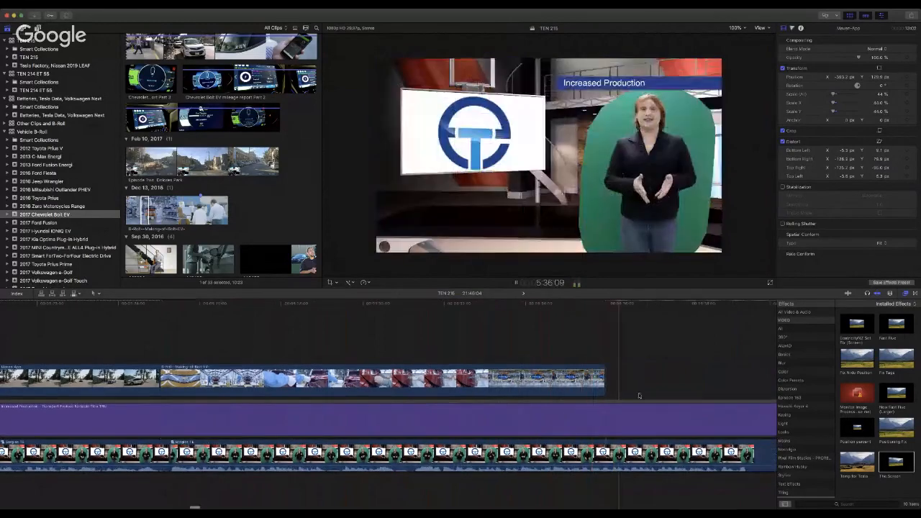
scroll(639, 396, "right", 10)
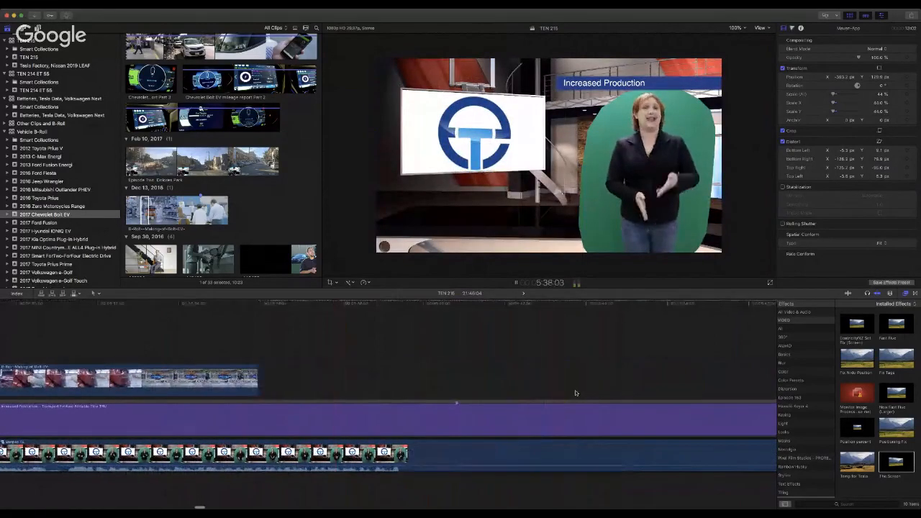
scroll(362, 377, "right", 2)
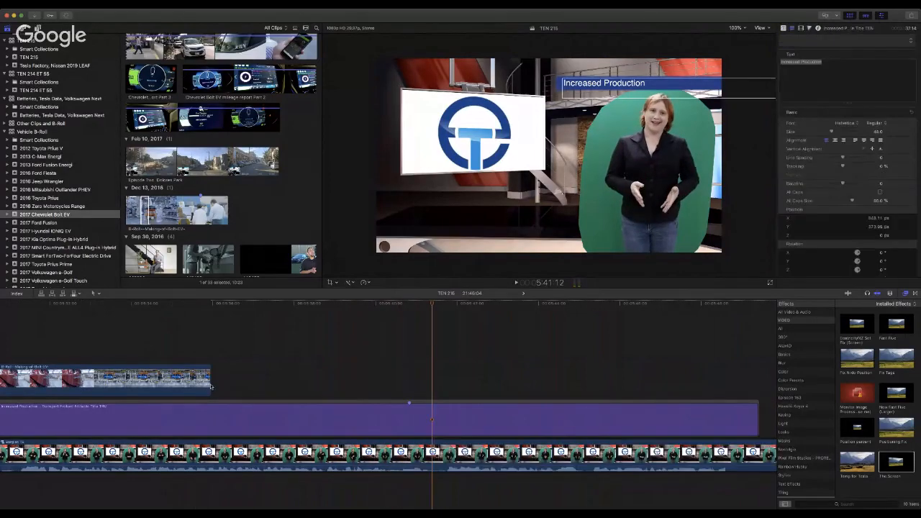
left_click_drag(210, 381, 430, 379)
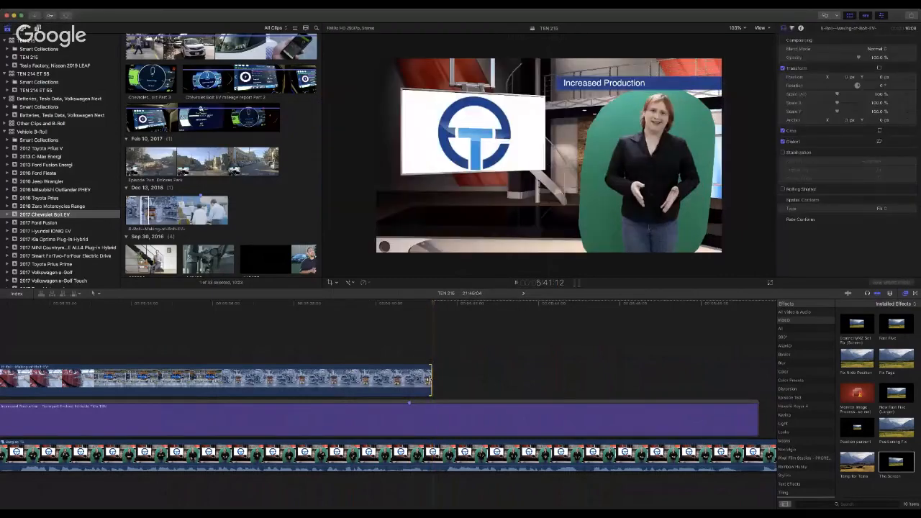
Step: Place road-driving footage from the Sep 30, 2016 clips after the Making-of-Bolt-EV clip, and trim it to end with the "Increased Production" title
scroll(236, 206, "up", 10)
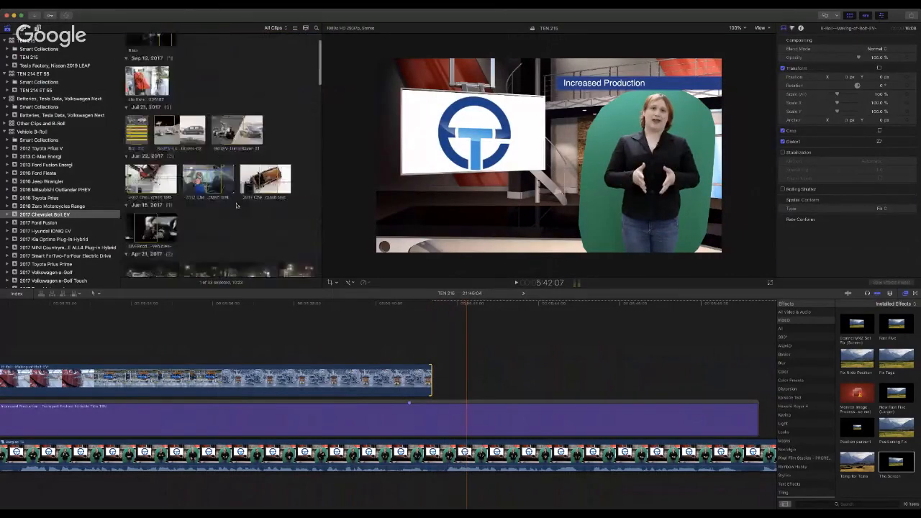
scroll(236, 206, "down", 15)
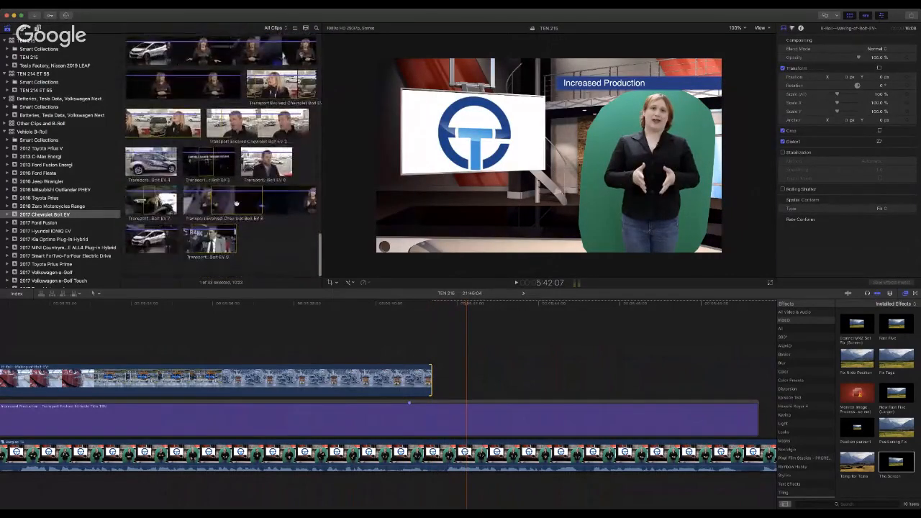
scroll(236, 206, "up", 2)
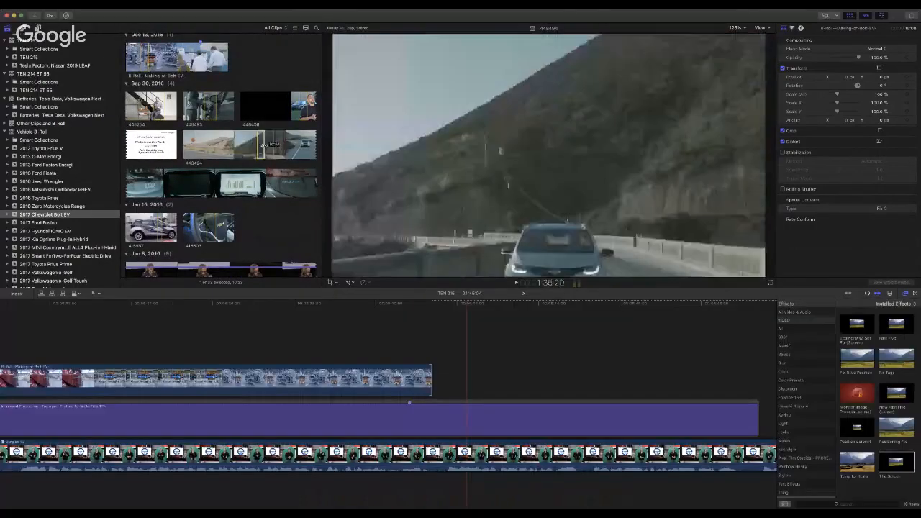
left_click_drag(257, 147, 313, 143)
key("space")
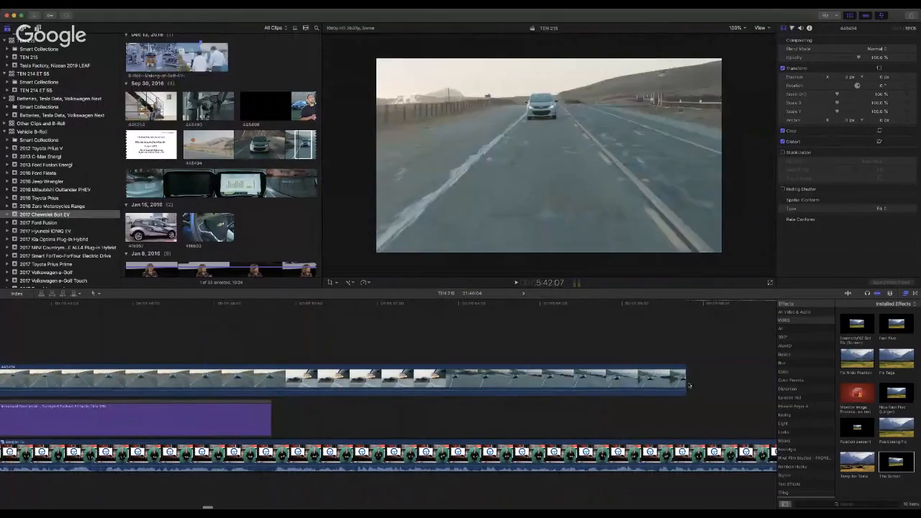
left_click_drag(686, 381, 270, 381)
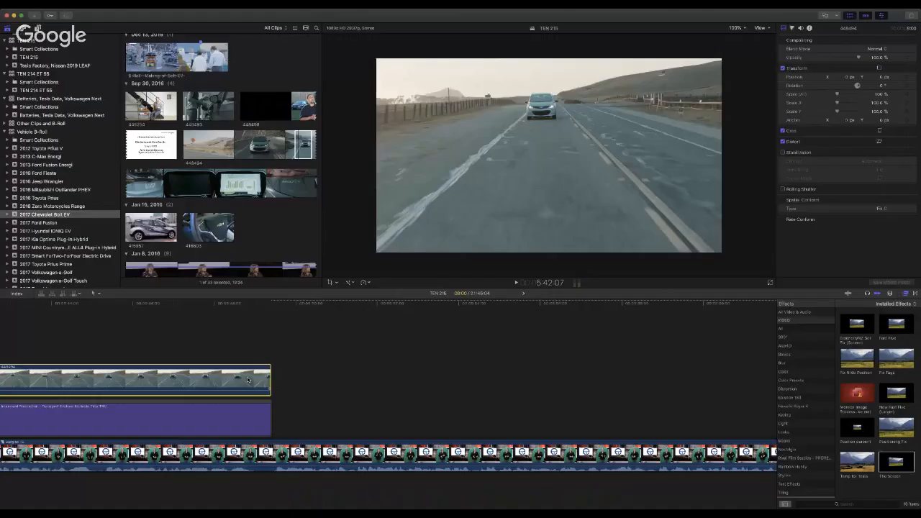
Step: Detach and delete the road-driving clip's audio, and fit its picture into the studio wall screen with The Screen effect preset
key("ctrl+shift+s")
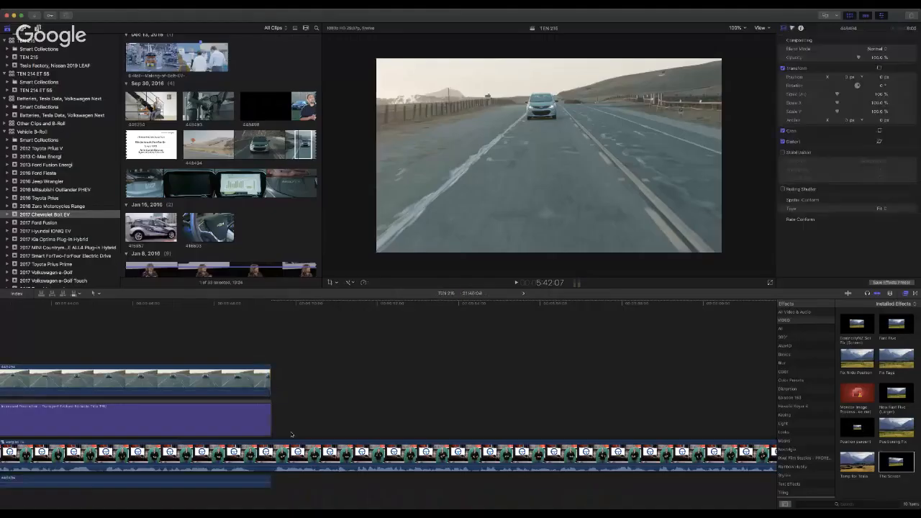
scroll(248, 380, "left", 5)
left_click(389, 481)
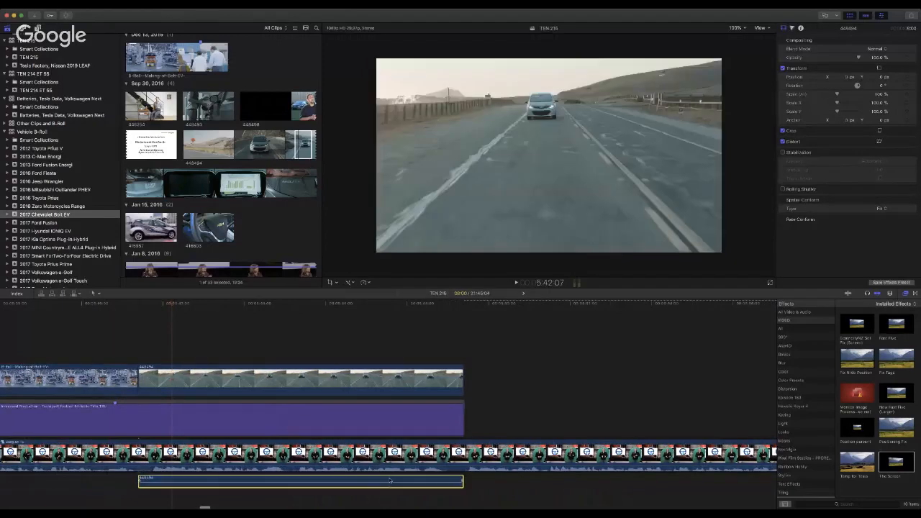
key("Delete")
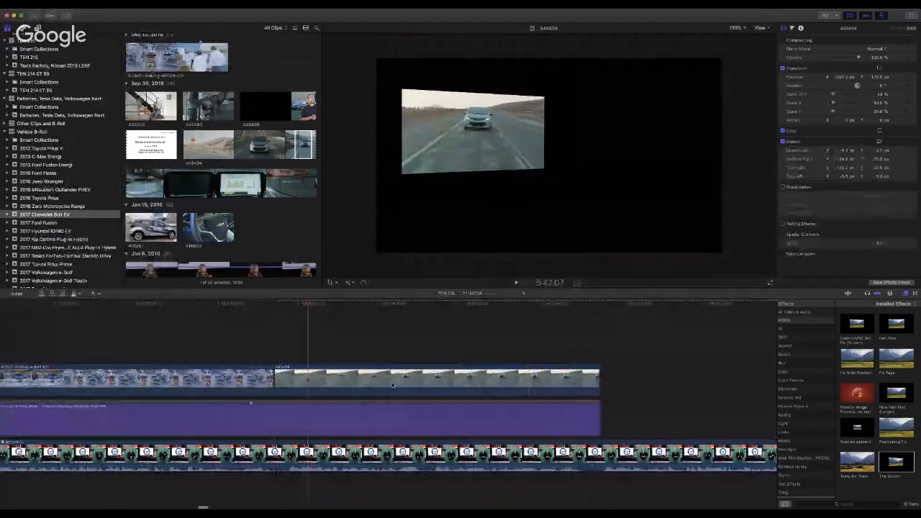
Step: Copy the previous story's video credit to the start of "Increased Production", matching the title's 37:14 length and crediting Chevrolet
scroll(392, 385, "left", 10)
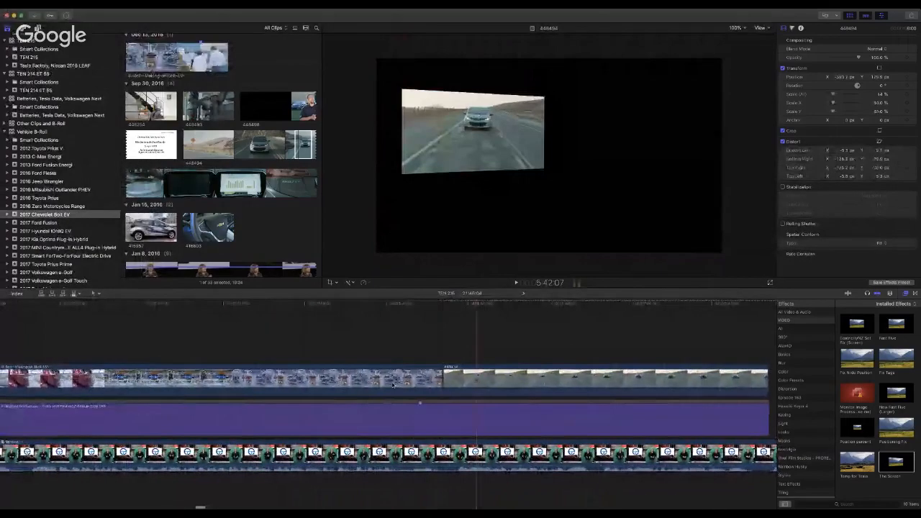
scroll(392, 385, "left", 10)
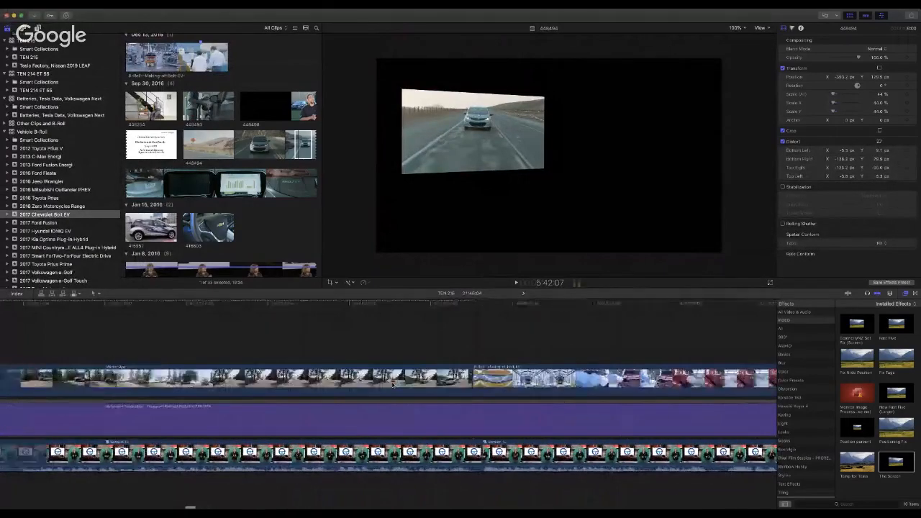
scroll(392, 386, "left", 10)
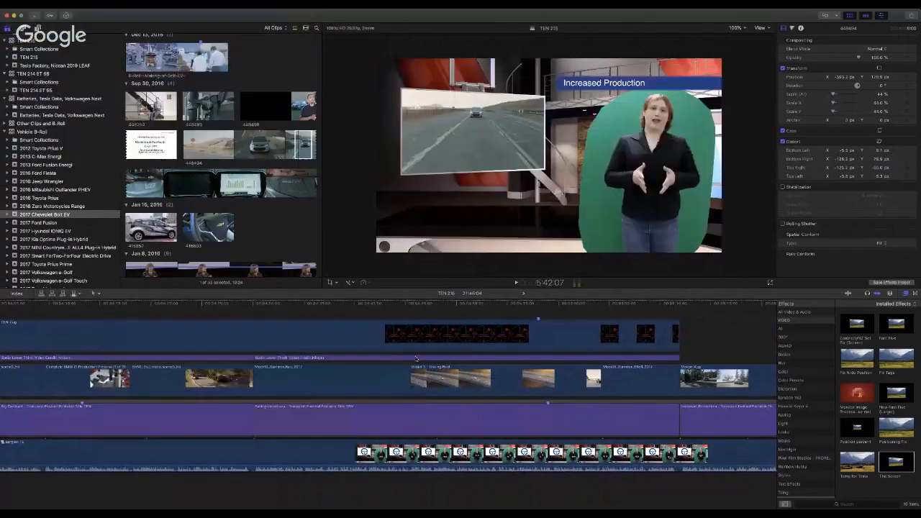
left_click(416, 359)
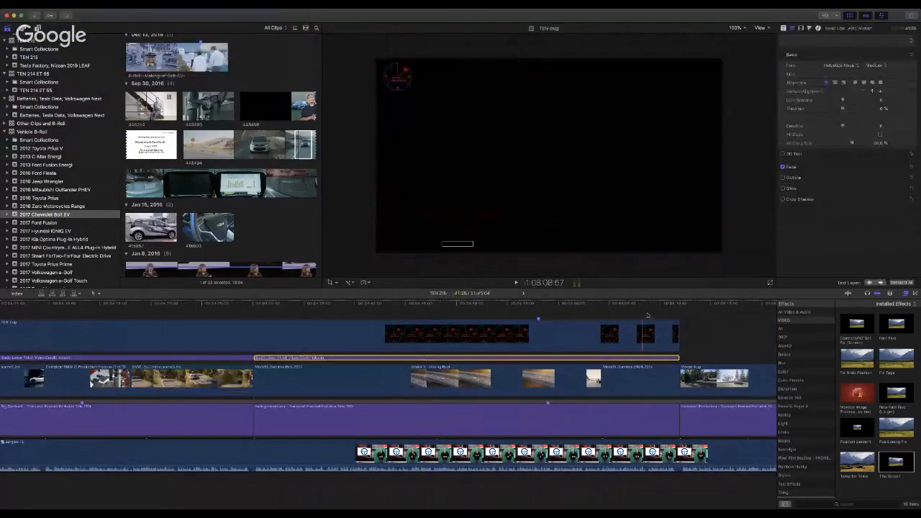
key("super+v")
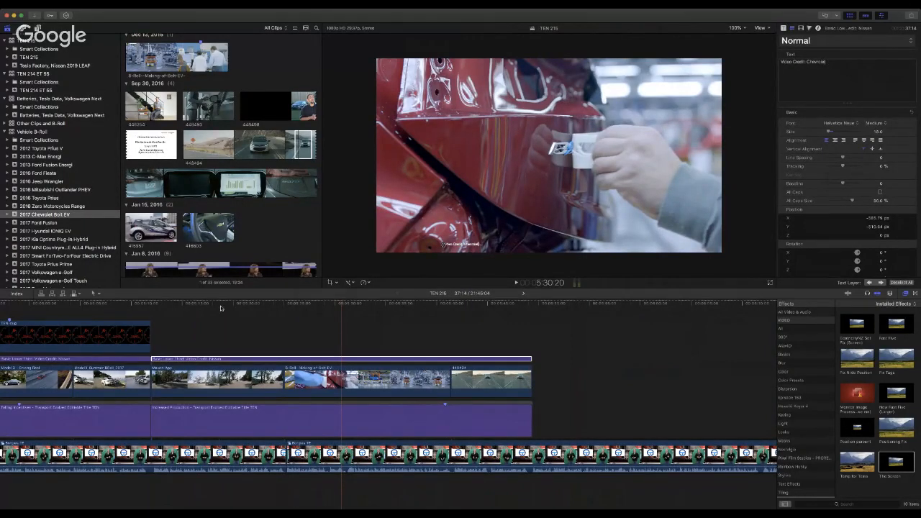
Step: Extend the TEN-bug logo to the end of the "Increased Production" title and play the narration on into the next story
left_click_drag(148, 335, 529, 336)
key("space")
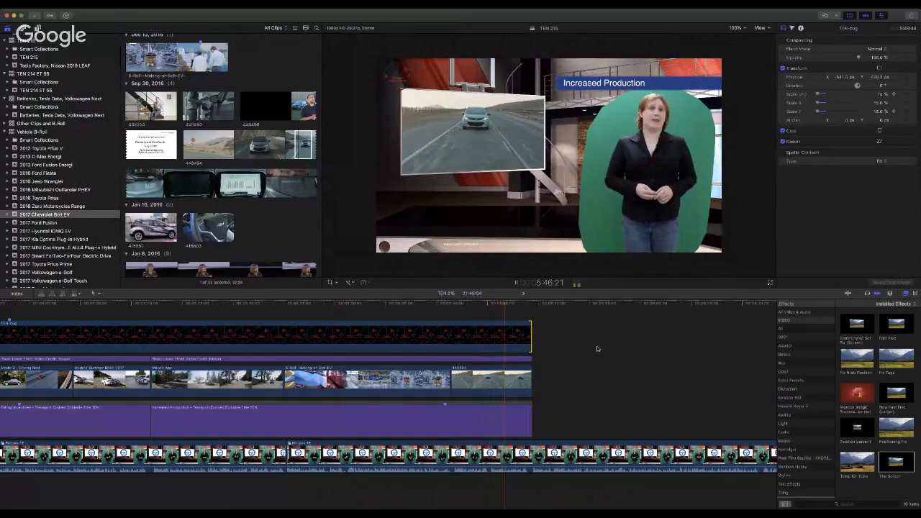
scroll(598, 349, "right", 2)
scroll(598, 349, "right", 2)
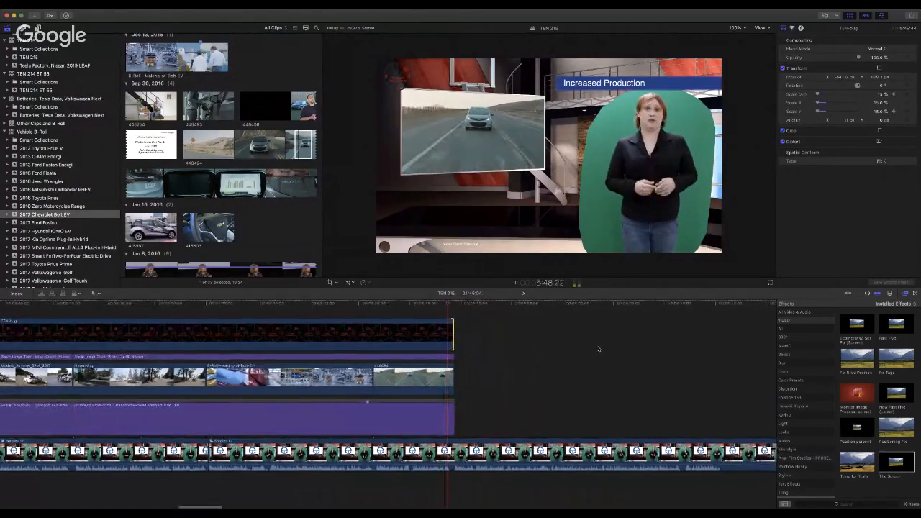
scroll(597, 348, "right", 10)
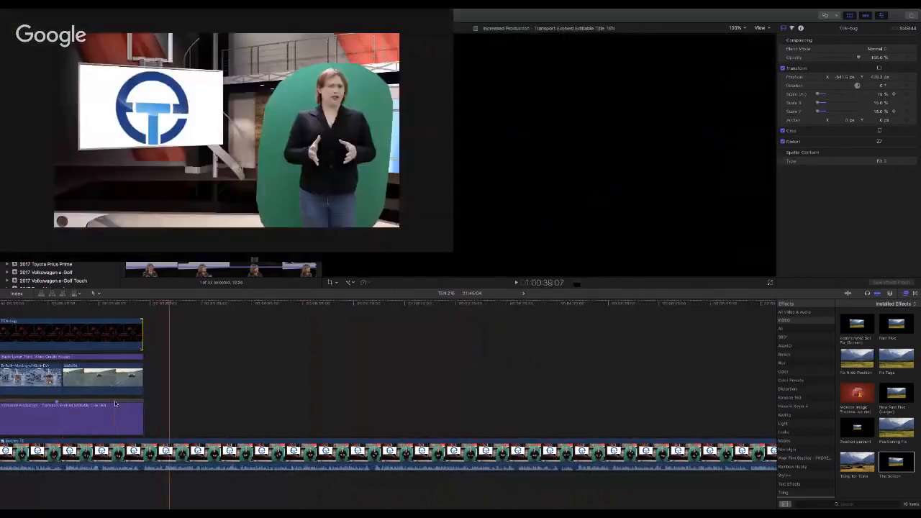
Step: Paste a copy of the "Increased Production" title directly after the original for the next story
left_click(117, 405)
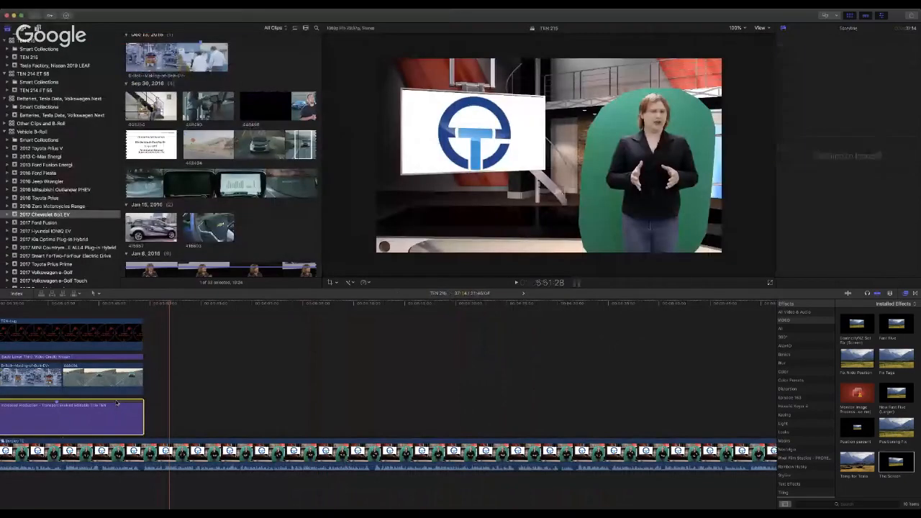
left_click(144, 305)
key("super+v")
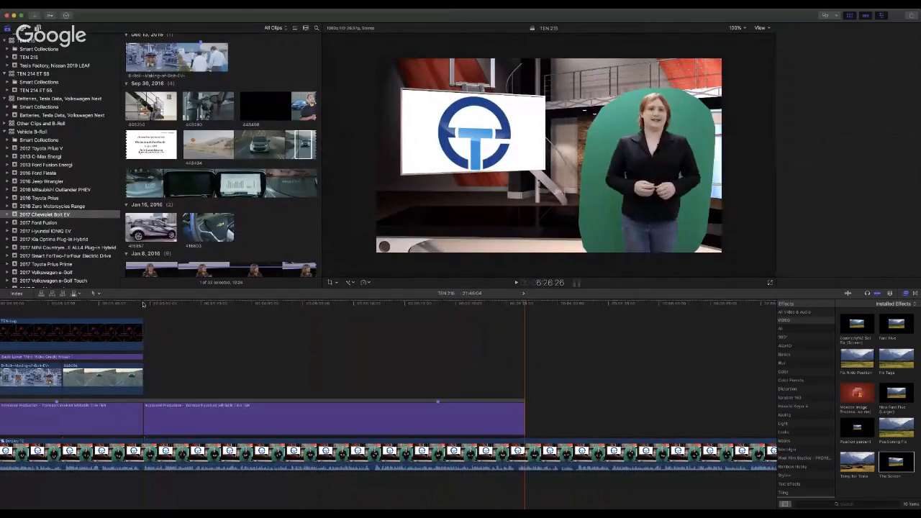
scroll(372, 395, "right", 10)
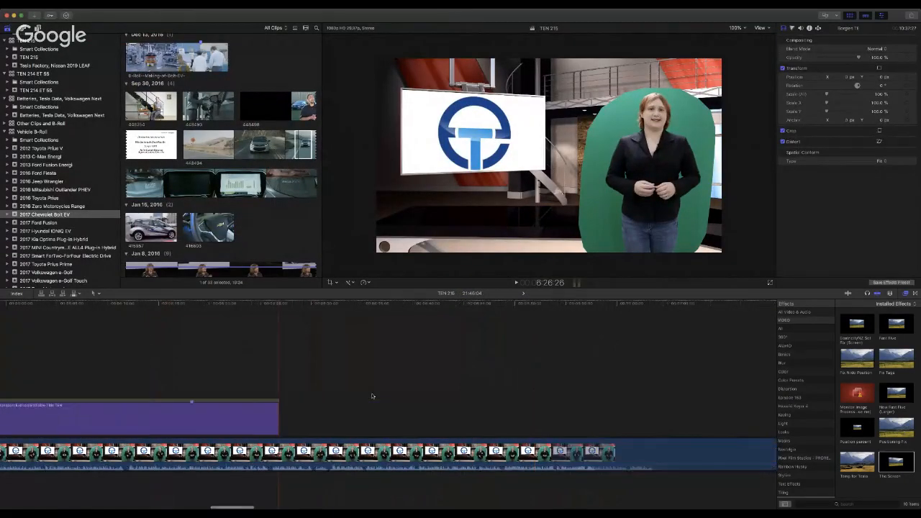
scroll(372, 395, "right", 15)
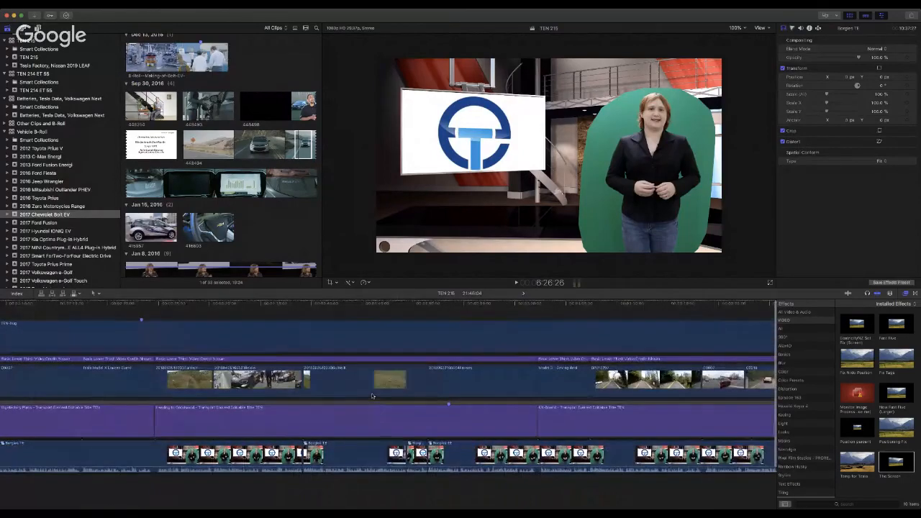
scroll(372, 396, "right", 12)
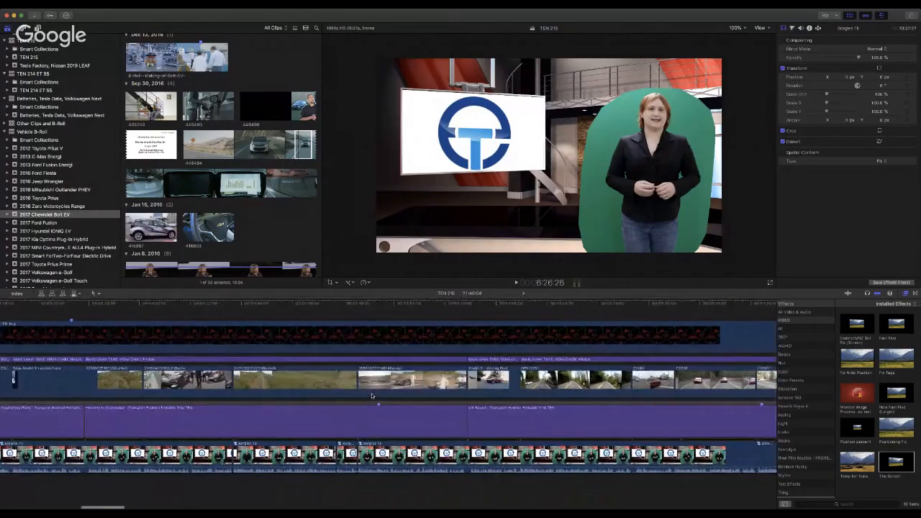
Step: Listen to the next story's narration and change the pasted title's text to "Complaints Filed"
scroll(372, 396, "right", 14)
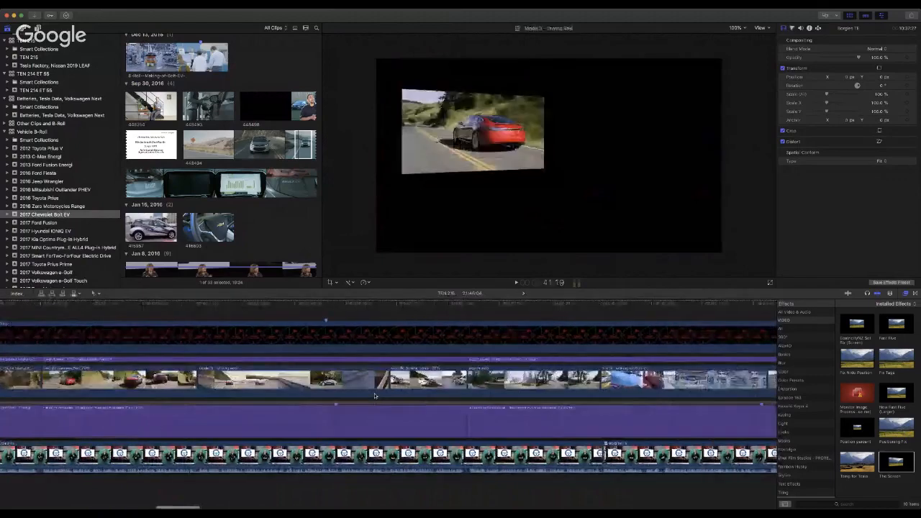
left_click(369, 415)
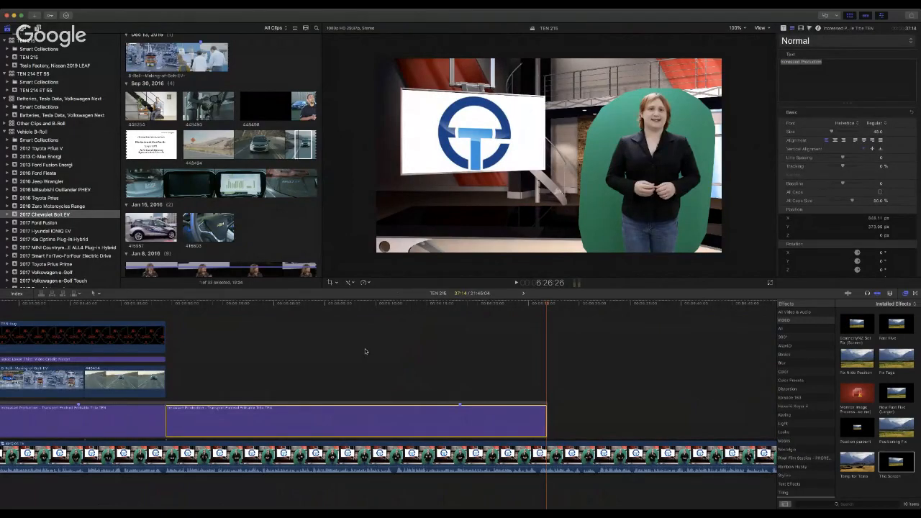
left_click(183, 305)
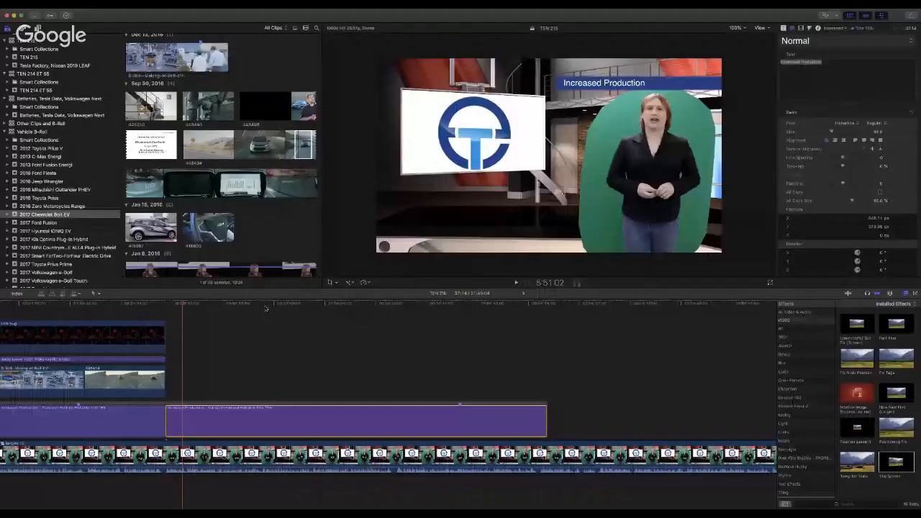
left_click(266, 307)
key("space")
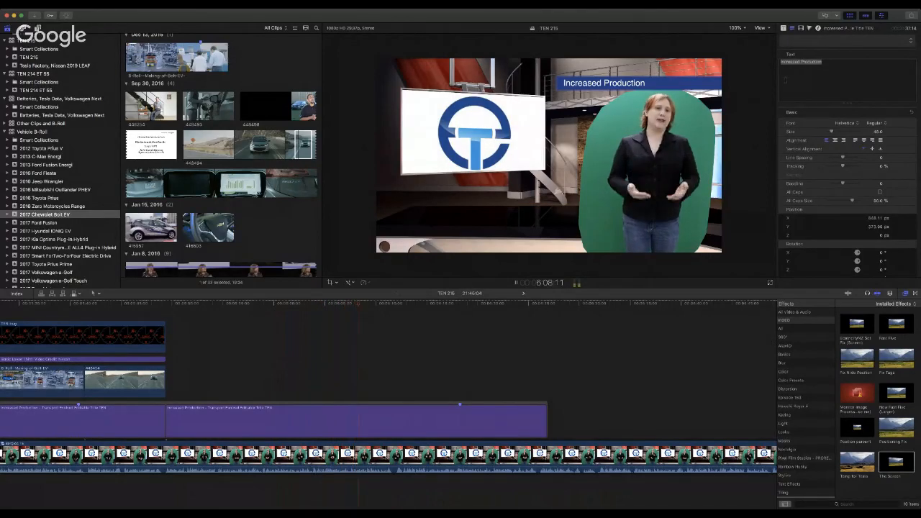
double_click(828, 63)
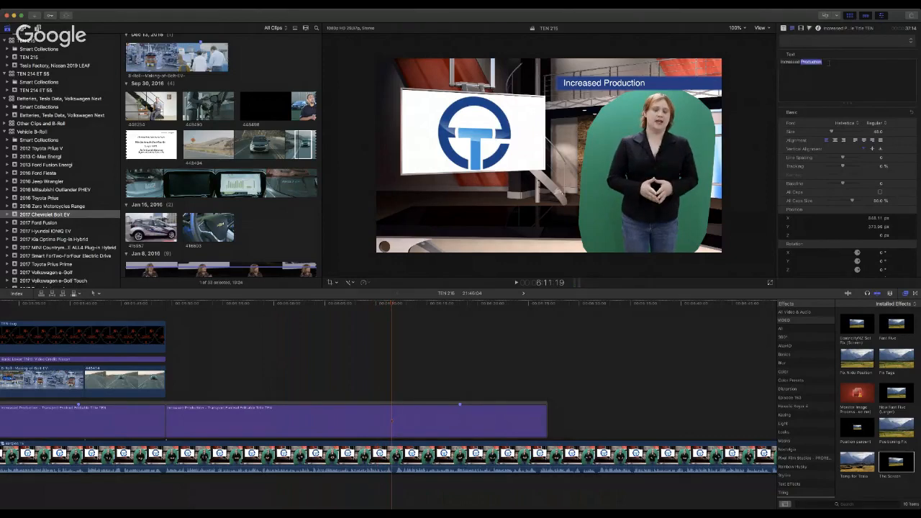
key("super+a")
type("Complaints F")
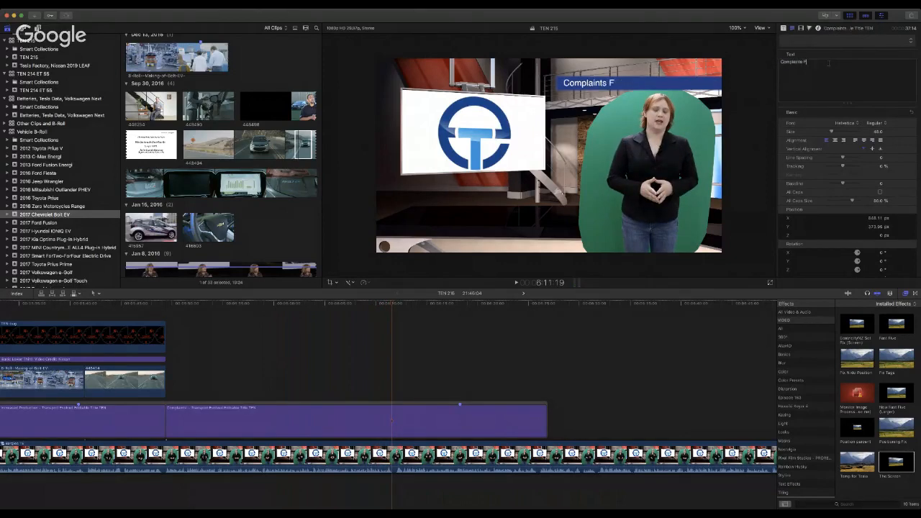
type("iled")
Step: Play on to the end of the story and extend the "Complaints Filed" title to a length of 42:16
left_click(390, 305)
key("space")
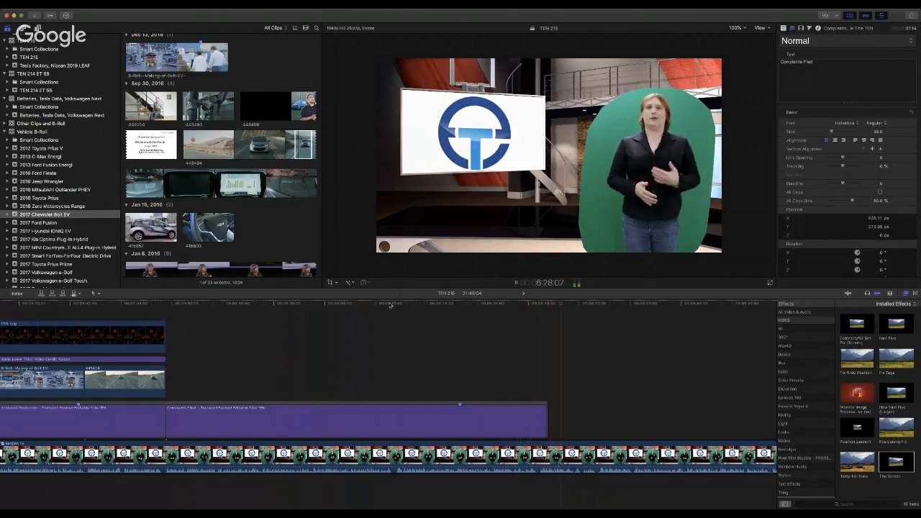
scroll(528, 397, "right", 4)
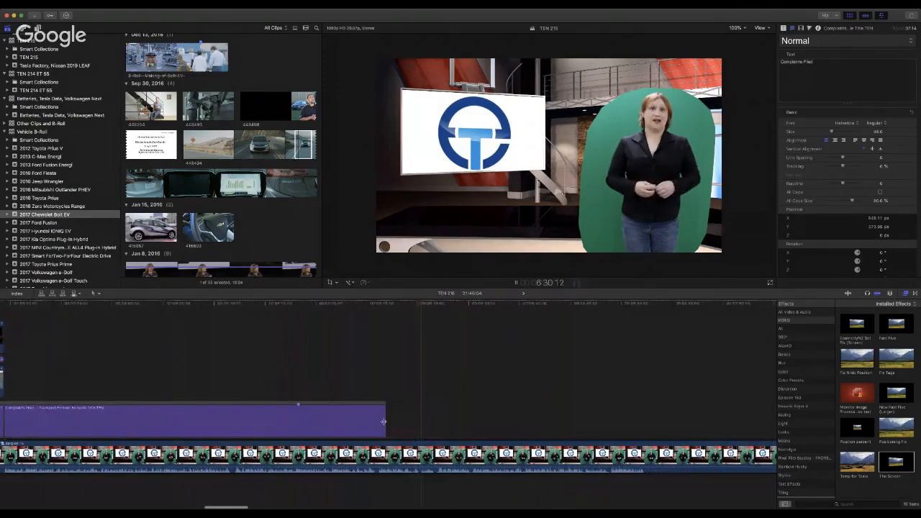
key("space")
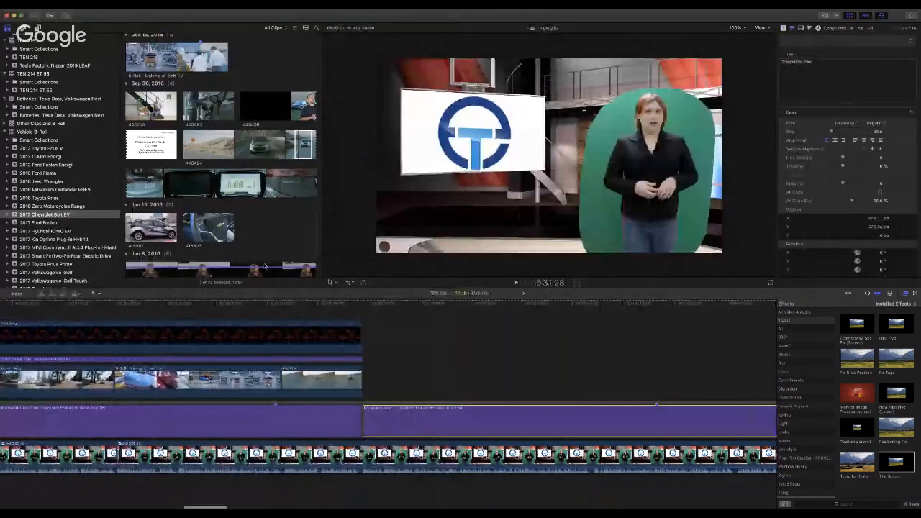
Step: Review the "Complaints Filed" narration from its start and look through the Vehicle B-Roll events for footage matching the story
left_click(360, 306)
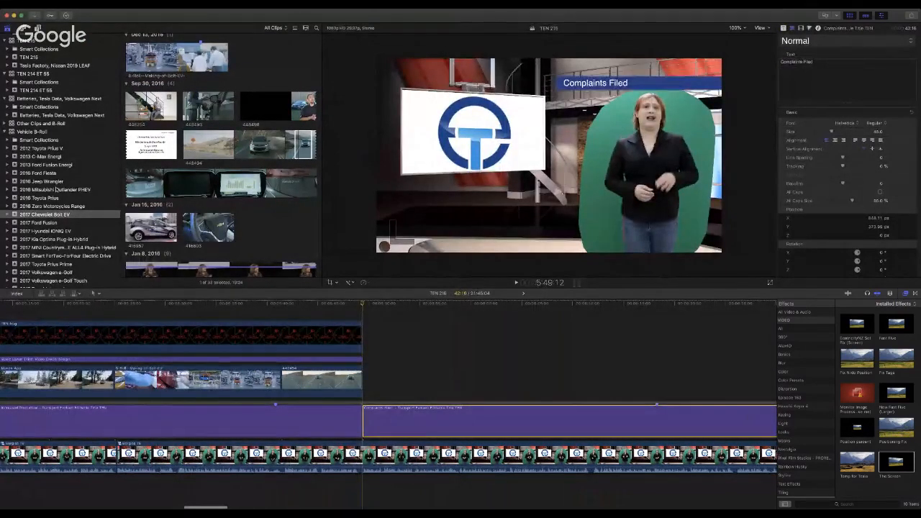
scroll(74, 205, "down", 15)
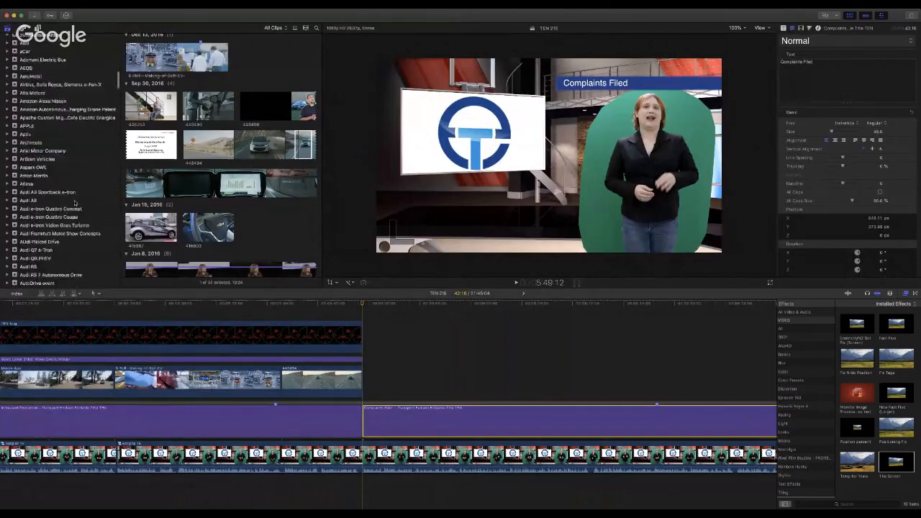
scroll(74, 204, "down", 15)
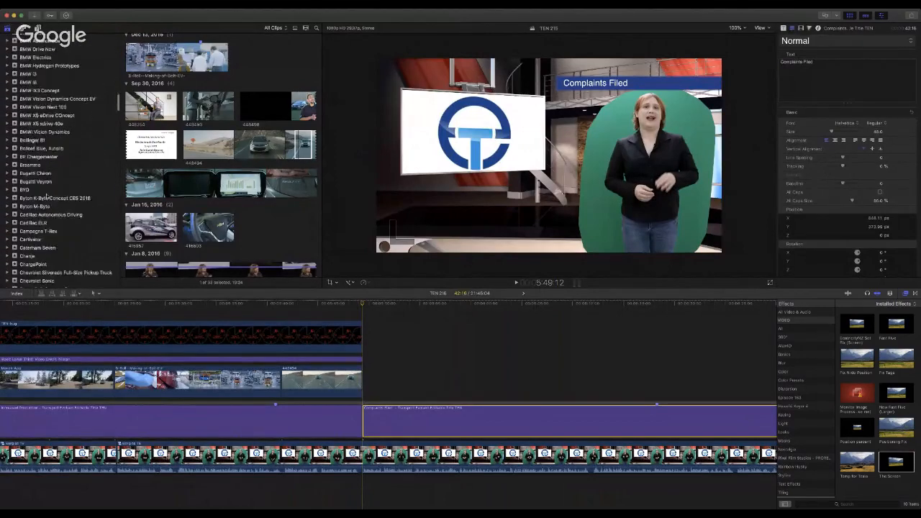
scroll(59, 196, "down", 8)
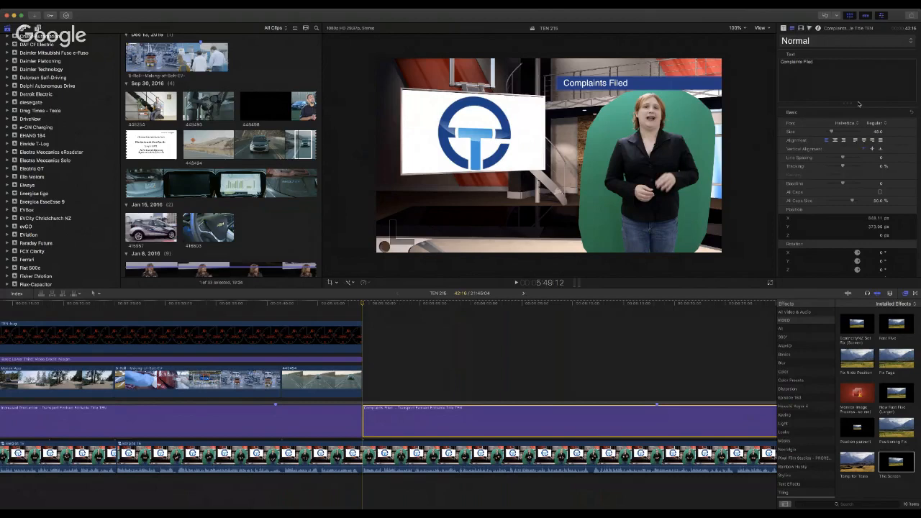
key("space")
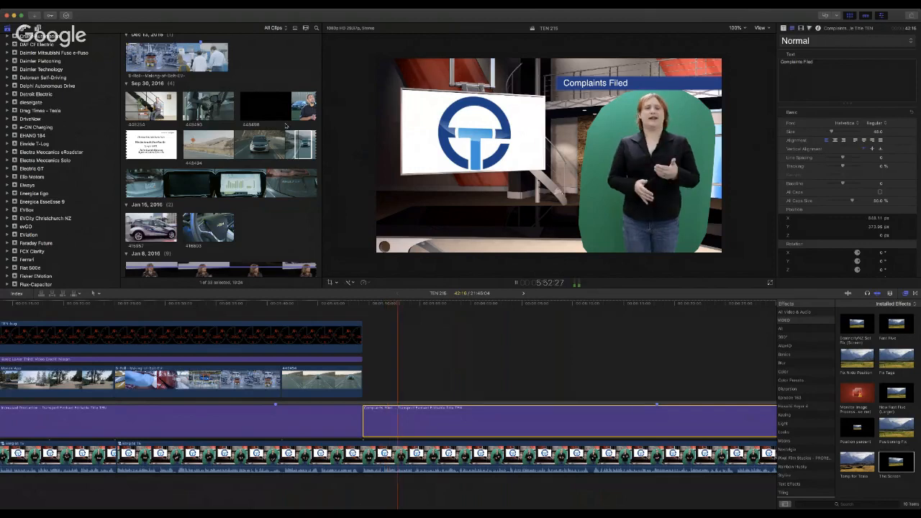
scroll(70, 138, "down", 3)
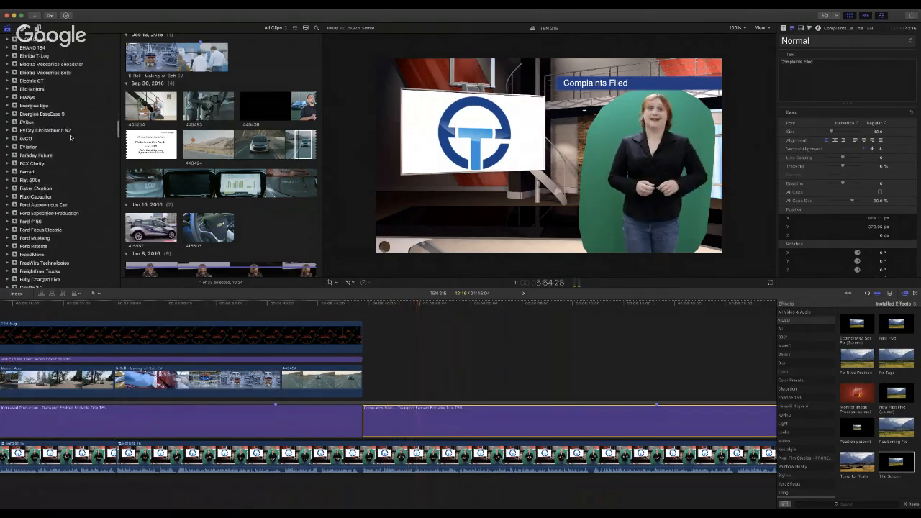
scroll(70, 137, "down", 10)
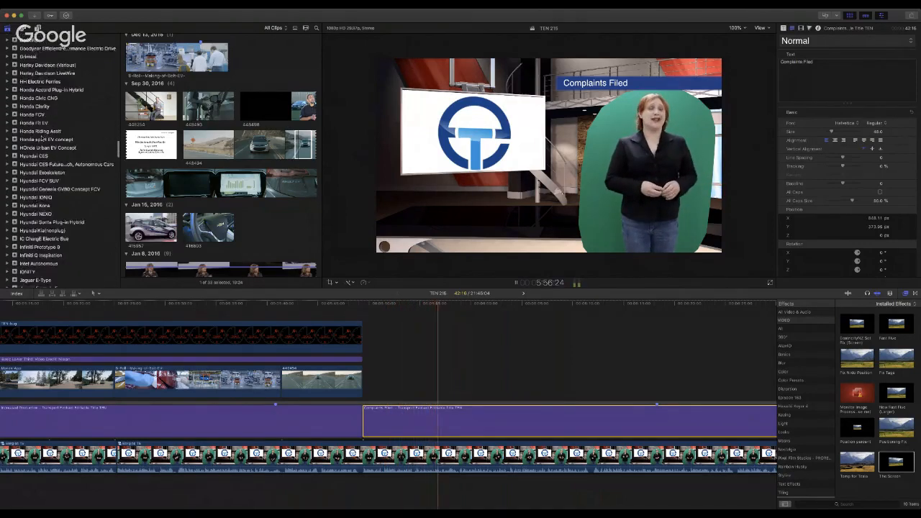
scroll(42, 138, "down", 3)
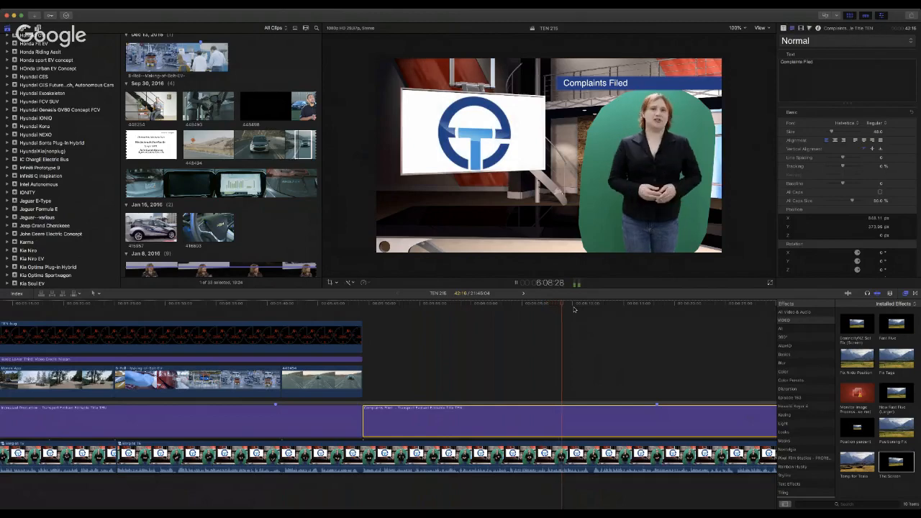
scroll(611, 360, "right", 5)
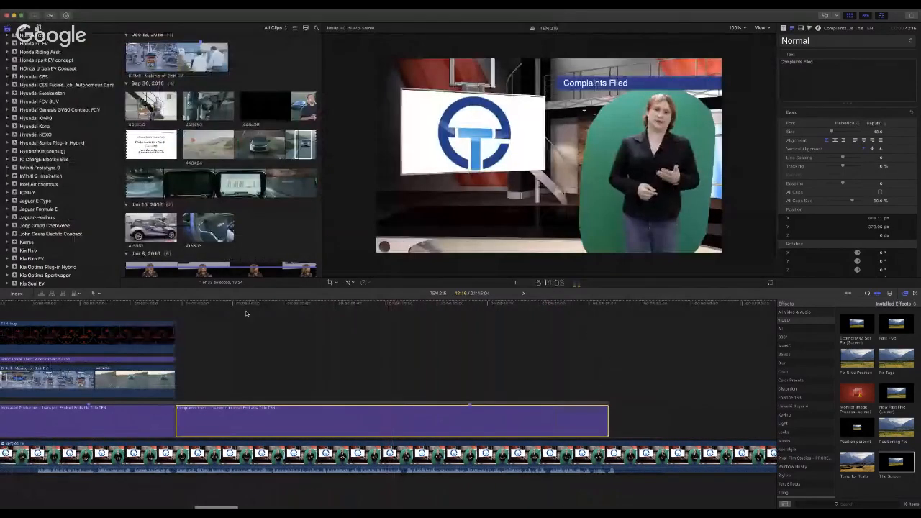
left_click(256, 304)
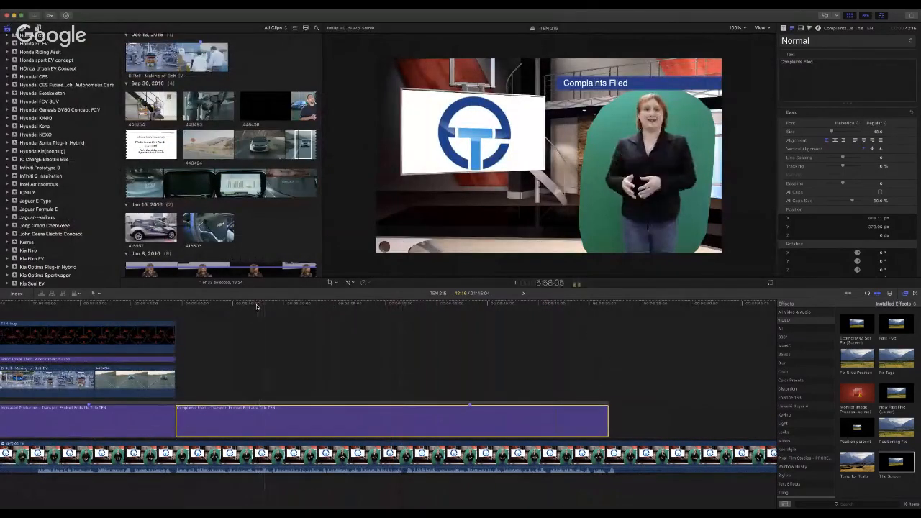
key("space")
scroll(97, 164, "down", 20)
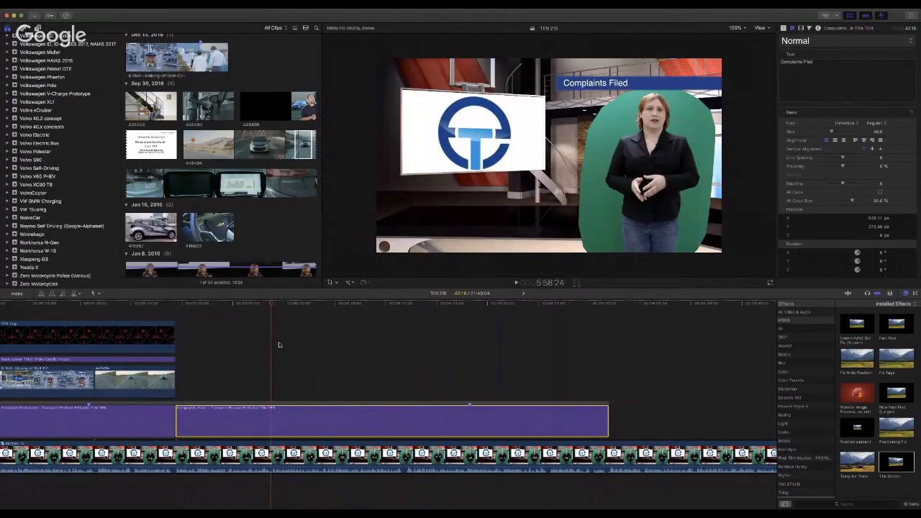
Step: Find and open the Tesla Model S event in the Vehicle B-Roll library
key("super+Tab")
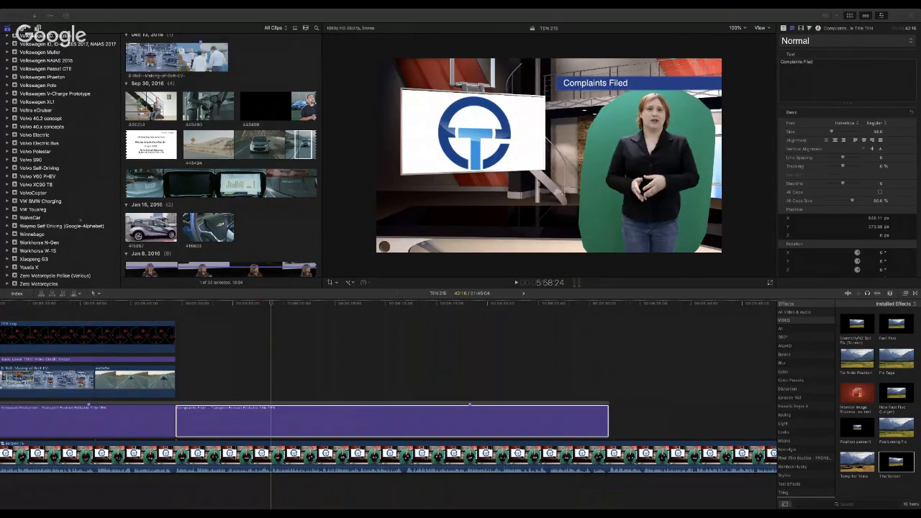
scroll(80, 222, "up", 15)
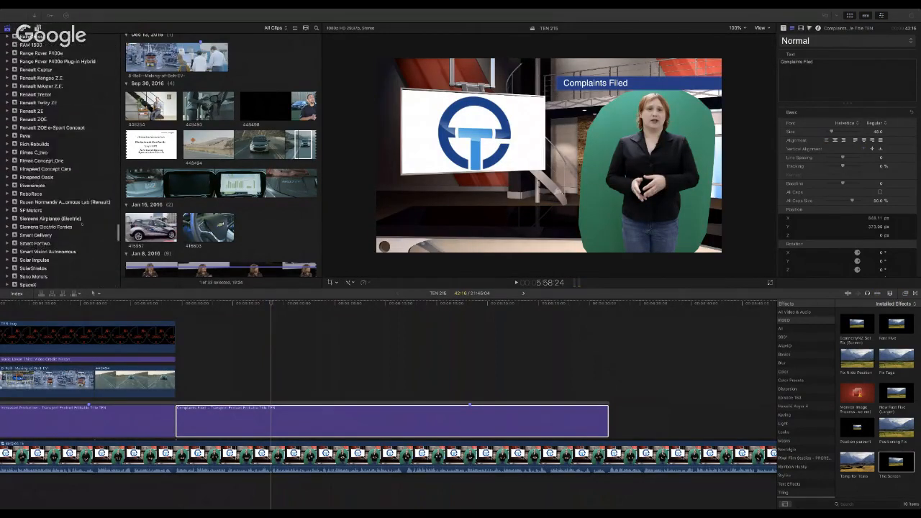
scroll(82, 224, "up", 3)
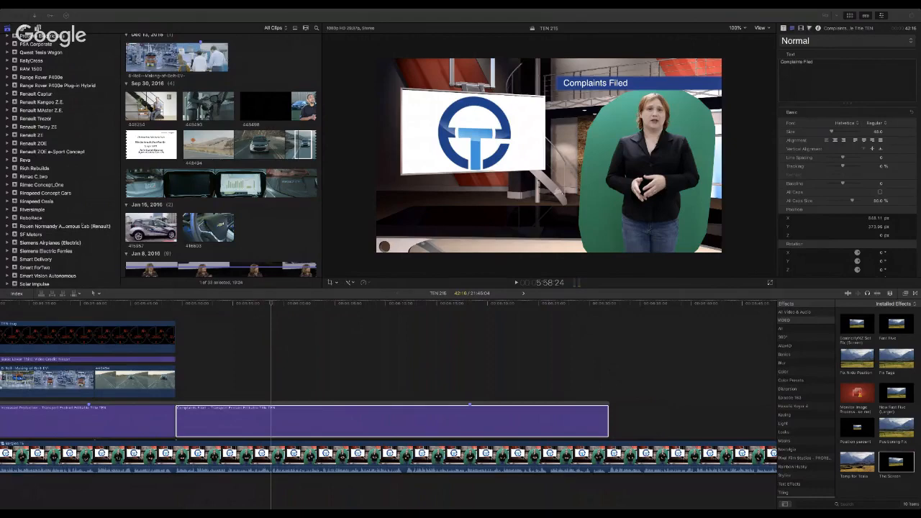
scroll(81, 226, "up", 6)
scroll(77, 223, "down", 20)
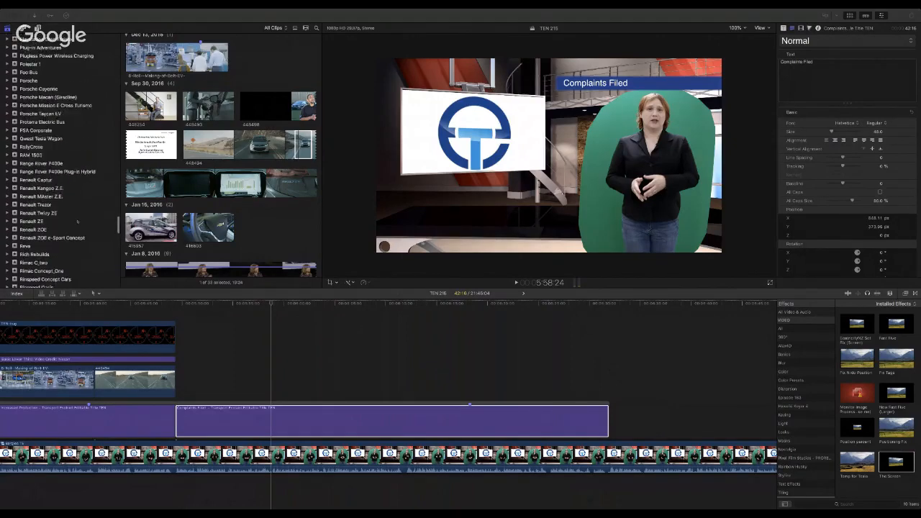
scroll(77, 222, "up", 15)
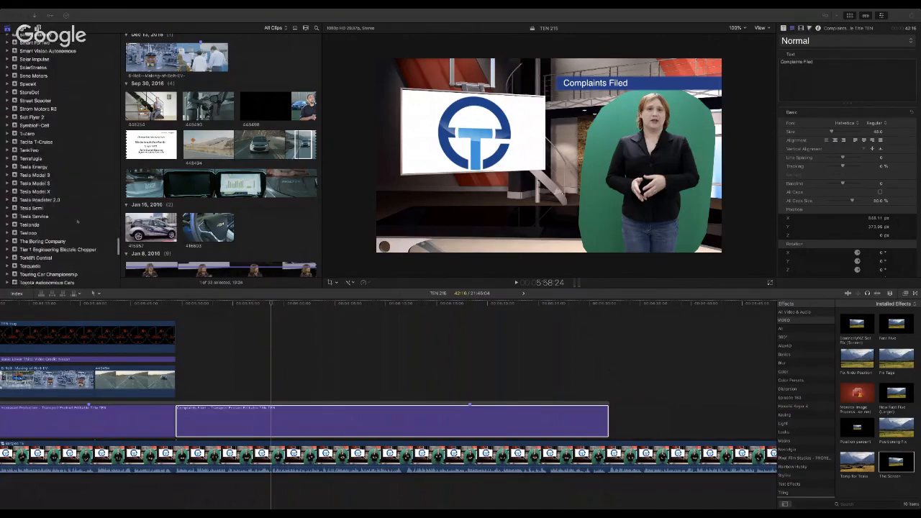
left_click(50, 218)
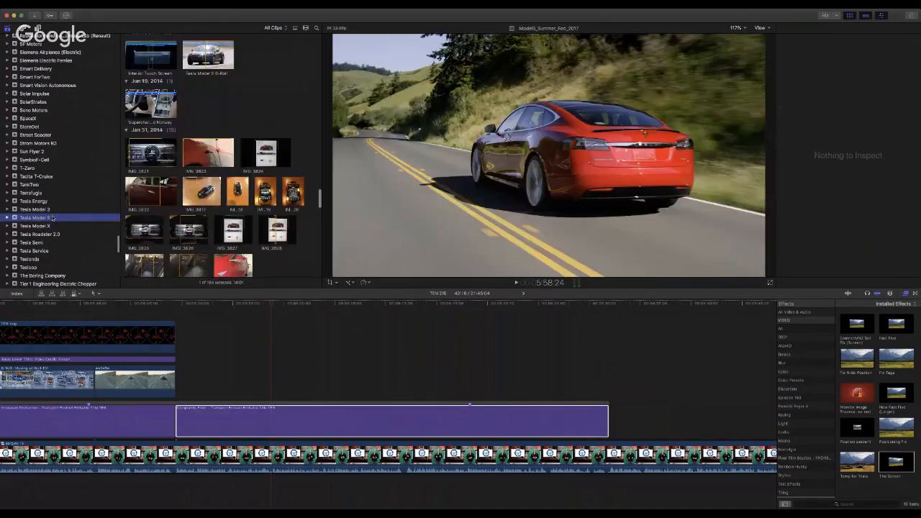
Step: Look through the Tesla Model S clips and select "Factory_Aerials and Model S Production"
scroll(275, 158, "down", 8)
scroll(275, 158, "up", 10)
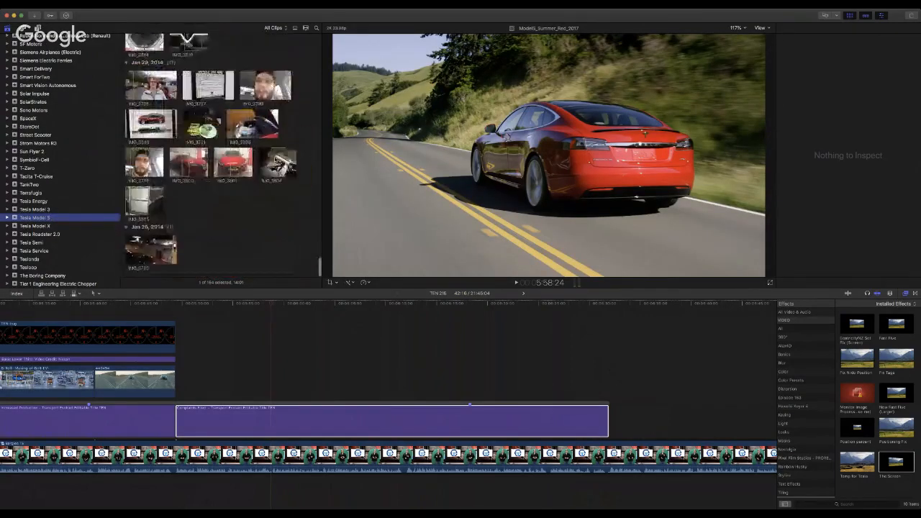
scroll(275, 160, "up", 5)
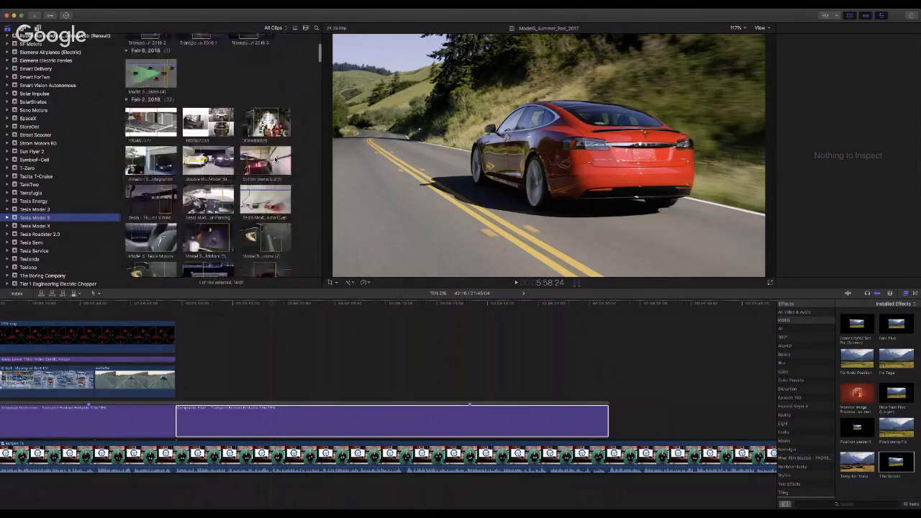
scroll(290, 172, "up", 3)
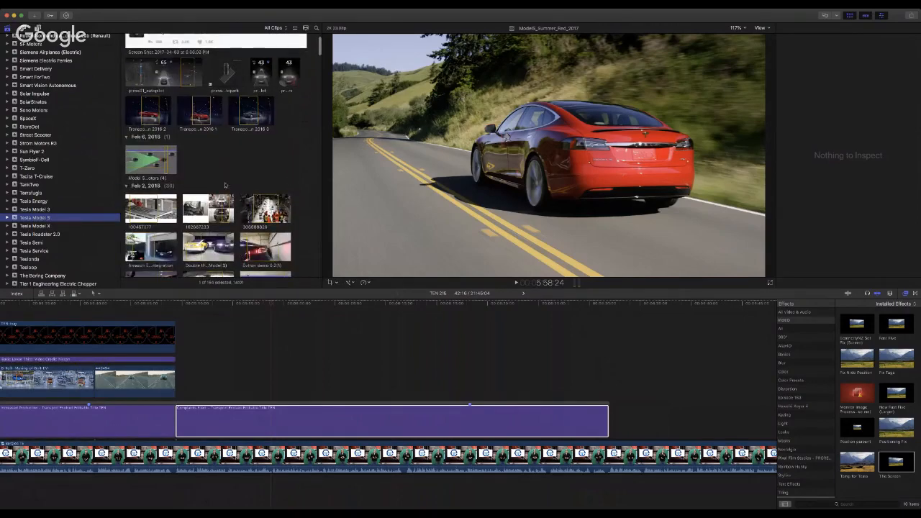
scroll(238, 191, "down", 12)
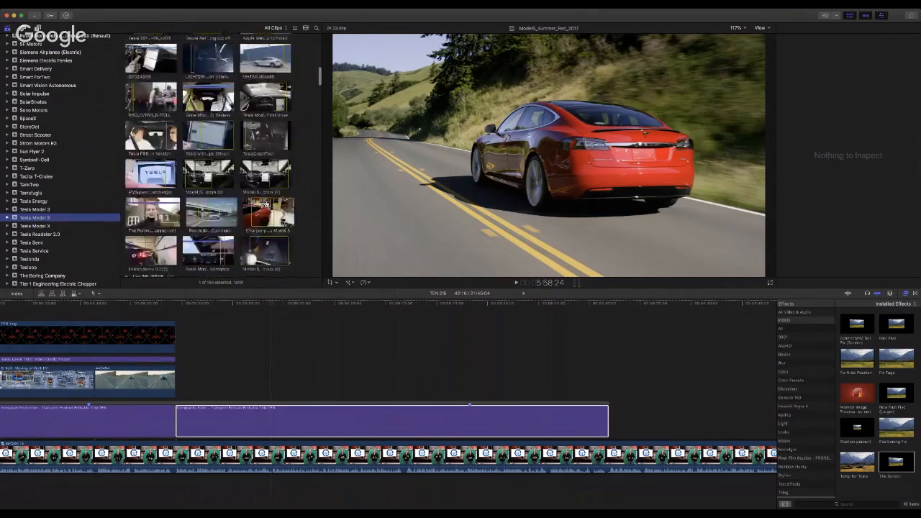
scroll(266, 203, "down", 15)
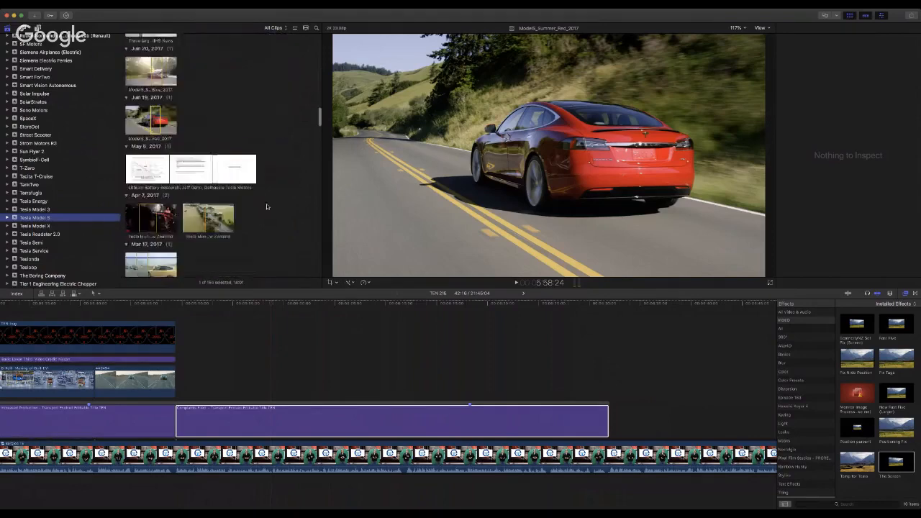
scroll(267, 203, "down", 15)
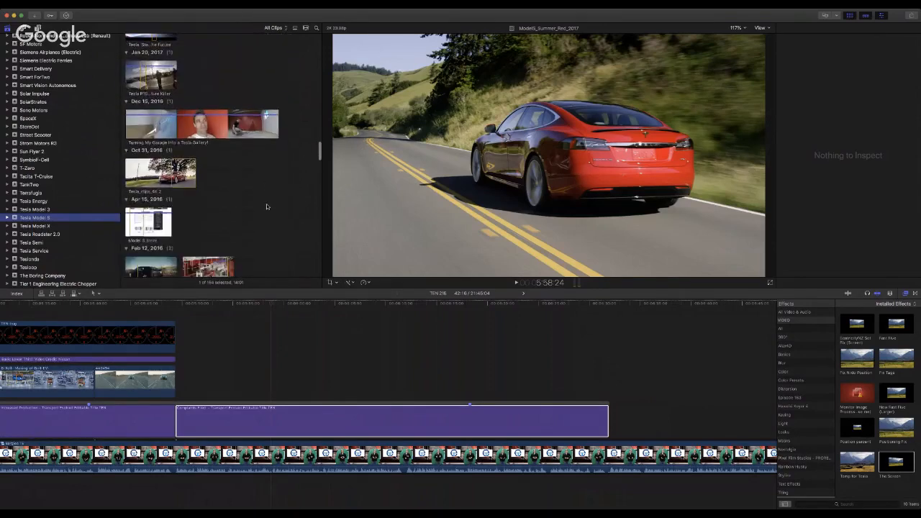
scroll(266, 204, "down", 4)
left_click(232, 210)
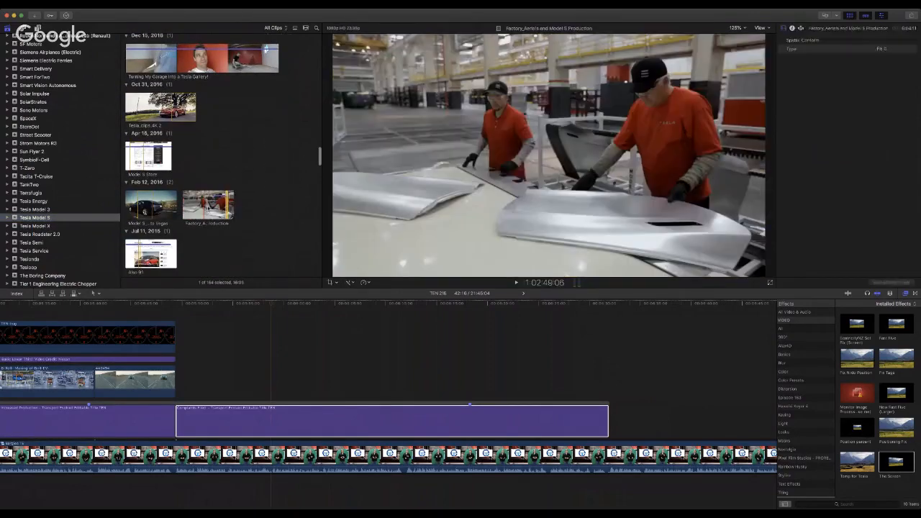
Step: Expand the browser filmstrips to show the individual shots of the factory aerials and production clip
key("super+equal")
key("super+equal")
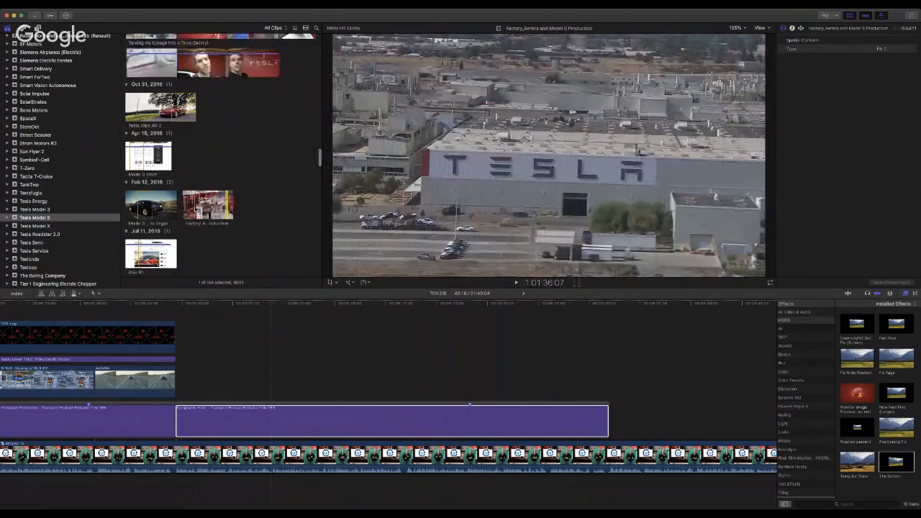
key("super+equal")
key("super+equal")
key("super+equal")
key("super+equal")
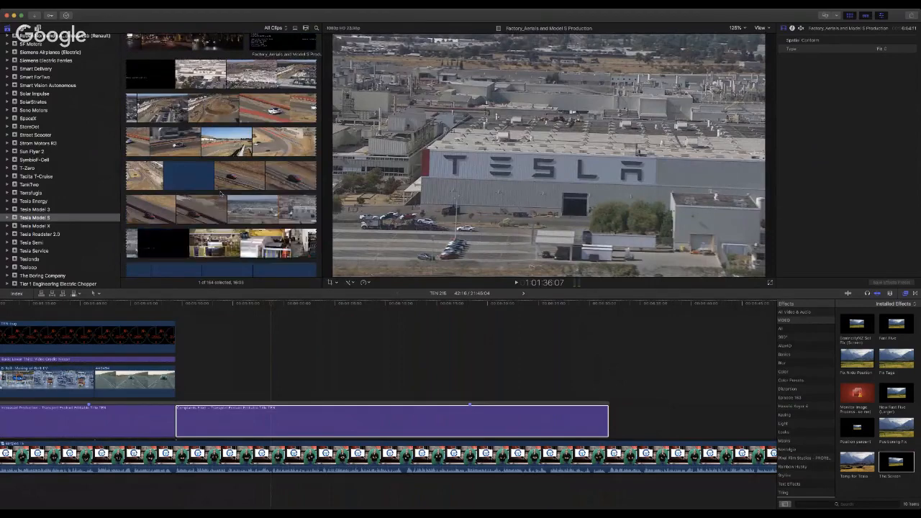
Step: Place the factory press shots from "Factory_Aerials and Model S Production" at the start of "Complaints Filed" and trim their end
scroll(216, 198, "down", 5)
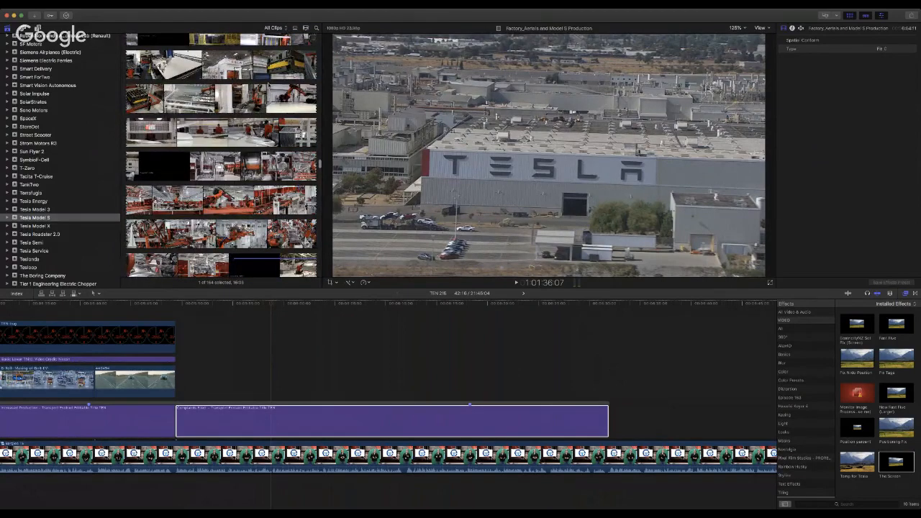
left_click_drag(222, 74, 181, 385)
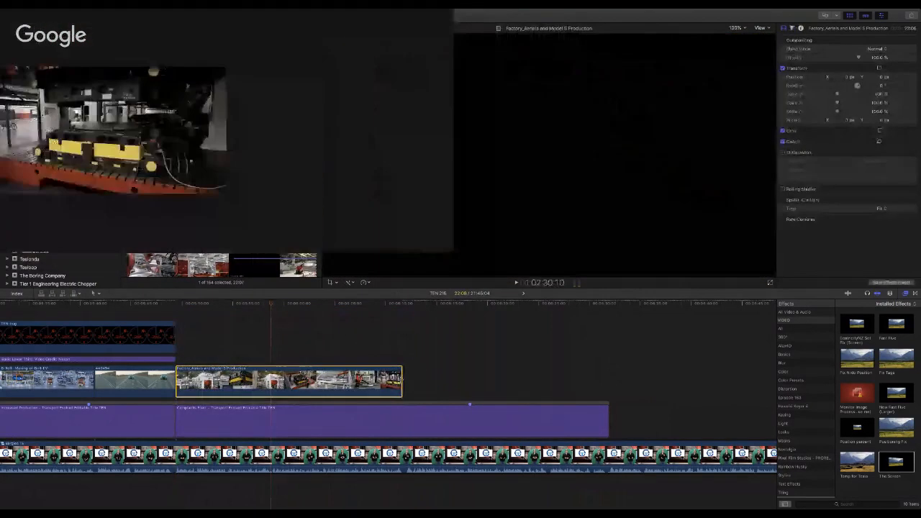
left_click_drag(401, 381, 273, 392)
left_click_drag(265, 305, 262, 308)
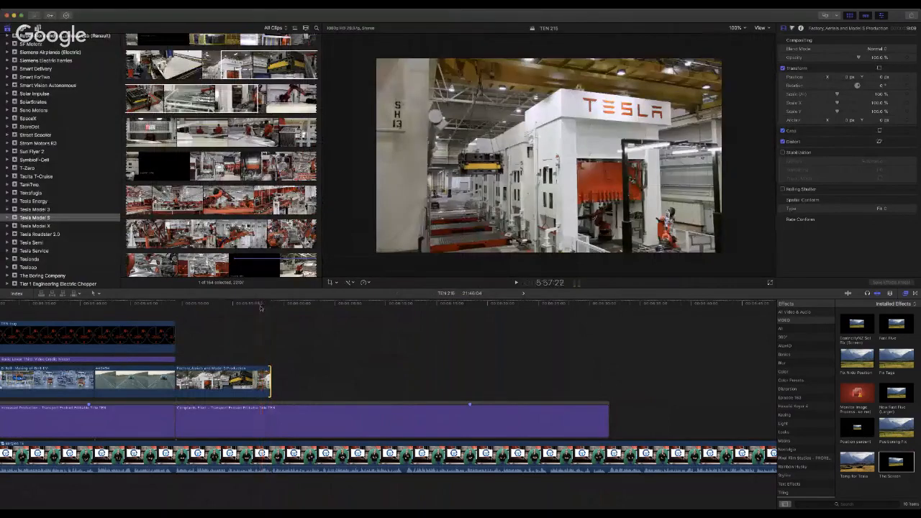
left_click_drag(177, 381, 261, 382)
Step: Apply The Screen preset to the factory press clip and, while reviewing the narration, extend its end to about 9:11
left_click_drag(905, 472, 230, 386)
left_click(210, 309)
key("space")
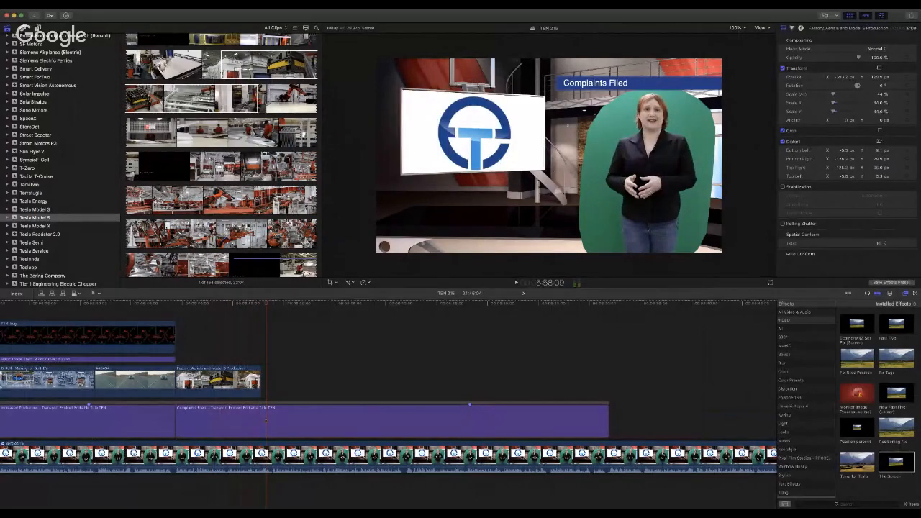
key("space")
key("space")
scroll(177, 389, "right", 1)
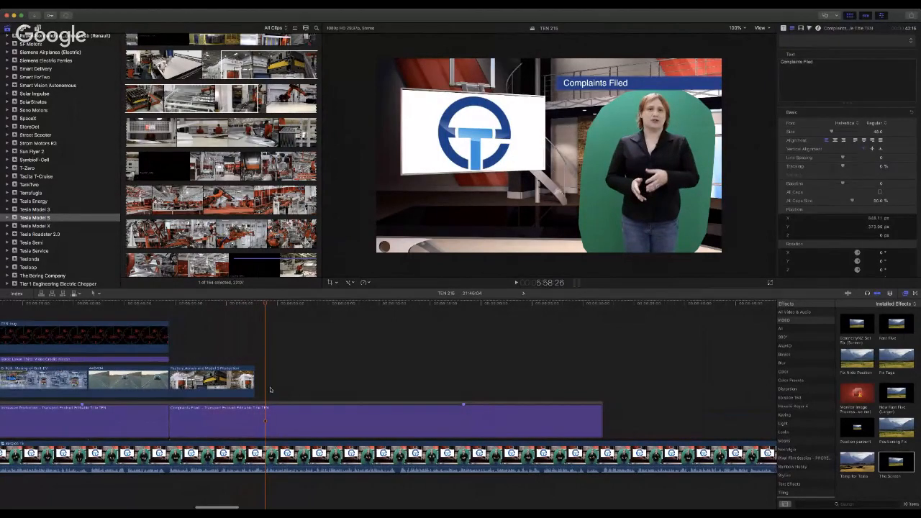
left_click_drag(253, 391, 267, 381)
key("space")
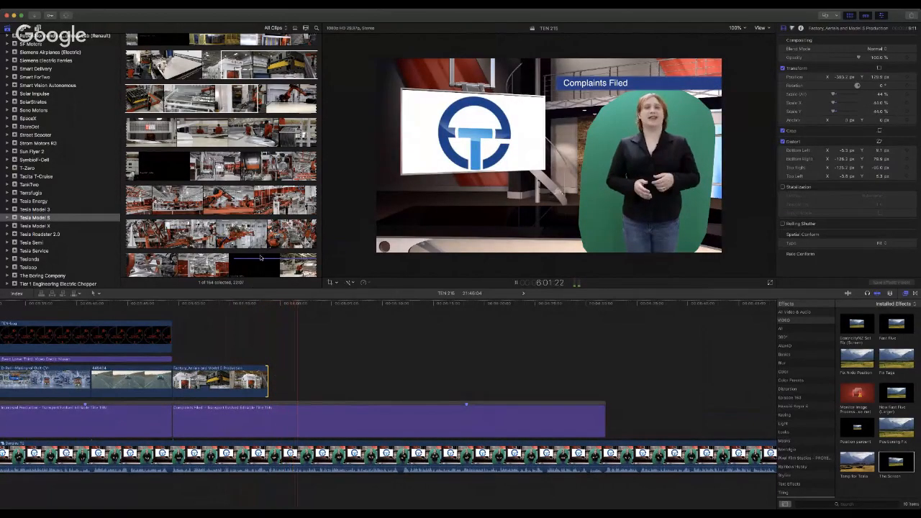
Step: Add the paint-shop shots of bare Model S bodies directly after the factory press clip and shorten them to about 4:20
scroll(261, 257, "down", 5)
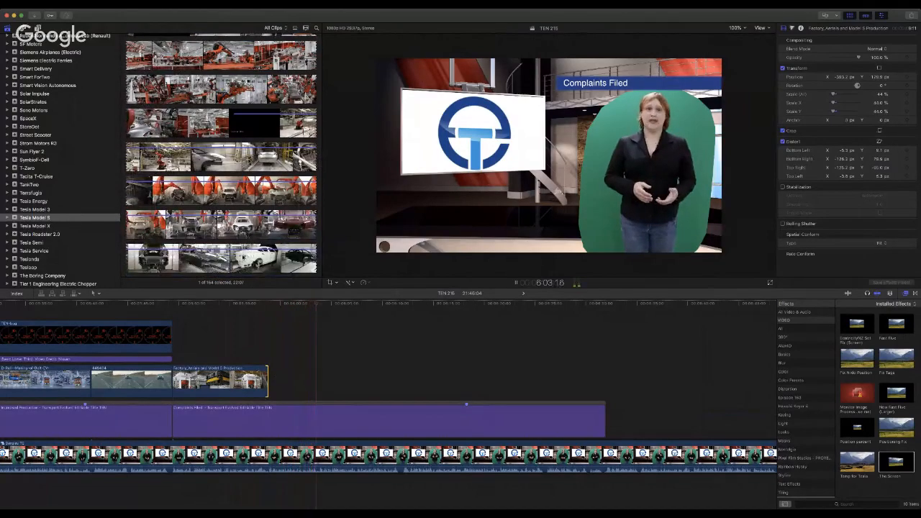
left_click_drag(242, 257, 302, 256)
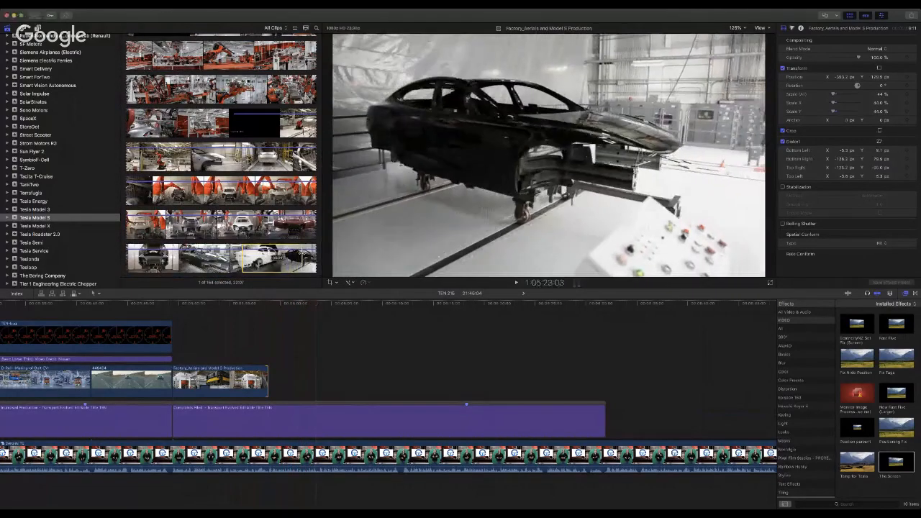
left_click(298, 403)
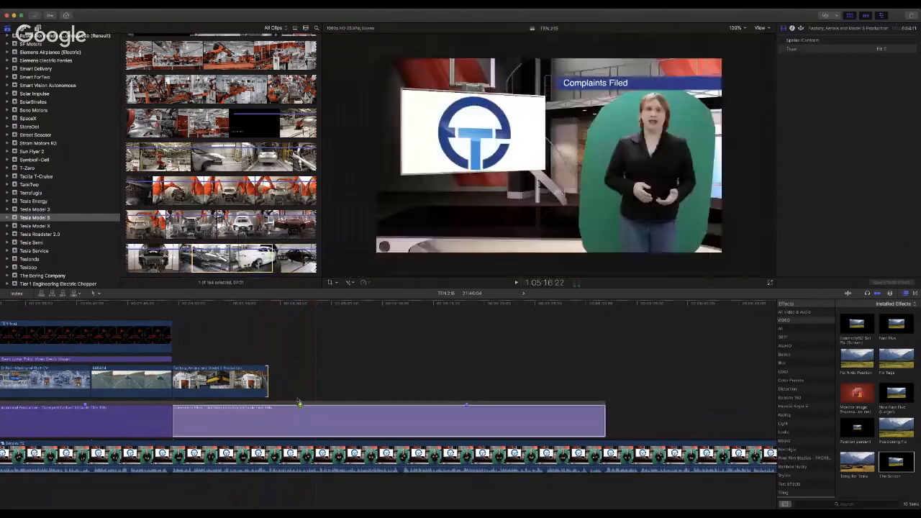
key("e")
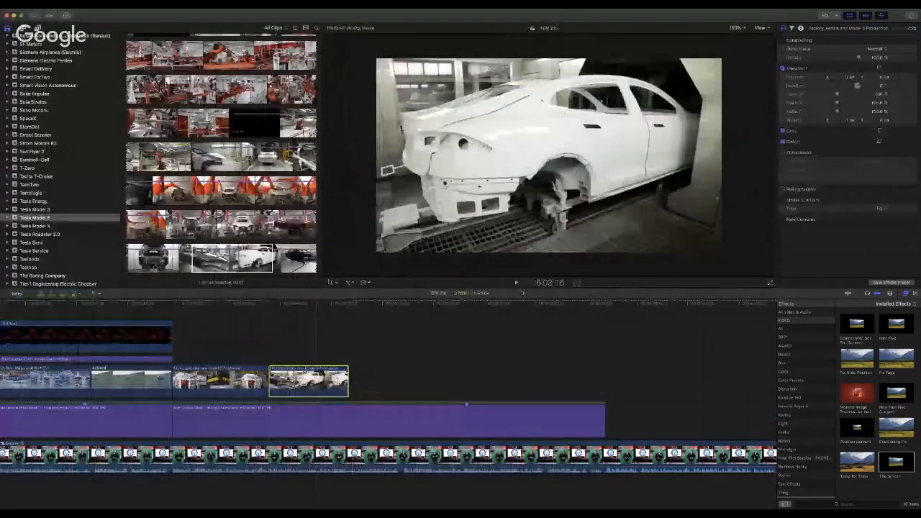
key("space")
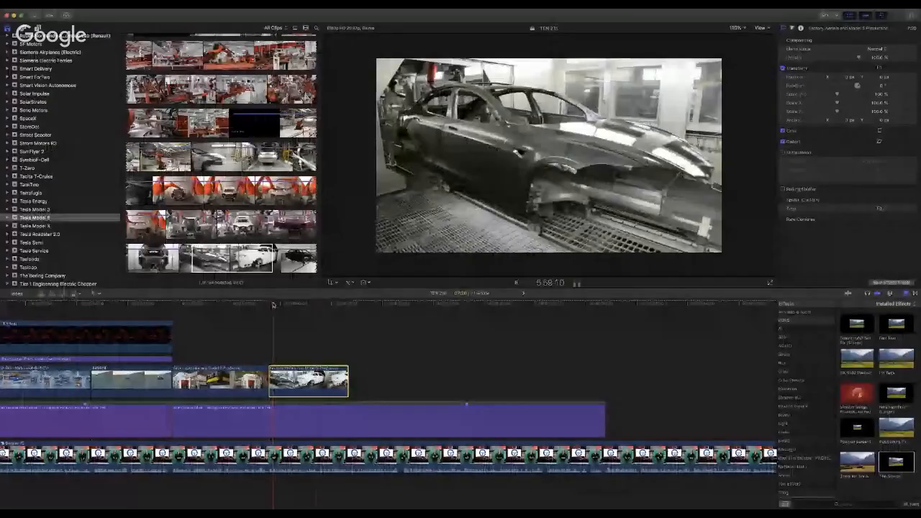
left_click(267, 305)
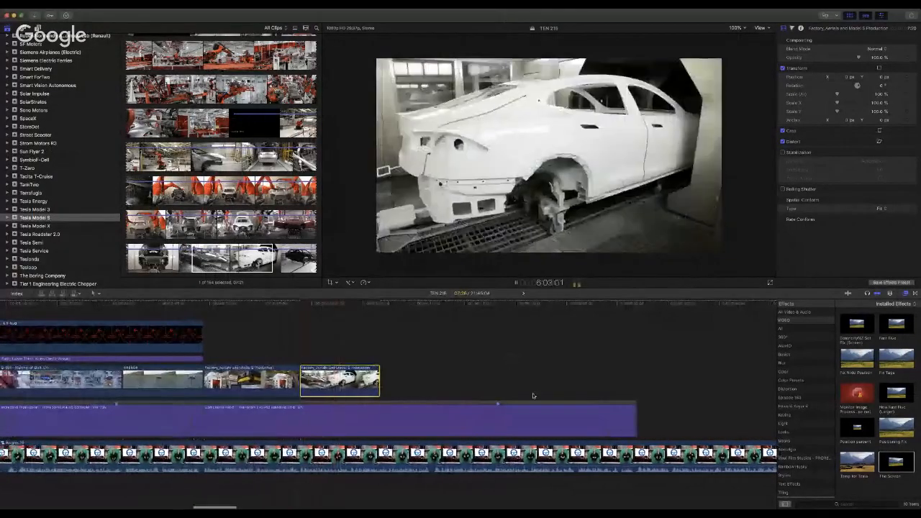
left_click_drag(379, 387, 346, 389)
Step: Place the Model S assembly-line shots after the paint-shop clip and trim their end to the playhead
scroll(222, 158, "down", 6)
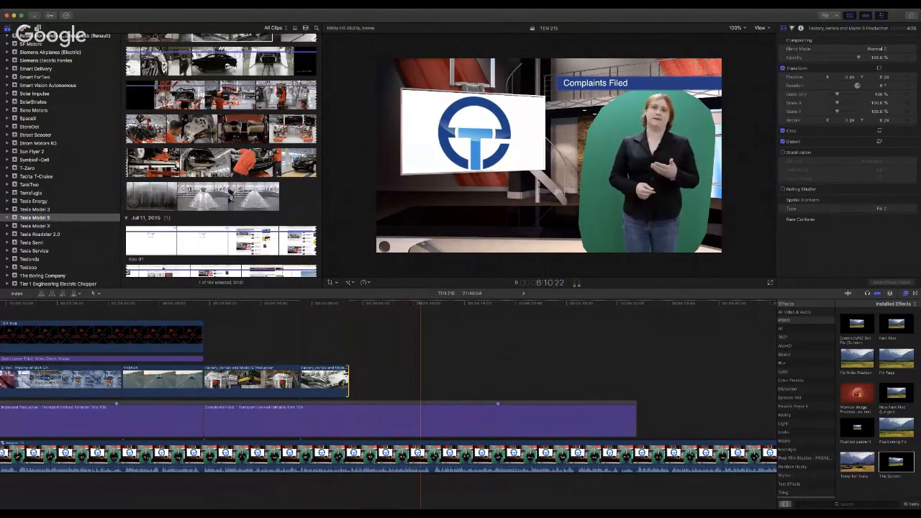
left_click_drag(270, 130, 227, 169)
left_click_drag(281, 134, 352, 387)
left_click_drag(490, 381, 430, 381)
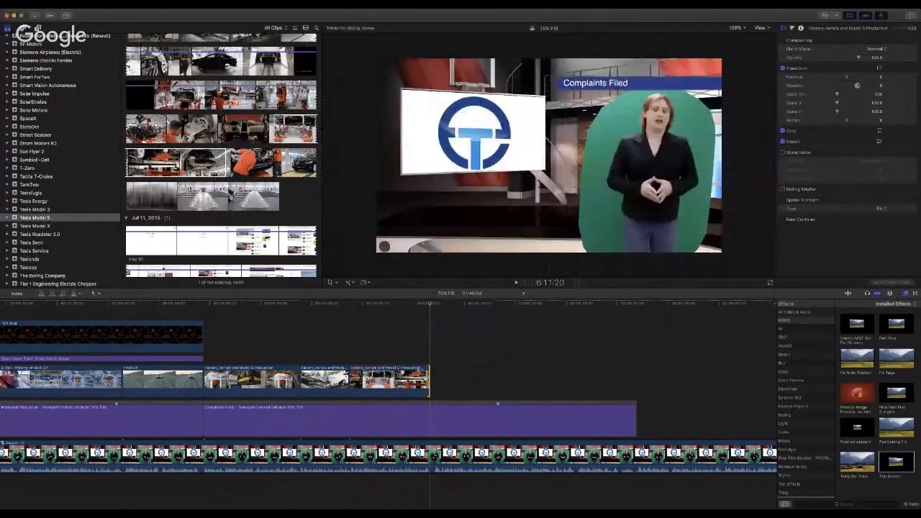
Step: Trim the opening of the assembly-line clip, keep it against the paint-shop shot and extend its end to about 8:00
left_click(351, 305)
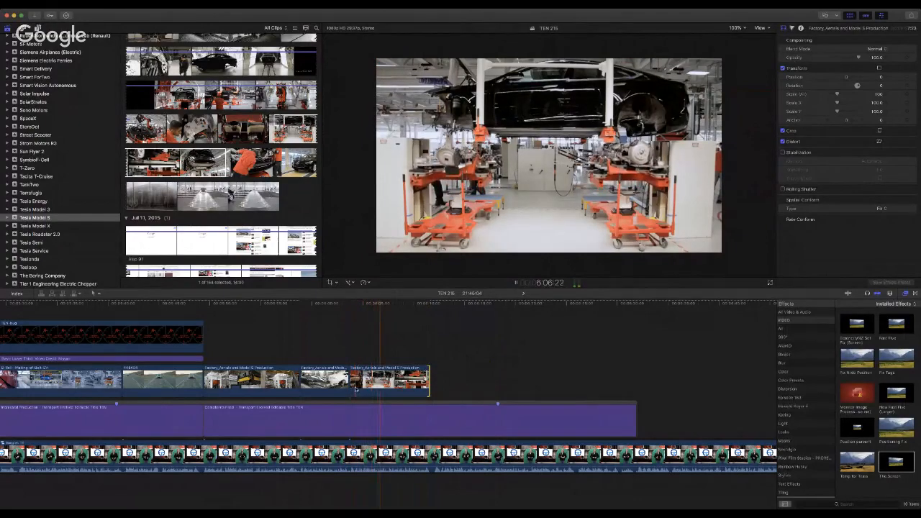
left_click_drag(352, 385, 375, 375)
left_click(358, 307)
left_click(359, 307)
left_click(352, 306)
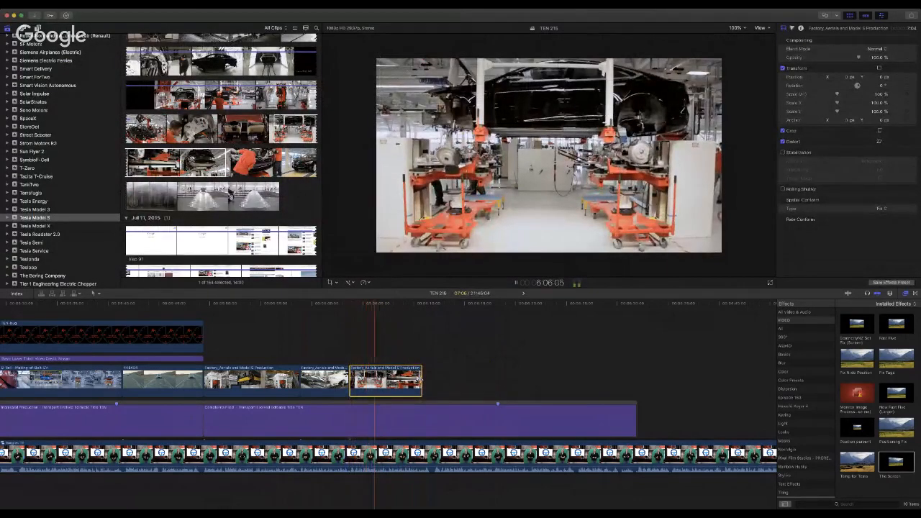
left_click_drag(420, 380, 430, 381)
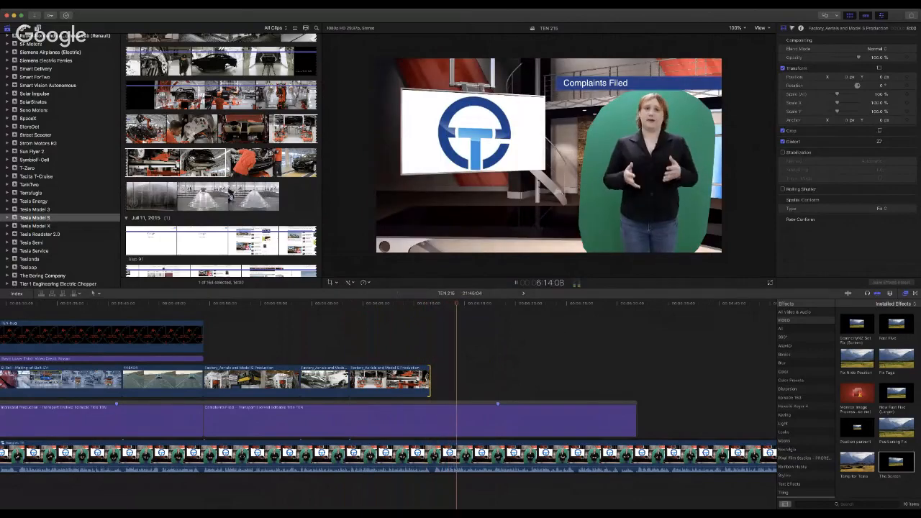
Step: Add the aerial shots of the Tesla factory after the assembly-line clip and lengthen them to about 10:06
scroll(236, 160, "up", 10)
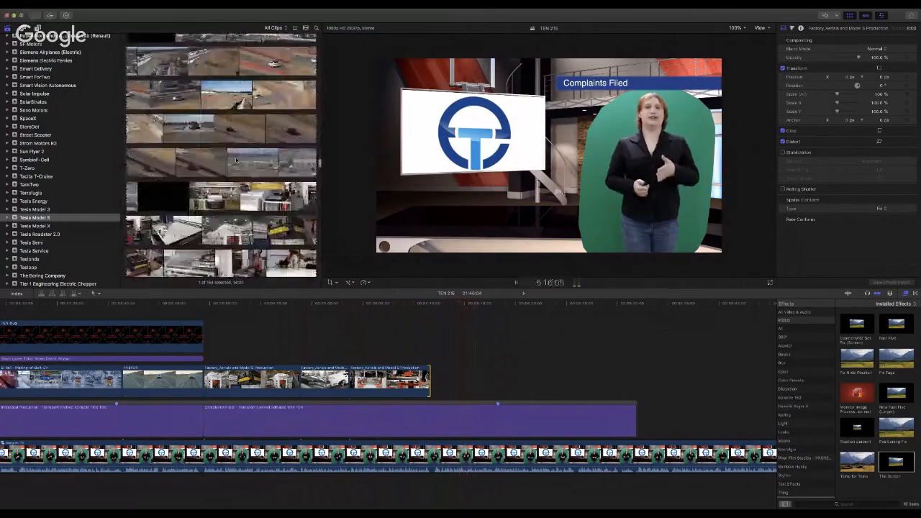
scroll(236, 160, "up", 10)
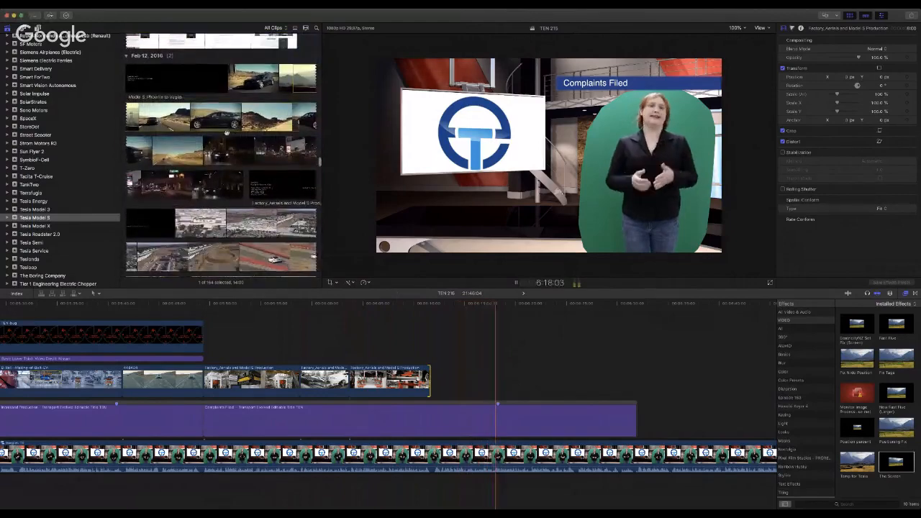
scroll(256, 207, "down", 5)
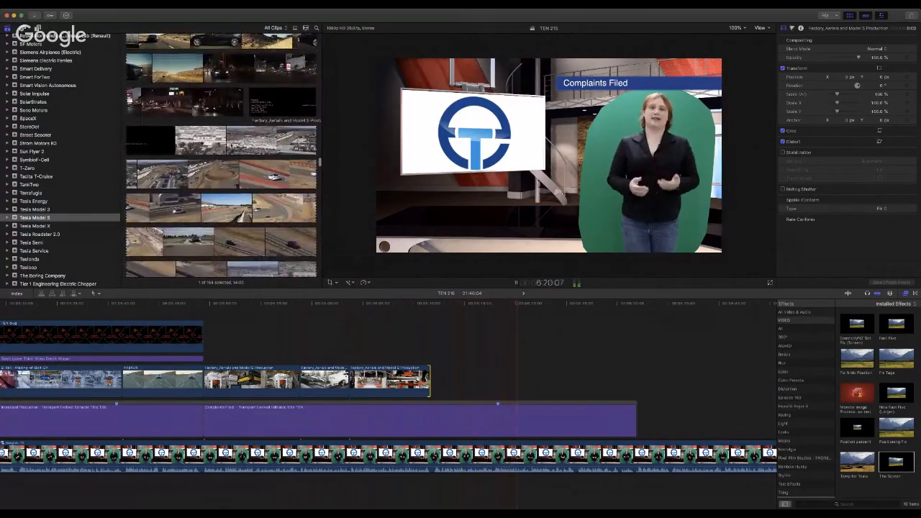
left_click_drag(239, 139, 434, 380)
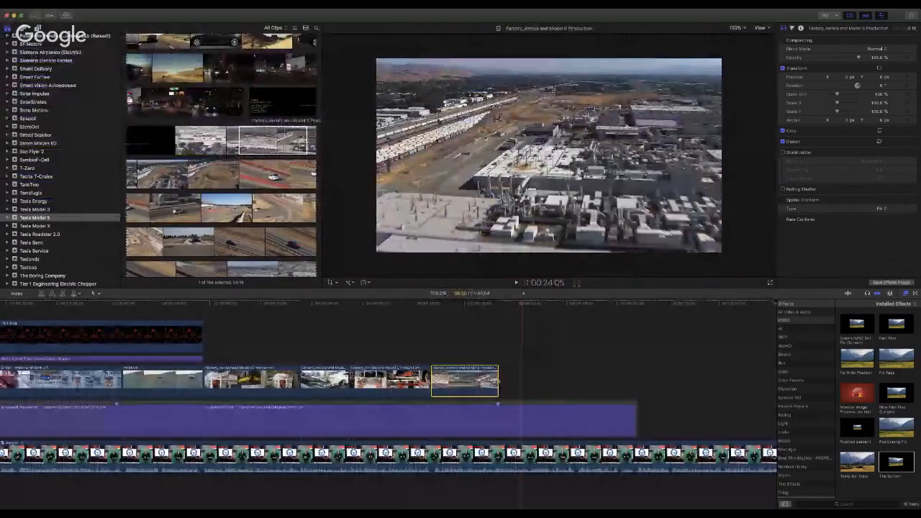
left_click_drag(498, 381, 535, 381)
Step: Play the narration over the aerial factory clip and extend the clip's end to about 14:07
left_click(476, 306)
key("space")
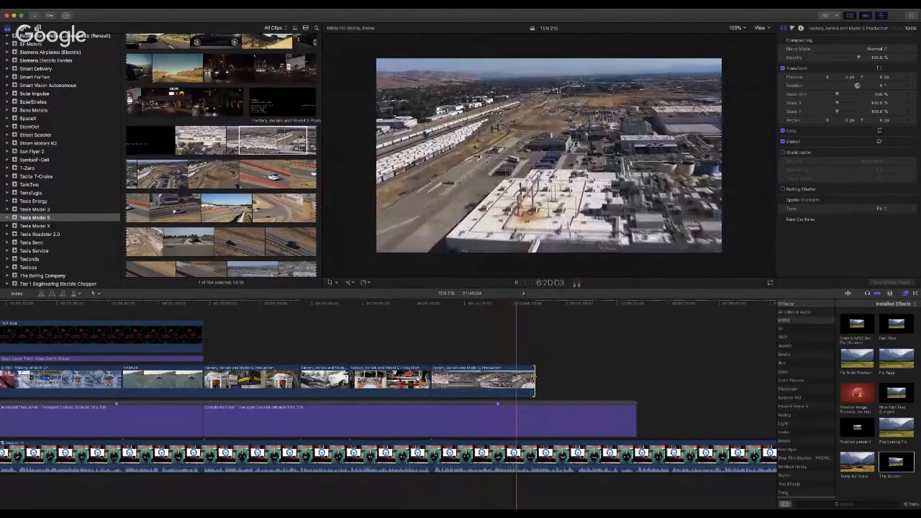
key("space")
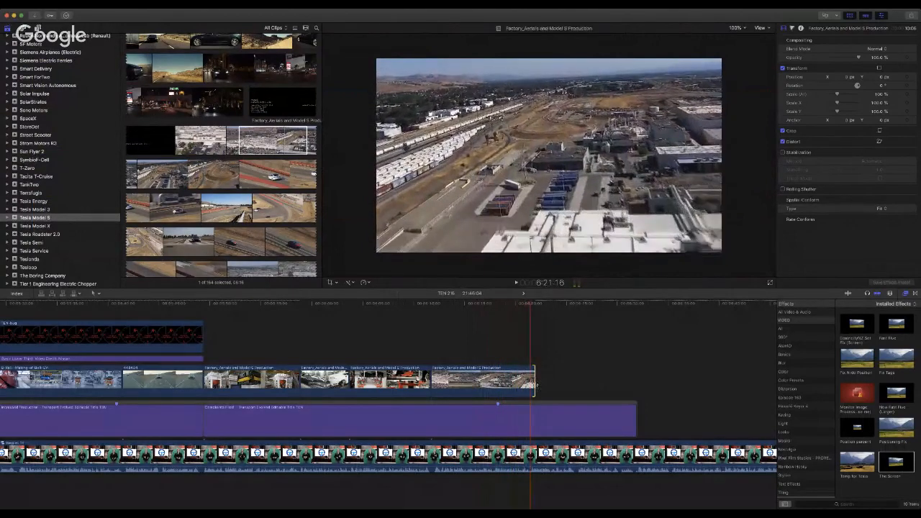
left_click_drag(535, 387, 530, 388)
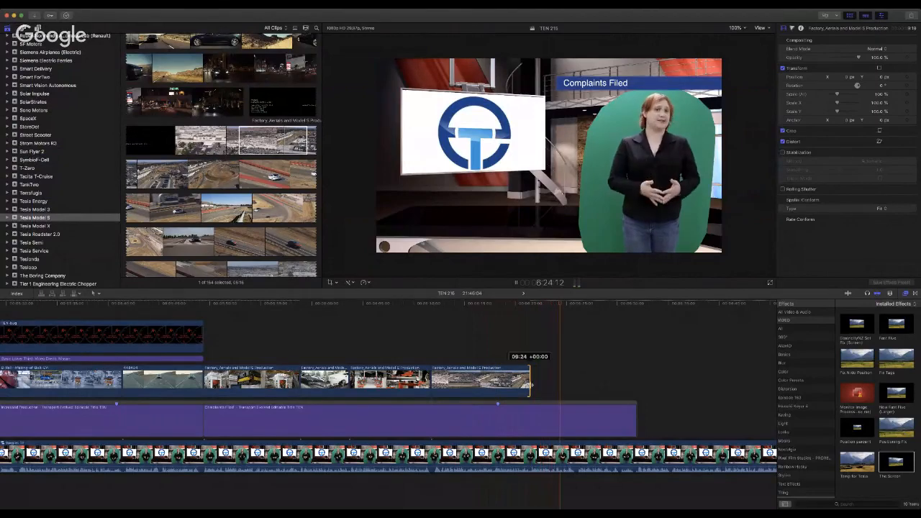
left_click_drag(530, 387, 574, 385)
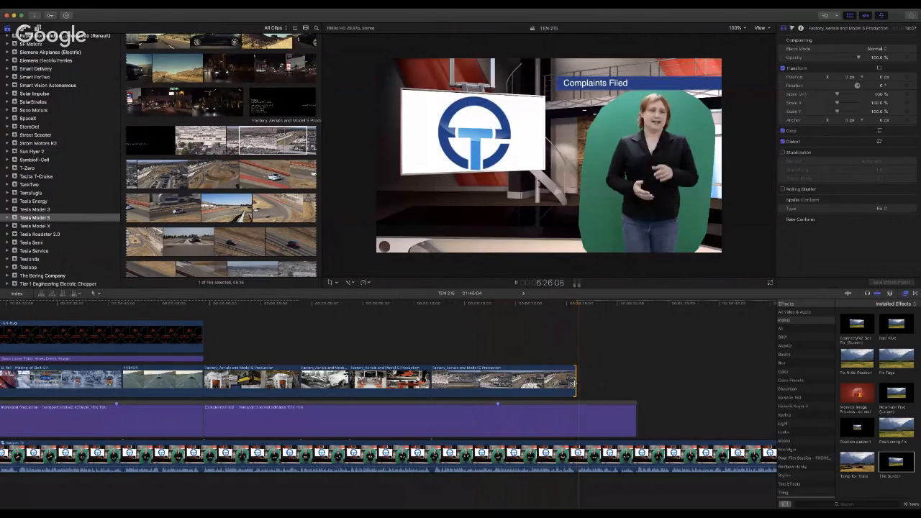
Step: Fill the rest of the story with the finished Model S driving indoors, close the gap to the aerials and apply The Screen preset
scroll(150, 182, "down", 20)
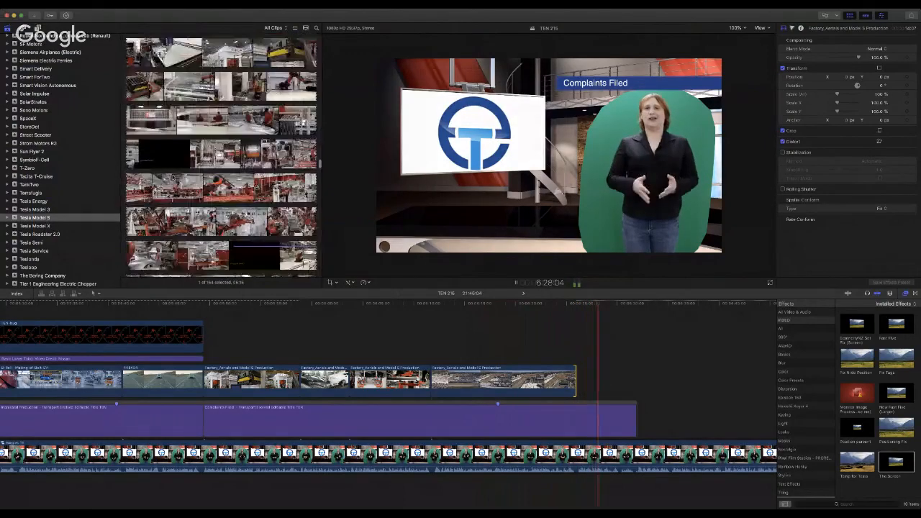
scroll(221, 155, "down", 10)
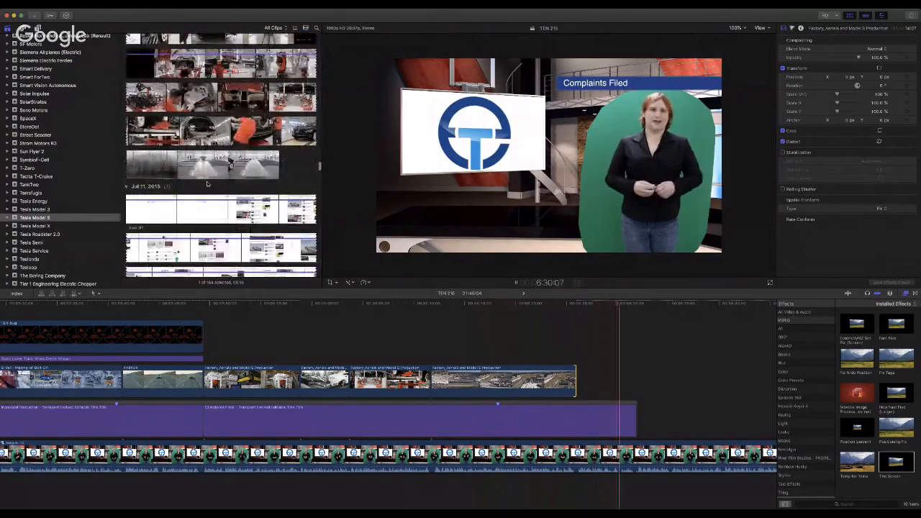
left_click_drag(189, 166, 244, 164)
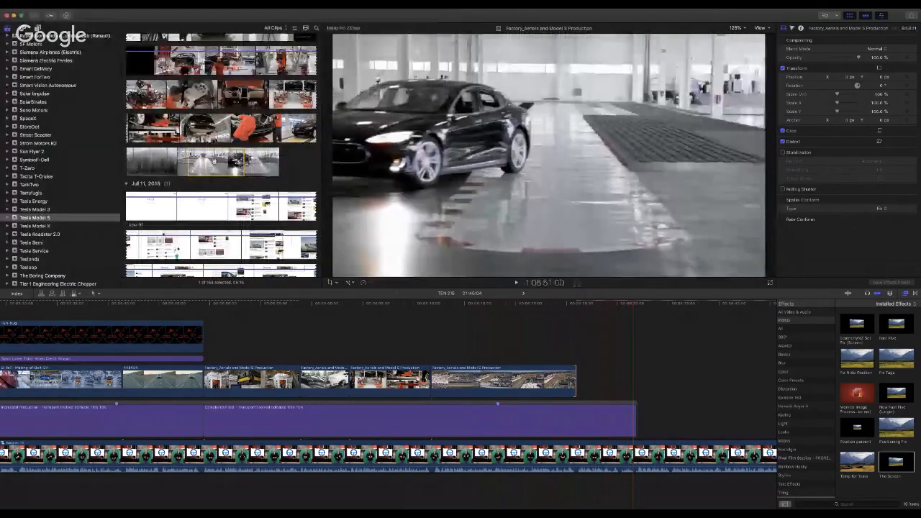
key("e")
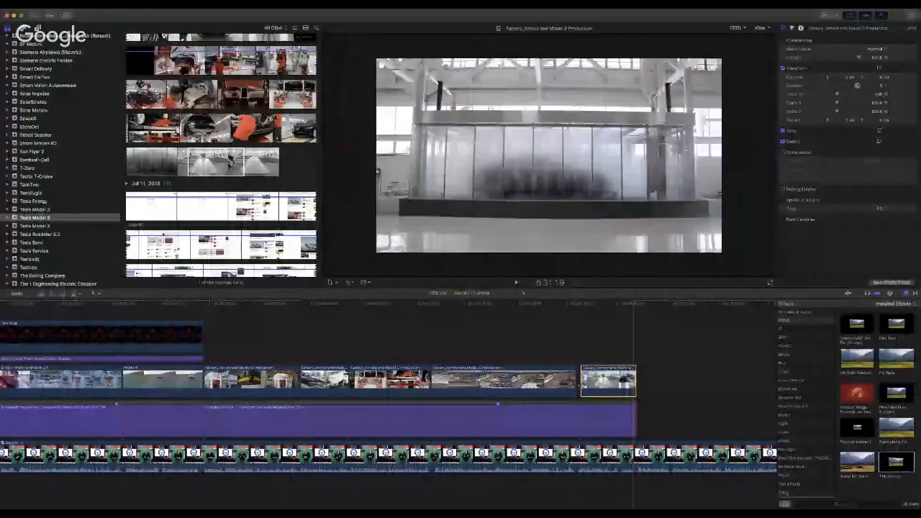
left_click_drag(581, 385, 577, 387)
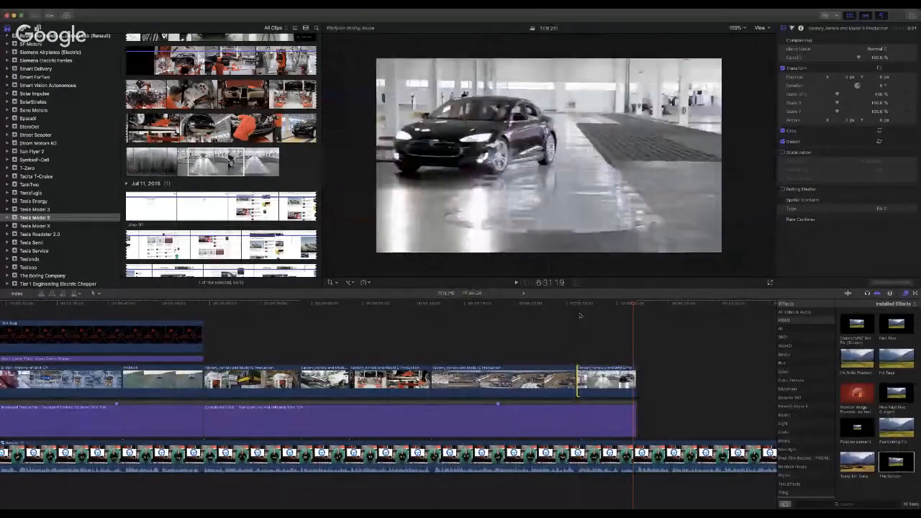
left_click(577, 303)
key("space")
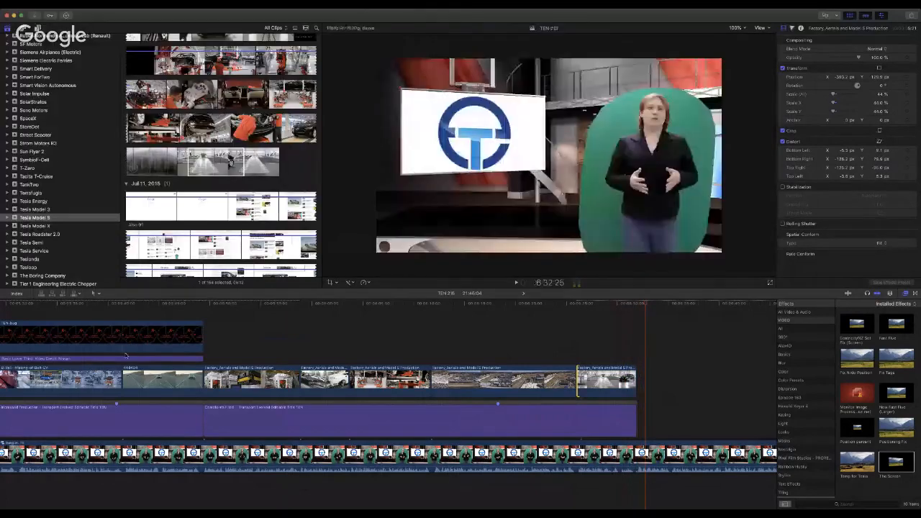
Step: Copy the video credit title across the whole "Complaints Filed" footage and set its text to "Video Credit: Tesla"
left_click(190, 357)
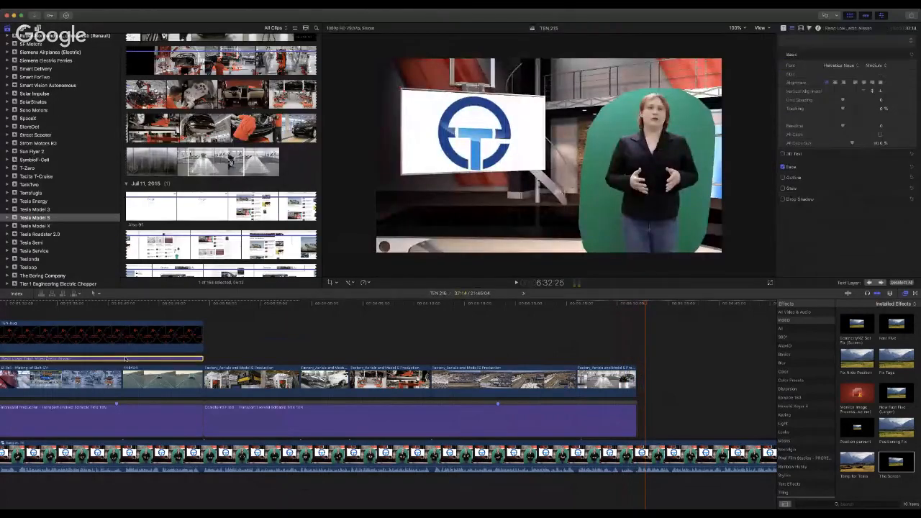
left_click(202, 303)
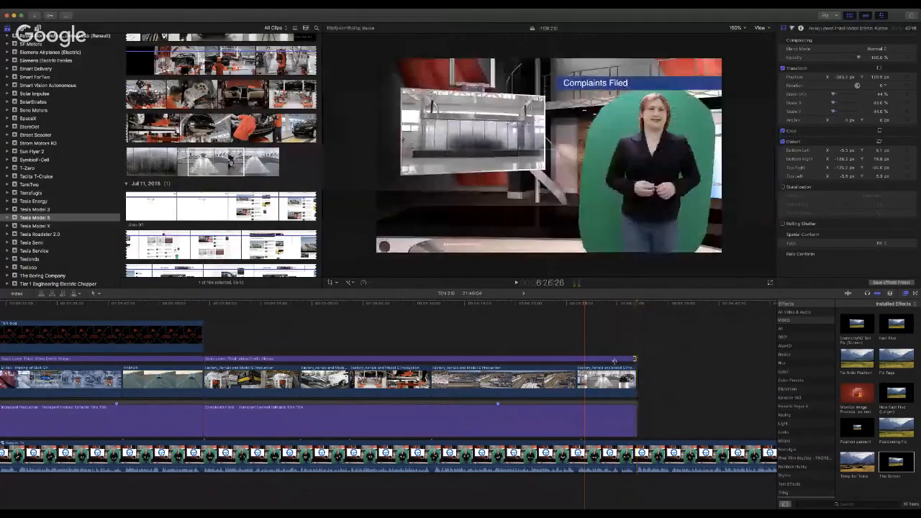
left_click(420, 358)
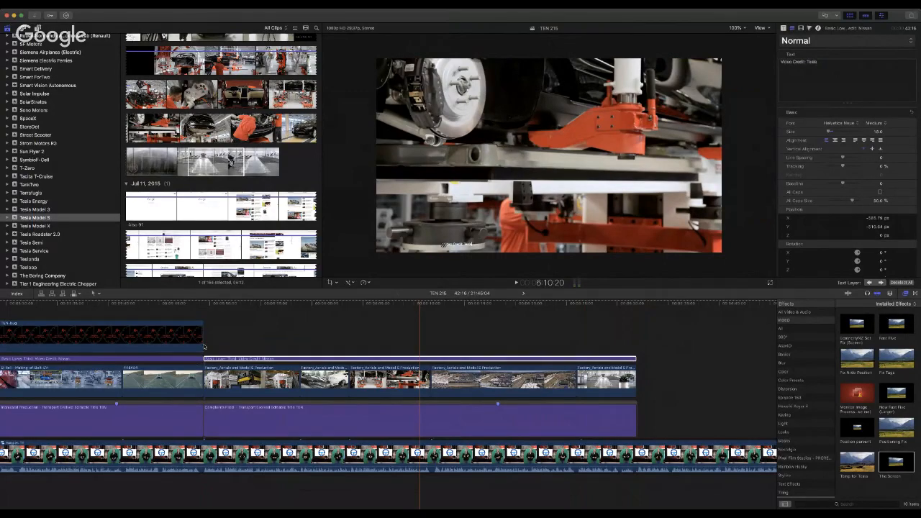
Step: Extend the TEN bug to the end of the "Complaints Filed" story and play back the closing section
left_click_drag(202, 339, 621, 329)
left_click(594, 312)
key("space")
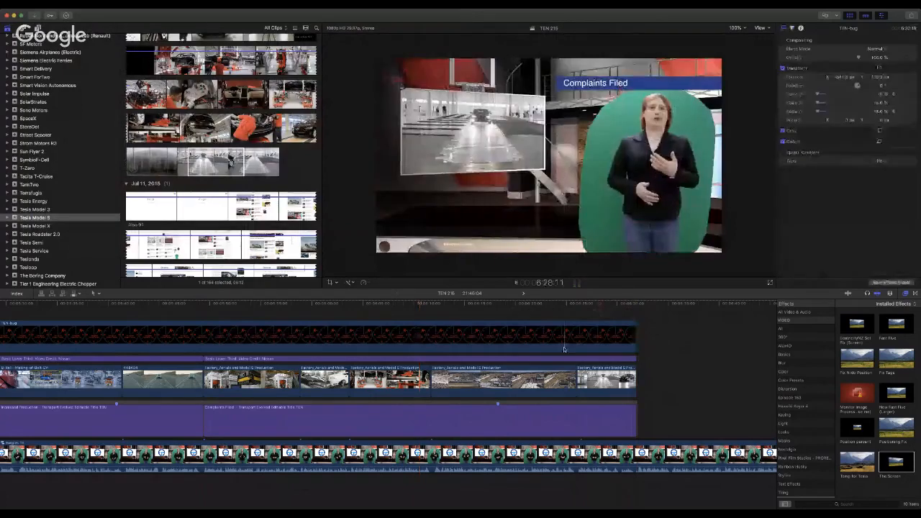
Step: Place a copy of the "Complaints Filed" title directly after the end of that story
scroll(559, 359, "right", 5)
key("space")
key("d")
left_click(402, 407)
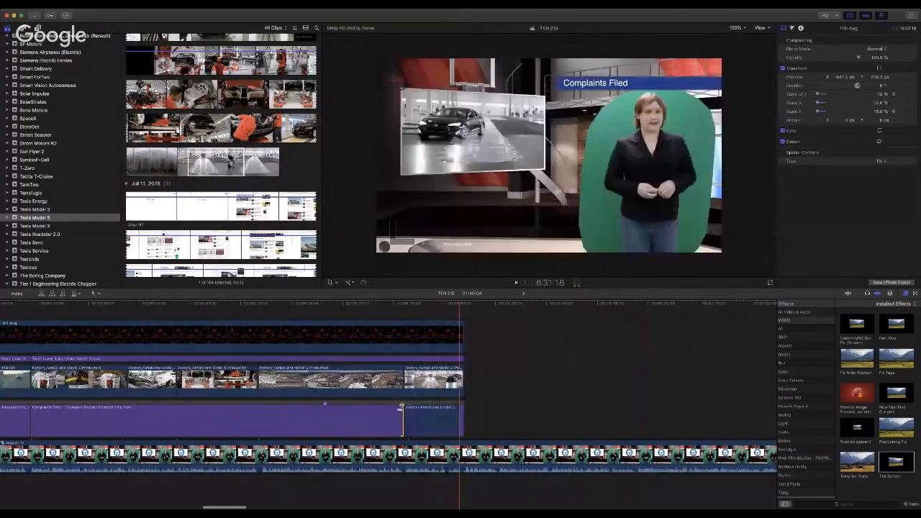
key("super+z")
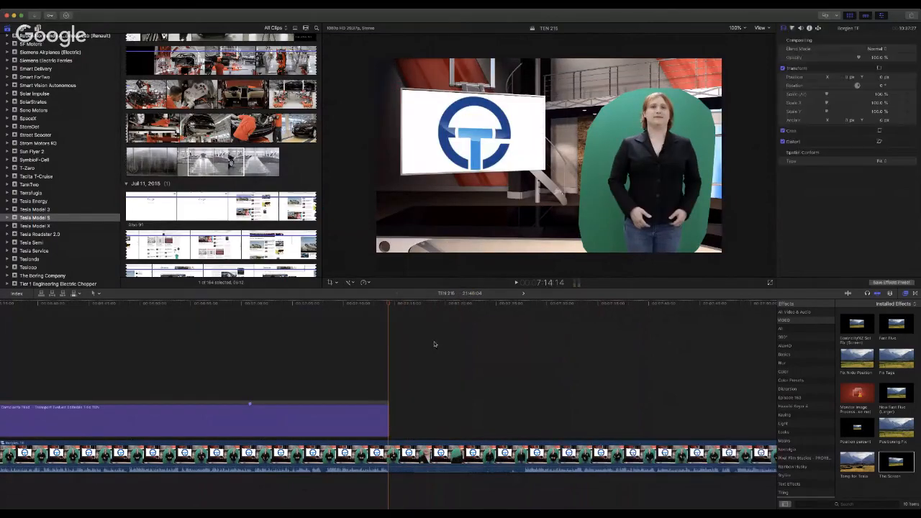
scroll(434, 344, "left", 10)
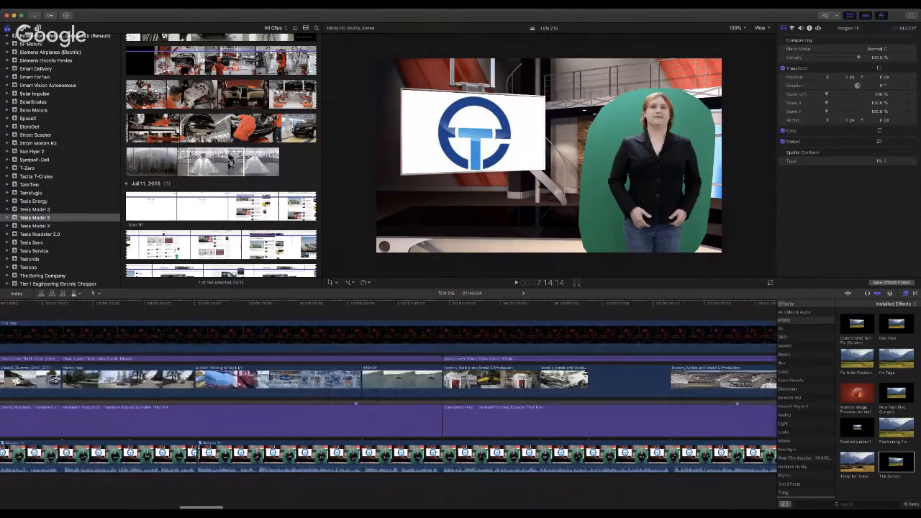
Step: Play back the end of the "Complaints Filed" story and the narration under the copied title
key("super+Tab")
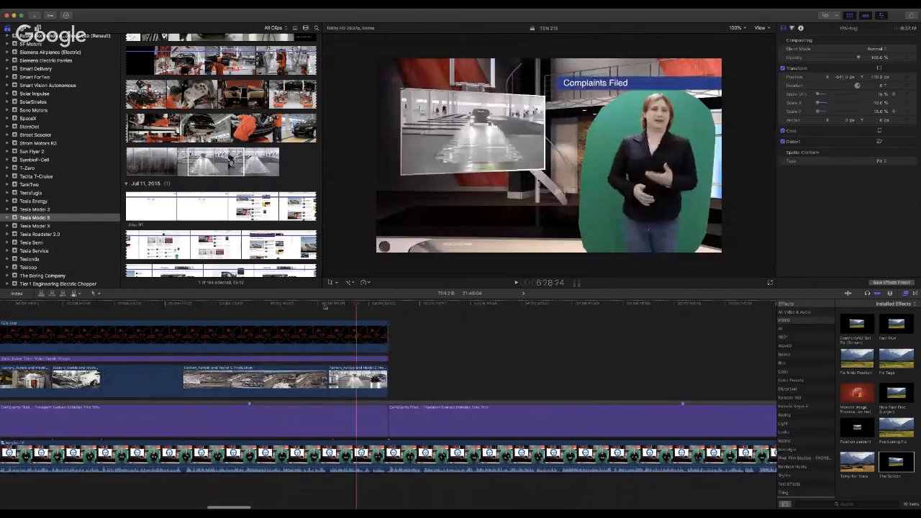
left_click(324, 305)
key("space")
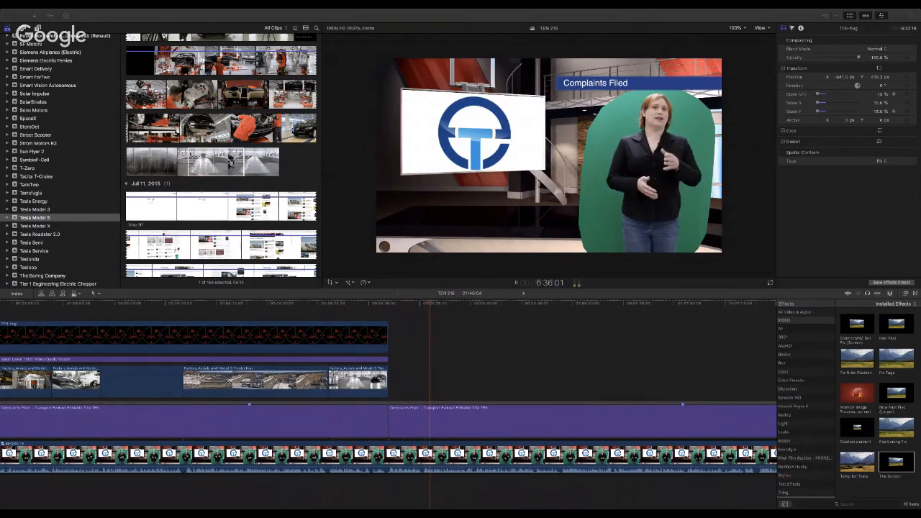
key("space")
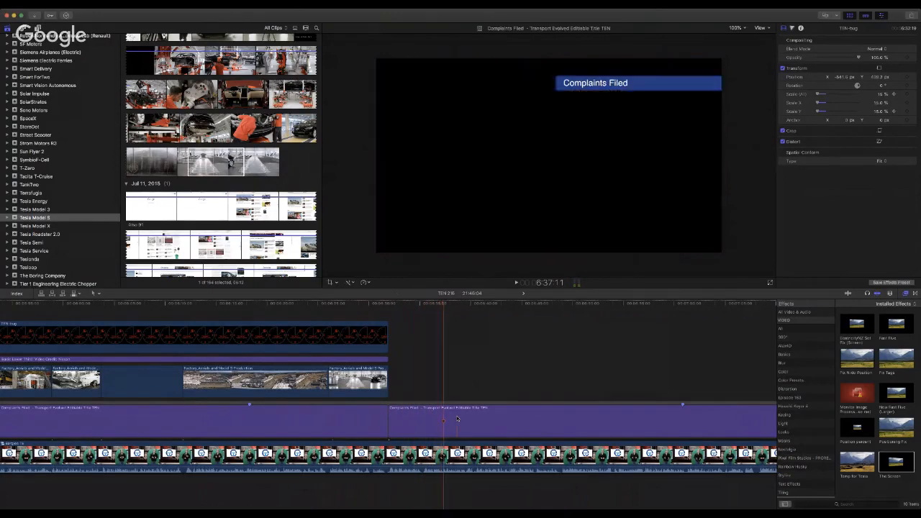
Step: Change the copied title's text to "Delivered, Ready to Test"
left_click(457, 418)
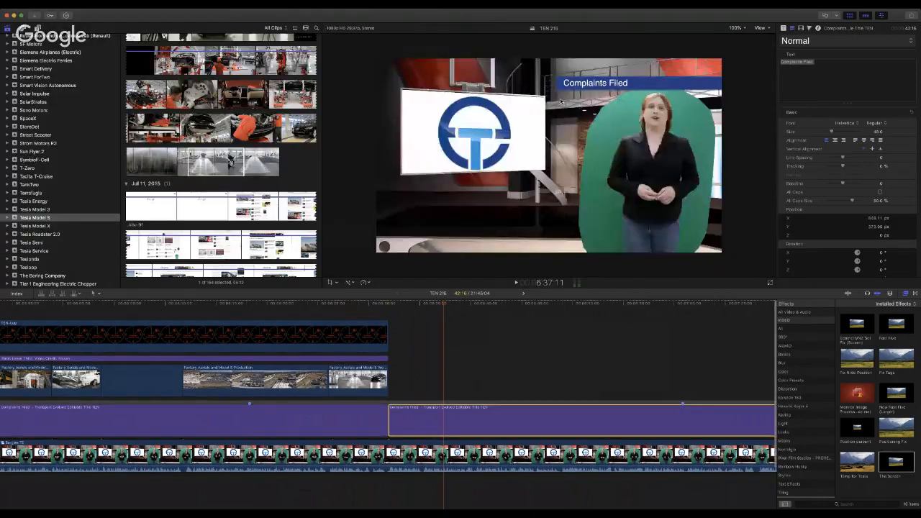
double_click(551, 413)
triple_click(841, 62)
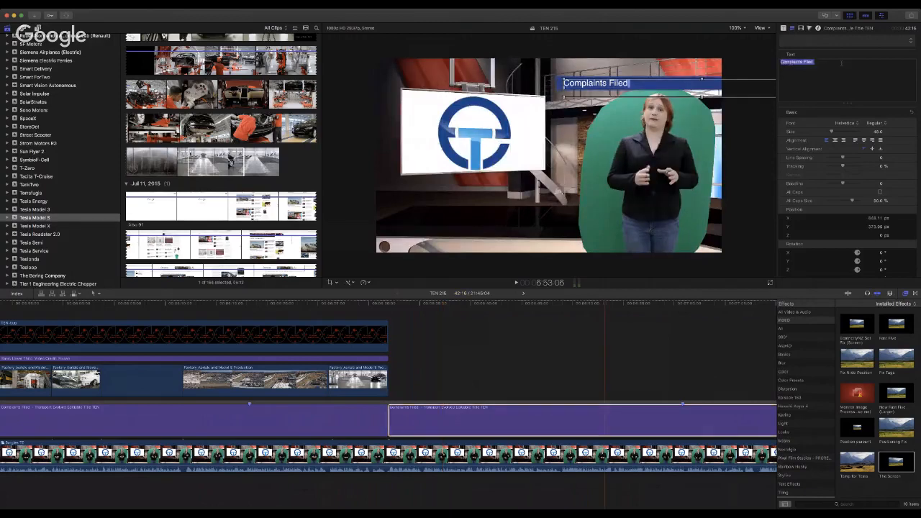
type("Delivered, Ready to")
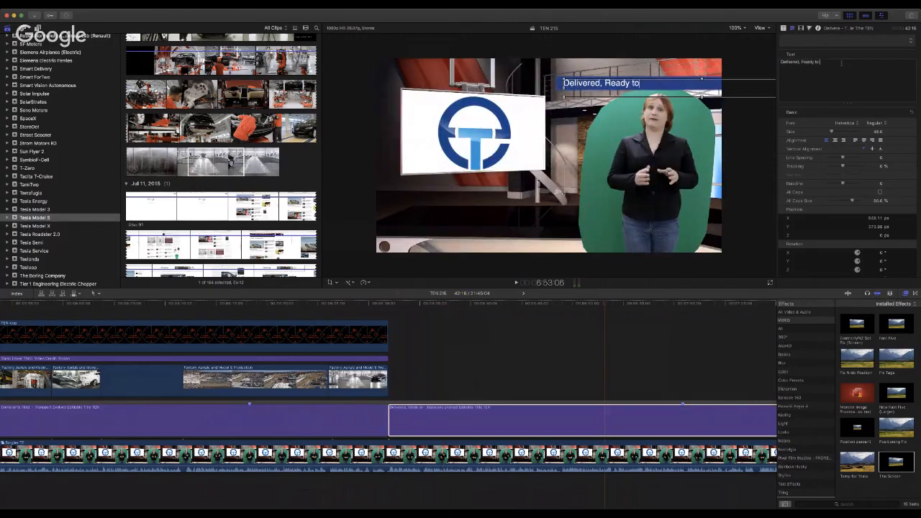
type(" Test")
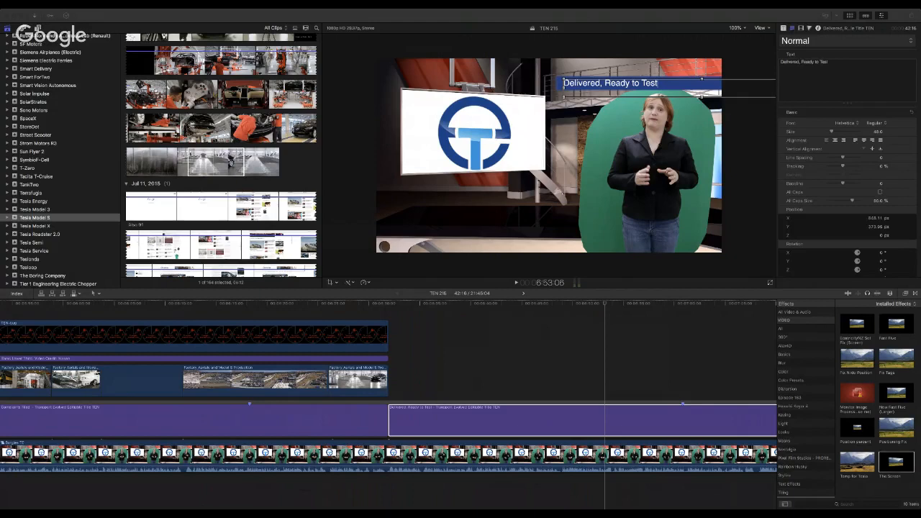
Step: Switch to the rap track project in Logic Pro and play both tracks from the beginning through about bar 8
key("super+Tab")
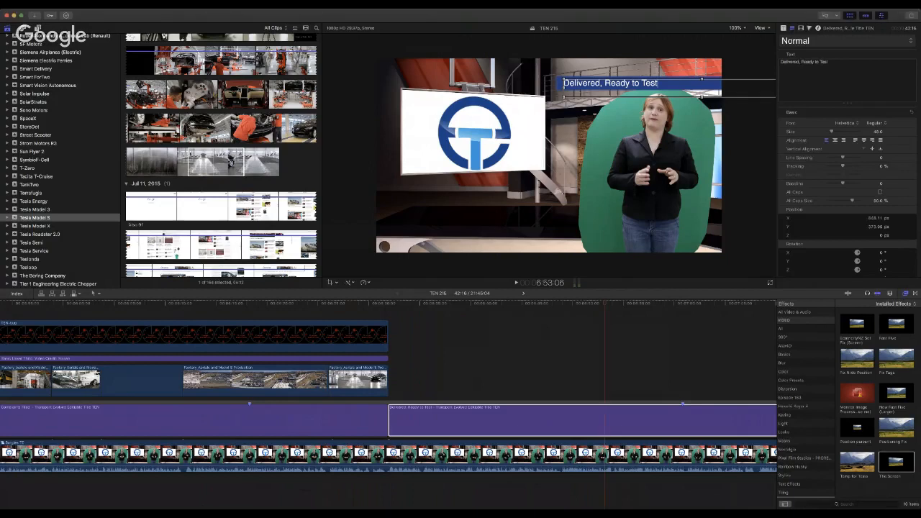
key("super+Tab")
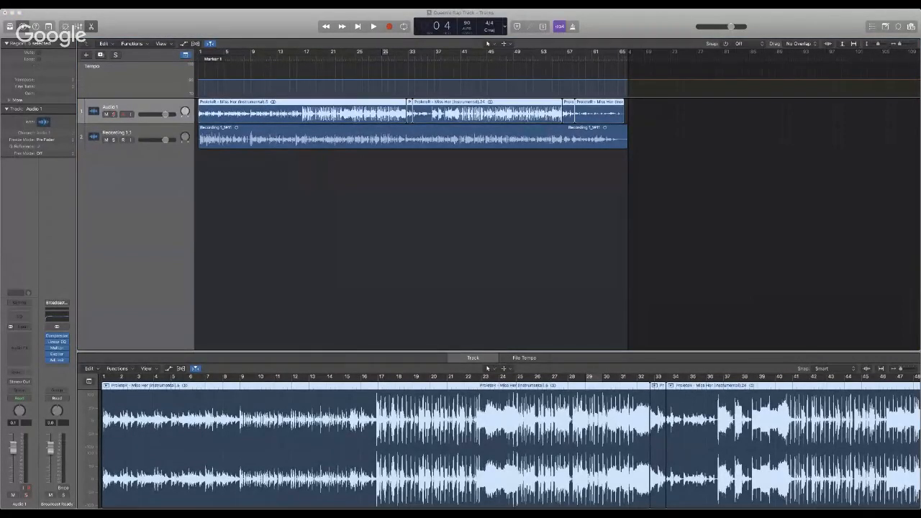
key("Return")
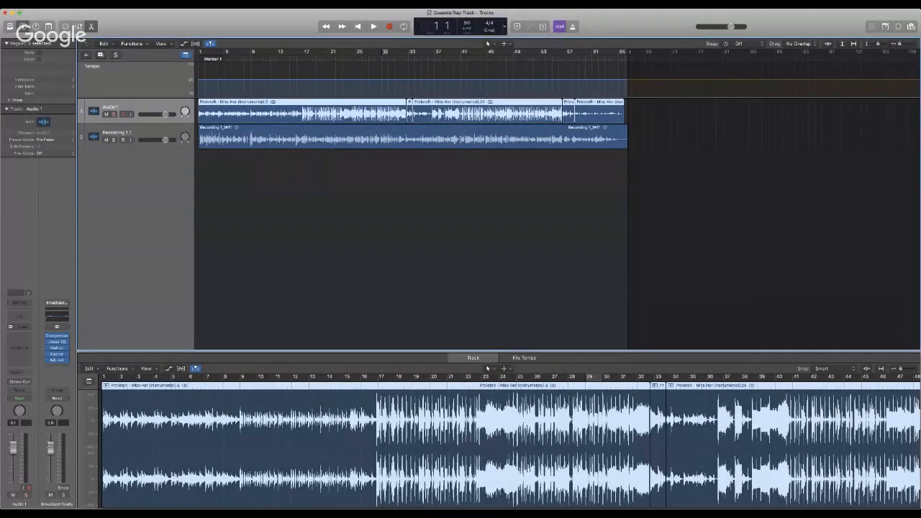
key("space")
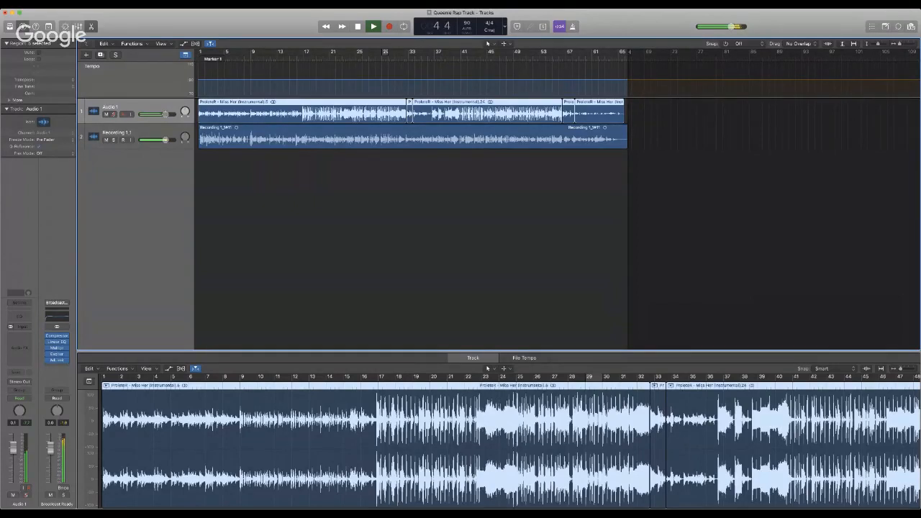
key("super+equal")
key("super+equal")
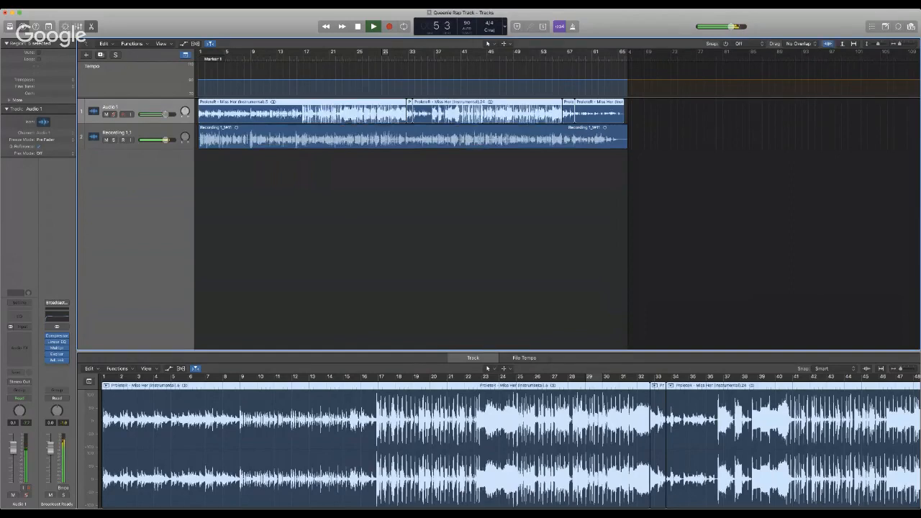
key("super+minus")
key("super+minus")
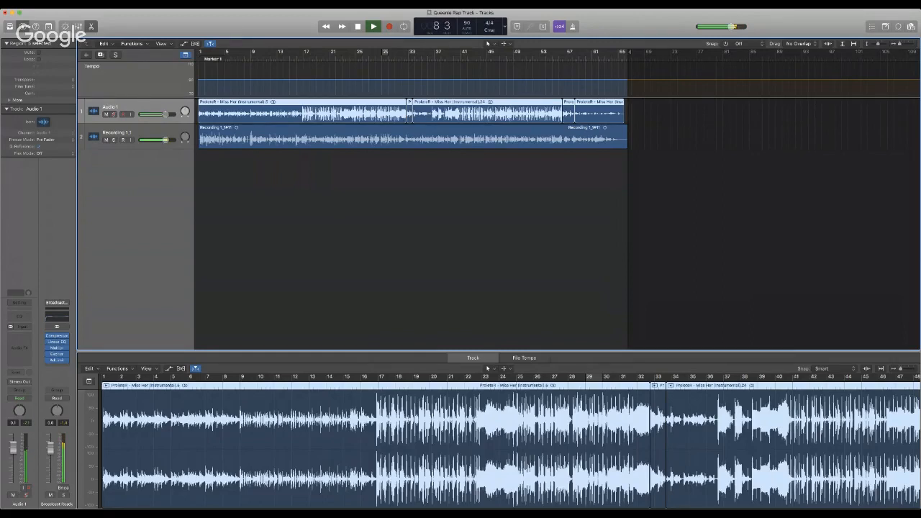
key("space")
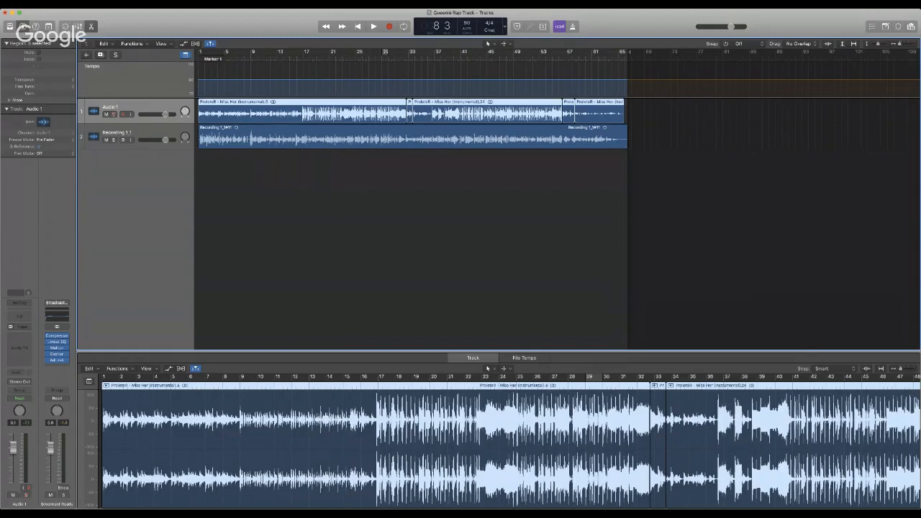
Step: Mute the Recording 1_1 track and listen to the Audio 1 instrumental on its own
left_click(345, 138)
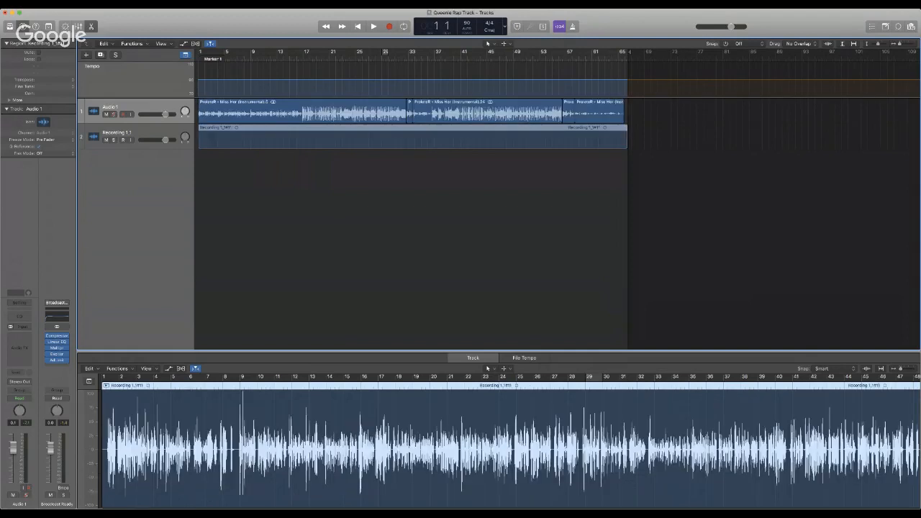
key("m")
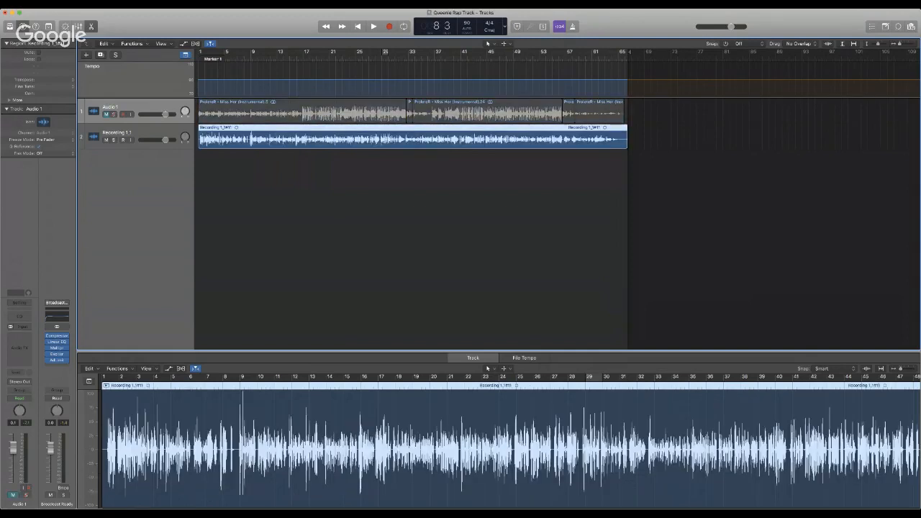
key("m")
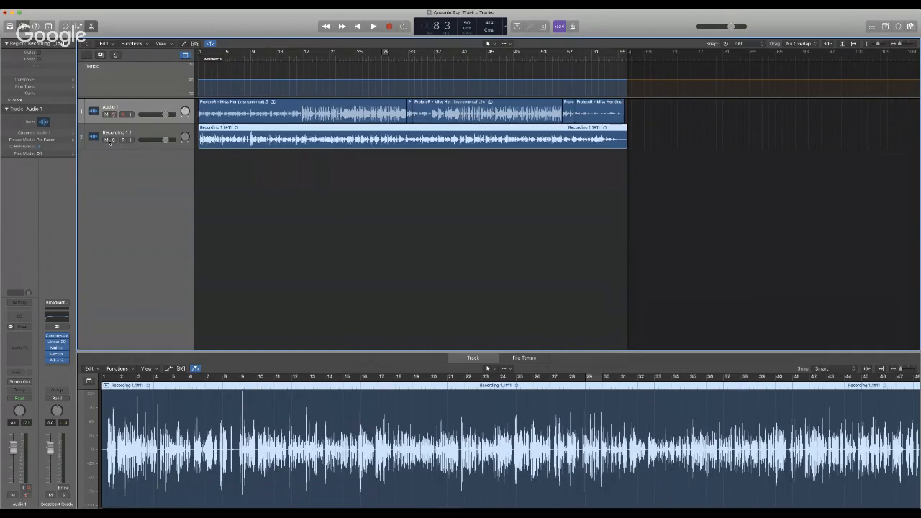
left_click(105, 139)
key("space")
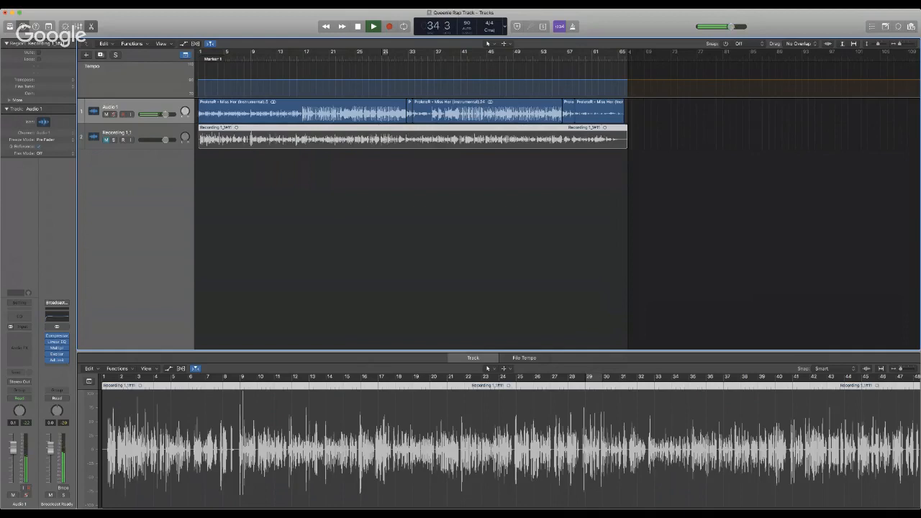
key("space")
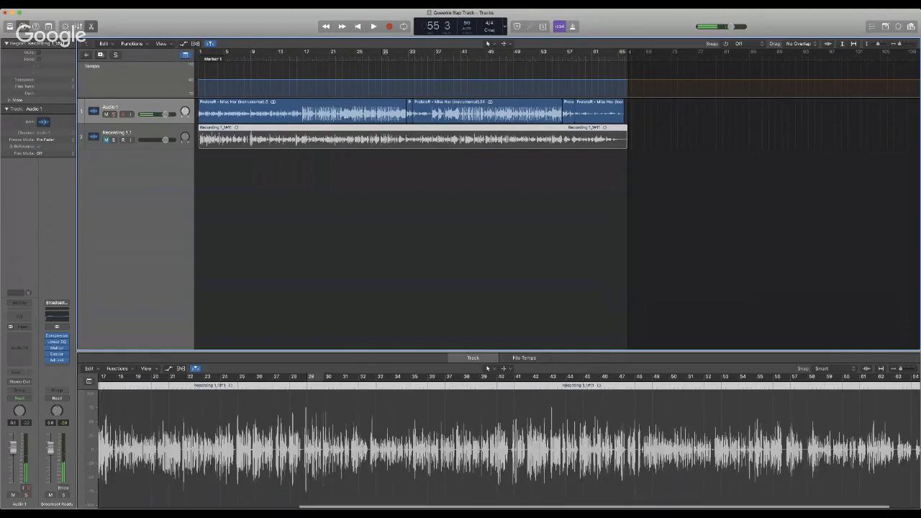
Step: Audition the instrumental's ending from about bar 55 to 59 with the vocal recording muted
key("space")
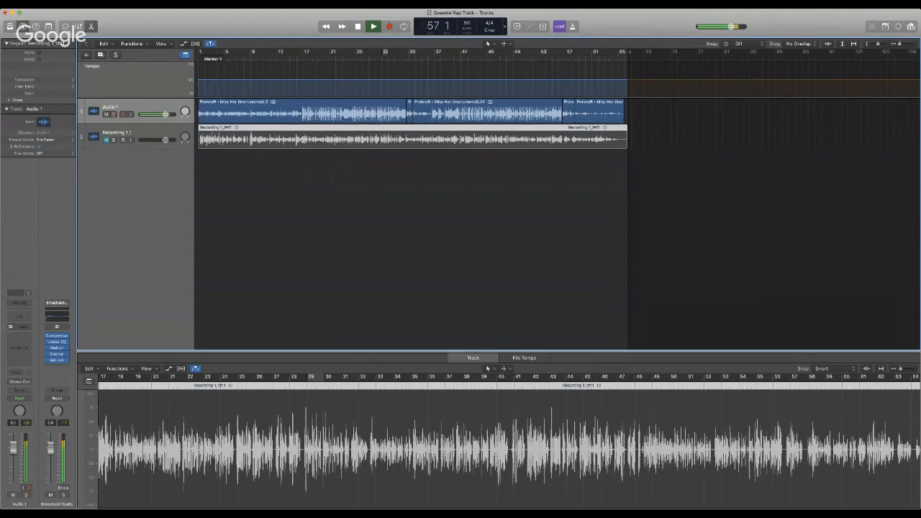
key("space")
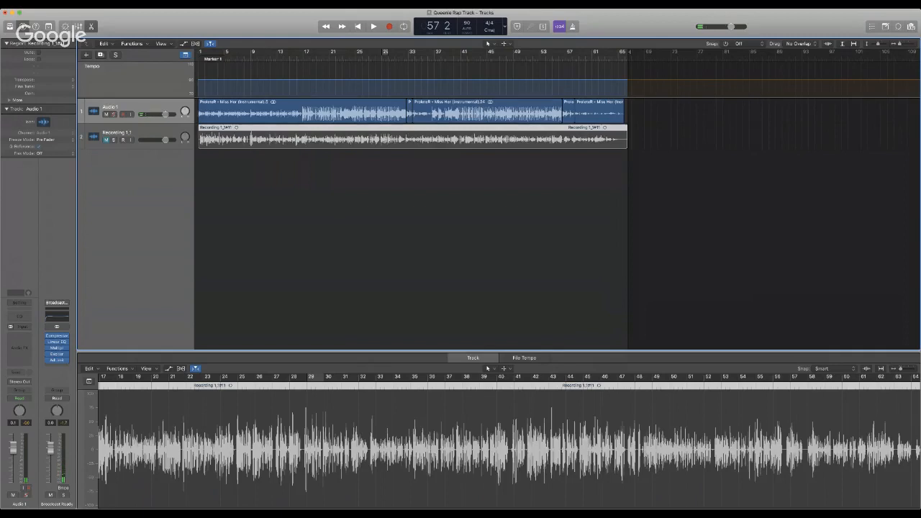
key("ctrl+m")
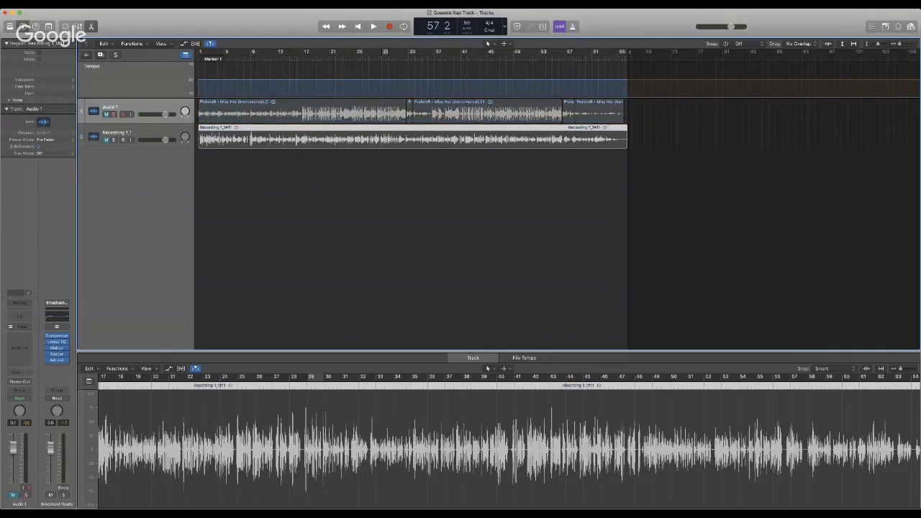
key("ctrl+m")
key("space")
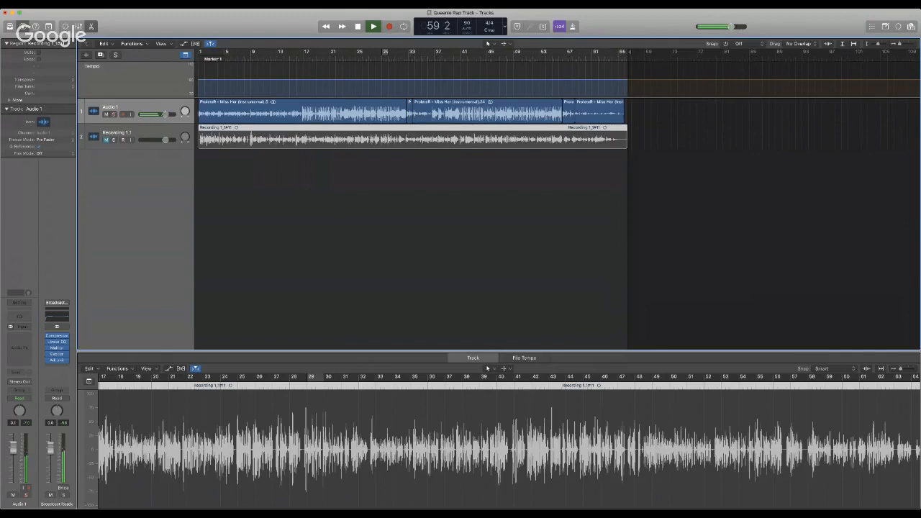
key("space")
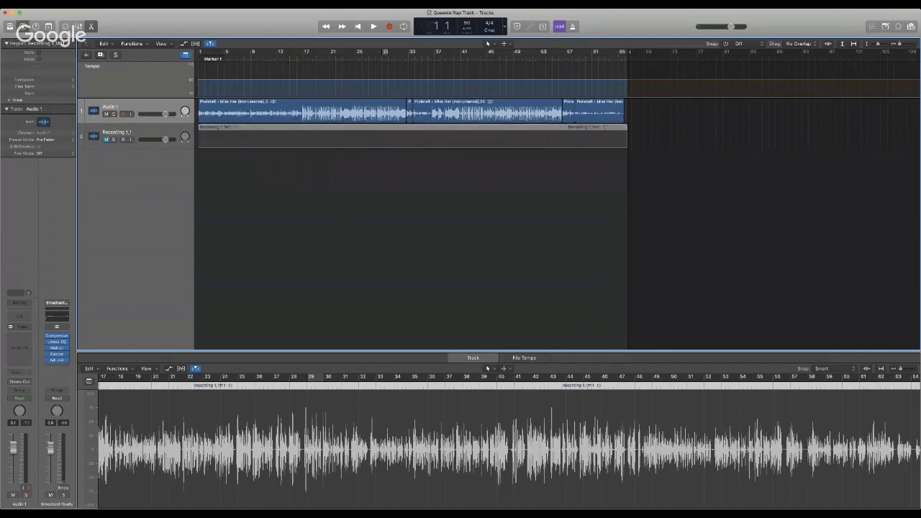
Step: Unmute the Recording 1_1 track and slightly lower the Audio 1 track's volume while playing the closing bars
left_click(106, 142)
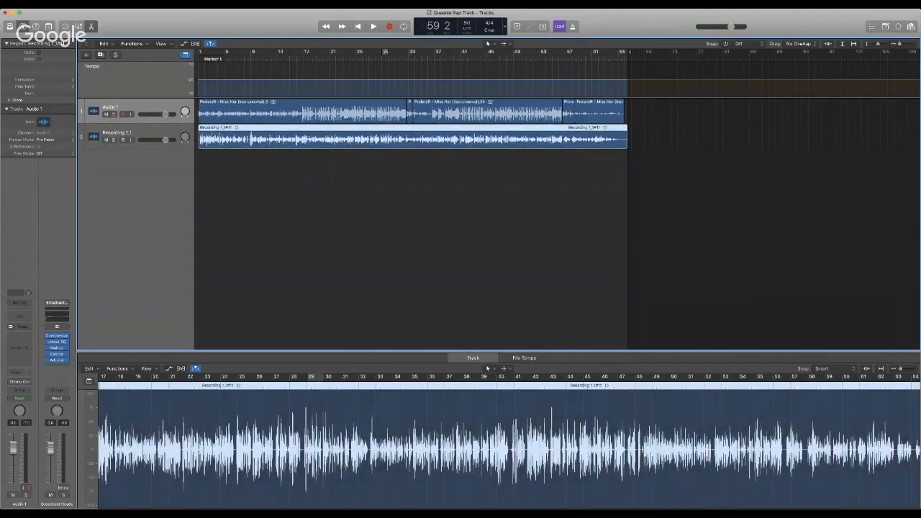
key("space")
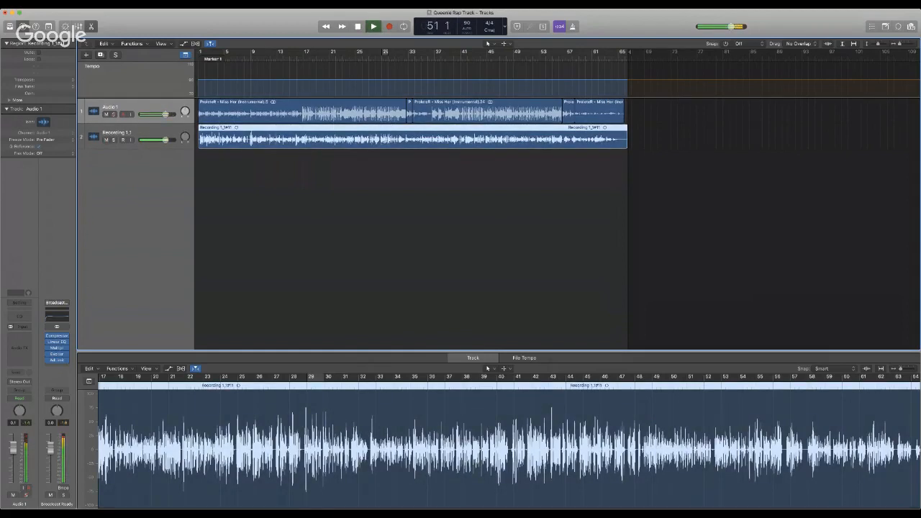
left_click(131, 108)
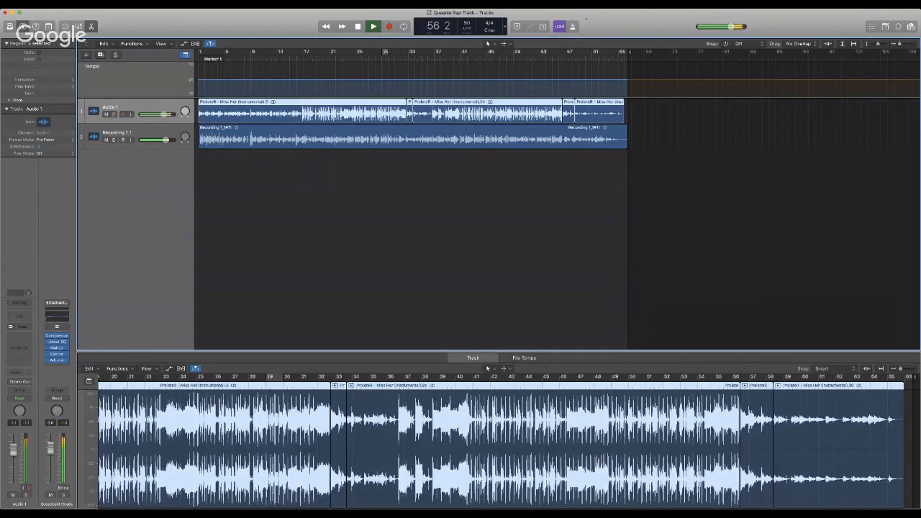
key("space")
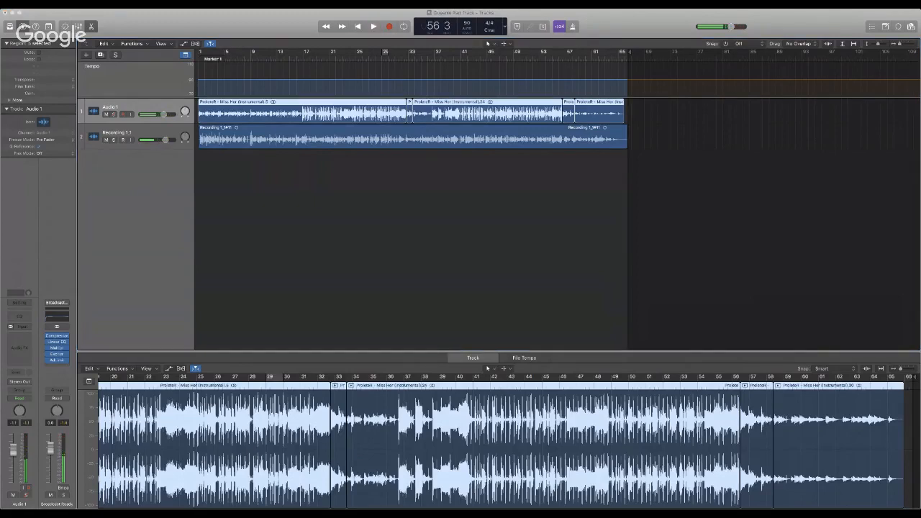
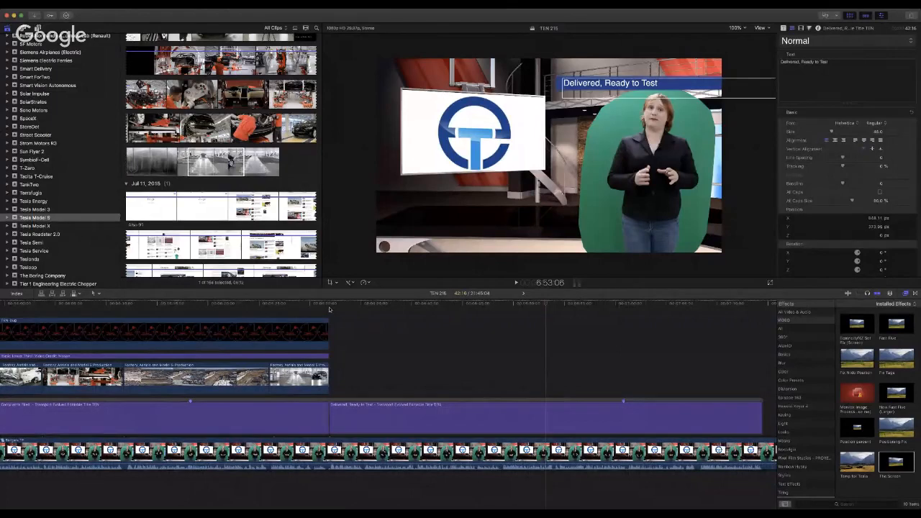
Step: Switch back to the TEN 215 timeline, play the start of "Delivered, Ready to Test" and split the presenter clip at about 6:49
left_click(329, 309)
key("space")
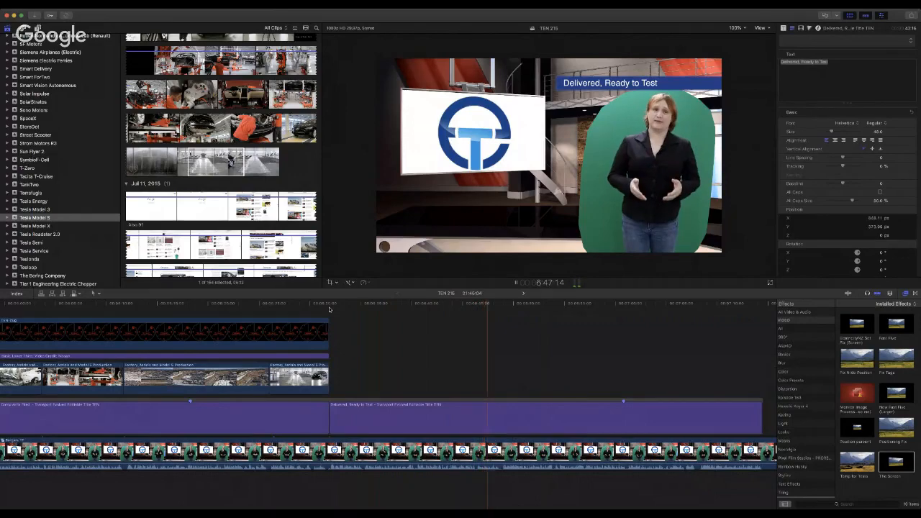
key("space")
key("space")
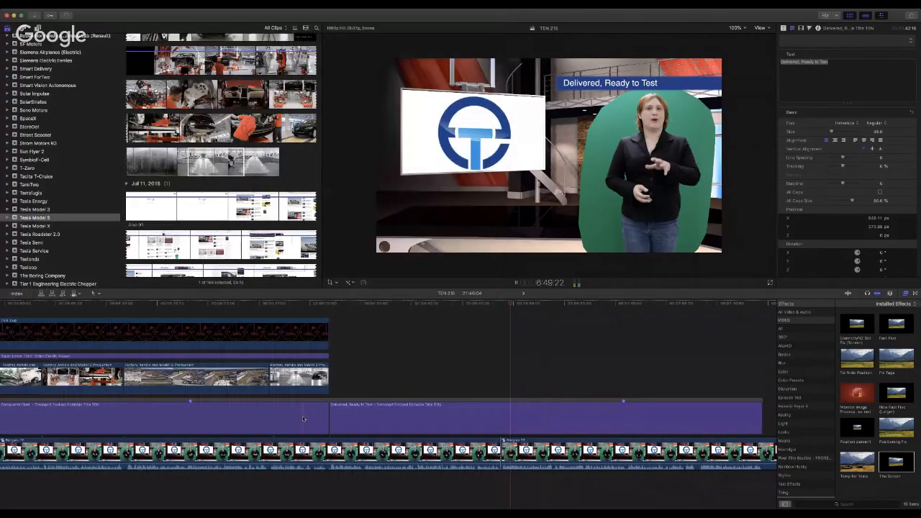
scroll(596, 353, "right", 8)
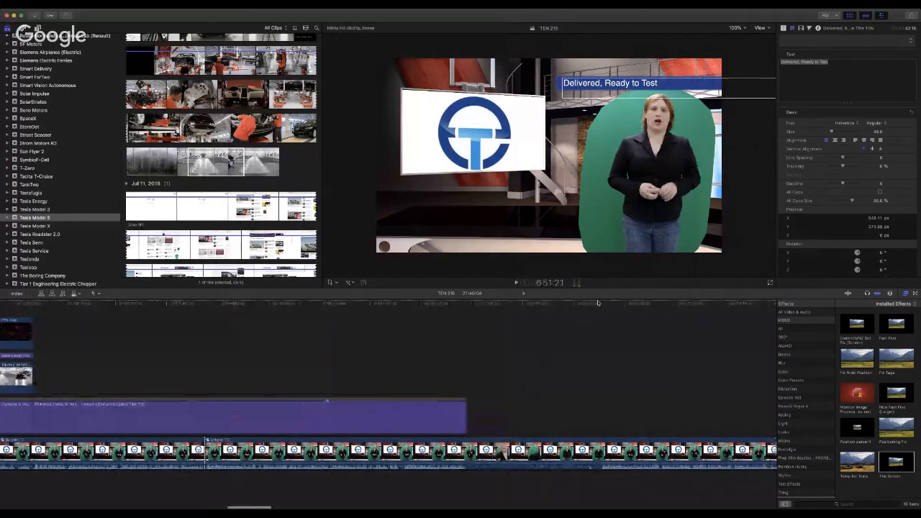
Step: Audition the presenter footage from about 7:27 and 8:16 to find where the usable take resumes
left_click(598, 308)
key("space")
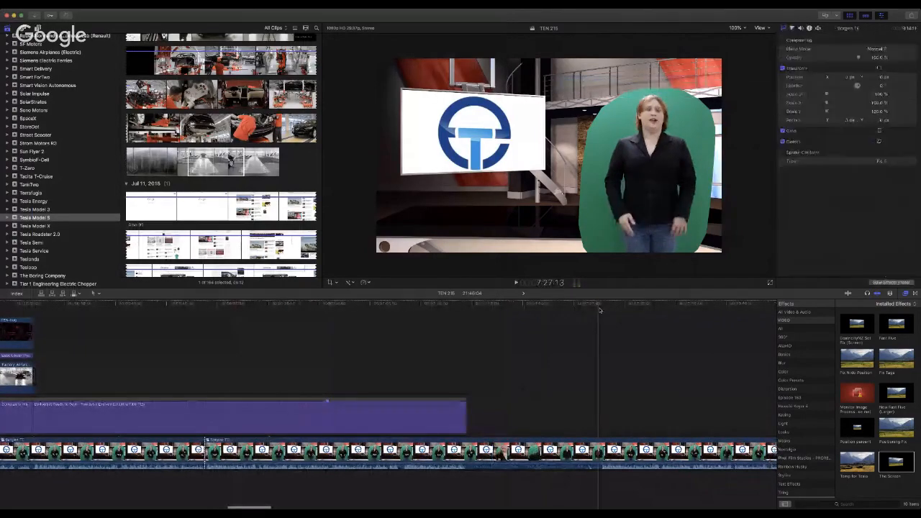
key("space")
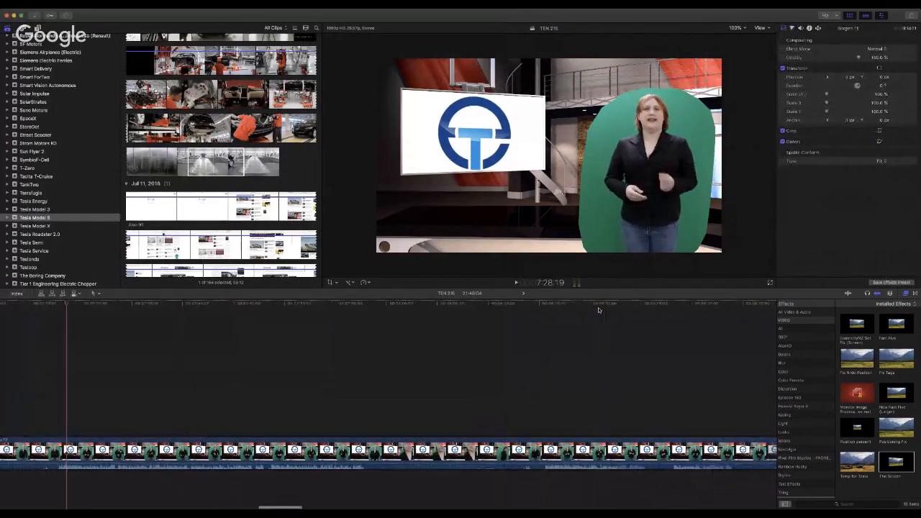
left_click(551, 307)
key("space")
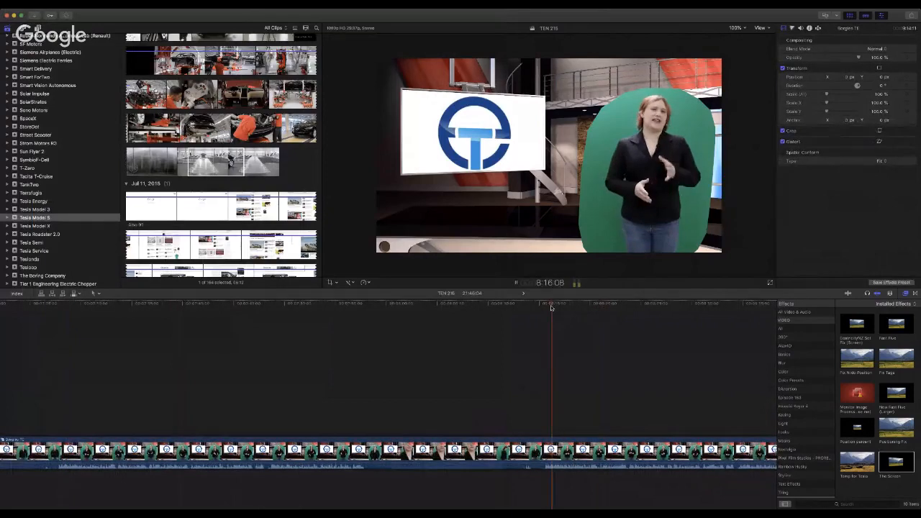
key("space")
scroll(216, 346, "left", 10)
scroll(215, 346, "left", 10)
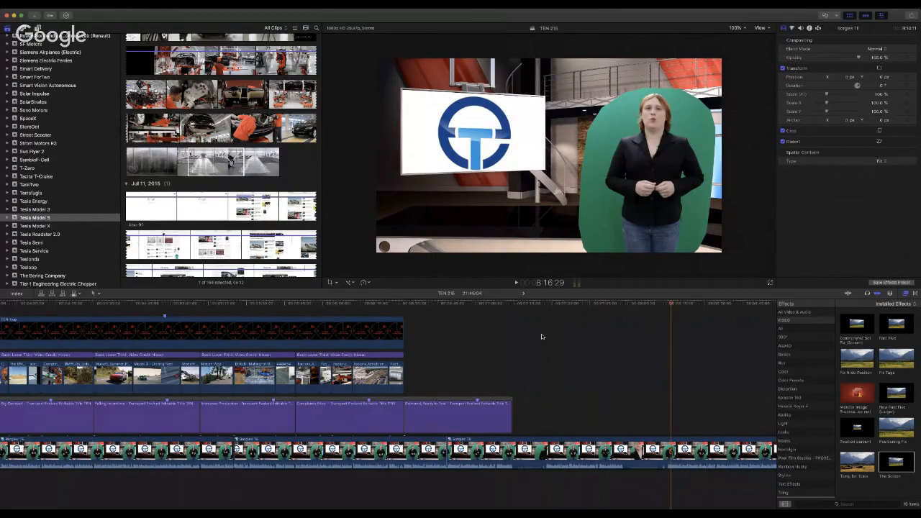
Step: Play the presenter footage from about 7:04 to 7:59 to review the takes following the 6:49 split
scroll(543, 337, "right", 1)
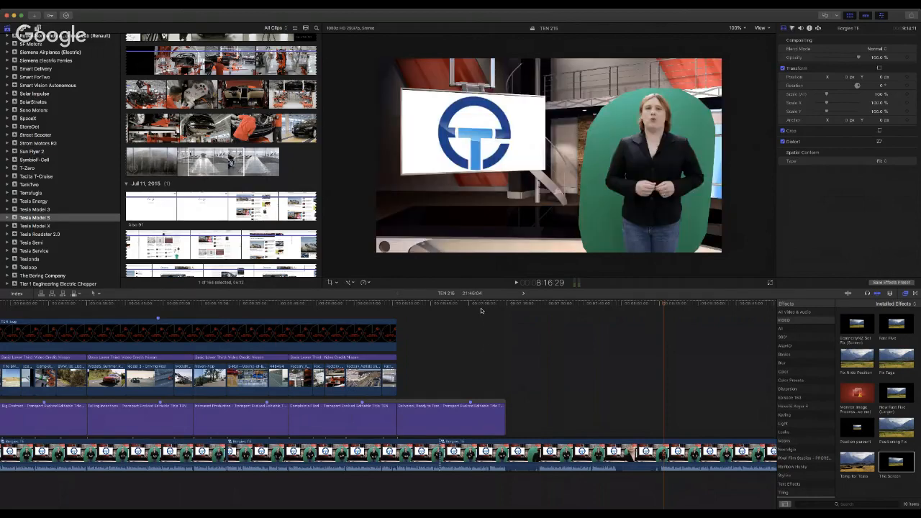
left_click(479, 308)
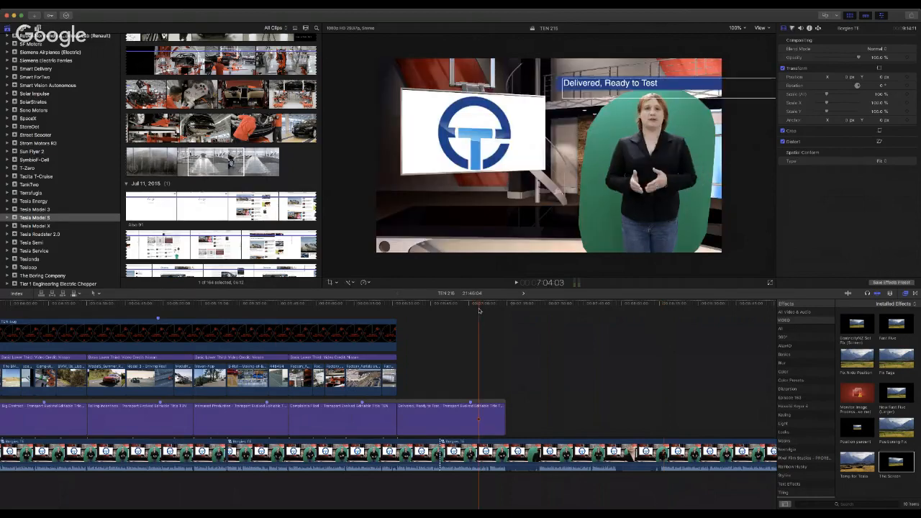
key("space")
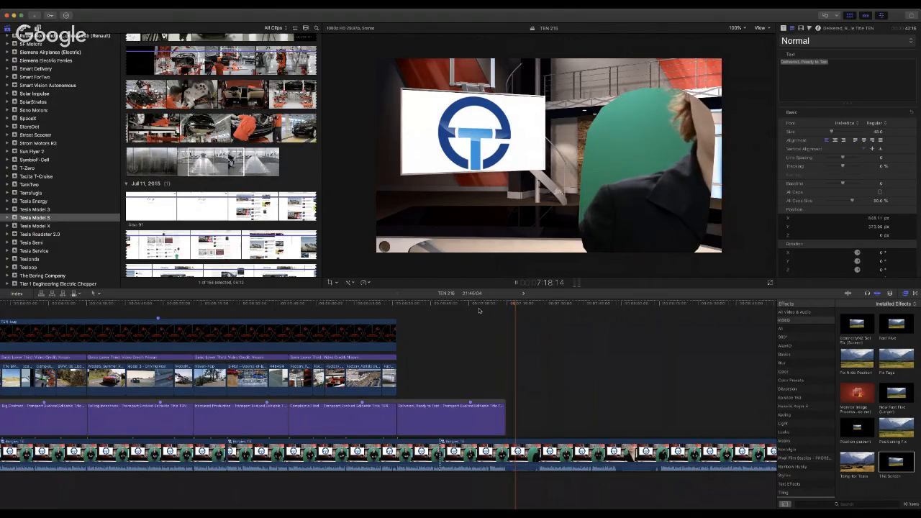
scroll(479, 310, "left", 1)
scroll(479, 310, "left", 2)
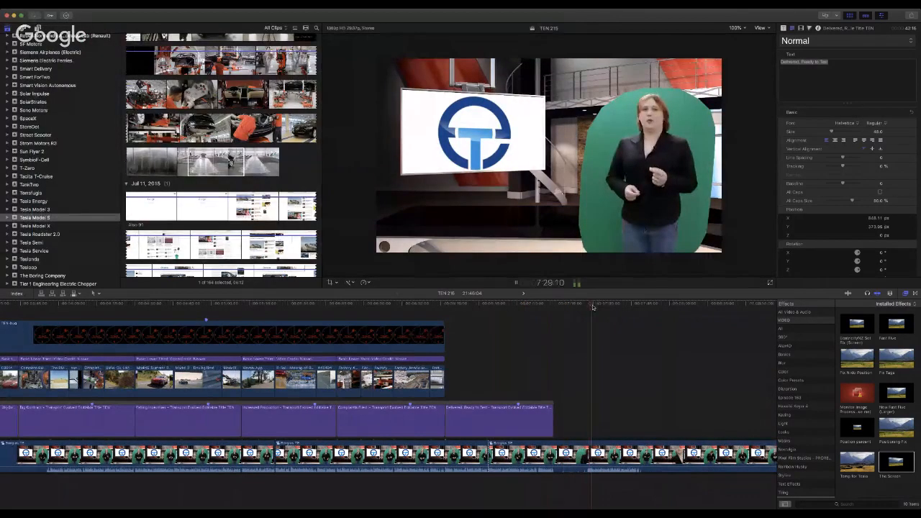
scroll(613, 313, "left", 1)
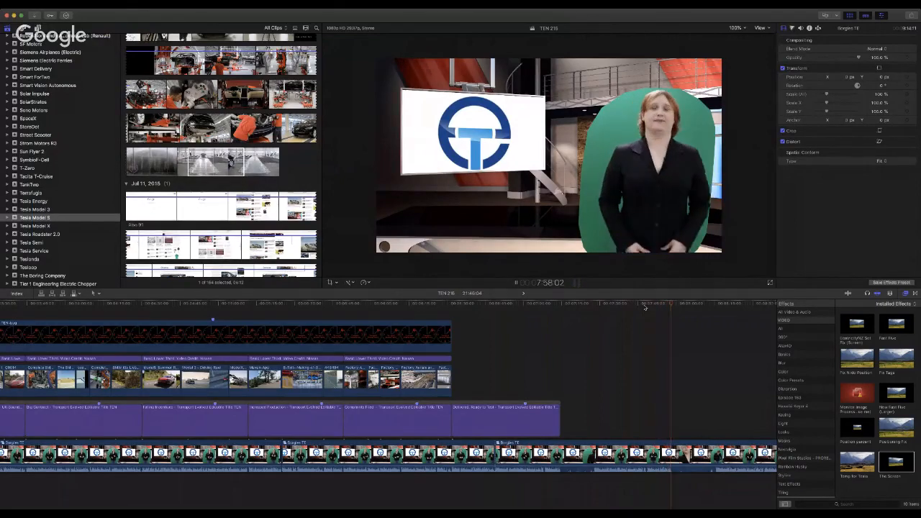
key("space")
scroll(650, 308, "left", 1)
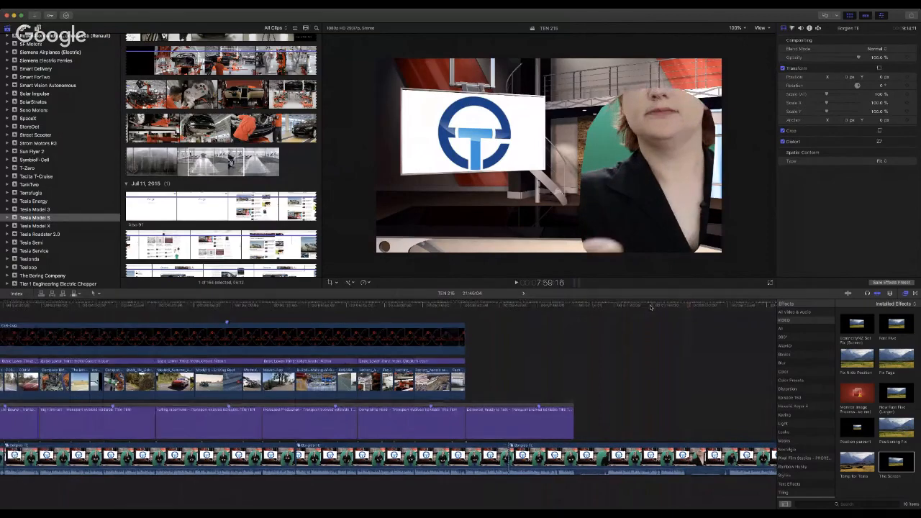
Step: Split the presenter clip at about 8:15 and delete the section between 6:49 and that cut
scroll(666, 381, "right", 3)
left_click(609, 306)
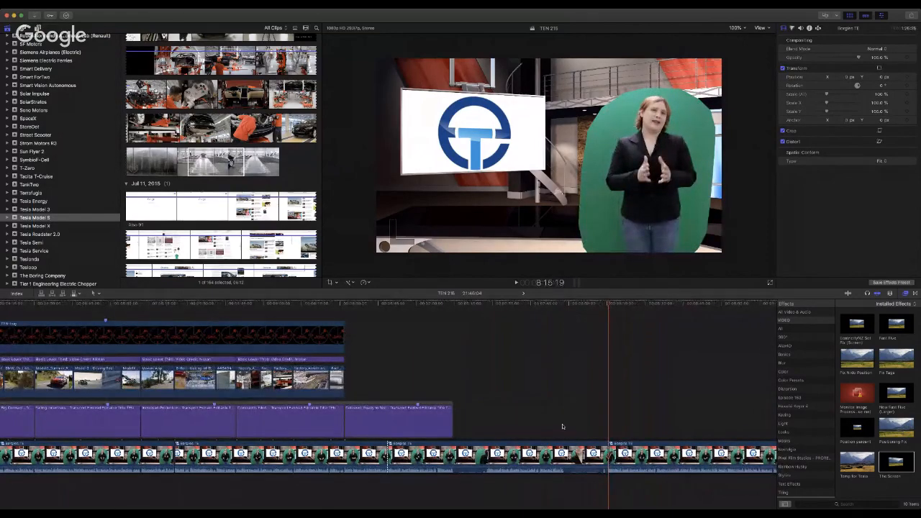
left_click(562, 448)
key("Delete")
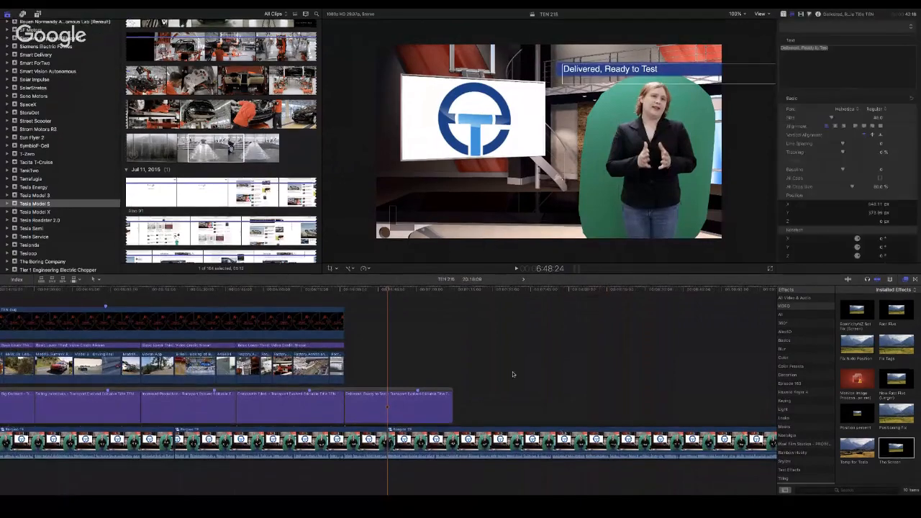
Step: Play across the new join and shorten the "Delivered, Ready to Test" title so it ends at about 7:07
scroll(363, 343, "right", 1)
left_click(372, 311)
key("space")
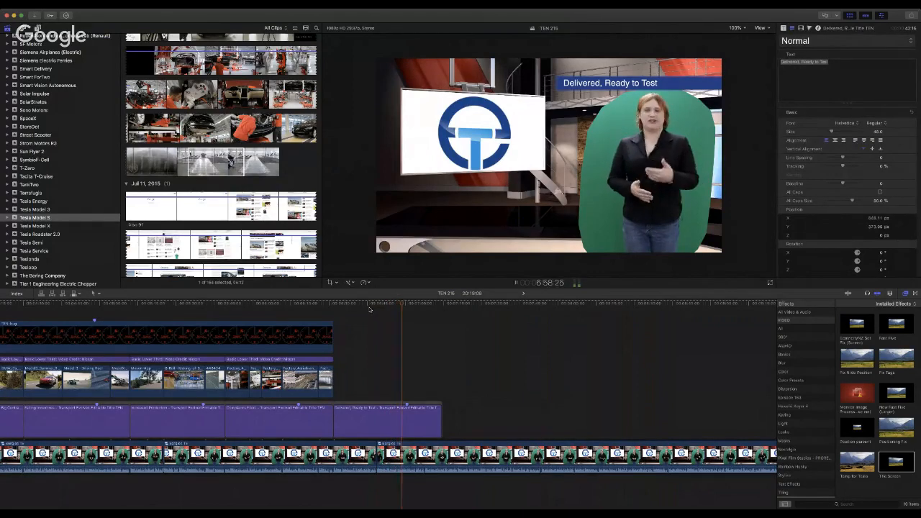
key("super+minus")
scroll(557, 402, "right", 10)
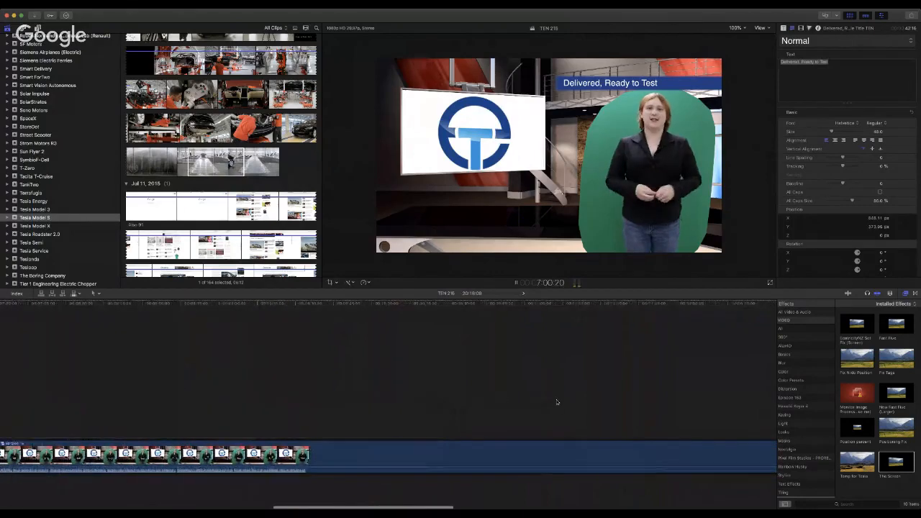
scroll(356, 389, "right", 15)
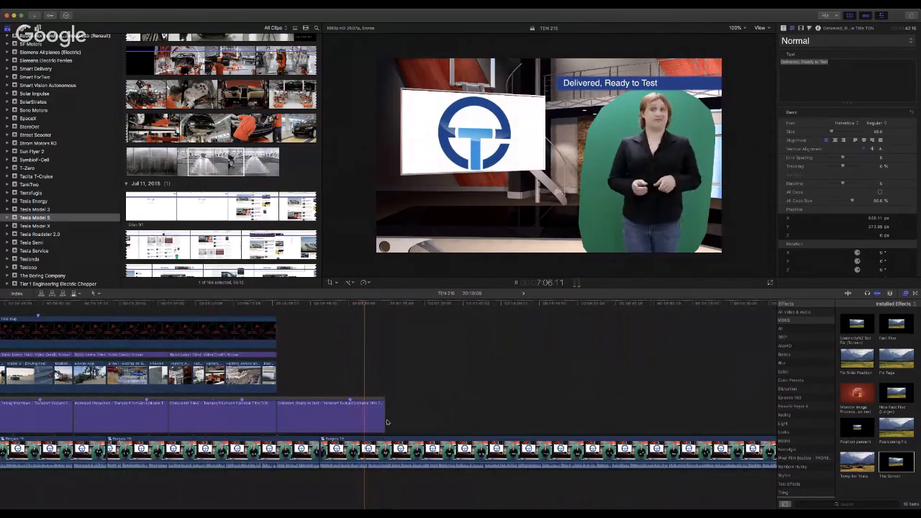
key("space")
left_click_drag(384, 421, 367, 421)
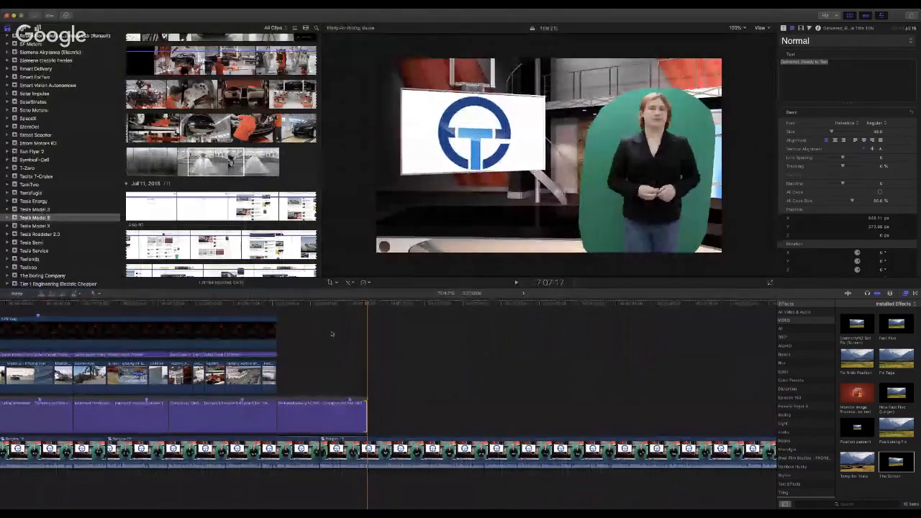
Step: Return to the end of the existing B-roll in the timeline and open the 2019 Jaguar iPace event in the library
key("super+equal")
key("super+equal")
key("super+equal")
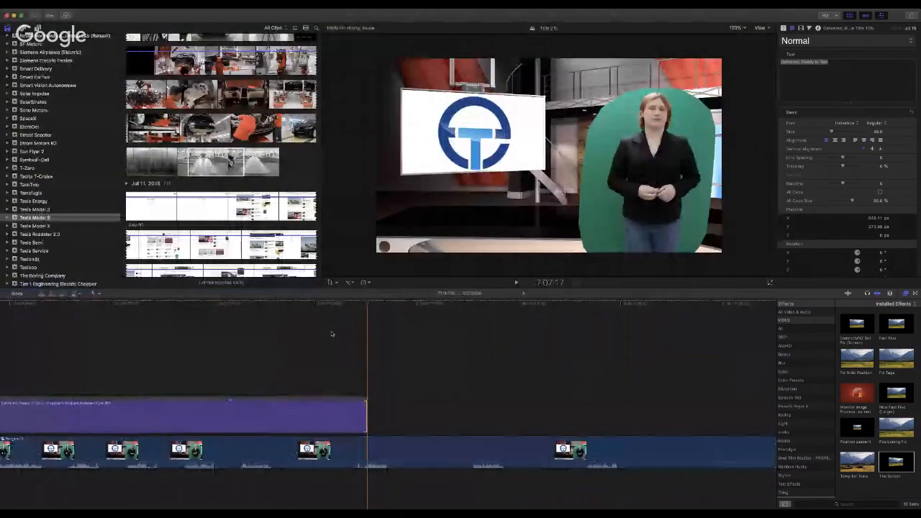
scroll(378, 340, "left", 5)
scroll(378, 341, "left", 10)
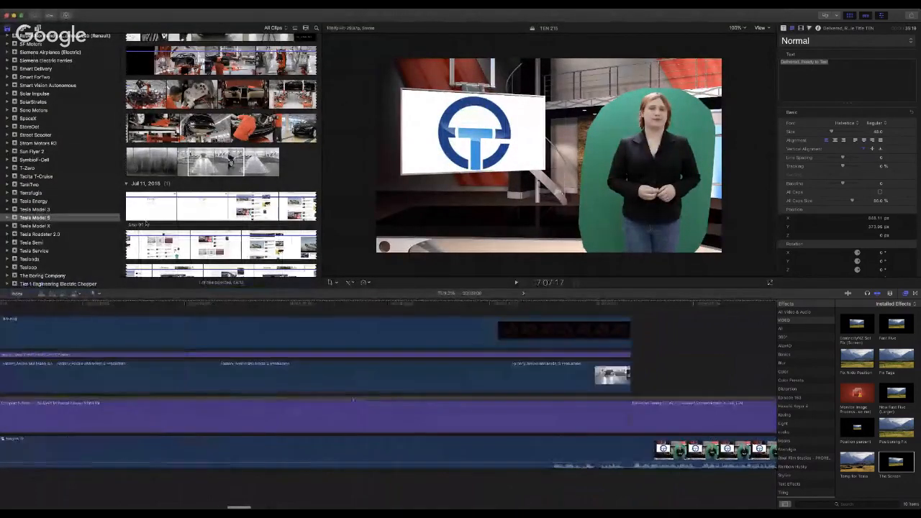
scroll(84, 215, "down", 3)
scroll(84, 215, "down", 10)
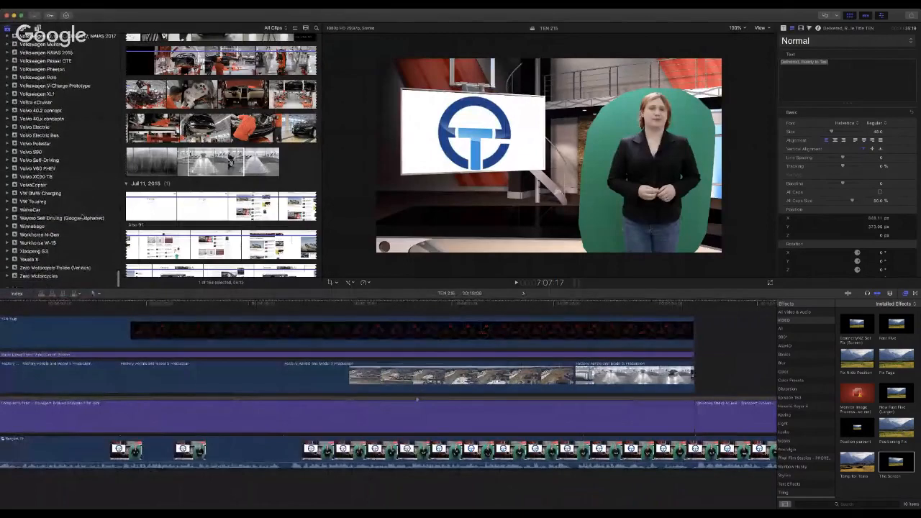
scroll(82, 216, "up", 20)
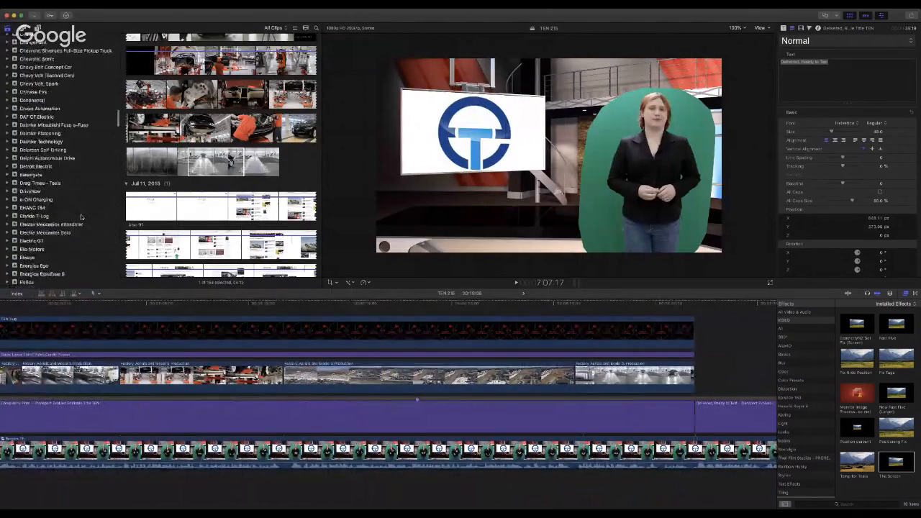
scroll(82, 216, "up", 15)
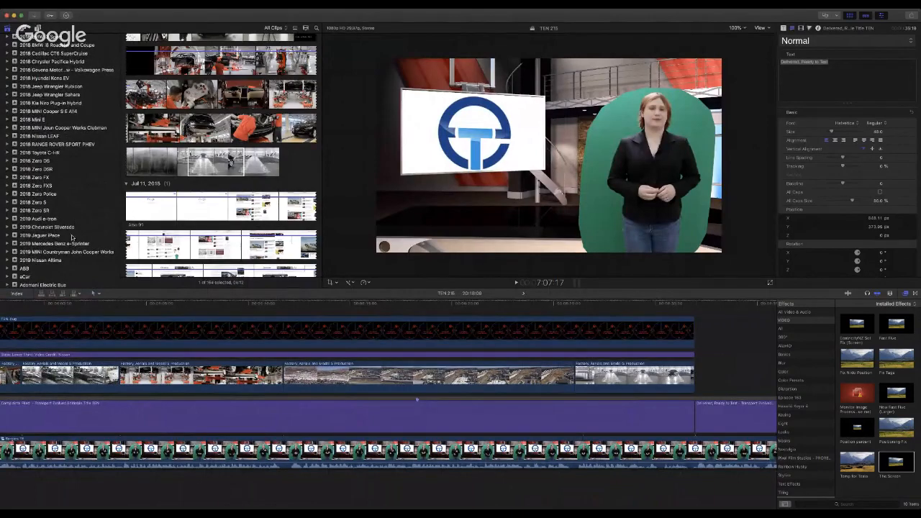
left_click(72, 238)
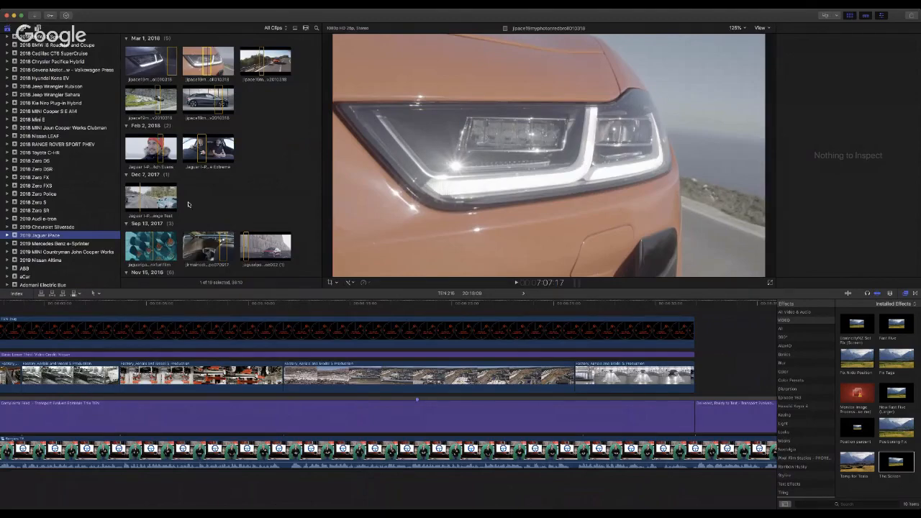
Step: Place a 24:07 range of the Jaguar jipace19myphotonredbroll010318 clip above the presenter at the start of "Delivered, Ready to Test"
scroll(248, 155, "up", 1)
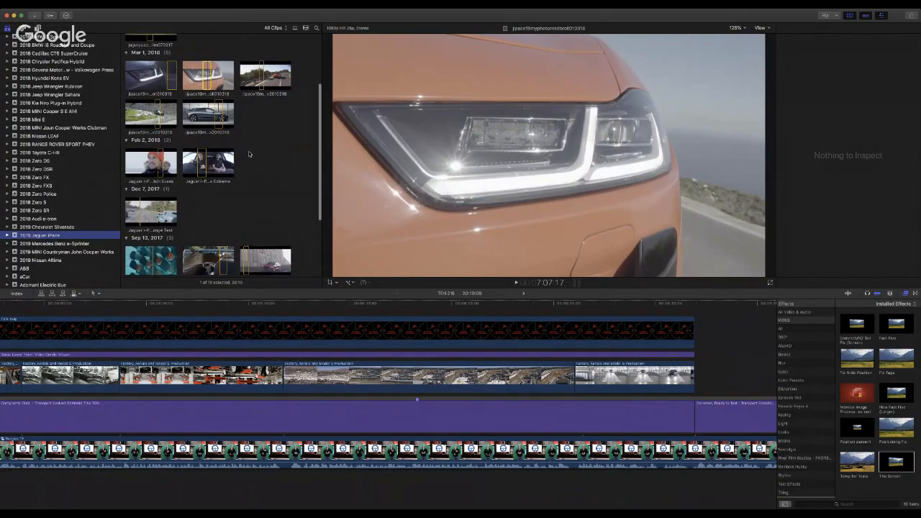
left_click(210, 78)
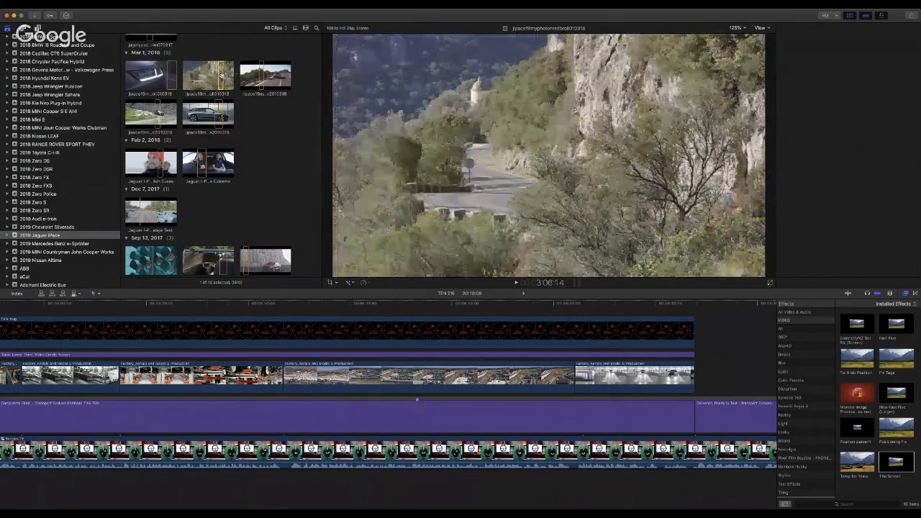
left_click_drag(222, 76, 697, 377)
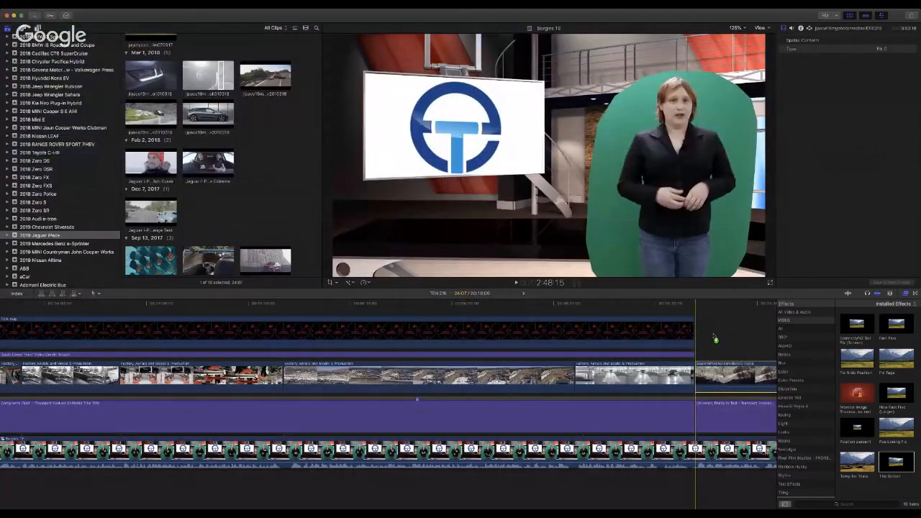
left_click_drag(715, 336, 716, 336)
scroll(715, 336, "right", 5)
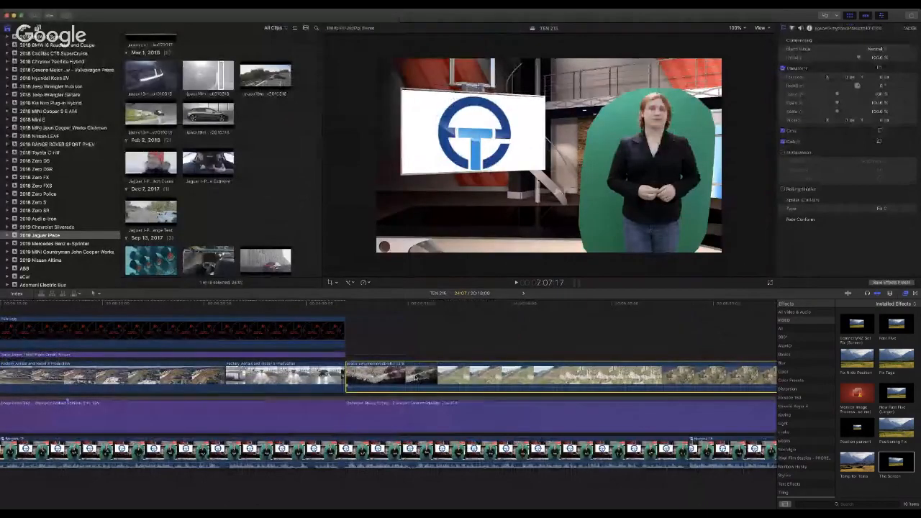
Step: Detach the audio from the Jaguar B-roll clip and delete it
key("ctrl+shift+s")
left_click(449, 478)
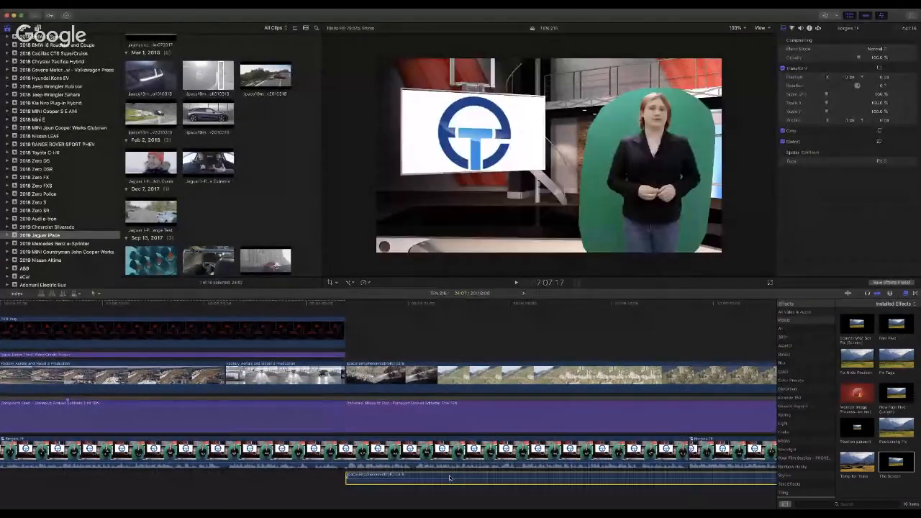
key("Delete")
Step: Play the story's opening and trim the start of the Jaguar clip to the shot of the car on the winding road
key("space")
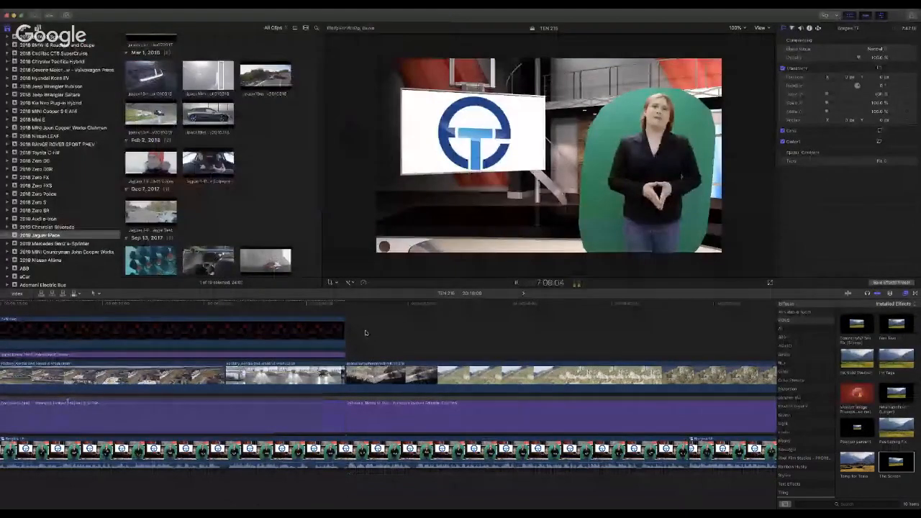
left_click(346, 307)
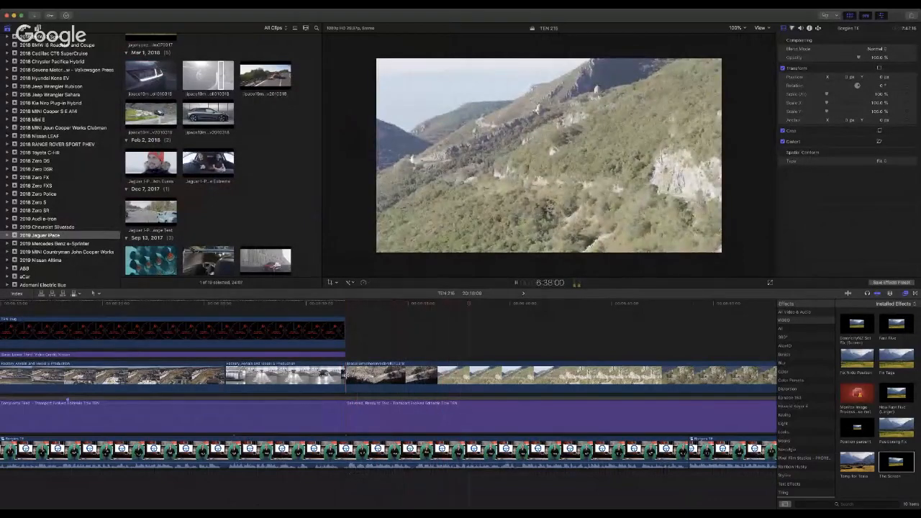
left_click_drag(347, 375, 401, 379)
left_click(348, 305)
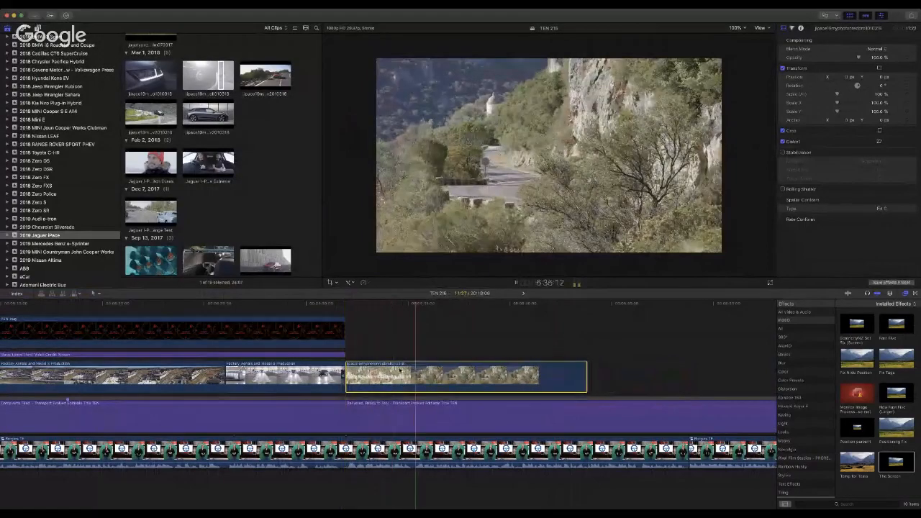
Step: Trim the end of the Jaguar clip to about 6:40 and apply The Screen effect to it
left_click(347, 305)
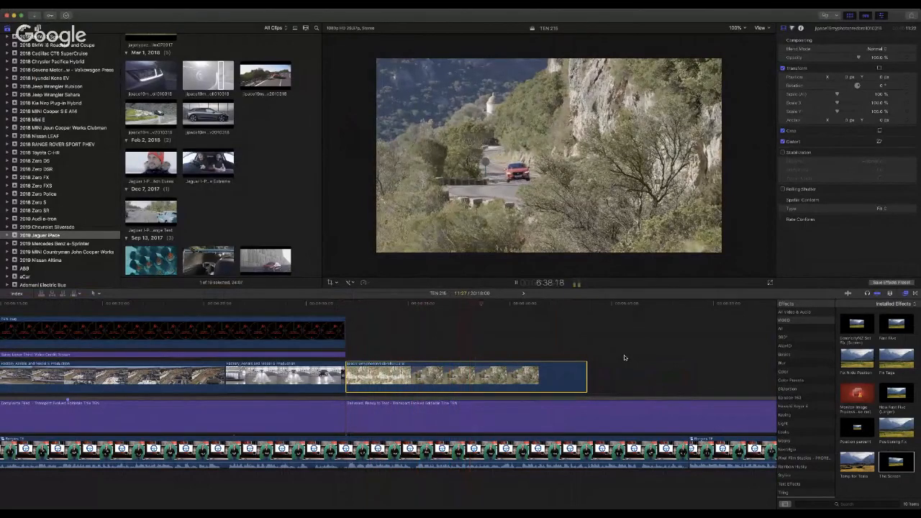
key("space")
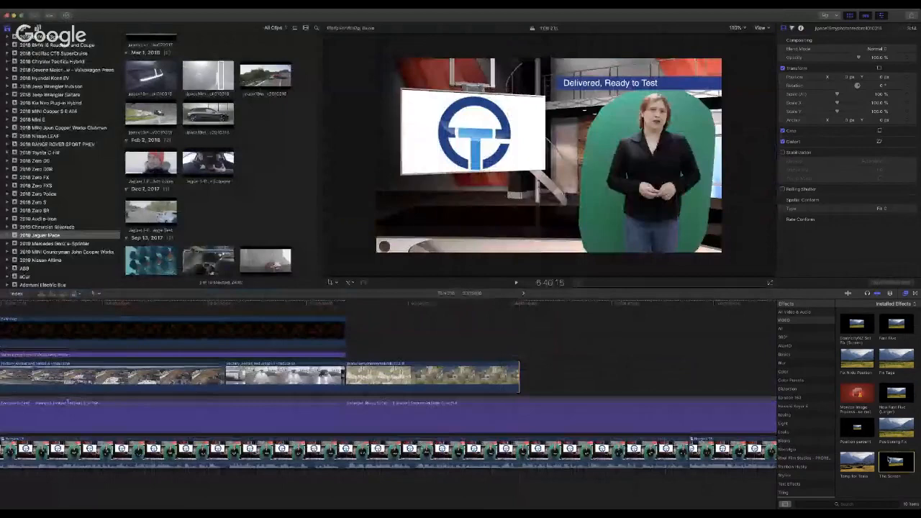
left_click_drag(889, 461, 466, 377)
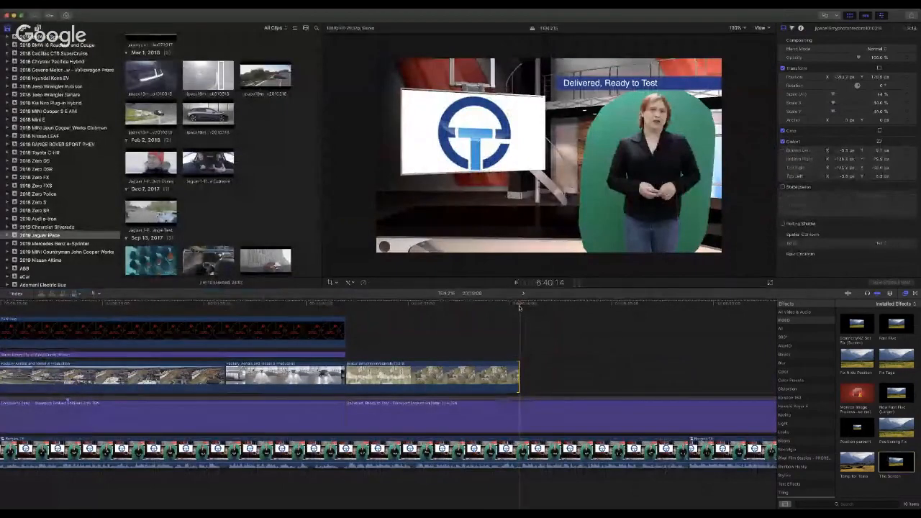
Step: Play the sequence from 6:40:14 to 6:48:22 and open the Waymo Self Driving (Google-Alphabet) event in the library
key("space")
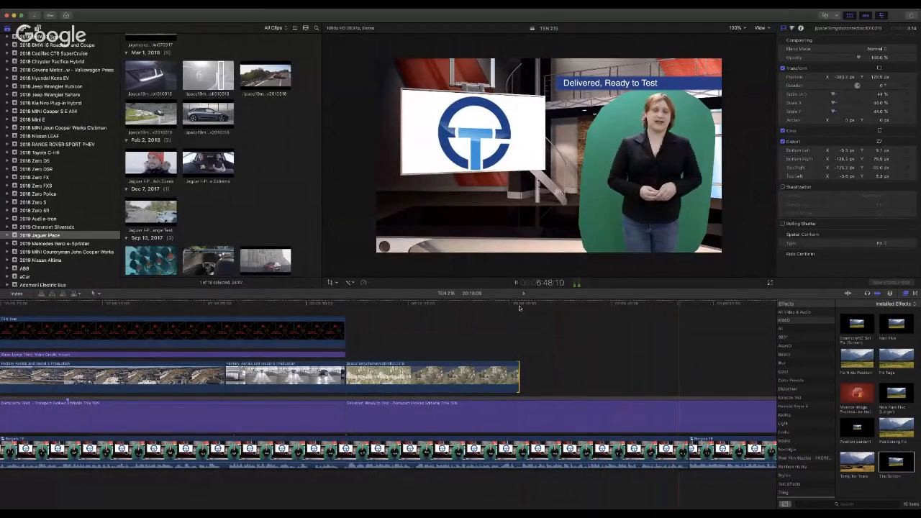
key("space")
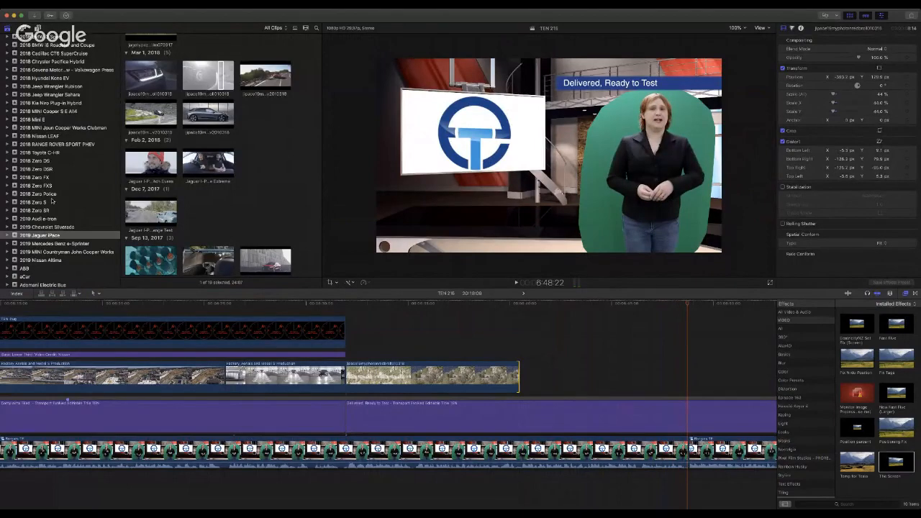
scroll(53, 200, "down", 10)
scroll(270, 197, "down", 5)
scroll(269, 197, "up", 6)
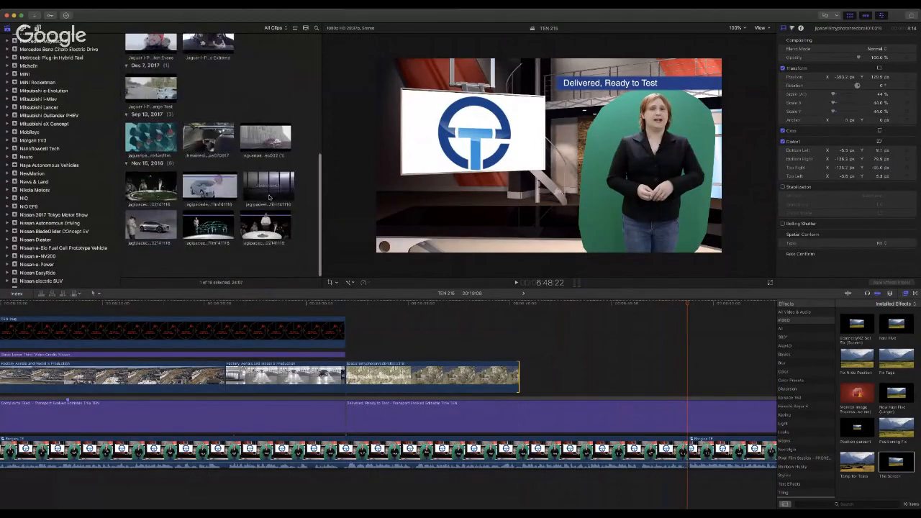
scroll(71, 242, "down", 10)
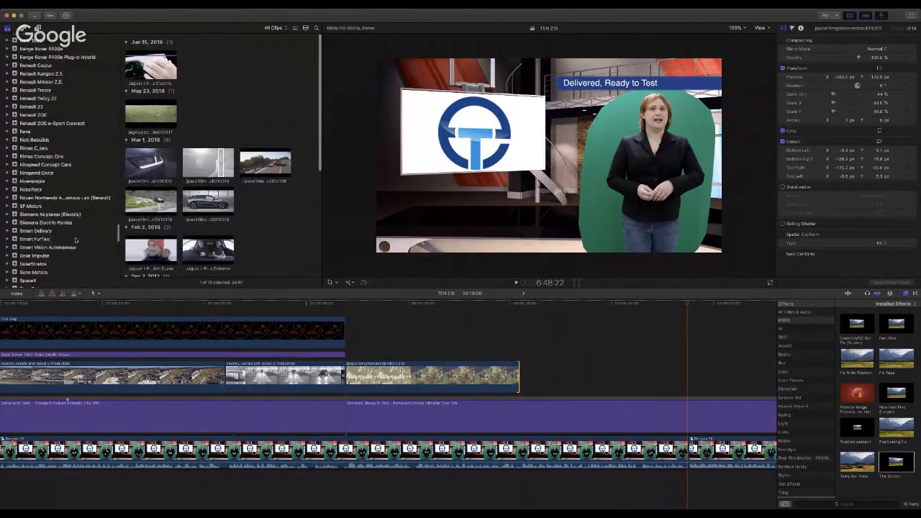
scroll(54, 185, "up", 10)
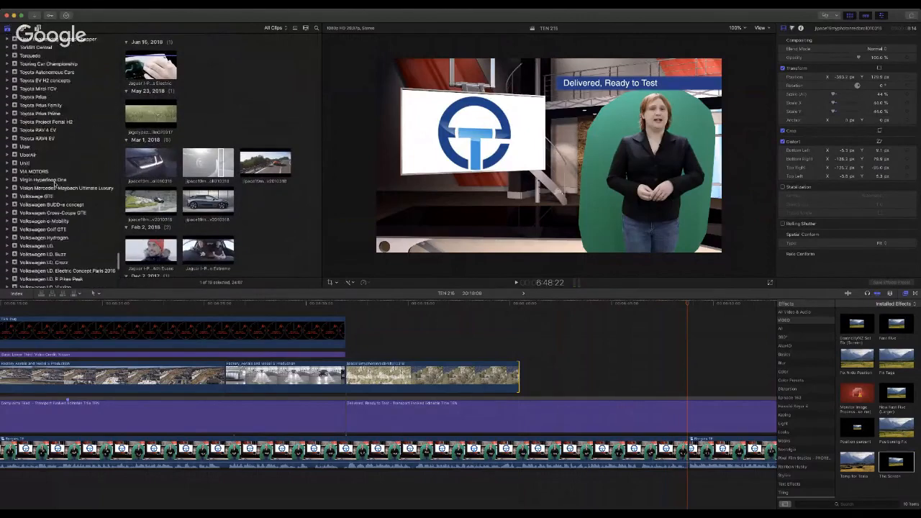
scroll(53, 185, "down", 10)
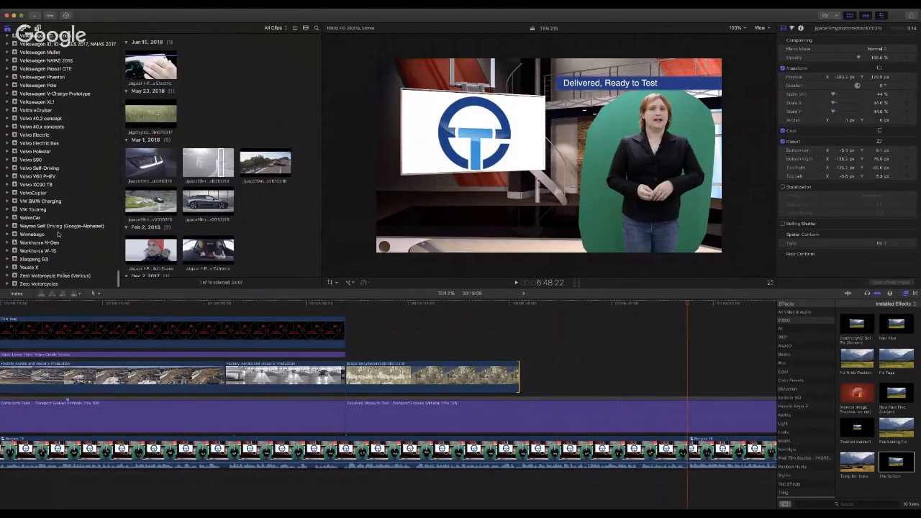
left_click(60, 226)
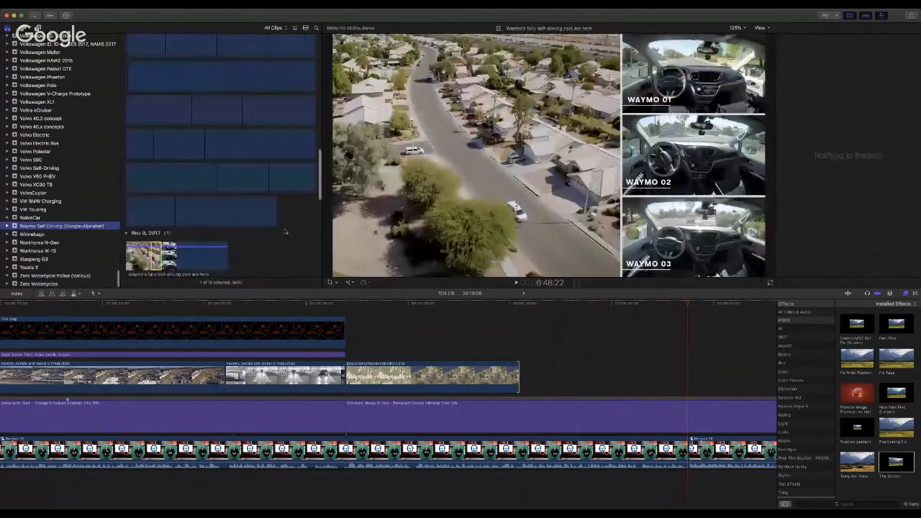
Step: Place the white Jaguar section of the Waymo livestream clip on the timeline directly after the Jaguar clip, at 6:40:15
scroll(273, 225, "up", 10)
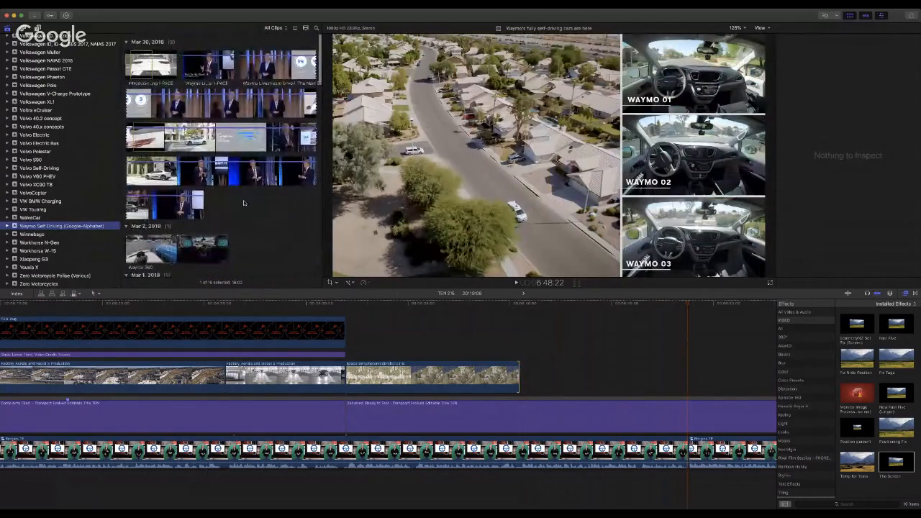
left_click_drag(162, 141, 524, 383)
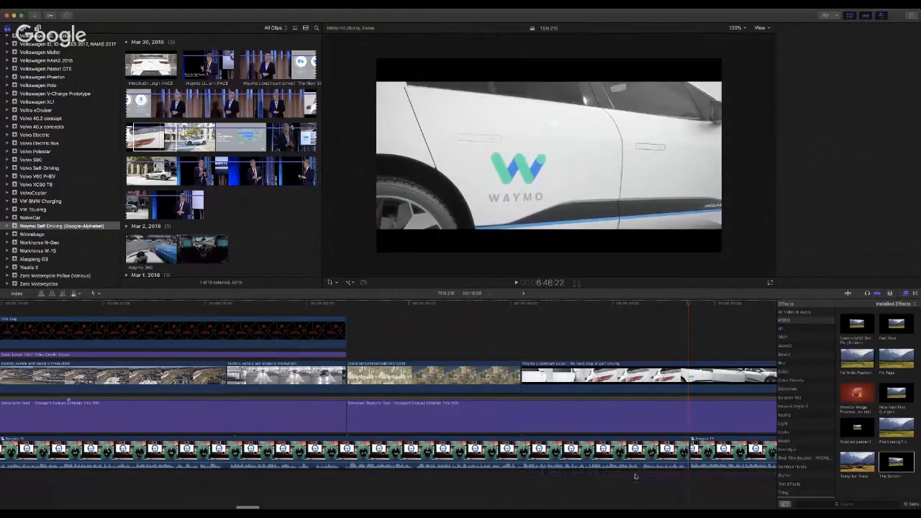
left_click(521, 308)
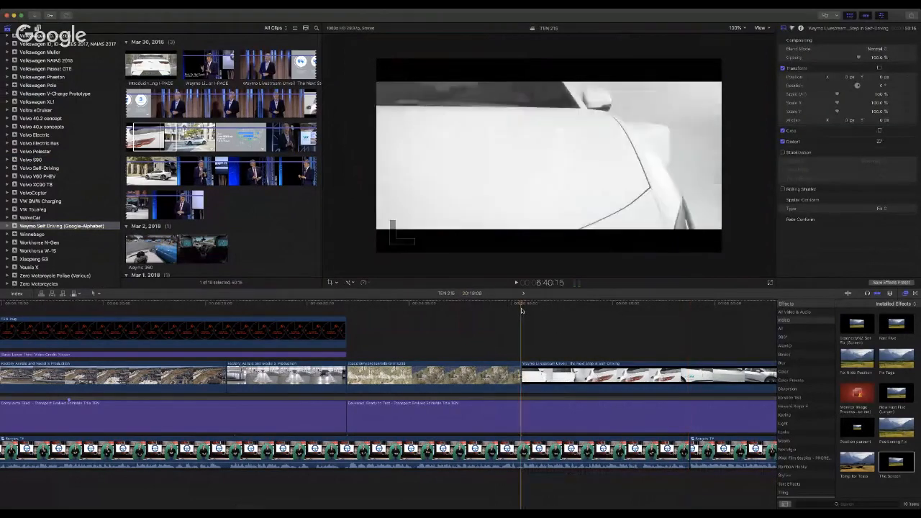
Step: Split the Waymo livestream clip at 6:48:24, where the presenter footage is cut, and delete the remainder
left_click(659, 305)
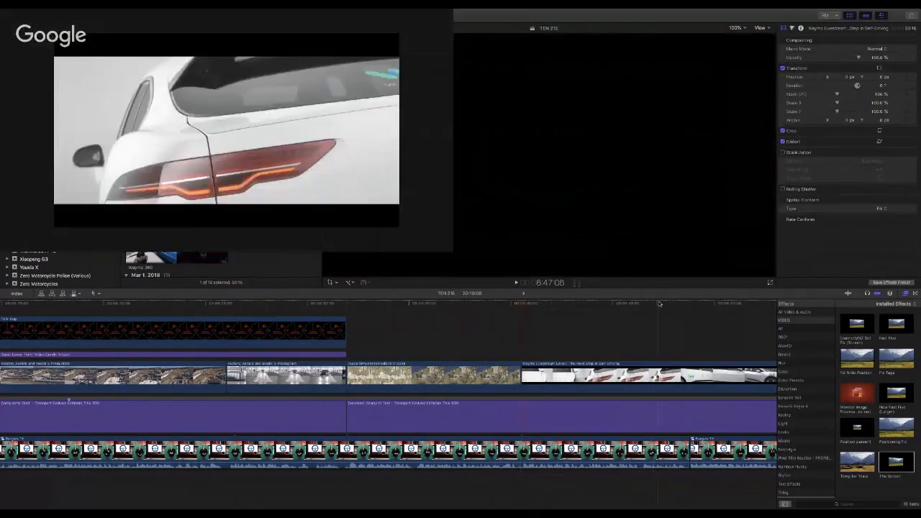
left_click(691, 306)
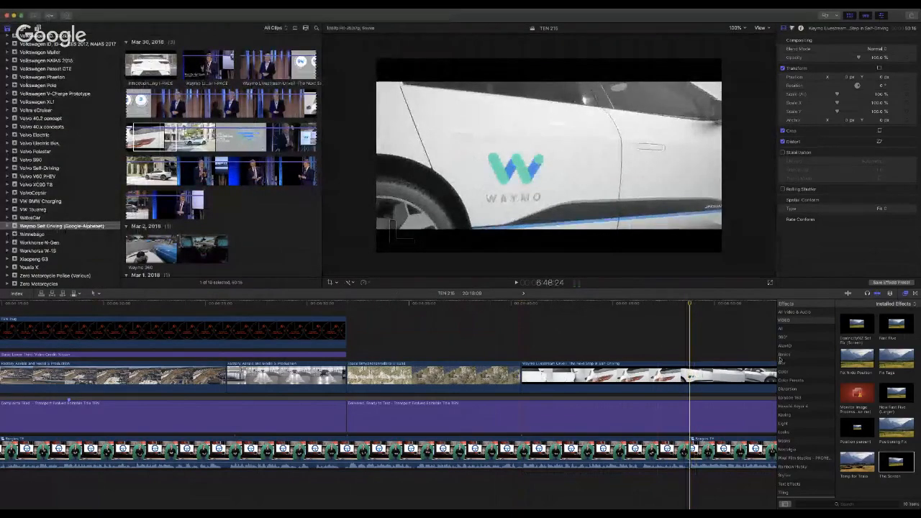
left_click(692, 388)
key("super+b")
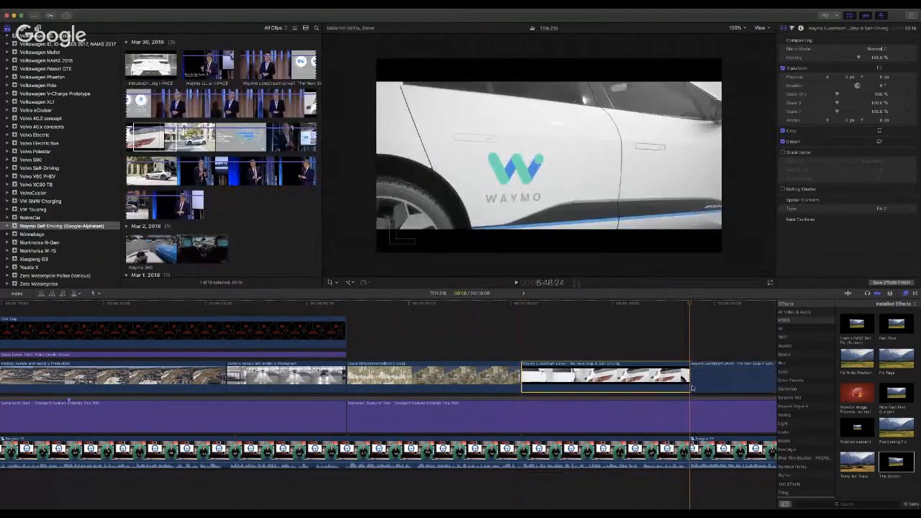
left_click(692, 388)
key("Delete")
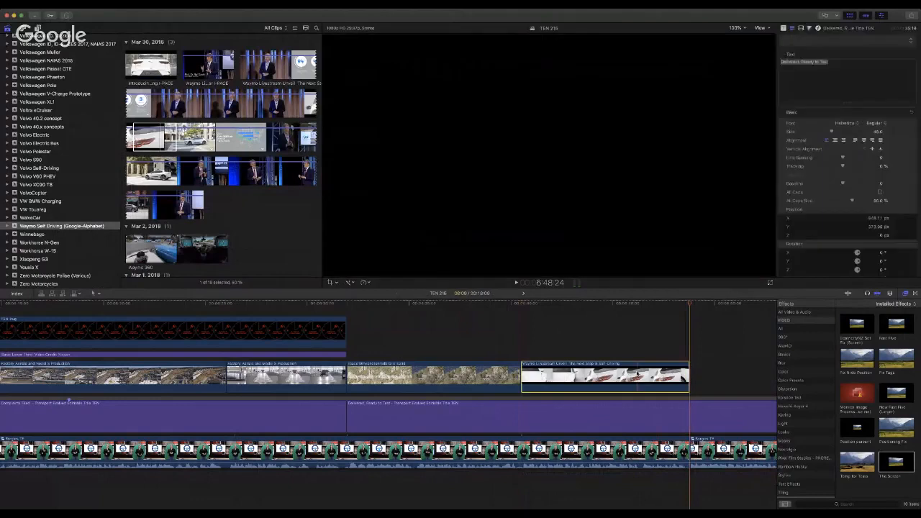
Step: Crop the trimmed Waymo clip to fill the frame, excluding the black bars above and below the picture
left_click(623, 305)
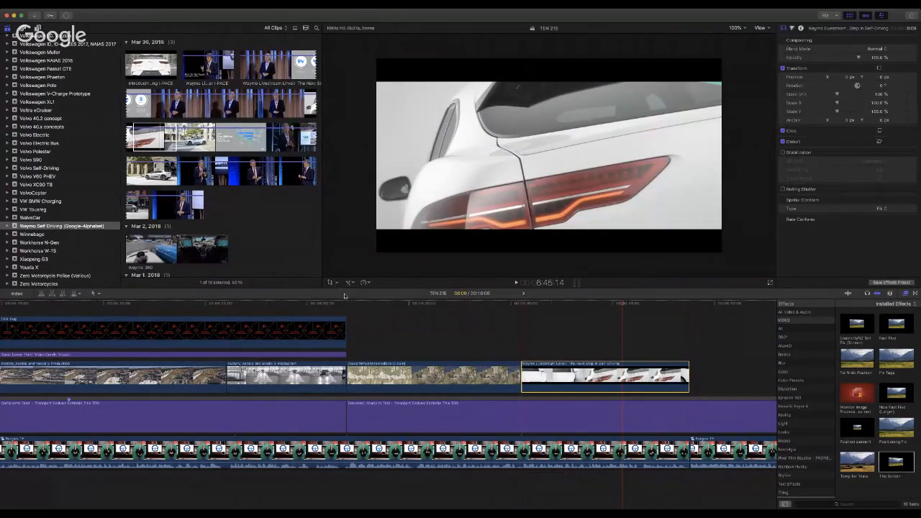
key("shift+t")
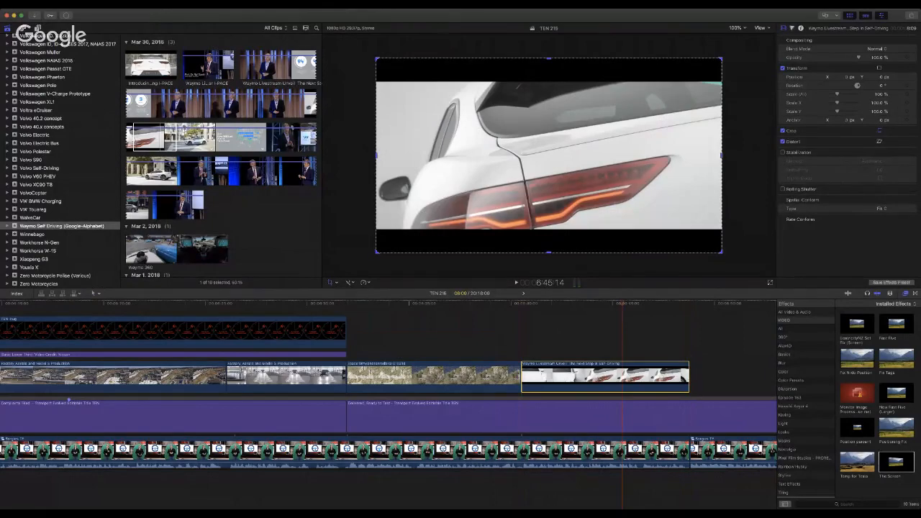
left_click(354, 271)
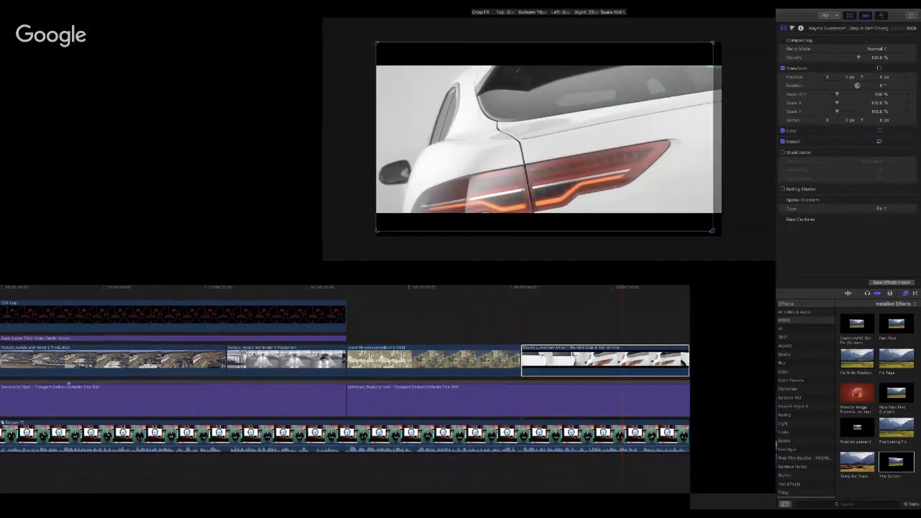
left_click_drag(721, 252, 680, 228)
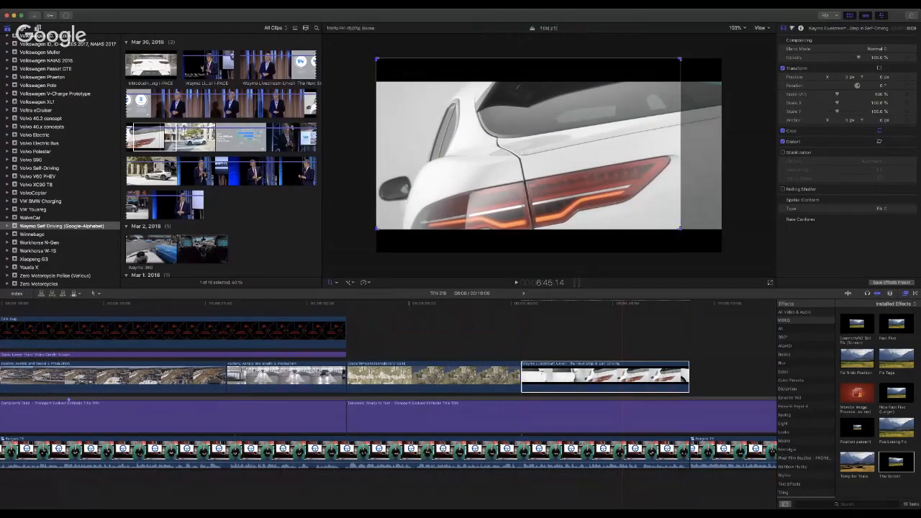
left_click_drag(377, 59, 418, 83)
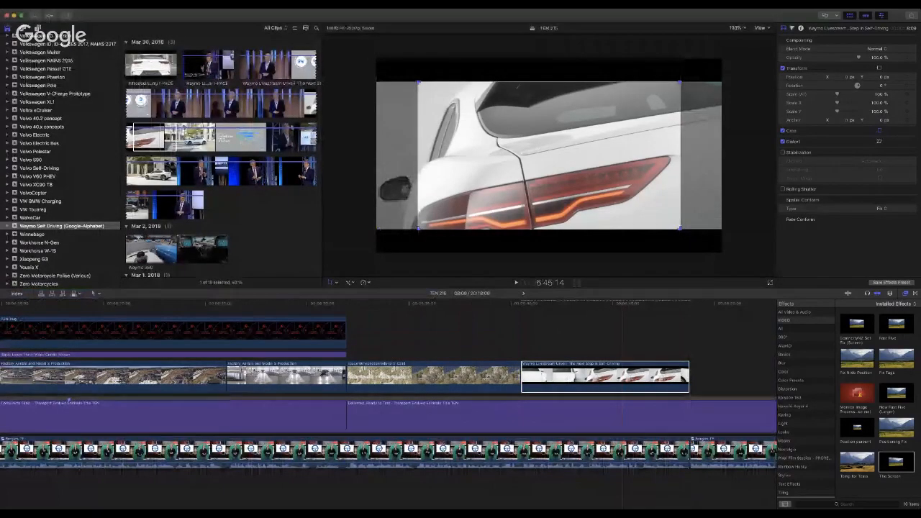
double_click(538, 236)
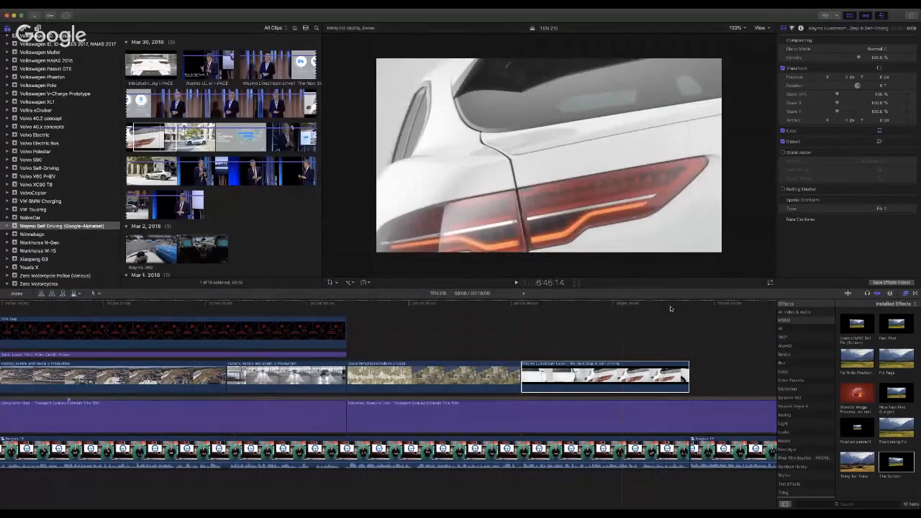
Step: Play the sequence from 6:48:10 to 6:55:29 and add the livestream footage of the Waymo car on stage after the first Waymo clip
scroll(670, 309, "right", 10)
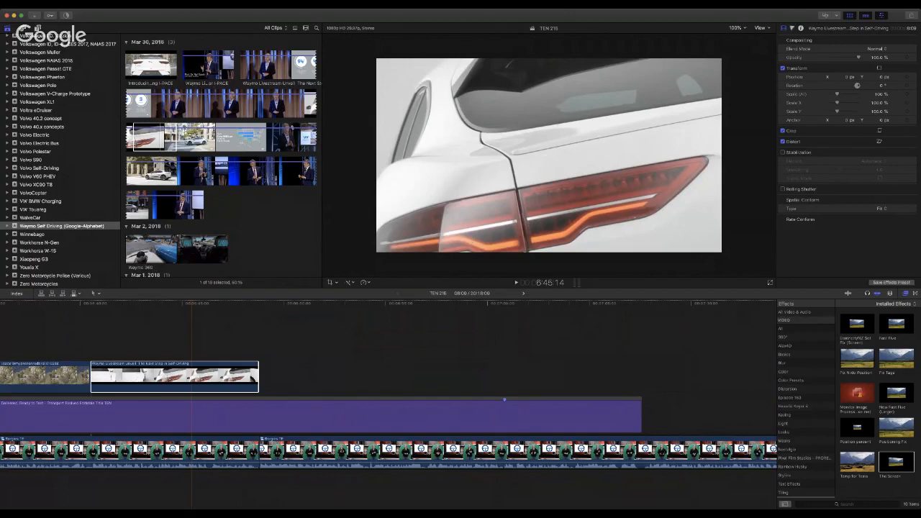
key("super+Tab")
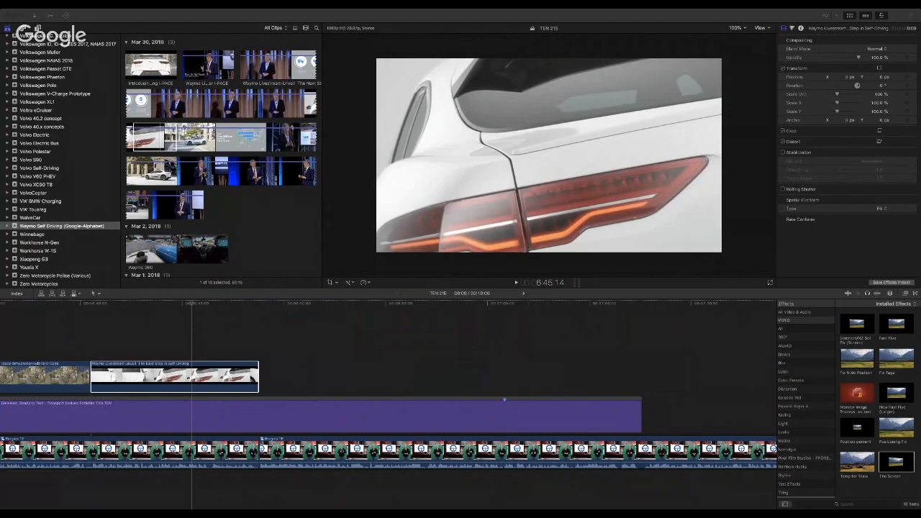
left_click(250, 308)
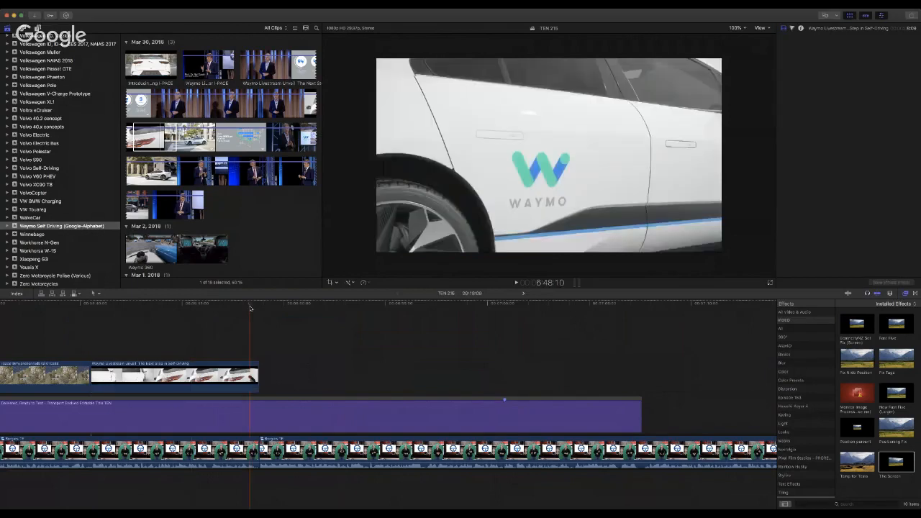
key("space")
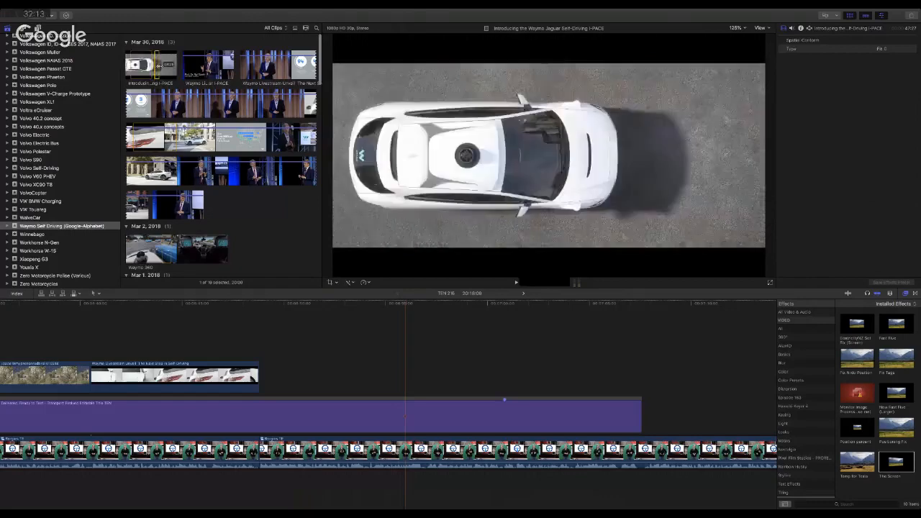
left_click(200, 252)
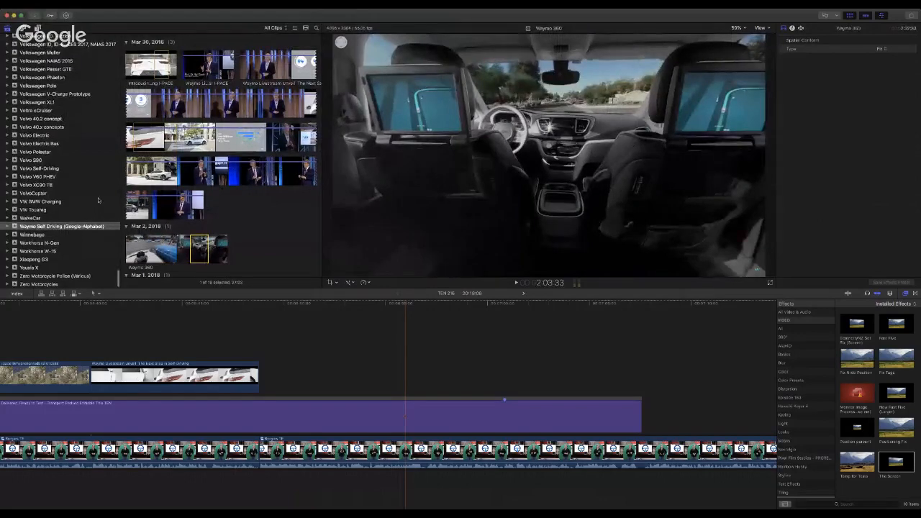
scroll(99, 201, "up", 3)
scroll(99, 201, "down", 3)
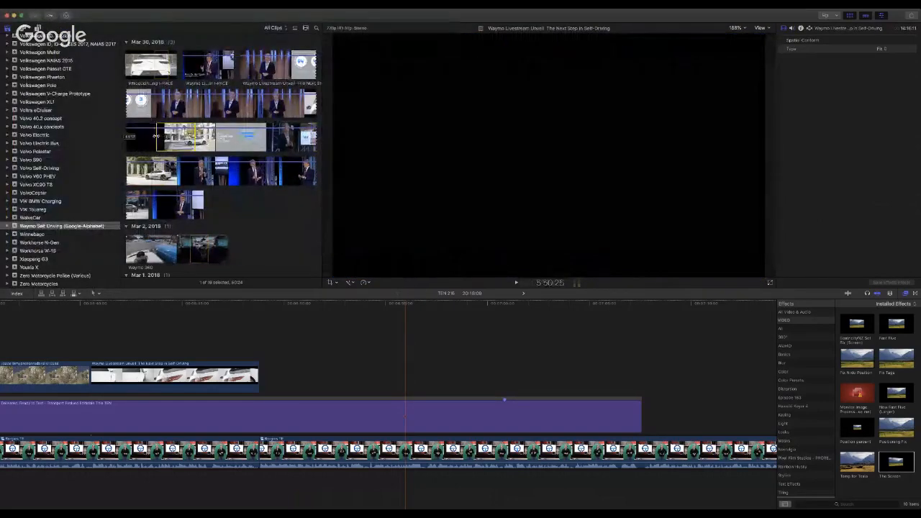
key("space")
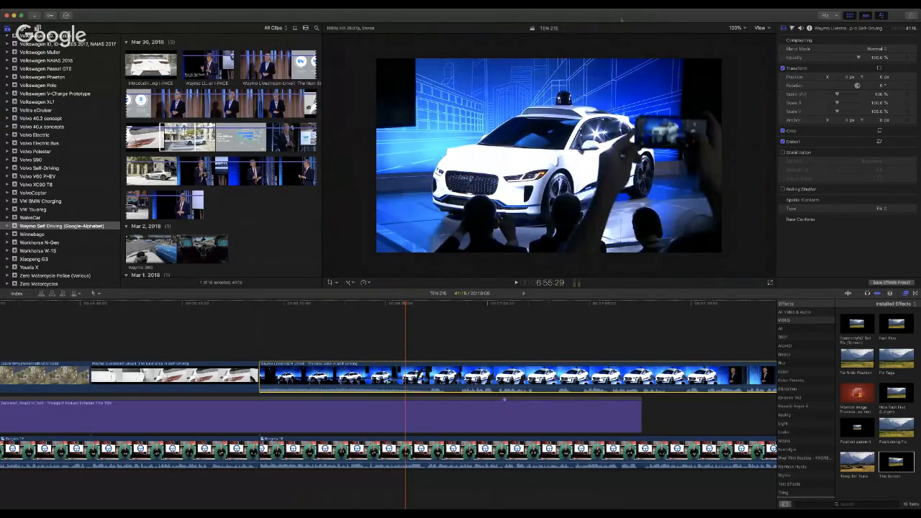
Step: Detach the audio from the stage reveal clip and delete that audio
key("super+Tab")
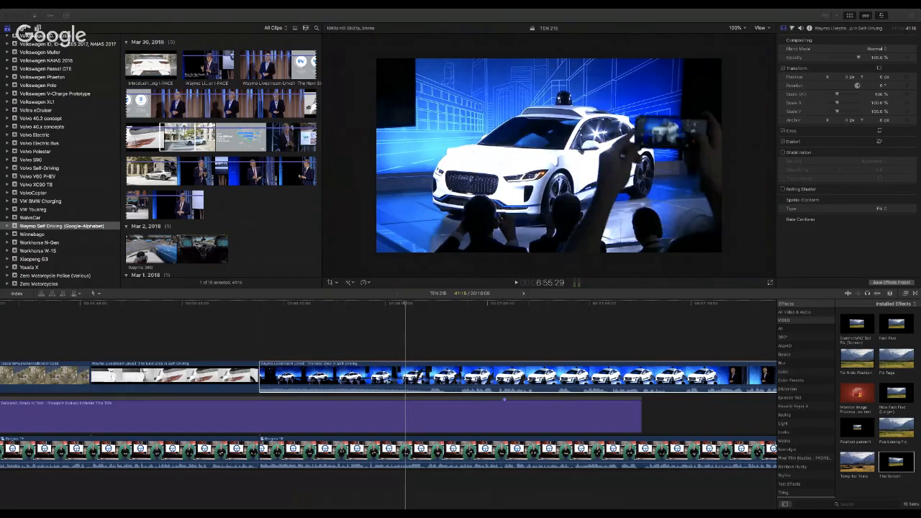
left_click(456, 378)
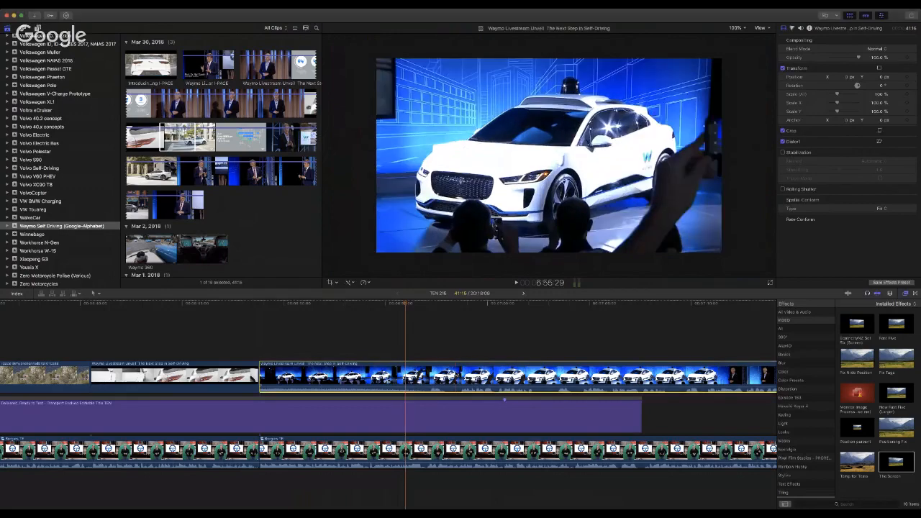
key("ctrl+shift+s")
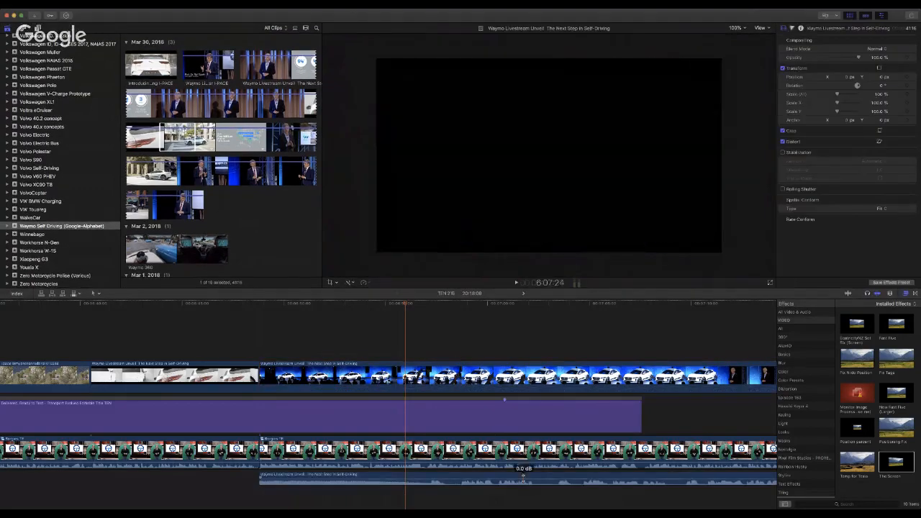
left_click(536, 476)
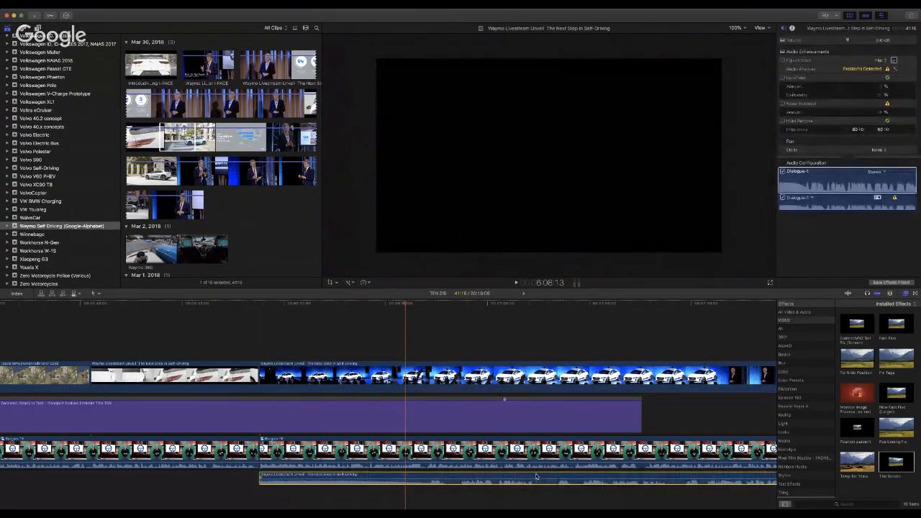
key("Delete")
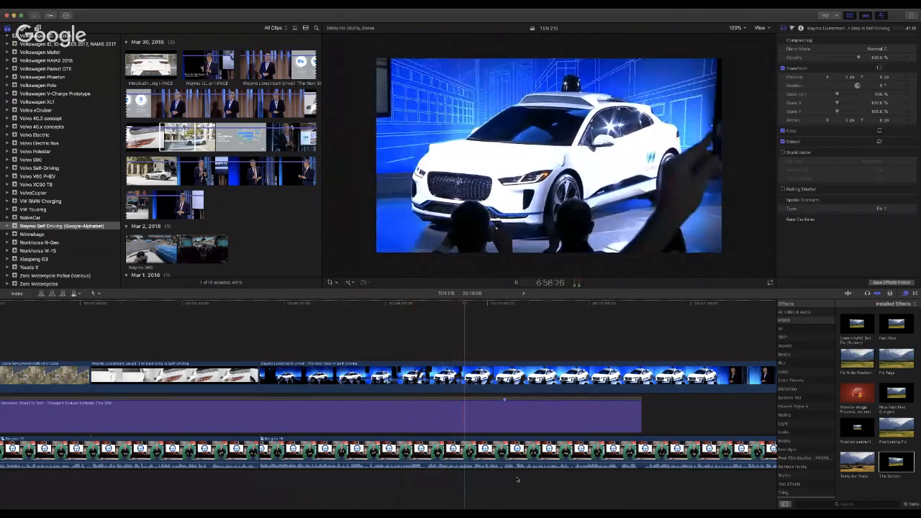
Step: Play the sequence to 7:00:19 and trim the end of the stage reveal clip to that point
key("space")
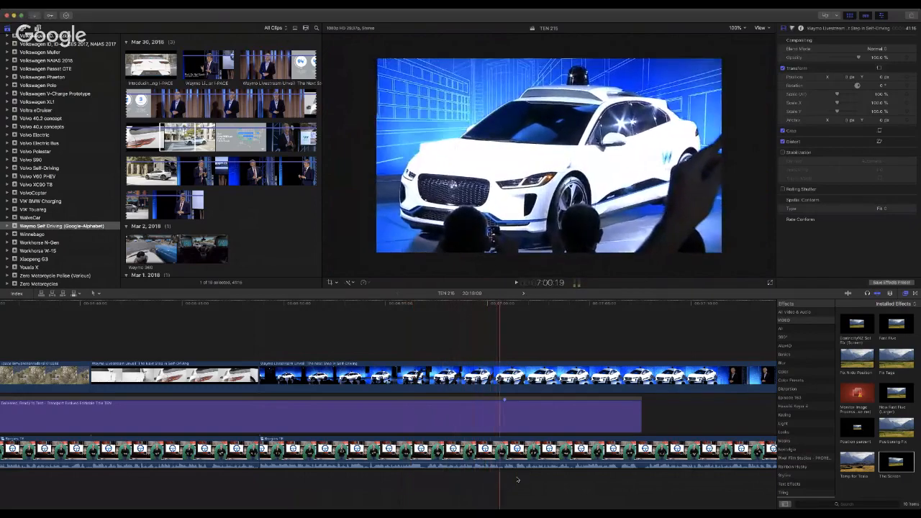
scroll(767, 393, "right", 10)
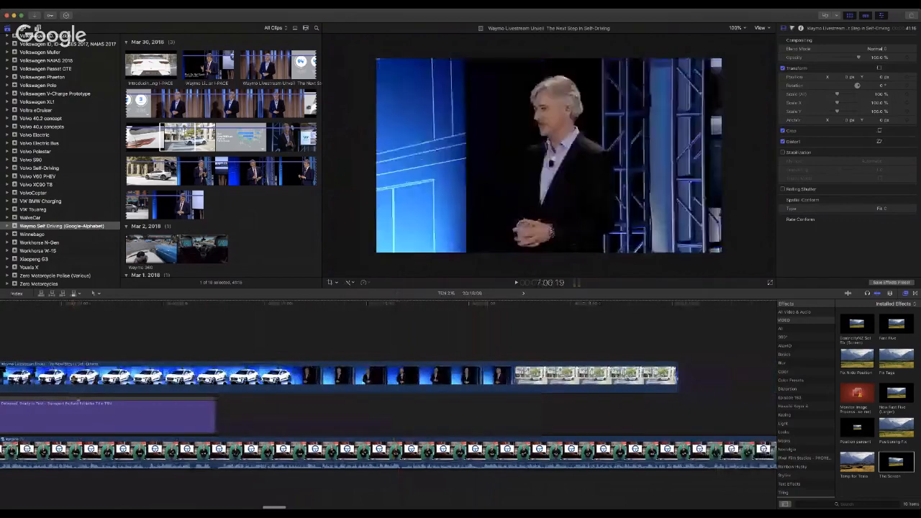
scroll(209, 373, "left", 10)
scroll(208, 374, "left", 5)
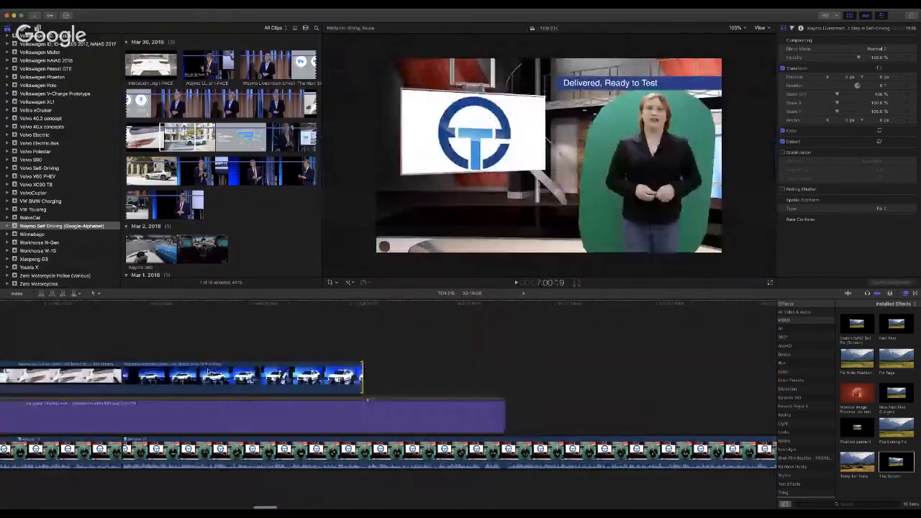
Step: Extend the end of the Waymo stage reveal clip to 7:00:25 and play back its ending
left_click(341, 312)
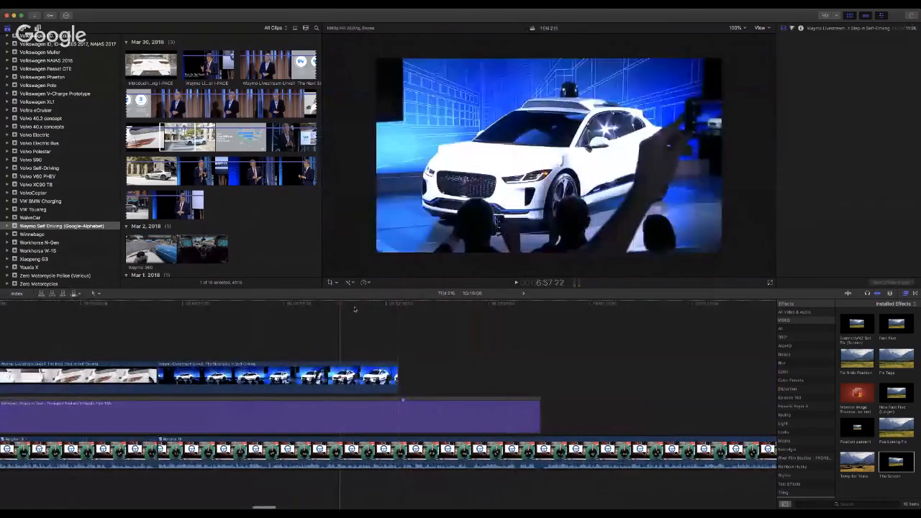
key("space")
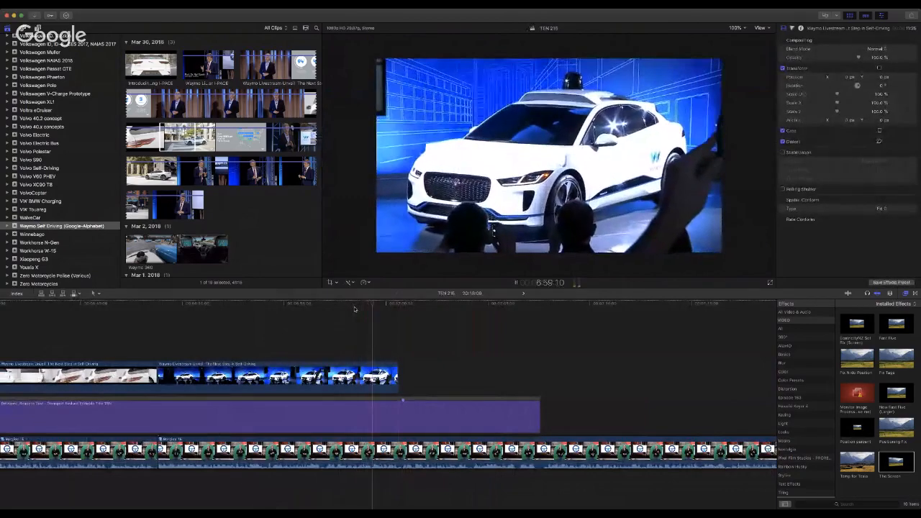
key("space")
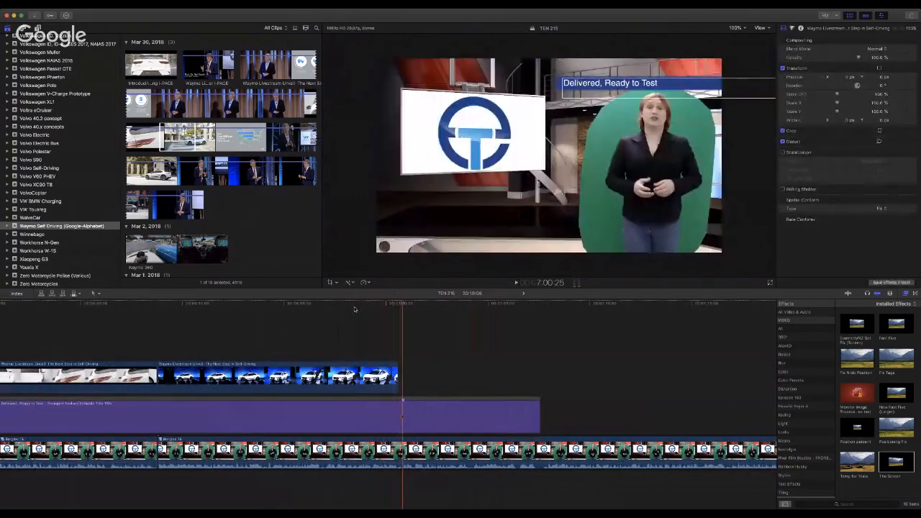
left_click_drag(396, 379, 402, 377)
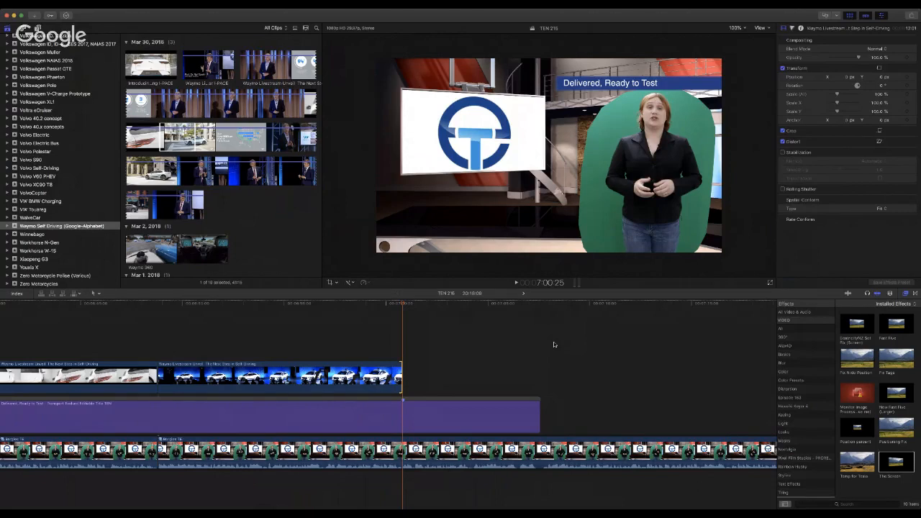
left_click(373, 310)
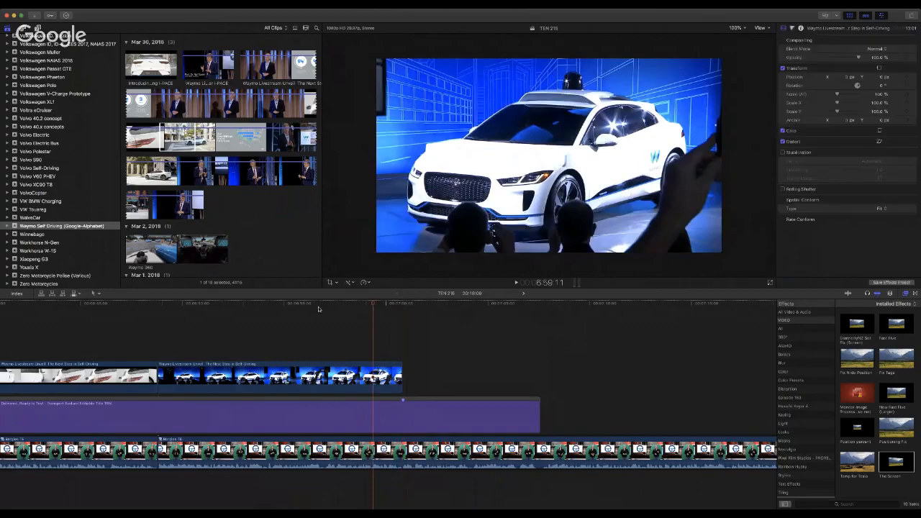
left_click(319, 309)
key("space")
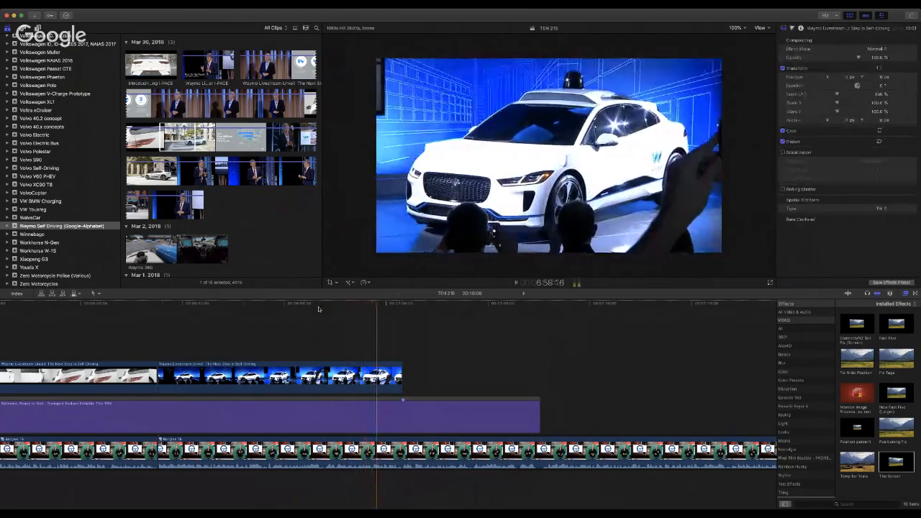
key("space")
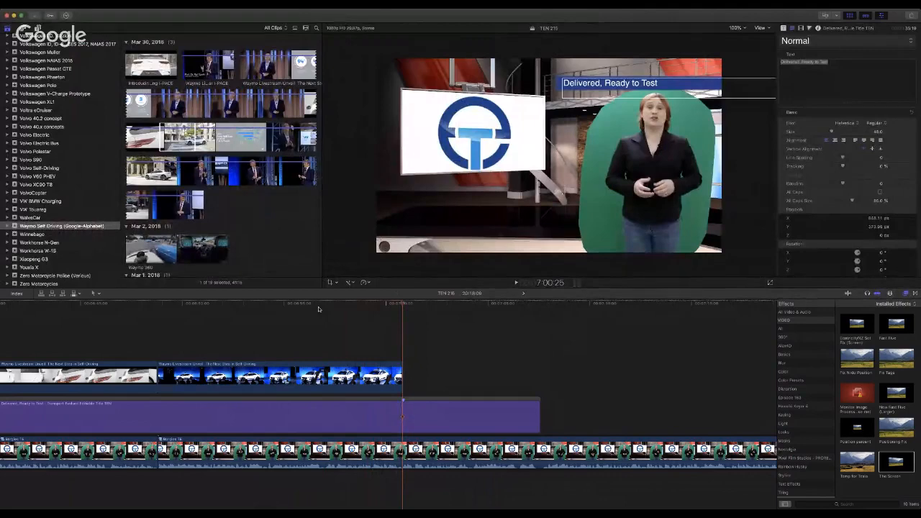
Step: Open the 2019 Jaguar iPace event in the library and browse its footage
scroll(319, 309, "left", 8)
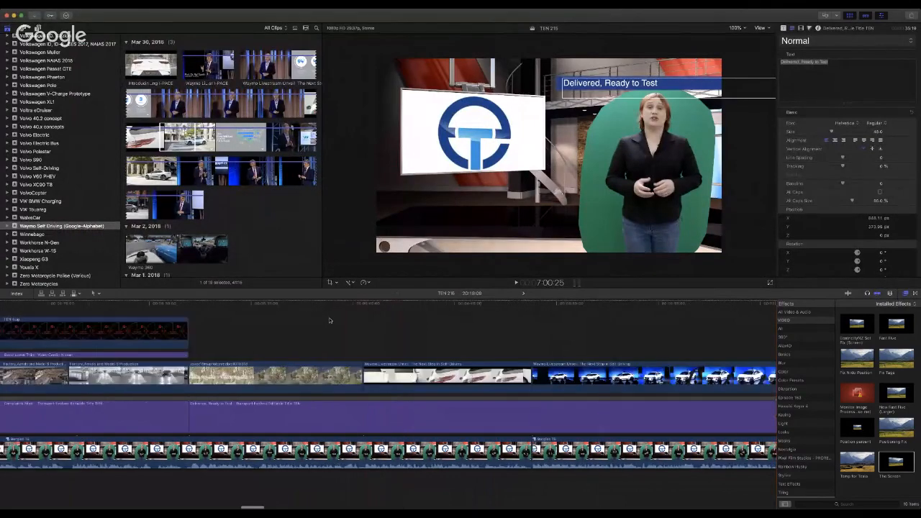
scroll(392, 366, "right", 2)
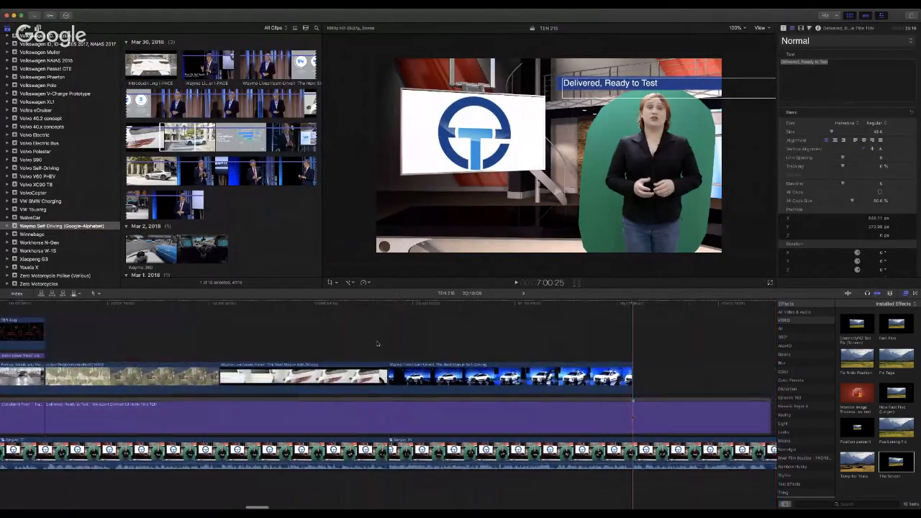
scroll(48, 209, "up", 15)
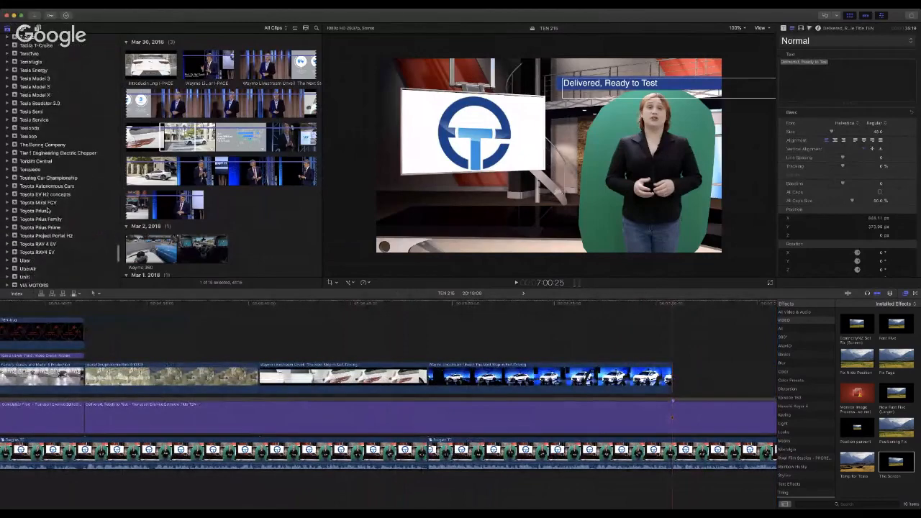
scroll(48, 210, "up", 10)
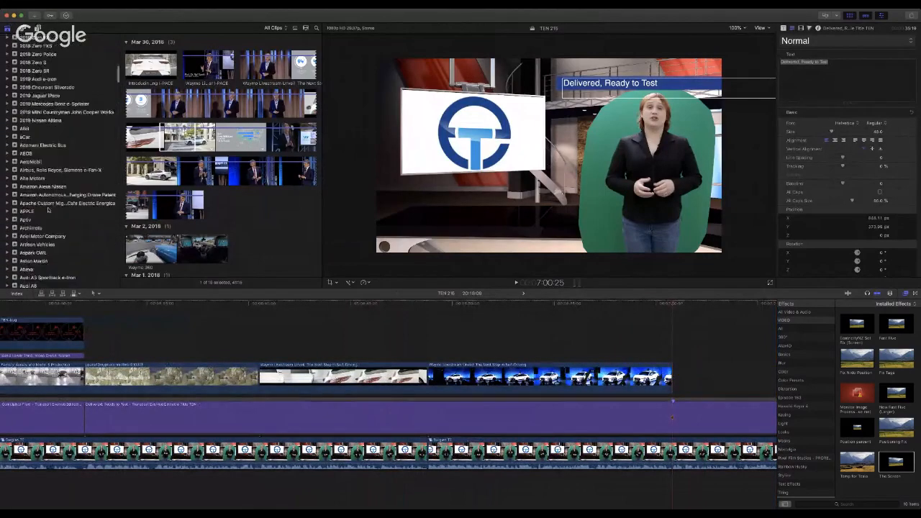
scroll(54, 220, "up", 1)
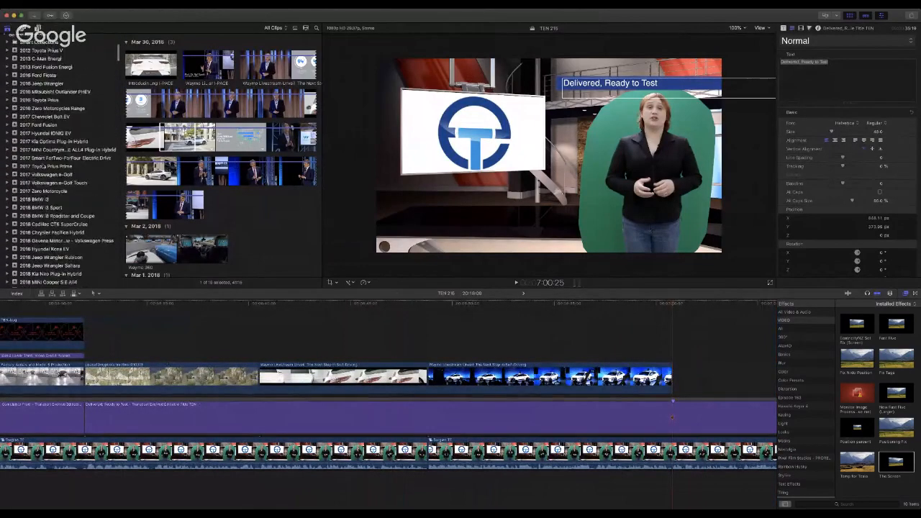
scroll(73, 200, "down", 9)
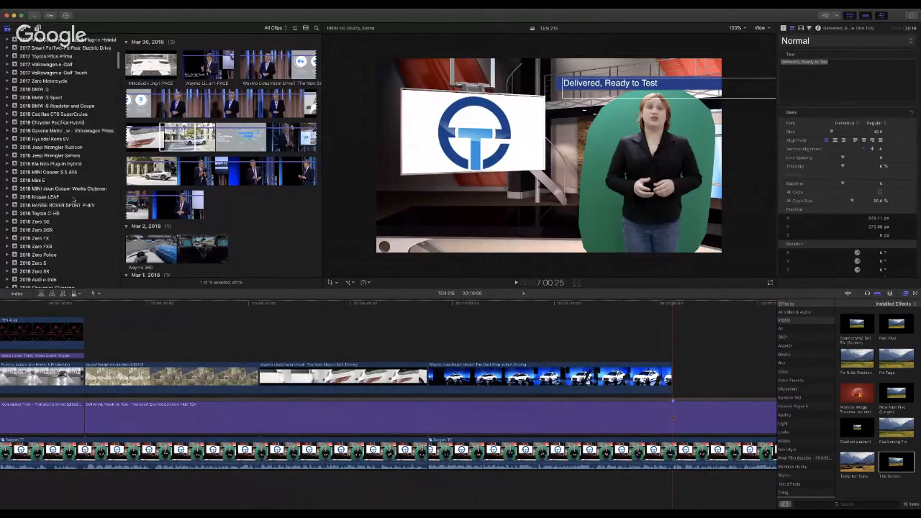
scroll(55, 209, "down", 2)
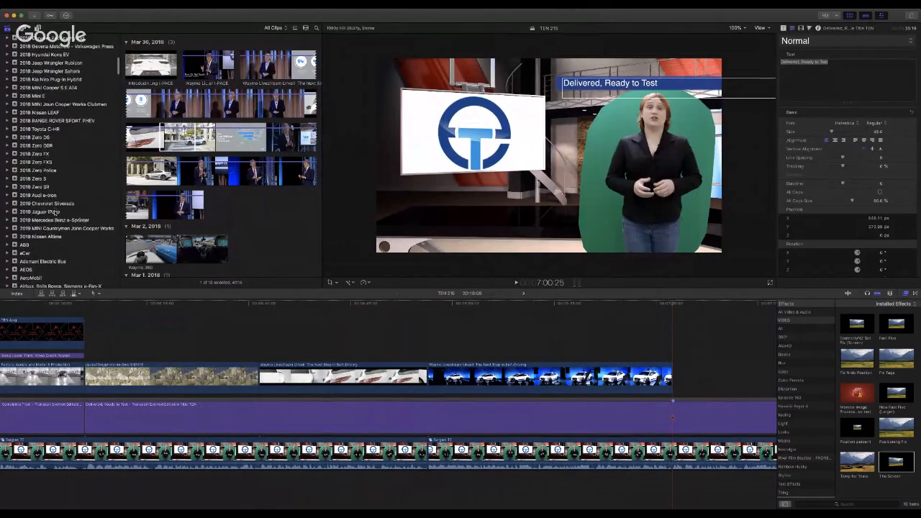
left_click(56, 212)
scroll(272, 212, "down", 5)
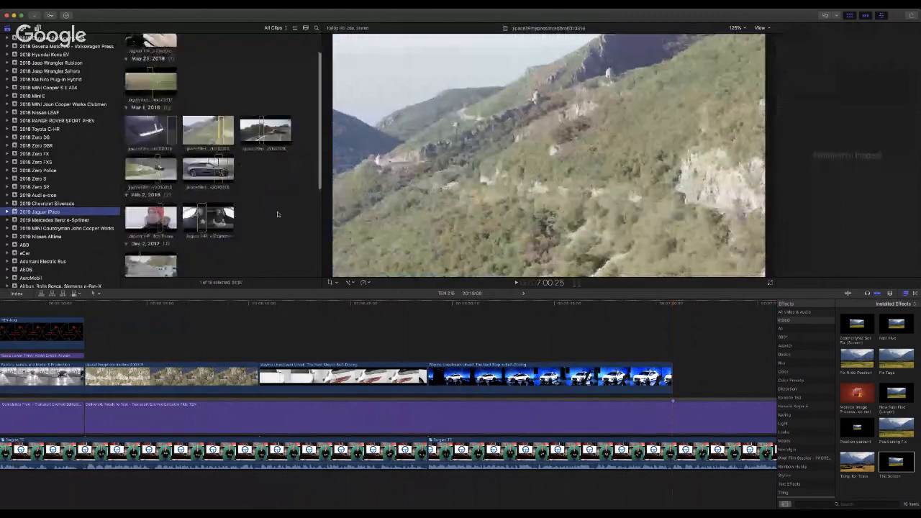
scroll(265, 213, "down", 1)
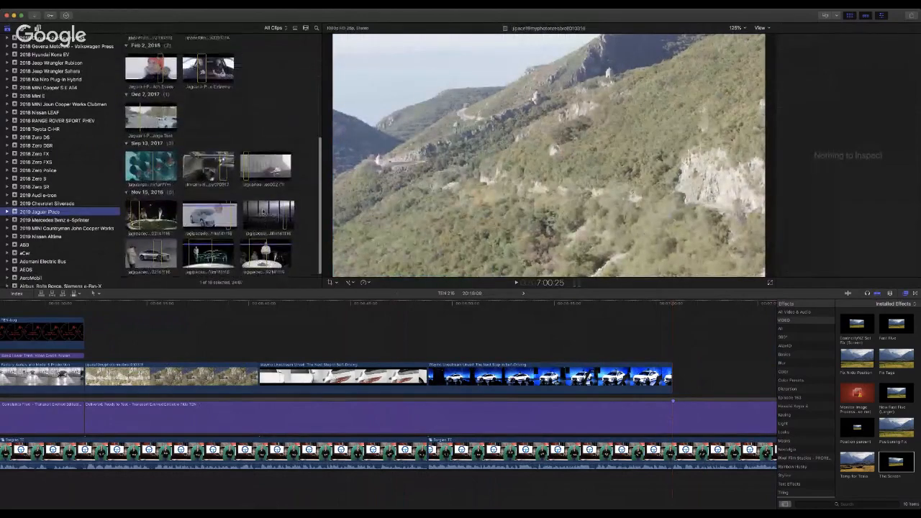
scroll(263, 211, "up", 5)
scroll(260, 207, "down", 1)
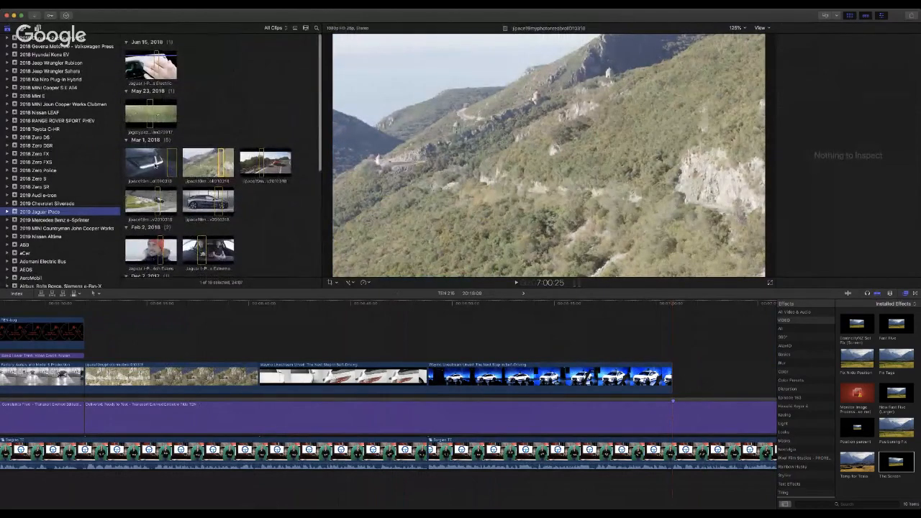
left_click(263, 177)
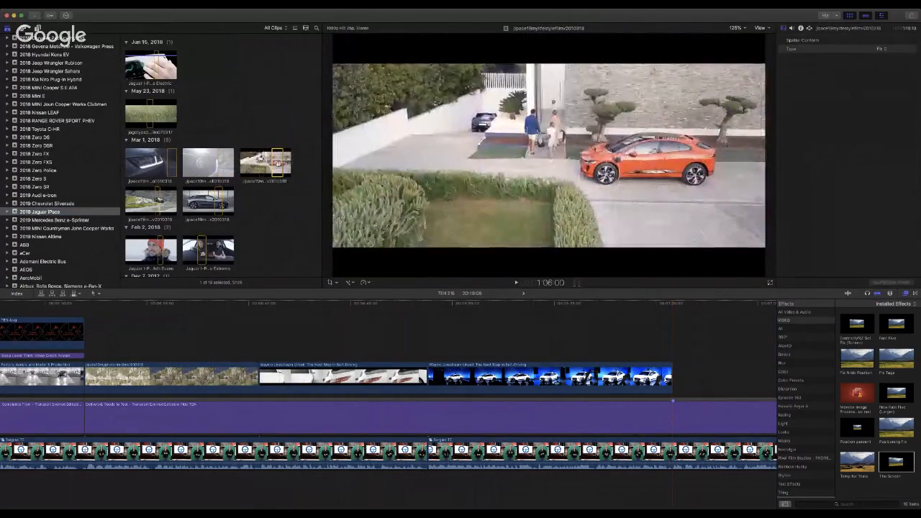
left_click_drag(278, 164, 643, 327)
scroll(614, 331, "right", 5)
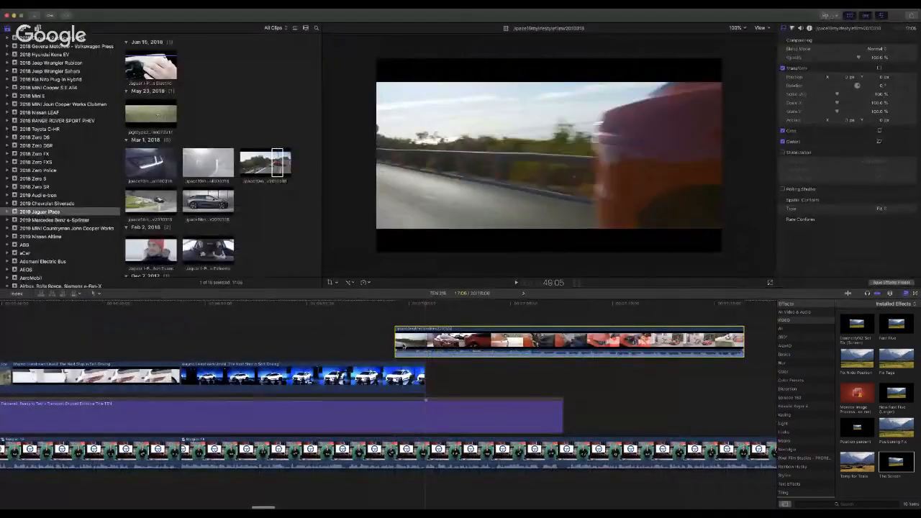
left_click_drag(395, 341, 426, 341)
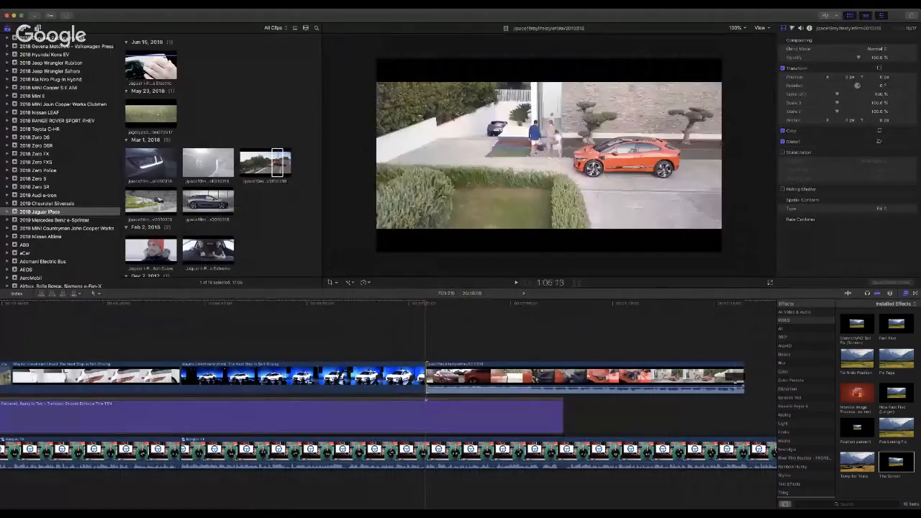
left_click_drag(743, 378, 562, 378)
key("ctrl+shift+s")
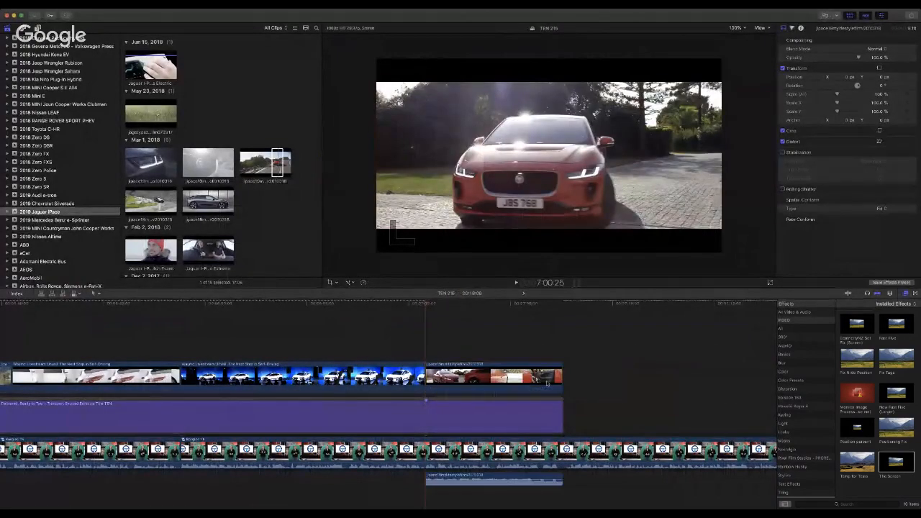
left_click(552, 479)
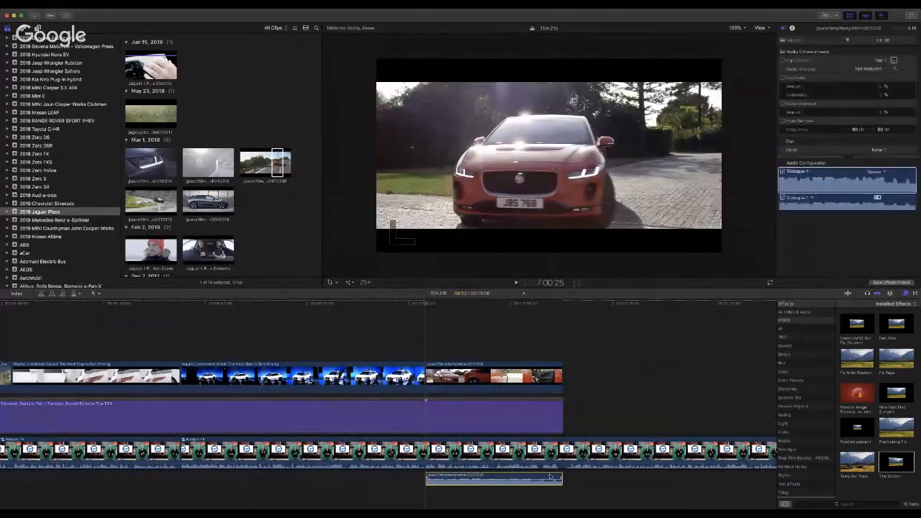
key("Delete")
left_click_drag(883, 464, 514, 380)
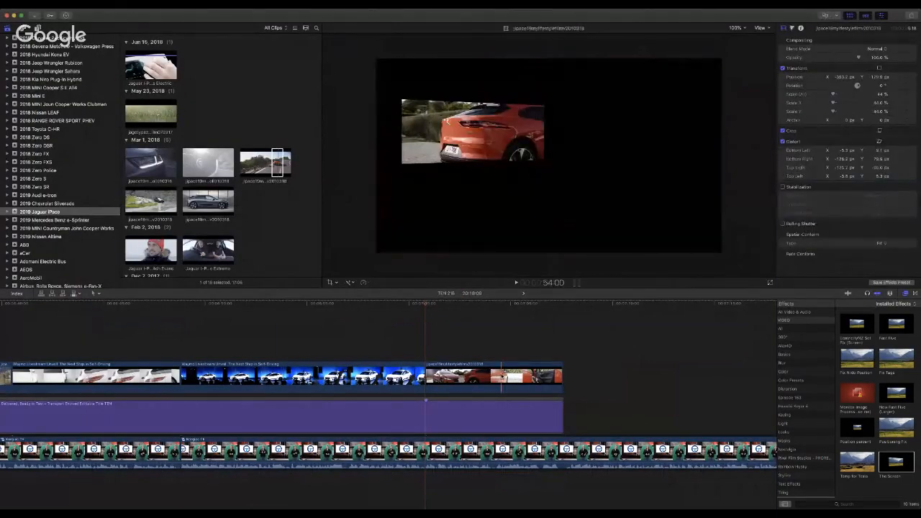
left_click(502, 377)
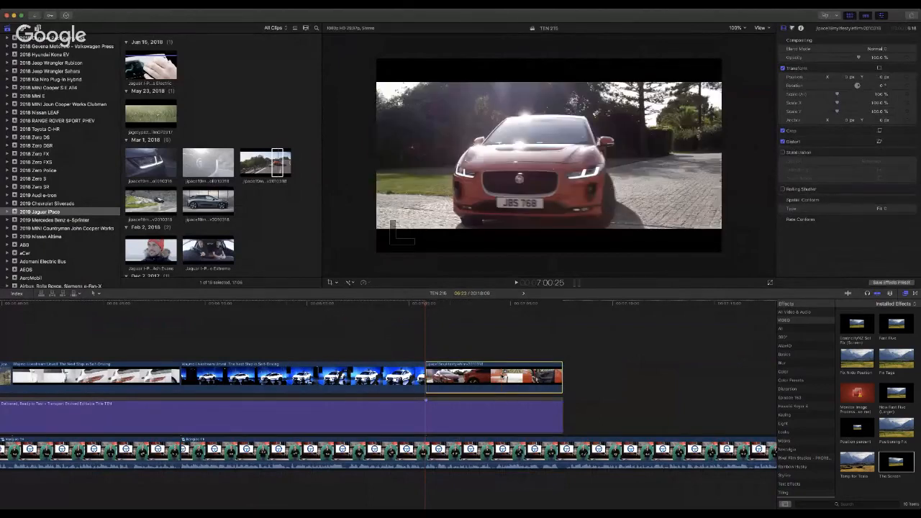
key("Delete")
Step: Add the Jaguar road footage showing the front wheel after the stage reveal clip and trim its end to match the "Delivered, Ready to Test" title
scroll(244, 192, "down", 5)
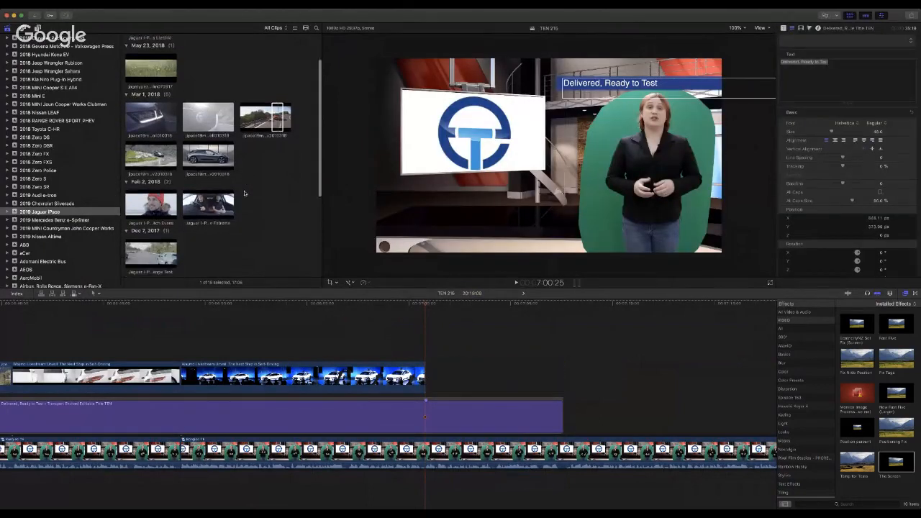
scroll(259, 202, "down", 1)
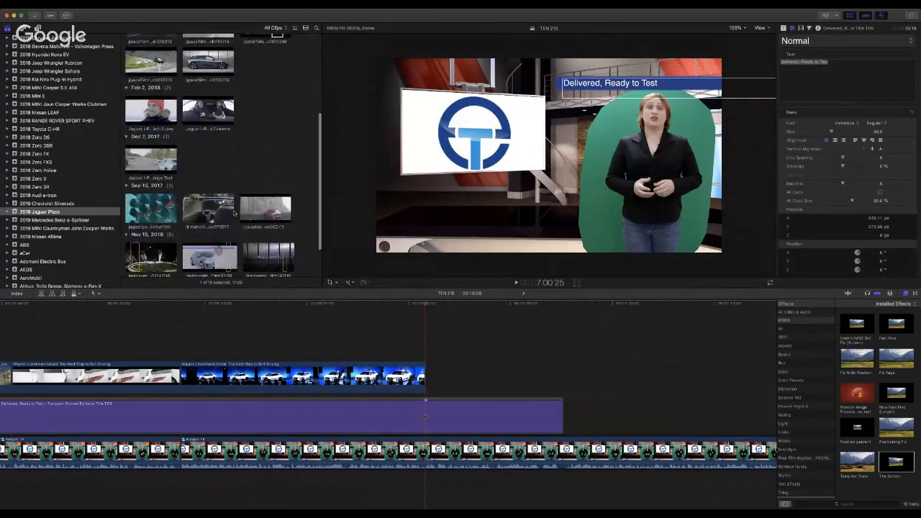
left_click(234, 213)
scroll(210, 149, "up", 3)
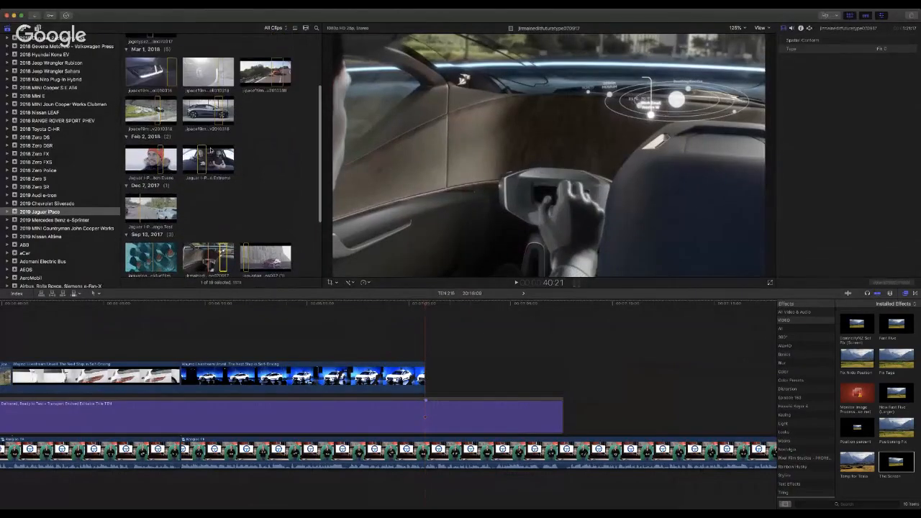
scroll(194, 111, "up", 2)
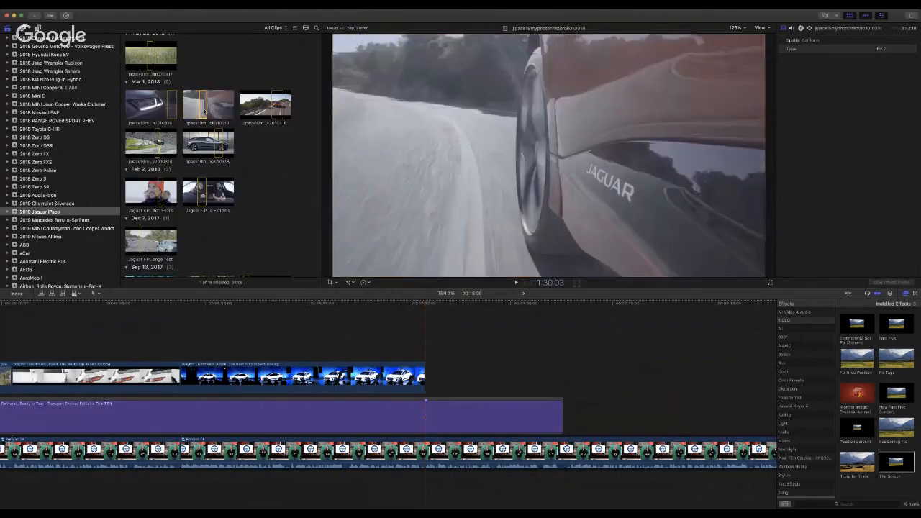
left_click_drag(205, 109, 428, 374)
scroll(574, 369, "right", 3)
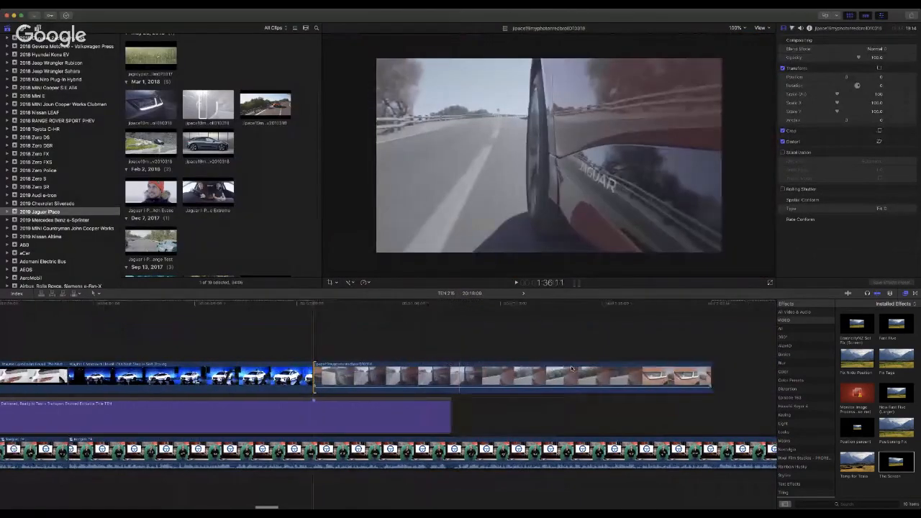
left_click_drag(709, 377, 450, 381)
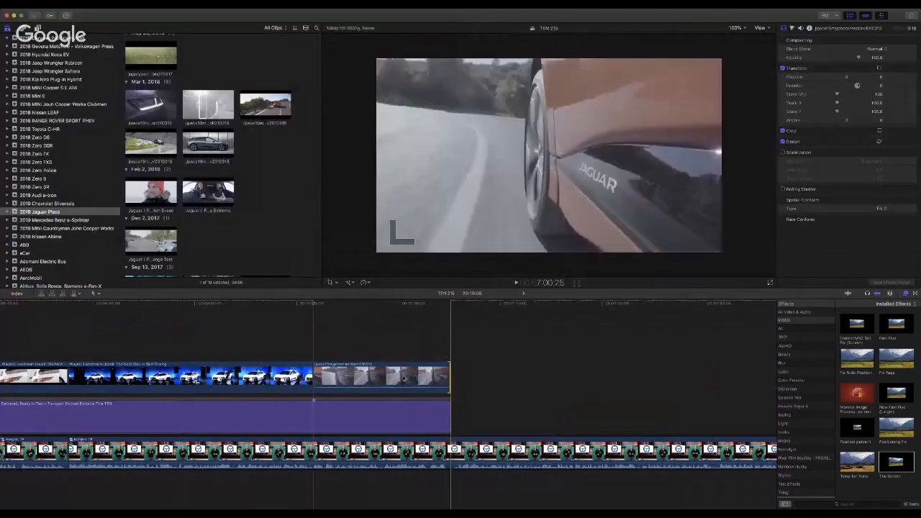
Step: Detach and delete the Jaguar wheel clip's audio, and apply The Screen effect to the clip
left_click(404, 378)
key("ctrl+shift+s")
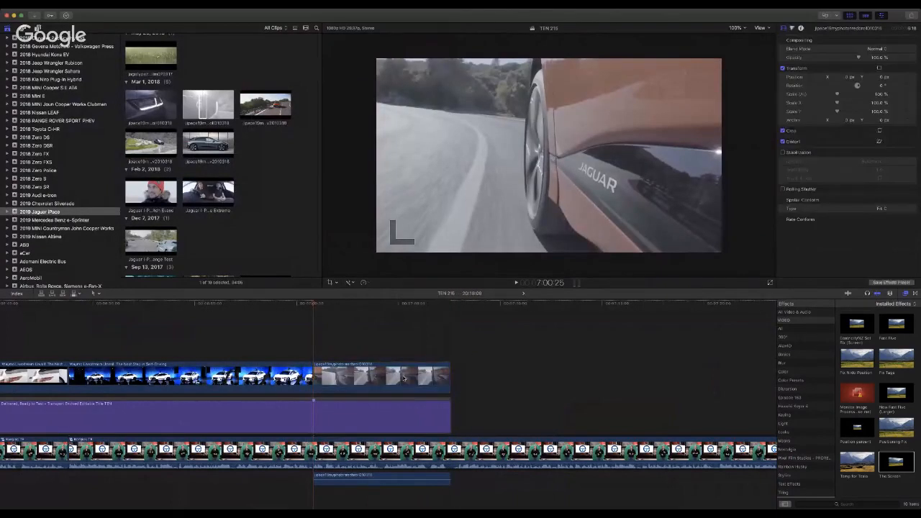
left_click(430, 478)
key("Delete")
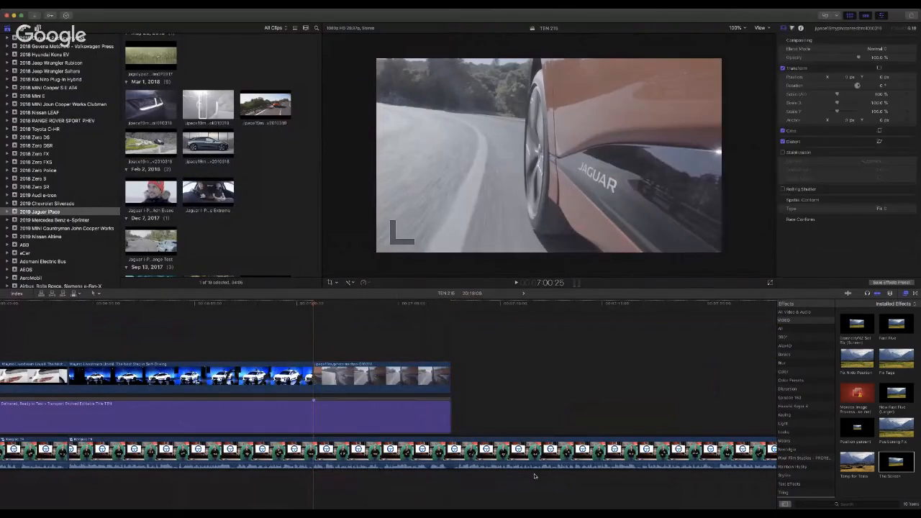
left_click_drag(893, 467, 378, 386)
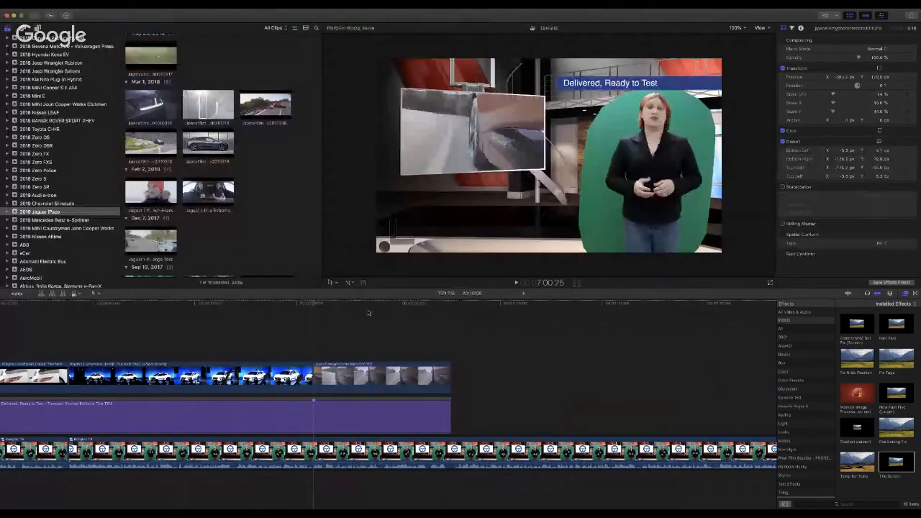
Step: Paste a copy of the video credit title at the start of "Delivered, Ready to Test" and trim its end to match that title's end
scroll(407, 309, "left", 15)
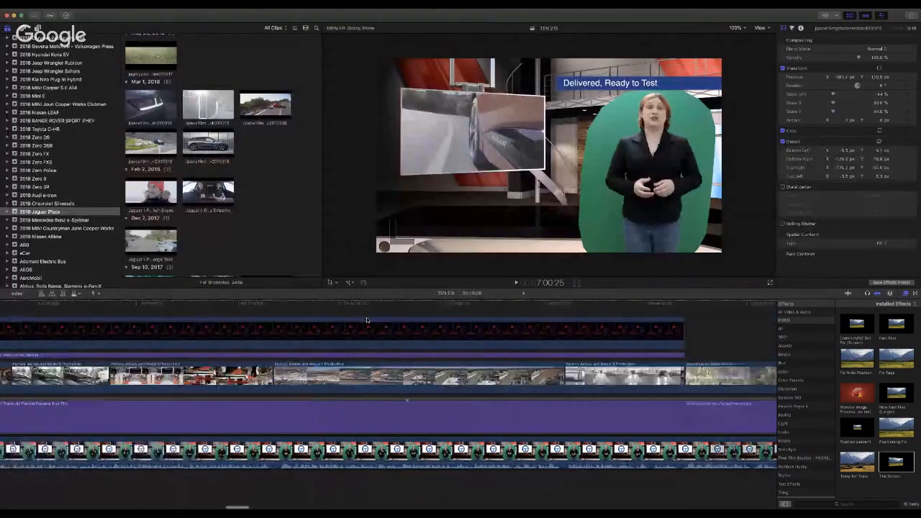
left_click(385, 356)
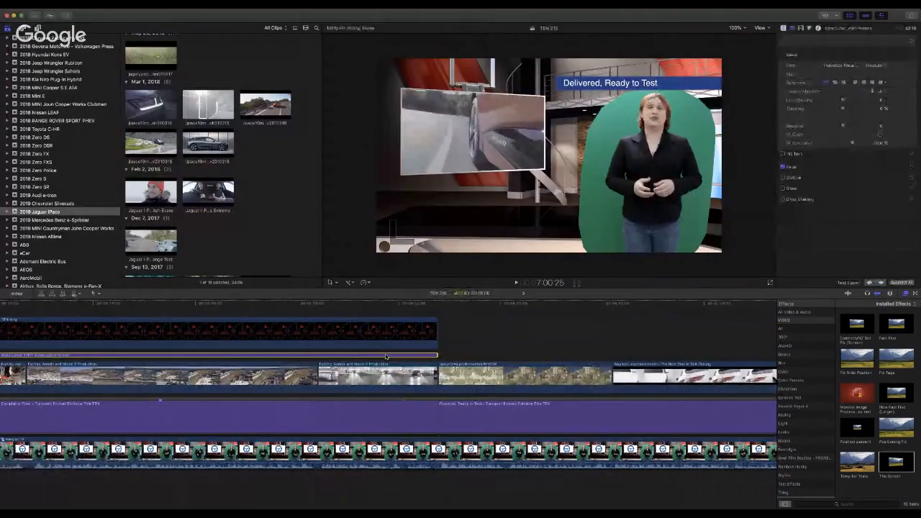
left_click(439, 304)
key("super+v")
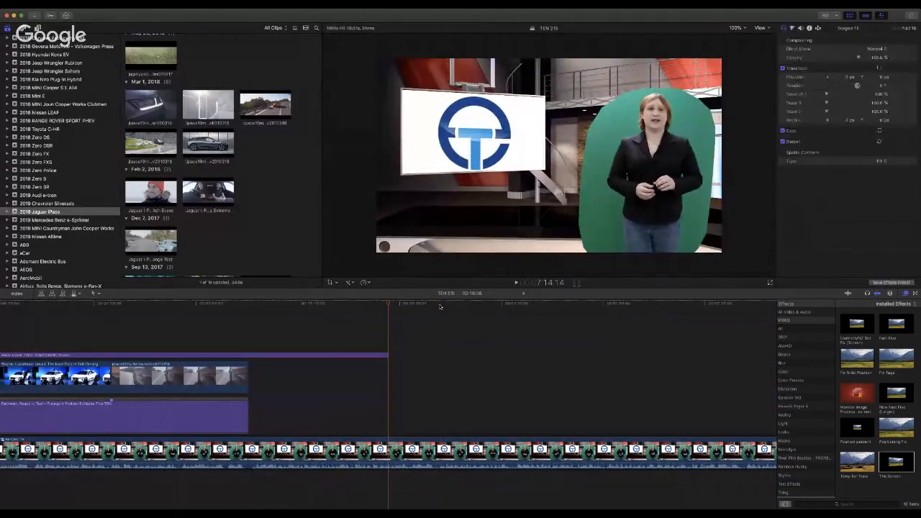
scroll(415, 337, "left", 10)
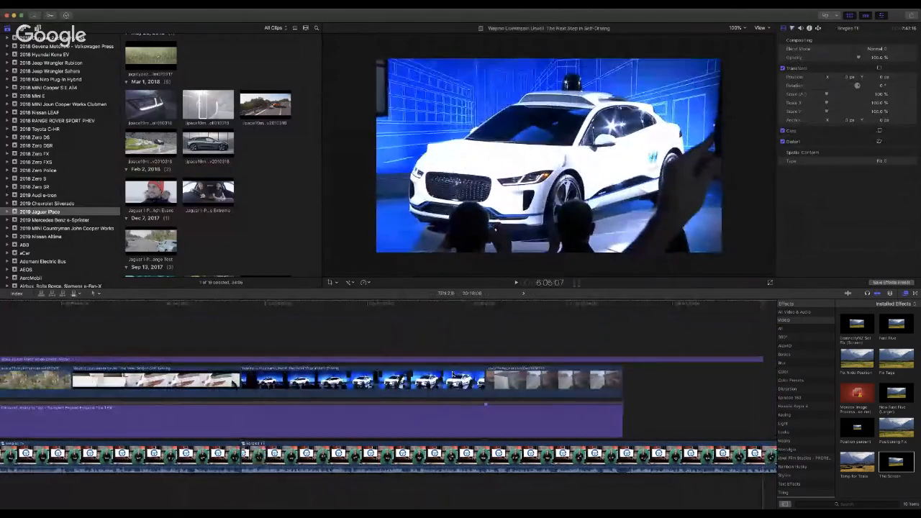
scroll(431, 380, "right", 5)
scroll(436, 381, "right", 6)
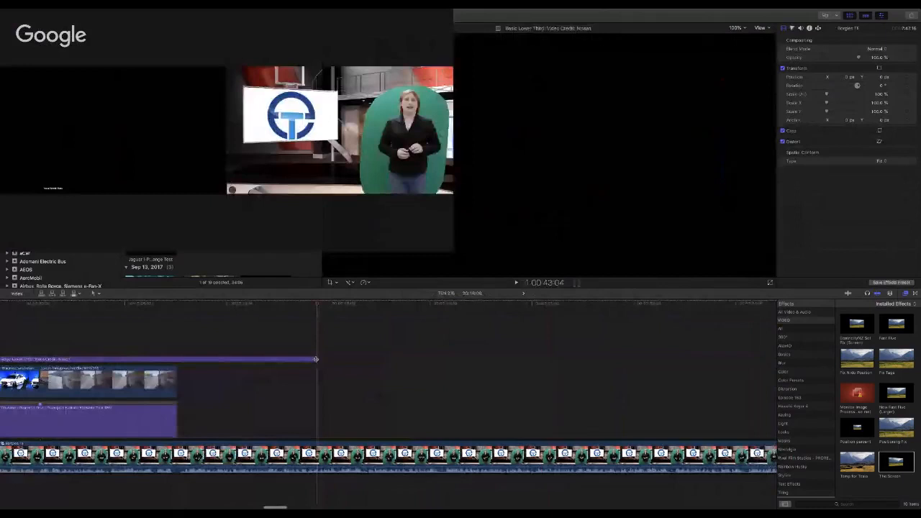
left_click_drag(315, 359, 176, 359)
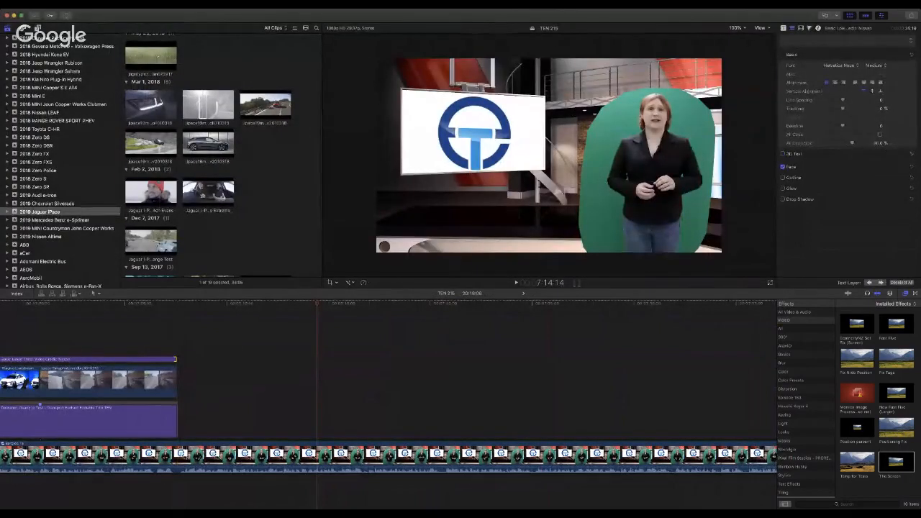
Step: Play back the transition from the Waymo stage reveal clip into the Jaguar wheel clip
key("super+Tab")
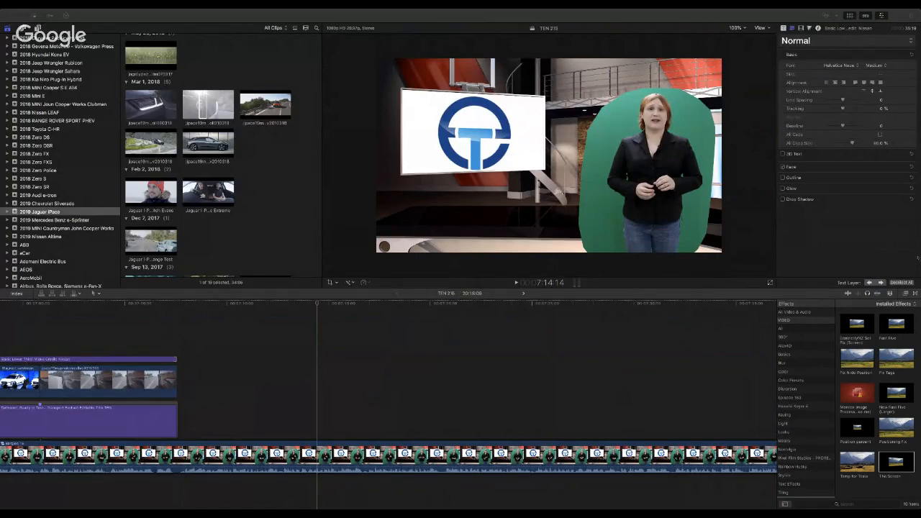
scroll(174, 338, "left", 5)
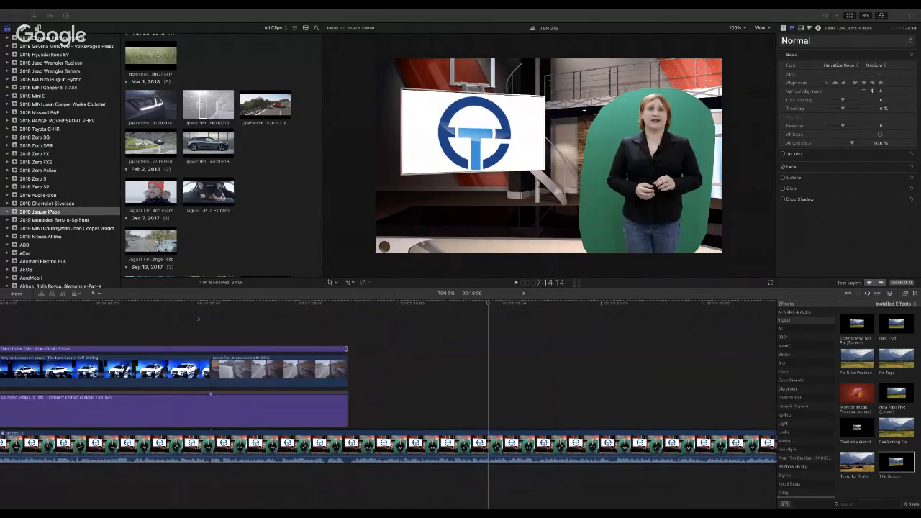
left_click(191, 305)
key("space")
key("space")
left_click(187, 306)
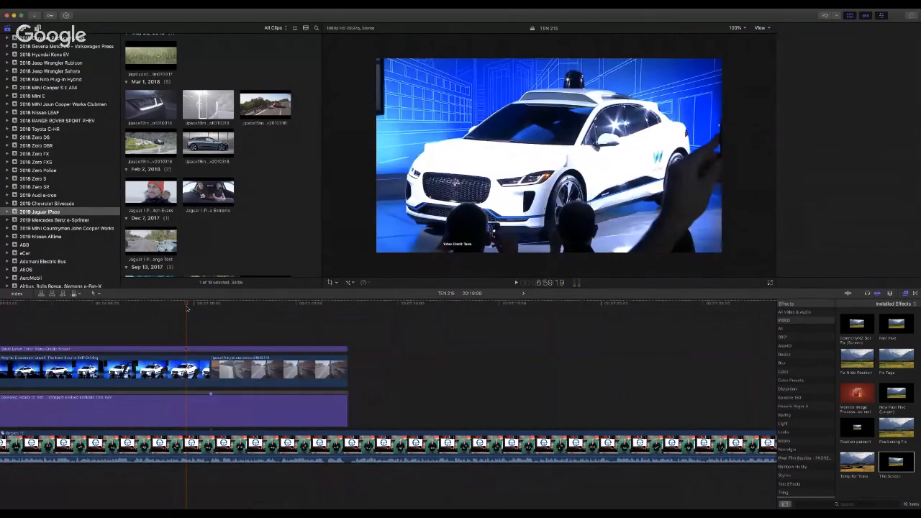
key("space")
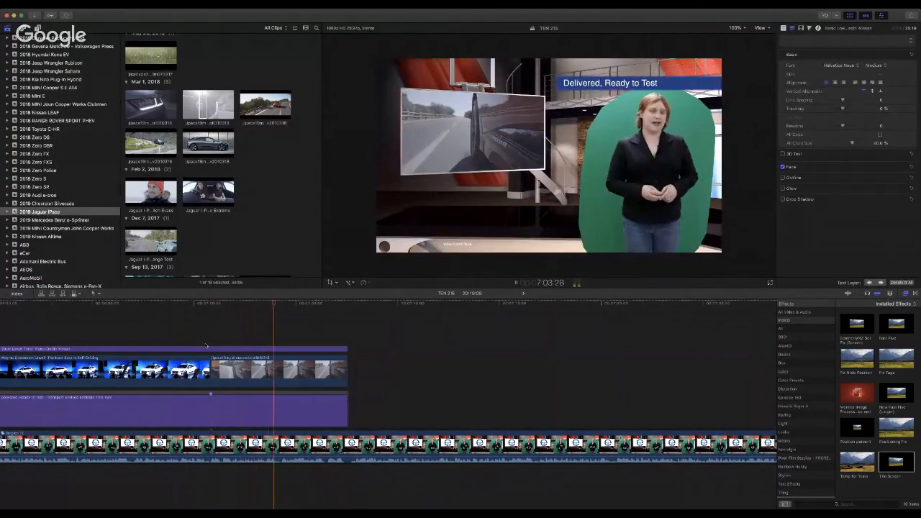
Step: Move the cut between the stage reveal and Jaguar wheel clips earlier to about 6:56:29, and play through to the segment's end
left_click(104, 316)
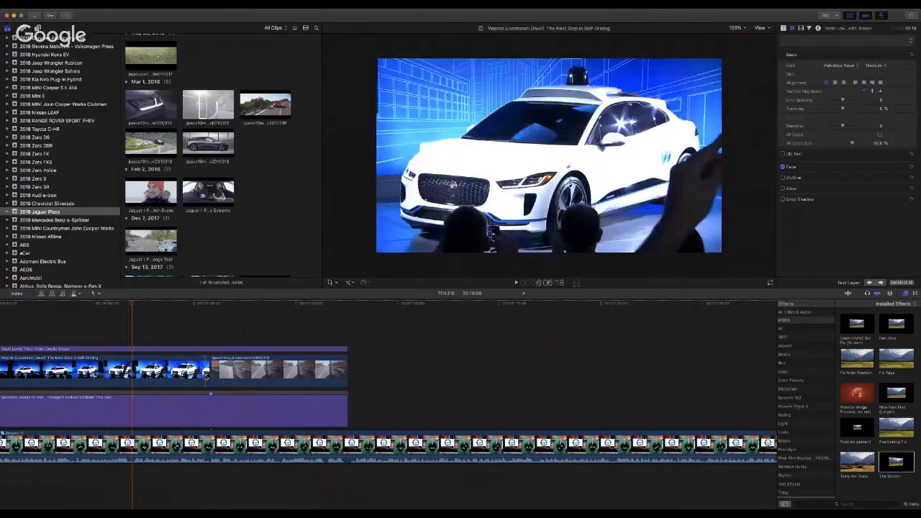
left_click_drag(210, 371, 132, 371)
left_click_drag(210, 377, 134, 377)
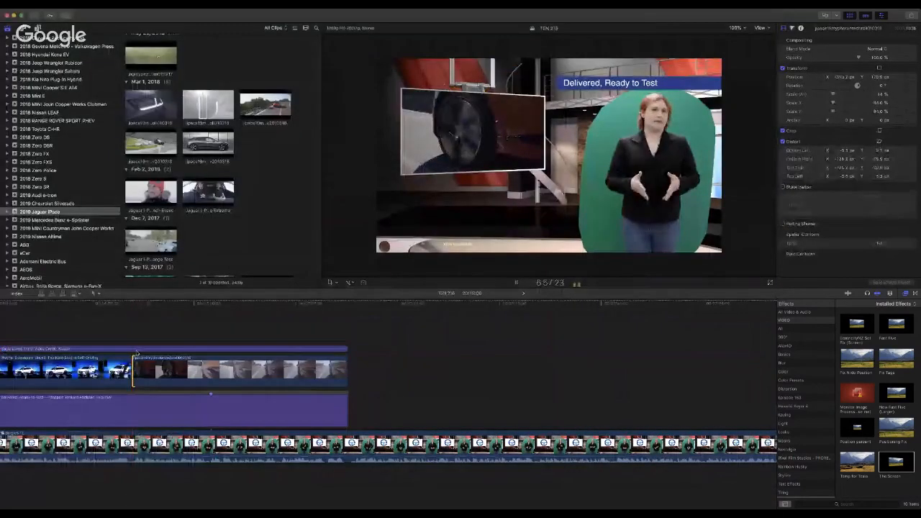
scroll(136, 352, "right", 3)
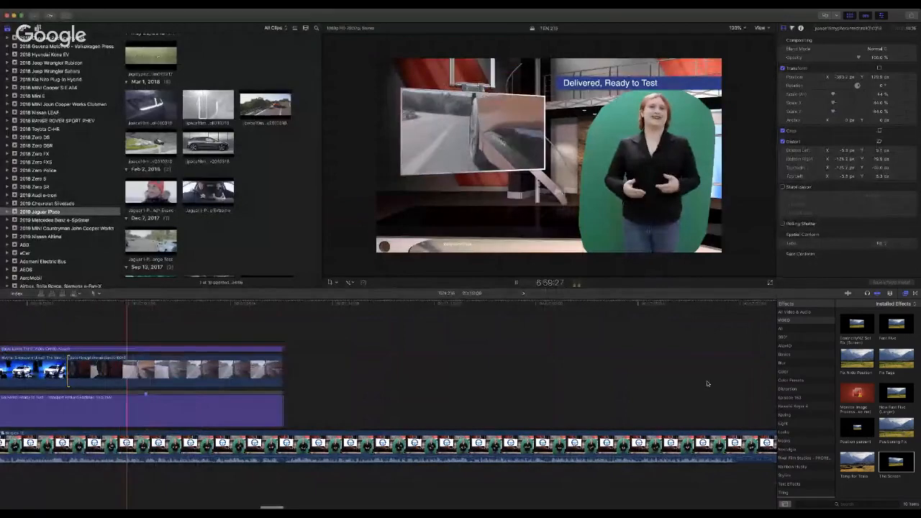
scroll(374, 362, "left", 10)
scroll(373, 363, "right", 6)
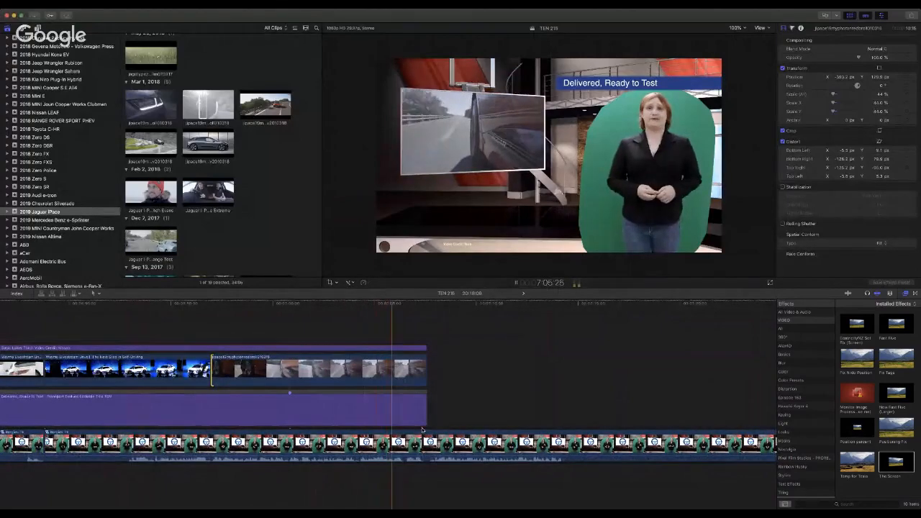
key("space")
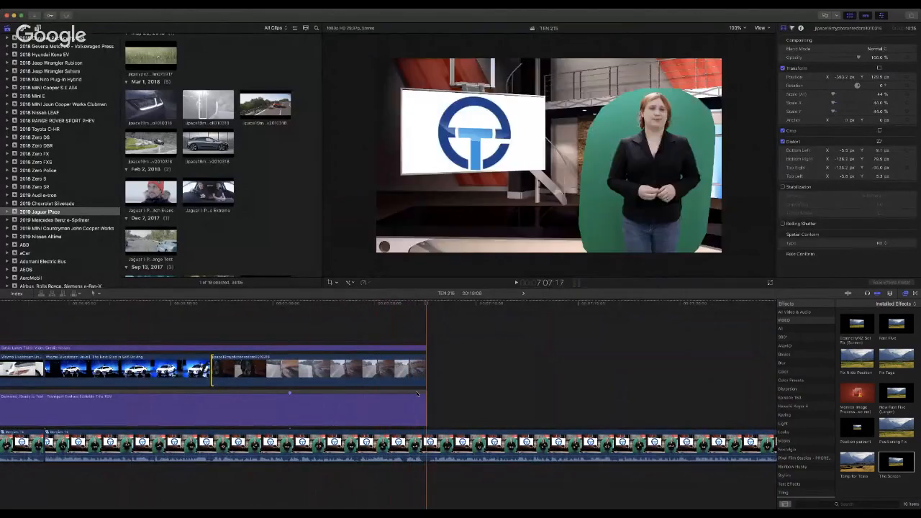
Step: Extend the end of the TEN-bug overlay to 7:07:17, matching the end of the "Delivered, Ready to Test" title
left_click(422, 391)
scroll(422, 392, "left", 20)
scroll(506, 368, "right", 5)
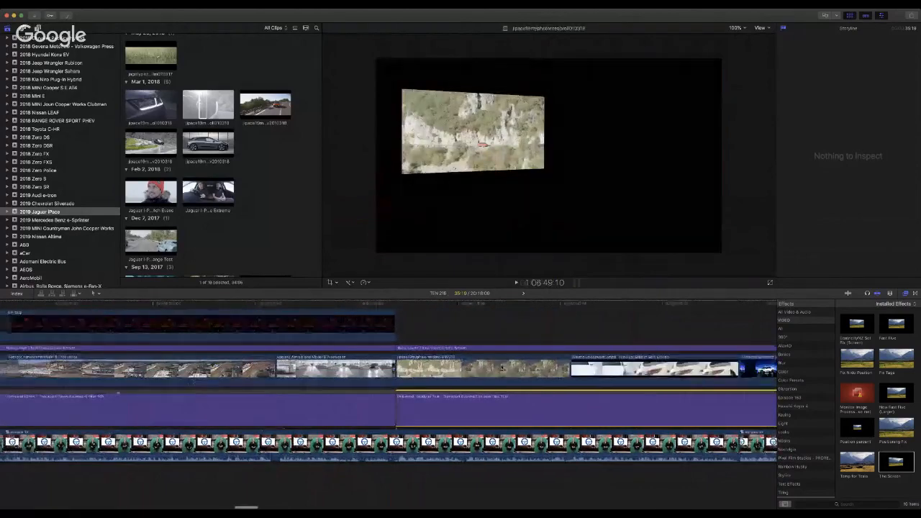
scroll(506, 368, "left", 1)
left_click_drag(419, 330, 679, 332)
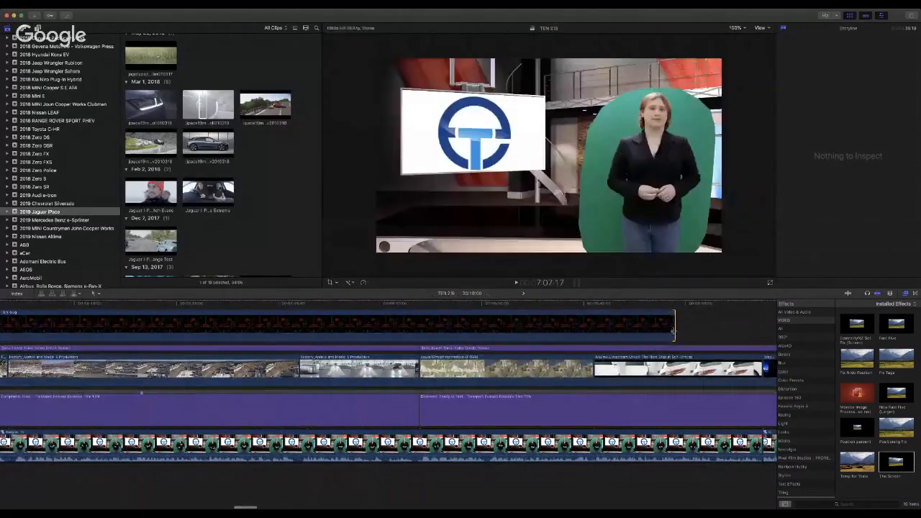
scroll(653, 339, "right", 3)
scroll(643, 340, "right", 10)
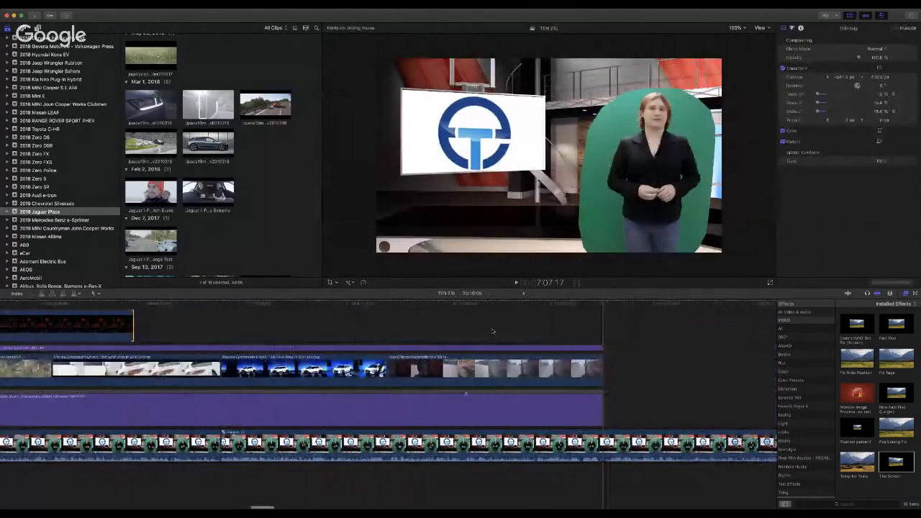
left_click_drag(124, 330, 595, 330)
scroll(582, 398, "right", 1)
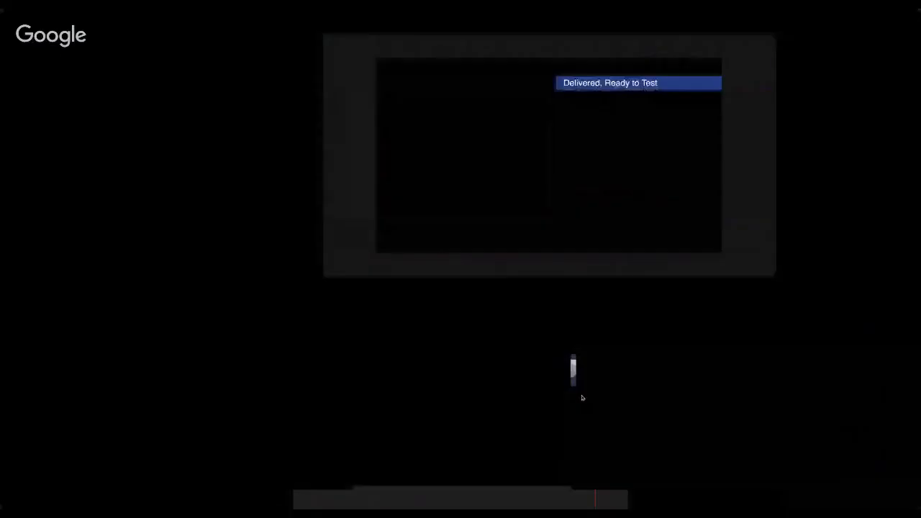
Step: Duplicate the "Delivered, Ready to Test" title directly after itself, starting at 7:07:17, and select the copy
left_click(539, 400)
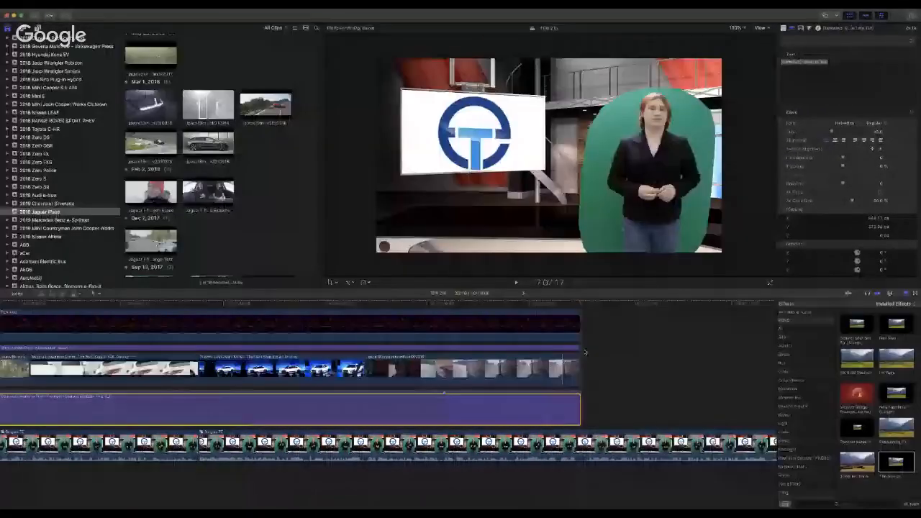
left_click(581, 304)
key("super+v")
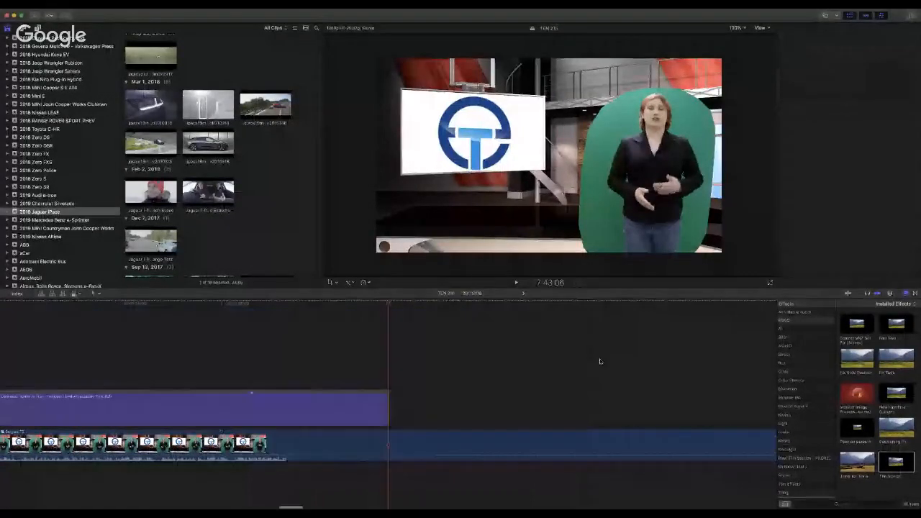
scroll(400, 372, "left", 5)
scroll(399, 372, "left", 3)
left_click(398, 403)
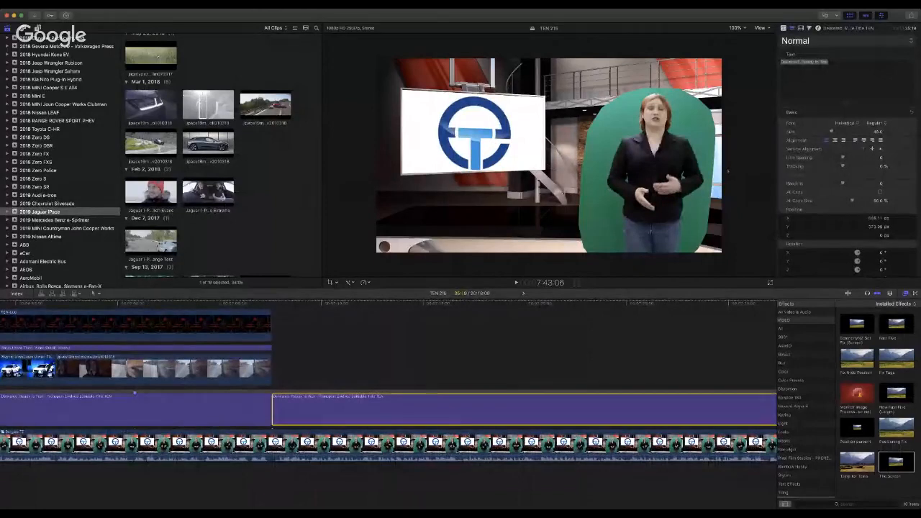
Step: Replace the text of the duplicated title with "Solid Investment"
key("super+Tab")
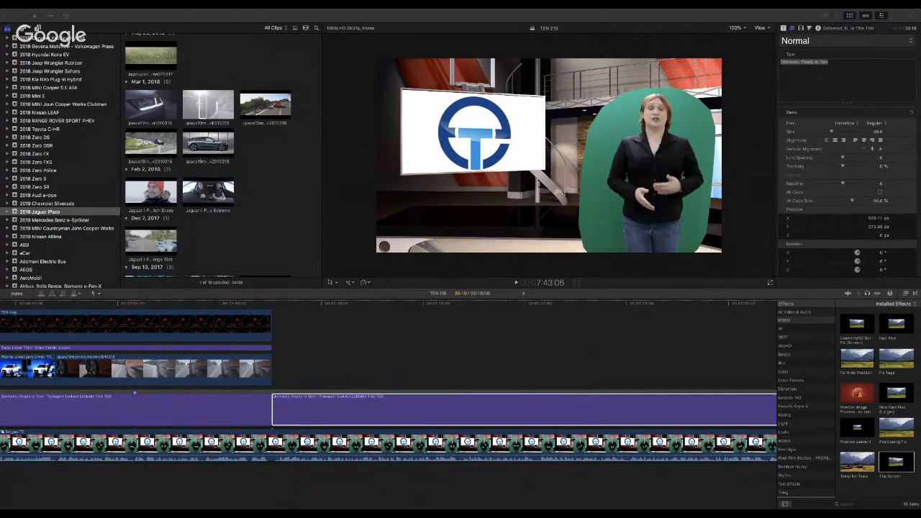
left_click(581, 410)
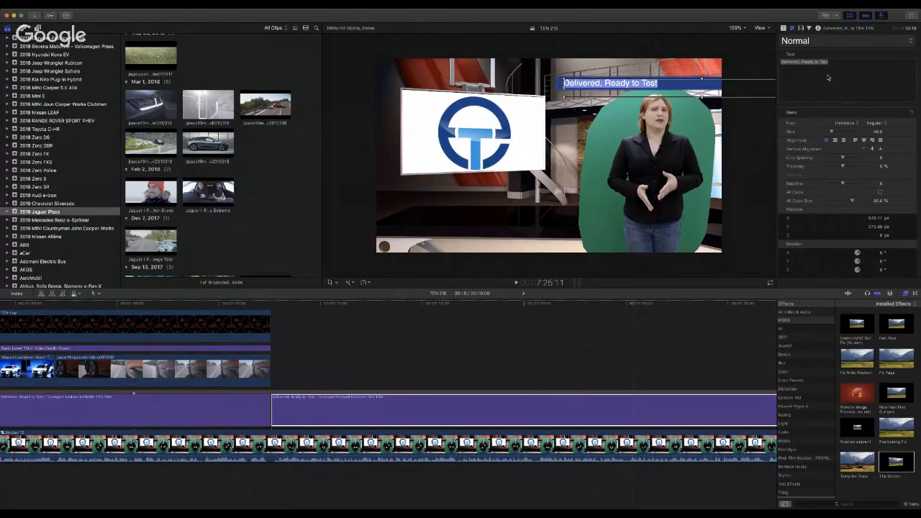
type("Solid Investment")
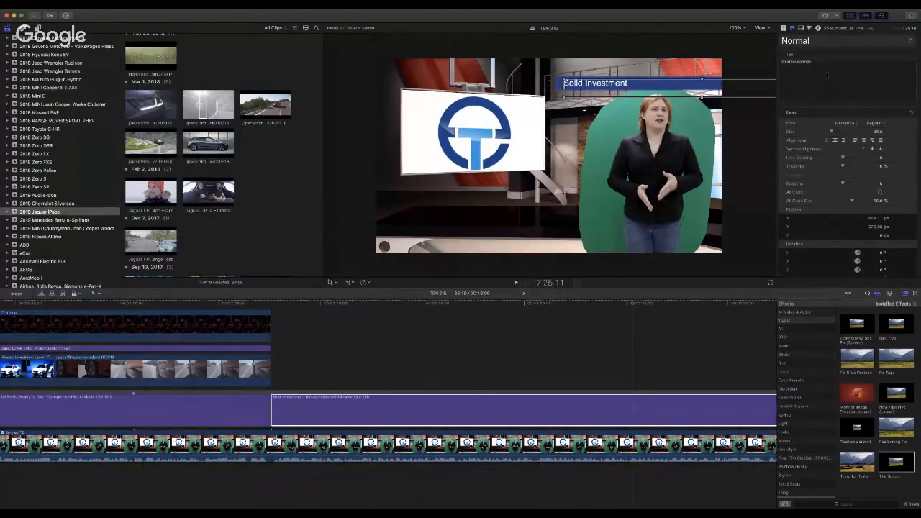
Step: Change the video credit over the "Delivered, Ready to Test" segment to "Video Credit: Jaguar"
scroll(231, 359, "left", 11)
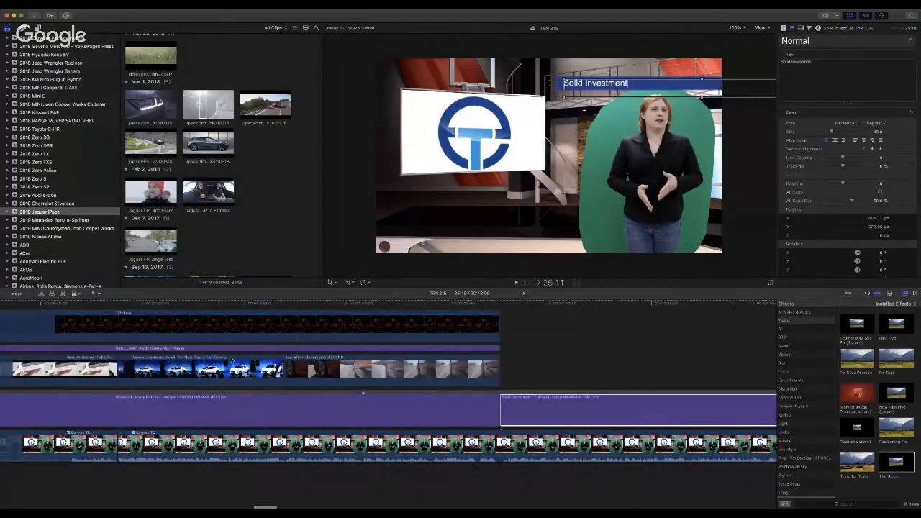
scroll(231, 359, "left", 3)
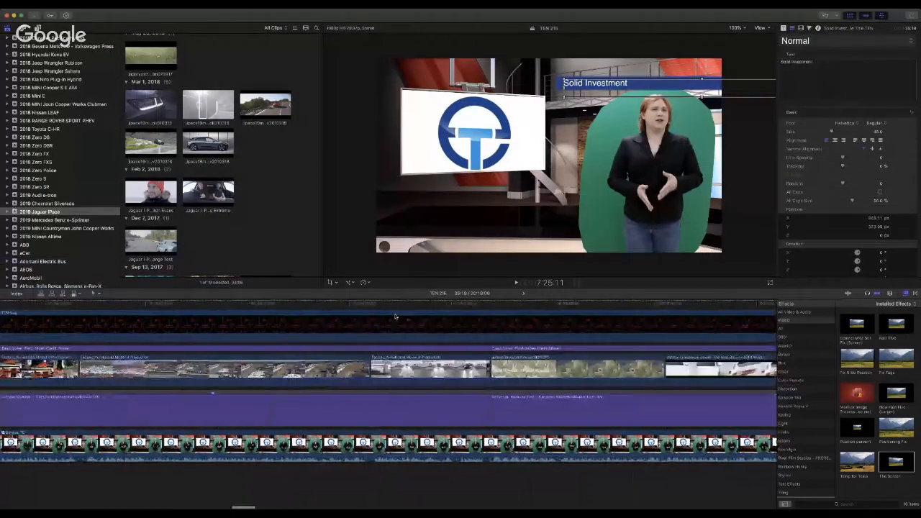
left_click(407, 306)
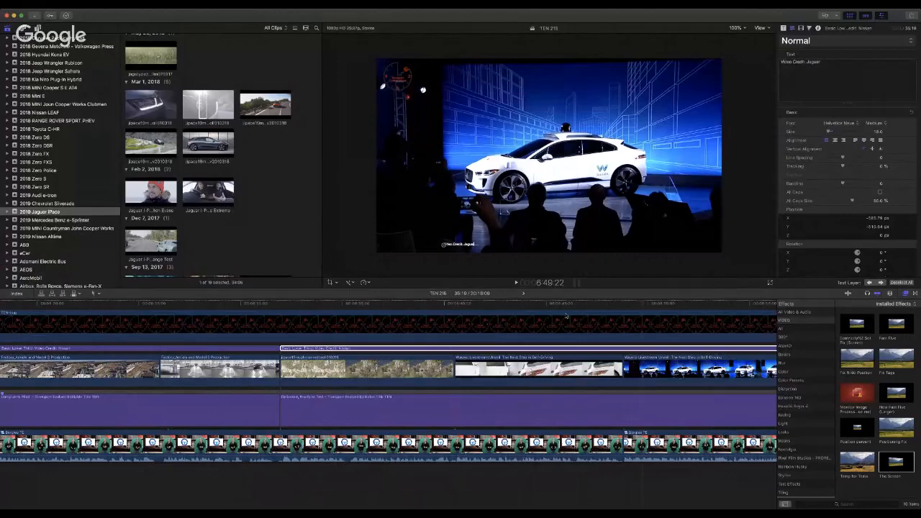
Step: Split the video credit title at 6:40:15 and 6:56:29, where the Waymo footage starts and ends
left_click(454, 303)
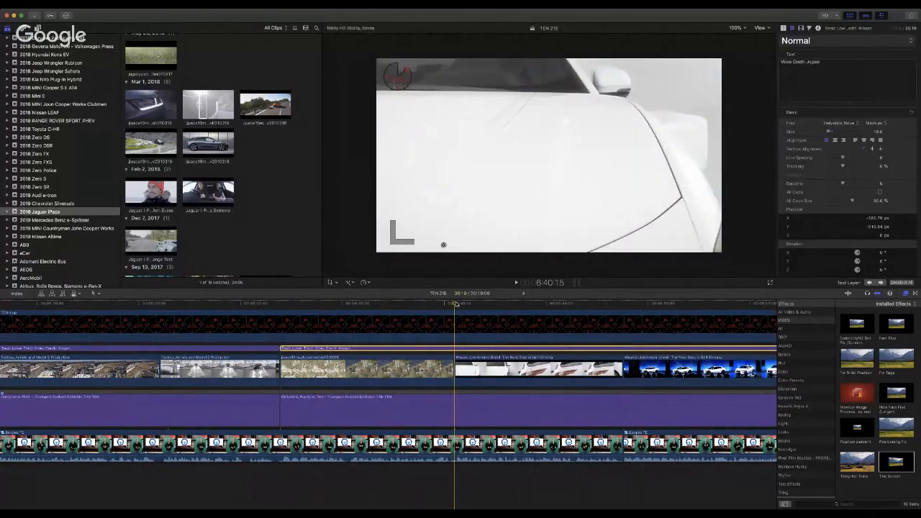
key("super+b")
scroll(518, 328, "right", 6)
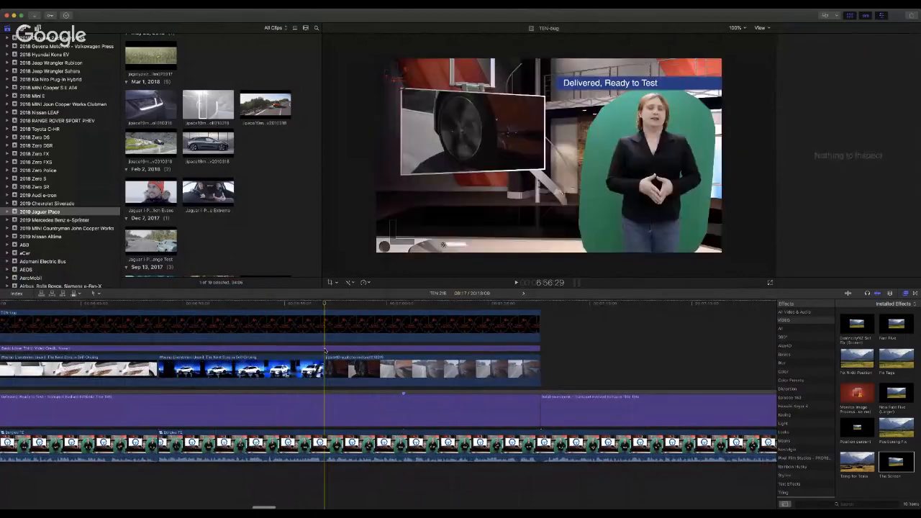
left_click(324, 349)
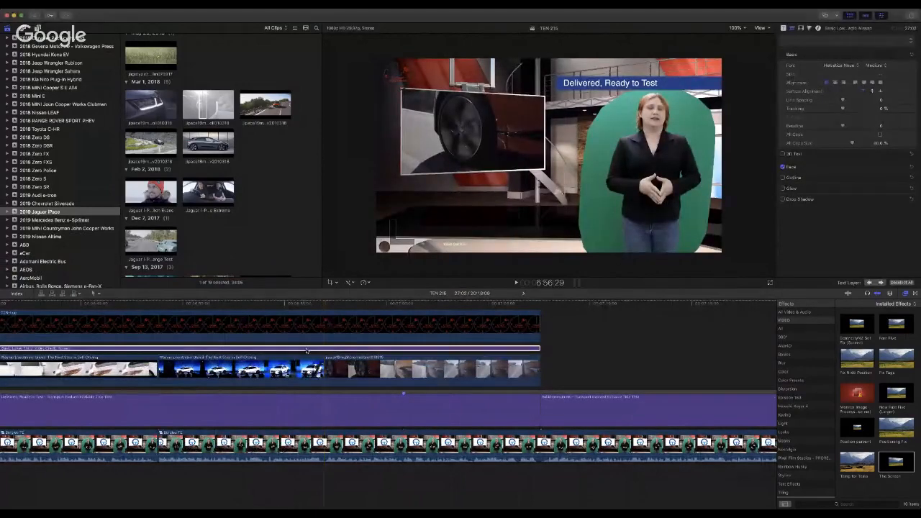
key("super+b")
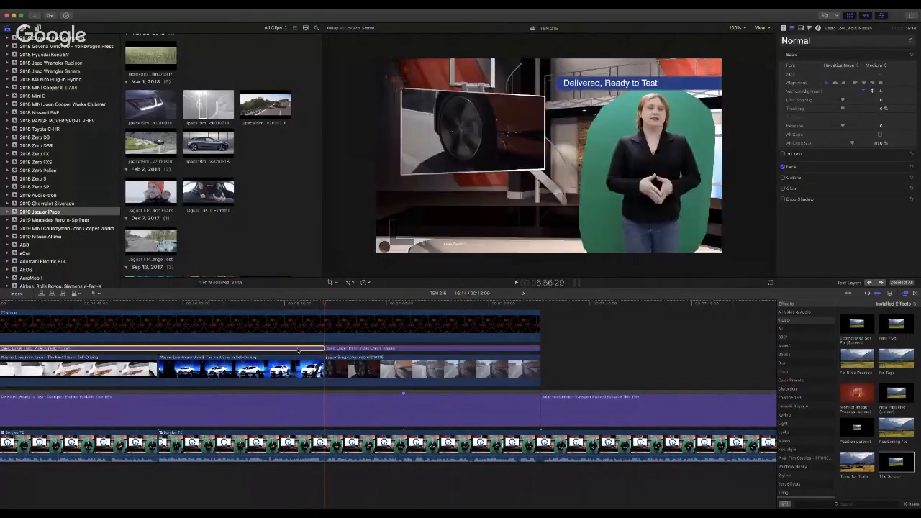
Step: Set the credit over the Waymo clips to "Video Credit: Waymo" and check the credit over the Jaguar wheel clip
key("Up")
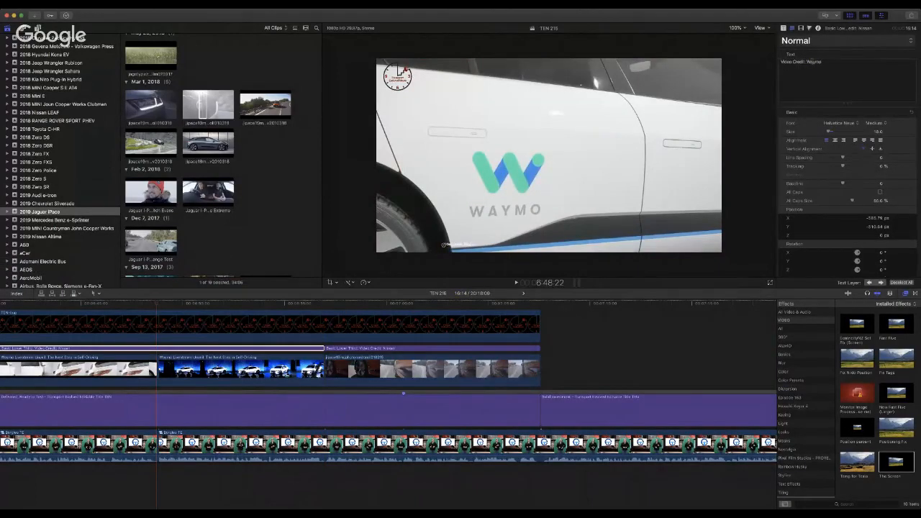
left_click(518, 310)
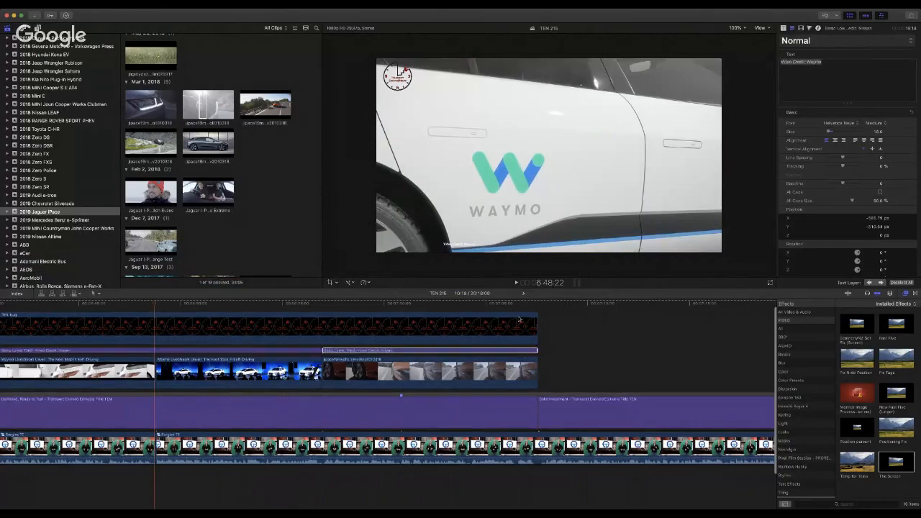
left_click(518, 320)
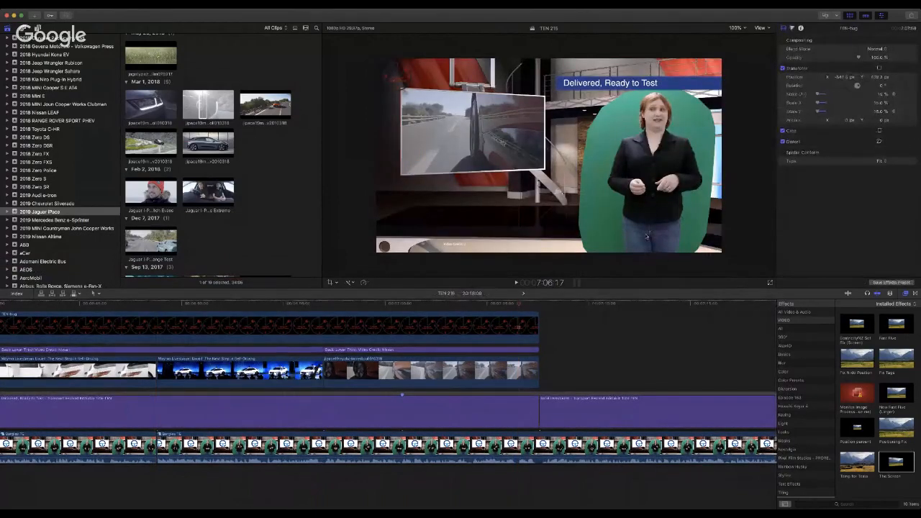
Step: Set the video credit over the Jaguar clip at the end of the "Delivered, Ready to Test" segment to "Video Credit: Jaguar"
left_click(431, 350)
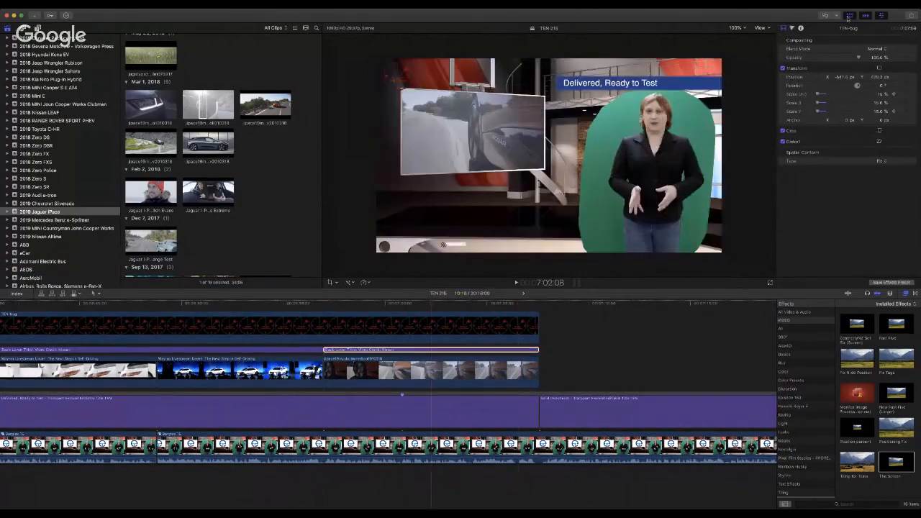
type("guar")
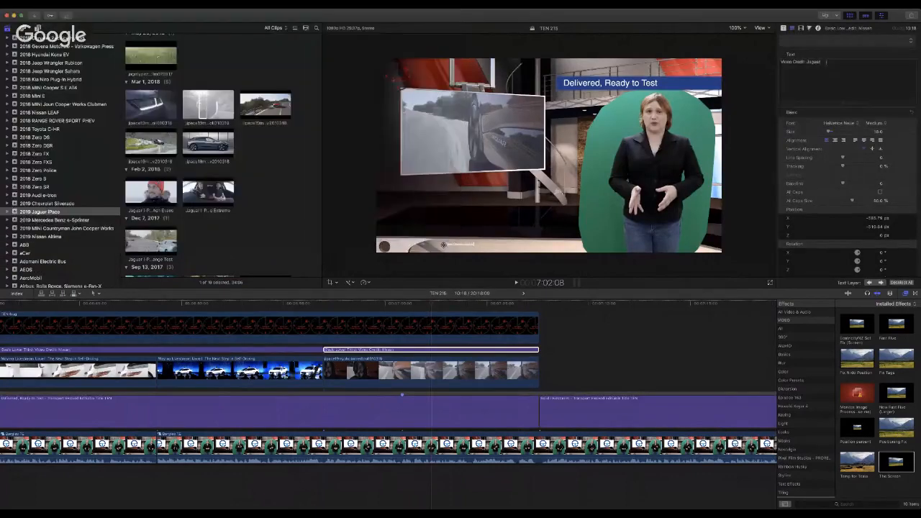
scroll(463, 339, "left", 10)
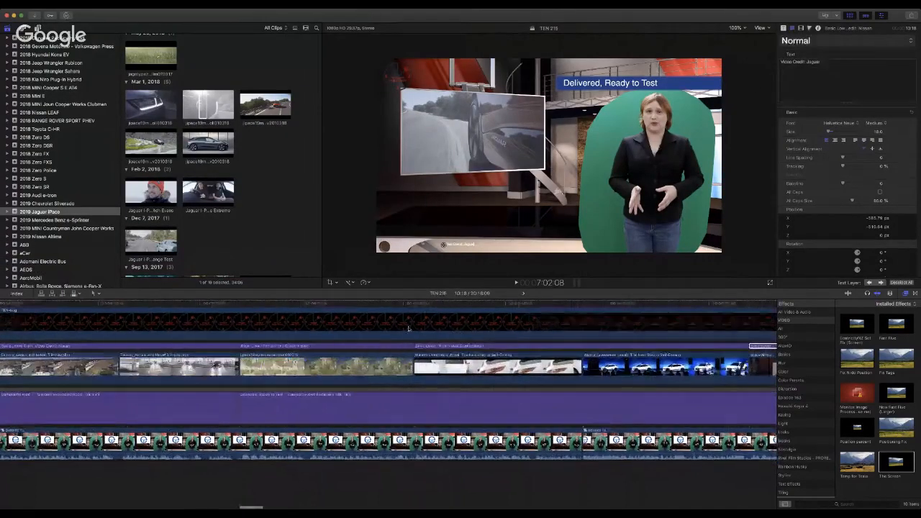
Step: Play the "Solid Investment" segment from its start to about 7:20 to hear what b-roll it needs
left_click(392, 306)
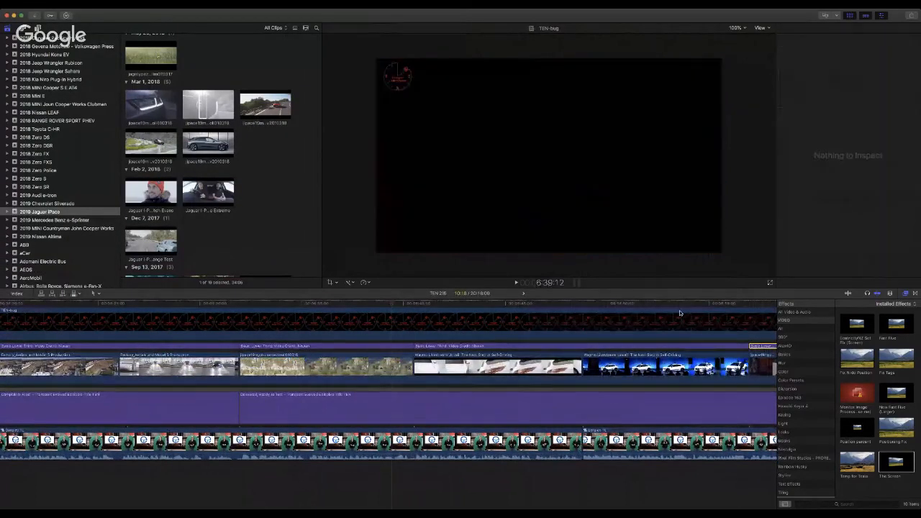
scroll(679, 311, "right", 3)
scroll(701, 312, "left", 5)
scroll(695, 317, "right", 15)
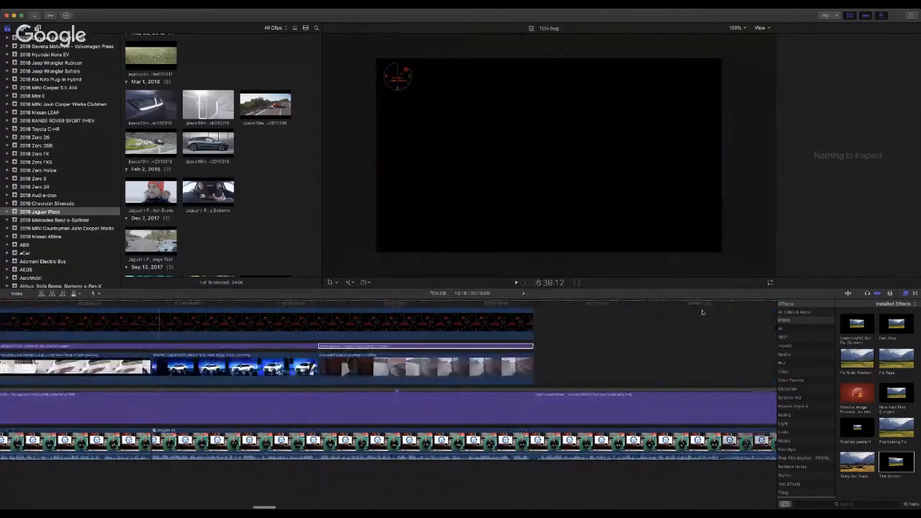
left_click(379, 305)
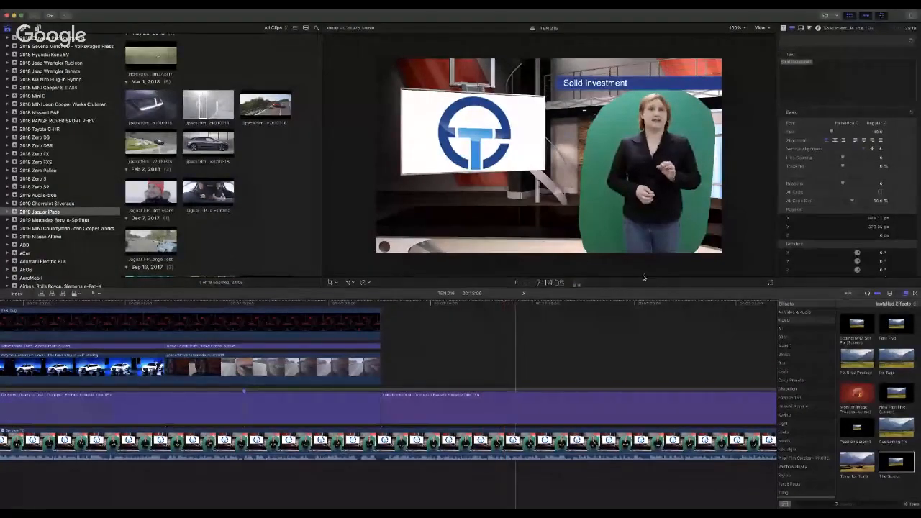
scroll(536, 400, "right", 5)
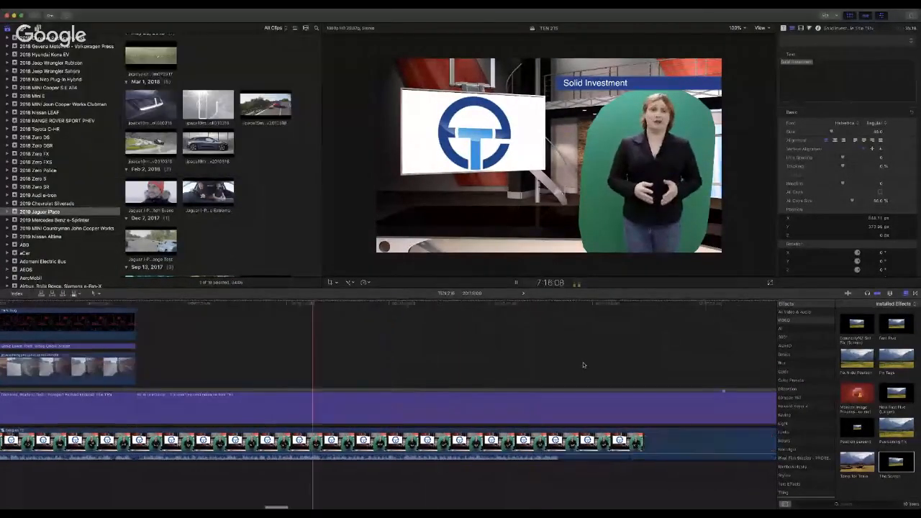
scroll(583, 365, "right", 5)
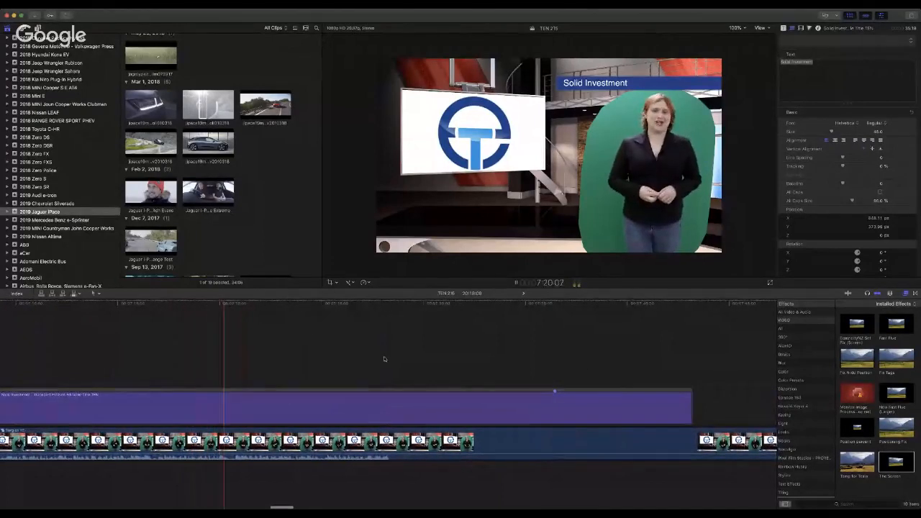
key("space")
scroll(219, 382, "left", 8)
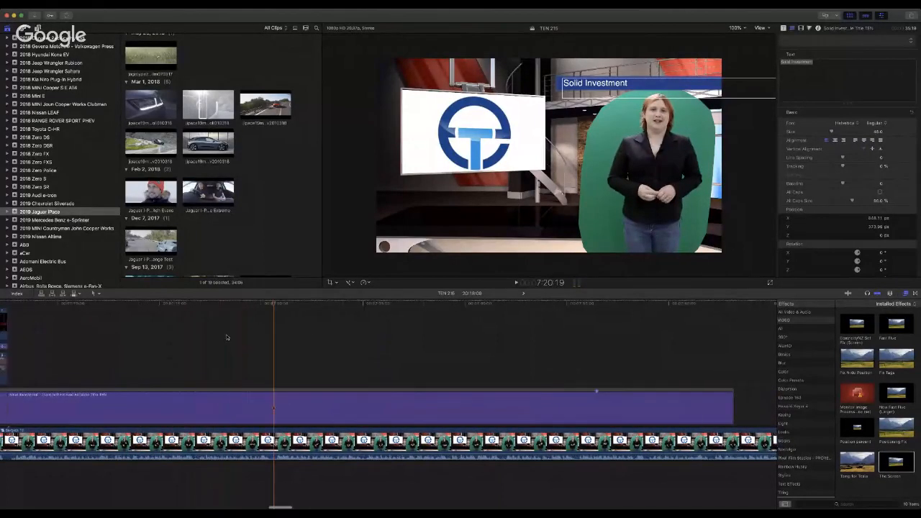
Step: Find the Nissan LEAF event in the Vehicle B-Roll library and open its clips
scroll(68, 214, "down", 2)
scroll(68, 214, "down", 10)
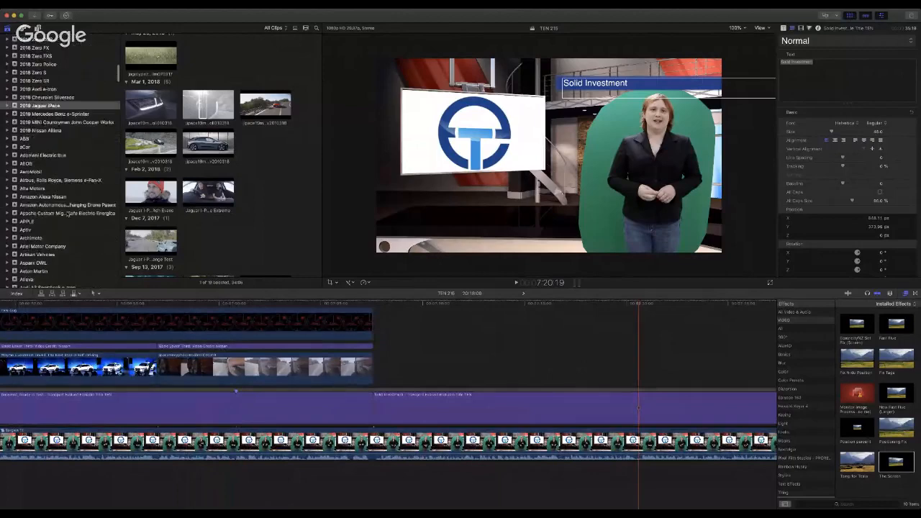
scroll(66, 213, "down", 3)
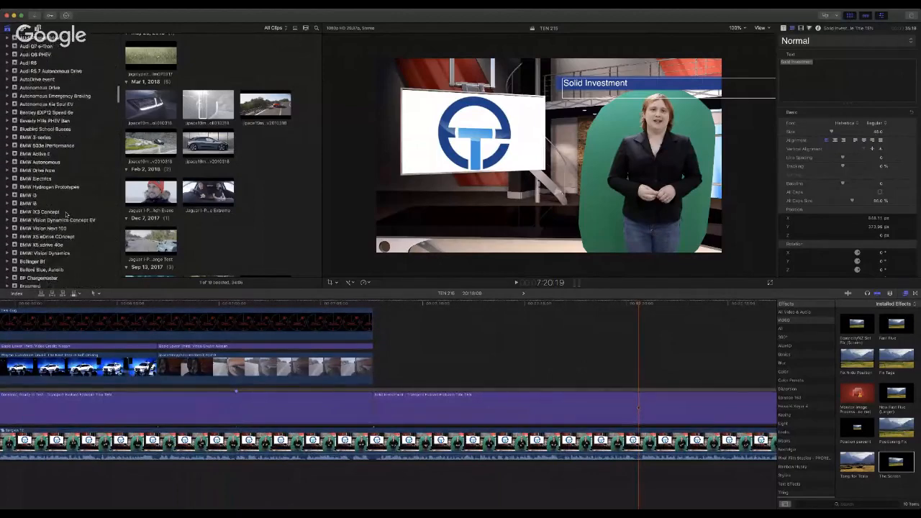
scroll(66, 213, "up", 10)
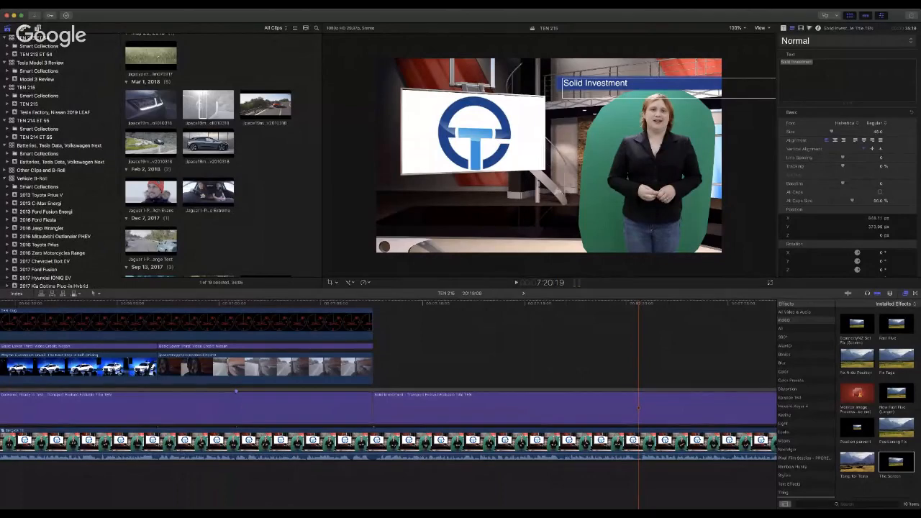
key("super+Tab")
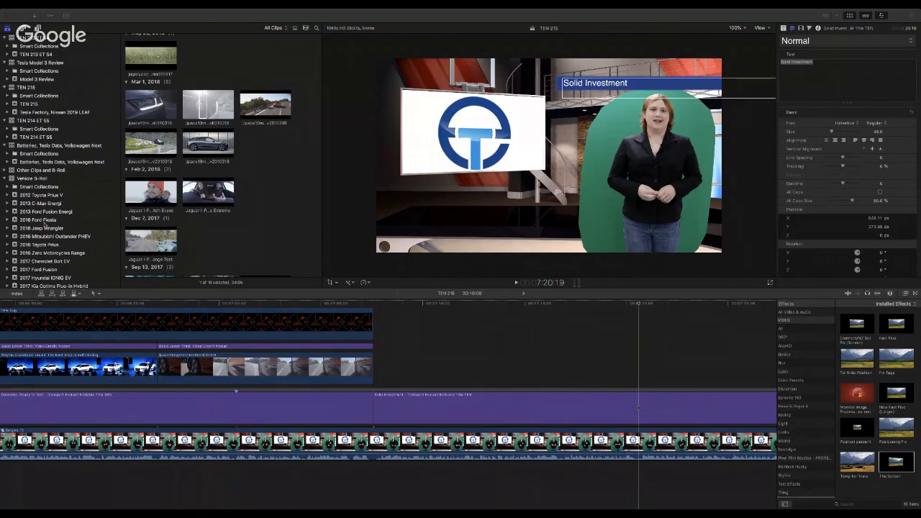
scroll(44, 224, "down", 15)
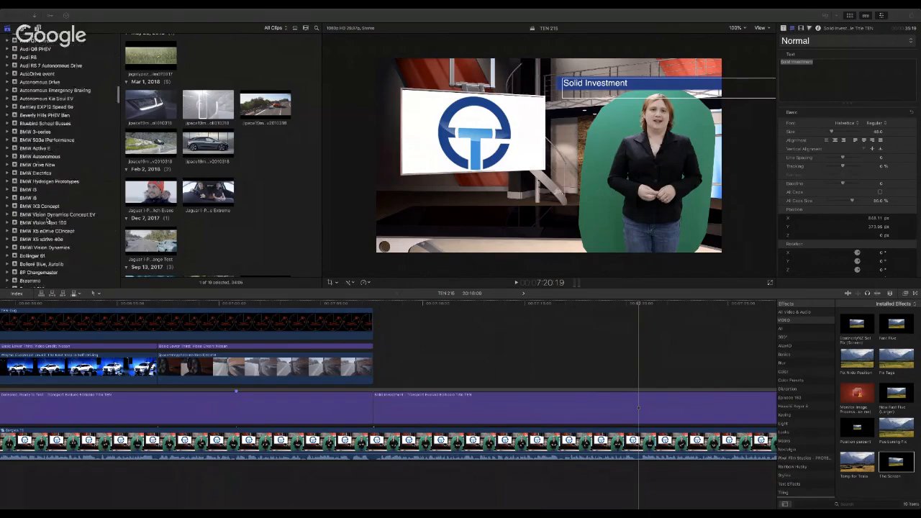
scroll(48, 223, "down", 20)
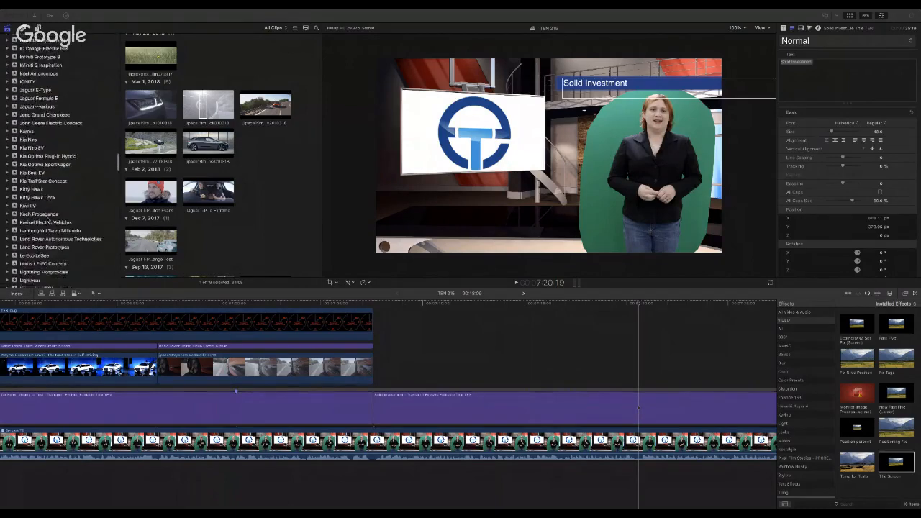
scroll(48, 222, "down", 15)
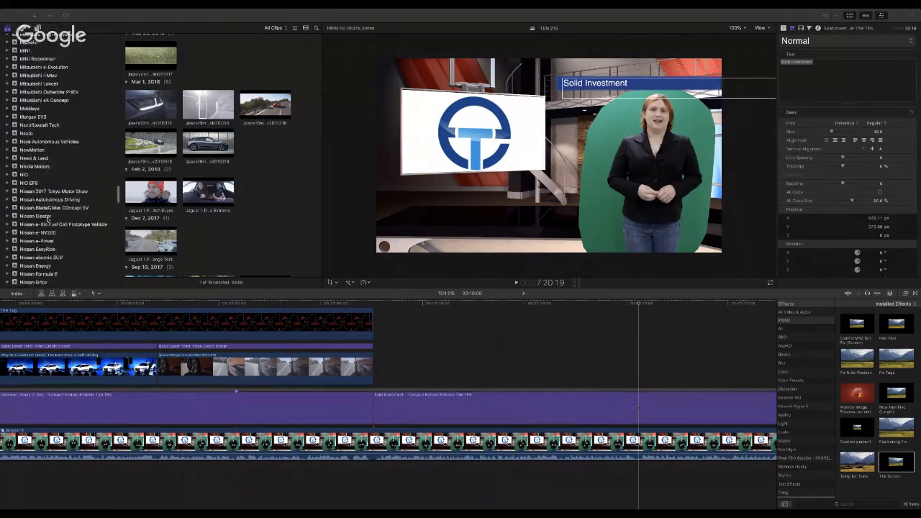
scroll(48, 221, "down", 5)
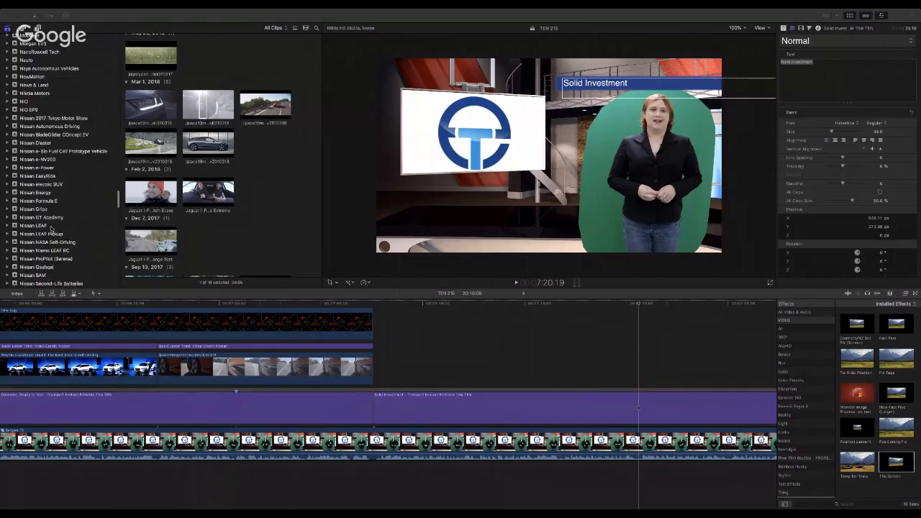
left_click(50, 225)
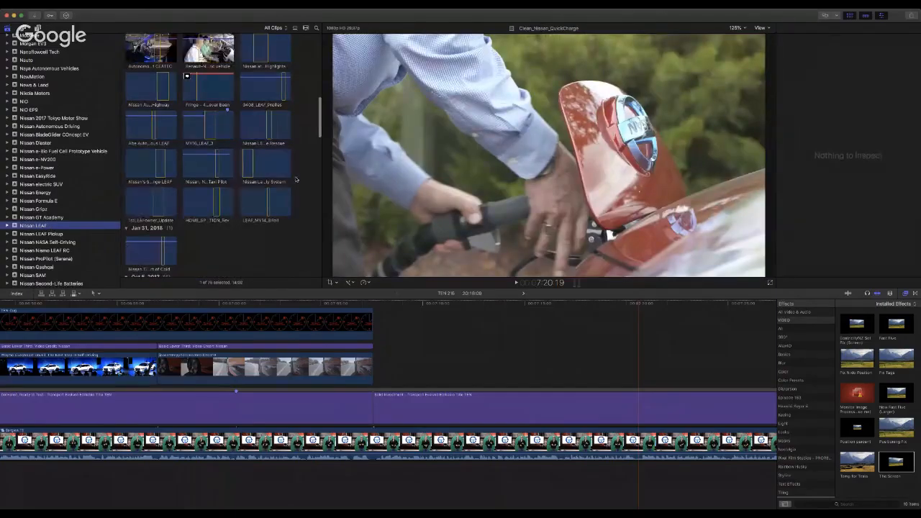
Step: Look through the Nissan LEAF clips for factory footage, previewing HOME_SPUN_LEAF_LOCALIZATION_Rev along the way
scroll(278, 177, "up", 5)
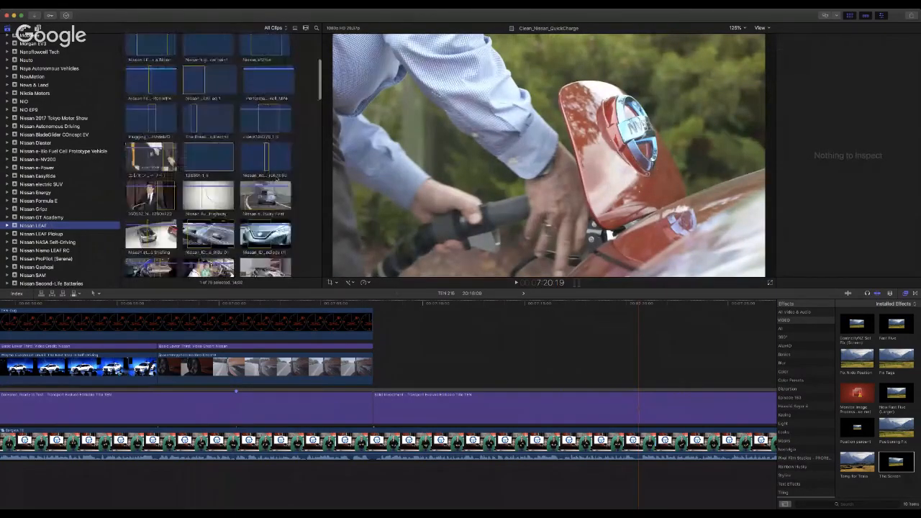
scroll(278, 177, "up", 3)
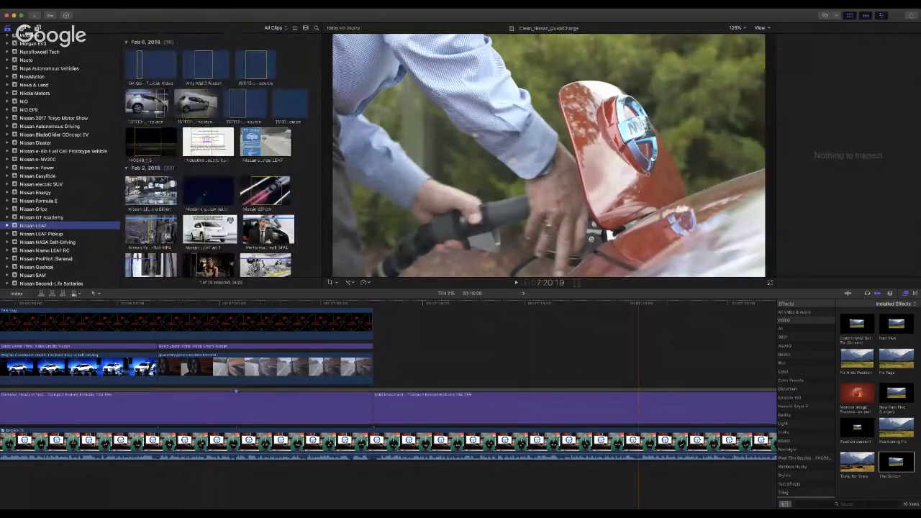
scroll(277, 179, "up", 1)
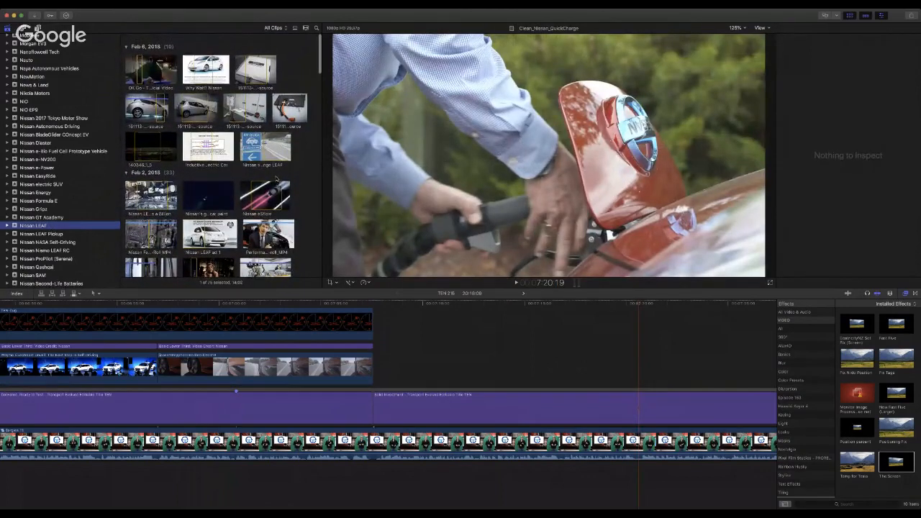
scroll(276, 180, "down", 1)
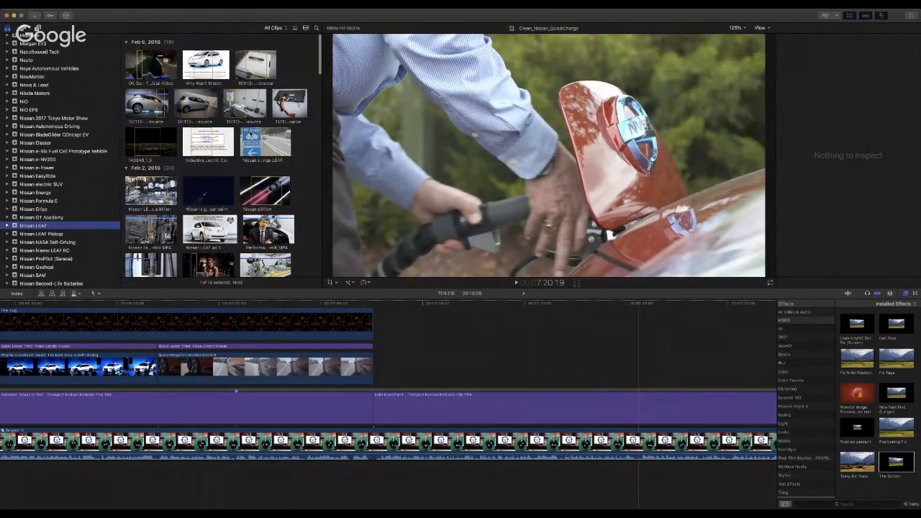
scroll(290, 114, "down", 5)
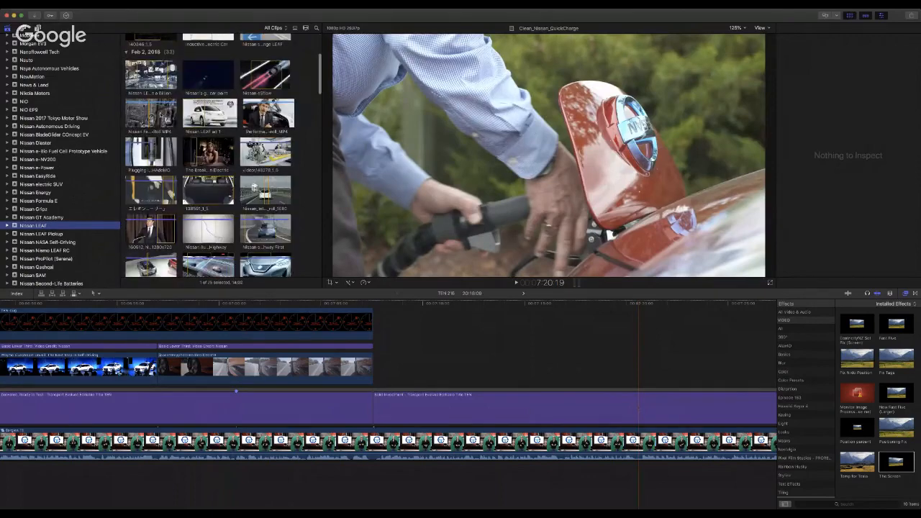
scroll(187, 151, "down", 7)
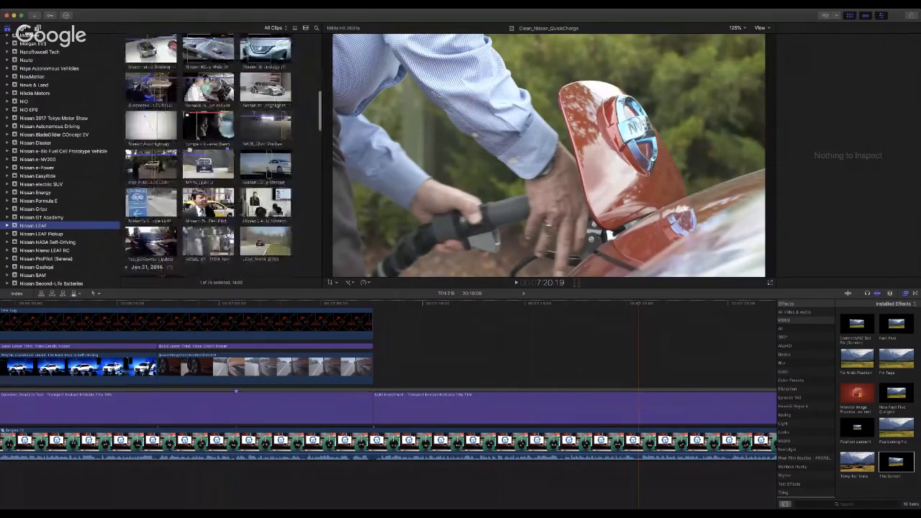
left_click(228, 128)
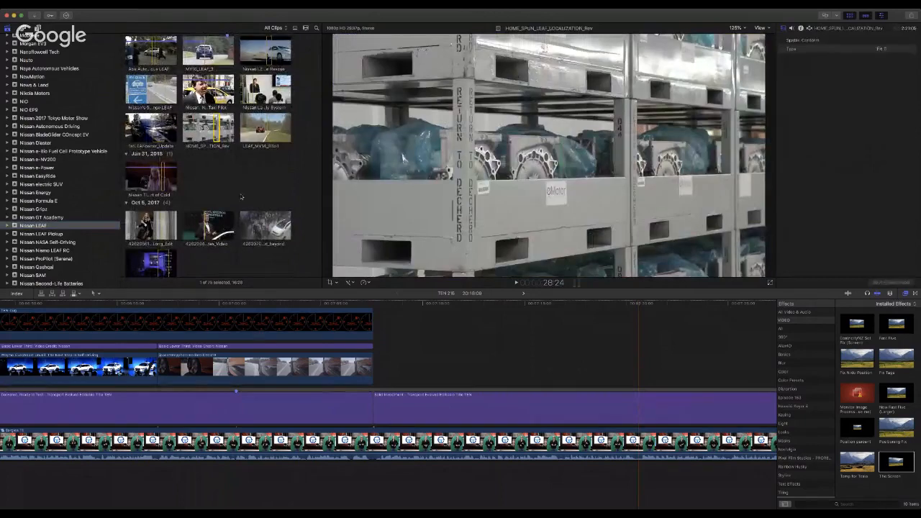
scroll(257, 216, "down", 2)
scroll(257, 217, "down", 20)
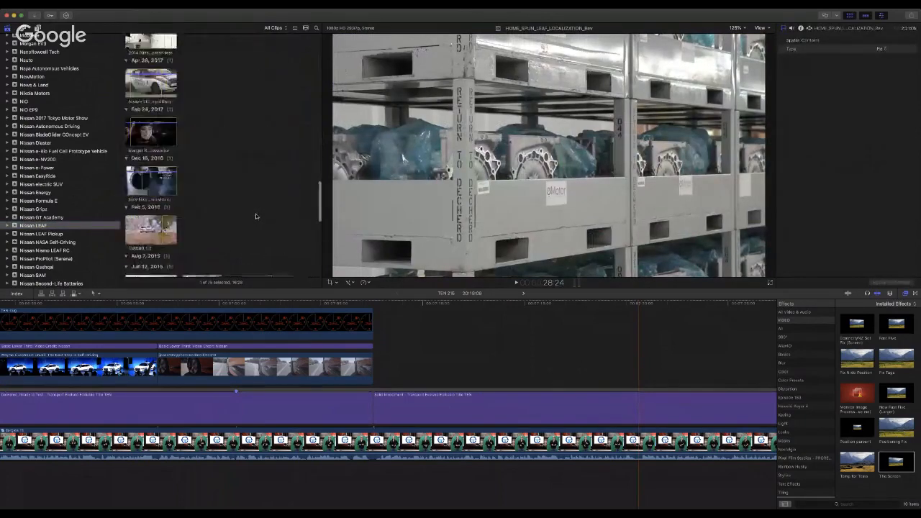
scroll(257, 216, "down", 3)
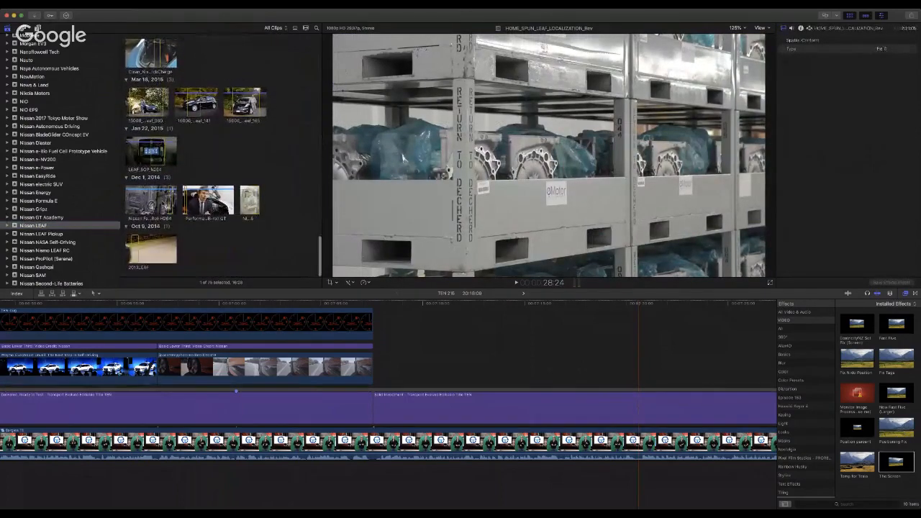
Step: Preview Nissan Factory B-Roll H264, select a range of about 25 seconds and connect it above the "Solid Investment" title at 7:07:17
left_click(146, 204)
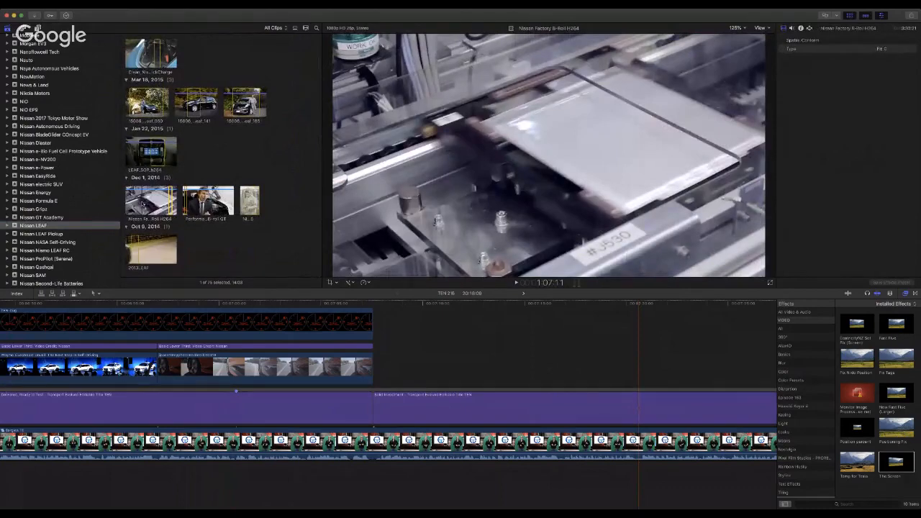
key("space")
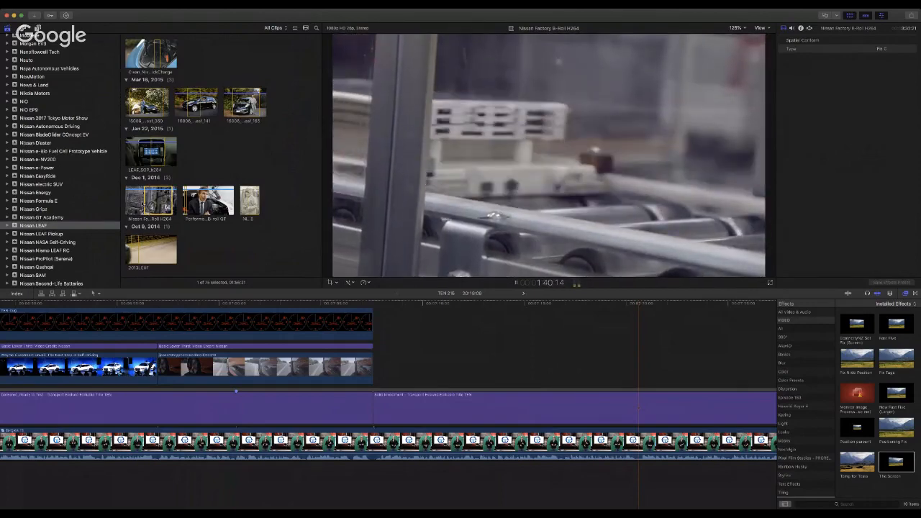
key("space")
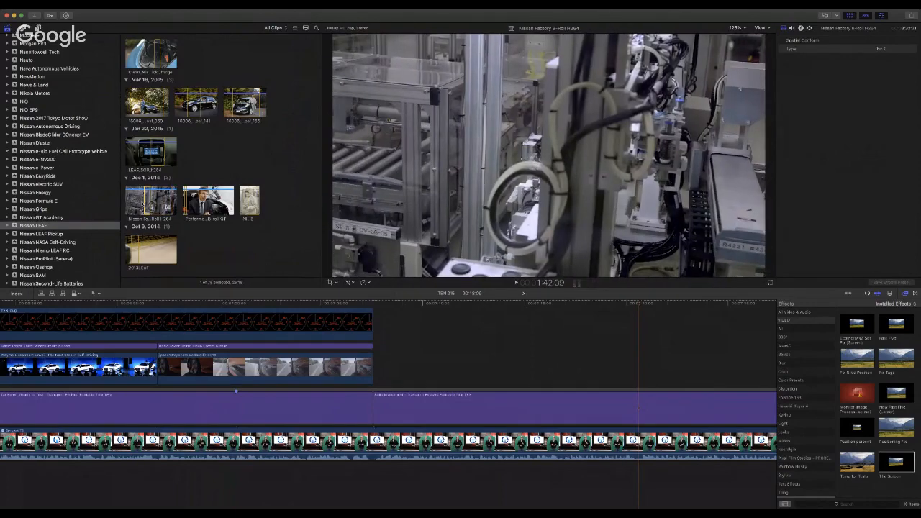
left_click_drag(146, 203, 374, 372)
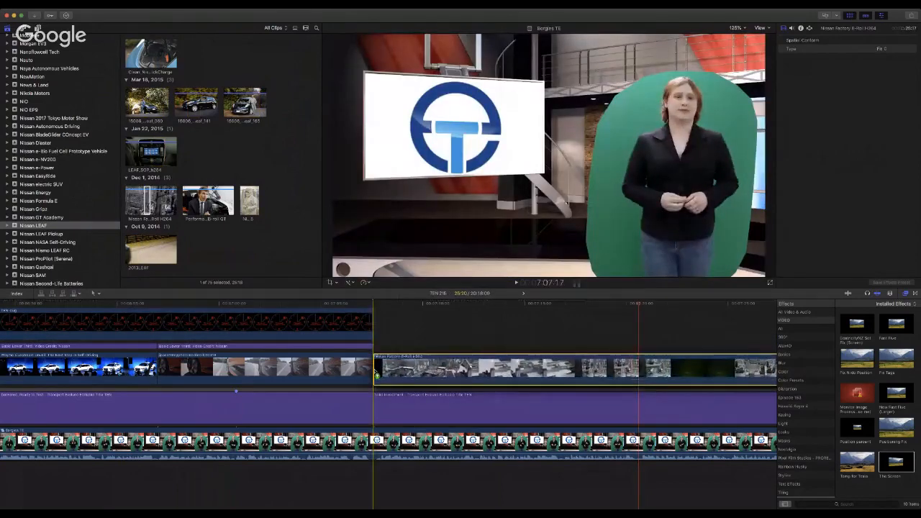
Step: Apply The Screen effect preset to the Nissan factory clip so it fits the studio screen beside the presenter
left_click_drag(375, 372, 378, 372)
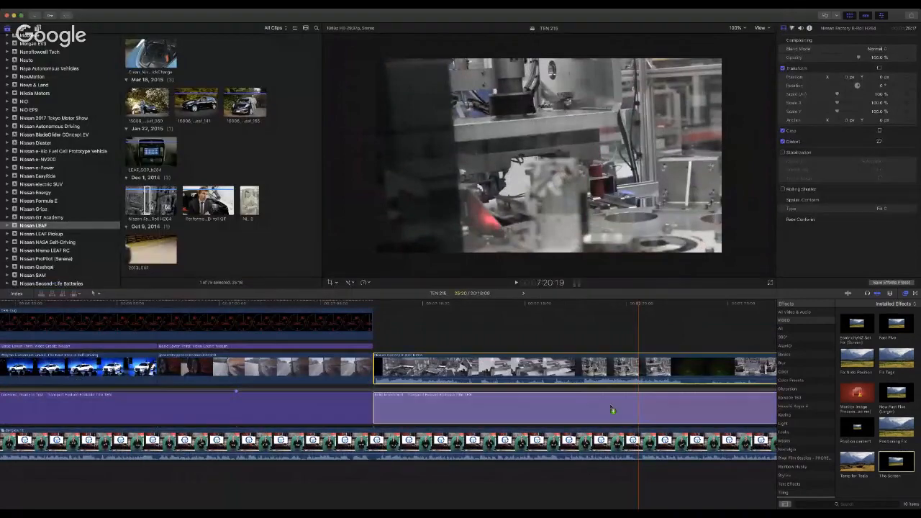
left_click_drag(378, 372, 379, 372)
key("super+alt+v")
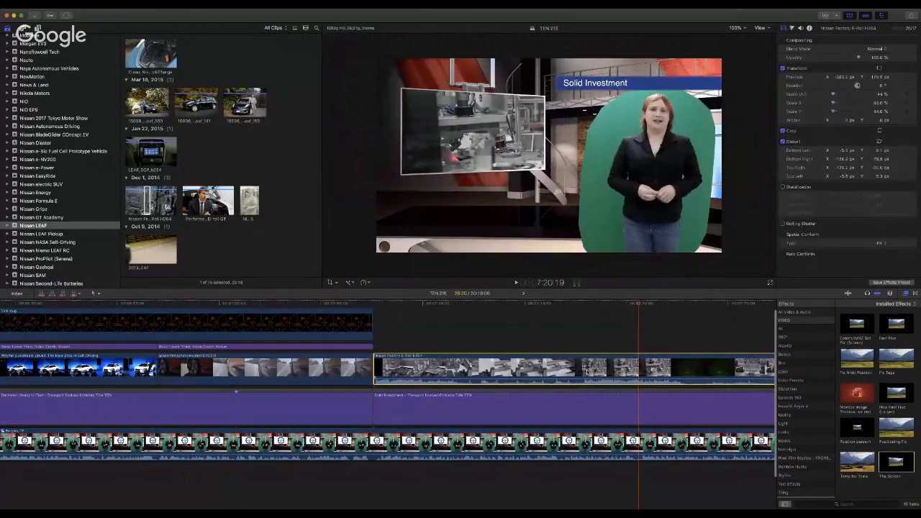
Step: Detach and delete the Nissan factory clip's audio and return the playhead to the clip's start at 7:07:17
key("ctrl+shift+s")
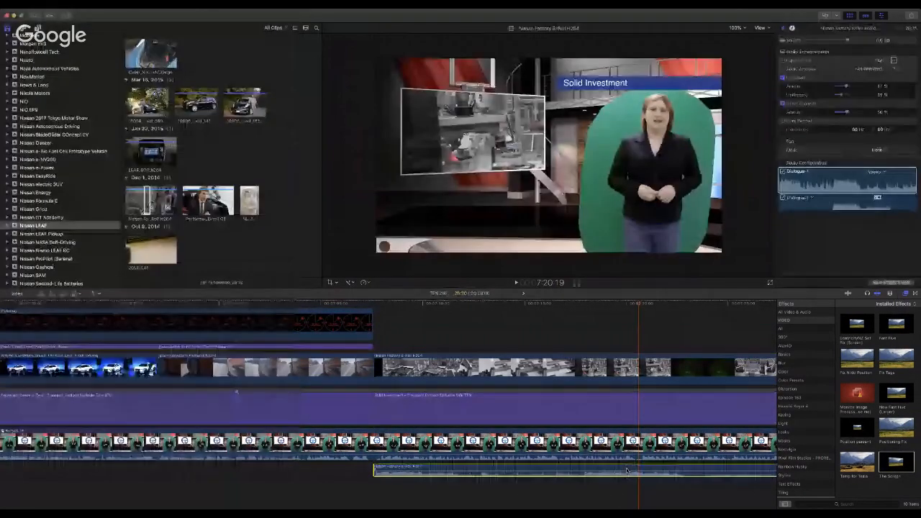
key("Delete")
left_click(374, 305)
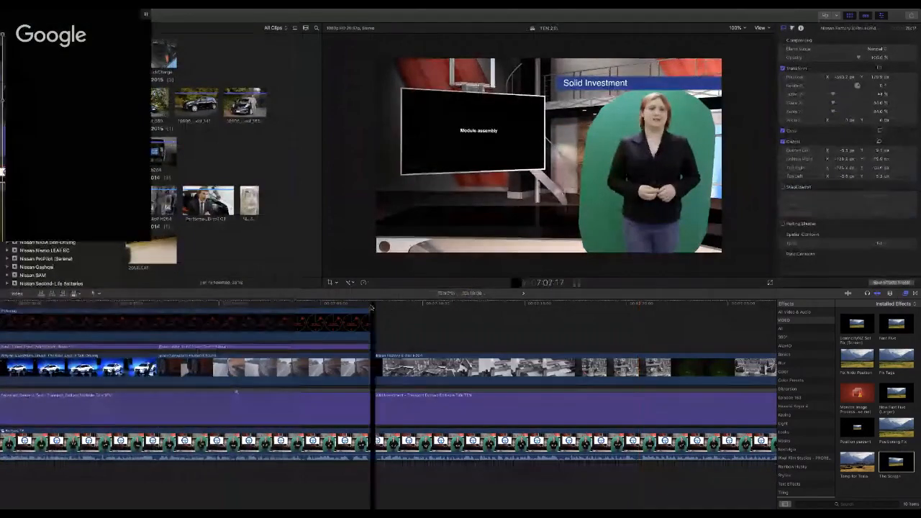
Step: Trim the "Module assembly" caption off the Nissan factory clip's start, realign the clip with the "Solid Investment" title's start and play it
key("space")
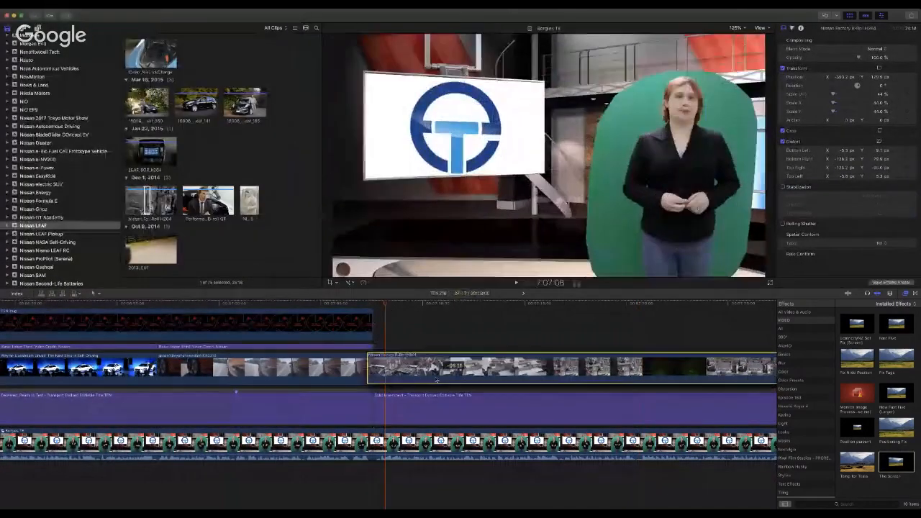
left_click(377, 368)
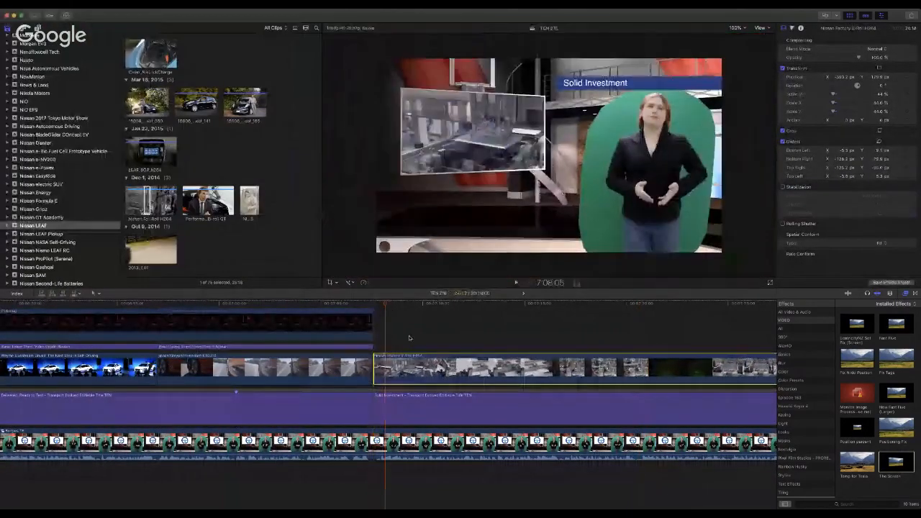
left_click(374, 305)
key("space")
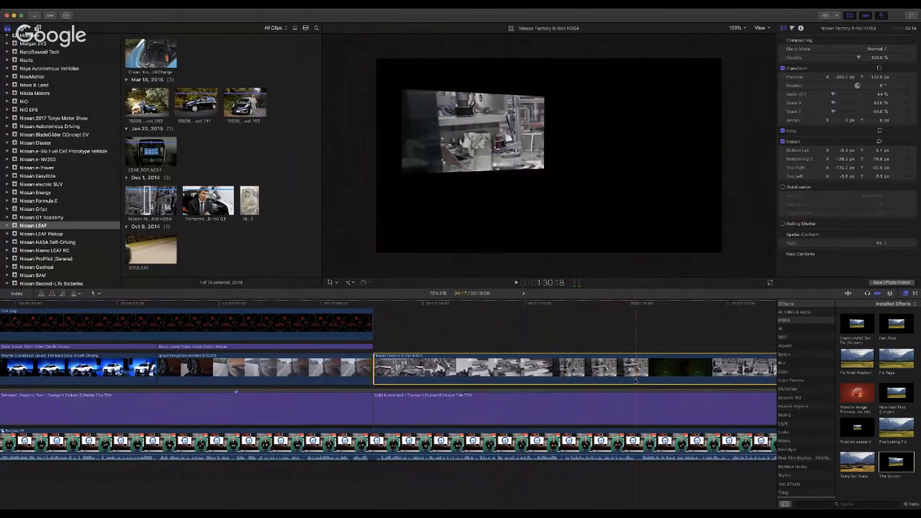
Step: Cut the Nissan factory clip about 13 seconds in, before the dark green shot, and delete the remainder
key("super+b")
key("space")
scroll(635, 381, "right", 5)
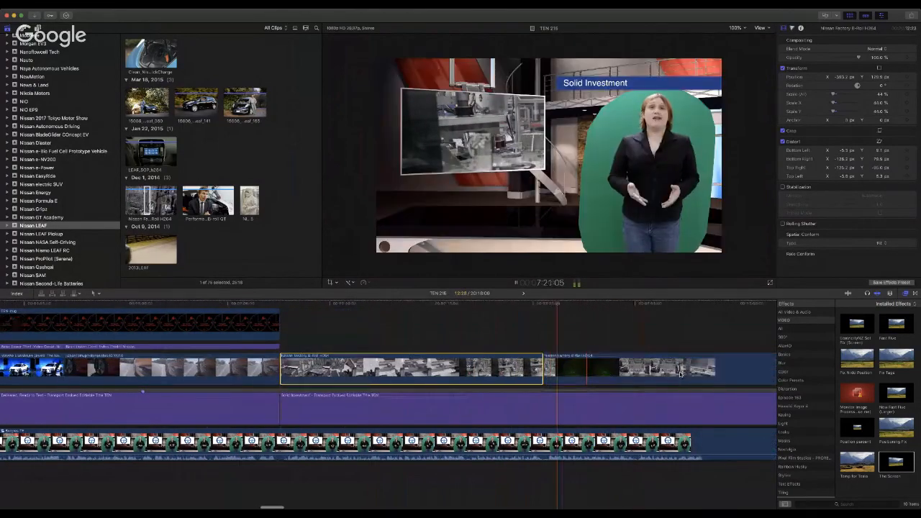
left_click(680, 374)
key("Delete")
scroll(674, 353, "right", 5)
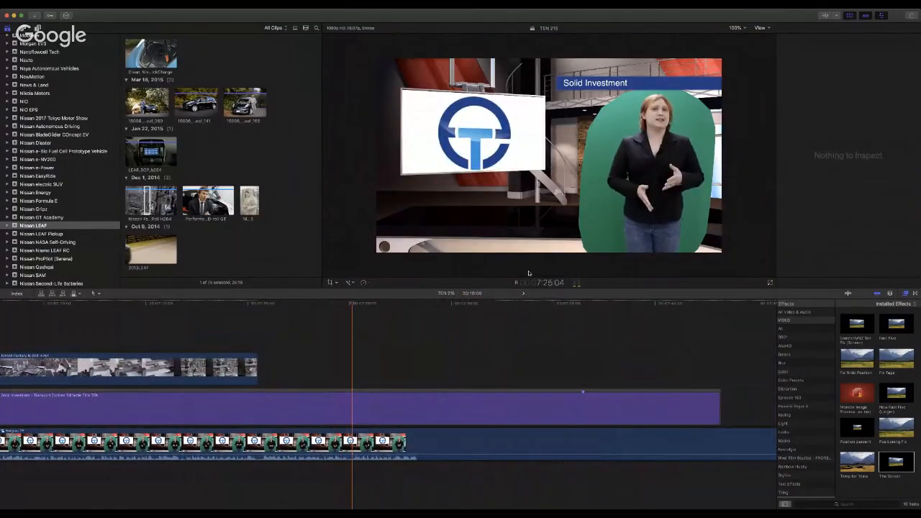
Step: Play on past 7:42 and extend the end of the "Solid Investment" title to about 7:53
scroll(561, 352, "right", 4)
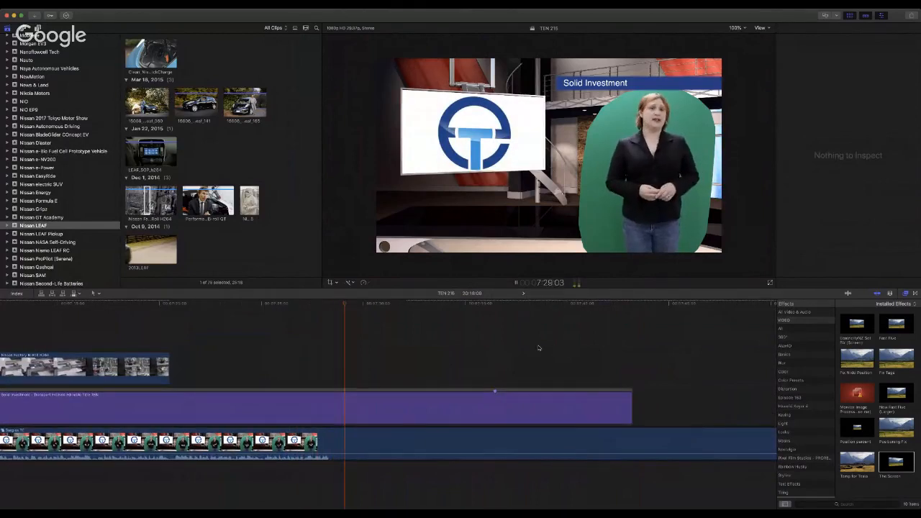
key("space")
key("space")
scroll(623, 389, "right", 5)
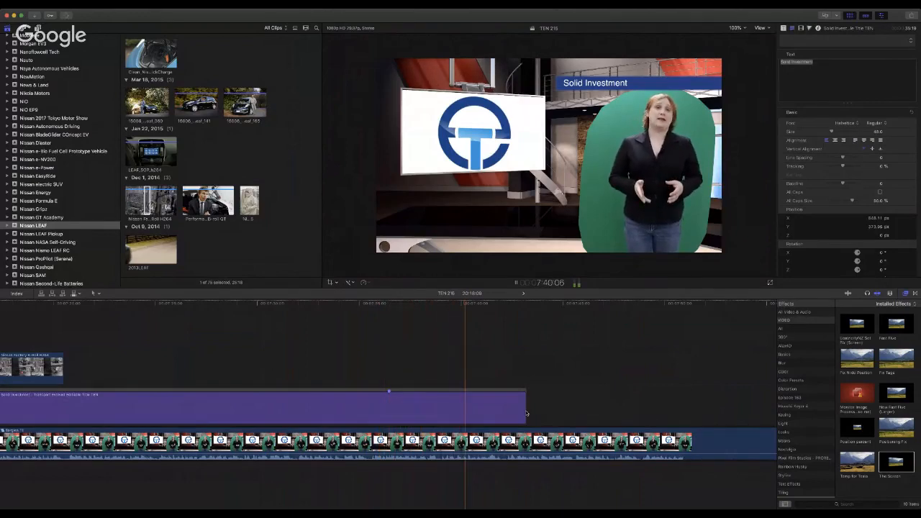
key("space")
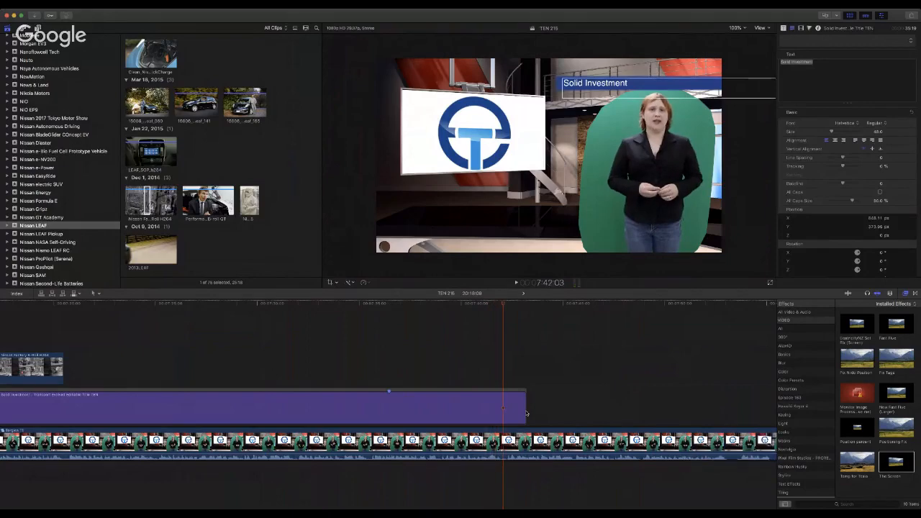
left_click_drag(524, 411, 728, 395)
key("space")
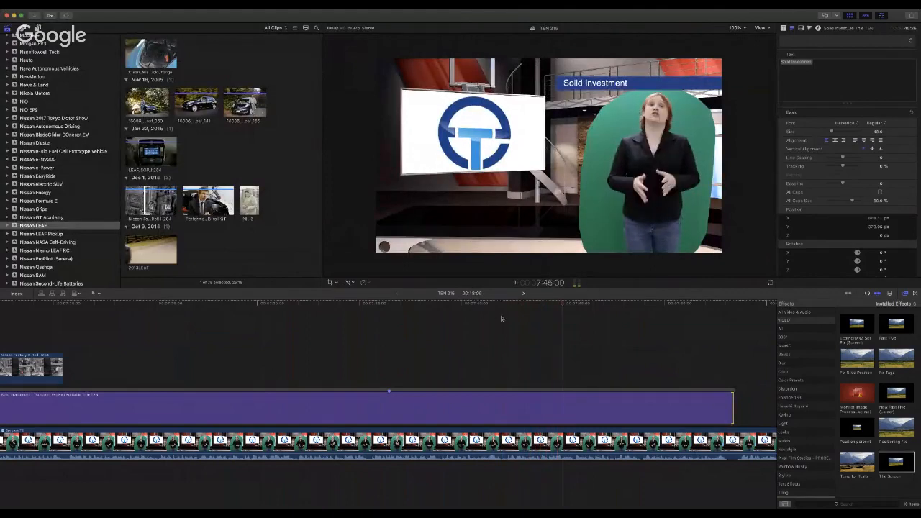
Step: Play through to the end of the "Solid Investment" title, replay the stretch without b-roll and park the playhead at 7:29:11
scroll(667, 394, "right", 3)
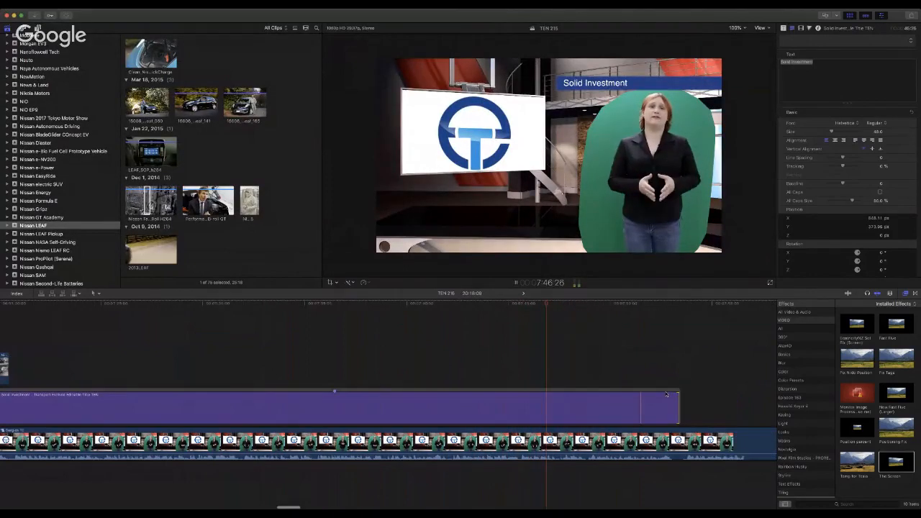
scroll(666, 394, "left", 10)
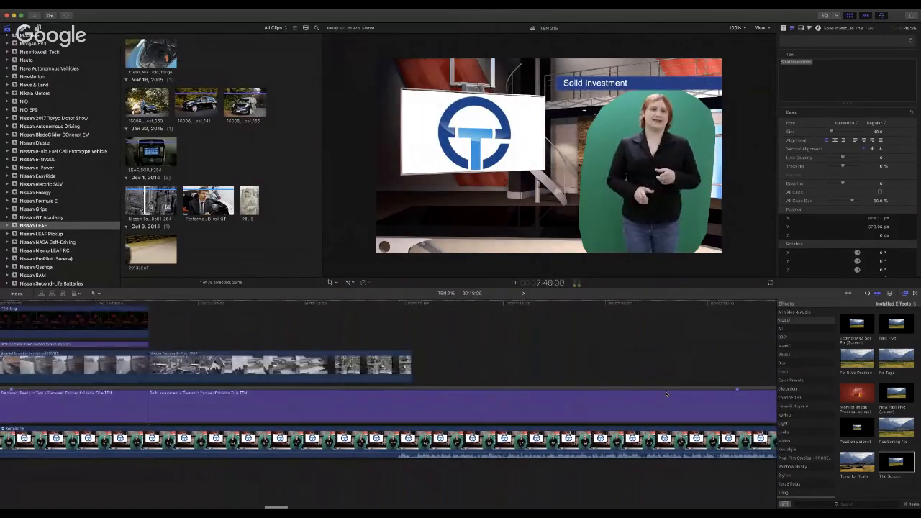
scroll(666, 394, "right", 10)
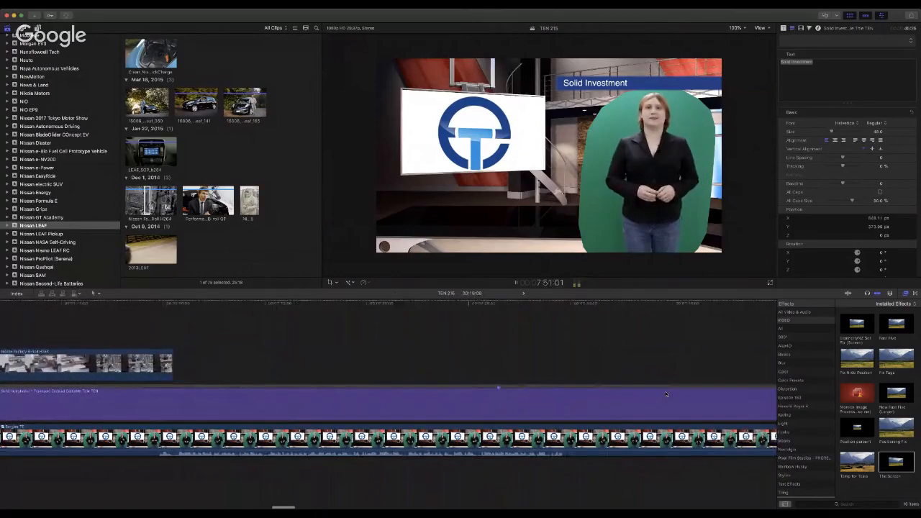
scroll(666, 394, "right", 8)
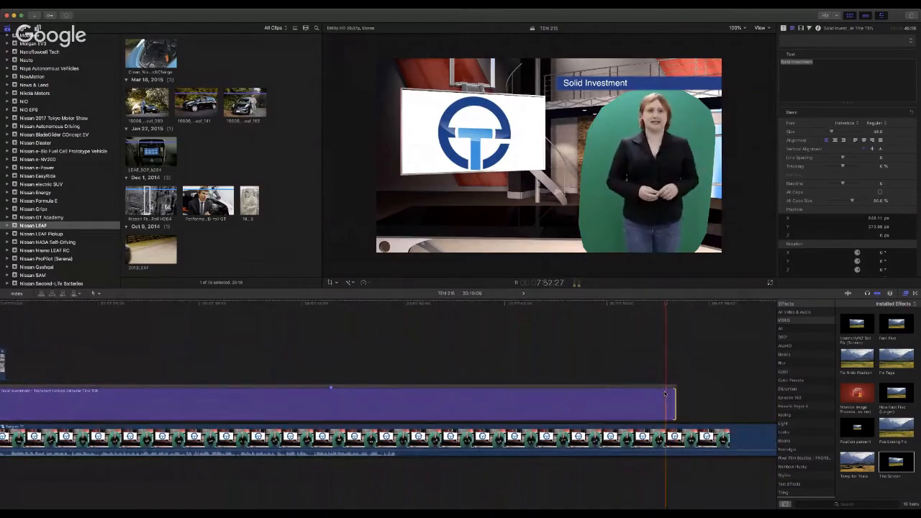
key("space")
scroll(349, 348, "left", 5)
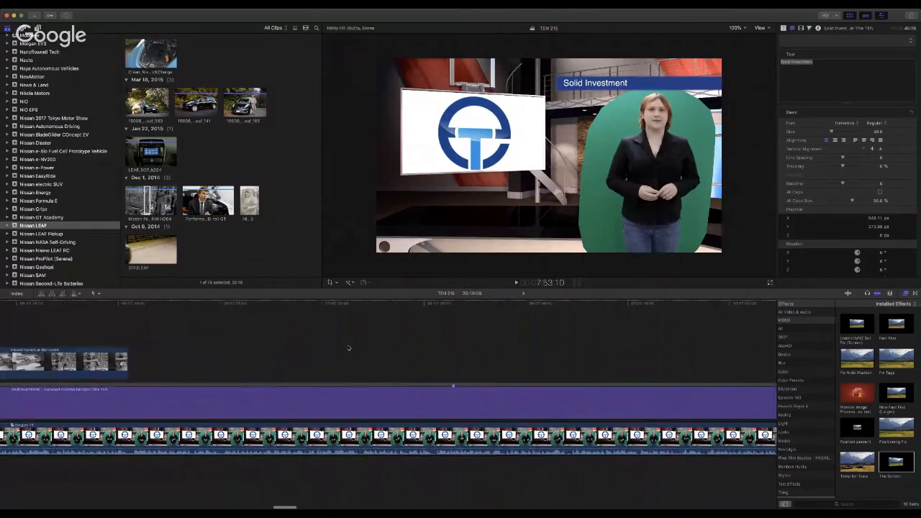
left_click(348, 306)
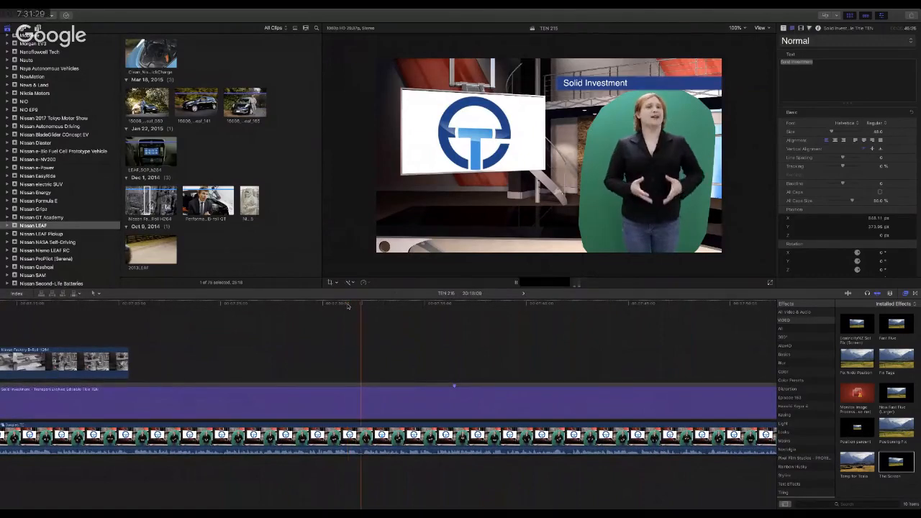
left_click(286, 310)
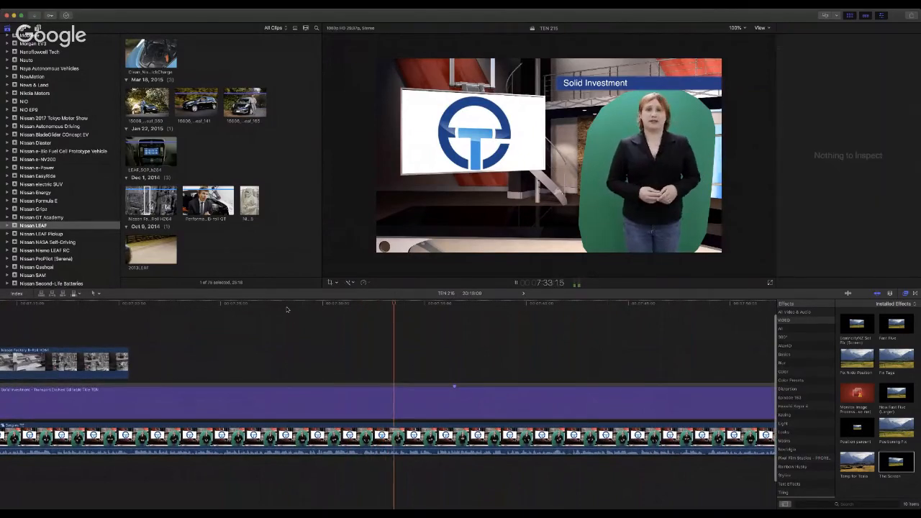
key("space")
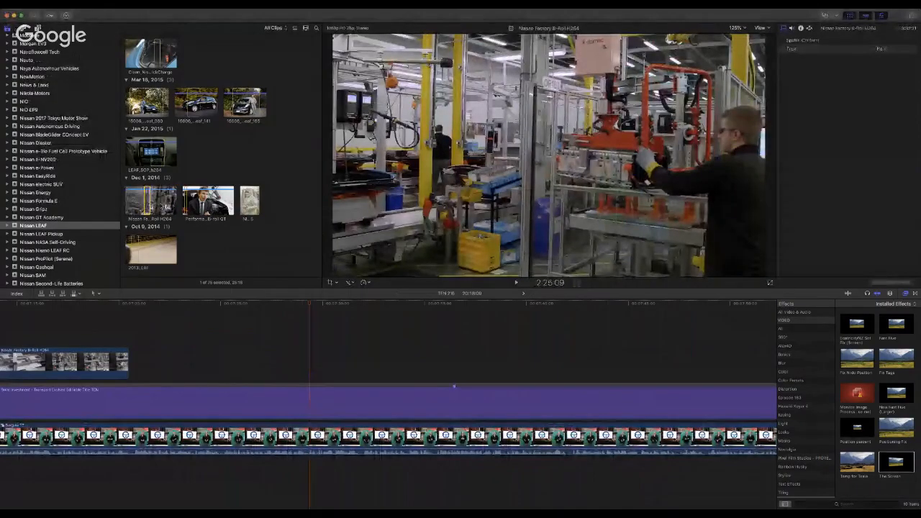
Step: Enlarge the browser filmstrips, connect another range of about 12 seconds from Nissan Factory B-Roll H264 after the first clip, and trim its end to 7:29:11
key("super+equal")
key("super+equal")
key("super+equal")
key("super+equal")
key("super+equal")
key("super+equal")
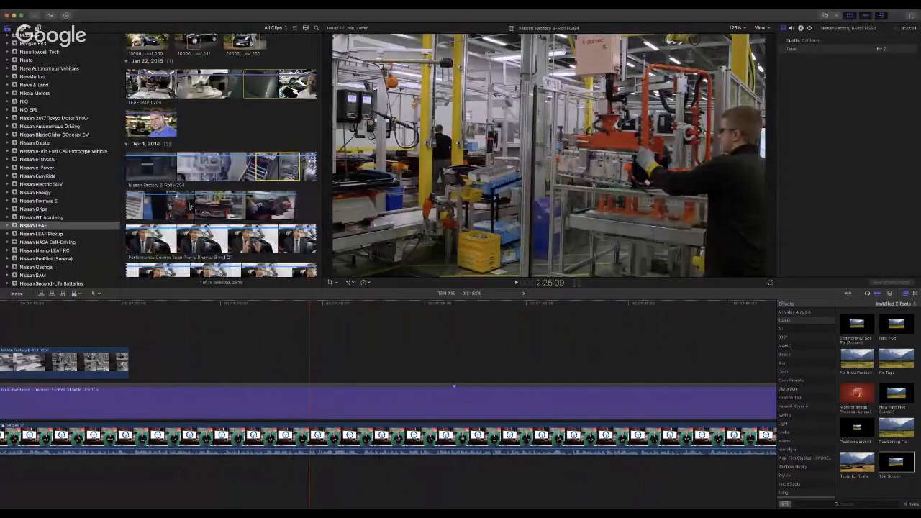
left_click_drag(197, 205, 180, 364)
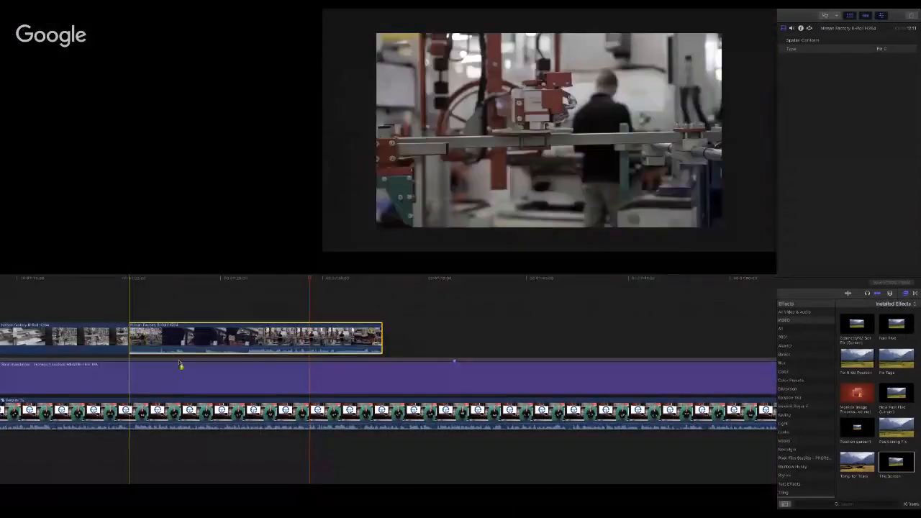
left_click_drag(383, 366, 310, 365)
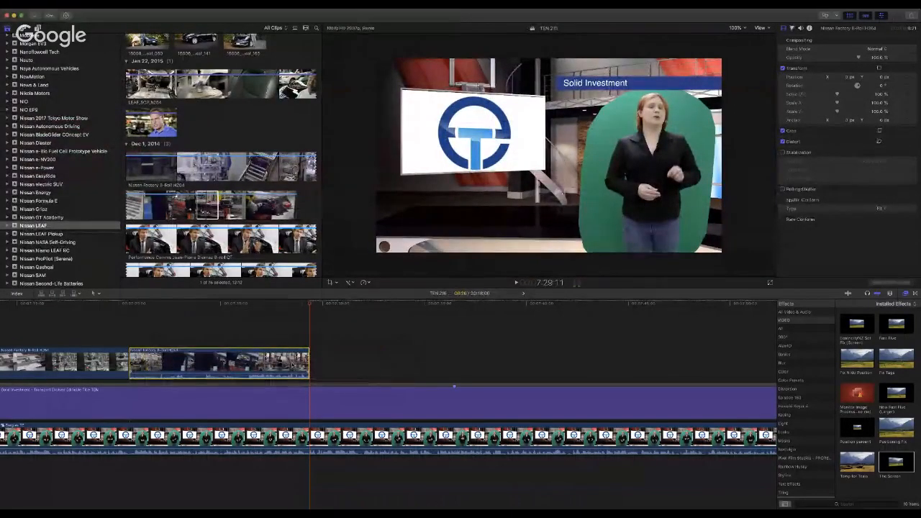
Step: Detach and delete the audio of the second Nissan factory clip
key("ctrl+shift+s")
left_click(174, 465)
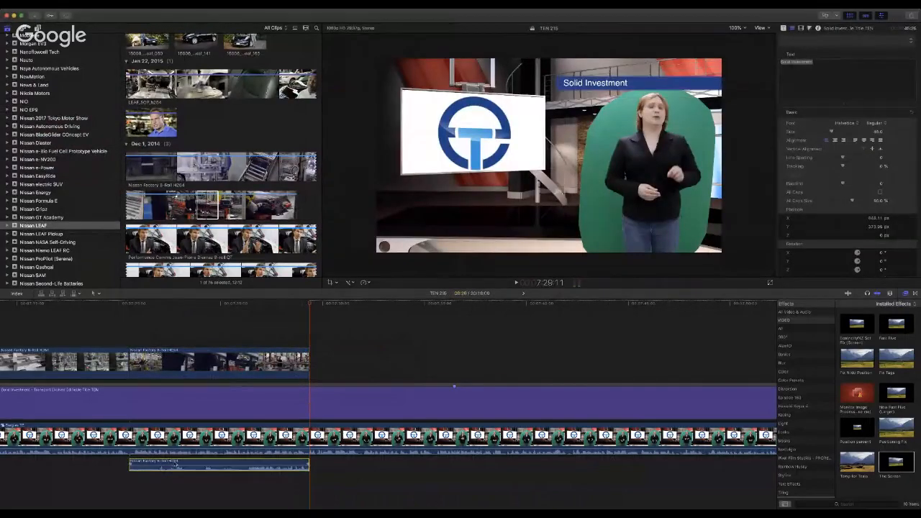
key("Delete")
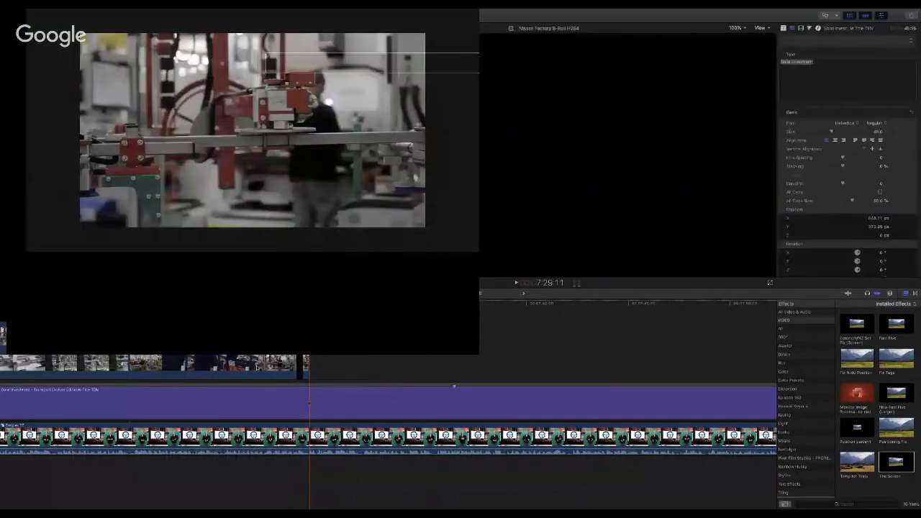
scroll(257, 367, "left", 5)
scroll(256, 367, "right", 3)
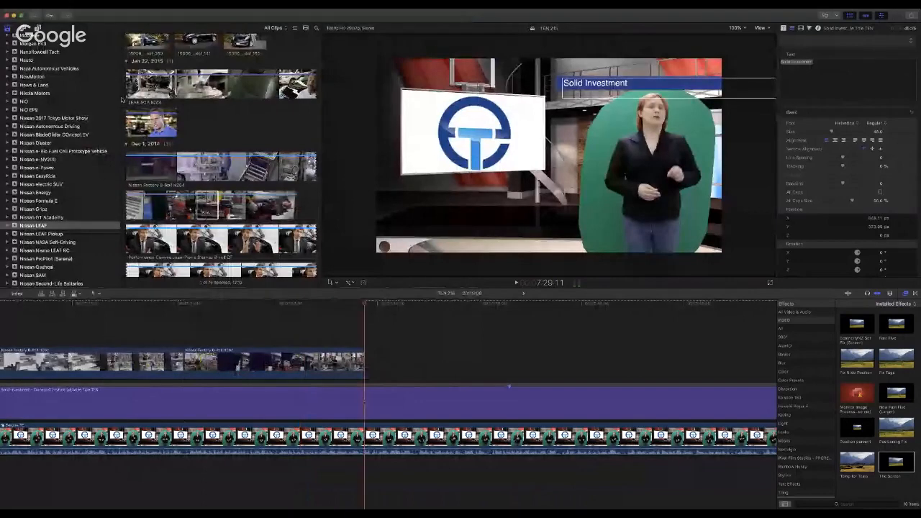
Step: Look through the library's vehicle b-roll events for footage to cover the segment after 7:29:11
scroll(102, 126, "down", 1)
scroll(102, 127, "up", 1)
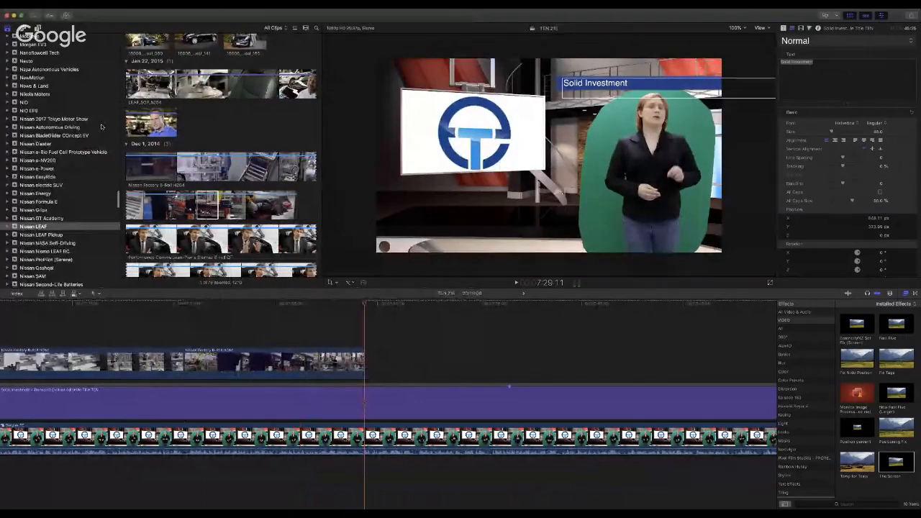
scroll(73, 145, "up", 5)
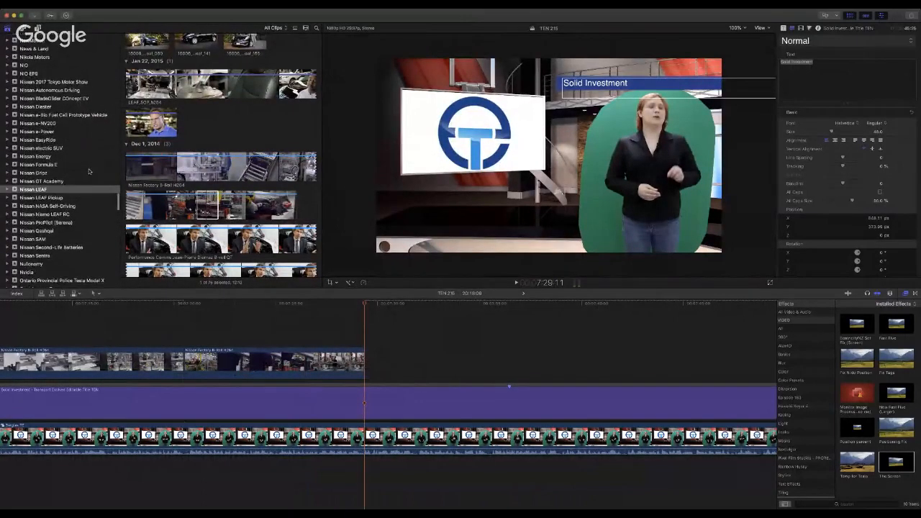
scroll(80, 139, "down", 7)
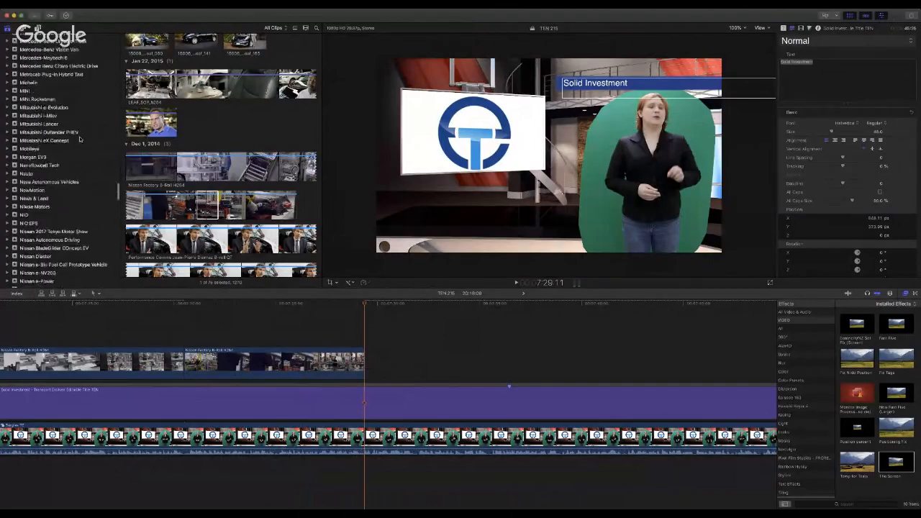
scroll(209, 210, "down", 8)
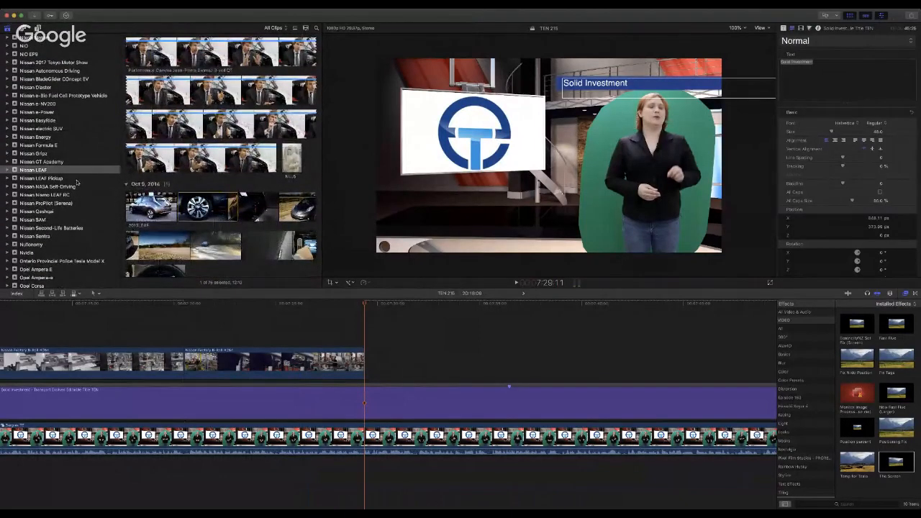
scroll(66, 153, "down", 12)
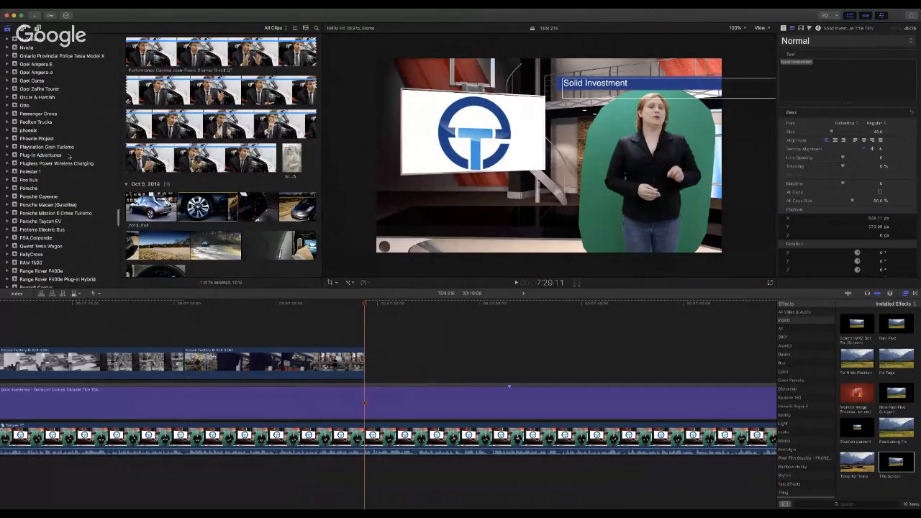
scroll(70, 154, "up", 20)
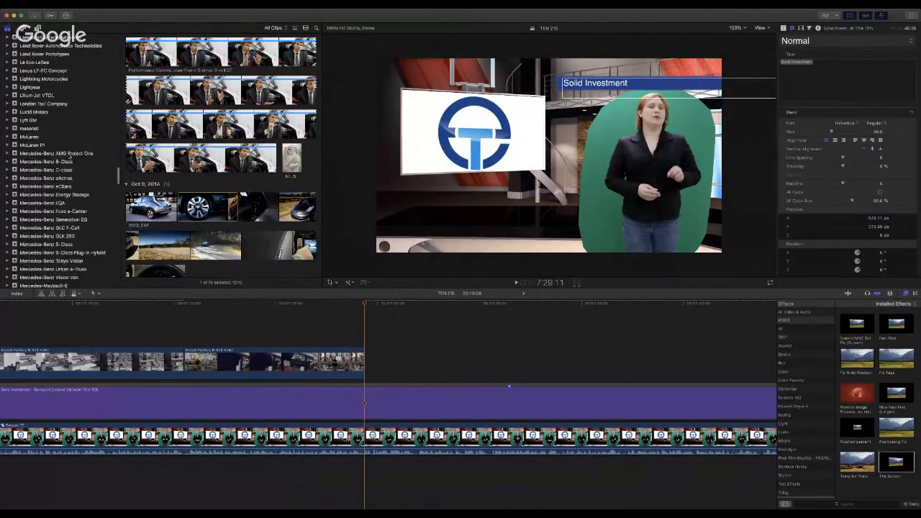
scroll(69, 160, "up", 10)
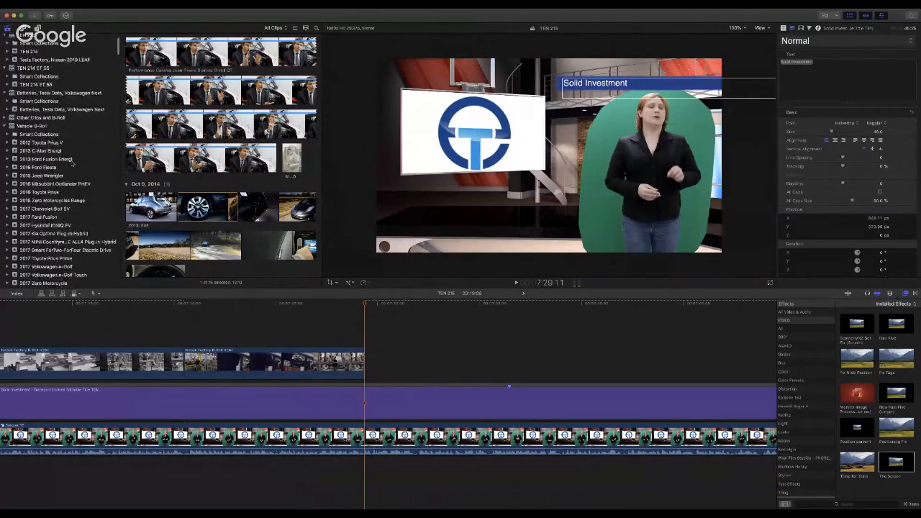
scroll(74, 166, "down", 5)
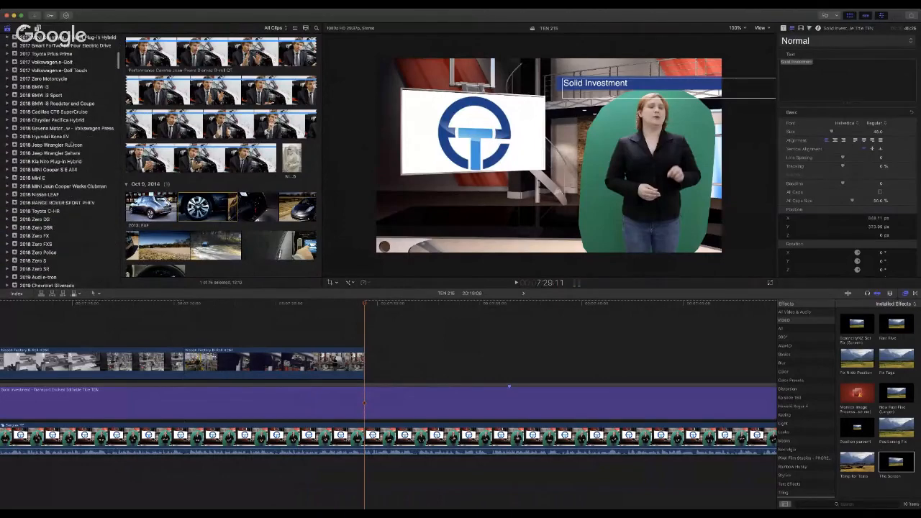
Step: Connect a range of 32203-2019KonaElectricRunningFootage from the 2018 Hyundai Kona EV event directly after the second Nissan factory clip
left_click(70, 137)
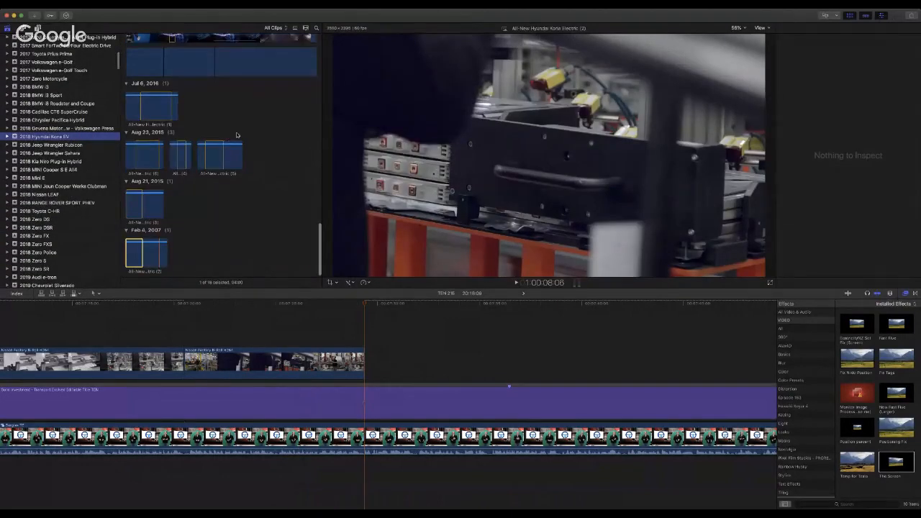
scroll(244, 127, "up", 5)
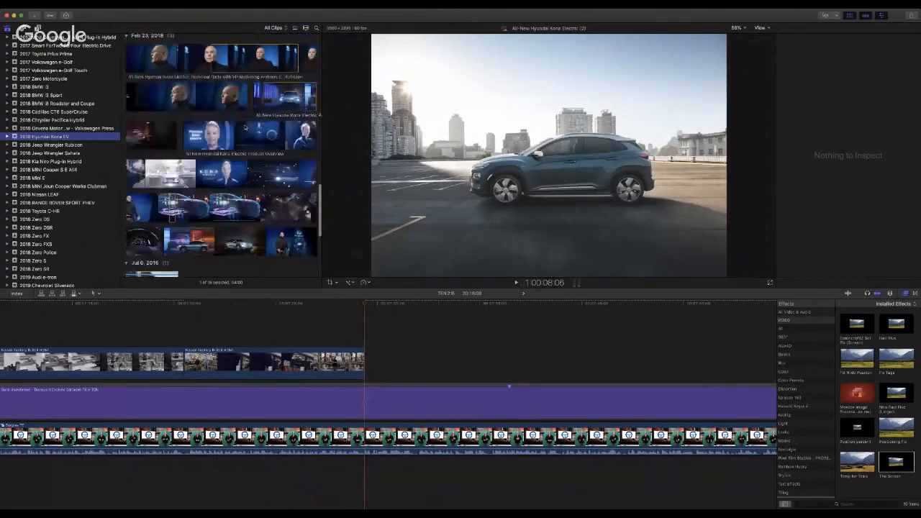
scroll(241, 158, "up", 10)
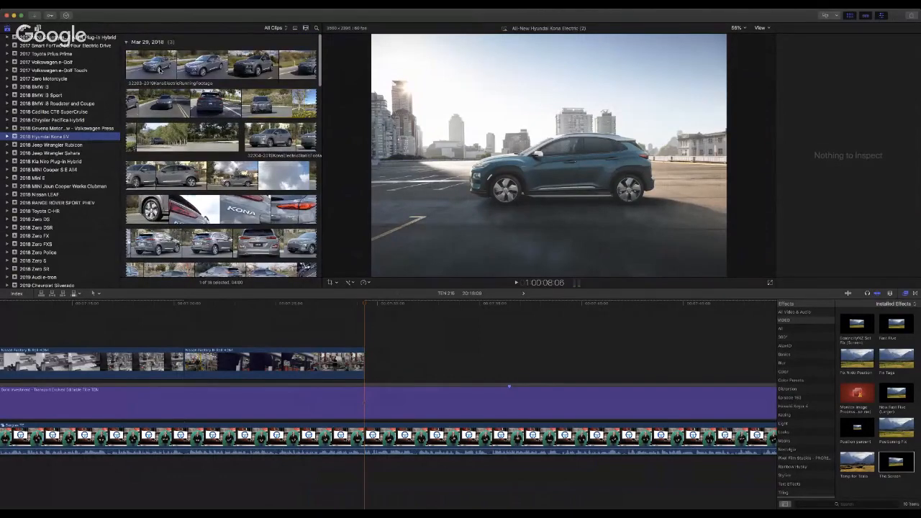
left_click(160, 69)
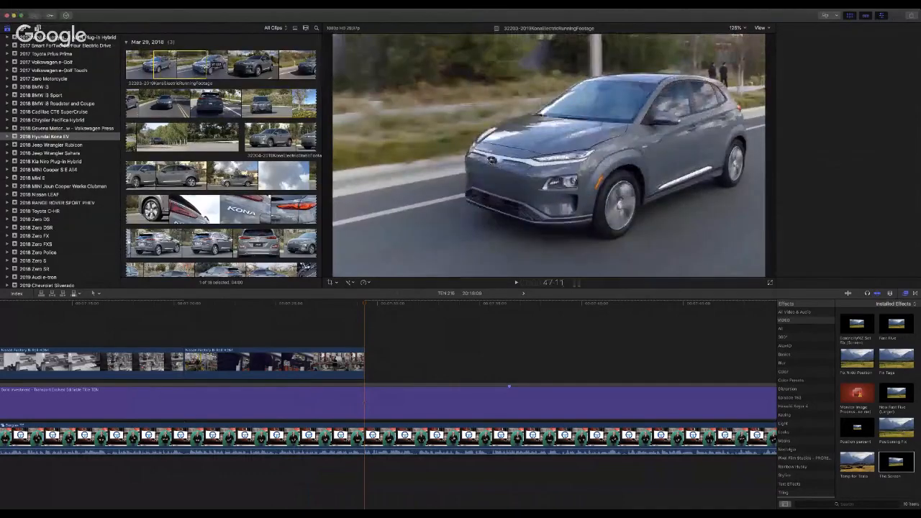
left_click_drag(205, 67, 367, 364)
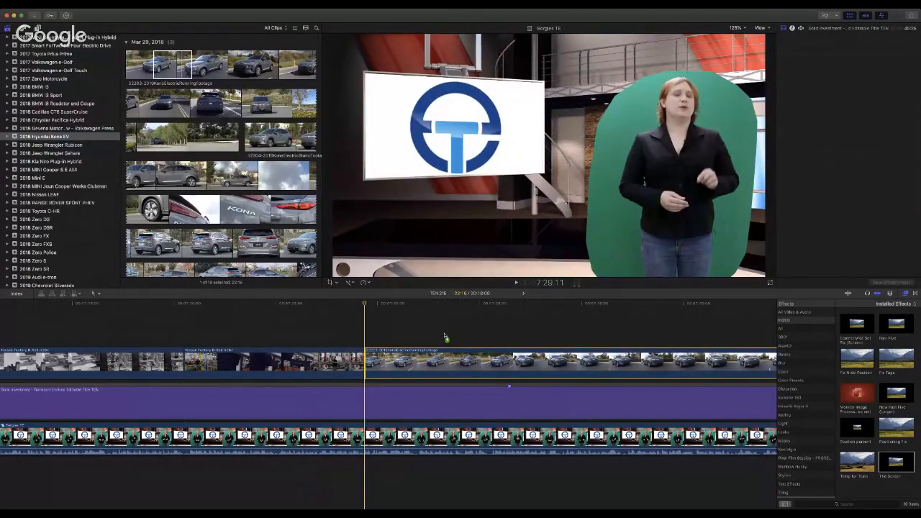
Step: Play the segment over the Kona running footage and trim that clip's end to 7:42:02
scroll(444, 336, "right", 5)
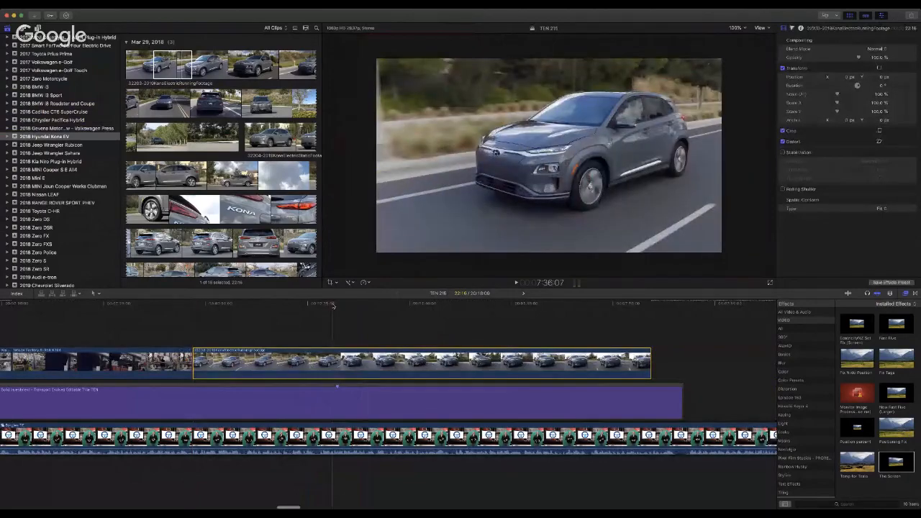
key("space")
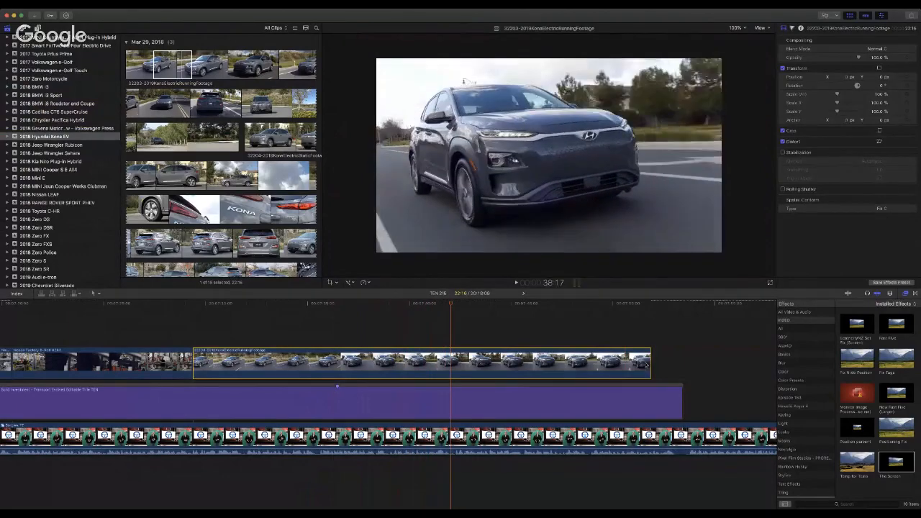
left_click_drag(650, 363, 450, 364)
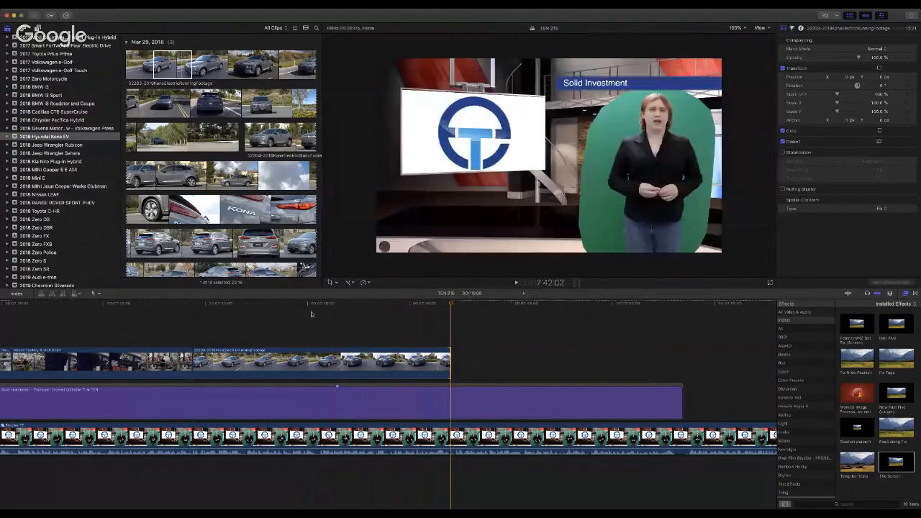
Step: Find the charging-plug shot in 32204-2019KonaElectricStaticFootage and connect a range of it directly after the Kona running footage
scroll(258, 213, "down", 10)
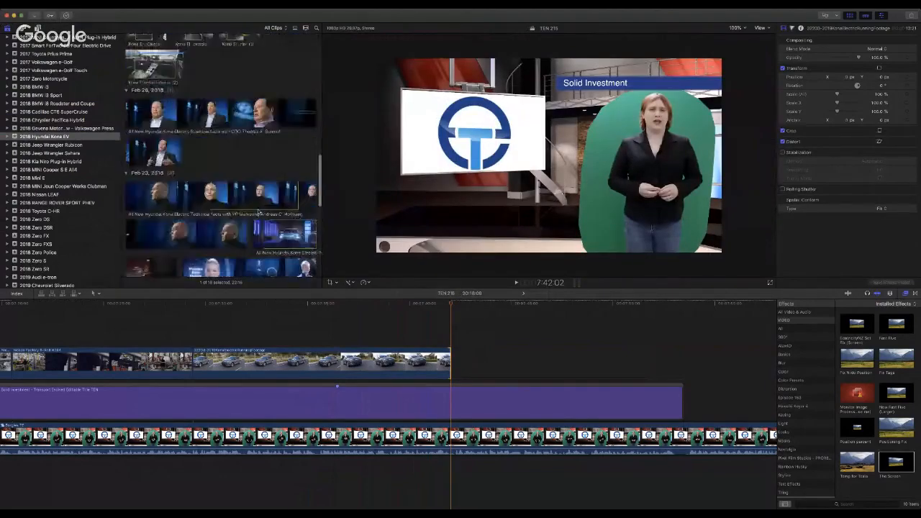
scroll(258, 211, "down", 10)
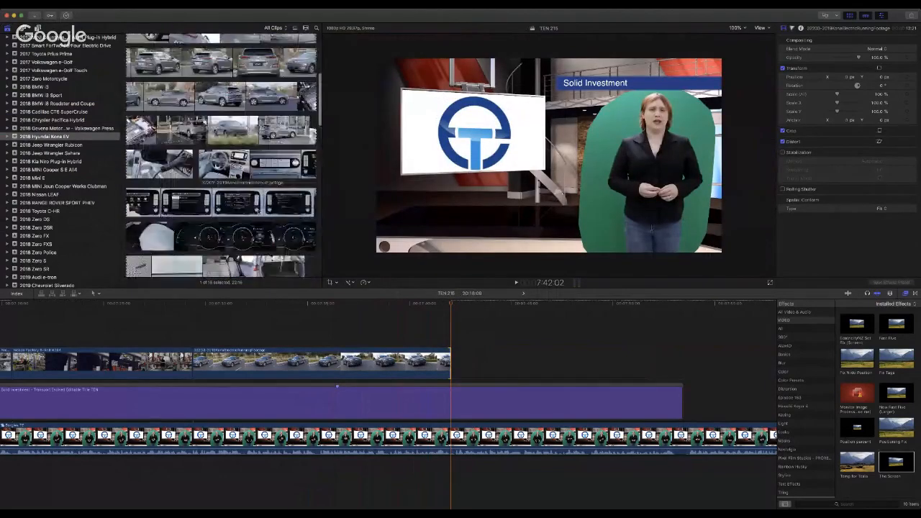
scroll(259, 212, "up", 3)
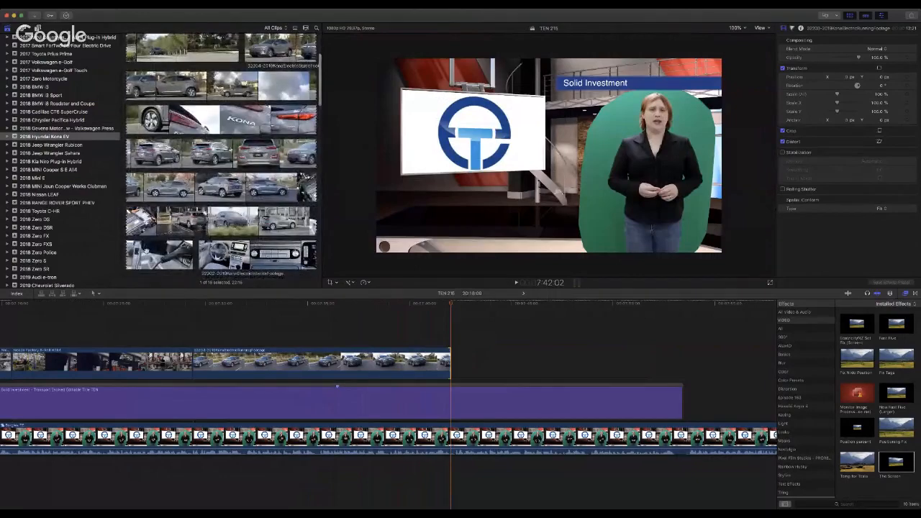
left_click(148, 252)
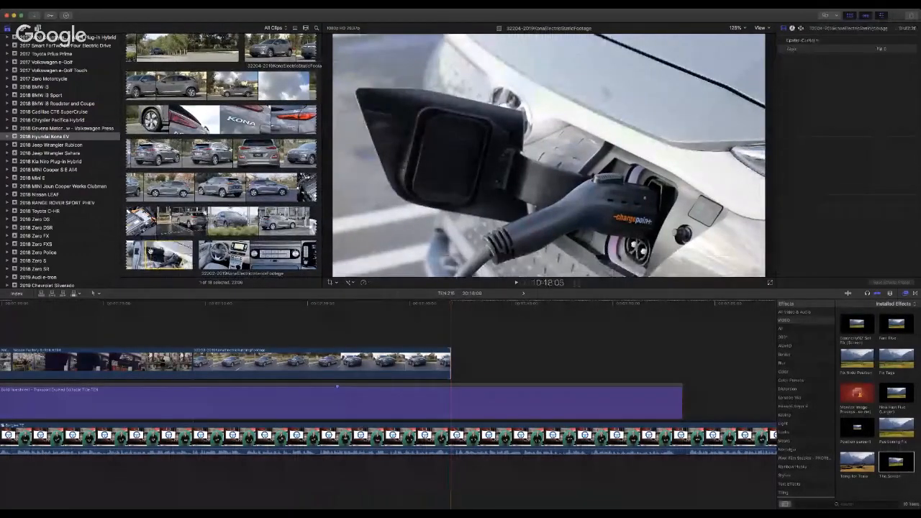
key("e")
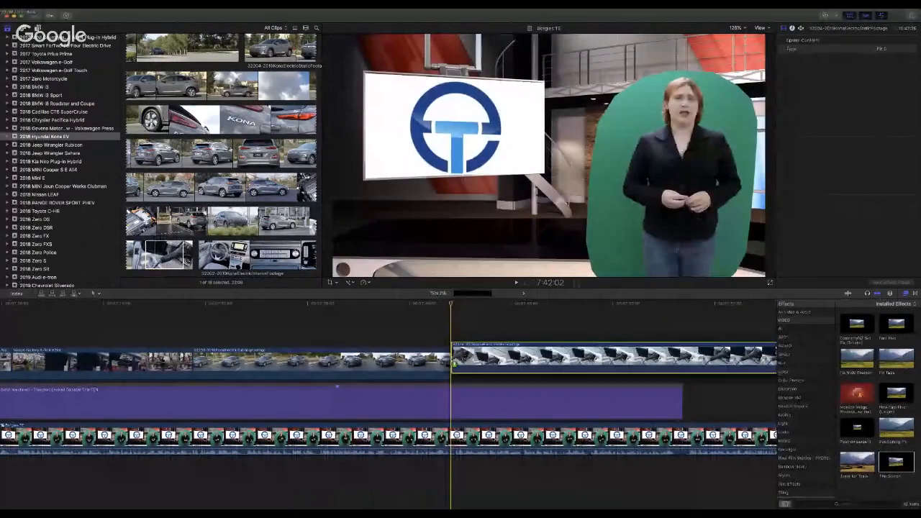
left_click_drag(453, 359, 454, 359)
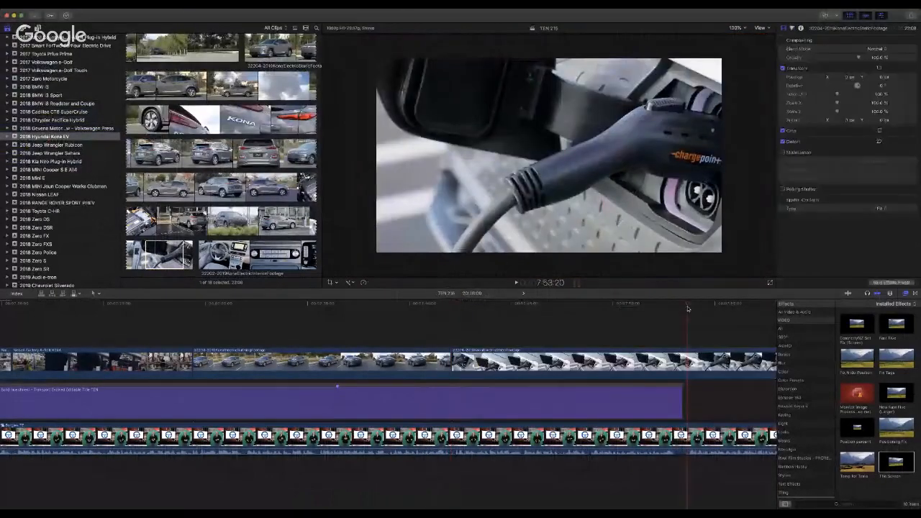
Step: Cut the charging clip at 7:53:13, where the "Solid Investment" title ends, and delete the remainder
left_click(683, 308)
left_click(684, 363)
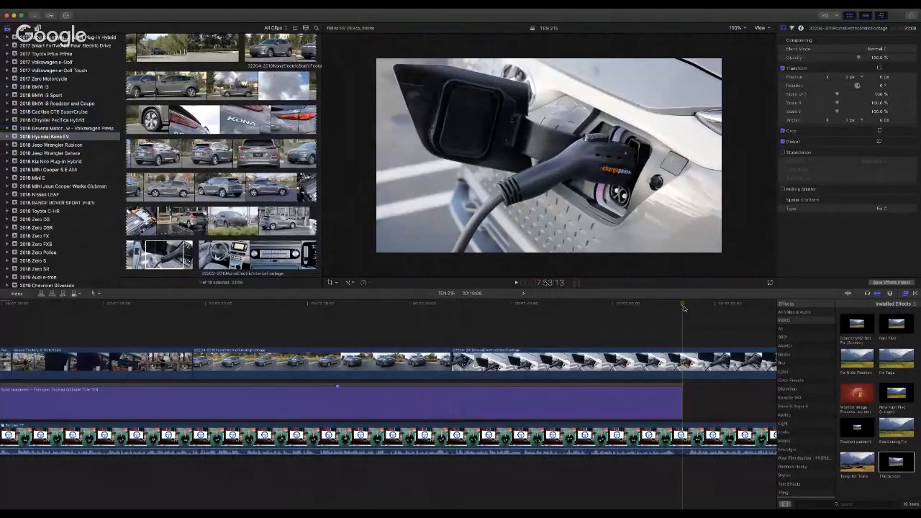
key("super+b")
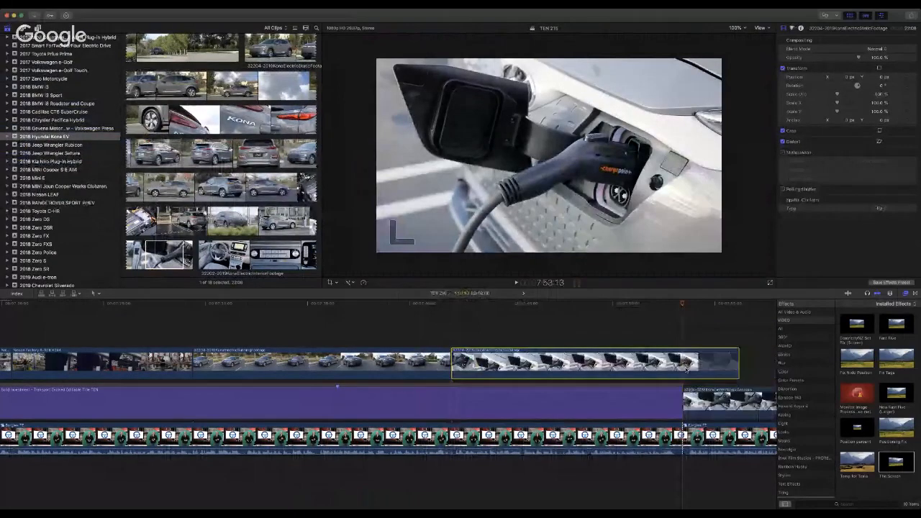
left_click(698, 401)
key("Delete")
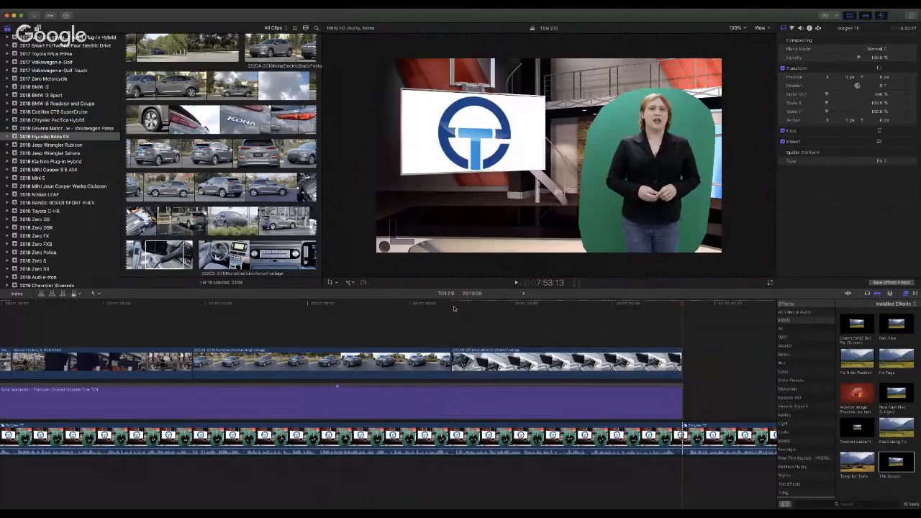
Step: Fit the charging clip to the studio screen like the earlier b-roll and play it through from 7:42:02
left_click(453, 306)
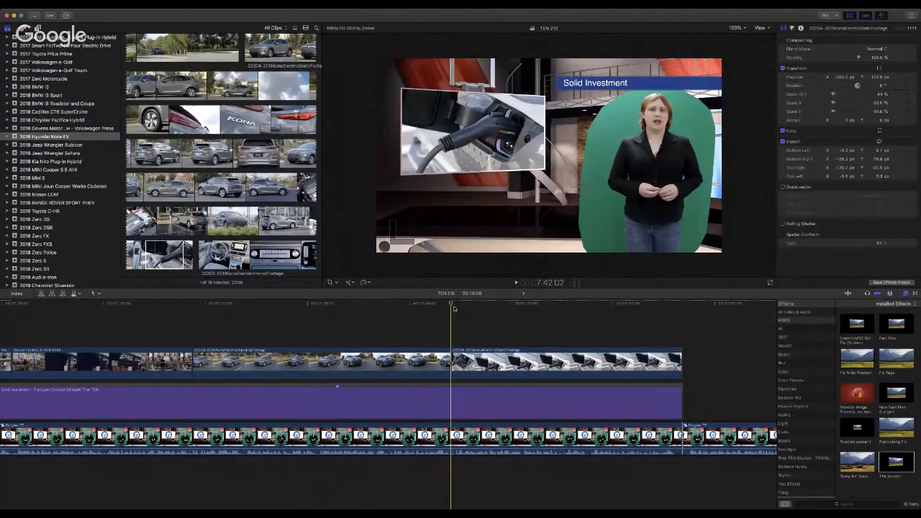
key("space")
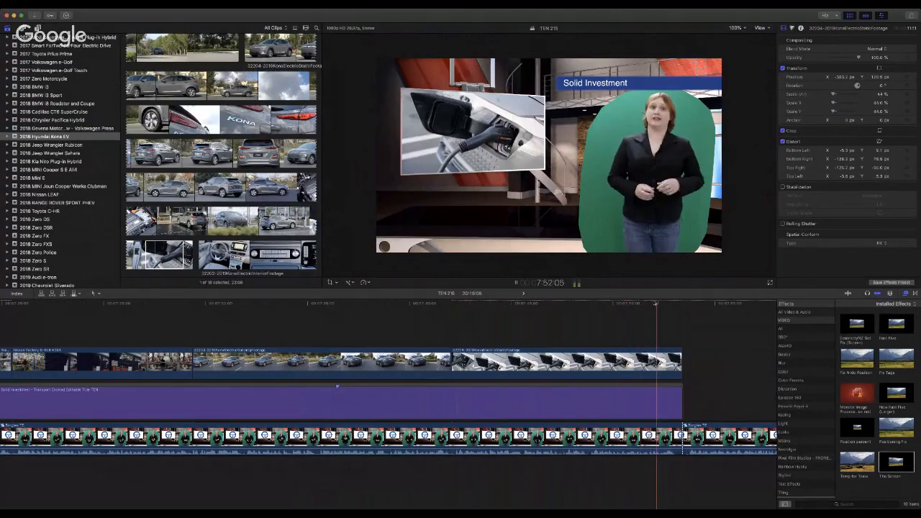
key("space")
Step: Copy an earlier video credit lower third to the start of the "Solid Investment" title and extend it to that title's end
scroll(618, 332, "right", 10)
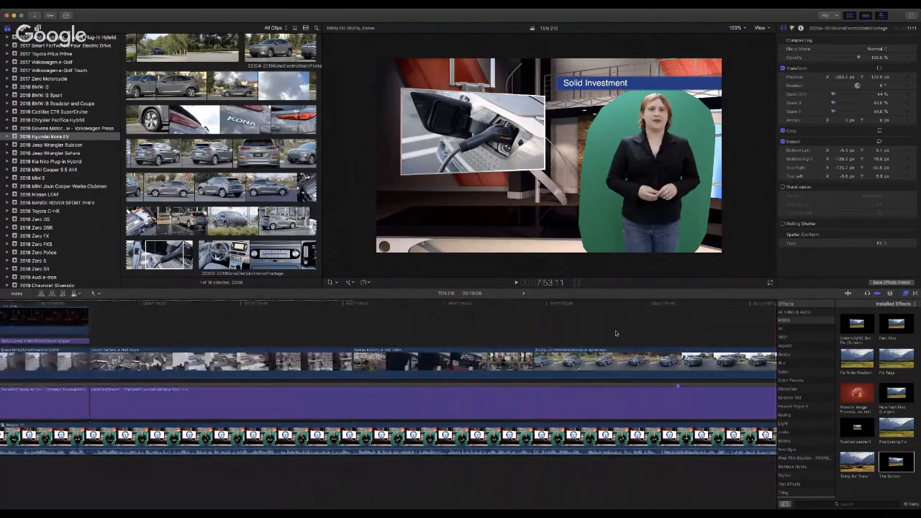
key("super+minus")
key("super+minus")
left_click(276, 343)
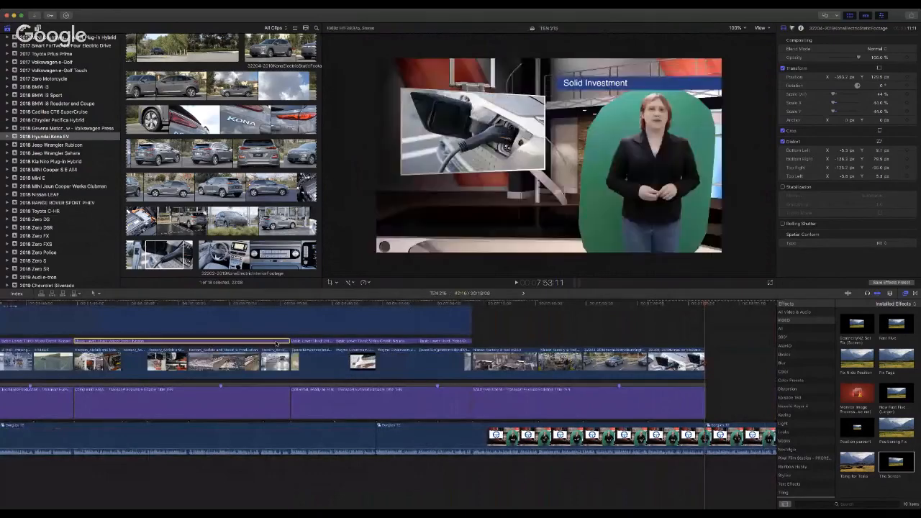
key("super+c")
scroll(522, 338, "left", 1)
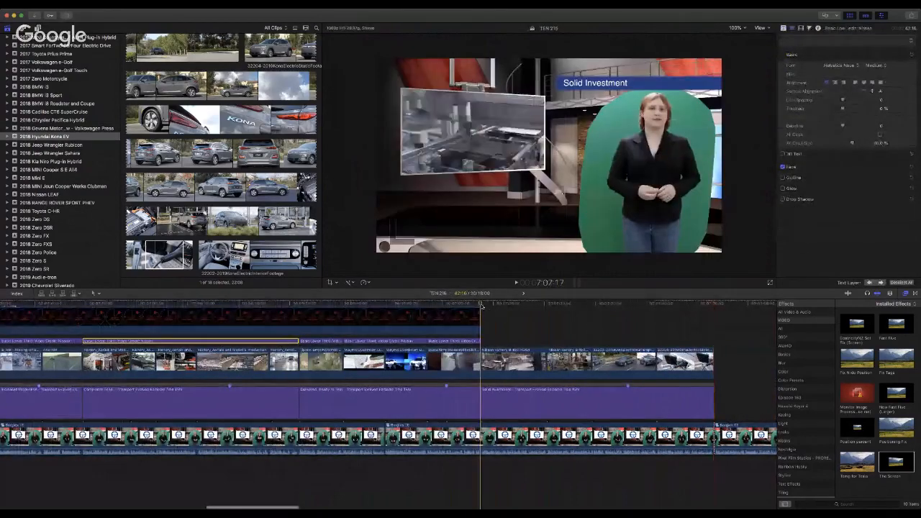
key("super+v")
key("super+4")
left_click_drag(707, 346, 717, 343)
scroll(590, 305, "down", 1)
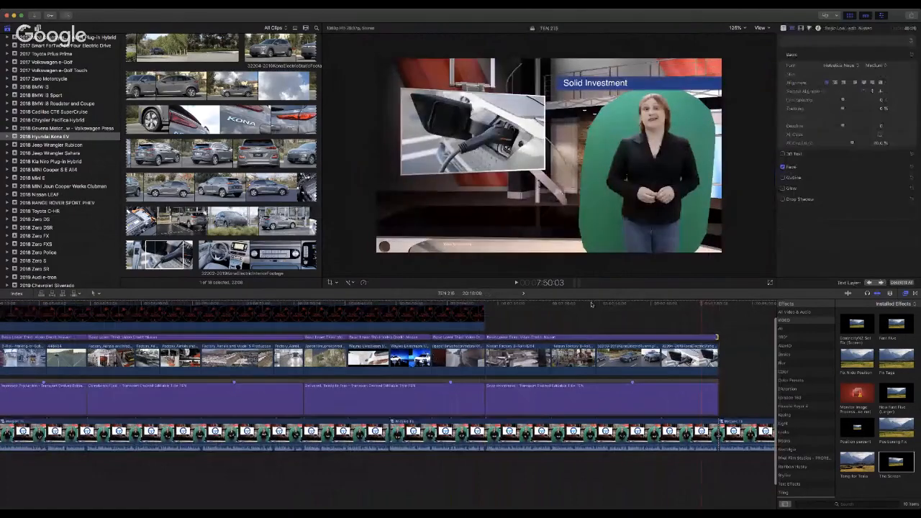
Step: Split the new credit where the Kona running footage begins and change the first part's text to "Video Credit: Nissan"
left_click(596, 305)
left_click(596, 338)
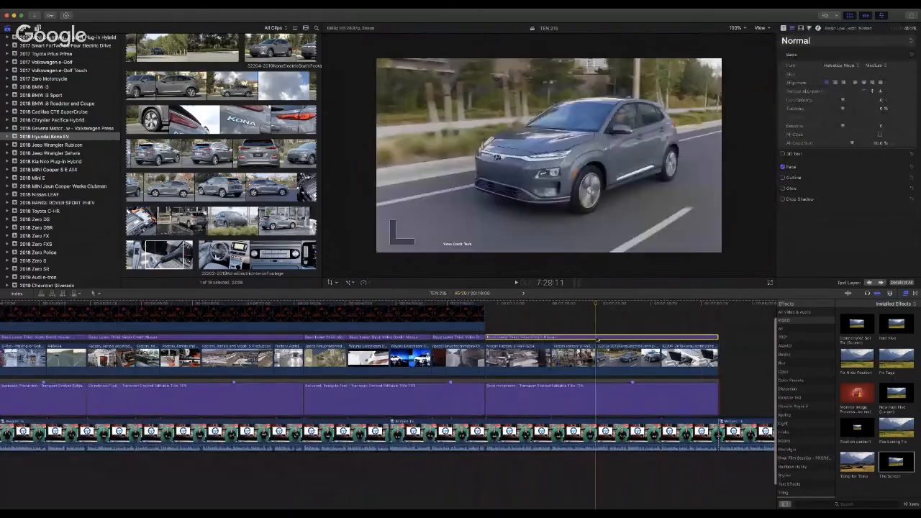
key("super+b")
double_click(576, 340)
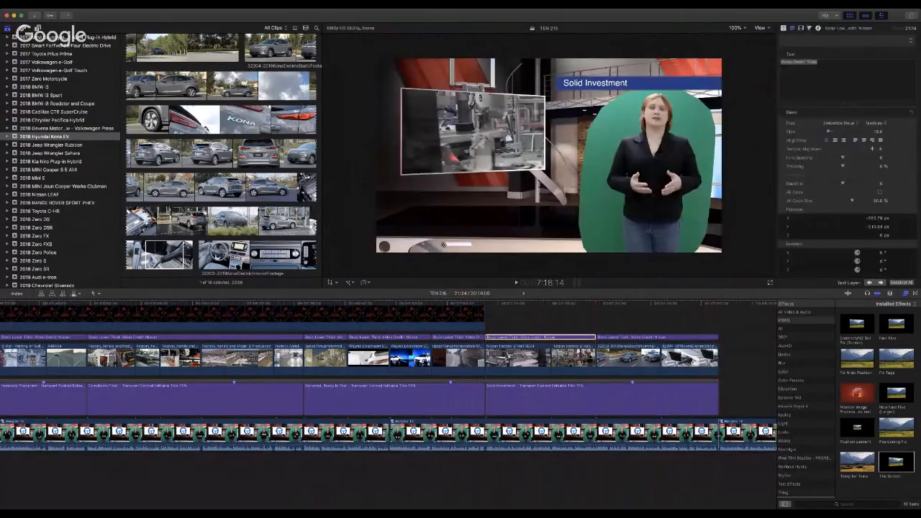
left_click(809, 62)
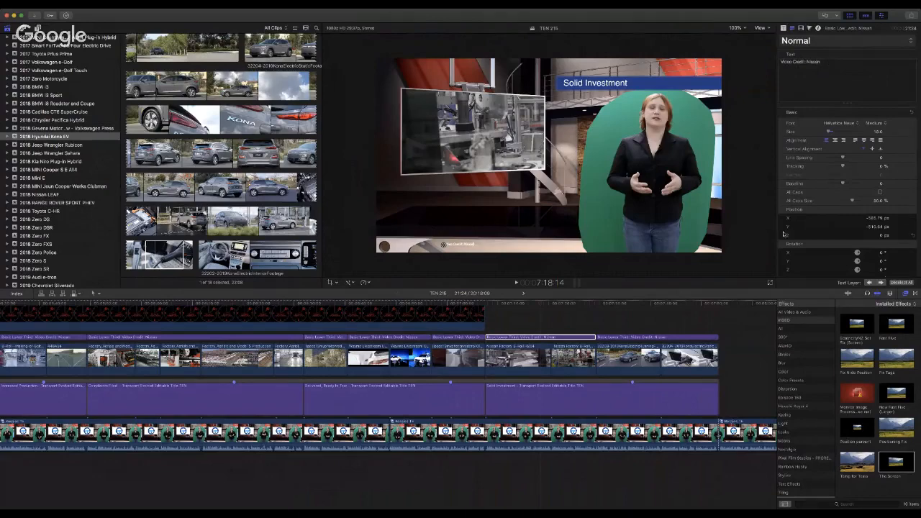
Step: Change the second credit's text to "Video Credit: Hyundai" and extend the logo overlay to the end of the "Solid Investment" title
left_click(696, 335)
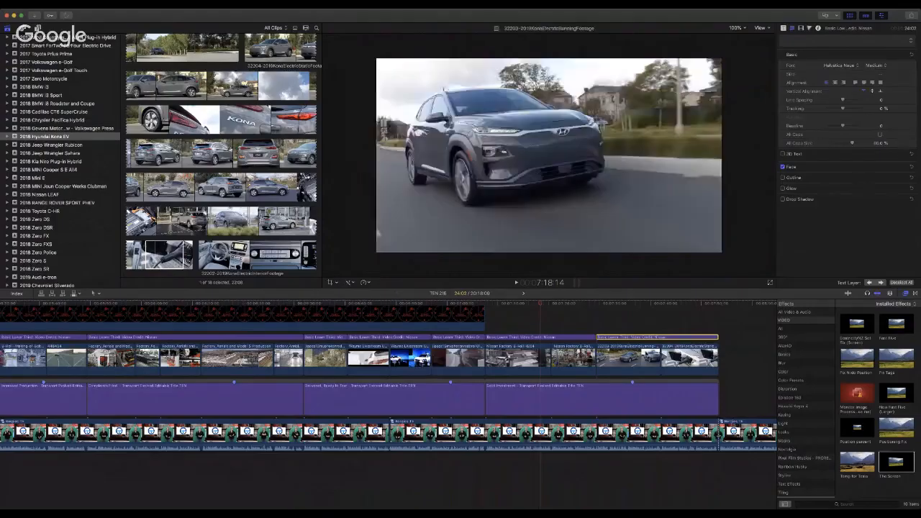
left_click(639, 305)
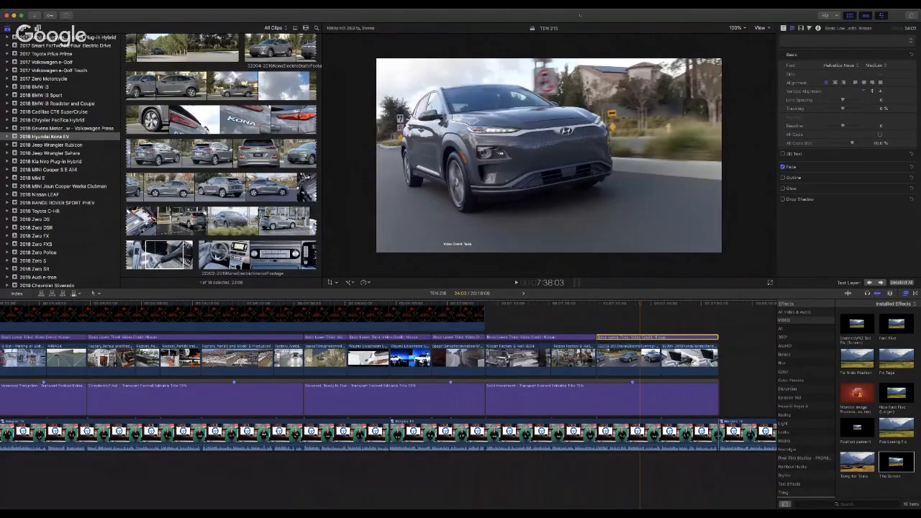
key("super+Tab")
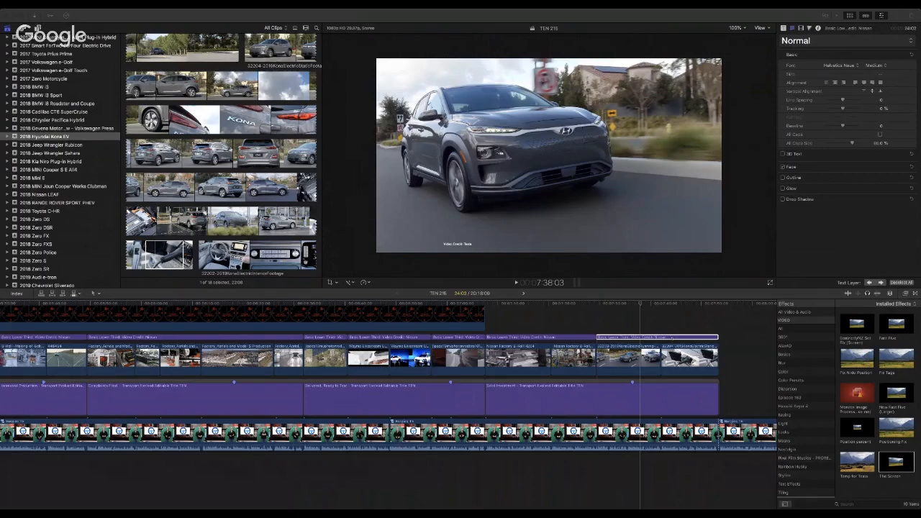
double_click(671, 338)
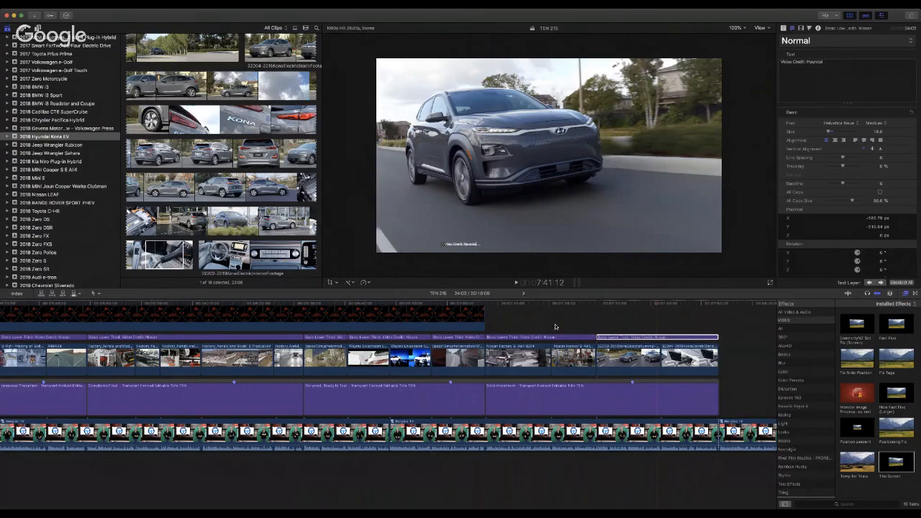
left_click_drag(486, 321, 718, 322)
Step: Duplicate the "Solid Investment" title directly after itself and change the copy's text to "Faster Charging, Liquid Cooling"
left_click(701, 381)
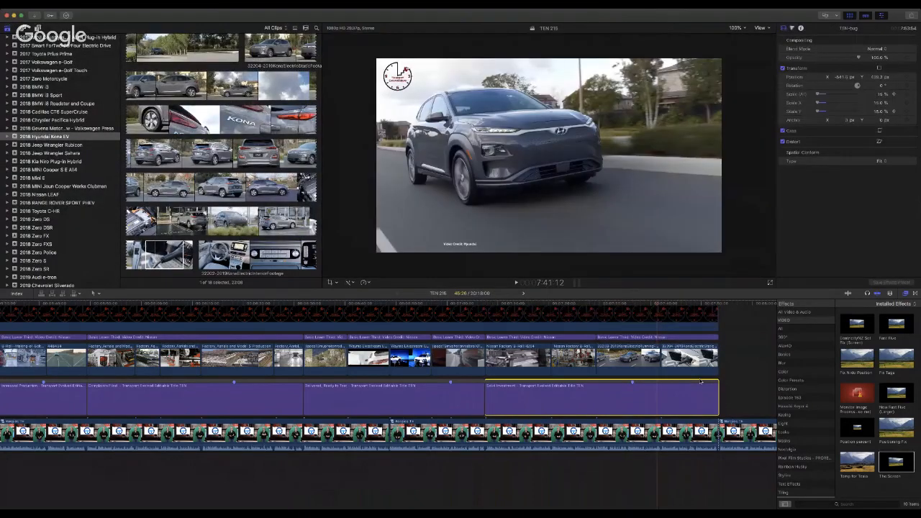
scroll(700, 382, "right", 4)
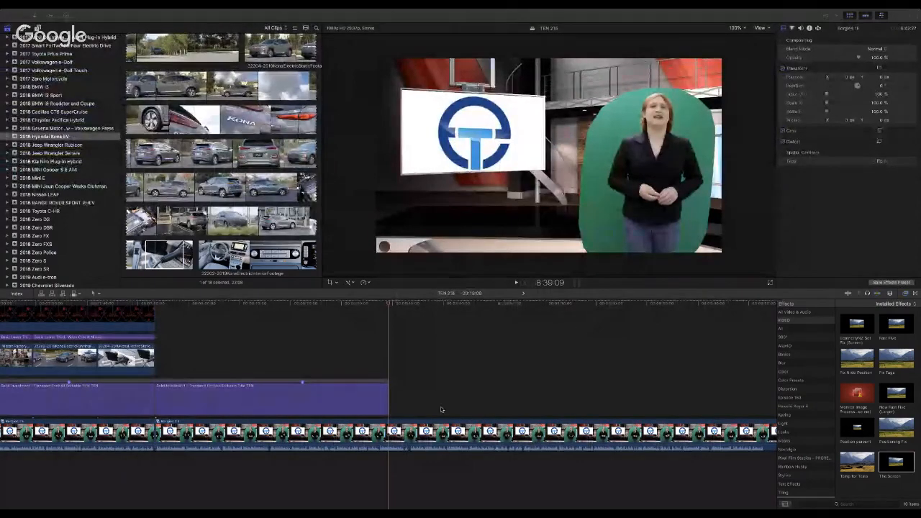
double_click(364, 408)
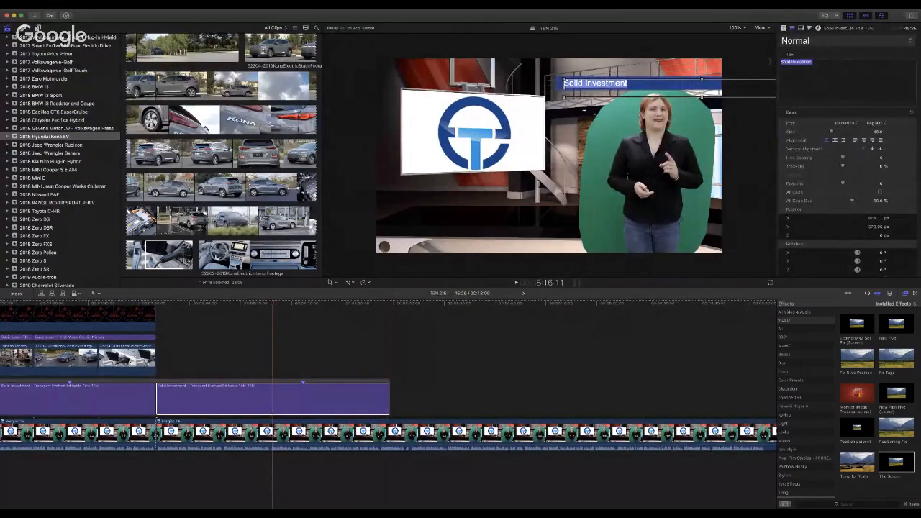
type("Faster Charging, Liquid Cooling")
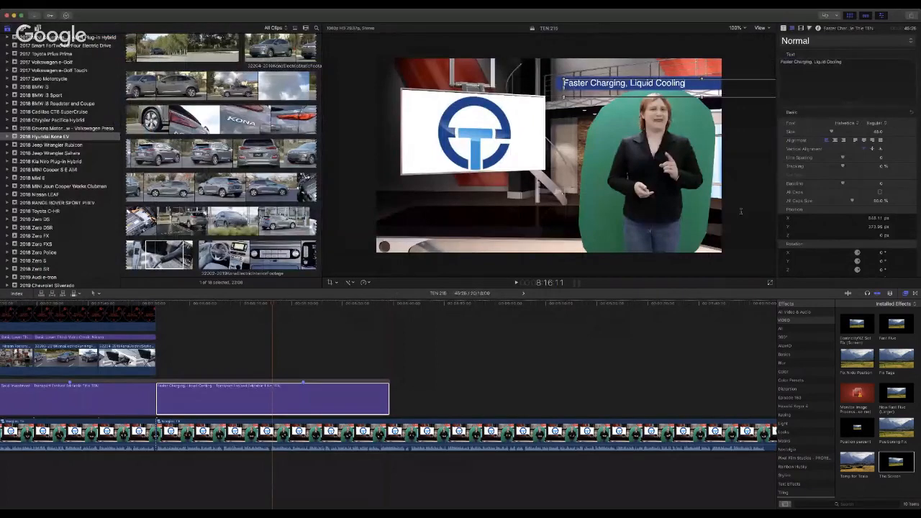
left_click(333, 304)
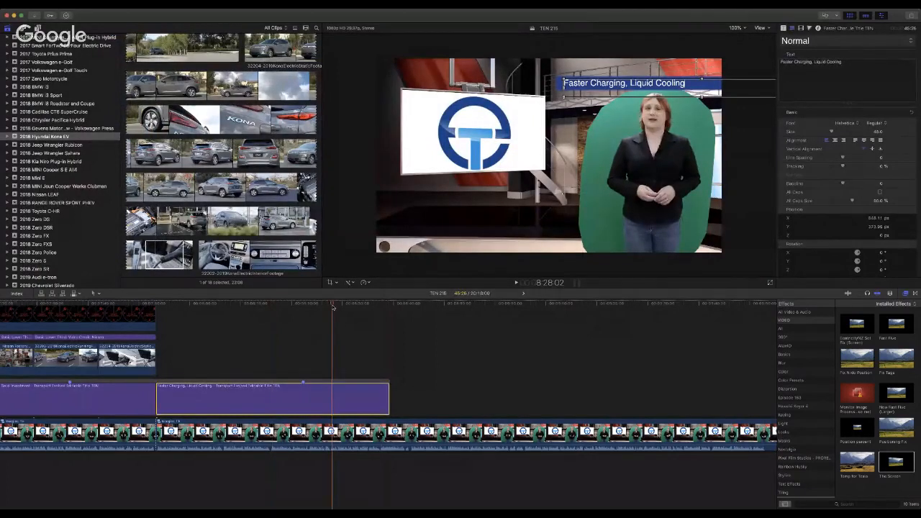
Step: Play on past the "Faster Charging, Liquid Cooling" title and extend its end to about 8:43:11, where the story ends
key("space")
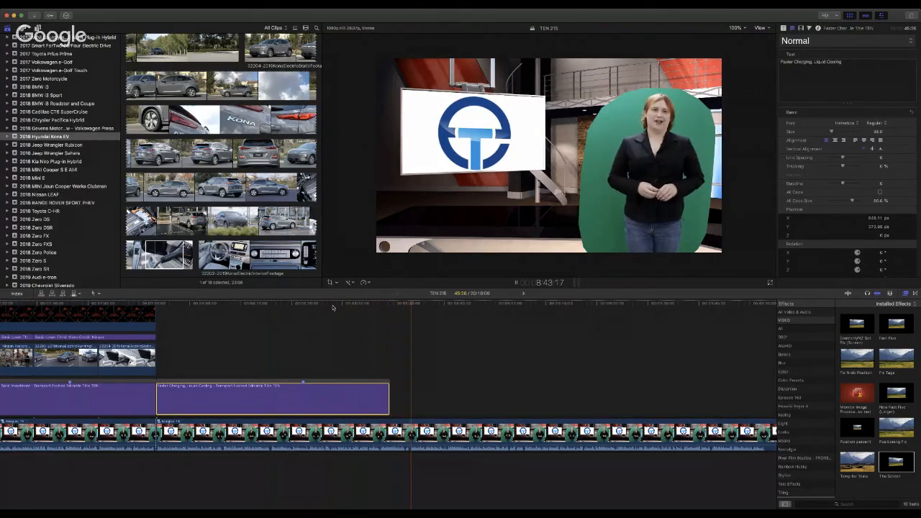
key("space")
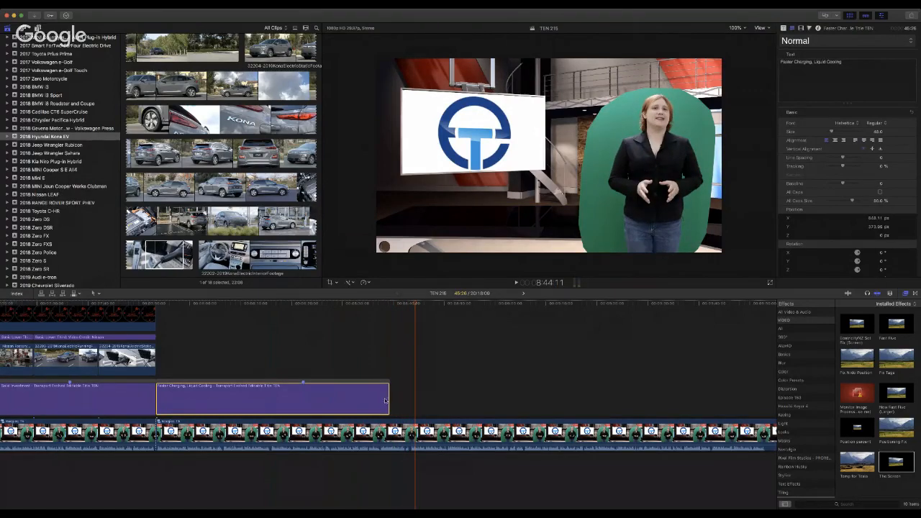
left_click_drag(388, 399, 413, 394)
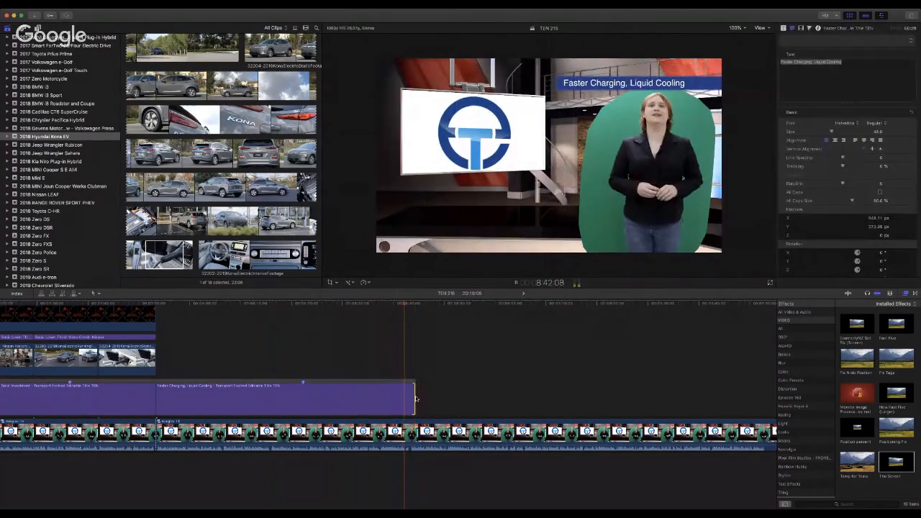
left_click_drag(414, 397, 409, 397)
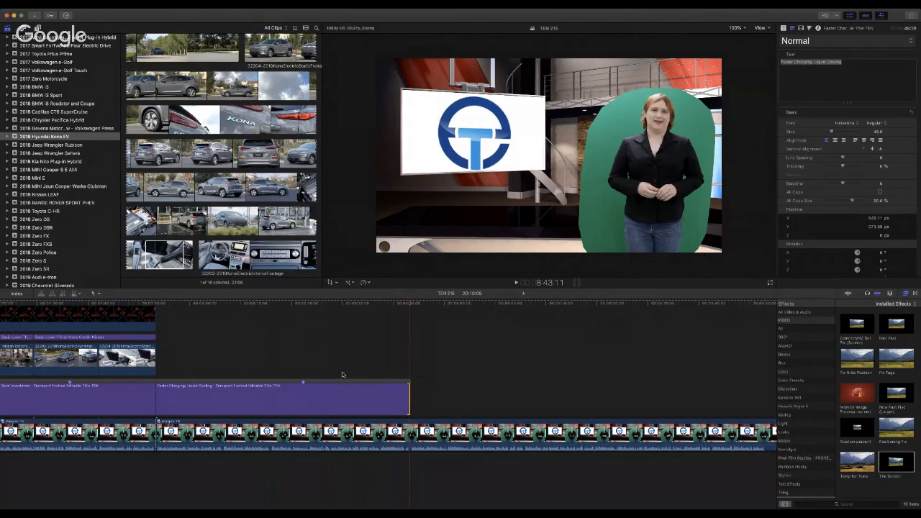
Step: Return the playhead to the start of the "Faster Charging, Liquid Cooling" title and open the 2018 Nissan LEAF footage event
left_click(157, 305)
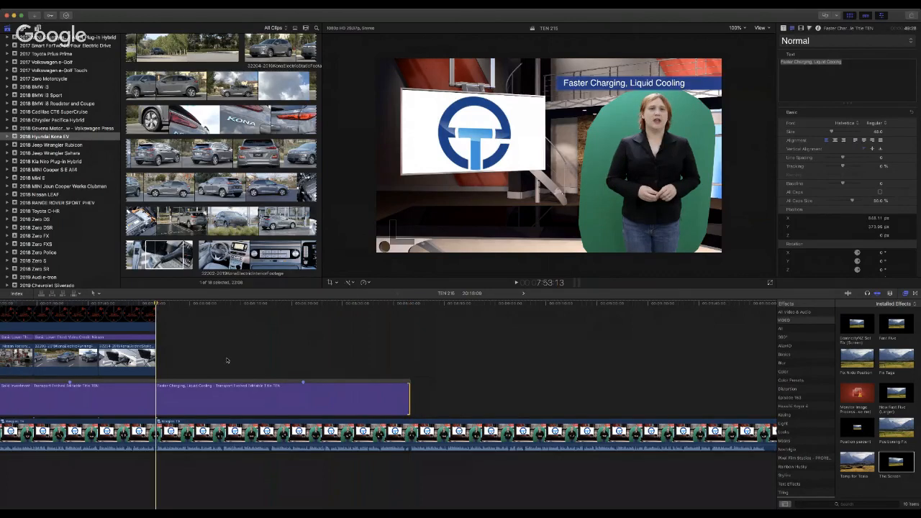
scroll(226, 360, "left", 5)
scroll(227, 360, "up", 2)
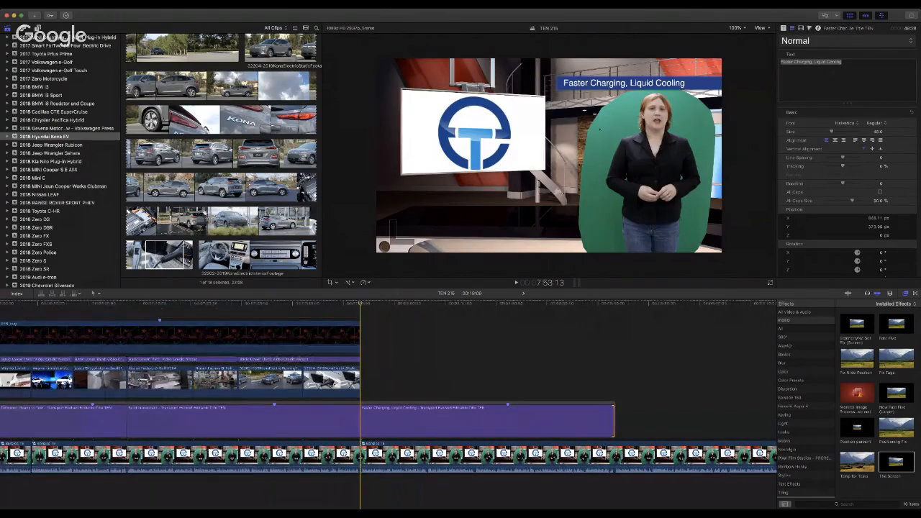
key("super+Tab")
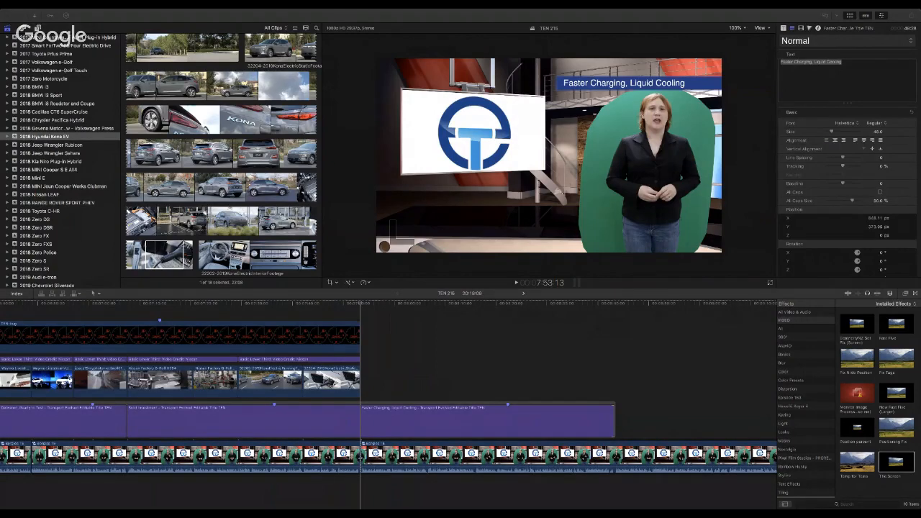
key("super+Tab")
scroll(101, 231, "down", 15)
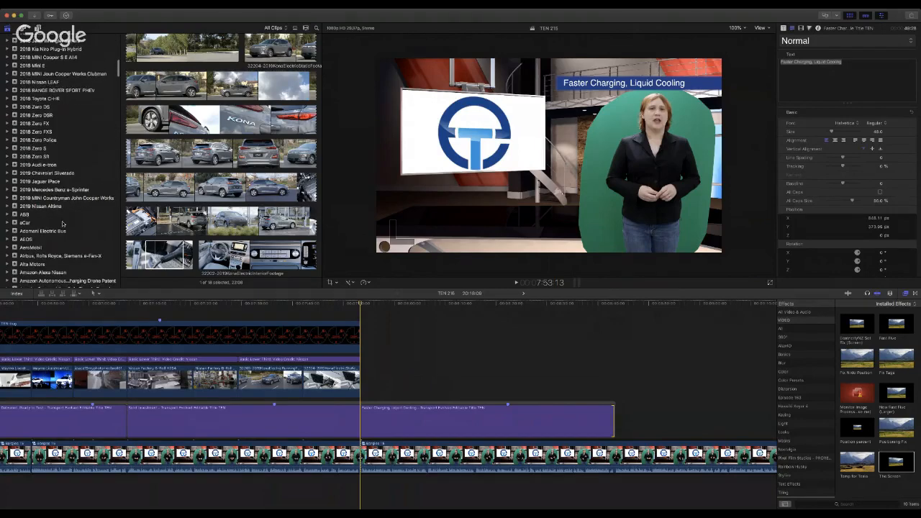
scroll(64, 223, "down", 15)
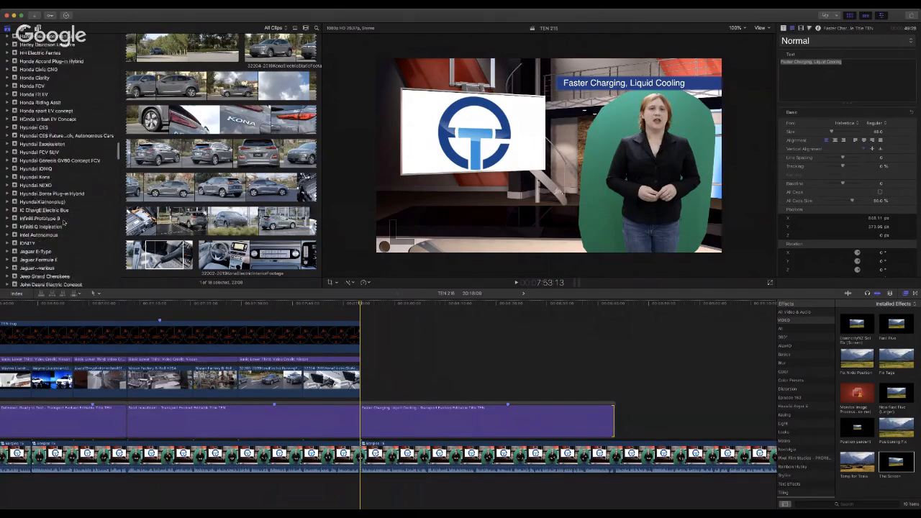
scroll(63, 224, "up", 20)
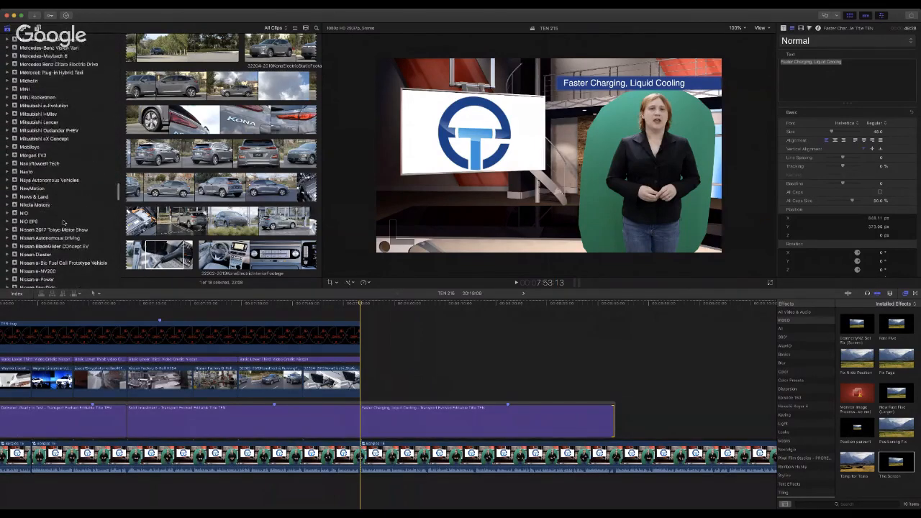
scroll(63, 223, "up", 20)
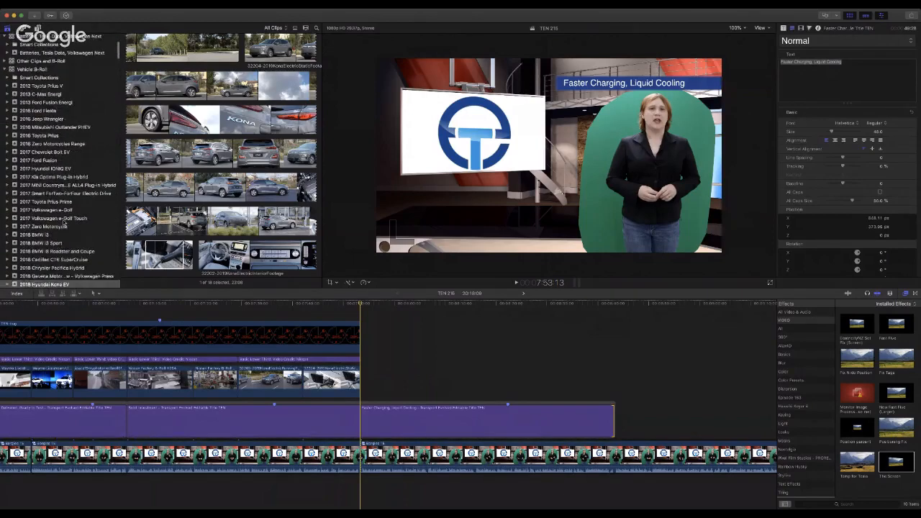
scroll(65, 255, "down", 1)
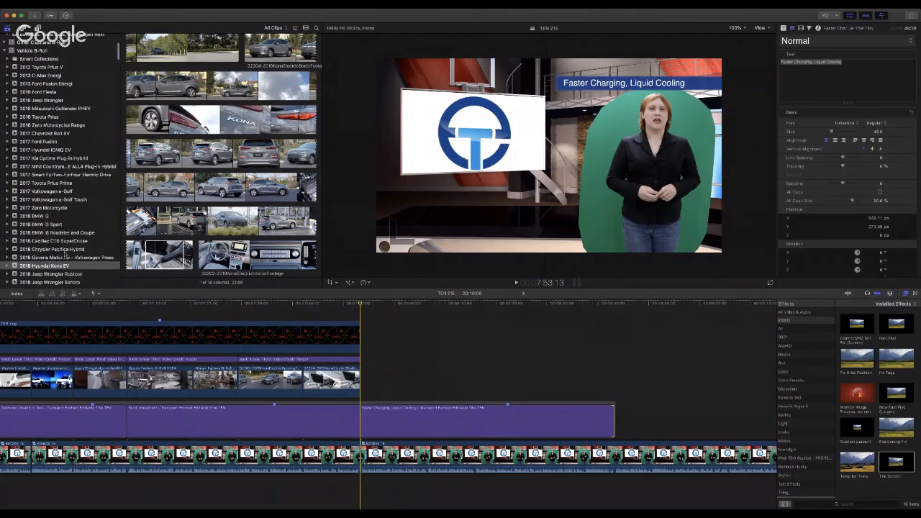
scroll(72, 249, "down", 5)
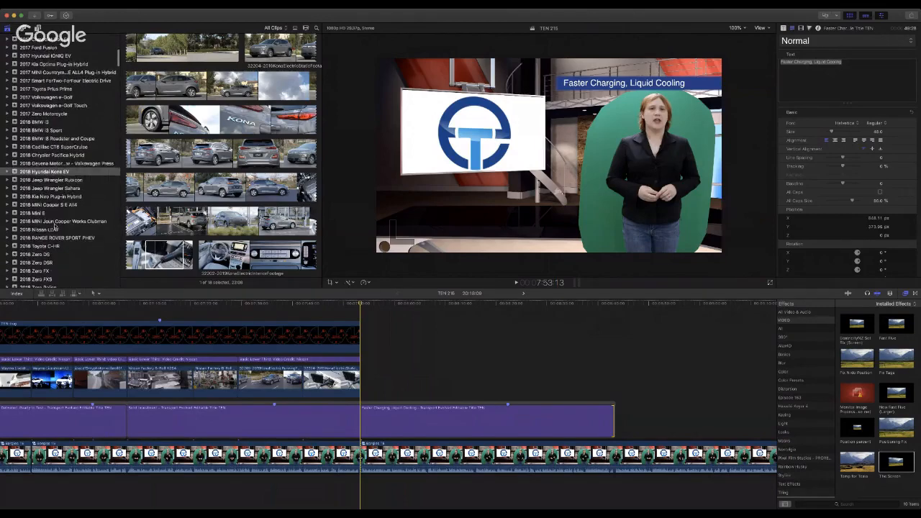
left_click(51, 231)
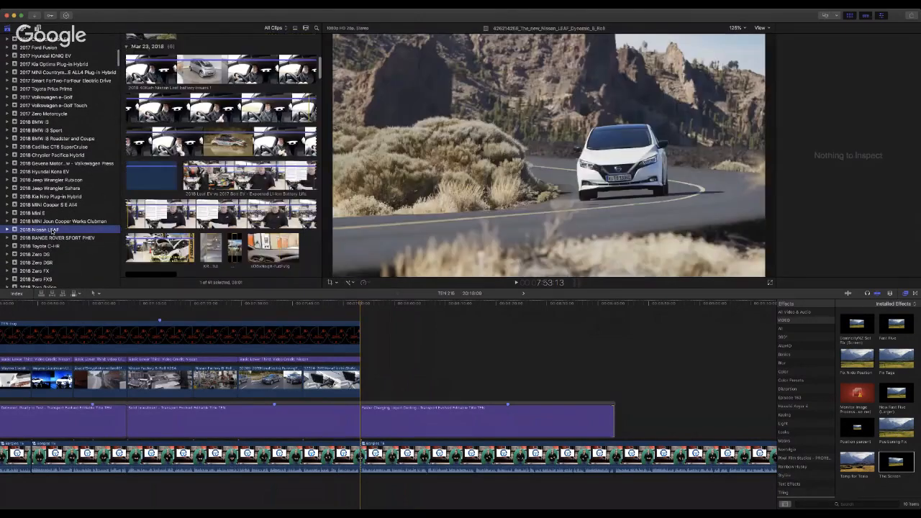
Step: Place the "Zero Emission" wheel shot from the Nissan LEAF Dynamic B-Roll above the start of the new title
scroll(220, 155, "up", 5)
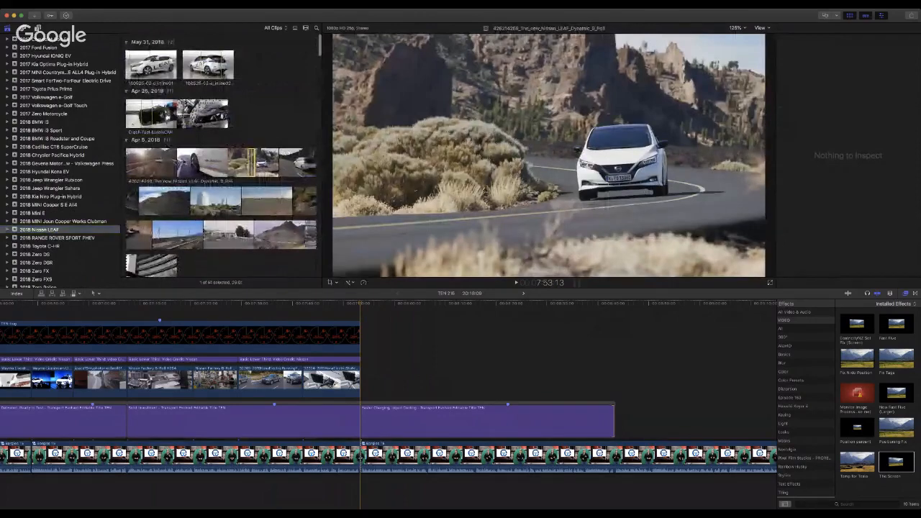
left_click(202, 161)
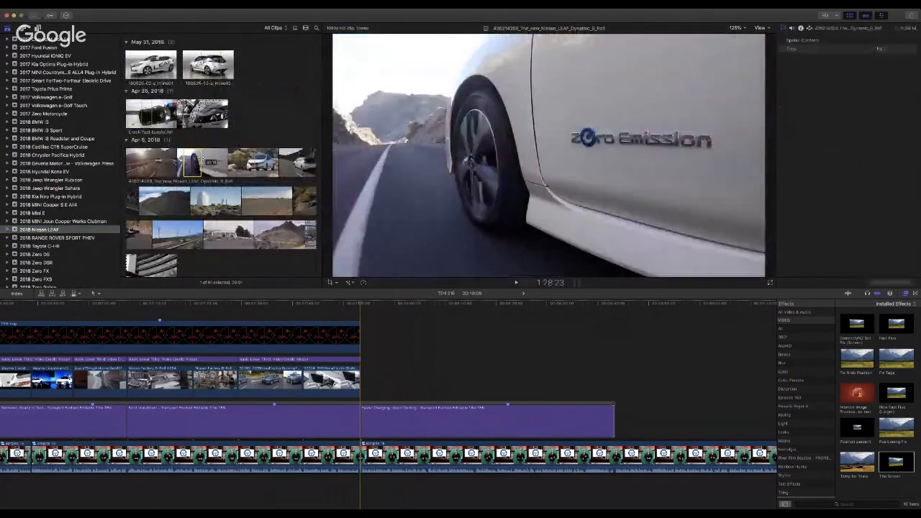
key("space")
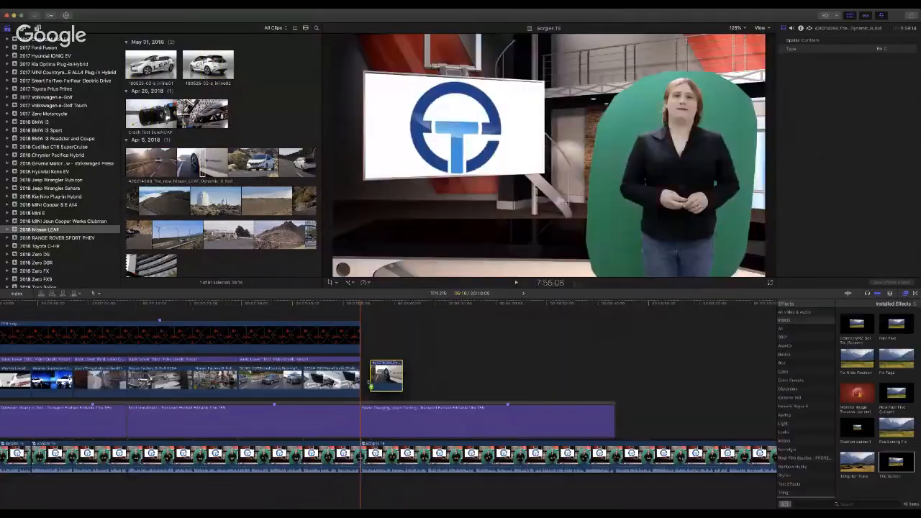
left_click_drag(371, 389, 362, 388)
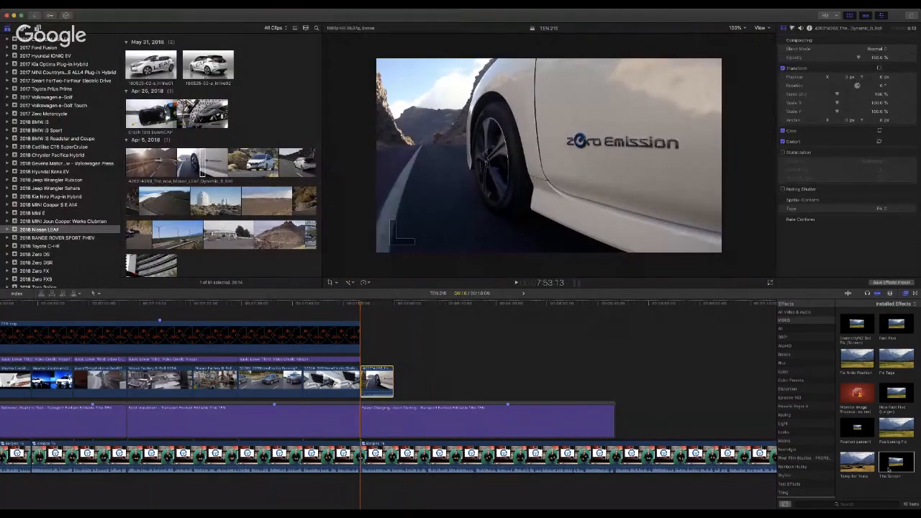
Step: Apply the saved "The Screen" effect to the LEAF wheel shot and delete its detached audio
left_click_drag(889, 468, 379, 453)
left_click(378, 453)
key("Delete")
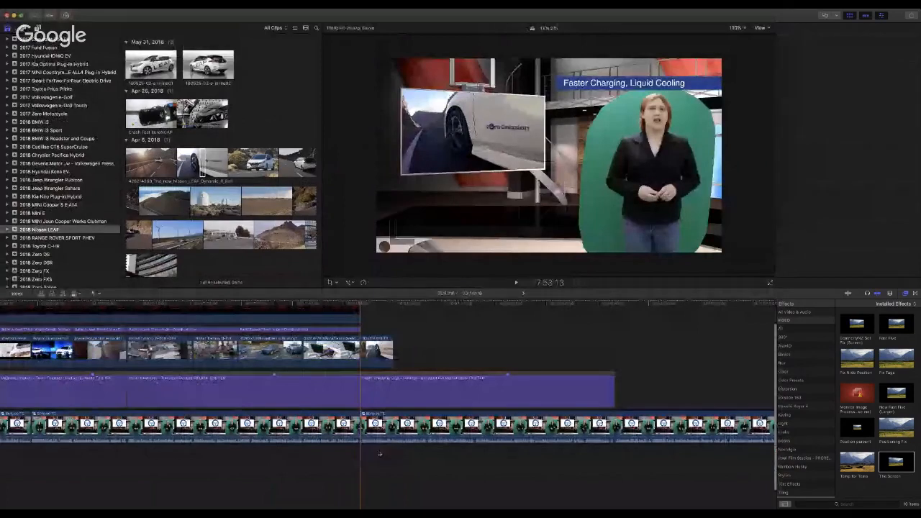
Step: Play through the LEAF wheel shot and trim its end back to just before the footage cuts to the rear spoiler
key("space")
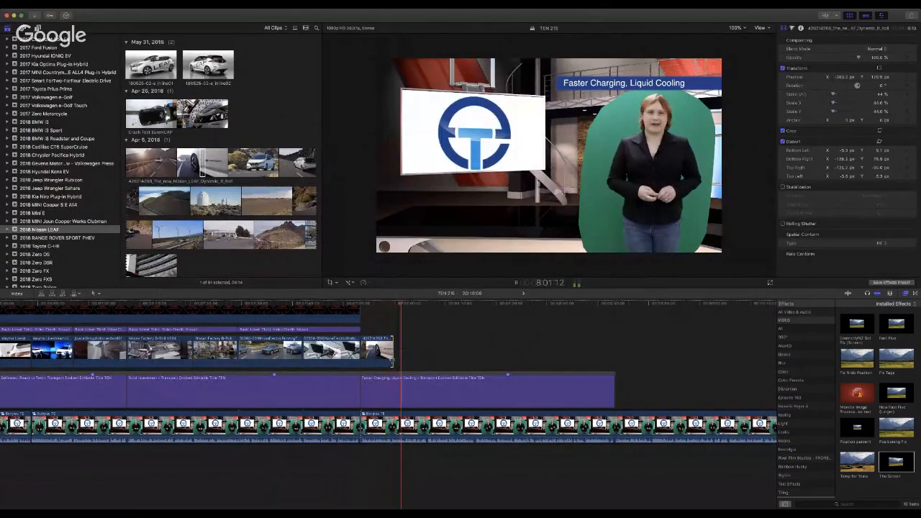
left_click_drag(392, 359, 393, 359)
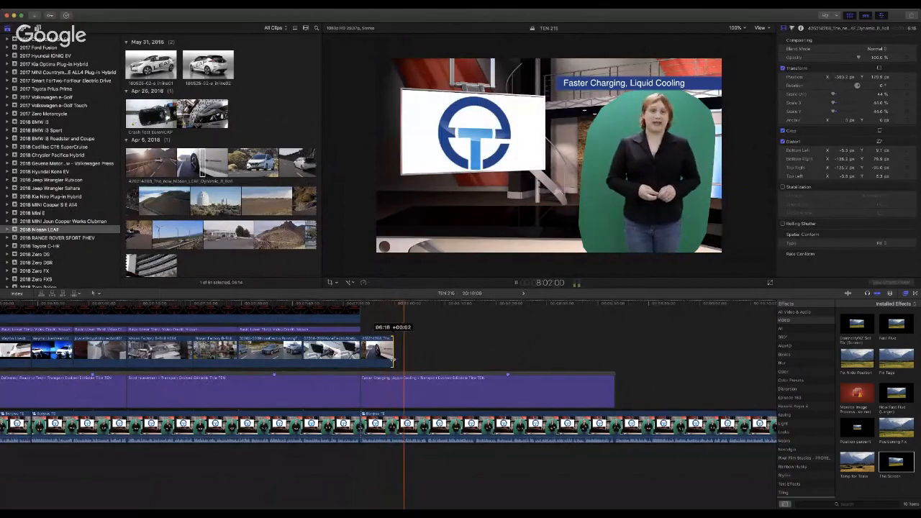
left_click(385, 308)
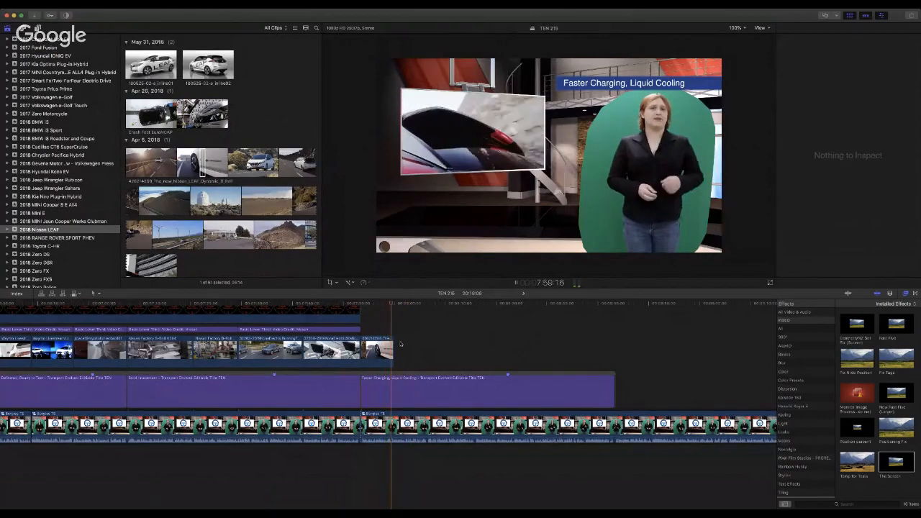
key("space")
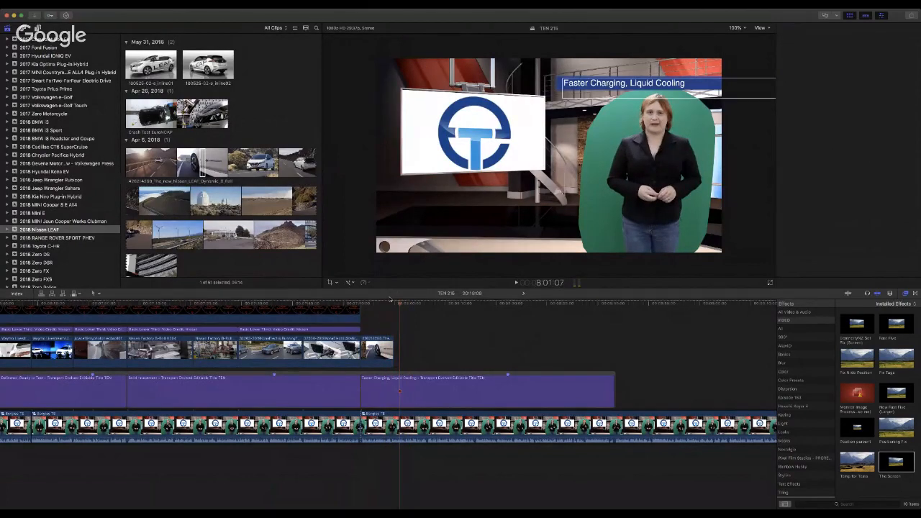
key("super+equal")
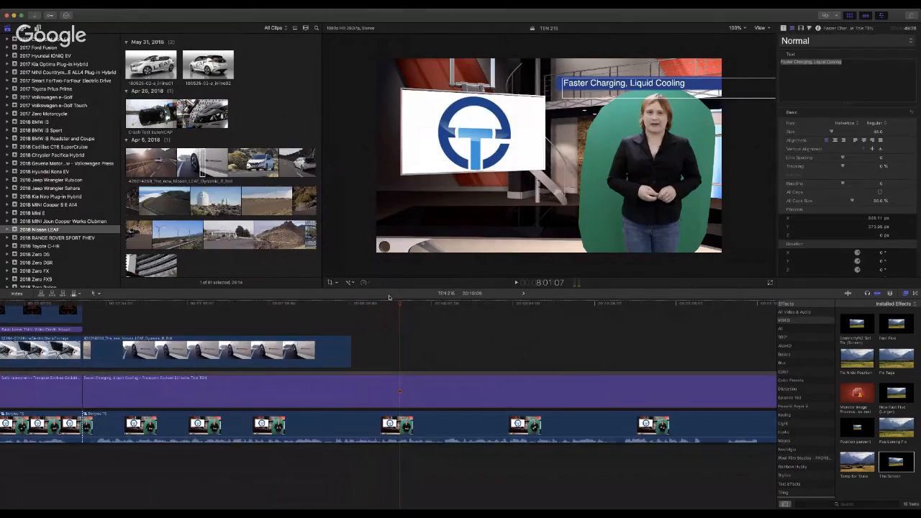
left_click_drag(349, 363, 329, 361)
Step: Add the robot assembly shot from the New Nissan LEAF Production B-Roll directly after the wheel shot and remove its audio
scroll(266, 180, "down", 10)
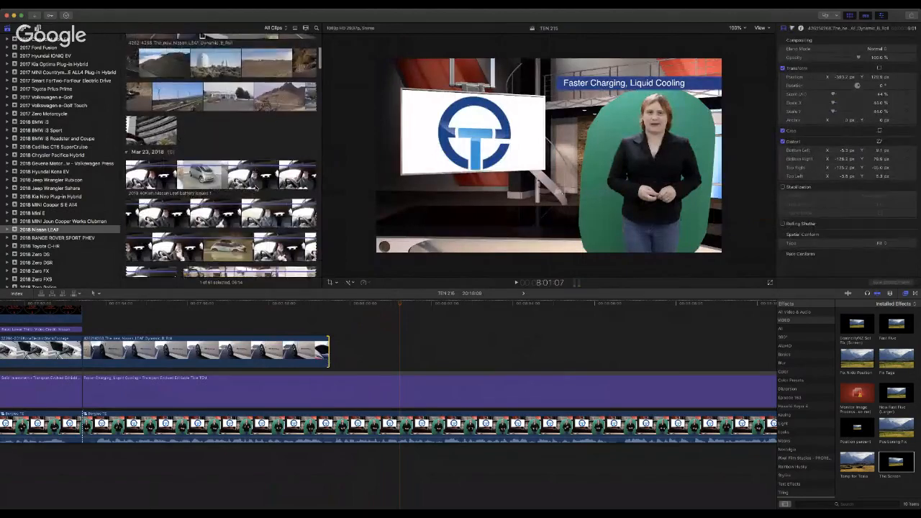
scroll(256, 188, "down", 8)
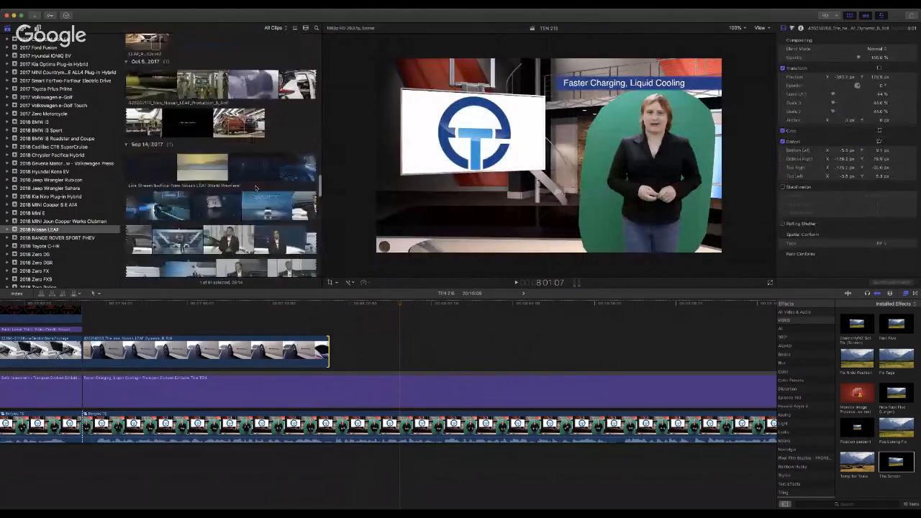
scroll(255, 189, "up", 3)
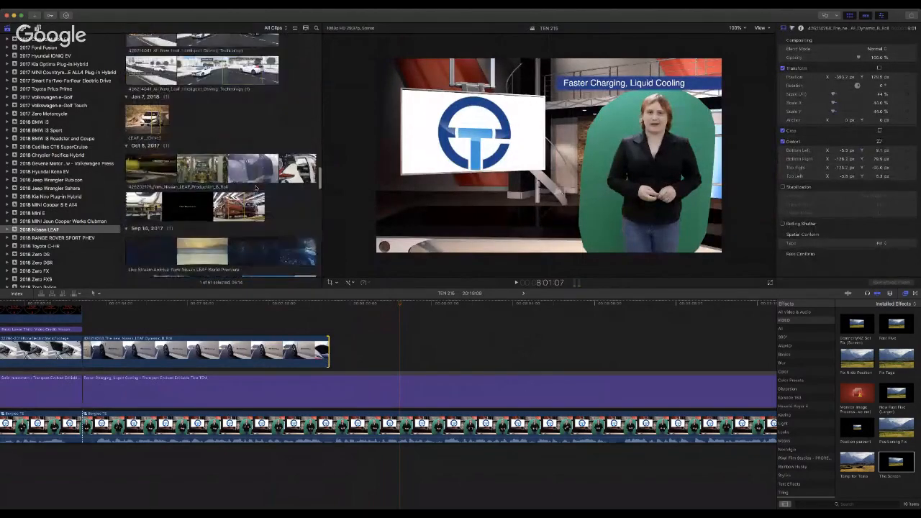
left_click(188, 169)
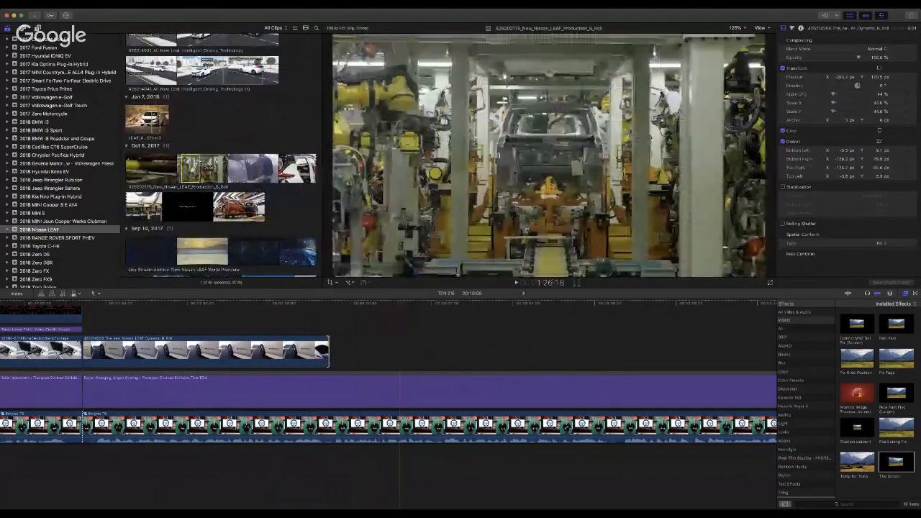
key("e")
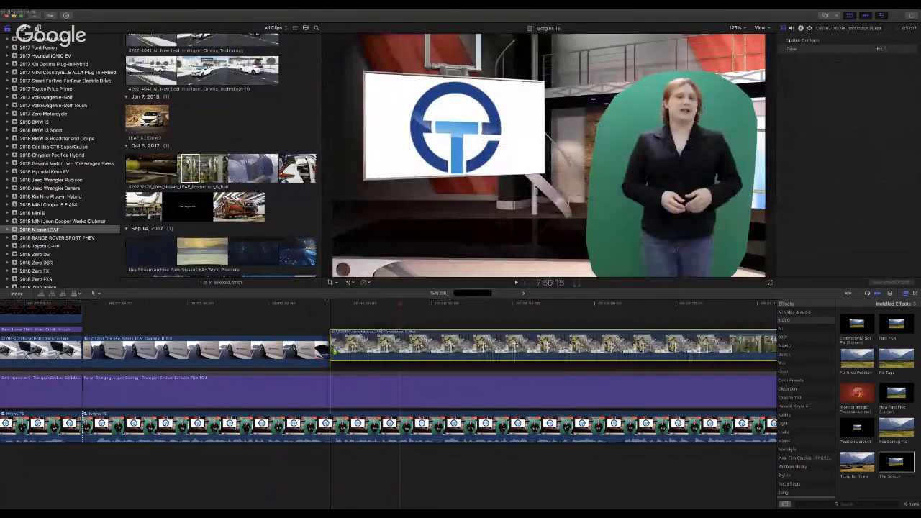
left_click_drag(332, 350, 333, 350)
key("ctrl+shift+s")
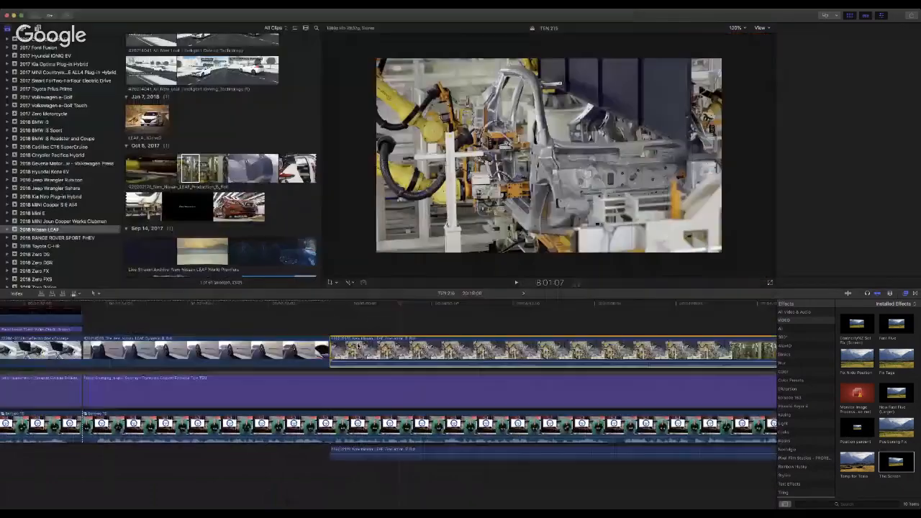
left_click(394, 451)
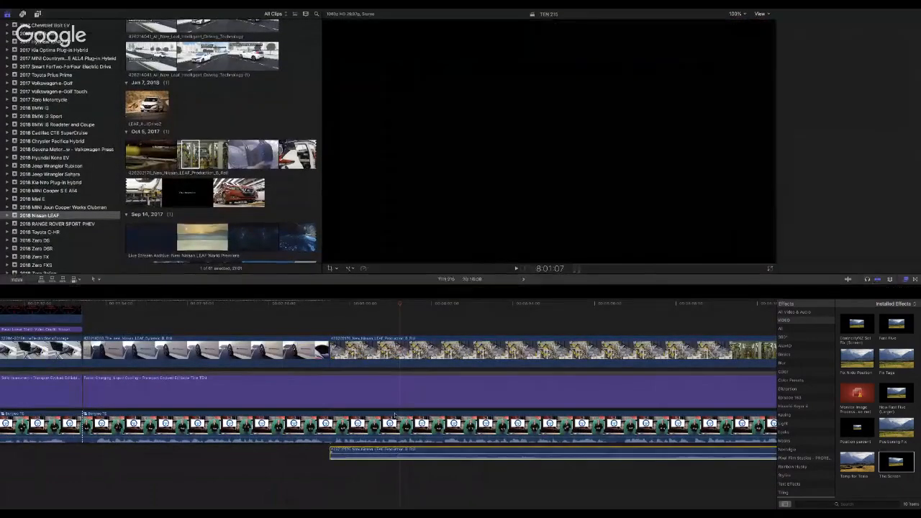
key("Delete")
Step: Play through the production footage, split it at 8:06:19 and delete the remainder
left_click(323, 304)
key("space")
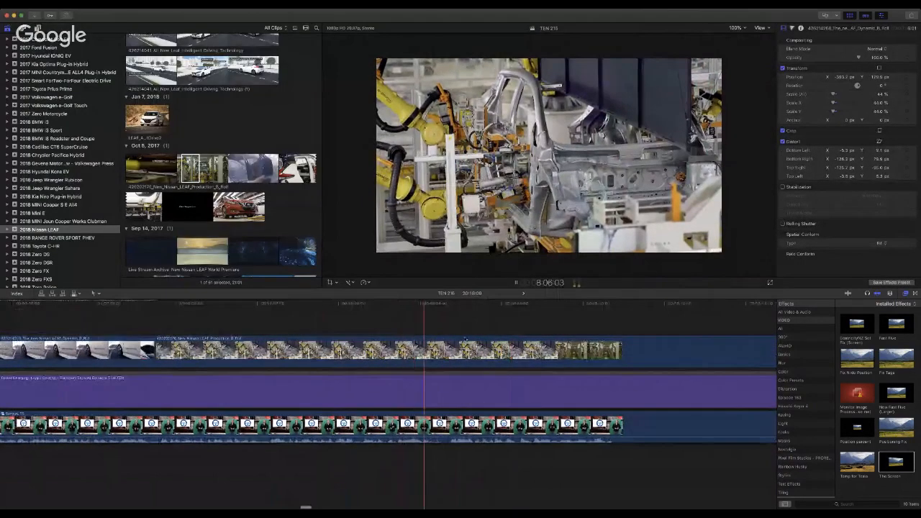
key("space")
left_click(448, 358)
key("super+b")
left_click(450, 358)
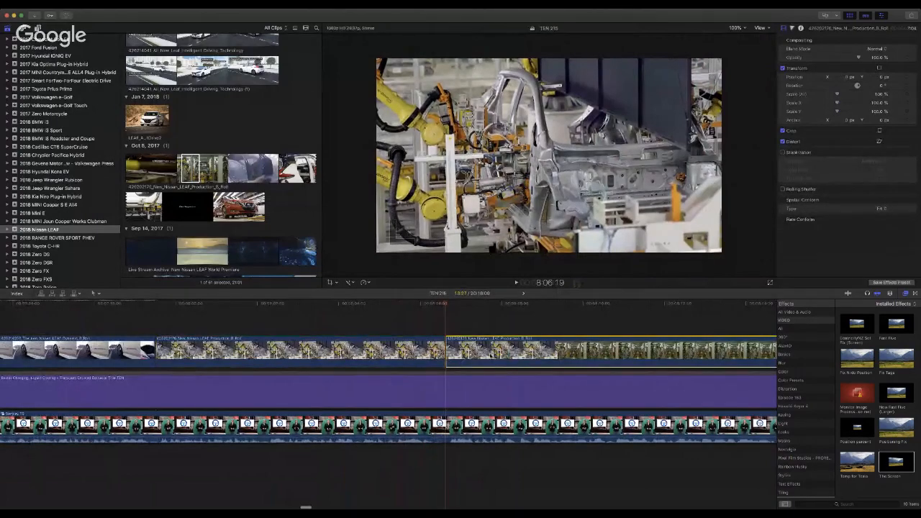
key("Delete")
Step: Browse the 2018 Nissan LEAF footage for a shot to follow the robot assembly clip
scroll(264, 197, "down", 3)
scroll(265, 197, "down", 10)
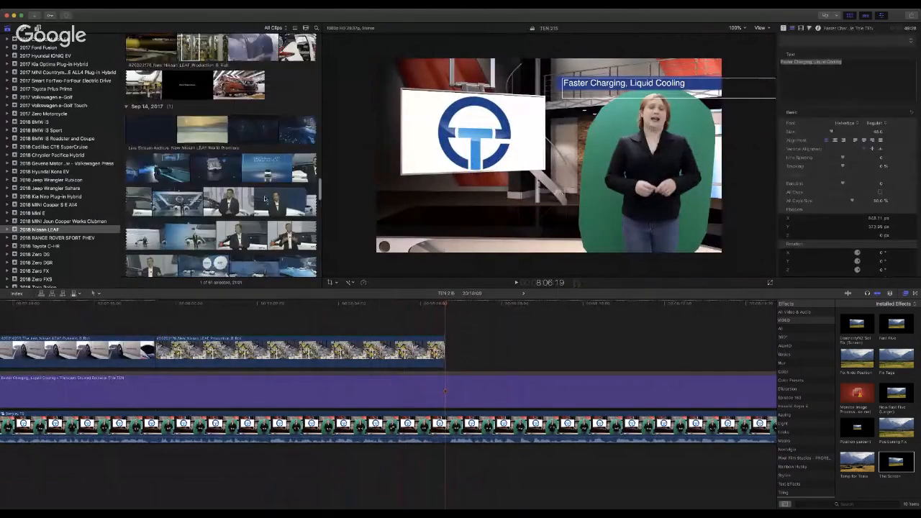
scroll(264, 199, "down", 3)
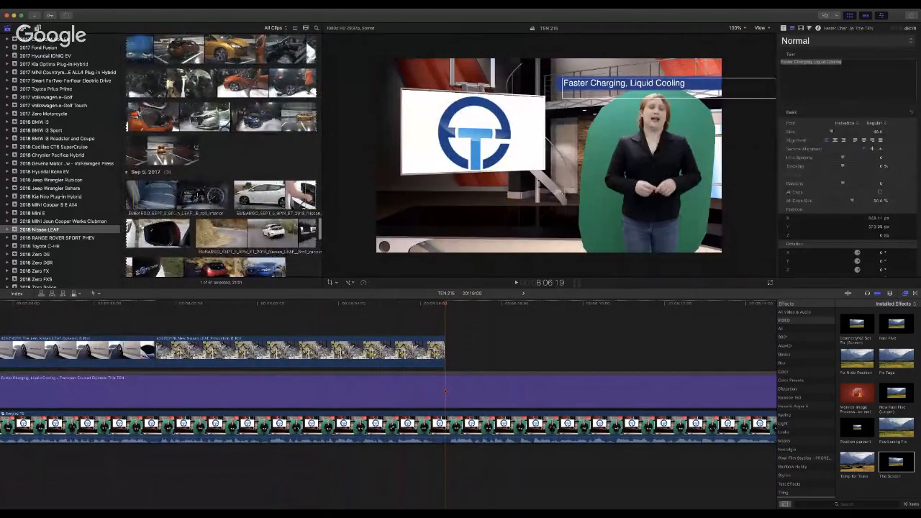
left_click(209, 196)
scroll(244, 235, "down", 8)
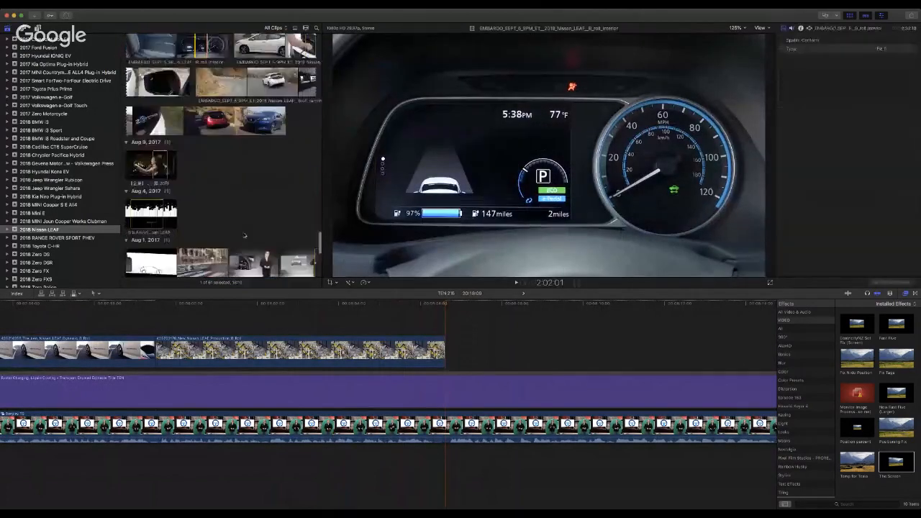
scroll(244, 235, "up", 10)
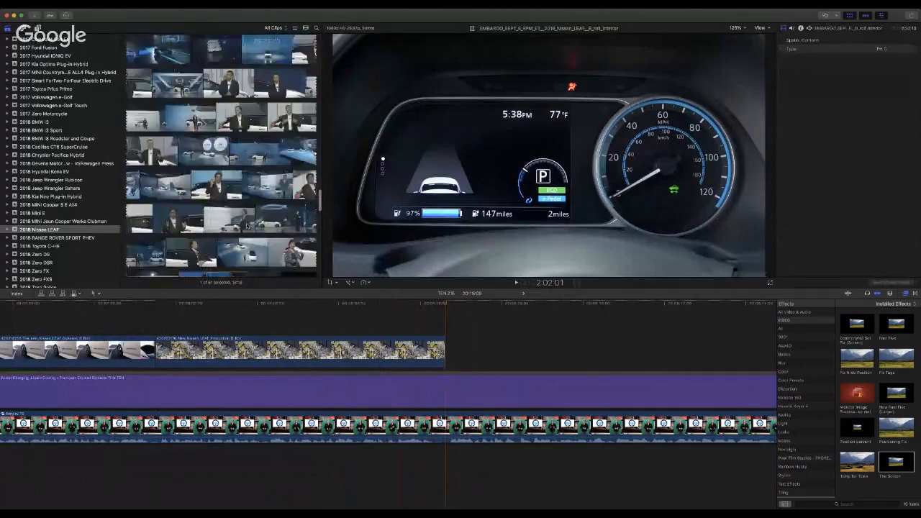
scroll(246, 226, "up", 10)
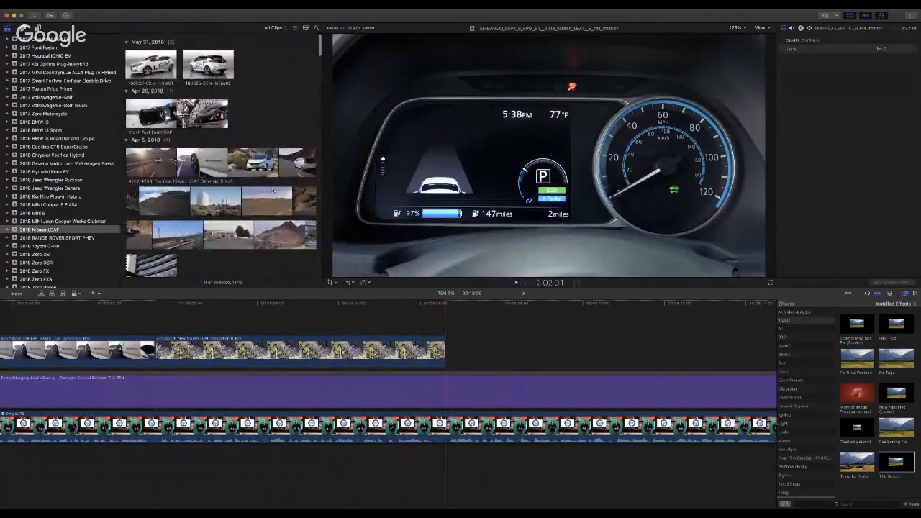
scroll(268, 205, "down", 10)
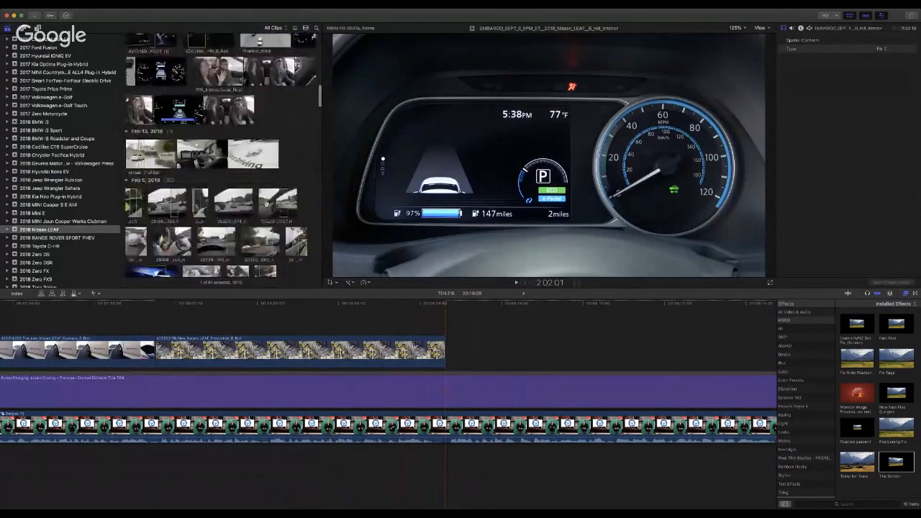
scroll(266, 205, "down", 10)
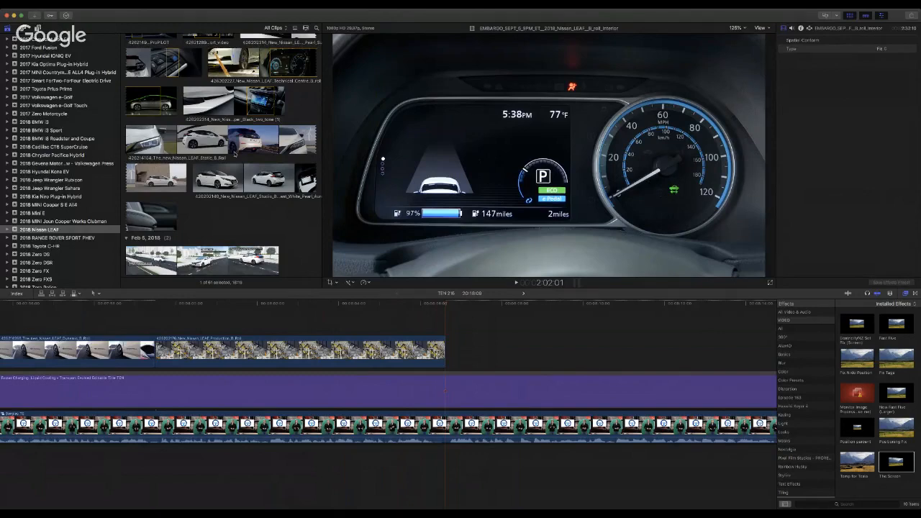
scroll(233, 200, "down", 10)
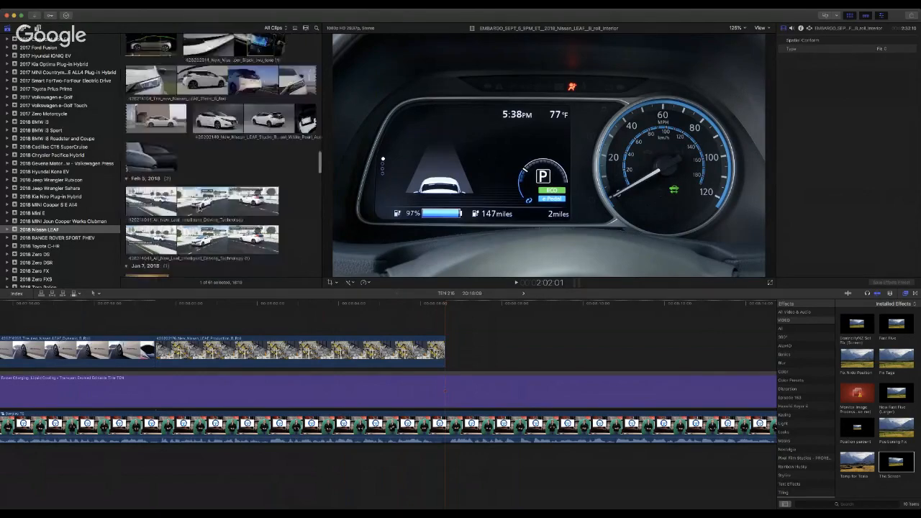
scroll(232, 200, "down", 15)
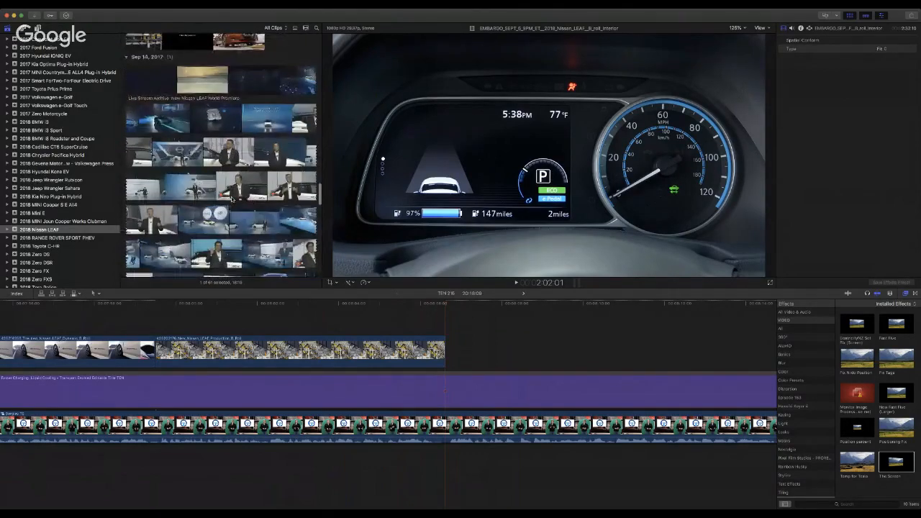
scroll(232, 199, "up", 15)
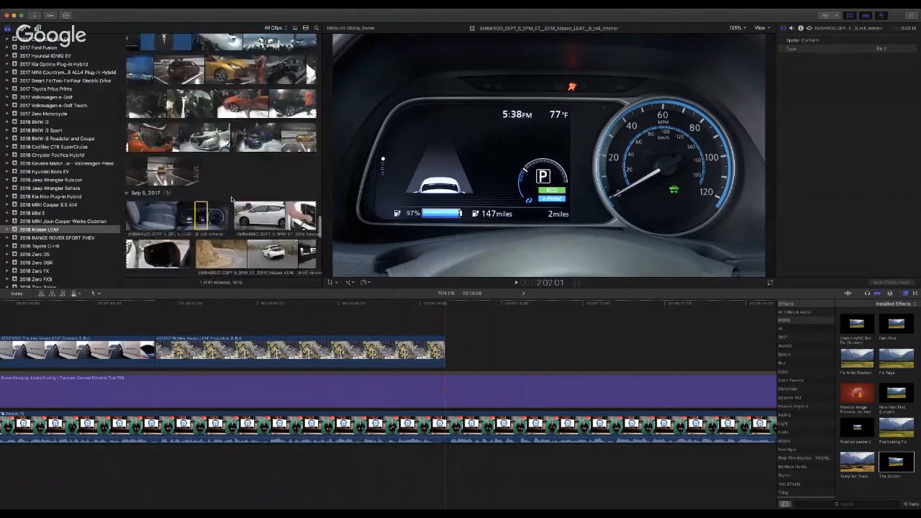
scroll(232, 199, "up", 10)
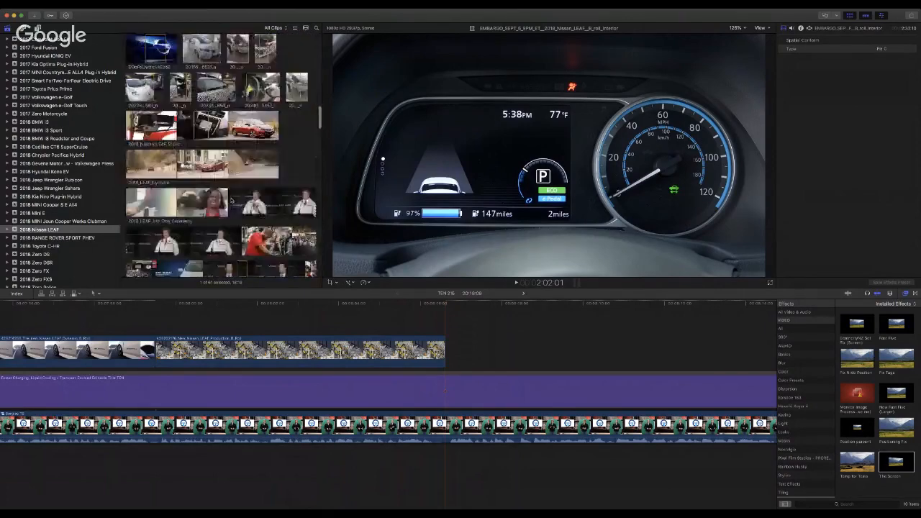
Step: Add the red car street shot from 2018_LEAF_Dynamic after the production shot, split it at 8:15:27 and delete the remainder
left_click(207, 208)
left_click_drag(372, 291, 446, 354)
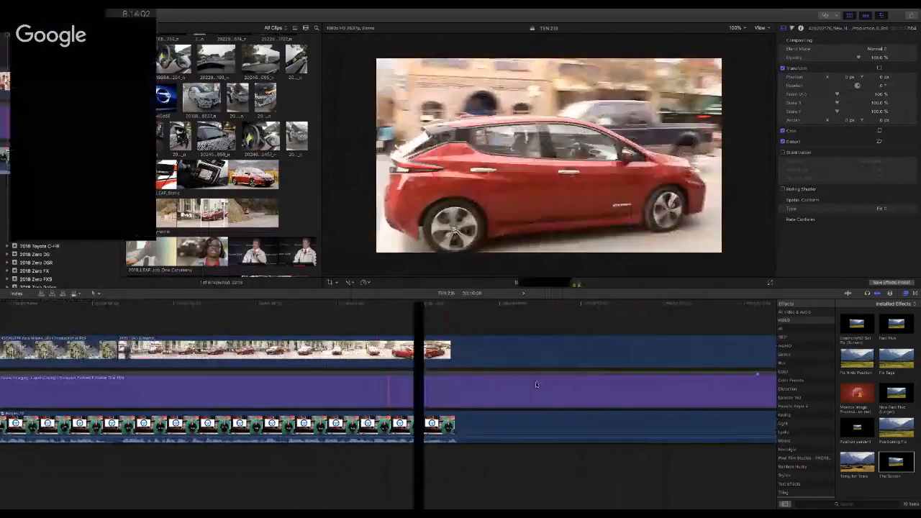
key("space")
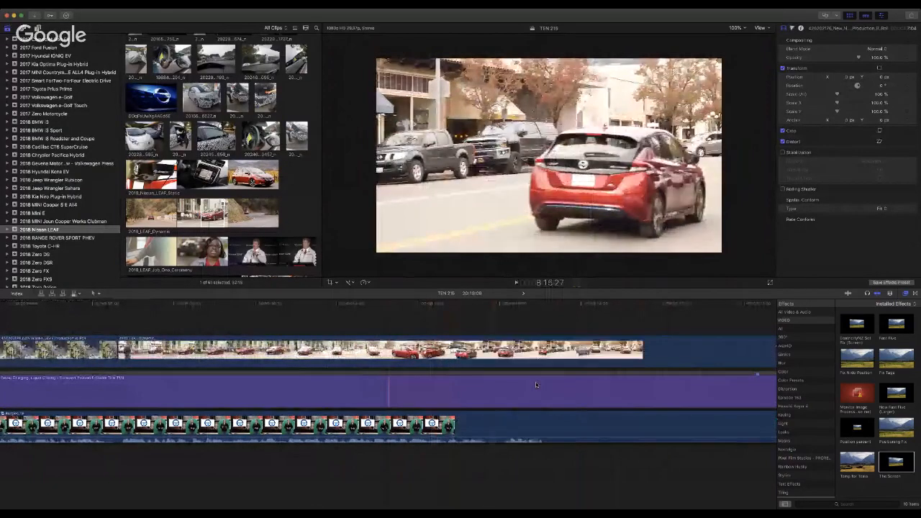
left_click(496, 363)
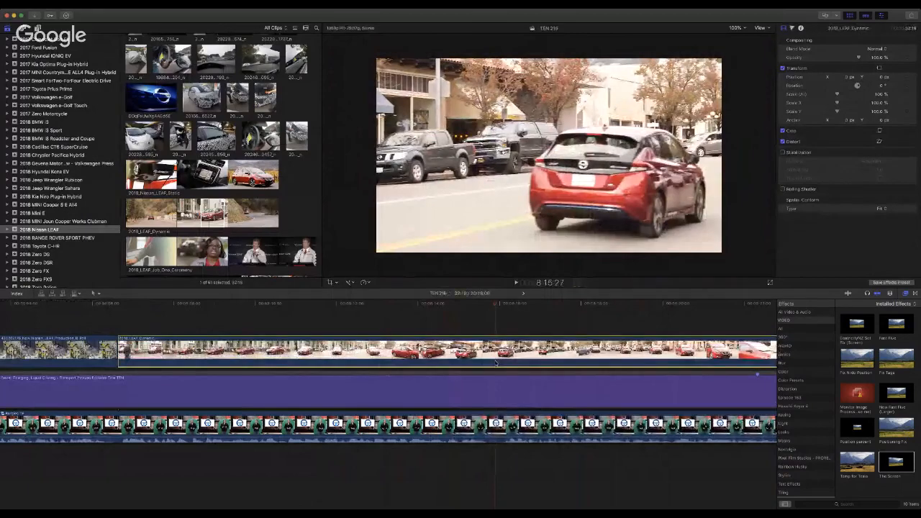
key("super+b")
left_click(515, 359)
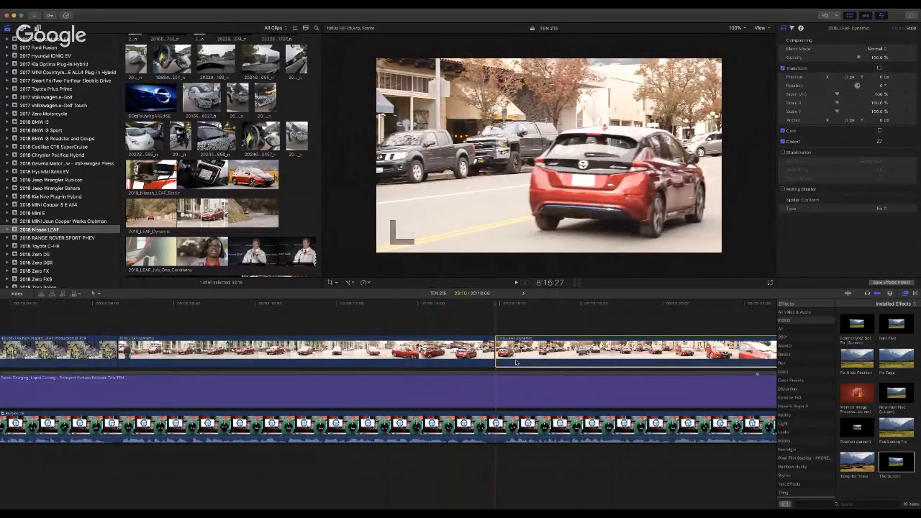
key("Delete")
Step: Check how much of the segment is still uncovered and look through the 2018_LEAF_Job_One_Ceremony footage for a usable shot
scroll(515, 363, "right", 3)
scroll(515, 362, "right", 5)
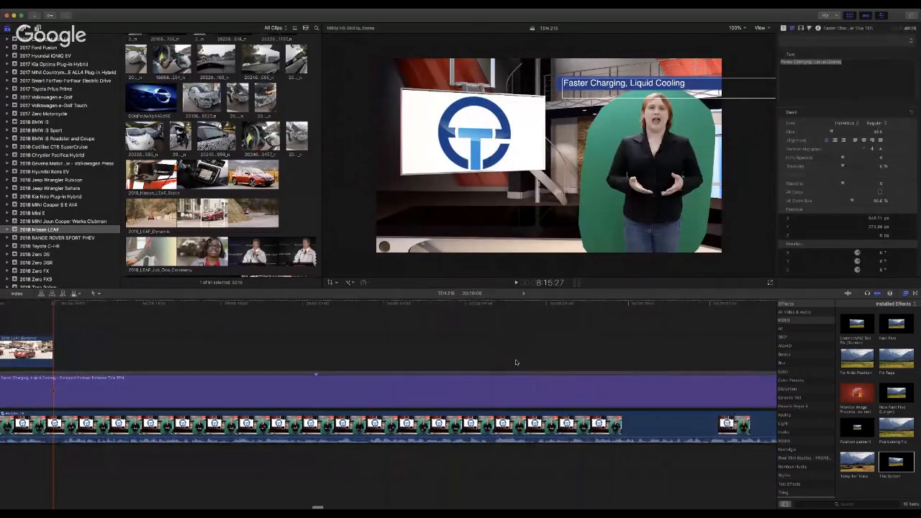
key("super+minus")
key("super+minus")
scroll(515, 362, "left", 6)
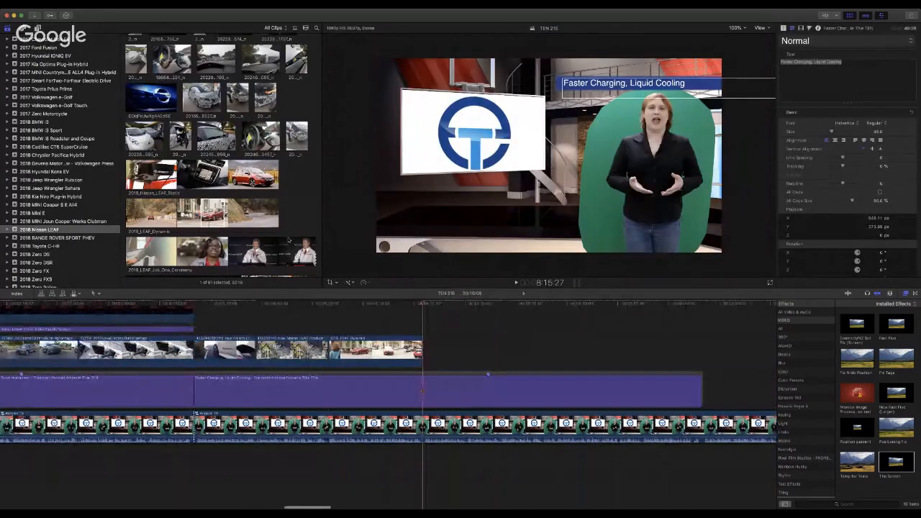
scroll(288, 239, "down", 5)
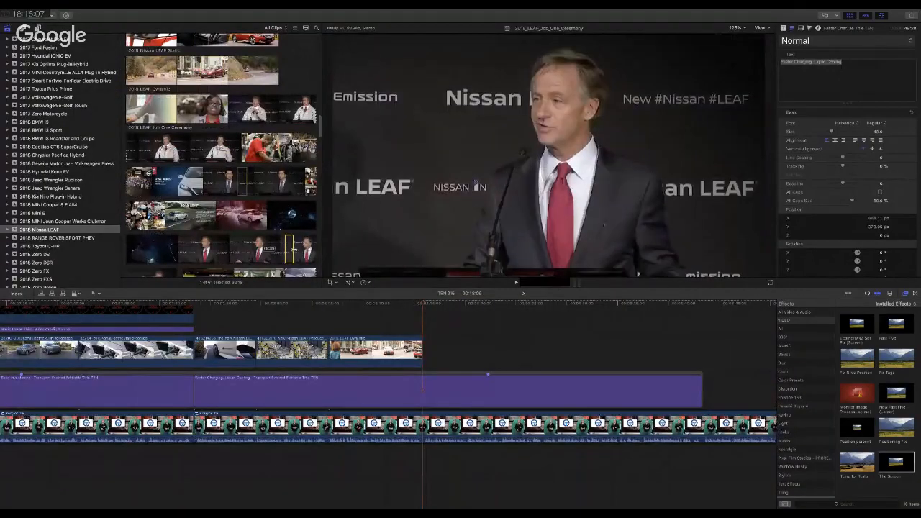
left_click(295, 249)
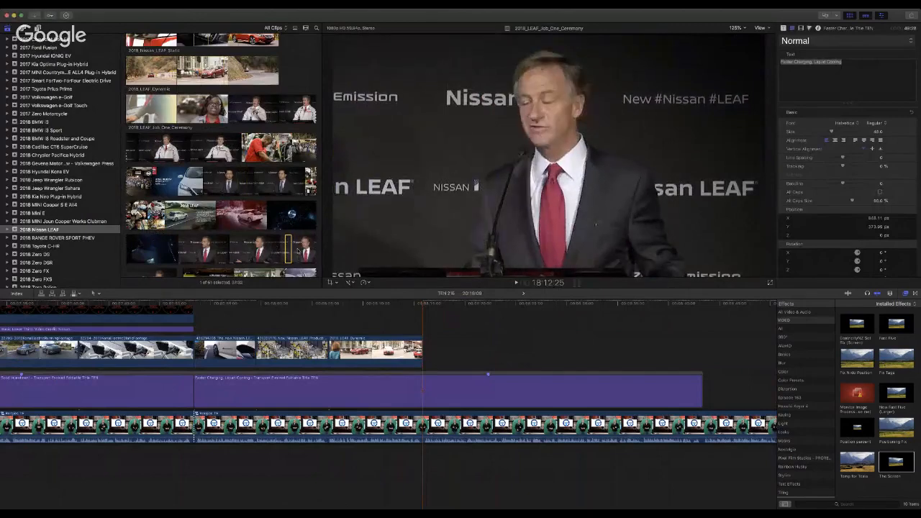
left_click(298, 250)
left_click_drag(306, 250, 133, 262)
scroll(44, 280, "down", 1)
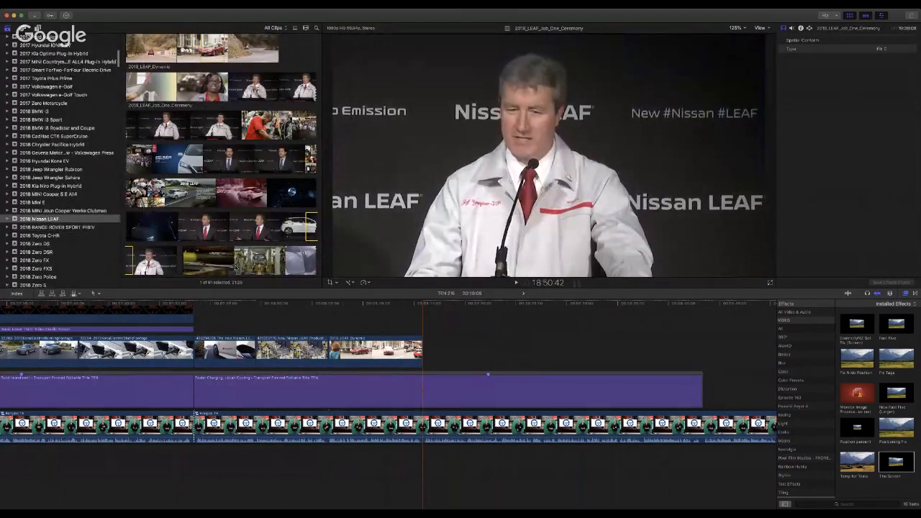
Step: Look through the 2018_Nissan_LEAF_Static clip and the other LEAF footage for a shot to follow the red car
scroll(258, 204, "up", 6)
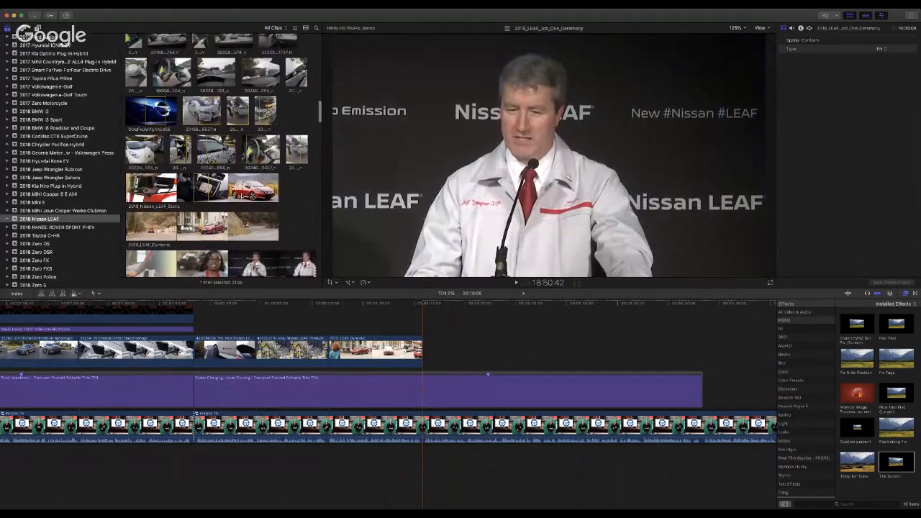
scroll(242, 195, "up", 2)
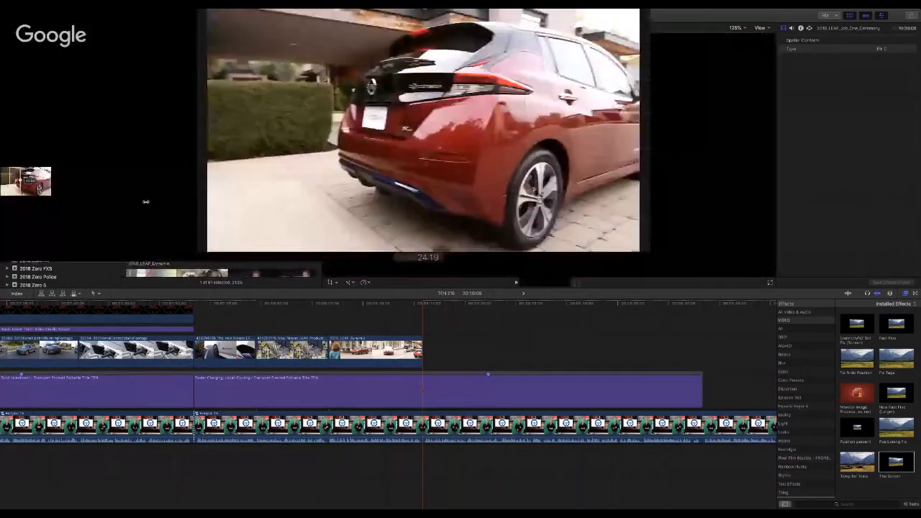
scroll(217, 164, "down", 10)
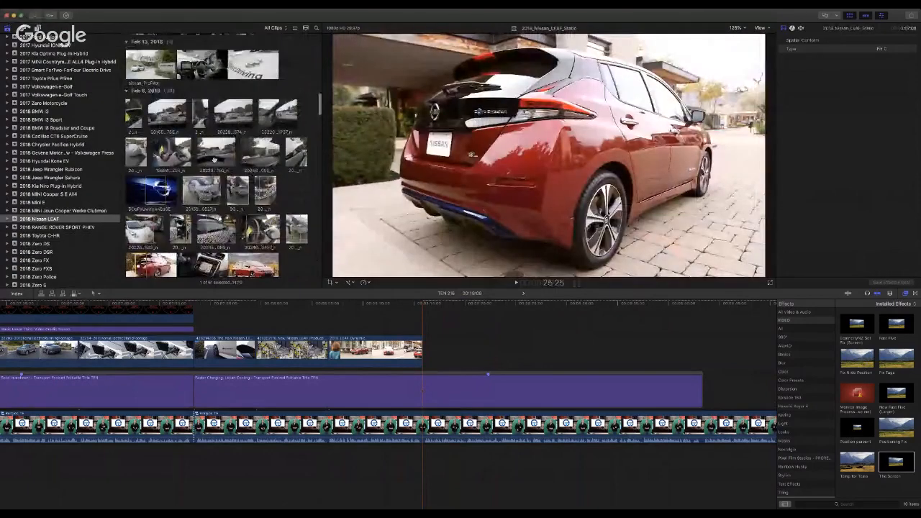
scroll(218, 164, "down", 3)
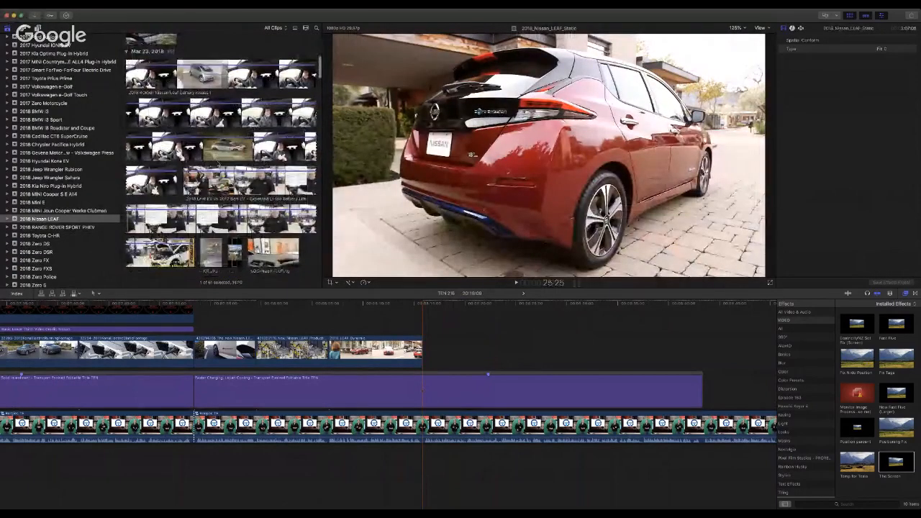
scroll(218, 164, "up", 3)
scroll(218, 164, "up", 6)
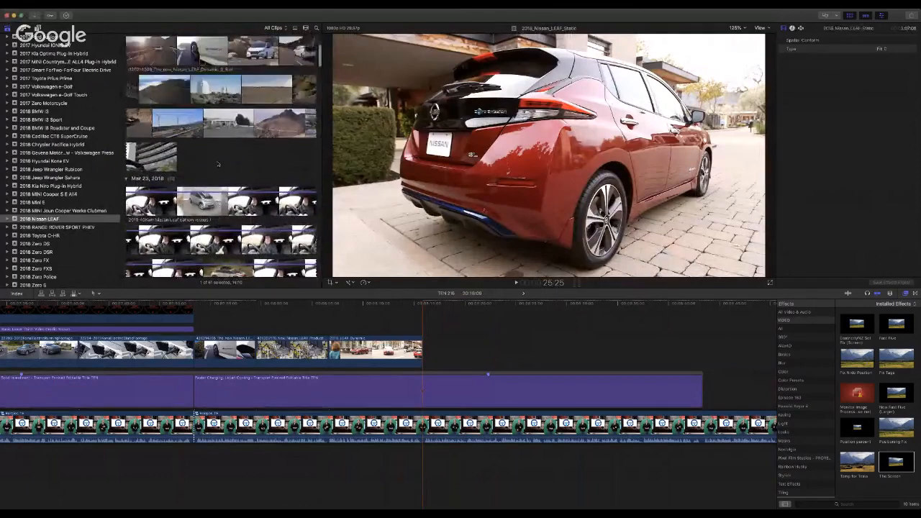
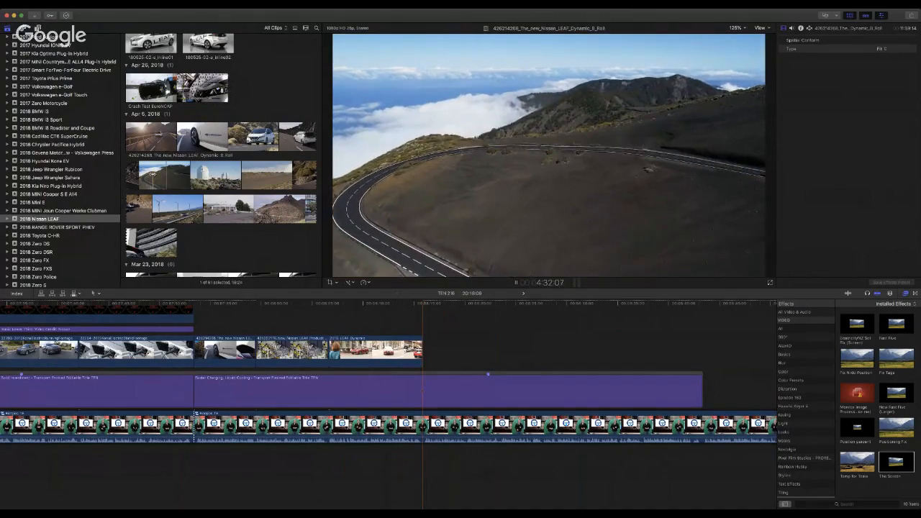
Step: Add the winding mountain road aerial shot from The new Nissan LEAF Dynamic B-Roll directly after the red car street shot
left_click(153, 174)
left_click_drag(159, 175, 427, 358)
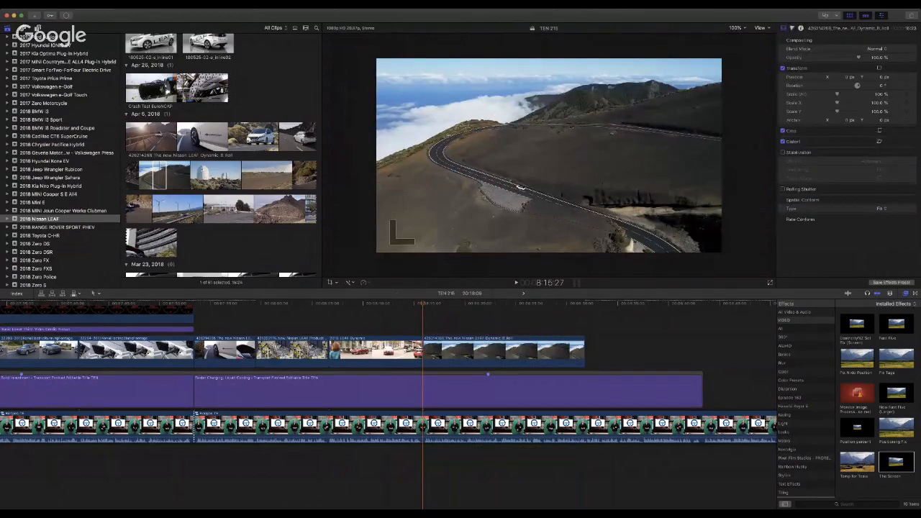
key("super+Tab")
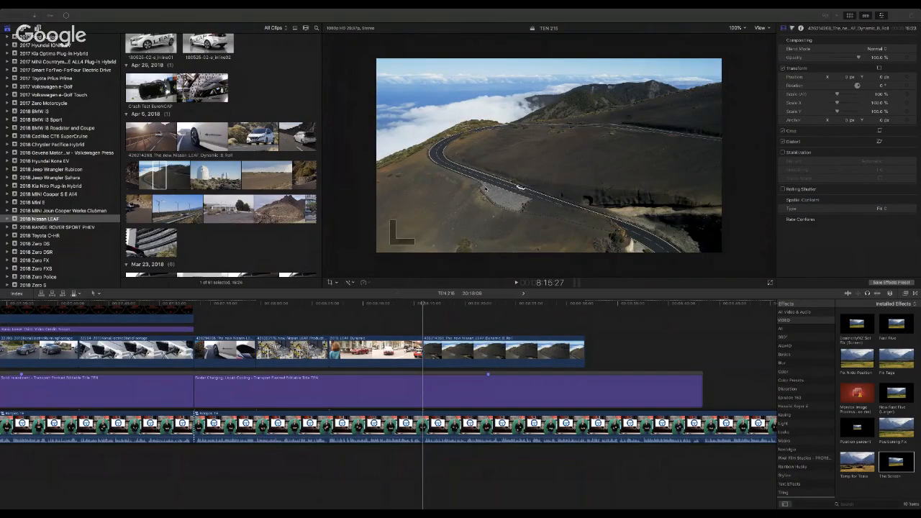
Step: Play through the mountain road shot and trim its end back to a duration of about 13 seconds
left_click(449, 309)
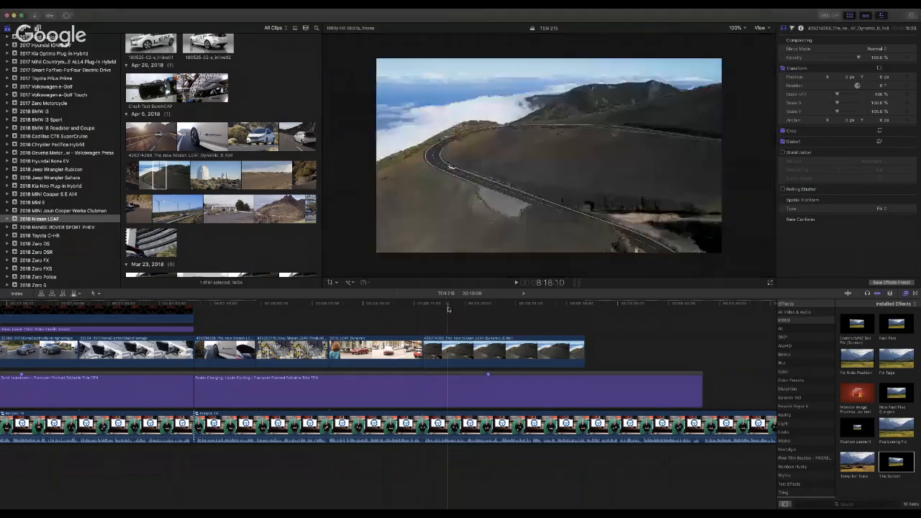
key("space")
left_click(536, 310)
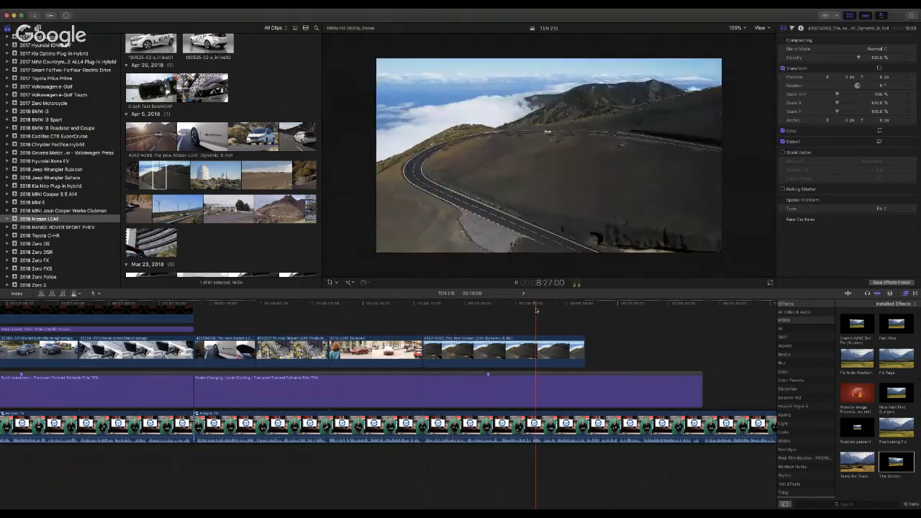
key("space")
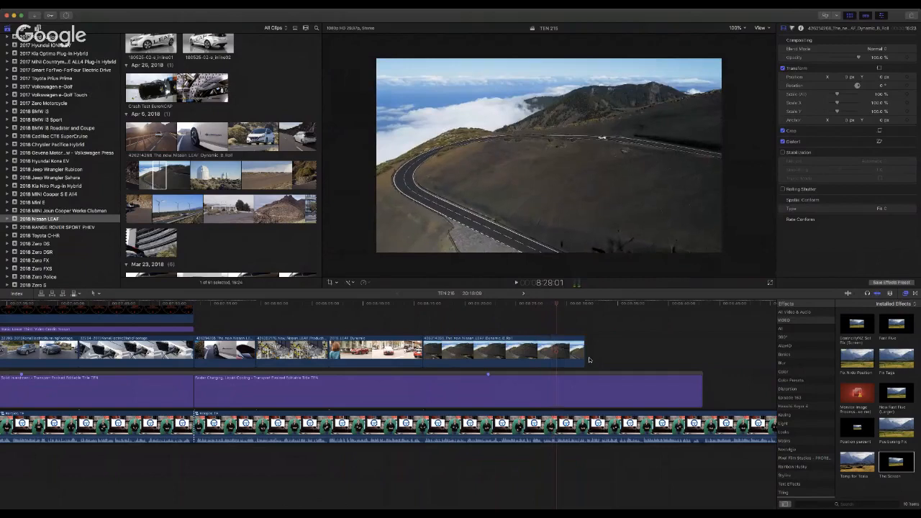
left_click(423, 307)
key("space")
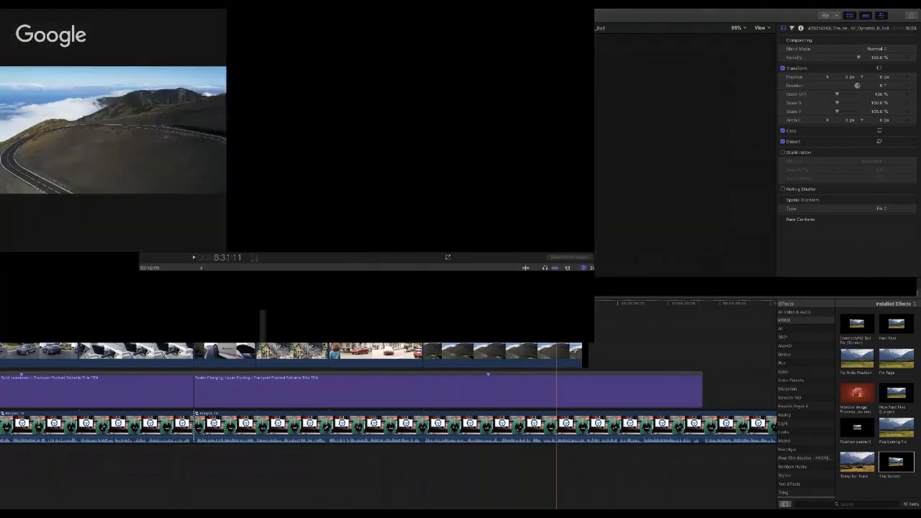
left_click_drag(584, 352, 555, 353)
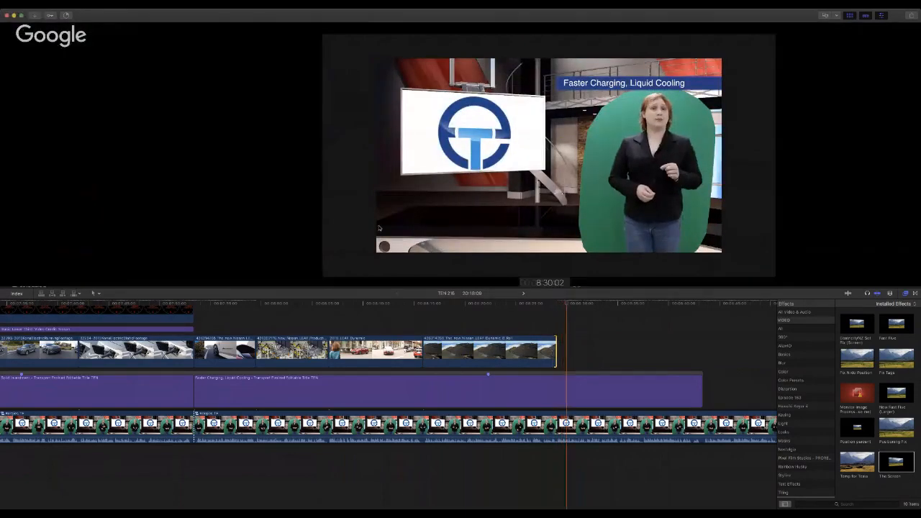
Step: Find the battery assembly line shot in 170831_New_Nissan_LEAF_plant_broll and place it directly after the mountain road shot
scroll(252, 208, "down", 5)
scroll(277, 205, "down", 10)
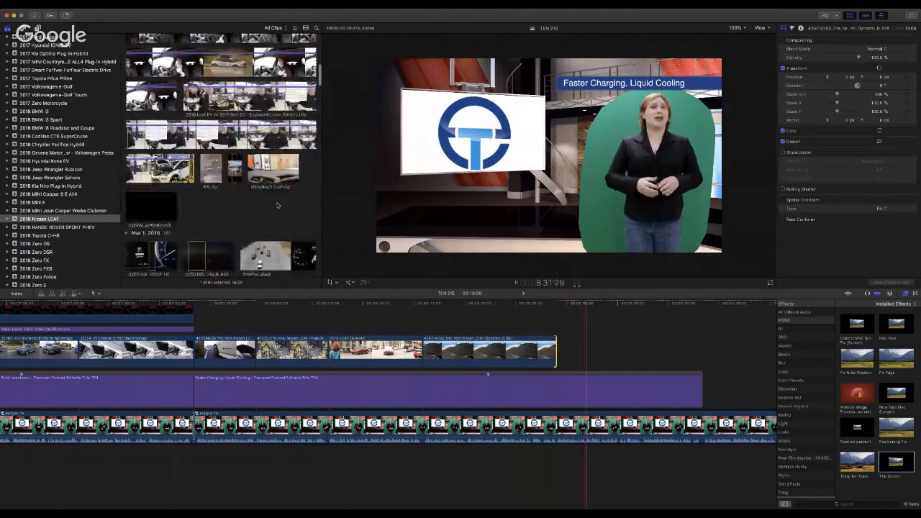
scroll(277, 205, "up", 15)
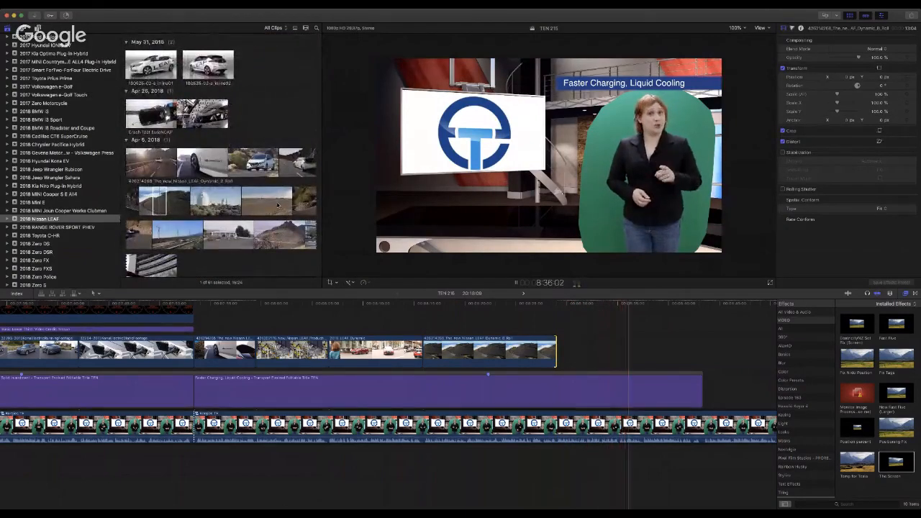
key("space")
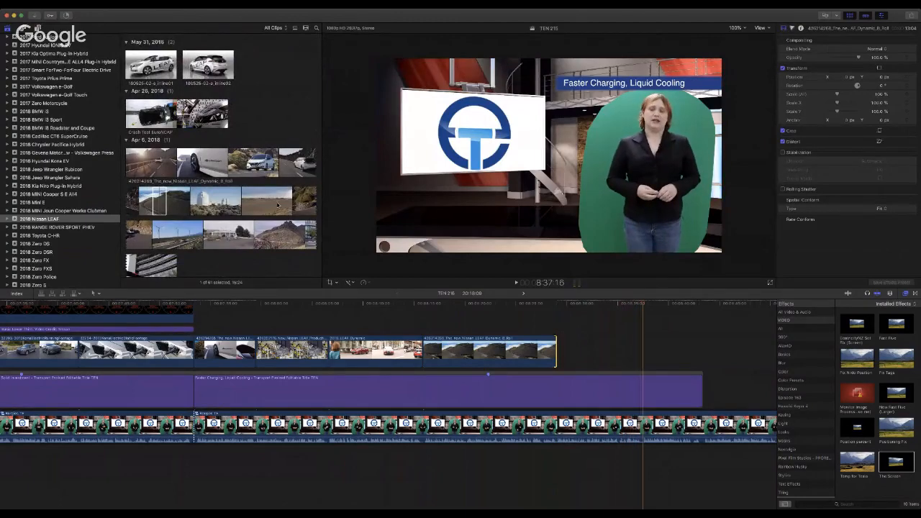
scroll(255, 128, "down", 5)
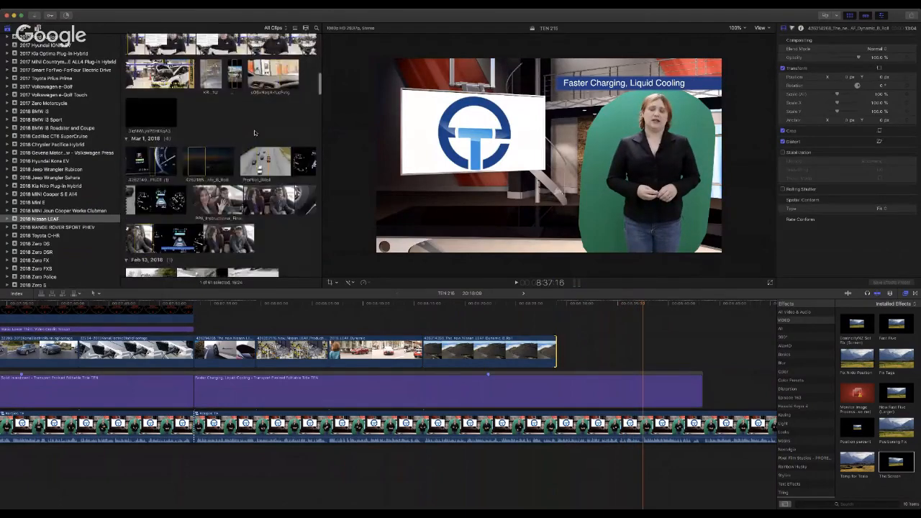
scroll(254, 132, "down", 8)
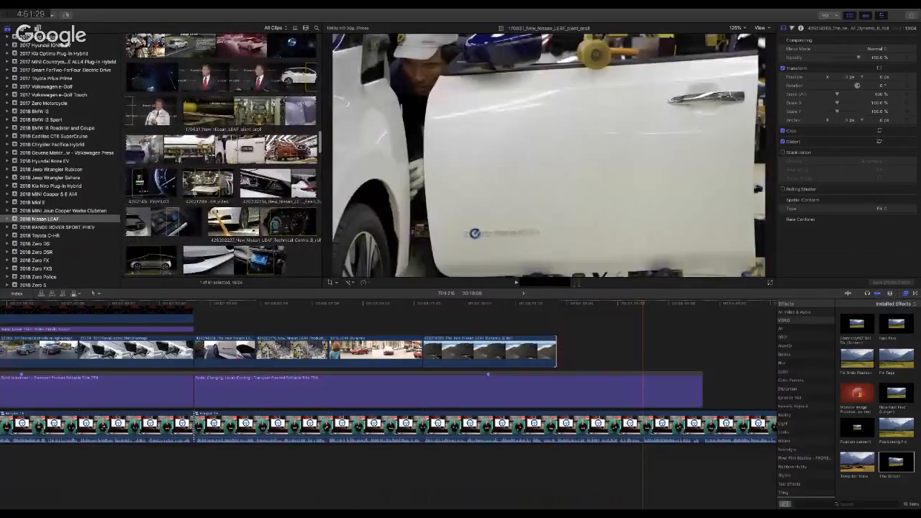
left_click(286, 148)
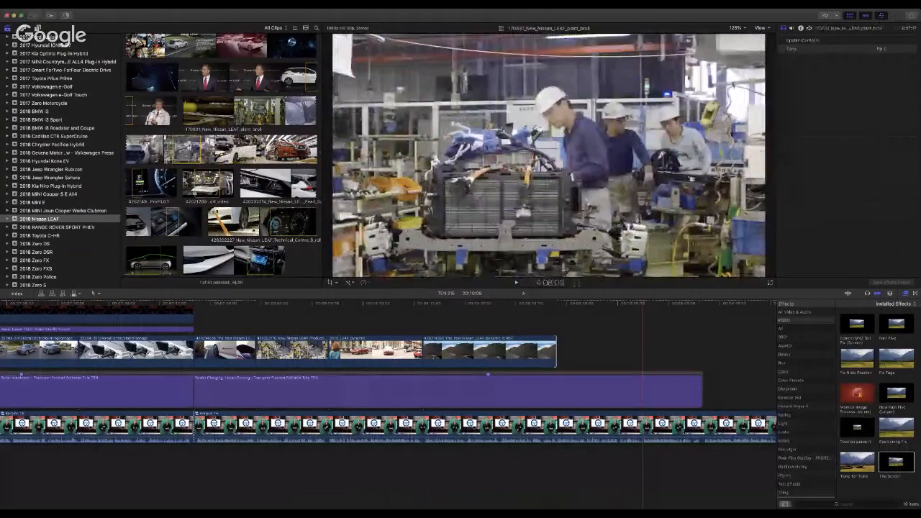
left_click(565, 401)
left_click_drag(564, 400, 558, 324)
scroll(693, 355, "right", 5)
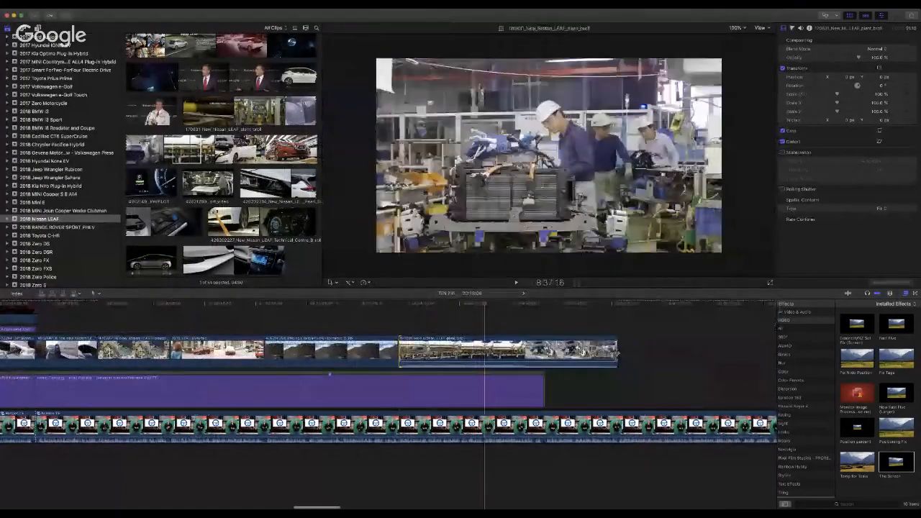
Step: Trim the assembly line shot's end to the playhead at 8:37:16, then detach and delete its audio
left_click_drag(616, 351, 484, 351)
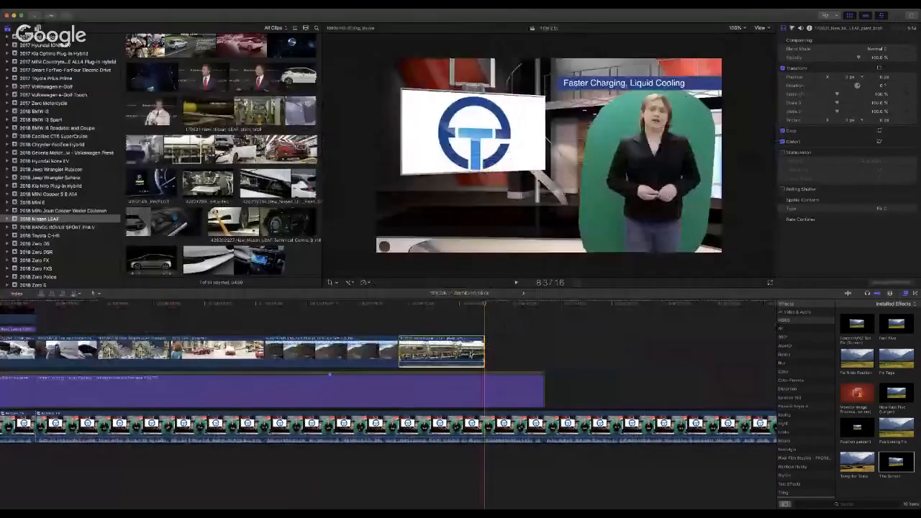
key("ctrl+shift+s")
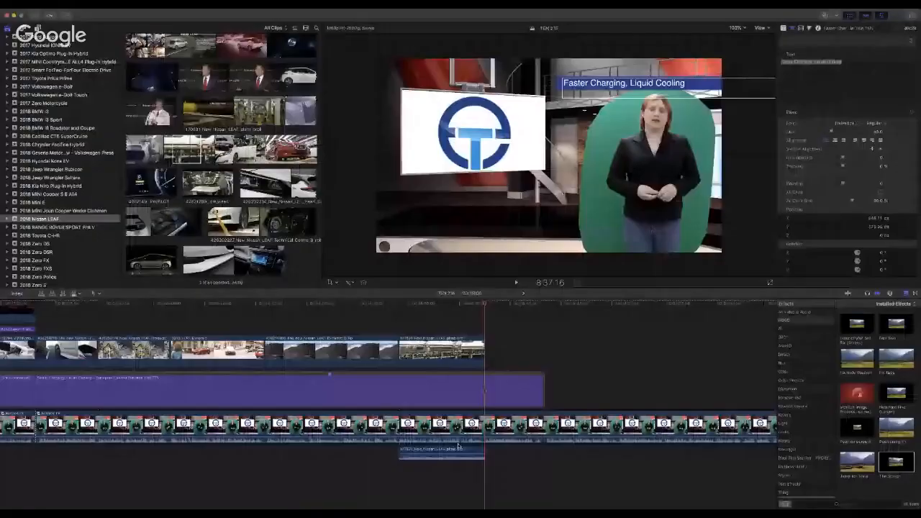
left_click(459, 452)
key("Delete")
Step: Add the red LEAF production line shot from the plant footage directly after the assembly line shot, with its beginning cut off
key("space")
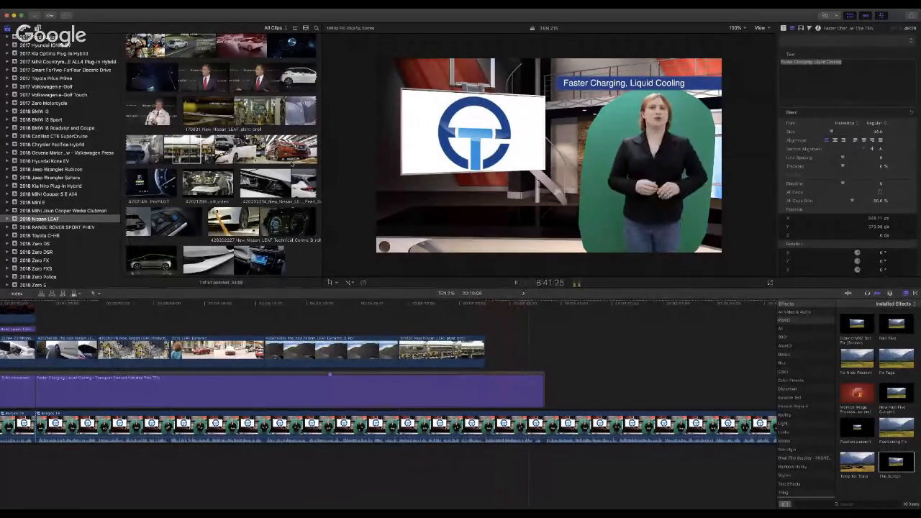
left_click_drag(284, 153, 403, 323)
key("x")
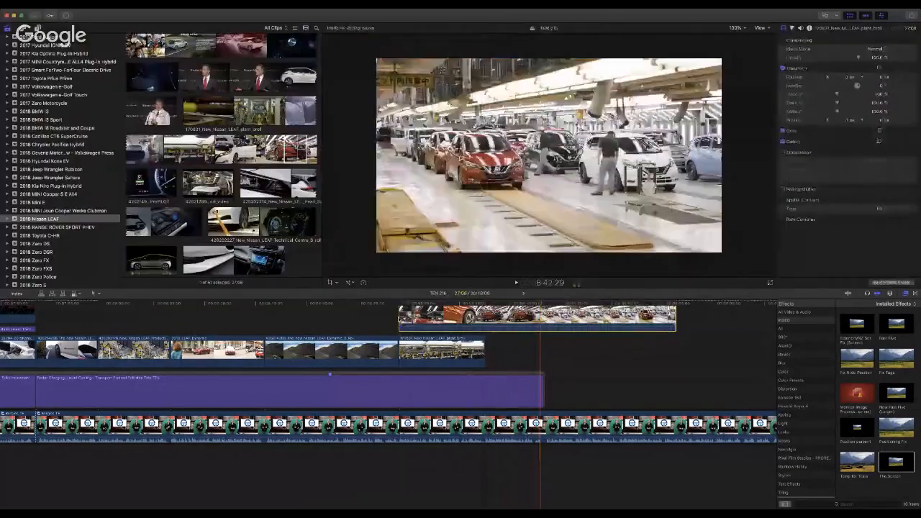
left_click_drag(400, 319, 545, 320)
left_click_drag(615, 390, 556, 350)
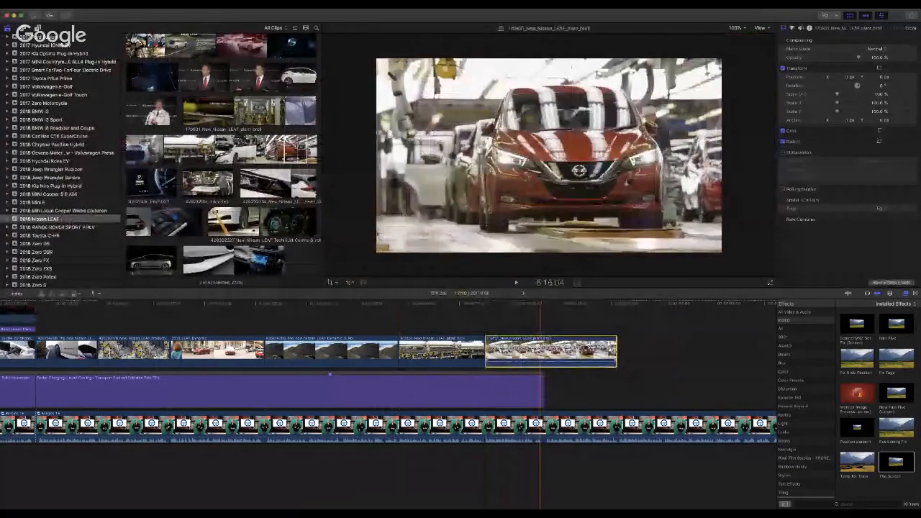
Step: Trim the red LEAF production line shot to the end of the segment title and apply The Screen effect to it
left_click_drag(616, 351, 544, 351)
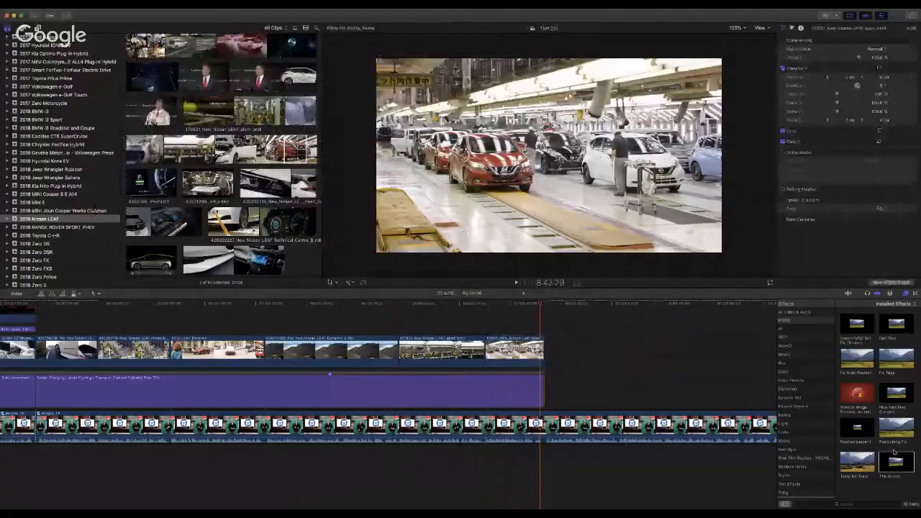
left_click_drag(893, 453, 516, 364)
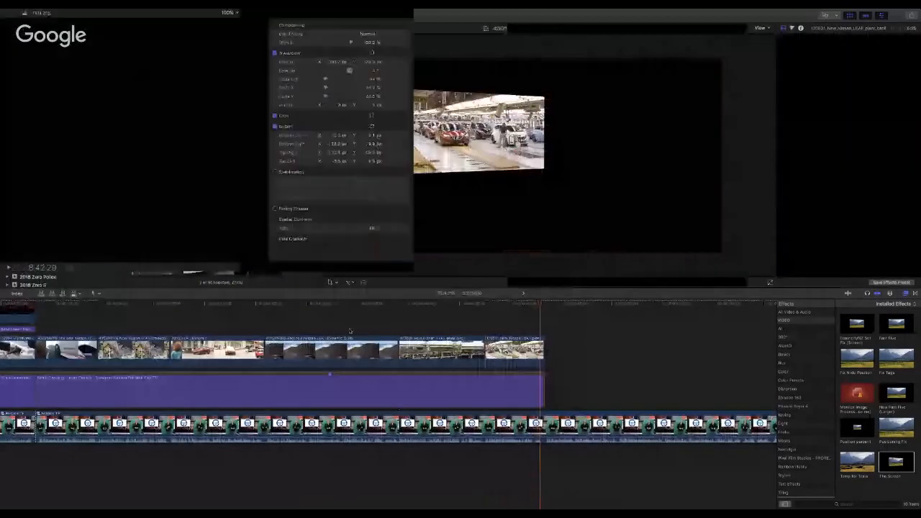
Step: Copy the previous segment's video credit to the start of the Faster Charging, Liquid Cooling segment and extend it to the segment's end
scroll(115, 334, "left", 4)
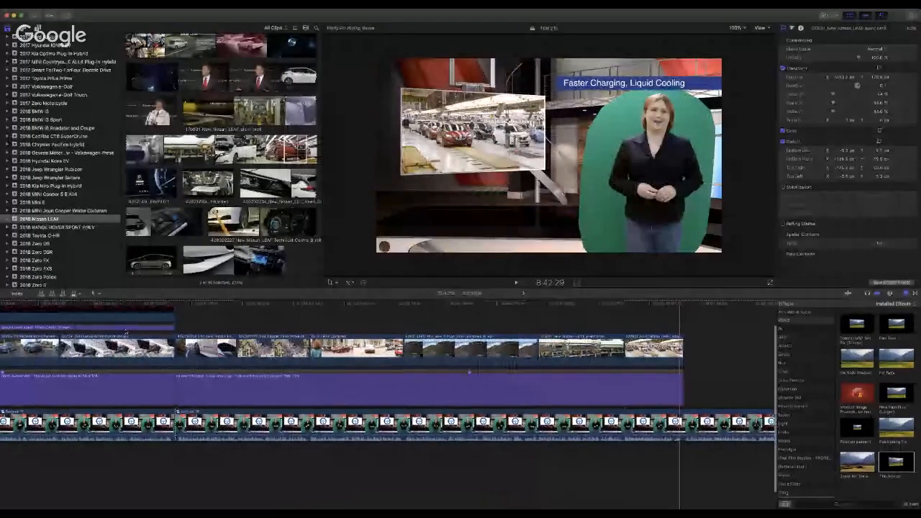
left_click(126, 330)
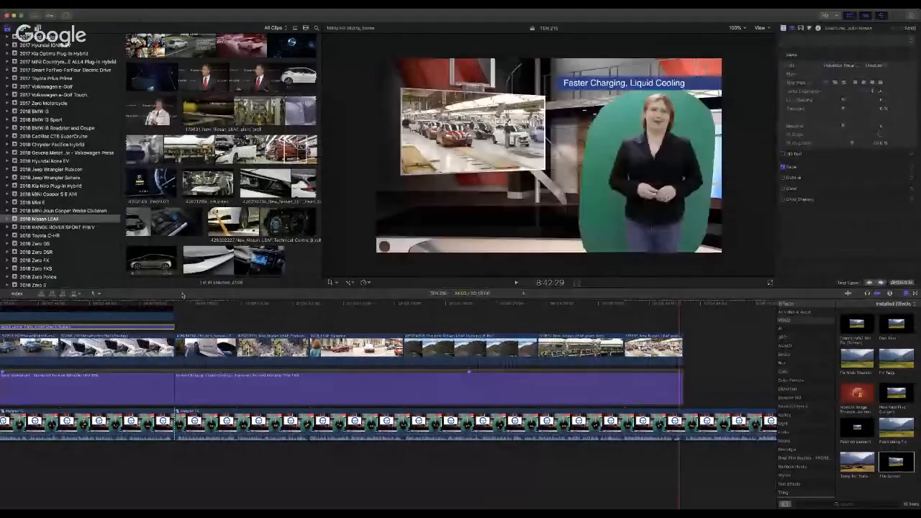
left_click(177, 305)
key("super+v")
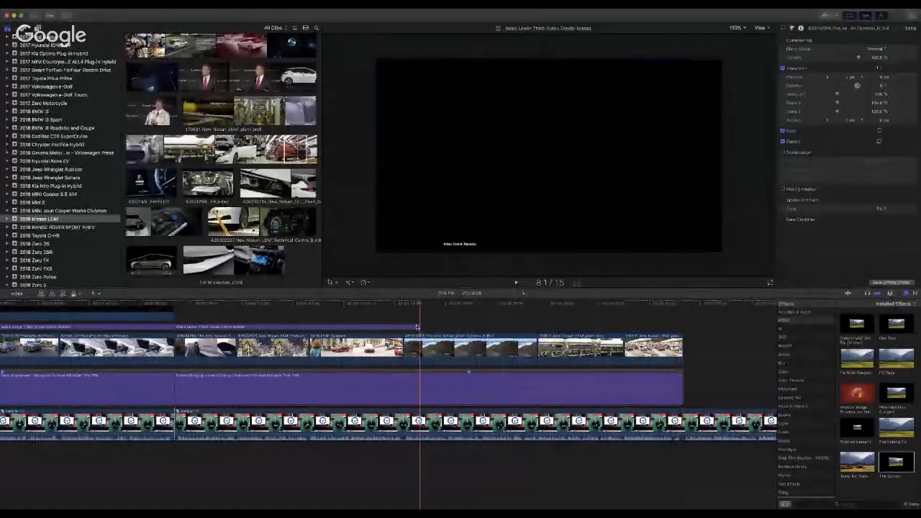
left_click(416, 328)
left_click_drag(416, 327, 683, 330)
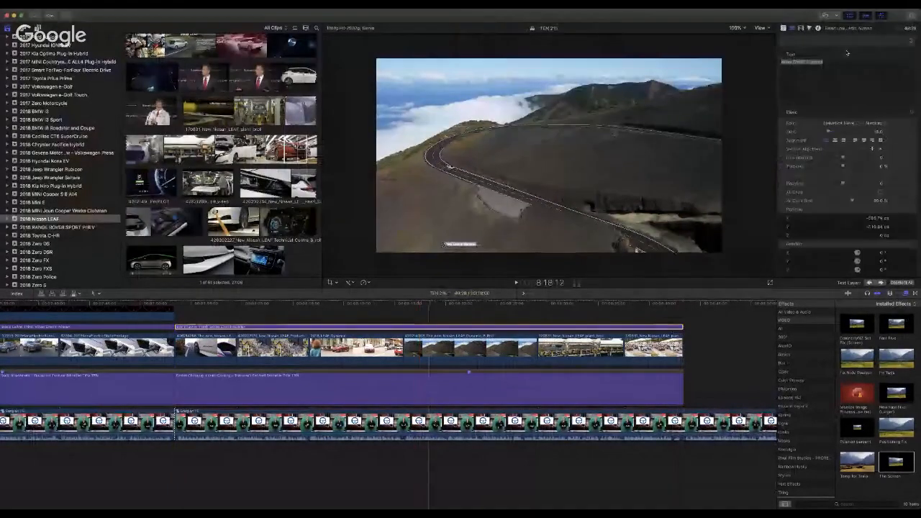
Step: Change the copied credit's text to "Video Credit: Nissan"
left_click_drag(823, 62, 807, 62)
type("Ni")
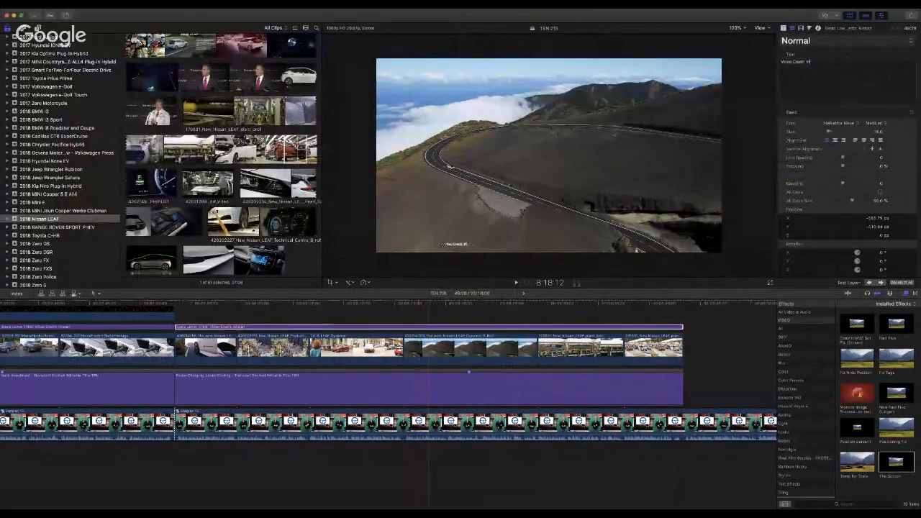
type("Ni")
key("super+Tab")
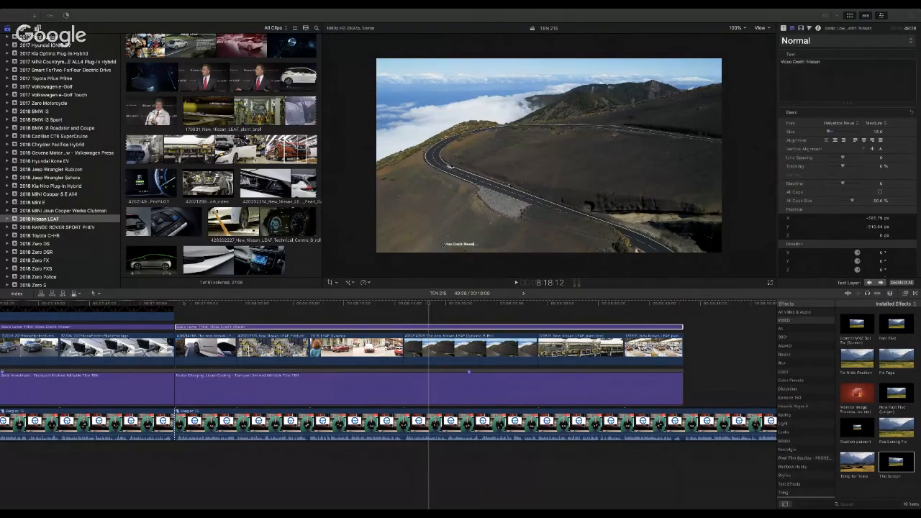
Step: Extend the TEN-bug logo overlay to the end of the Faster Charging, Liquid Cooling segment
left_click_drag(173, 316, 682, 317)
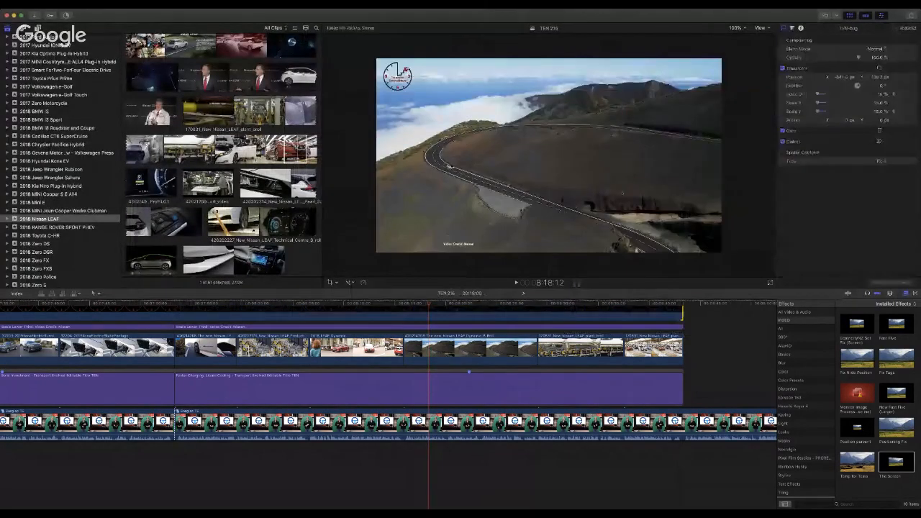
key("super+Tab")
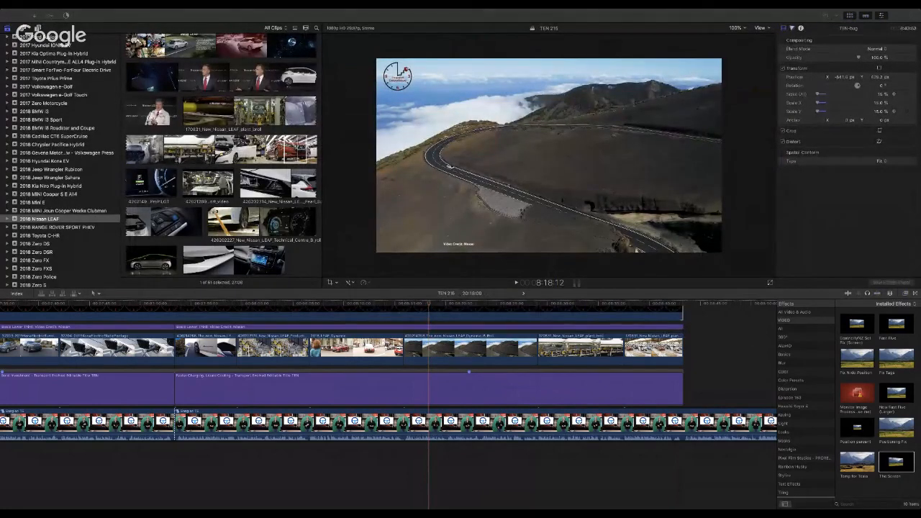
Step: Place a copy of the Faster Charging, Liquid Cooling title directly after the original, over the following segment
left_click(664, 374)
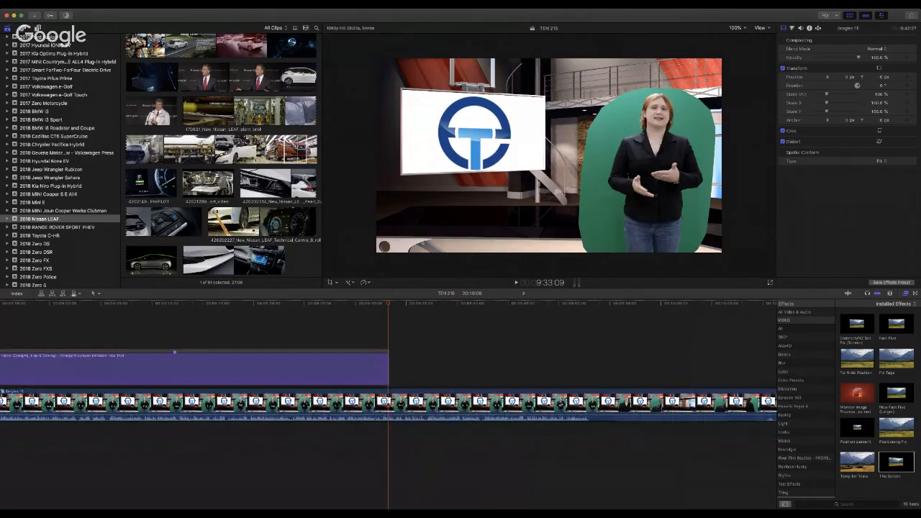
key("super+Tab")
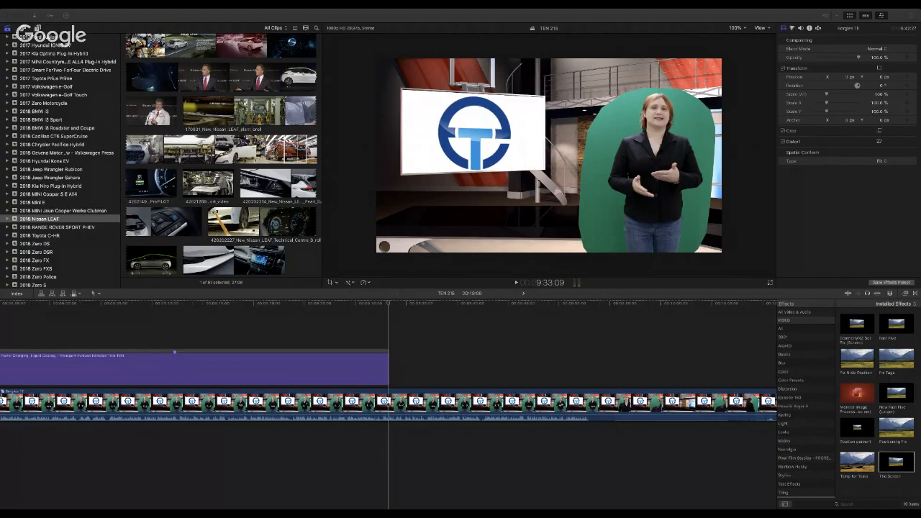
Step: Go back to the start of the Turned On segment near the beginning of the episode and read its timecode
scroll(433, 347, "left", 5)
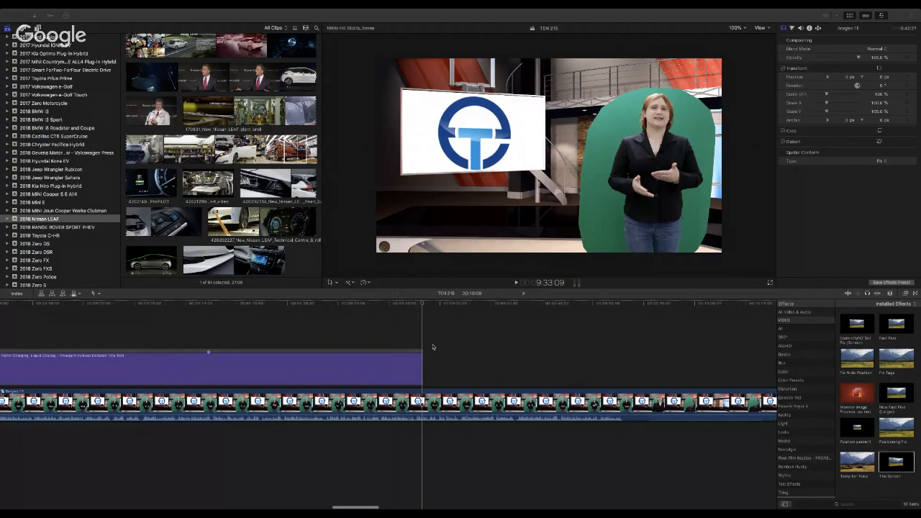
scroll(440, 343, "left", 3)
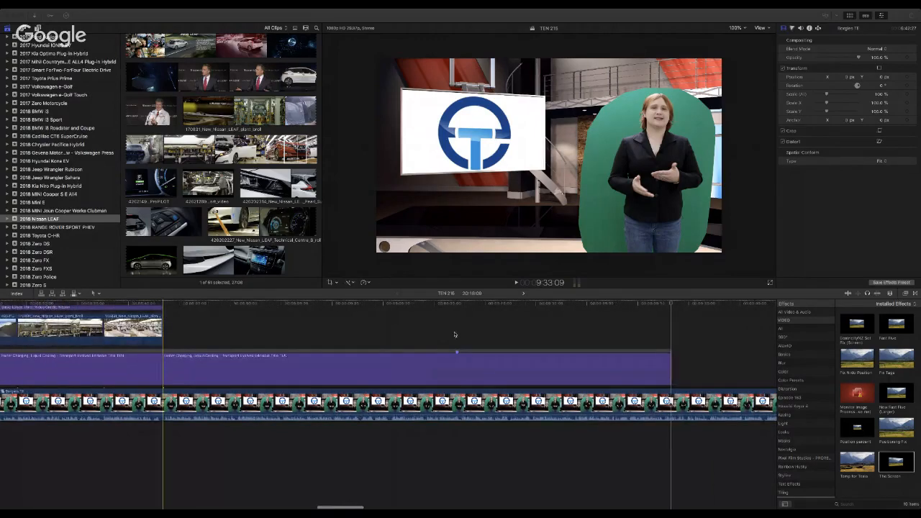
scroll(402, 334, "left", 4)
scroll(403, 334, "left", 10)
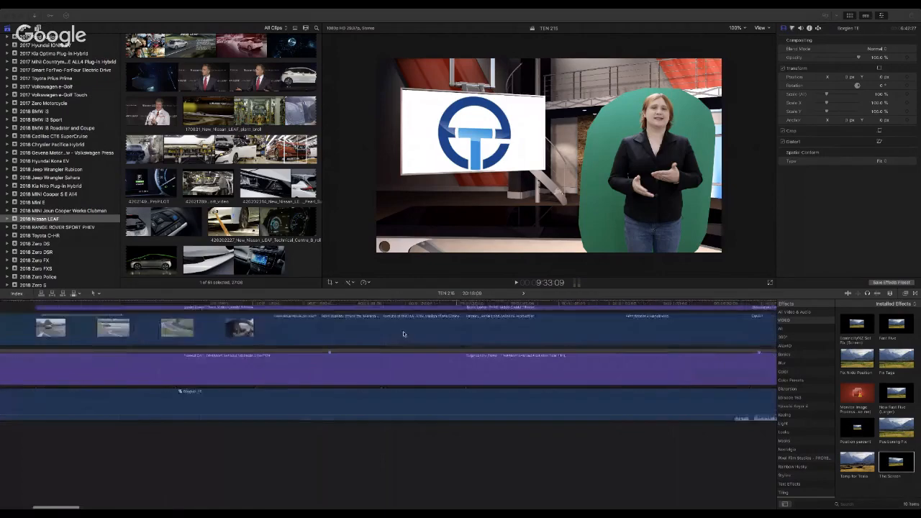
scroll(388, 329, "up", 3)
scroll(388, 329, "right", 3)
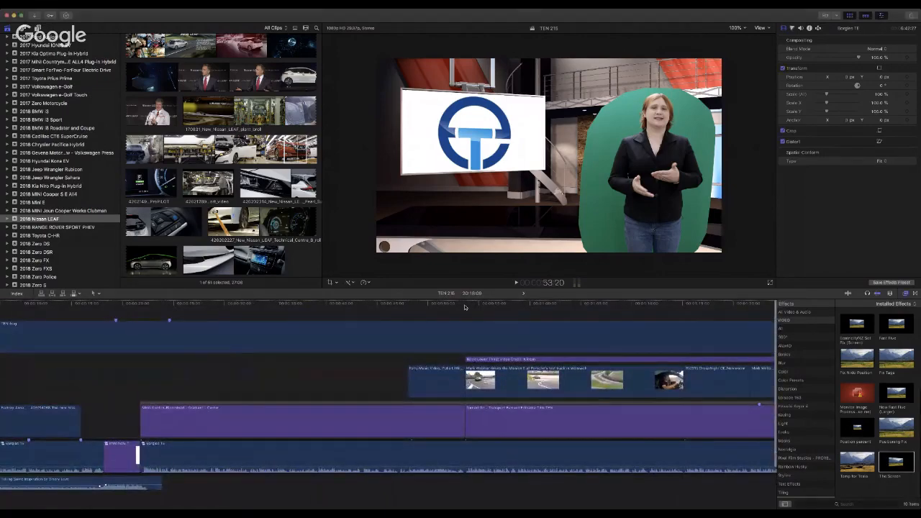
left_click(465, 306)
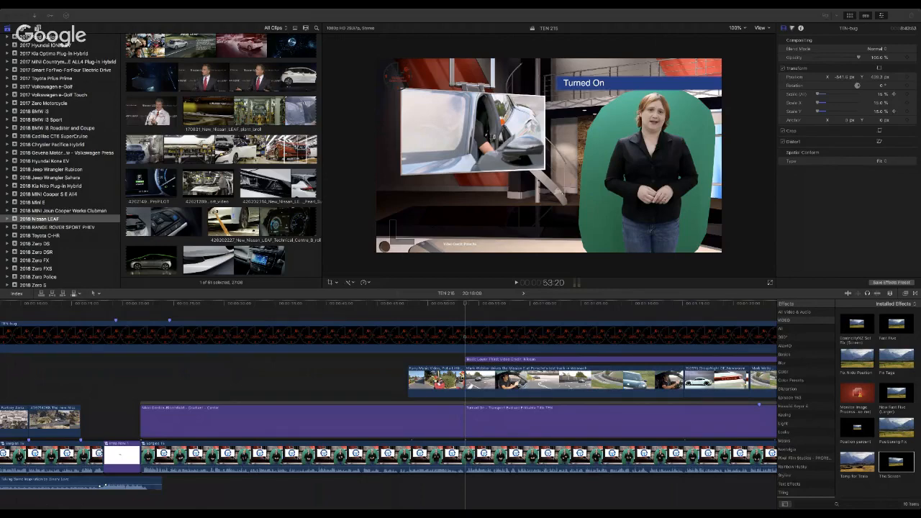
Step: Go to the starts of the Gigafactory Plans and Heading to Goodwood segments and read their timecodes
scroll(388, 405, "right", 5)
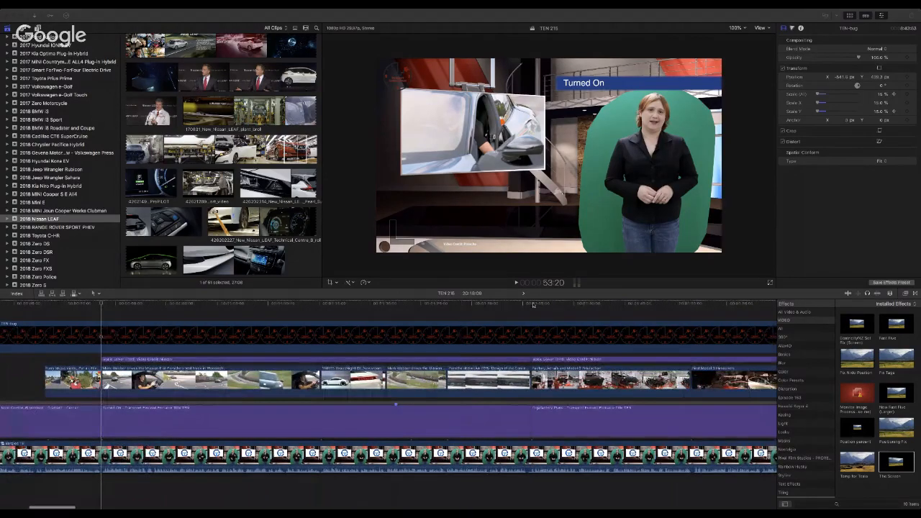
left_click(533, 305)
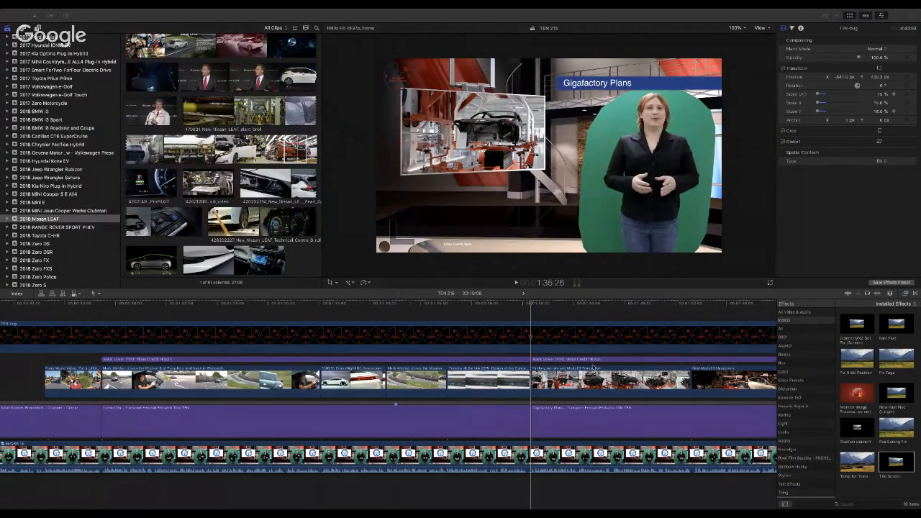
scroll(597, 367, "right", 5)
scroll(592, 367, "right", 10)
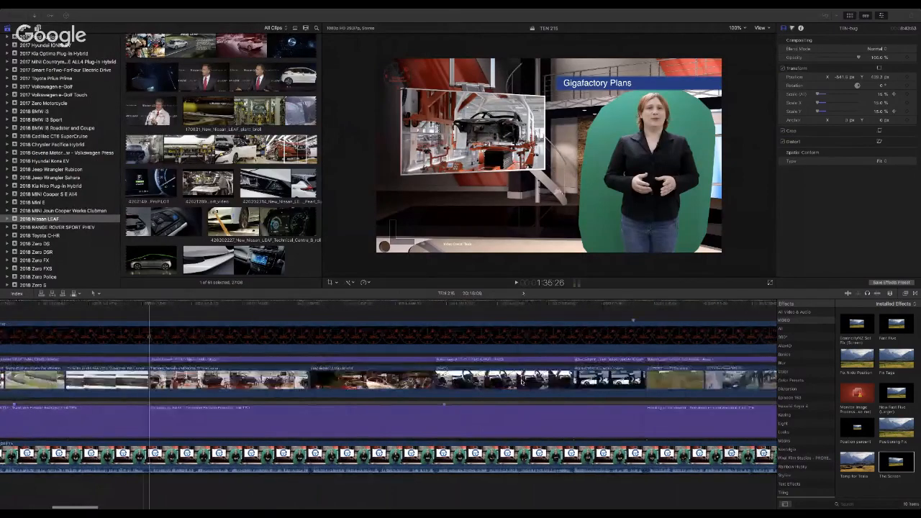
left_click(644, 304)
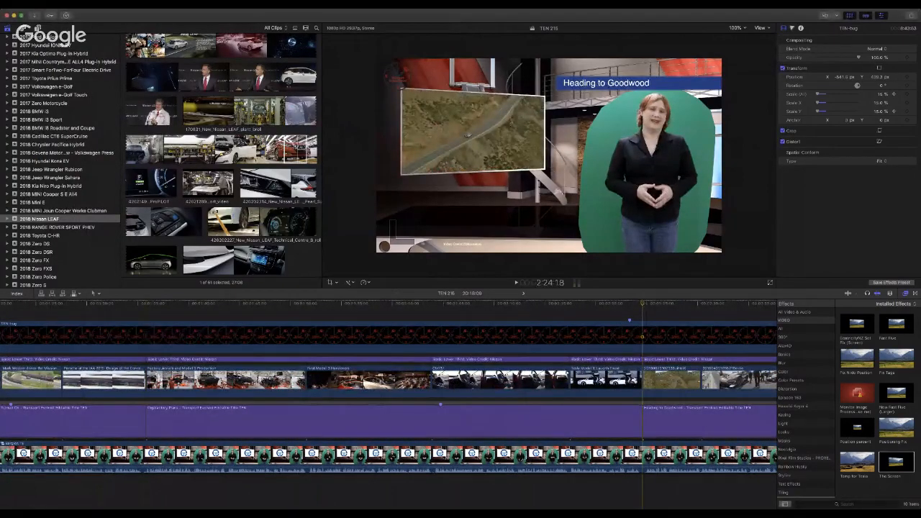
key("super+Tab")
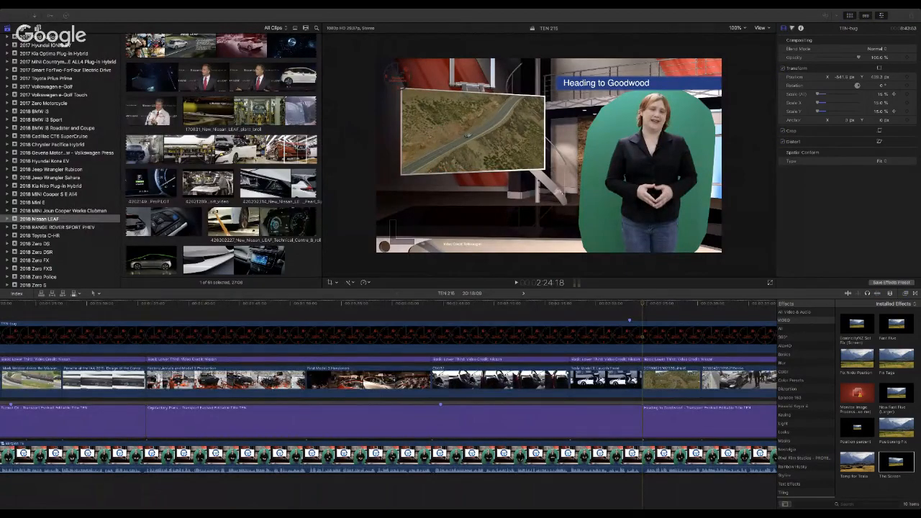
Step: Go to the starts of the UK-Bound and Big Contract segments and read their timecodes
scroll(389, 389, "right", 15)
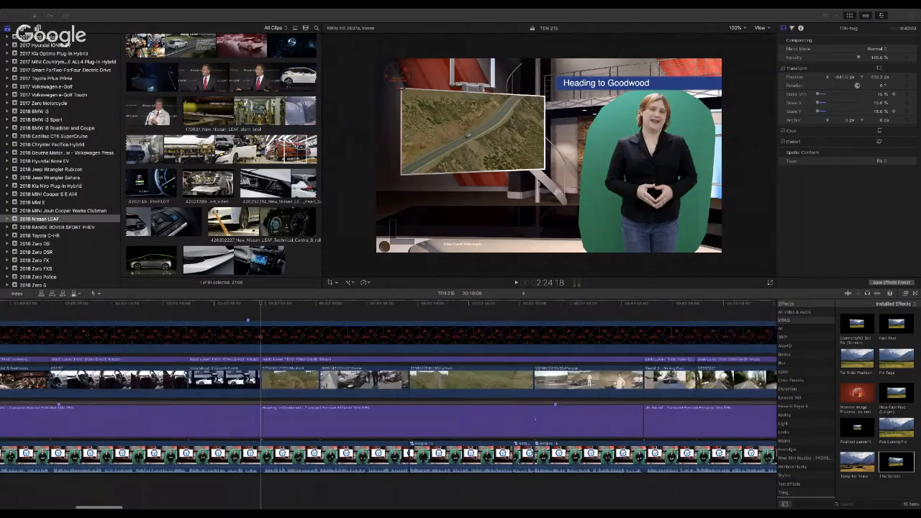
left_click(588, 314)
left_click(590, 305)
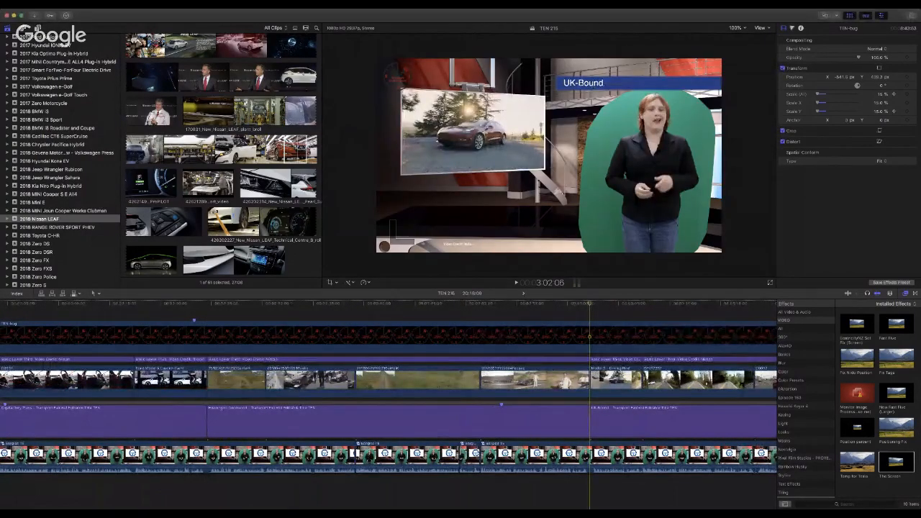
key("super+Tab")
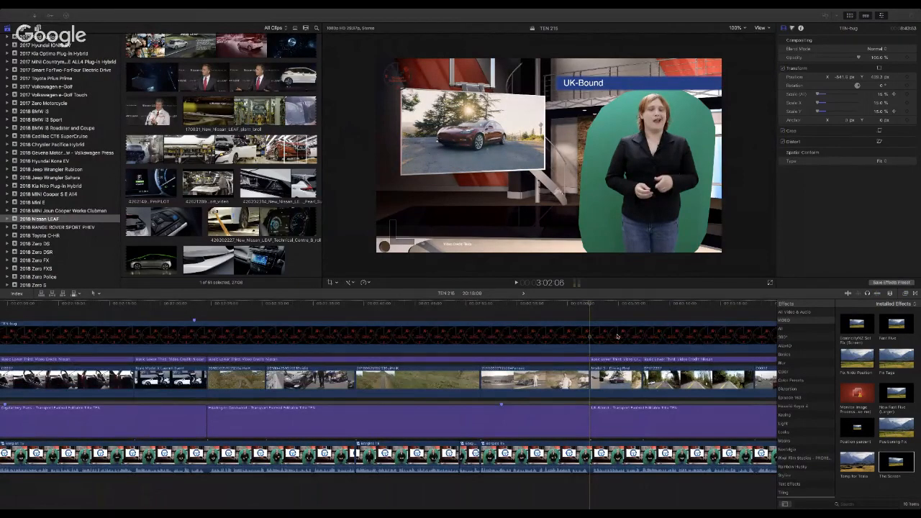
scroll(622, 342, "right", 15)
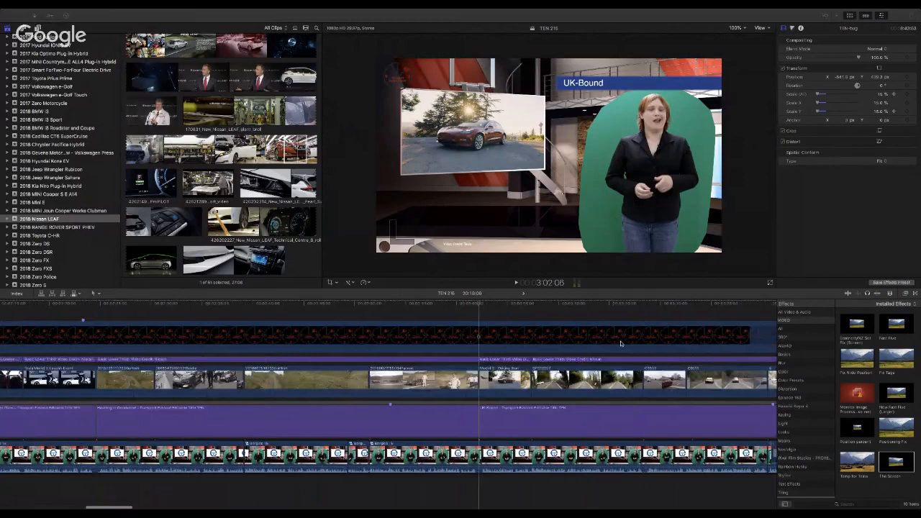
left_click(605, 305)
left_click(603, 305)
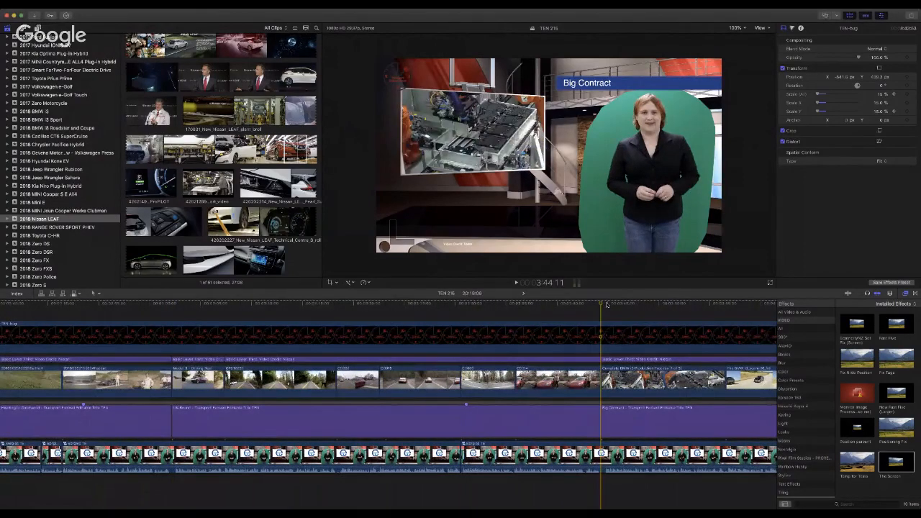
key("super+Tab")
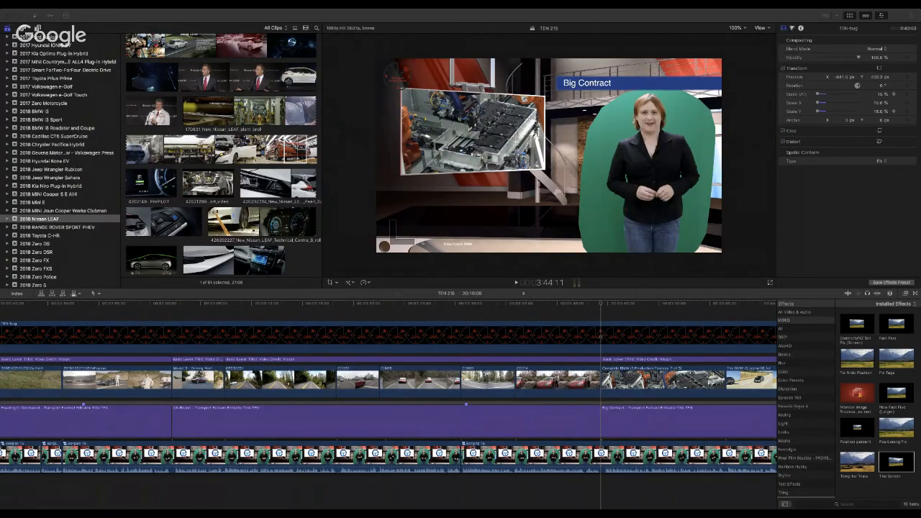
Step: Go to the starts of the Falling Incentives and Increased Production segments and read their timecodes
scroll(596, 311, "right", 10)
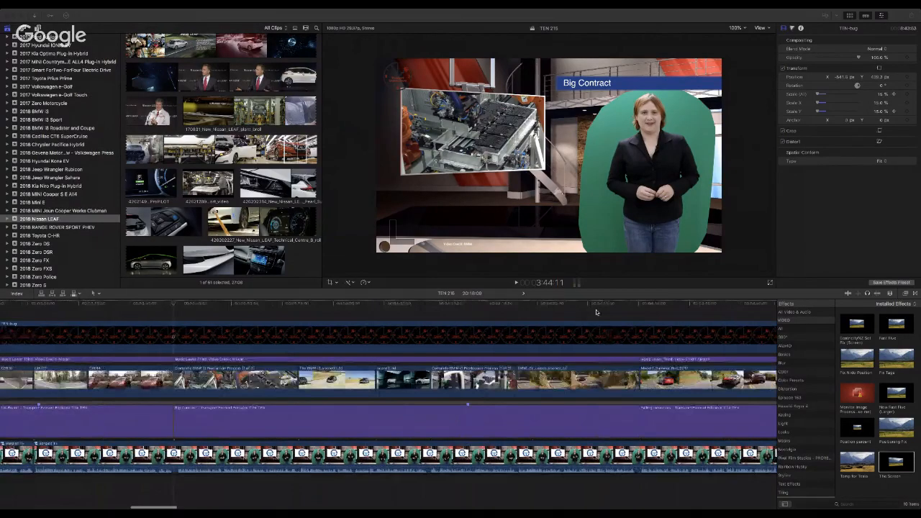
left_click(624, 303)
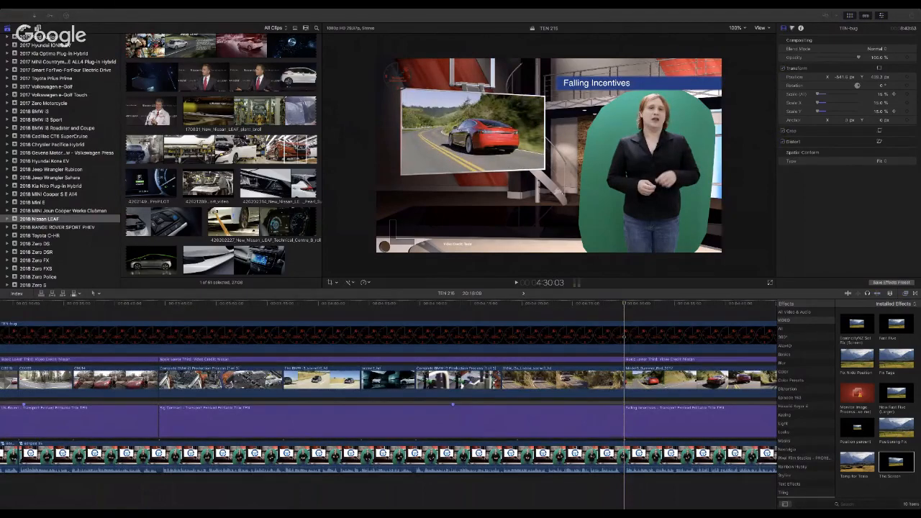
scroll(655, 339, "right", 10)
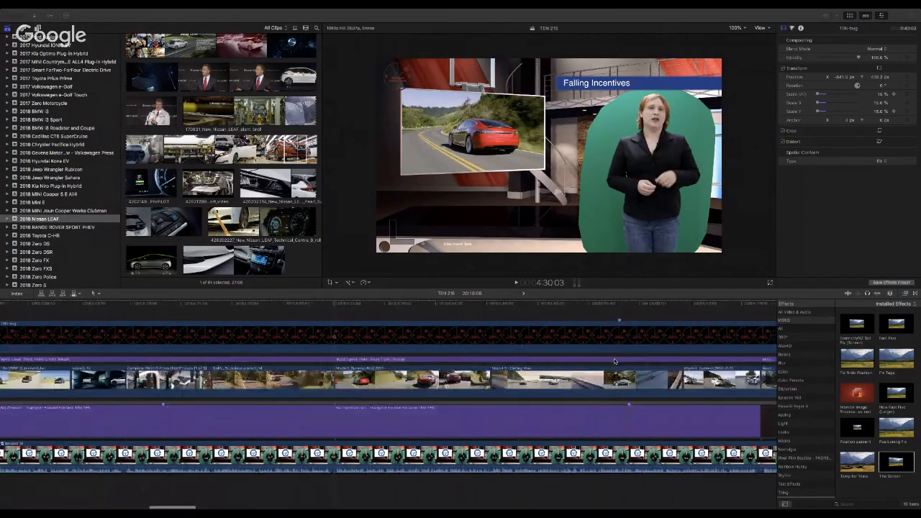
left_click(605, 304)
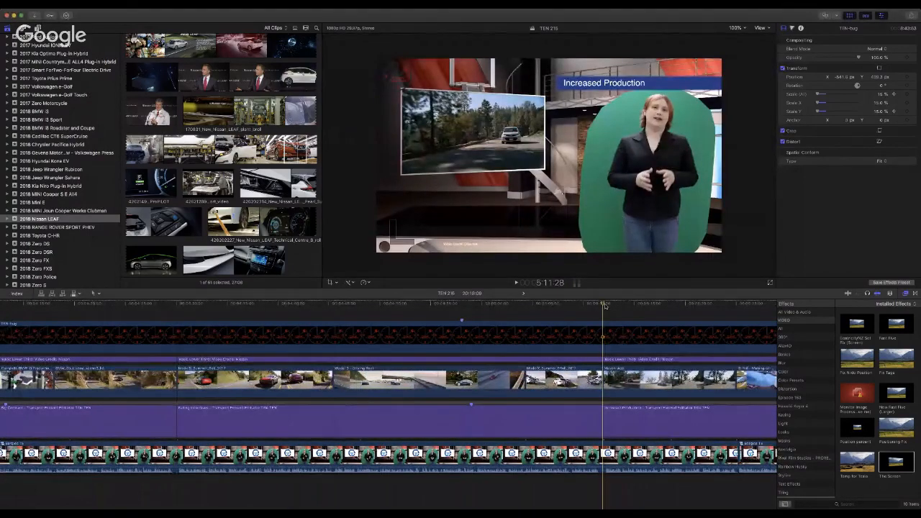
key("super+Tab")
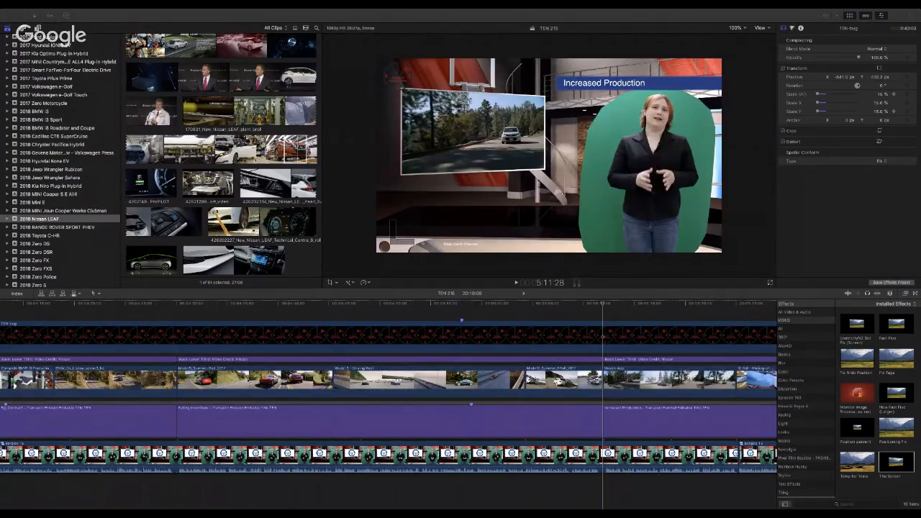
Step: Go to the starts of the Complaints Filed and Delivered, Ready to Test segments and read their timecodes
scroll(618, 307, "right", 10)
left_click(617, 306)
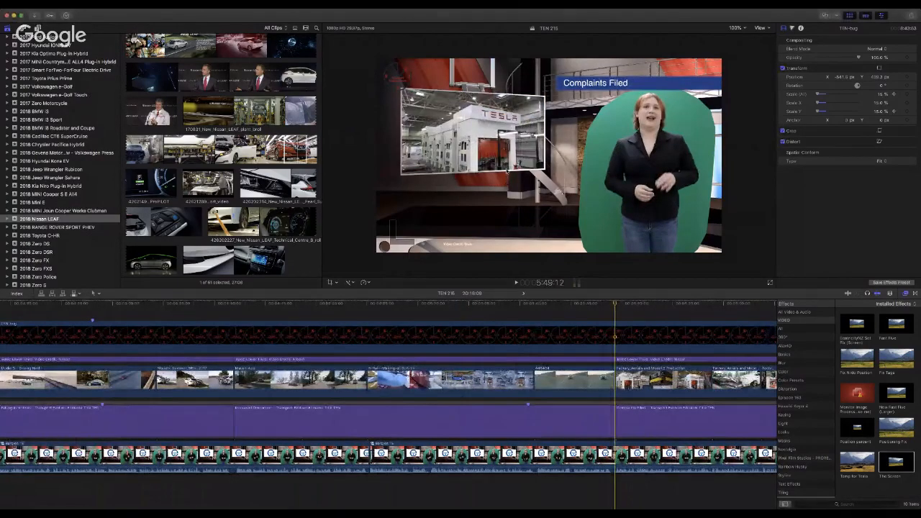
key("super+Tab")
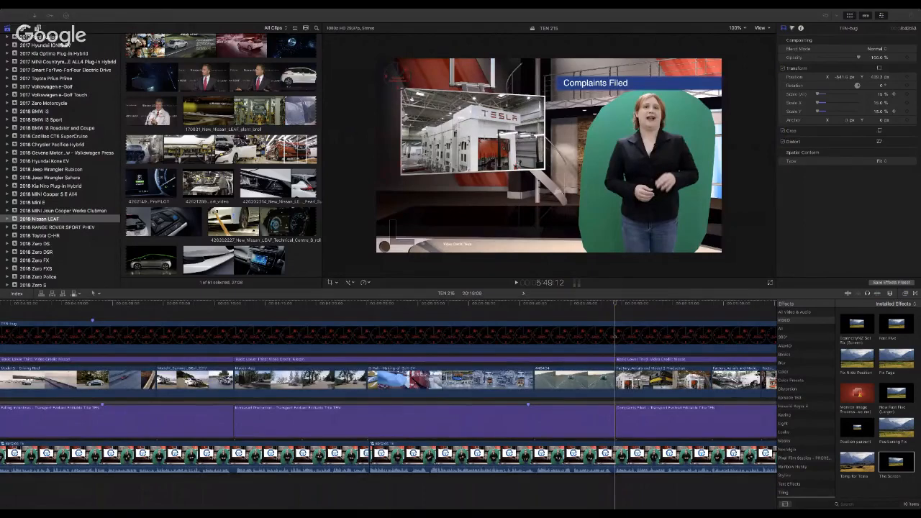
scroll(663, 307, "right", 10)
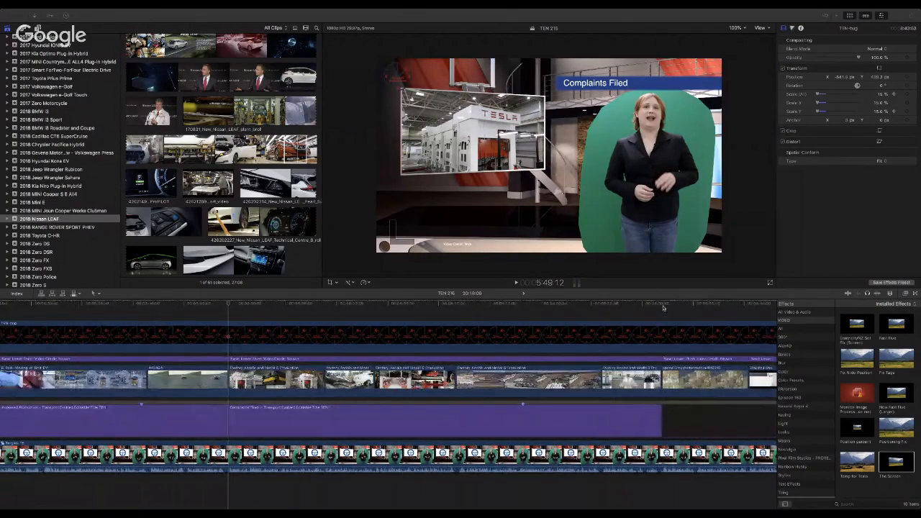
left_click(662, 307)
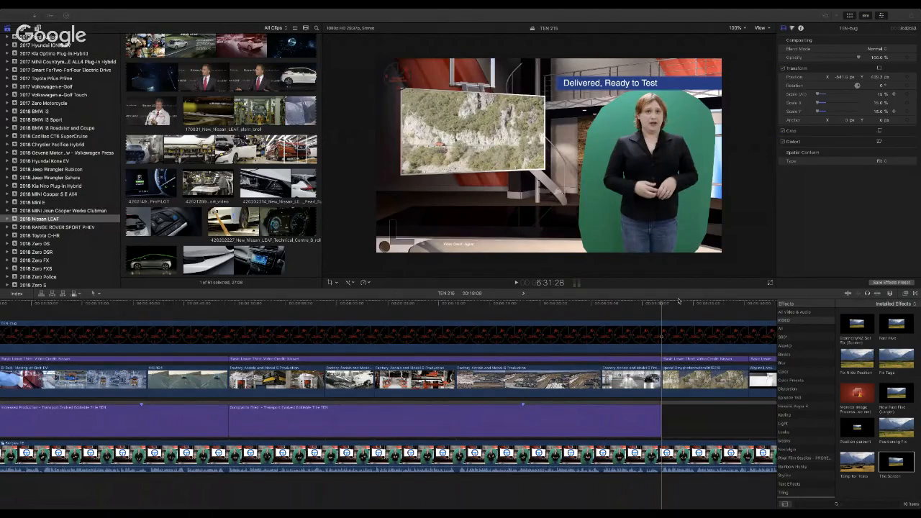
Step: Go to the starts of the Solid Investment and Faster Charging, Liquid Cooling segments and read their timecodes
scroll(617, 309, "right", 10)
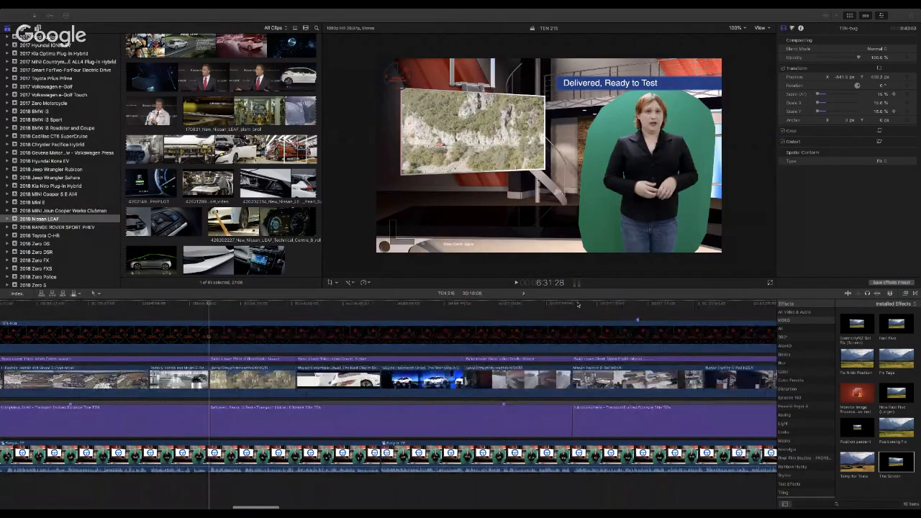
left_click(576, 304)
left_click(573, 303)
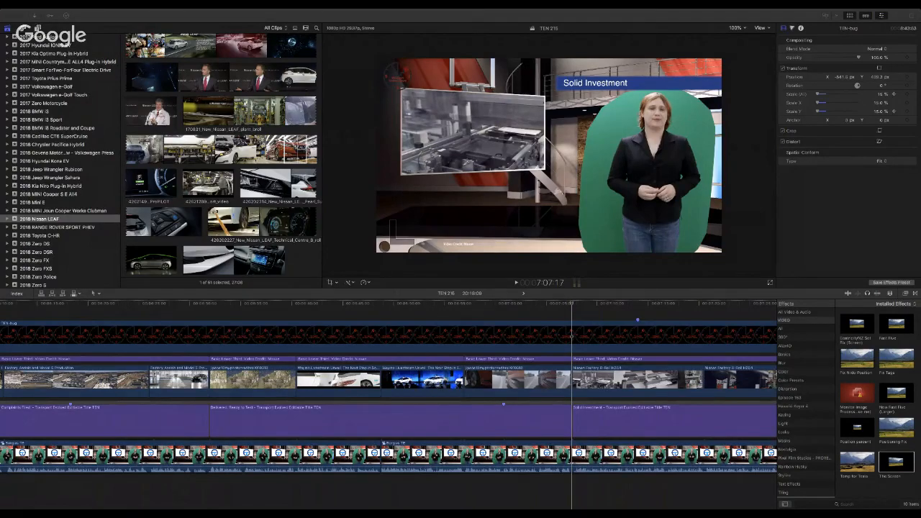
scroll(680, 405, "right", 5)
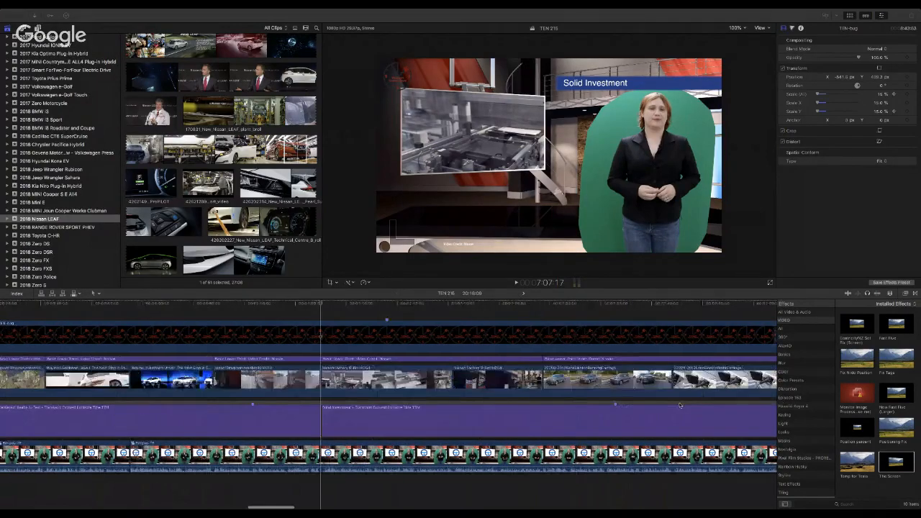
scroll(680, 405, "right", 3)
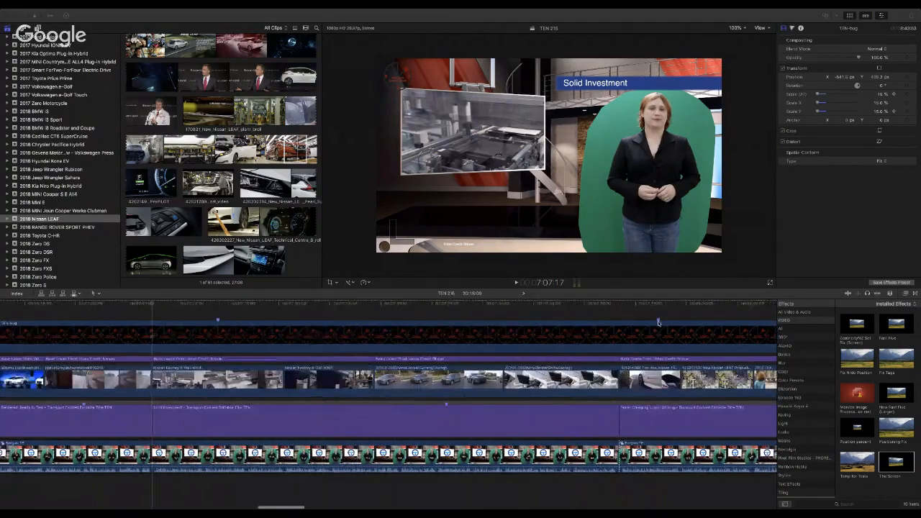
left_click(620, 305)
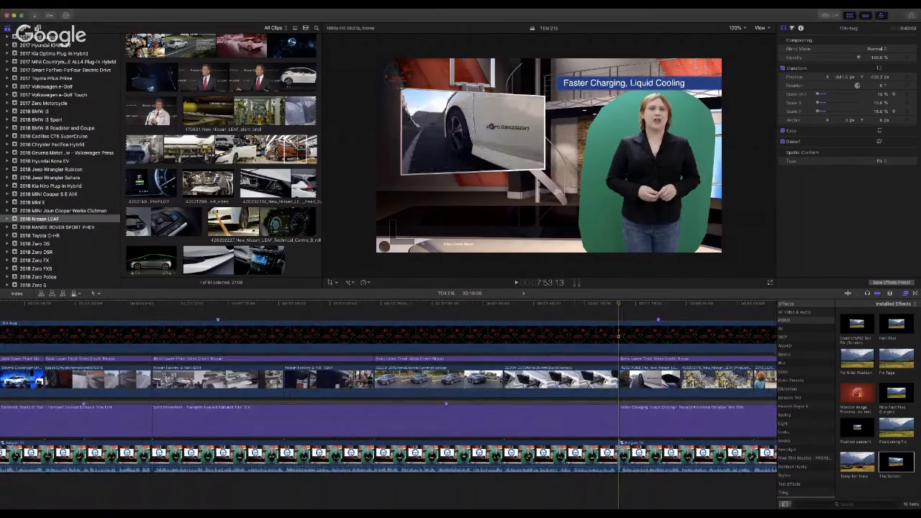
key("super+Tab")
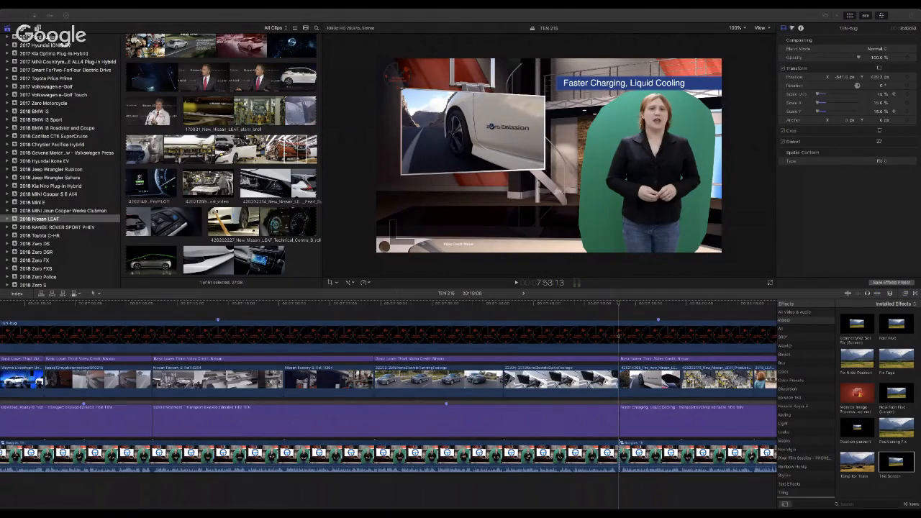
Step: Review the timeline from the Delivered, Ready to Test segment to the point where the finished b-roll ends
scroll(604, 398, "right", 5)
scroll(604, 398, "right", 5)
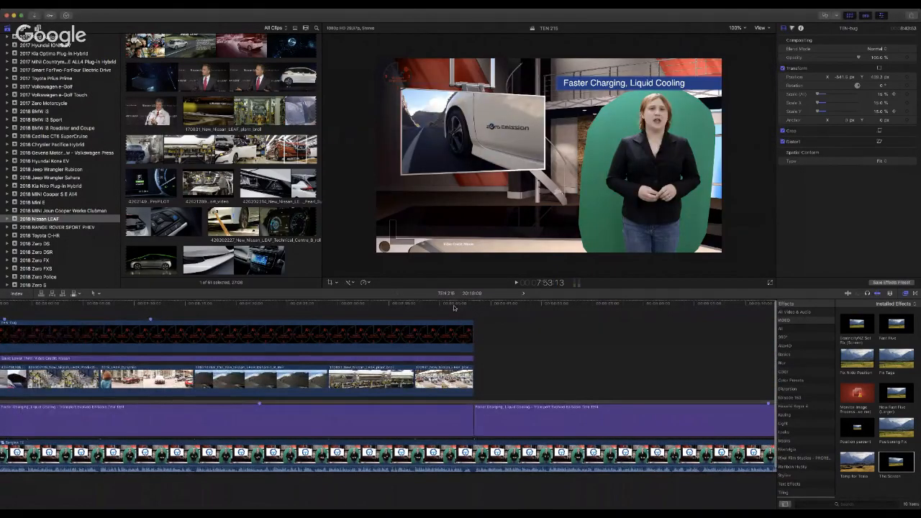
scroll(431, 323, "right", 10)
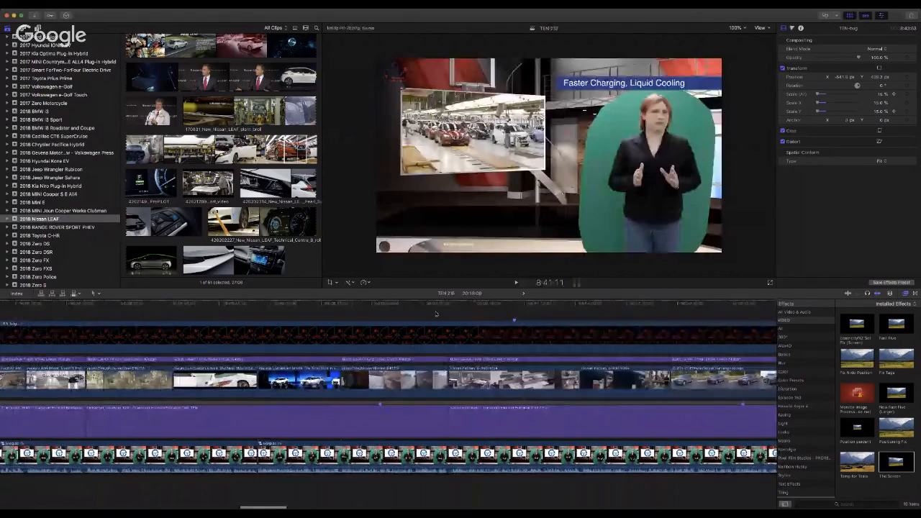
left_click(415, 306)
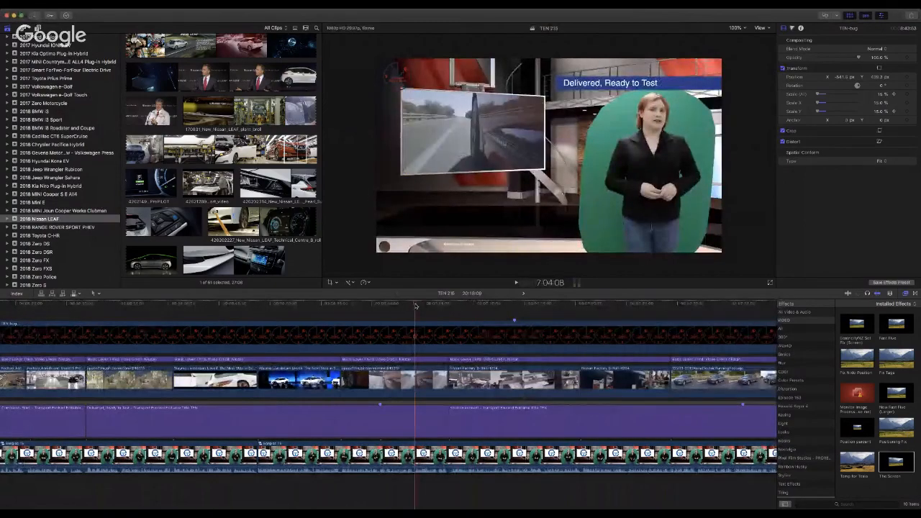
left_click(568, 308)
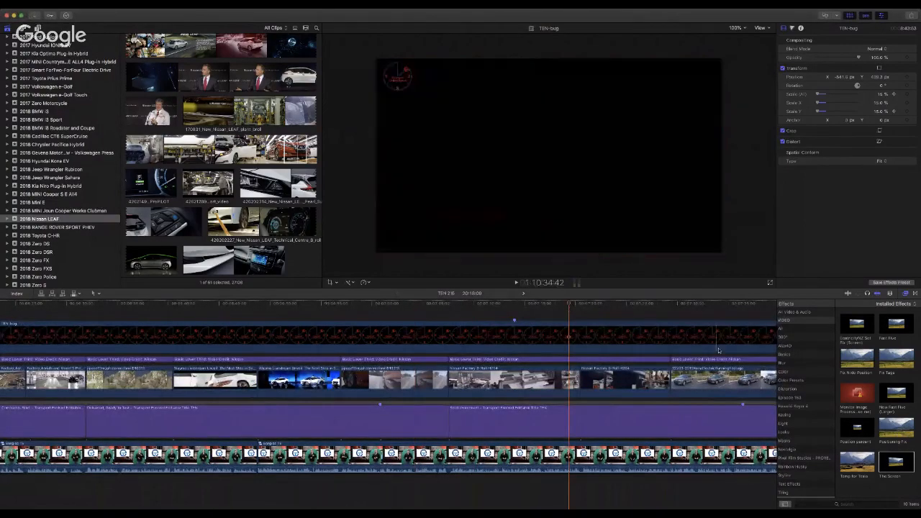
scroll(575, 310, "right", 3)
left_click(589, 308)
scroll(569, 309, "right", 5)
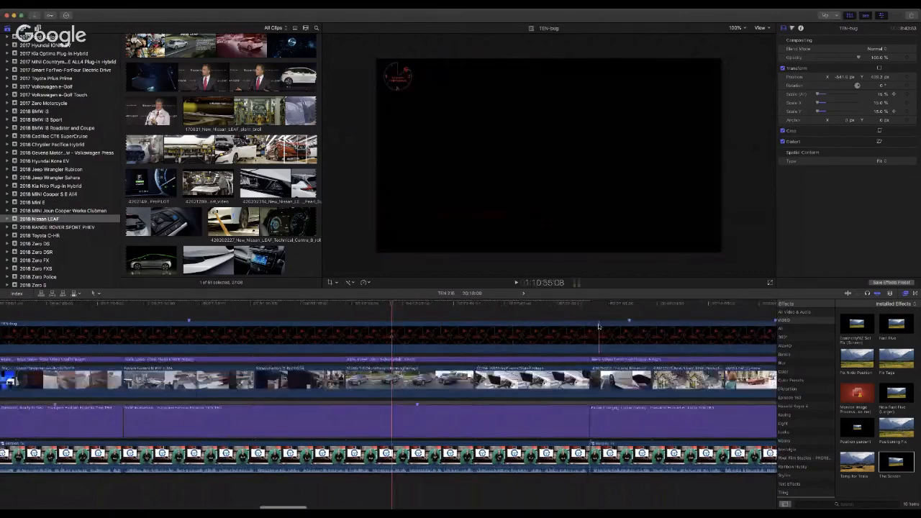
left_click(557, 303)
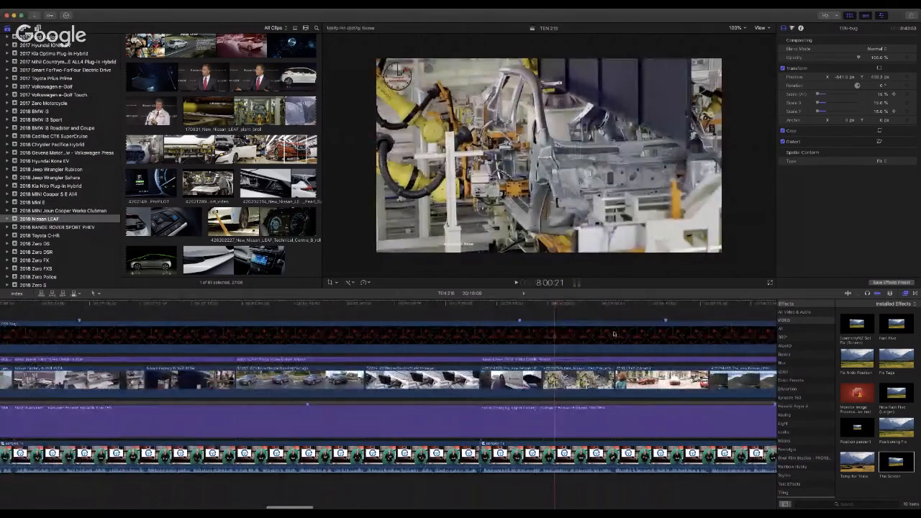
scroll(583, 320, "right", 5)
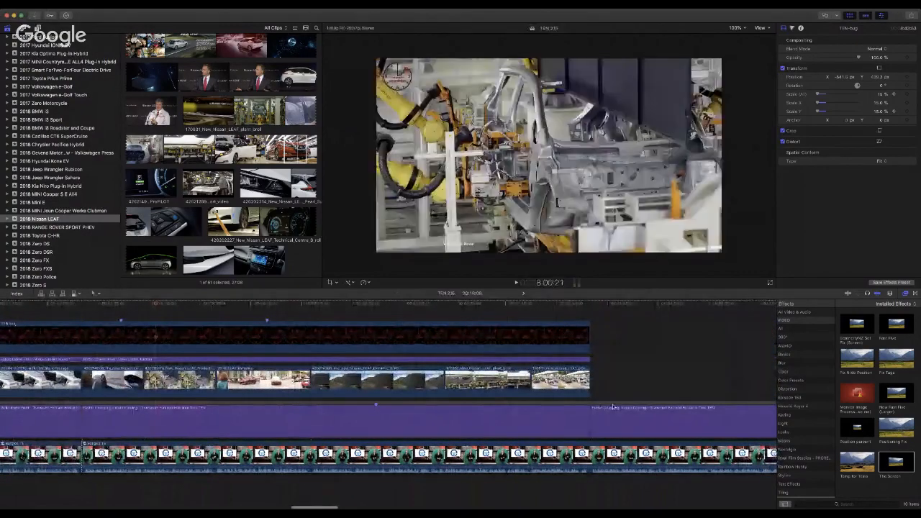
Step: Change the segment title that begins where the finished b-roll ends to "Coming to a City Near You"
left_click(613, 408)
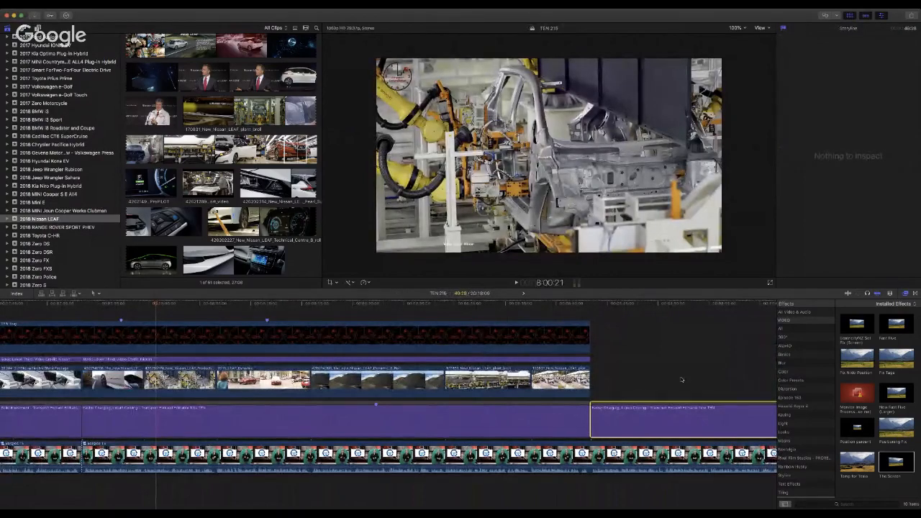
double_click(668, 417)
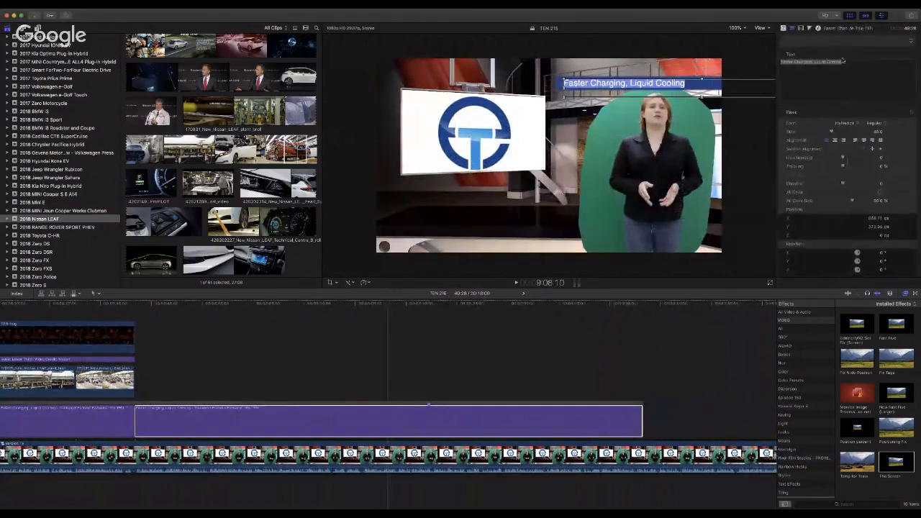
type("Coming t")
type("o a City")
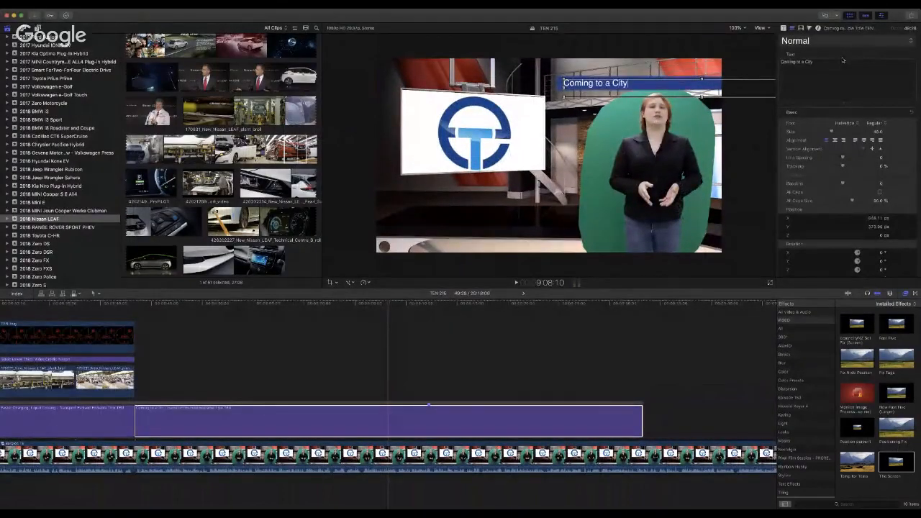
type(" Near You")
Step: Play the start of the Coming to a City Near You segment and look through the Mercedes-Benz Citaro Electric Drive clips for matching footage
left_click(133, 307)
key("space")
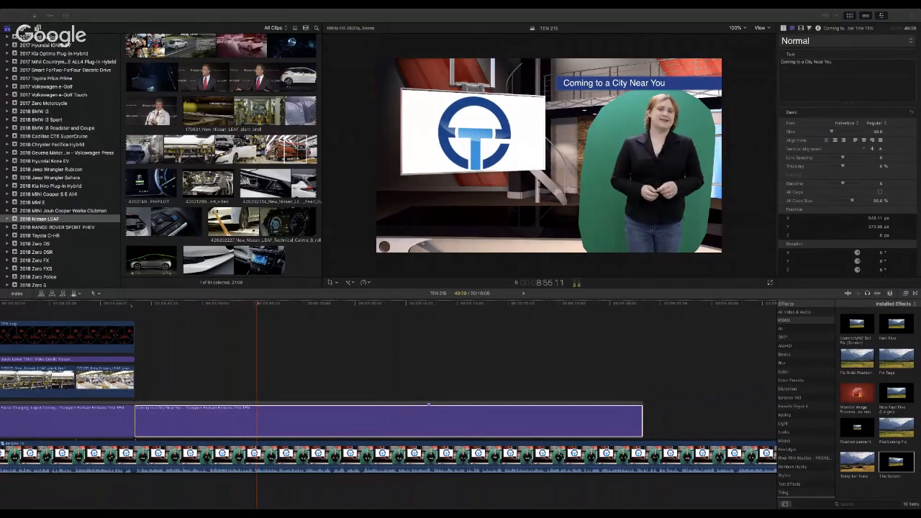
scroll(86, 187, "down", 15)
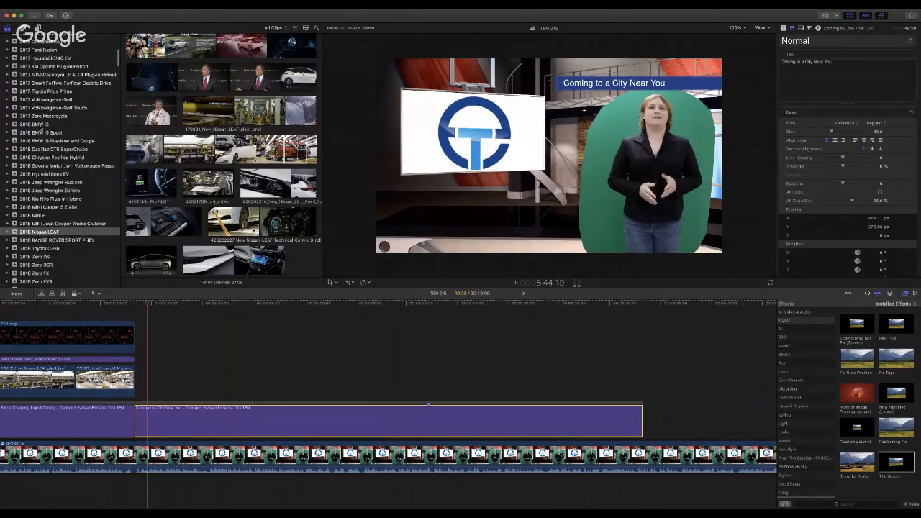
scroll(48, 132, "down", 20)
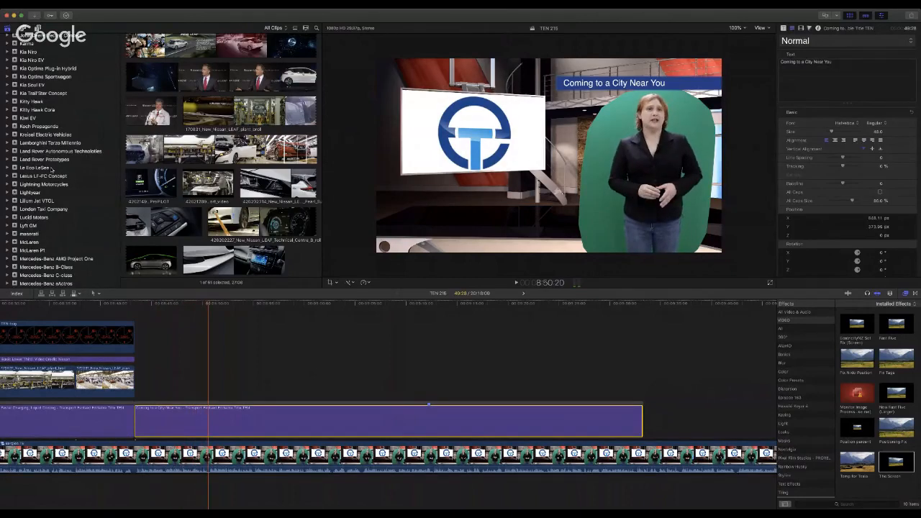
key("space")
scroll(38, 252, "down", 5)
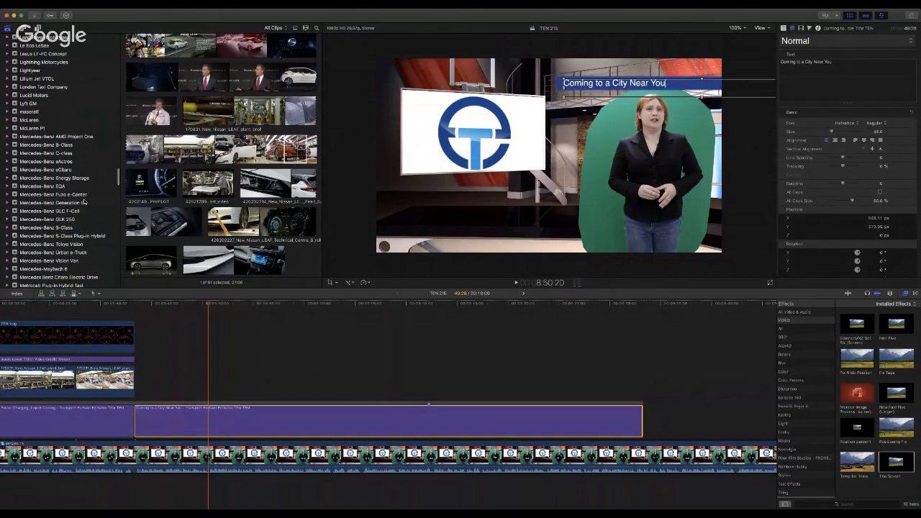
left_click(88, 277)
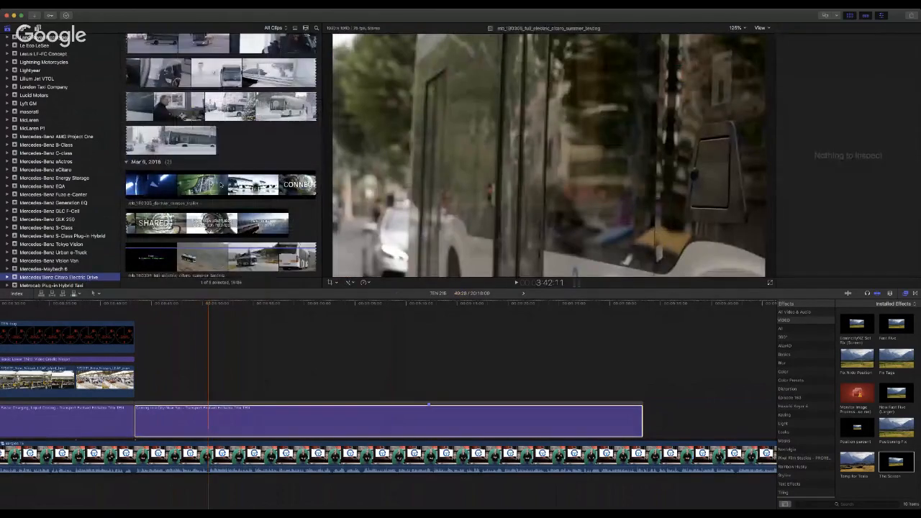
scroll(221, 155, "down", 3)
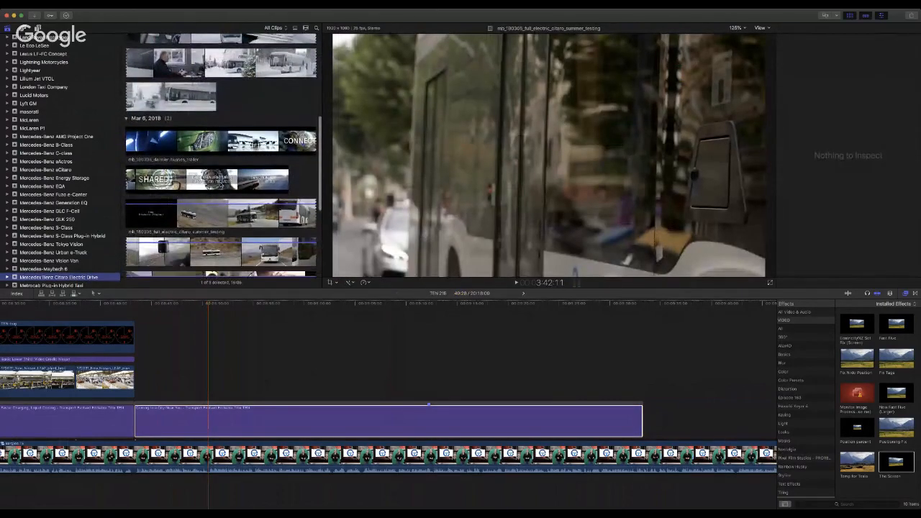
scroll(220, 185, "down", 8)
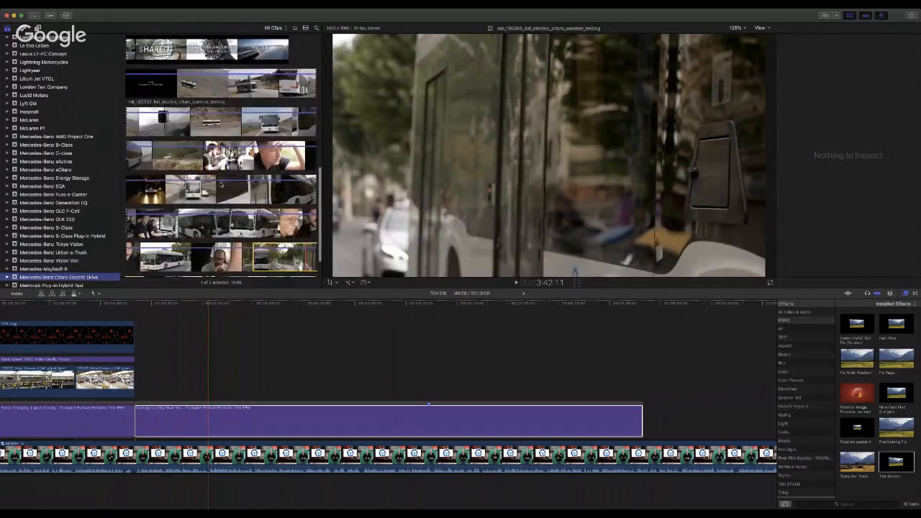
scroll(220, 185, "down", 3)
scroll(71, 240, "down", 3)
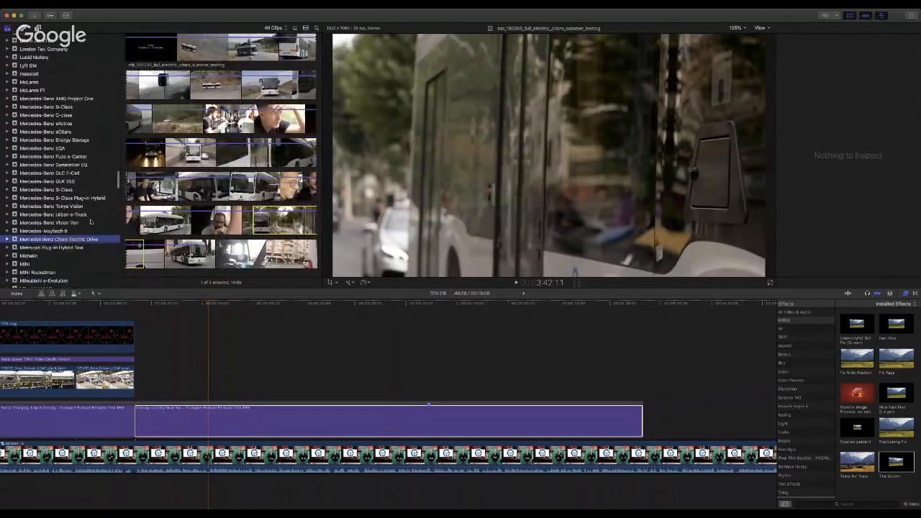
Step: Add the passenger boarding shot from the Mercedes-Benz eCitaro driving scenes footage above the start of the Coming to a City Near You title
left_click(67, 132)
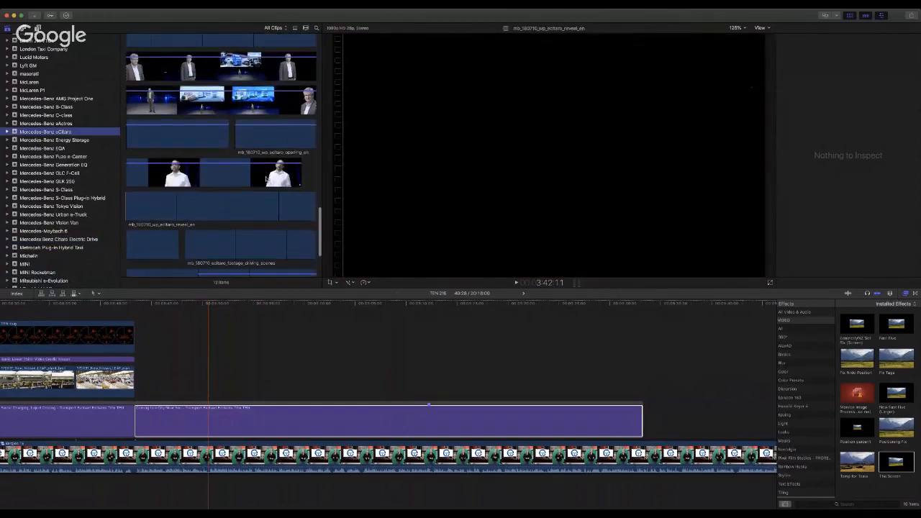
scroll(263, 180, "down", 5)
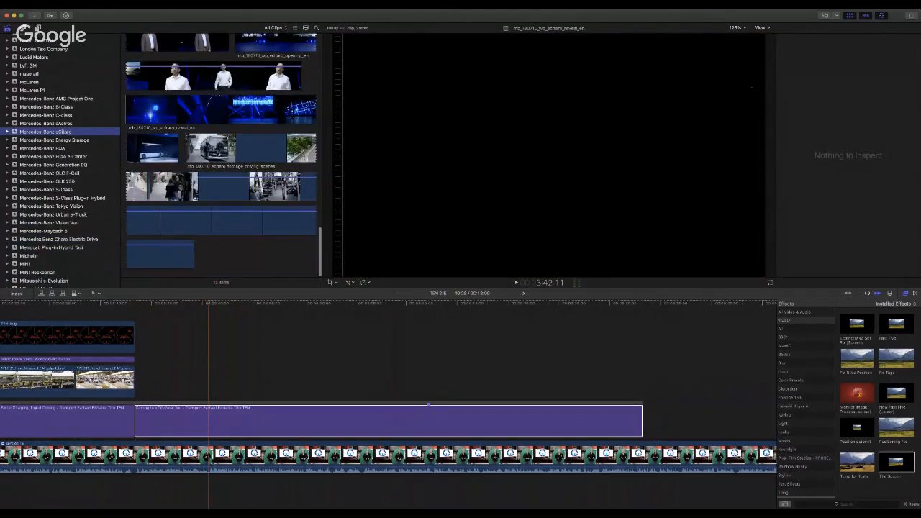
left_click_drag(214, 152, 236, 150)
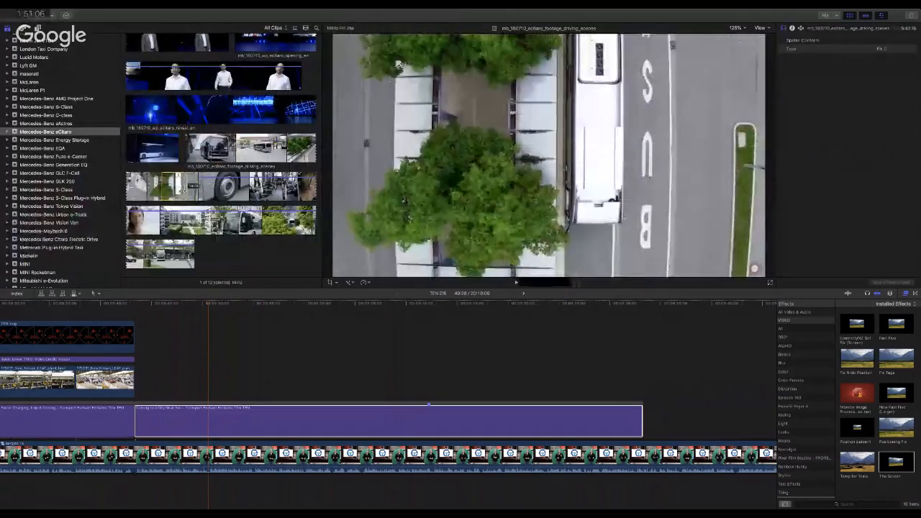
key("space")
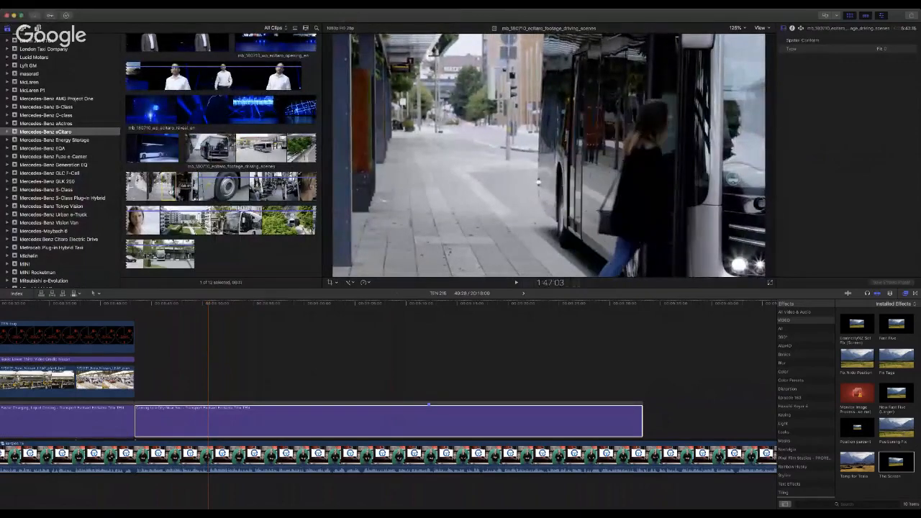
left_click_drag(171, 191, 137, 308)
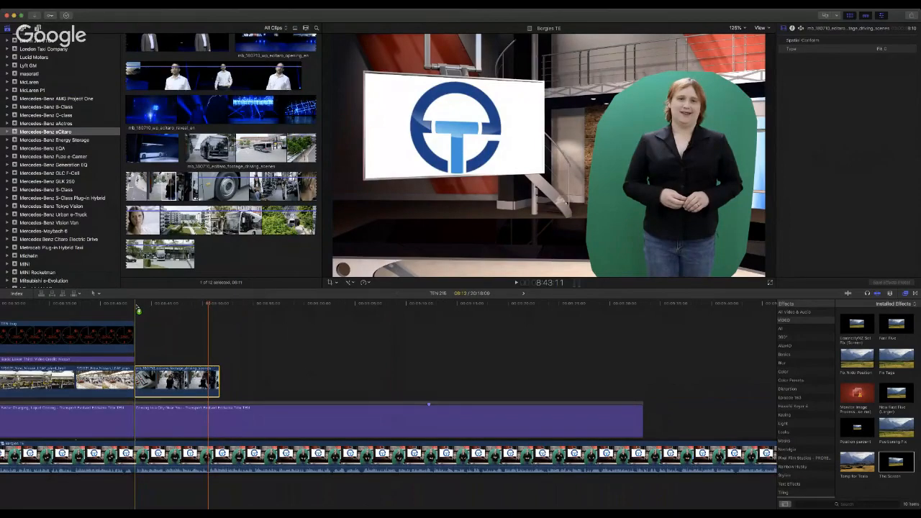
left_click_drag(136, 308, 137, 307)
Step: Fit the boarding clip into the studio screen, play it with the narration, and trim its end to 8:50:20
left_click(137, 307)
key("space")
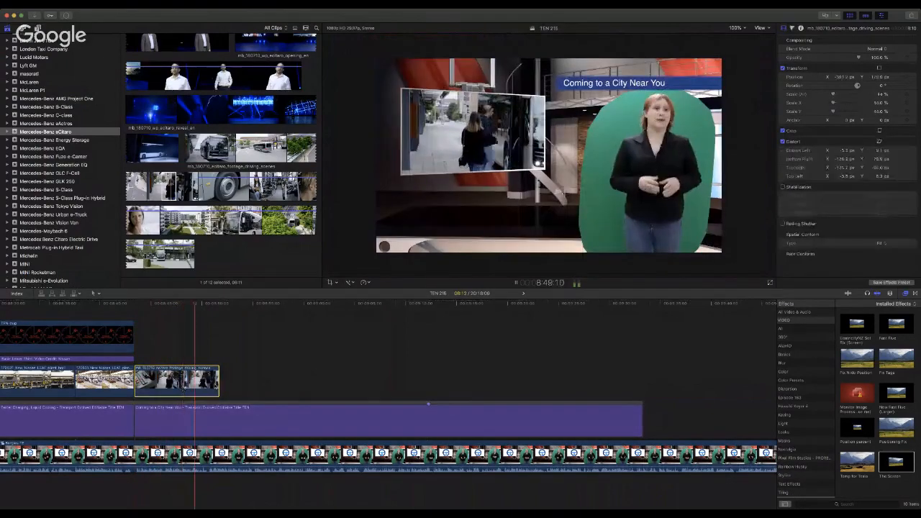
key("space")
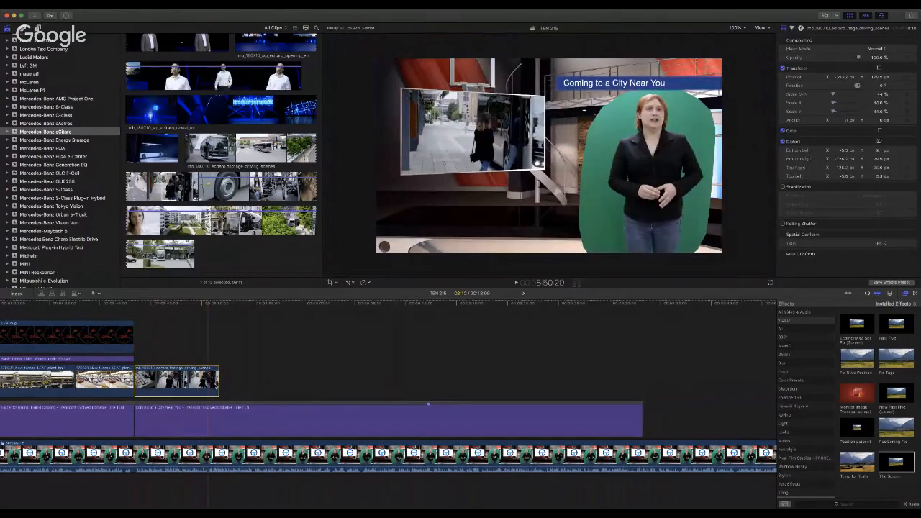
left_click_drag(215, 386, 207, 387)
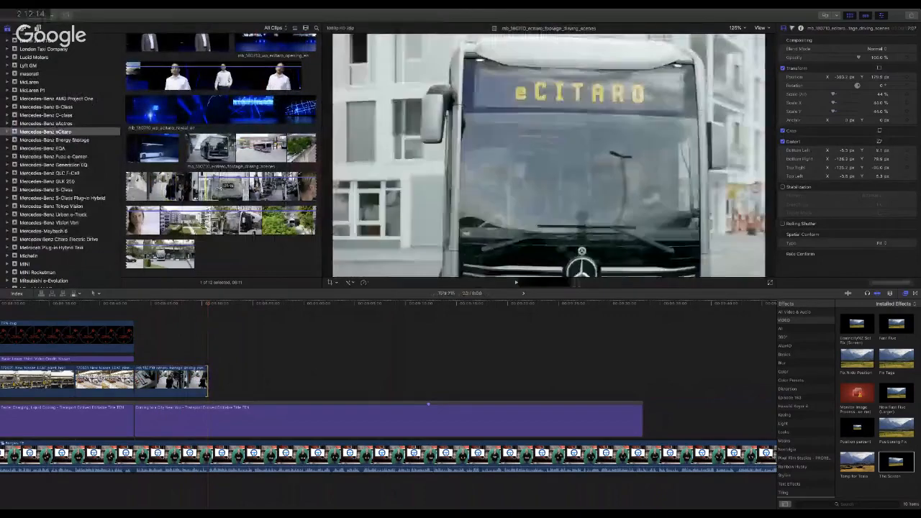
Step: Add the full-frame eCitaro street driving shot directly after the boarding clip and adjust its edges so it runs to about 9:05:19
left_click_drag(207, 187, 212, 375)
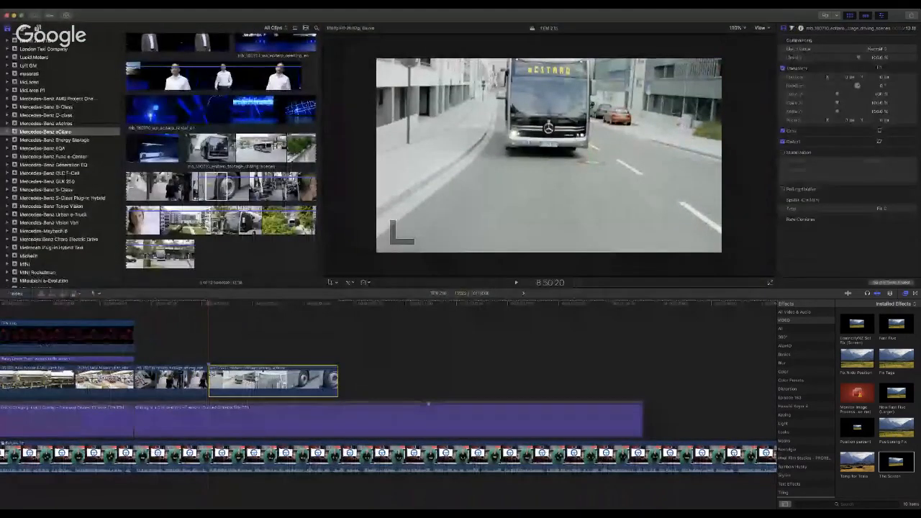
key("space")
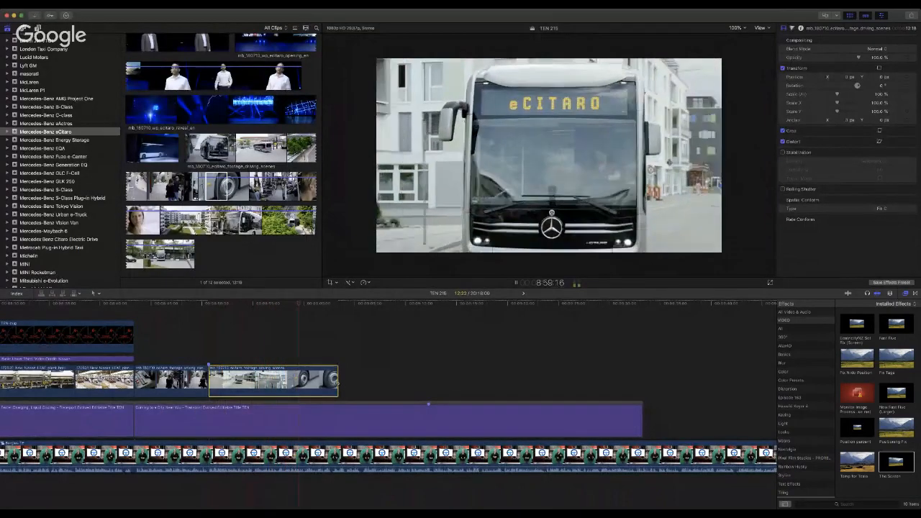
left_click_drag(336, 384, 360, 382)
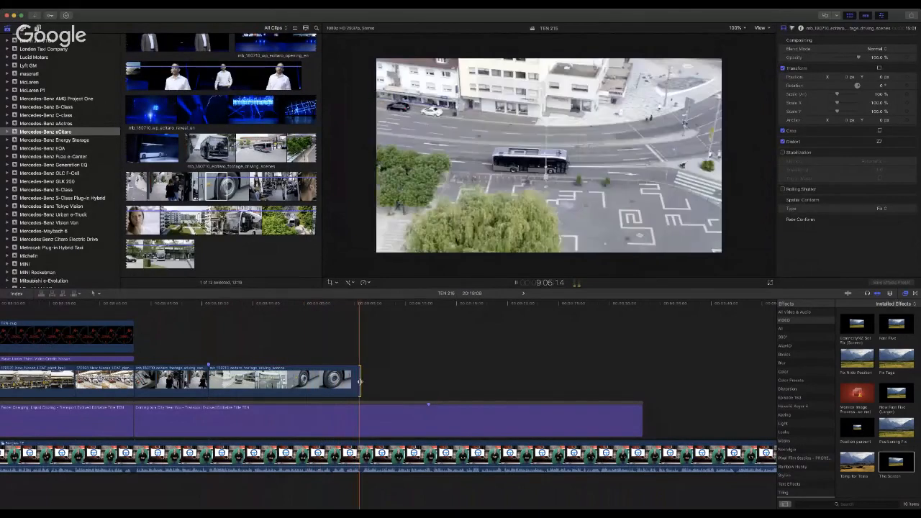
left_click_drag(360, 382, 360, 382)
left_click(250, 385)
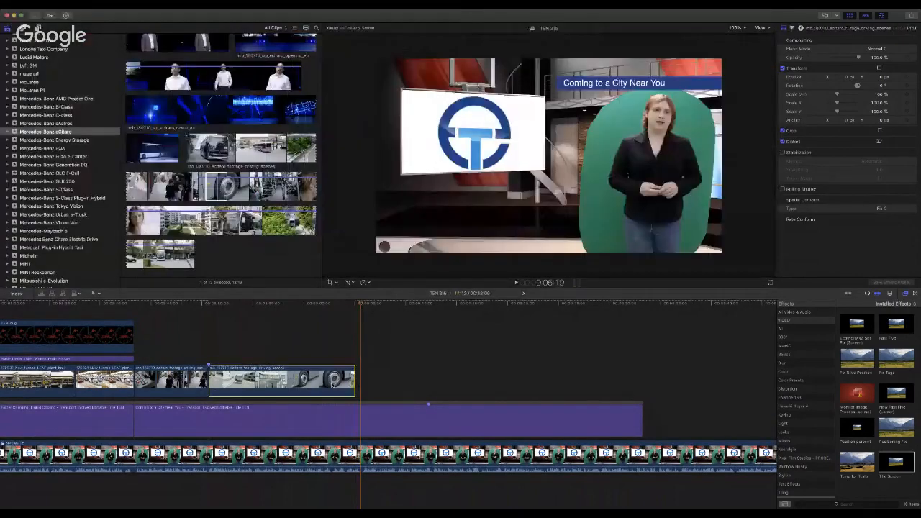
left_click_drag(215, 382, 209, 382)
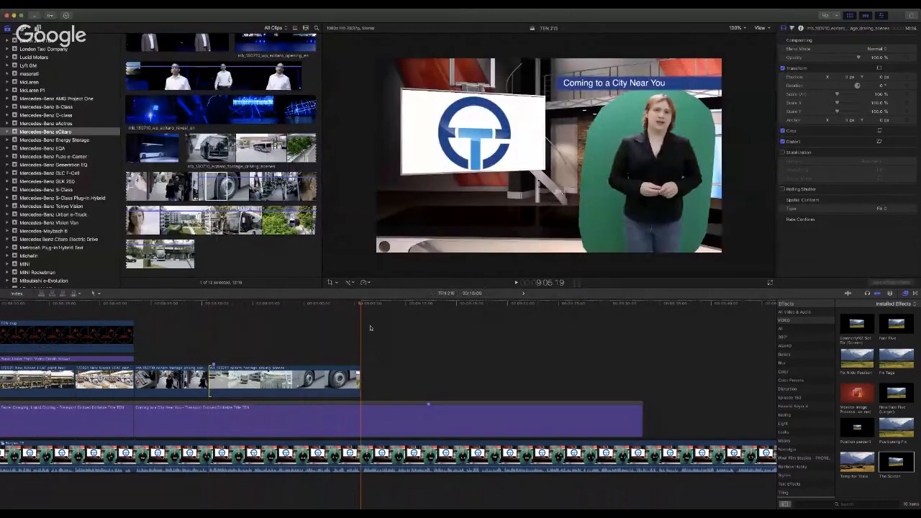
Step: Play the narration past 9:05:19 and add the elevated eCitaro residential street shot from the driving scenes footage directly after the last b-roll clip
left_click(353, 305)
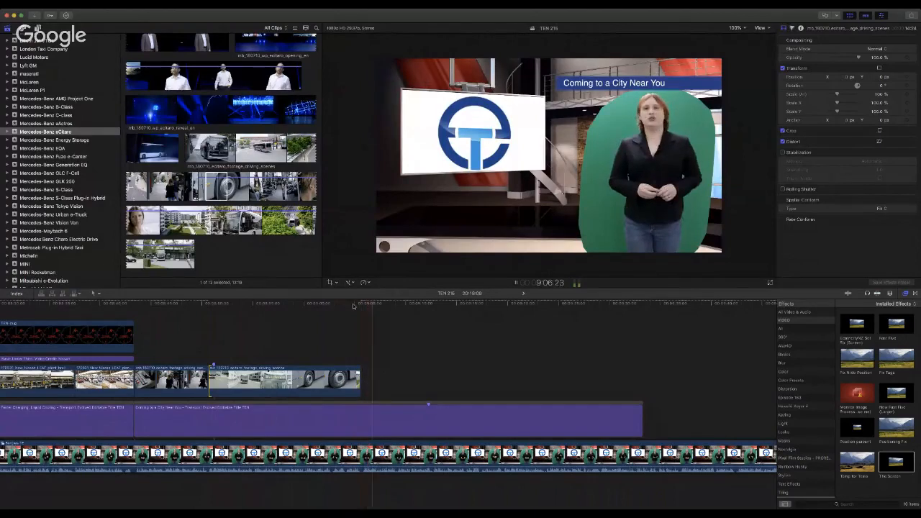
scroll(252, 190, "down", 5)
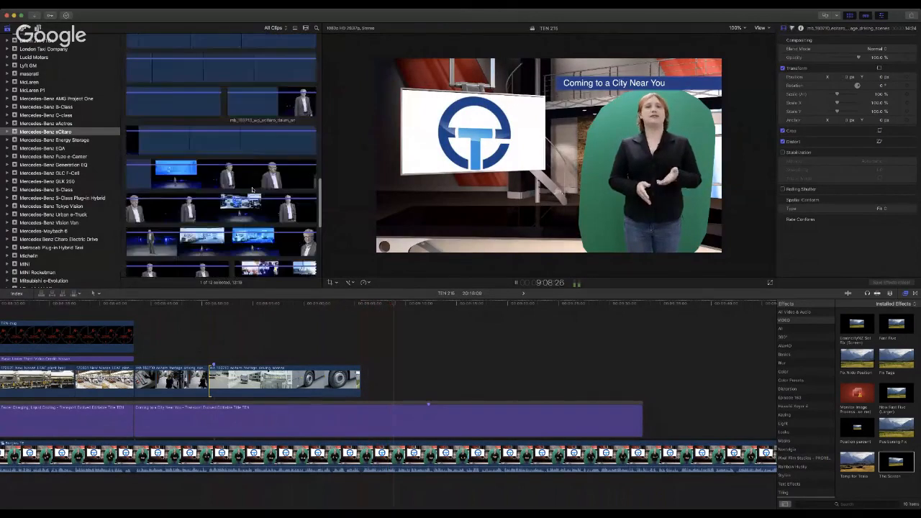
scroll(251, 189, "down", 5)
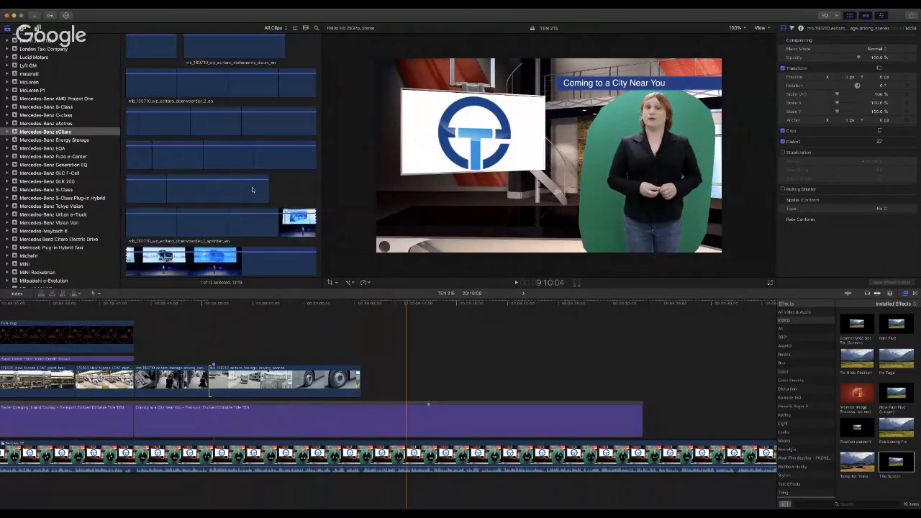
scroll(252, 189, "up", 10)
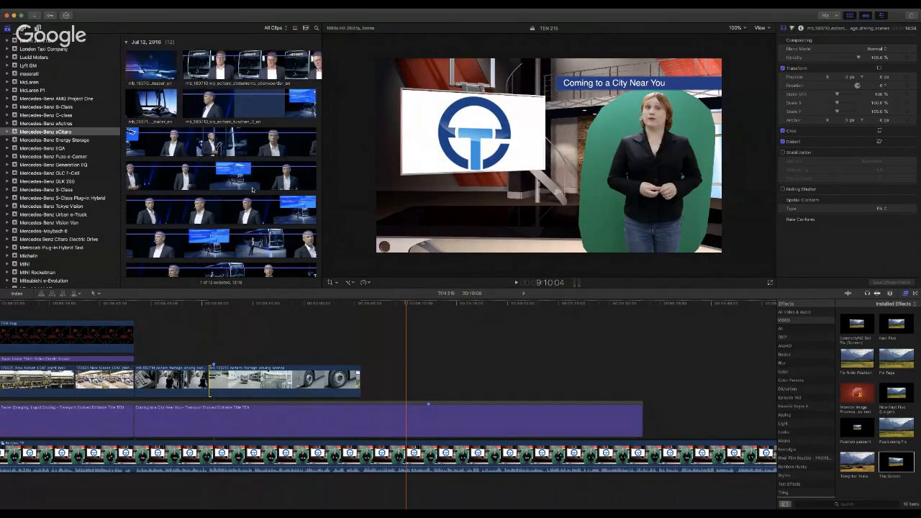
scroll(252, 190, "down", 5)
scroll(252, 190, "up", 6)
scroll(253, 190, "down", 5)
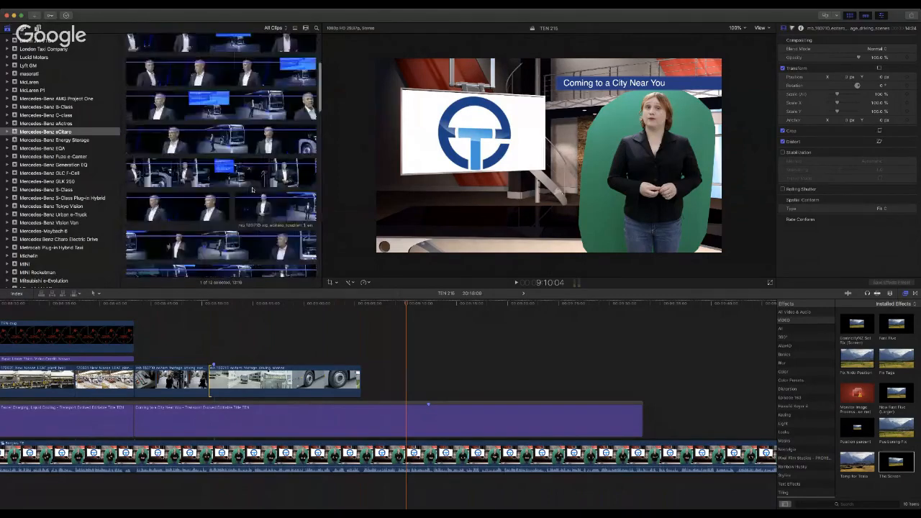
scroll(252, 190, "down", 6)
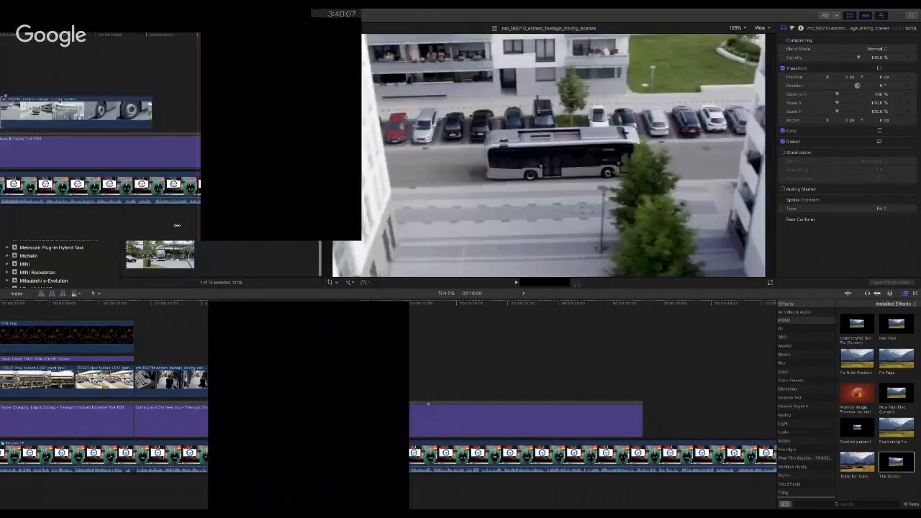
left_click_drag(173, 220, 362, 383)
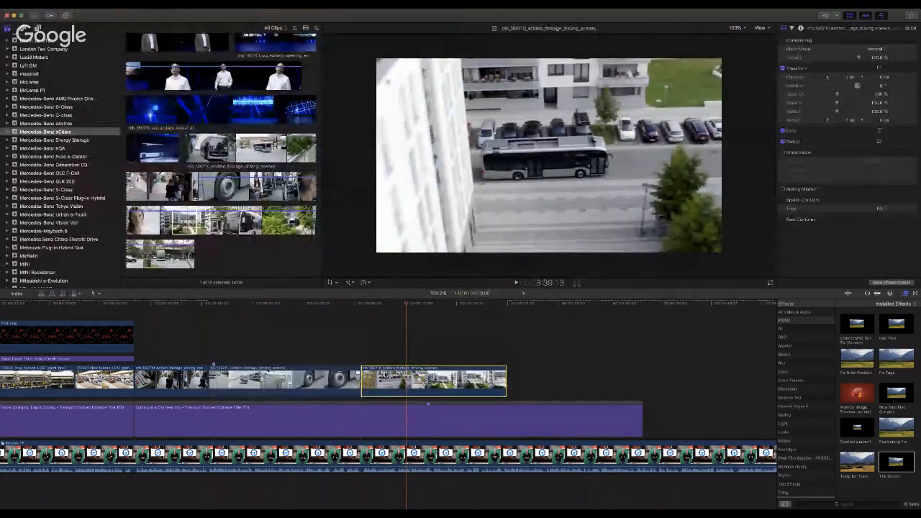
Step: Play the new eCitaro street shot with the narration, trim its end to about 9:19:18, and listen to the narration that follows
key("space")
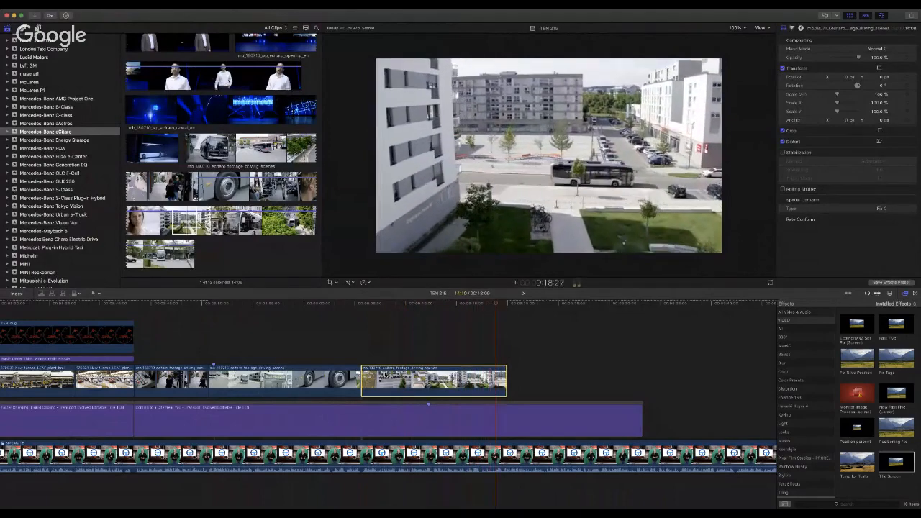
key("space")
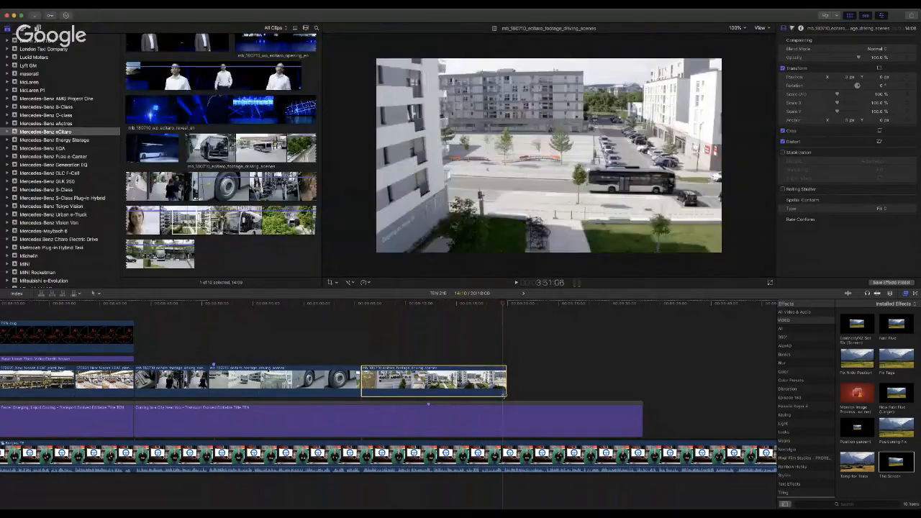
left_click_drag(505, 381, 502, 388)
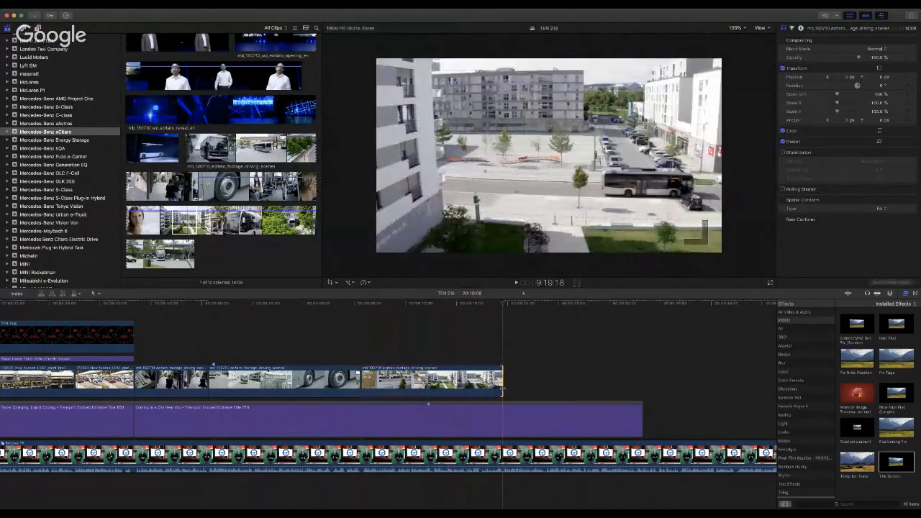
key("space")
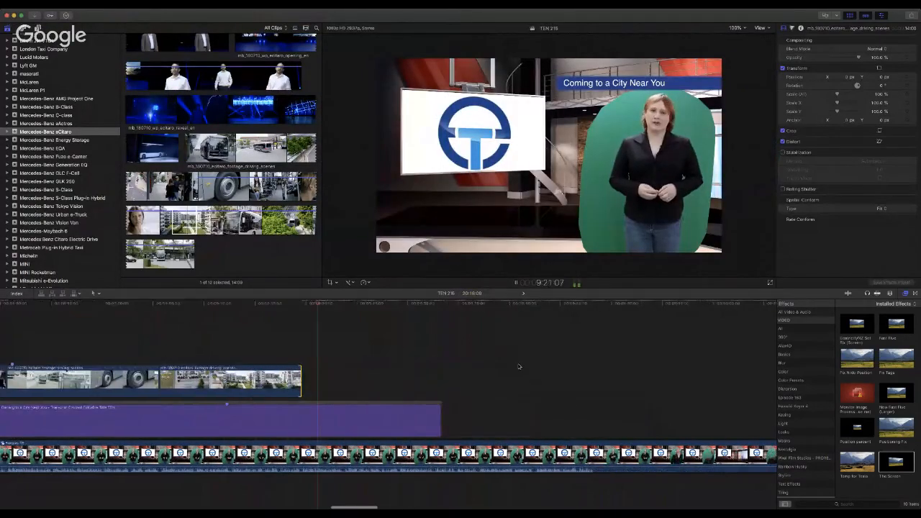
key("space")
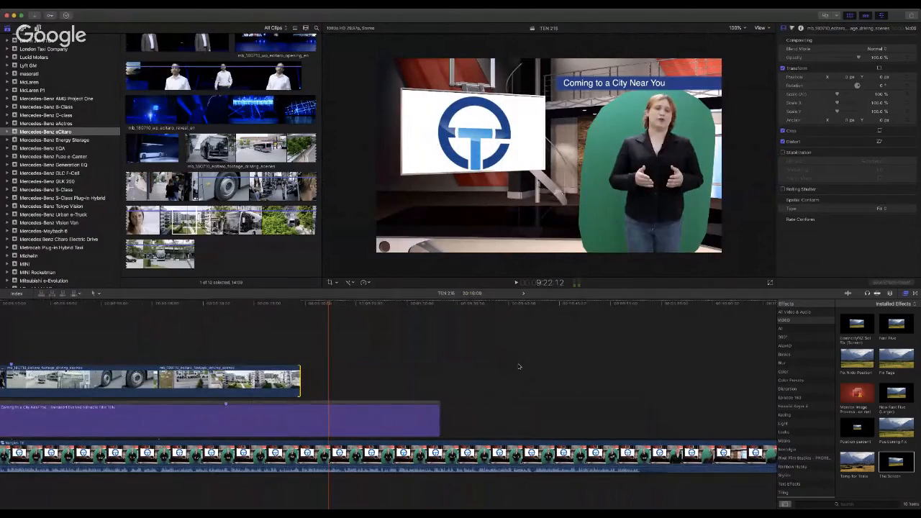
Step: Play through the presenter footage past the title to find the restart point, and cut the clip at 10:12:04
scroll(518, 367, "right", 10)
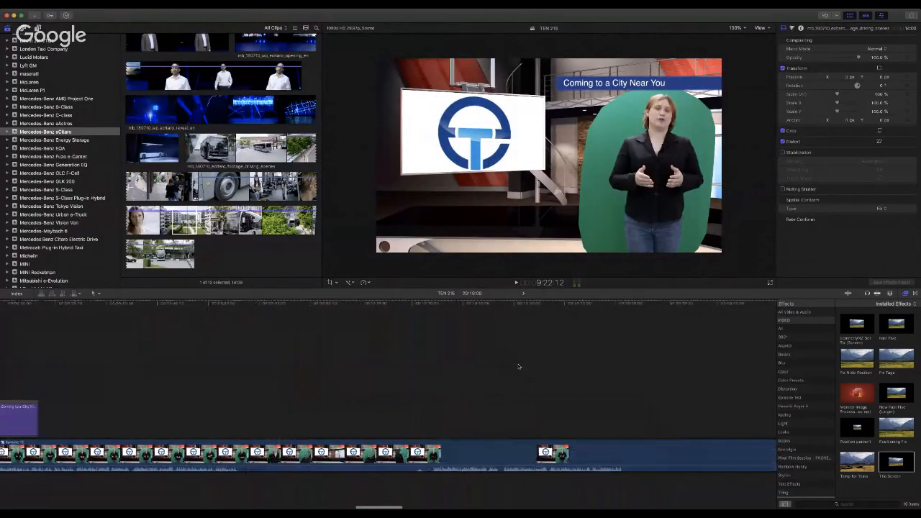
left_click(435, 307)
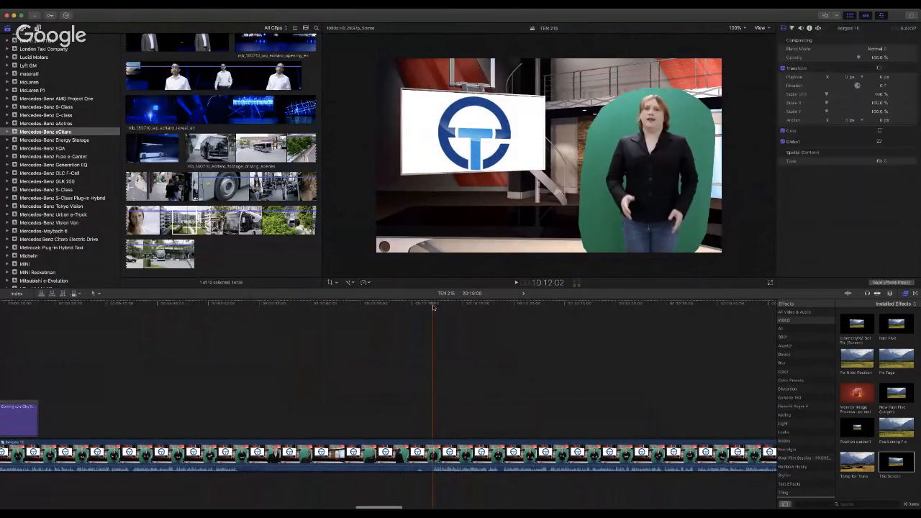
key("space")
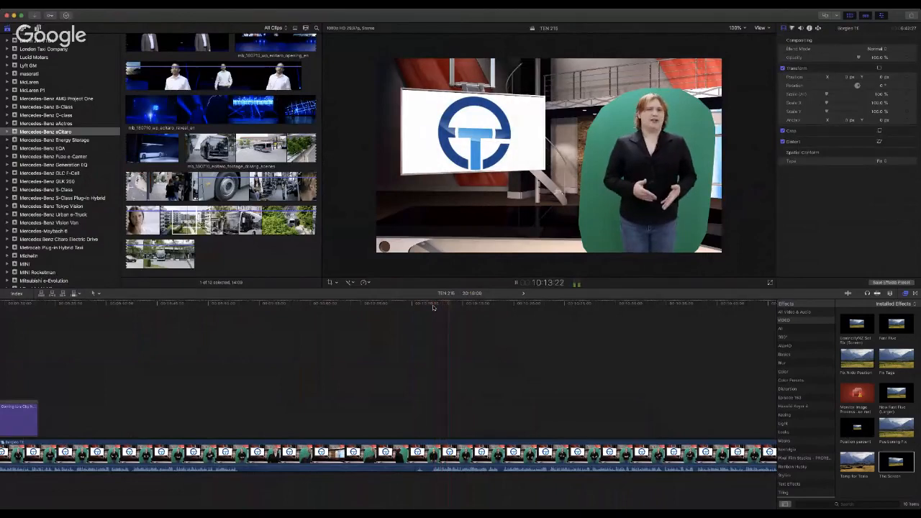
key("space")
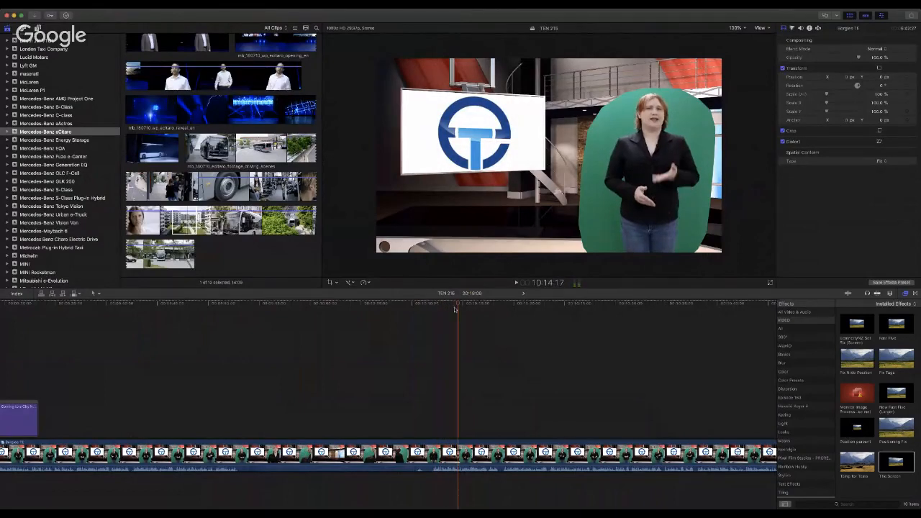
left_click(433, 307)
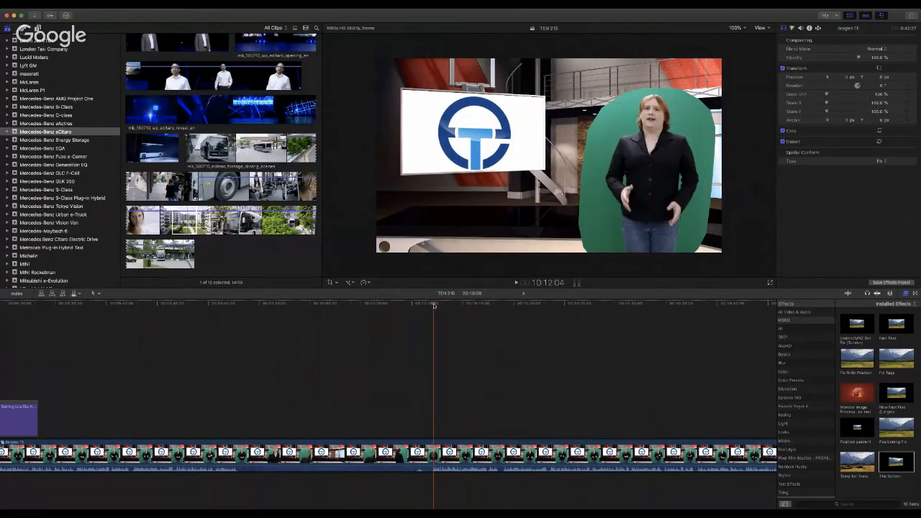
Step: Cut the presenter clip at 9:37:02 and delete the section from there to the 10:12:04 cut
scroll(244, 402, "left", 5)
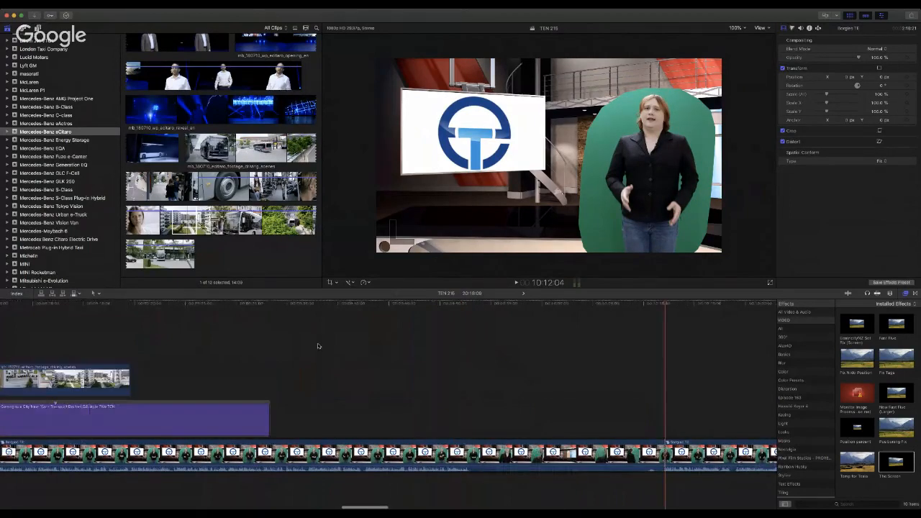
left_click(321, 307)
scroll(343, 330, "right", 1)
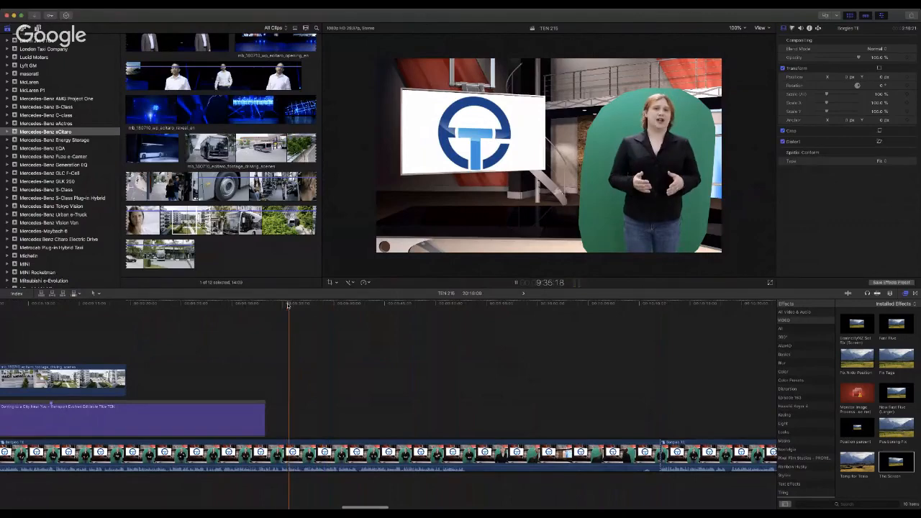
key("space")
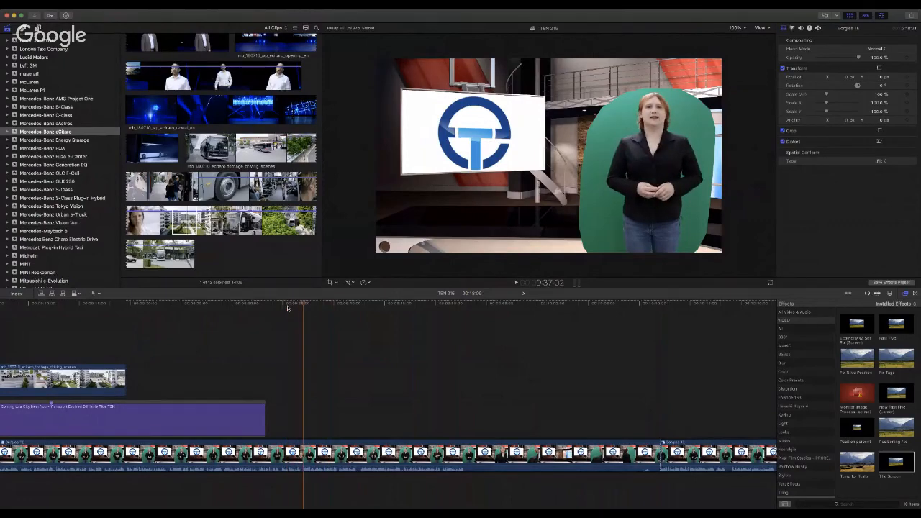
key("super+b")
left_click(359, 451)
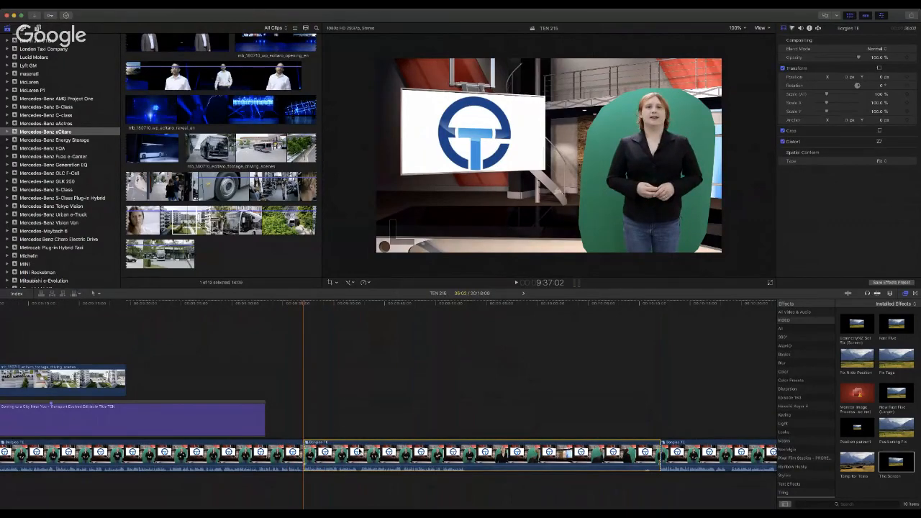
key("Delete")
Step: Play the footage after the new join and extend the "Coming to a City Near You" title to 9:43:20
key("space")
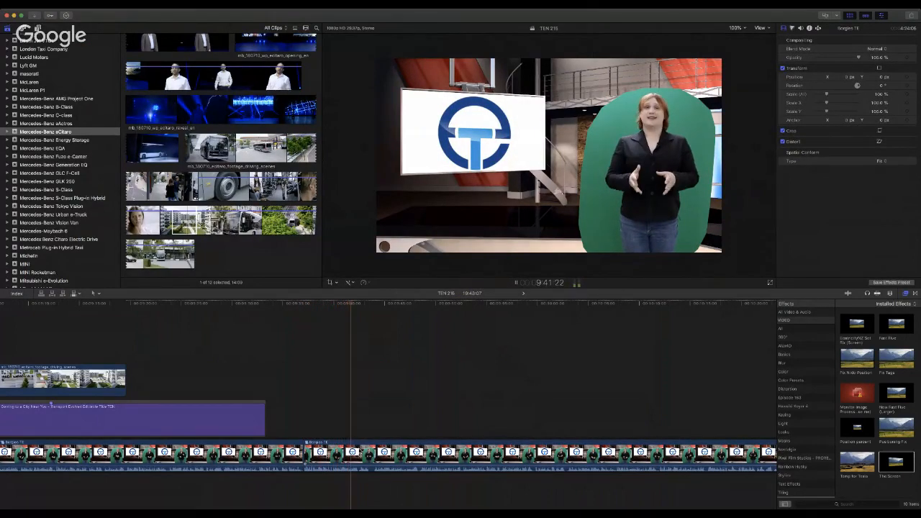
key("space")
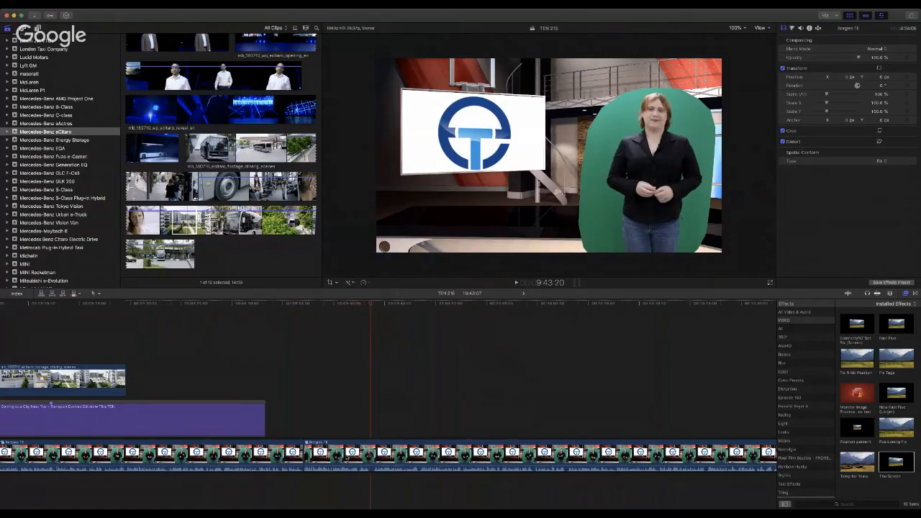
left_click_drag(264, 424, 369, 425)
Step: Add the bus driving-scenes footage over the join, trimmed to start at 9:37:02 and end with the title
scroll(253, 402, "left", 5)
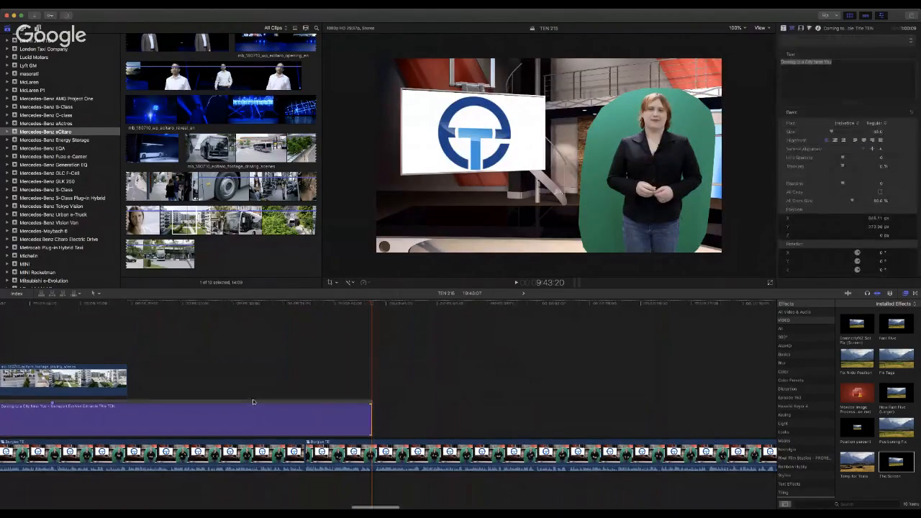
left_click(369, 305)
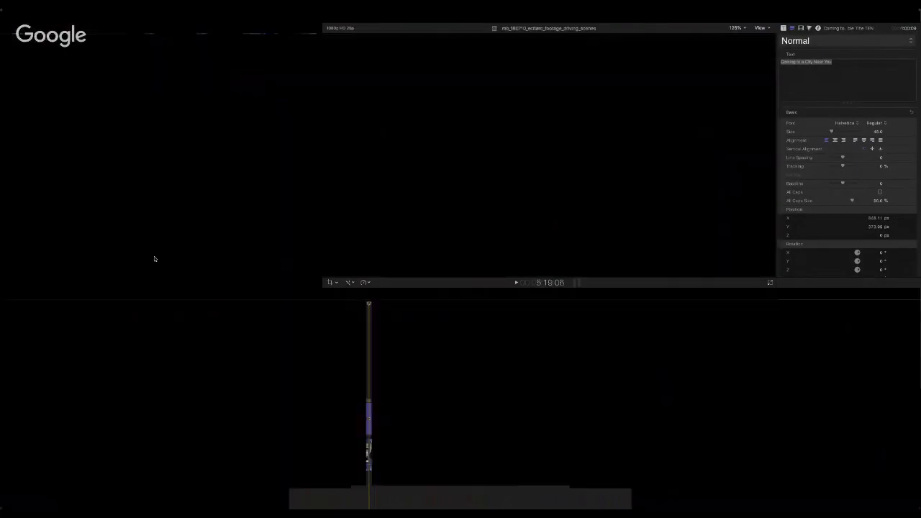
left_click_drag(154, 256, 313, 385)
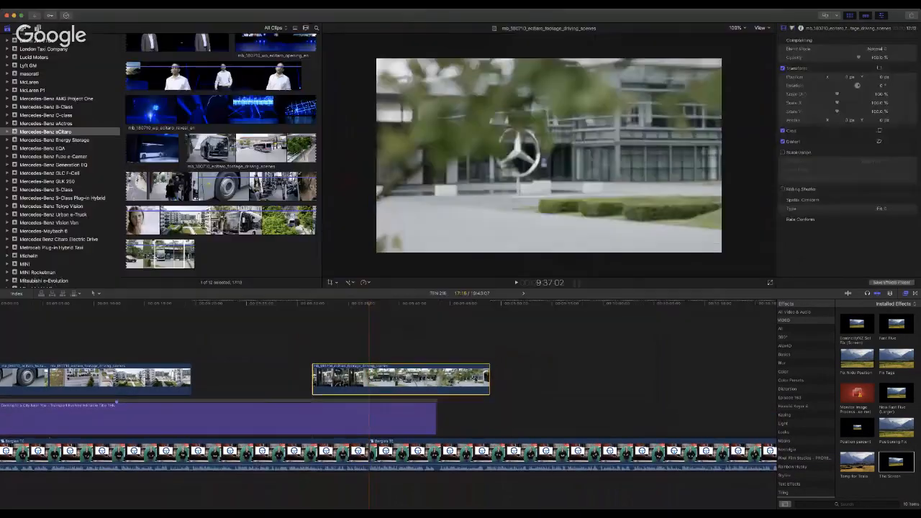
left_click_drag(487, 377, 436, 377)
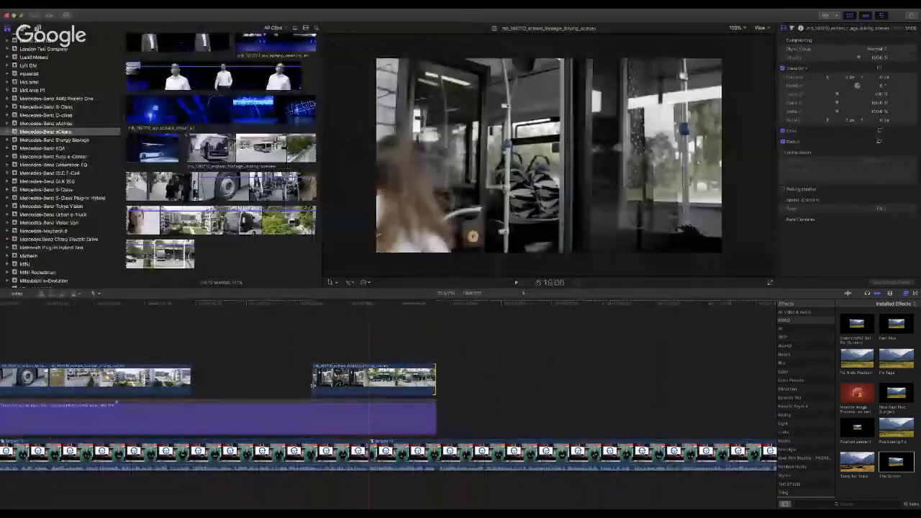
left_click_drag(313, 385, 370, 387)
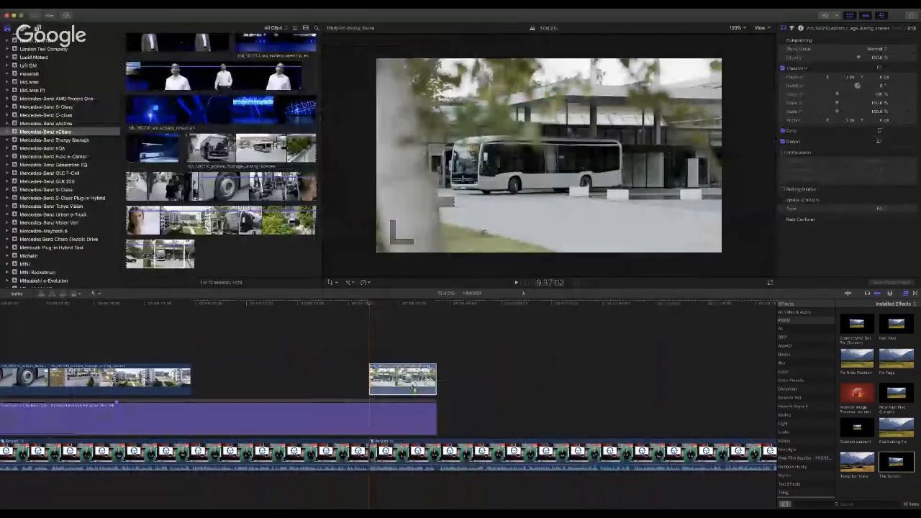
Step: Fill the gap before the 9:37:02 bus clip with another driving-scenes shot, trimmed to end where that clip starts
scroll(231, 165, "up", 3)
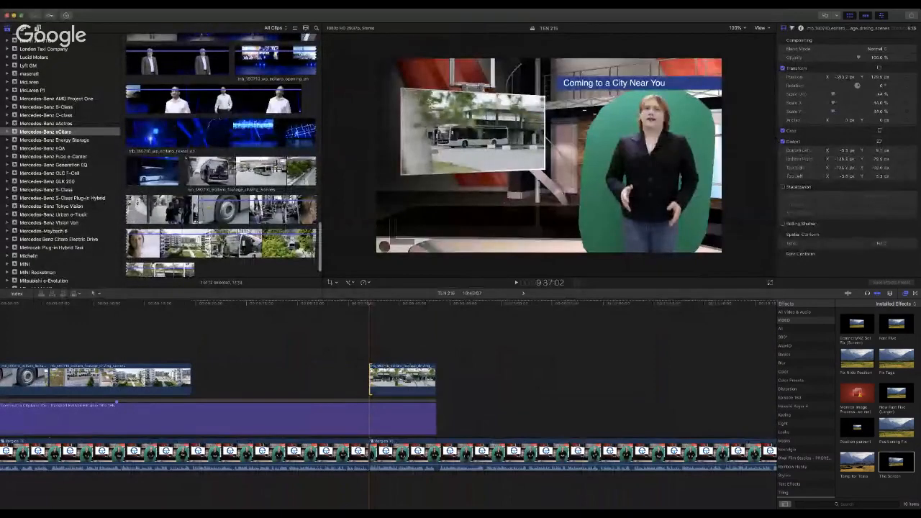
left_click_drag(247, 170, 193, 346)
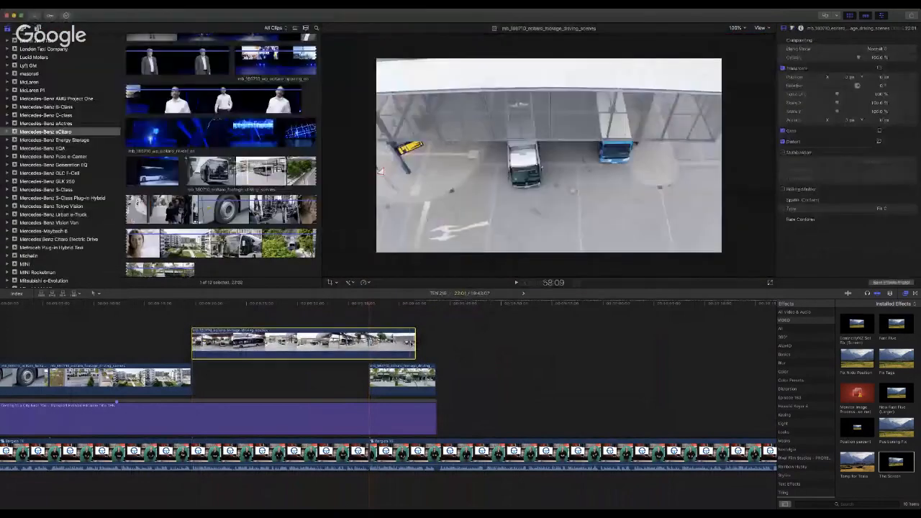
left_click_drag(413, 345, 367, 345)
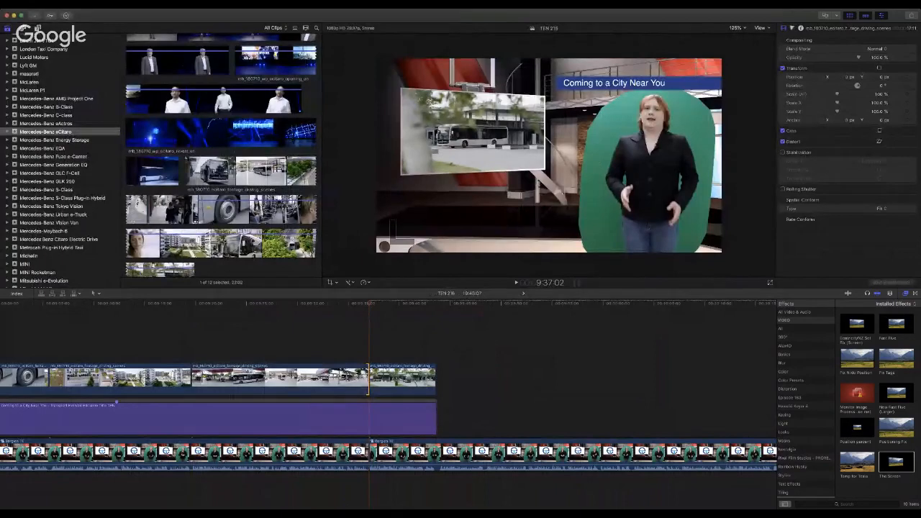
Step: Place a copy of the lower-third video credit title above the eCitaro bus clips and extend it to their end
key("super+Tab")
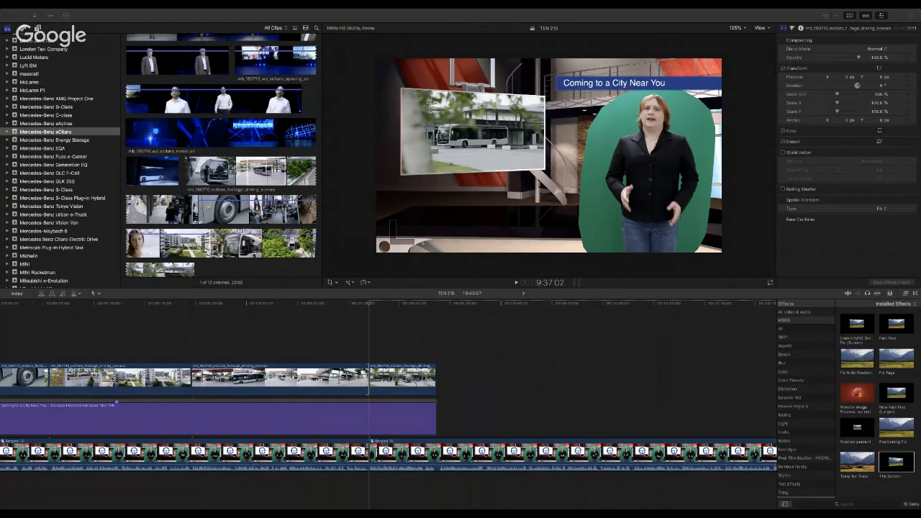
scroll(389, 375, "left", 10)
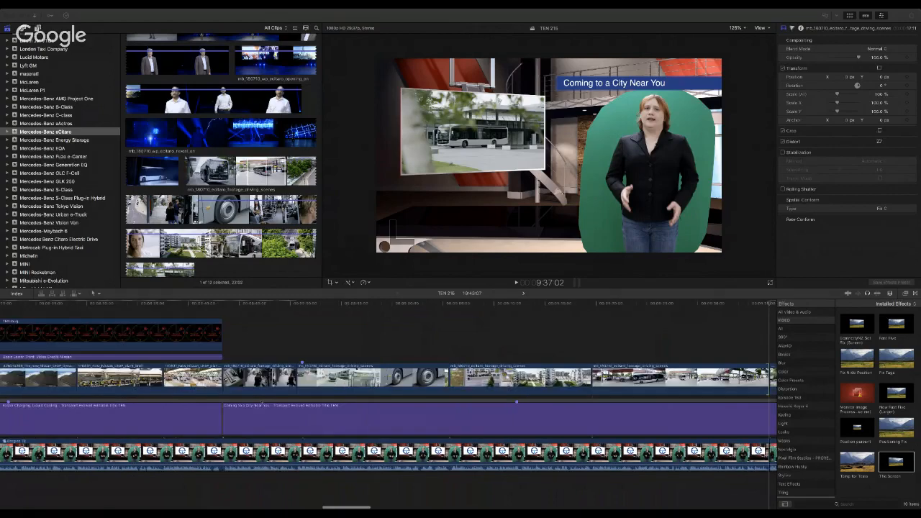
left_click(216, 326)
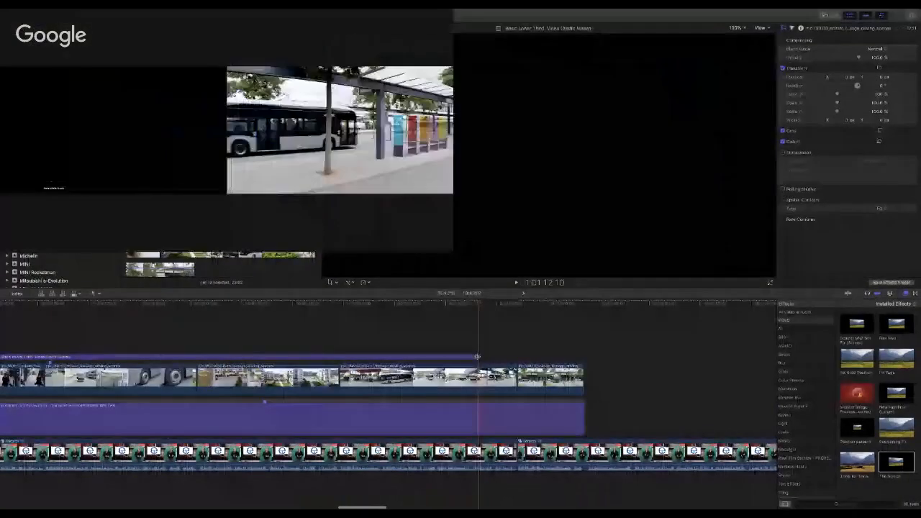
left_click_drag(479, 357, 576, 358)
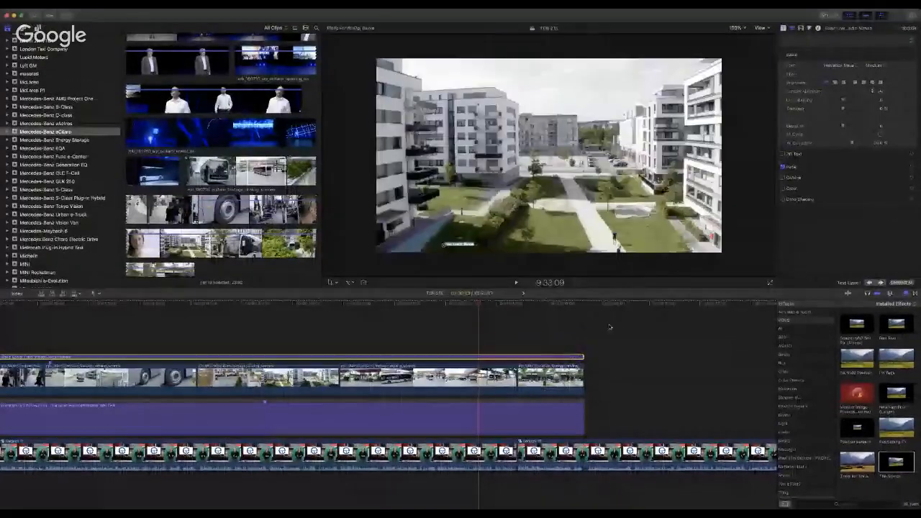
Step: Change the copied credit title's text to "Video Credit: Mercedes-Benz"
left_click(813, 62)
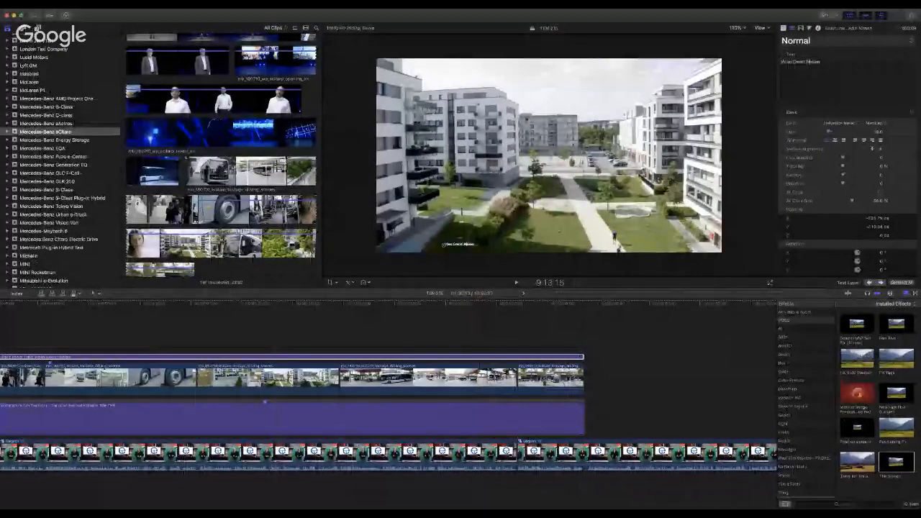
double_click(813, 62)
type("mercede")
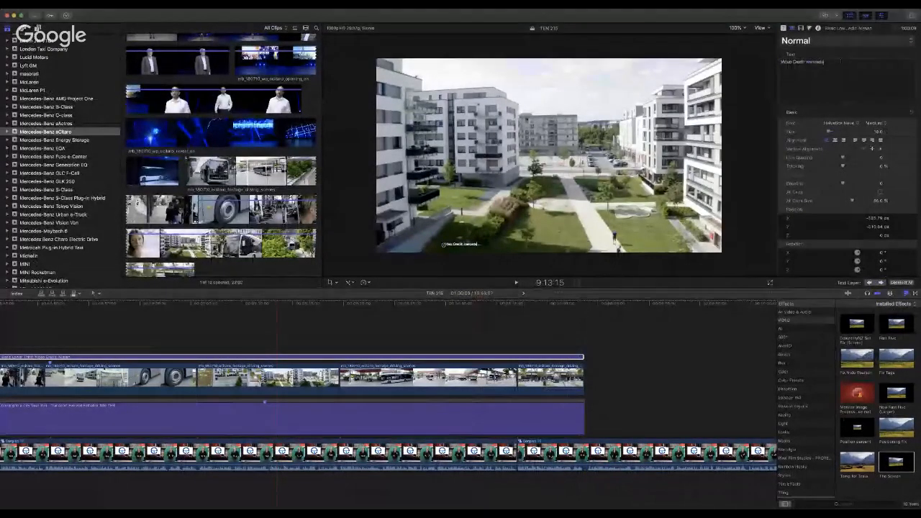
key("BackSpace")
key("BackSpace")
key("BackSpace")
key("BackSpace")
key("BackSpace")
key("BackSpace")
type("Merc")
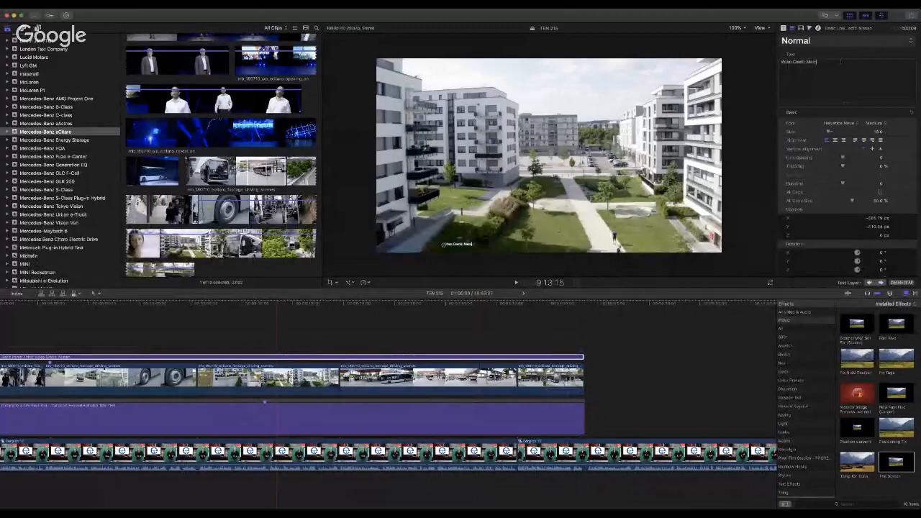
type("edes-Benz")
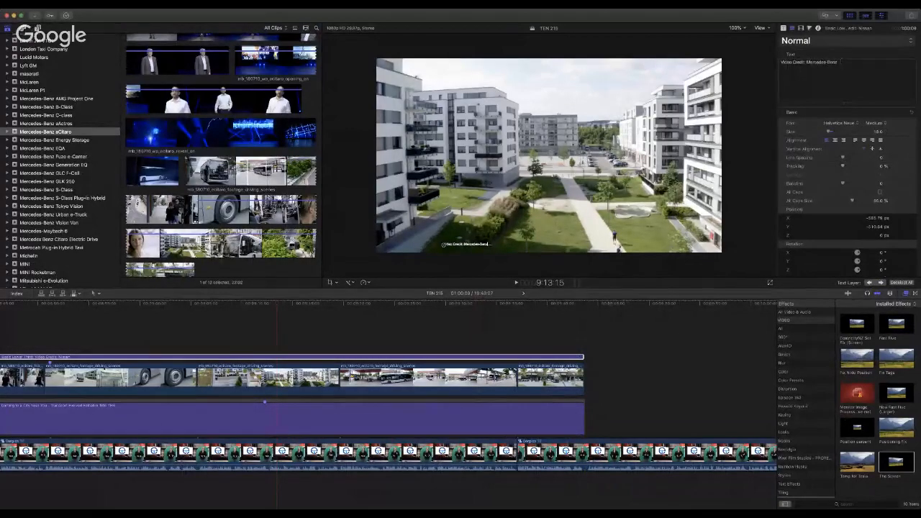
Step: Extend the TEN bug logo clip over the bus footage until it ends with the credit title
scroll(288, 360, "left", 5)
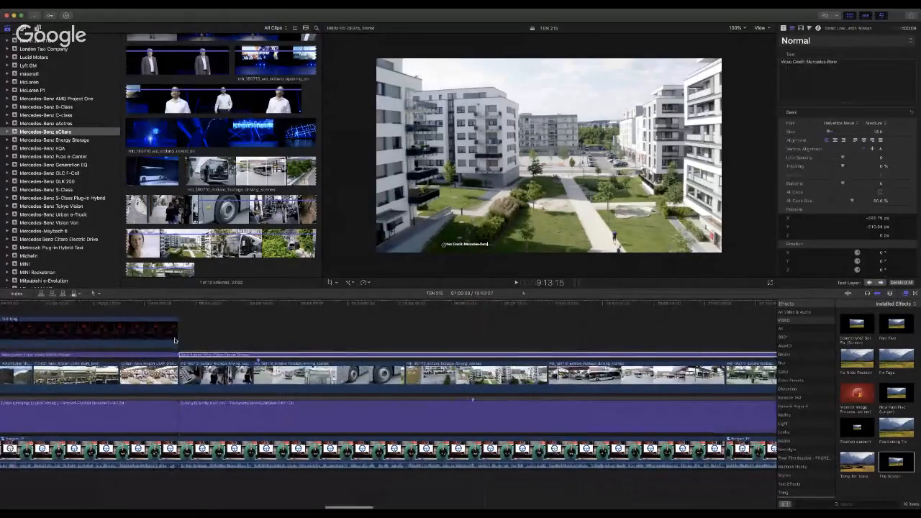
left_click_drag(176, 338, 669, 335)
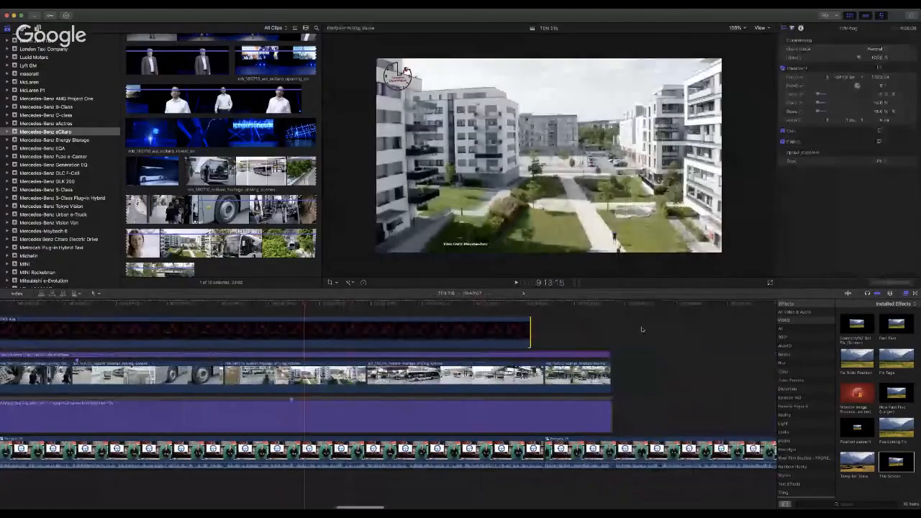
left_click_drag(521, 333, 602, 338)
Step: Play the end of the bus section and continue the "Coming to a City Near You" title with a copy ending at 10:43:29
left_click(573, 305)
key("space")
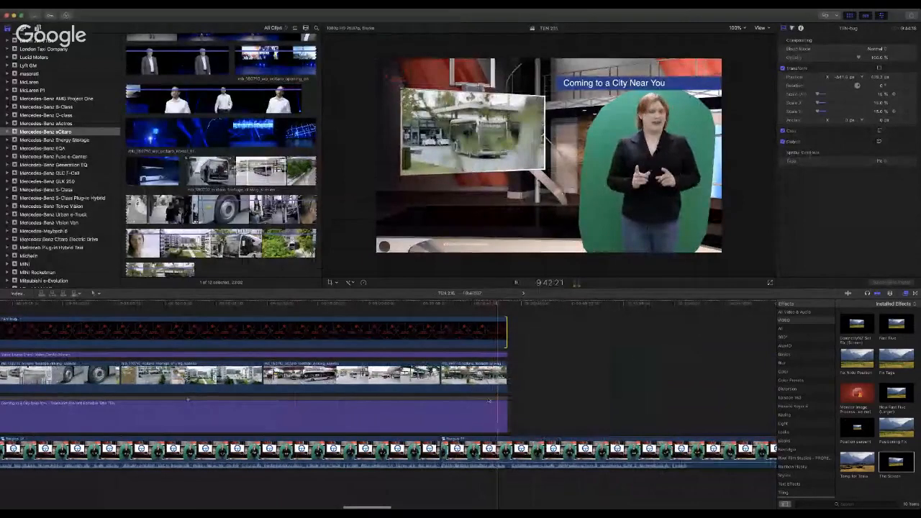
key("space")
left_click(488, 398)
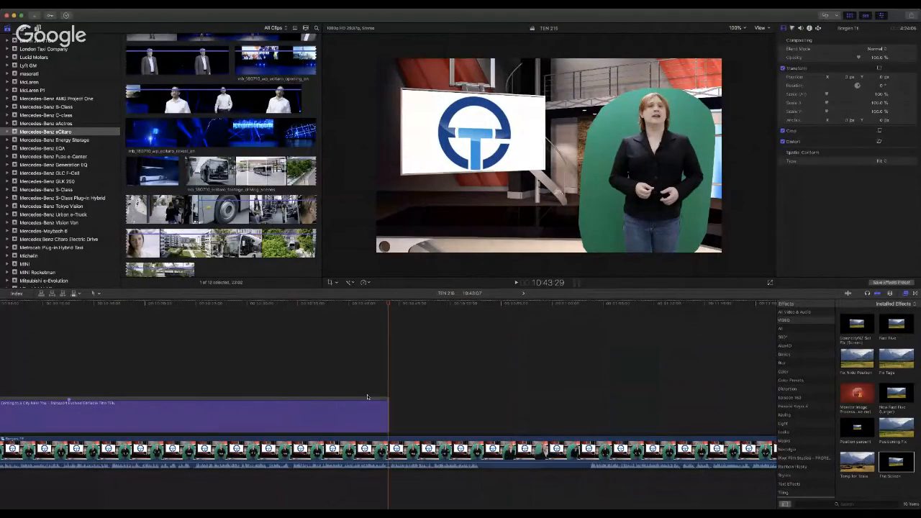
key("super+equal")
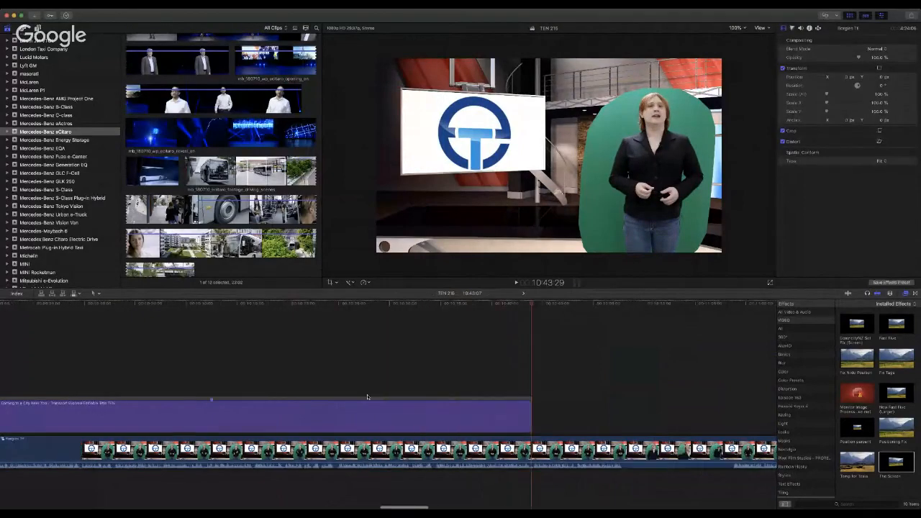
scroll(367, 394, "left", 5)
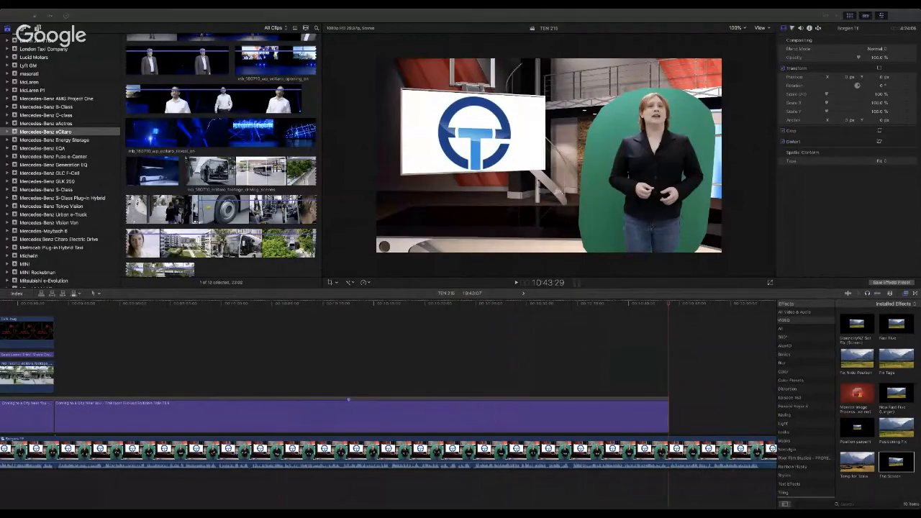
scroll(353, 388, "left", 10)
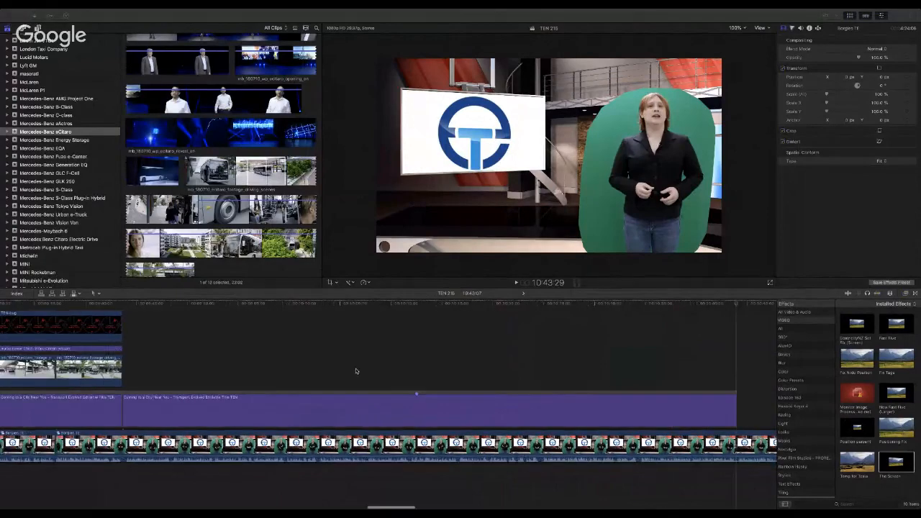
scroll(357, 371, "left", 7)
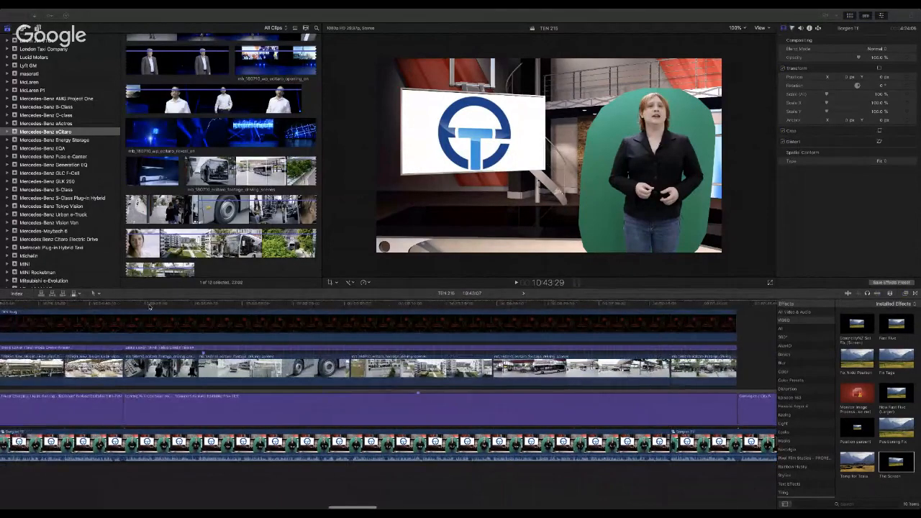
Step: Check the frames at the start and the end of the bus footage under the "Coming to a City Near You" title
left_click(124, 308)
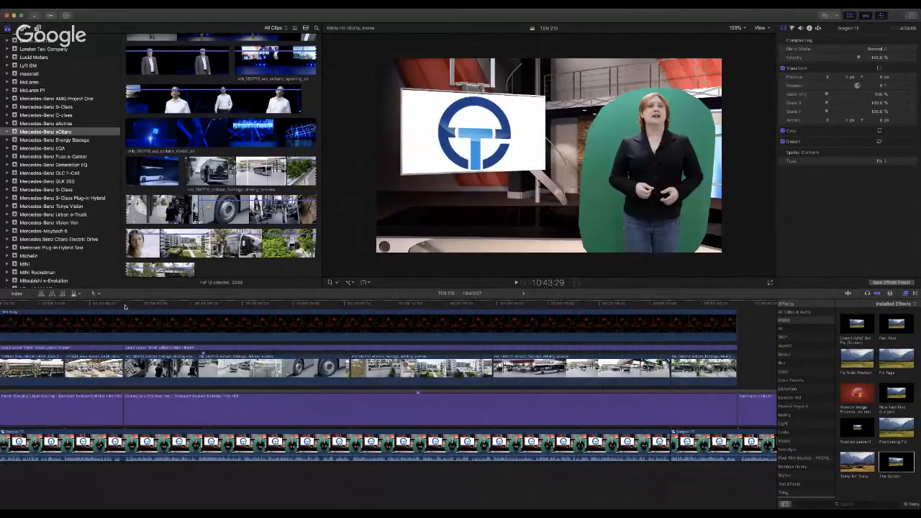
left_click(119, 305)
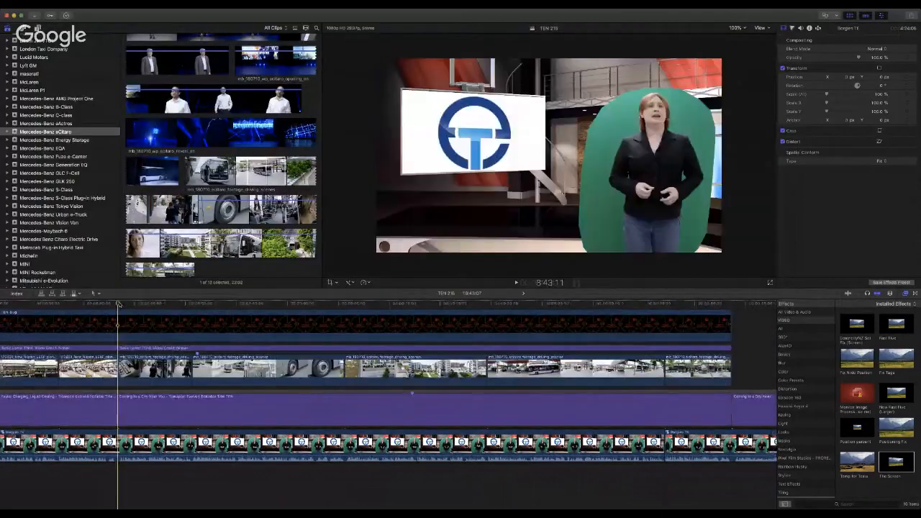
key("super+Tab")
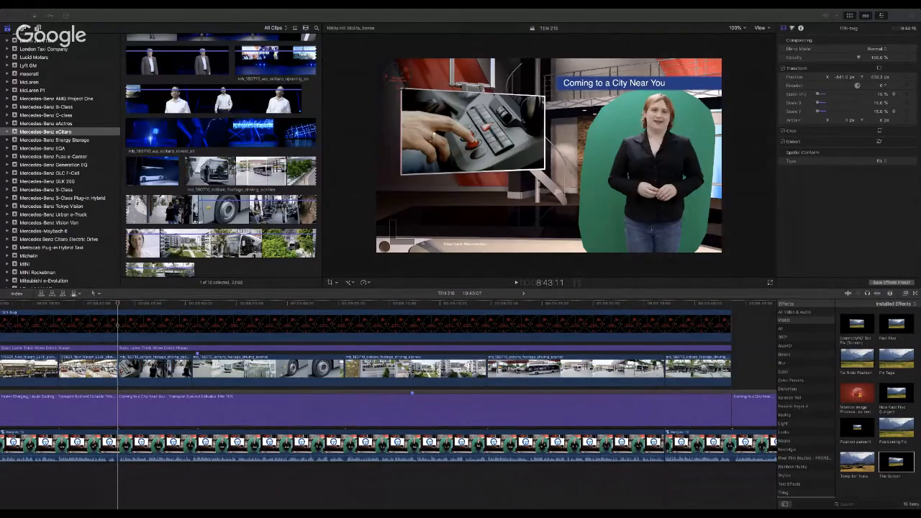
scroll(705, 373, "right", 5)
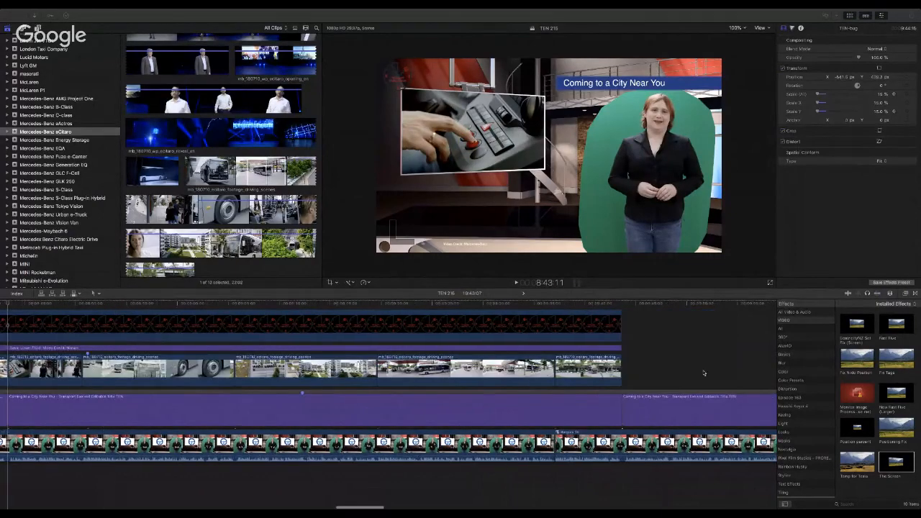
left_click(620, 306)
left_click(622, 306)
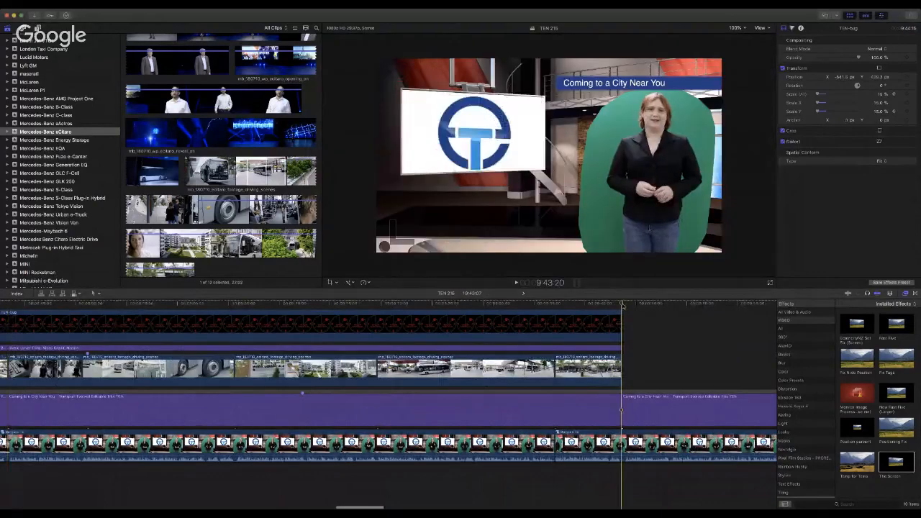
key("super+Tab")
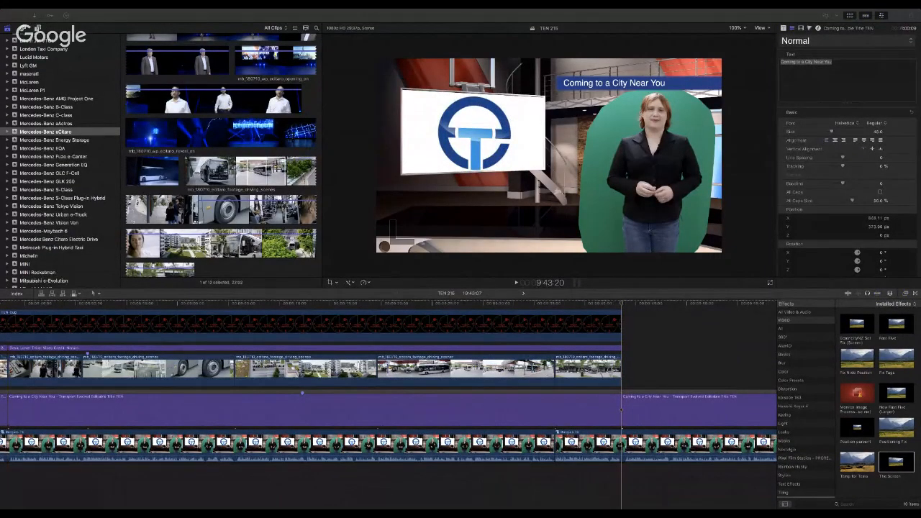
Step: Change the text of the copied title that follows the bus footage to "Service Hell"
scroll(607, 415, "right", 10)
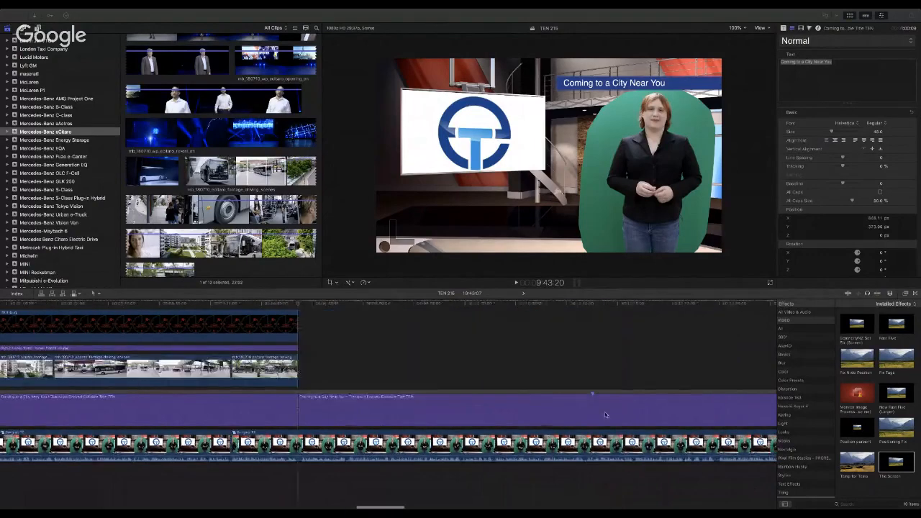
double_click(606, 415)
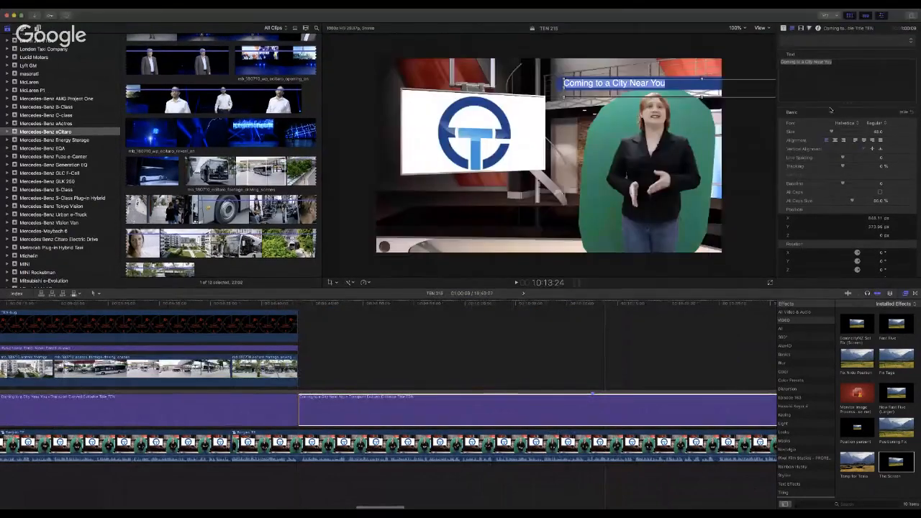
left_click(831, 62)
type("Service Hell")
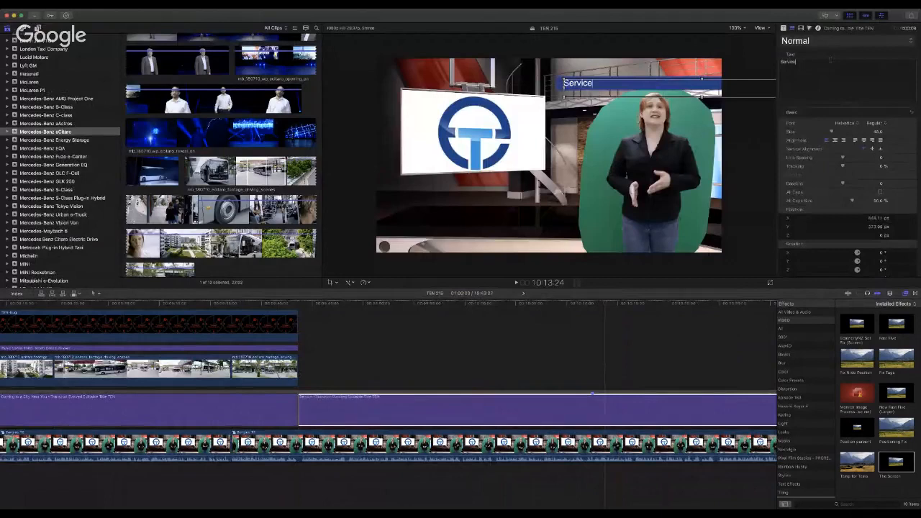
Step: Play the presenter footage from the start of the "Service Hell" title and stop at 10:03:00
left_click(298, 305)
key("space")
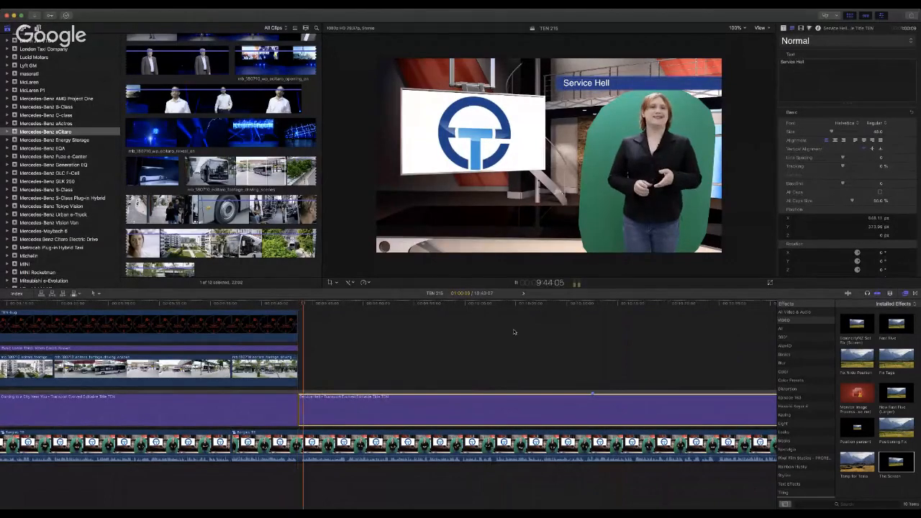
scroll(514, 331, "right", 4)
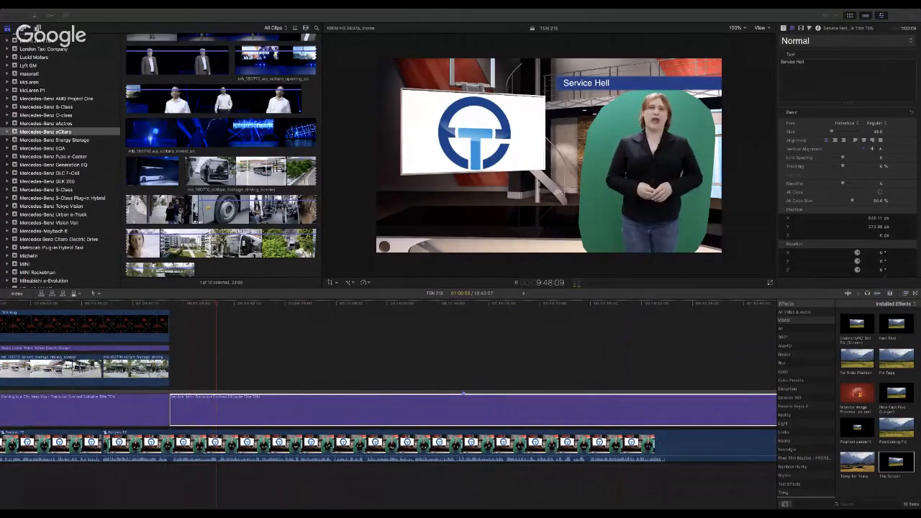
scroll(575, 365, "right", 4)
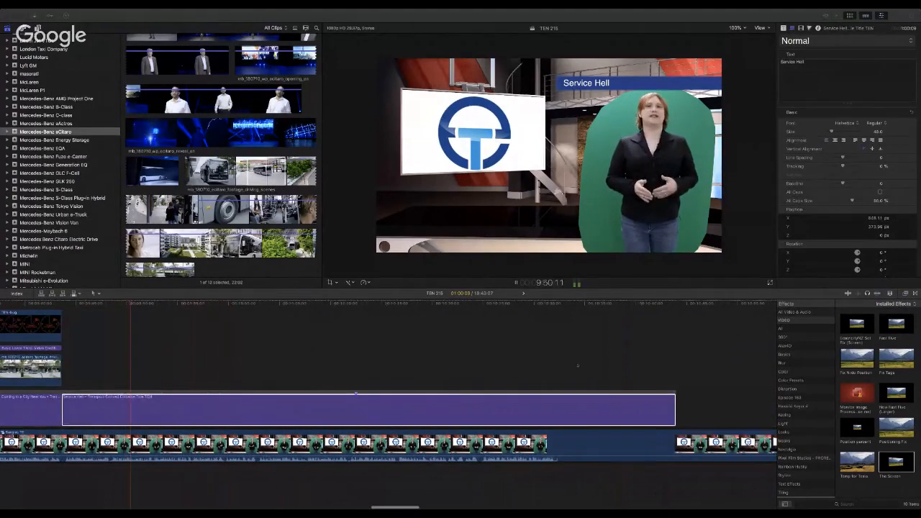
scroll(575, 365, "right", 3)
scroll(574, 365, "left", 8)
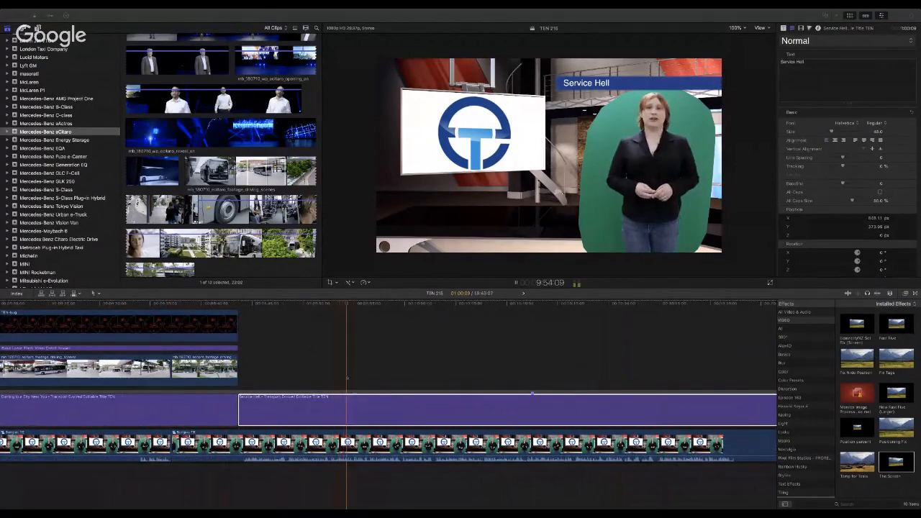
scroll(348, 377, "left", 2)
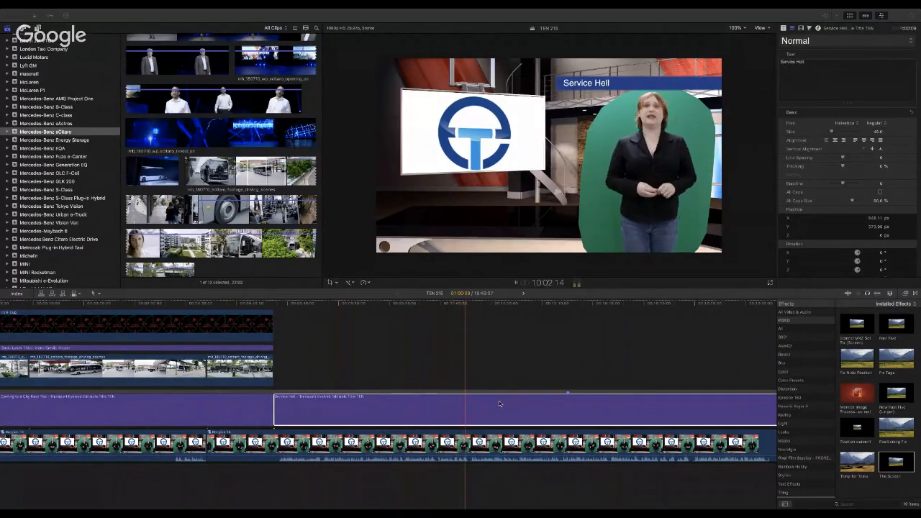
left_click(471, 376)
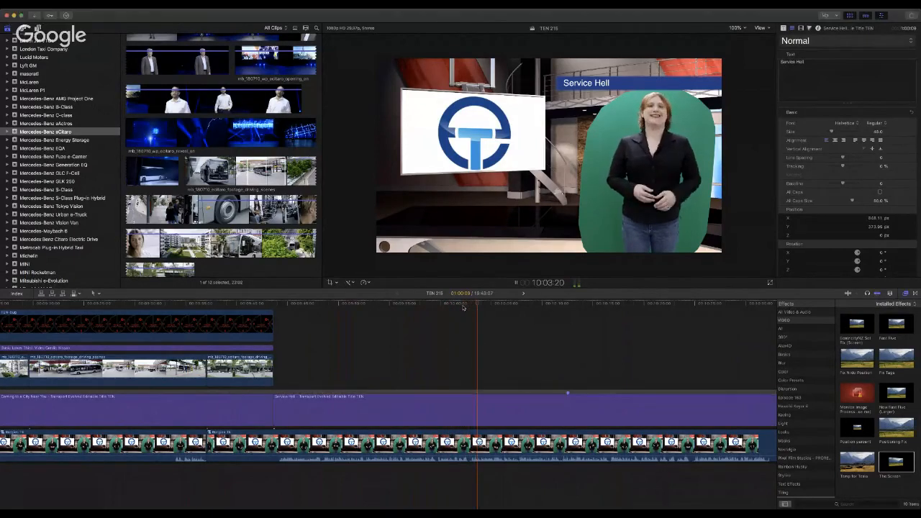
left_click(460, 307)
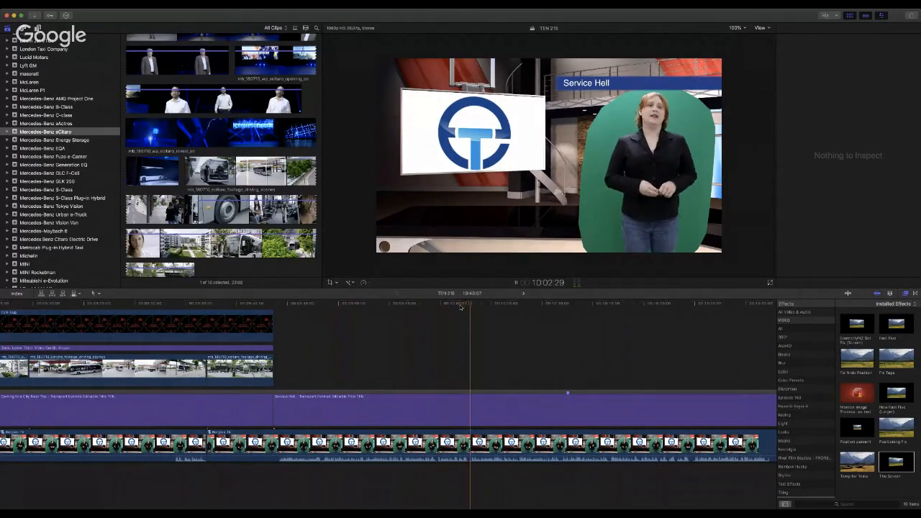
key("space")
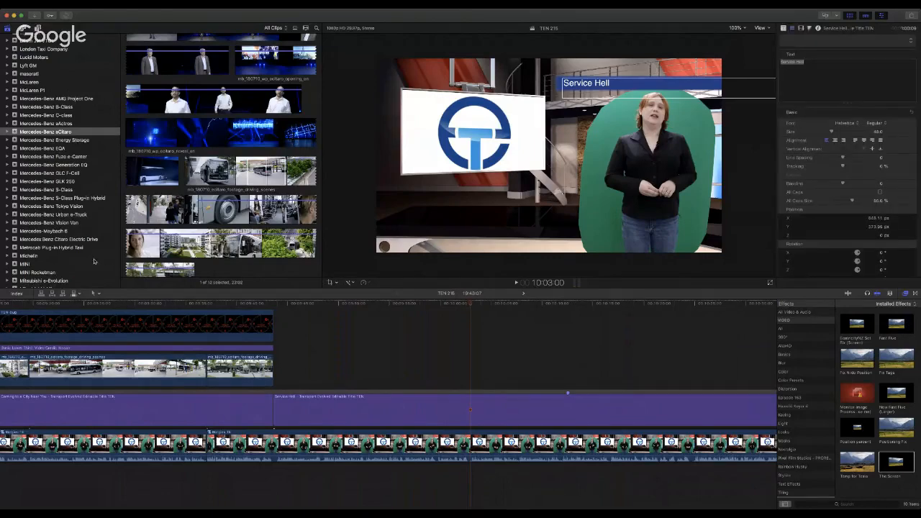
Step: Find the Tesla Service event in the library and mark the garage and mobile technician range of its clip
scroll(93, 261, "down", 15)
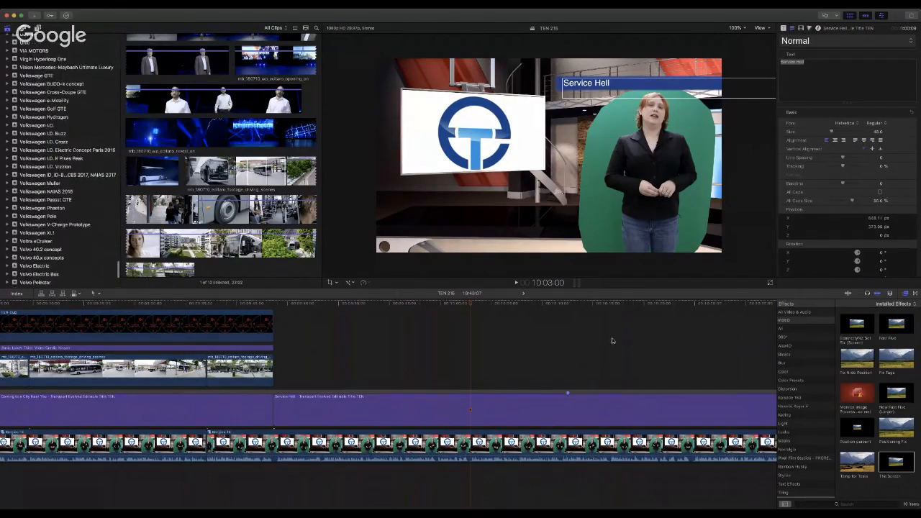
key("super+Tab")
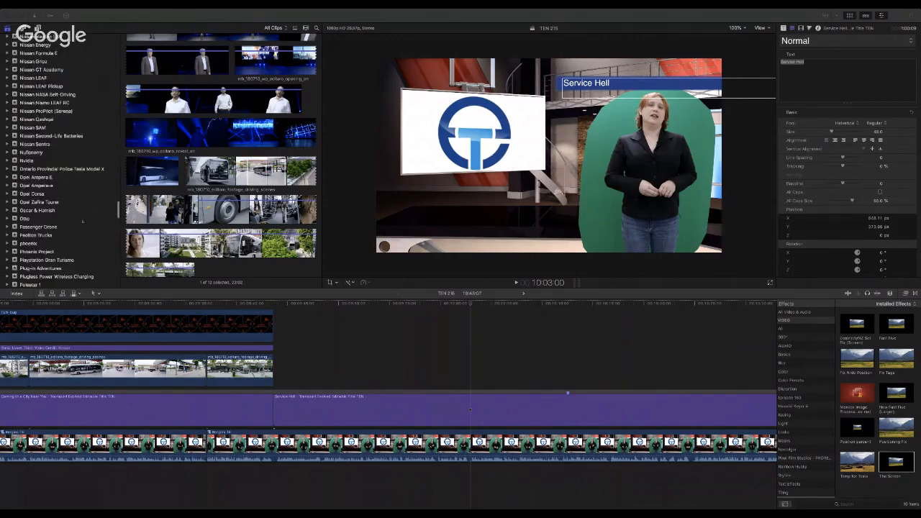
scroll(82, 222, "up", 5)
scroll(82, 222, "up", 10)
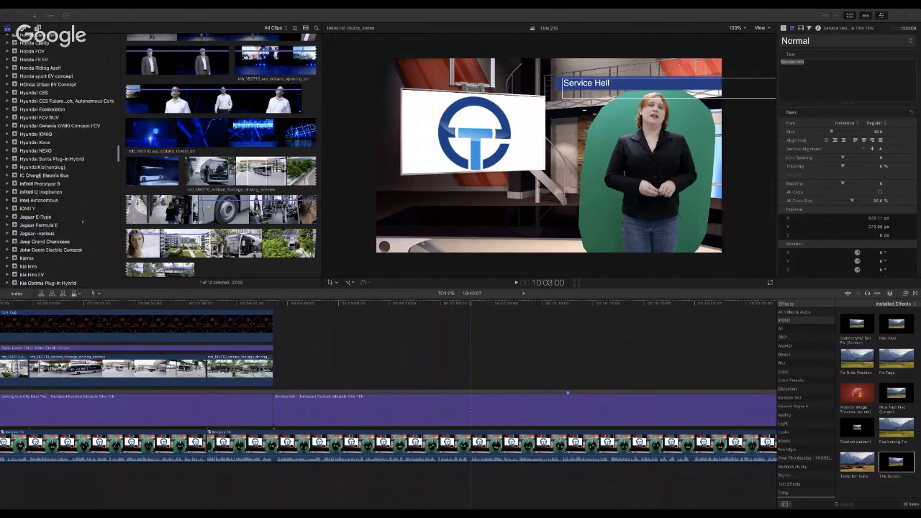
scroll(82, 222, "up", 10)
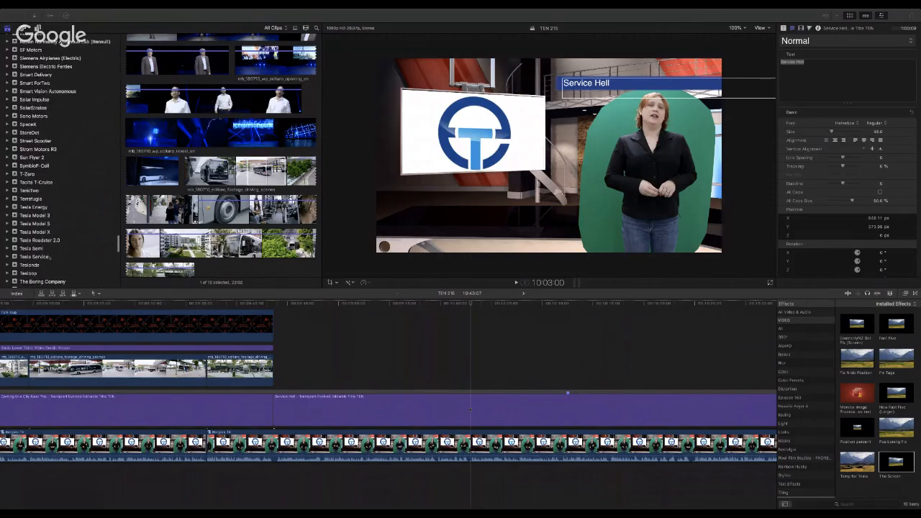
left_click(49, 257)
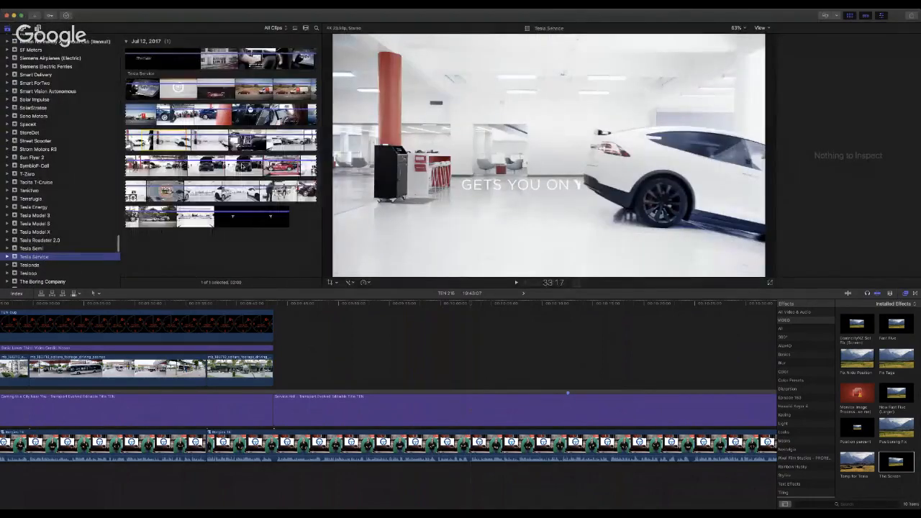
left_click(181, 129)
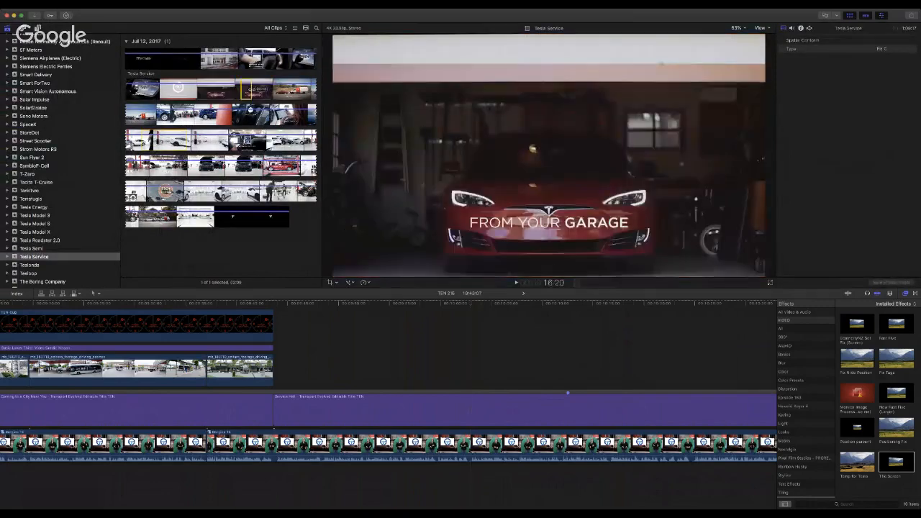
left_click_drag(241, 94, 125, 115)
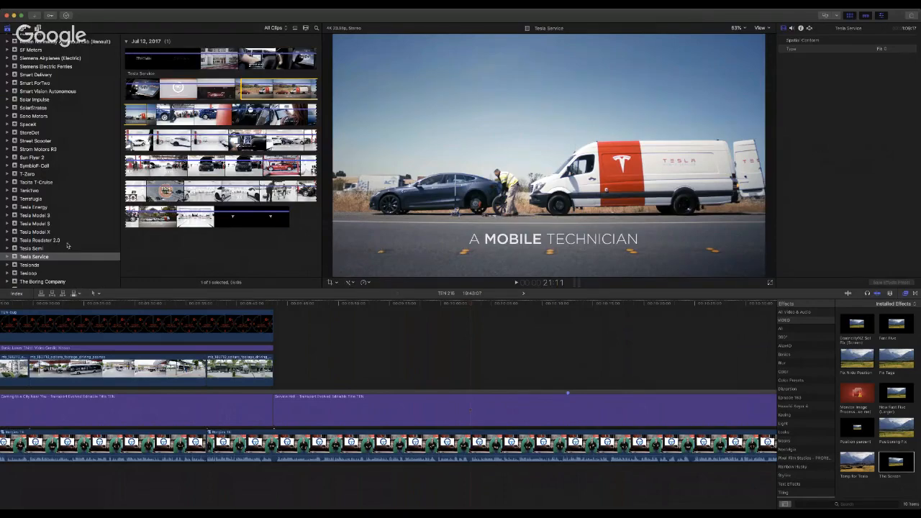
Step: Open the Tesla Model S event and mark a range of the red car on snow in Model_S_in_Norway
left_click(60, 224)
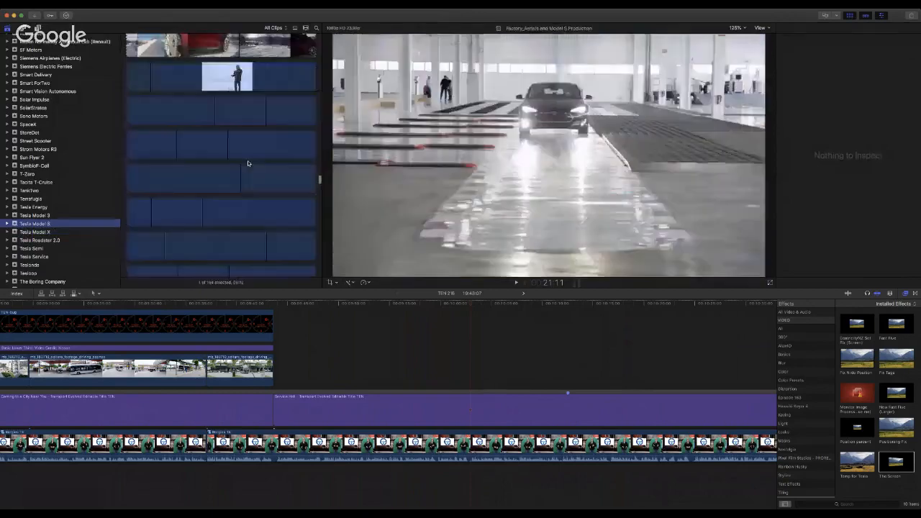
scroll(247, 173, "down", 2)
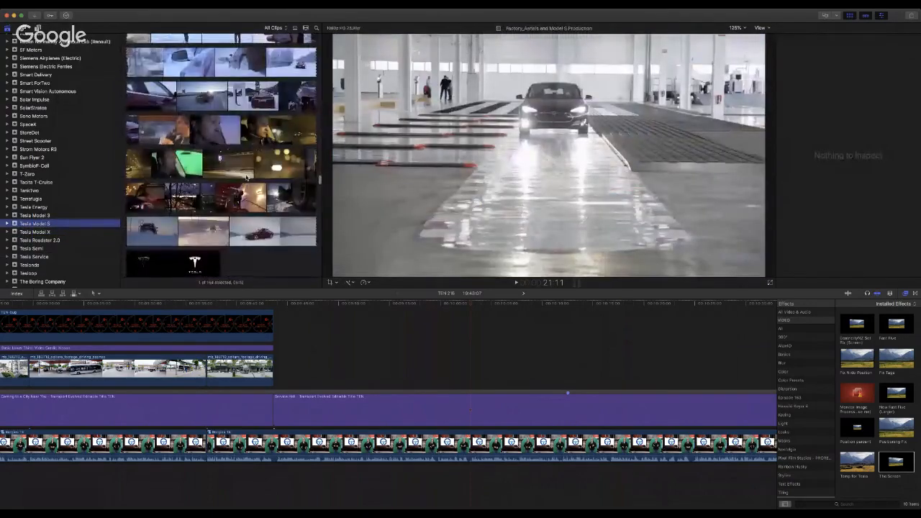
left_click_drag(178, 232, 244, 231)
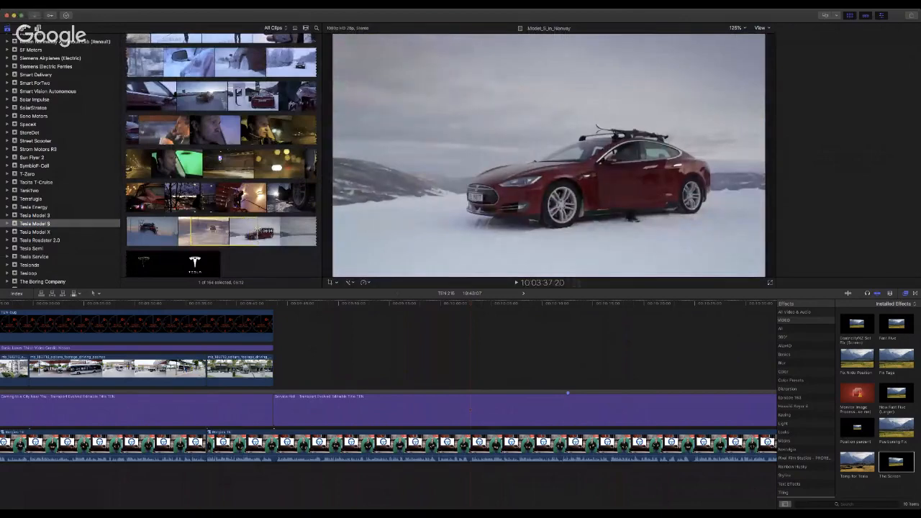
Step: Try to place a range from the end of Model_S_in_Norway above the "Service Hell" title, right after the bus clips
key("super+4")
left_click_drag(134, 235, 279, 369)
key("space")
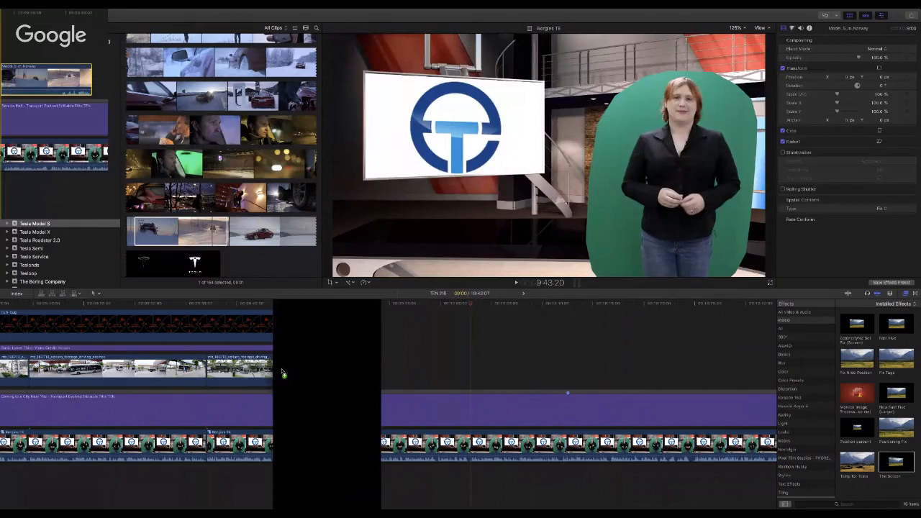
left_click_drag(283, 373, 309, 369)
key("Delete")
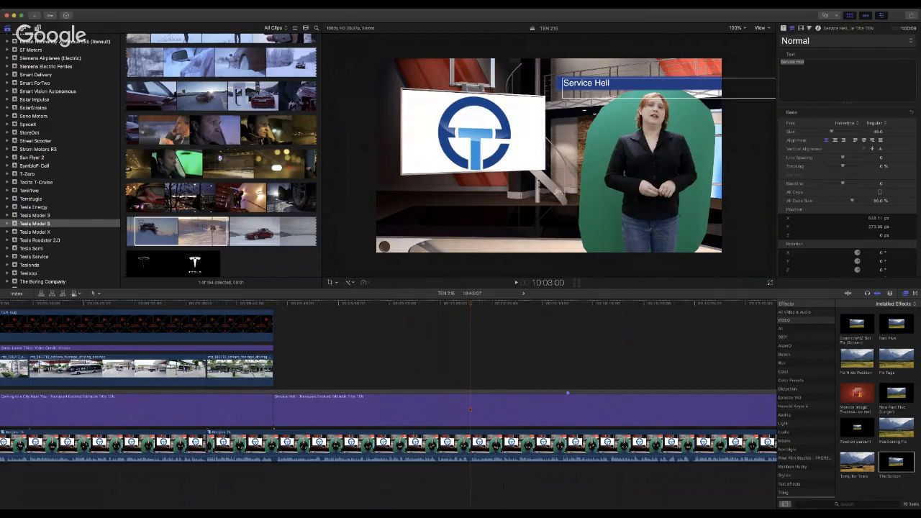
Step: Place the snowy driving range from earlier in Model_S_in_Norway at the start of the "Service Hell" title, ending at 10:03:00
key("super+Tab")
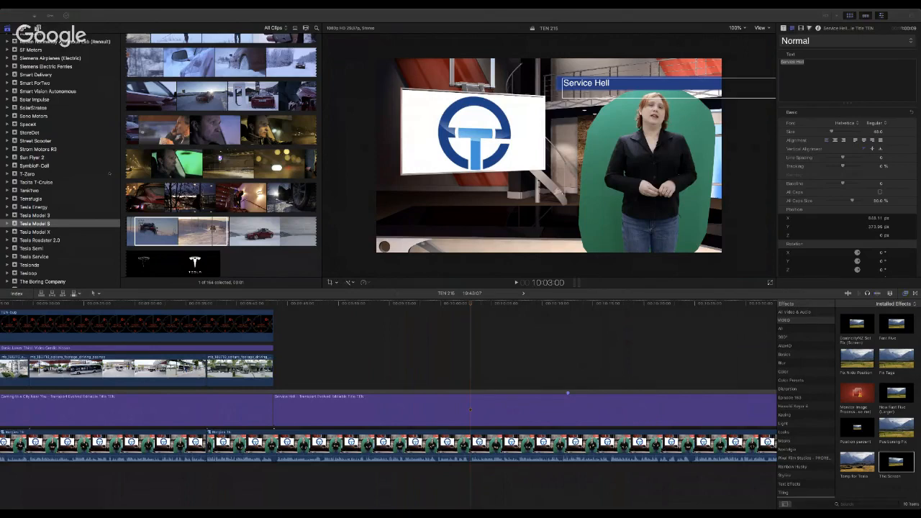
scroll(221, 155, "up", 5)
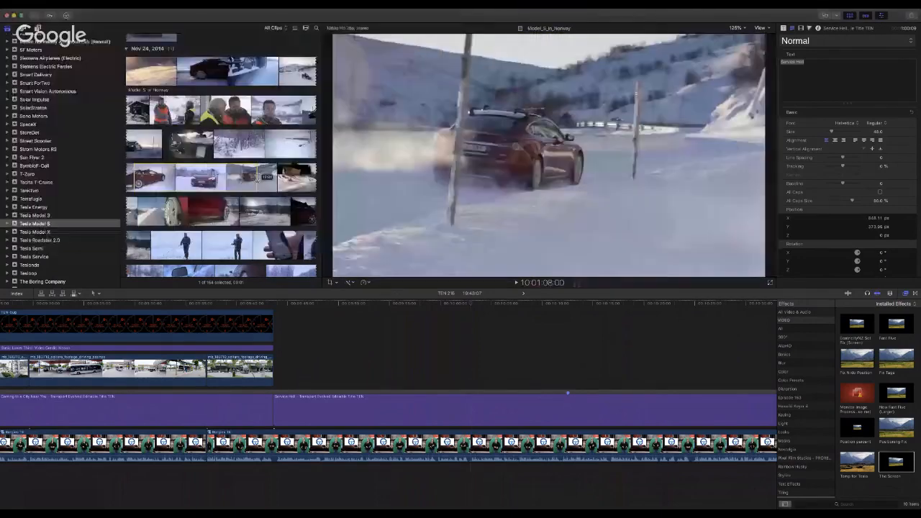
left_click_drag(257, 178, 273, 372)
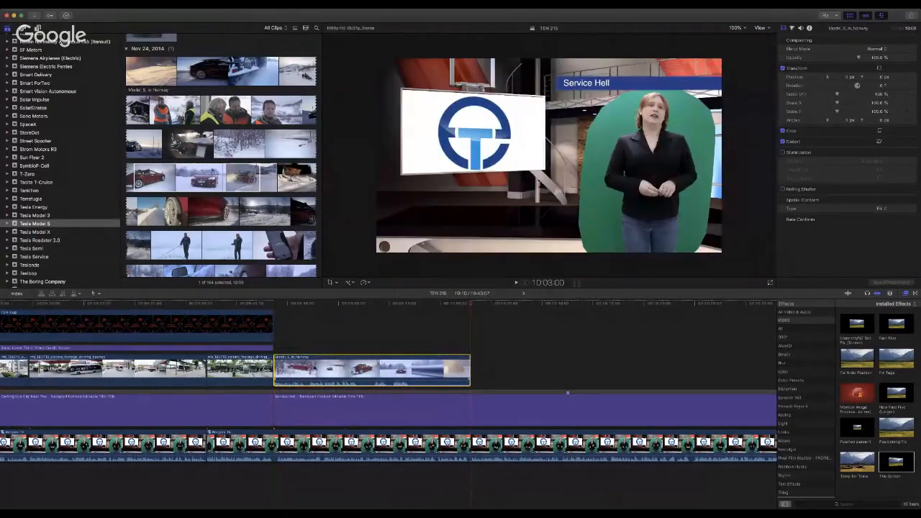
Step: Detach the audio of the placed Model_S_in_Norway clip and delete it
key("ctrl+shift+s")
left_click(374, 467)
key("Delete")
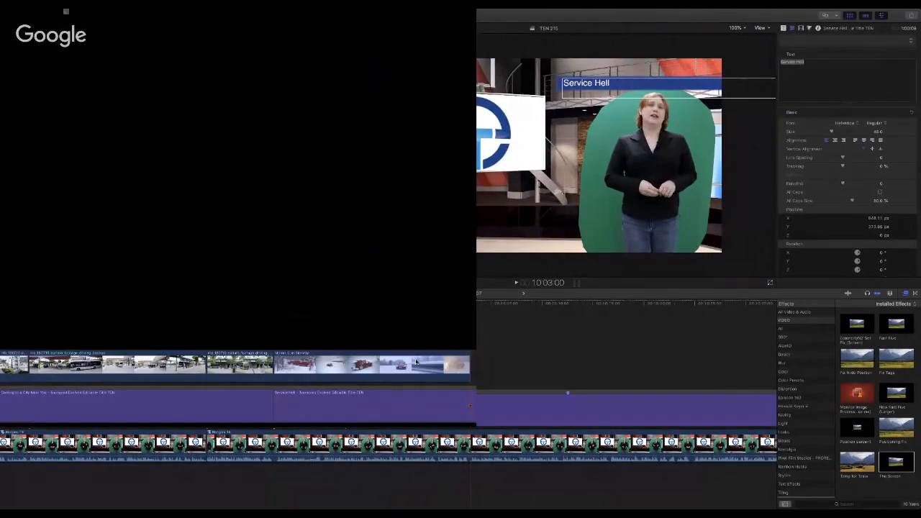
Step: Fit the Model_S_in_Norway clip to the studio screen with transform and distort settings, and play the section to check it
left_click(417, 362)
key("space")
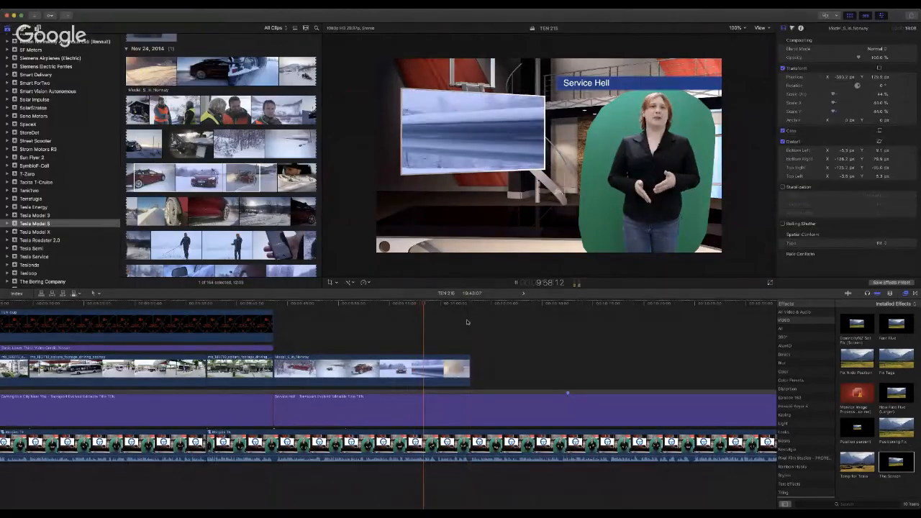
scroll(474, 341, "right", 5)
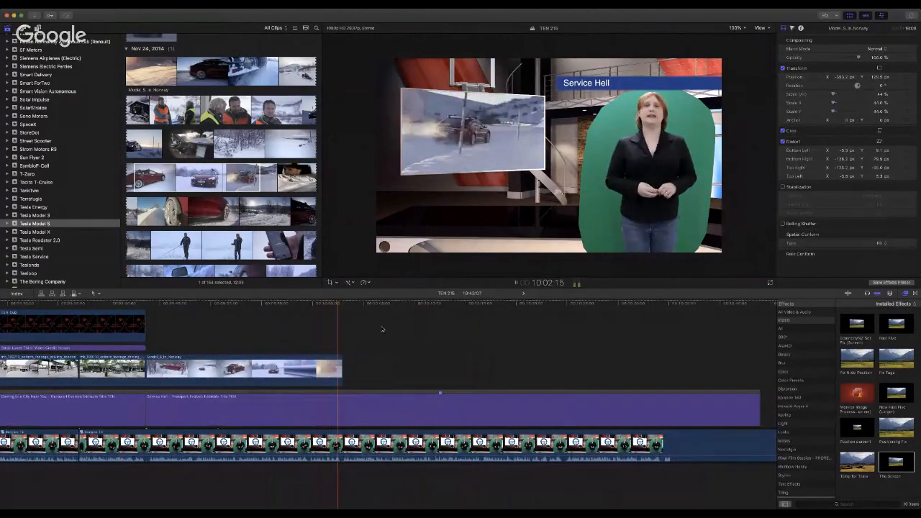
Step: Place another snowy-road driving range of Model_S_in_Norway directly after the first Model_S_in_Norway clip, ending at 10:11:27
scroll(250, 110, "up", 3)
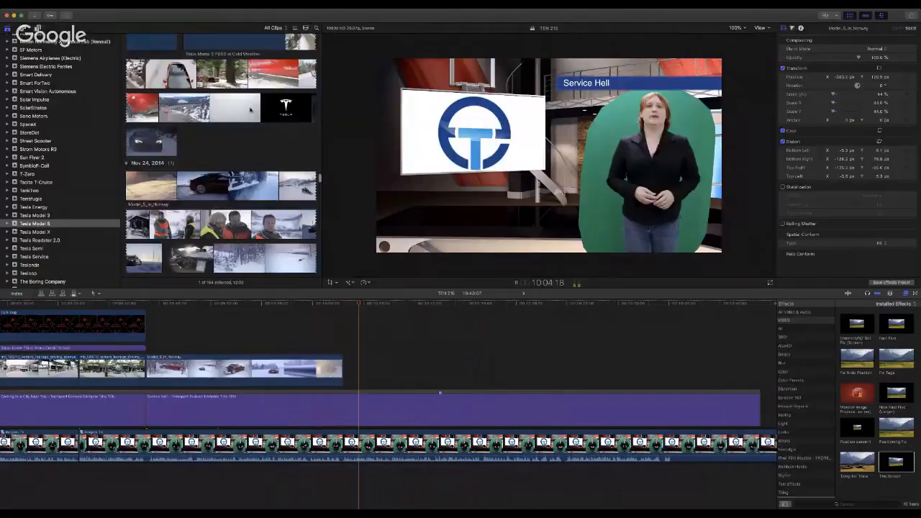
scroll(250, 110, "up", 3)
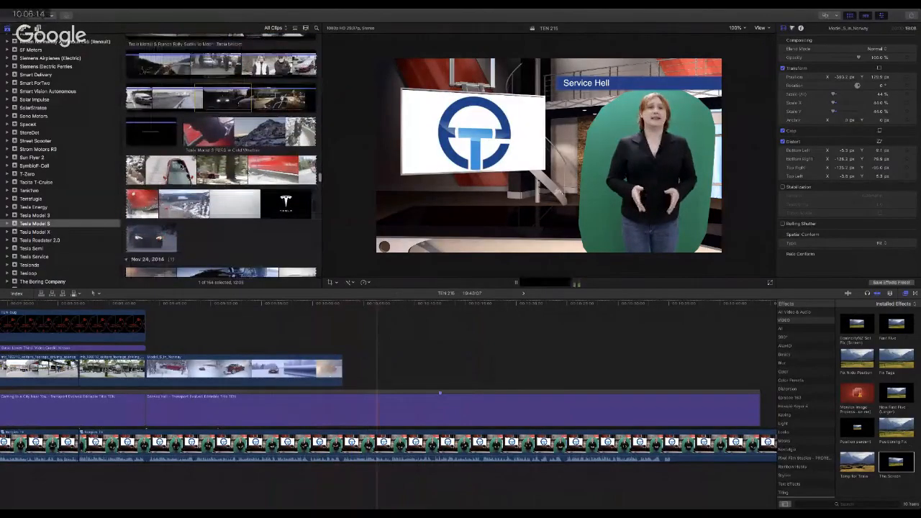
scroll(204, 157, "up", 10)
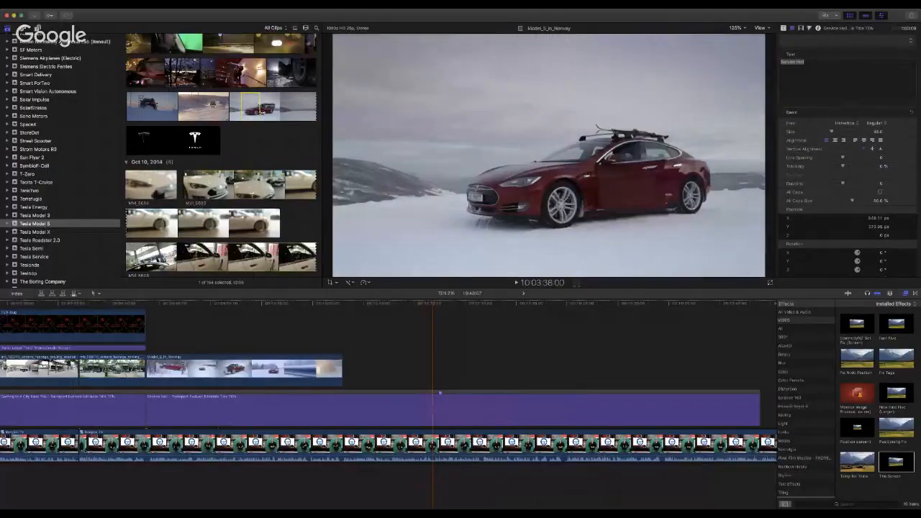
left_click(288, 108)
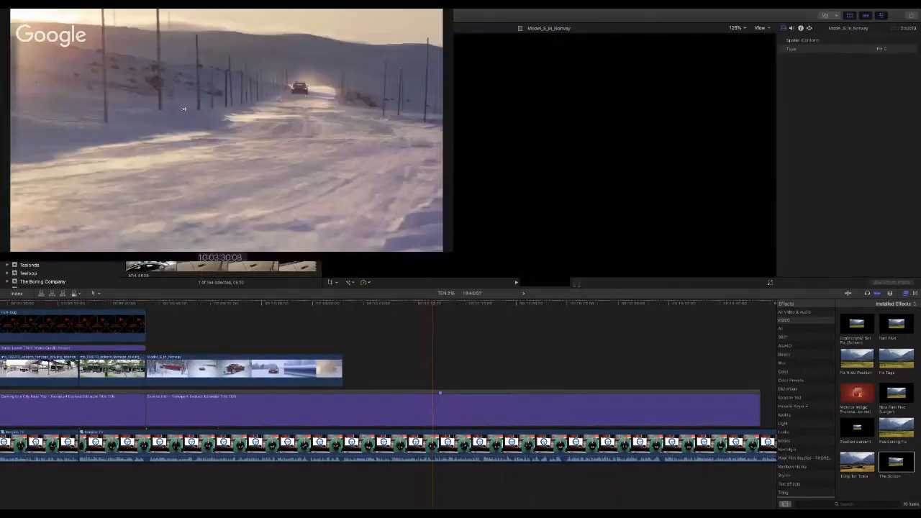
left_click_drag(184, 109, 343, 374)
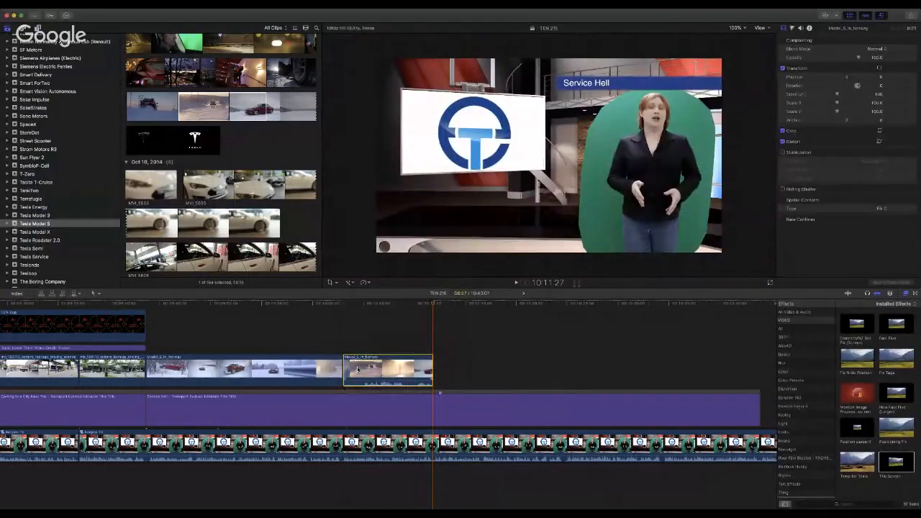
Step: Detach and delete the audio of the second Model_S_in_Norway clip, and play on from its end
key("ctrl+shift+s")
left_click(368, 470)
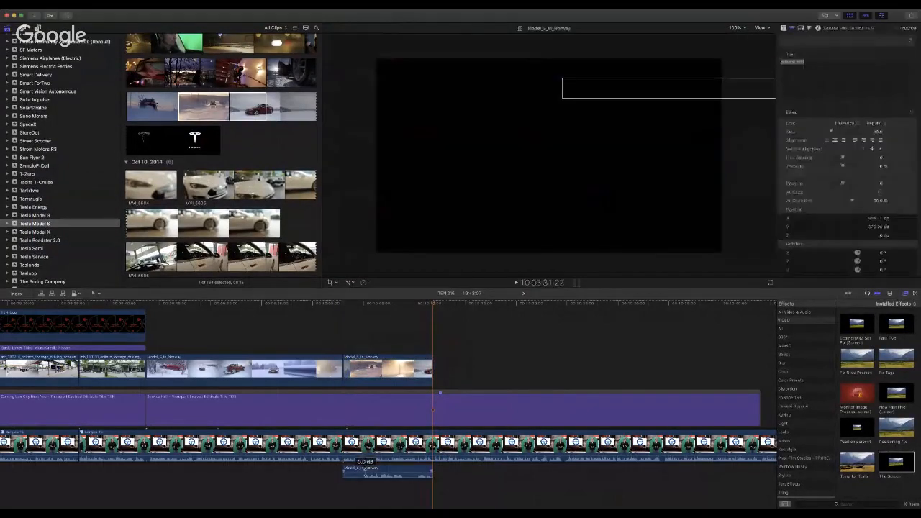
key("Delete")
left_click(361, 416)
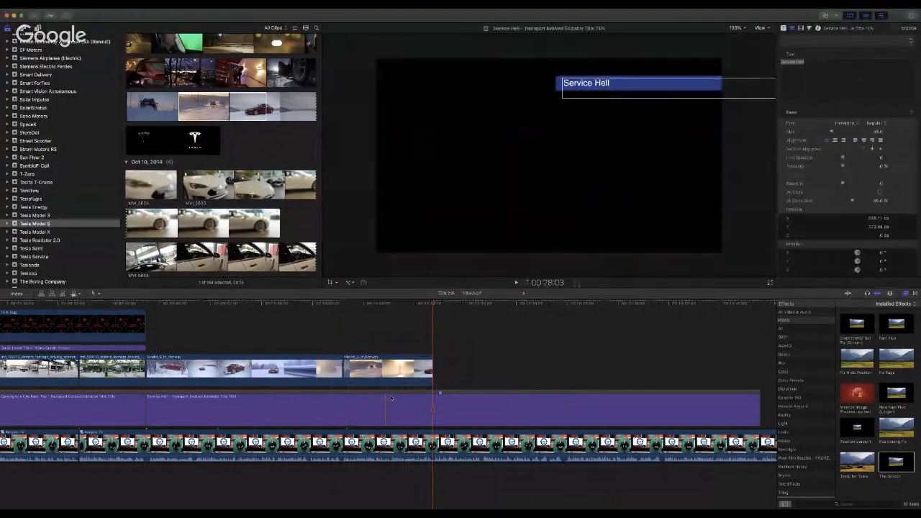
key("super+Tab")
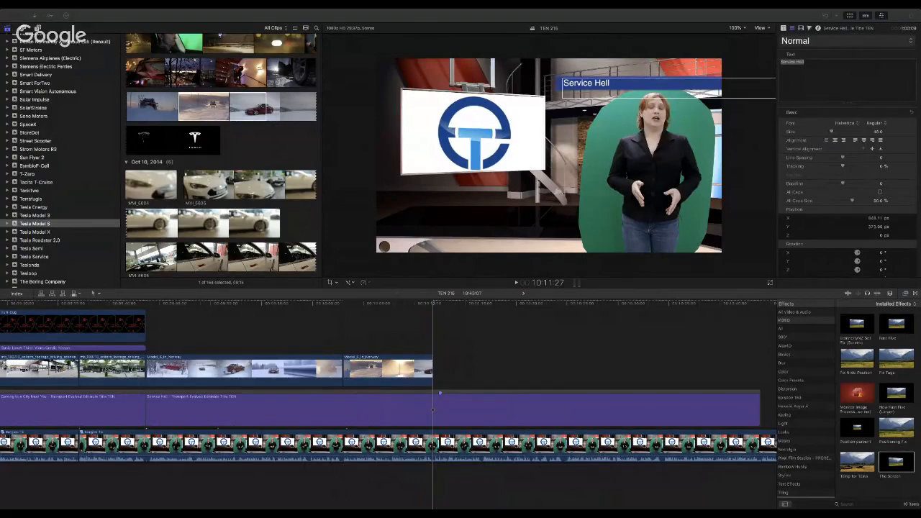
left_click(437, 306)
key("space")
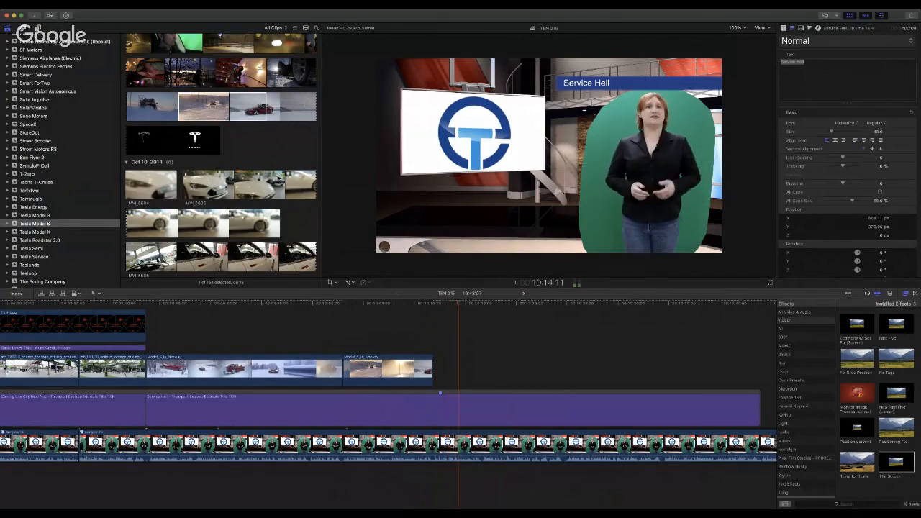
Step: Place a range of ModelX_Kauai_BRoll_2017 from the Tesla Model X event above the "Service Hell" title, extending its start back to the second Model_S_in_Norway clip
scroll(278, 179, "down", 5)
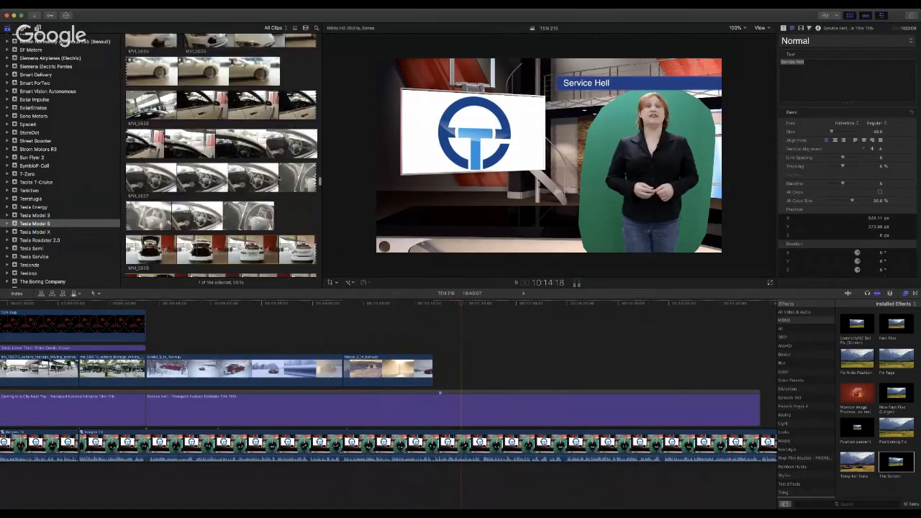
left_click(62, 232)
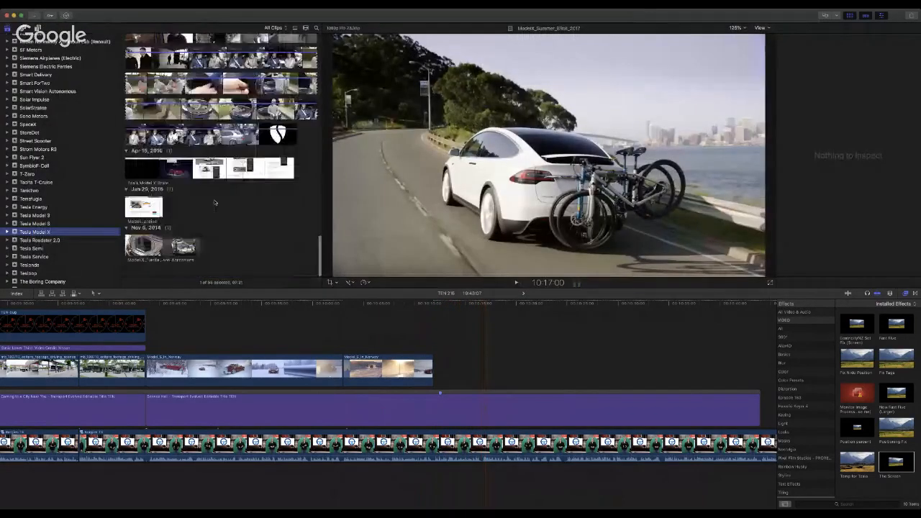
scroll(214, 199, "up", 10)
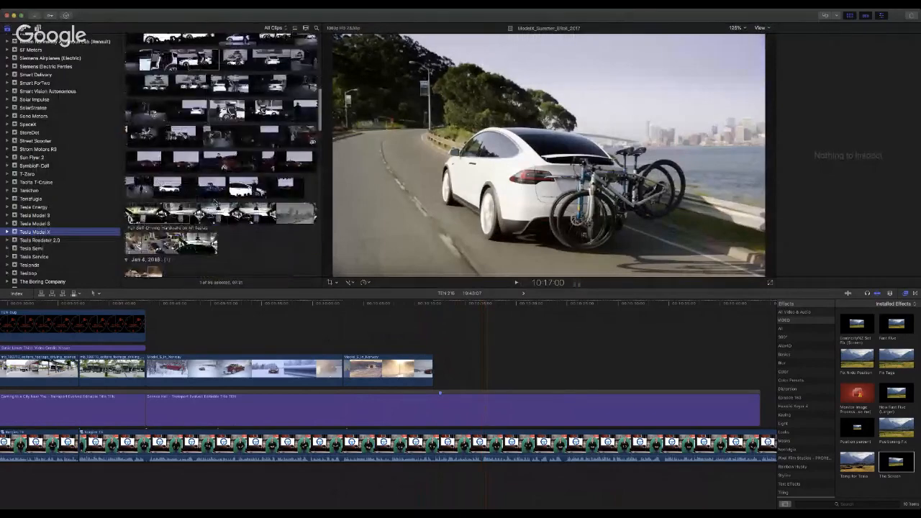
scroll(214, 201, "up", 10)
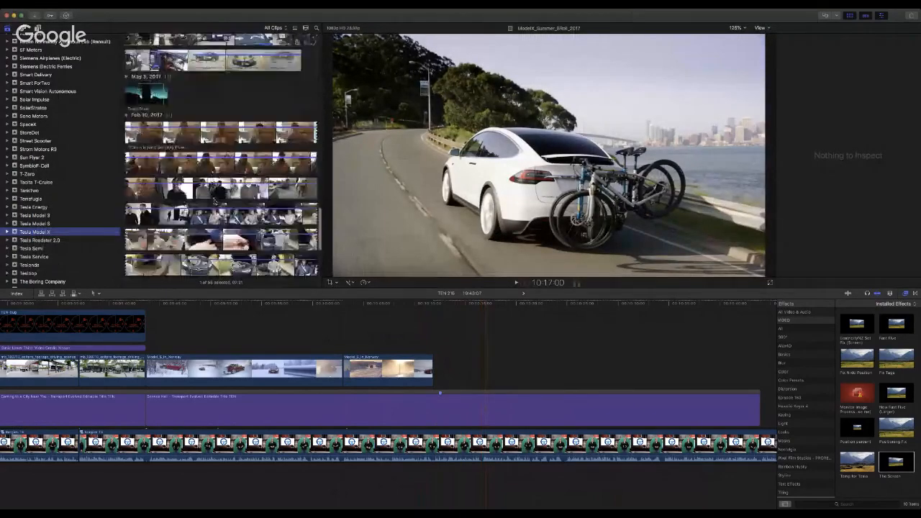
scroll(214, 201, "up", 10)
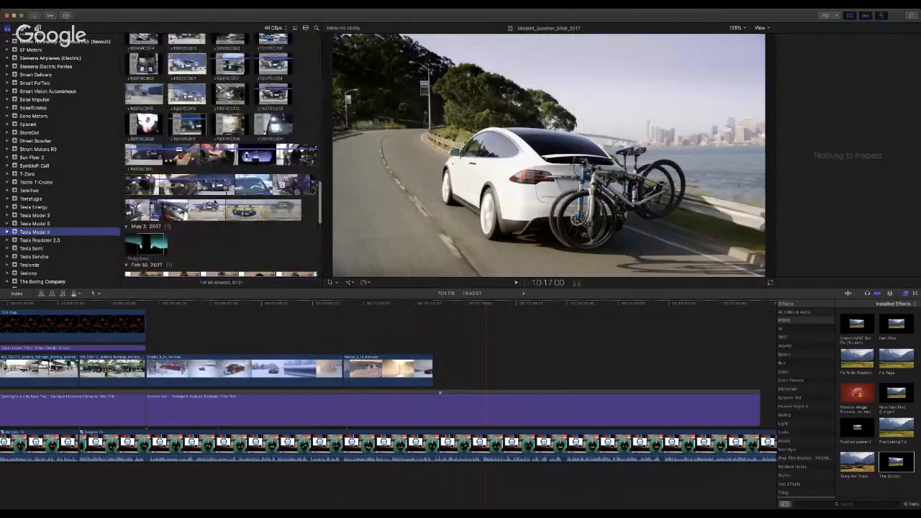
scroll(214, 202, "up", 10)
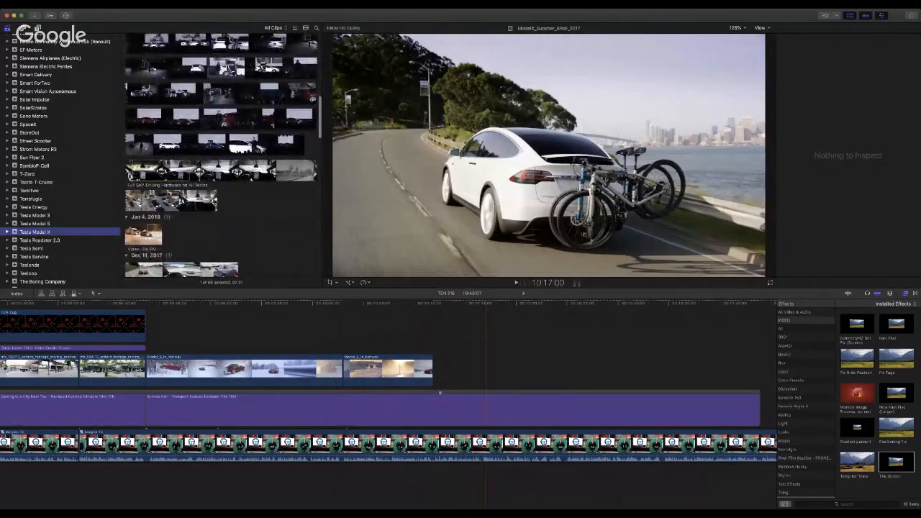
scroll(212, 201, "down", 1)
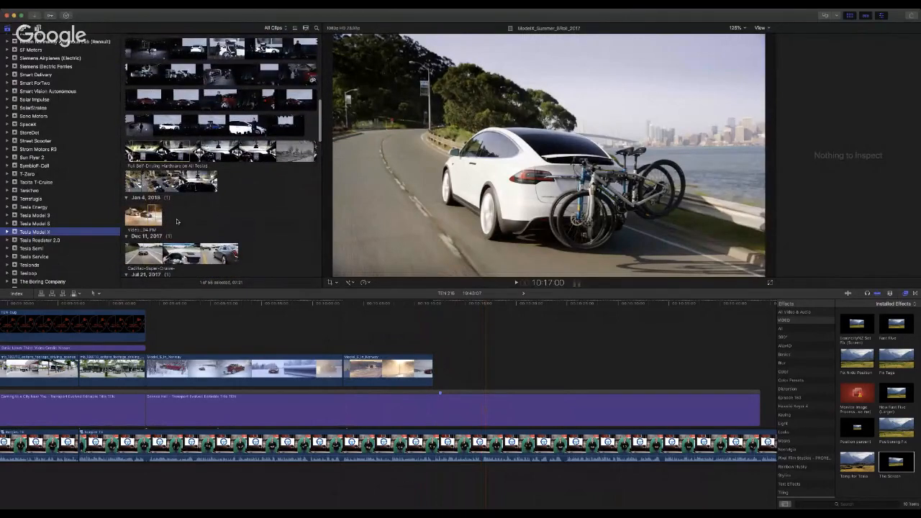
scroll(177, 221, "down", 9)
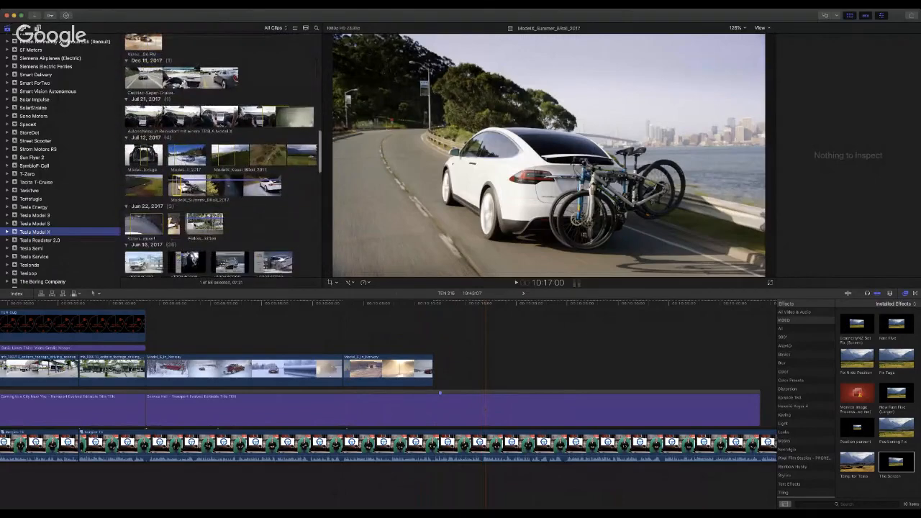
left_click(146, 186)
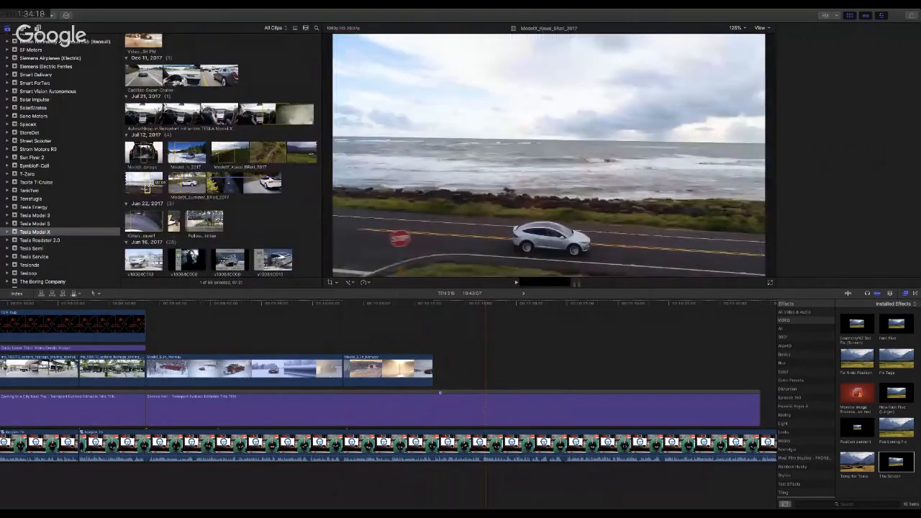
left_click_drag(149, 186, 513, 371)
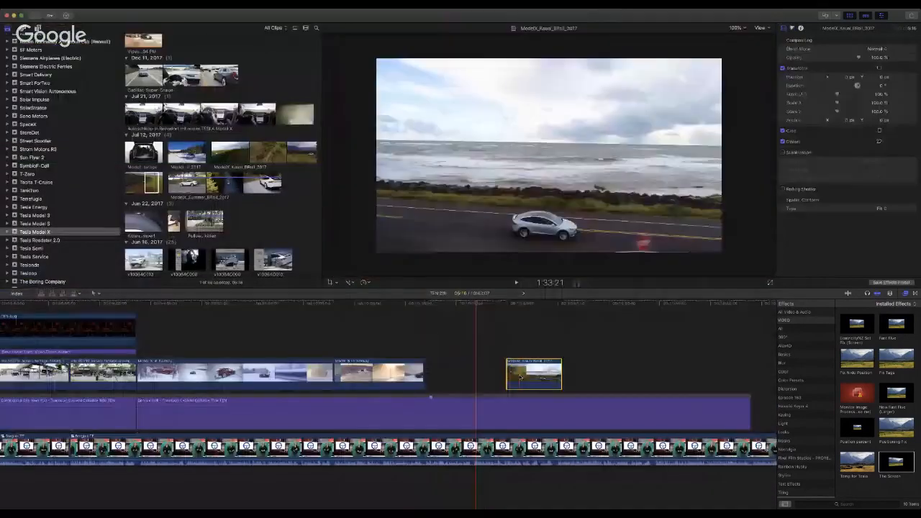
left_click_drag(508, 379, 425, 343)
Step: Play the Model X section and shorten the "Service Hell" title to end at 10:24:19
left_click(426, 307)
key("space")
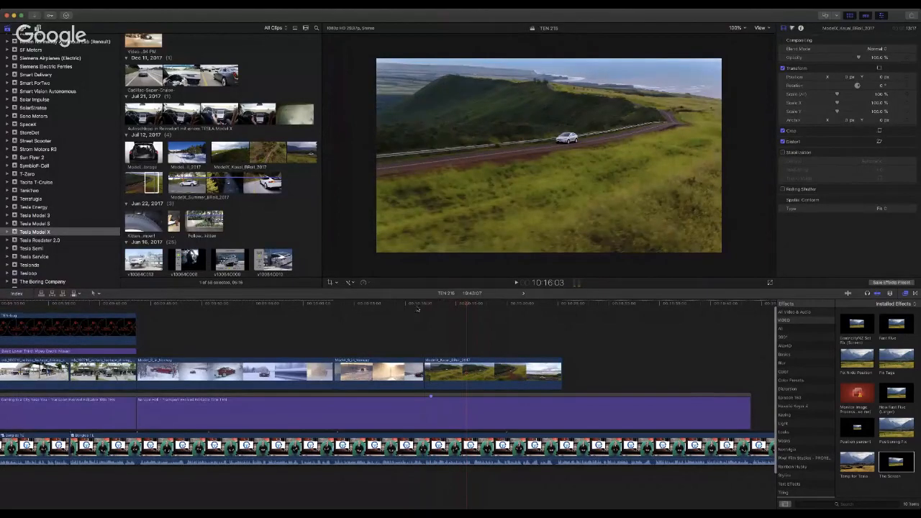
left_click(423, 310)
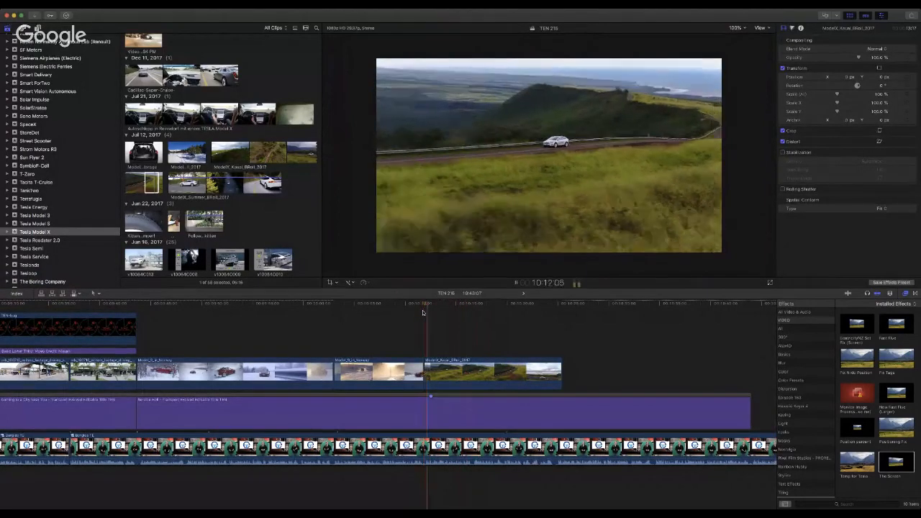
key("space")
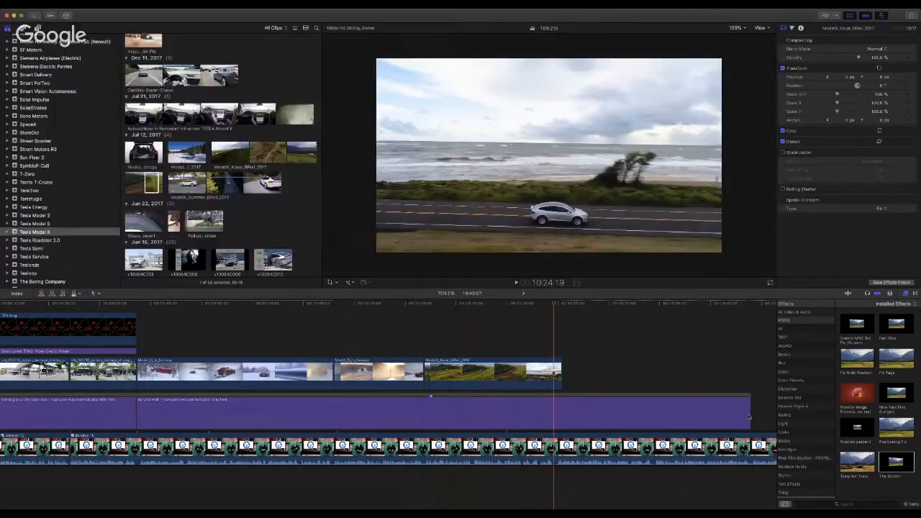
left_click_drag(751, 416, 553, 423)
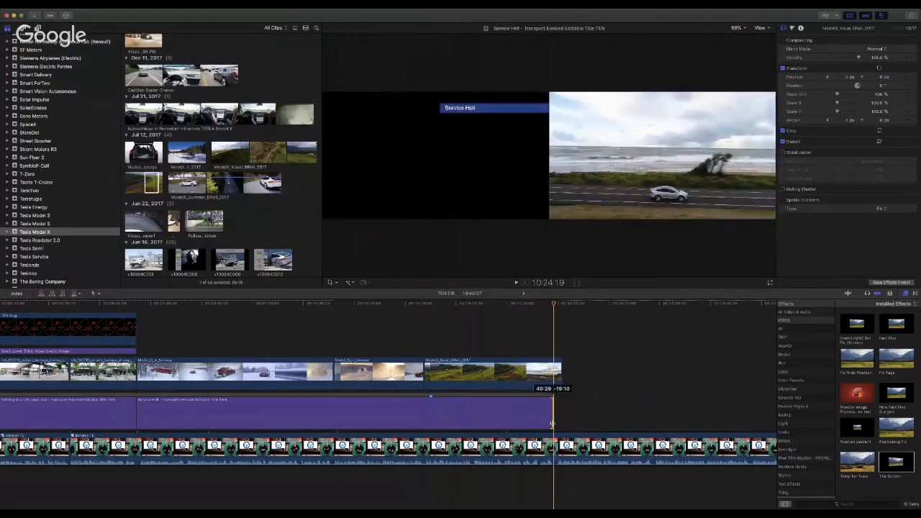
Step: Trim the ModelX_Kauai_BRoll_2017 clip to end with the "Service Hell" title and apply The Screen effect to it
left_click_drag(561, 382, 554, 382)
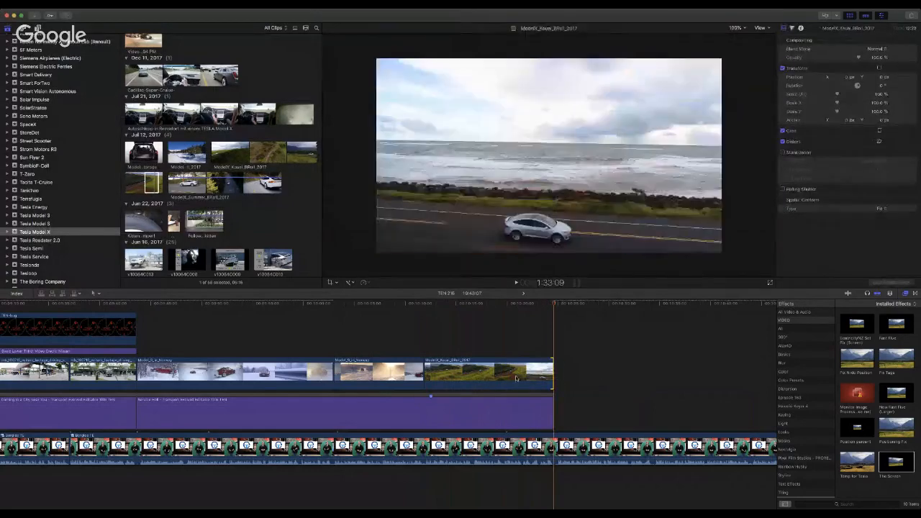
left_click_drag(895, 464, 520, 382)
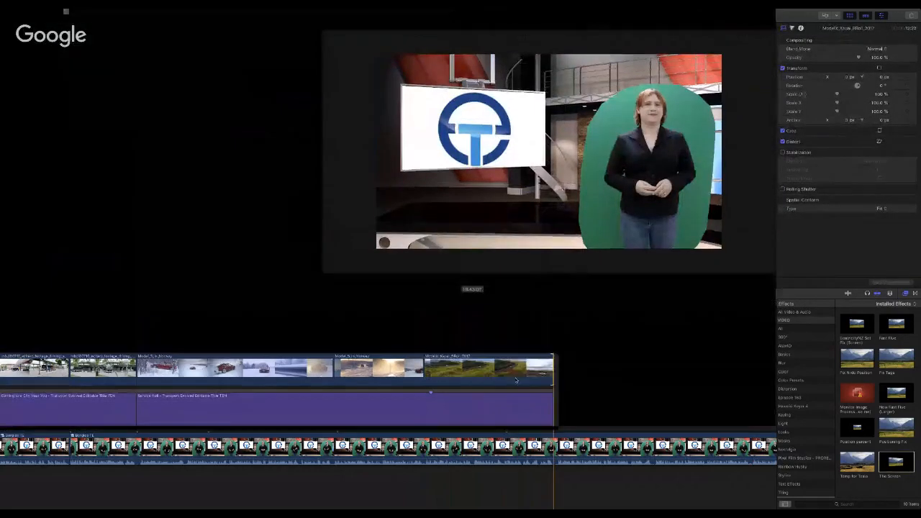
Step: Copy the "Video Credit: Tesla" lower third from an earlier story to the start of the "Service Hell" title
scroll(107, 353, "left", 15)
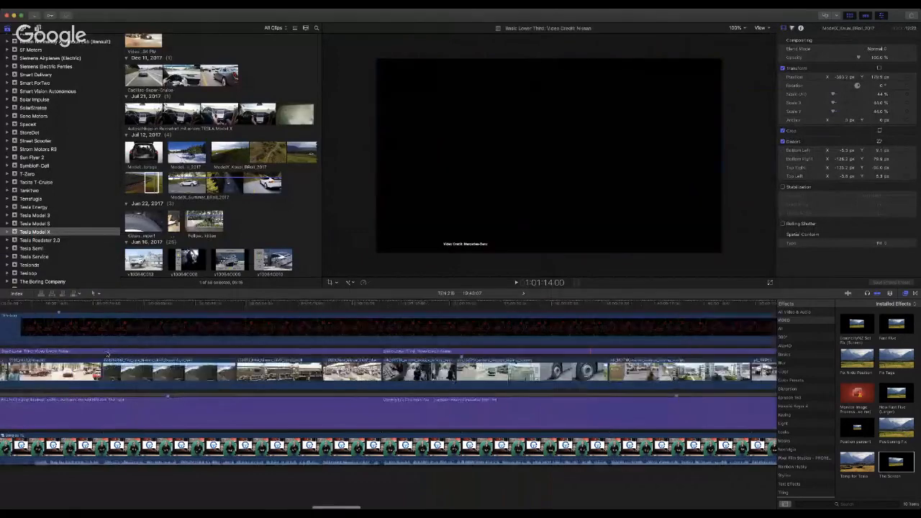
scroll(109, 354, "left", 10)
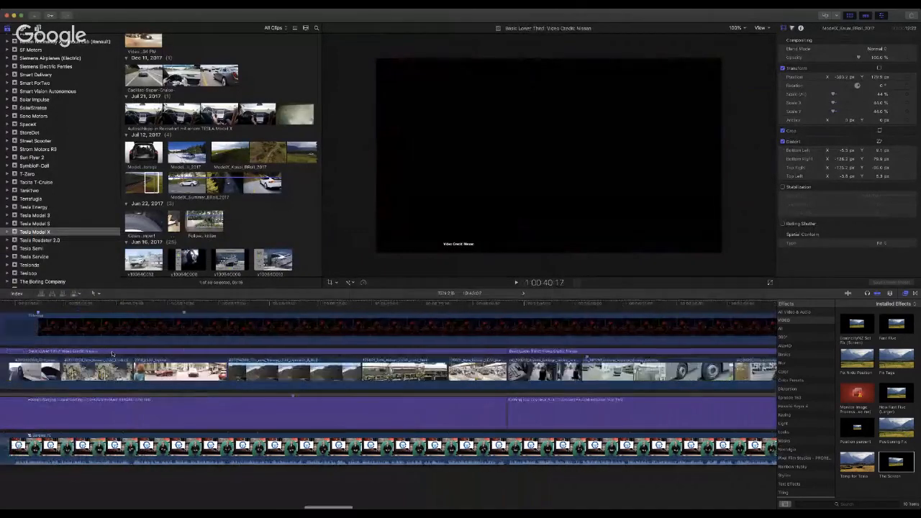
scroll(112, 353, "left", 10)
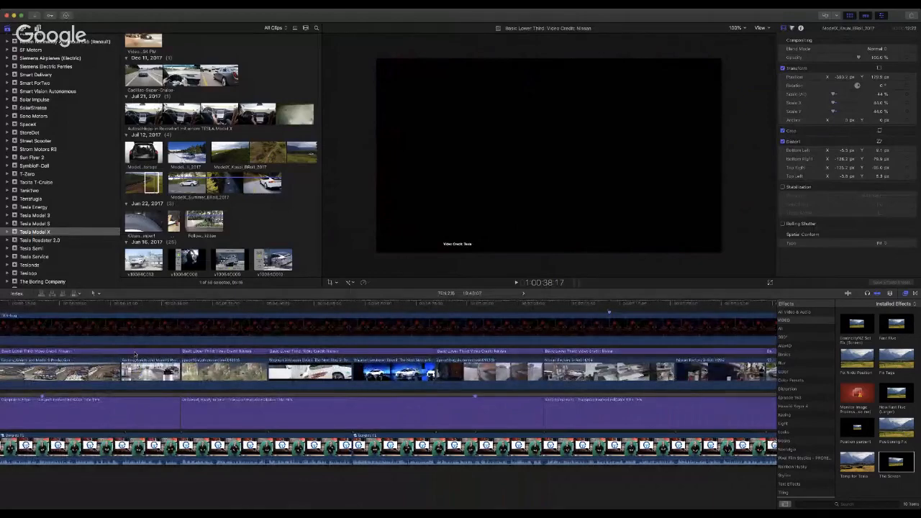
left_click(135, 353)
scroll(515, 324, "right", 20)
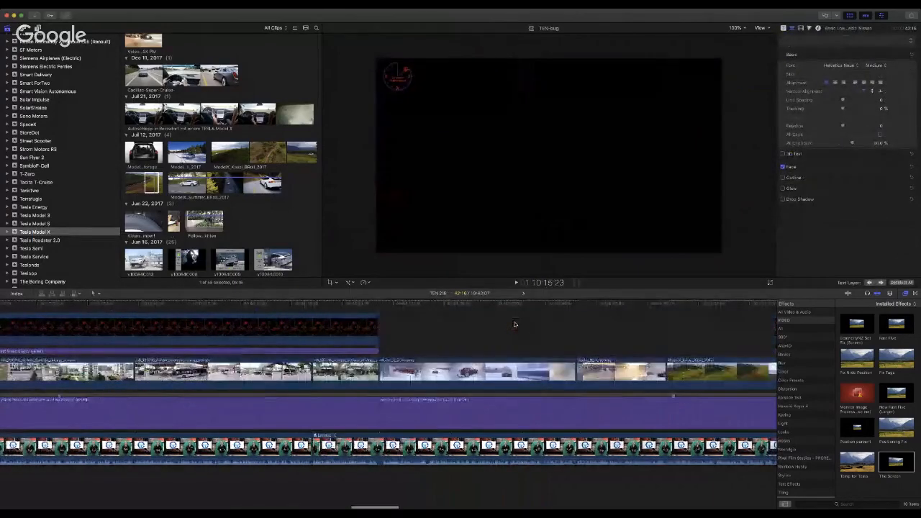
scroll(515, 324, "right", 3)
left_click(318, 311)
key("super+v")
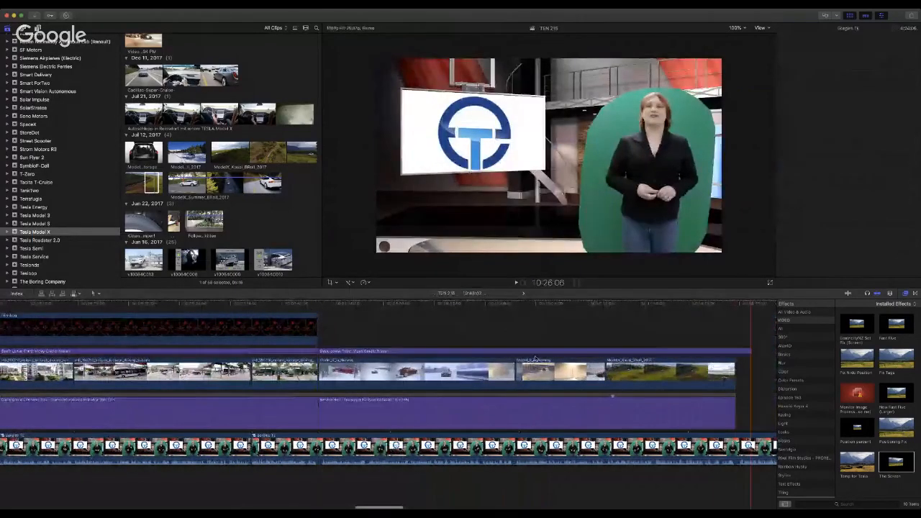
Step: Trim the pasted video credit to end at 10:24:19 and extend the TEN-bug clip to the same point
left_click_drag(749, 351, 734, 352)
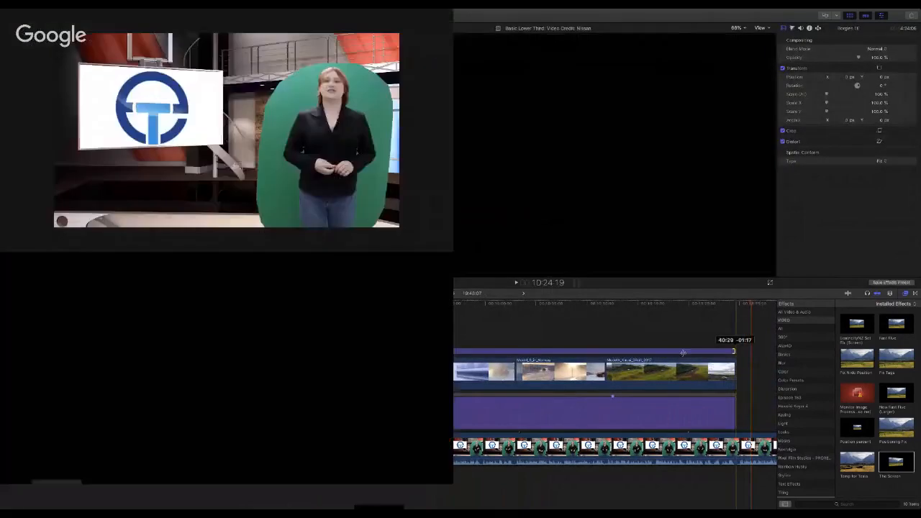
left_click_drag(318, 333, 757, 336)
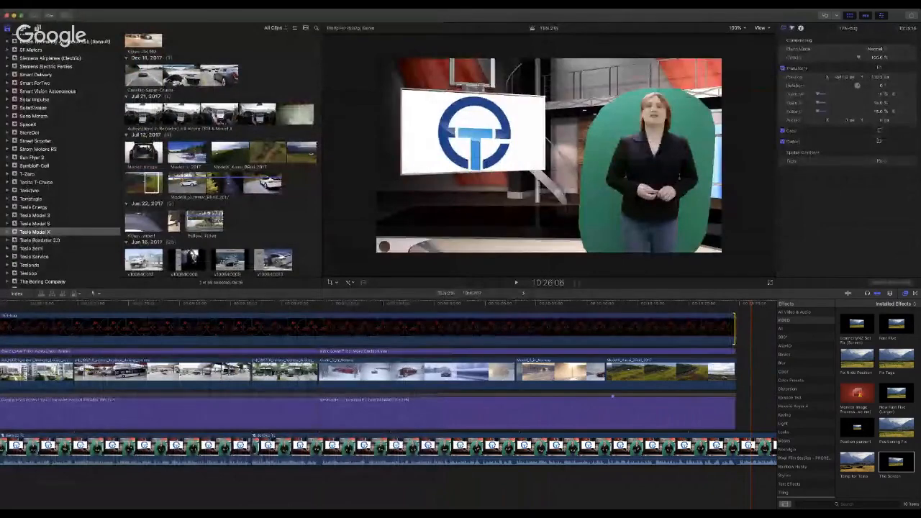
key("super+Tab")
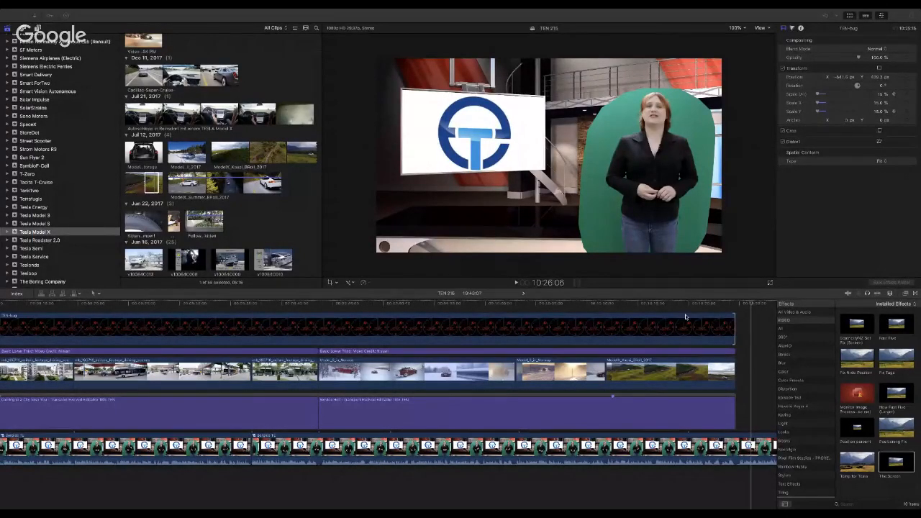
Step: Place a copy of the "Service Hell" title directly after the original and change its text to "EinRide"
left_click(711, 402)
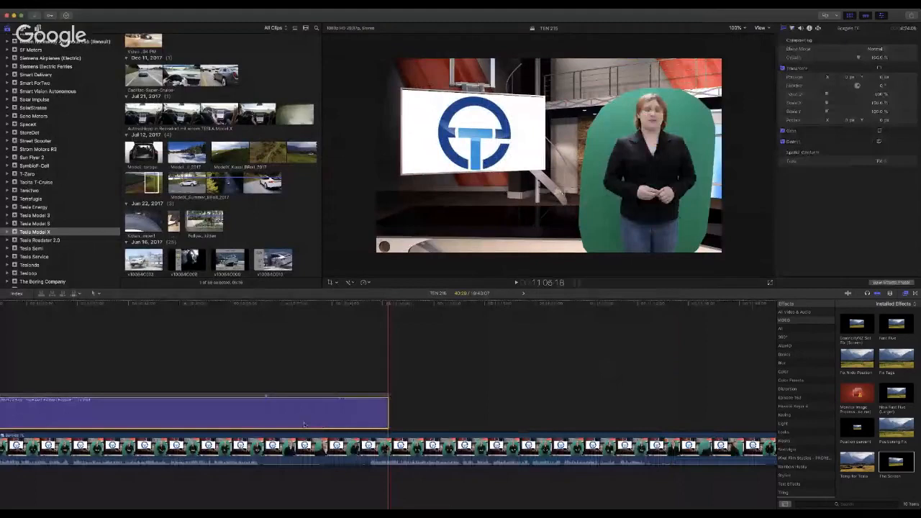
double_click(303, 424)
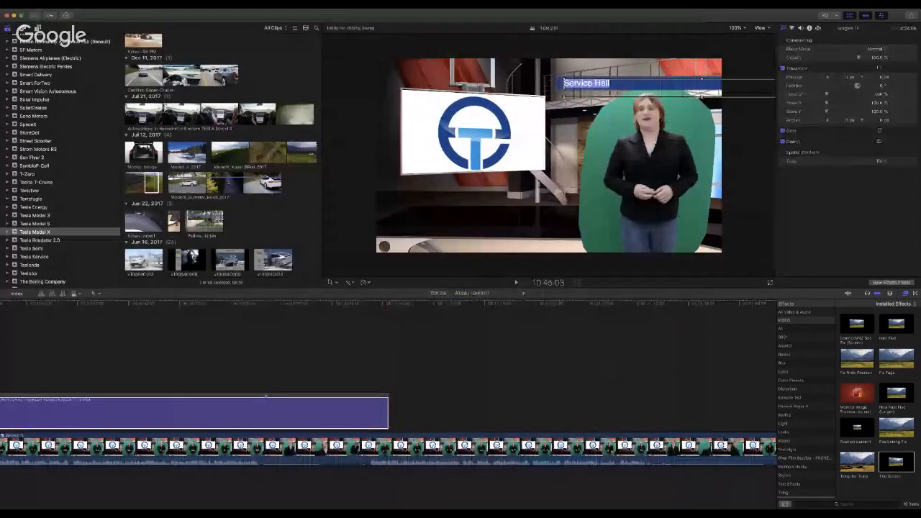
left_click(861, 64)
key("super+a")
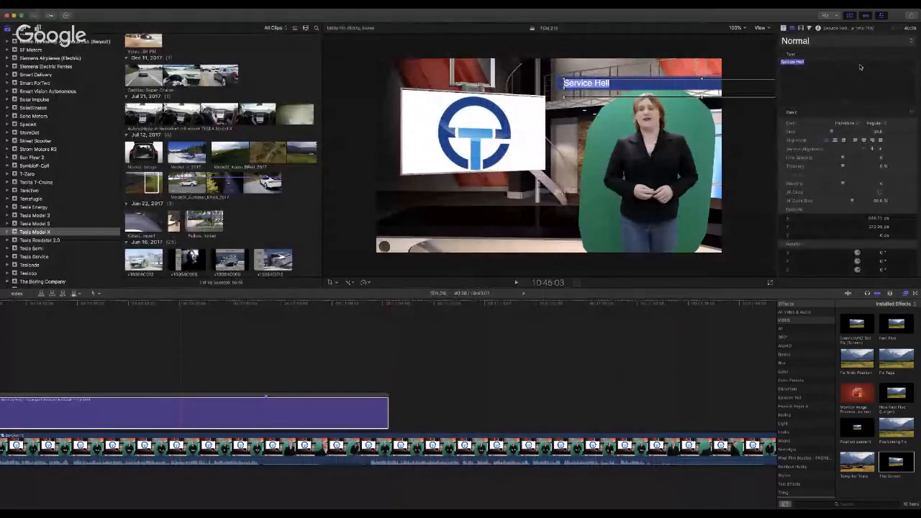
type("EinRide")
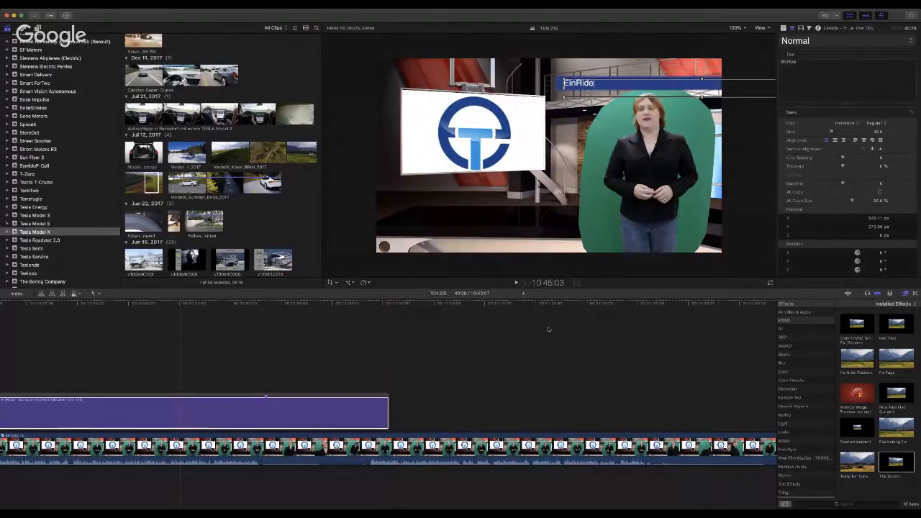
scroll(317, 406, "left", 5)
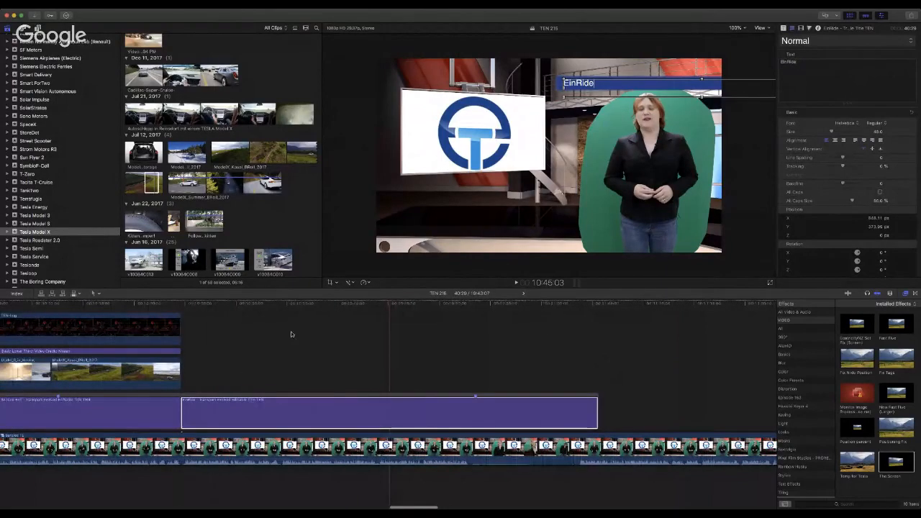
Step: Play the presenter's story from the start of the "EinRide" title at 10:24:19 and stop at 10:34:11
left_click(182, 308)
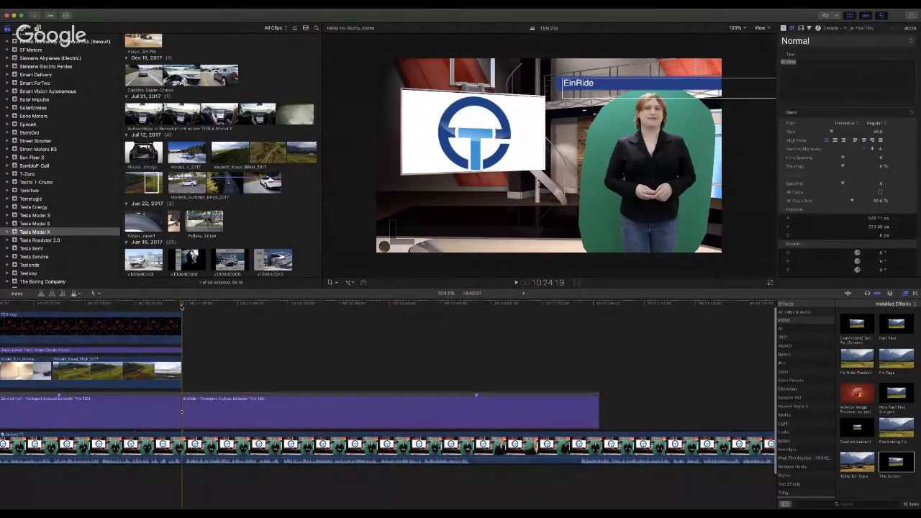
scroll(185, 306, "left", 1)
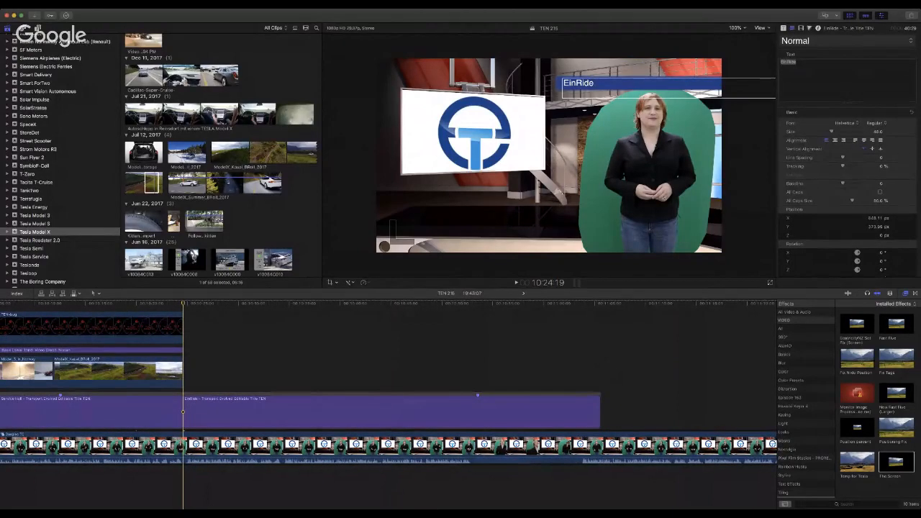
key("super+Tab")
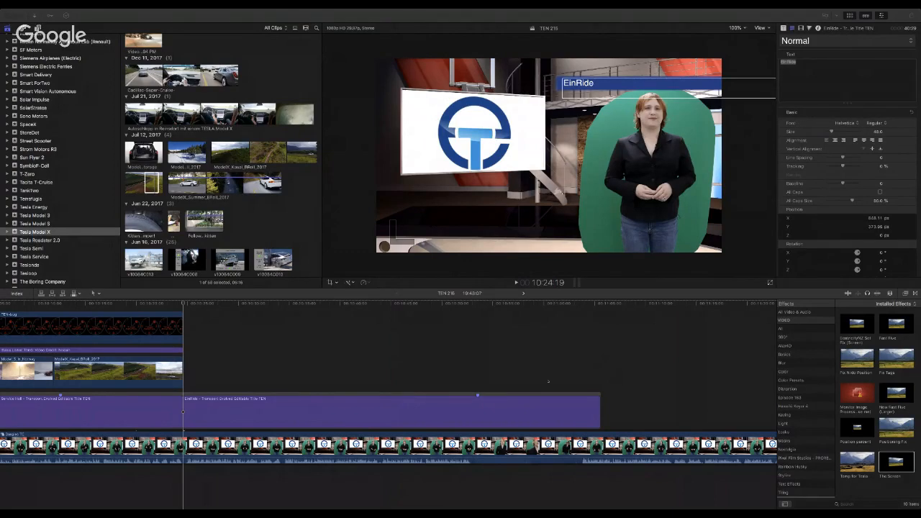
left_click(182, 304)
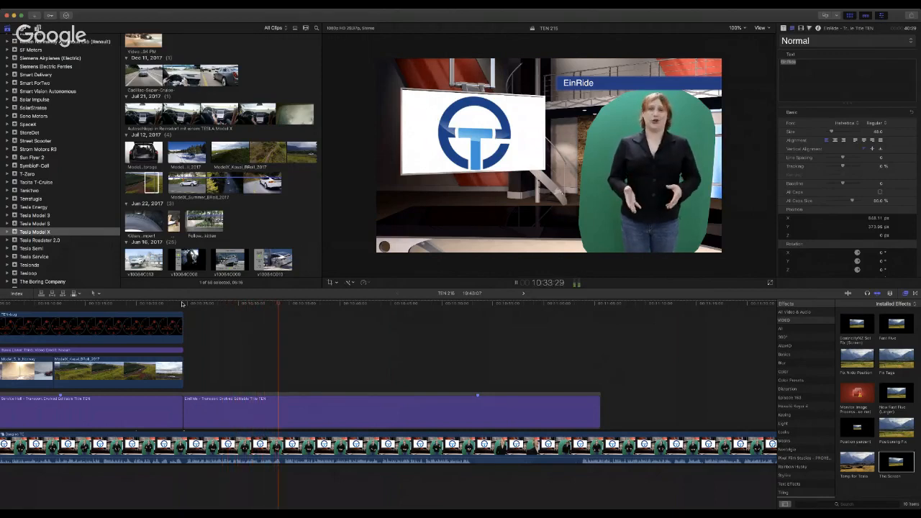
key("space")
scroll(182, 304, "down", 1)
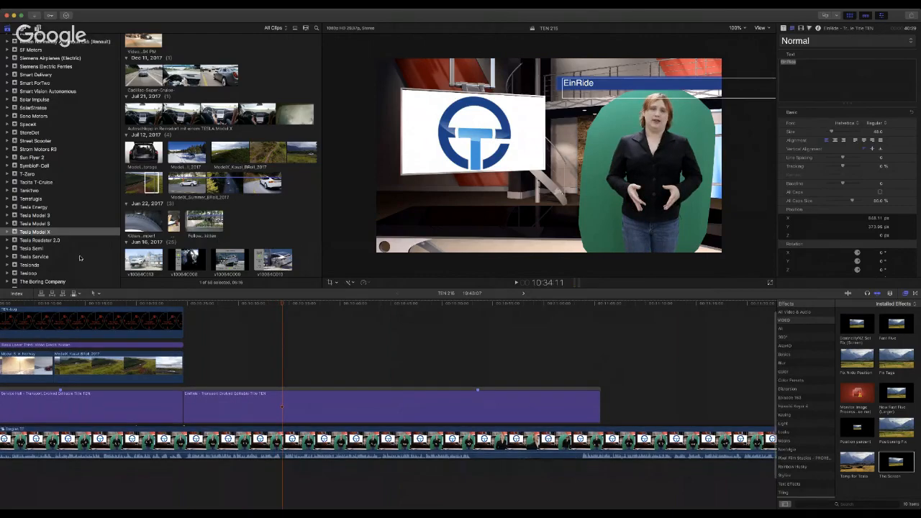
Step: Find the Einride T-Log event and place a section of its Pre-launch clip above the start of the "EinRide" title
scroll(81, 257, "down", 5)
scroll(81, 258, "up", 10)
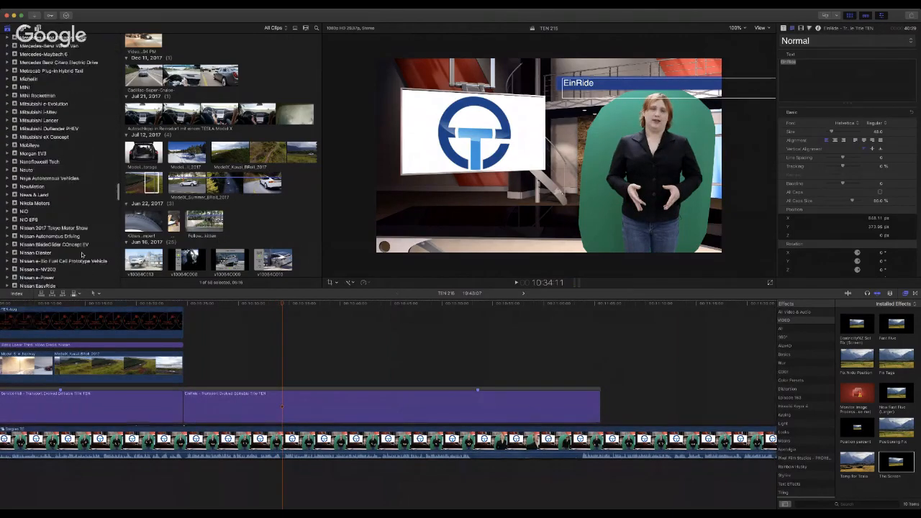
scroll(80, 255, "up", 10)
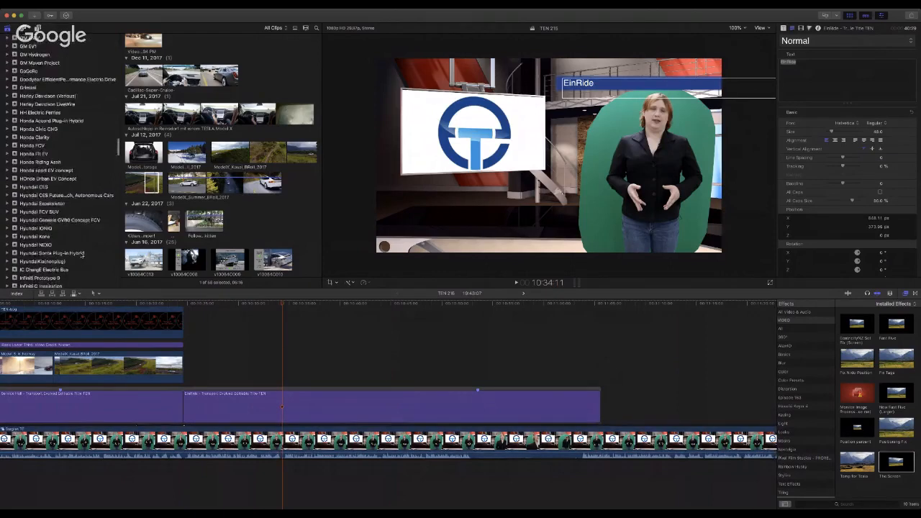
scroll(81, 255, "up", 5)
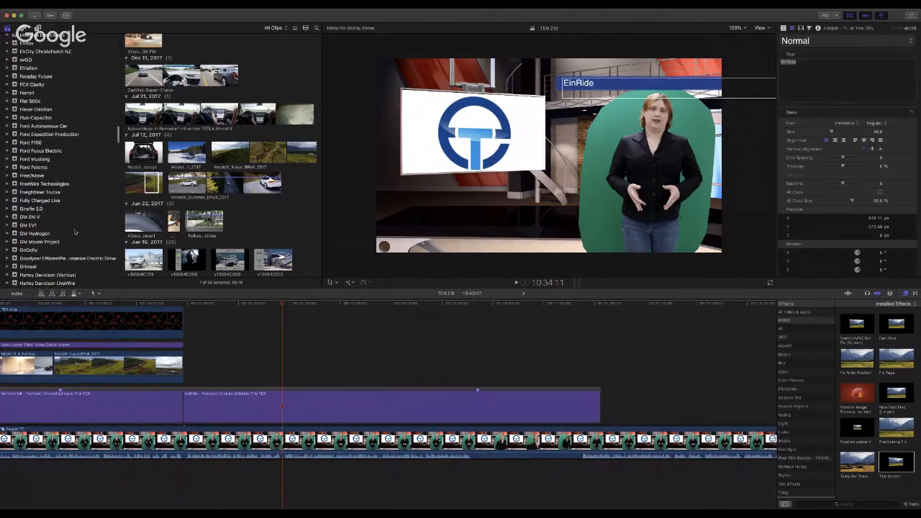
scroll(67, 185, "up", 4)
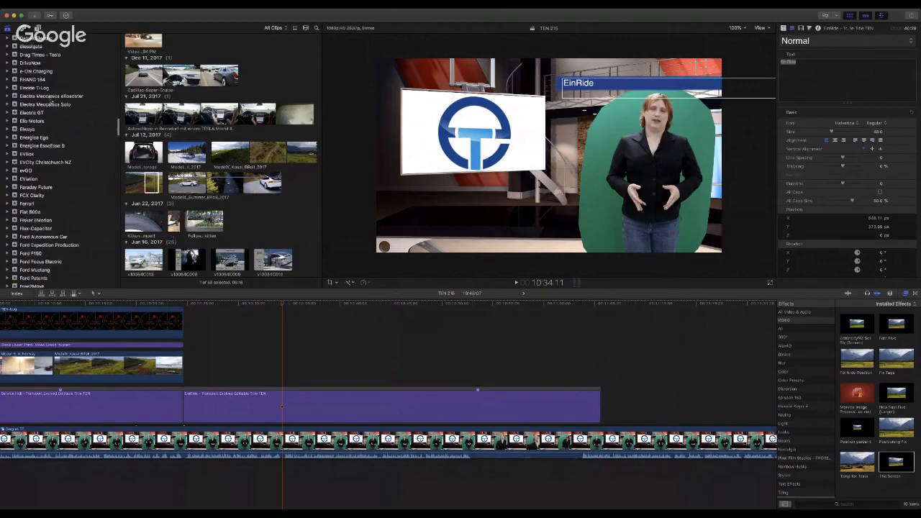
left_click(34, 87)
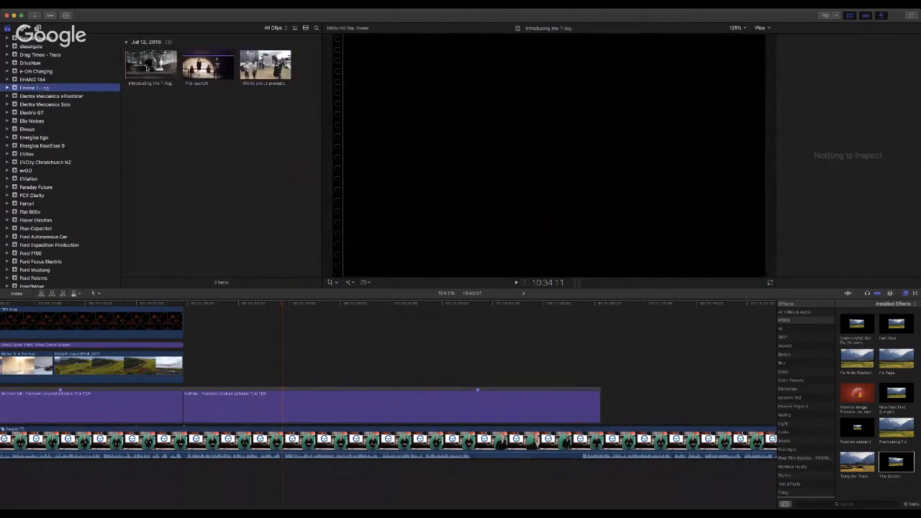
left_click(216, 63)
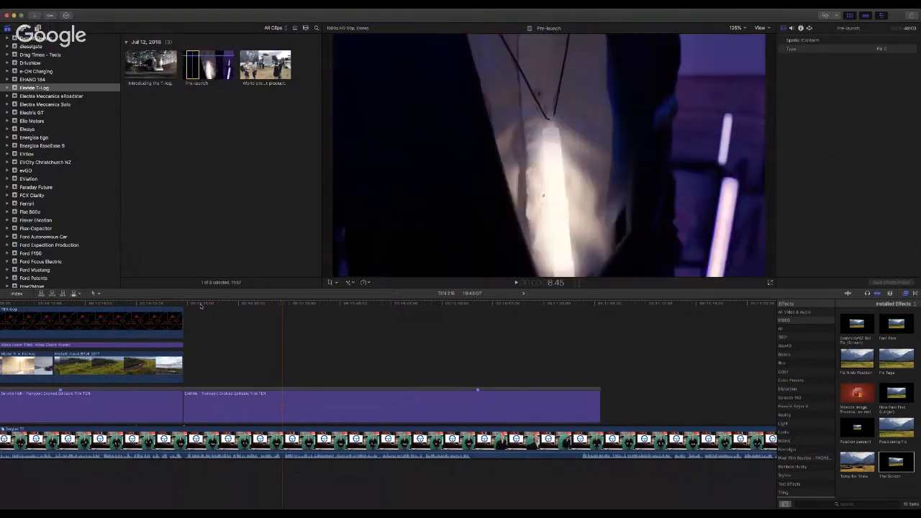
left_click_drag(187, 65, 188, 368)
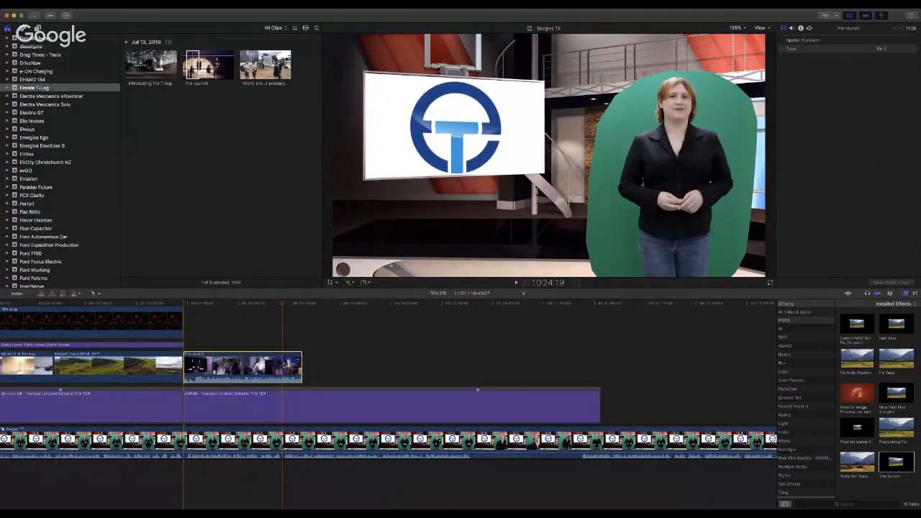
Step: Trim the Pre-launch clip to end at 10:34:11, then detach its audio and delete it
left_click_drag(284, 365, 306, 364)
mouse_move(205, 368)
left_mouse_down()
mouse_move(223, 369)
mouse_move(204, 370)
left_mouse_up()
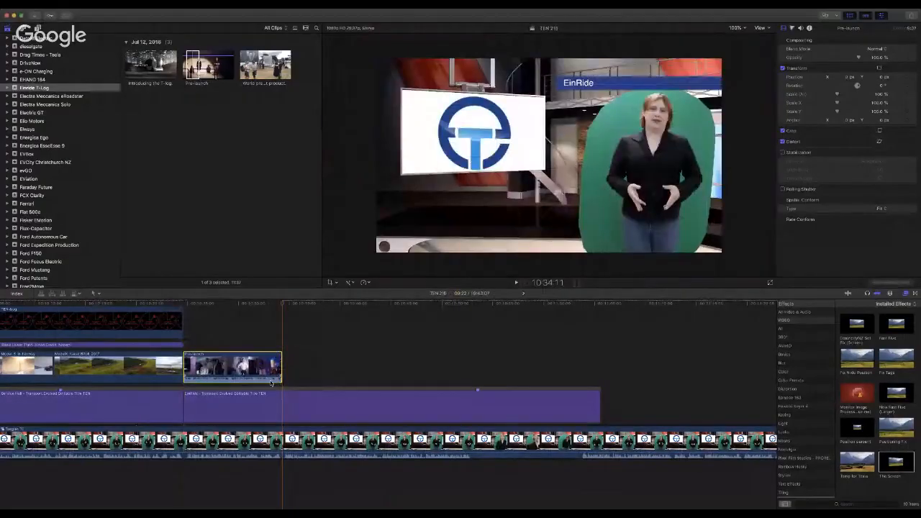
key("ctrl+shift+s")
left_click(253, 469)
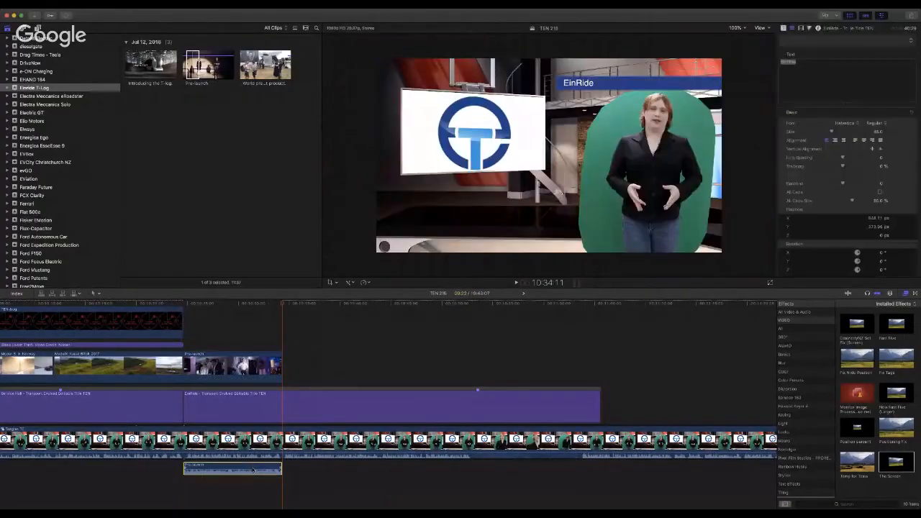
key("Delete")
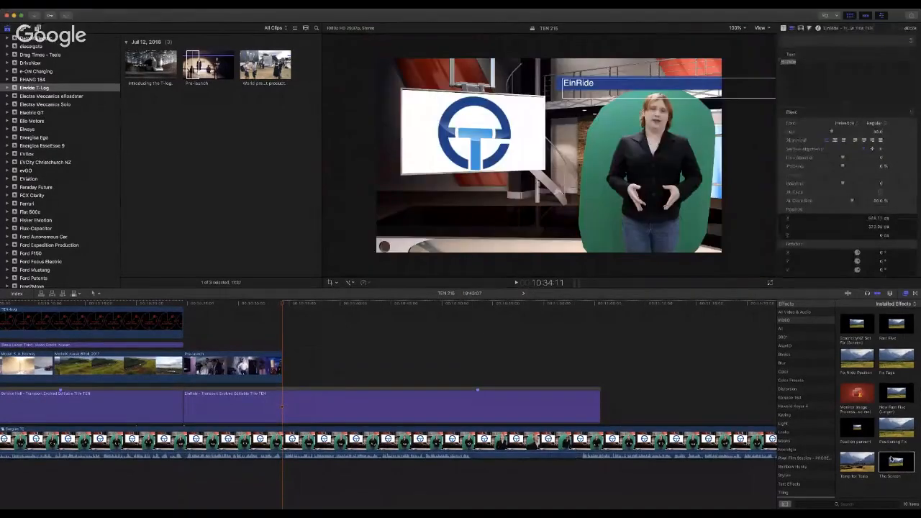
left_click(407, 396)
left_click(257, 382)
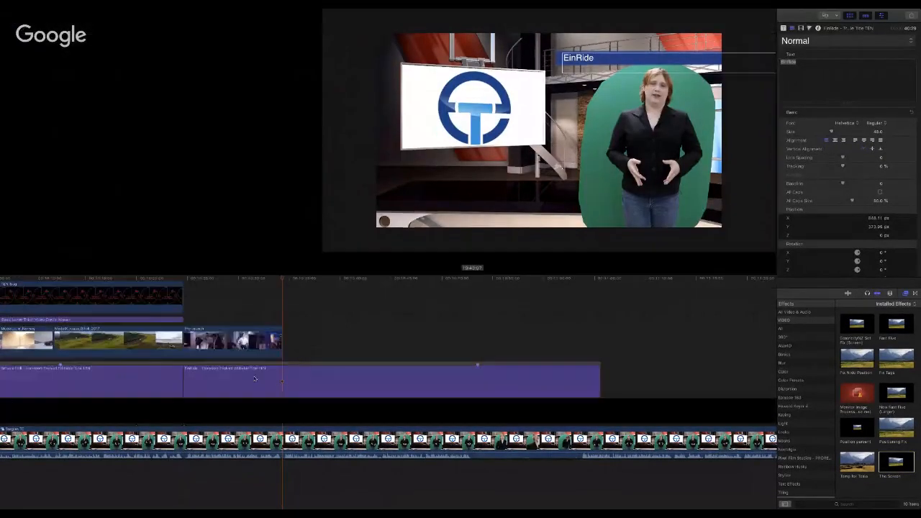
left_click(223, 306)
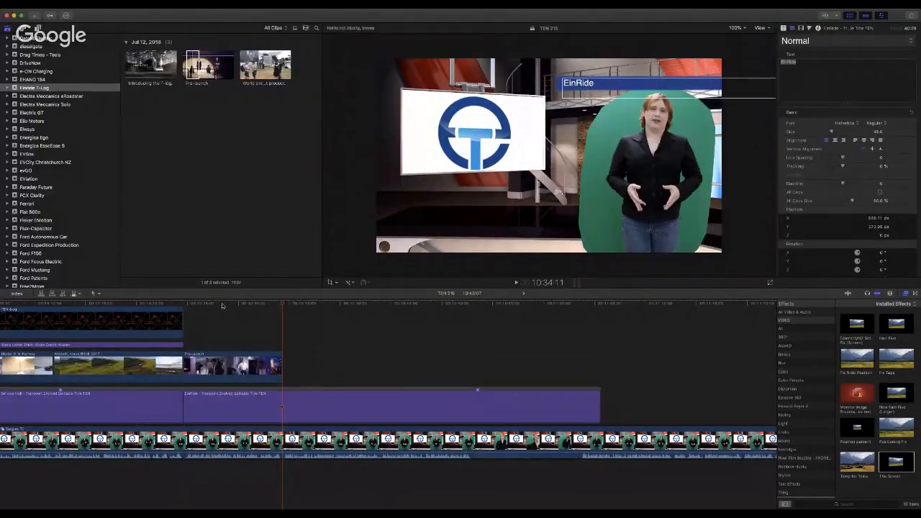
Step: Preview the clip of the world premiere of Einride's latest product and place about 7 seconds of the covered truck after Pre-launch
left_click(257, 65)
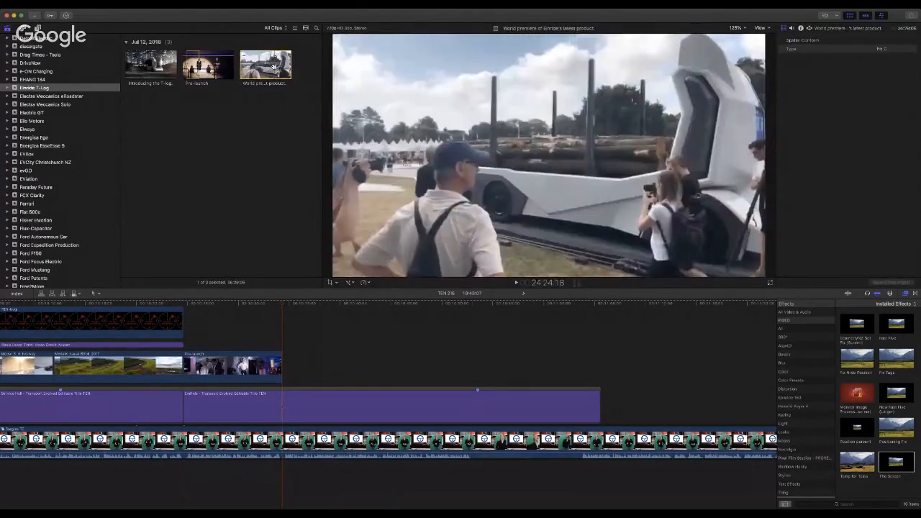
key("space")
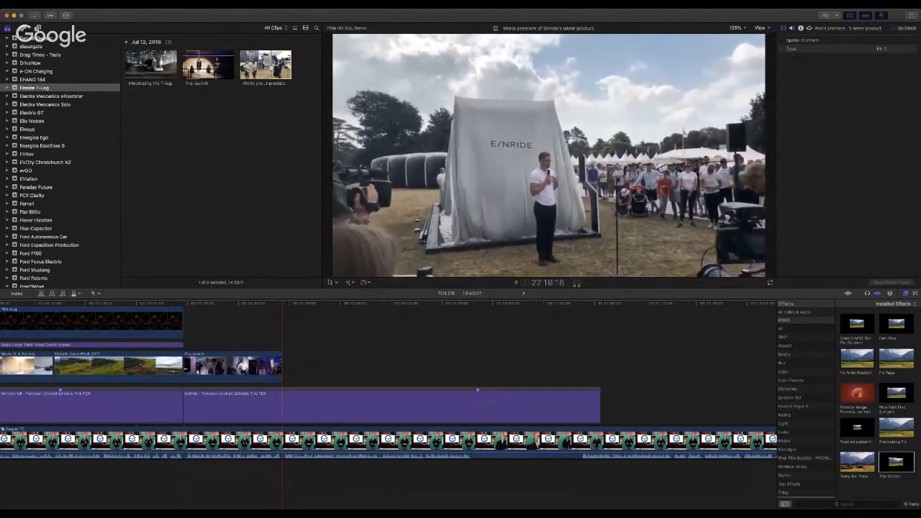
key("space")
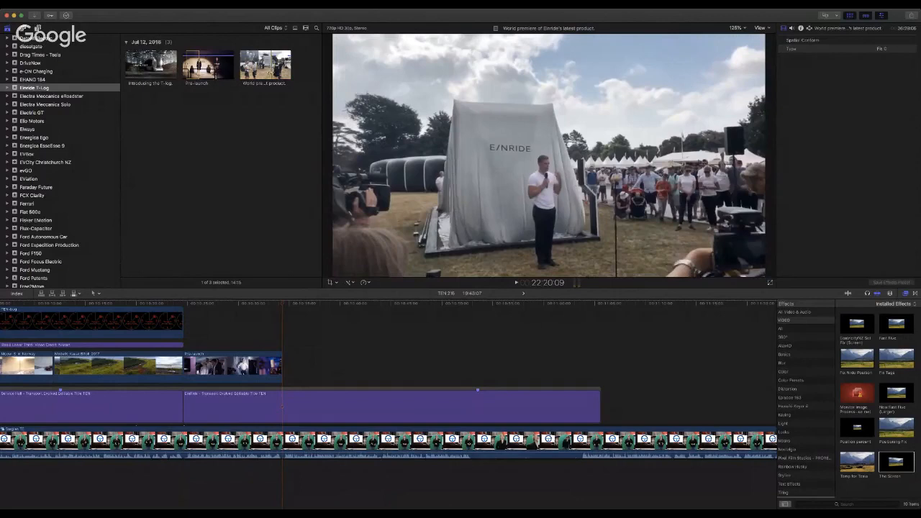
key("super+equal")
key("super+equal")
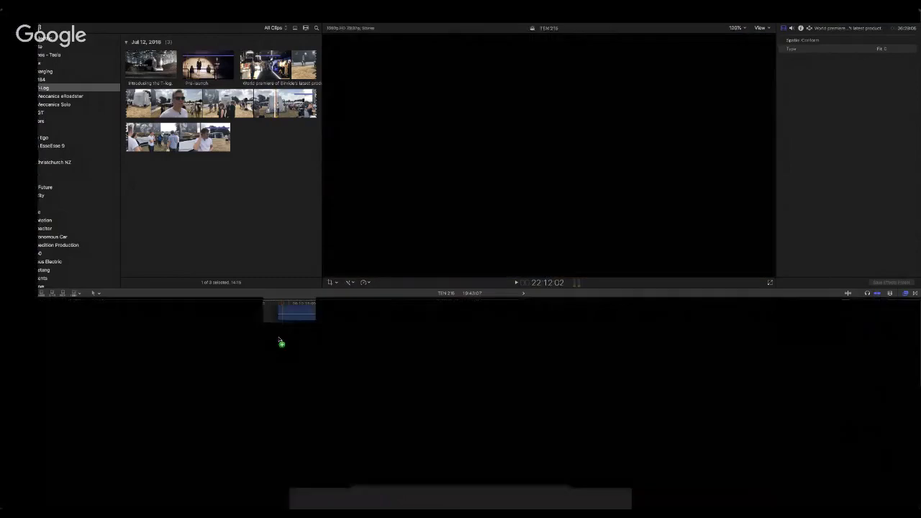
left_click(283, 368)
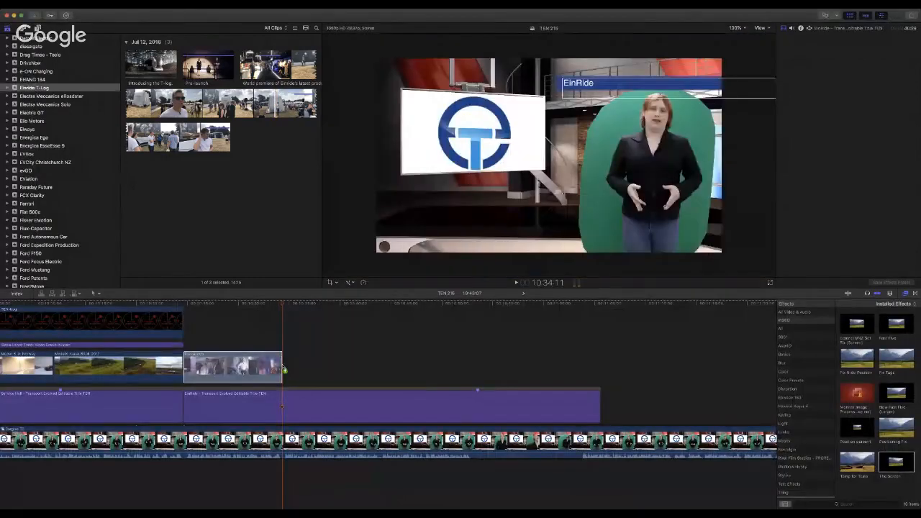
key("q")
mouse_move(284, 368)
left_mouse_down()
mouse_move(360, 368)
mouse_move(302, 369)
left_mouse_up()
Step: Detach the audio of the world premiere clip in the timeline and delete it
key("ctrl+shift+s")
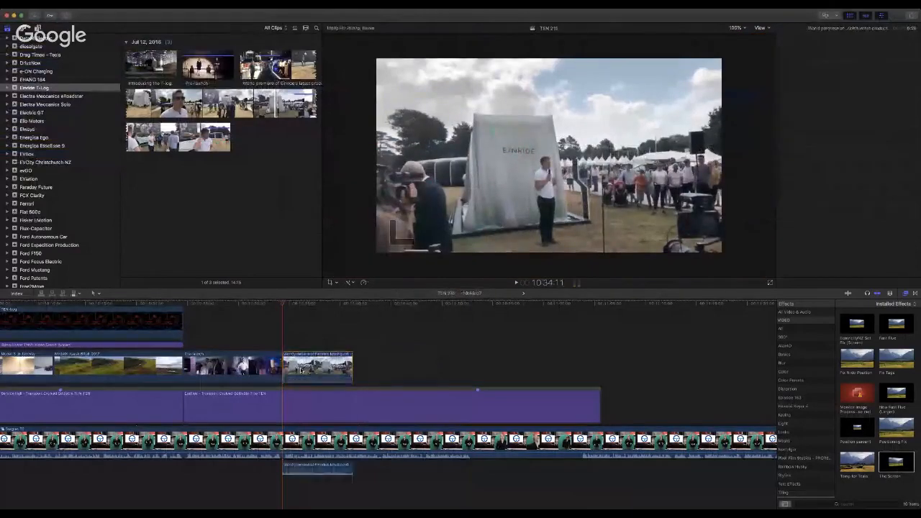
left_click(328, 473)
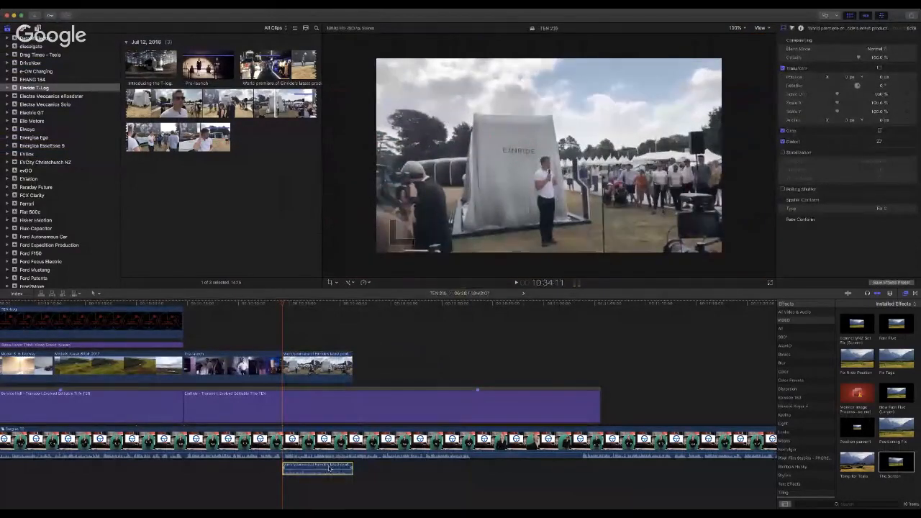
key("Delete")
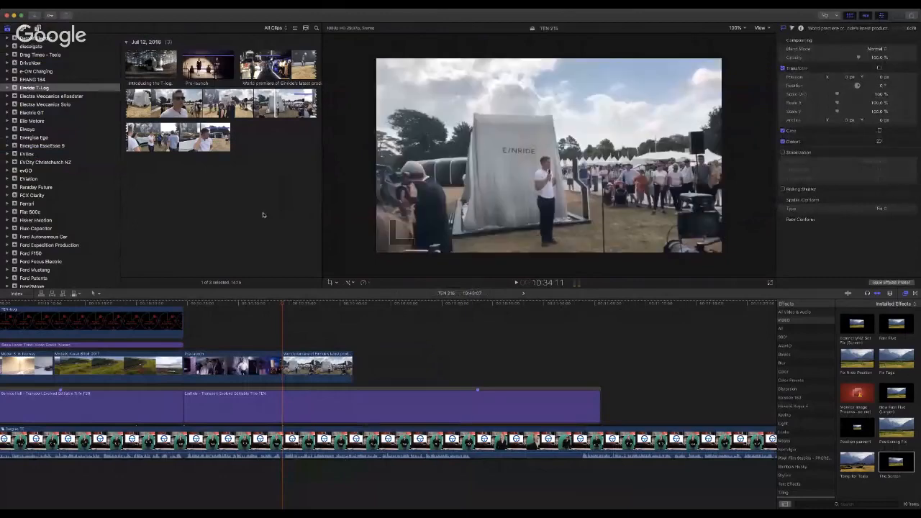
Step: Place about 7 seconds of "Introducing the T-log" after the world premiere clip and remove its audio
left_click(289, 109)
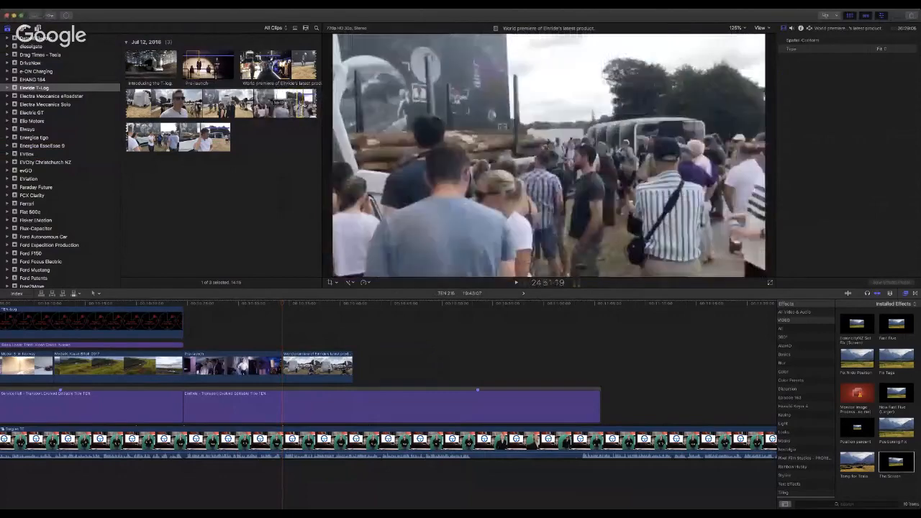
left_click(147, 63)
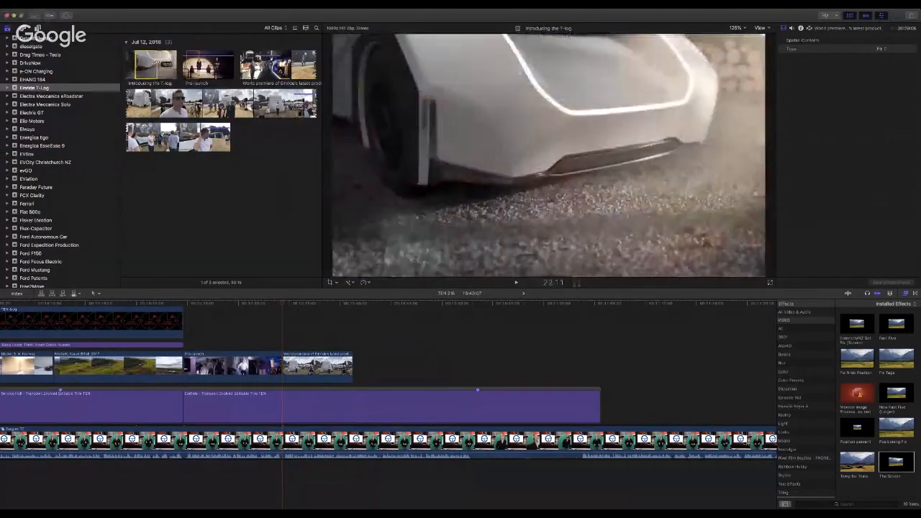
left_click_drag(160, 67, 162, 66)
left_click_drag(150, 71, 426, 367)
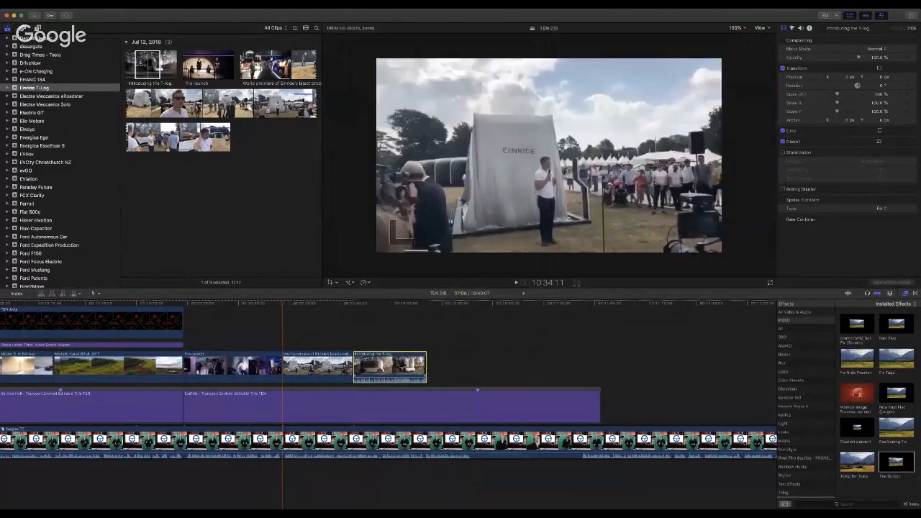
left_click(408, 464)
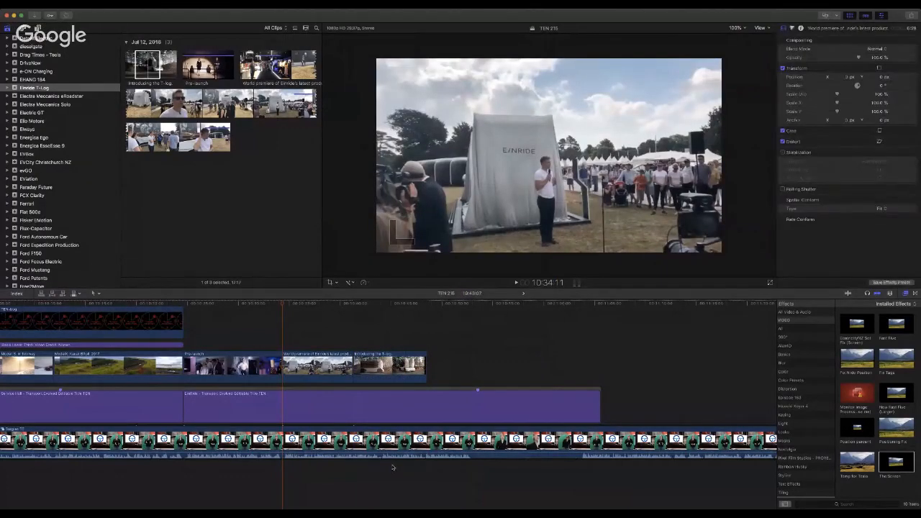
Step: Play the "Introducing the T-log" clip in the timeline and trim its end to 10:44:02
left_click(357, 304)
key("space")
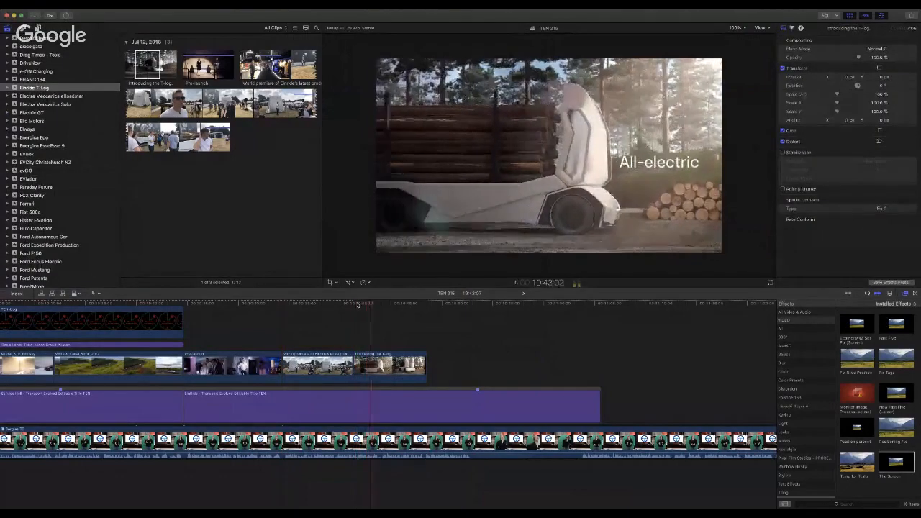
key("space")
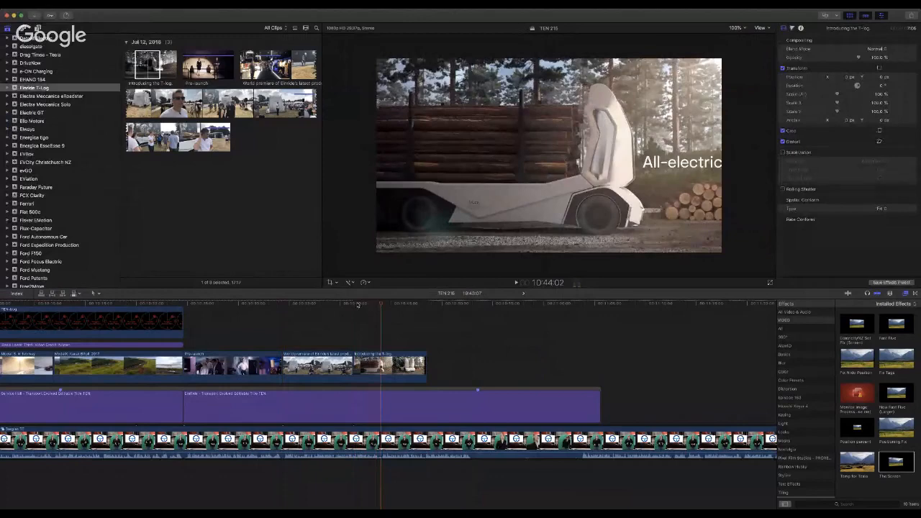
left_click_drag(425, 370, 380, 370)
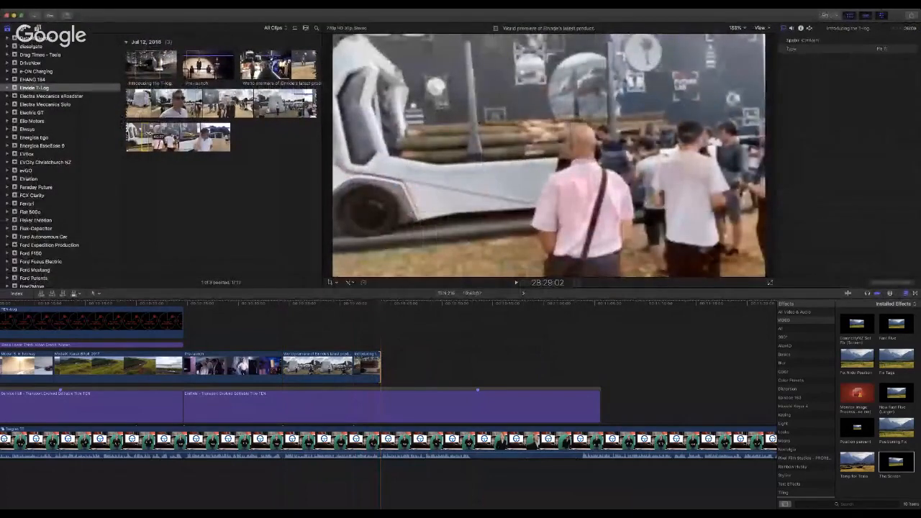
Step: Split the presenter footage at 10:44:02 and 11:03:25, then delete the segment between the two cuts
left_click(385, 438)
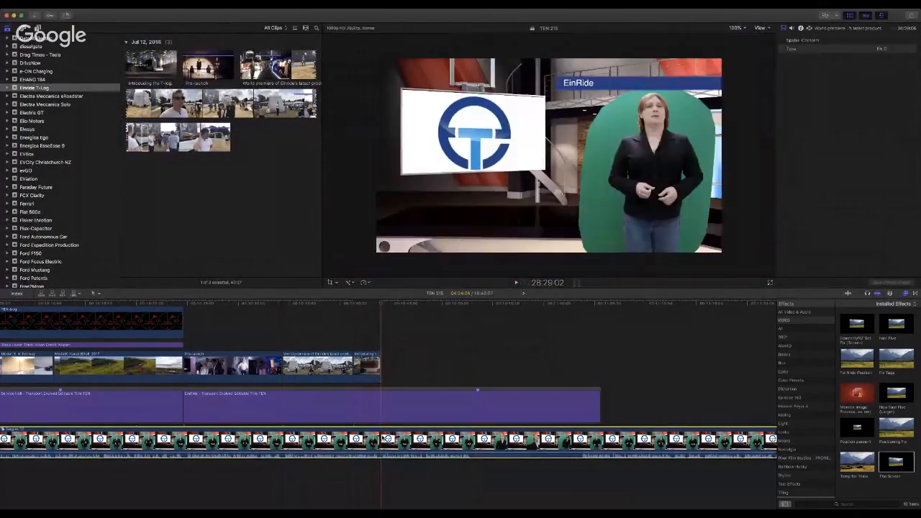
key("space")
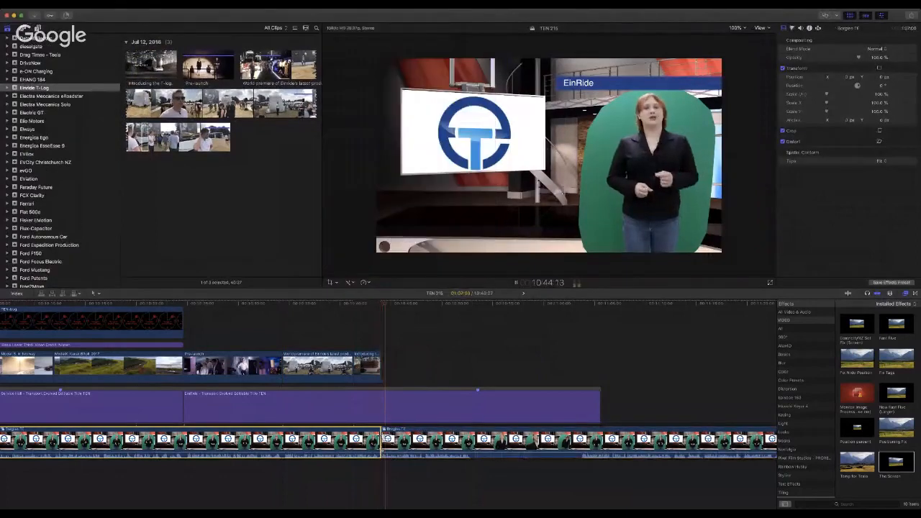
scroll(454, 497, "right", 6)
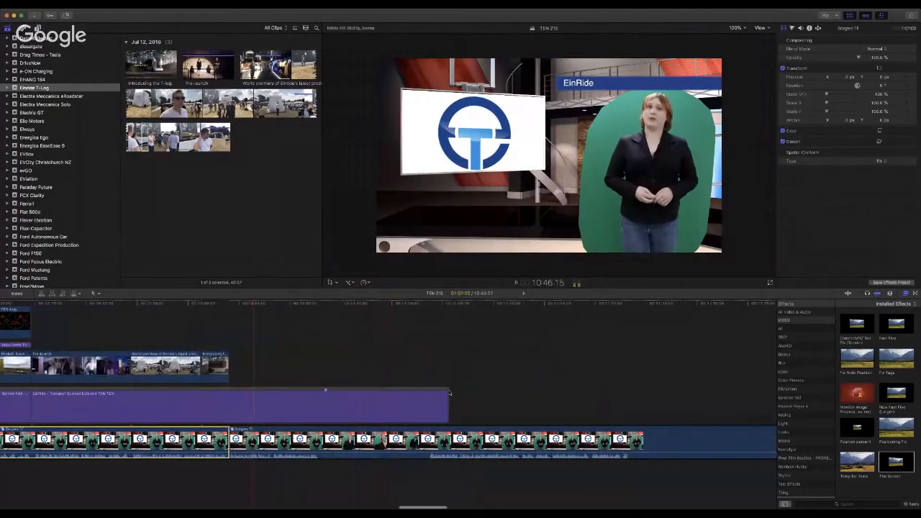
left_click(360, 304)
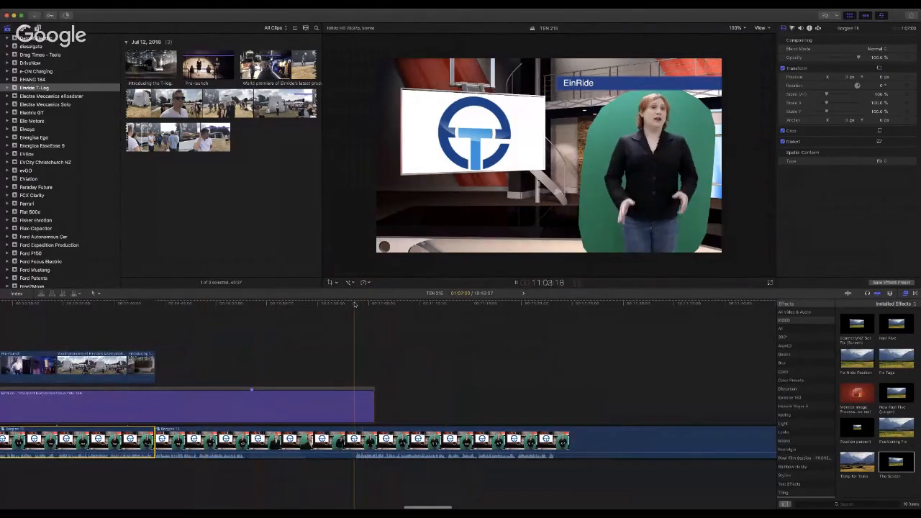
key("space")
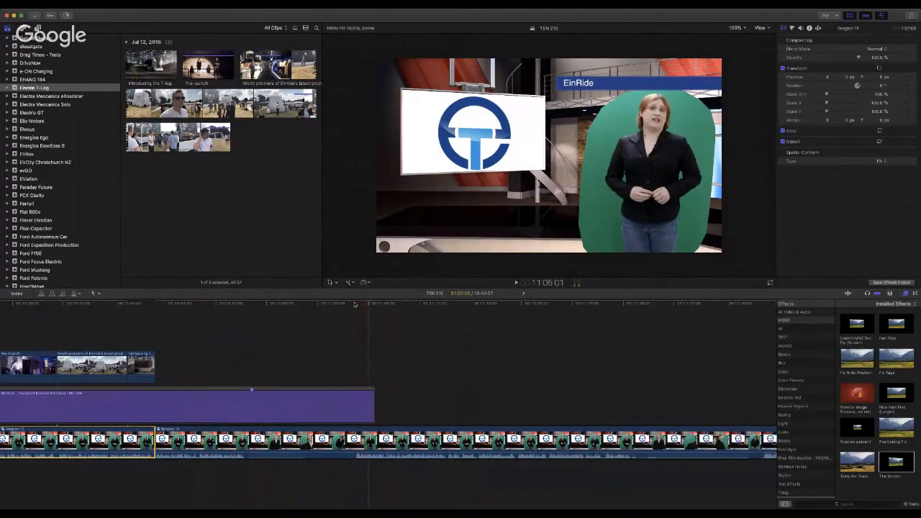
scroll(354, 305, "down", 1)
scroll(500, 407, "right", 10)
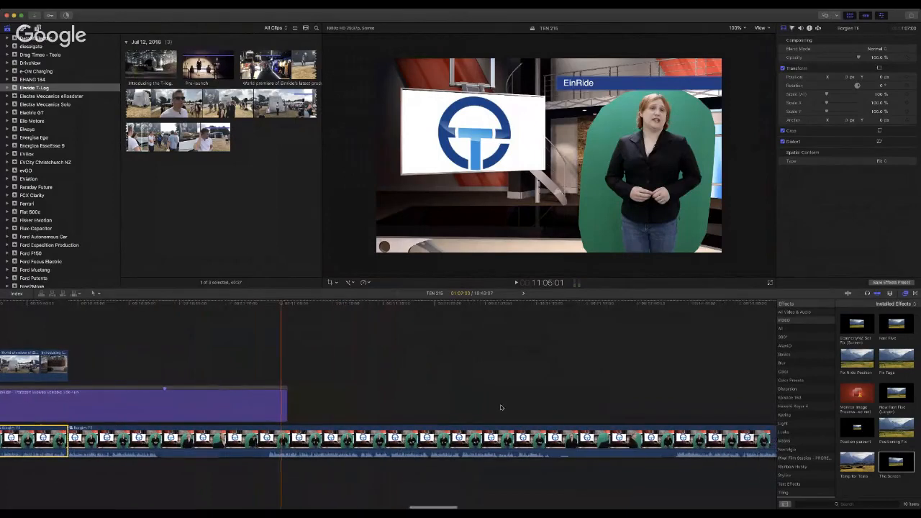
left_click(563, 307)
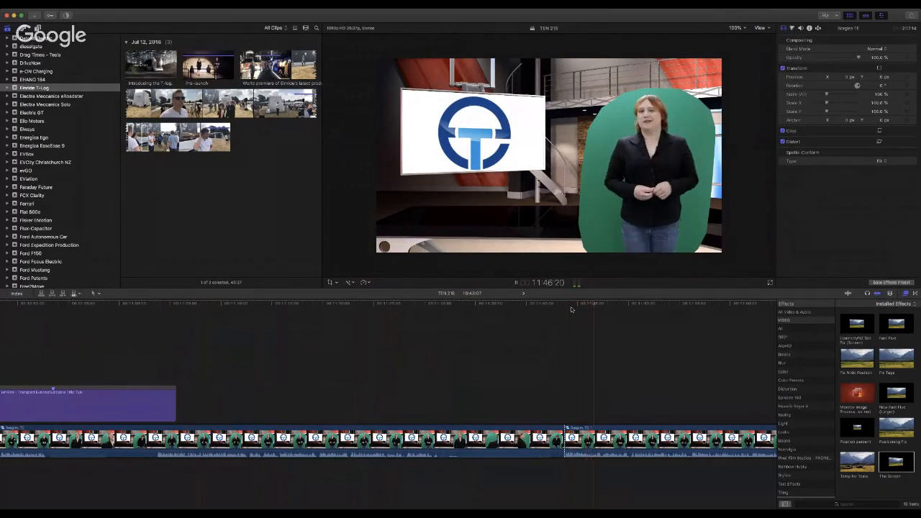
key("space")
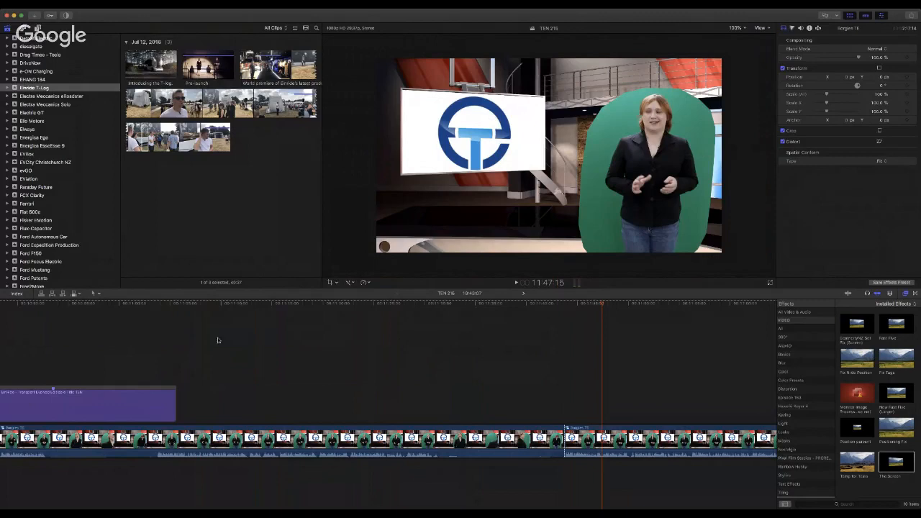
left_click_drag(163, 308, 159, 306)
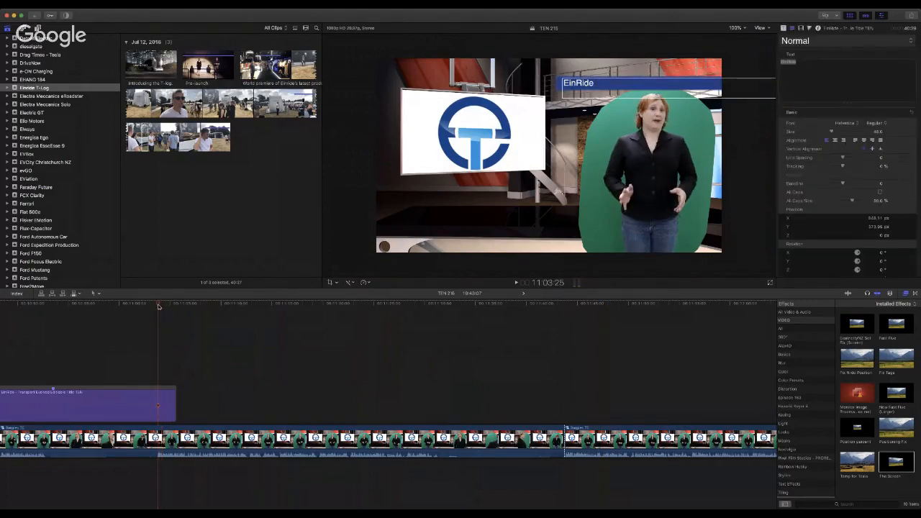
left_click(159, 433)
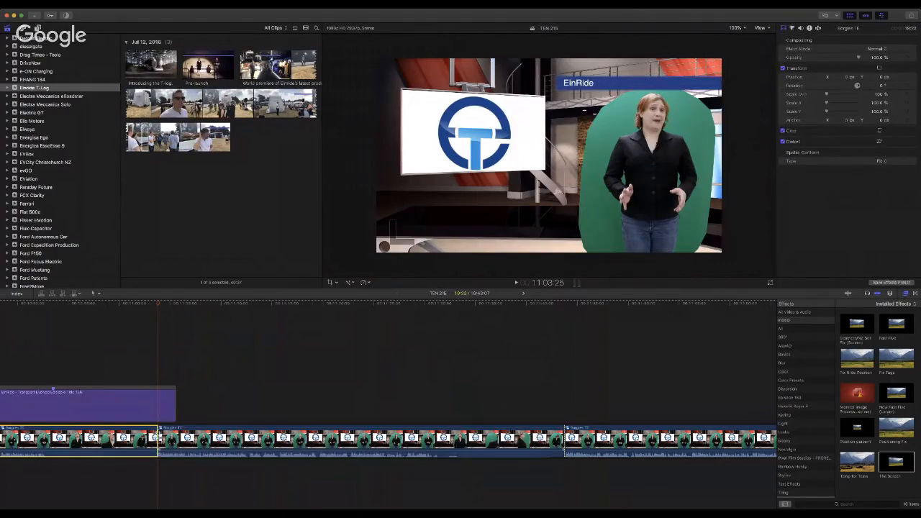
key("Delete")
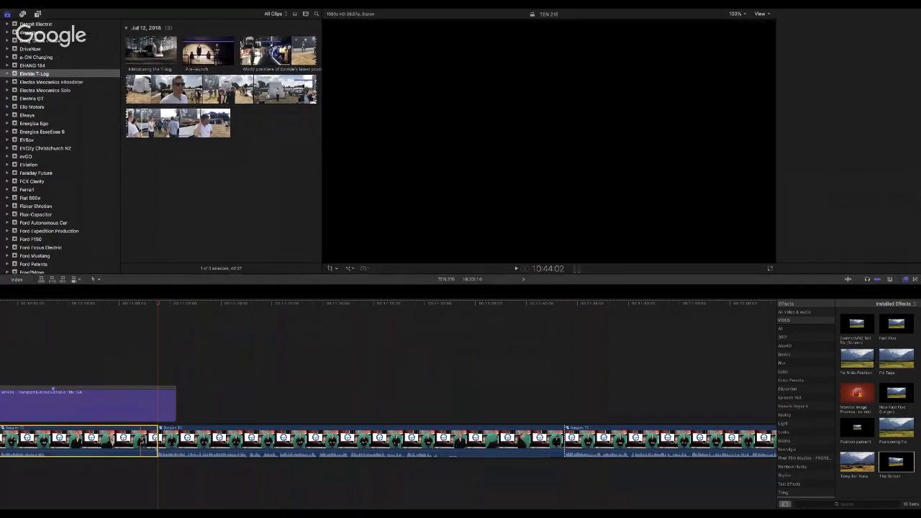
Step: Play the presenter footage past the new join, split it at 10:56:00 and delete the segment up to the next cut
key("space")
scroll(141, 440, "left", 8)
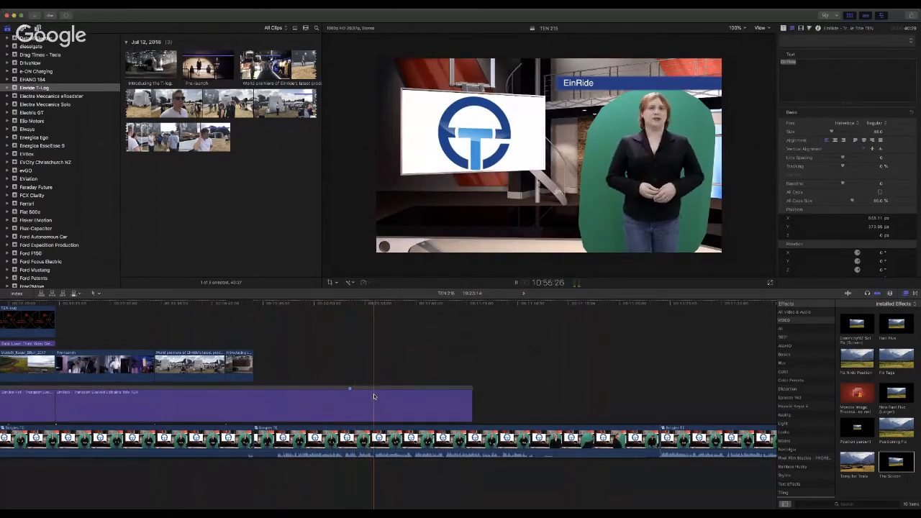
key("space")
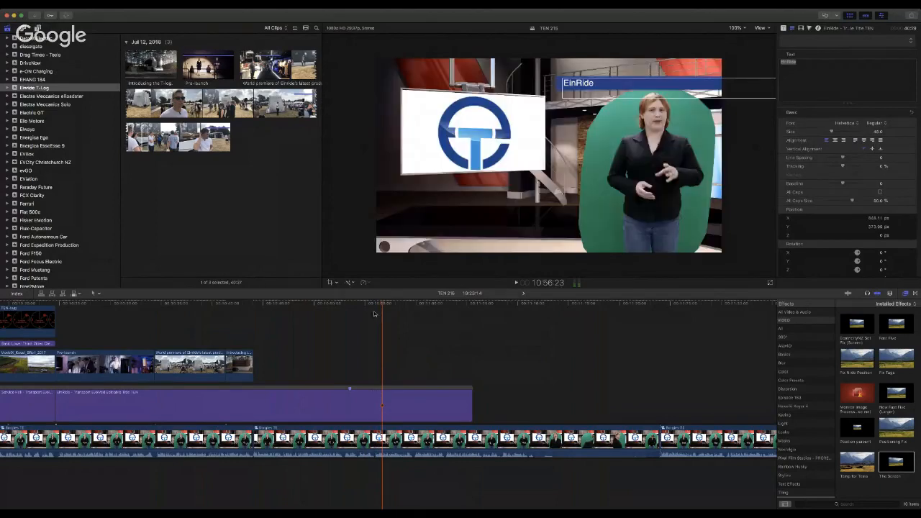
left_click(376, 306)
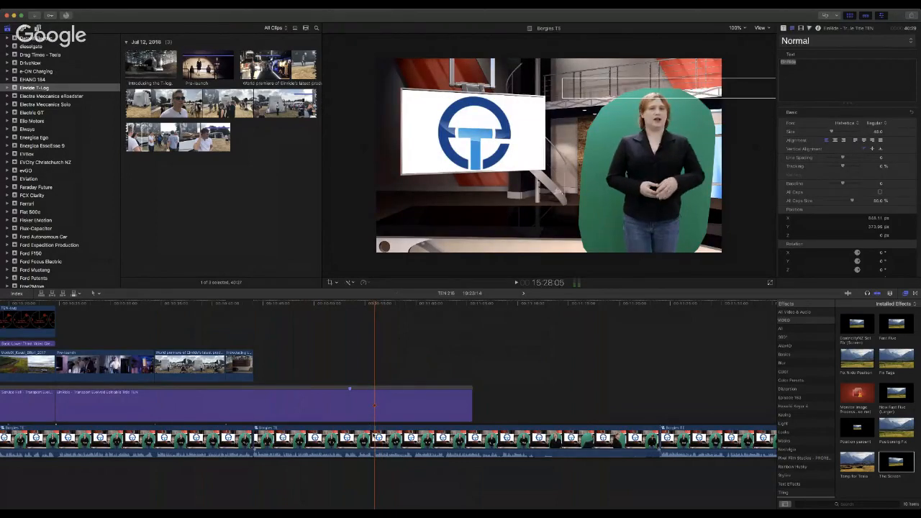
left_click(375, 437)
key("super+b")
left_click(424, 443)
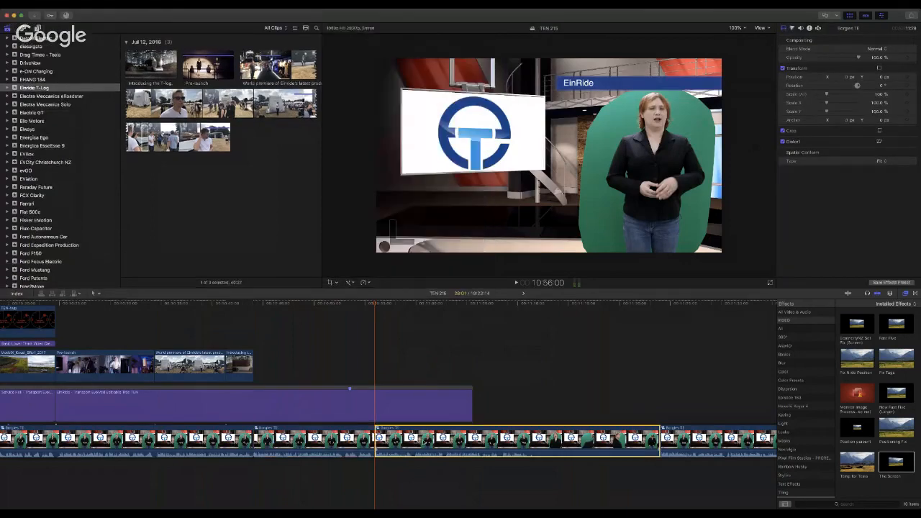
key("Delete")
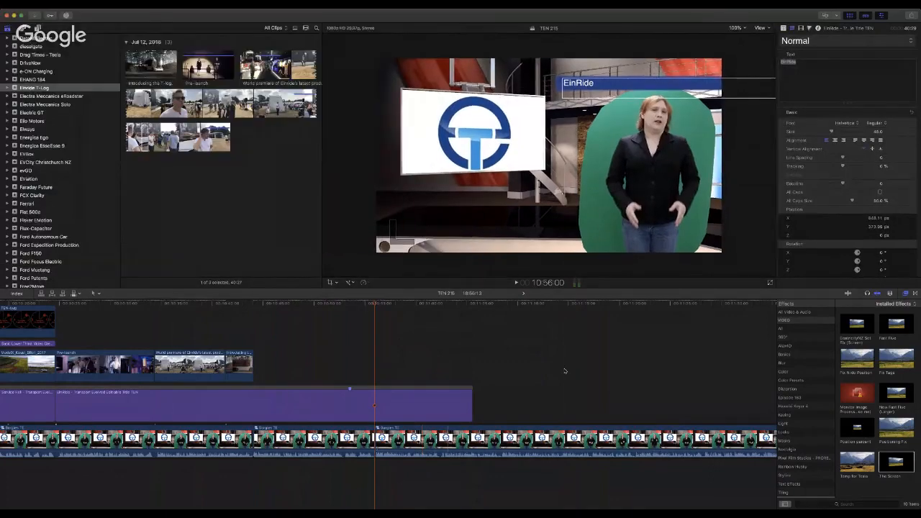
Step: Look through the rest of the timeline, from the Tesla footage to the credits, closing logos and presenter footage after them
scroll(563, 371, "right", 10)
scroll(564, 370, "right", 10)
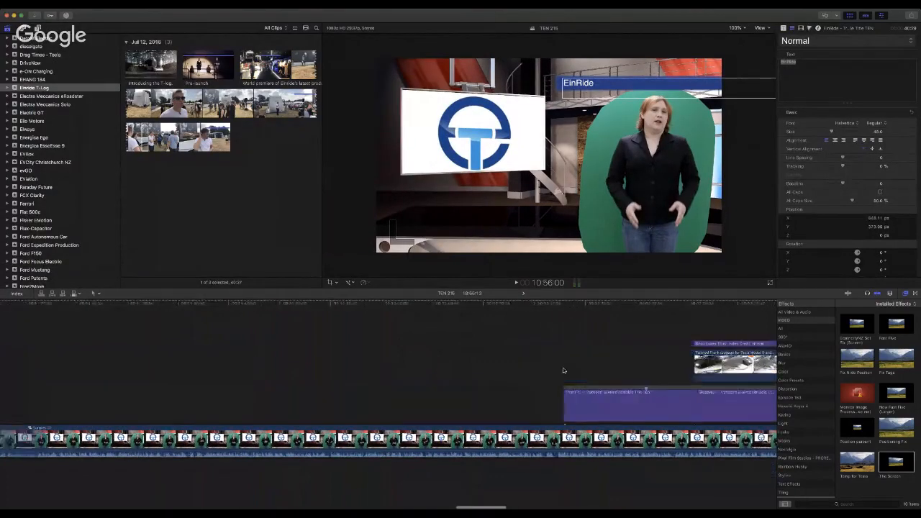
scroll(563, 371, "right", 10)
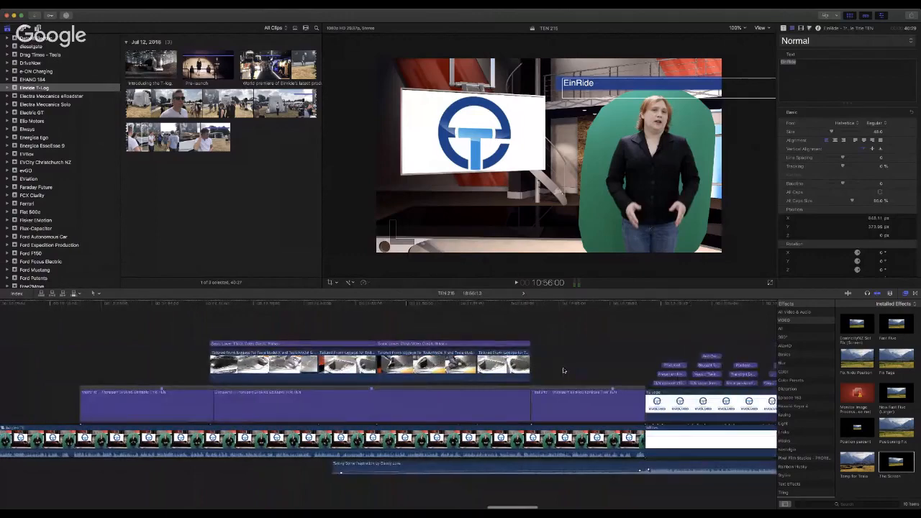
scroll(650, 339, "right", 8)
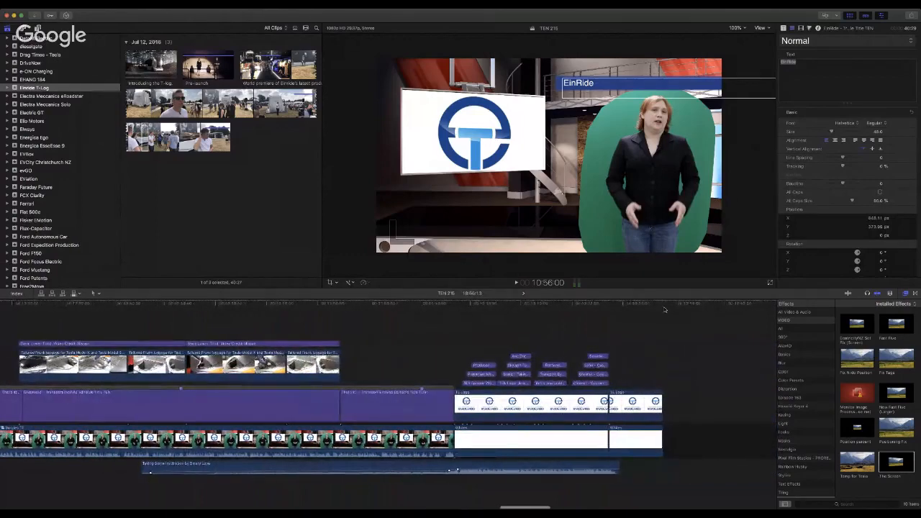
left_click(665, 305)
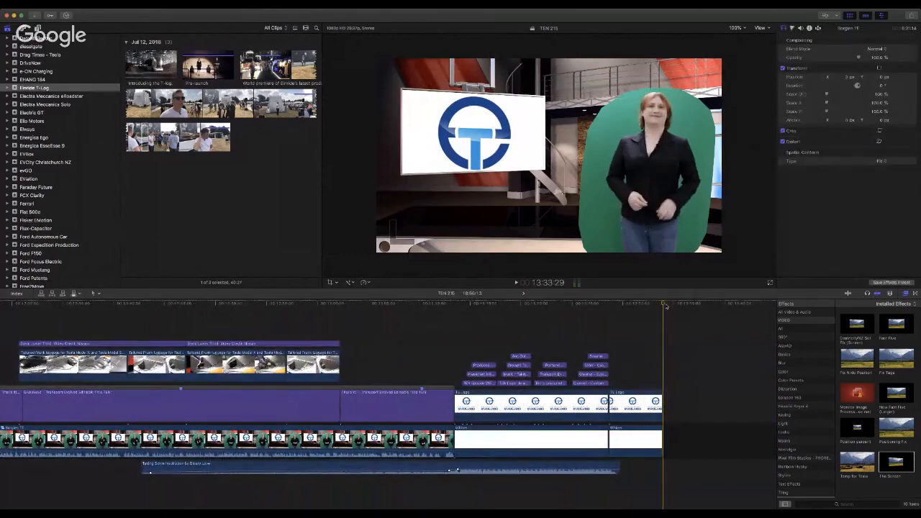
scroll(480, 357, "left", 20)
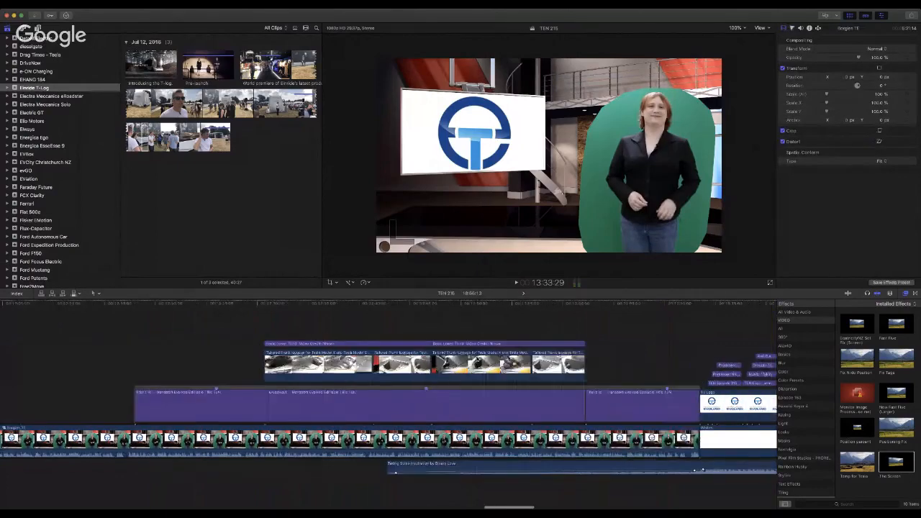
scroll(476, 358, "left", 20)
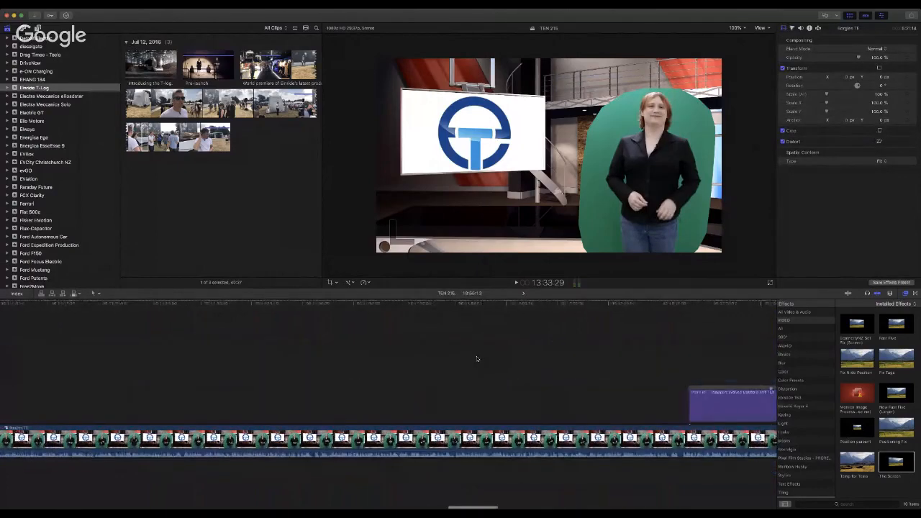
scroll(476, 357, "right", 15)
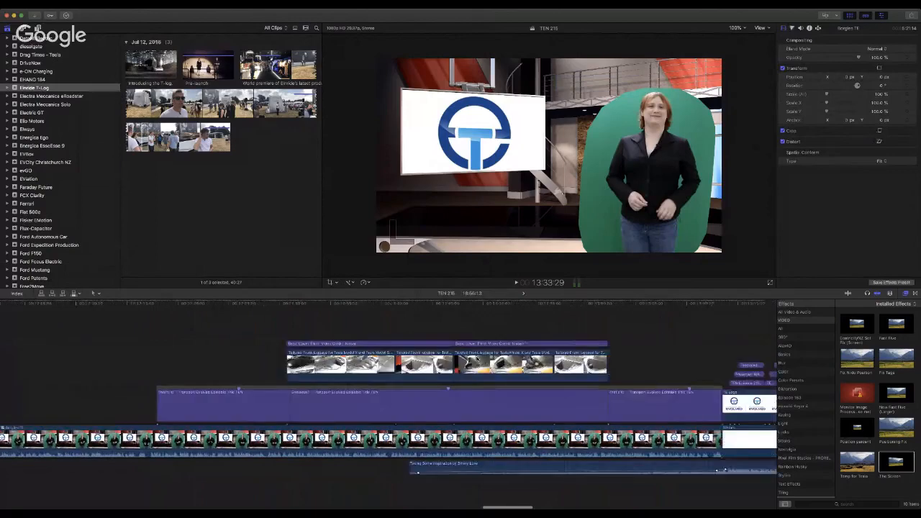
scroll(476, 357, "left", 10)
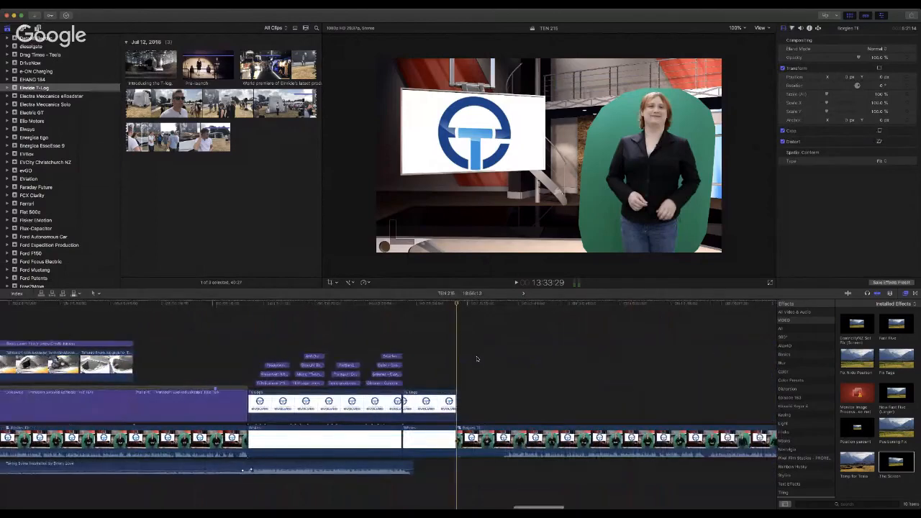
scroll(476, 358, "right", 20)
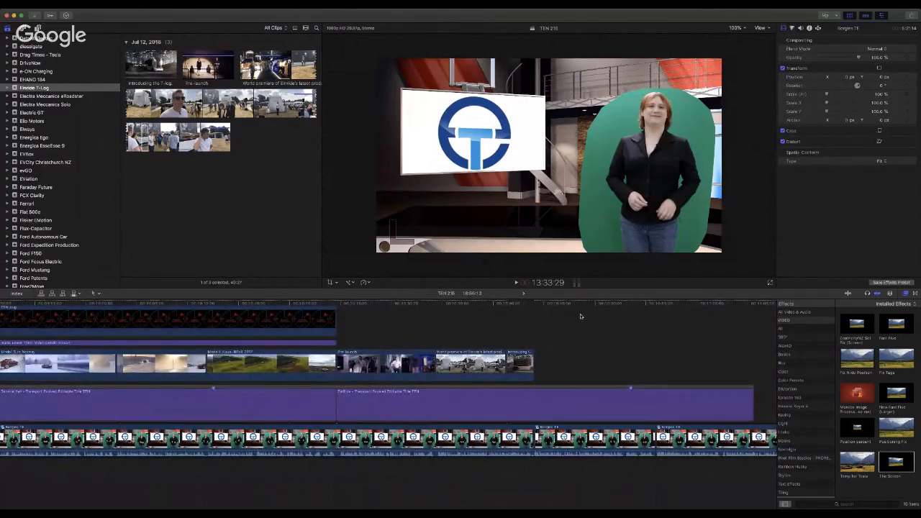
Step: Place about 1:14 of the world premiere clip showing the log-laden truck after "Introducing the T-log" and remove its audio
left_click(516, 305)
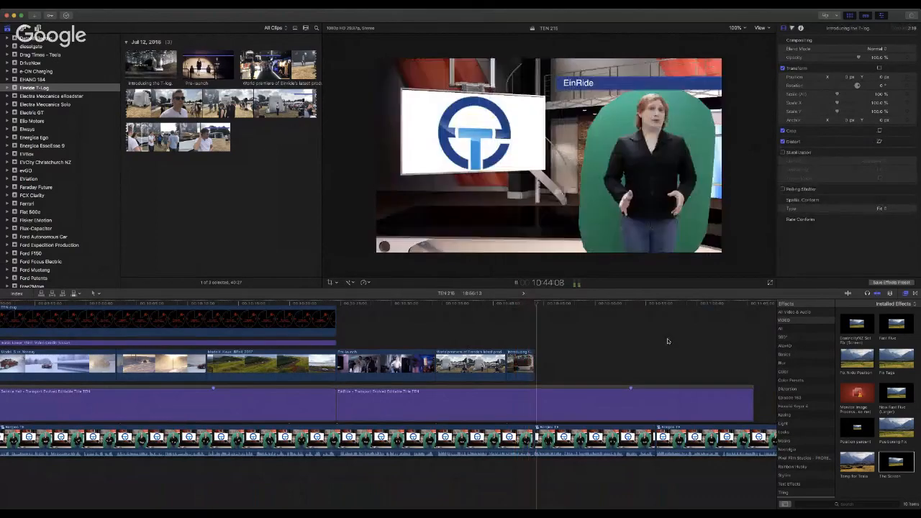
left_click(151, 66)
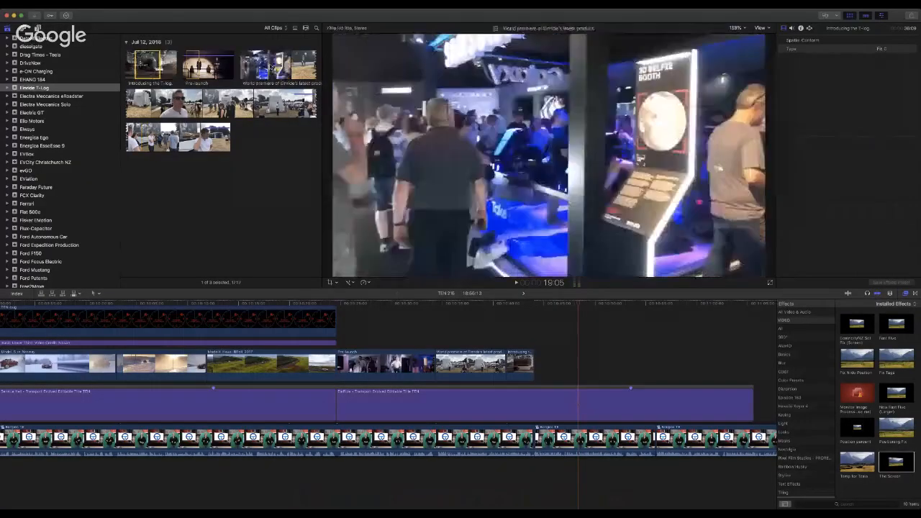
left_click_drag(268, 64, 299, 64)
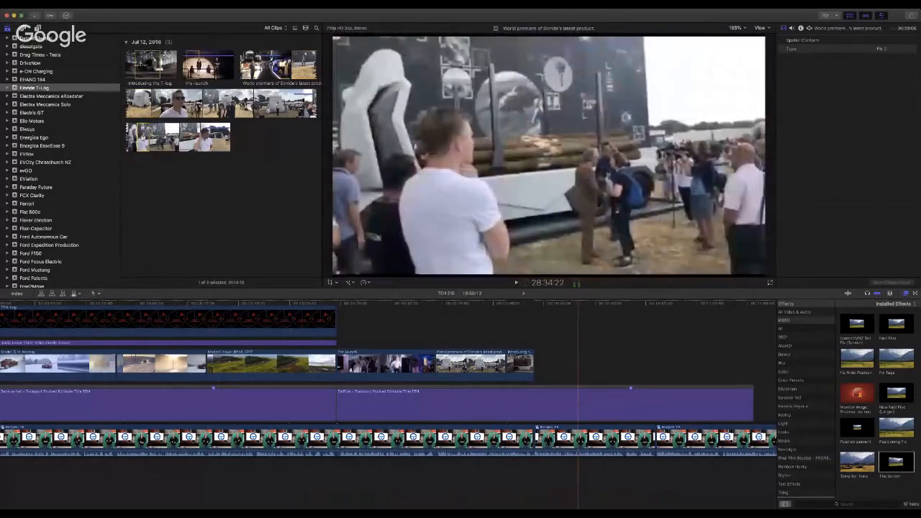
key("e")
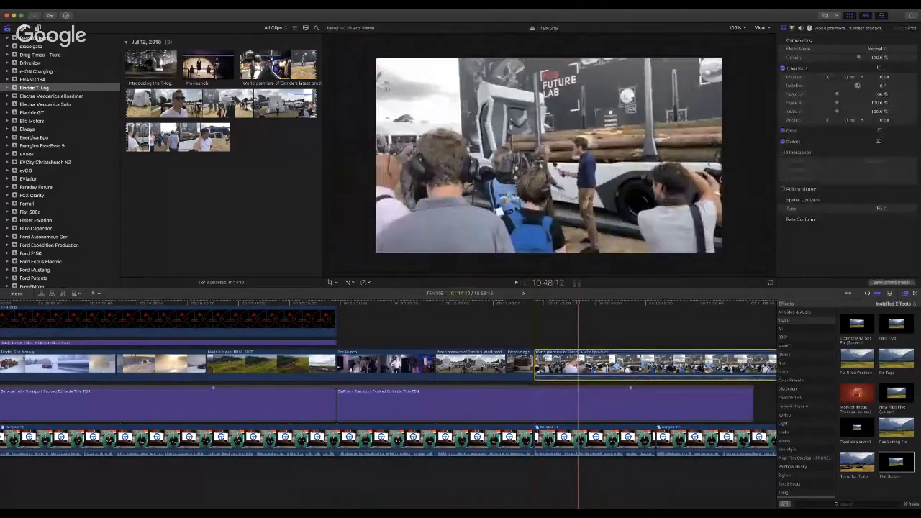
key("ctrl+shift+s")
left_click(612, 467)
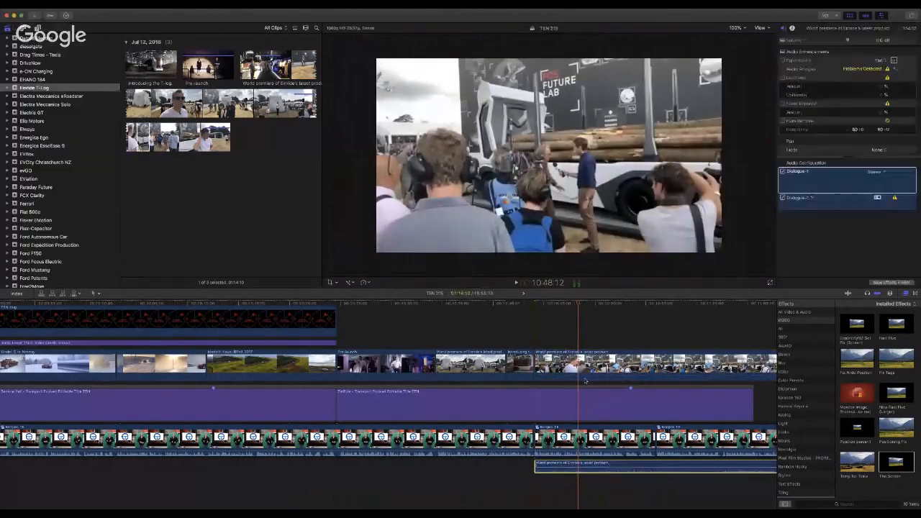
key("Delete")
Step: Play the log-truck world premiere clip, split it at 10:56:00 and delete the remainder after the cut
key("space")
scroll(577, 343, "right", 4)
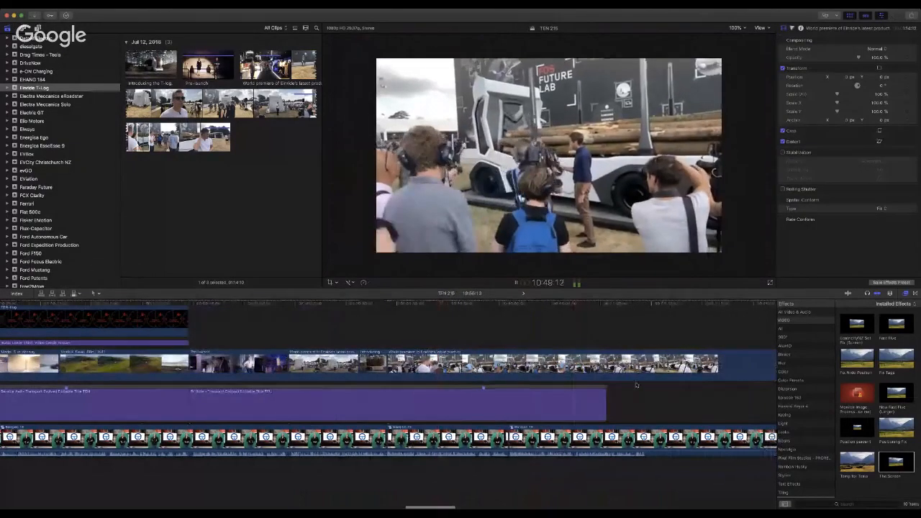
scroll(636, 382, "right", 5)
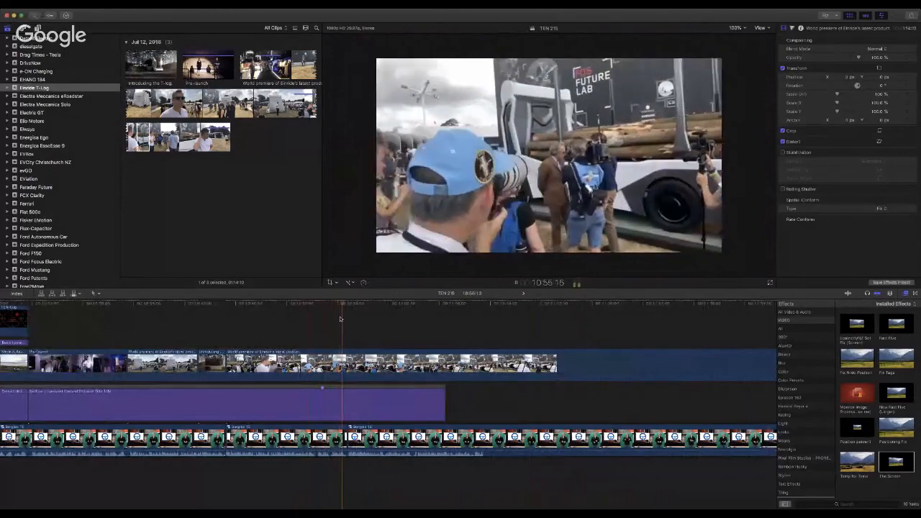
key("space")
left_click(351, 357)
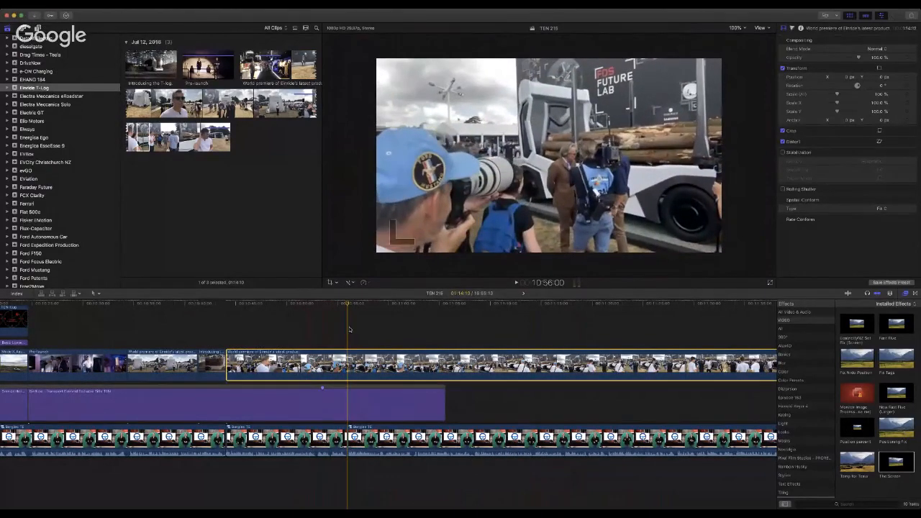
key("super+b")
left_click(365, 362)
key("Delete")
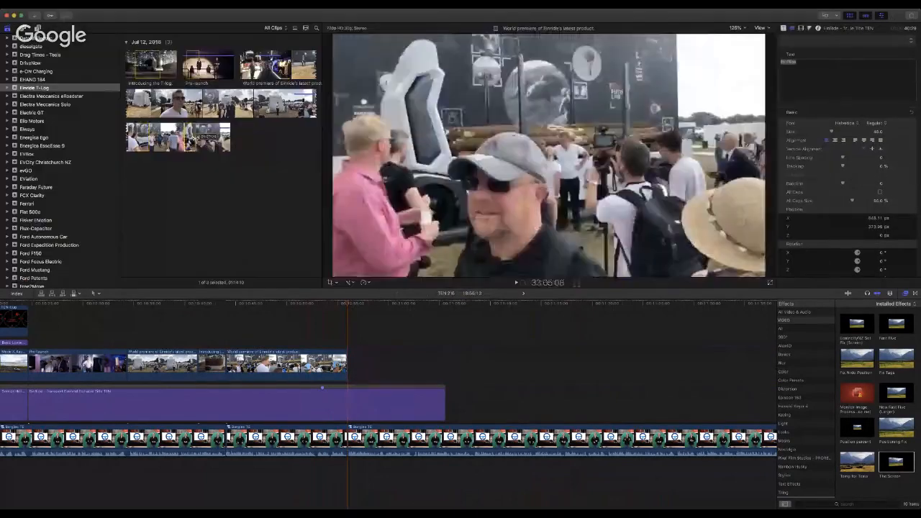
Step: Place the world premiere section showing the team posing by the truck at 10:56:00, trim it to the EinRide title's end and remove its audio
left_click_drag(193, 138, 643, 333)
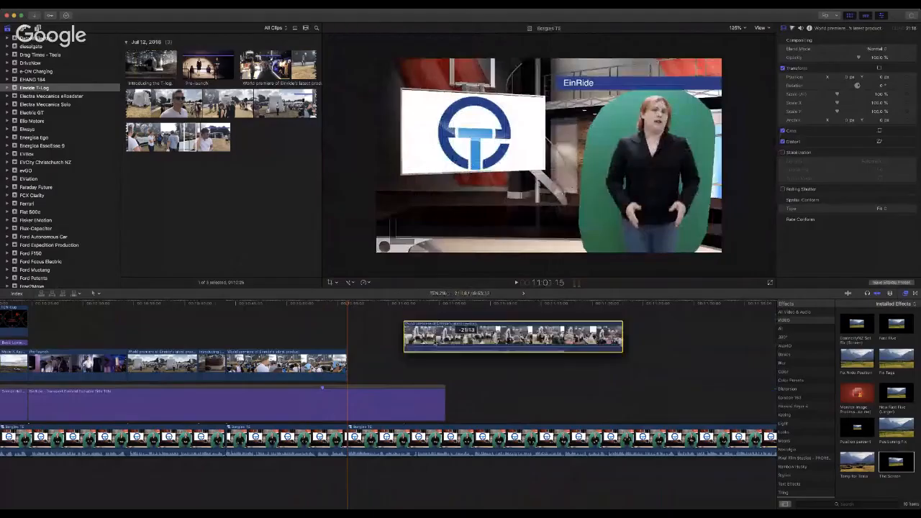
left_click_drag(435, 342, 378, 361)
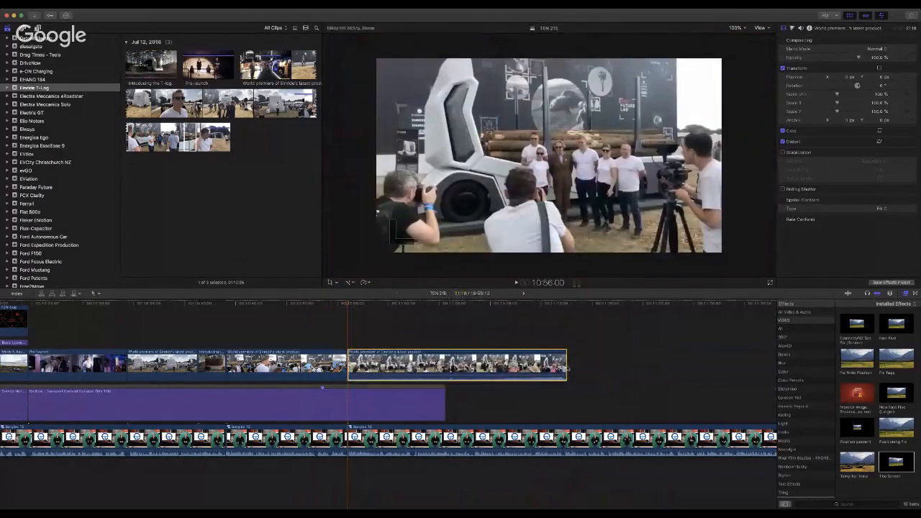
left_click_drag(566, 366, 445, 365)
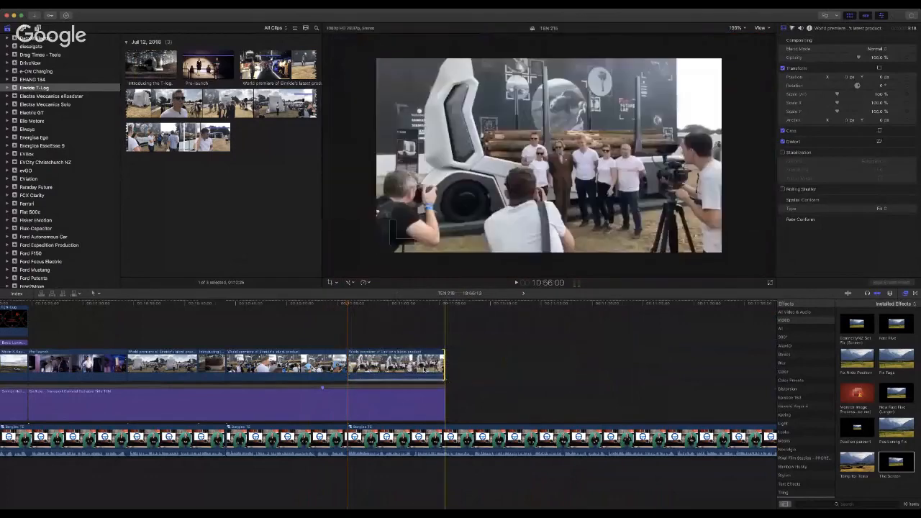
key("ctrl+shift+s")
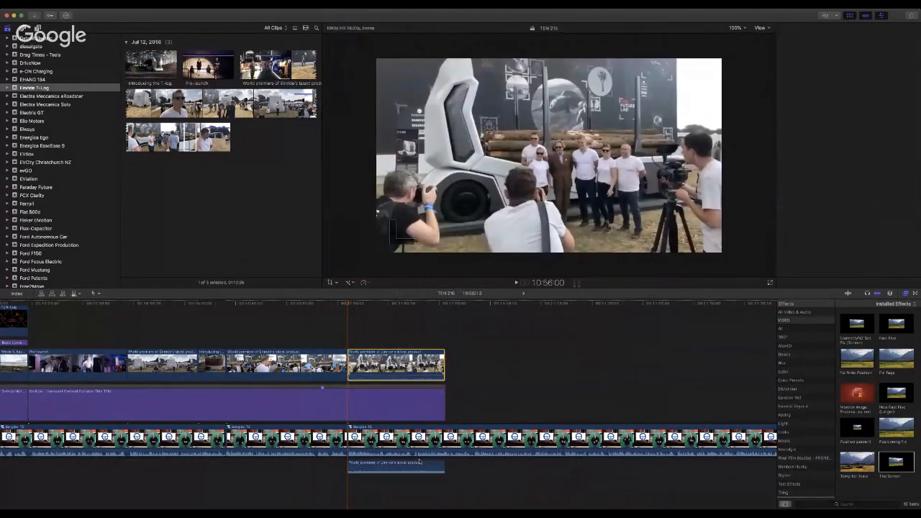
left_click(422, 465)
key("Delete")
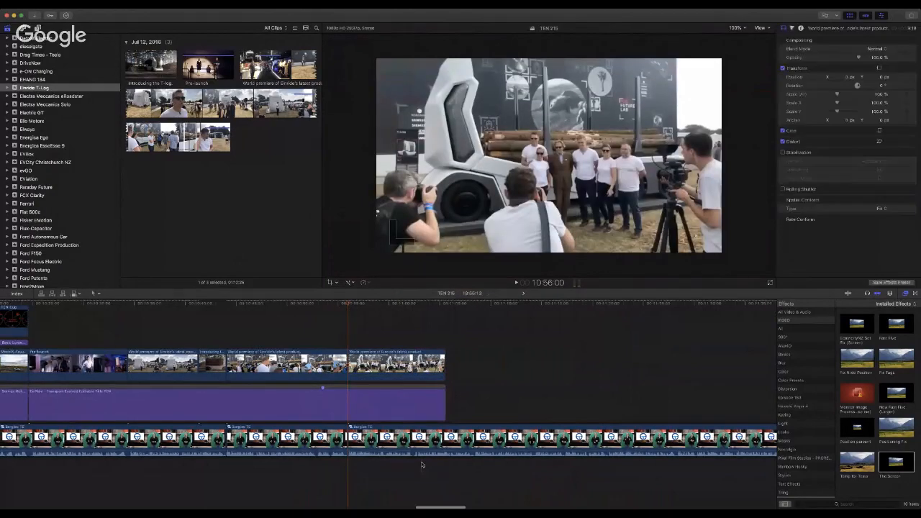
Step: Copy the video credit over the Einride footage, change its text to "Video Credit: EinRide", and extend the TEN logo bug to the footage's end
scroll(422, 465, "left", 1)
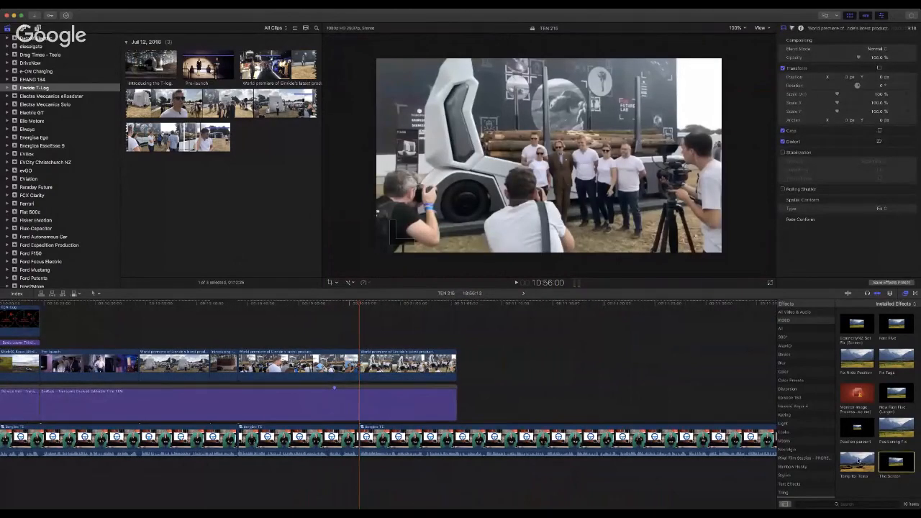
left_click(33, 344)
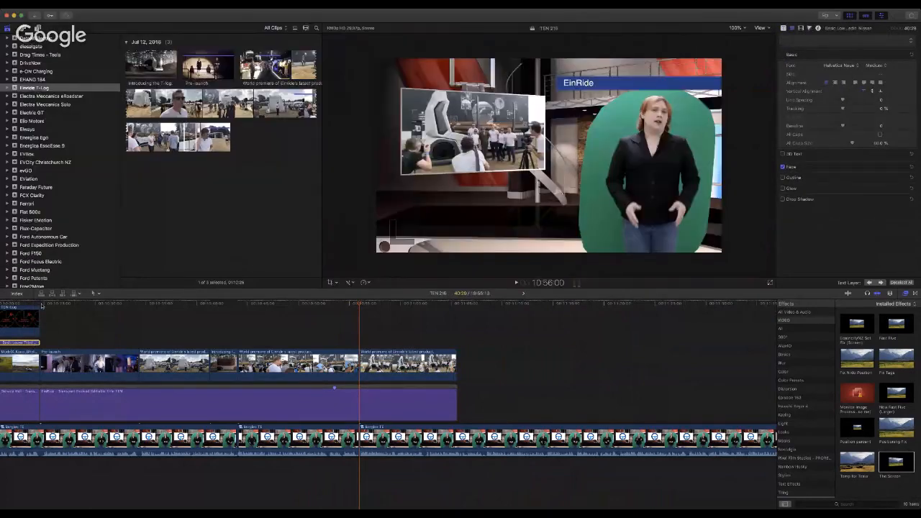
left_click(41, 305)
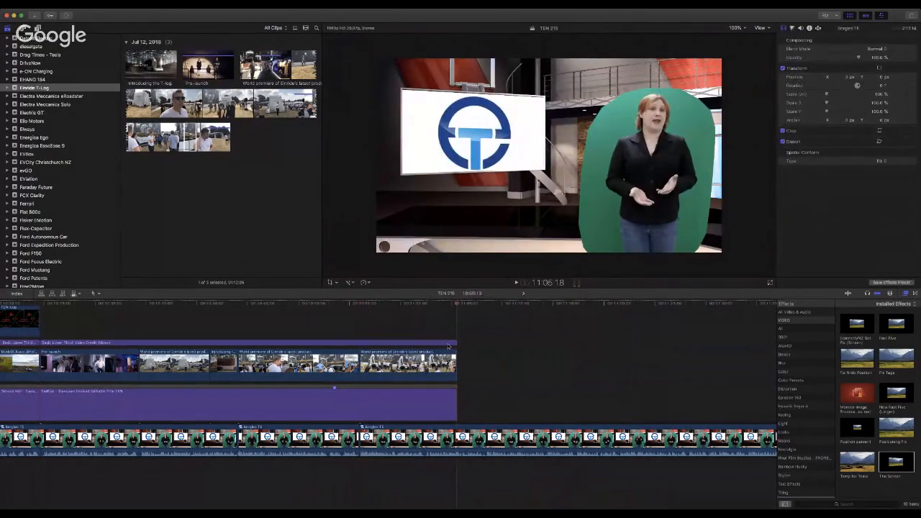
left_click(448, 344)
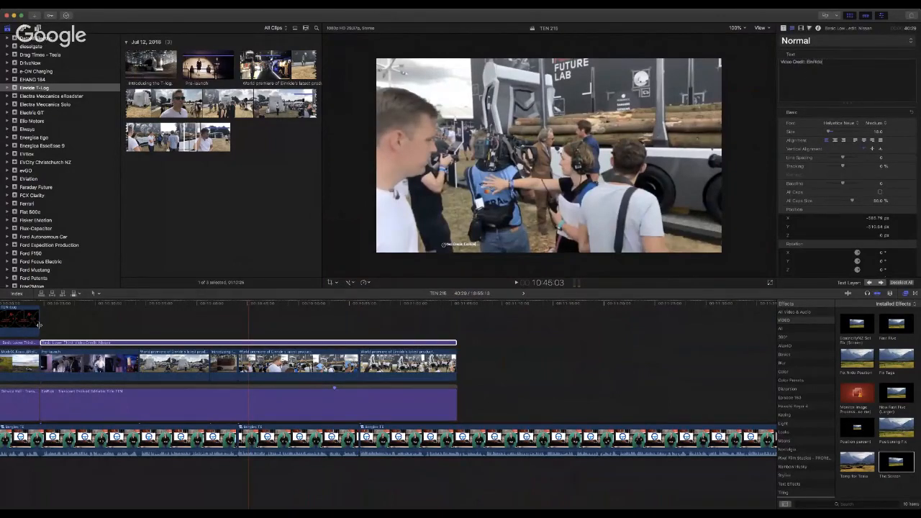
left_click_drag(116, 330, 455, 330)
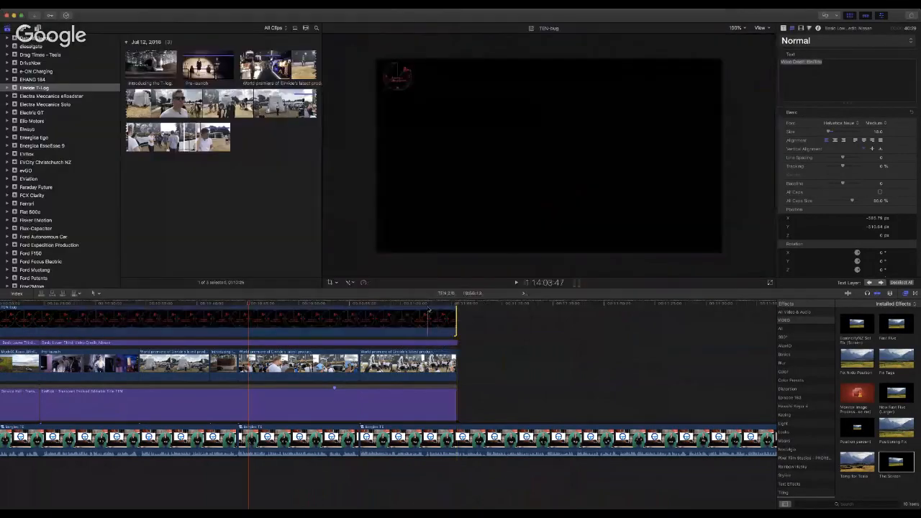
Step: Play past the Einride footage and extend the EinRide title, last footage clip, video credit and logo bug to 11:08:13
key("space")
key("super+minus")
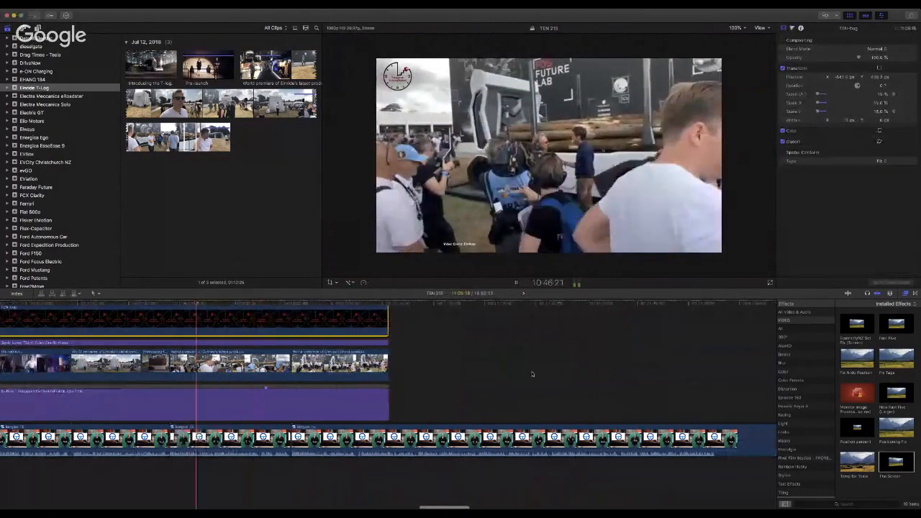
key("super+minus")
left_click(293, 305)
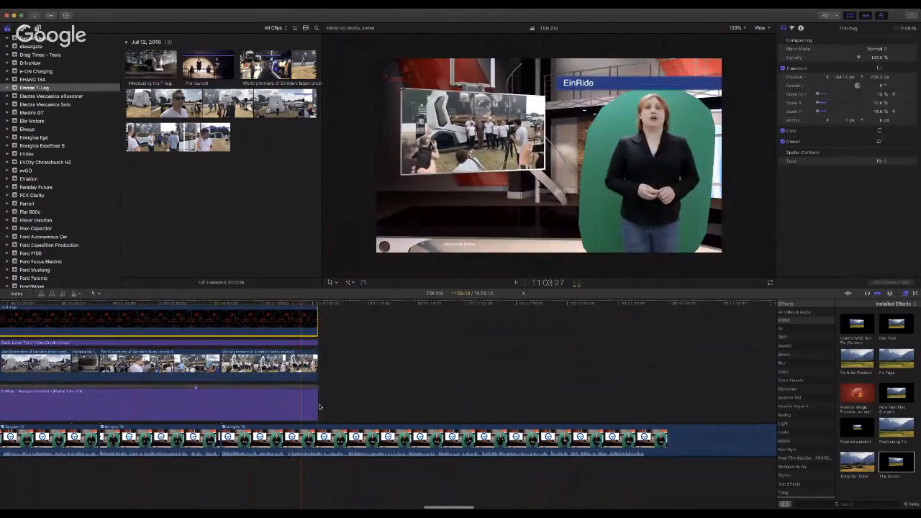
key("space")
key("space")
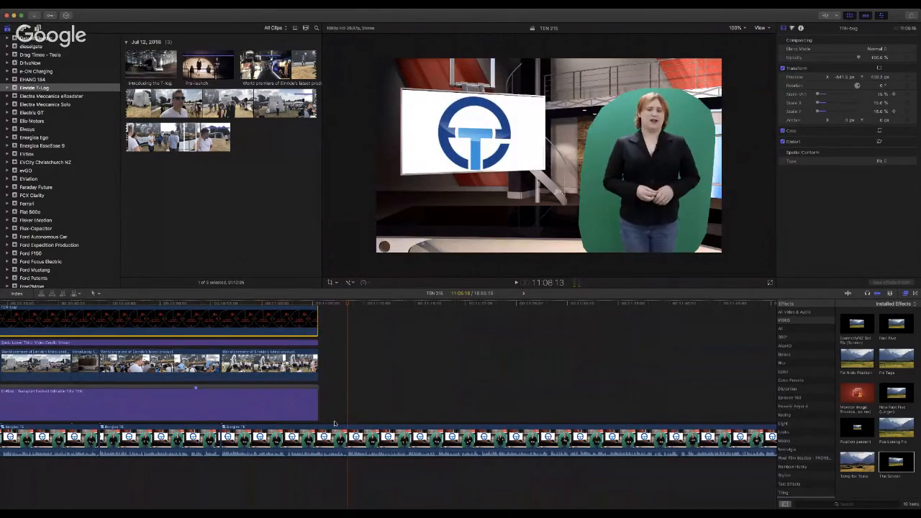
left_click_drag(317, 403, 346, 403)
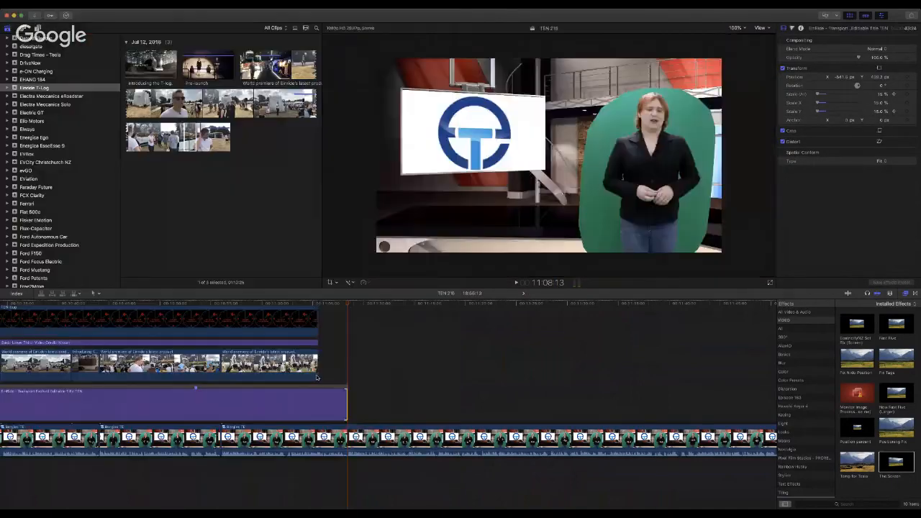
left_click_drag(318, 374, 347, 374)
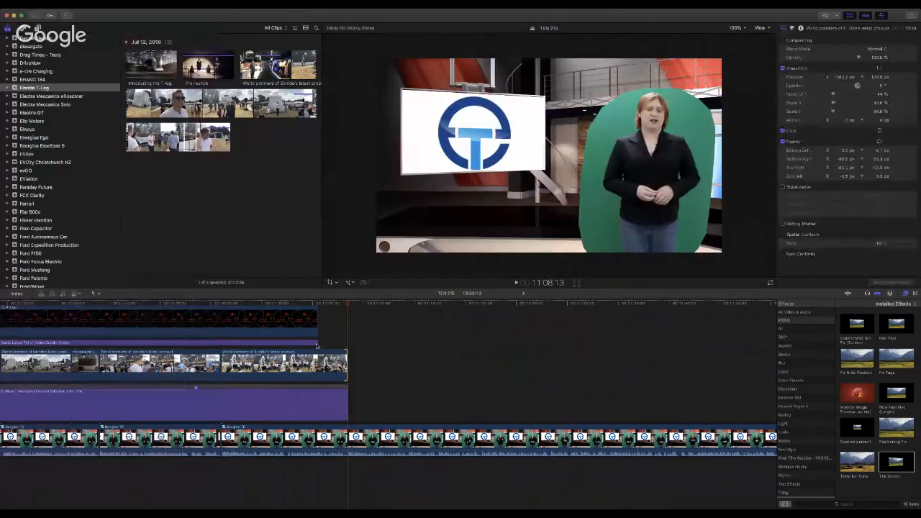
left_click_drag(316, 346, 346, 330)
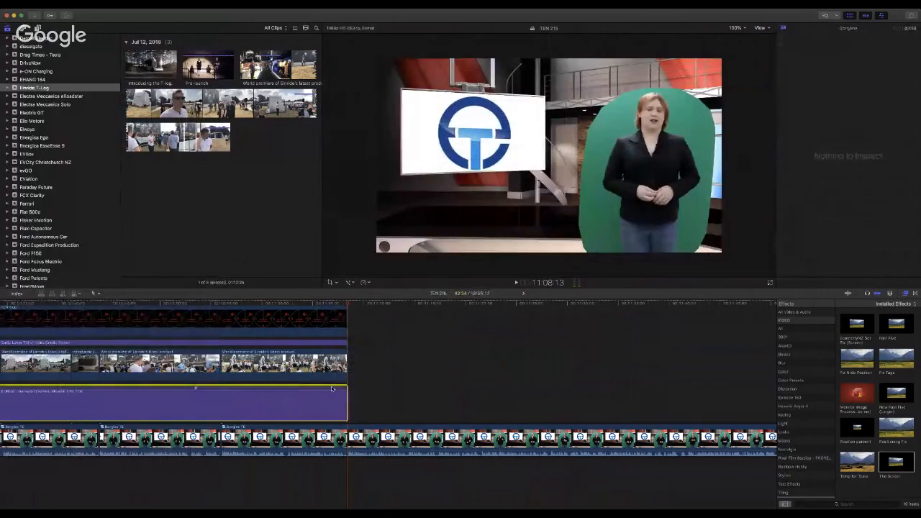
Step: Paste a copy of the EinRide title at 11:08:13, directly after the first one, and return to its start
key("super+v")
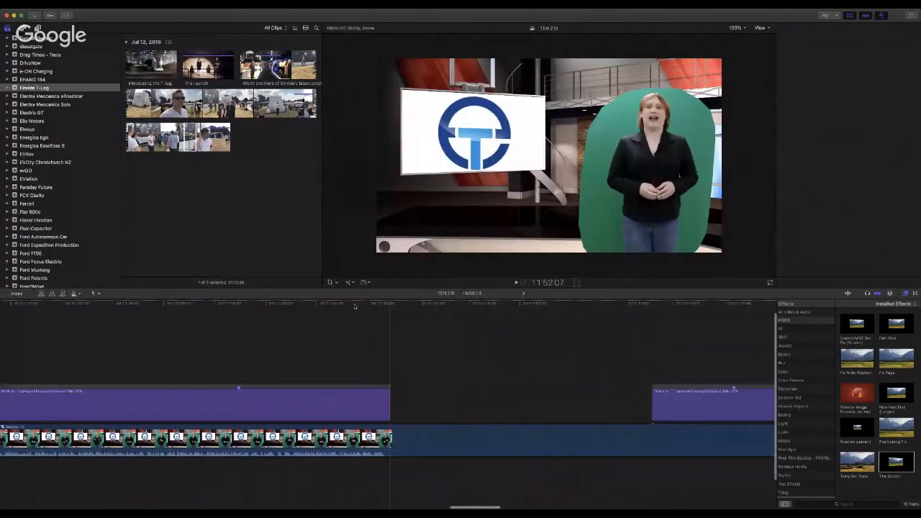
scroll(345, 353, "left", 10)
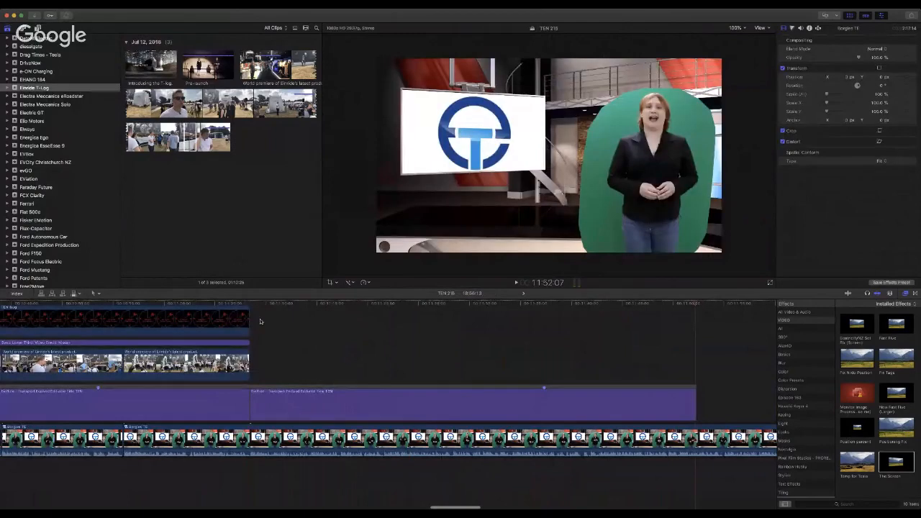
left_click(250, 307)
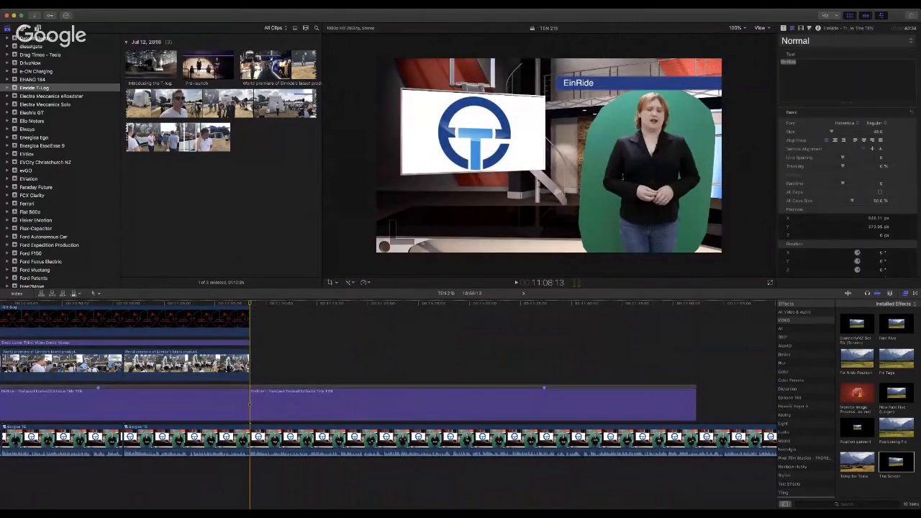
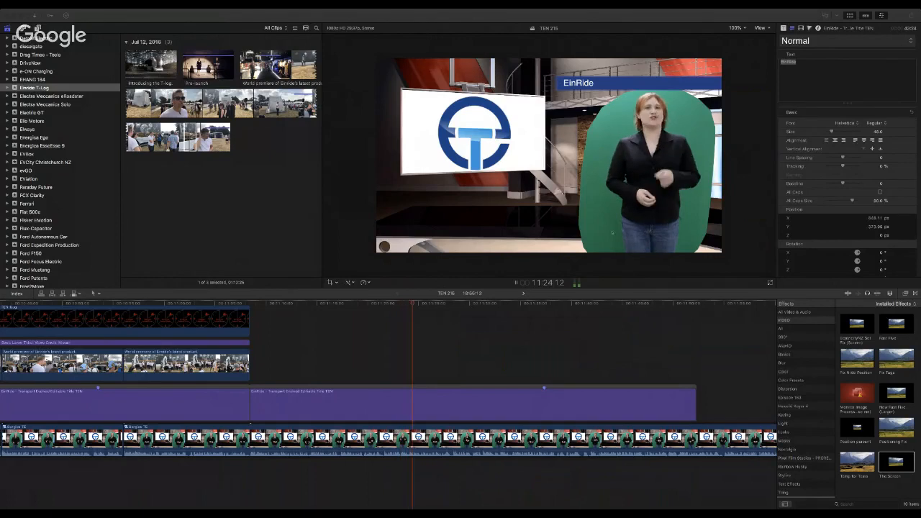
Step: Stop the presenter footage at 11:21:15 and open the RoboRace event in the media library
left_click(374, 304)
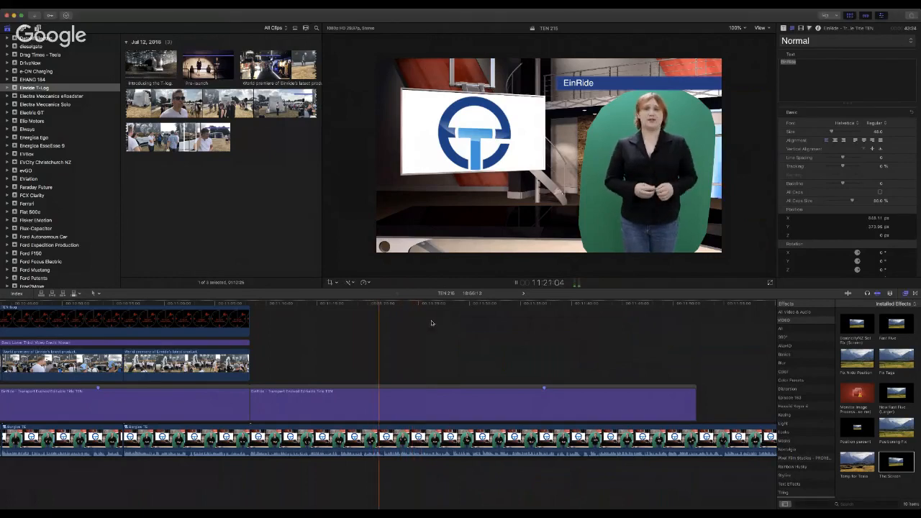
key("space")
scroll(106, 228, "down", 15)
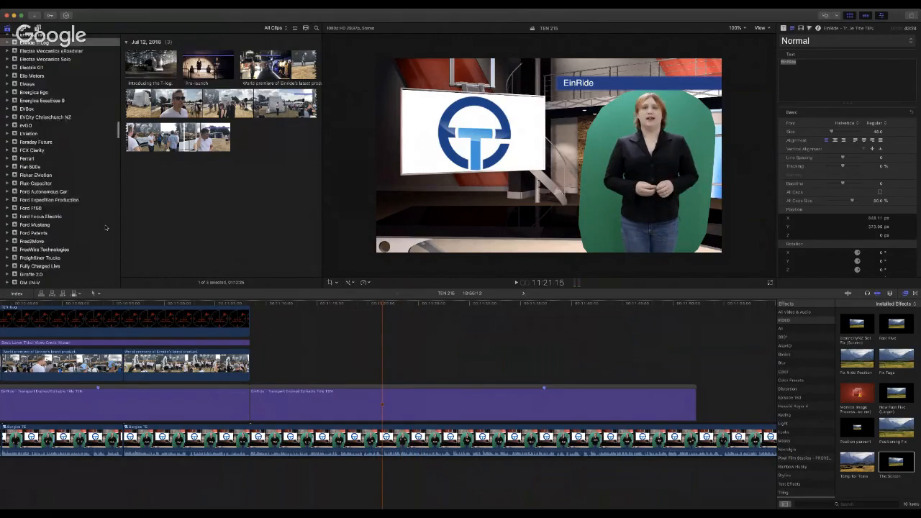
scroll(106, 229, "down", 15)
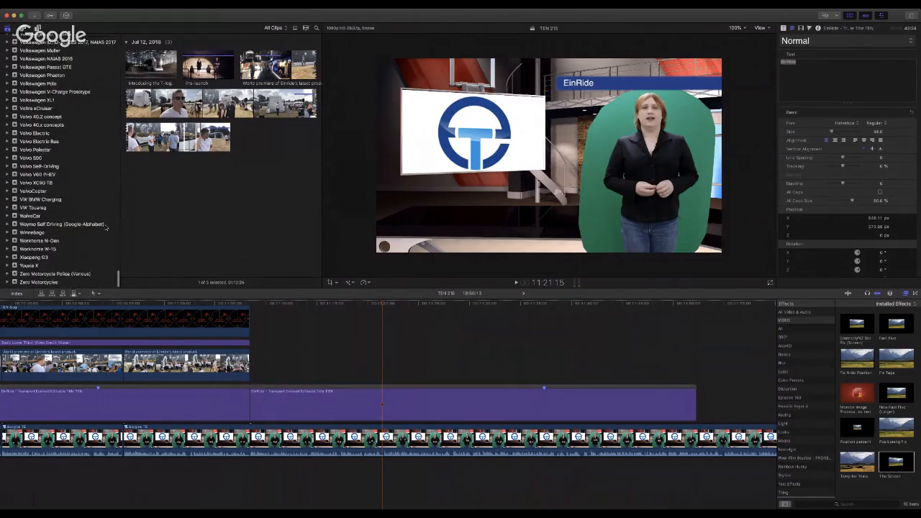
scroll(105, 229, "up", 5)
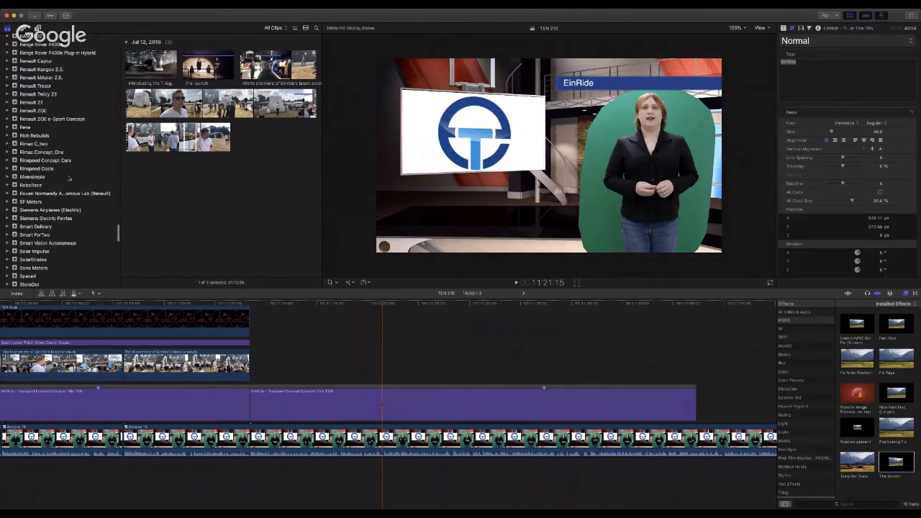
scroll(69, 179, "up", 3)
left_click(50, 215)
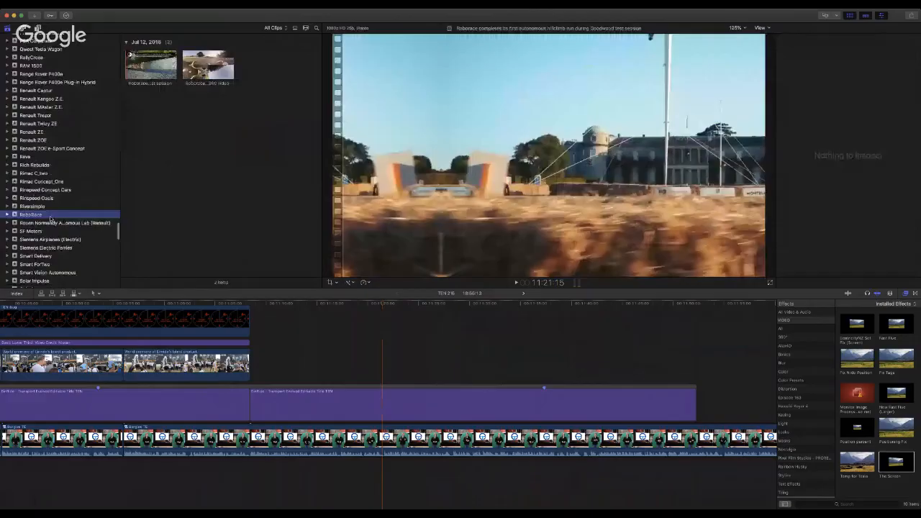
Step: Place a section of the Roborace hillclimb test session clip at 11:21:15, trim it to about 3 seconds and remove its audio
left_click(189, 72)
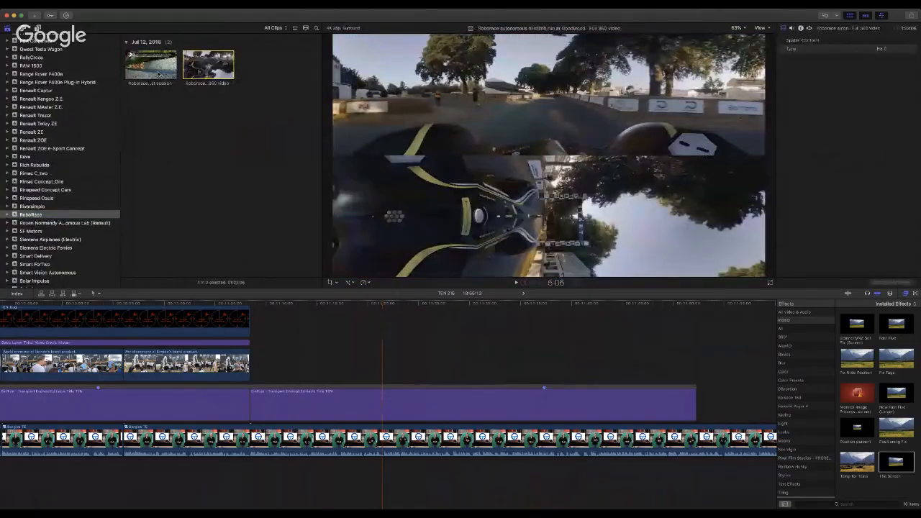
left_click(158, 74)
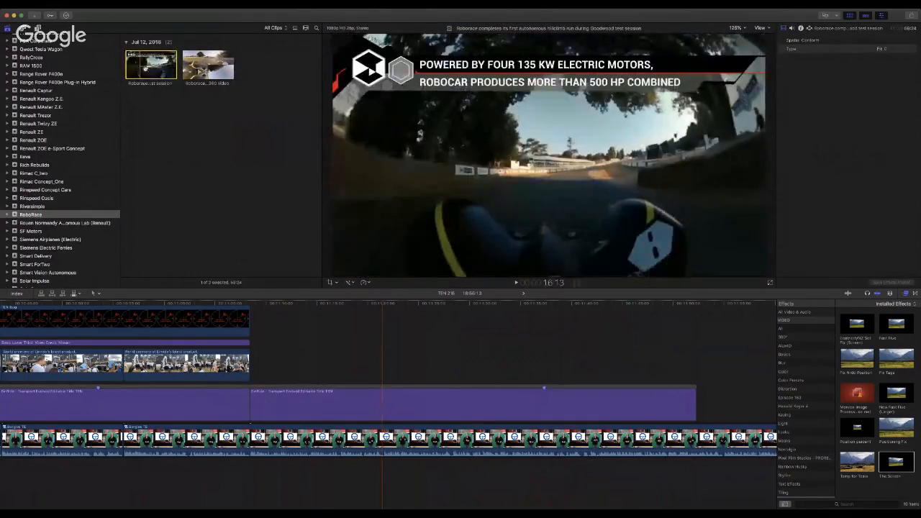
key("space")
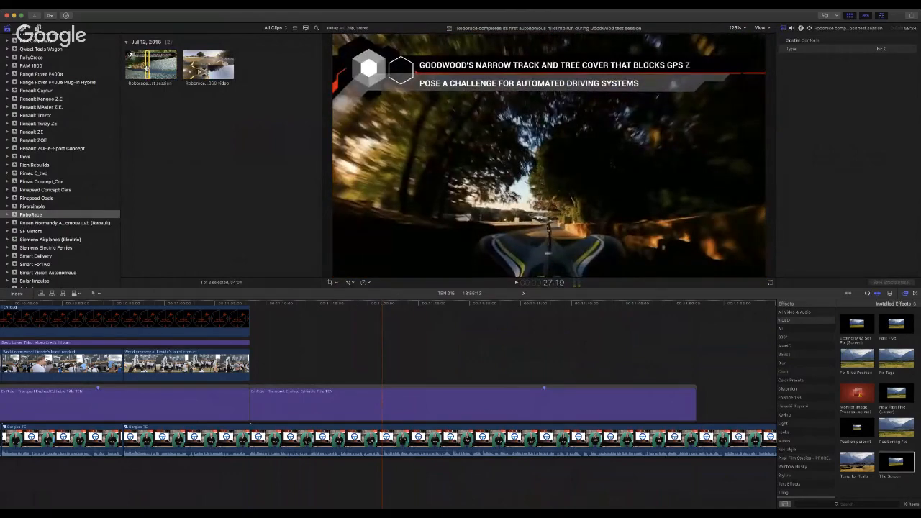
left_click_drag(146, 67, 385, 370)
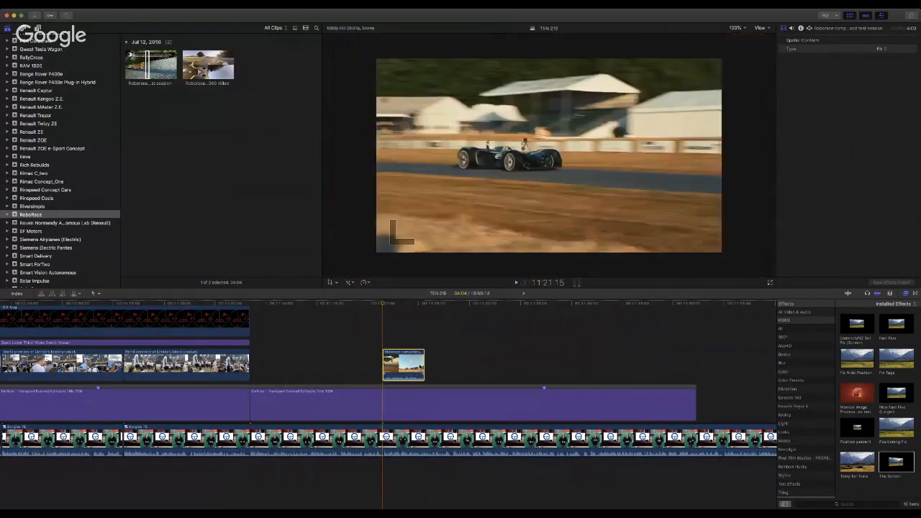
key("ctrl+shift+s")
left_click_drag(424, 366, 413, 366)
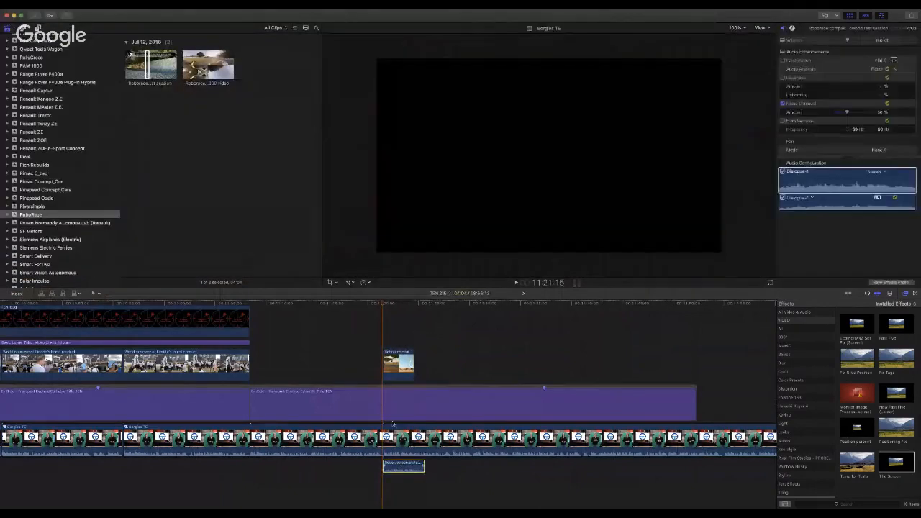
left_click(154, 71)
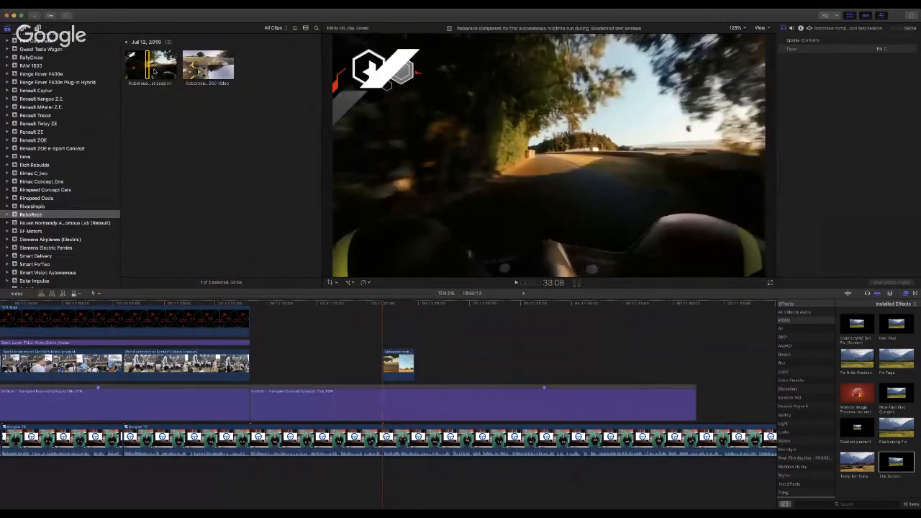
Step: Place a later section of the hillclimb test session clip so it ends at 11:21:15, remove its audio and extend its start to about 9:21 long
key("space")
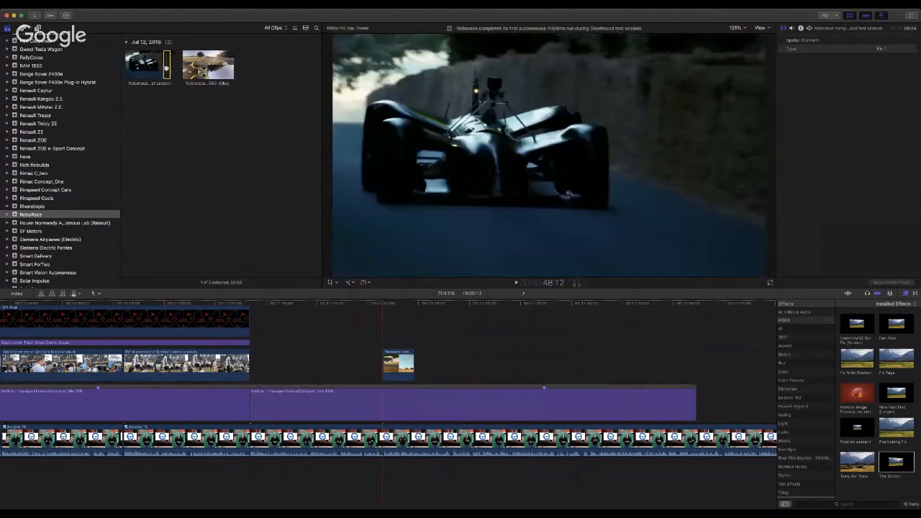
left_click_drag(284, 317, 303, 365)
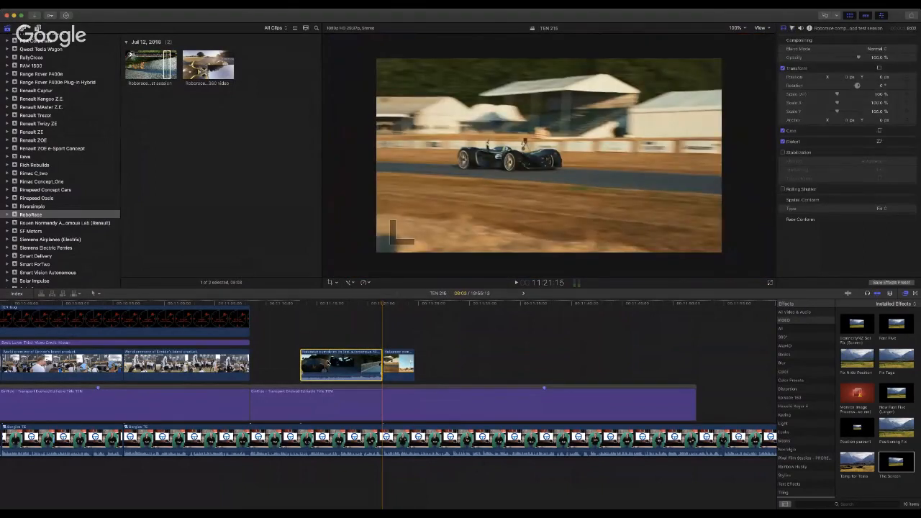
key("ctrl+shift+s")
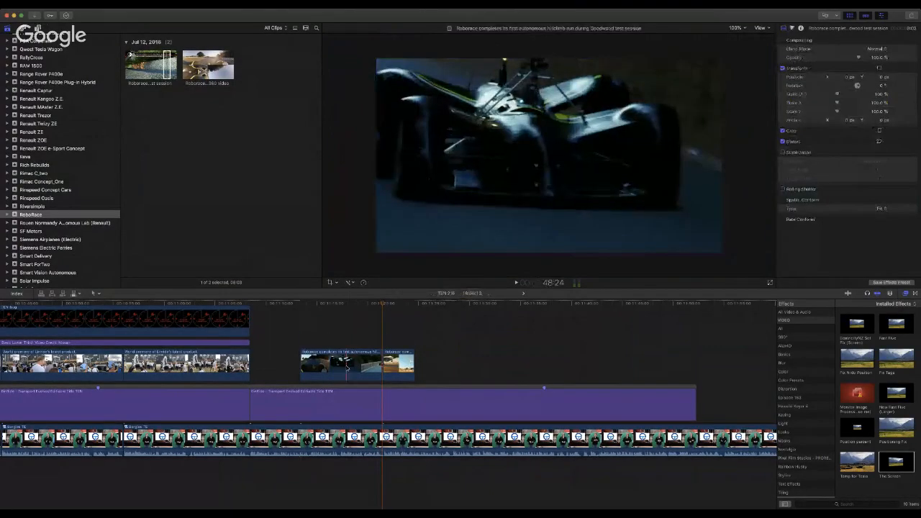
mouse_move(347, 367)
left_mouse_down()
mouse_move(297, 367)
mouse_move(364, 369)
left_mouse_up()
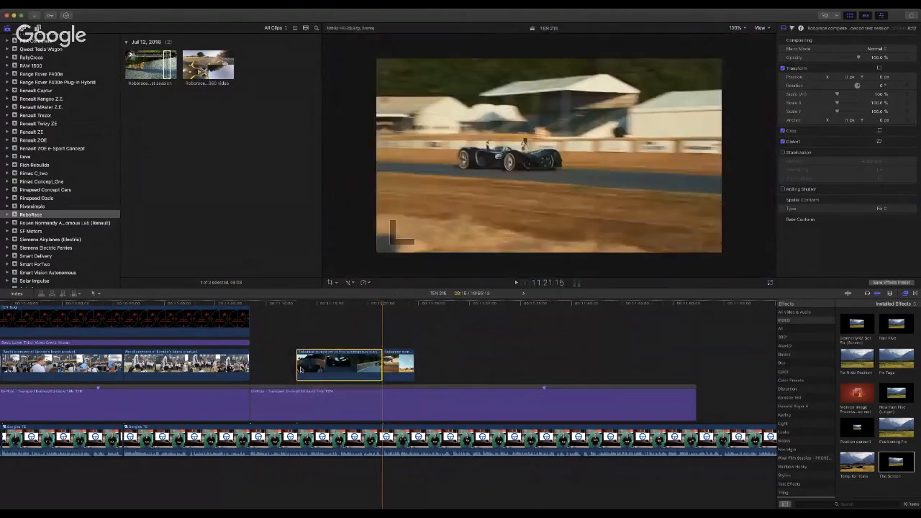
left_click_drag(298, 368, 284, 368)
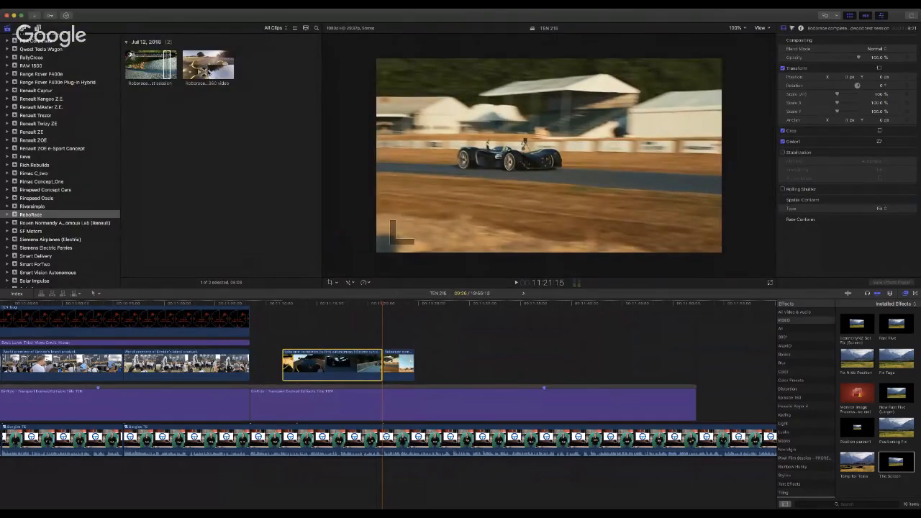
Step: Place another section of the hillclimb clip at 11:08:13 and trim it to fill the gap before the next Roborace clip
left_click(149, 66)
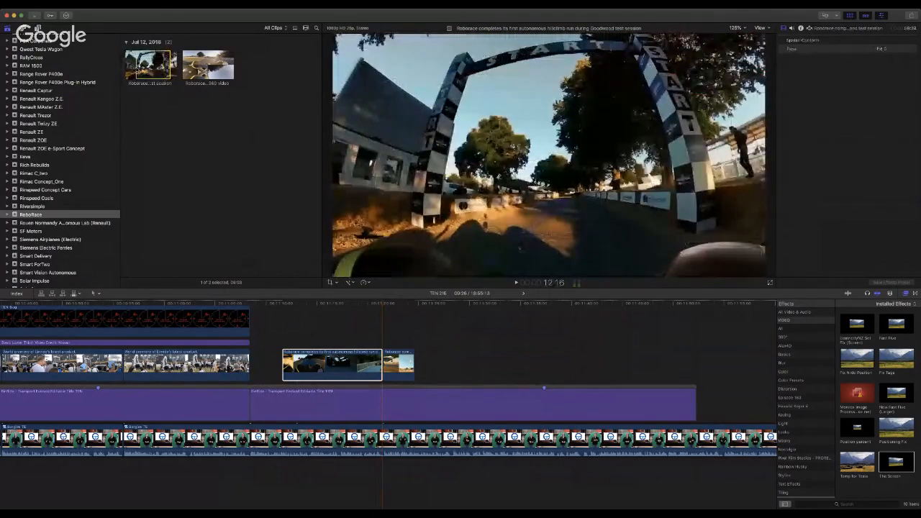
key("space")
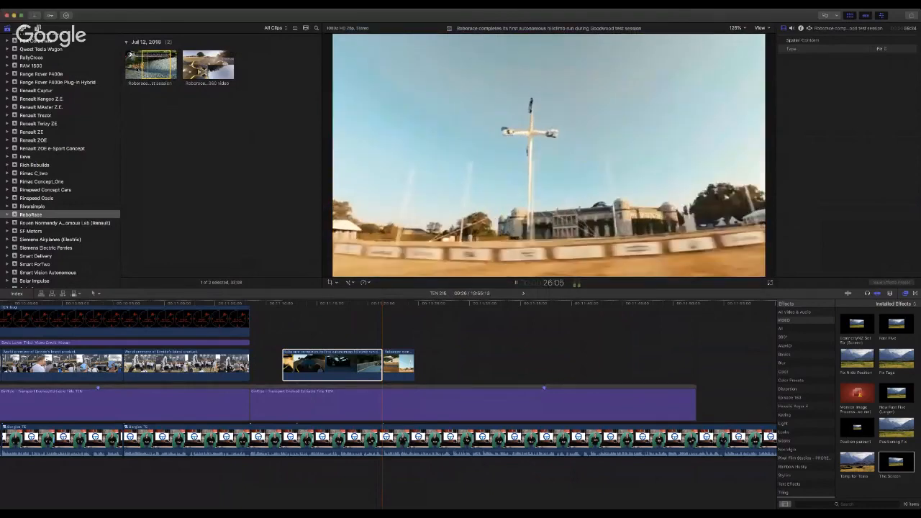
key("space")
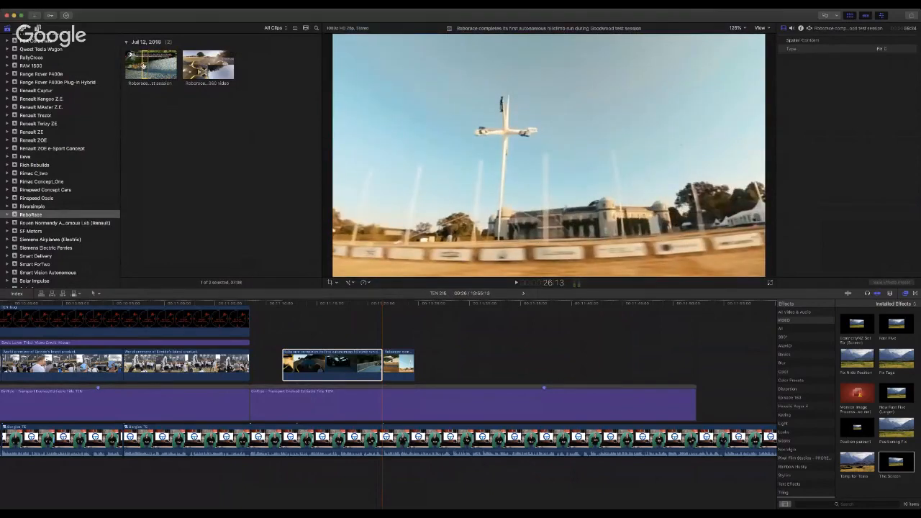
left_click_drag(143, 65, 254, 326)
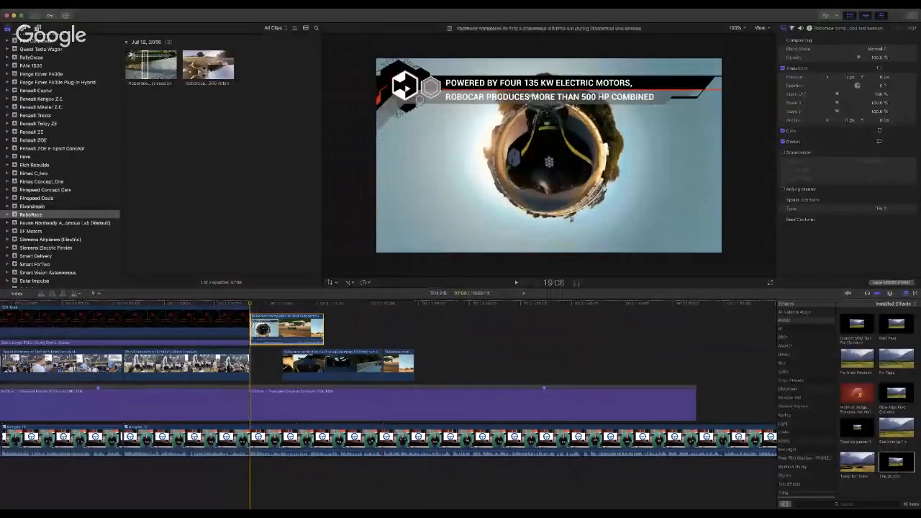
left_click_drag(253, 325, 285, 325)
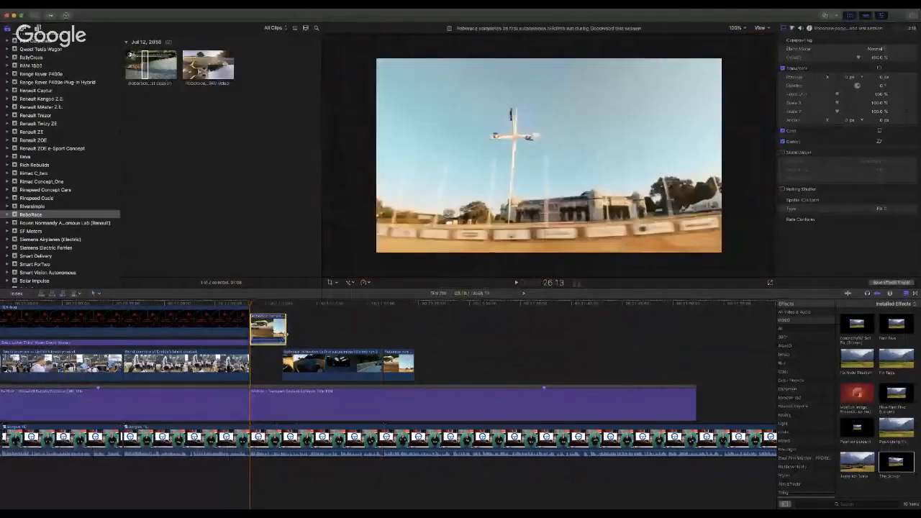
left_click_drag(286, 336, 282, 336)
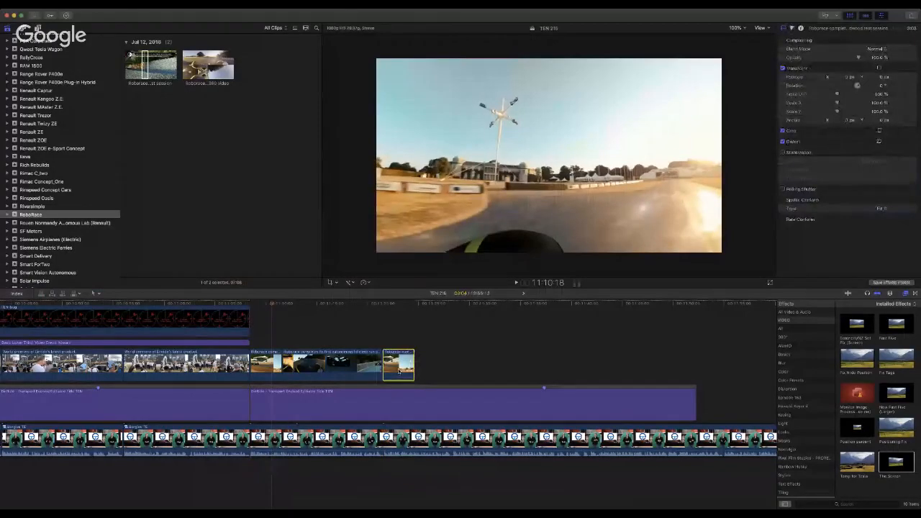
Step: Delete the short hillclimb clip at 11:21:15, combine the two remaining Roborace clips into a compound clip and fit it to the studio screen
key("Delete")
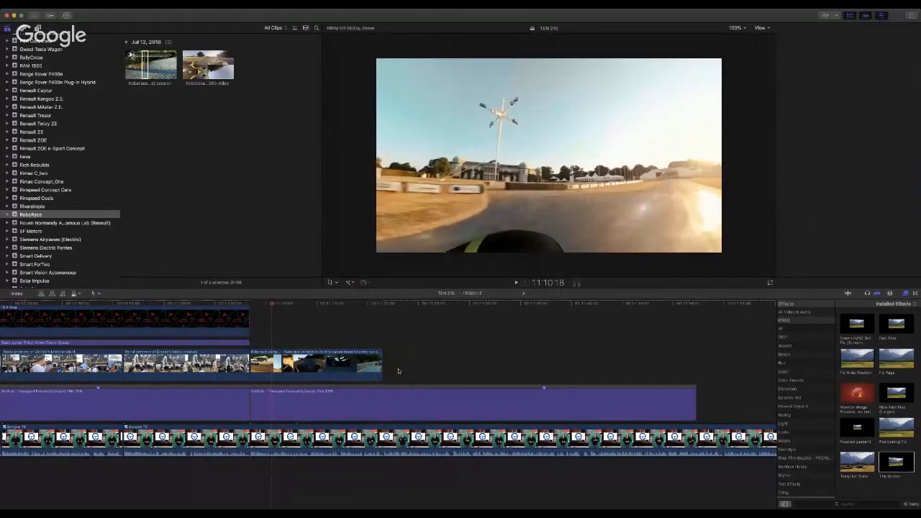
left_click(331, 365)
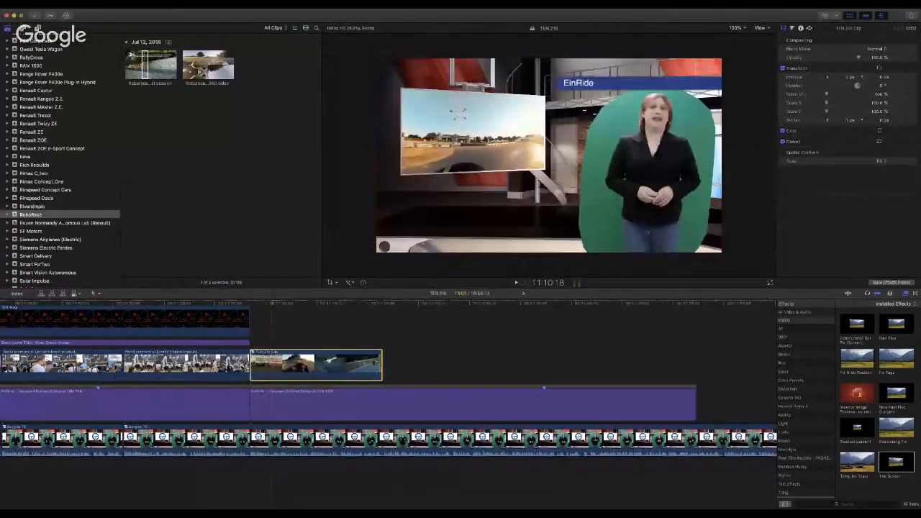
Step: Place the Roborace full 360 video at 11:21:15, delete its audio and play from there
left_click(188, 70)
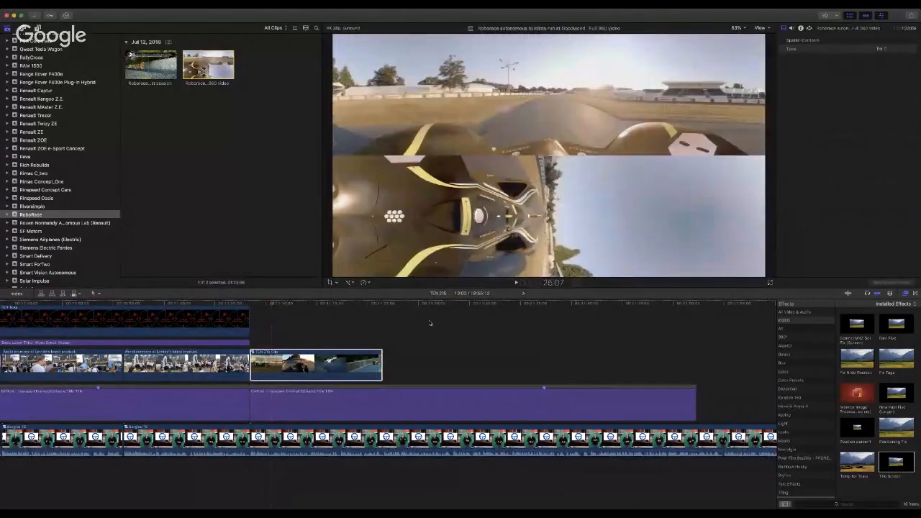
left_click_drag(203, 71, 383, 364)
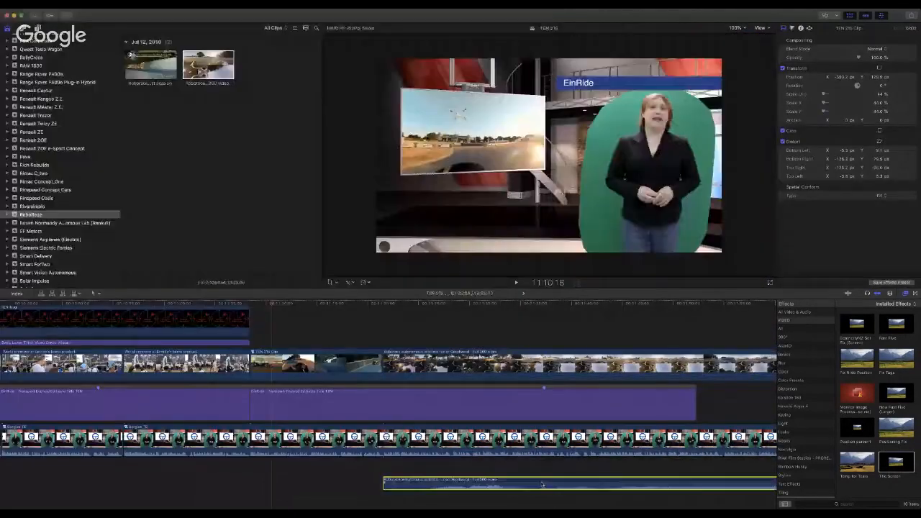
key("Delete")
left_click(385, 304)
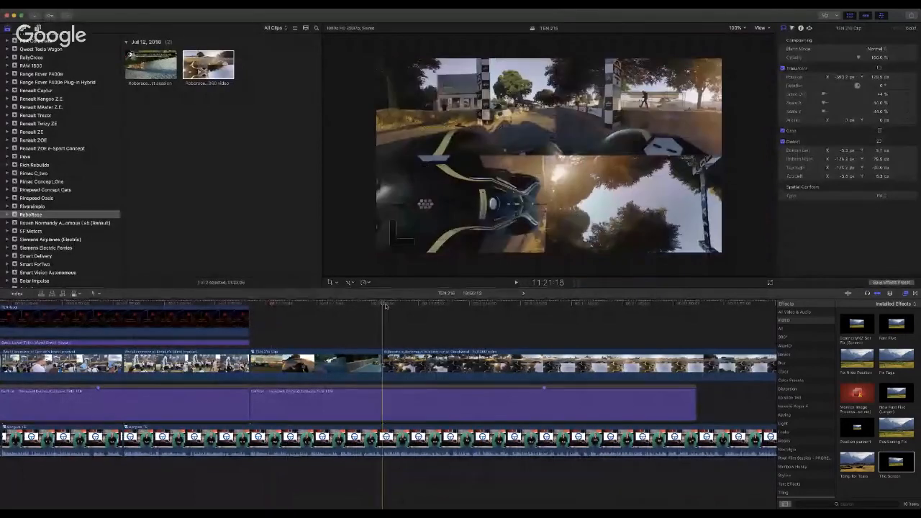
key("space")
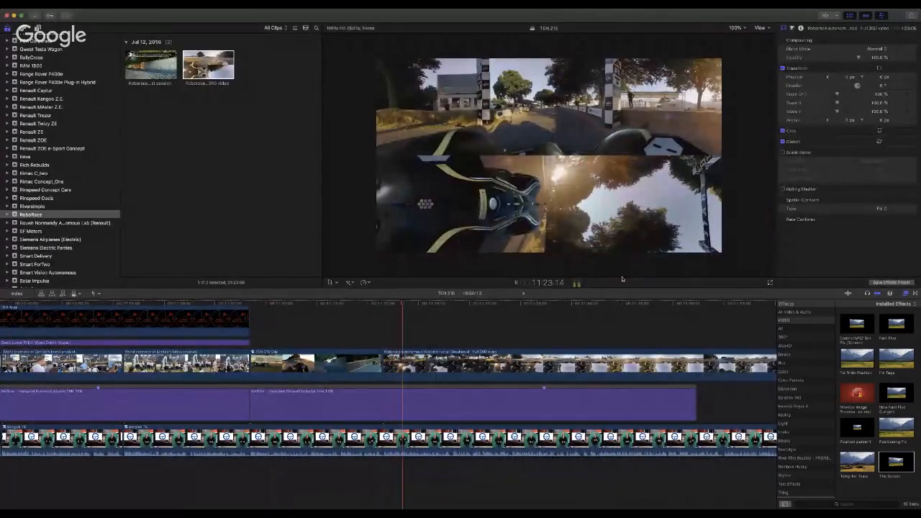
Step: Play the presenter's speech over the 360 video and split that video at 11:34:06
left_click(600, 356)
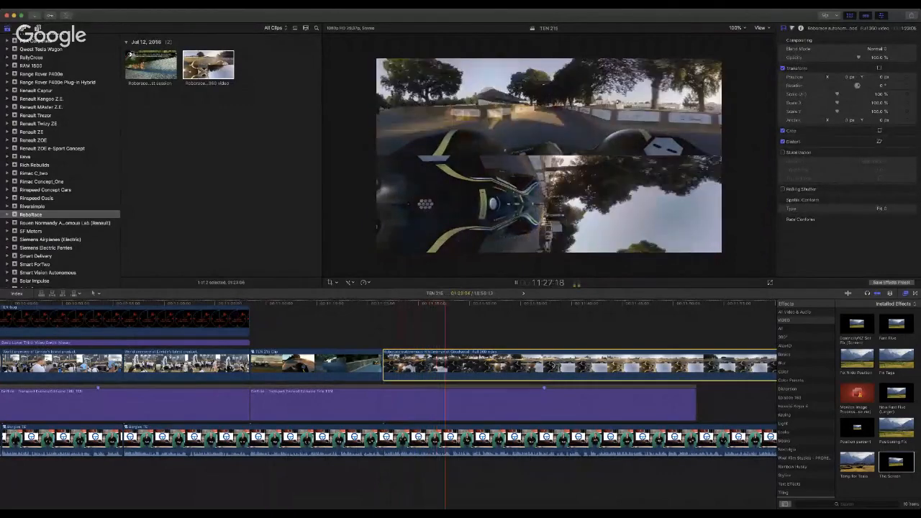
scroll(616, 354, "right", 10)
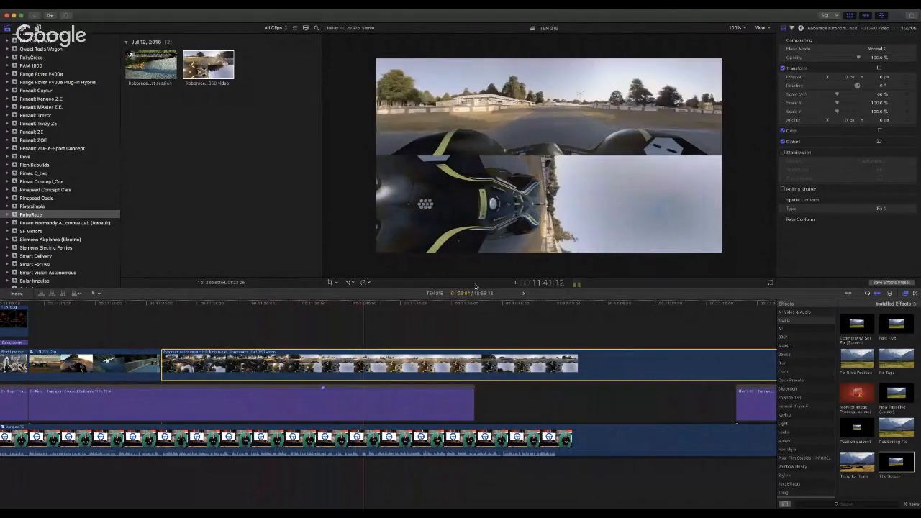
left_click(272, 308)
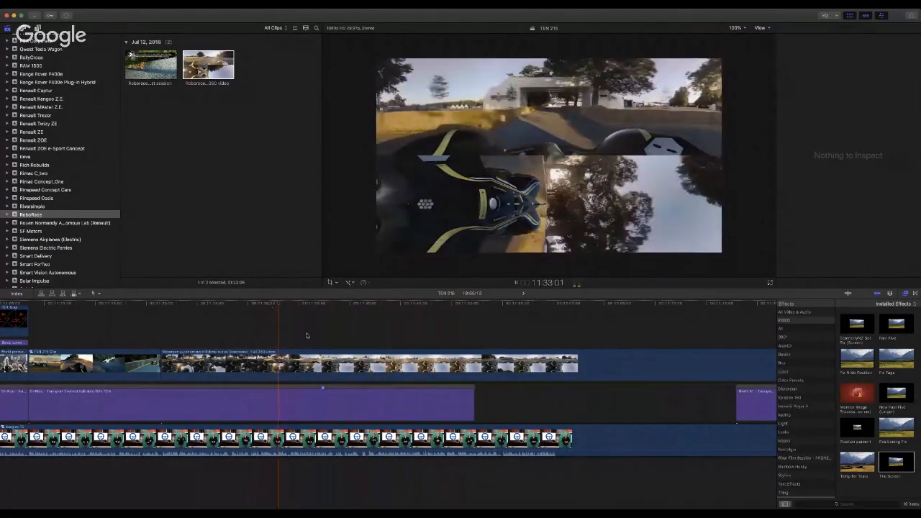
key("space")
left_click(291, 376)
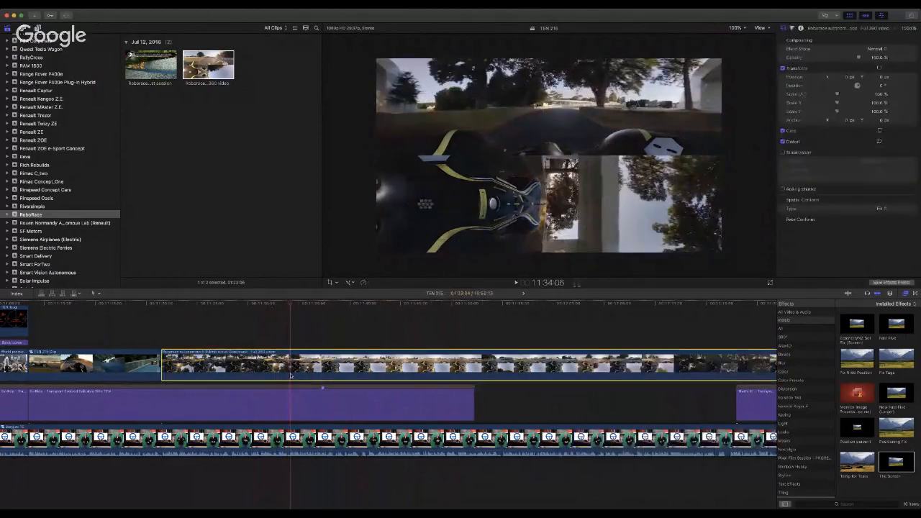
key("super+b")
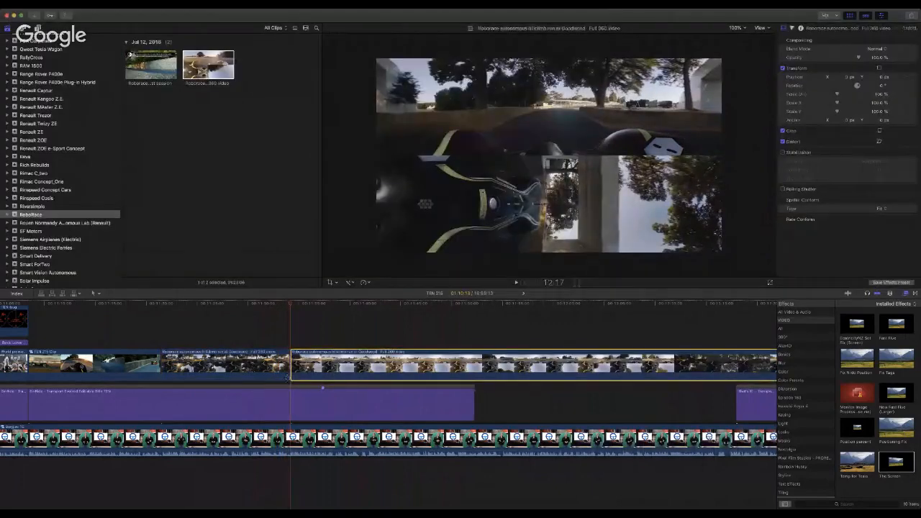
Step: Cut the start of the 360 video's second part to a later scene, then end that part and the EinRide title at 11:41:06
left_click_drag(290, 375, 325, 367)
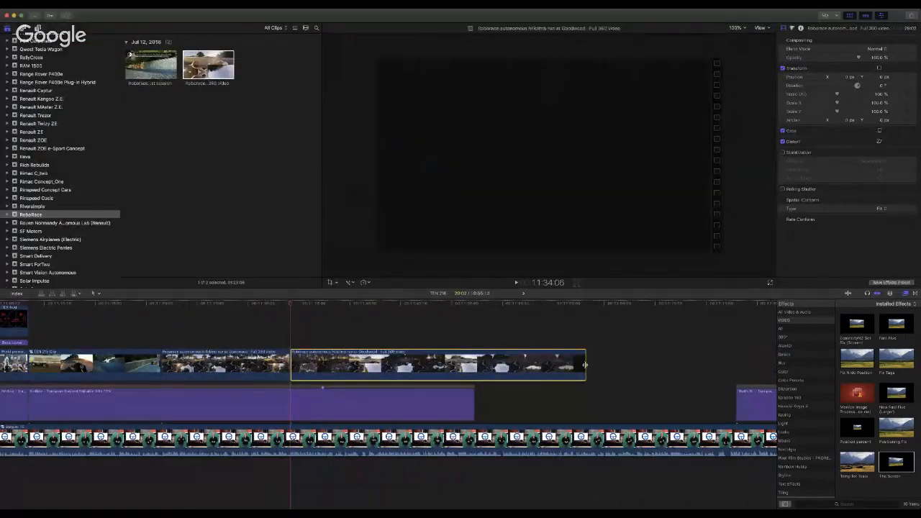
left_click_drag(585, 365, 360, 381)
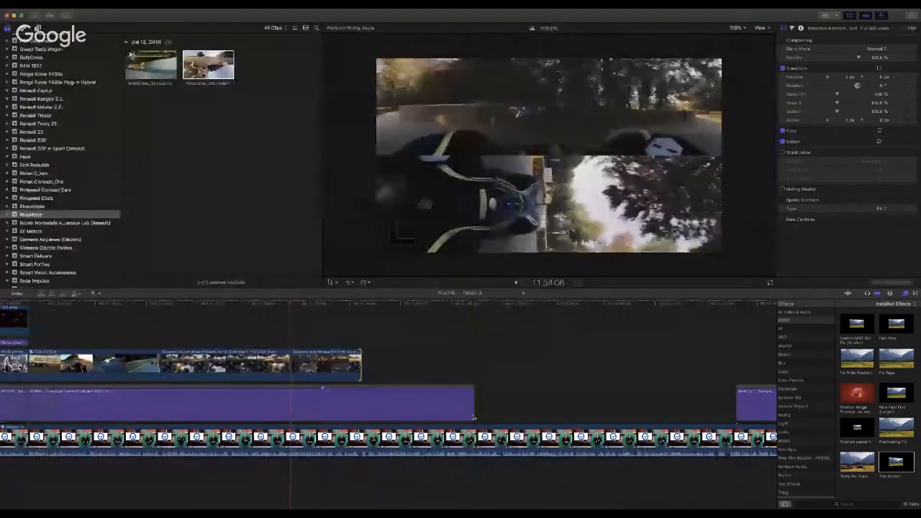
left_click_drag(473, 403, 360, 403)
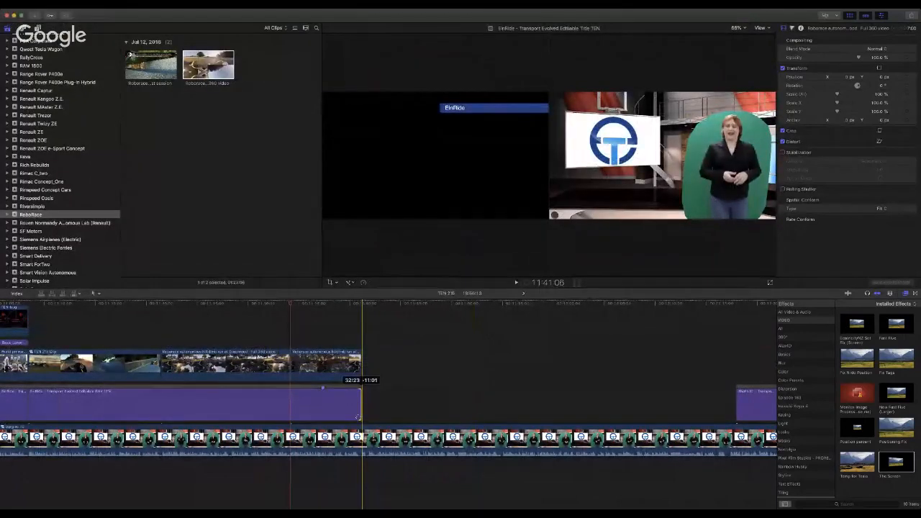
Step: Shorten the last 360 video clip to 11:41:01 and fit it to the studio screen with the The Screen effect
key("space")
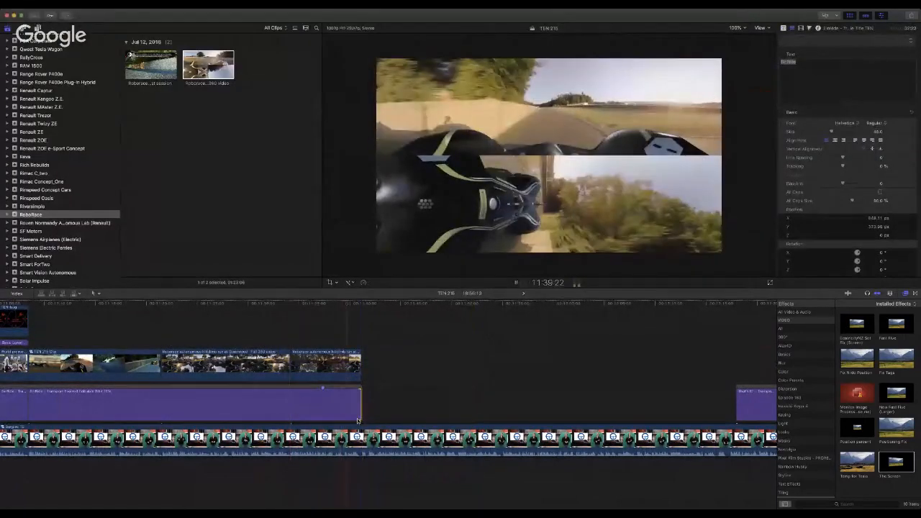
left_click_drag(358, 376, 357, 376)
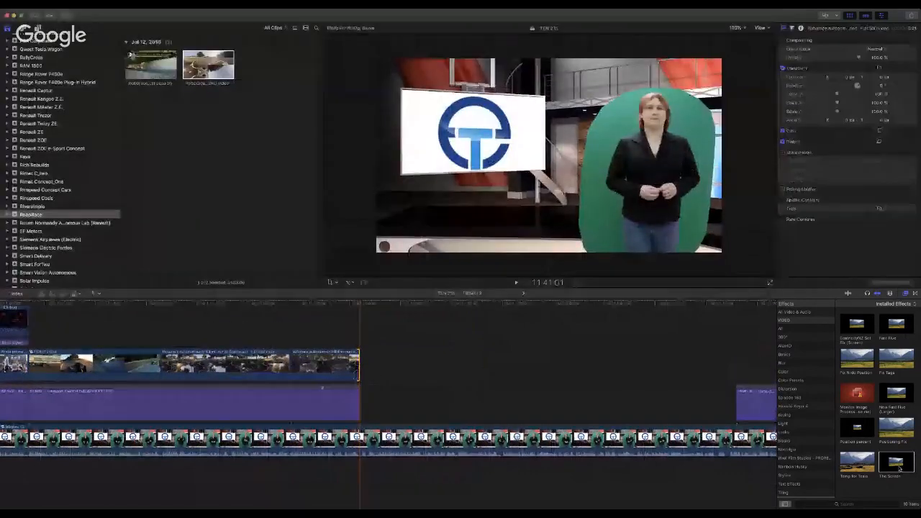
left_click(339, 376)
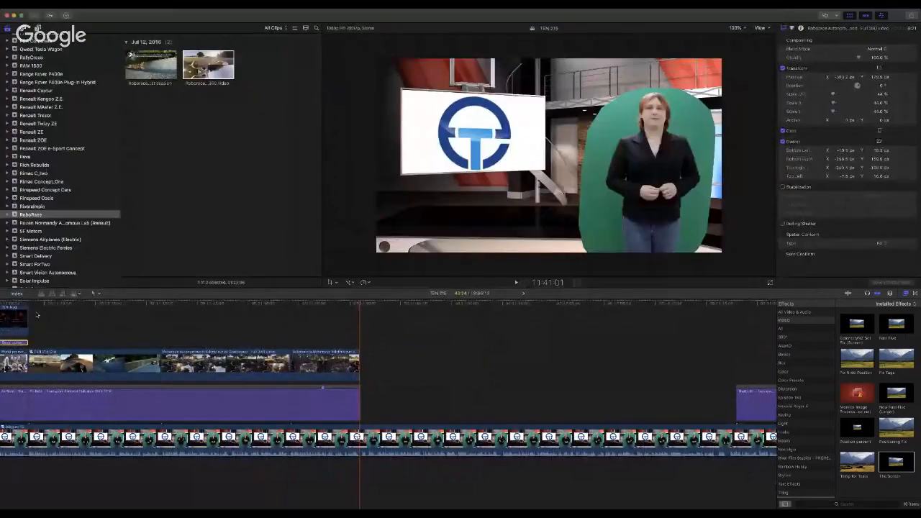
Step: Add a "Video Credit: RoboRace" lower third over the Roborace footage and extend it and the logo bug to 11:41:01
left_click(21, 317)
left_click_drag(27, 343, 470, 343)
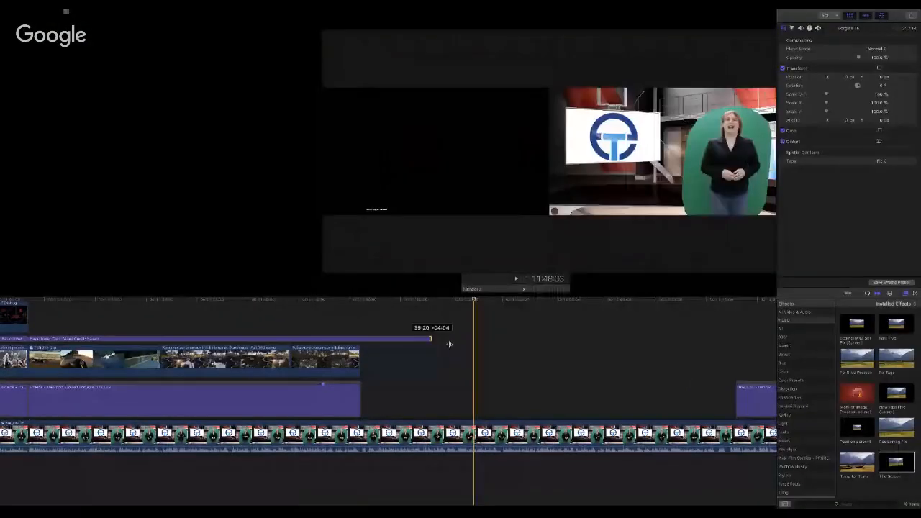
left_click_drag(431, 342, 360, 342)
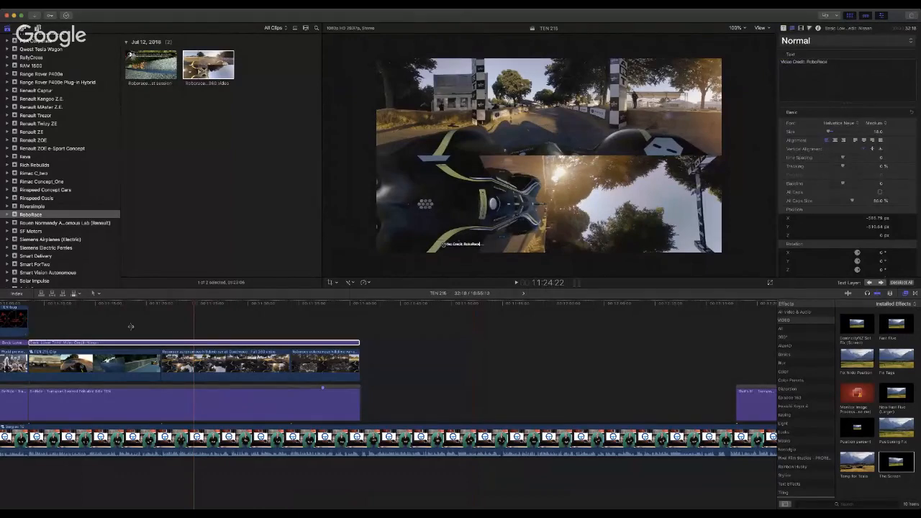
left_click_drag(28, 326, 359, 326)
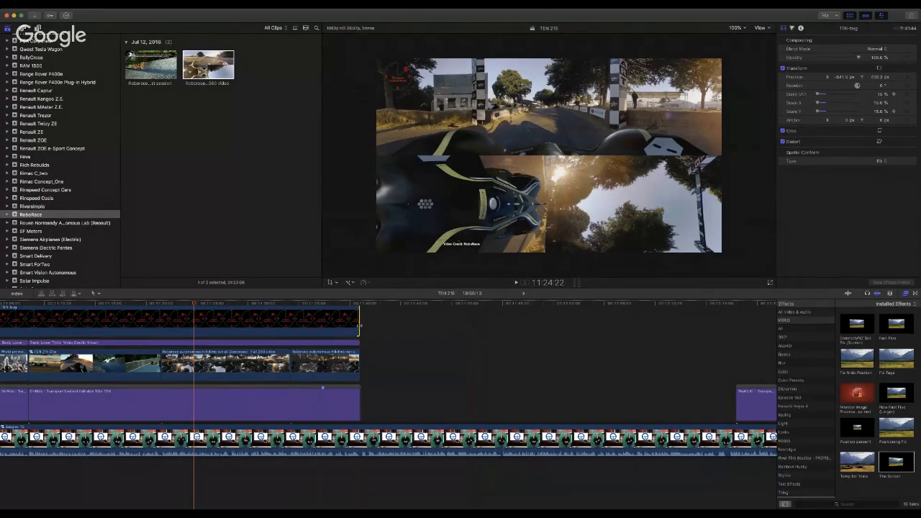
Step: Play past the end of the Roborace footage, paste a copy of the EinRide title at 11:41:01 and extend it to just before the following title
left_click(336, 305)
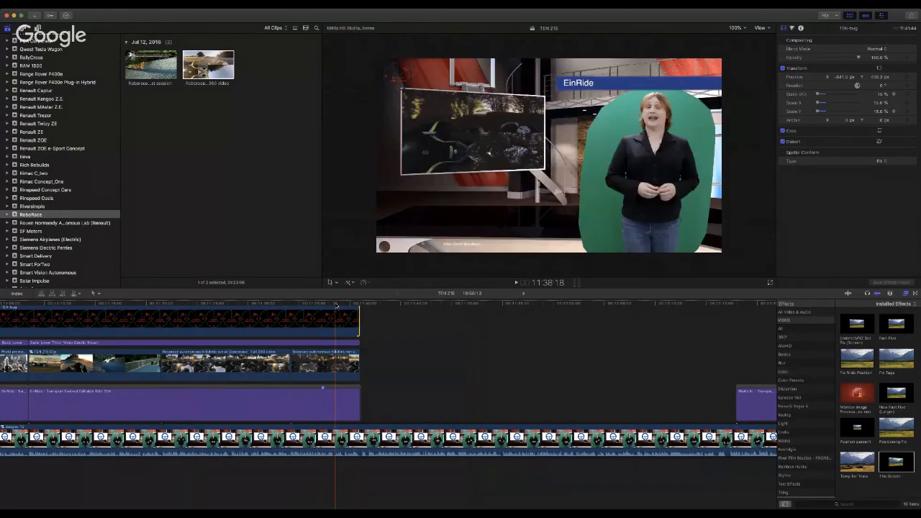
key("space")
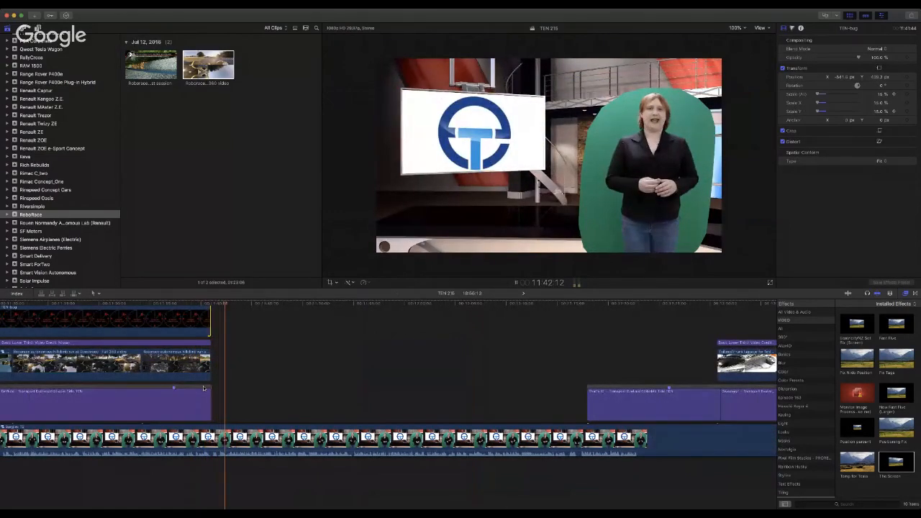
left_click(203, 388)
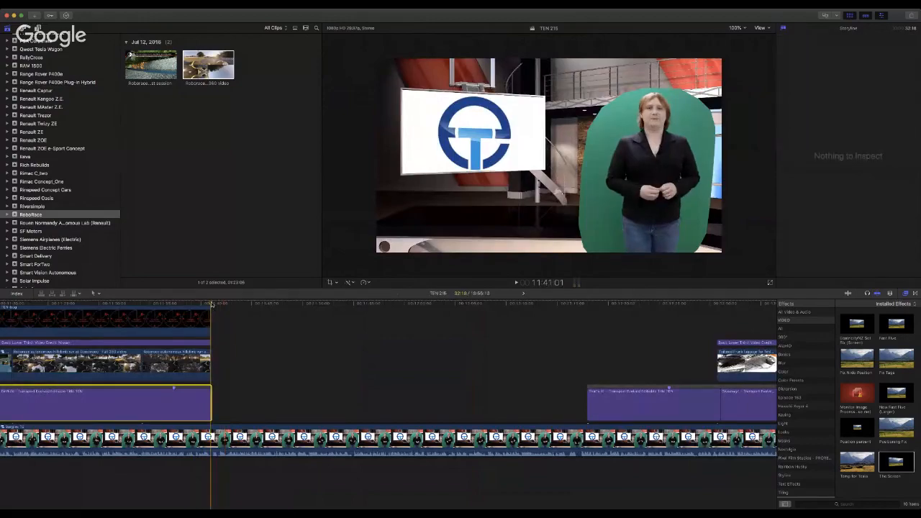
left_click_drag(210, 407, 580, 410)
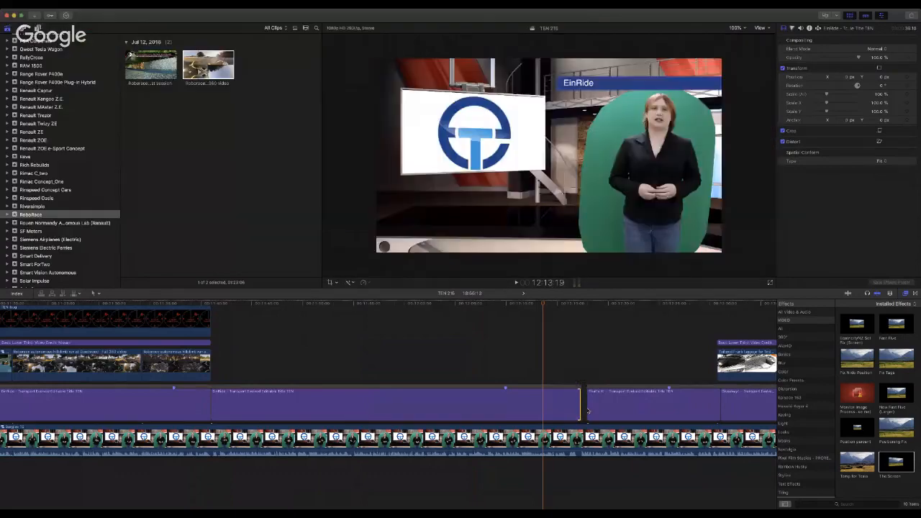
Step: Extend the start of the "That's It!" title back to the EinRide title, then trim the EinRide title's end slightly earlier
left_click(585, 410)
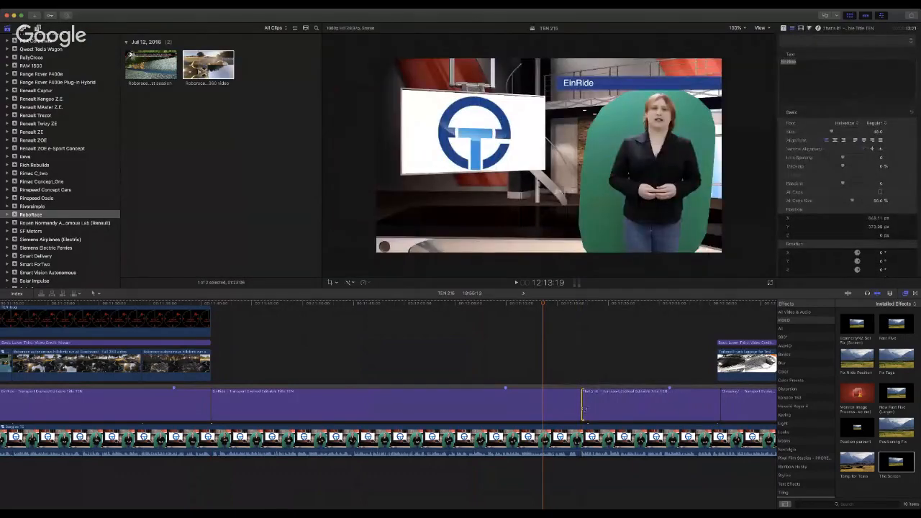
left_click(576, 307)
key("space")
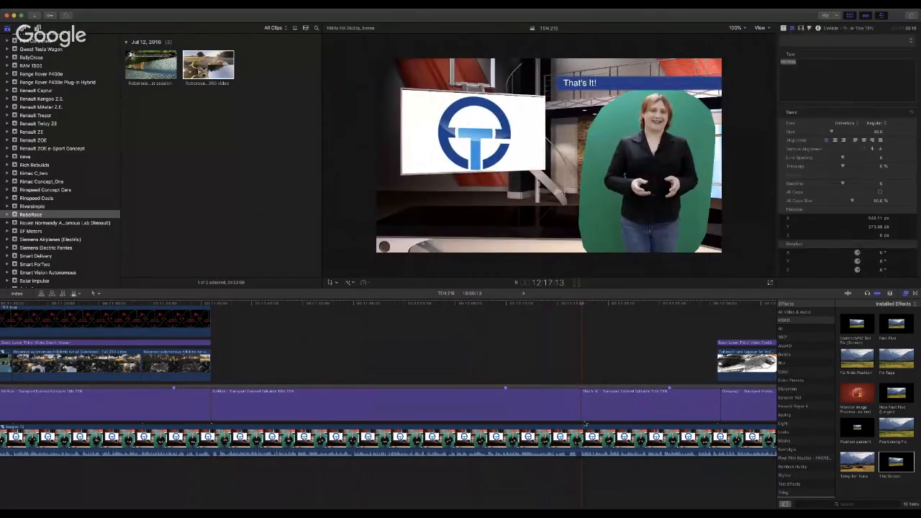
left_click_drag(578, 415, 573, 415)
key("super+equal")
key("super+equal")
key("space")
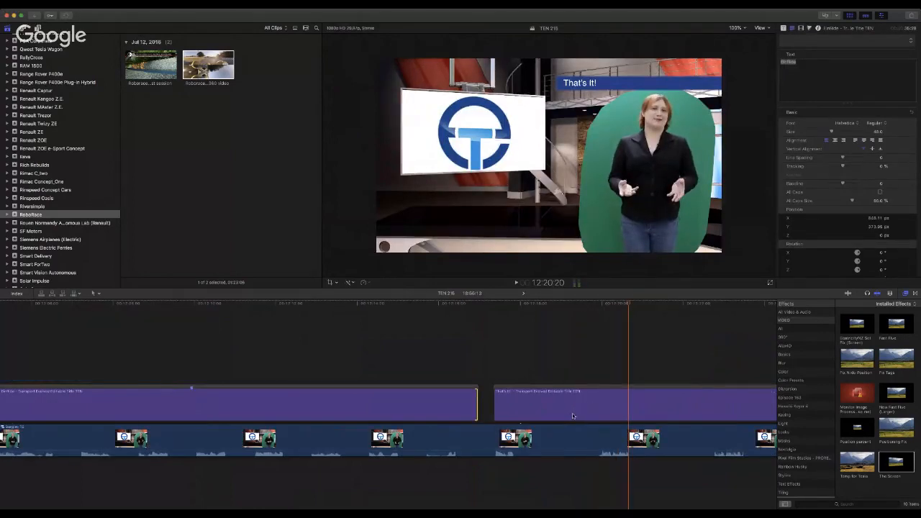
Step: Close the gap by pulling the start of the "That's It!" title back to the EinRide title, and play through the change
left_click_drag(493, 417, 481, 413)
left_click(421, 307)
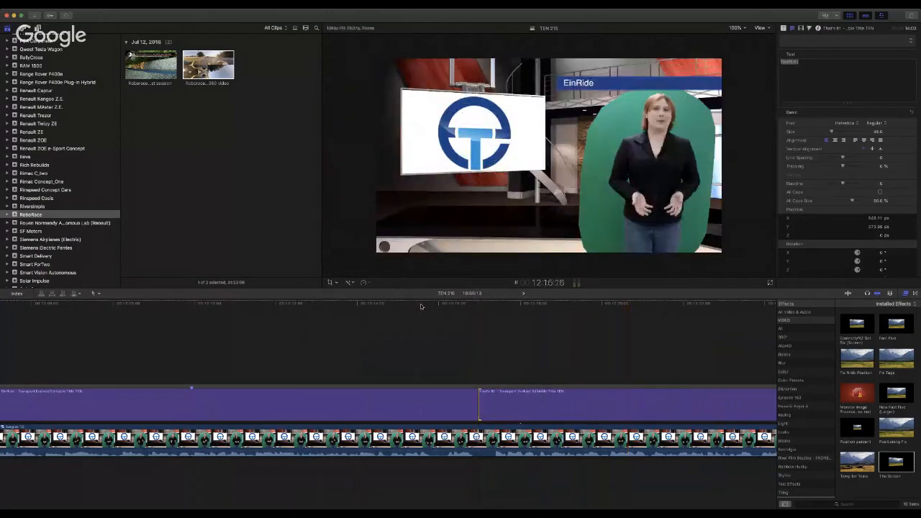
key("space")
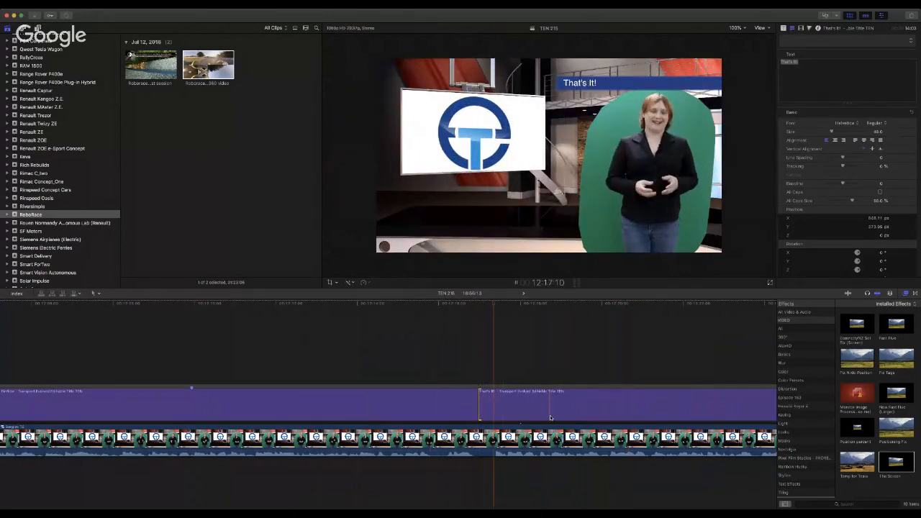
key("space")
key("shift+z")
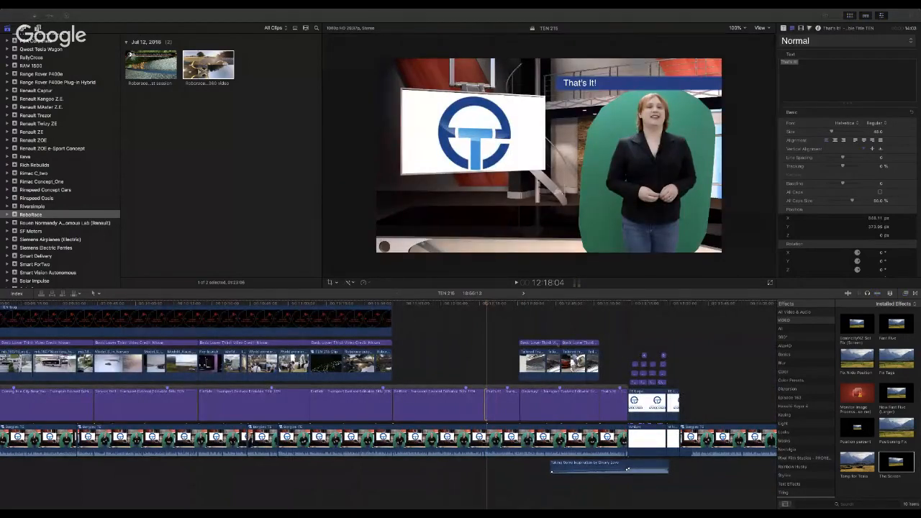
Step: Set the playhead to the end of the Roborace footage at 11:41:01 and open the Voltra eCruiser event in the library
left_click(392, 306)
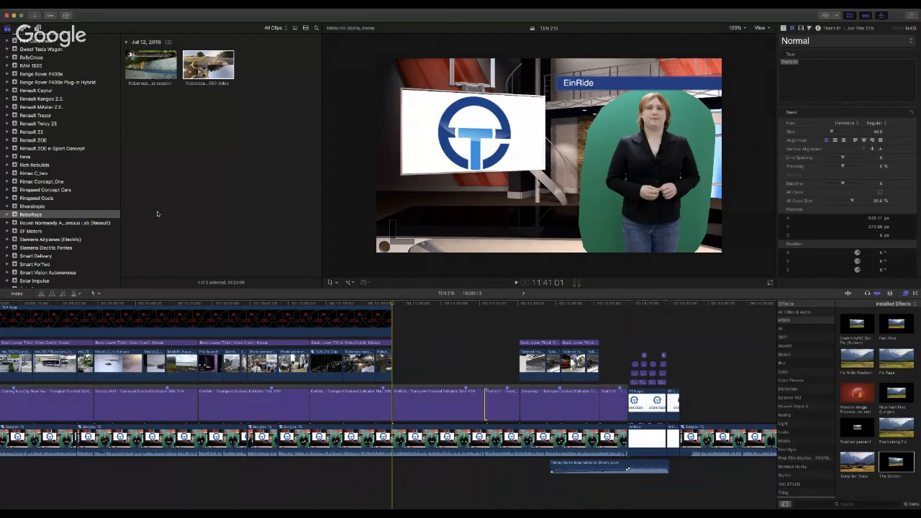
scroll(94, 193, "up", 10)
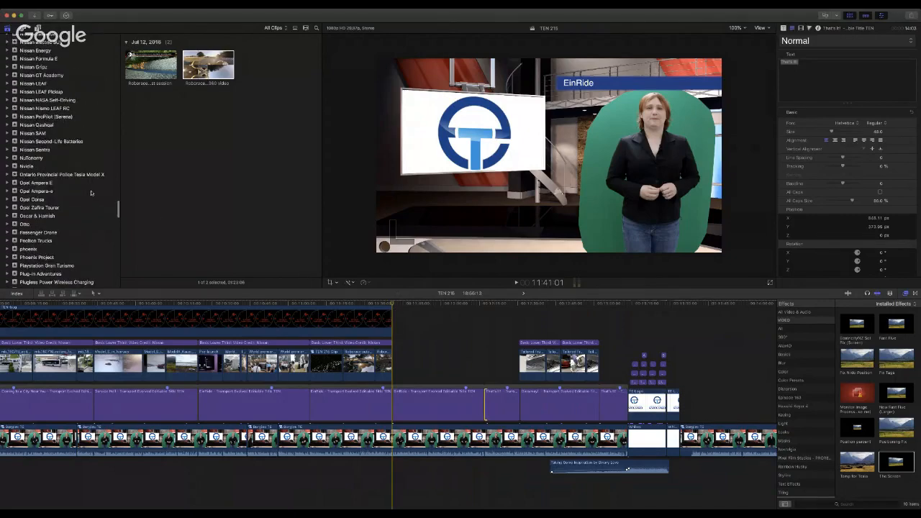
scroll(90, 193, "up", 10)
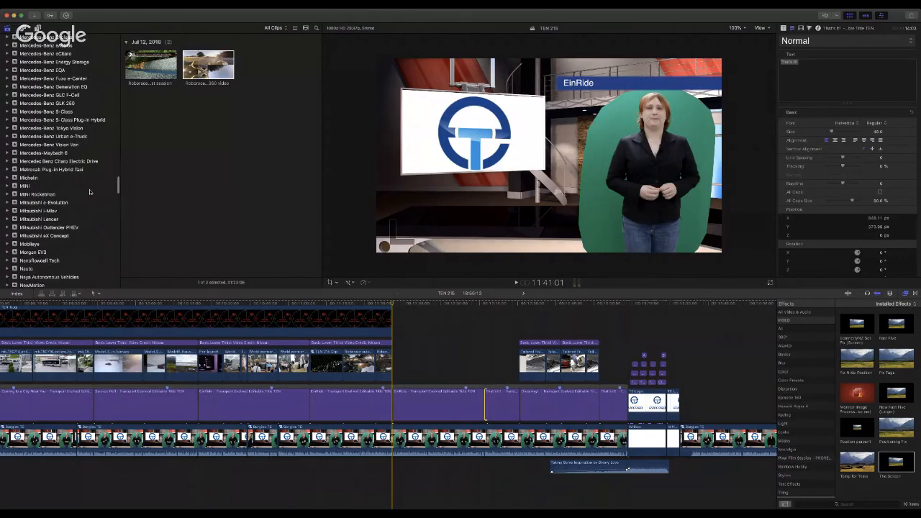
scroll(90, 192, "down", 5)
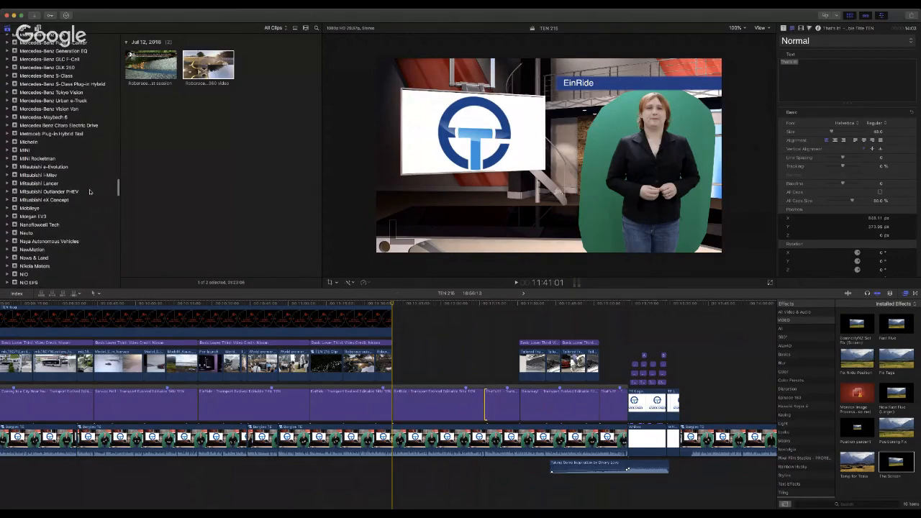
scroll(90, 192, "up", 1)
scroll(90, 192, "up", 10)
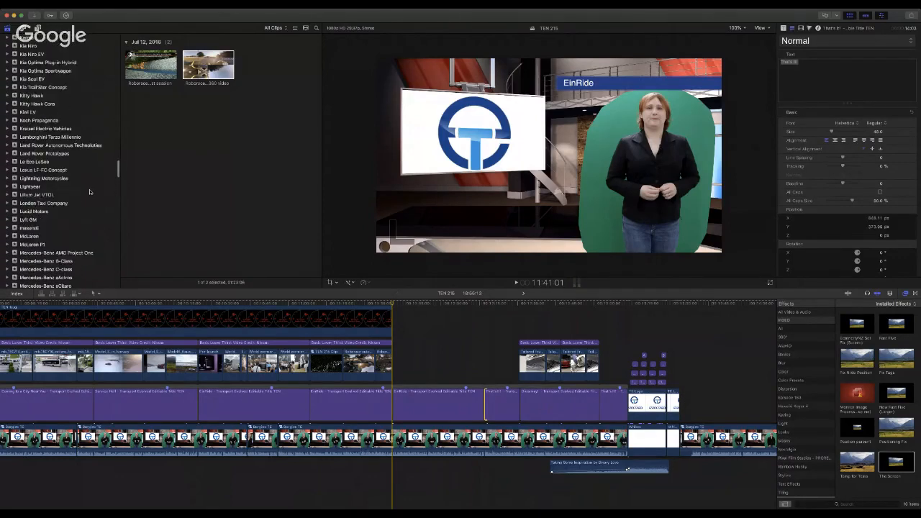
scroll(90, 192, "up", 3)
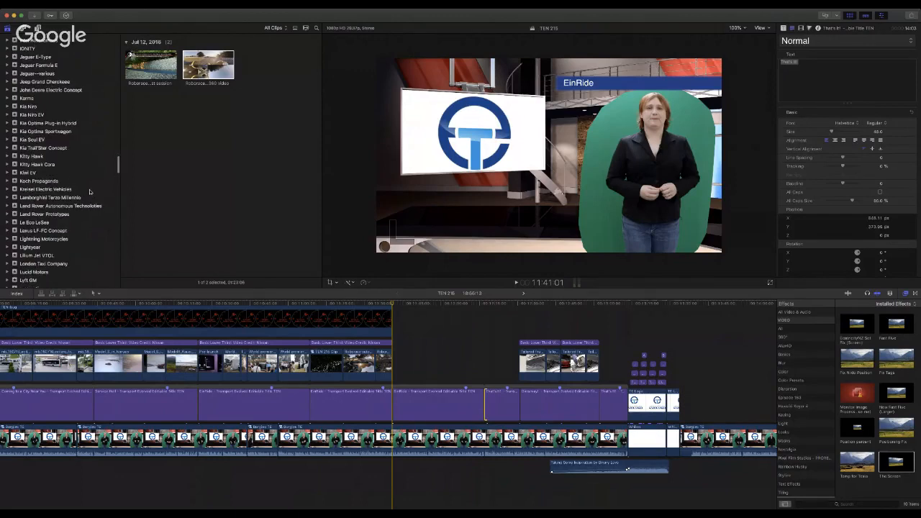
key("super+Tab")
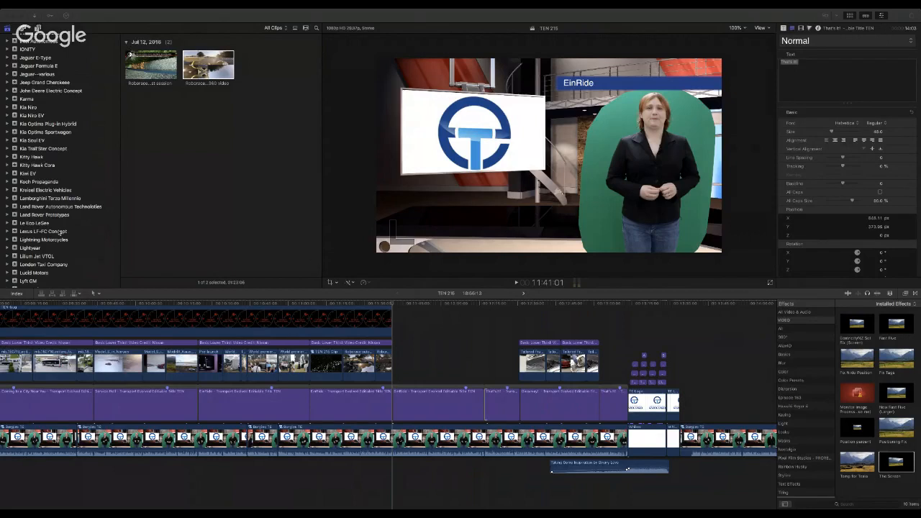
scroll(62, 232, "down", 15)
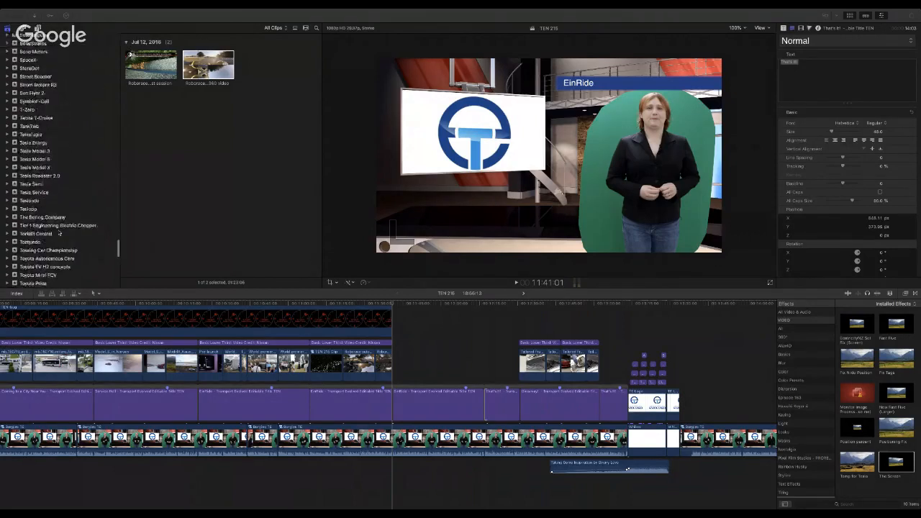
scroll(60, 231, "down", 5)
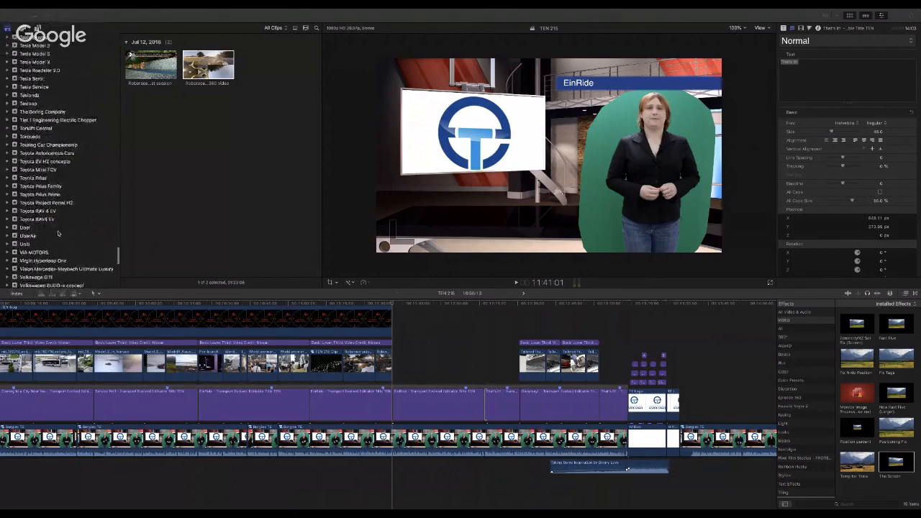
scroll(58, 233, "down", 8)
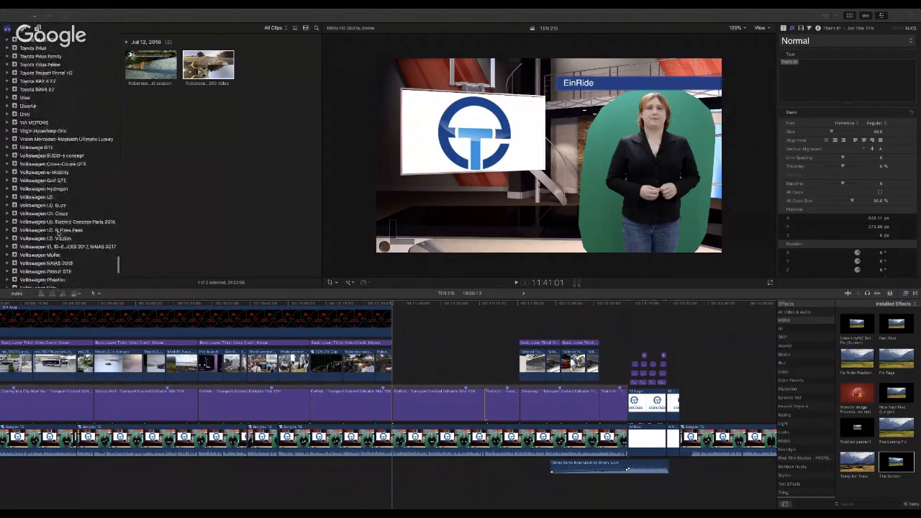
scroll(58, 232, "down", 4)
left_click(45, 238)
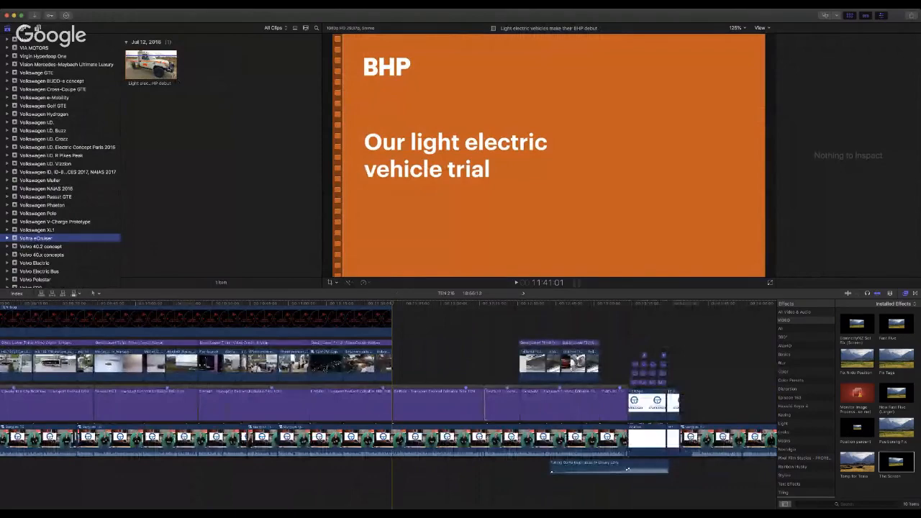
Step: Mark the driving shot from 22:27 to 25:29 in the BHP light electric vehicles video and connect it at 11:41:01
left_click(151, 65)
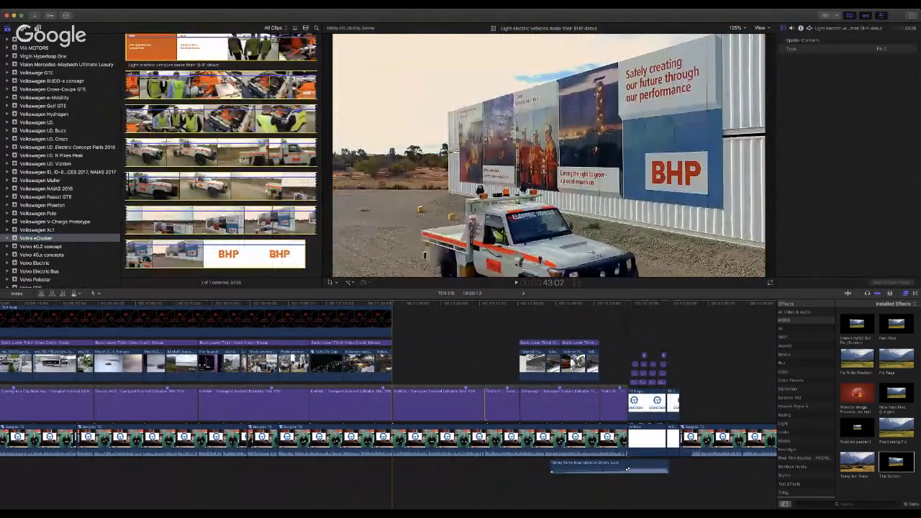
scroll(249, 52, "up", 1)
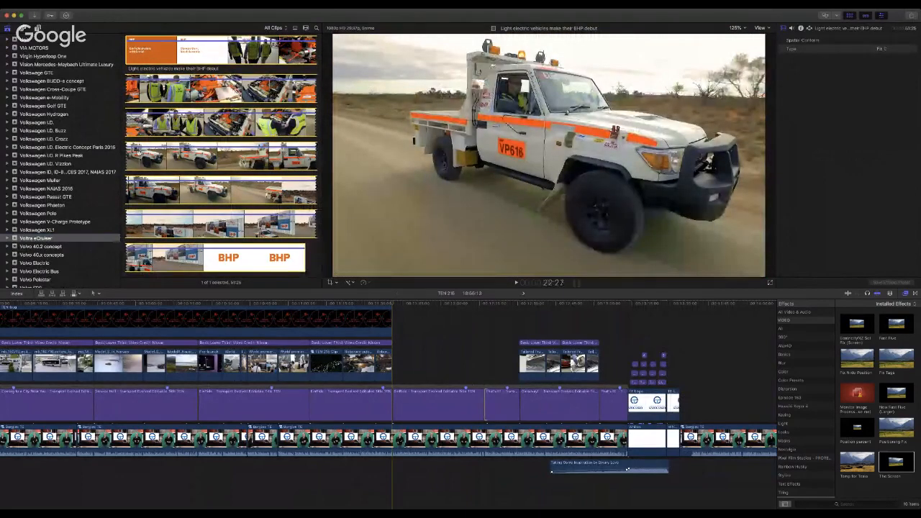
key("o")
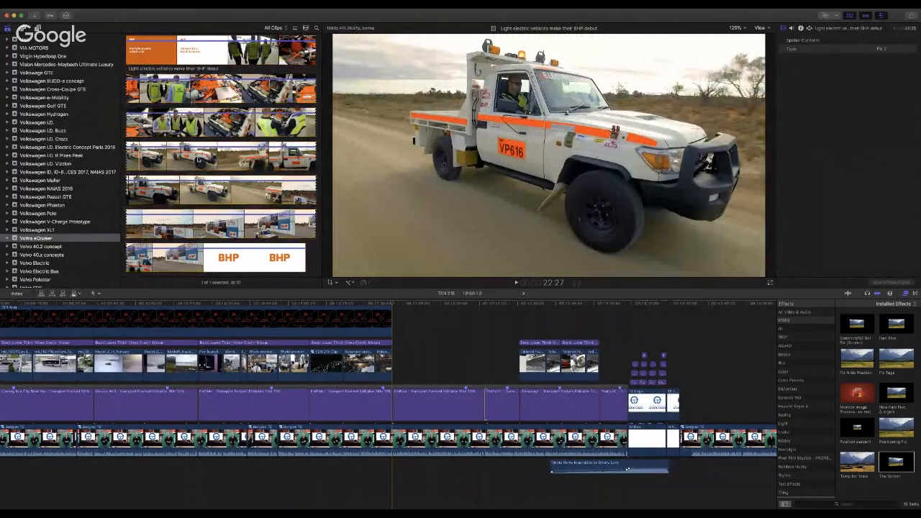
key("o")
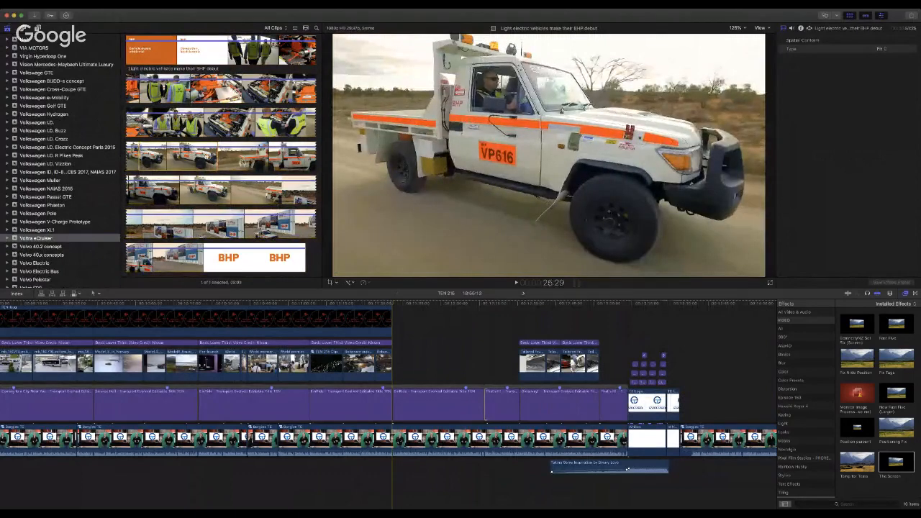
left_click_drag(205, 157, 395, 368)
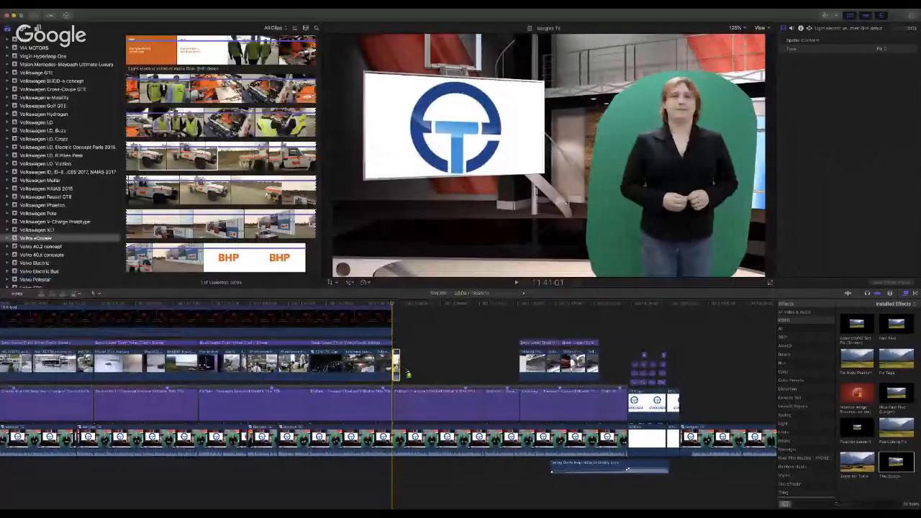
Step: Detach the audio from the BHP driving clip and delete it
key("super+equal")
key("super+equal")
key("super+equal")
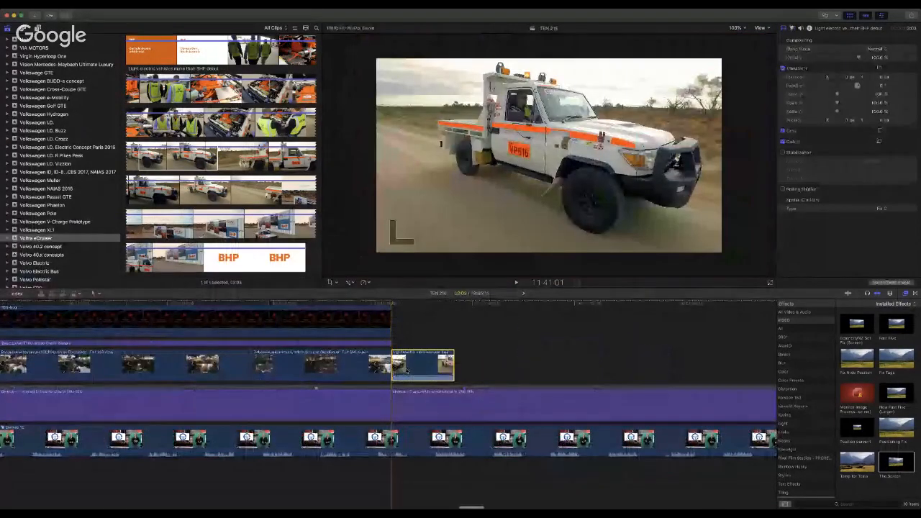
key("ctrl+shift+s")
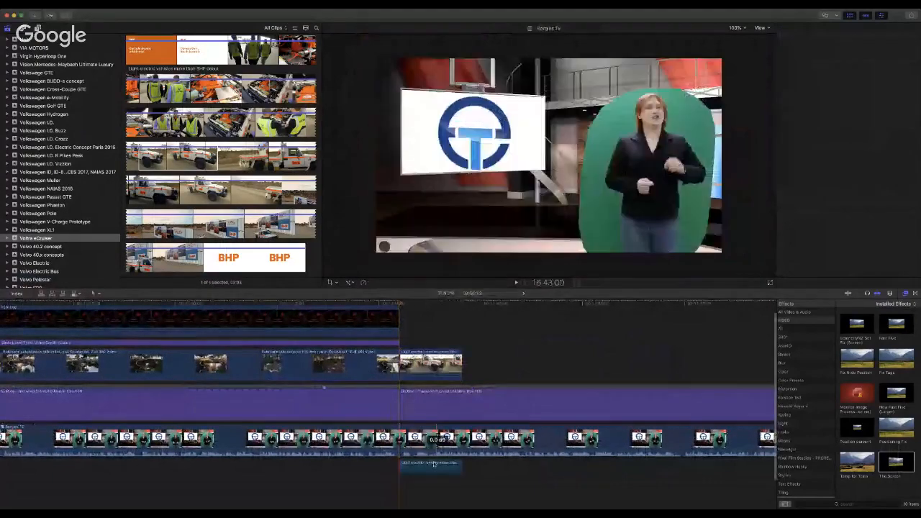
key("super+z")
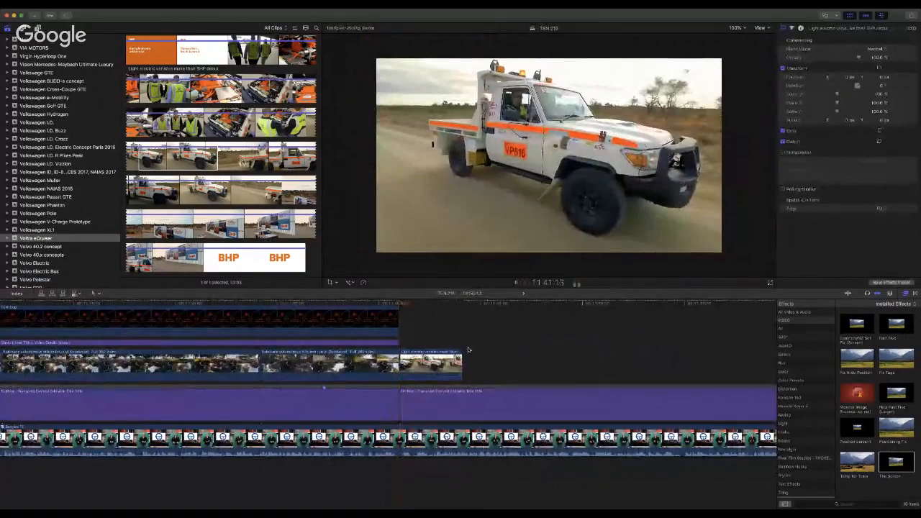
Step: Extend the end of the BHP driving clip to 11:50:21
scroll(469, 351, "right", 2)
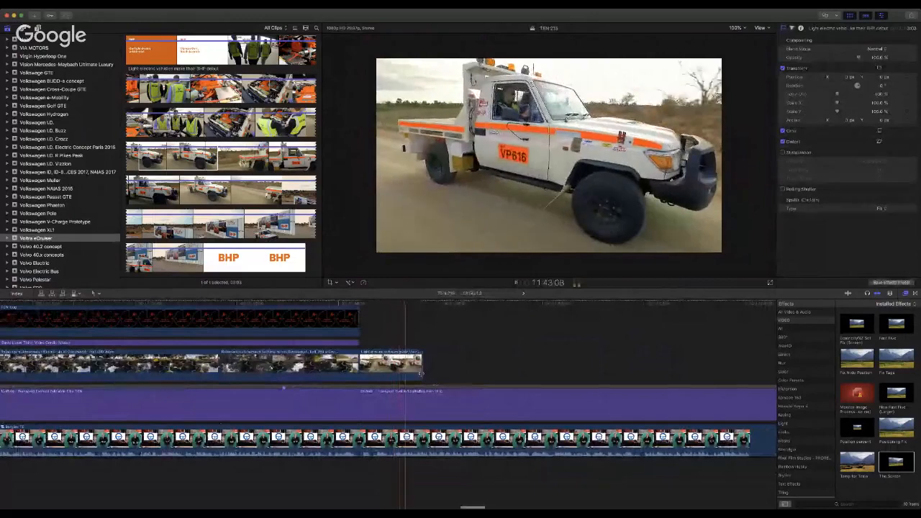
left_click_drag(421, 374, 489, 374)
scroll(490, 374, "right", 3)
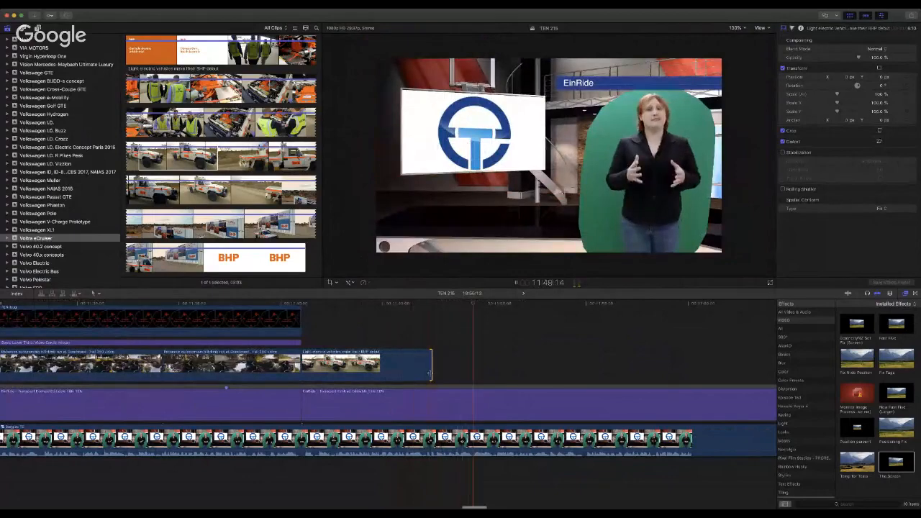
left_click_drag(431, 373, 497, 372)
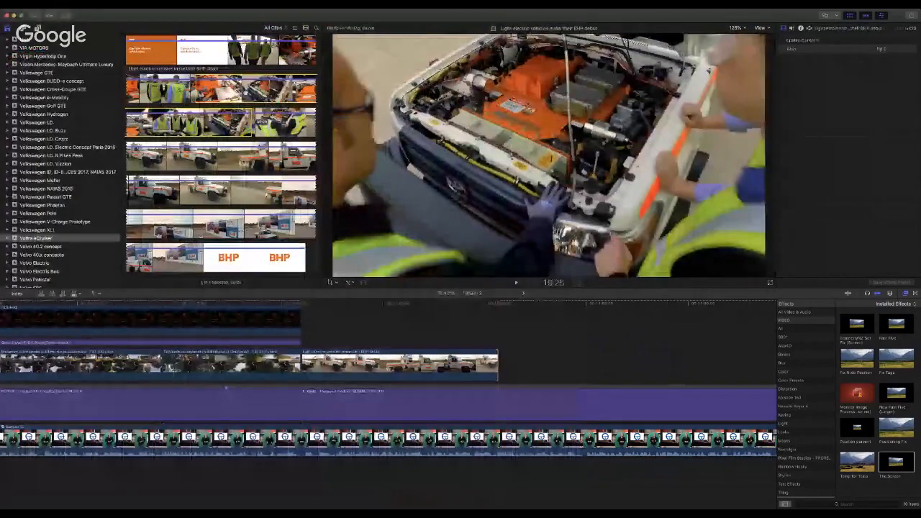
Step: Connect the engine-bay section of the BHP video at 11:50:21 and remove its audio
key("e")
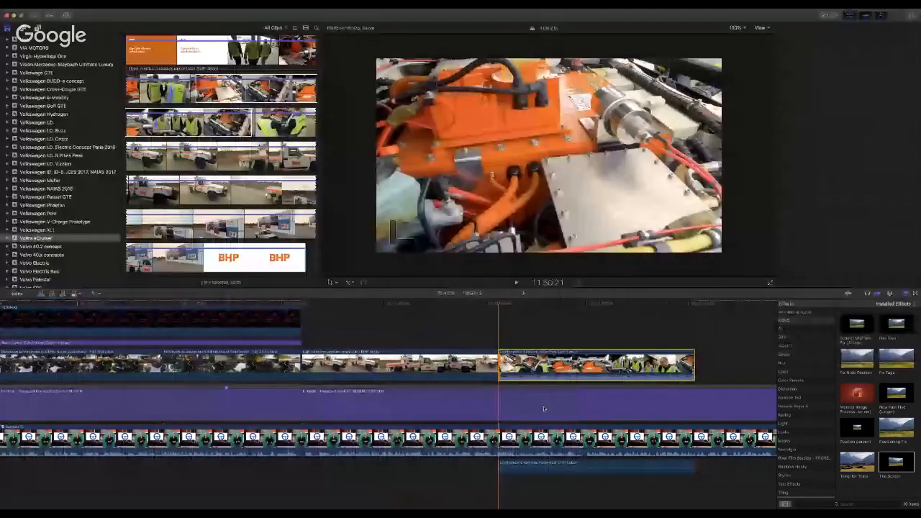
key("q")
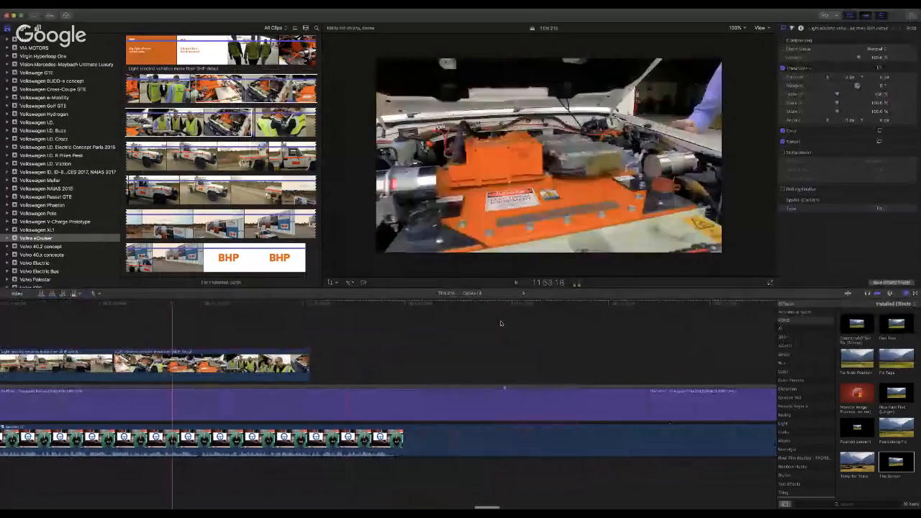
Step: Lengthen the engine-bay clip at its end and pull its start back to 11:50:21, so that it lasts 15:12
scroll(502, 323, "right", 2)
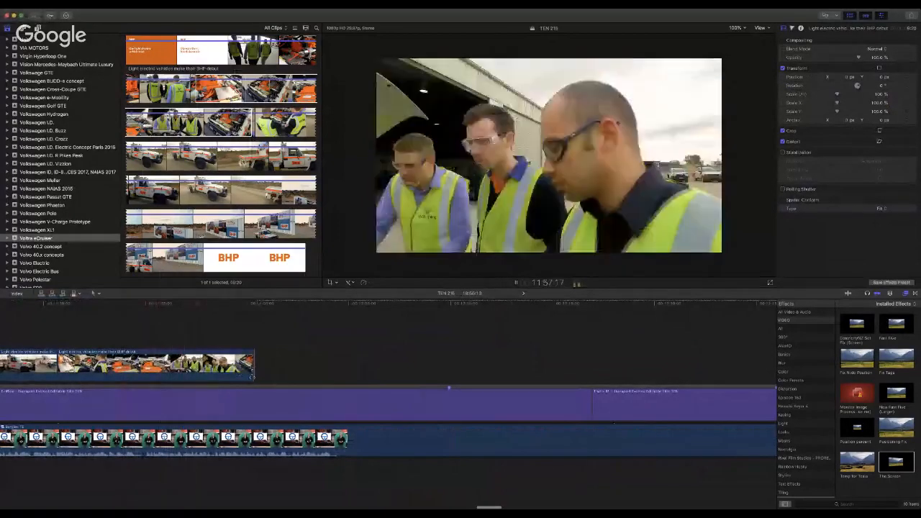
left_click_drag(253, 377, 328, 377)
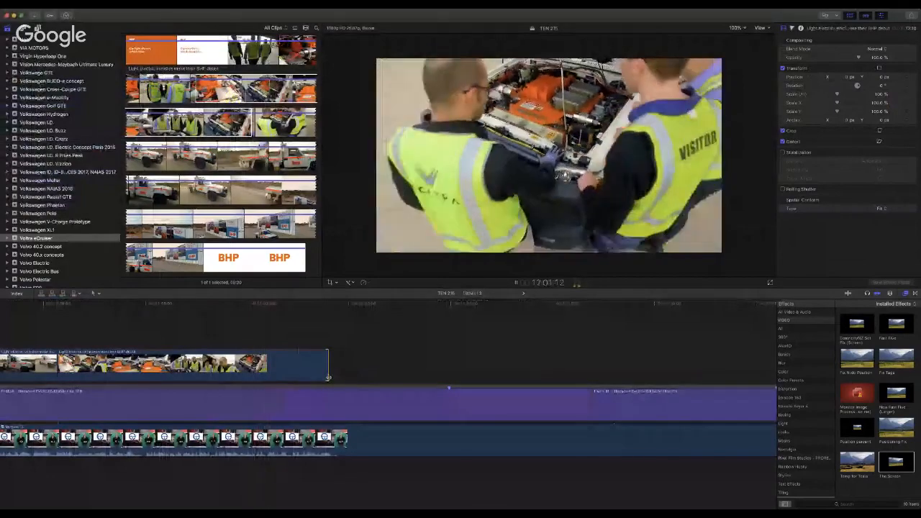
left_click_drag(328, 377, 275, 377)
left_click_drag(139, 374, 153, 374)
mouse_move(73, 364)
left_mouse_down()
mouse_move(58, 363)
mouse_move(170, 370)
mouse_move(59, 369)
left_mouse_up()
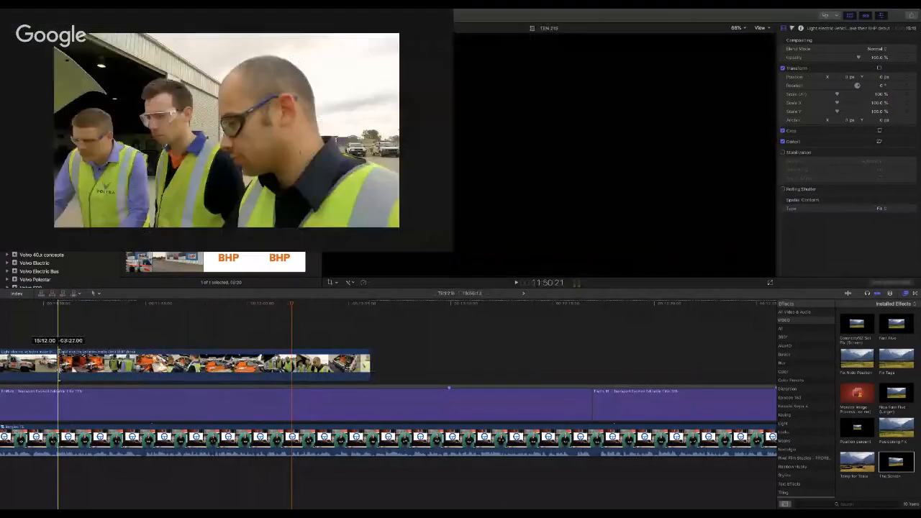
Step: Shift the engine-bay clip later on the timeline and pull its start back to 11:50:21 to meet the driving clip
left_click(305, 327)
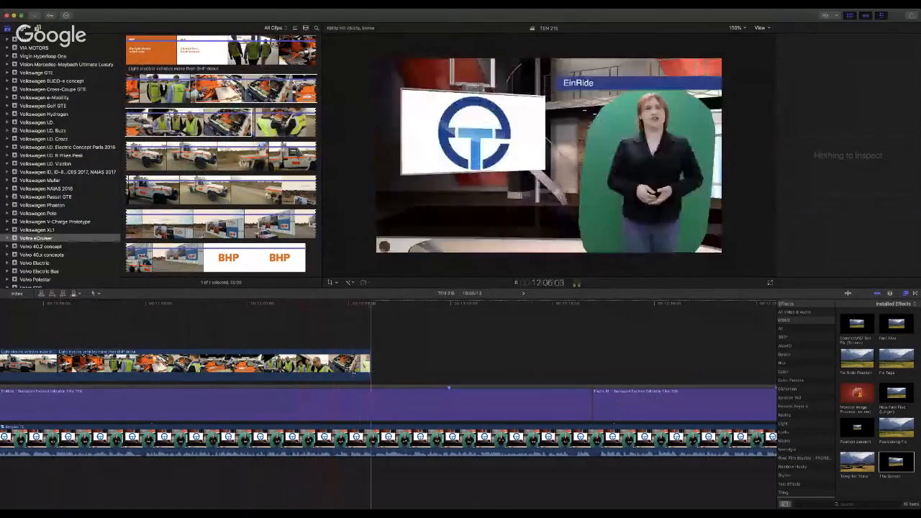
left_click_drag(334, 363, 375, 363)
key("space")
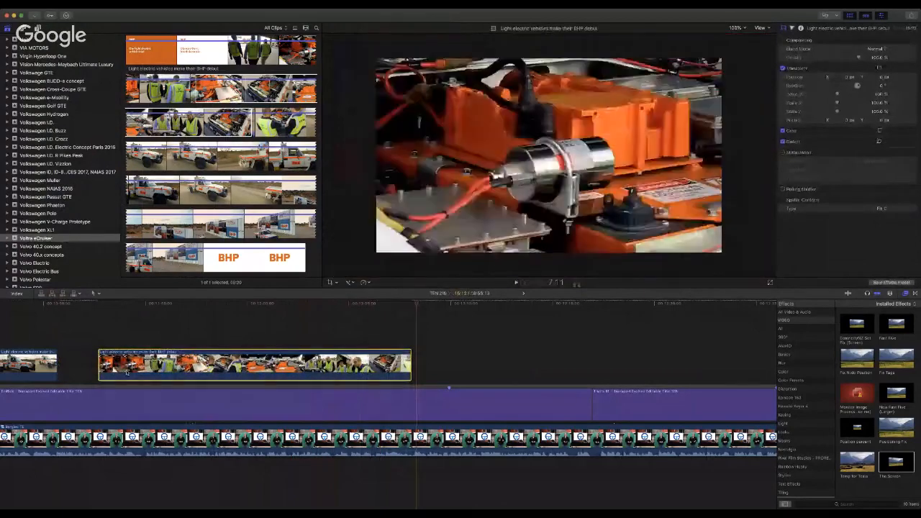
left_click_drag(99, 365, 73, 364)
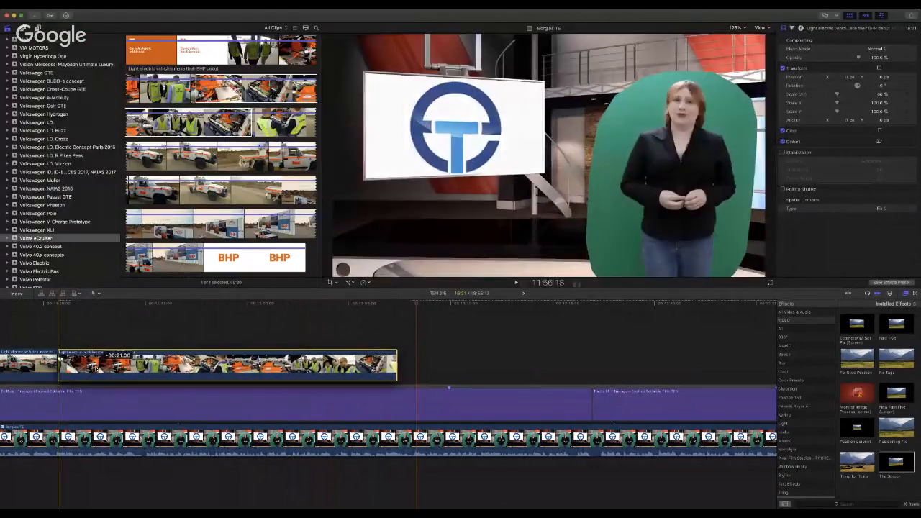
left_click(360, 315)
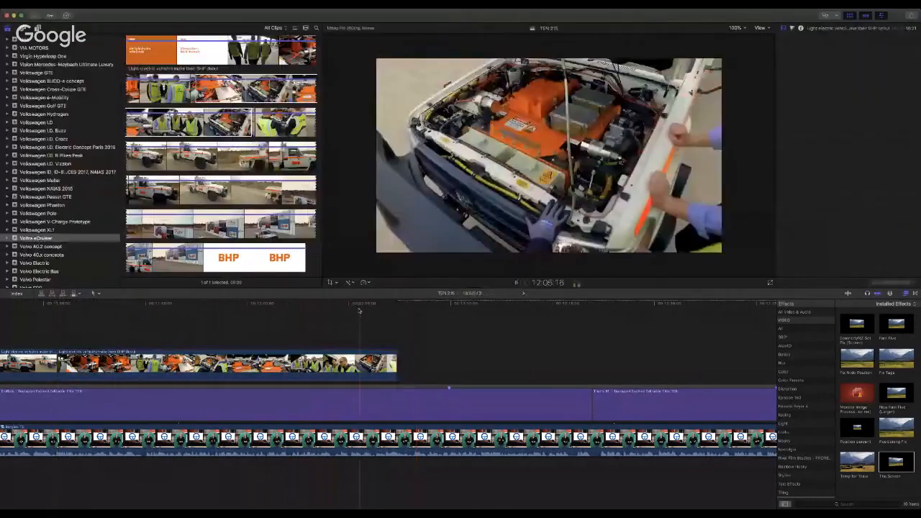
key("space")
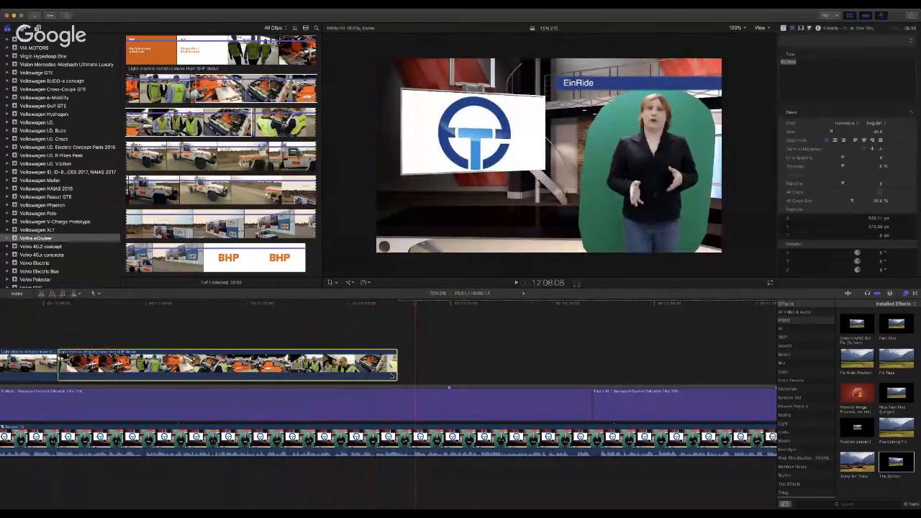
Step: Retime the engine-bay clip to a slower speed so that it lasts 17:14
left_click(396, 352)
left_click_drag(397, 347, 407, 349)
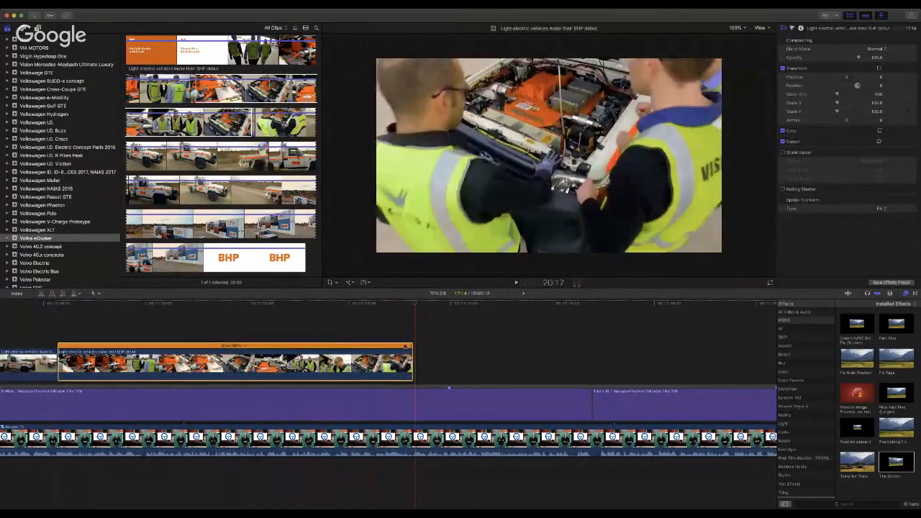
left_click(401, 309)
key("space")
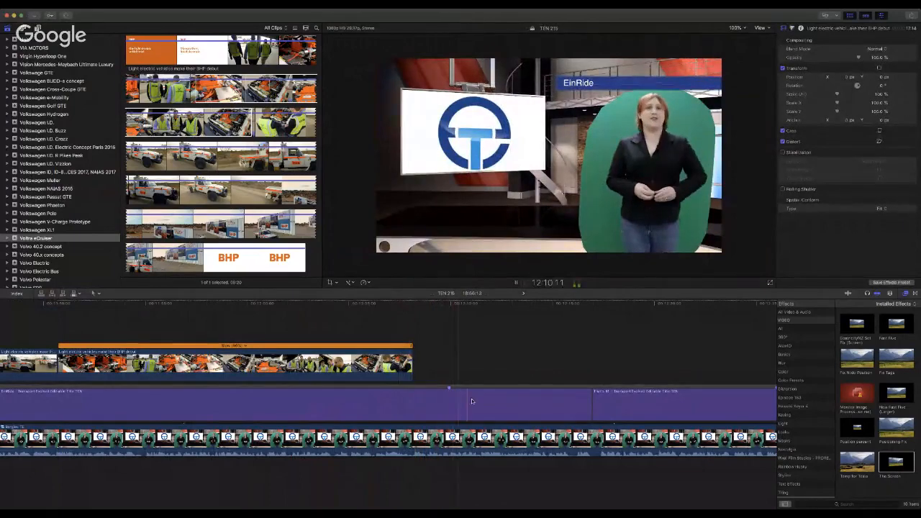
Step: Connect a driving section of the BHP video right after the engine-bay clip and trim its end to the start of the "That's It!" title
scroll(472, 401, "right", 5)
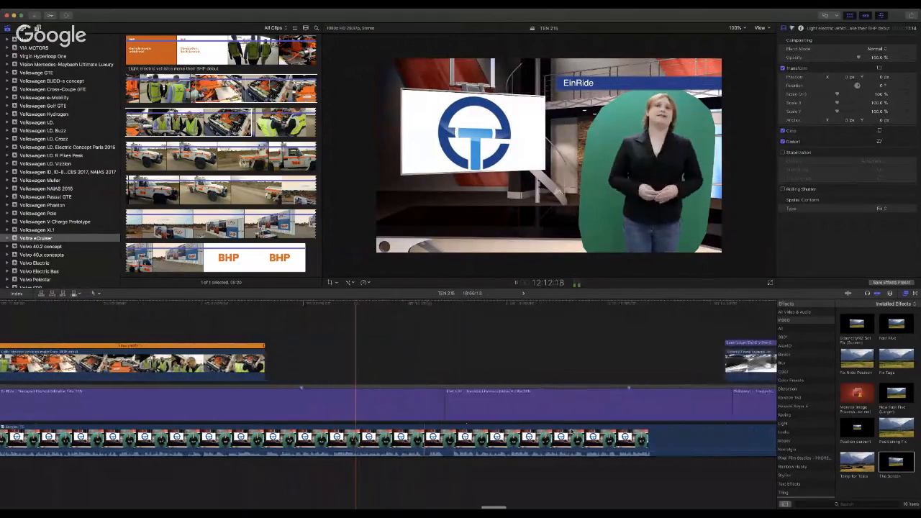
scroll(570, 431, "right", 3)
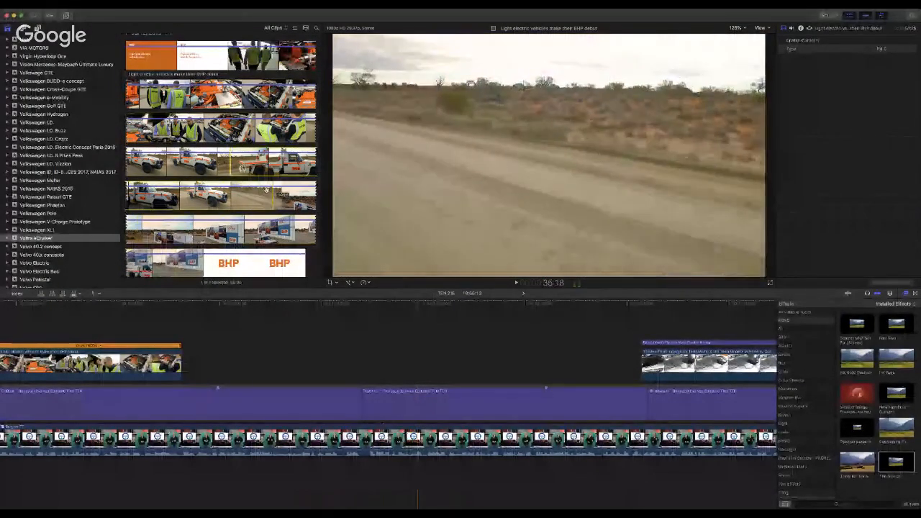
left_click_drag(267, 190, 277, 357)
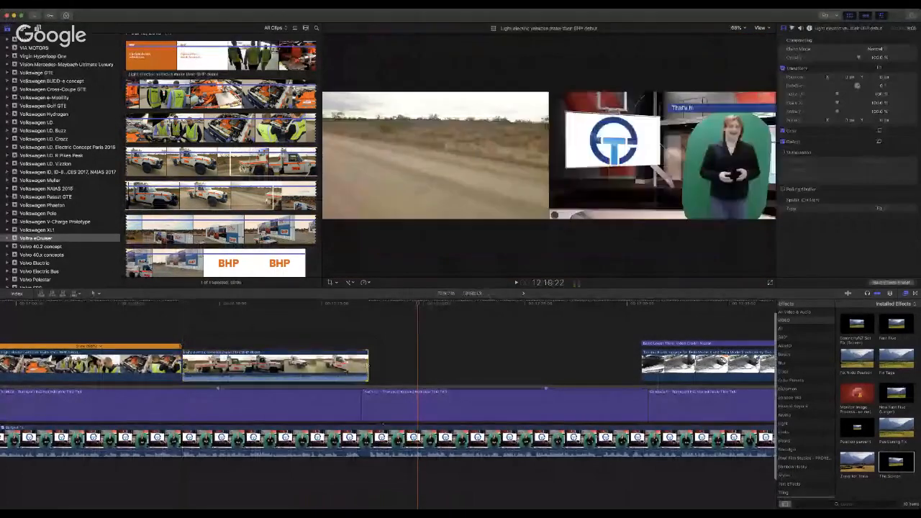
left_click_drag(368, 365, 361, 365)
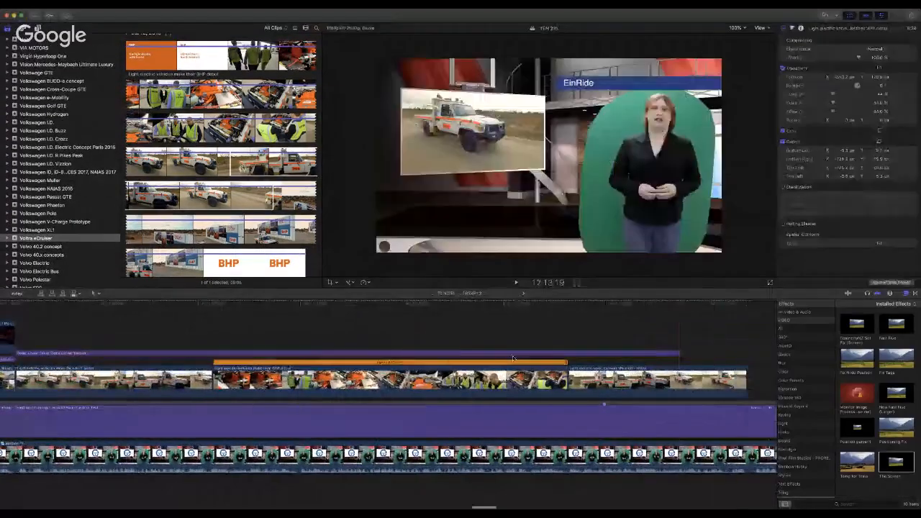
Step: Extend the credit title to the end of the last BHP clip and set its text to "Video Credit: BHP/Voltra"
scroll(513, 358, "right", 4)
left_click_drag(556, 353, 616, 353)
left_click_drag(617, 354, 624, 354)
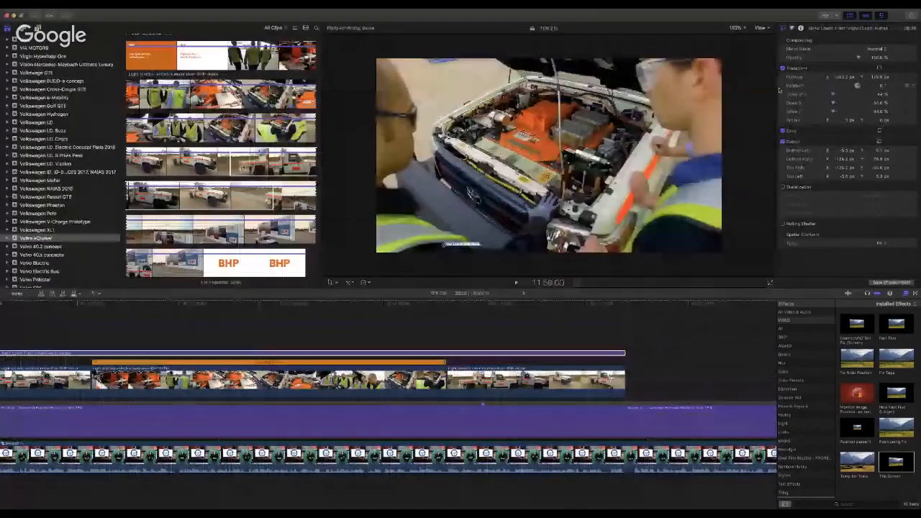
left_click(811, 62)
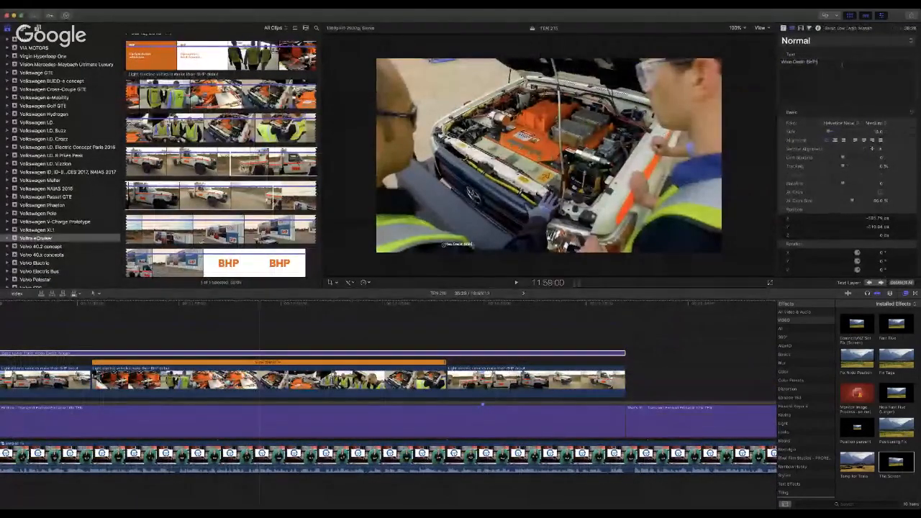
type("BHPB")
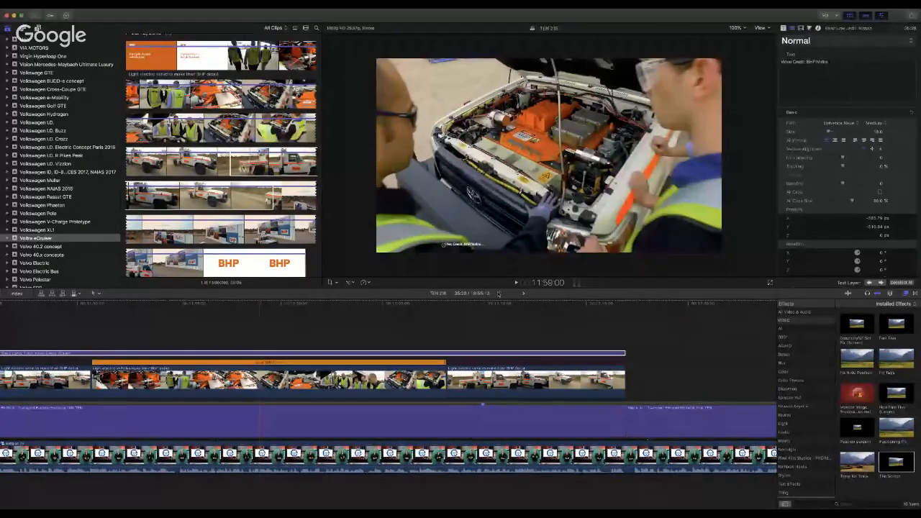
Step: Extend the TEN-bug logo clip over the BHP segment to the end of its last driving clip
scroll(451, 352, "left", 8)
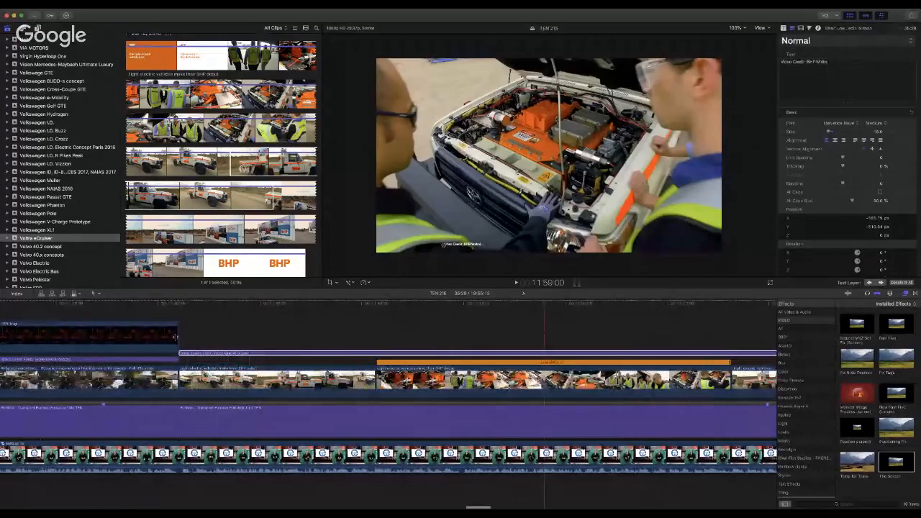
left_click_drag(174, 338, 736, 335)
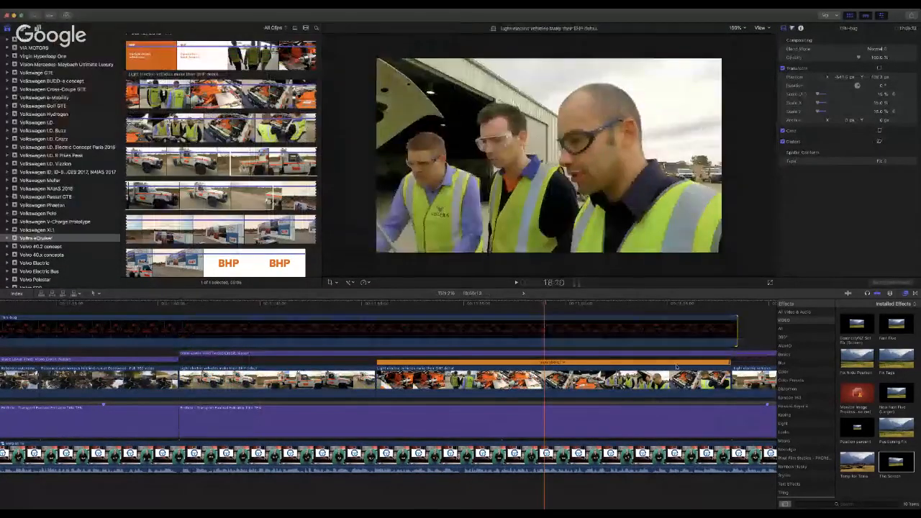
left_click(676, 366)
scroll(449, 362, "right", 8)
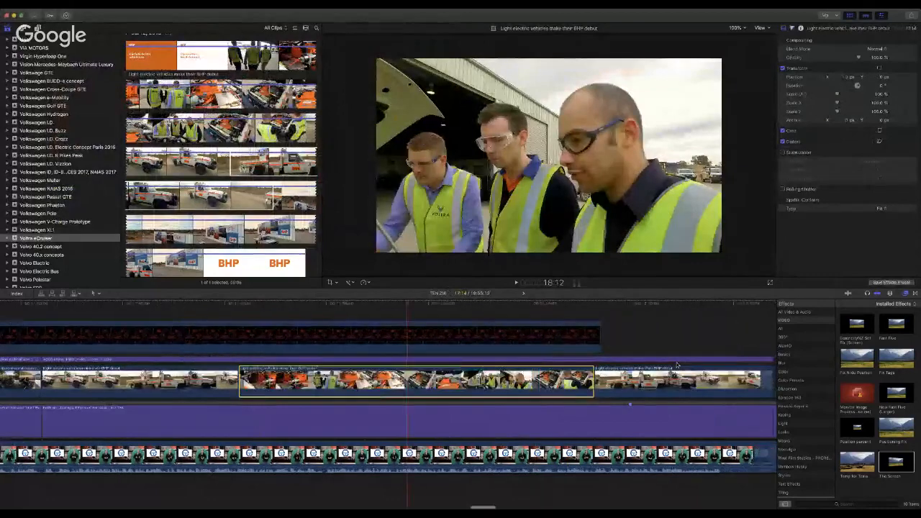
left_click_drag(466, 337, 637, 339)
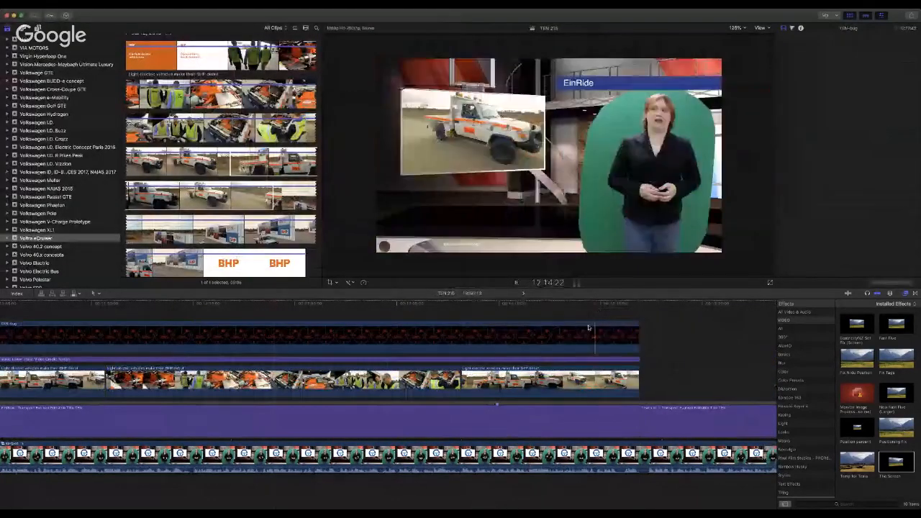
Step: Extend the TEN-bug clip across the giveaway segment and closing credits to the end of the final TE Logo clip
scroll(535, 364, "right", 11)
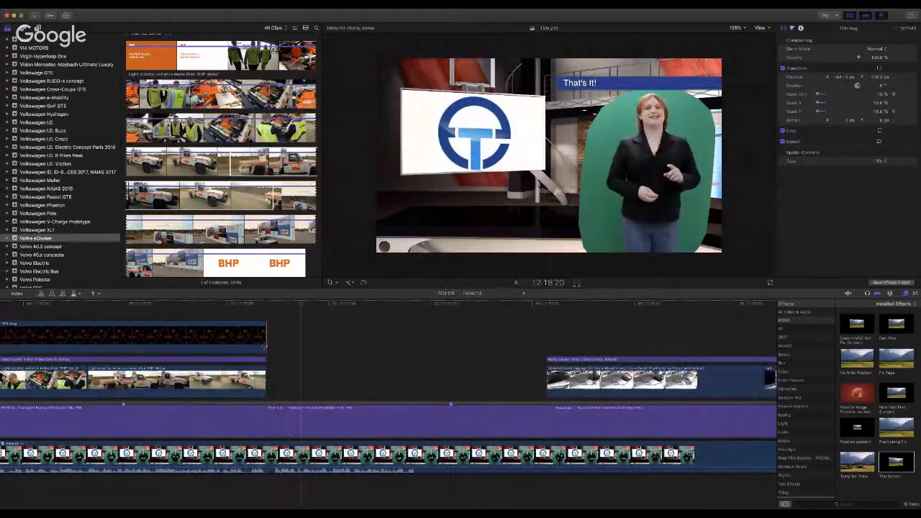
left_click_drag(265, 346, 751, 347)
scroll(750, 347, "right", 12)
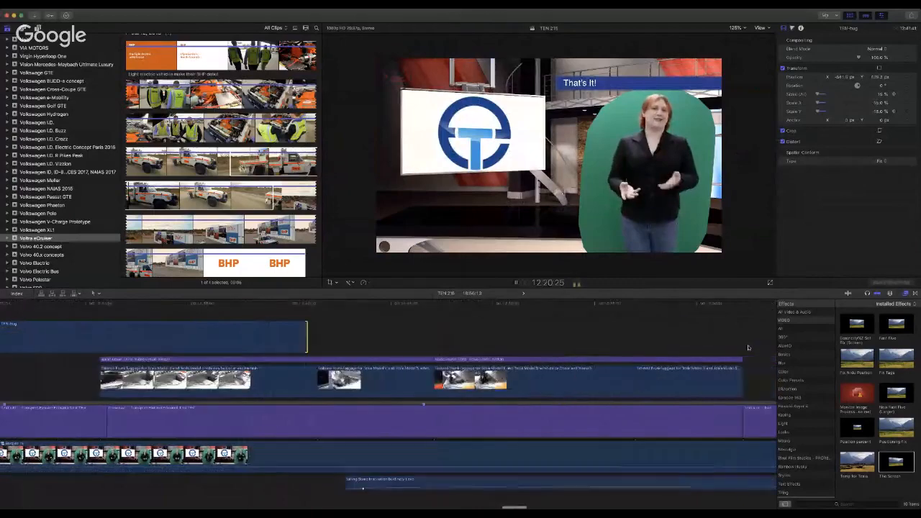
scroll(748, 347, "right", 4)
left_click_drag(173, 333, 716, 339)
scroll(693, 346, "right", 16)
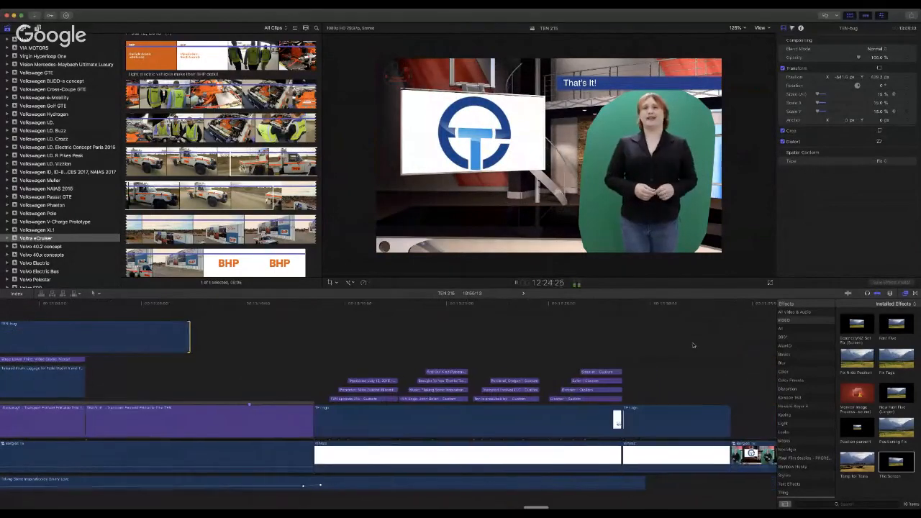
scroll(693, 345, "right", 1)
scroll(604, 362, "left", 1)
scroll(604, 362, "right", 1)
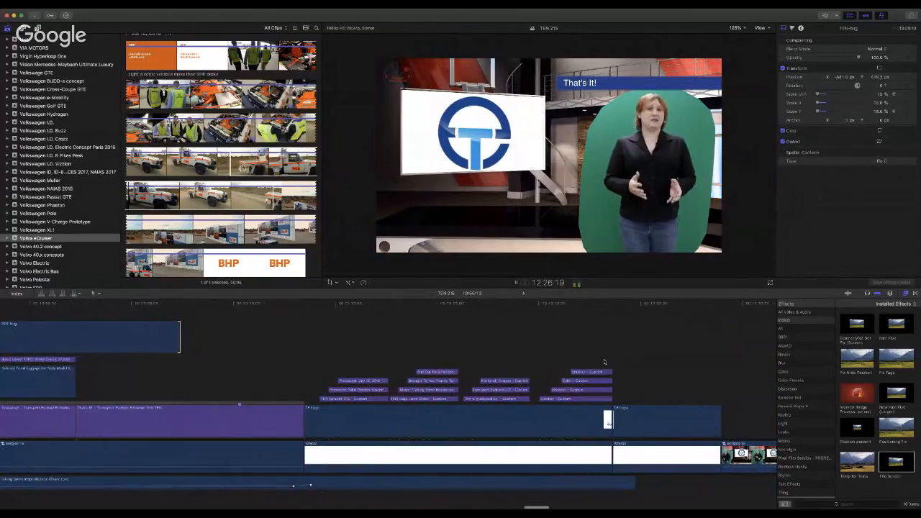
scroll(605, 362, "right", 3)
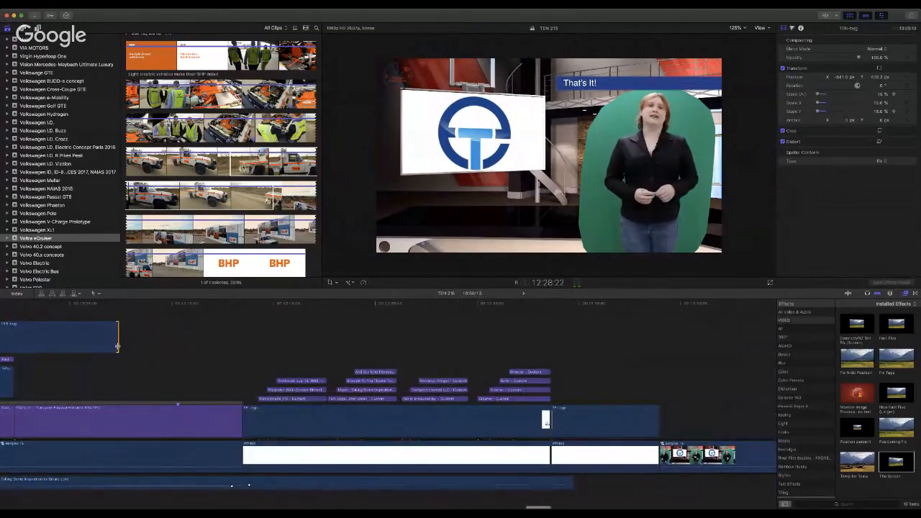
left_click_drag(118, 346, 645, 344)
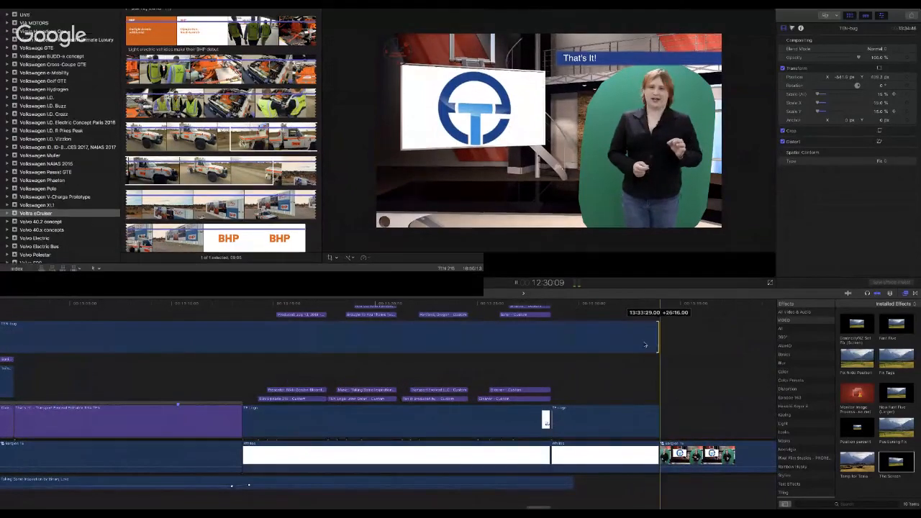
Step: Trim the starts of the first trunk-luggage clip and its credit title to line up with the "Giveaway!" title
scroll(549, 383, "left", 10)
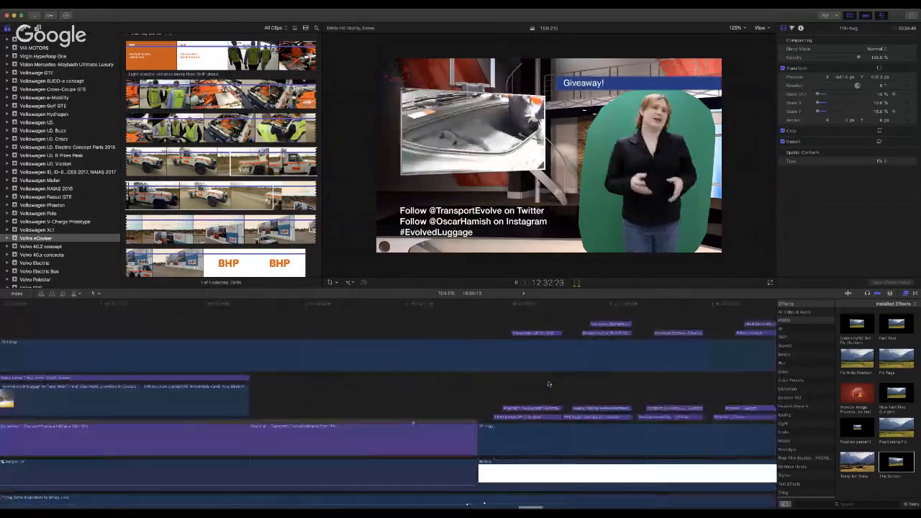
scroll(549, 383, "left", 15)
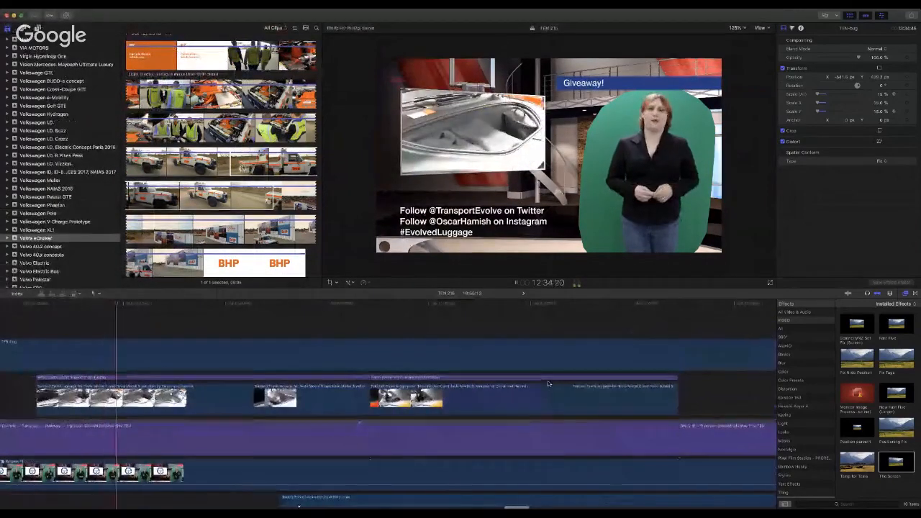
scroll(547, 381, "left", 2)
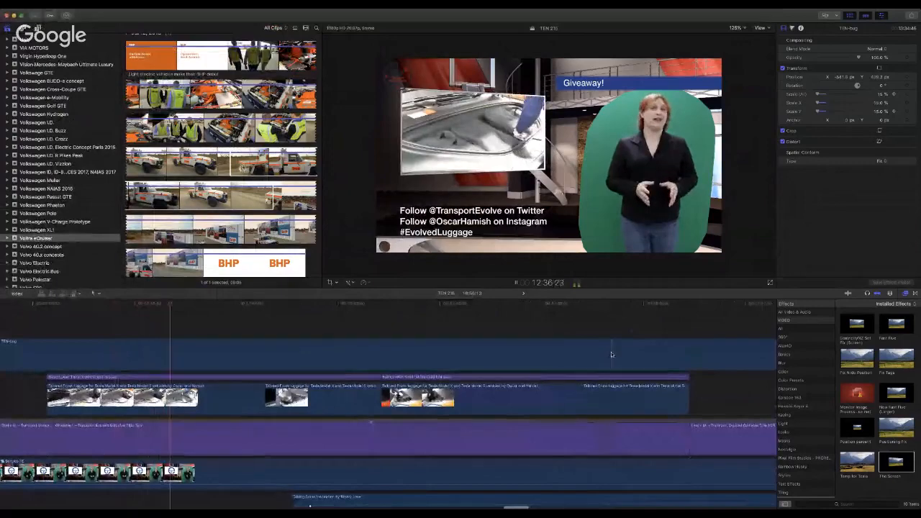
left_click(56, 305)
left_click_drag(49, 406, 56, 376)
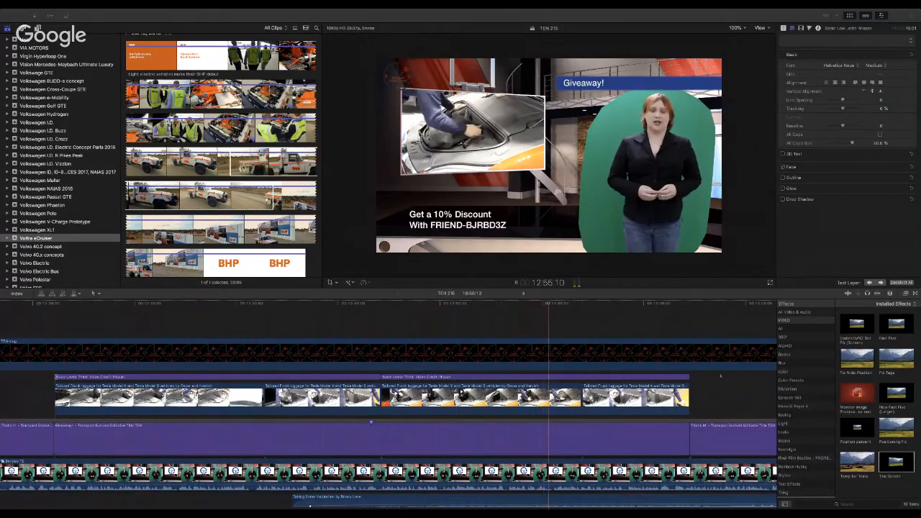
Step: Review the end of the giveaway segment and the closing credits with the logo bug during playback
scroll(389, 403, "right", 10)
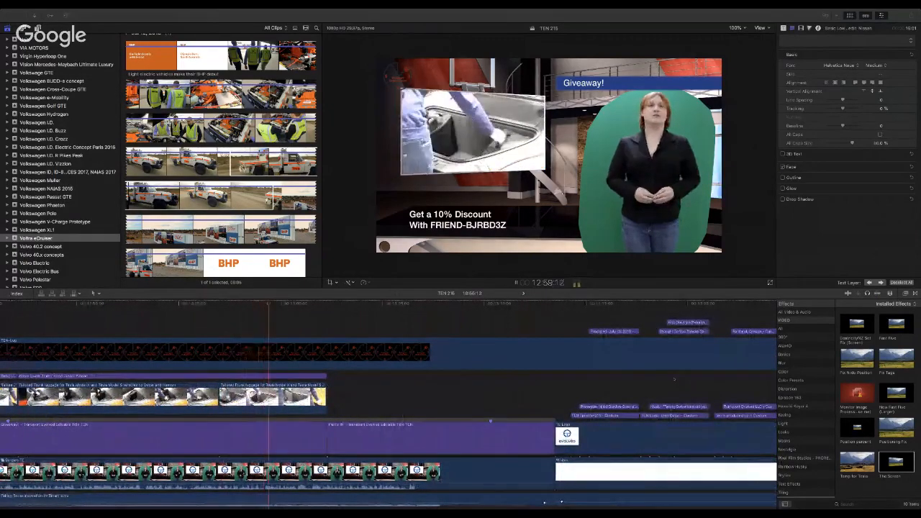
scroll(675, 380, "right", 6)
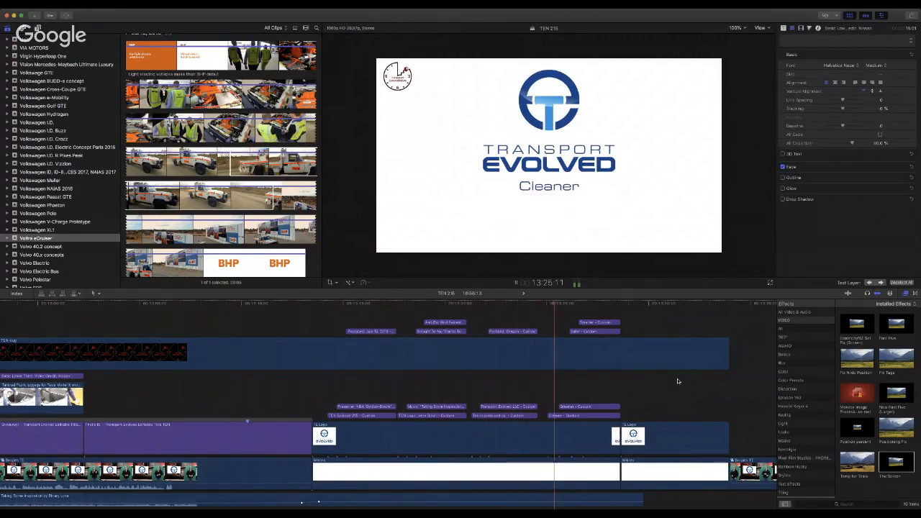
scroll(683, 387, "left", 2)
scroll(619, 427, "right", 10)
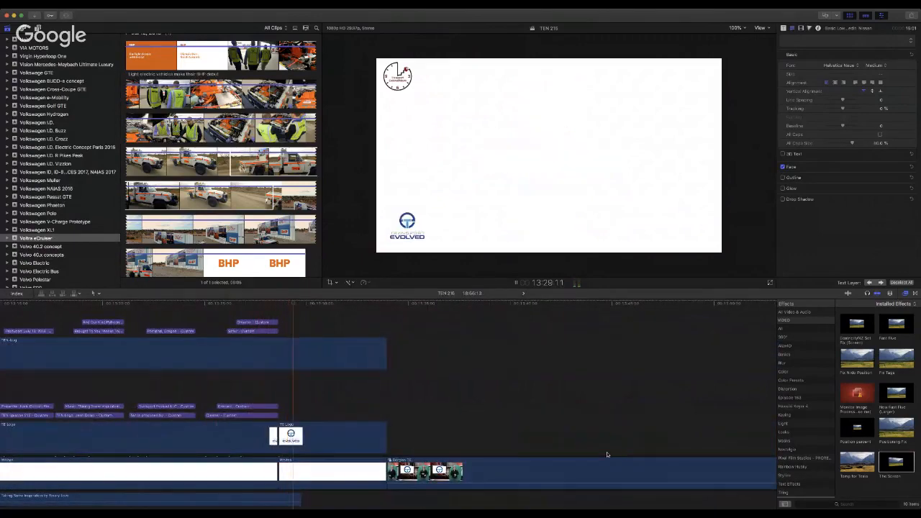
scroll(477, 392, "left", 5)
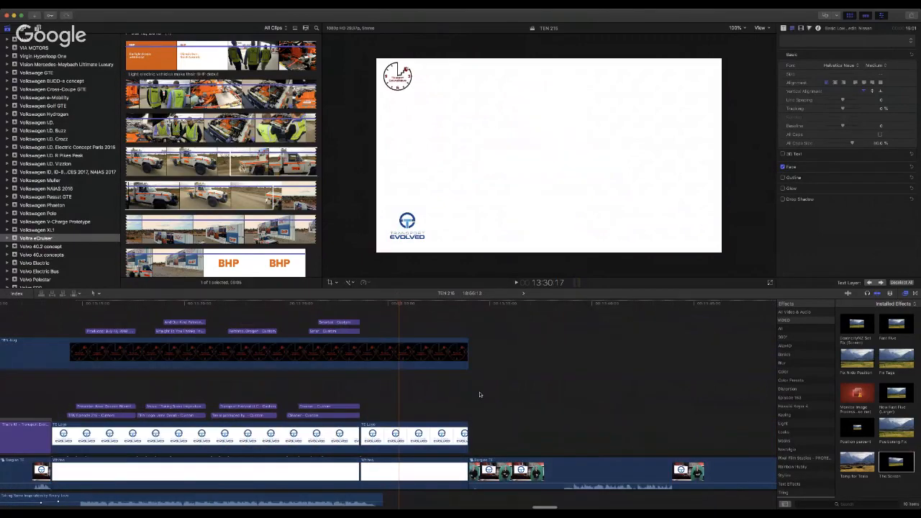
Step: Duplicate the TEN 215 project in the TEN 215 library and rename the copy ecoTEC 56
key("super+minus")
key("super+minus")
key("super+minus")
key("super+minus")
key("super+minus")
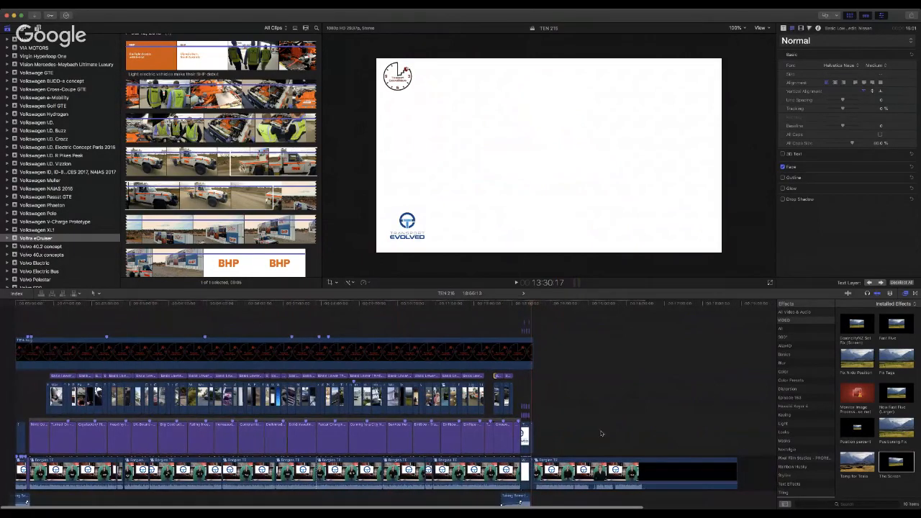
scroll(72, 101, "up", 15)
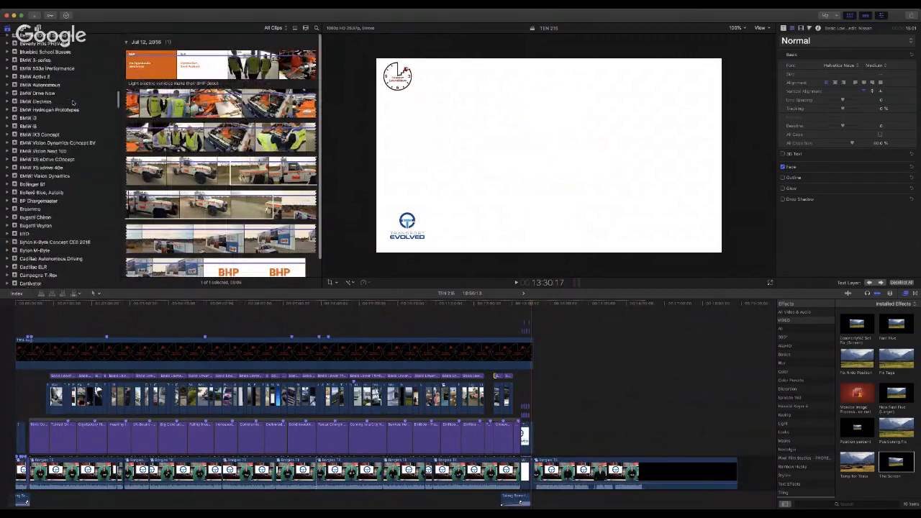
scroll(72, 101, "down", 3)
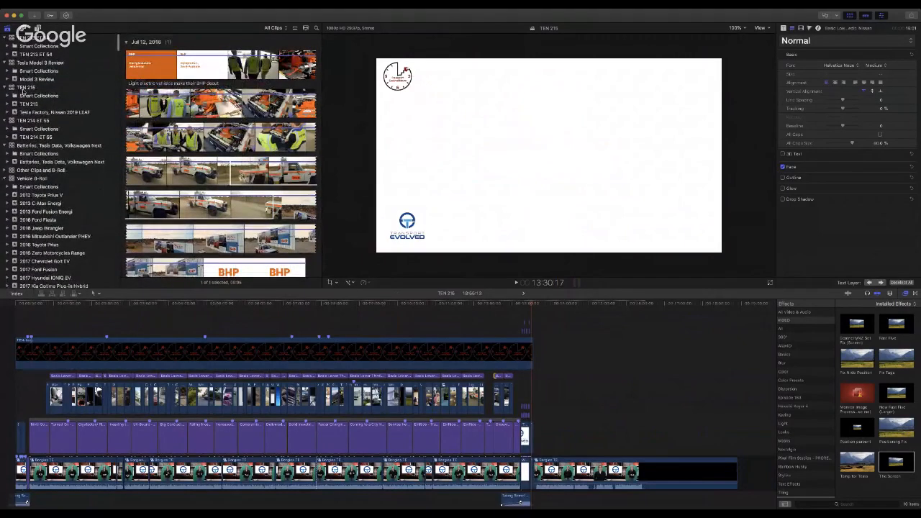
left_click(30, 89)
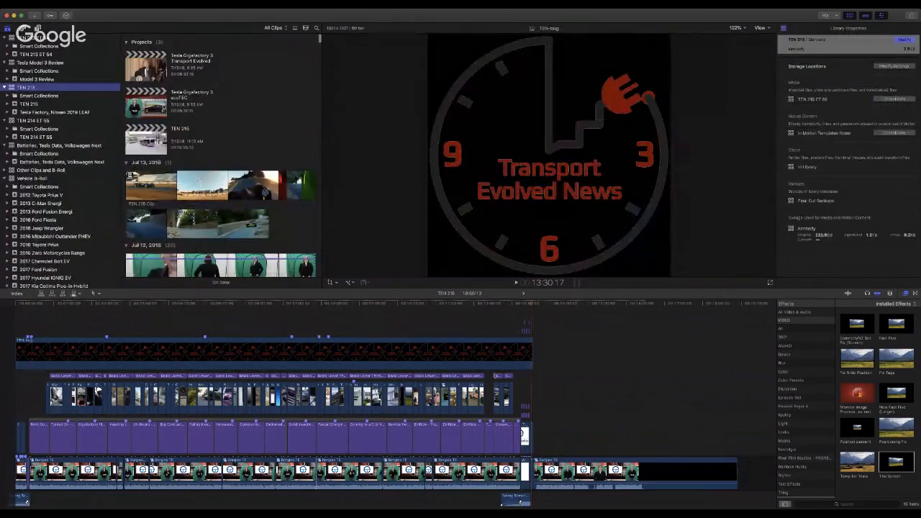
left_click(153, 143)
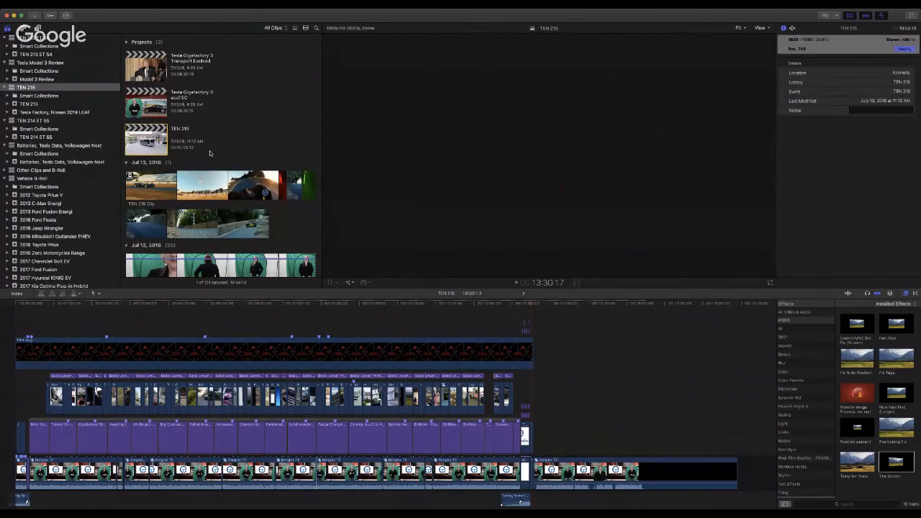
key("super+d")
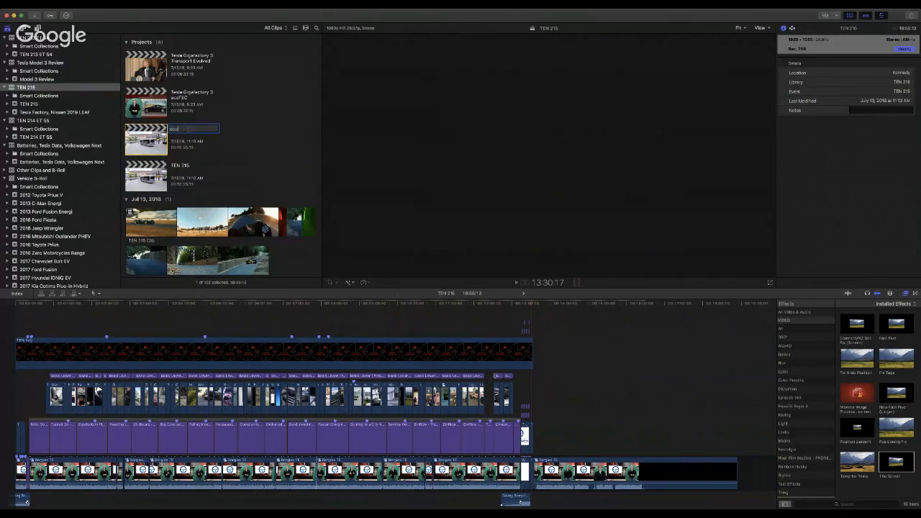
key("Return")
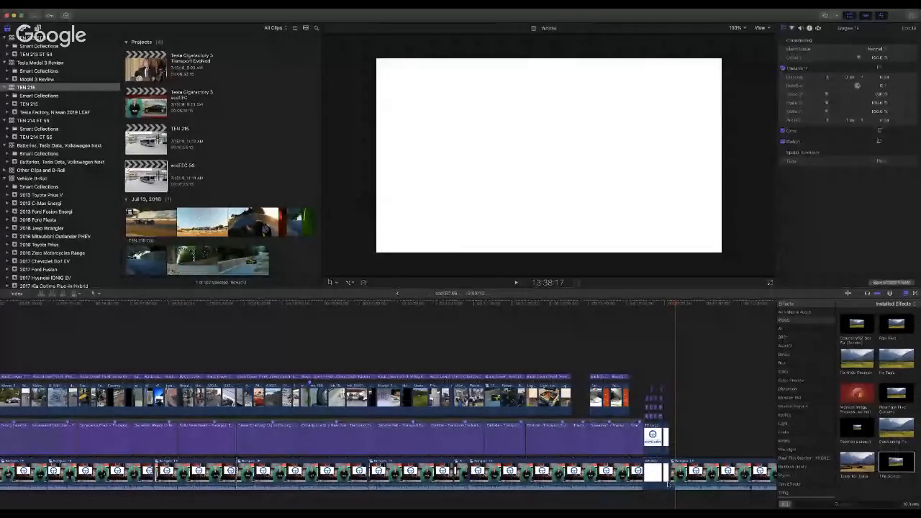
Step: Delete the white closing-credits background with its attached logo and titles, and trim the start of the presenter clip that follows
left_click(653, 482)
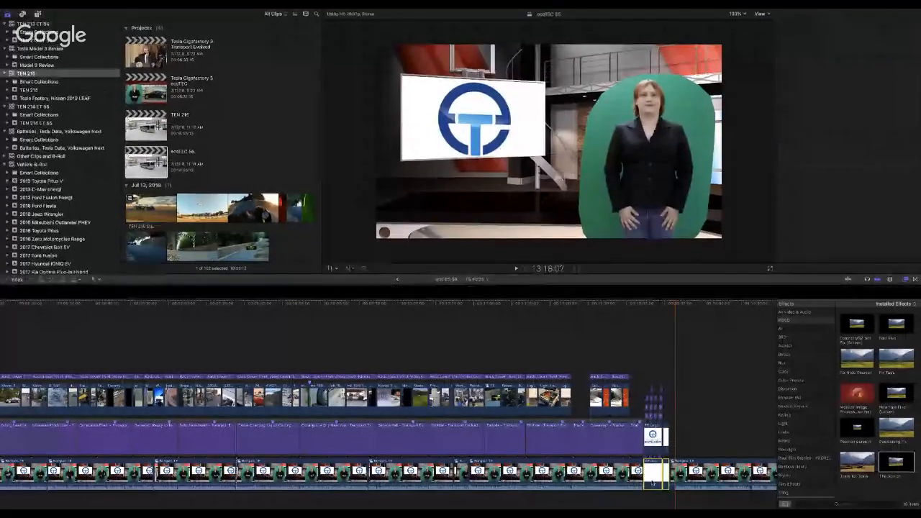
key("Delete")
key("space")
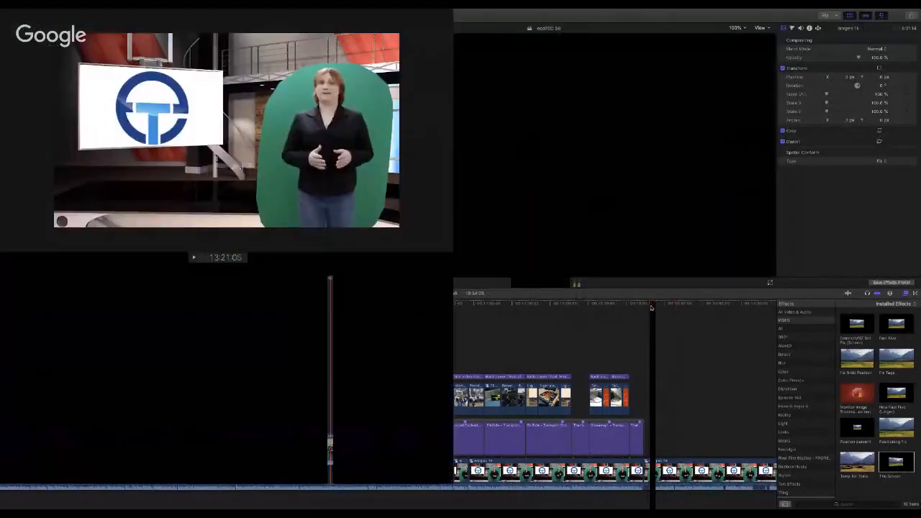
key("space")
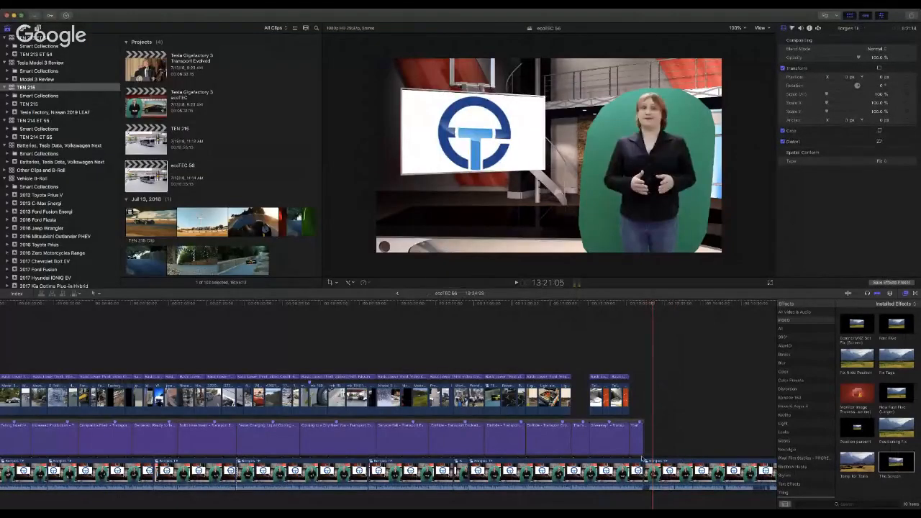
left_click_drag(642, 459, 649, 461)
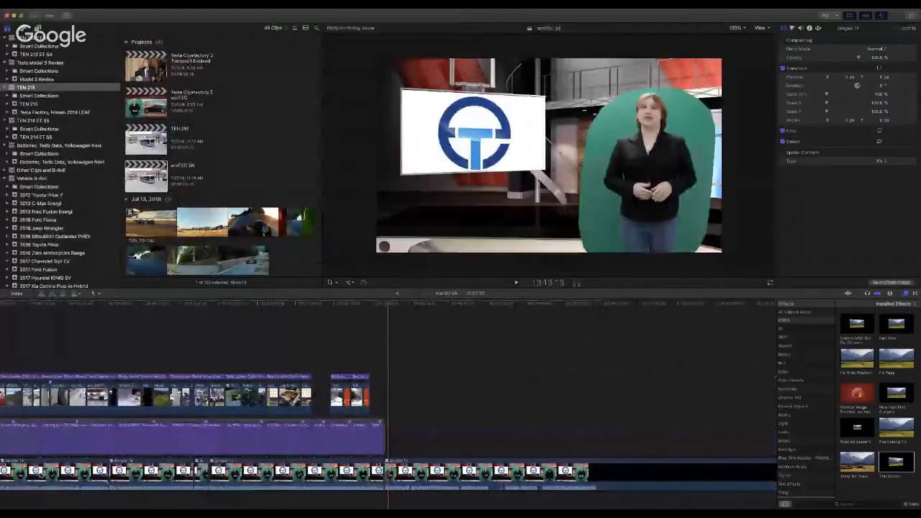
Step: Remove the Porsche Taycan, Tesla factory and Nissan LEAF clips above the opening presenter clip
key("super+equal")
key("super+equal")
key("super+equal")
key("super+equal")
key("super+equal")
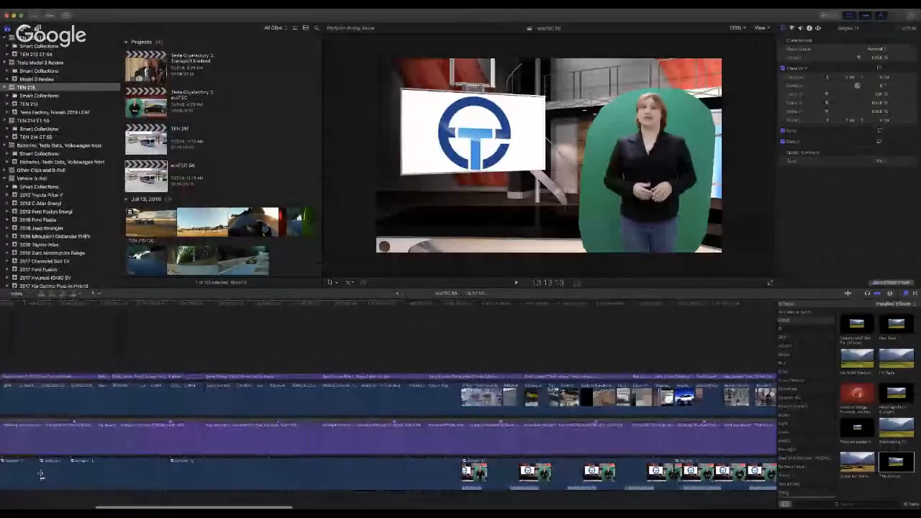
scroll(41, 473, "left", 20)
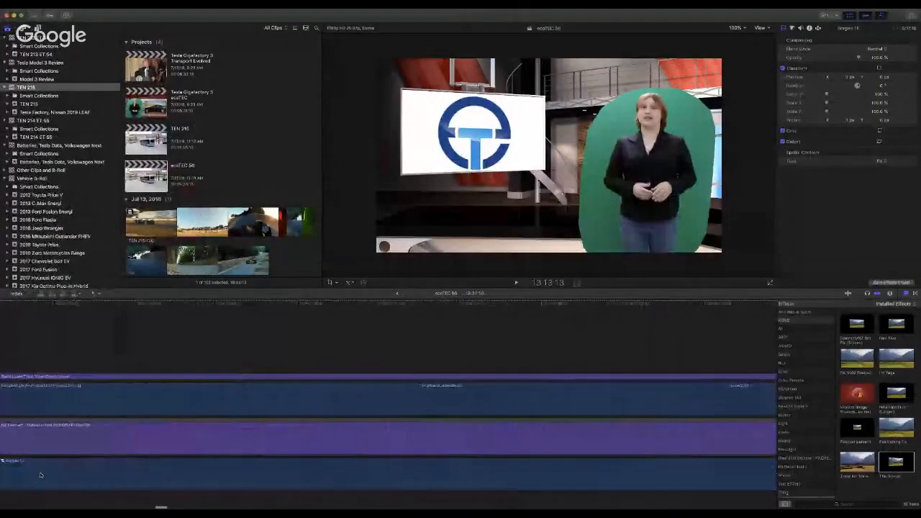
scroll(250, 446, "down", 5)
scroll(195, 445, "right", 10)
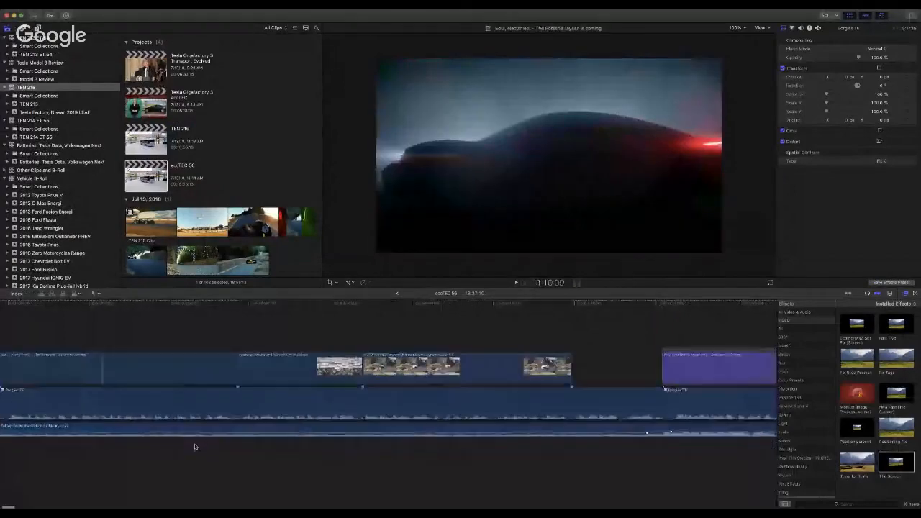
left_click(309, 368)
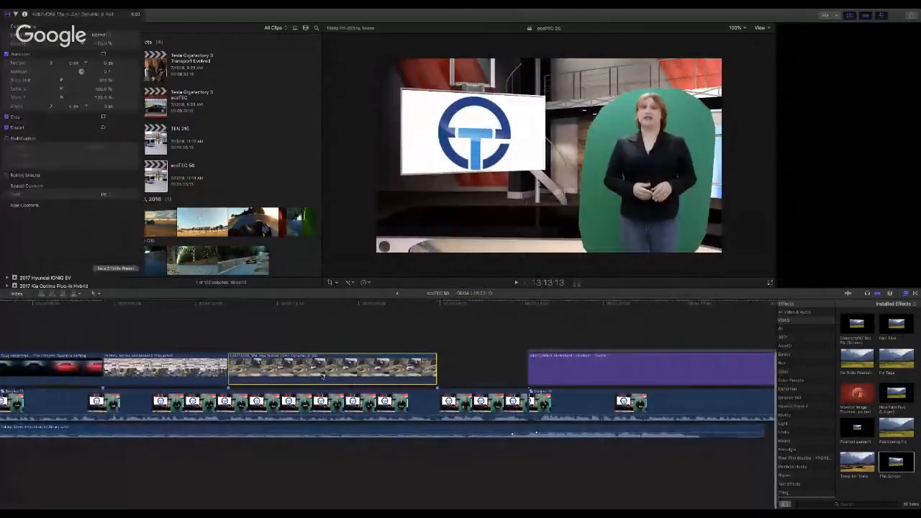
scroll(309, 368, "left", 10)
left_click(279, 371, "shift")
key("Delete")
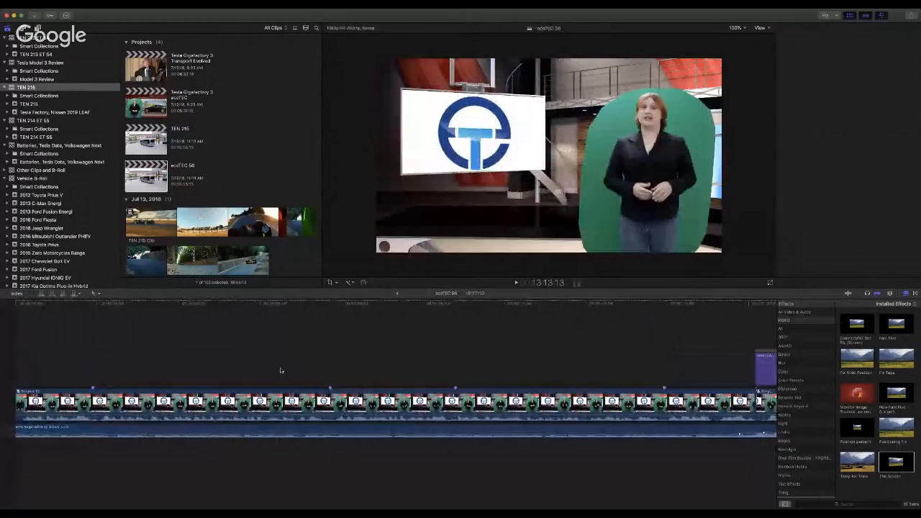
Step: Delete the opening presenter clip together with its attached background music so the project starts at the presenter name title
scroll(281, 370, "right", 20)
scroll(280, 371, "left", 12)
left_click(187, 405)
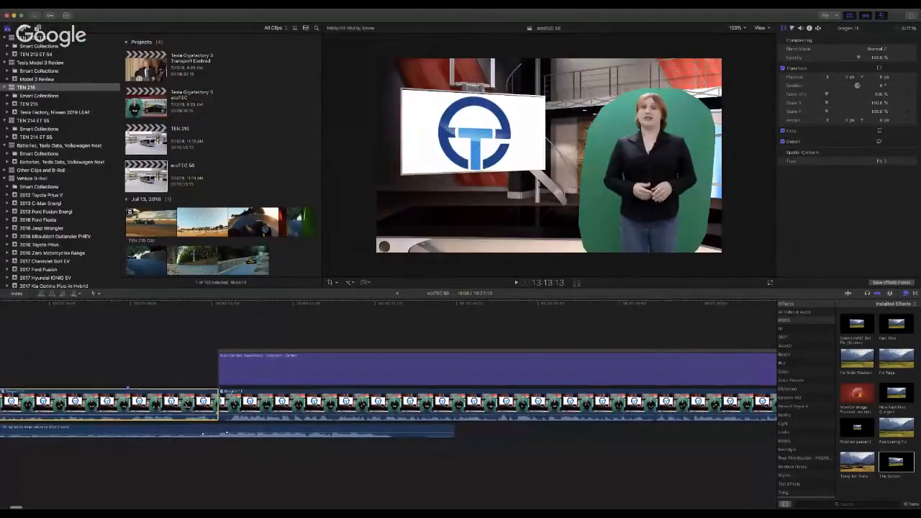
key("Delete")
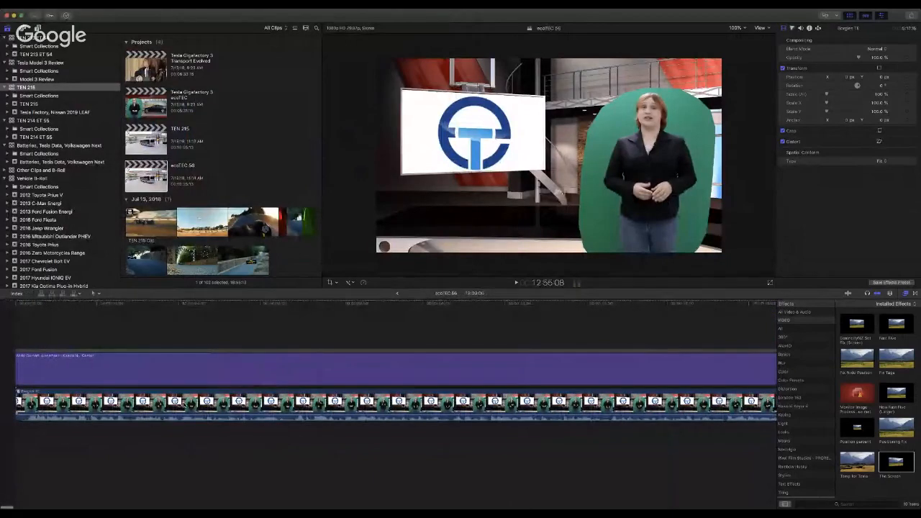
Step: Trim the start of the presenter clip that follows the end of the "That's It!" title
scroll(502, 380, "right", 18)
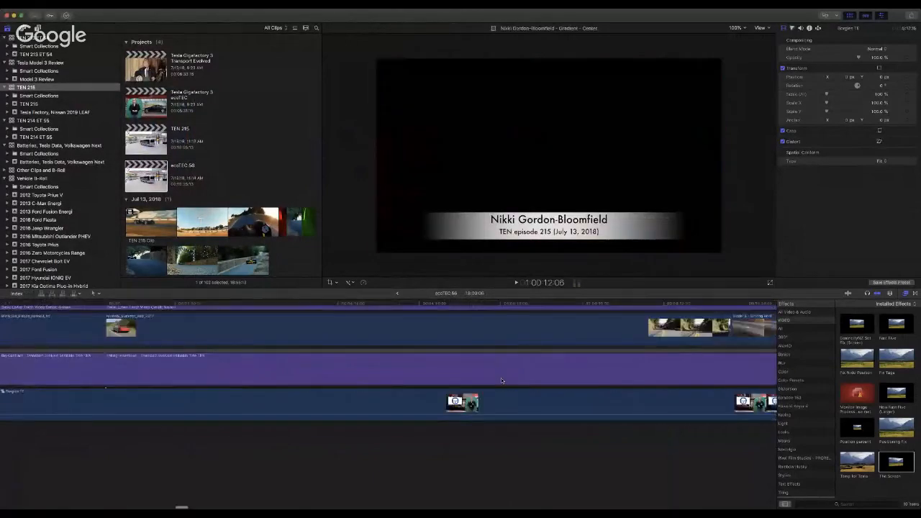
scroll(502, 379, "right", 15)
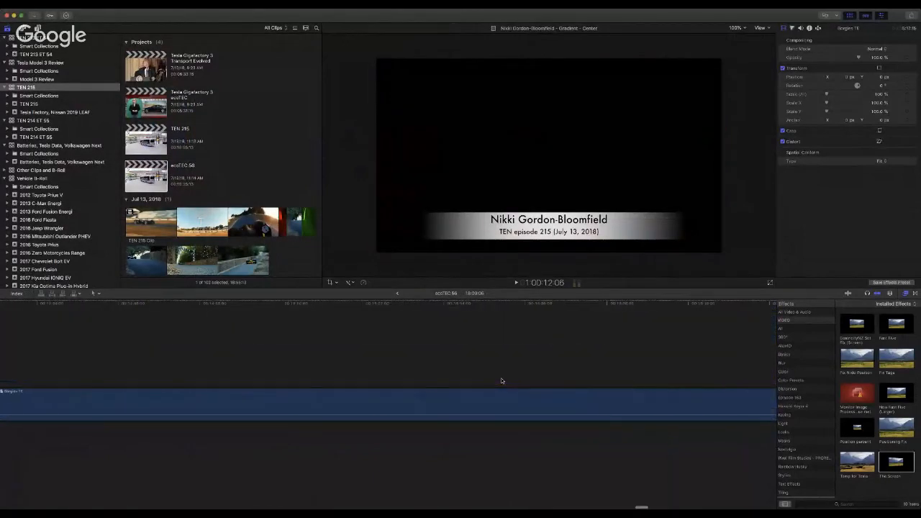
scroll(501, 380, "left", 10)
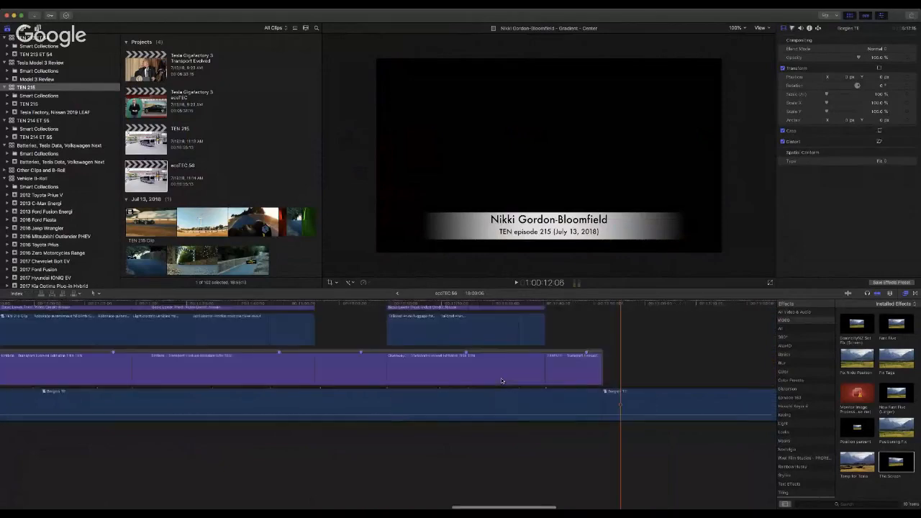
scroll(500, 377, "right", 2)
left_click(538, 306)
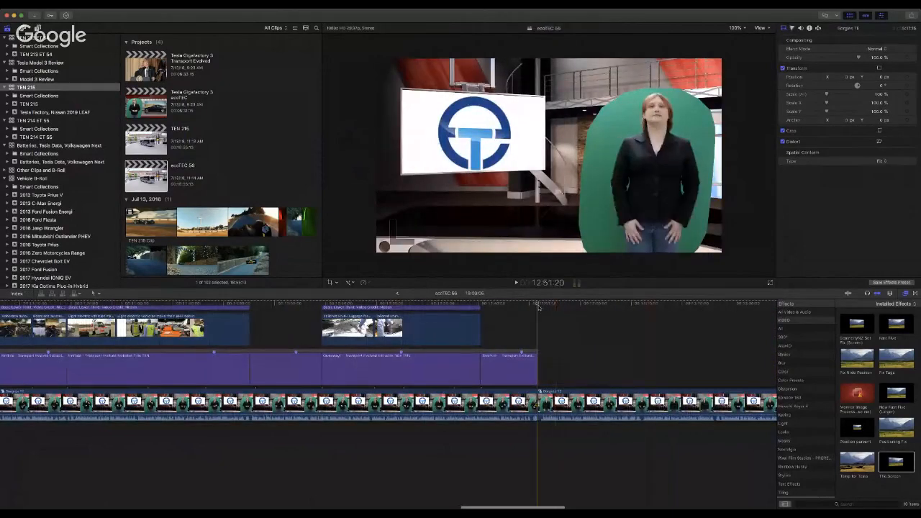
left_click_drag(539, 407, 540, 406)
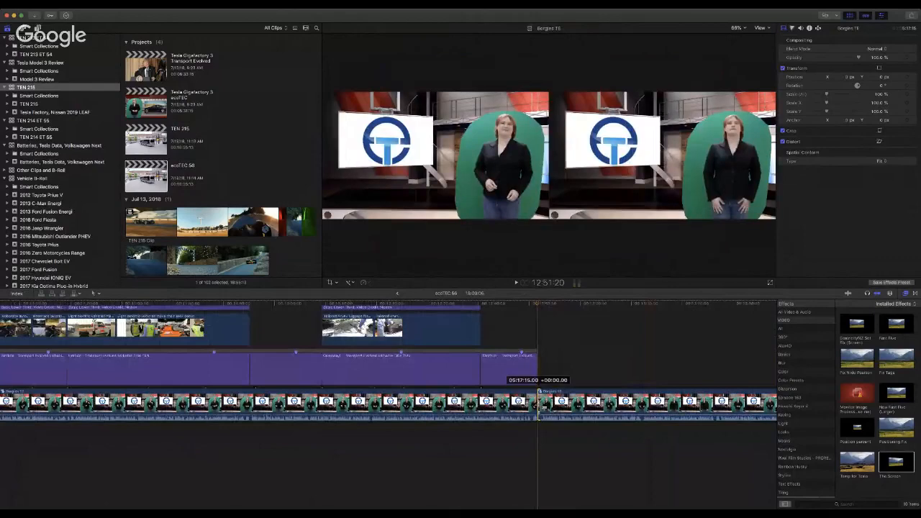
key("super+equal")
key("super+equal")
key("super+equal")
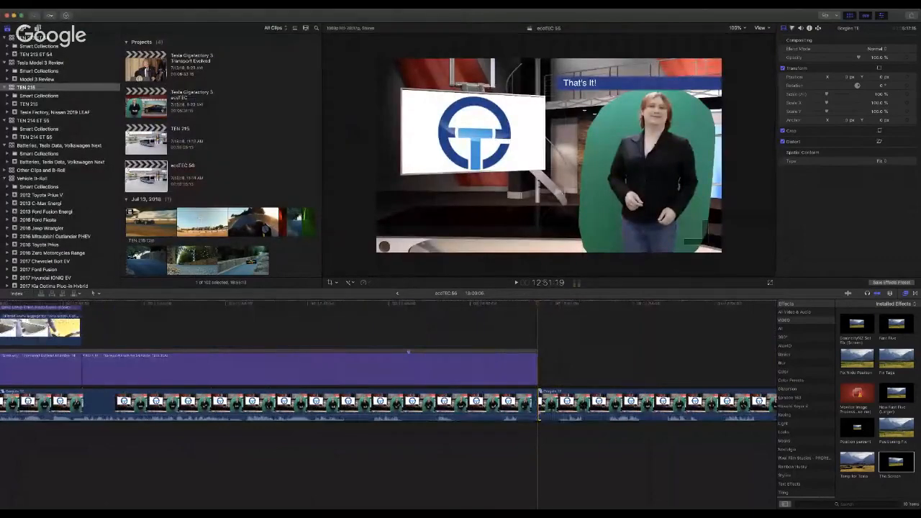
left_click_drag(539, 405, 584, 405)
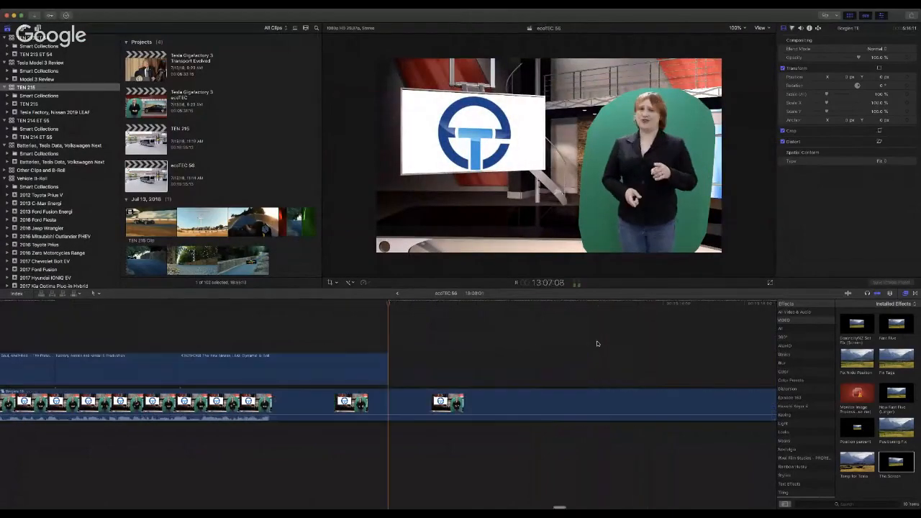
Step: Move the Tesla factory and Nissan LEAF clips slightly later and extend the Porsche Taycan clip's end to meet them
scroll(432, 376, "left", 10)
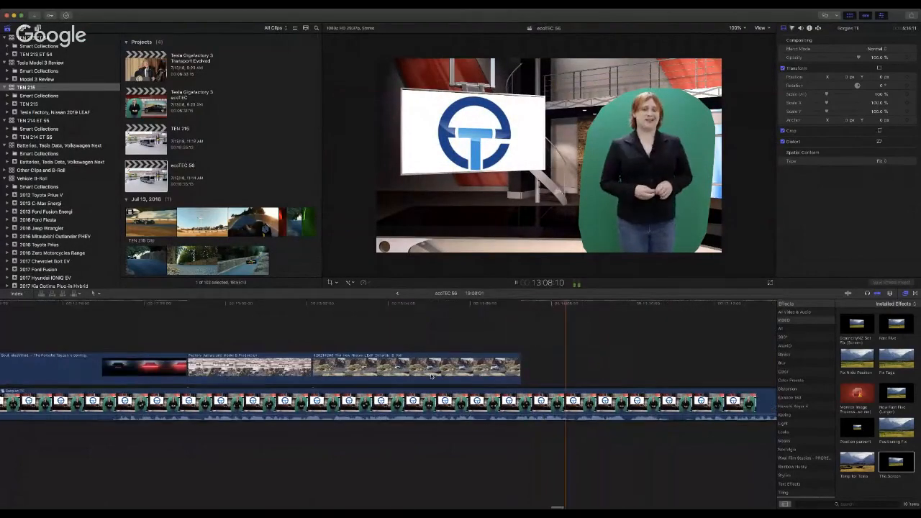
left_click(174, 307)
scroll(286, 339, "right", 4)
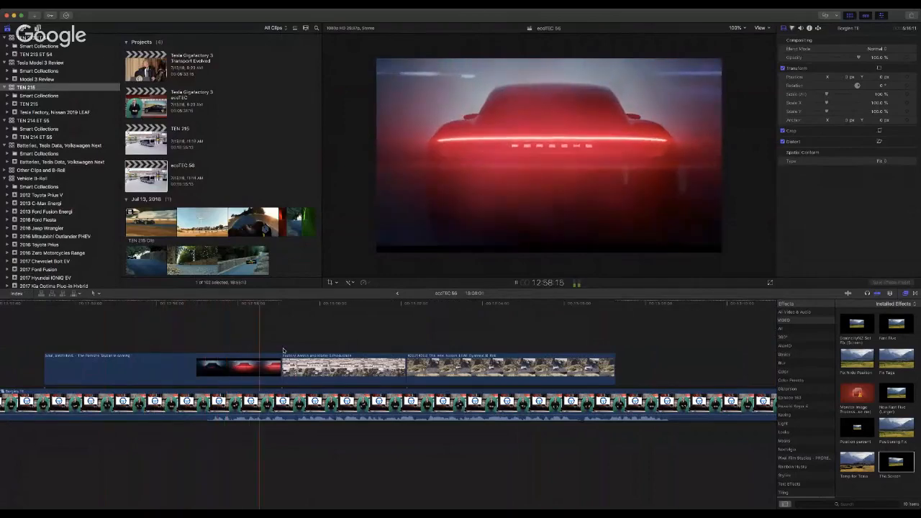
left_click(282, 373)
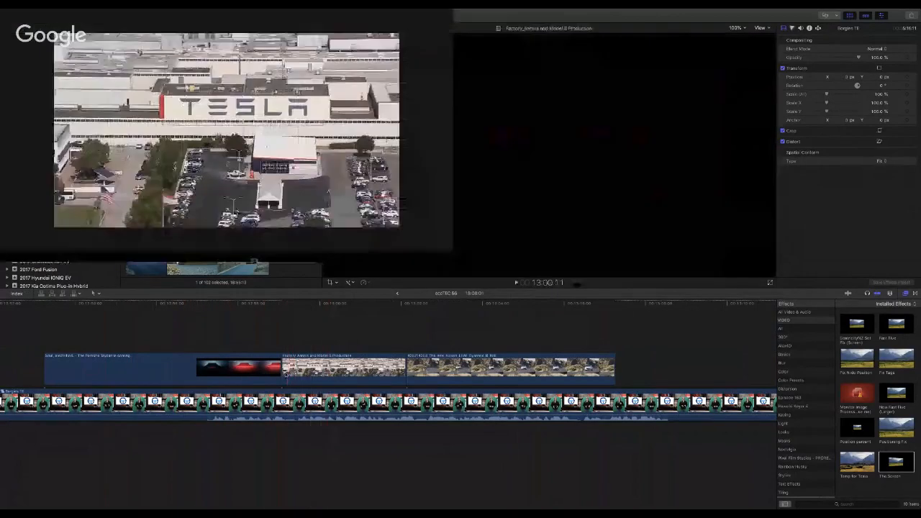
left_click(436, 371)
left_click(385, 371, "super")
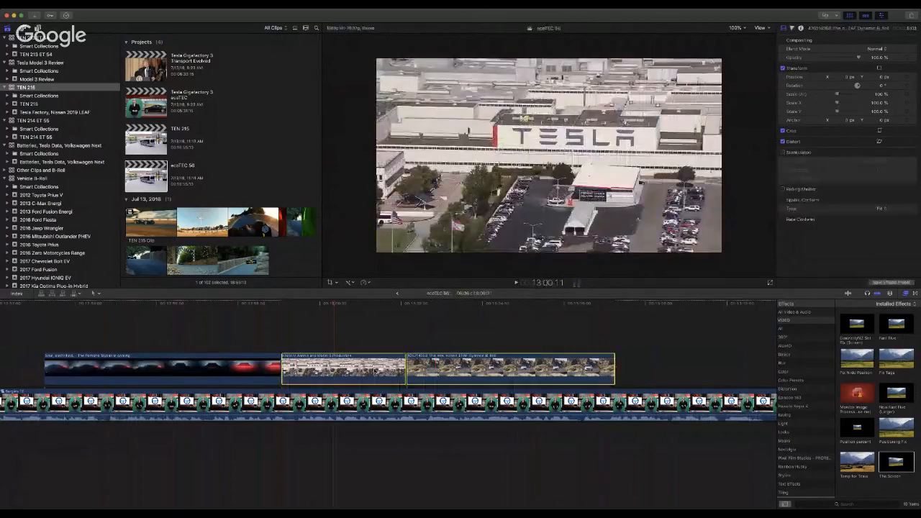
left_click_drag(386, 370, 398, 371)
left_click_drag(278, 374, 292, 373)
key("space")
key("super+4")
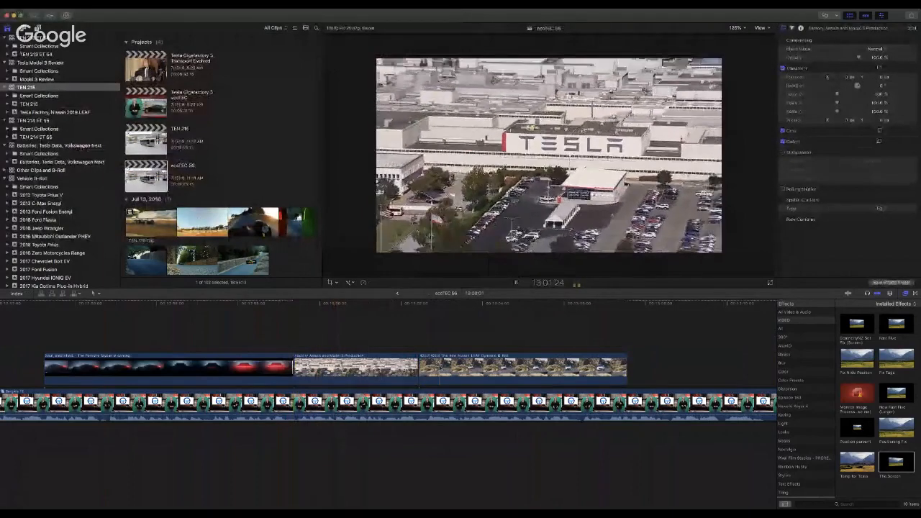
Step: Extend the end of the Nissan LEAF clip above the final presenter clip to about 6 seconds
scroll(591, 370, "right", 4)
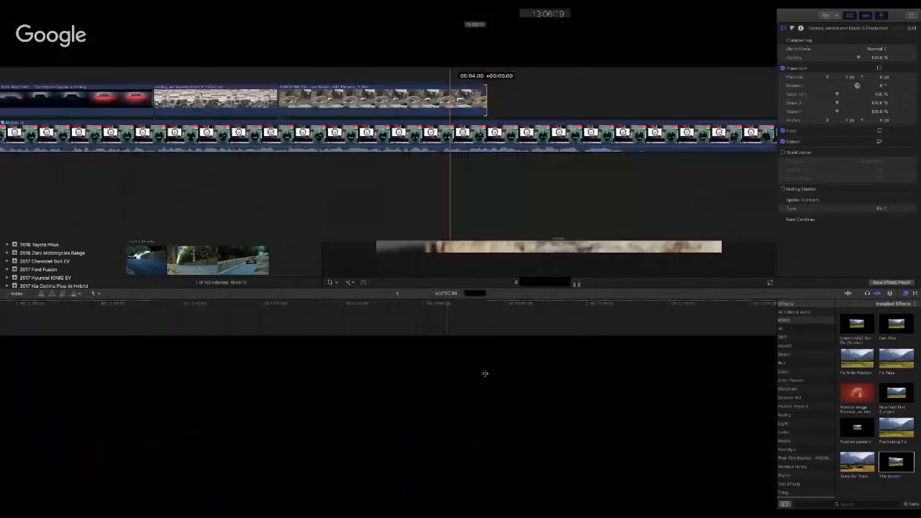
left_click_drag(490, 375, 524, 373)
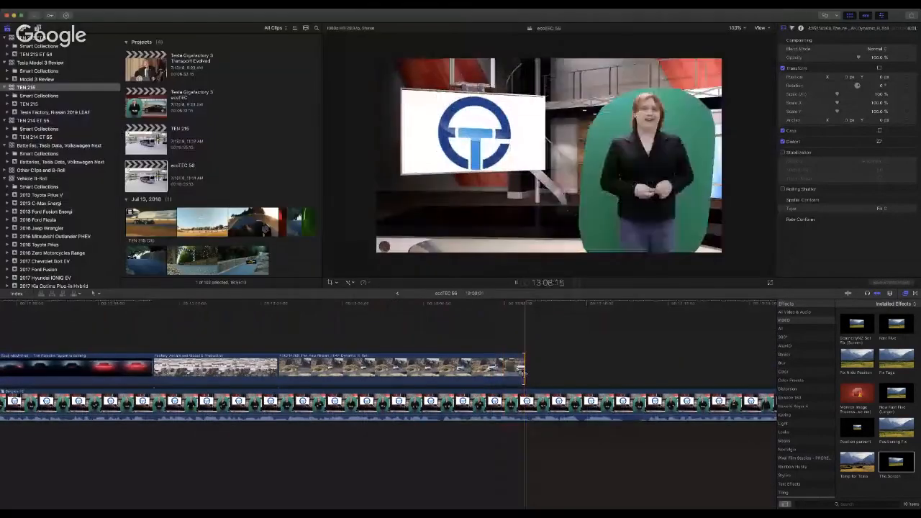
scroll(626, 401, "right", 3)
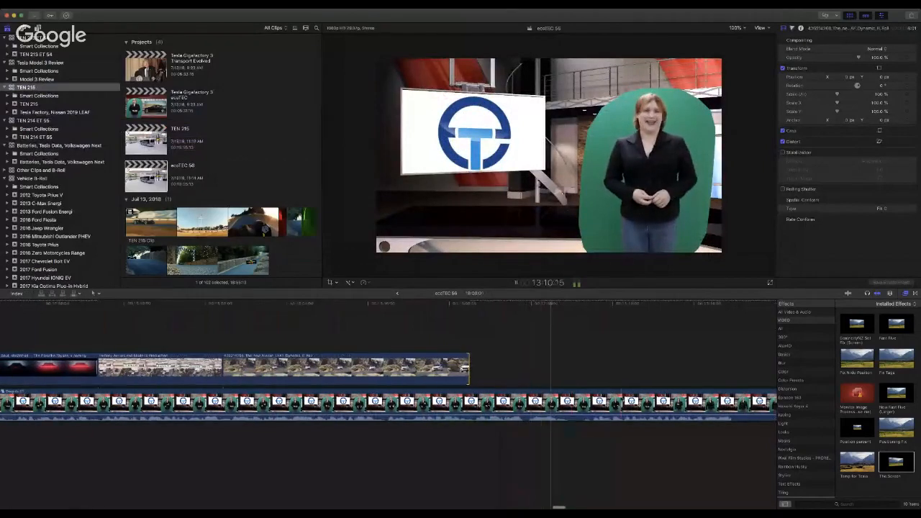
Step: Play through the closing presenter clip after the Nissan LEAF footage to look for a suitable cut point
scroll(620, 396, "right", 20)
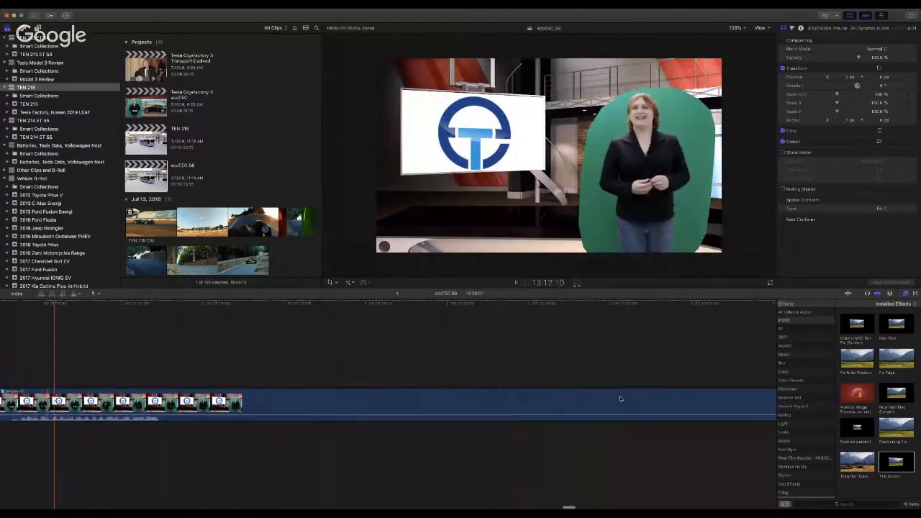
scroll(620, 399, "left", 3)
key("space")
scroll(620, 399, "right", 10)
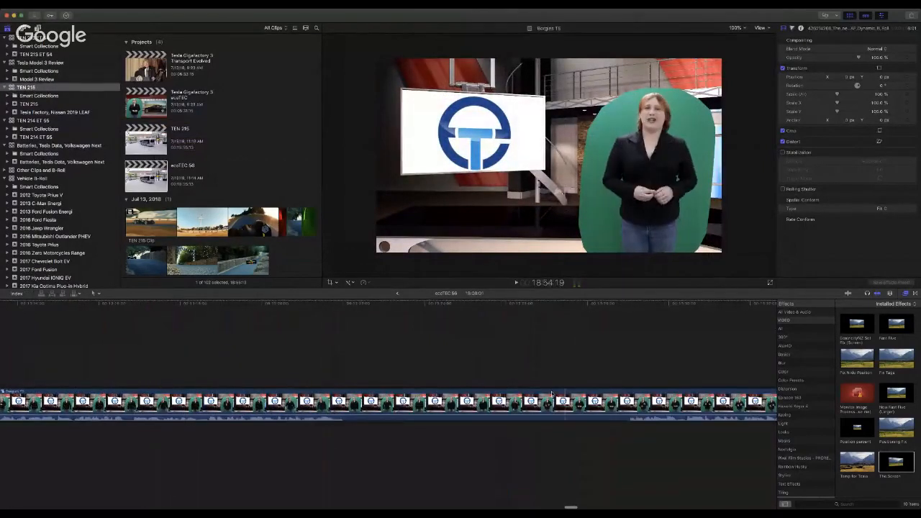
scroll(425, 333, "left", 5)
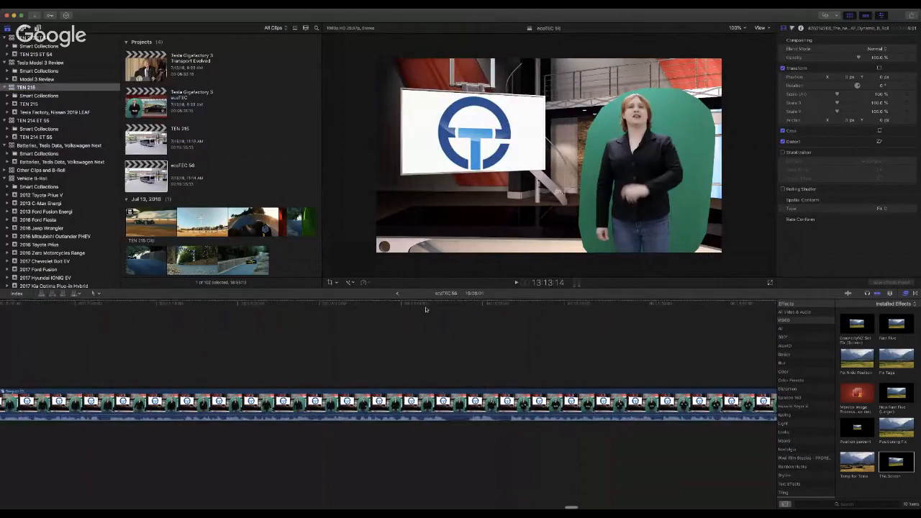
left_click(426, 309)
key("space")
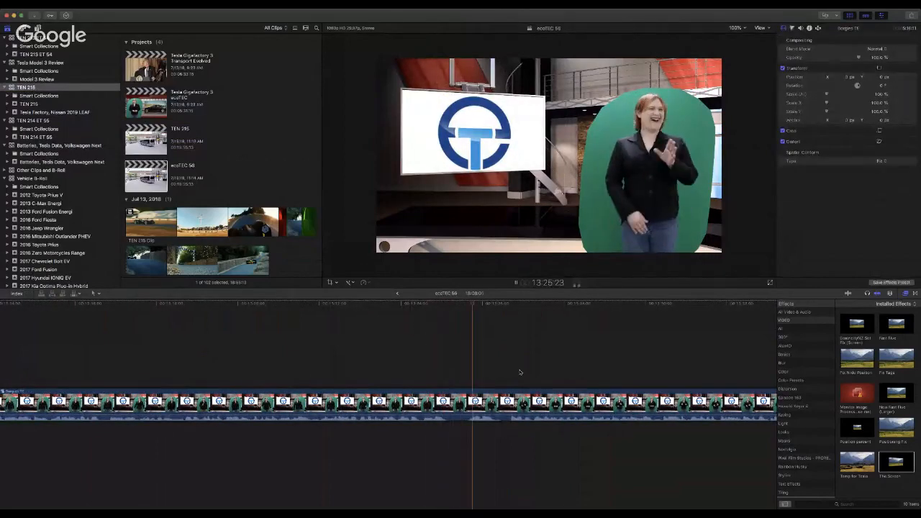
scroll(514, 371, "right", 5)
key("space")
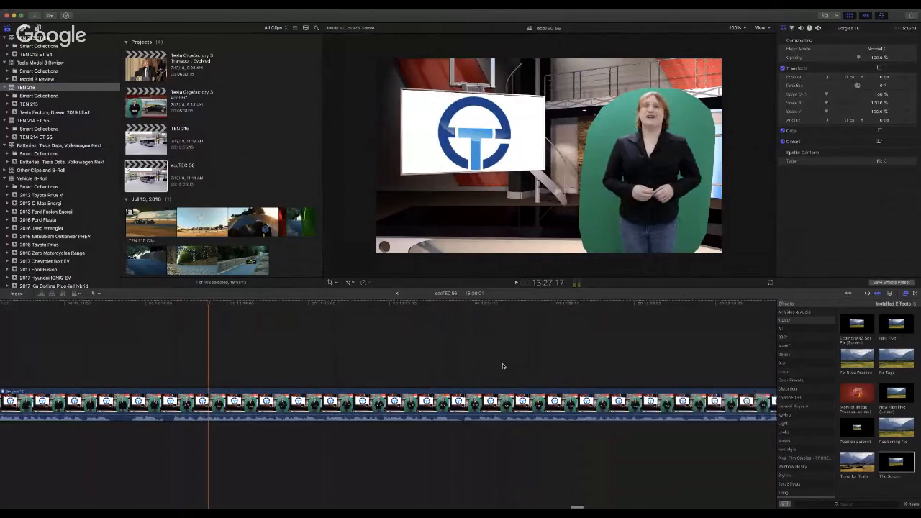
scroll(502, 365, "right", 3)
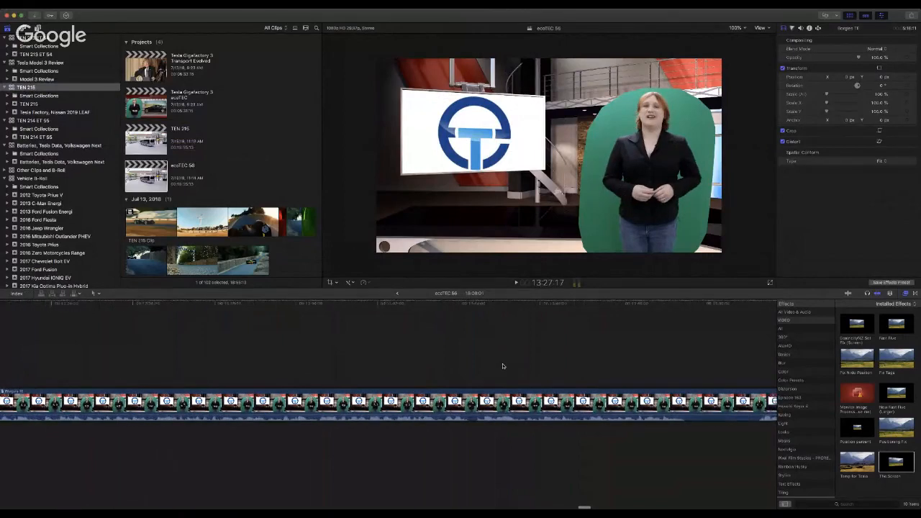
scroll(502, 366, "right", 2)
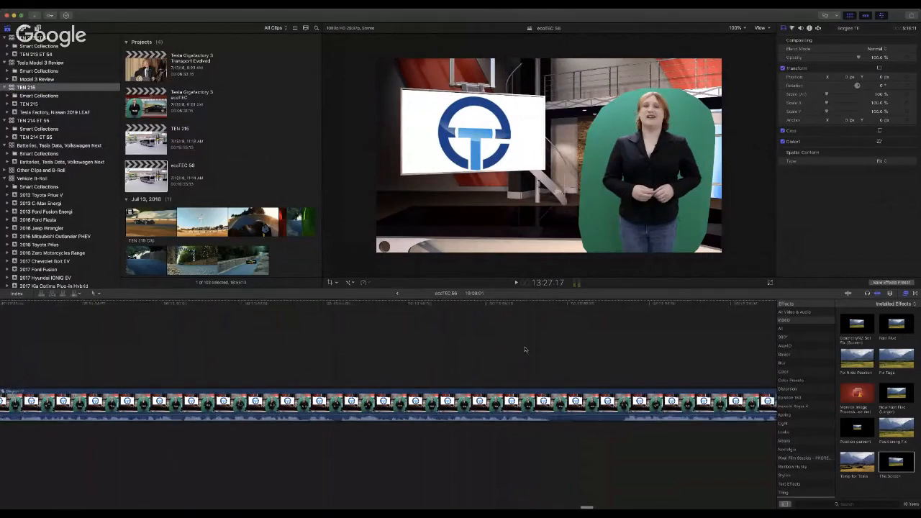
Step: Split the closing presenter clip at about 13:48 and move its first part with the attached footage to the start of the project
left_click(544, 308)
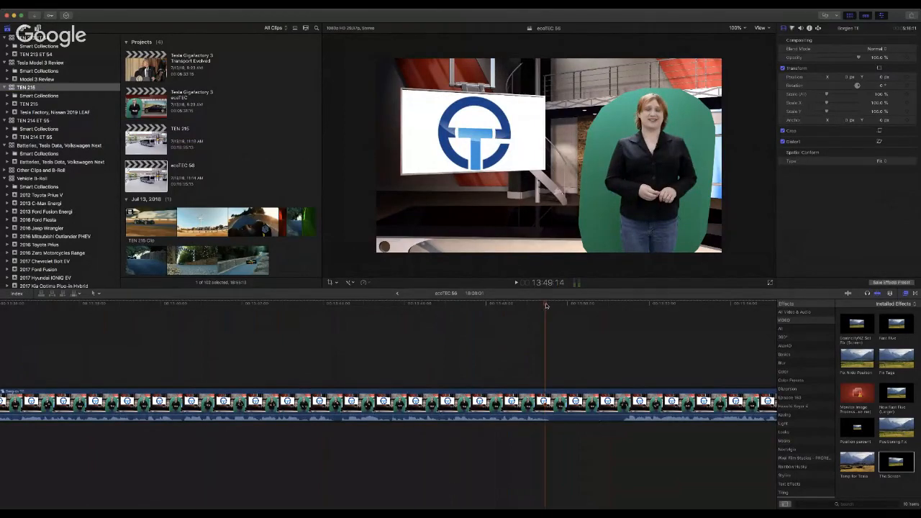
left_click(547, 399)
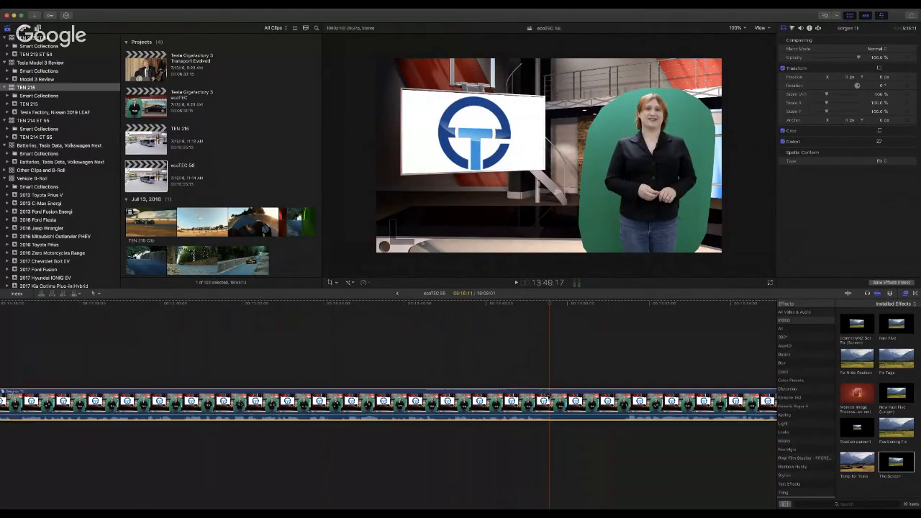
key("super+b")
scroll(528, 400, "left", 10)
scroll(526, 400, "left", 20)
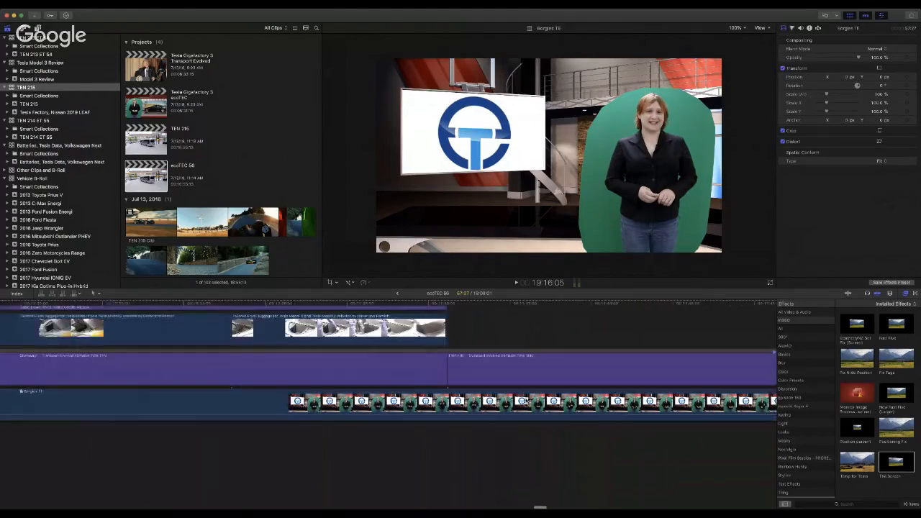
scroll(526, 400, "right", 6)
scroll(474, 371, "right", 5)
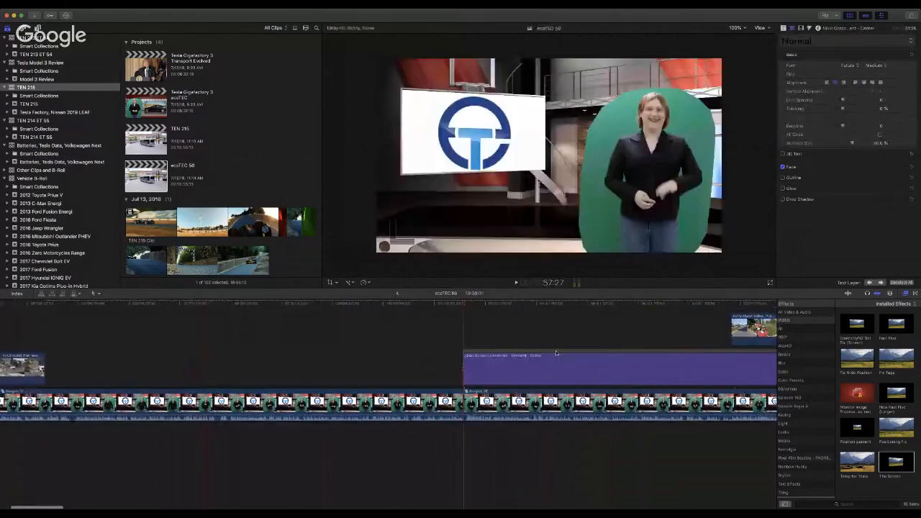
Step: Move the presenter name title earlier to about 34 seconds and change its second line to "ecoTEC Episode 56"
left_click_drag(557, 359, 313, 352)
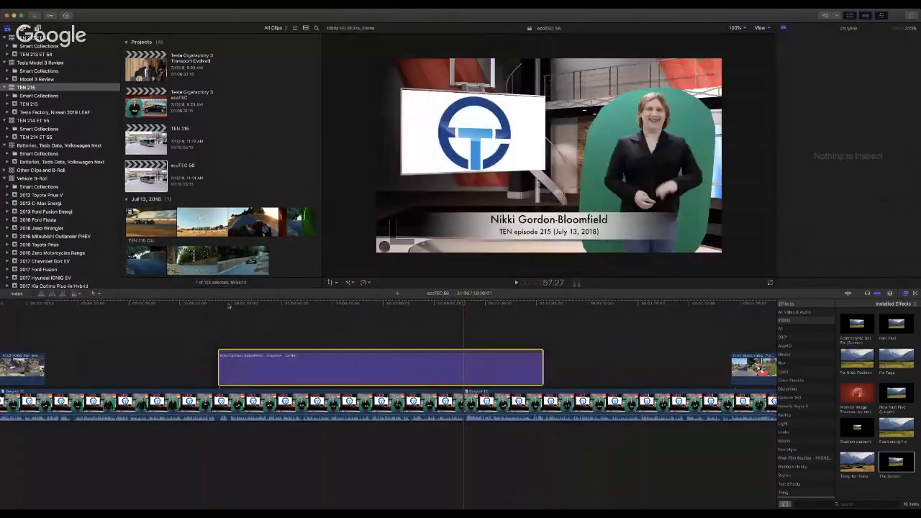
left_click(220, 303)
key("space")
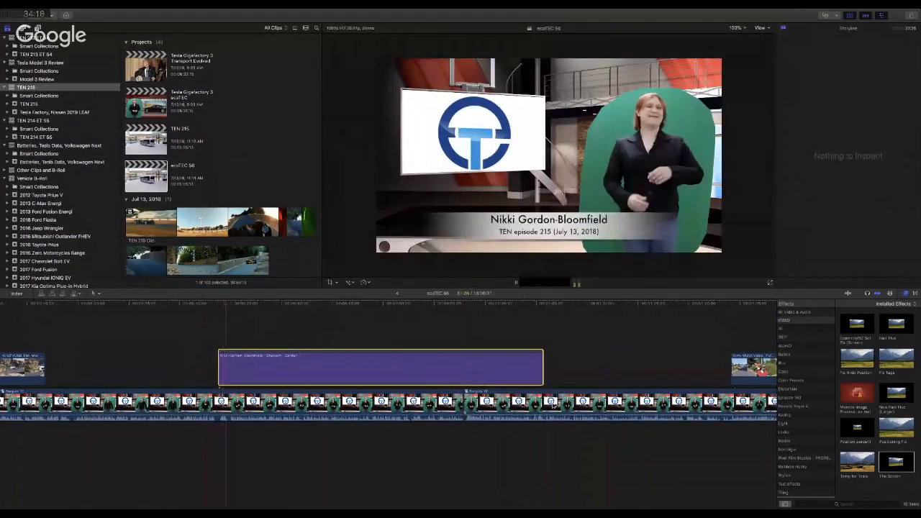
key("space")
double_click(549, 232)
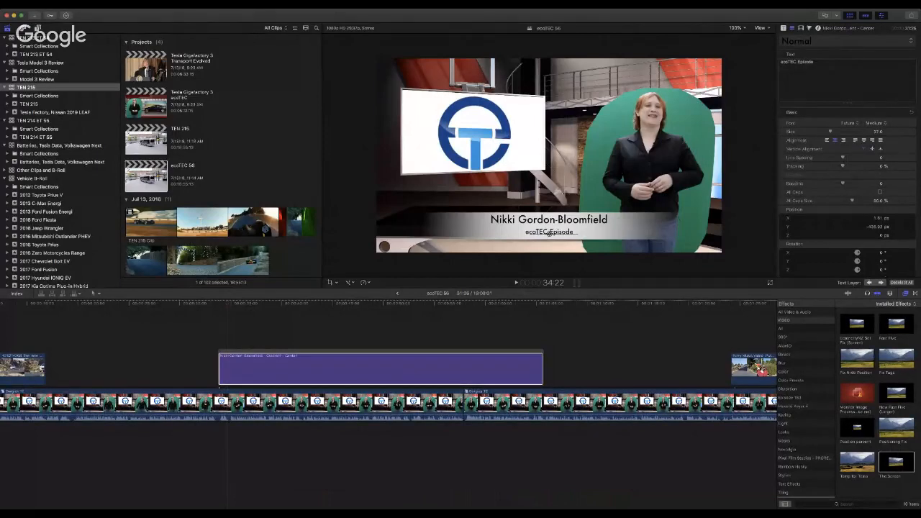
Step: Play the presenter name title and trim its end so it lasts about 5 seconds
left_click(330, 305)
key("space")
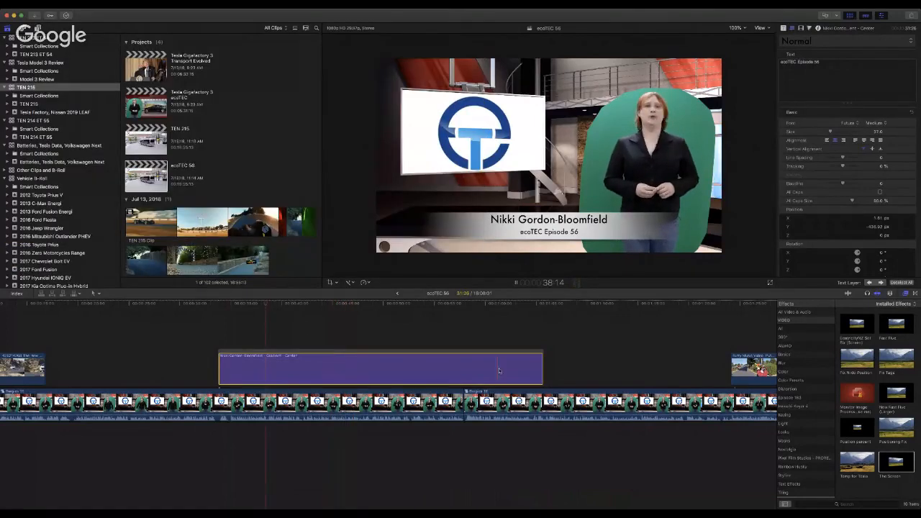
left_click(237, 336)
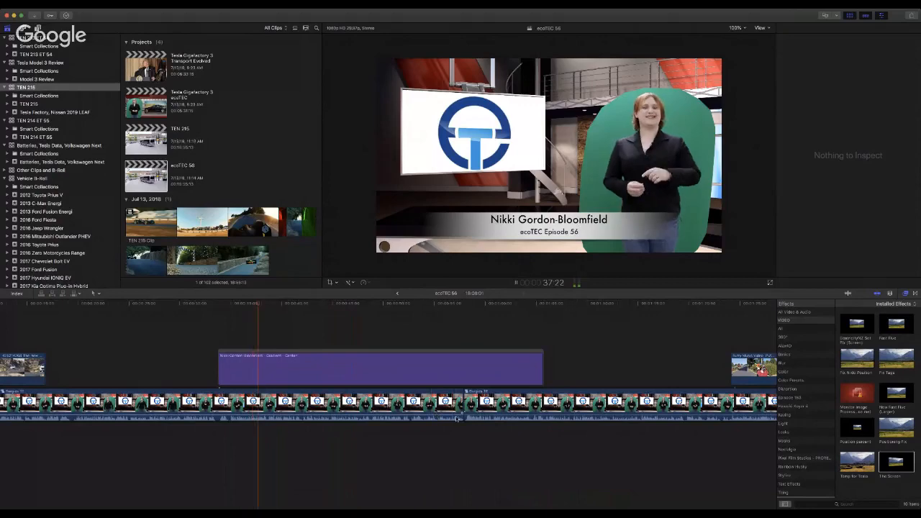
left_click_drag(543, 371, 267, 372)
Step: Trim about 42 seconds off the start of the second presenter clip and delete the street footage clip before the "Turned On" title
scroll(274, 412, "right", 8)
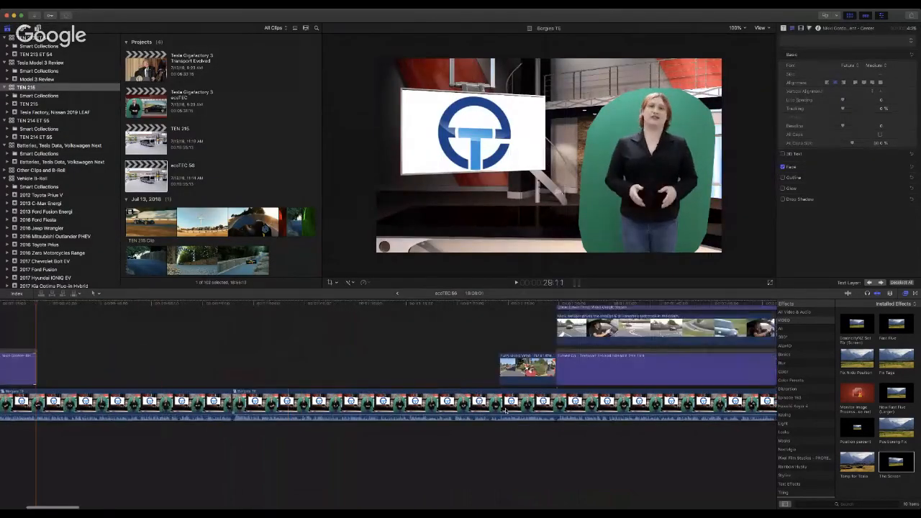
left_click_drag(170, 410, 598, 411)
left_click(464, 370)
key("Delete")
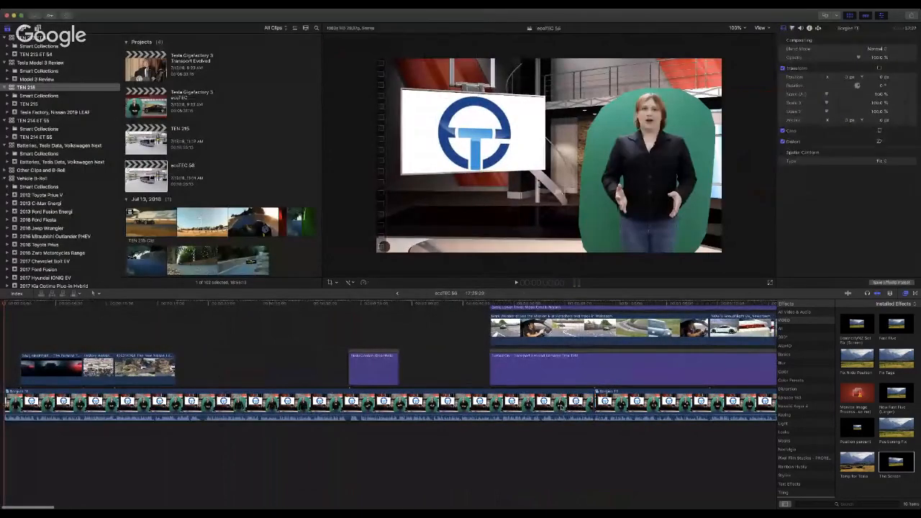
Step: Play the beginning of the "Turned On" segment and split the presenter clip beneath it at about 1:09
scroll(640, 353, "right", 4)
left_click(482, 303)
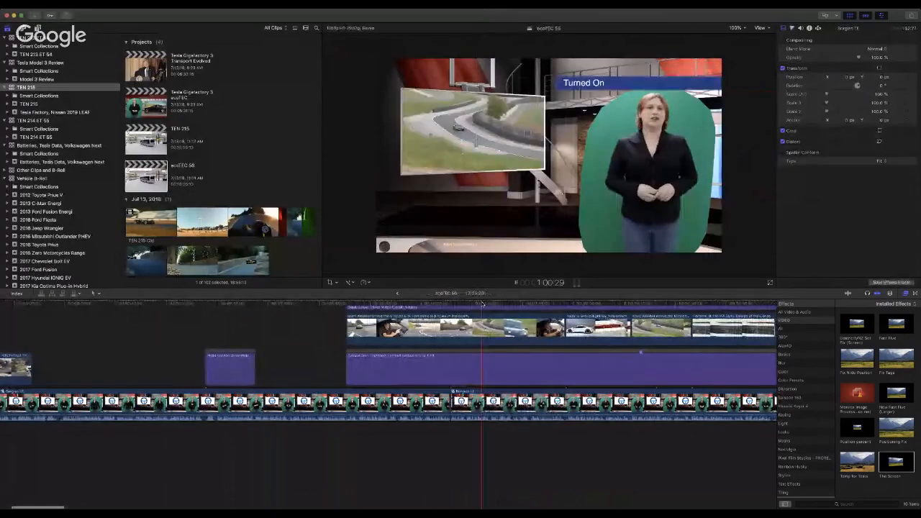
key("space")
scroll(492, 379, "right", 4)
key("shift+super+f")
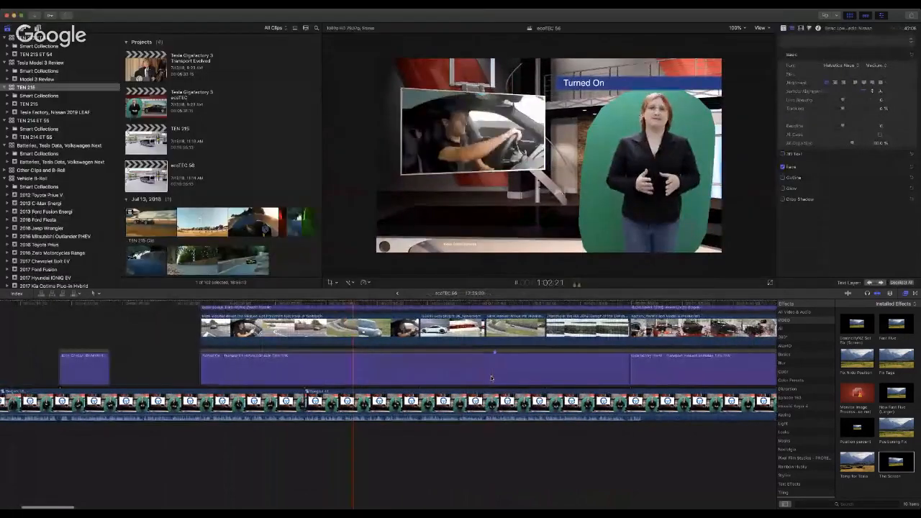
scroll(492, 378, "left", 4)
scroll(490, 375, "right", 3)
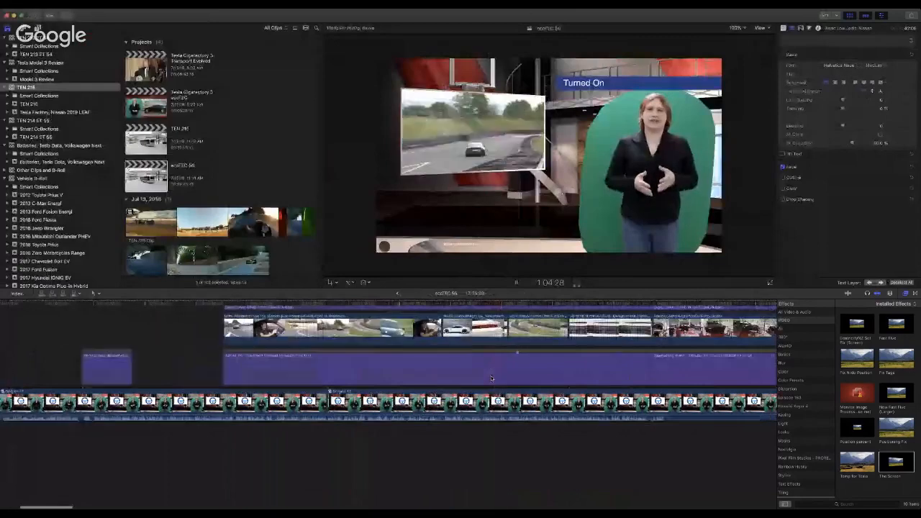
scroll(456, 385, "right", 2)
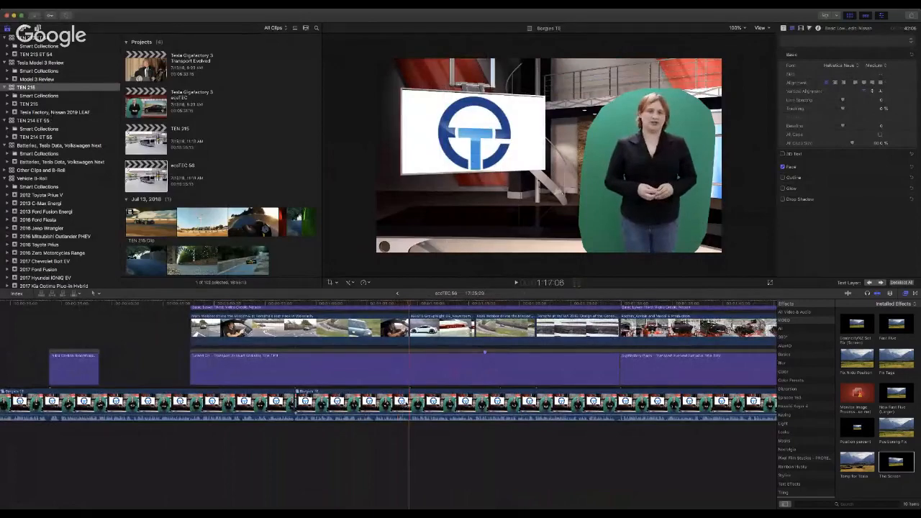
left_click(409, 406)
key("super+b")
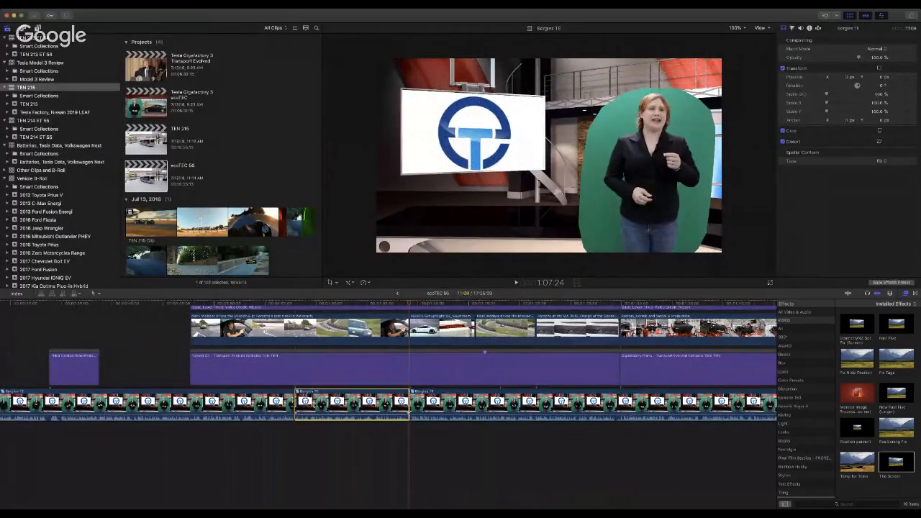
Step: Lift the 11-second presenter section before the split out of the main storyline, then close its gap and delete it, keeping the connected footage
key("alt+super+Up")
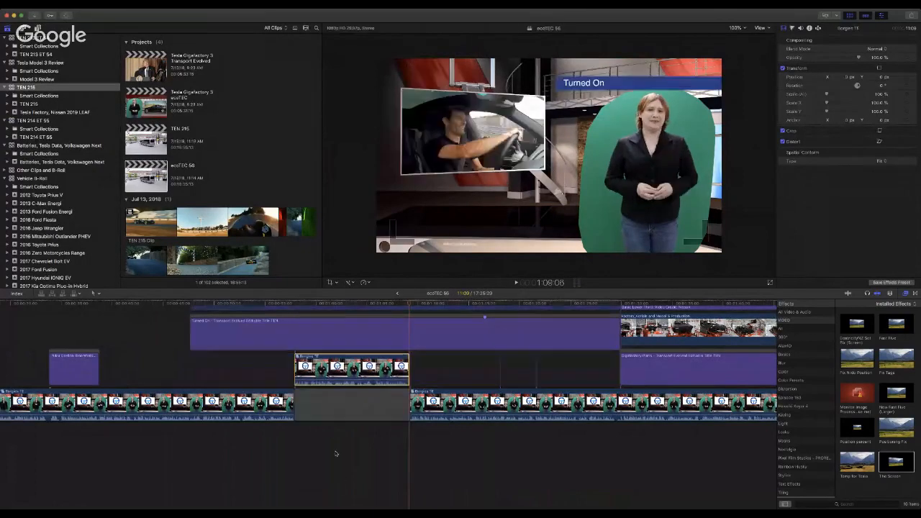
left_click_drag(297, 409, 412, 415)
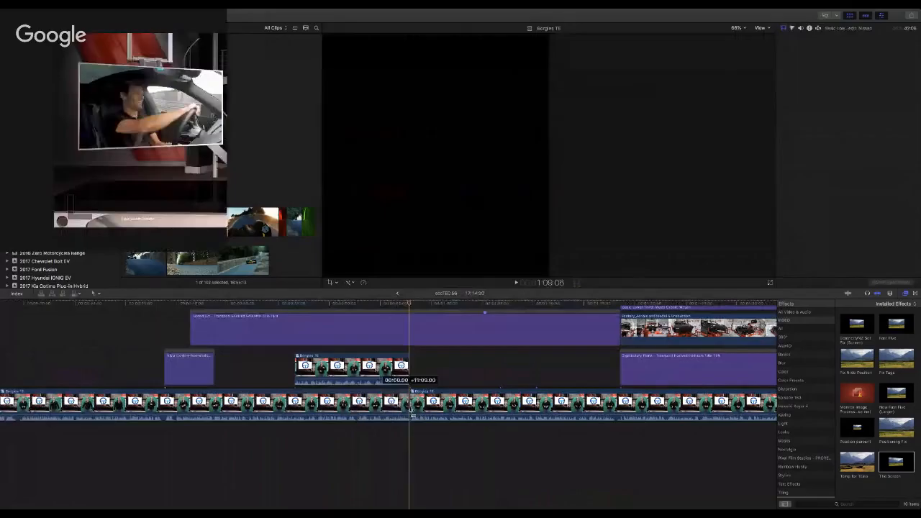
left_click(373, 368)
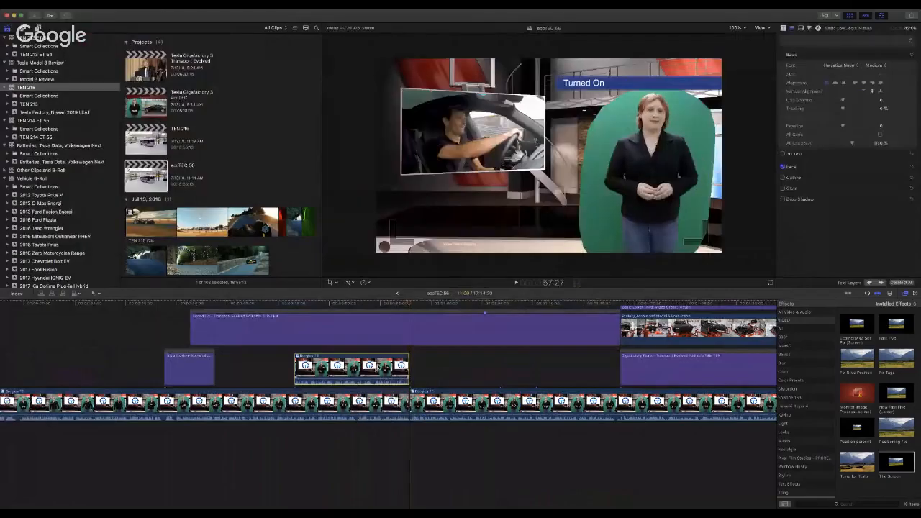
key("Delete")
Step: Trim the starts of the "Turned On" title, the test track footage and its video credit to the end of the presenter name title
scroll(434, 352, "up", 5)
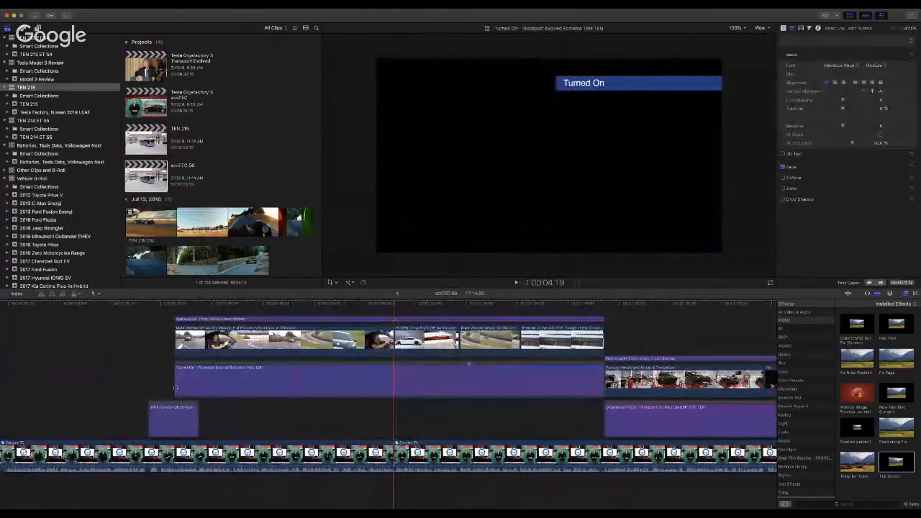
left_click_drag(174, 388, 200, 391)
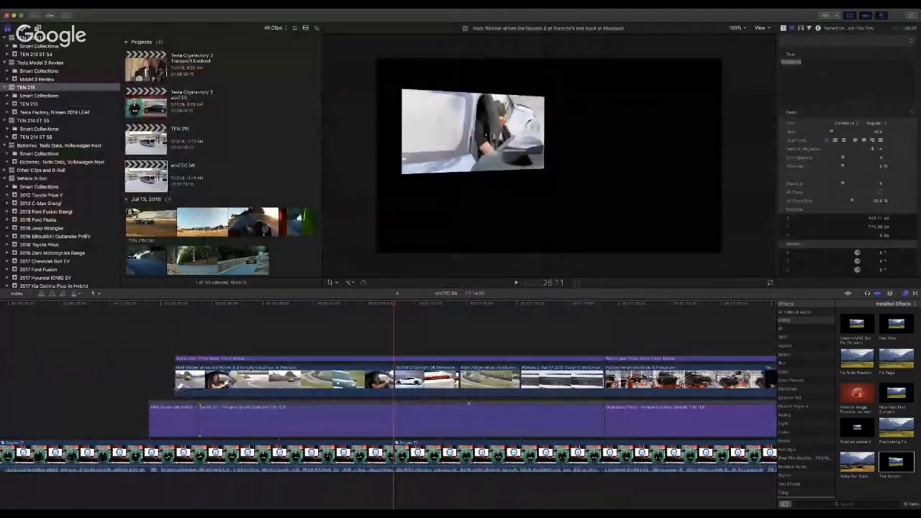
left_click(182, 357)
left_click_drag(177, 358, 199, 358)
scroll(127, 358, "left", 10)
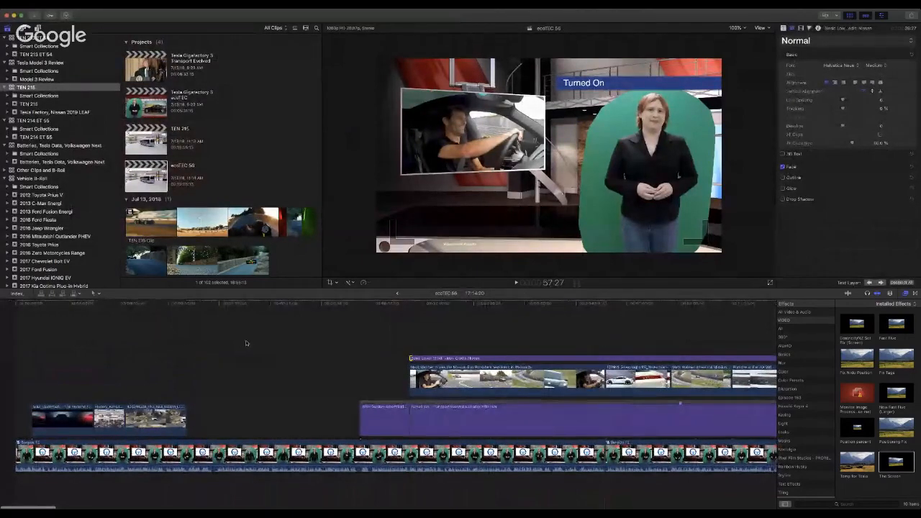
scroll(245, 344, "right", 7)
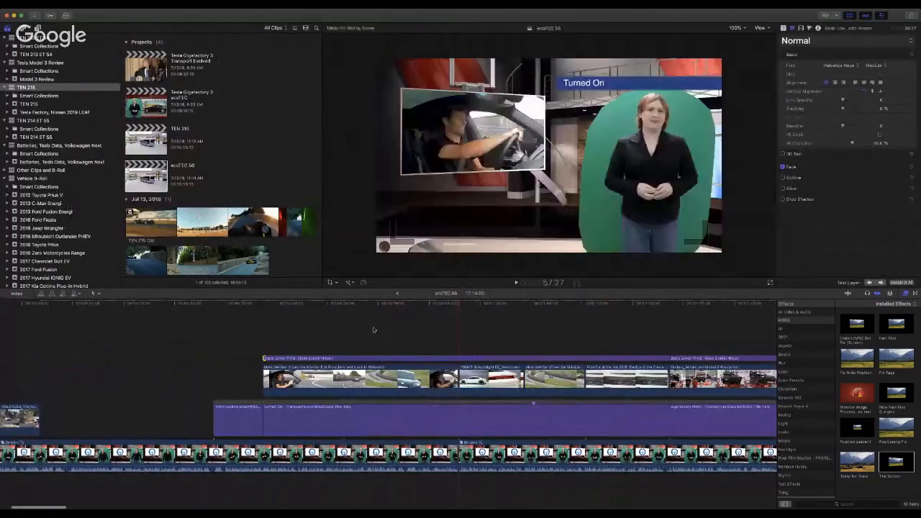
Step: Apply the Set Fix (Screen) effect to the opening Mission E driving clip and the last Porsche clip in the "Turned On" section
left_click(263, 306)
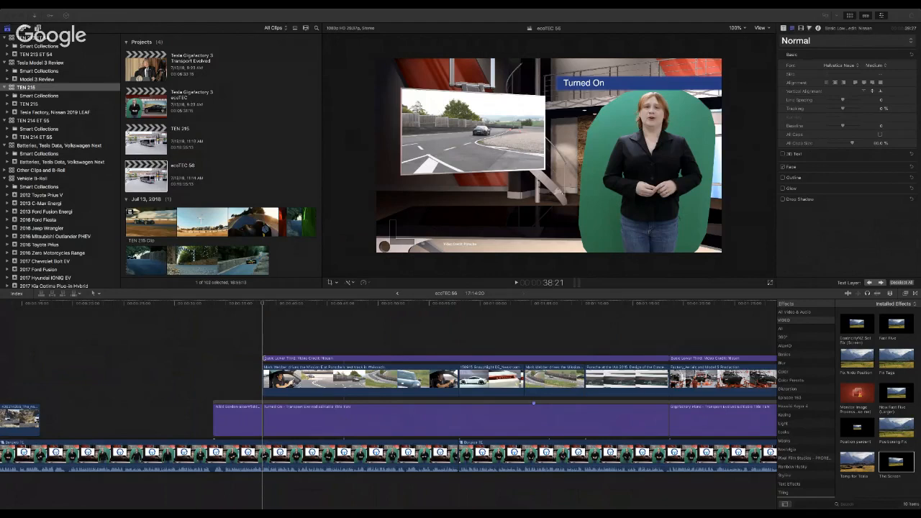
left_click(669, 305)
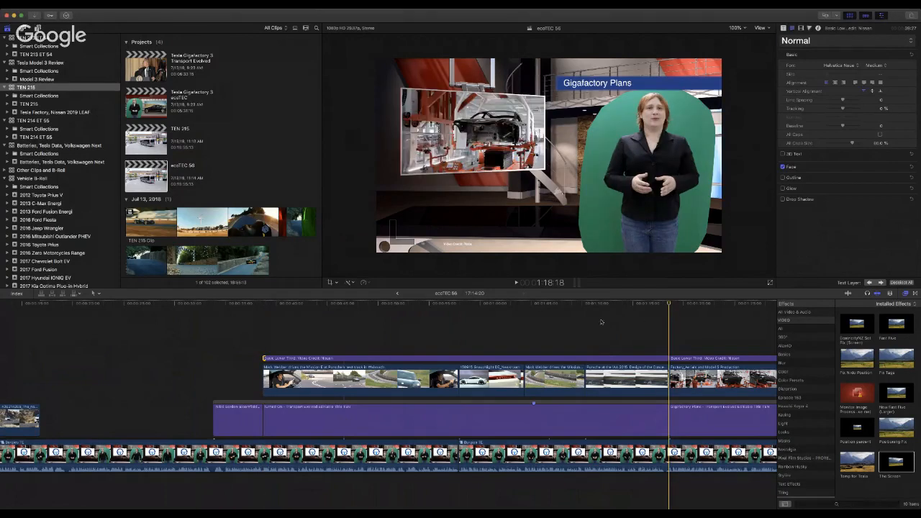
left_click(263, 310)
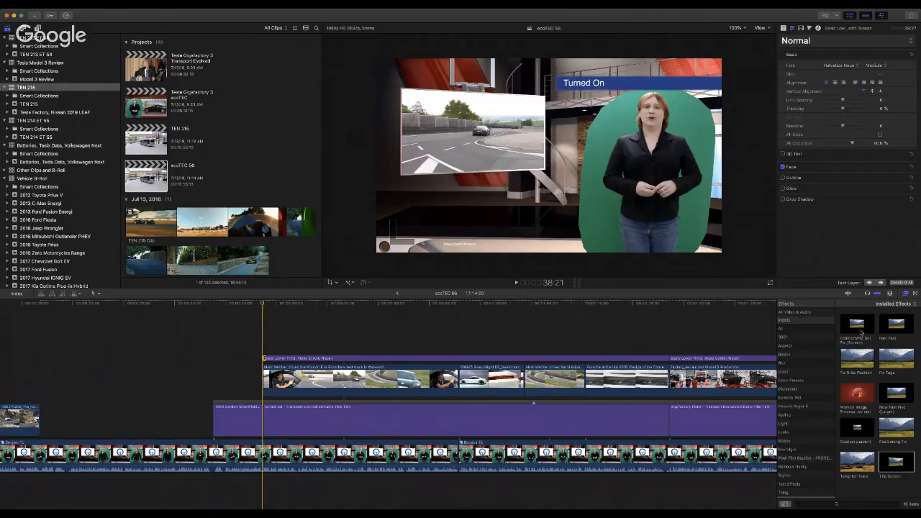
left_click_drag(860, 331, 386, 389)
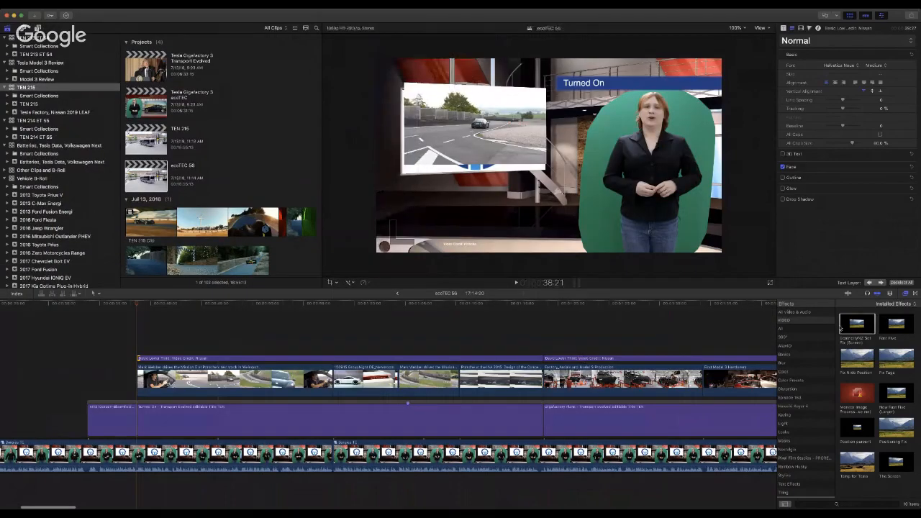
left_click(500, 308)
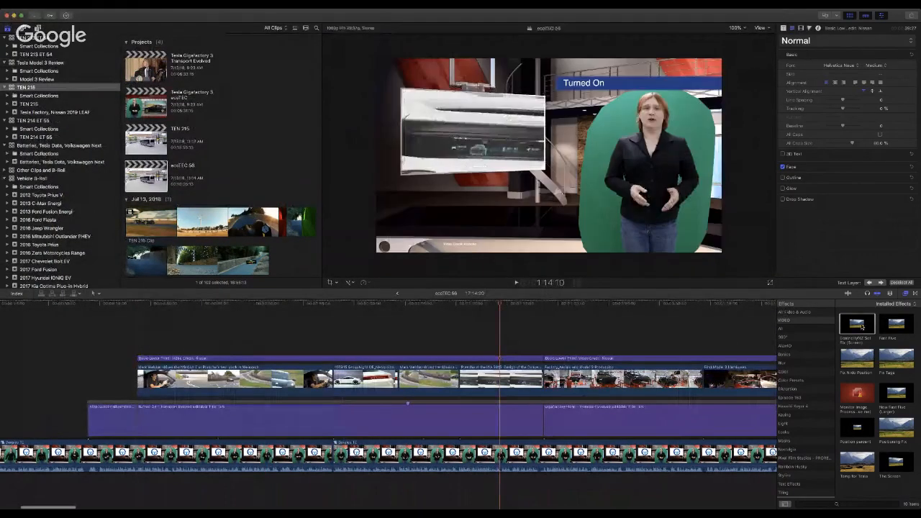
left_click_drag(861, 327, 502, 379)
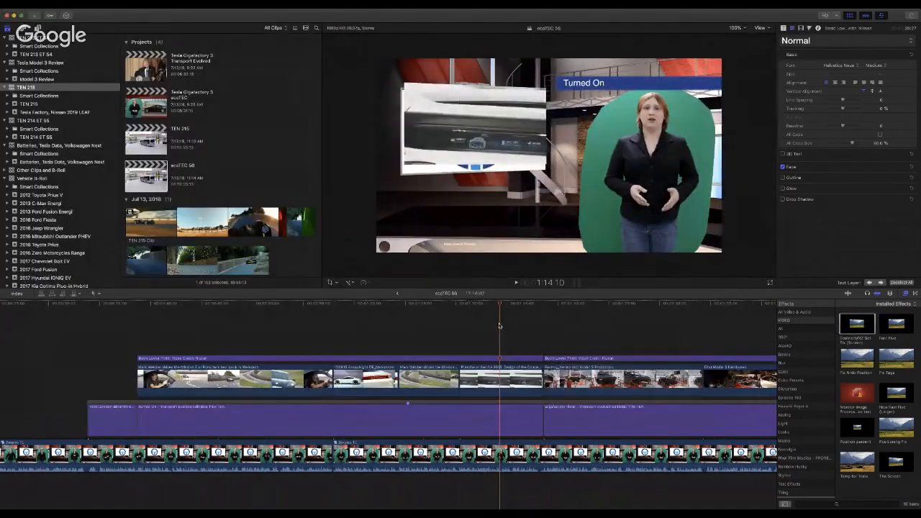
Step: Apply the Set Fix (Screen) effect to the factory and Model 3 production clip that opens the "Gigafactory Plans" section and preview it
scroll(499, 326, "right", 5)
left_click(460, 306)
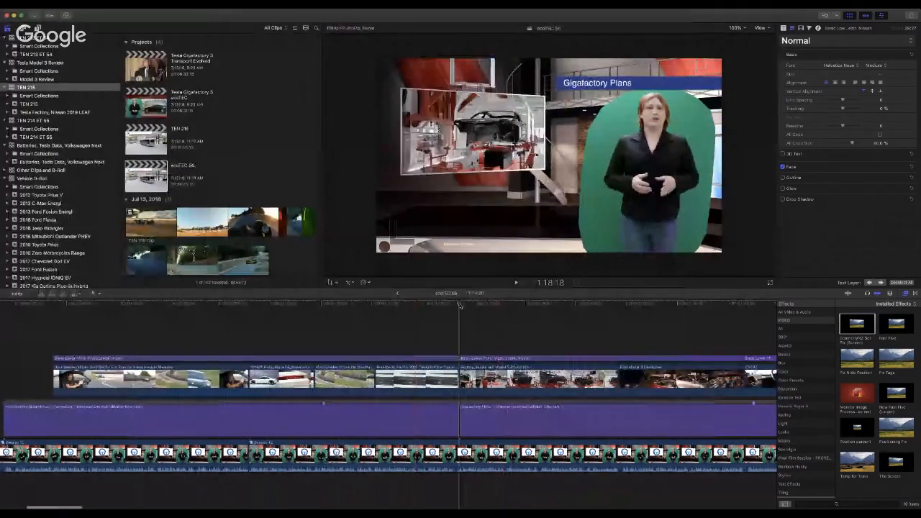
scroll(461, 307, "right", 2)
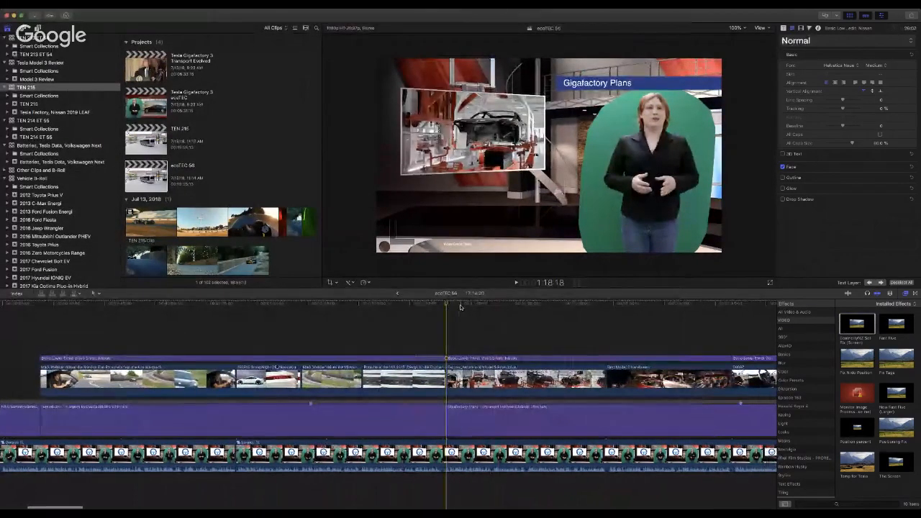
key("space")
left_click(572, 387)
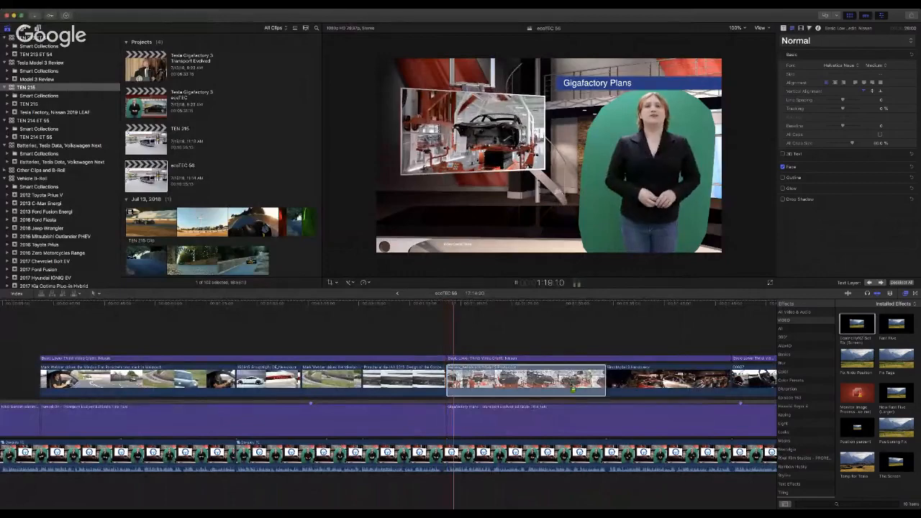
left_click_drag(573, 387, 572, 387)
left_click(447, 306)
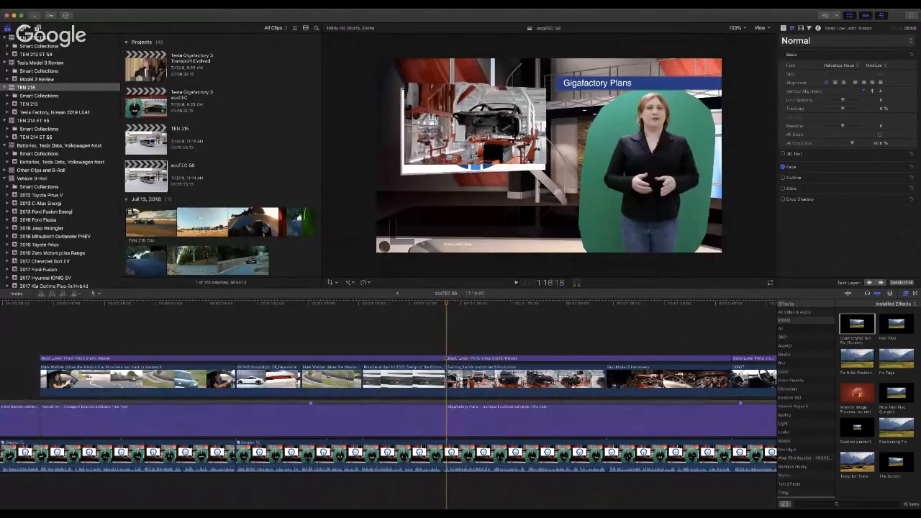
key("super+Tab")
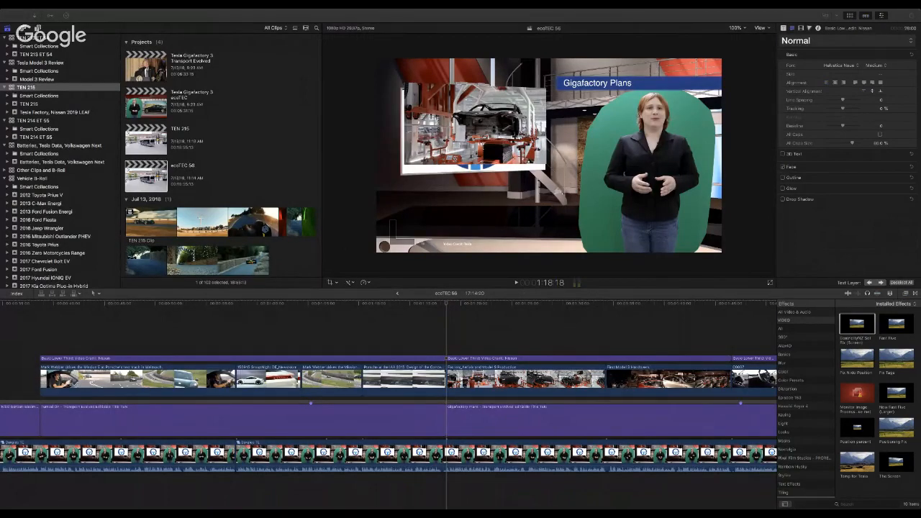
Step: Apply the Set Fix (Screen) effect to the Tesla launch event clip that closes "Gigafactory Plans" and play it back
left_click(652, 305)
key("space")
scroll(653, 306, "right", 4)
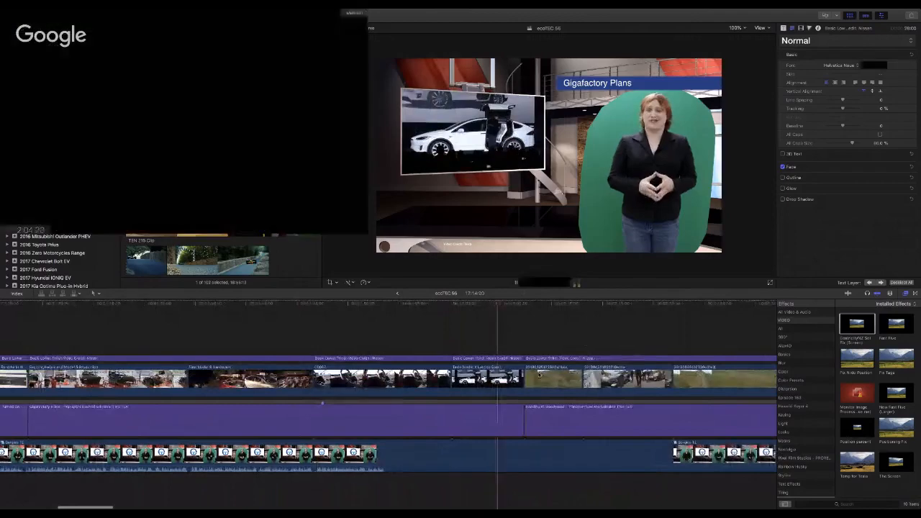
left_click_drag(857, 325, 507, 381)
key("space")
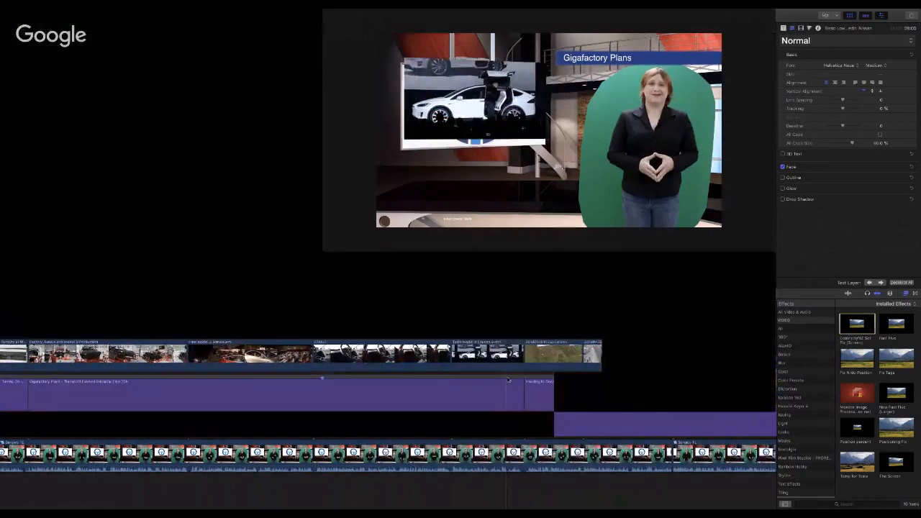
key("space")
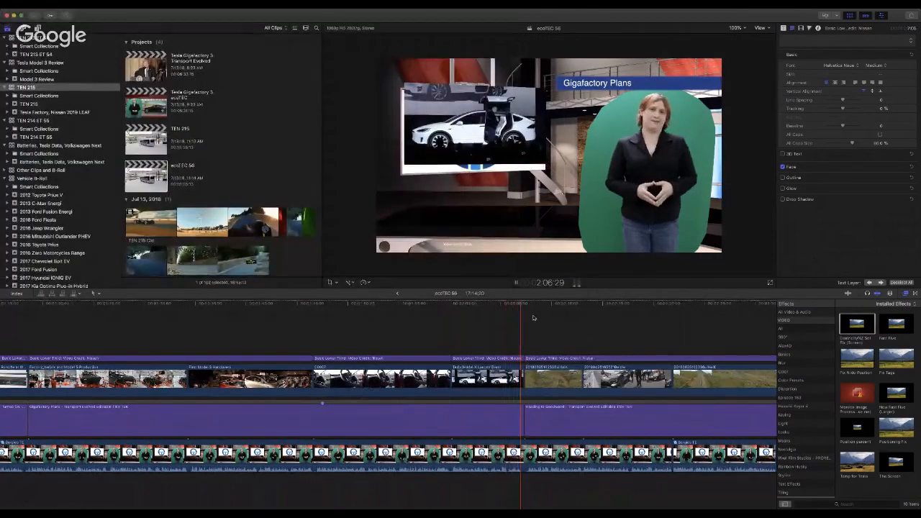
Step: Apply the Set Fix (Screen) effect to the first and last B-roll clips of the "Heading to Goodwood" section
key("Down")
key("Down")
key("Down")
key("Down")
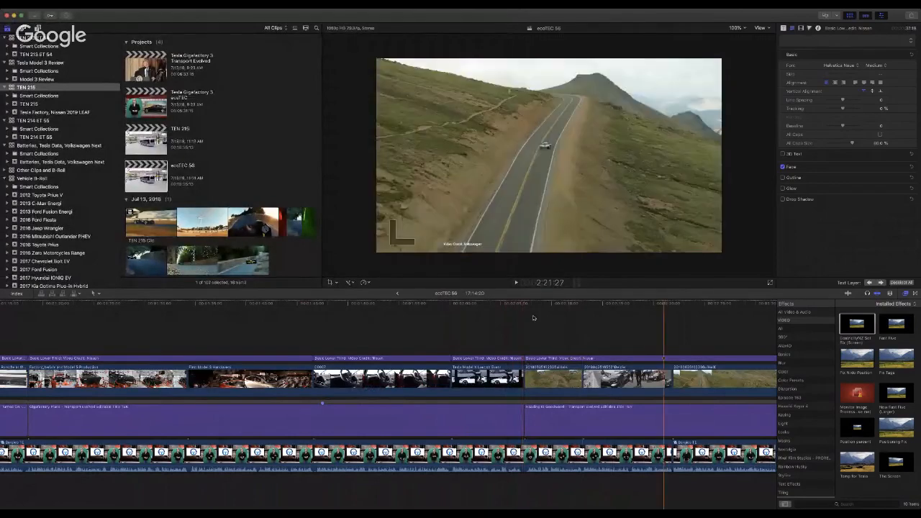
left_click(525, 308)
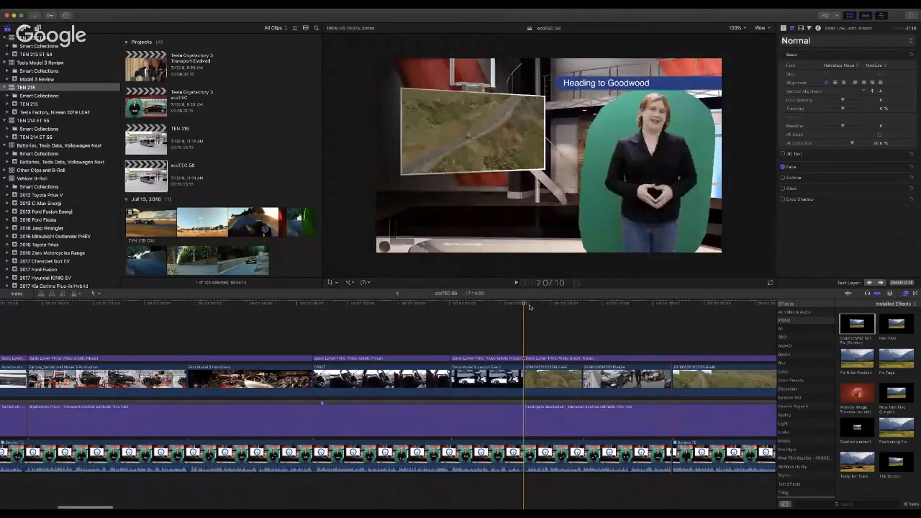
key("super+Tab")
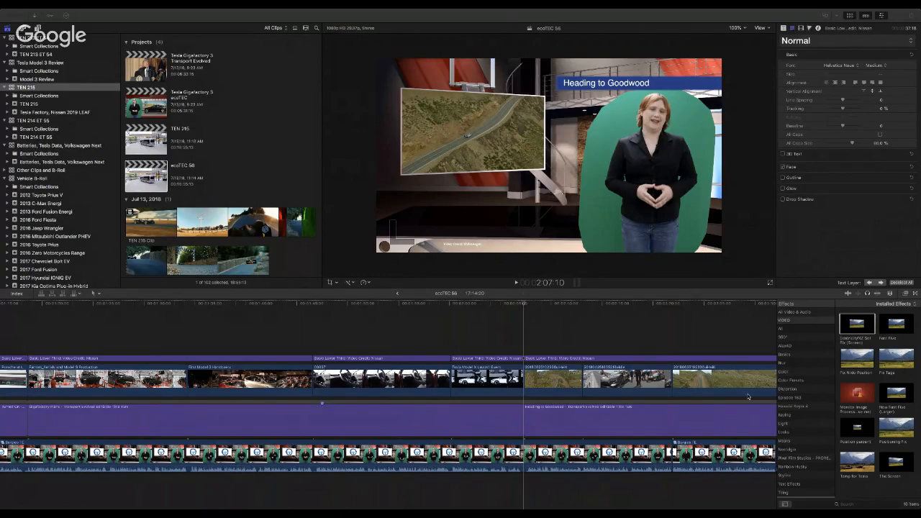
scroll(748, 397, "right", 8)
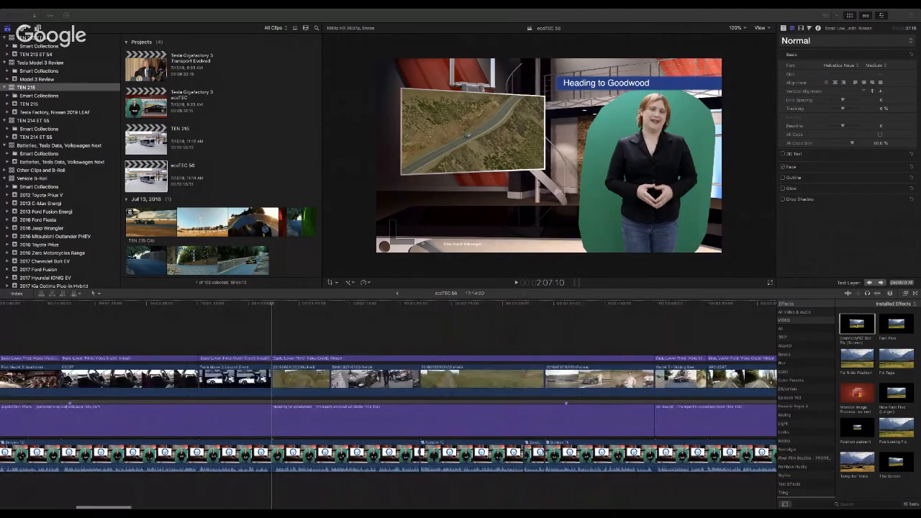
left_click(715, 341)
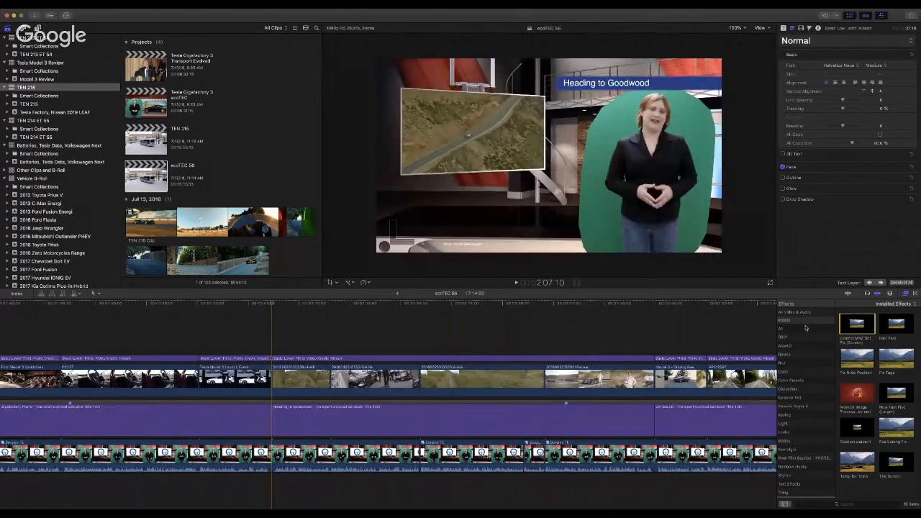
left_click(291, 385)
scroll(438, 329, "right", 6)
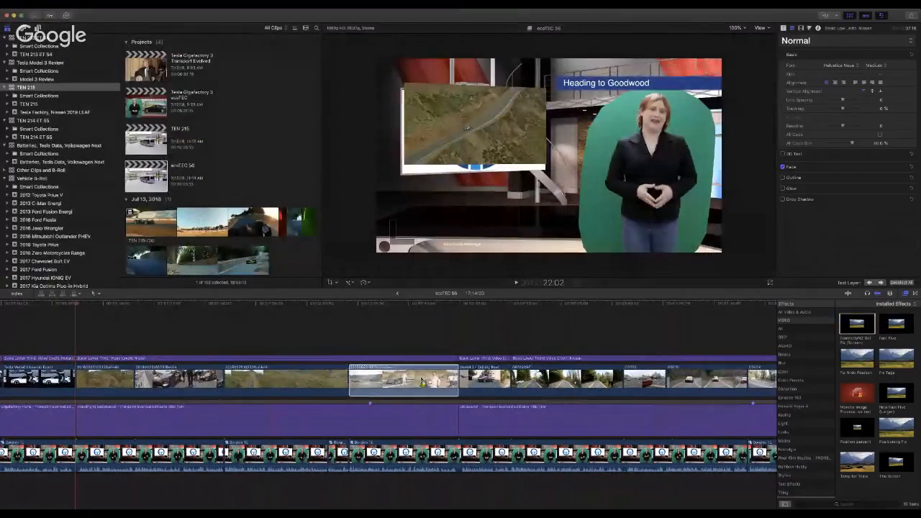
left_click(421, 305)
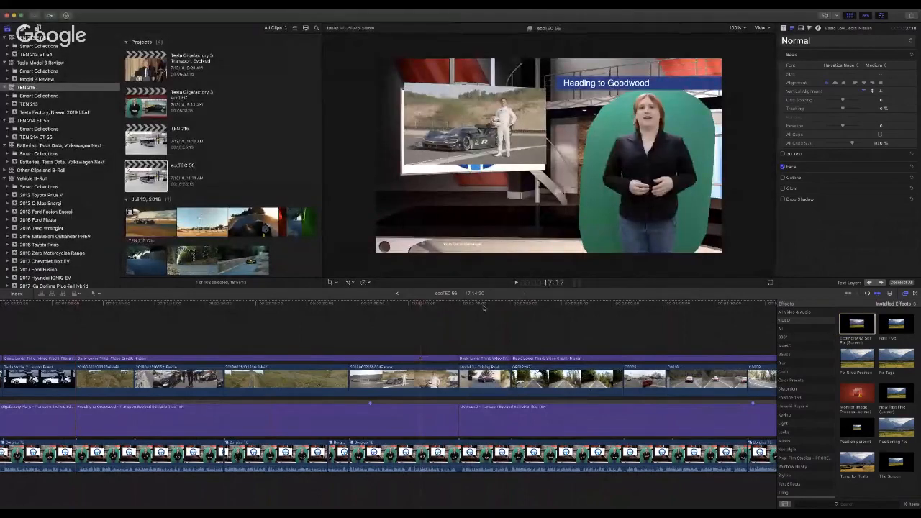
Step: Check the Model 3 driving clip in the "UK-Bound" section and apply the Set Fix (Screen) effect to the section's last B-roll clip
left_click(484, 307)
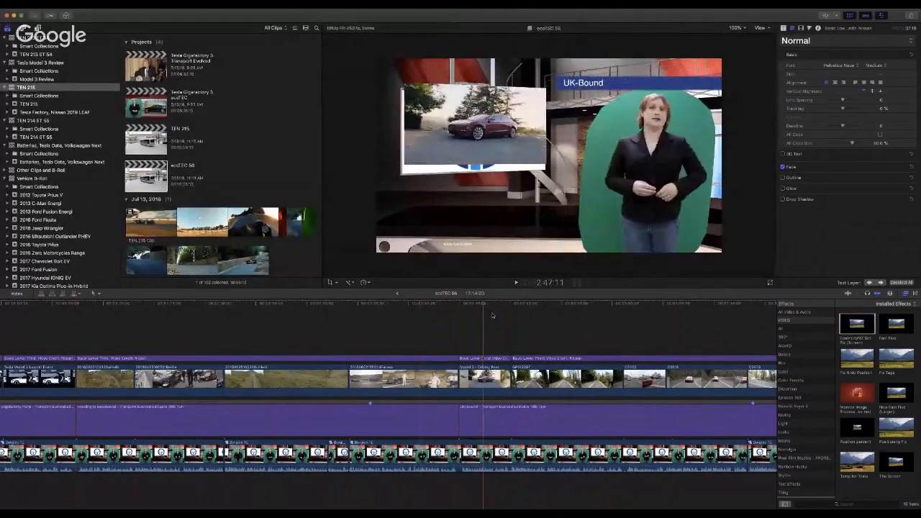
scroll(580, 349, "right", 6)
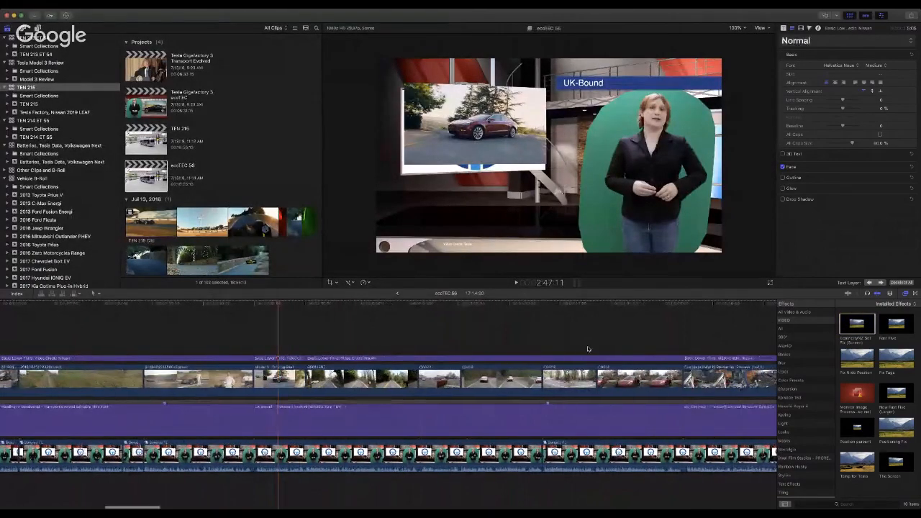
left_click(857, 323)
left_click_drag(856, 324, 615, 368)
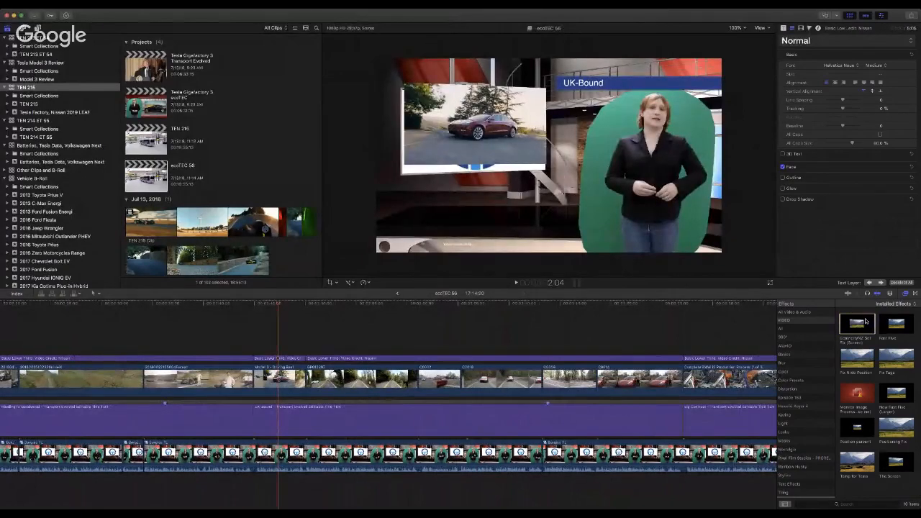
left_click(542, 307)
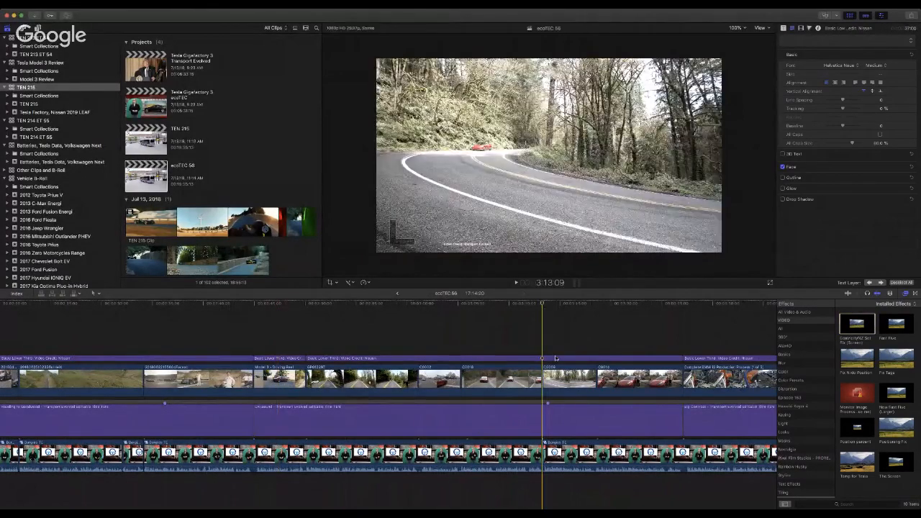
Step: Locate the presenter's retake after the final title and split the main presenter clip there, at about 13:32
scroll(468, 374, "right", 5)
scroll(505, 372, "right", 10)
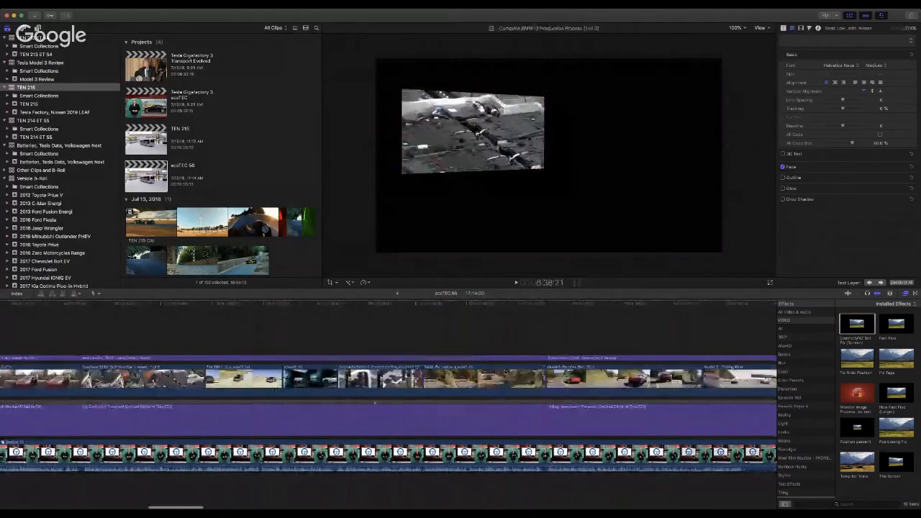
scroll(505, 372, "left", 5)
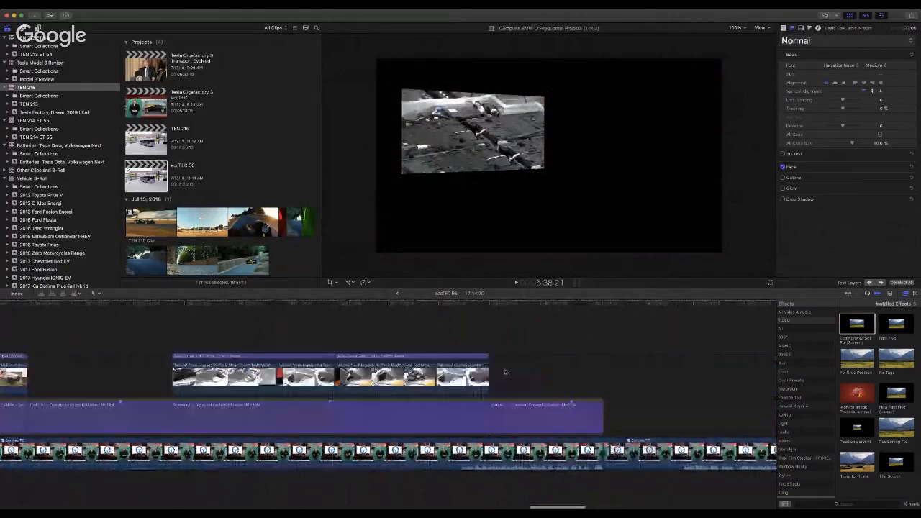
scroll(512, 367, "right", 5)
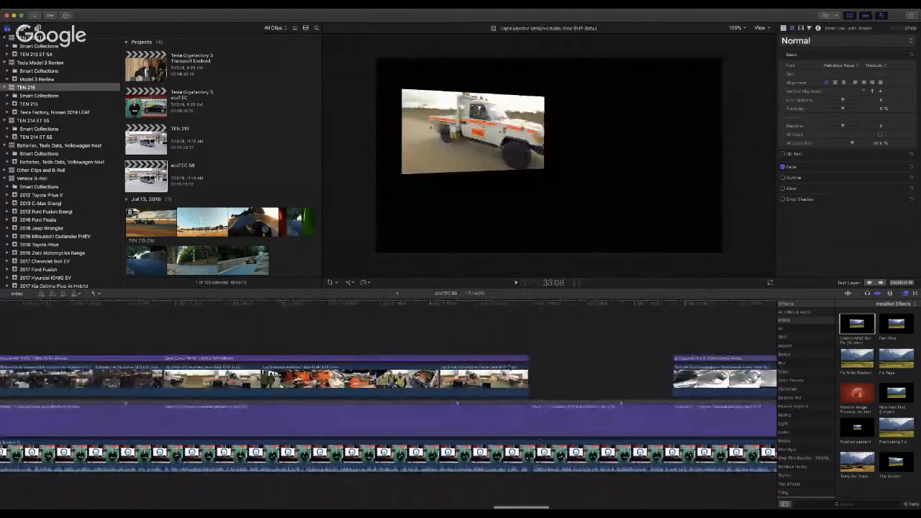
scroll(511, 368, "right", 5)
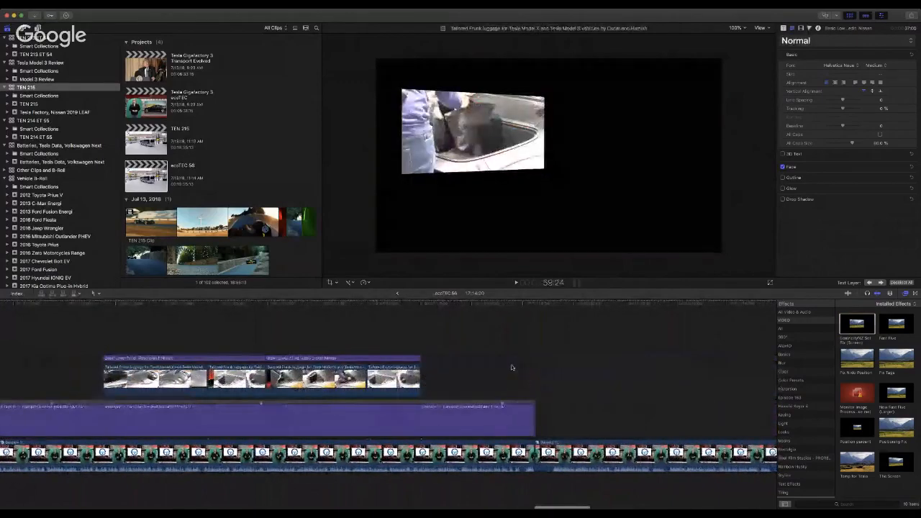
left_click(609, 316)
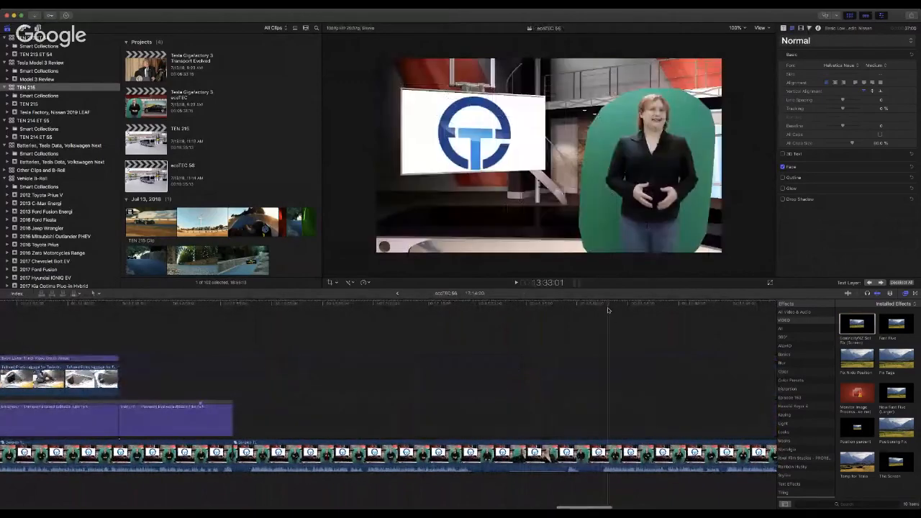
key("space")
left_click(599, 305)
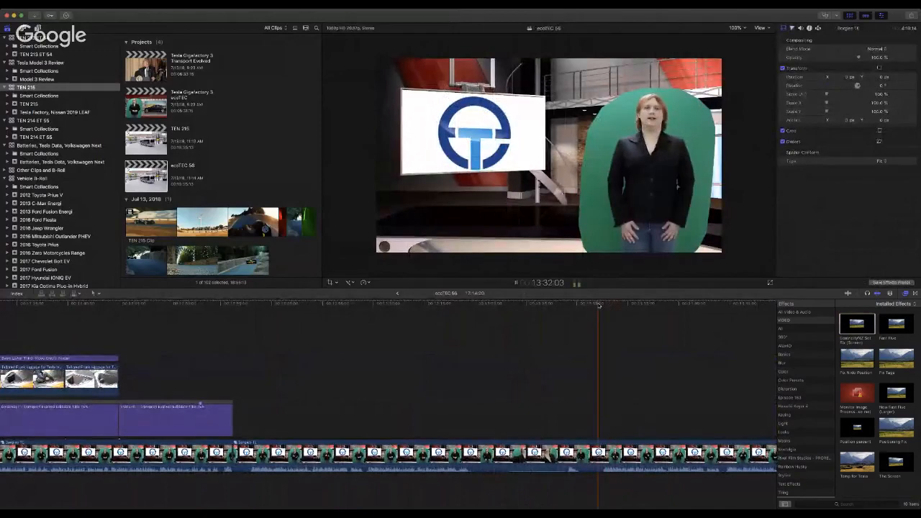
key("space")
left_click(600, 305)
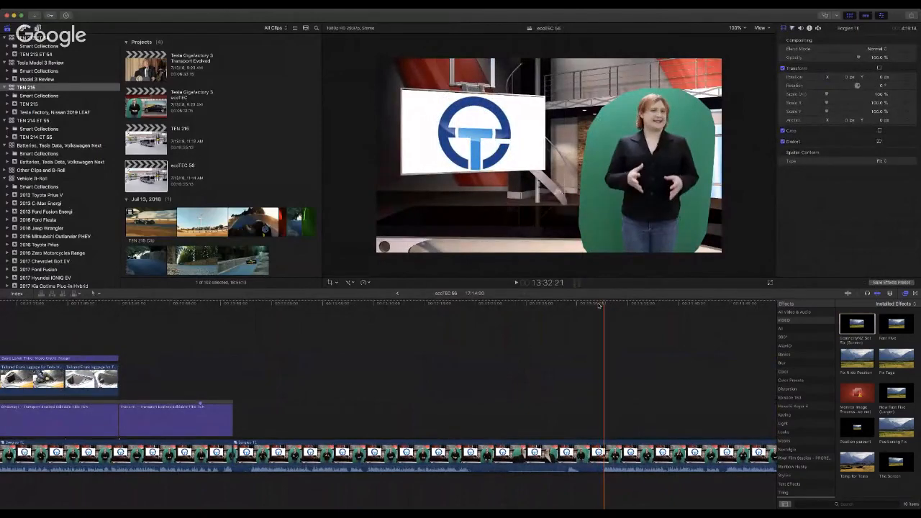
key("space")
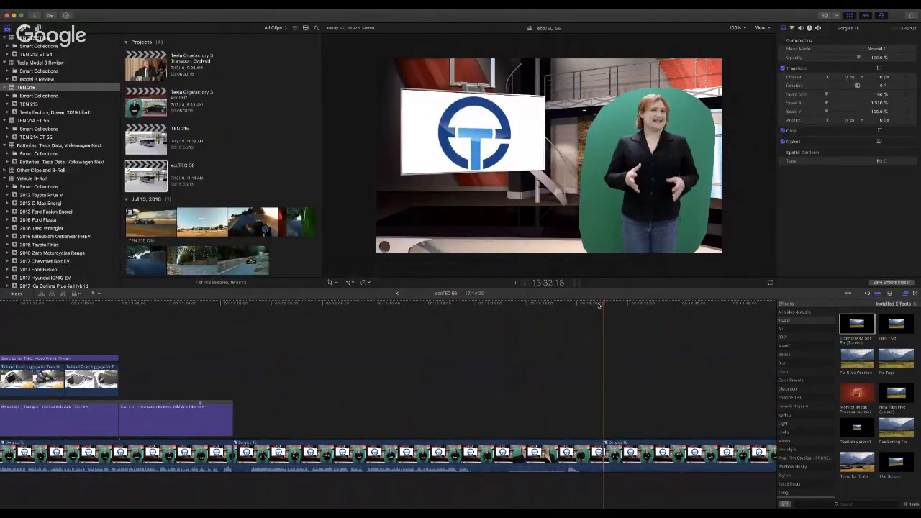
Step: Delete the unwanted presenter segment just before the 13:32 cut and review the joined footage
left_click(534, 455)
key("Delete")
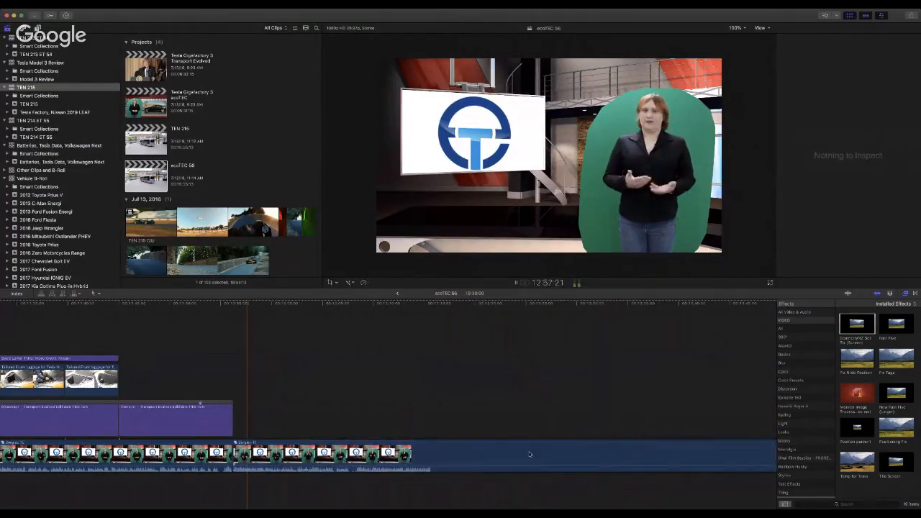
scroll(529, 452, "right", 3)
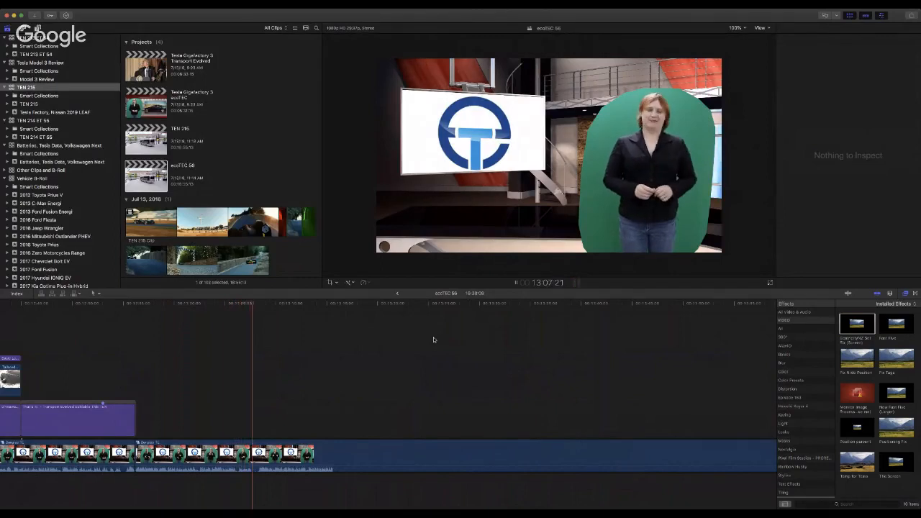
Step: Split the main presenter clip at 13:21:02 and cut out the retake segment that ends there
key("space")
left_click(388, 305)
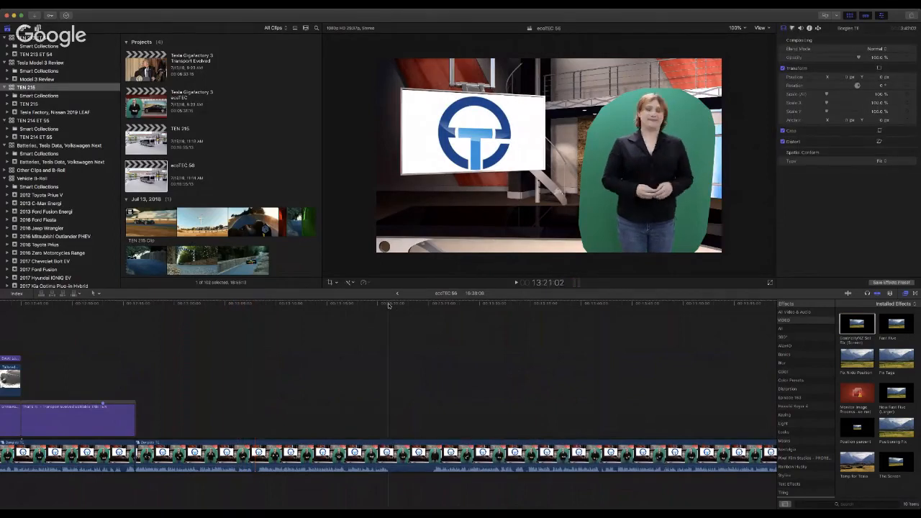
key("super+b")
left_click(361, 457)
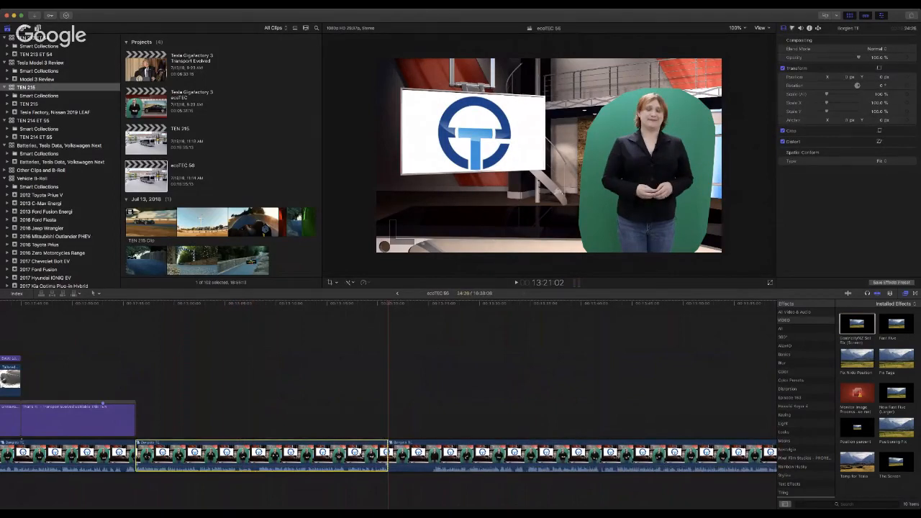
key("Delete")
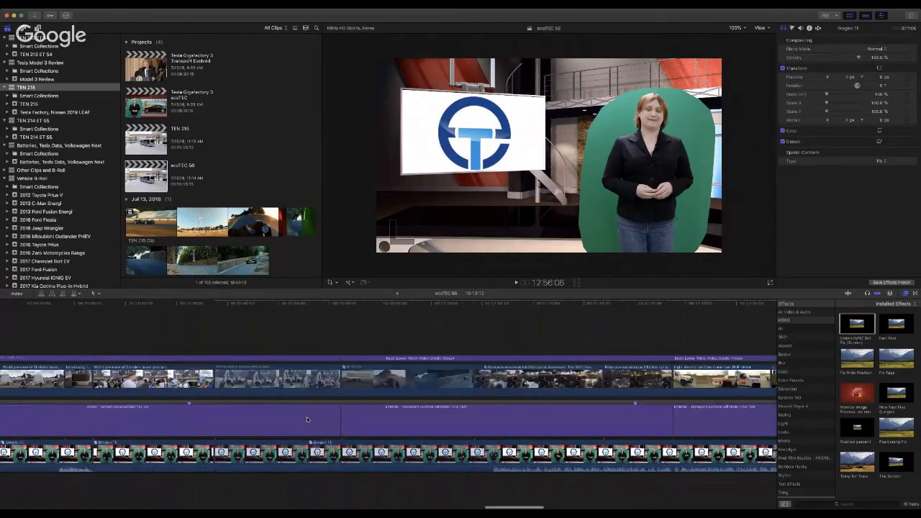
Step: In the "UK-Bound" section, insert the retake segment at about 3:13 and lift the presenter clip that follows it out of the main storyline
scroll(307, 419, "left", 10)
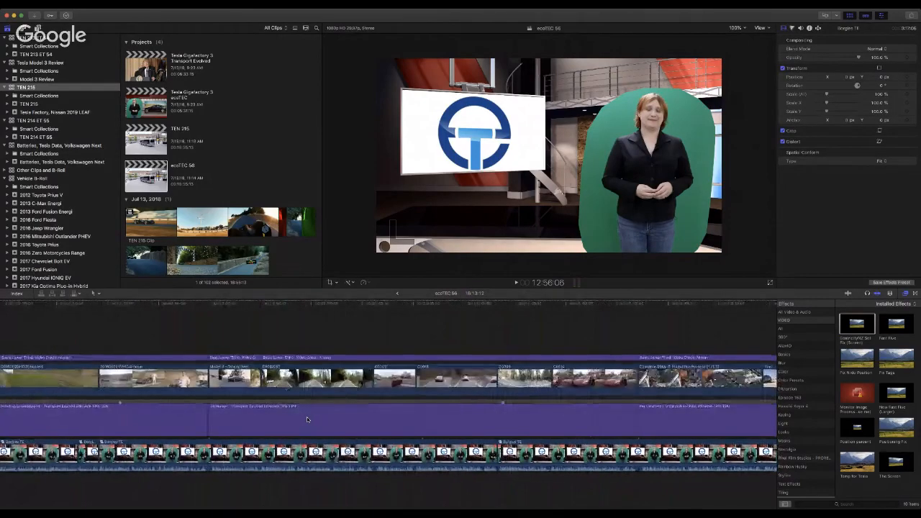
scroll(307, 418, "left", 3)
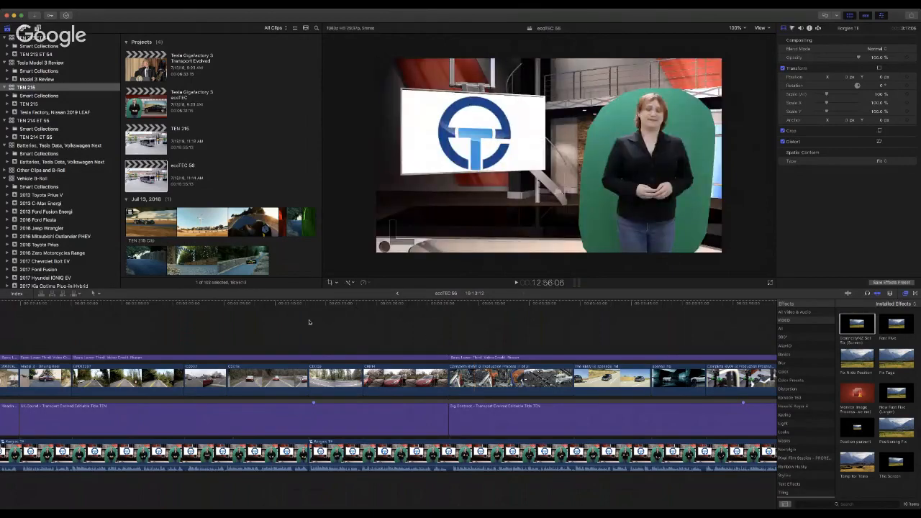
key("space")
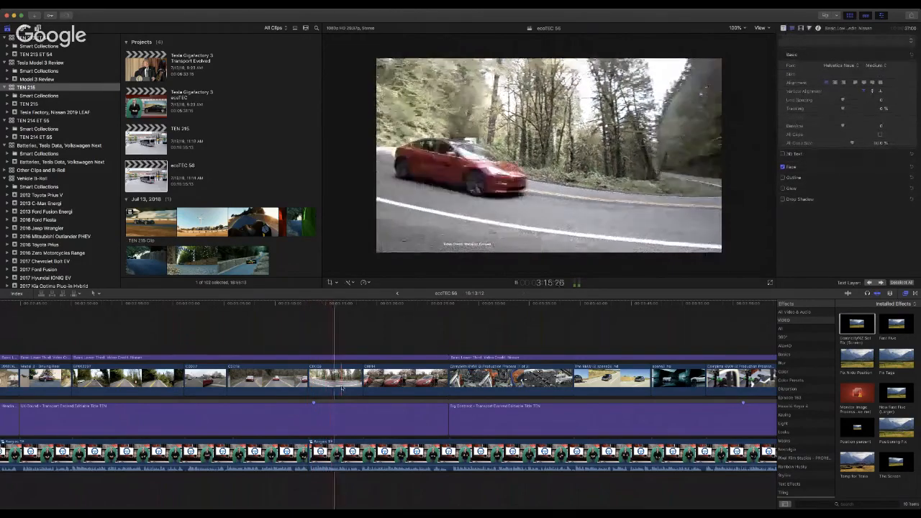
key("space")
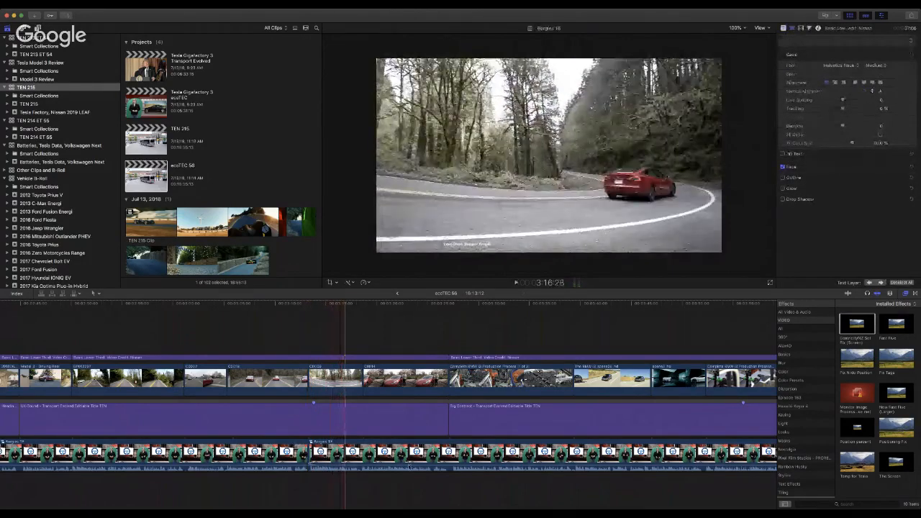
left_click(414, 458)
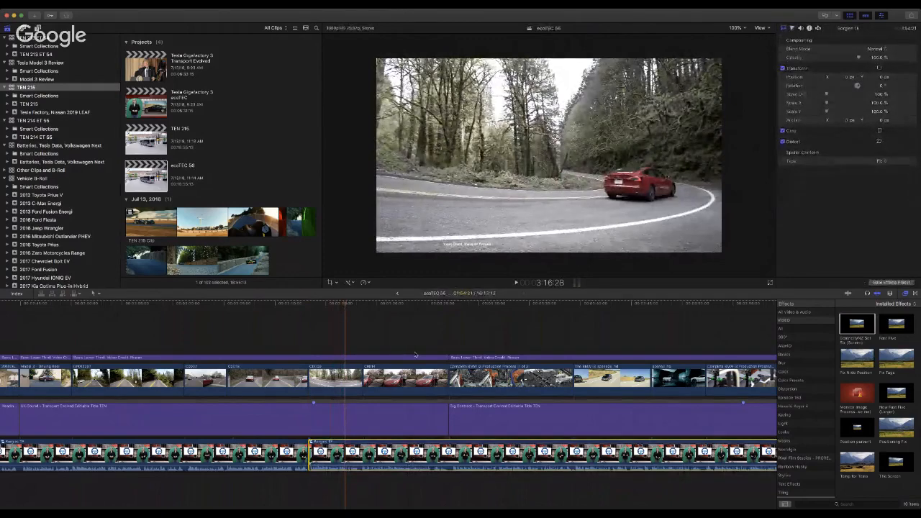
key("super+alt+Up")
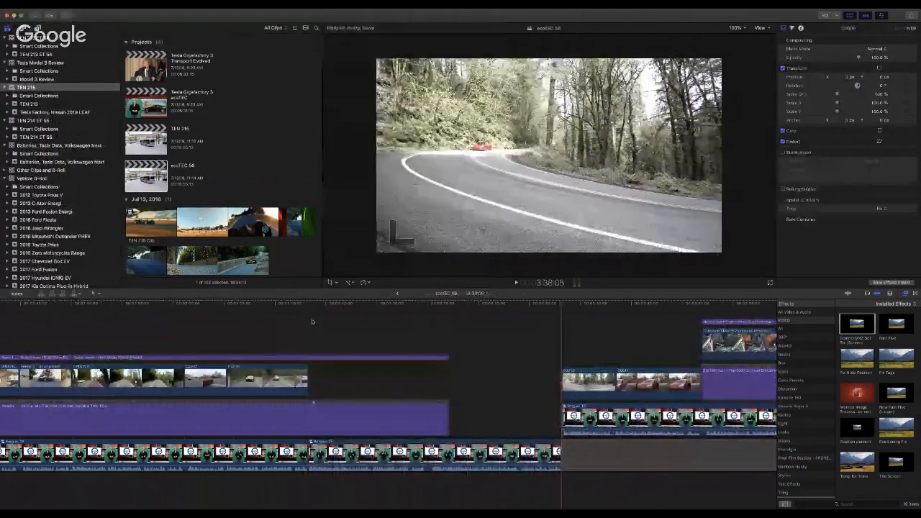
Step: Review the inserted retake and trim the "UK-Bound" title and its video credit to end at about 3:24:28
left_click(307, 306)
key("space")
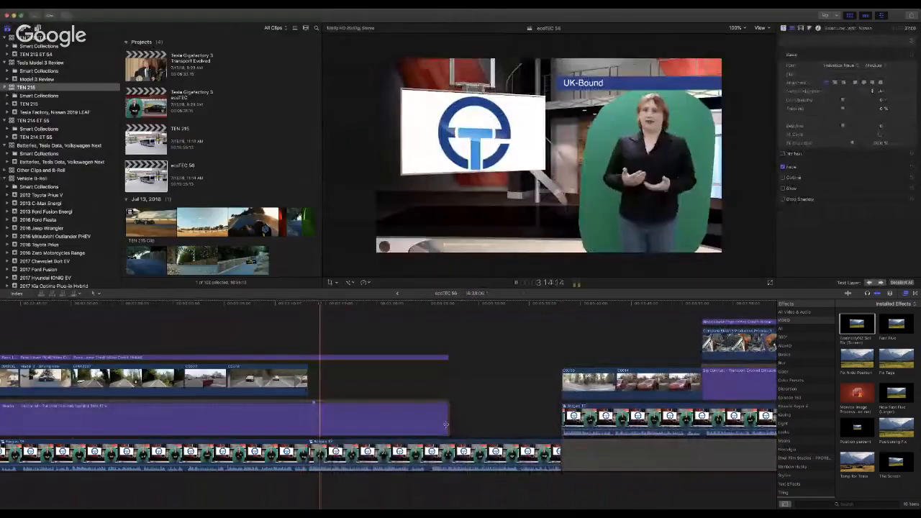
left_click_drag(446, 426, 428, 425)
left_click_drag(447, 357, 430, 357)
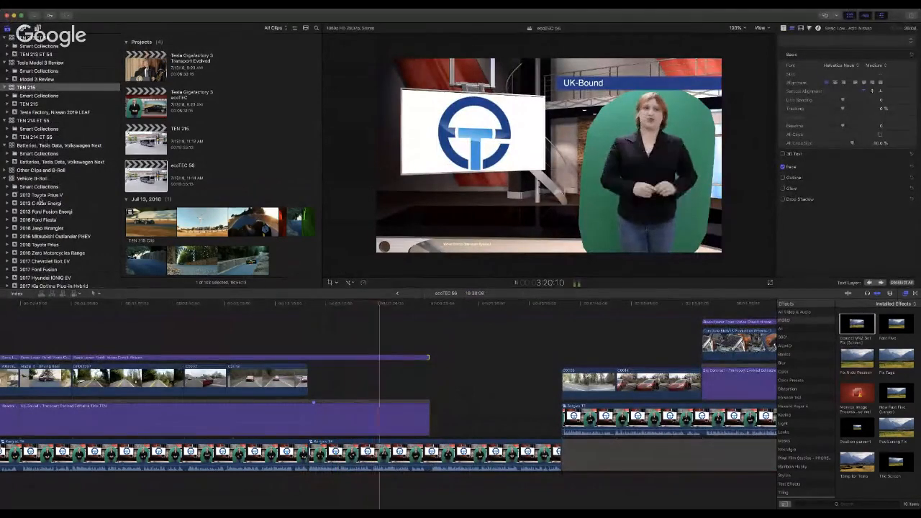
scroll(49, 208, "down", 15)
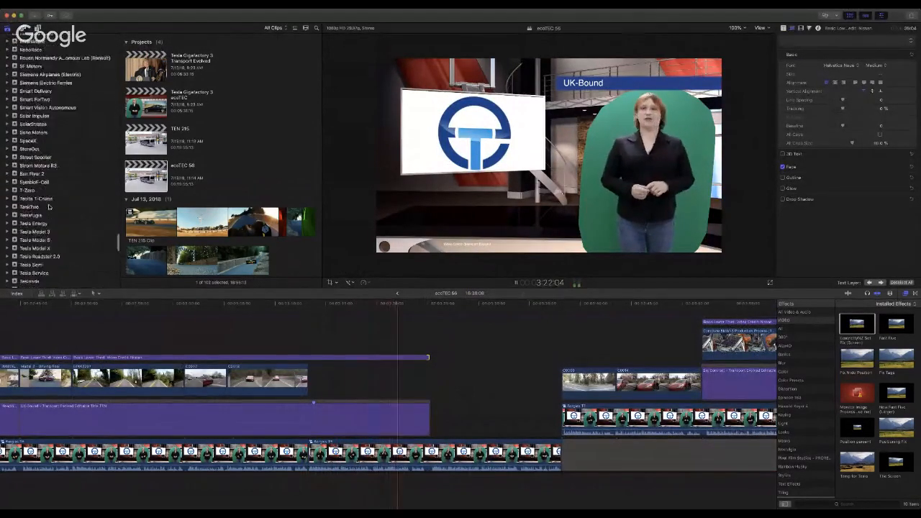
scroll(49, 208, "up", 1)
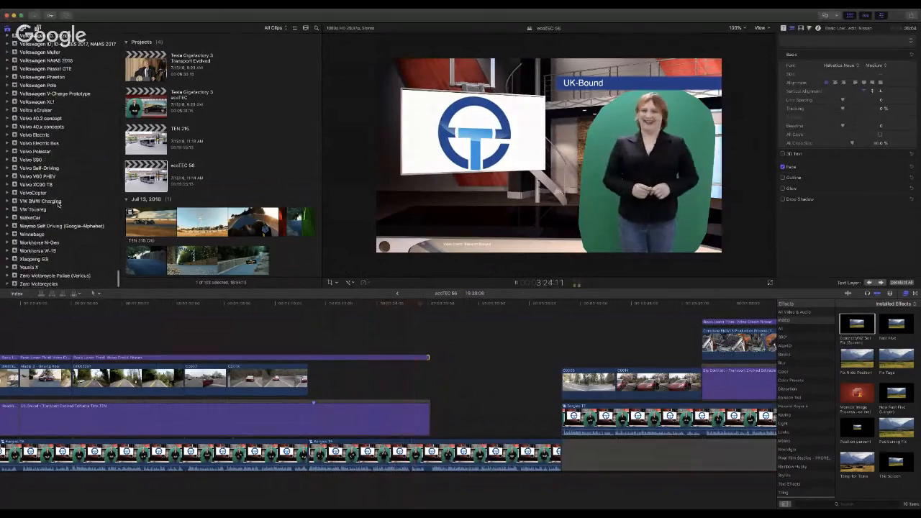
key("space")
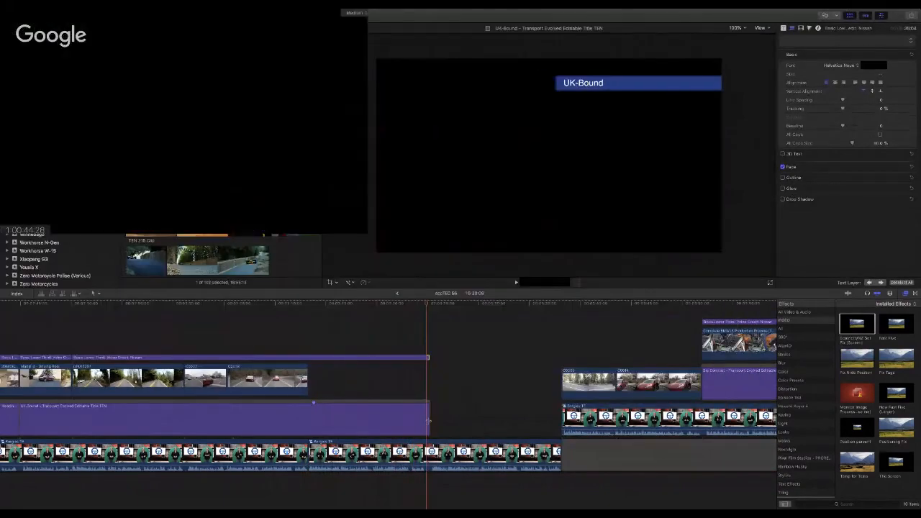
left_click_drag(429, 421, 427, 420)
left_click_drag(428, 357, 424, 357)
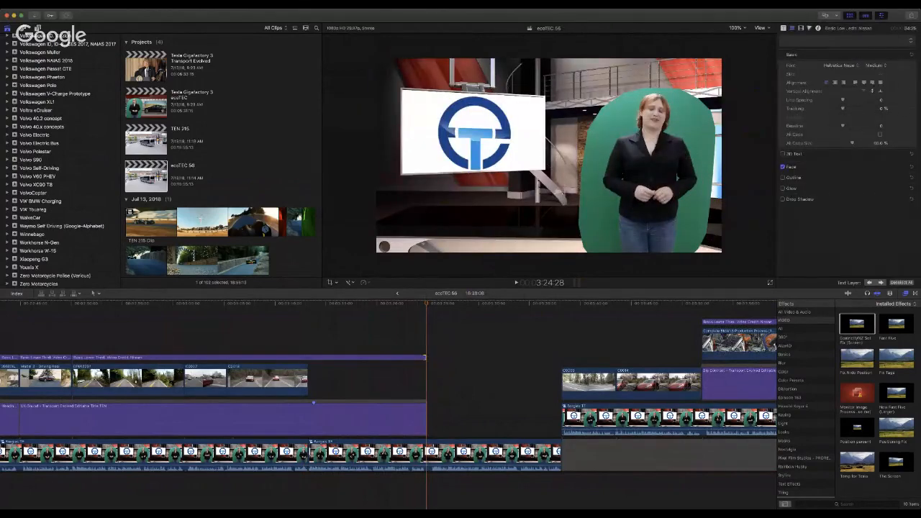
Step: Add the Tesla Model 3 clip "Tesla 3 SNOW Testing A" above the inserted retake and trim it to the end of the "UK-Bound" title
scroll(87, 191, "down", 2)
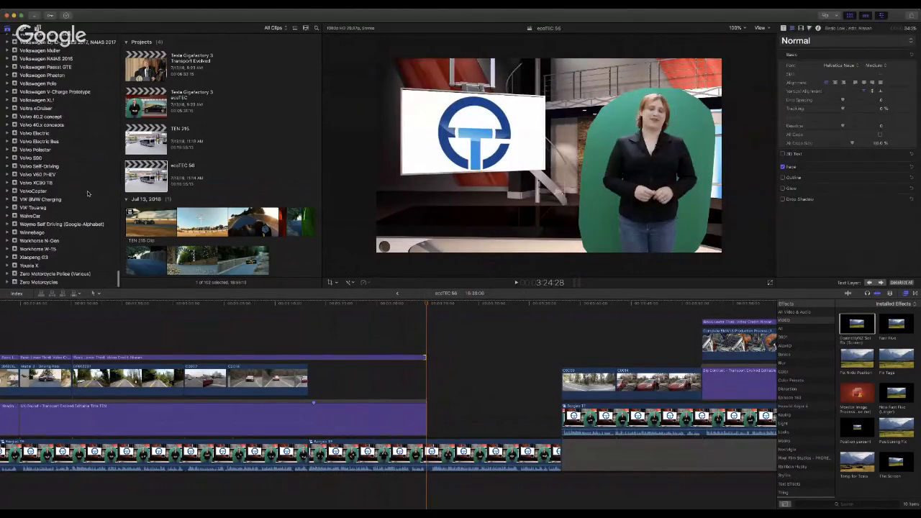
scroll(87, 191, "up", 10)
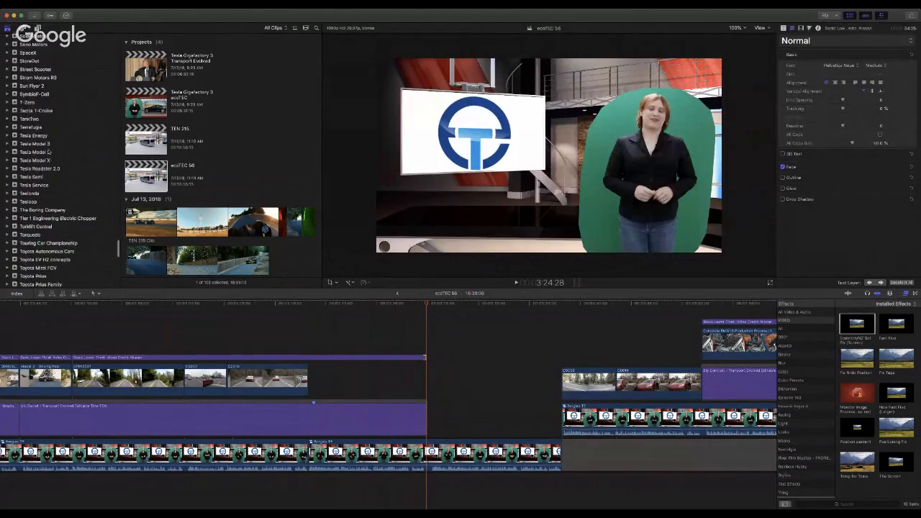
left_click(50, 144)
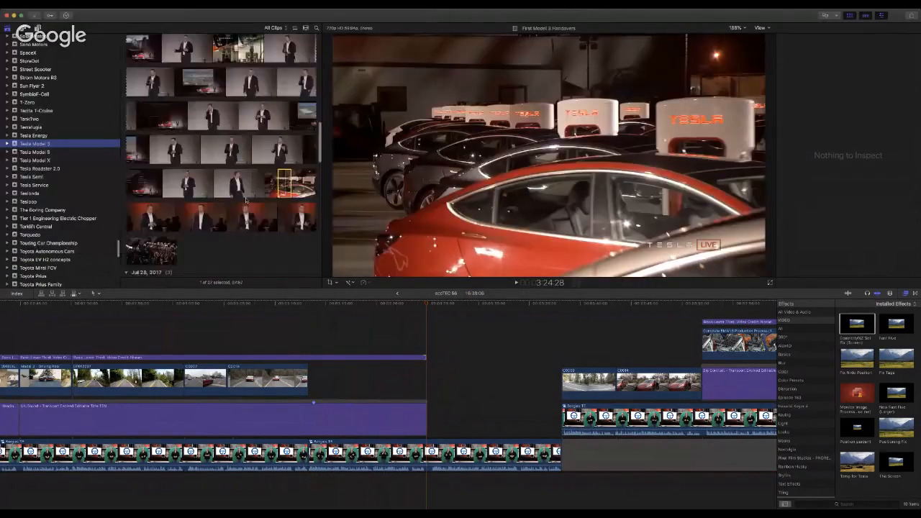
scroll(246, 200, "down", 6)
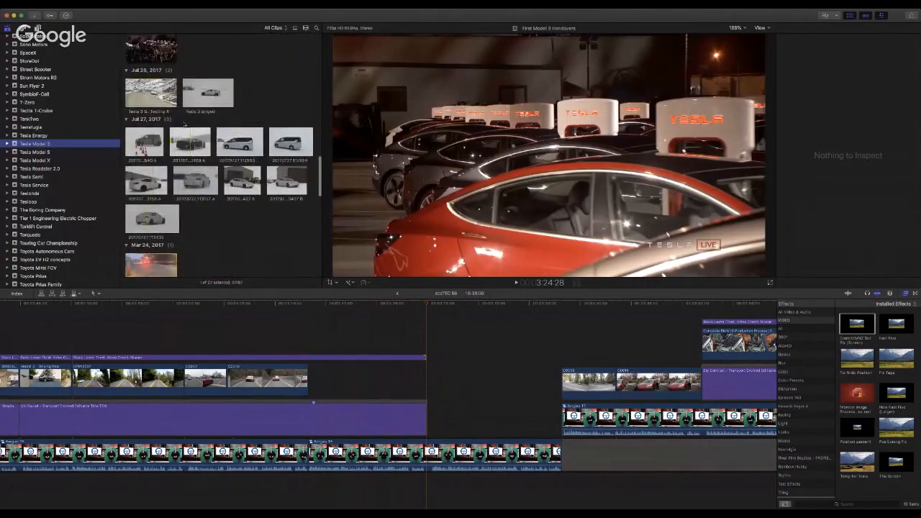
left_click(148, 93)
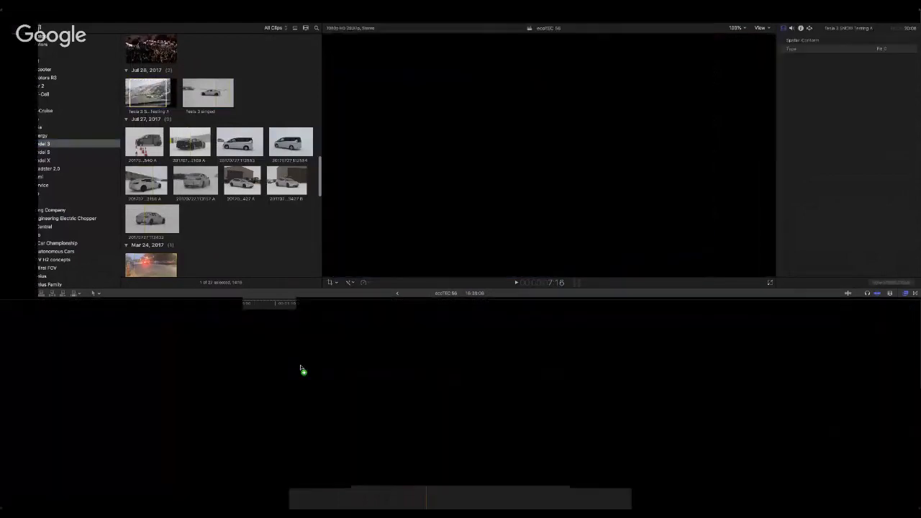
left_click_drag(301, 367, 320, 382)
left_click_drag(455, 380, 426, 380)
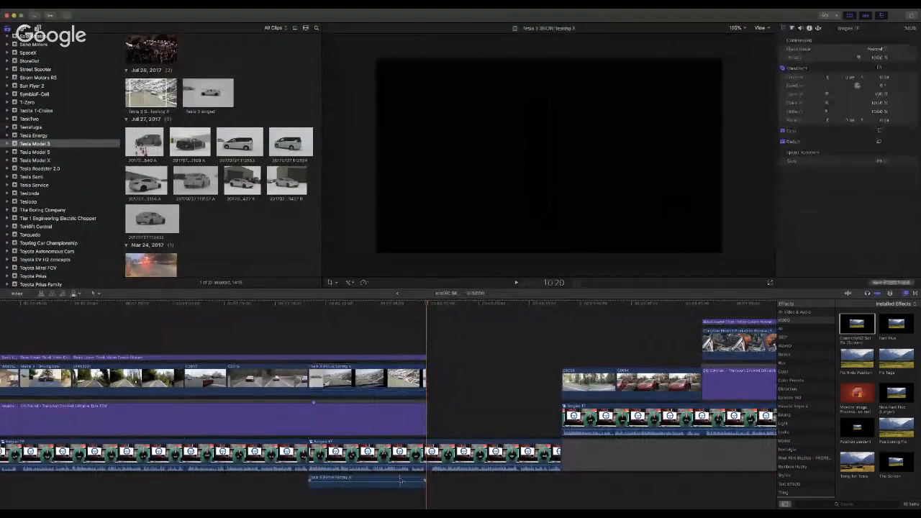
Step: Remove the snow-testing clip's detached audio, apply the Set Fix (Screen) effect to the clip, and play it back from about 3:13
left_click(310, 314)
key("space")
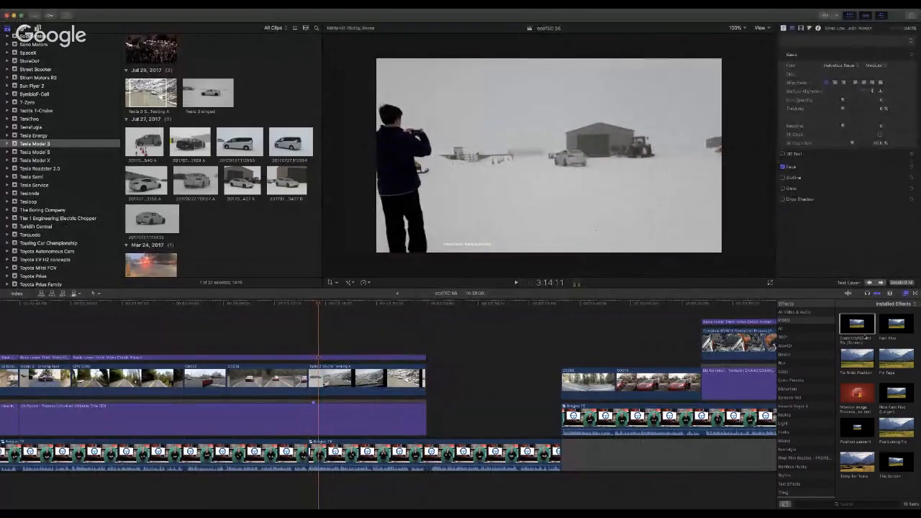
left_click_drag(861, 329, 381, 384)
left_click(377, 379)
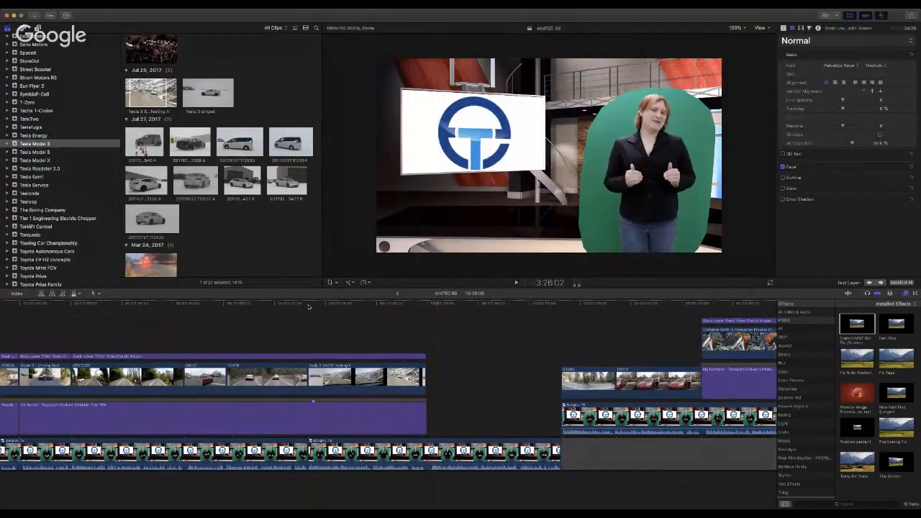
left_click(308, 305)
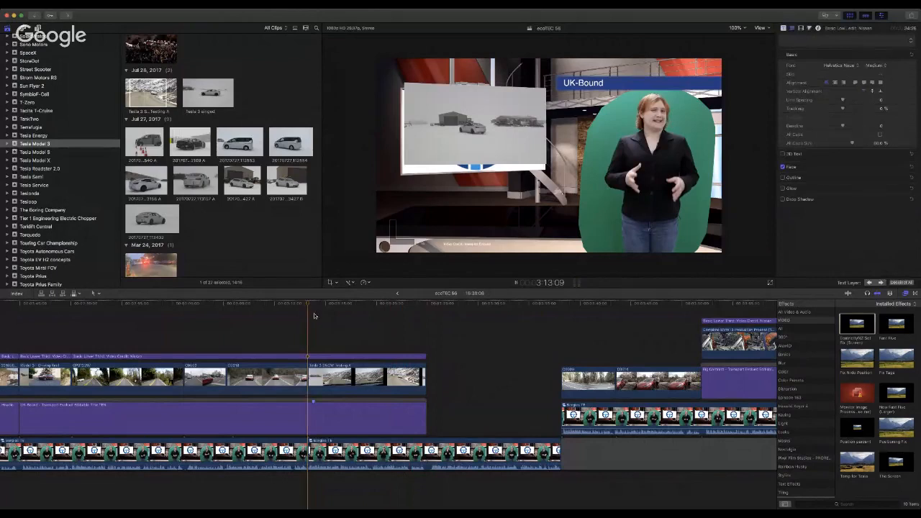
key("space")
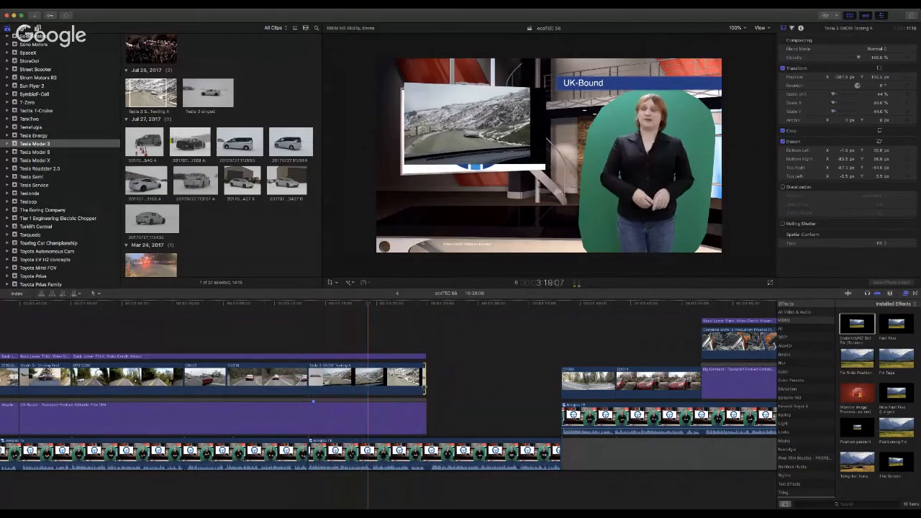
Step: Retime the snow-testing clip slightly slower so it ends together with the "UK-Bound" title at about 3:24:27
left_click(417, 387)
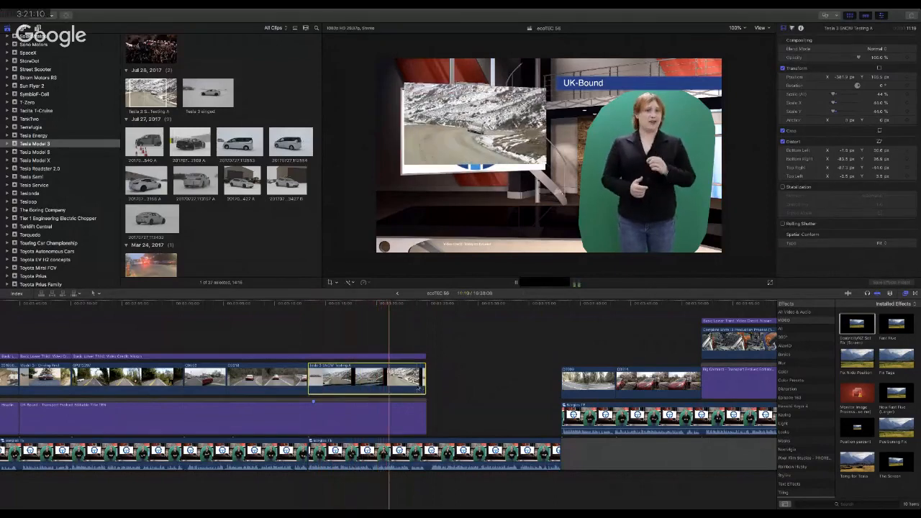
key("super+r")
mouse_move(426, 366)
left_mouse_down()
mouse_move(435, 375)
mouse_move(426, 379)
left_mouse_up()
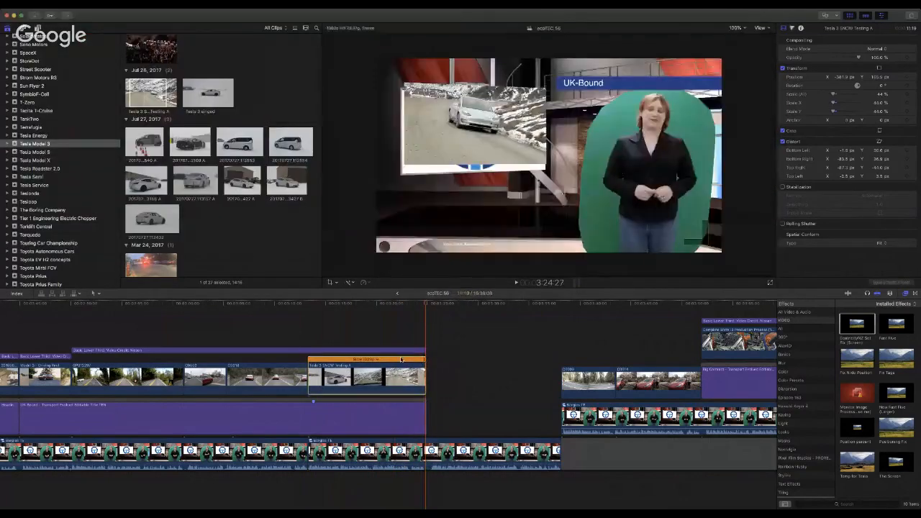
left_click(400, 361)
key("super+r")
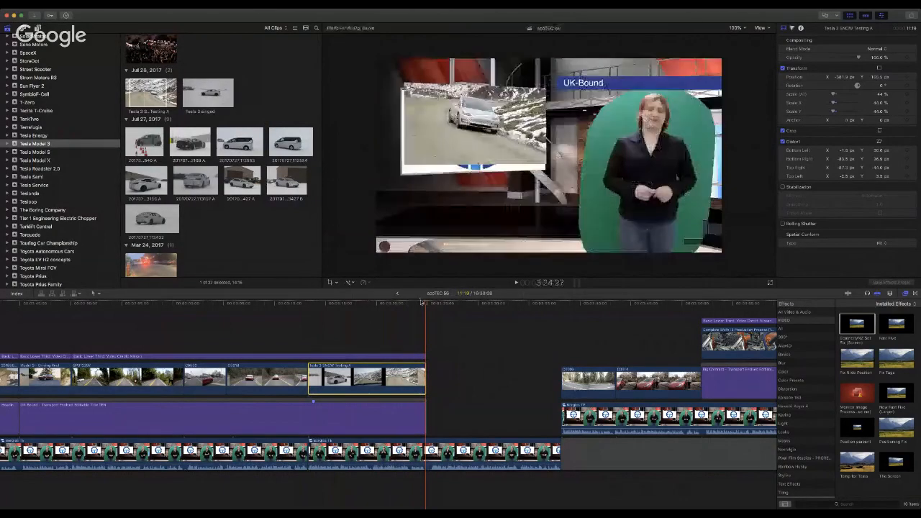
Step: Play on from the end of the "UK-Bound" title at about 3:24:27 and examine the clips and titles of the following sections
key("space")
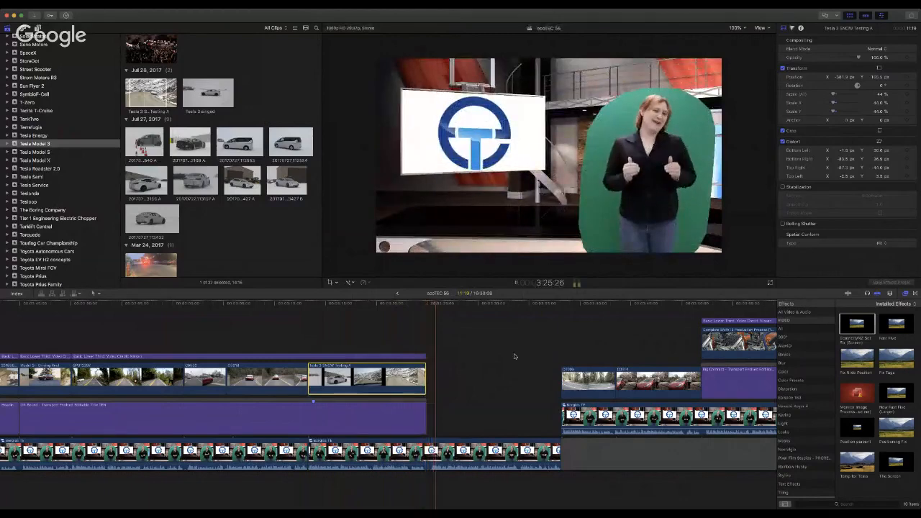
scroll(513, 353, "right", 3)
scroll(514, 355, "right", 10)
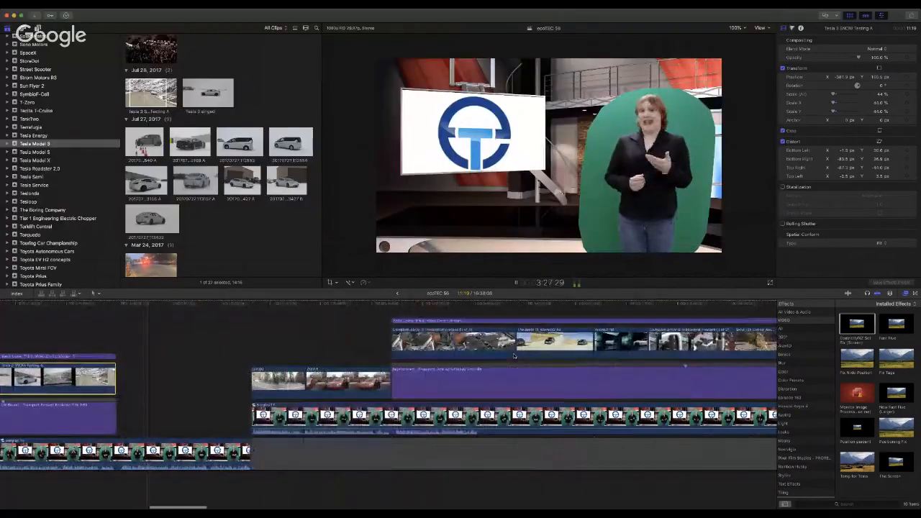
scroll(513, 355, "right", 15)
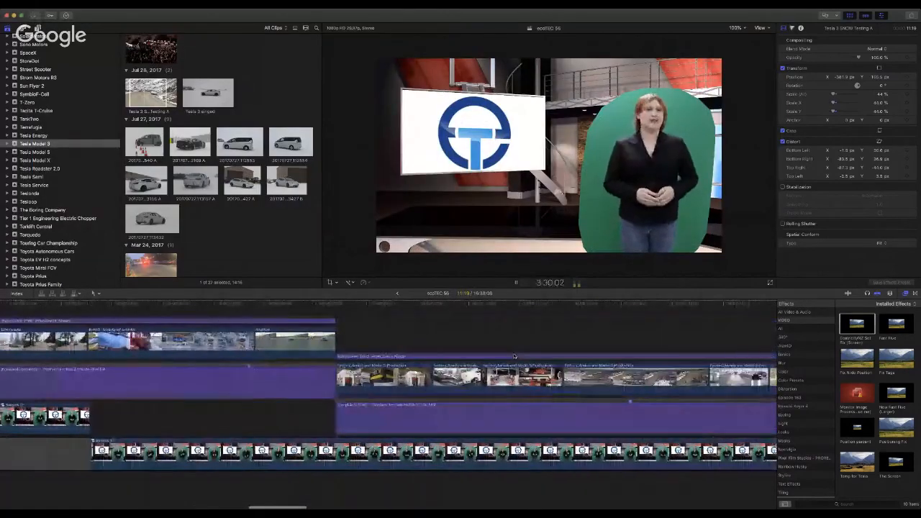
scroll(513, 355, "right", 15)
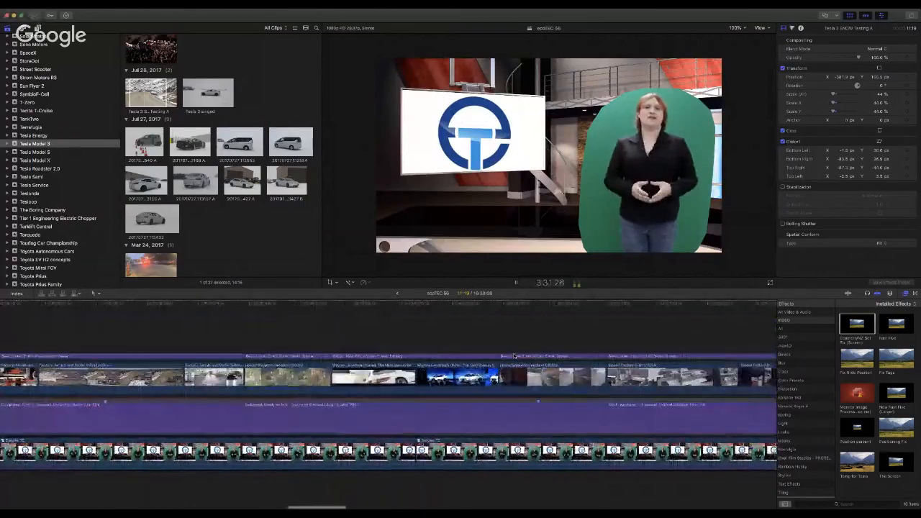
scroll(513, 356, "right", 15)
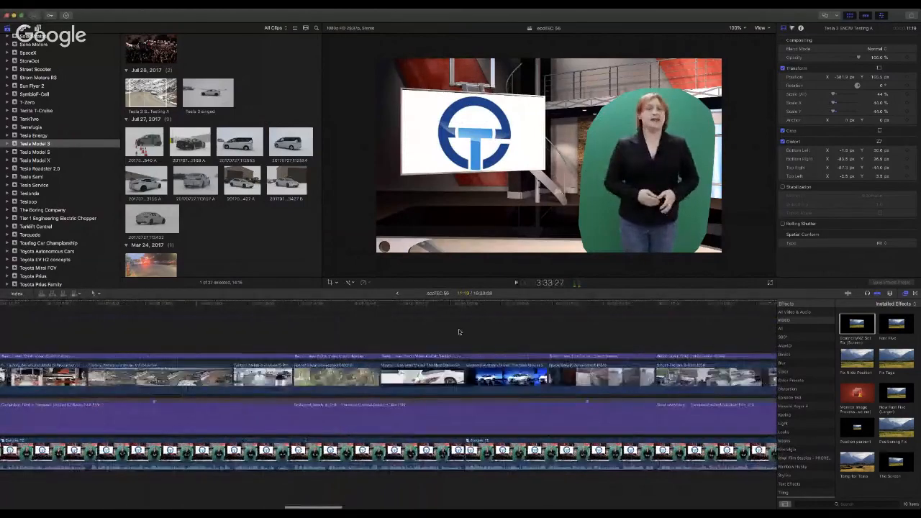
key("space")
scroll(565, 338, "right", 15)
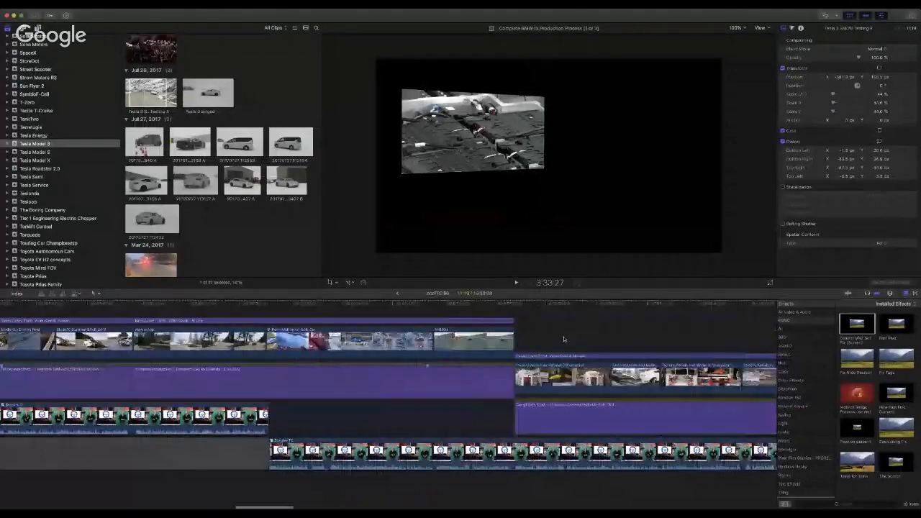
scroll(564, 339, "right", 15)
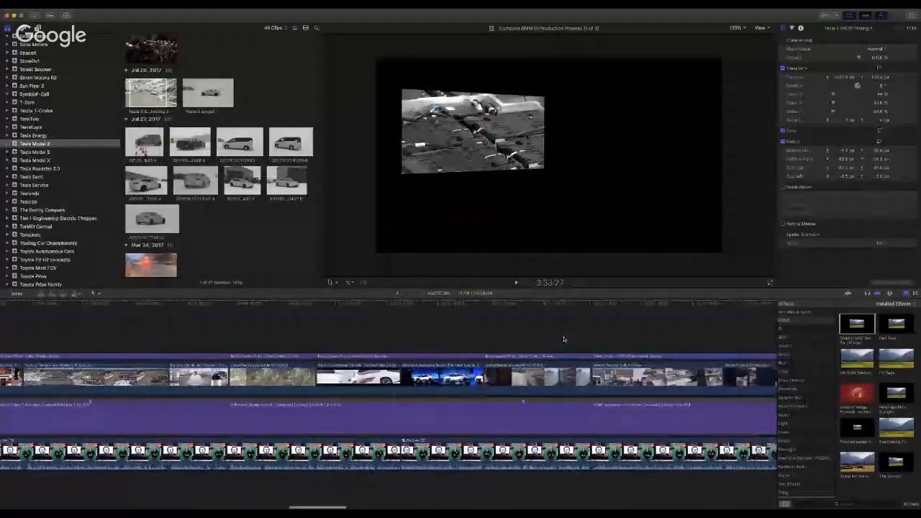
scroll(564, 339, "right", 15)
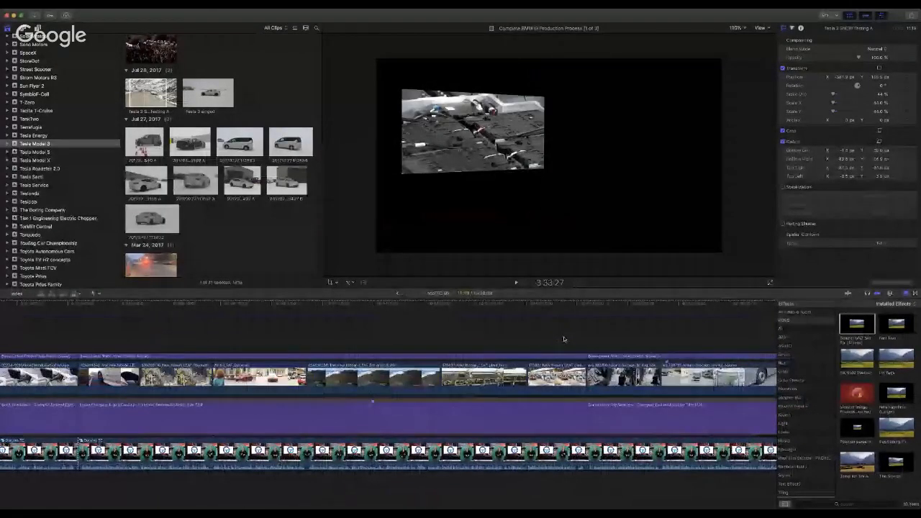
scroll(493, 341, "right", 5)
scroll(494, 340, "left", 2)
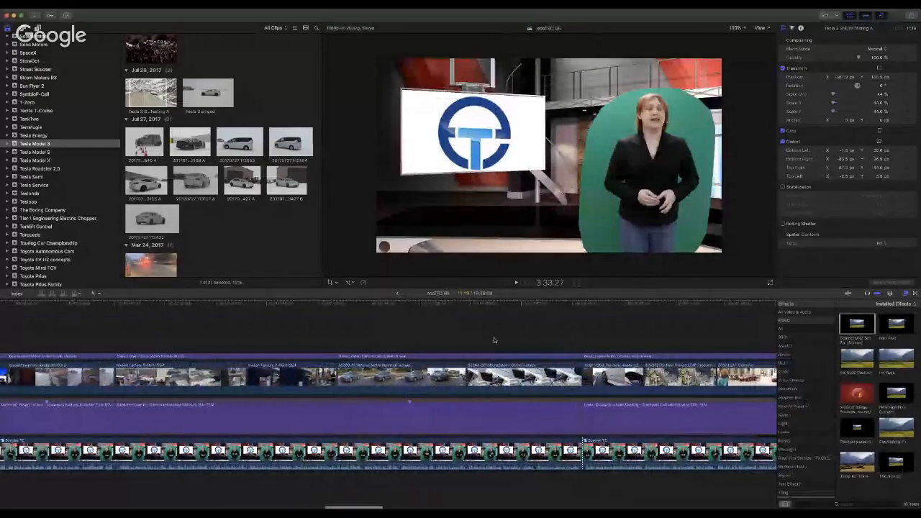
scroll(494, 340, "left", 5)
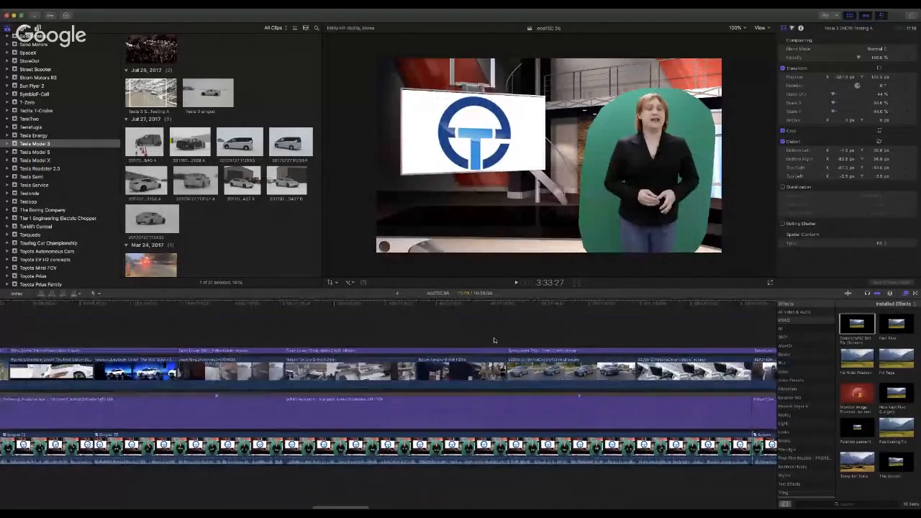
scroll(494, 340, "left", 2)
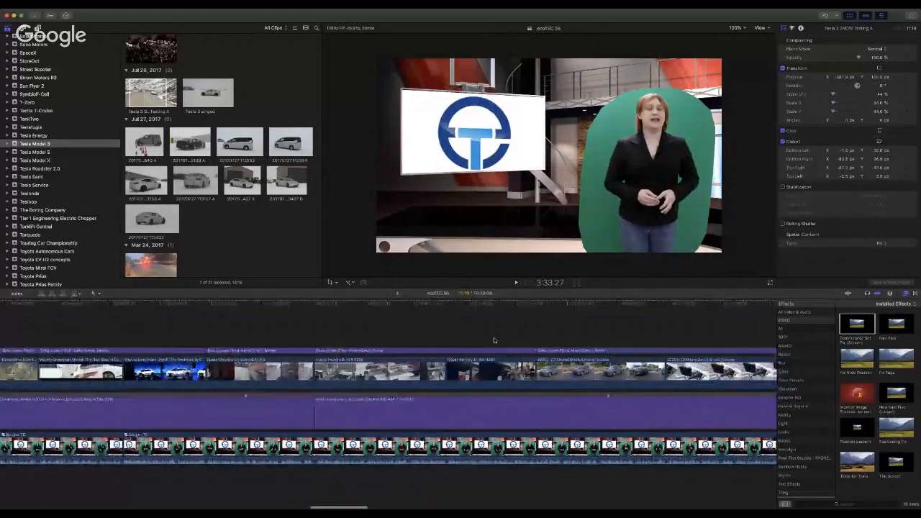
Step: Lift the presenter clips before the "Solid Investment" section out of the primary storyline, leaving a gap beneath them
left_click(314, 304)
key("super+a")
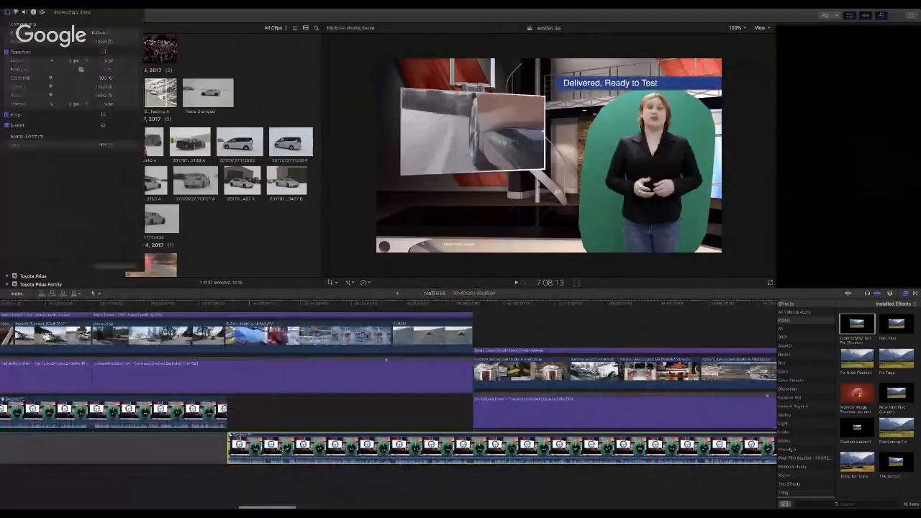
key("alt+super+Up")
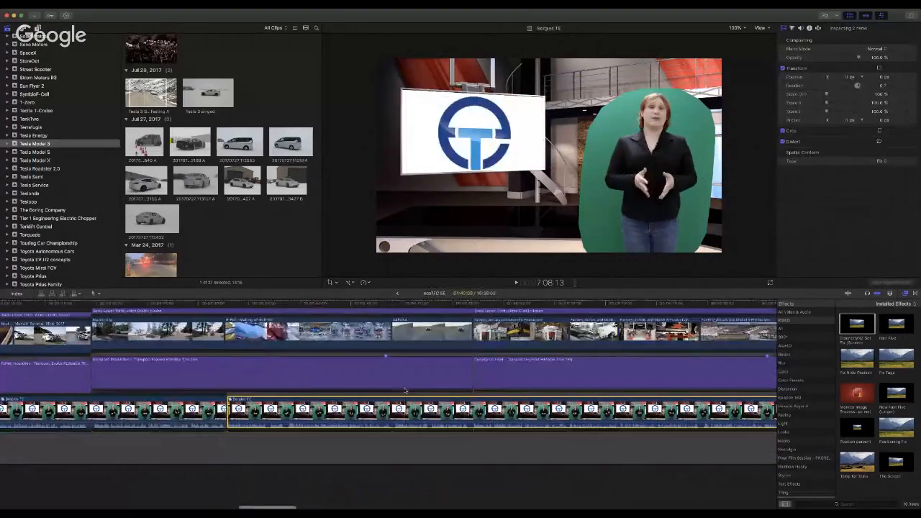
Step: Delete all lifted presenter clips from the "Big Contract" through "Delivered, Ready to Test" sections together with their B-roll, titles and video credits
scroll(405, 390, "right", 10)
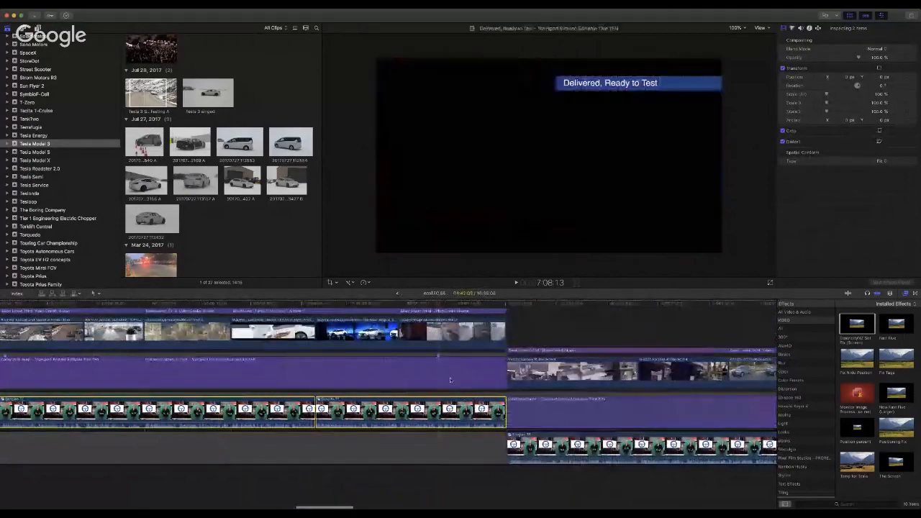
scroll(431, 385, "left", 10)
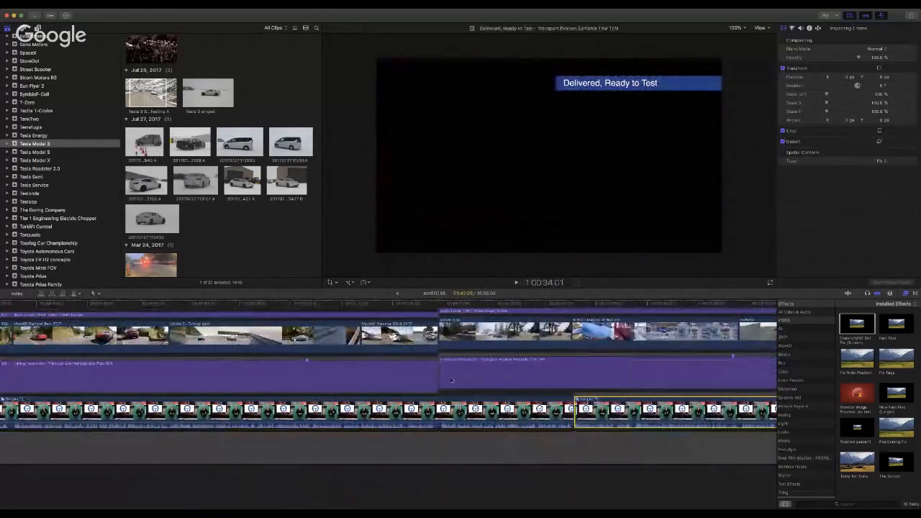
scroll(451, 380, "left", 10)
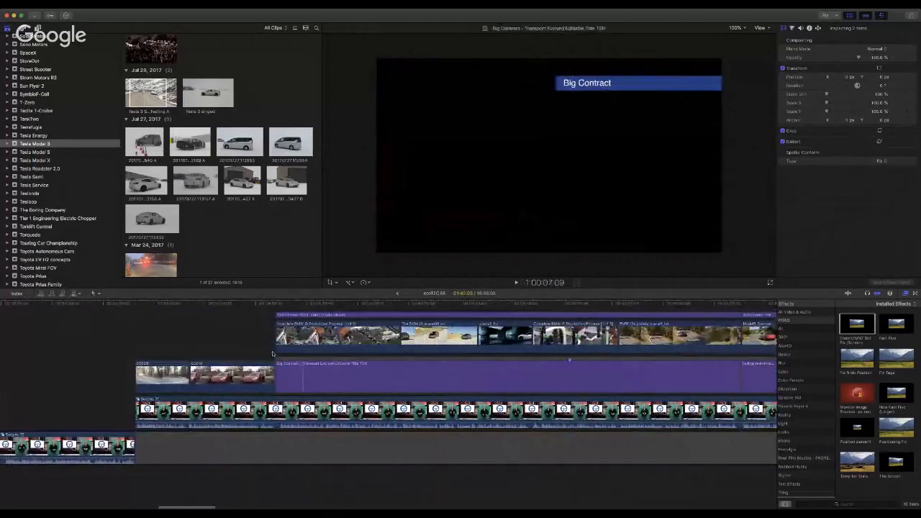
scroll(260, 334, "left", 10)
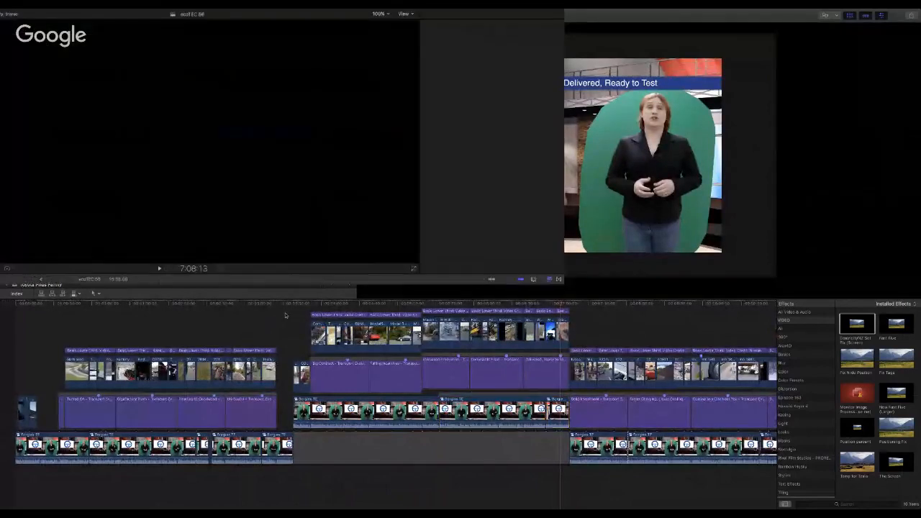
left_click_drag(285, 317, 569, 430)
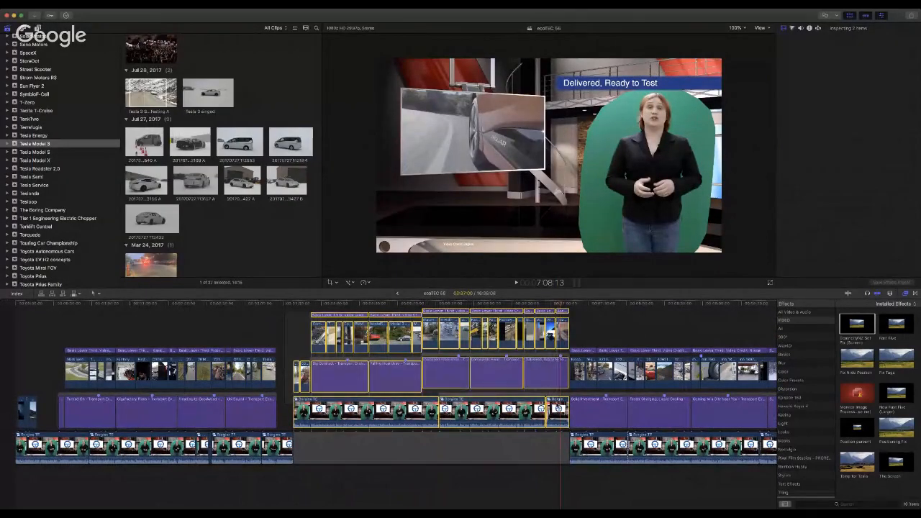
key("Delete")
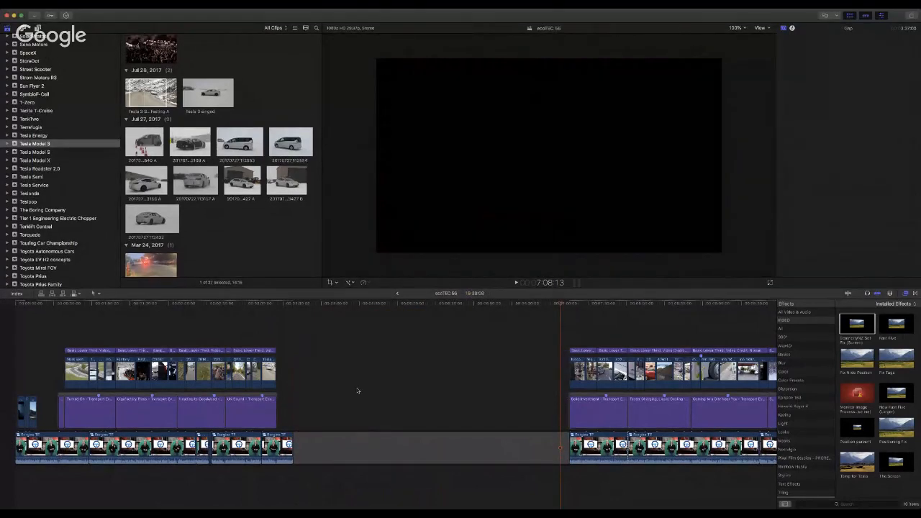
Step: Examine the remaining sections before and after the emptied stretch of the timeline
key("super+equal")
key("super+equal")
key("super+equal")
scroll(359, 391, "left", 8)
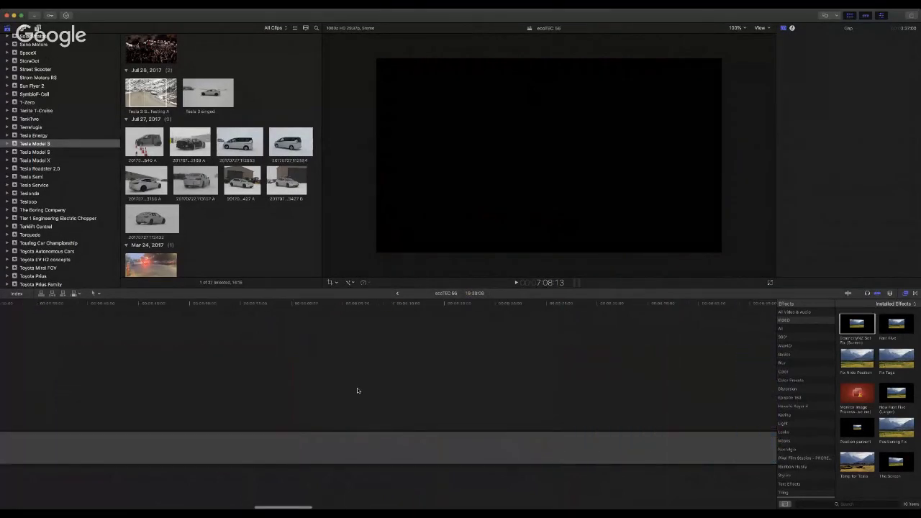
scroll(358, 391, "left", 10)
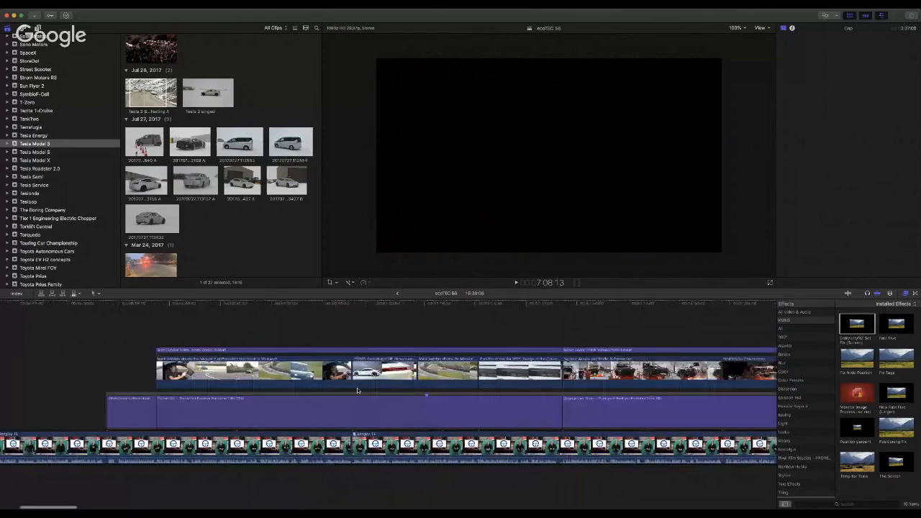
scroll(358, 391, "right", 15)
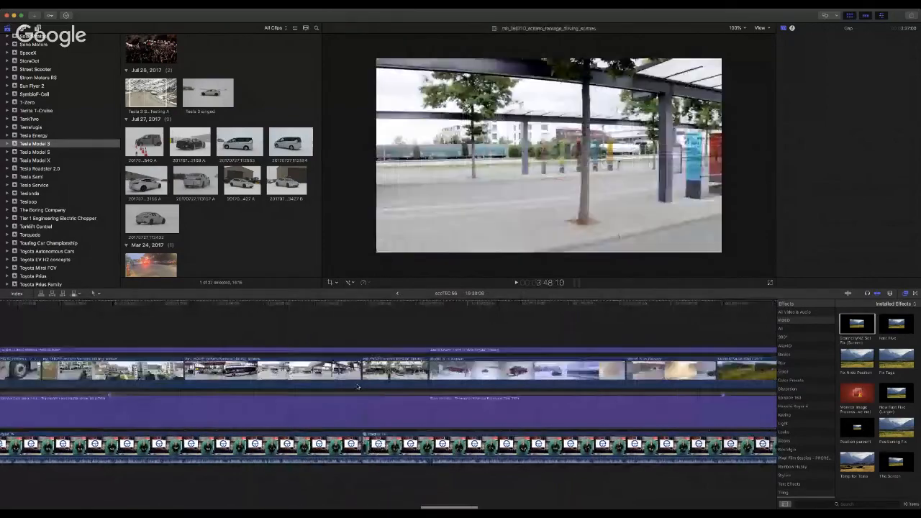
scroll(357, 386, "right", 10)
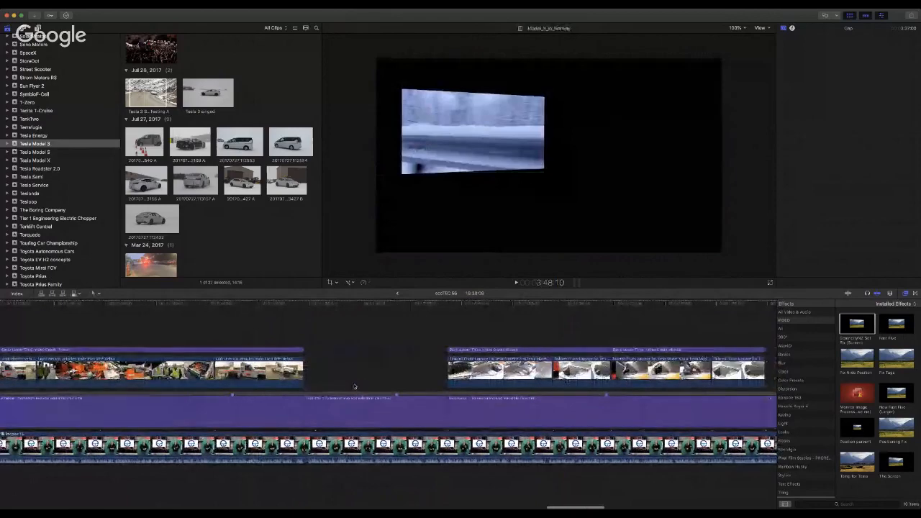
scroll(355, 386, "right", 1)
Step: Split the Nissan video credit at the start of the snow-testing clip and replace the credited source in the second part
scroll(458, 365, "left", 15)
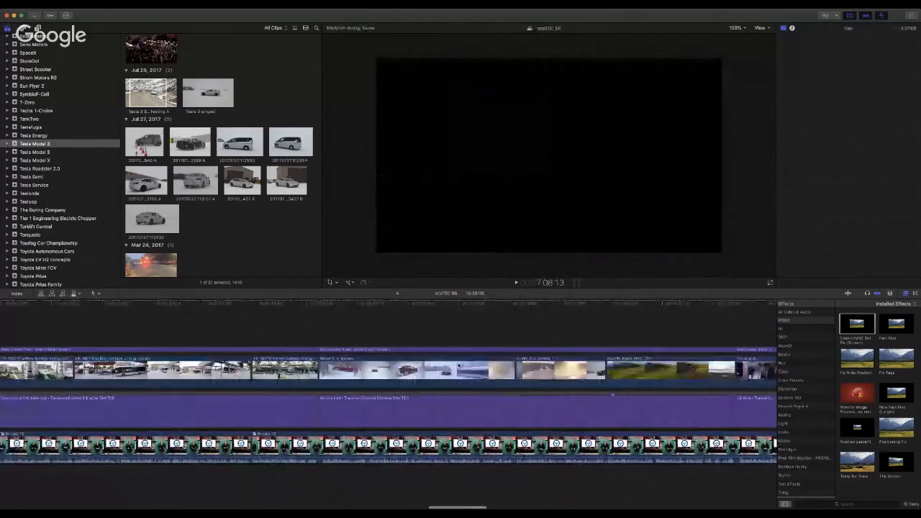
scroll(458, 366, "left", 15)
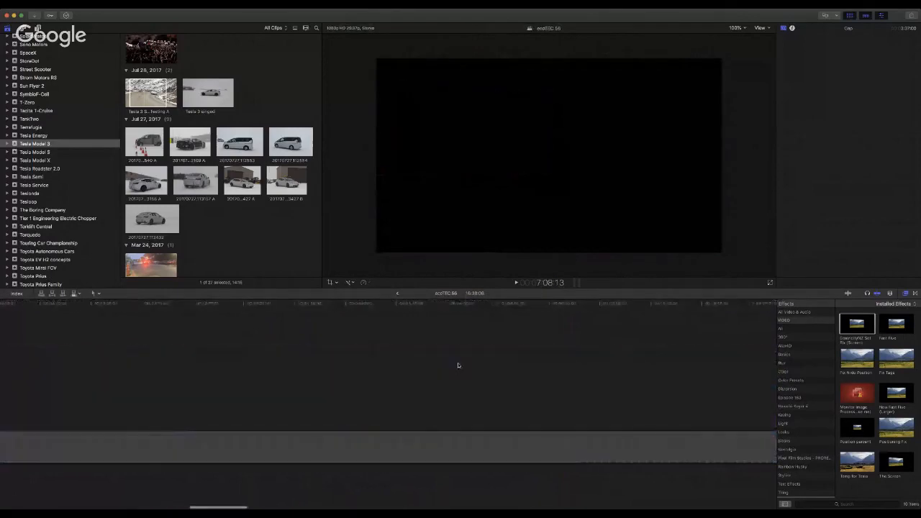
scroll(458, 365, "left", 5)
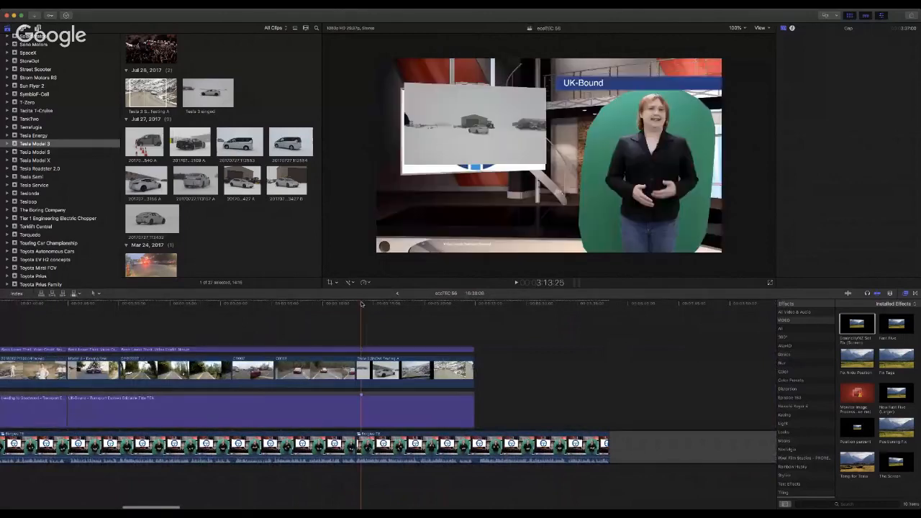
left_click(359, 351)
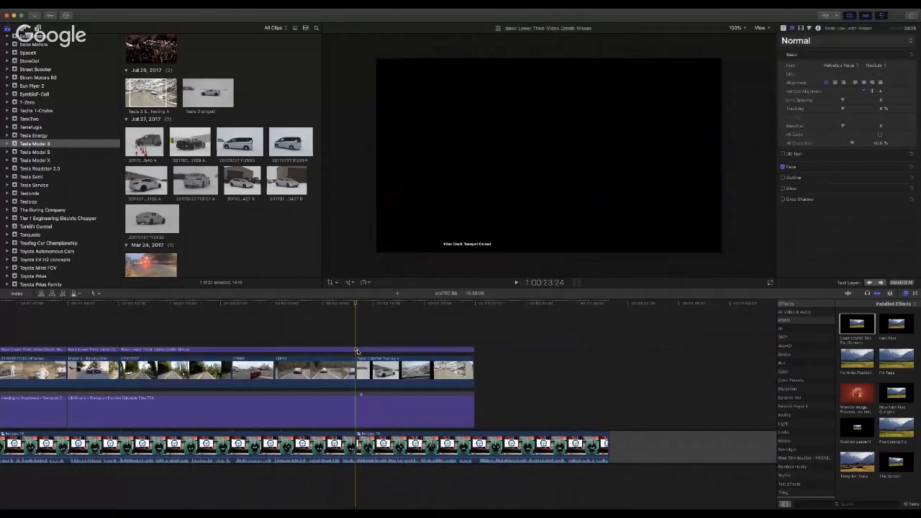
left_click(356, 350)
left_click(365, 350)
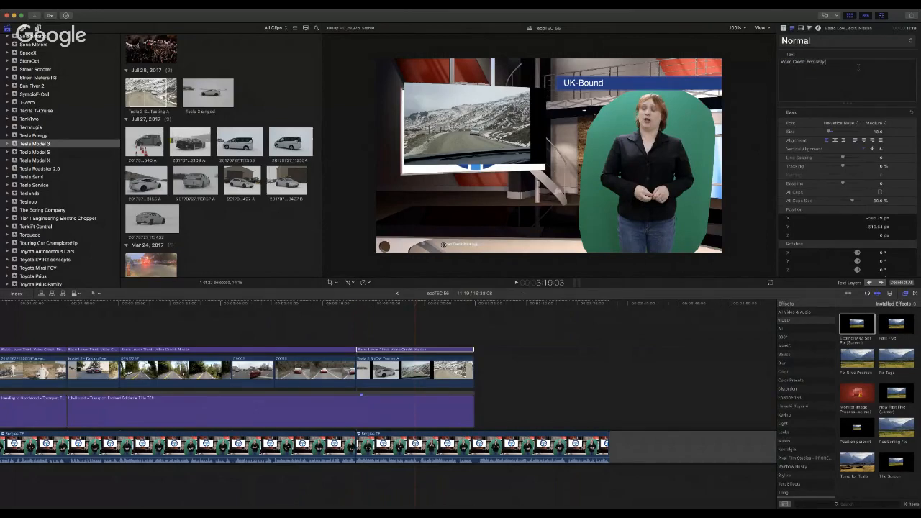
Step: Play the end of the "UK-Bound" section from about 3:23:10 and remove the gap before the "Solid Investment" section
left_click(457, 309)
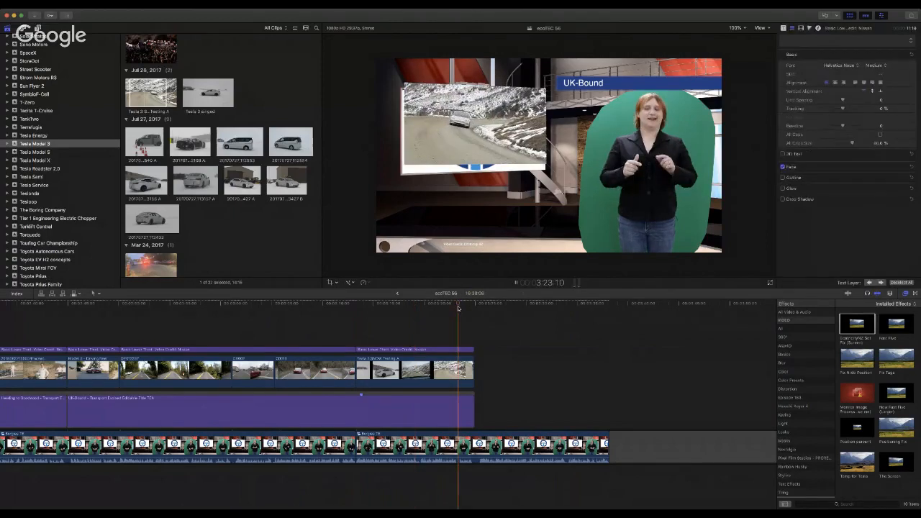
scroll(459, 308, "right", 2)
scroll(457, 308, "right", 2)
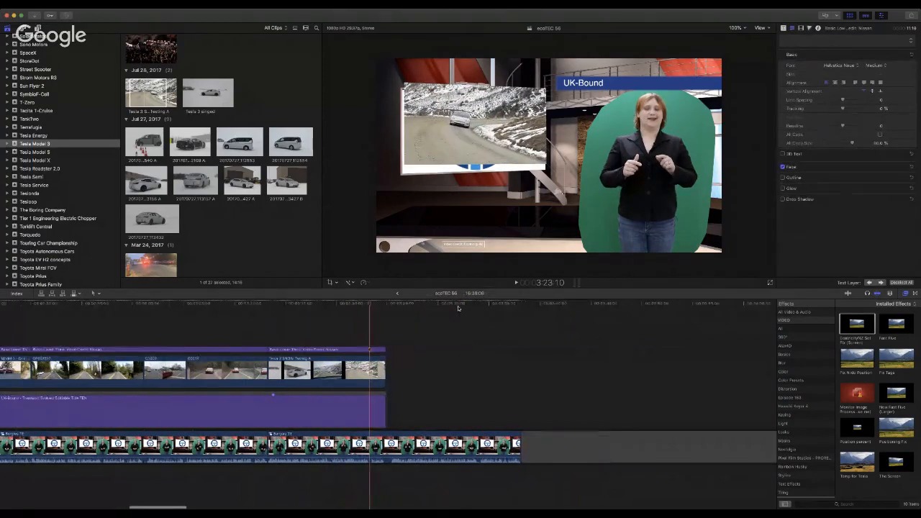
left_click(374, 305)
scroll(375, 305, "right", 2)
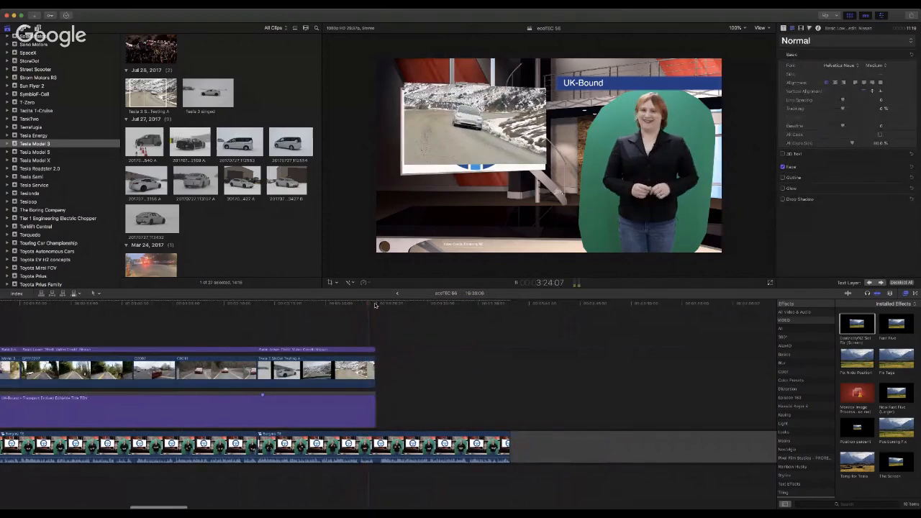
key("space")
left_click(521, 443)
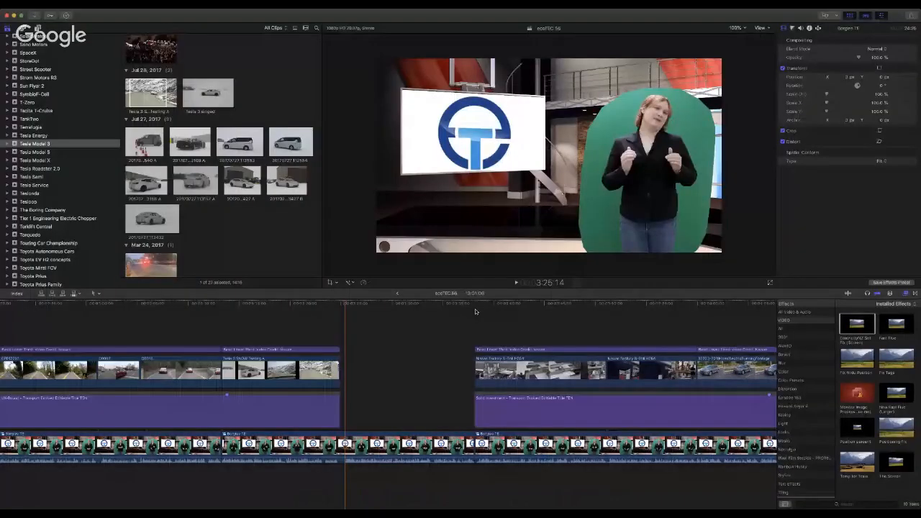
Step: Play the joined transition from about 3:35:02 and inspect the Nissan factory B-roll in the "Solid Investment" section
left_click(443, 307)
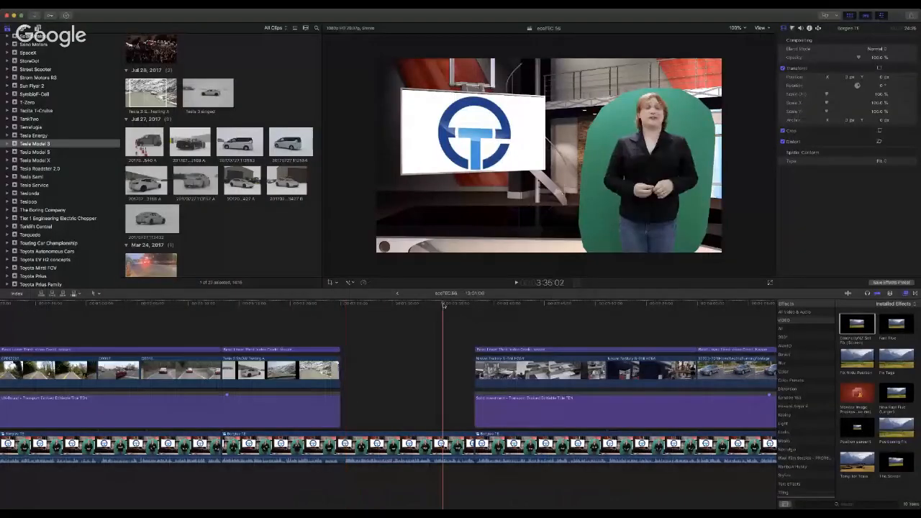
key("space")
scroll(446, 321, "right", 5)
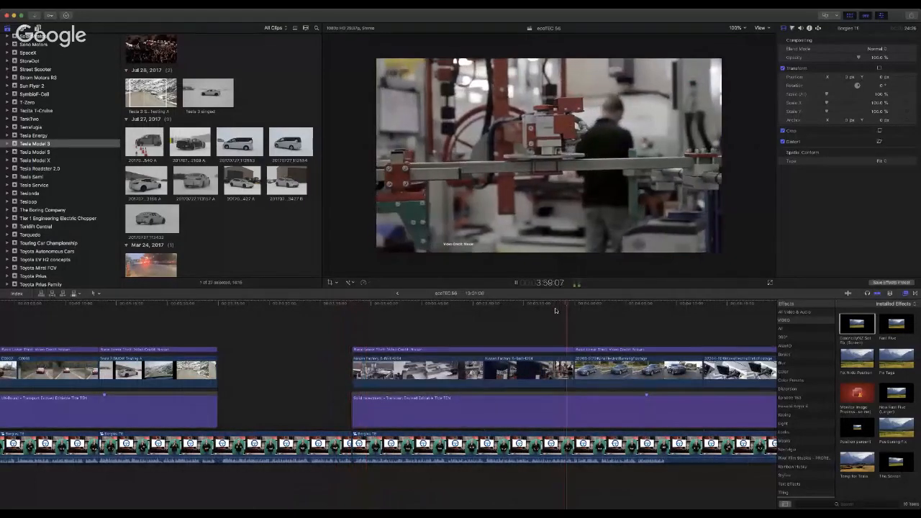
left_click(576, 307)
left_click(473, 306)
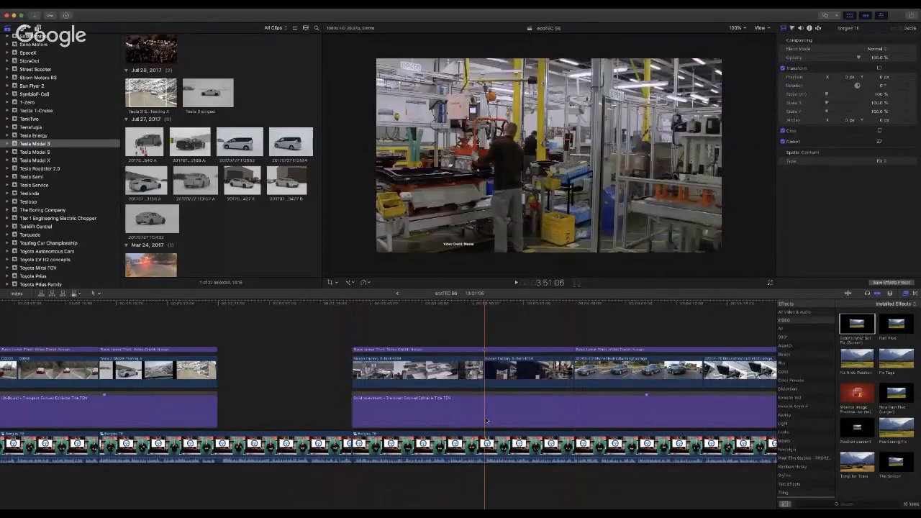
Step: Split the presenter clip at 3:51:06 and play the retake before the "Solid Investment" B-roll from about 3:36:04
left_click(487, 444)
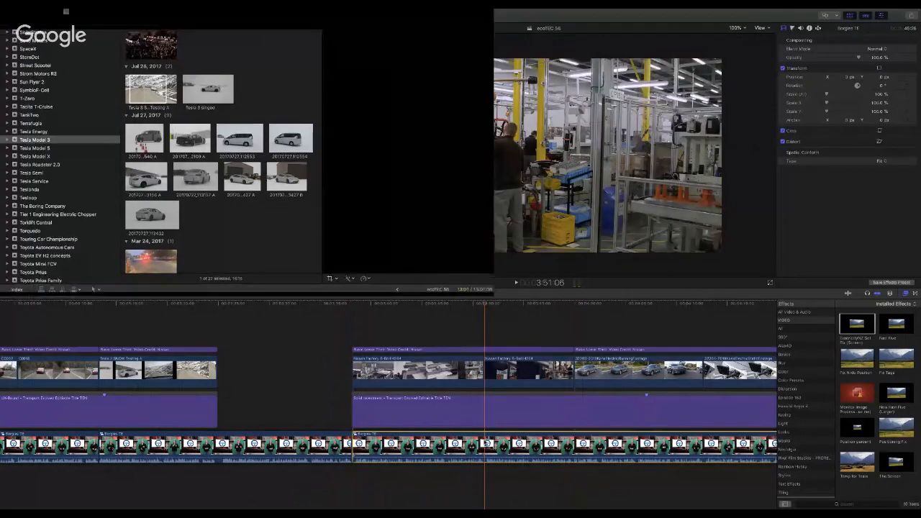
key("super+b")
left_click(293, 304)
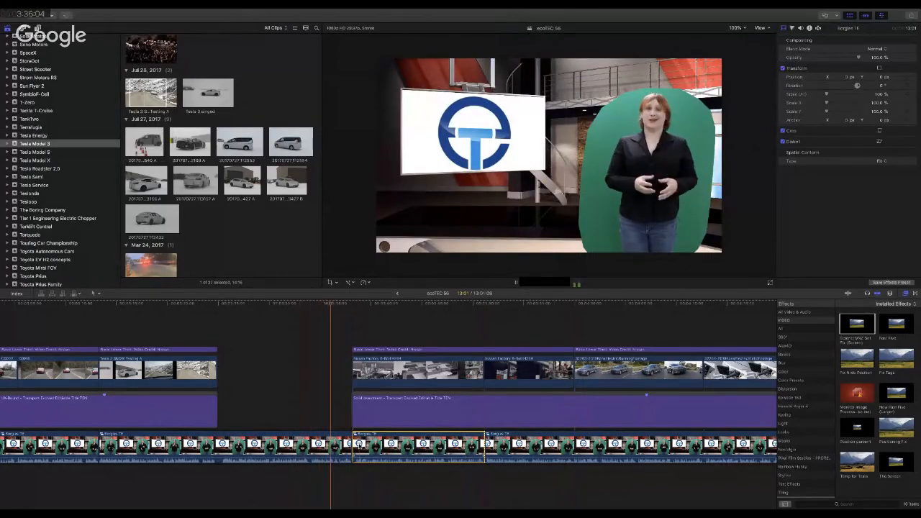
key("space")
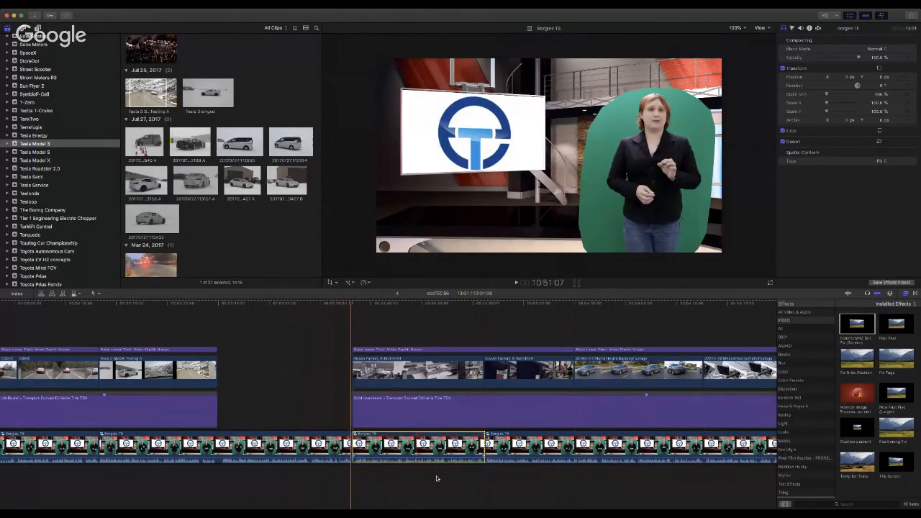
Step: Put the preceding retake under the "Solid Investment" B-roll and titles in place of the split-off presenter take, and delete the old take
key("alt+super+Up")
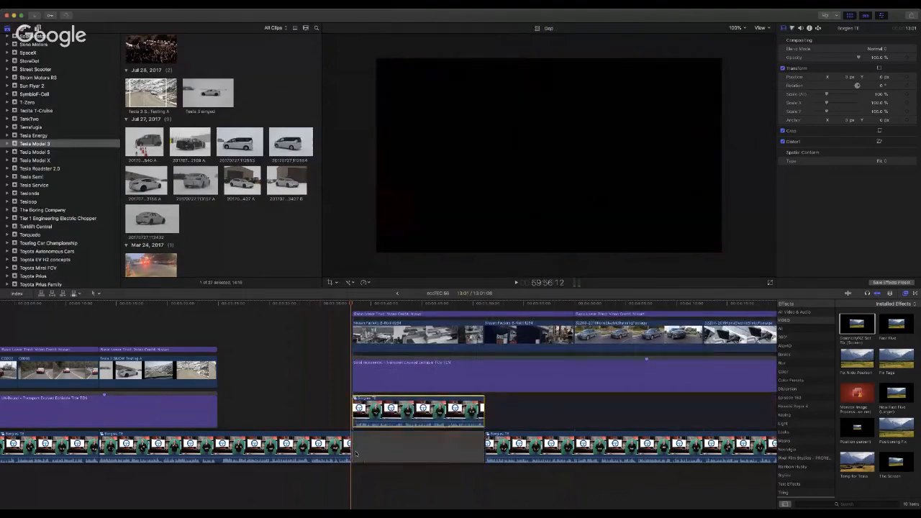
left_click_drag(355, 451, 487, 452)
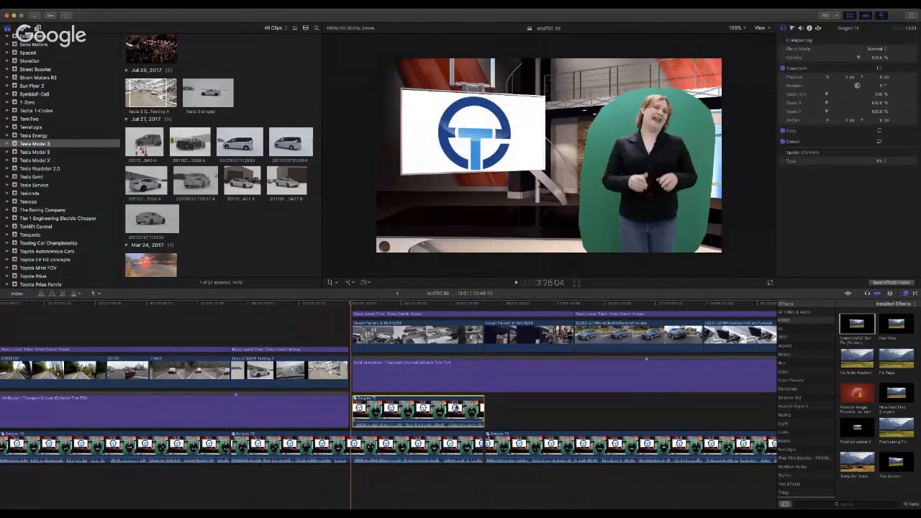
key("Delete")
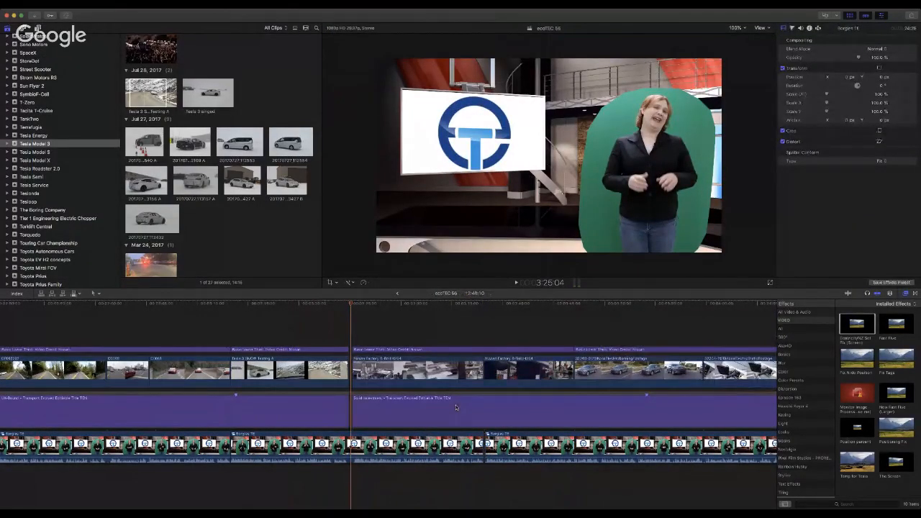
Step: Close the tiny gap between the two presenter clips beneath the join of the Nissan factory B-roll clips
key("super+equal")
key("super+equal")
key("super+equal")
scroll(456, 407, "right", 10)
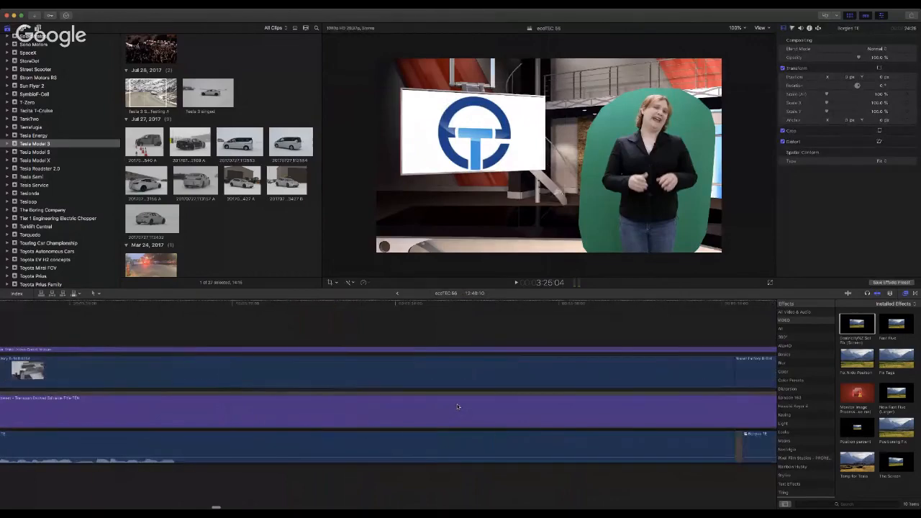
key("super+minus")
key("super+minus")
key("super+minus")
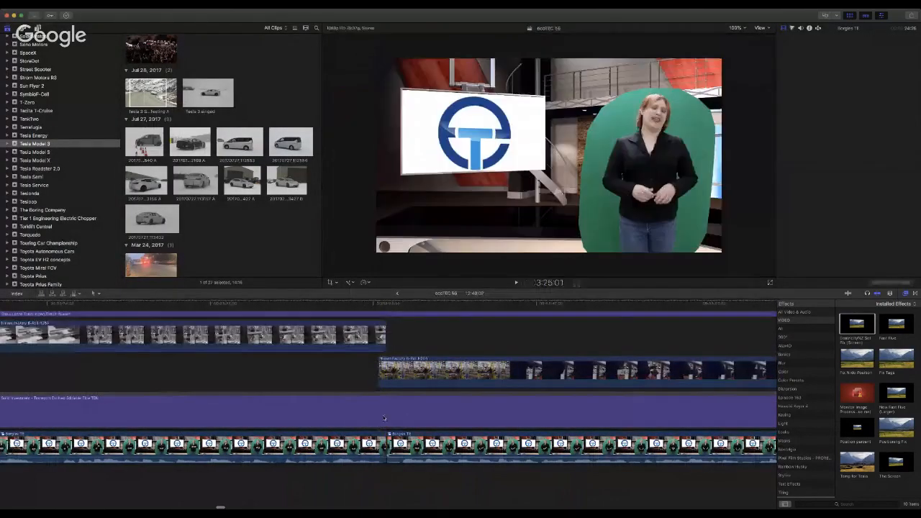
Step: Move the first Nissan factory clip back into line and extend it, the "Solid Investment" title and the credit back to the end of "UK-Bound"
scroll(397, 342, "left", 15)
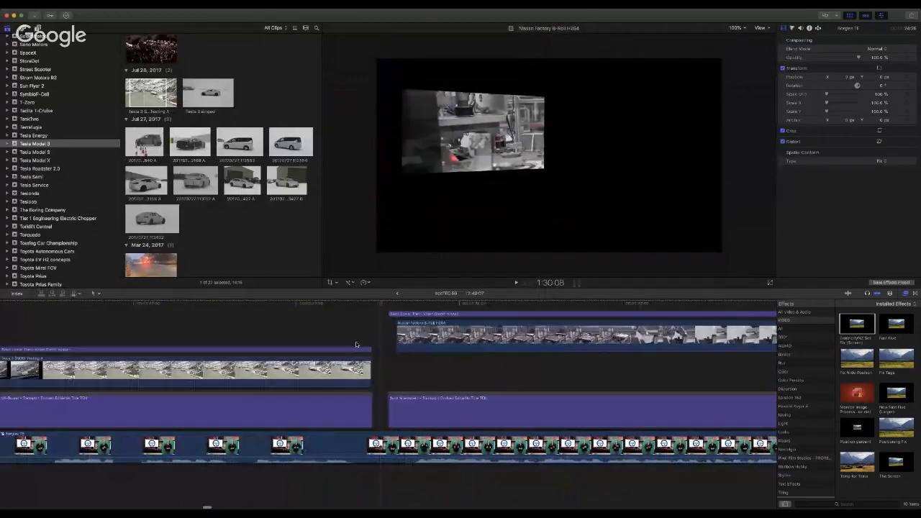
left_click_drag(451, 337, 444, 372)
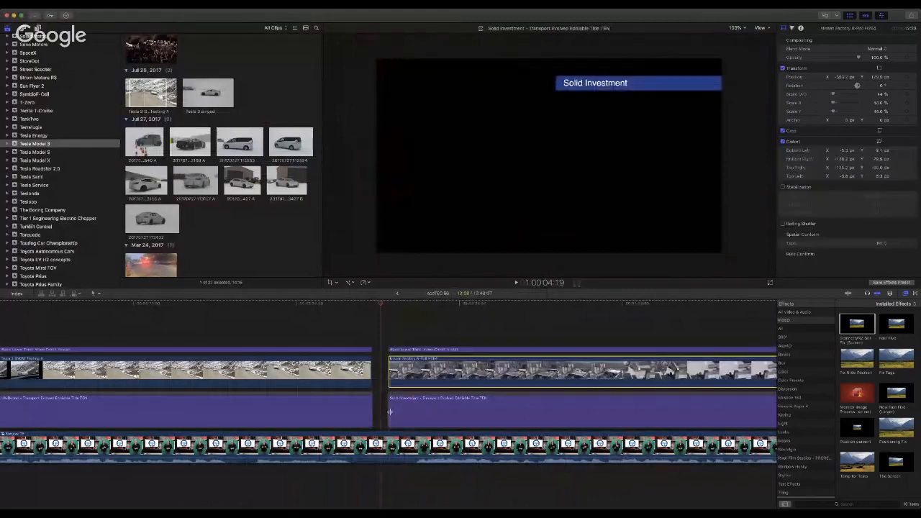
left_click_drag(390, 414, 374, 412)
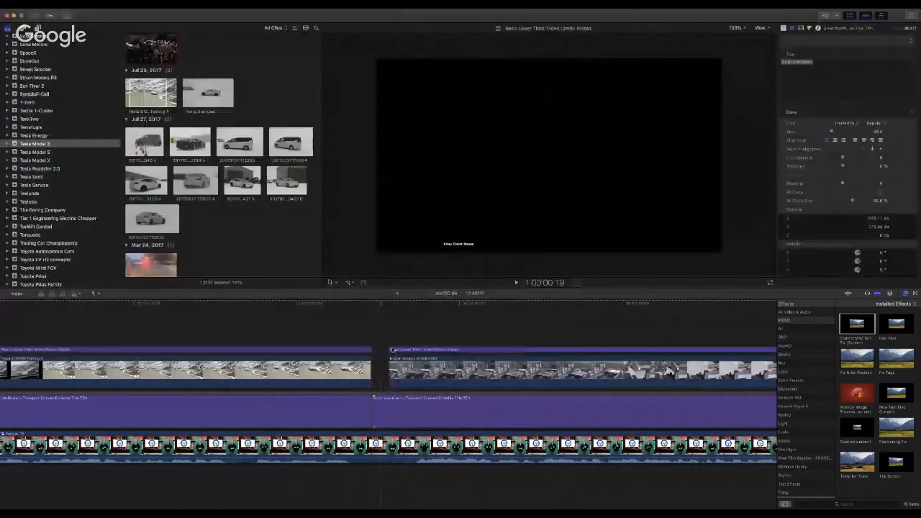
left_click_drag(390, 349, 372, 374)
left_click(389, 375)
Step: Play the transition between the two Nissan factory clips in the "Solid Investment" section from about 3:36:25
scroll(469, 344, "right", 8)
key("super+minus")
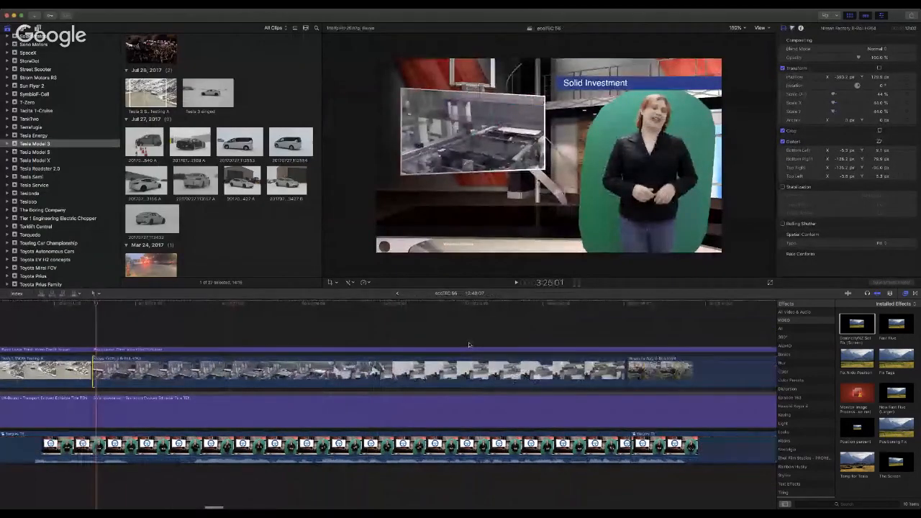
key("super+minus")
key("super+minus")
scroll(264, 353, "left", 5)
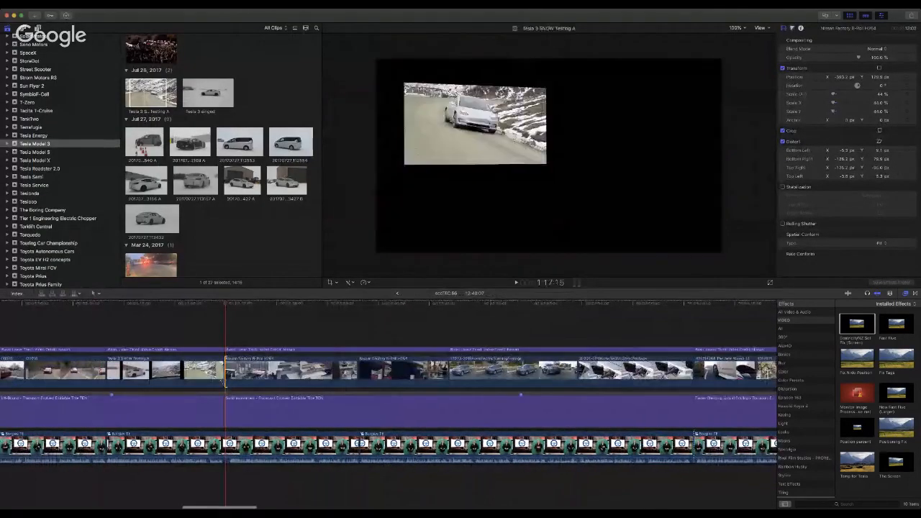
left_click_drag(357, 374, 337, 374)
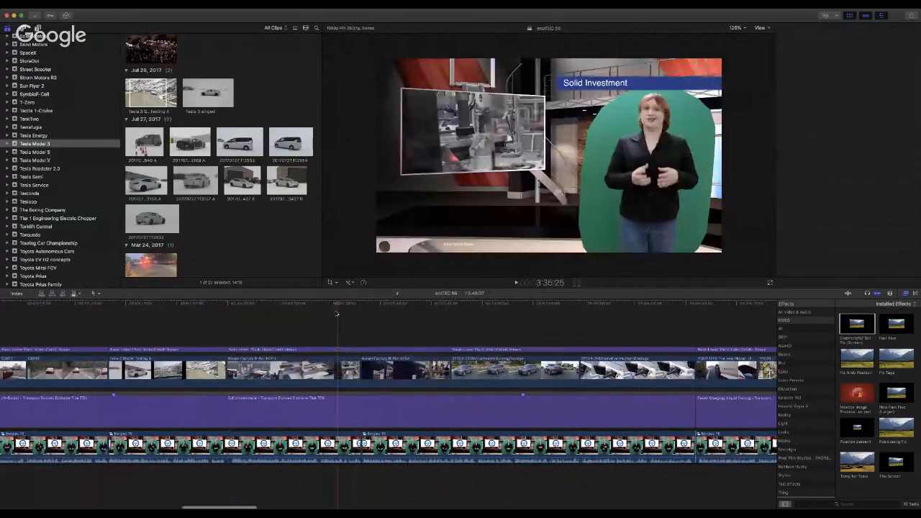
key("super+4")
key("space")
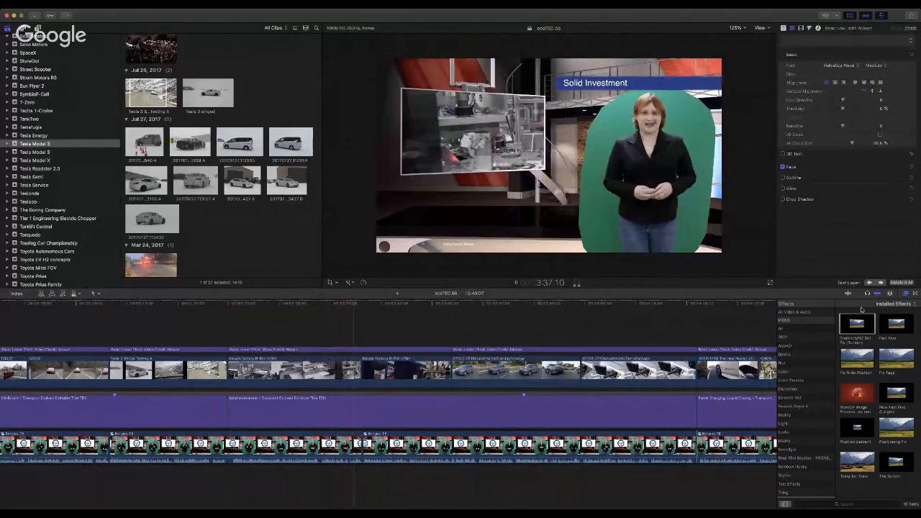
key("space")
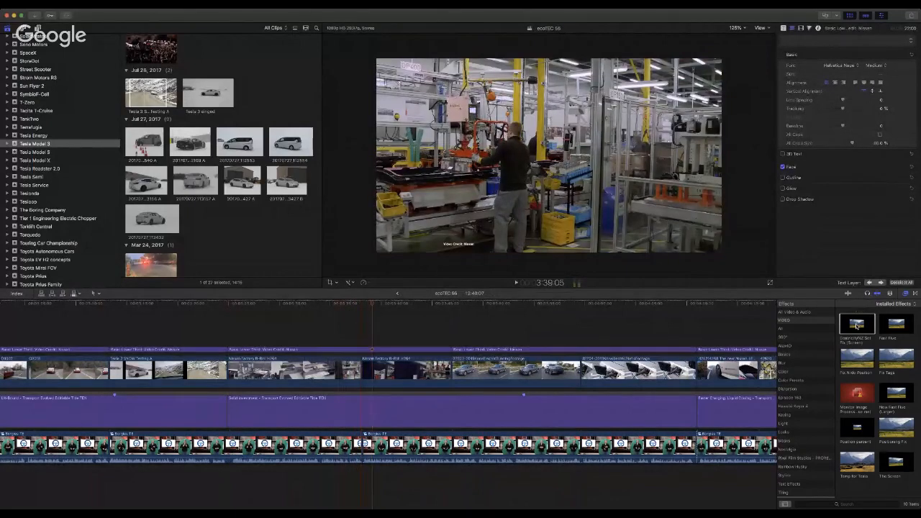
Step: Apply the Set Fix (Screen) effect to the first Nissan factory clip in "Solid Investment" and compare its screen fit with the "UK-Bound" footage
left_click_drag(856, 326, 309, 384)
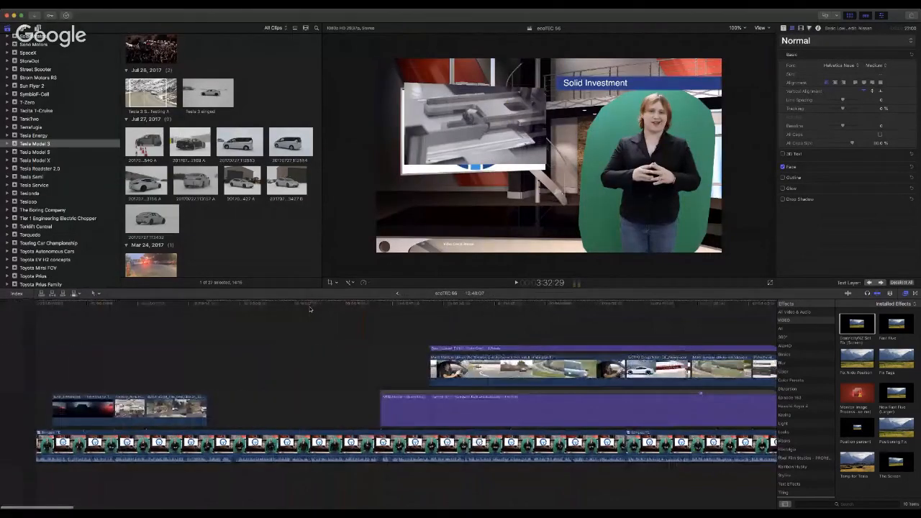
scroll(310, 310, "right", 2)
key("super+minus")
key("super+minus")
key("super+minus")
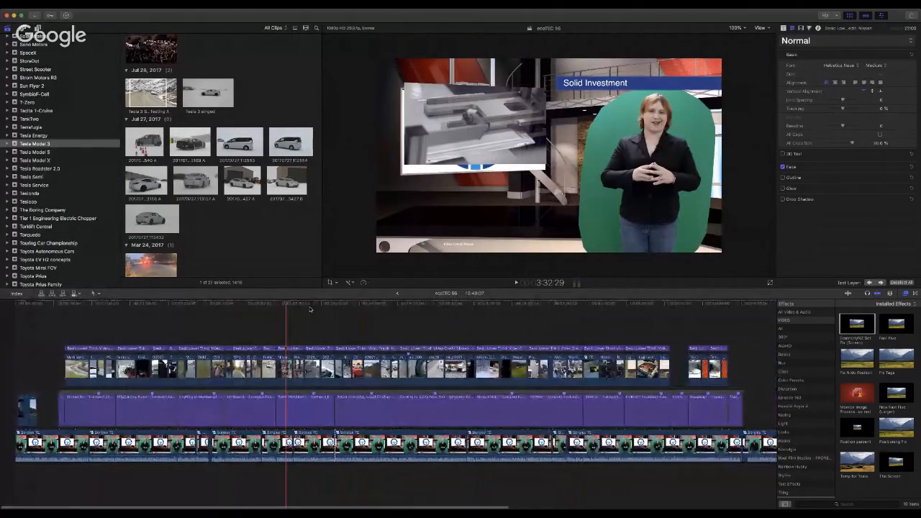
left_click(270, 308)
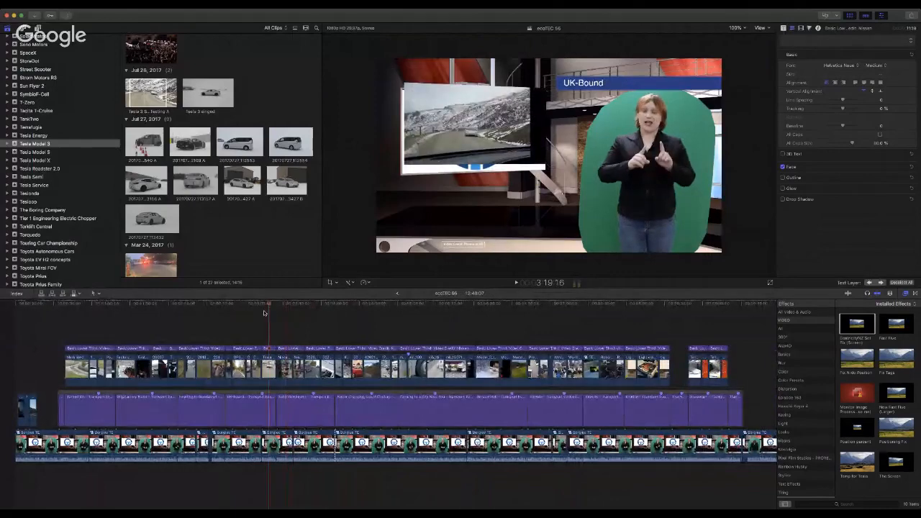
left_click(226, 305)
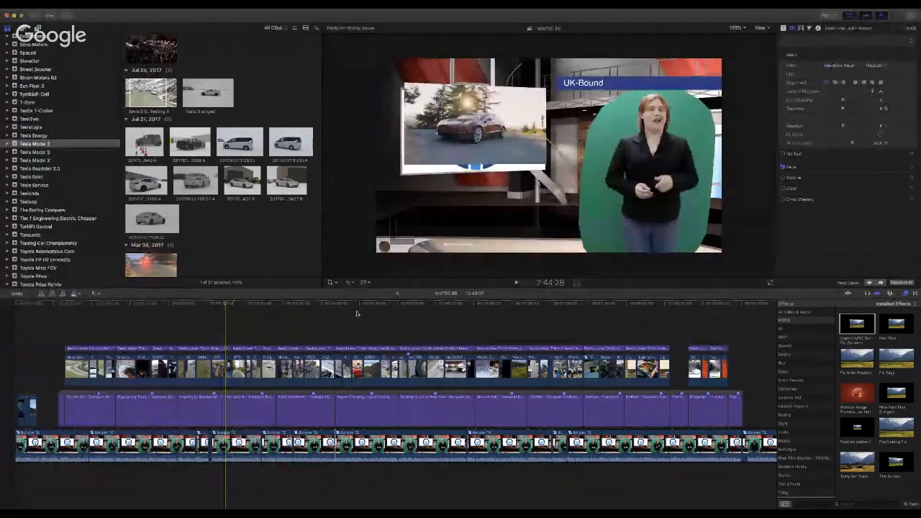
Step: Apply the Set Fix (Screen) effect to the charging clip at the end of "Solid Investment" and the first clip of "Faster Charging, Liquid Cooling"
key("super+equal")
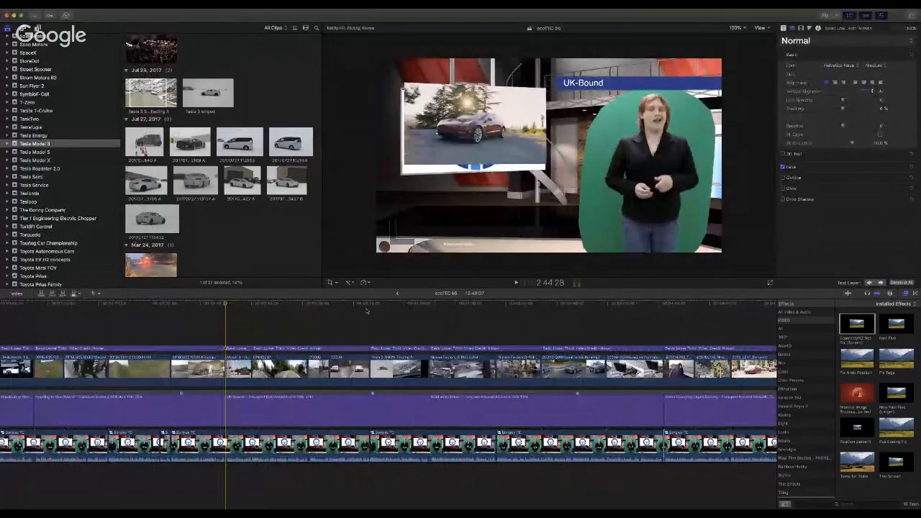
left_click(461, 305)
scroll(461, 306, "right", 8)
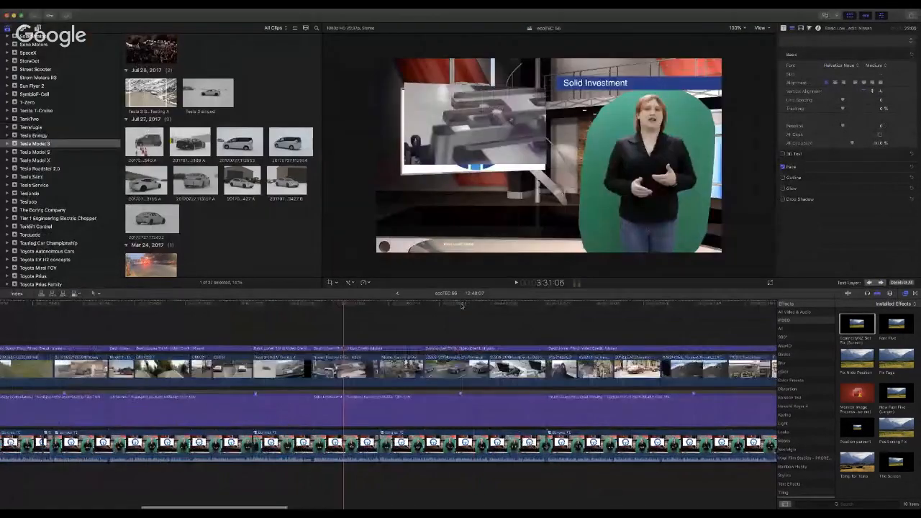
left_click(339, 307)
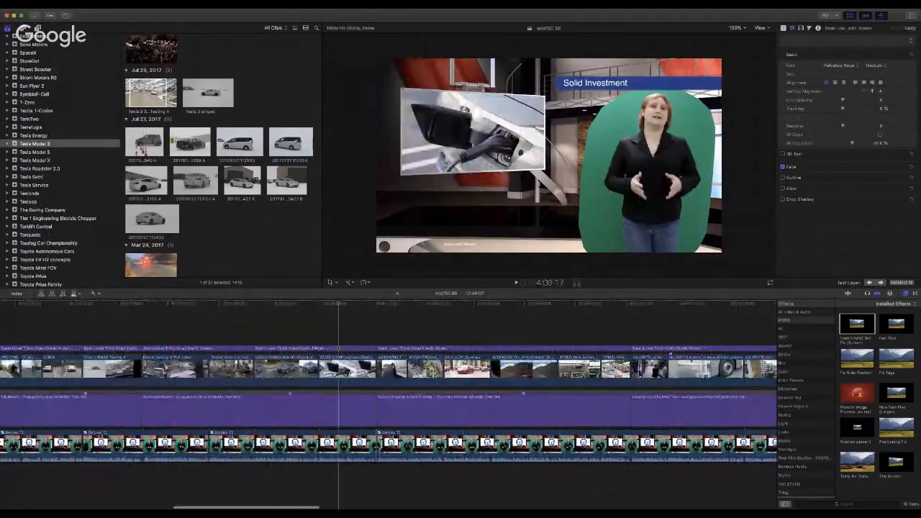
left_click(505, 380)
left_click_drag(505, 382, 351, 377)
left_click(392, 306)
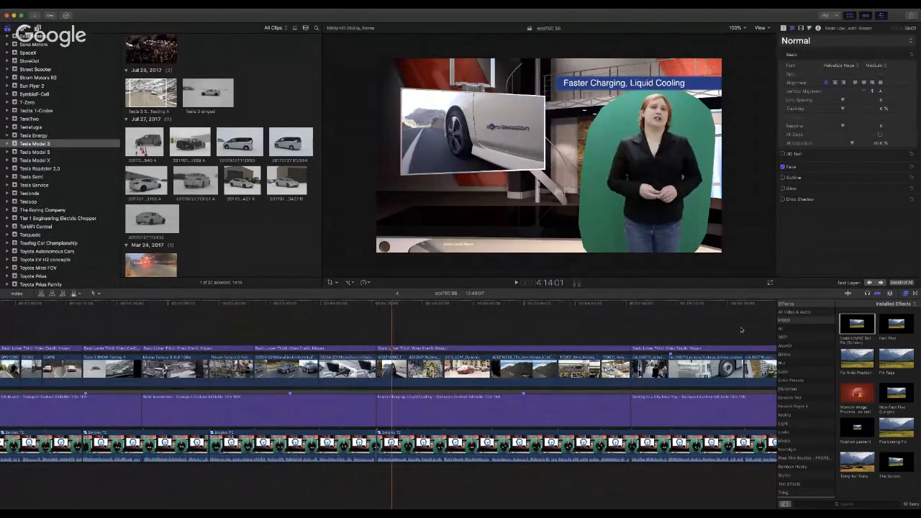
left_click_drag(857, 324, 404, 376)
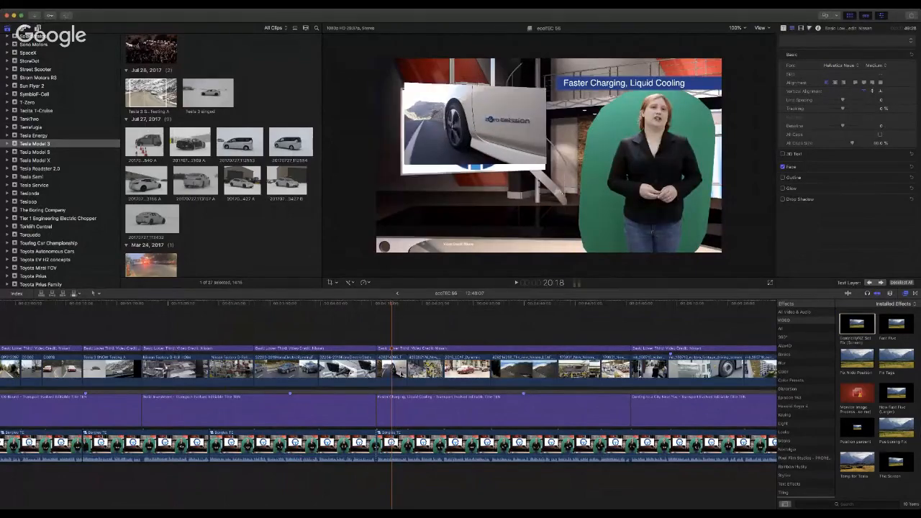
Step: Locate the exact start times of the "UK-Bound", "Solid Investment" and "Faster Charging, Liquid Cooling" sections
scroll(280, 343, "left", 5)
scroll(280, 343, "left", 5)
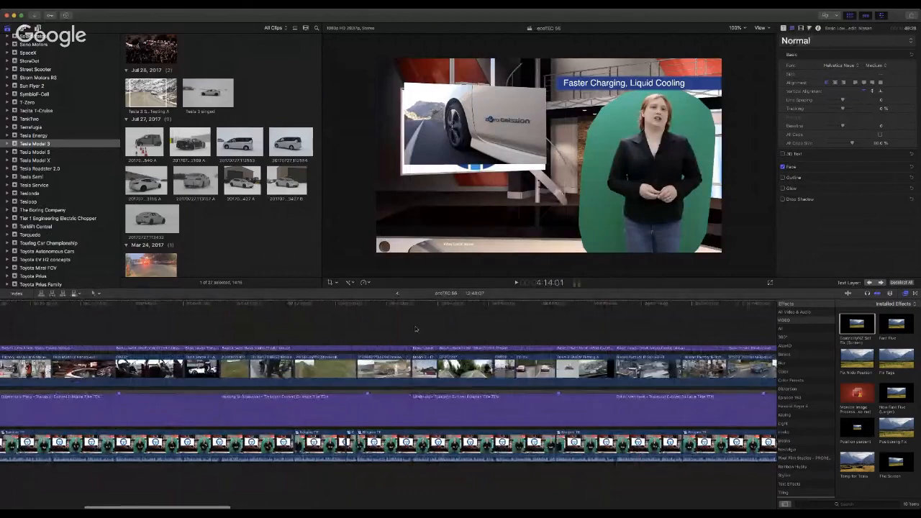
left_click(411, 304)
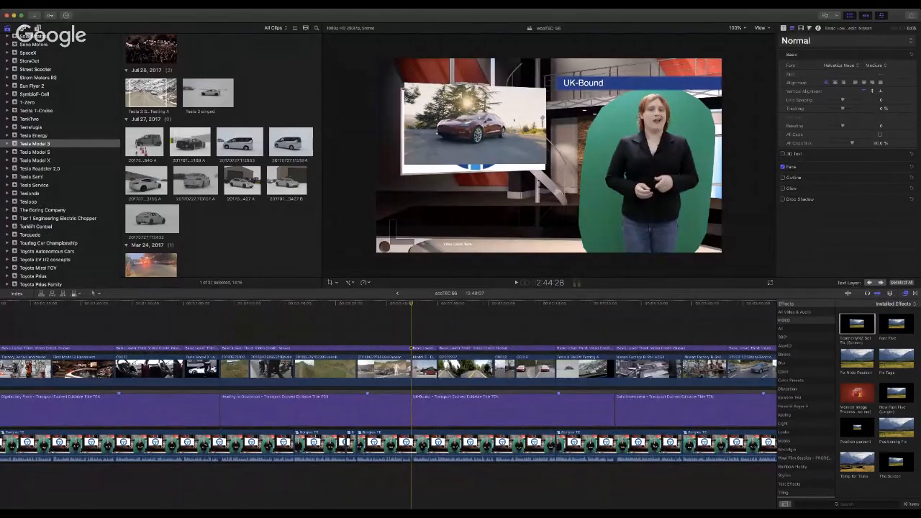
key("super+Tab")
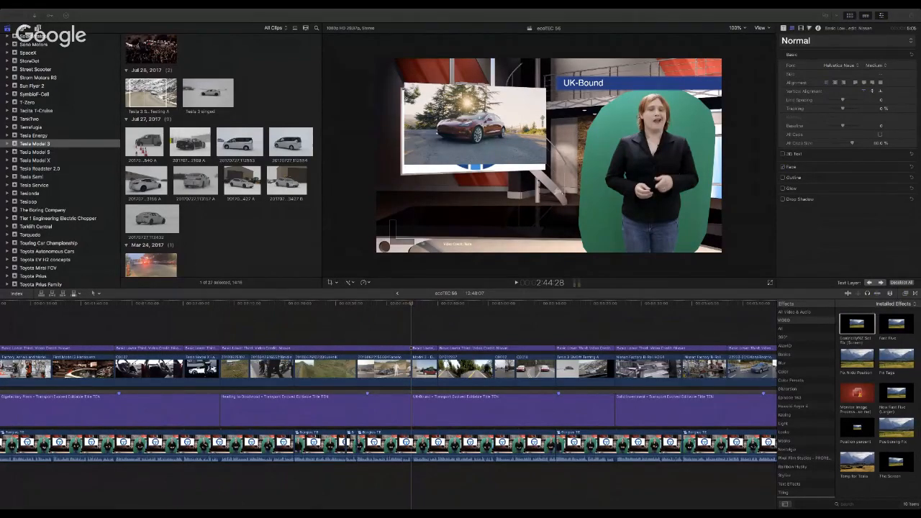
left_click(617, 305)
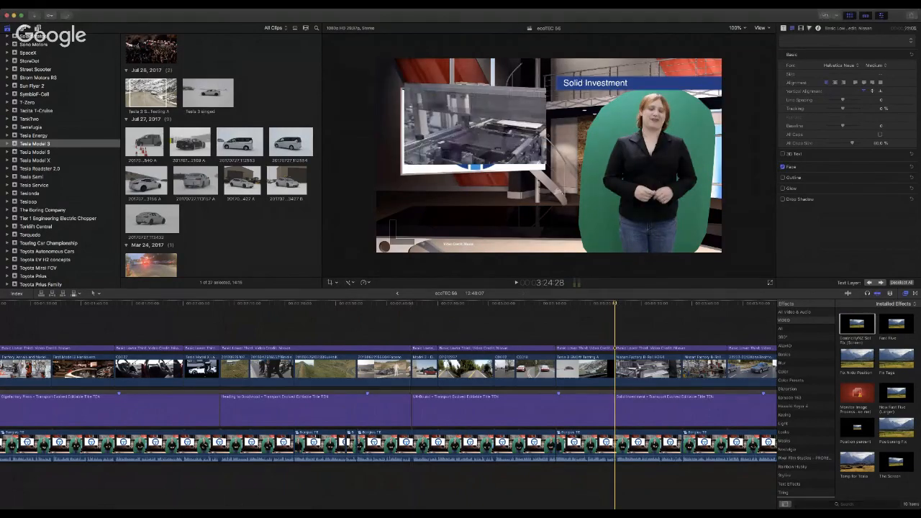
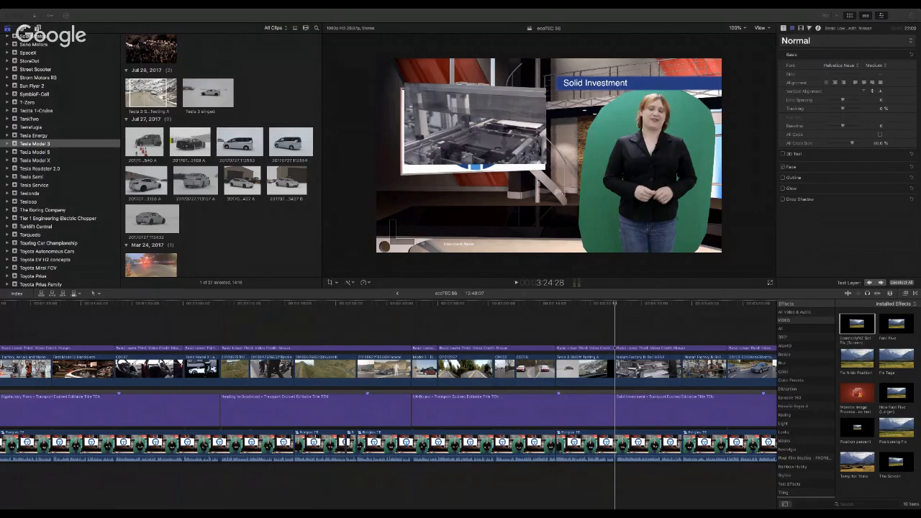
scroll(615, 336, "right", 5)
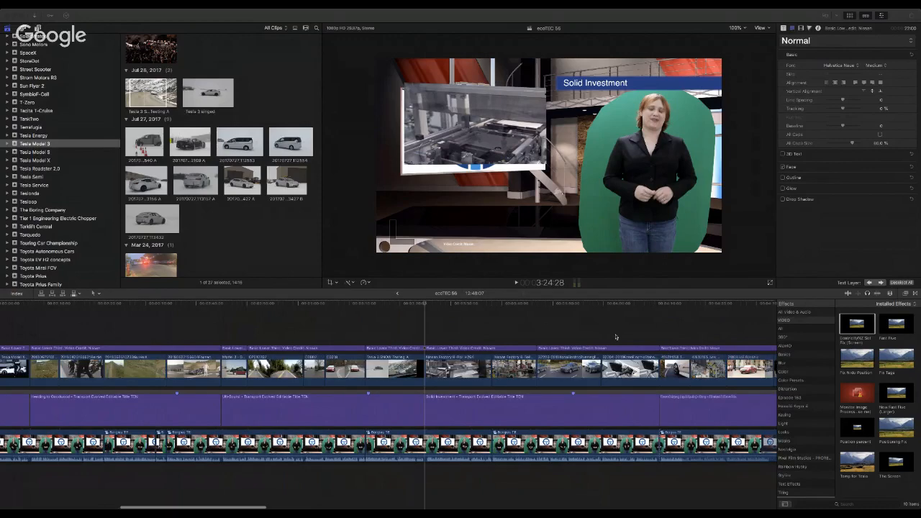
scroll(615, 337, "right", 3)
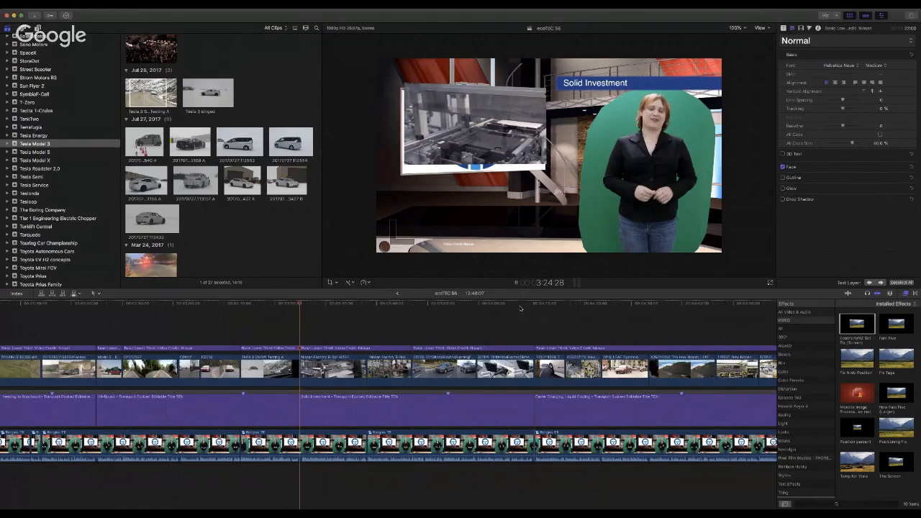
left_click(502, 307)
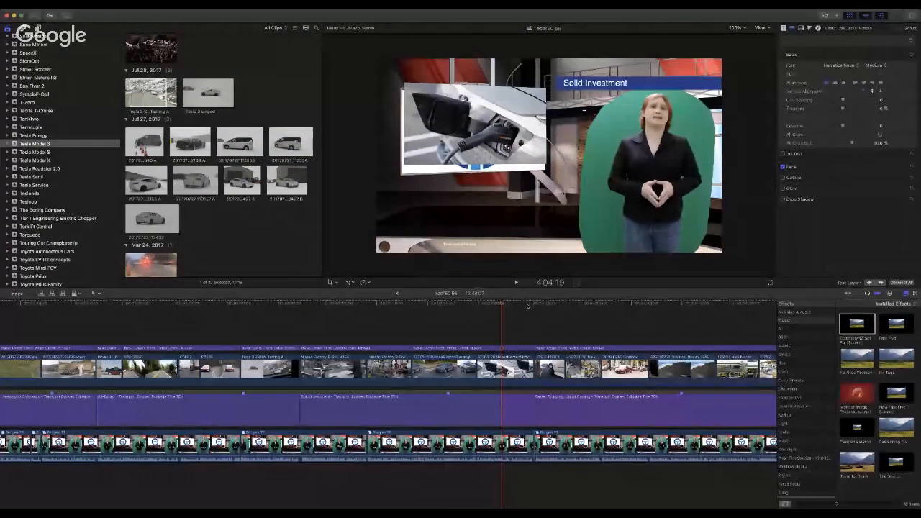
left_click(535, 305)
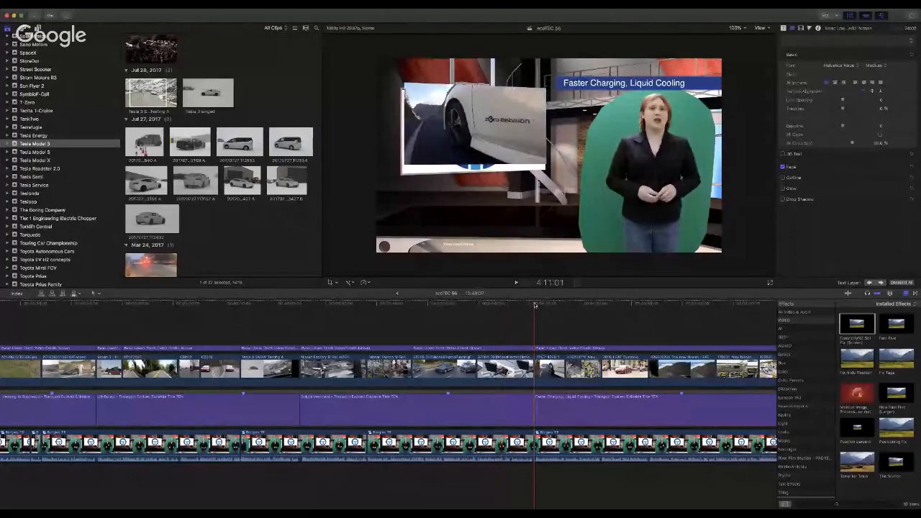
key("Left")
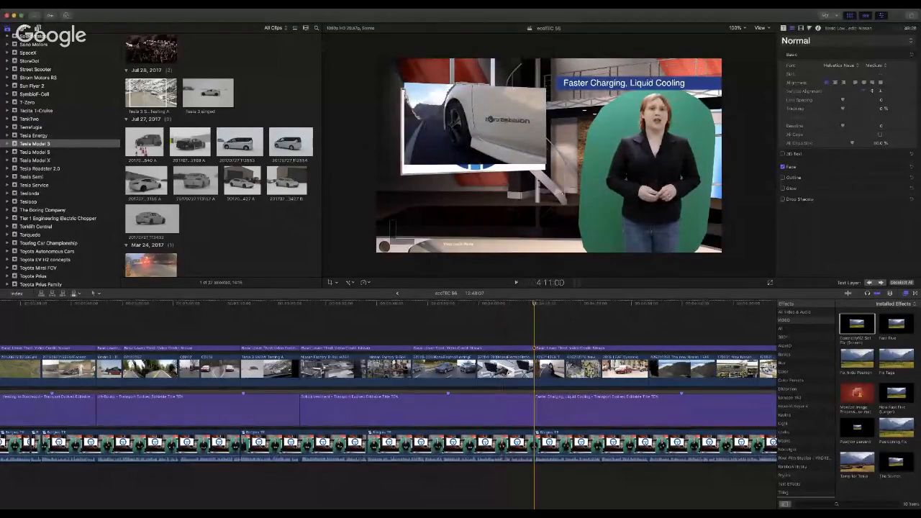
Step: Locate the exact start time of the "Coming to a City Near You" section
key("super+Tab")
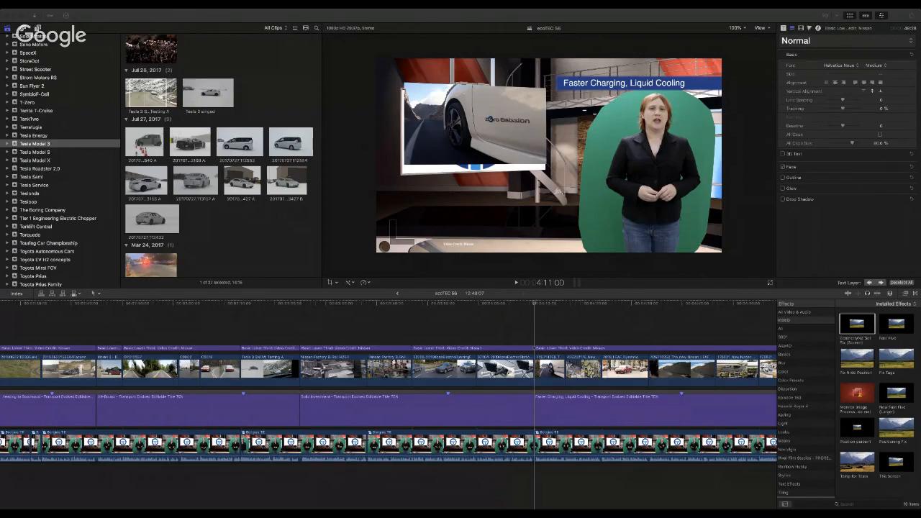
scroll(549, 419, "right", 10)
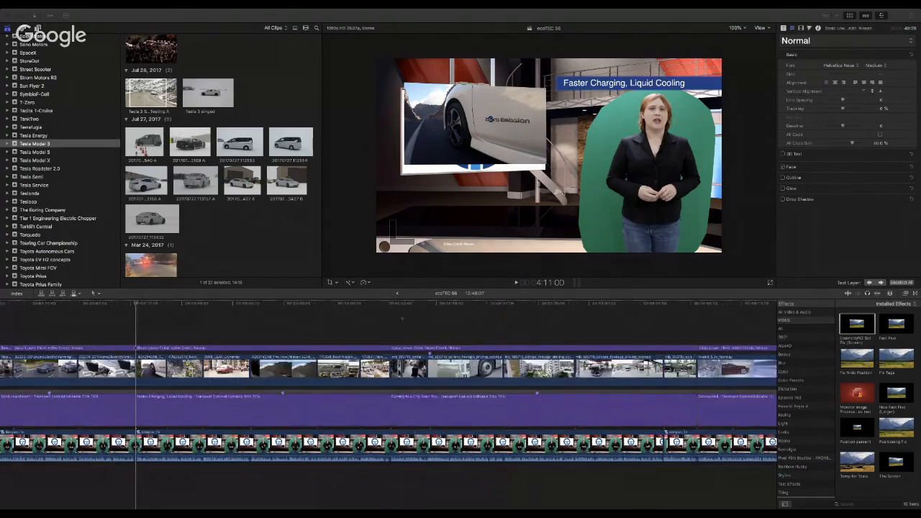
left_click(389, 305)
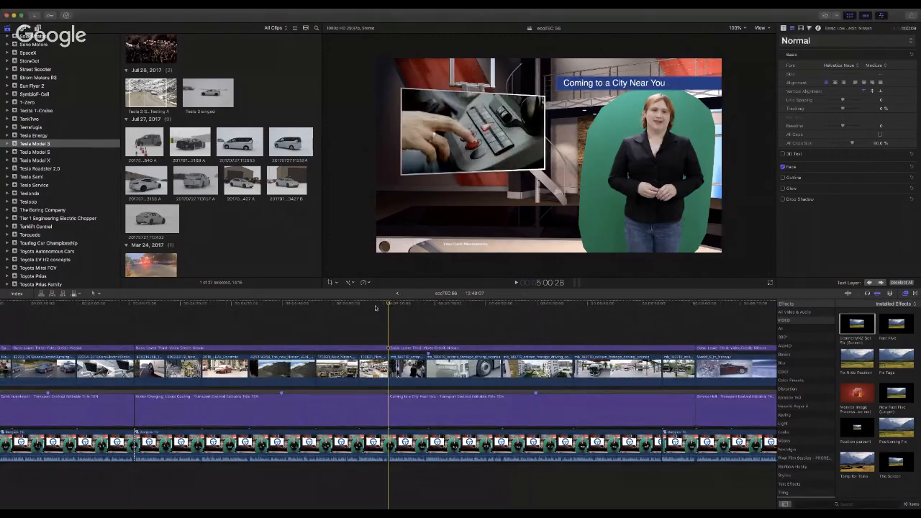
Step: Apply the Set Fix (Screen) effect to the last "Faster Charging, Liquid Cooling" clip and the first "Coming to a City Near You" clip
left_click(375, 305)
left_click_drag(854, 329, 372, 377)
left_click(145, 305)
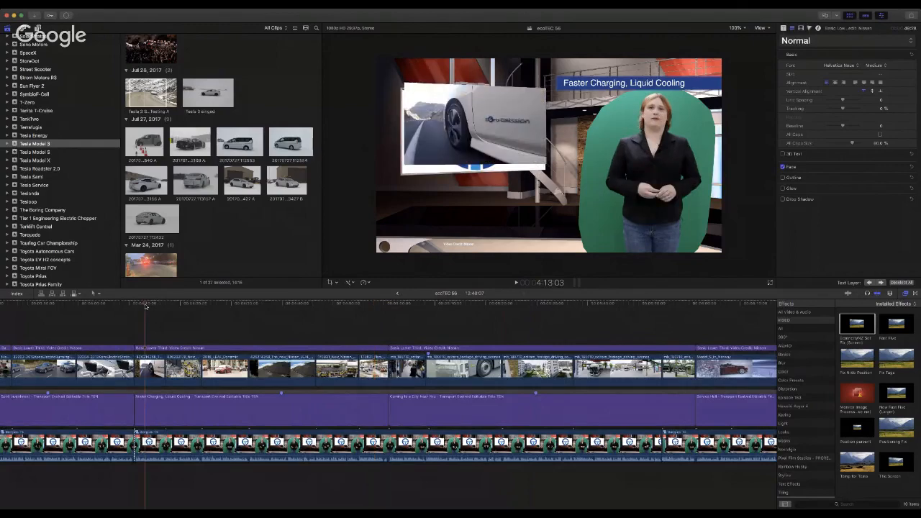
left_click(379, 308)
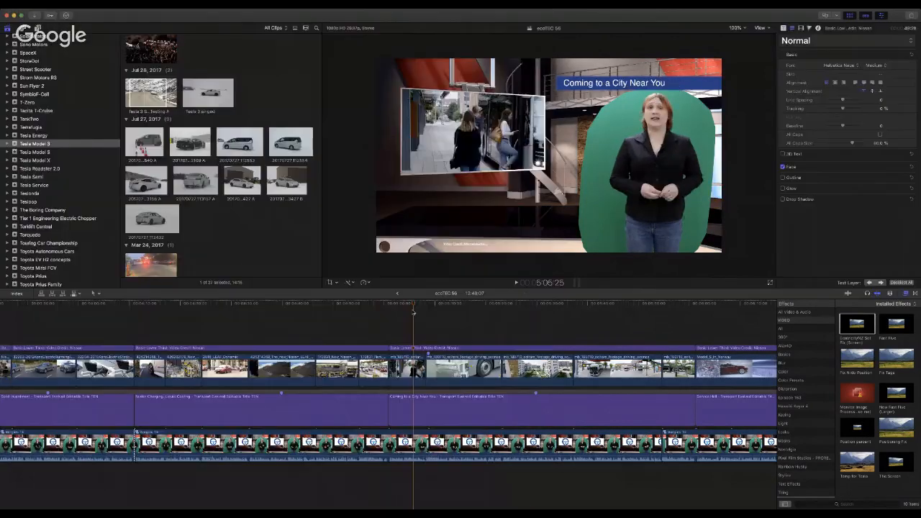
left_click(414, 368)
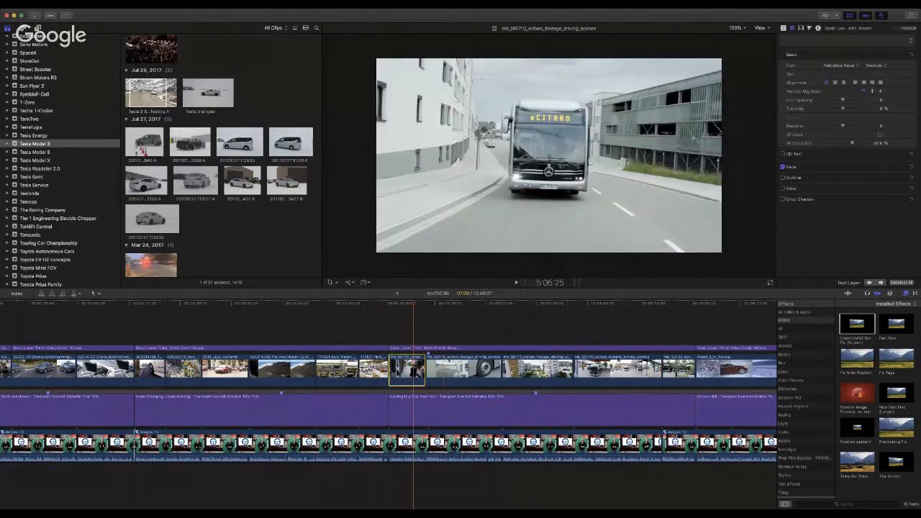
left_click_drag(859, 328, 392, 386)
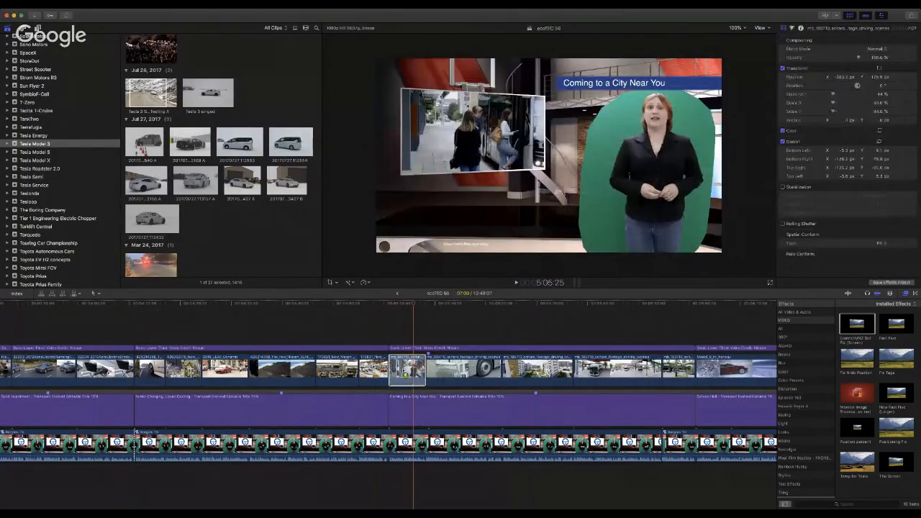
Step: Check the start time of "Coming to a City Near You", and locate those of "Service Hell" and the first "EinRide" section
scroll(457, 353, "right", 5)
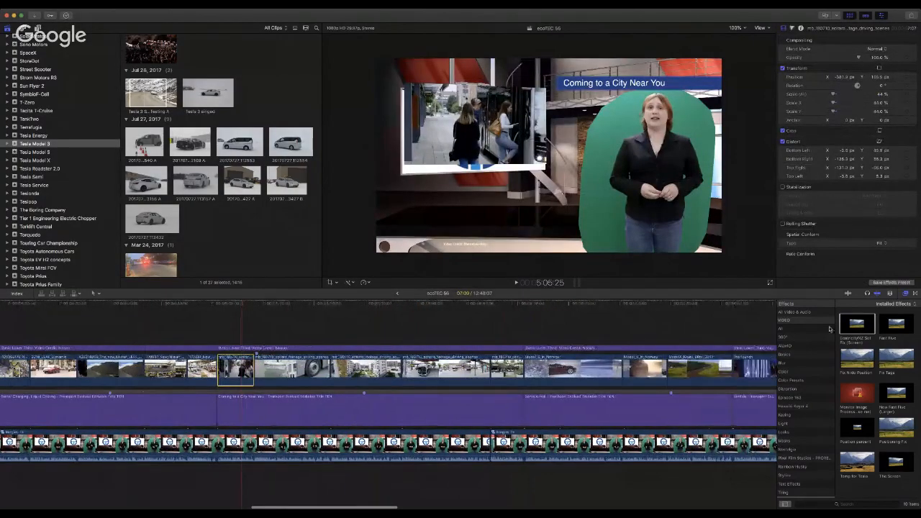
left_click(219, 303)
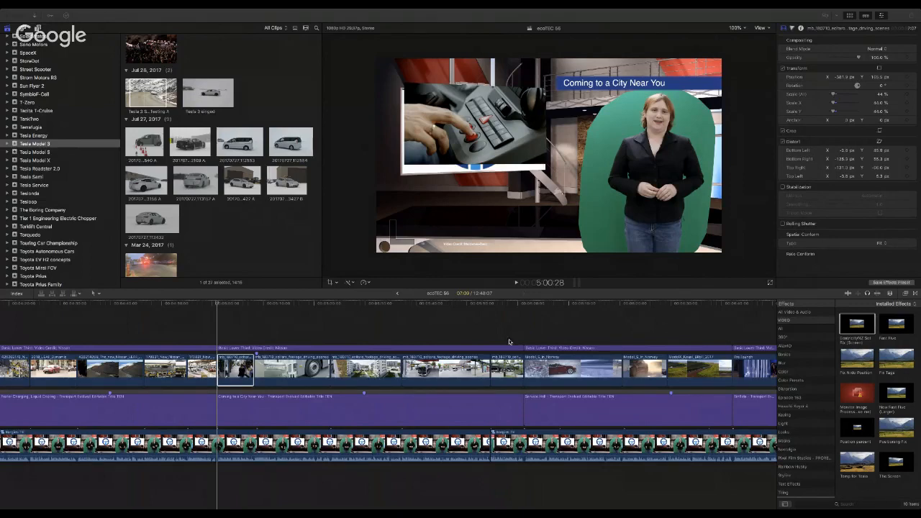
left_click(523, 306)
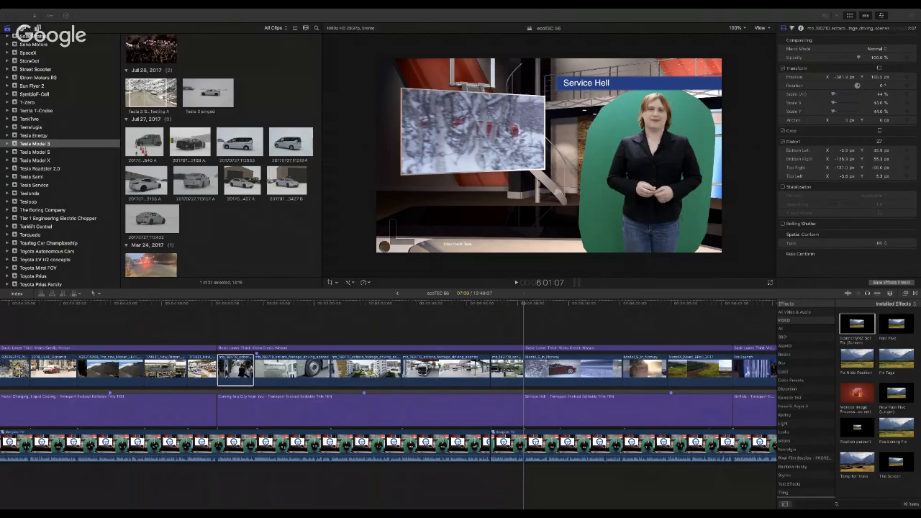
scroll(657, 418, "right", 5)
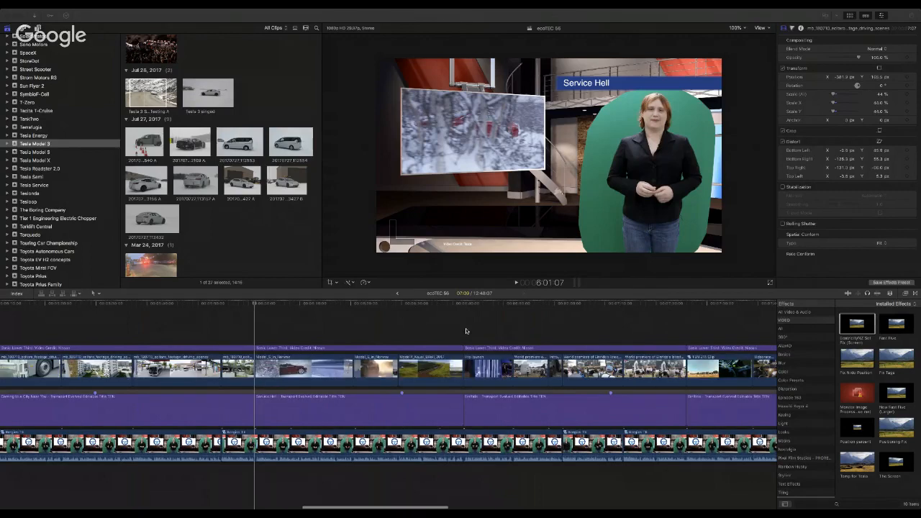
left_click(465, 331)
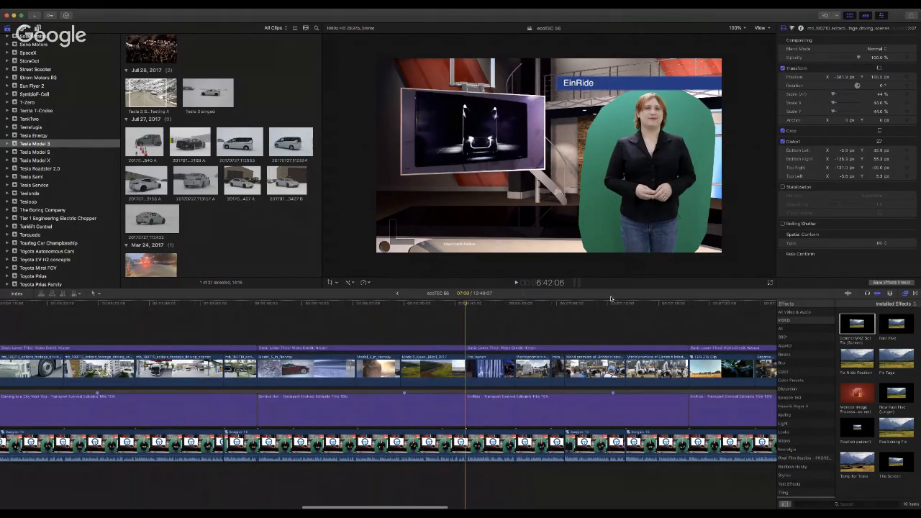
key("shift+super+f")
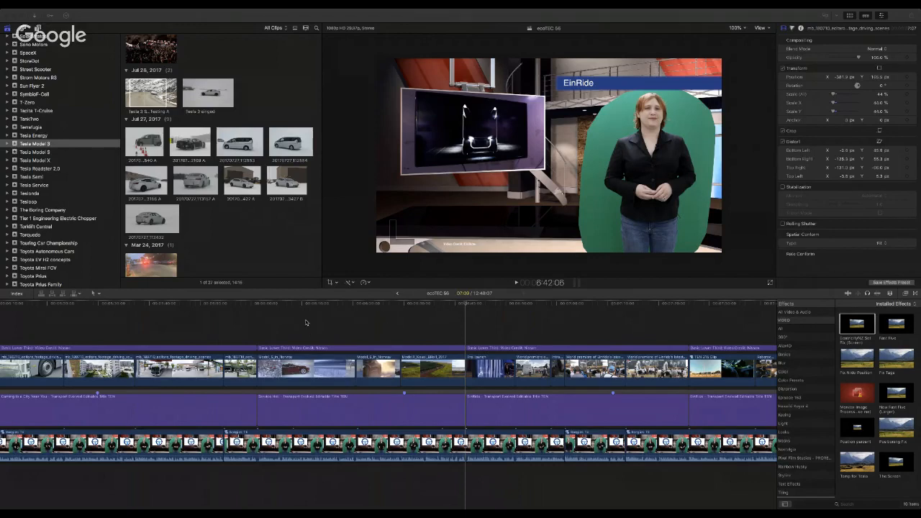
Step: Apply the Set Fix (Screen) effect to the last "Coming to a City Near You" clip and the first "Service Hell" clip
left_click(312, 306)
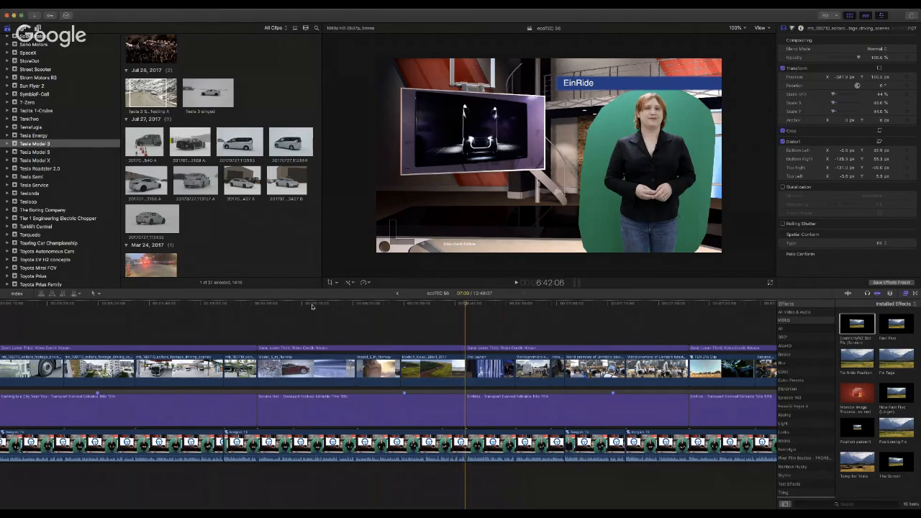
left_click(241, 306)
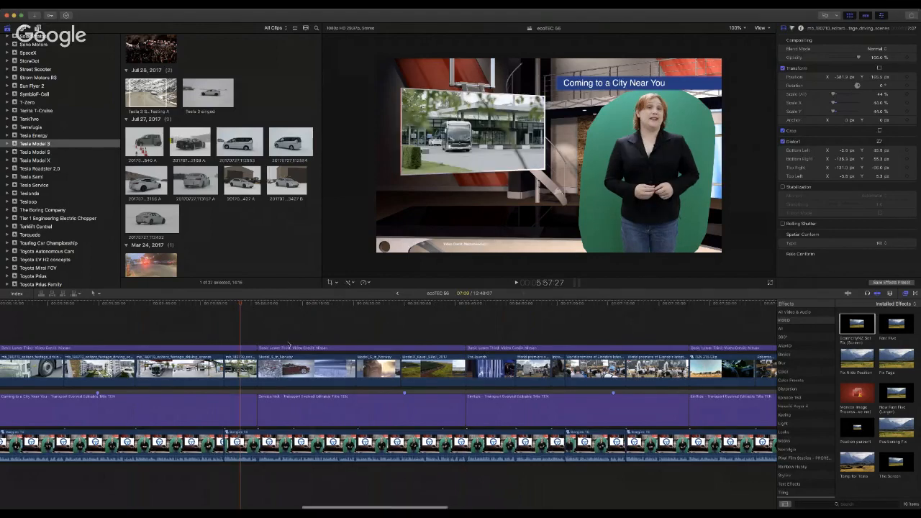
scroll(288, 344, "left", 5)
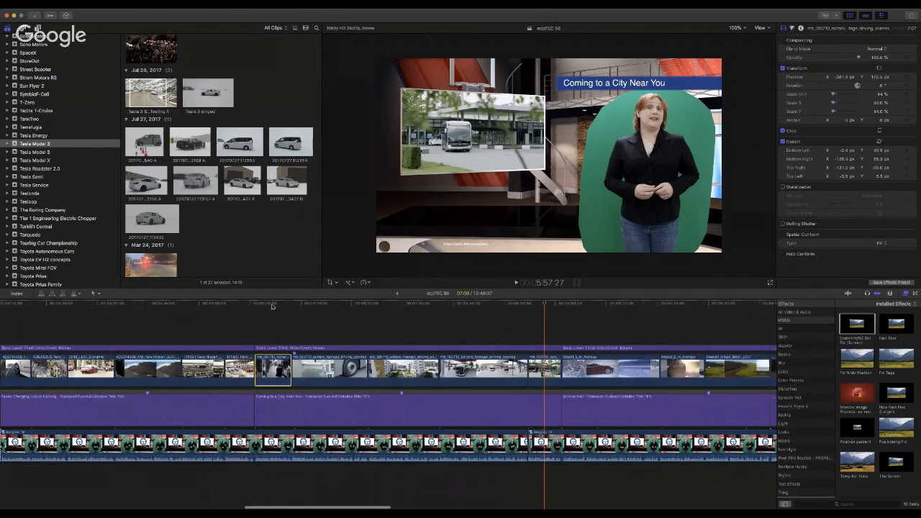
left_click(549, 306)
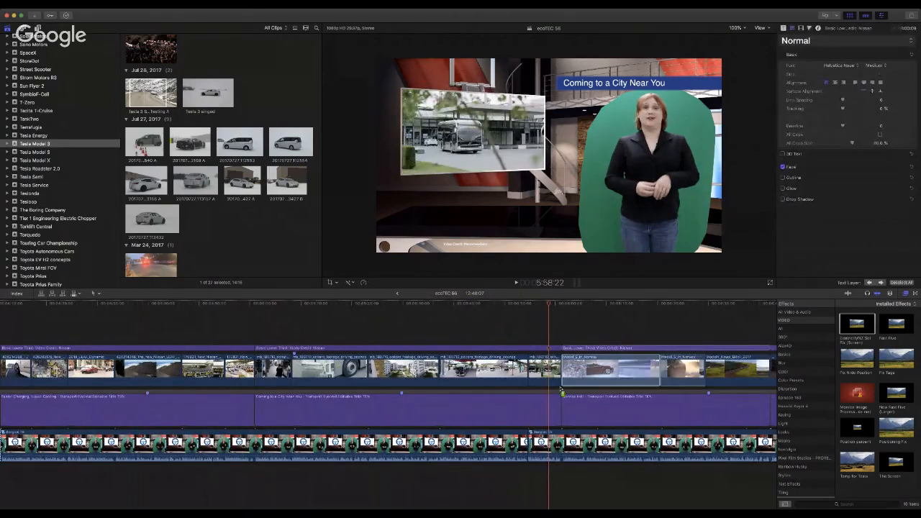
left_click(545, 371)
left_click_drag(541, 371, 543, 371)
left_click(603, 305)
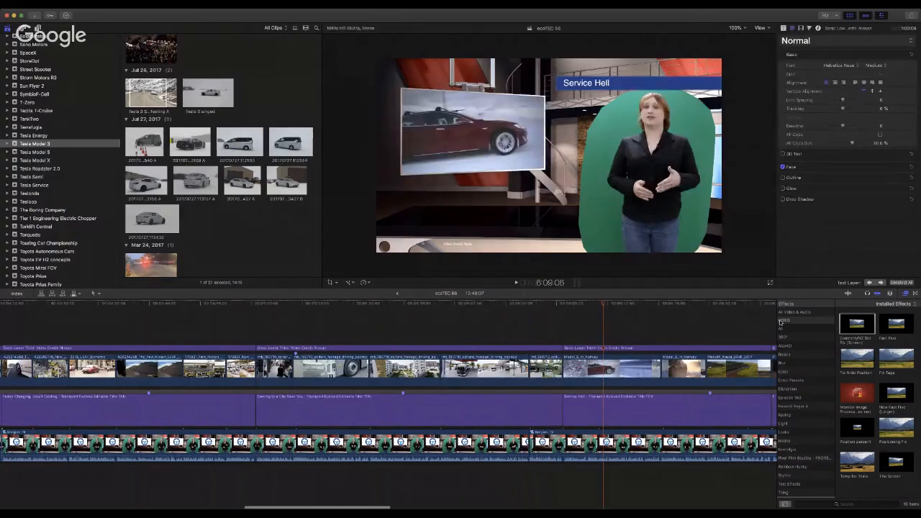
left_click_drag(856, 325, 633, 369)
Step: Apply the Set Fix (Screen) effect to the last "Service Hell" clip and the first clip of the first "EinRide" section
scroll(624, 367, "right", 5)
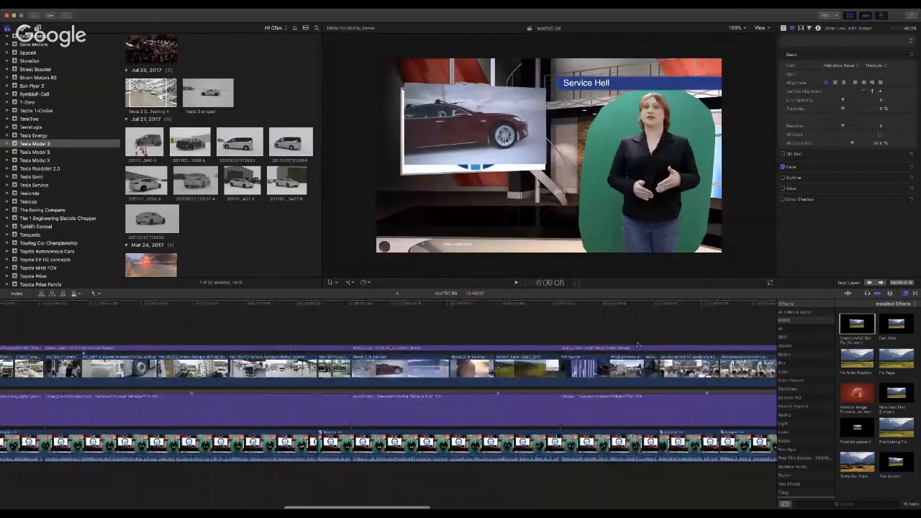
left_click(488, 307)
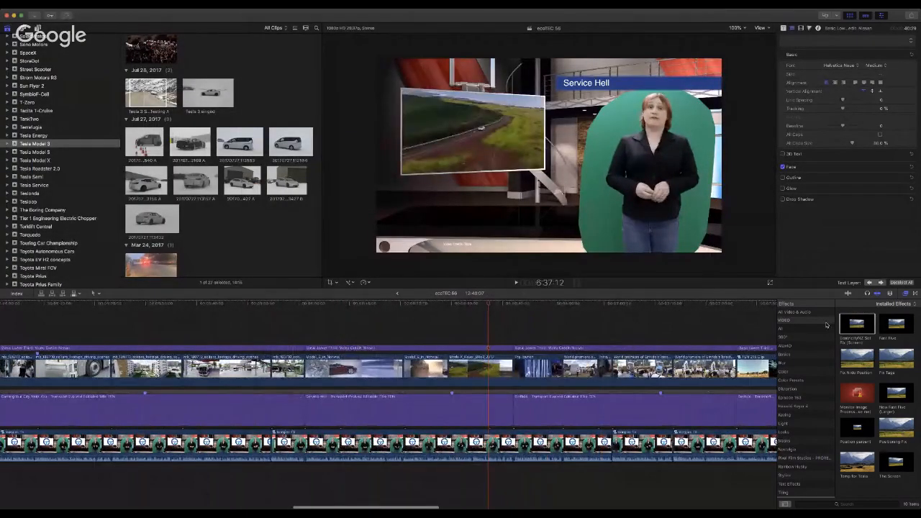
left_click_drag(846, 325, 481, 370)
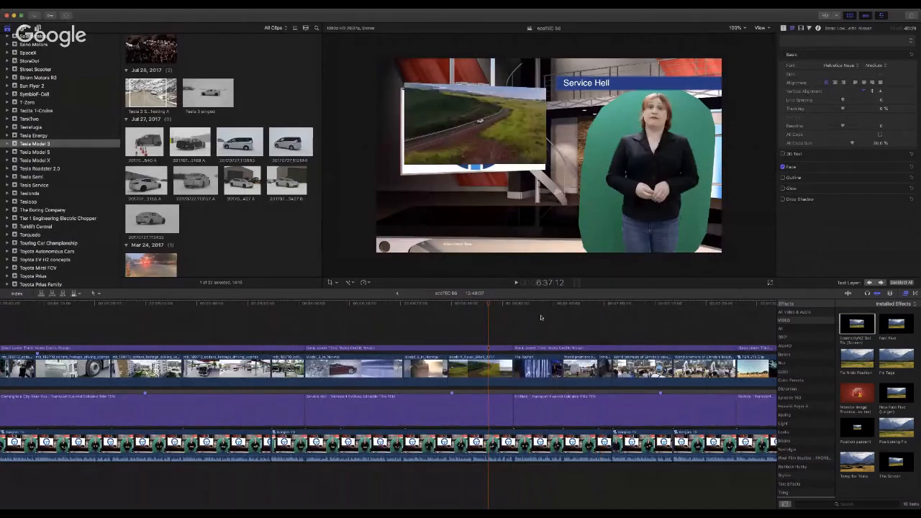
left_click(535, 306)
left_click_drag(856, 324, 541, 369)
Step: Apply the Set Fix (Screen) effect to the racing clip that opens the second "EinRide" section
scroll(546, 366, "right", 3)
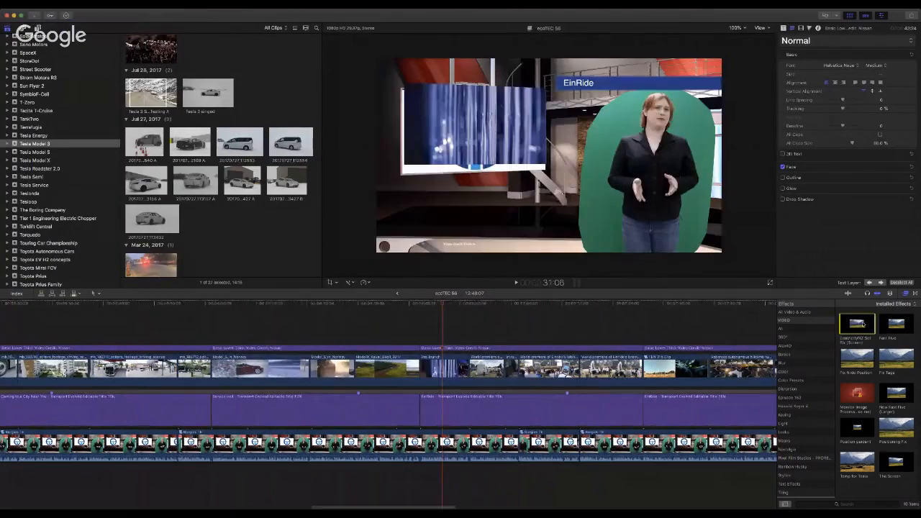
left_click_drag(864, 325, 653, 368)
left_click(619, 305)
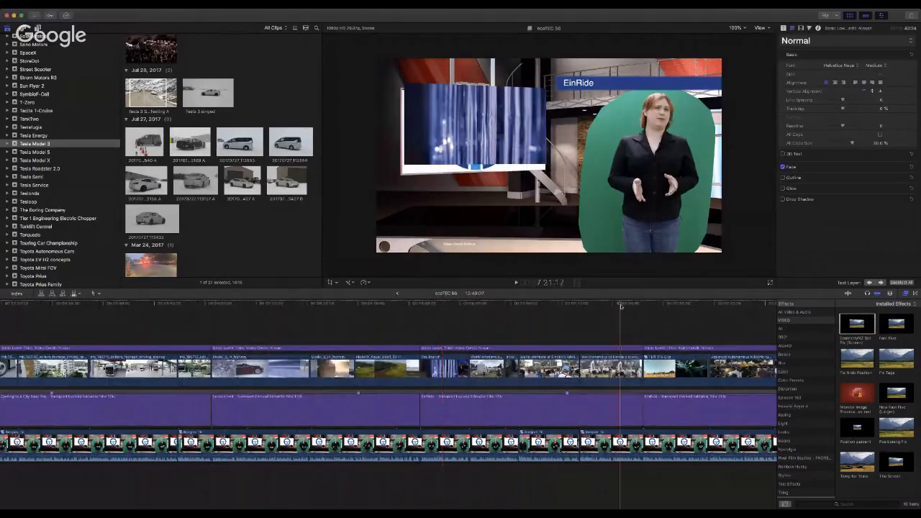
left_click(671, 303)
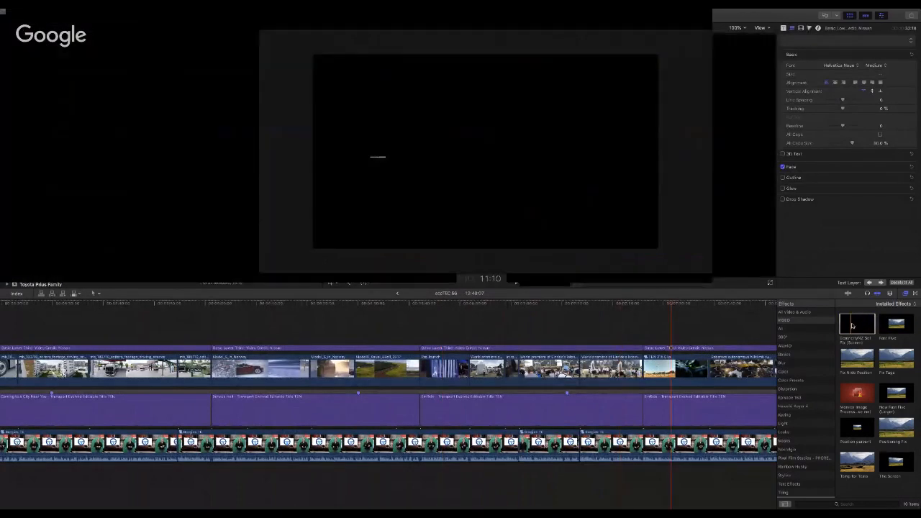
left_click_drag(852, 323, 679, 373)
Step: Locate the exact start times of the second and third sections titled "EinRide"
left_click(641, 305)
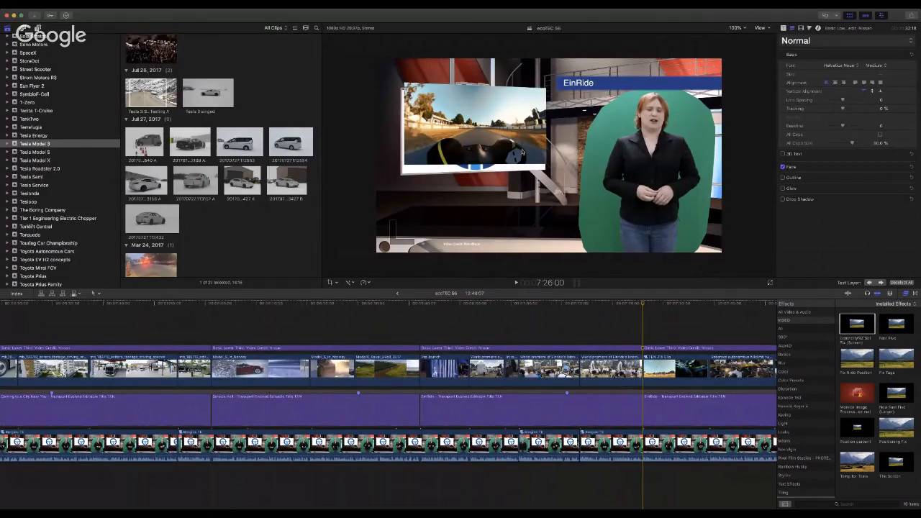
key("super+Tab")
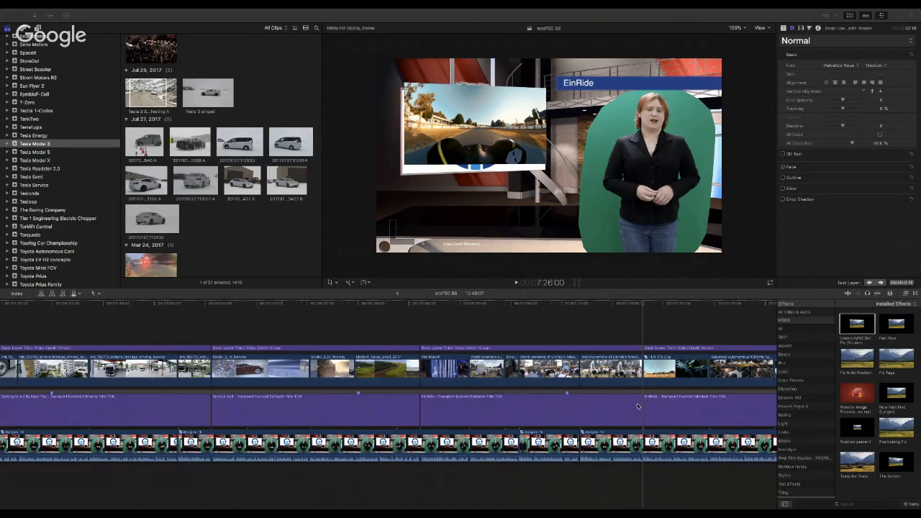
scroll(637, 406, "right", 10)
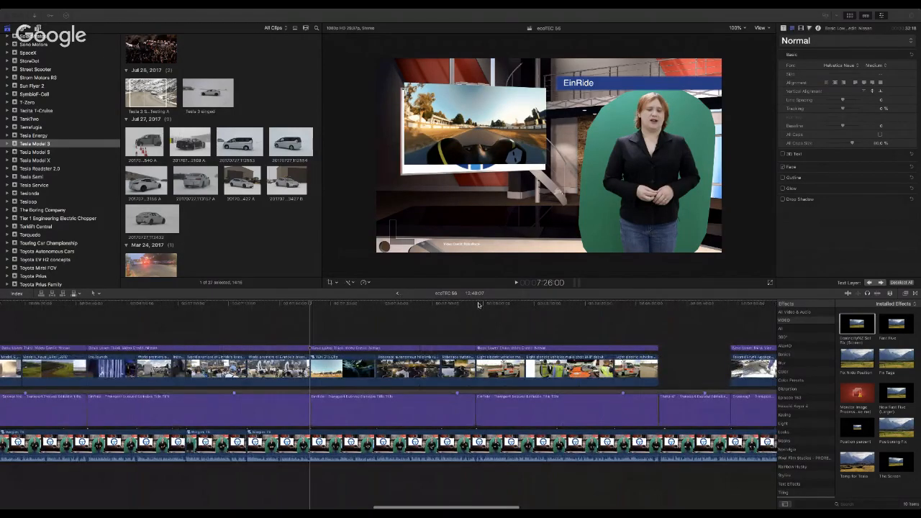
left_click(478, 305)
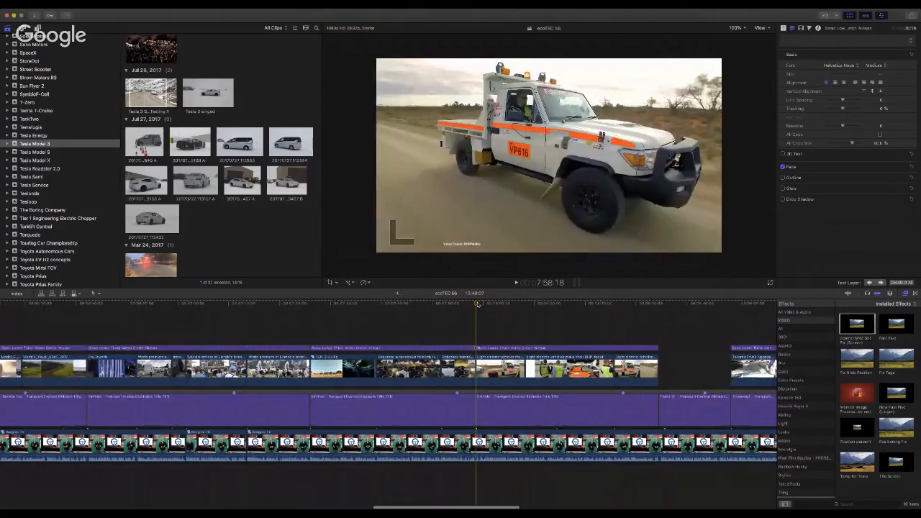
key("super+Tab")
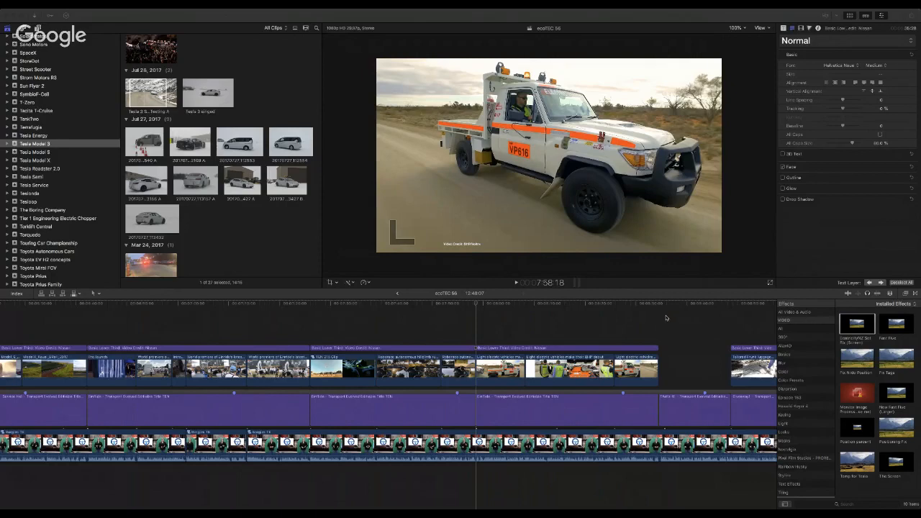
Step: Examine how the clips in the second and third "EinRide" sections fit the studio screen
left_click(630, 318)
left_click(623, 305)
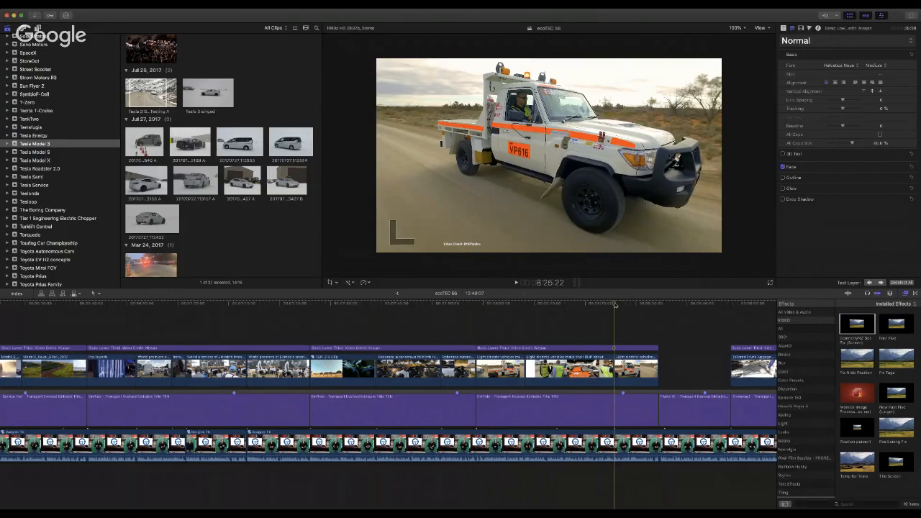
left_click(622, 303)
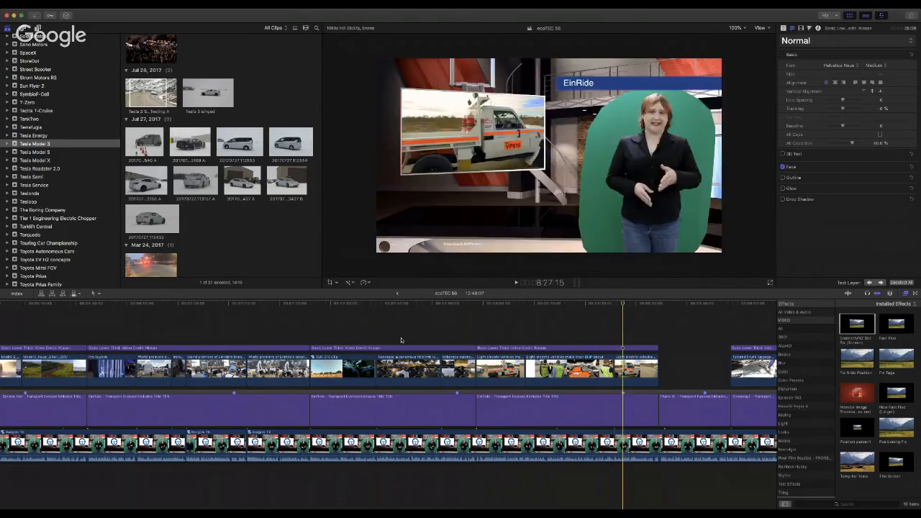
left_click(284, 308)
left_click(333, 304)
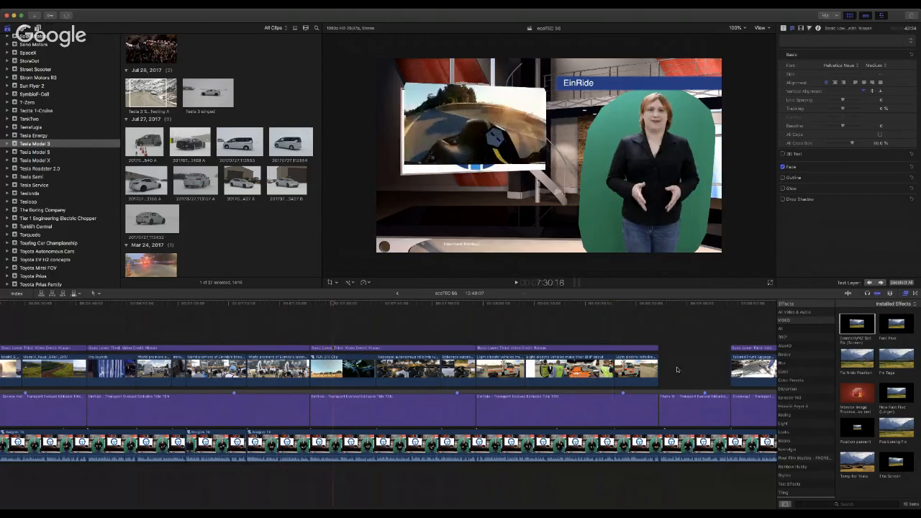
left_click(457, 305)
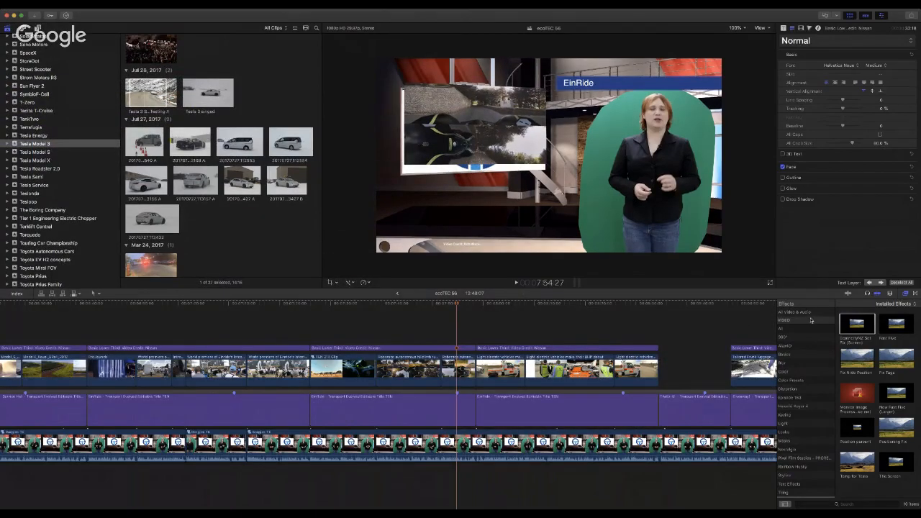
scroll(648, 361, "right", 5)
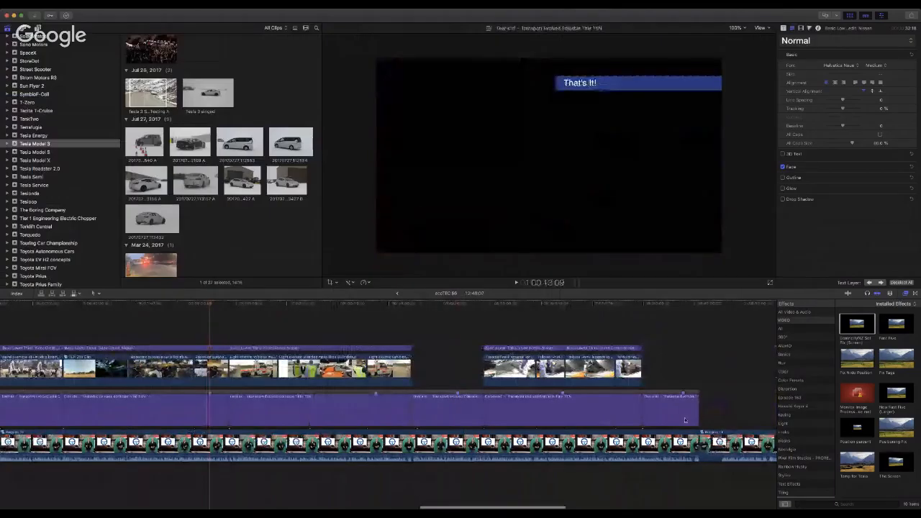
left_click(684, 415)
left_click_drag(673, 409, 746, 354)
key("super+z")
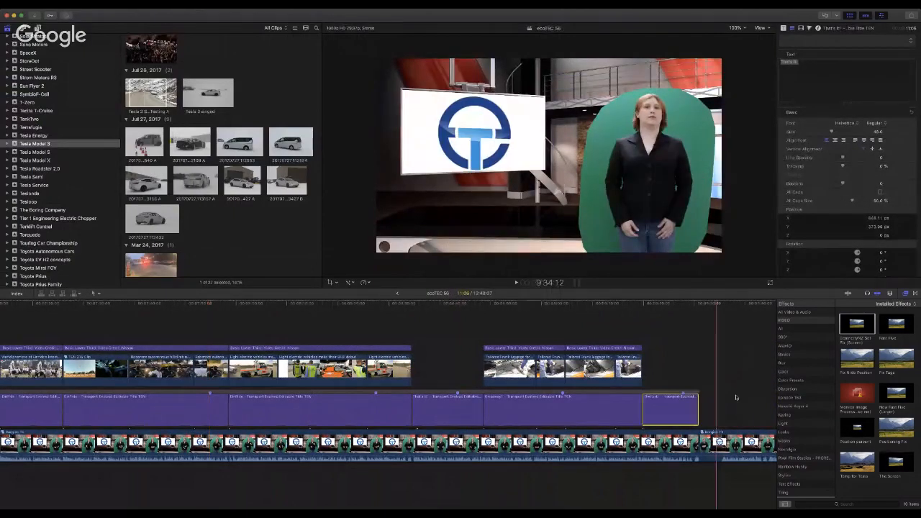
Step: Delete the title, B-roll clips and video credits lying between the two "That's It!" titles
left_click(617, 403)
scroll(615, 402, "left", 1)
key("Delete")
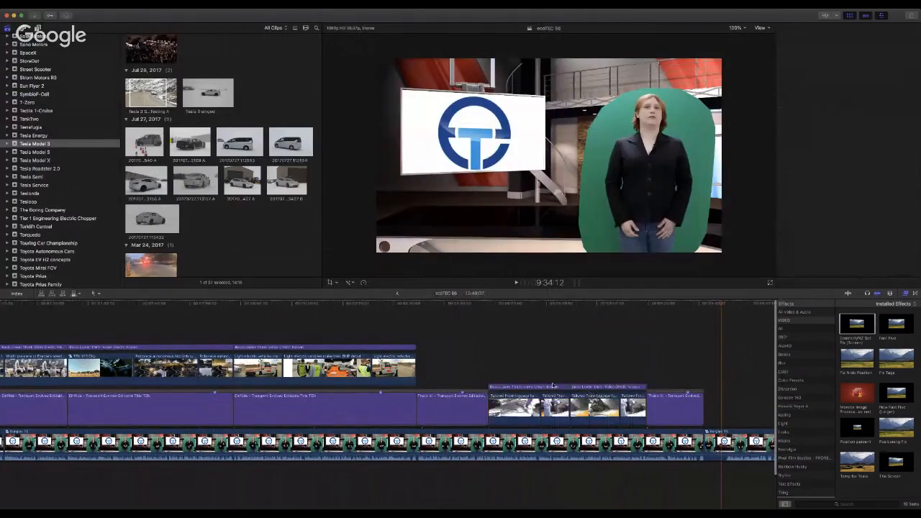
left_click_drag(513, 371, 634, 414)
key("Delete")
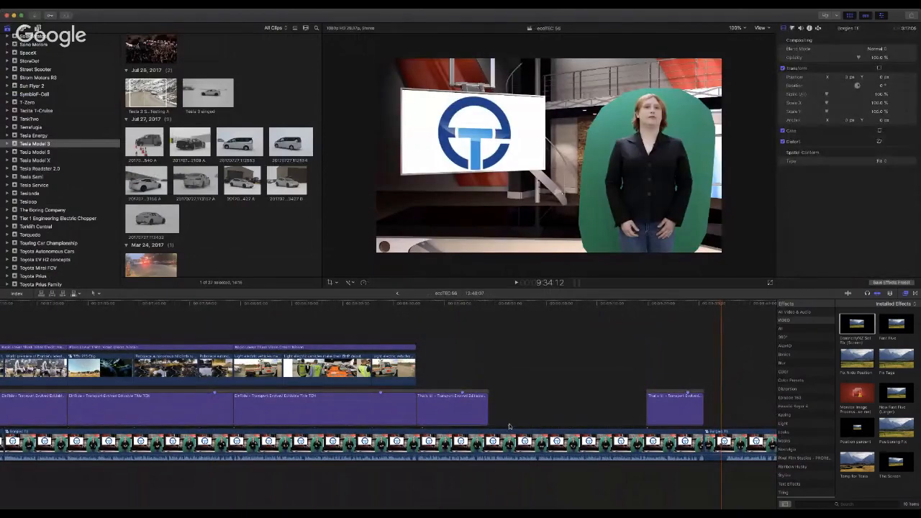
Step: Split the presenter clip near the end of the last "EinRide" section and lift the following part out of the primary storyline
left_click(364, 305)
key("space")
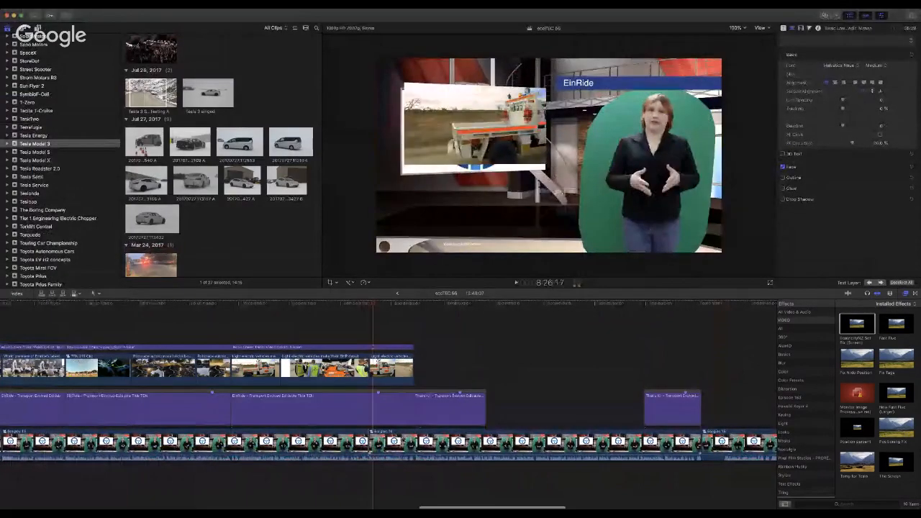
left_click(431, 442)
key("alt+super+Up")
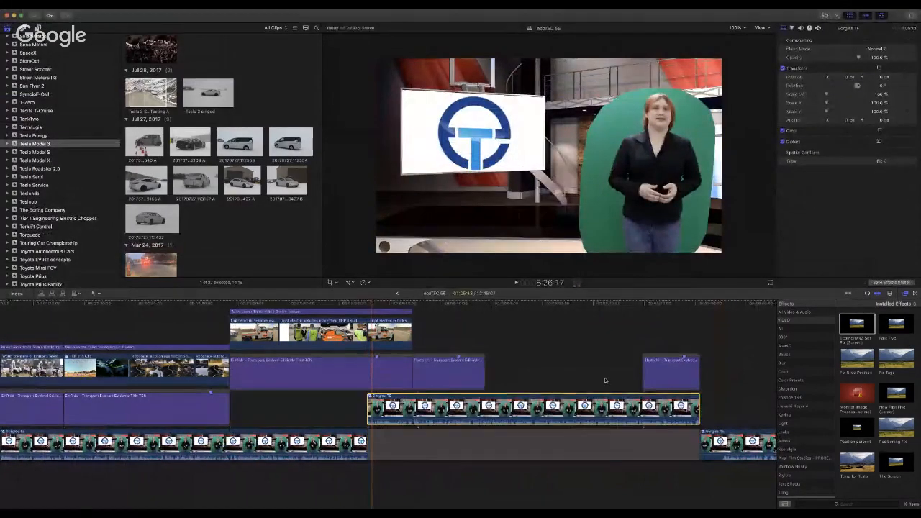
Step: Cut off the opening of the presenter retake at 9:35:18 and move the retake directly behind the shortened "EinRide" presenter clip
scroll(604, 380, "right", 6)
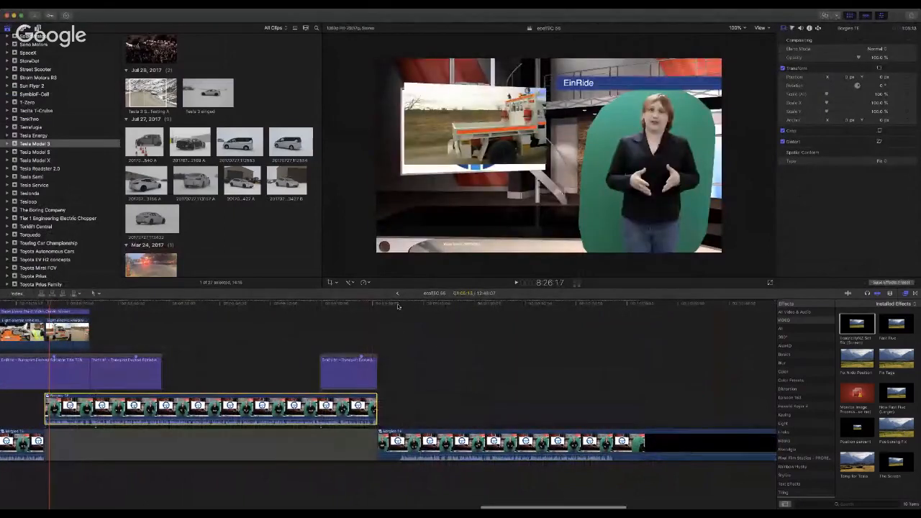
left_click(398, 305)
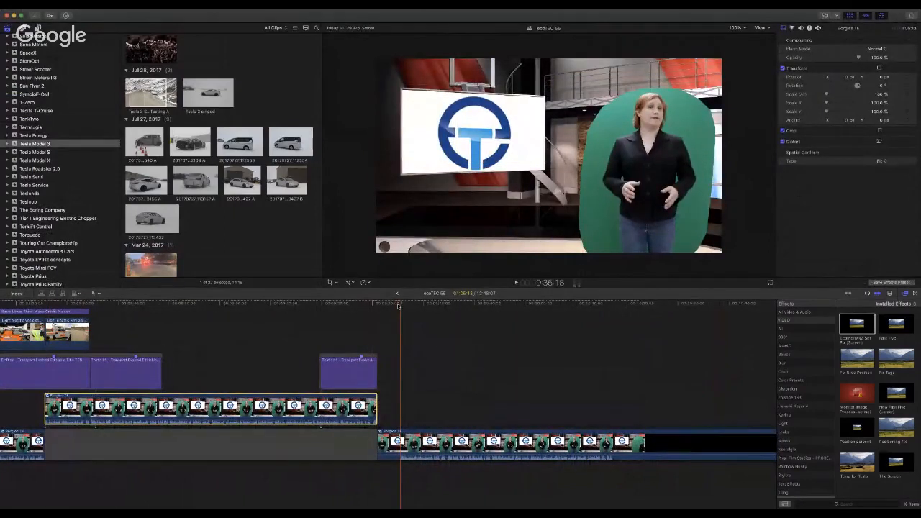
left_click(388, 439)
key("space")
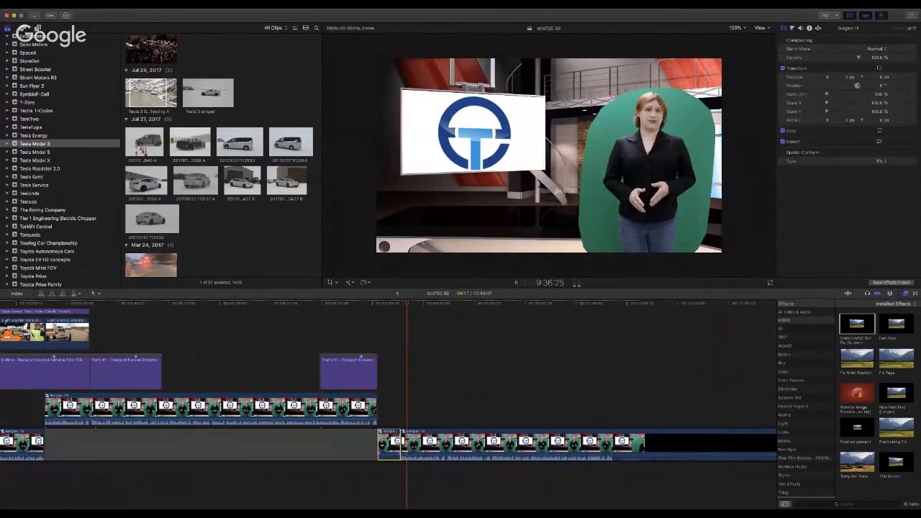
left_click_drag(388, 438, 126, 451)
left_click(47, 308)
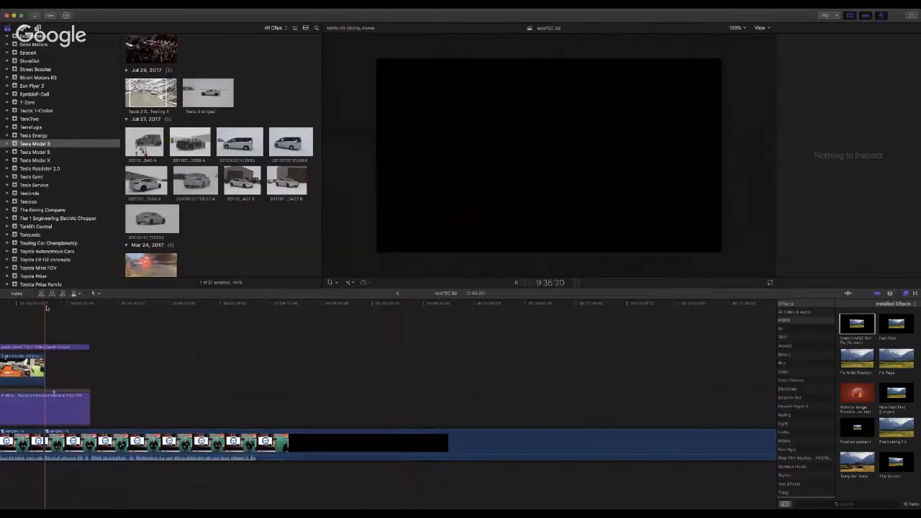
Step: Shift the cut into the "EinRide" retake slightly earlier under the end of the B-roll and check it in playback
left_click(38, 306)
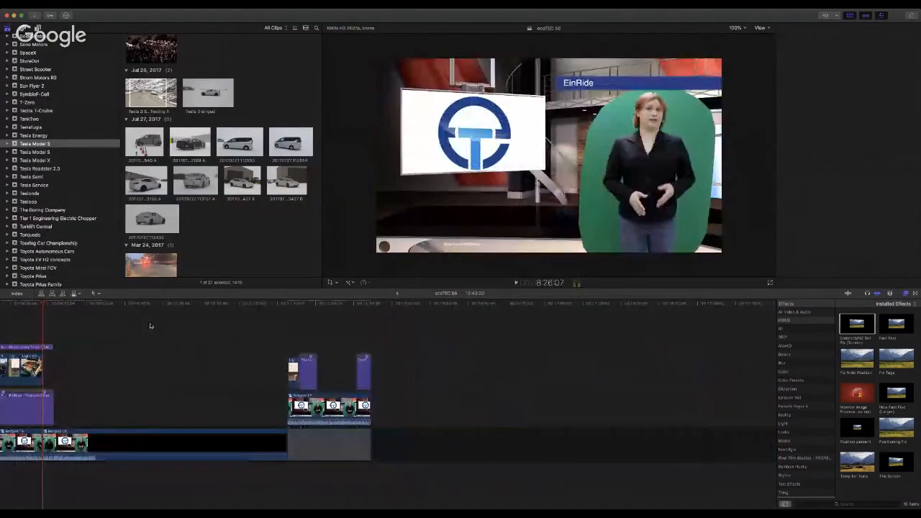
key("super+equal")
key("super+equal")
key("super+equal")
key("super+equal")
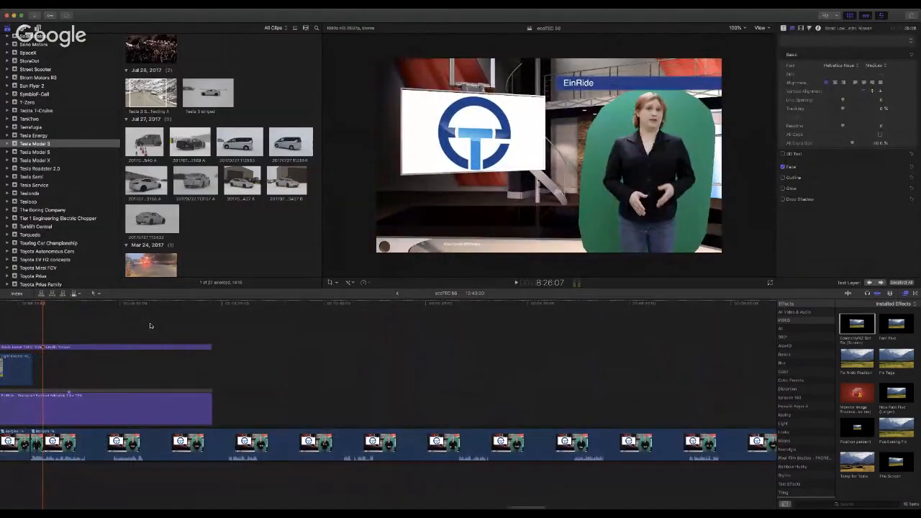
scroll(151, 326, "left", 5)
left_click_drag(282, 446, 278, 446)
left_click(250, 330)
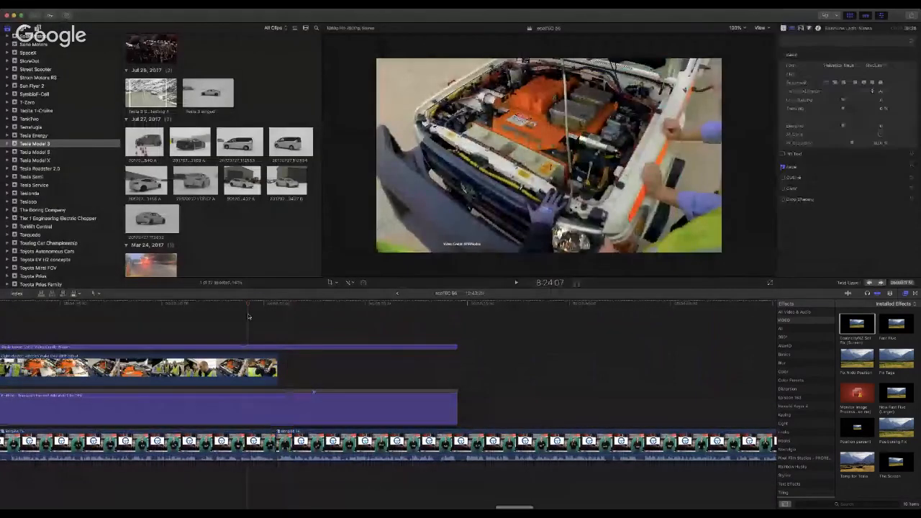
key("space")
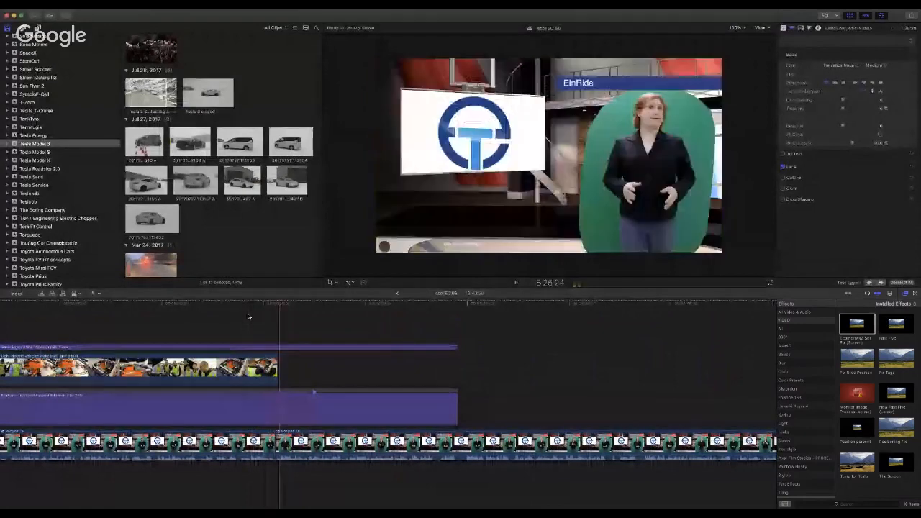
key("space")
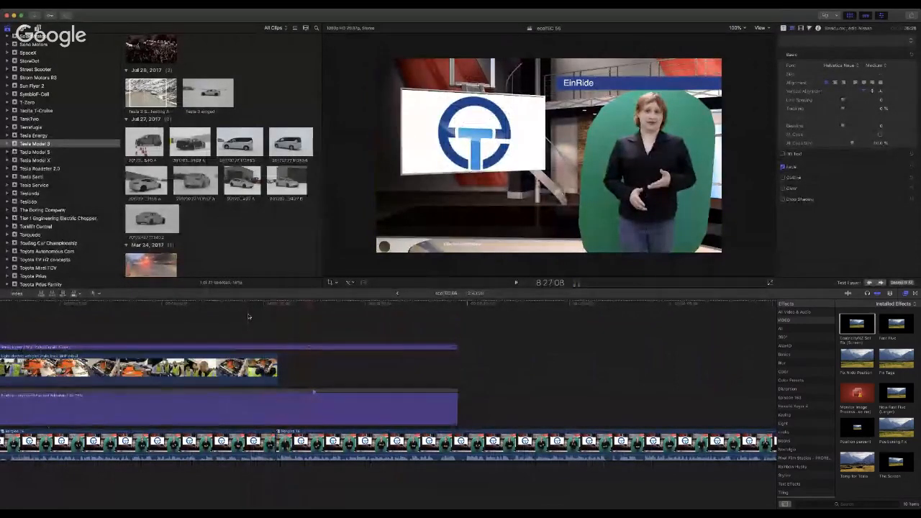
Step: Move the cut into the retake later to meet the end of the B-roll, fine-tuning it against playback
key("super+equal")
key("super+equal")
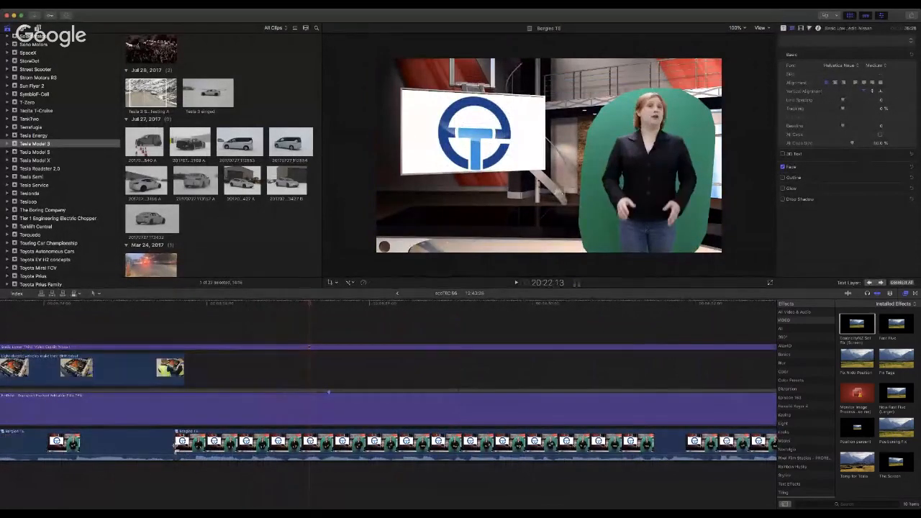
left_click_drag(176, 444, 185, 445)
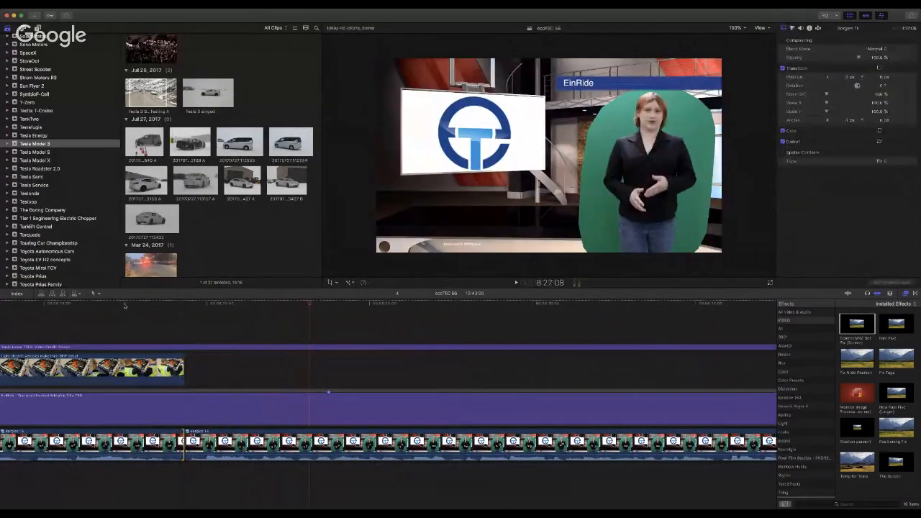
left_click(124, 305)
key("space")
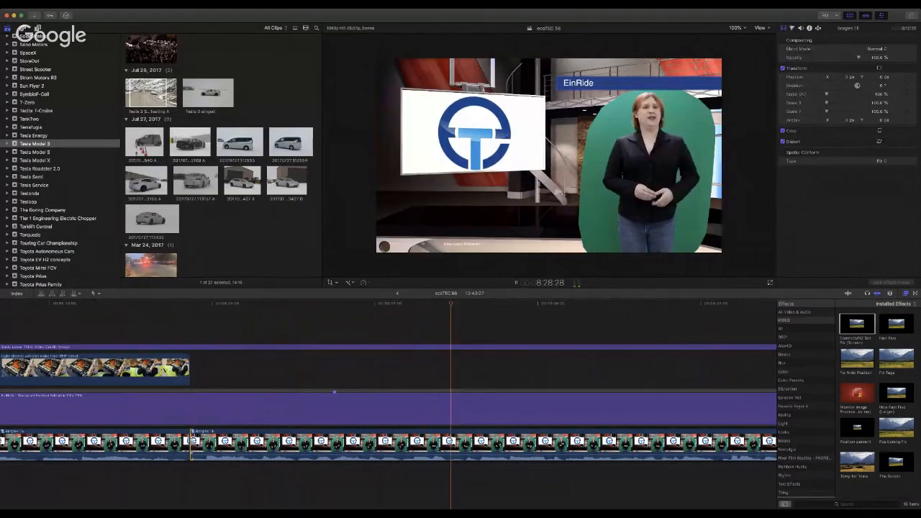
left_click_drag(188, 443, 189, 444)
left_click(140, 302)
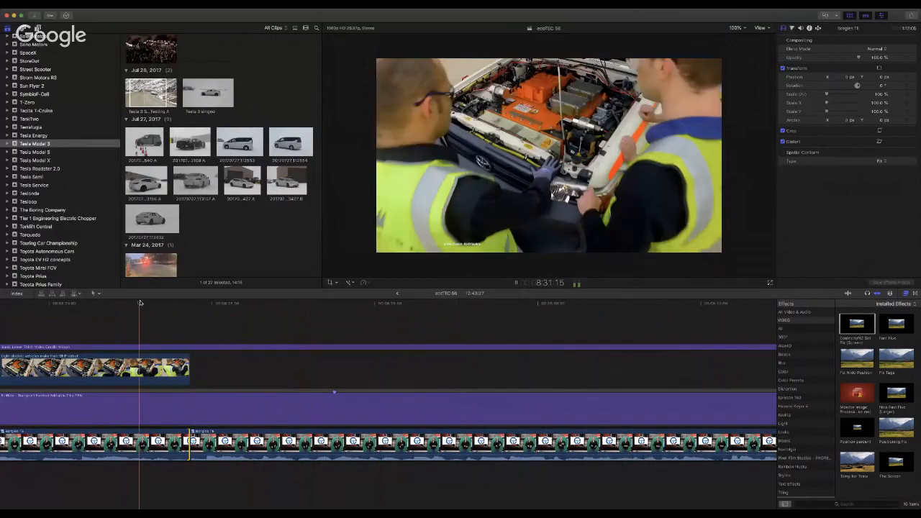
key("space")
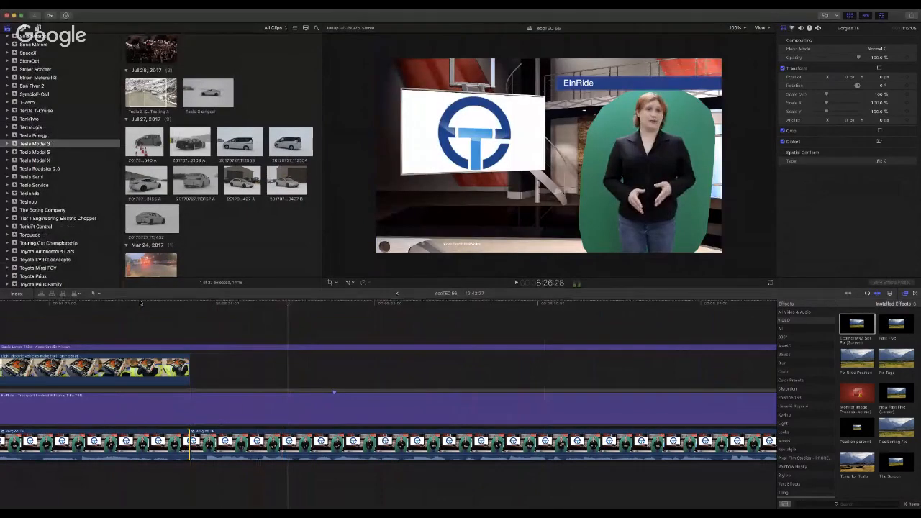
Step: Roll the retake's cut point back under the workshop B-roll and play through the transition
key("super+equal")
scroll(140, 303, "left", 9)
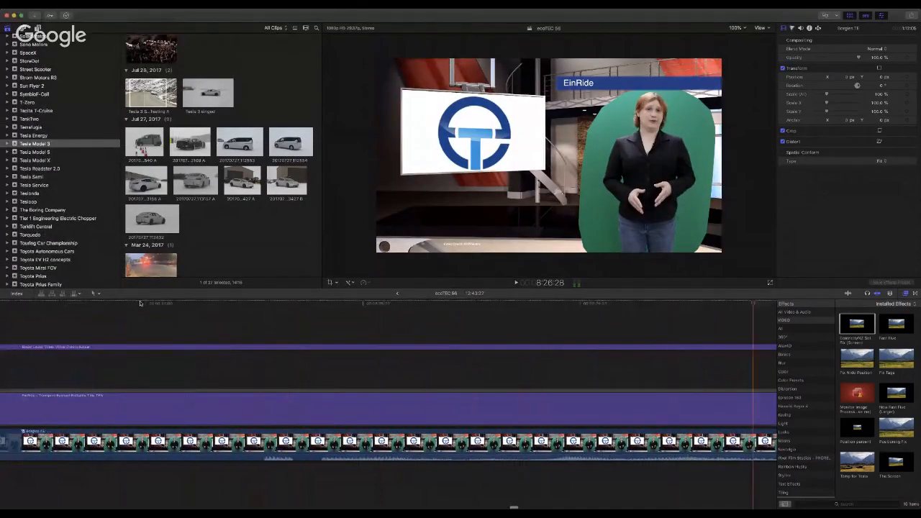
left_click_drag(162, 445, 143, 444)
left_click(37, 307)
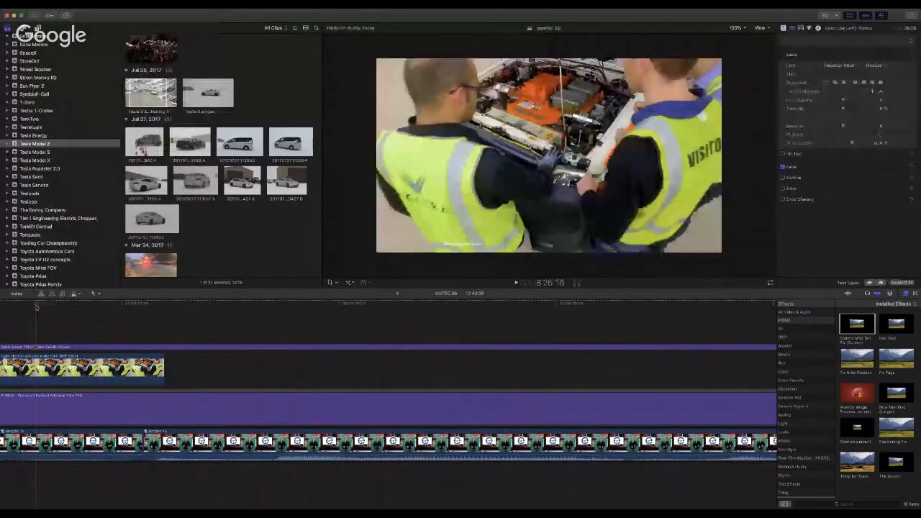
key("space")
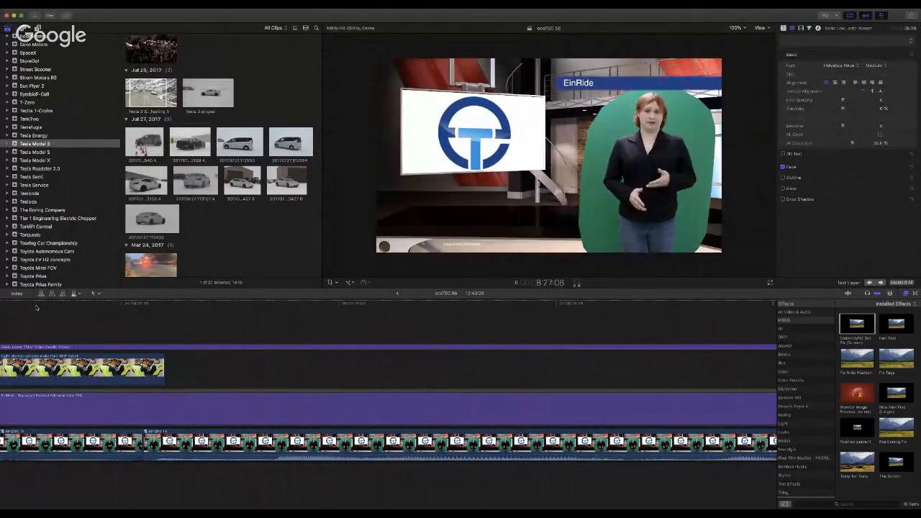
Step: Move the displaced "Light electric vehicles" B-roll clip back over the retake, directly behind the workshop B-roll
key("shift+z")
key("super+equal")
key("super+equal")
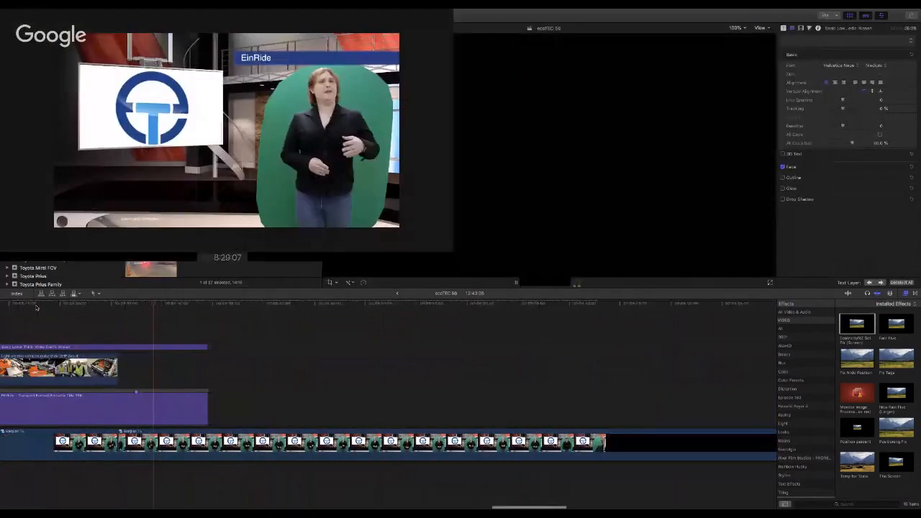
key("super+minus")
key("super+minus")
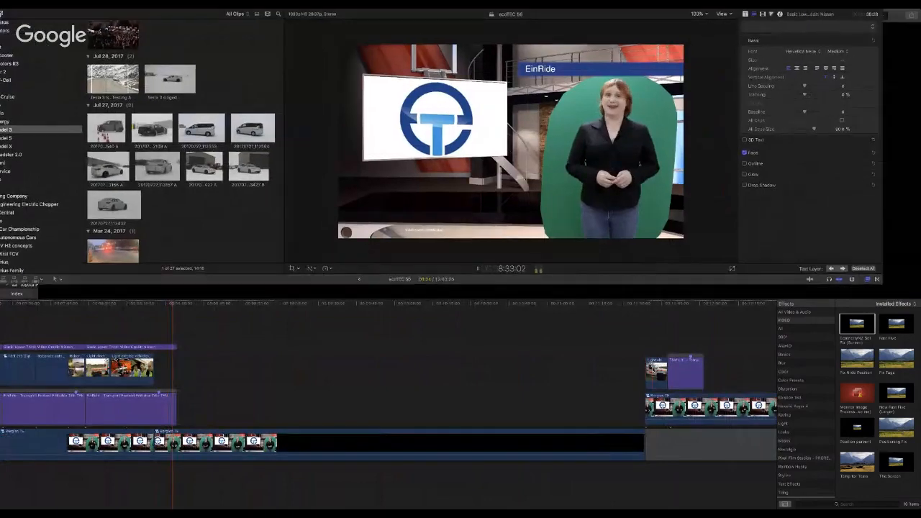
left_click_drag(655, 370, 164, 372)
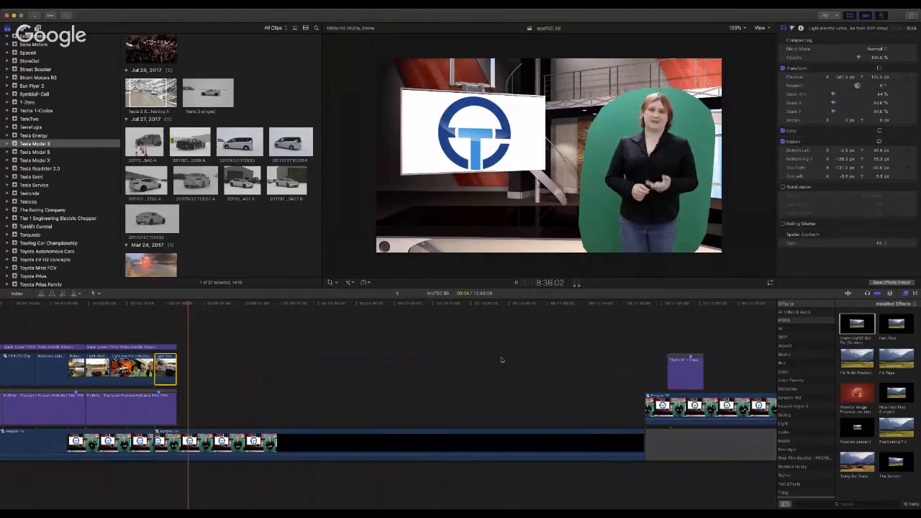
Step: Extend the "EinRide" title, its last B-roll clip and the video credit to 8:34:23, where the presenter finishes
key("space")
key("super+equal")
key("super+equal")
key("super+equal")
scroll(501, 360, "left", 5)
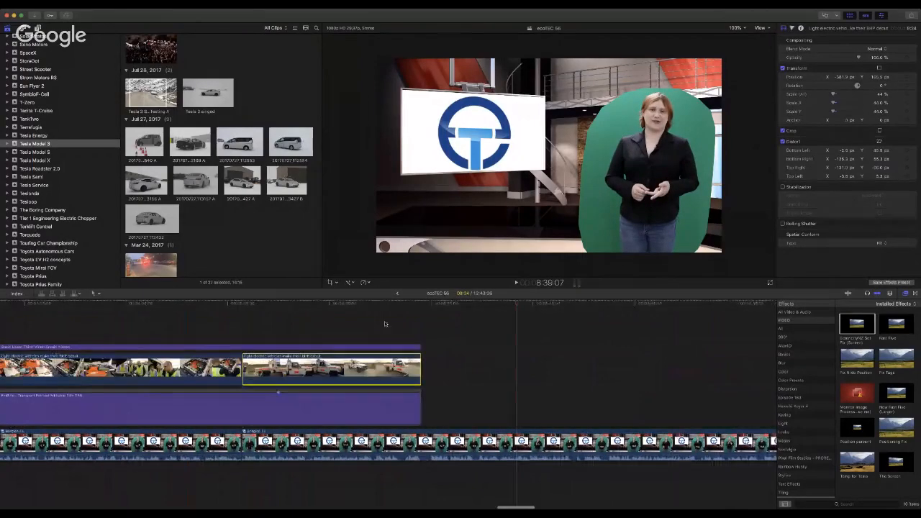
left_click(323, 307)
key("space")
left_click(417, 407)
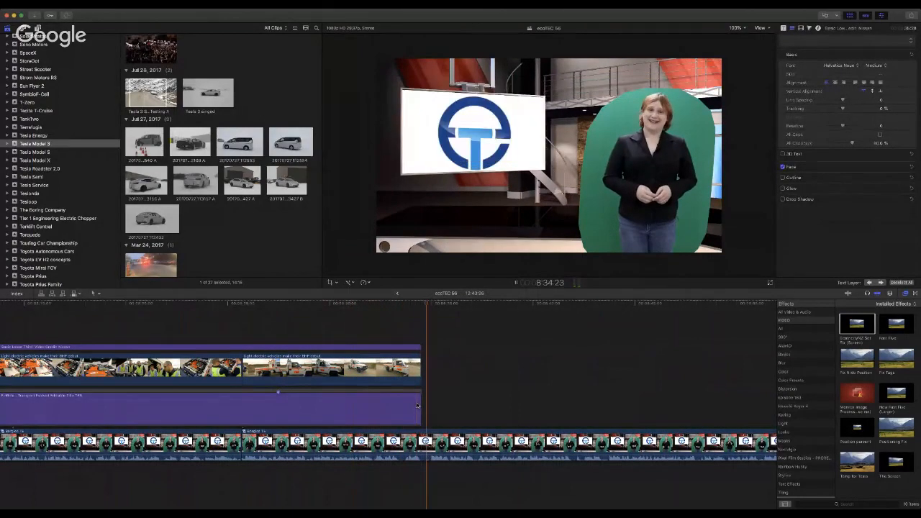
left_click_drag(418, 406, 425, 376)
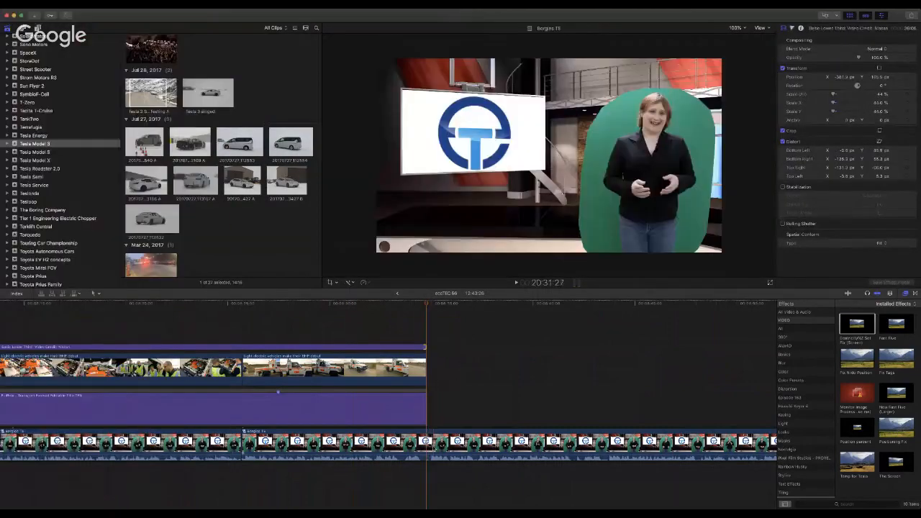
Step: Switch the retake's nested studio background from the TE layer to the ecotricity layer and return to the main timeline
double_click(429, 444)
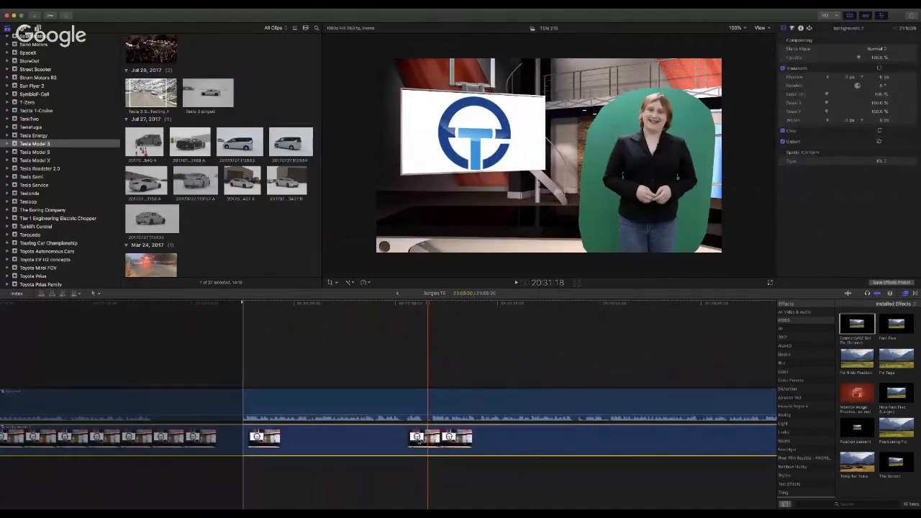
double_click(420, 441)
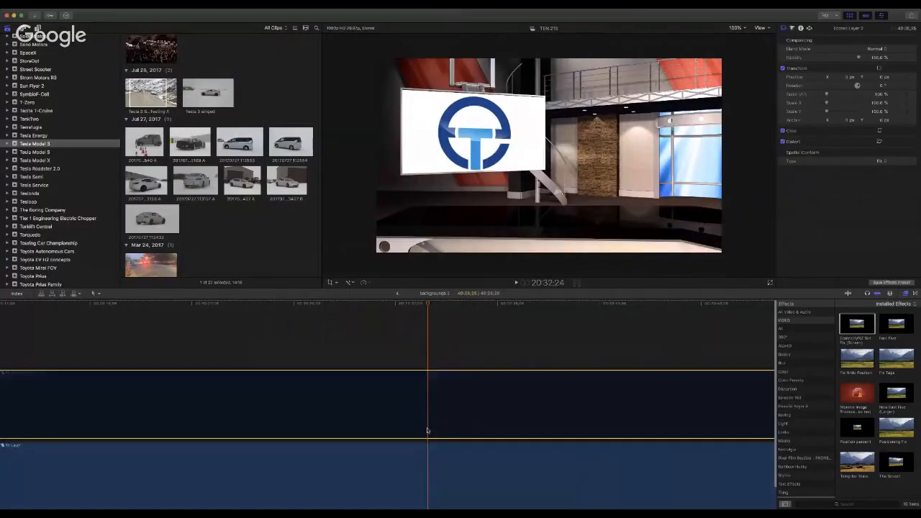
key("v")
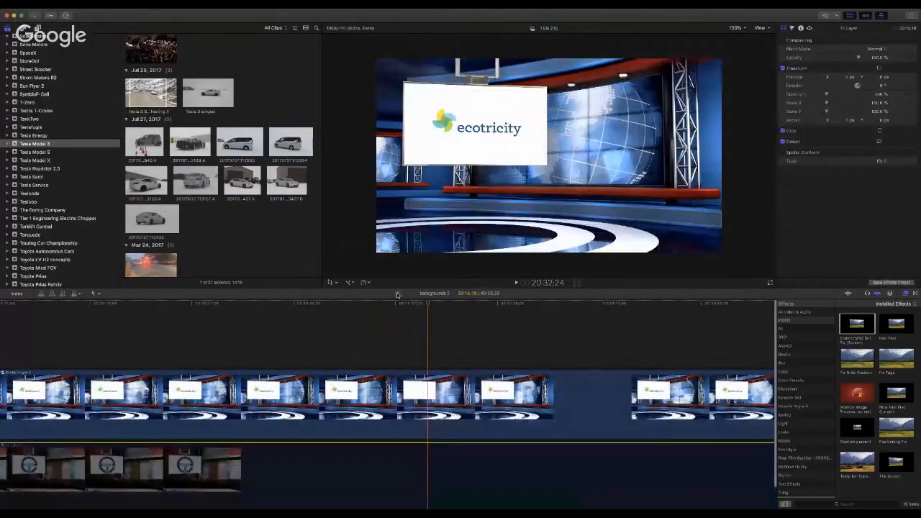
left_click(397, 294)
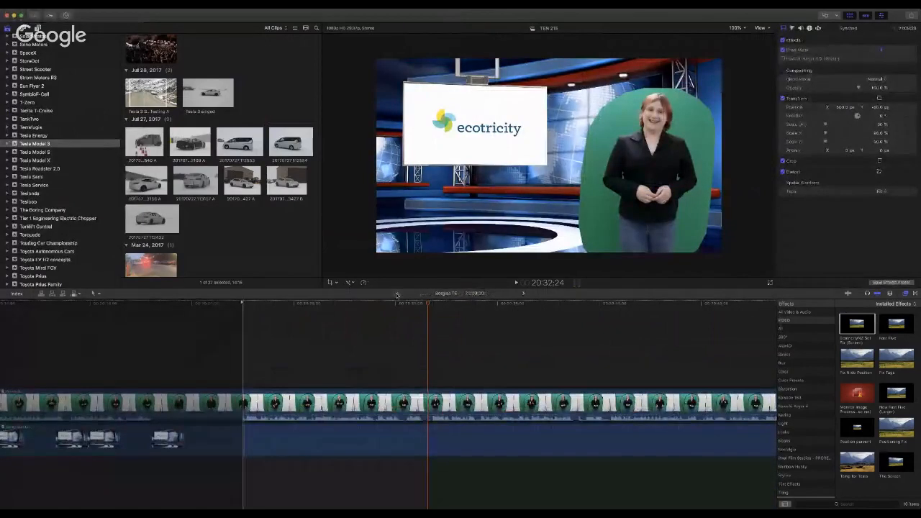
left_click(396, 294)
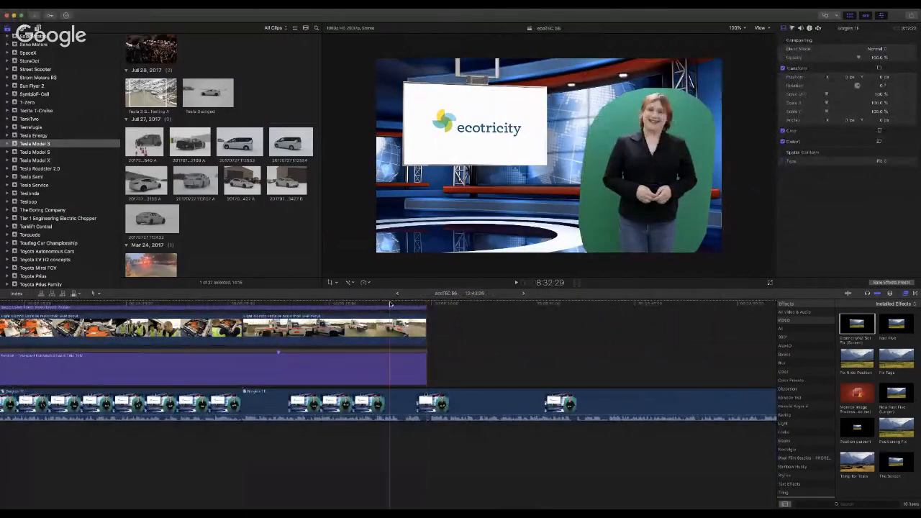
Step: Play through the end of the EinRide story and extend its title, last B-roll clip and video credit to 8:34:28
left_click(390, 303)
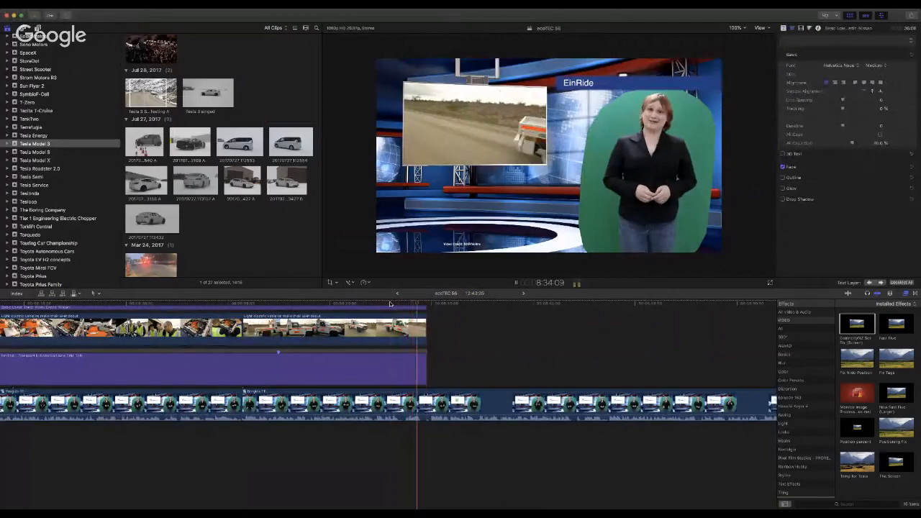
key("space")
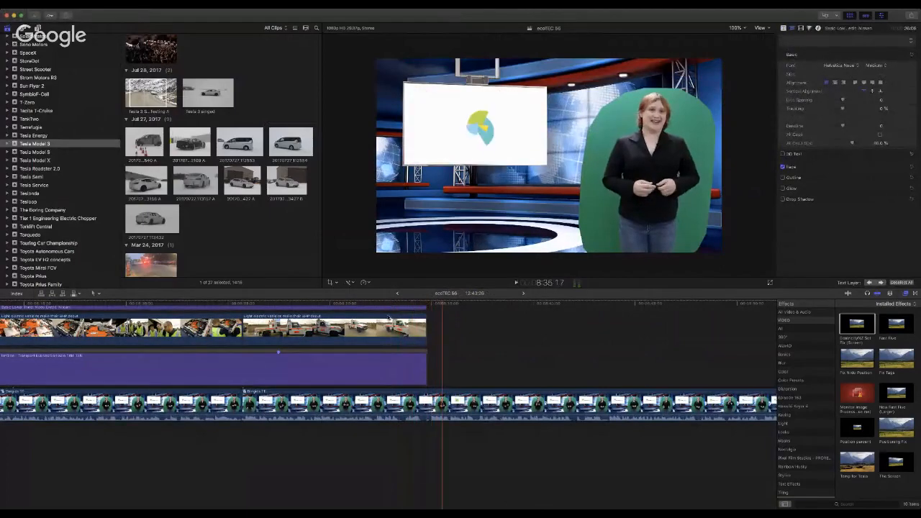
left_click(427, 371)
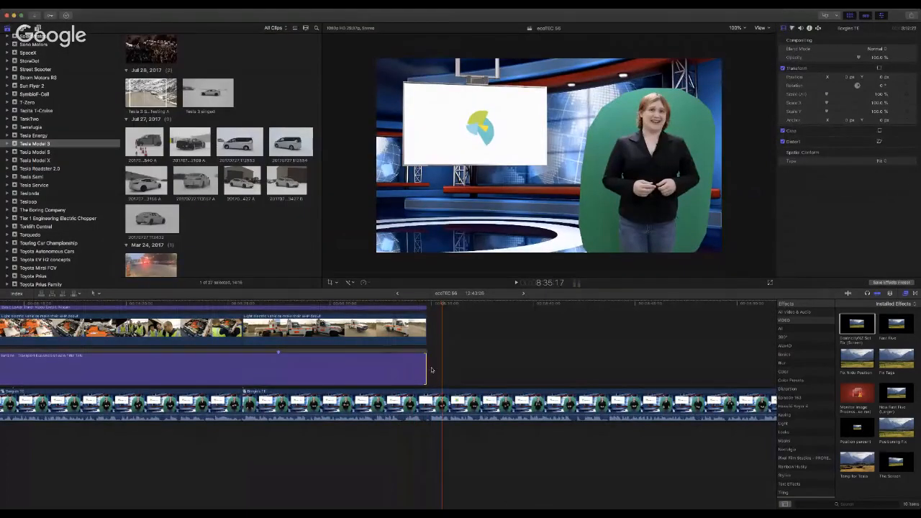
left_click(430, 304)
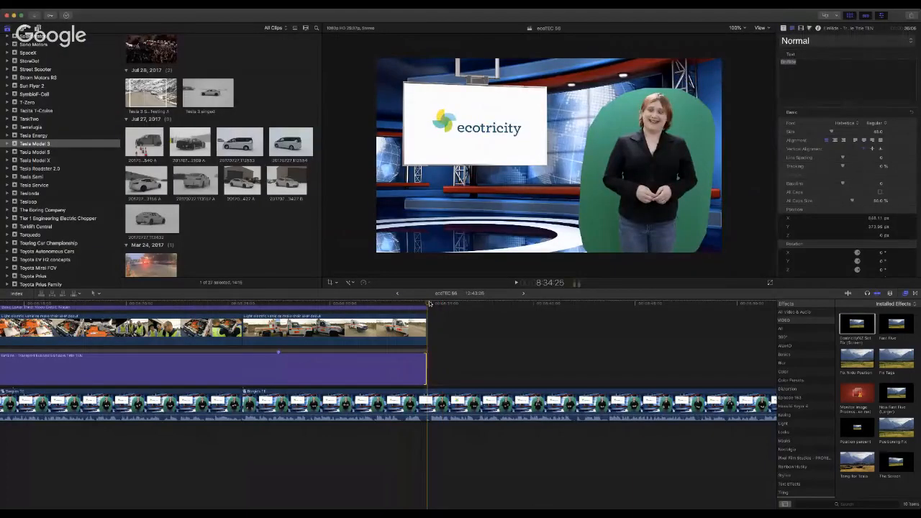
key("Right")
key("Right")
key("Right")
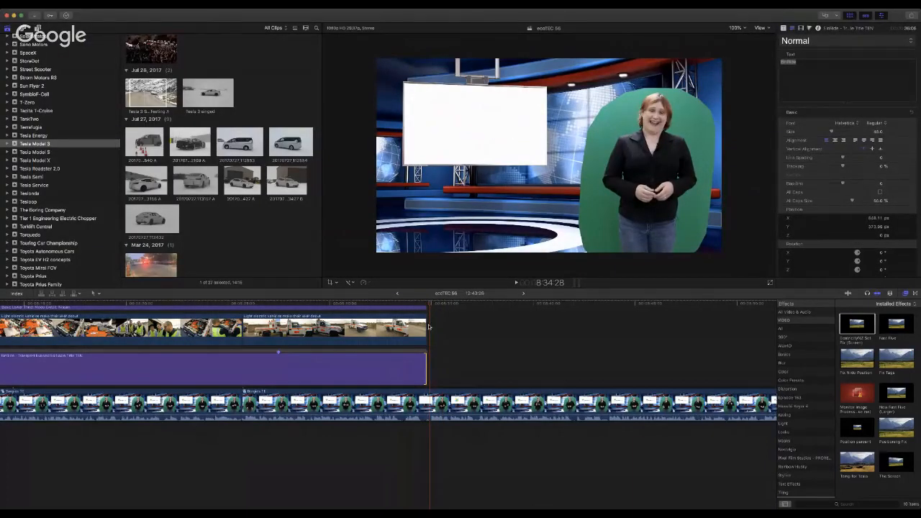
left_click_drag(425, 374, 428, 339)
left_click_drag(427, 339, 427, 340)
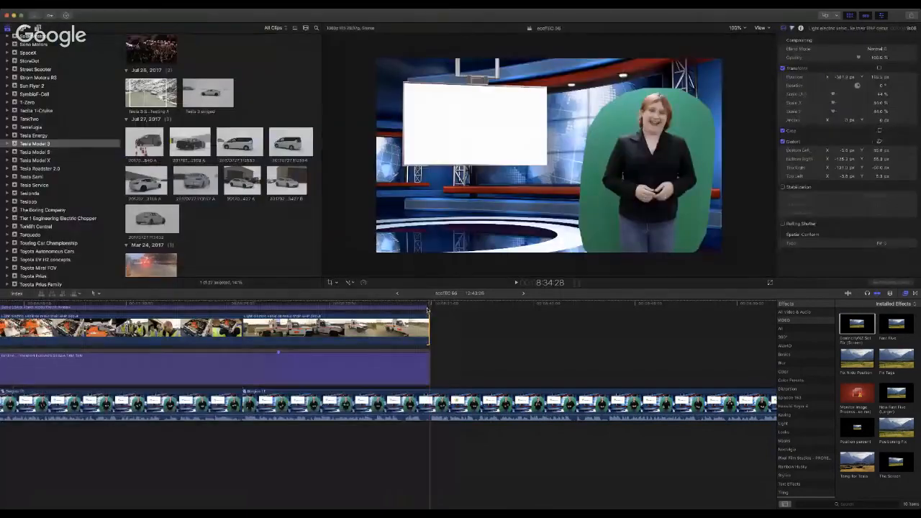
left_click_drag(427, 310, 431, 310)
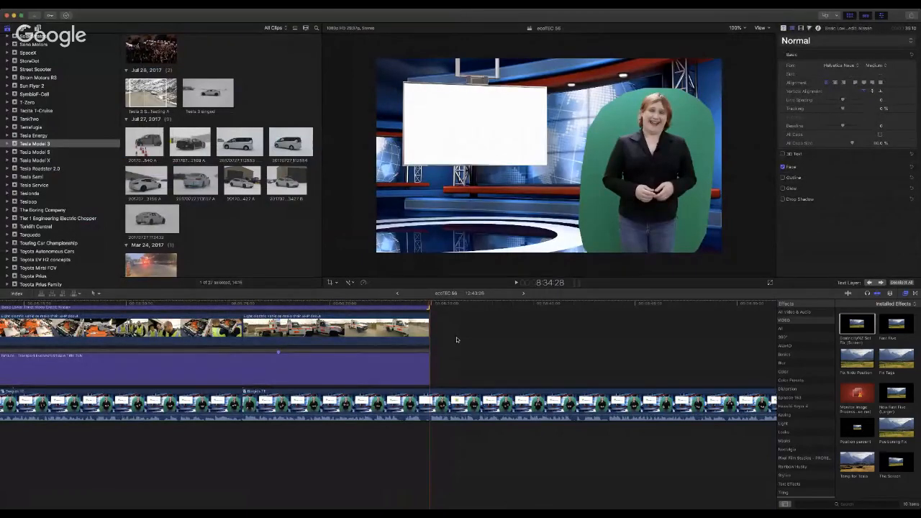
Step: Move the "That's It!" title forward in the timeline to start directly behind the last EinRide title
key("super+minus")
key("super+minus")
key("super+minus")
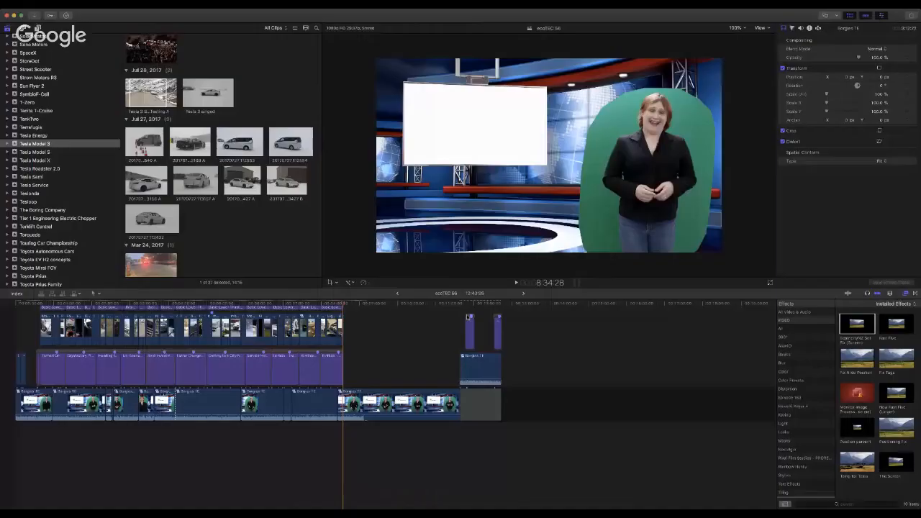
left_click_drag(469, 327, 354, 358)
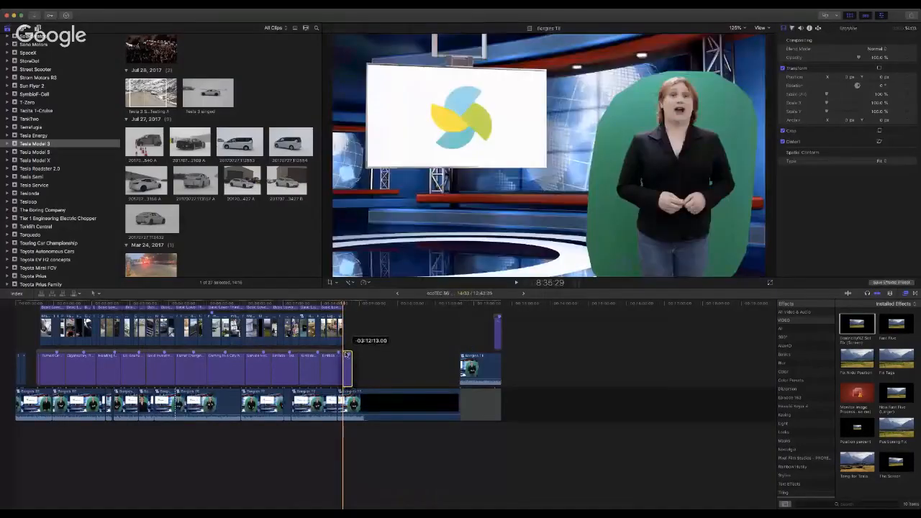
Step: Cut the studio clip at 9:07:13, where the presenter finishes, and extend the "That's It!" title to that point
left_click(352, 304)
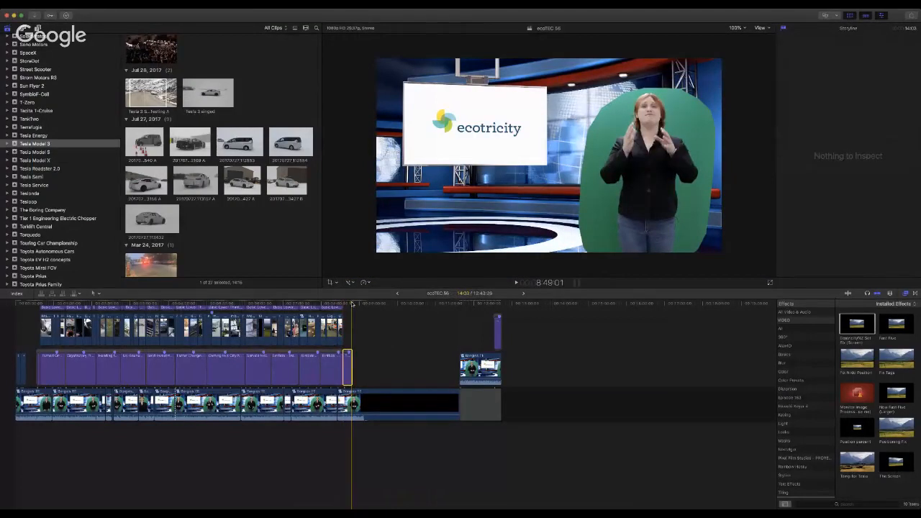
key("space")
key("super+equal")
key("super+equal")
key("super+equal")
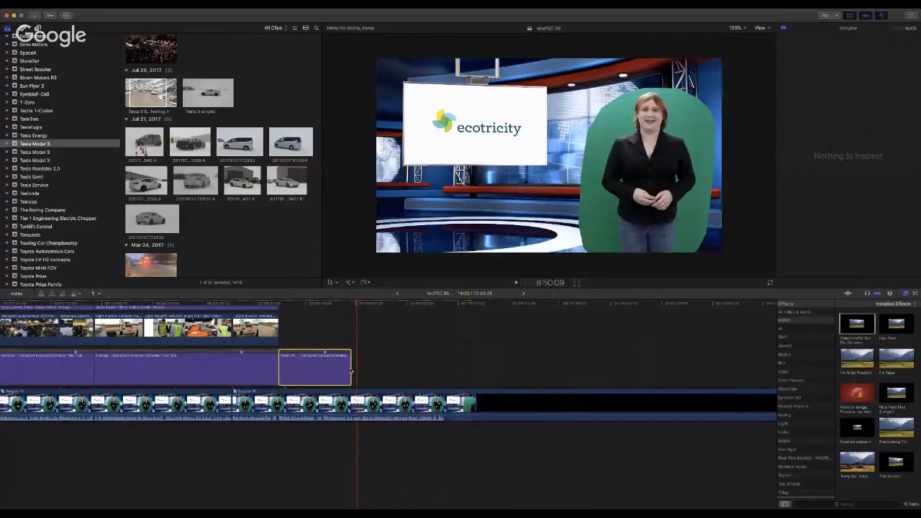
left_click_drag(350, 371, 443, 367)
left_click(443, 305)
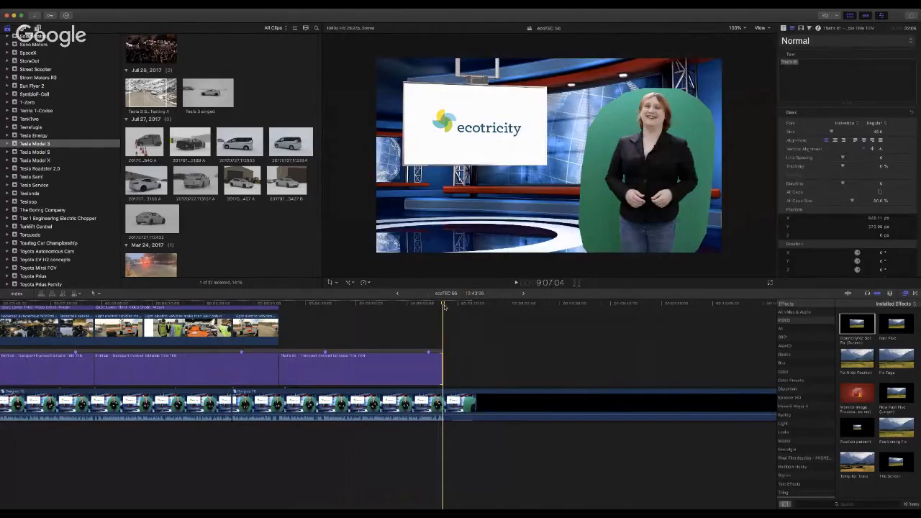
key("space")
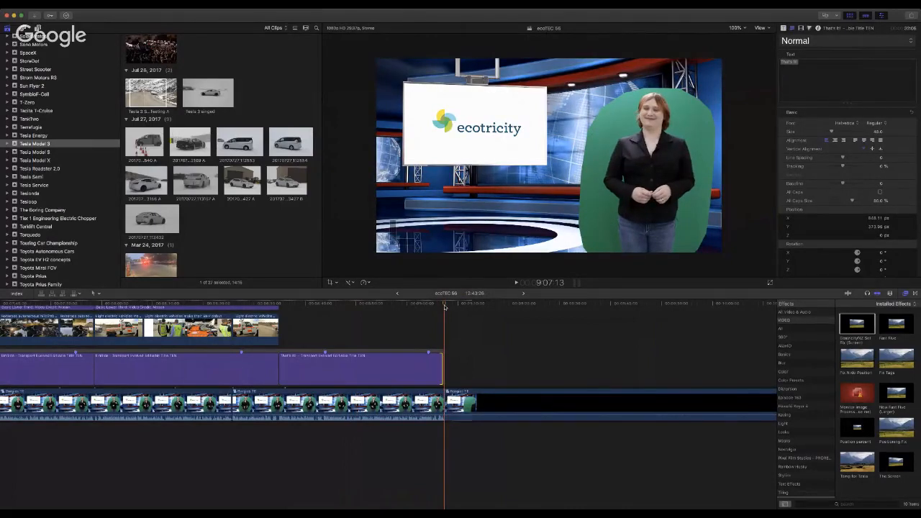
left_click_drag(441, 372, 445, 372)
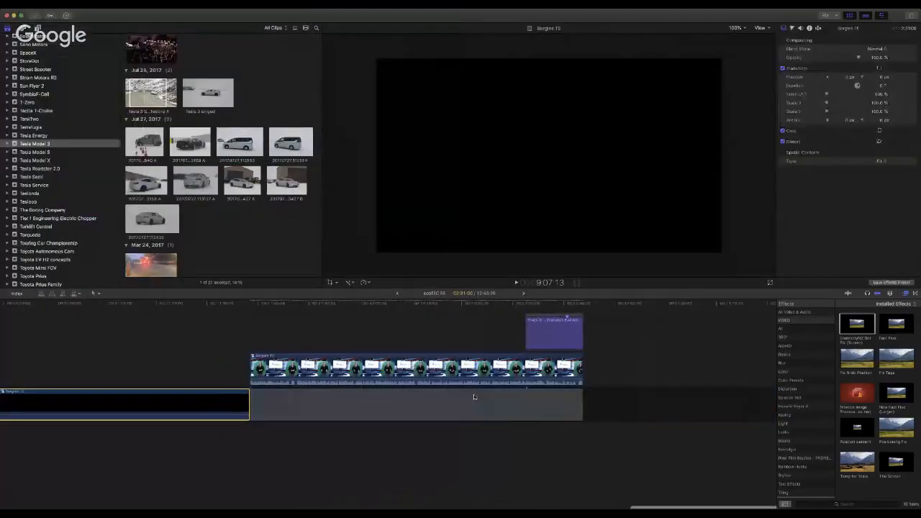
Step: Delete the leftover studio clip behind the cut together with the gap clip and everything attached to it
left_click(474, 398, "shift")
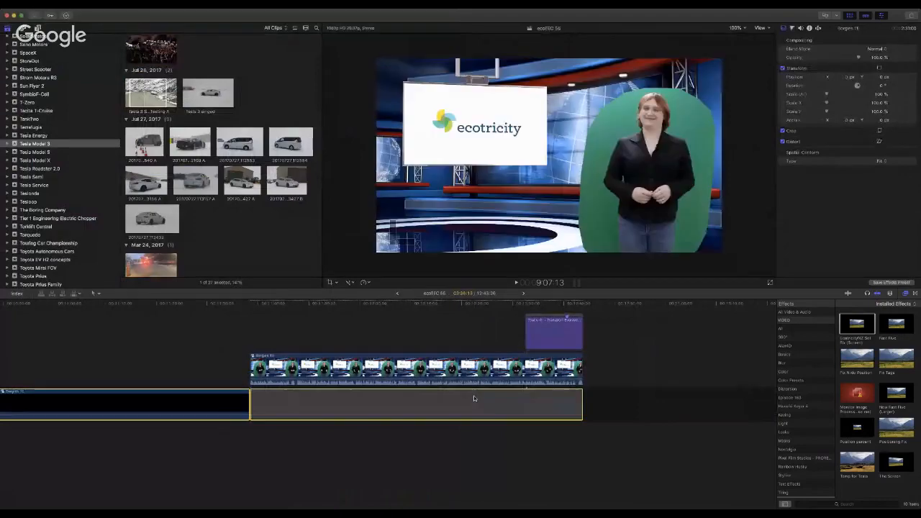
key("Delete")
scroll(474, 398, "left", 20)
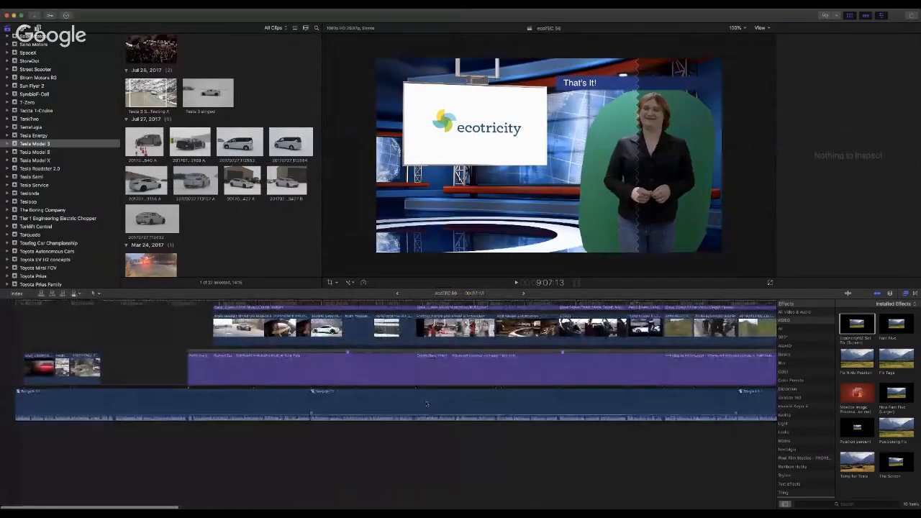
Step: Open the ecoTEC Episode 55 project from the TEN 214 ET 55 library
scroll(61, 158, "up", 5)
scroll(200, 143, "up", 10)
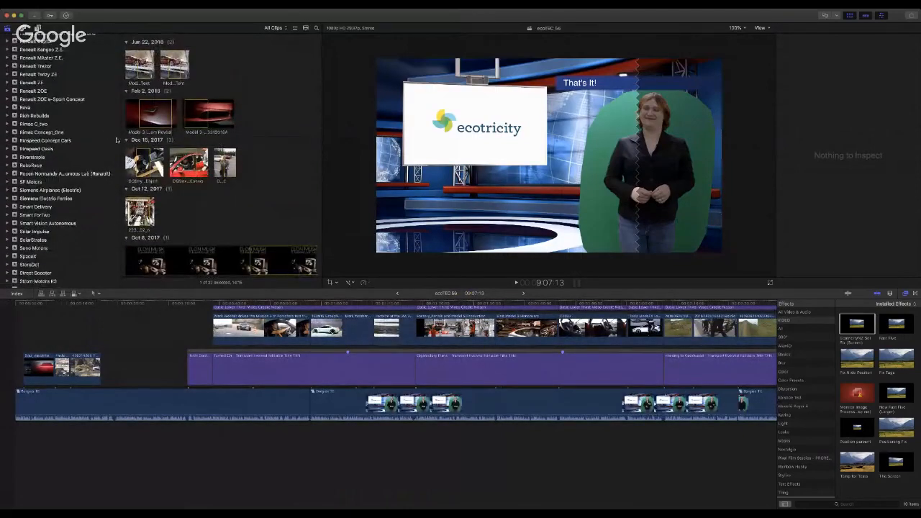
scroll(84, 135, "down", 15)
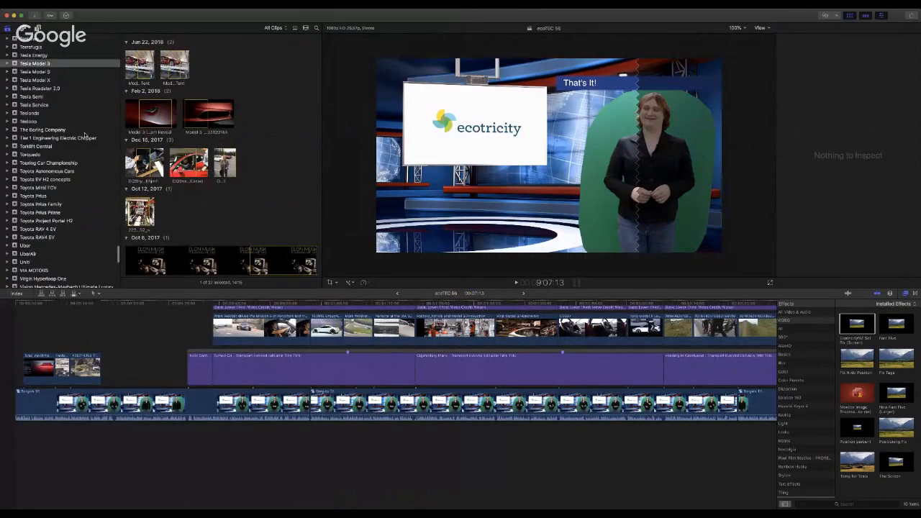
scroll(84, 134, "up", 20)
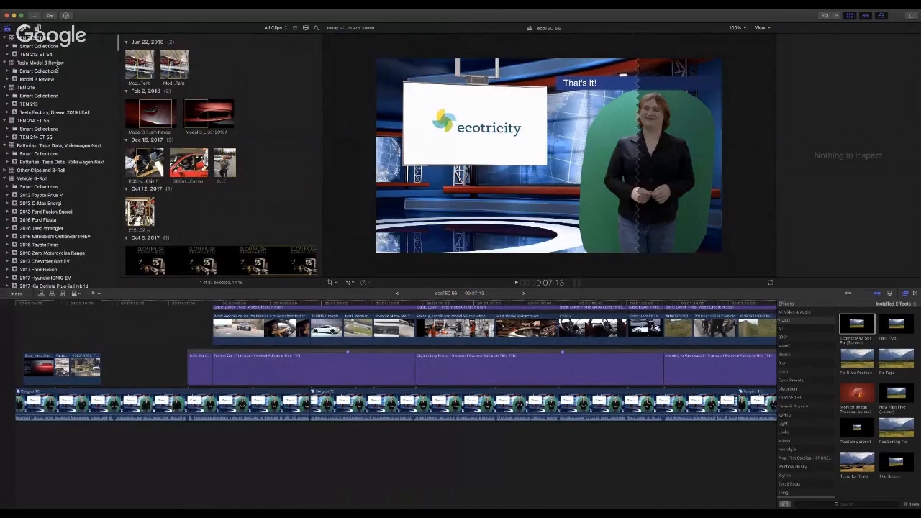
left_click(59, 120)
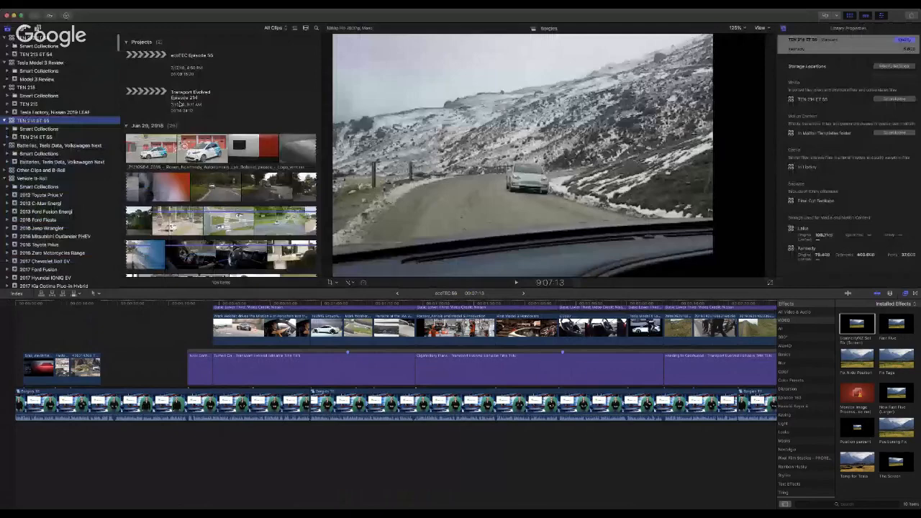
double_click(148, 64)
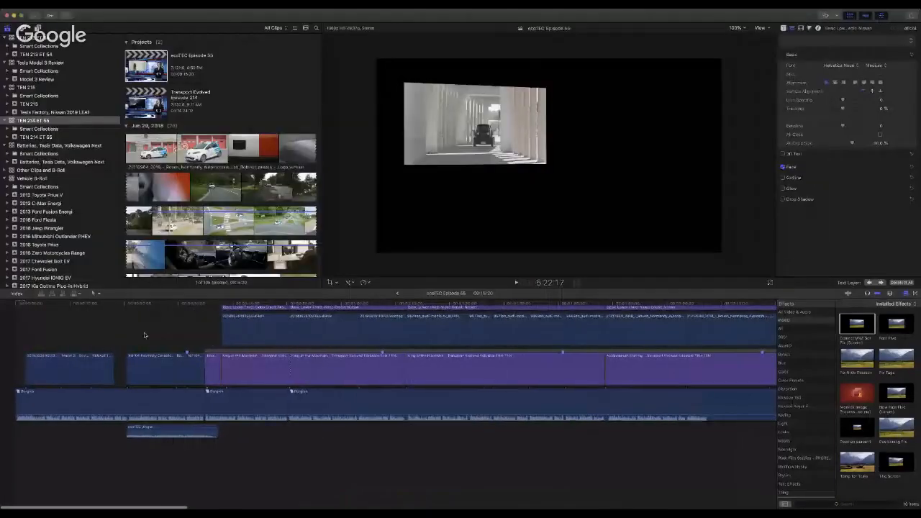
Step: Copy the Ecotricity sponsor clips and the ecoTEC jingle from Episode 55's opening and return to the ecoTEC 56 timeline
left_click(159, 367)
left_click_drag(195, 369, 193, 370)
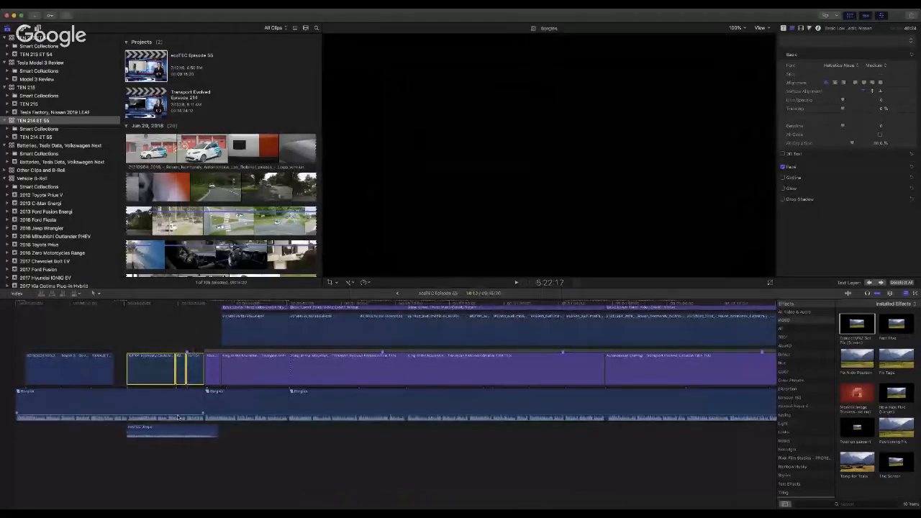
left_click(177, 433, "super")
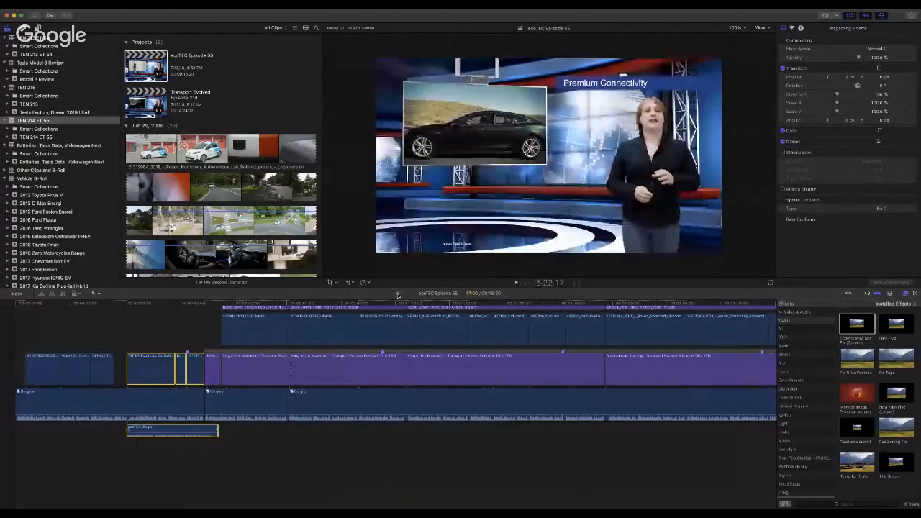
key("Delete")
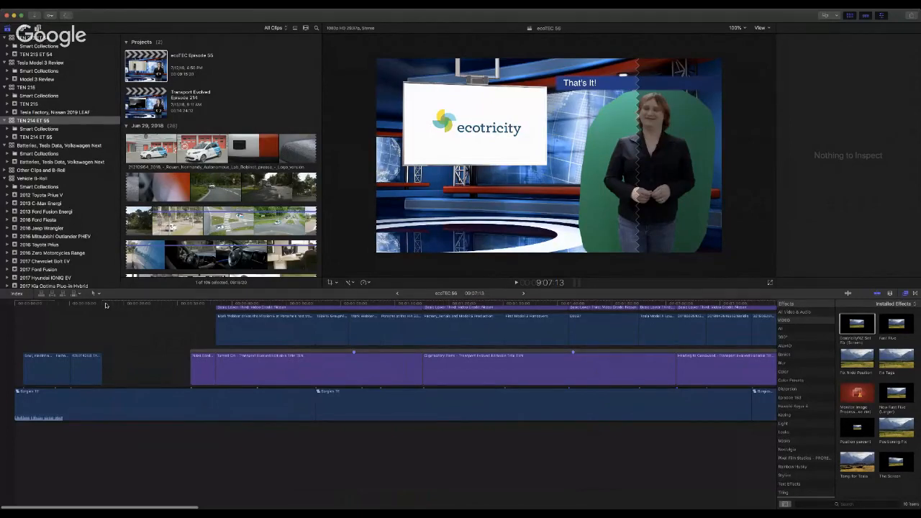
Step: Paste the Ecotricity sponsor clips and jingle into the ecoTEC 56 opening at 19:14 and play them through
left_click(104, 305)
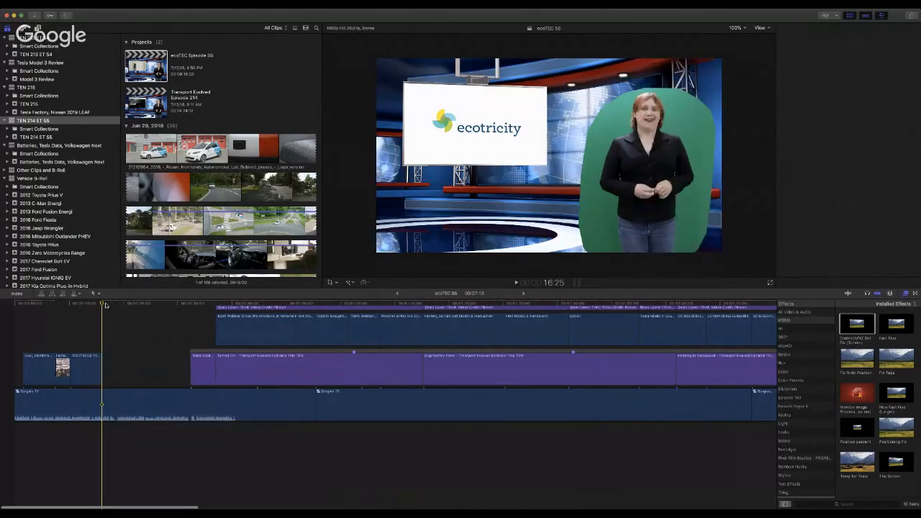
key("space")
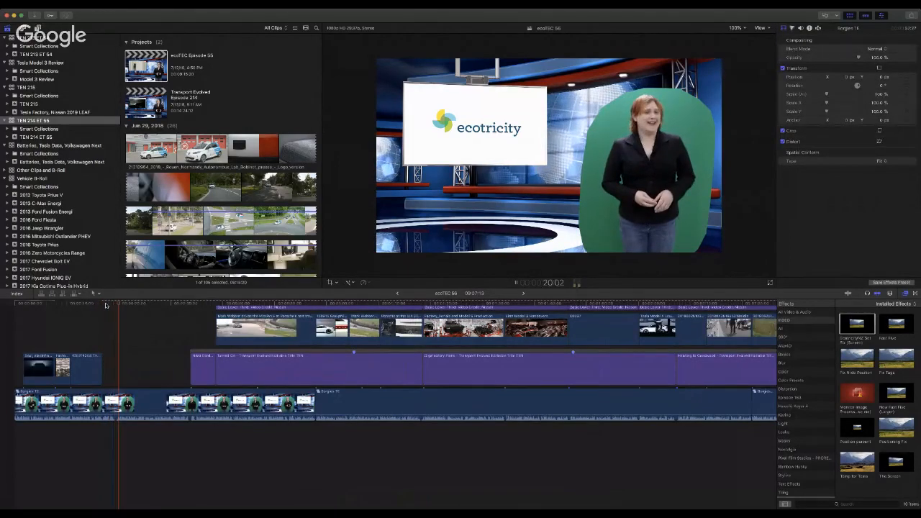
key("super+z")
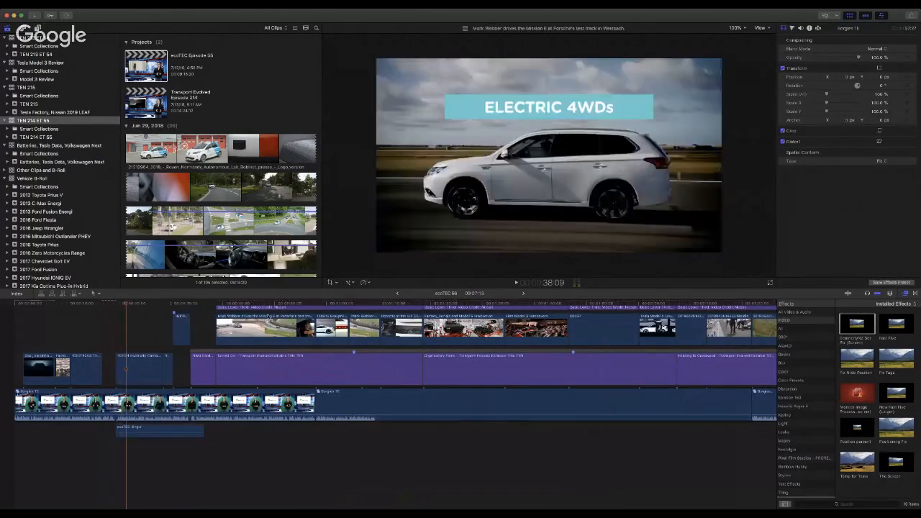
key("space")
left_click(116, 304)
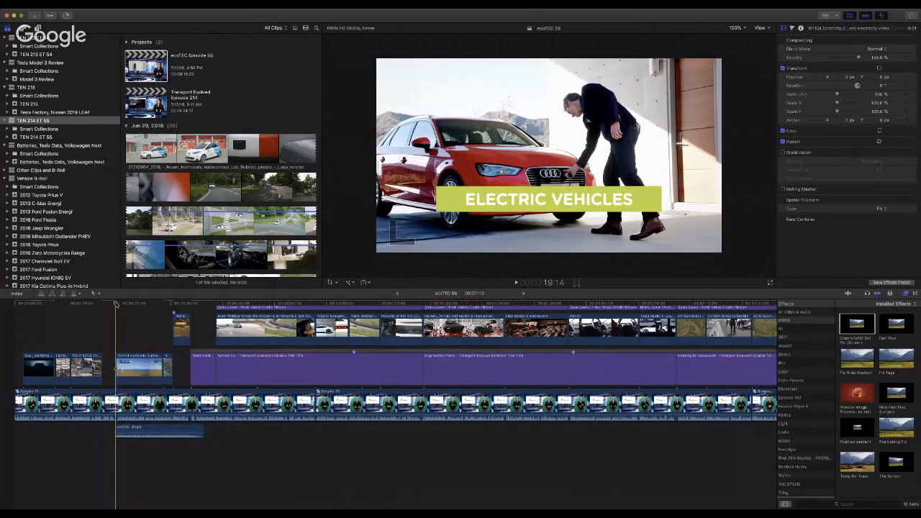
key("space")
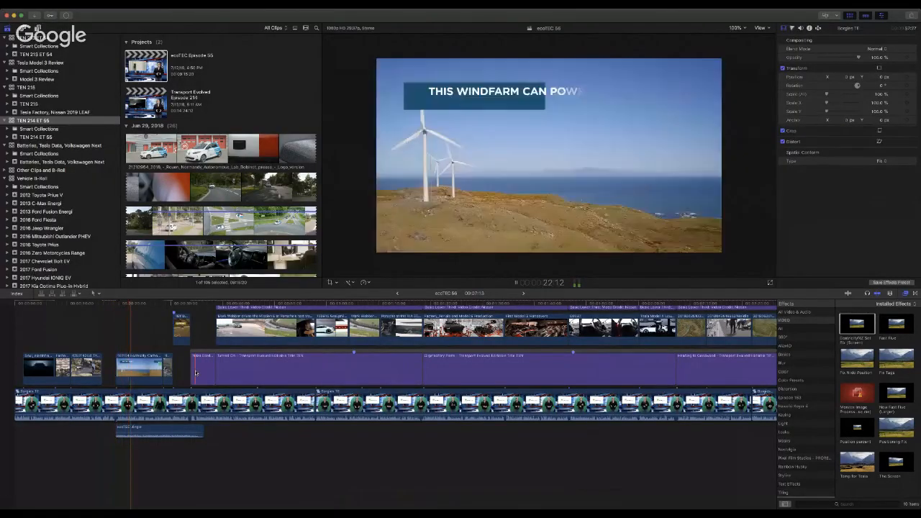
Step: Trim the last pasted sponsor clip and the start of the presenter's name title so that they meet at 33:26
key("super+equal")
key("super+equal")
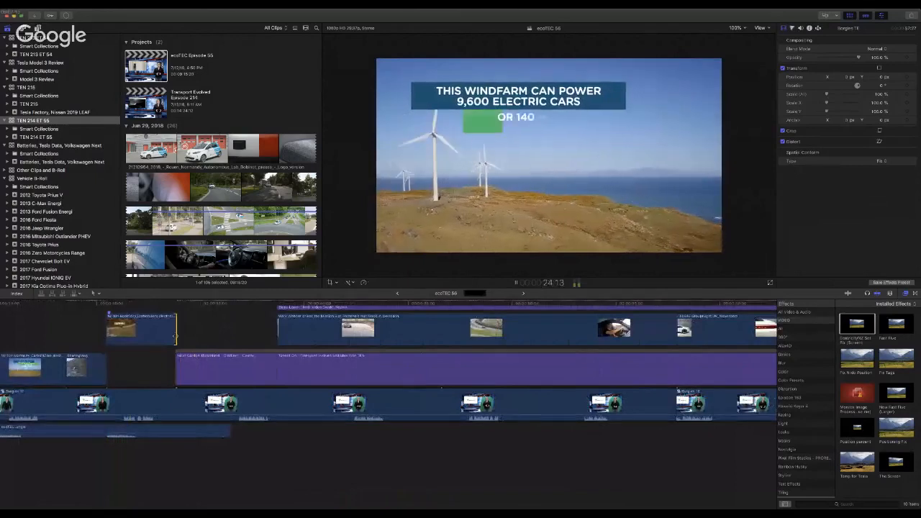
left_click_drag(174, 336, 173, 336)
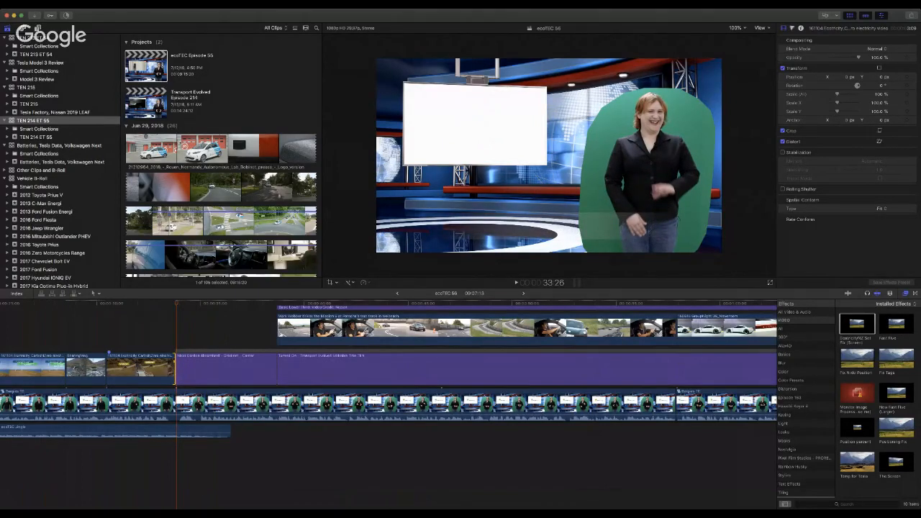
key("super+equal")
key("super+equal")
key("super+equal")
key("super+equal")
key("super+equal")
key("super+equal")
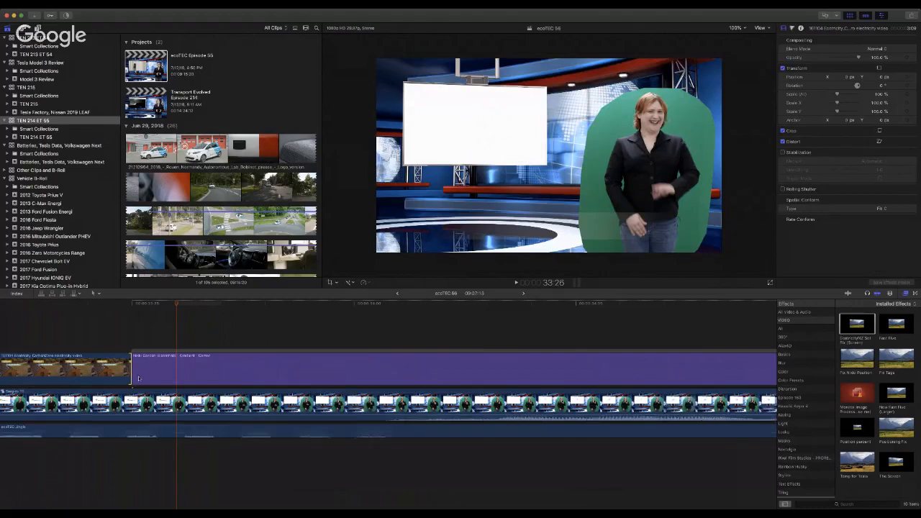
left_click_drag(136, 375, 177, 375)
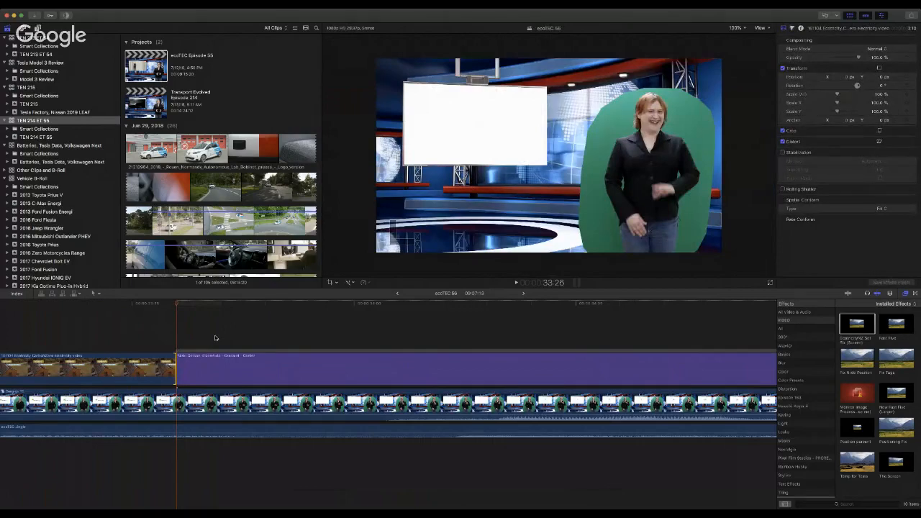
Step: Copy the closing Ecotricity clip and its audio from the end of Episode 55 to the end of the ecoTEC 56 timeline
key("super+minus")
key("super+minus")
key("super+minus")
key("super+minus")
key("super+minus")
key("super+minus")
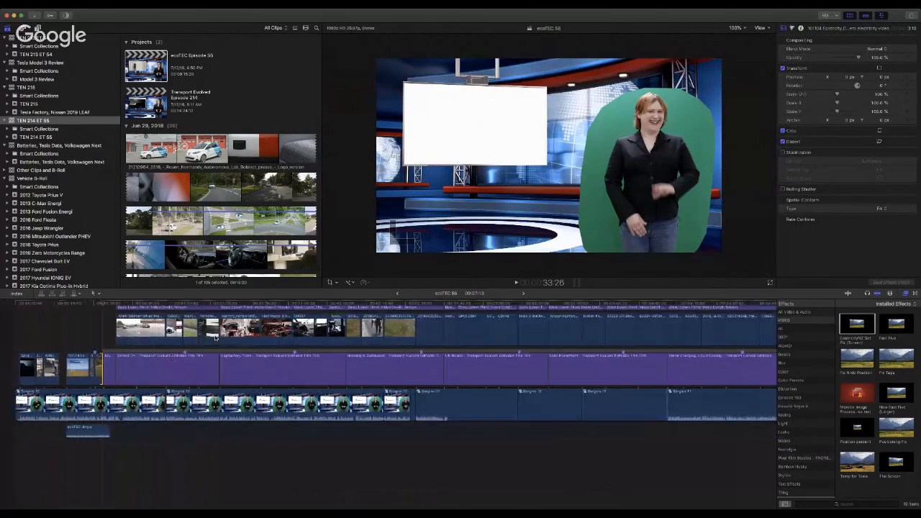
scroll(298, 359, "up", 2)
scroll(300, 363, "right", 12)
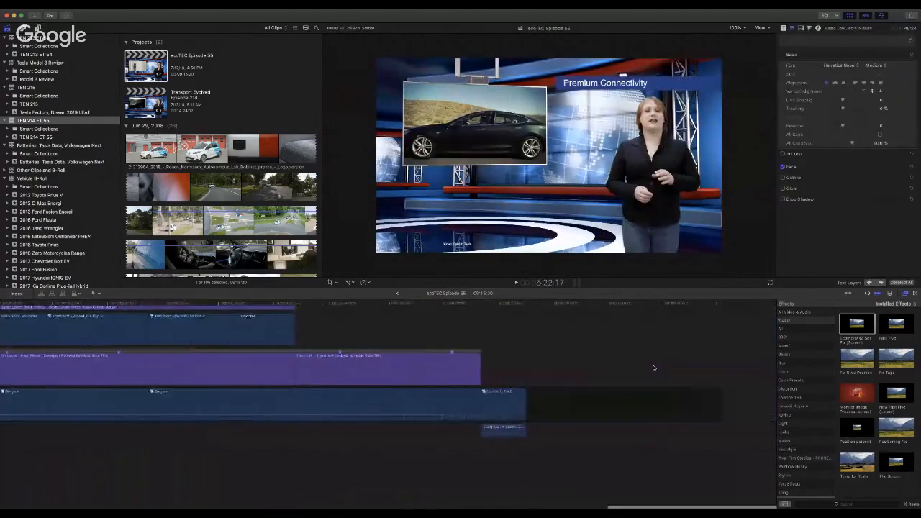
left_click(575, 408)
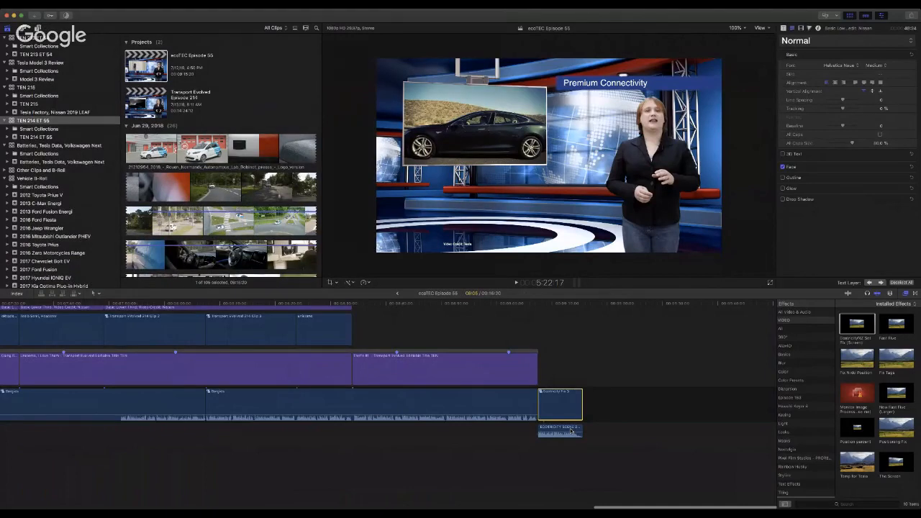
left_click(572, 430)
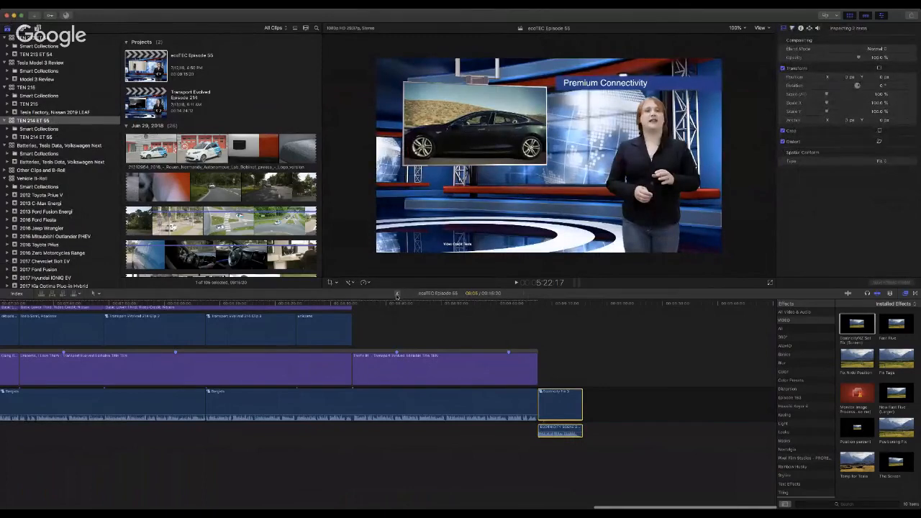
left_click(397, 295)
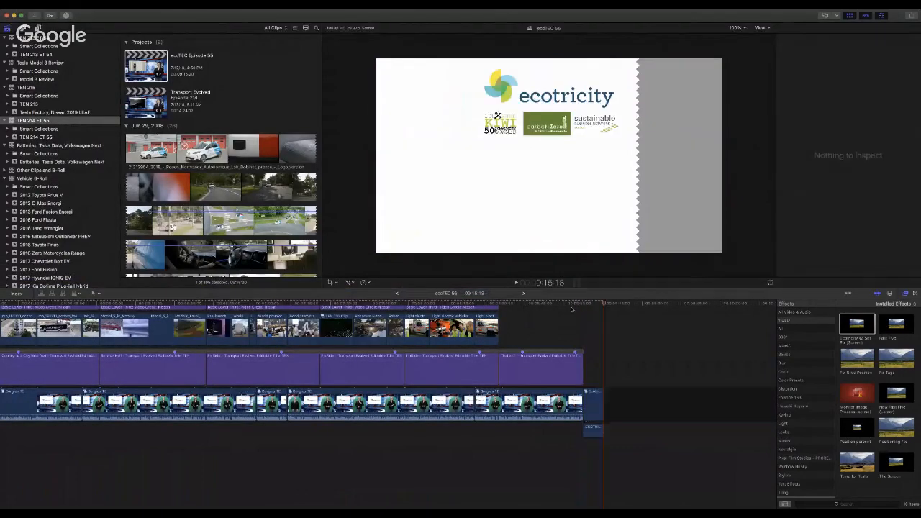
Step: Play the end of the "That's It!" segment through into the pasted Ecotricity closing clip
left_click(567, 304)
key("space")
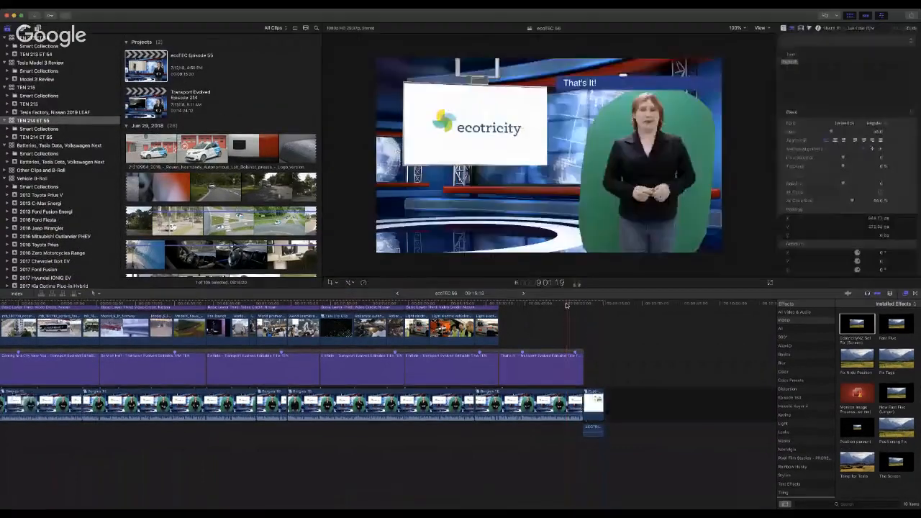
scroll(567, 305, "left", 5)
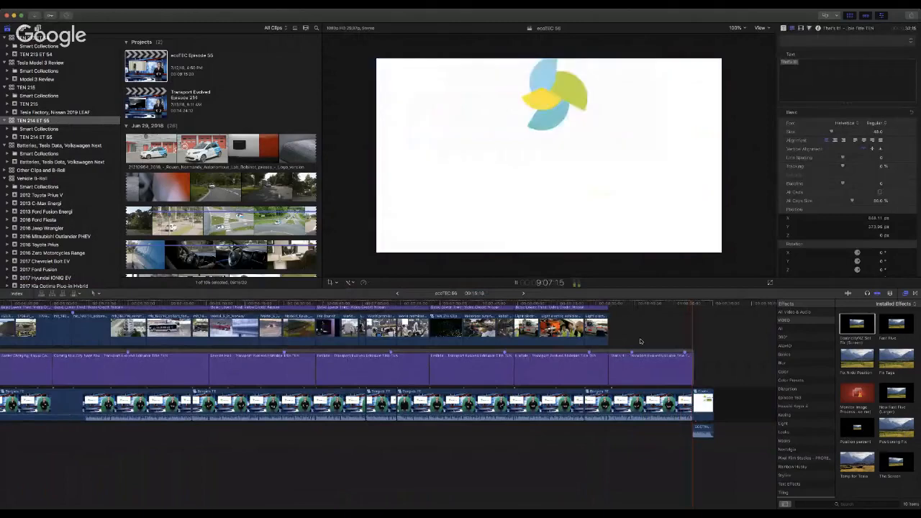
key("space")
Step: Play the ecoTEC 56 episode from its beginning to its end in full screen and return to the editing view
scroll(640, 341, "left", 2)
scroll(640, 341, "left", 15)
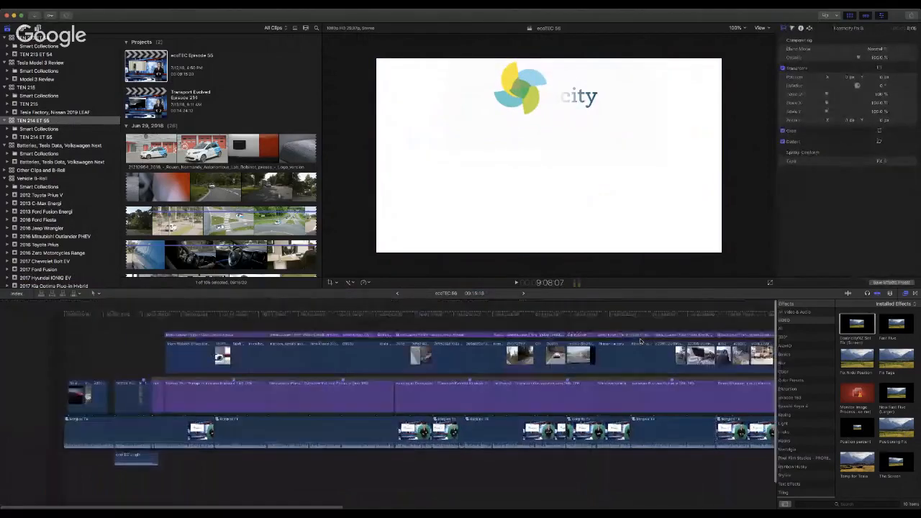
scroll(641, 341, "right", 5)
scroll(389, 374, "left", 10)
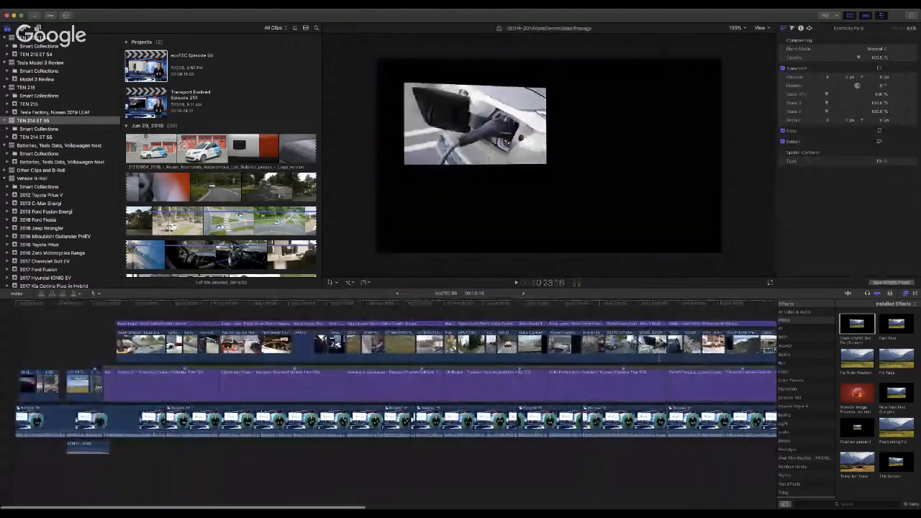
left_click(675, 306)
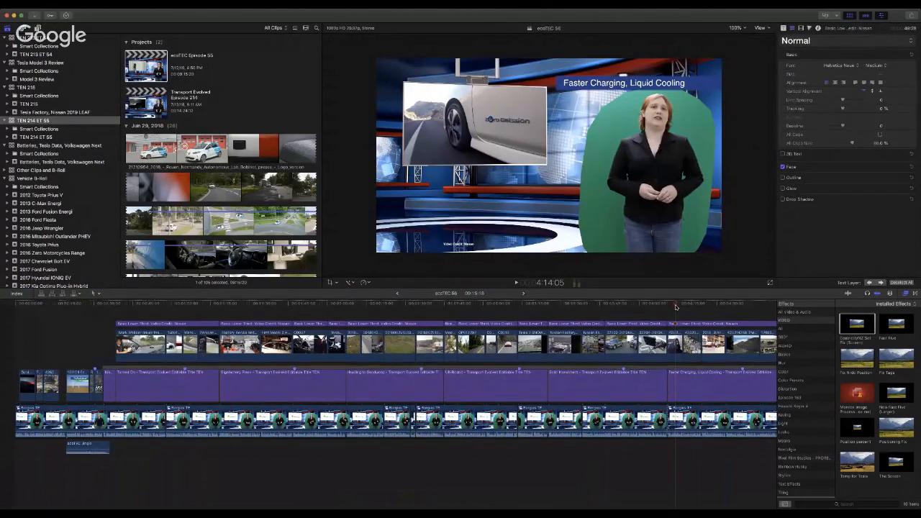
left_click(15, 305)
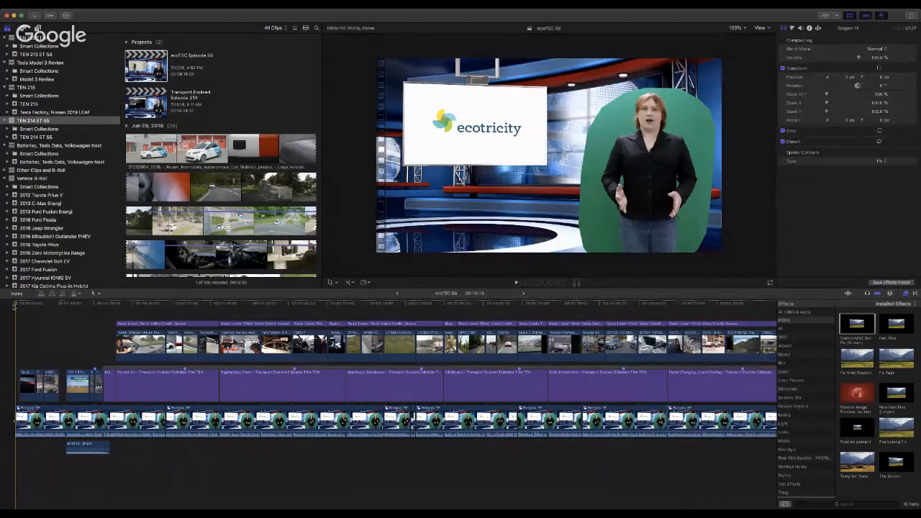
key("space")
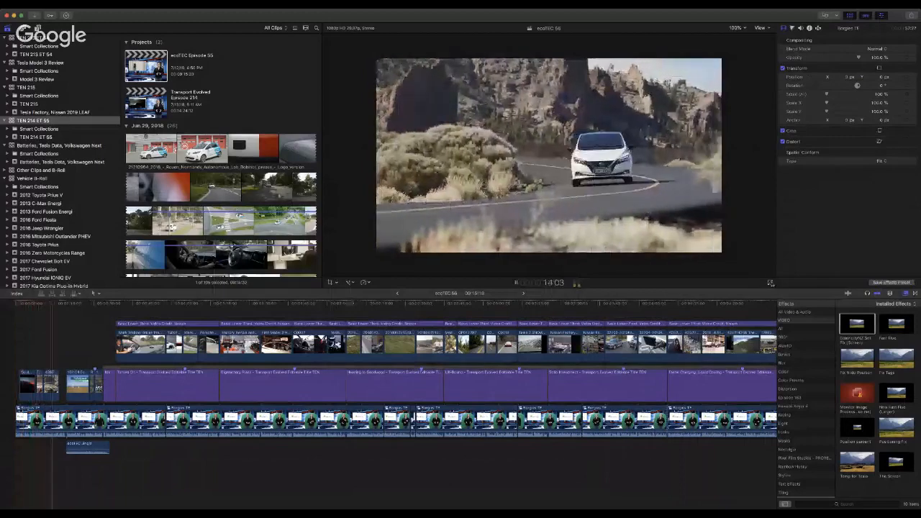
left_click(771, 283)
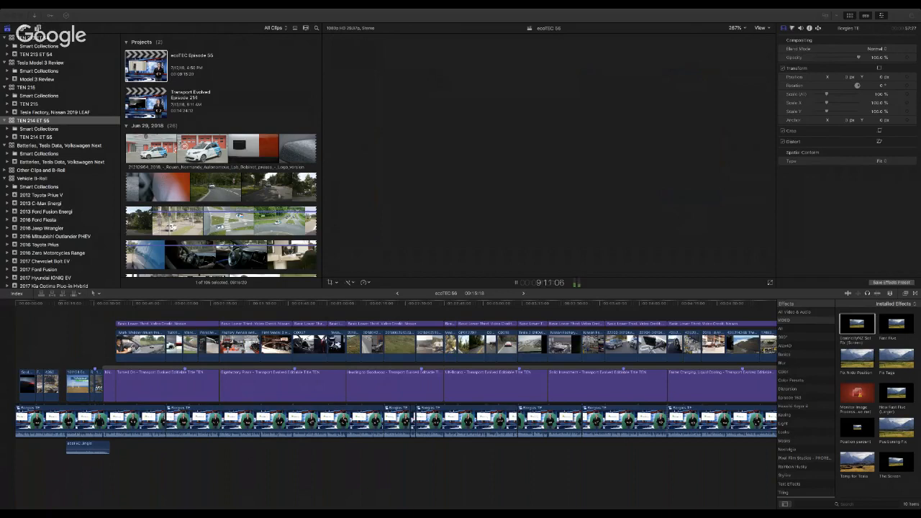
key("space")
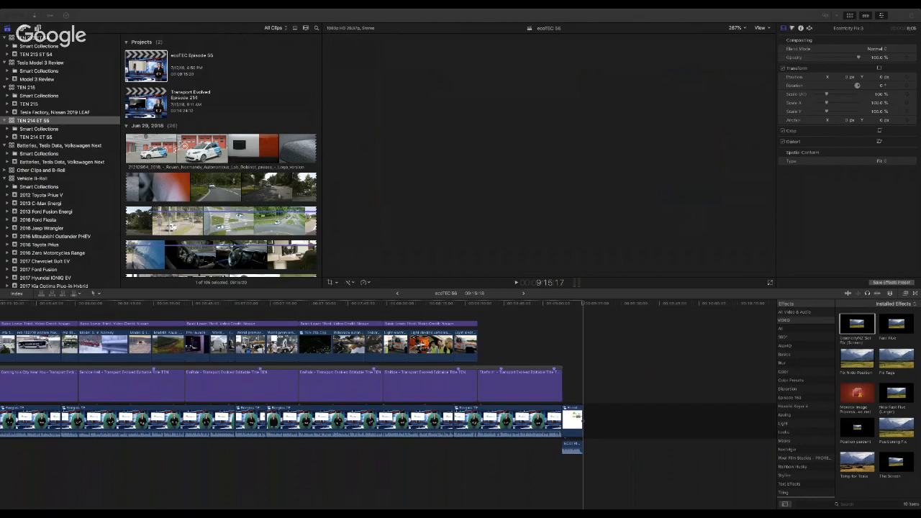
left_click(582, 386)
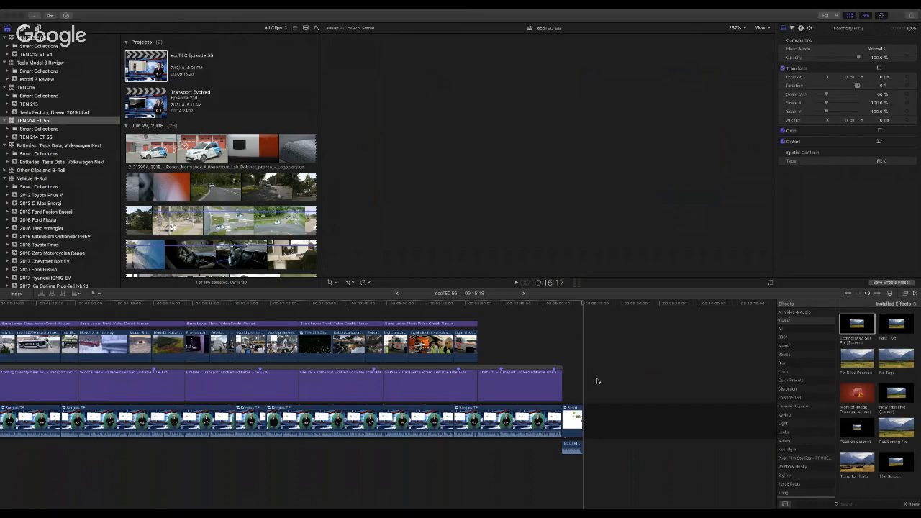
left_click(529, 495)
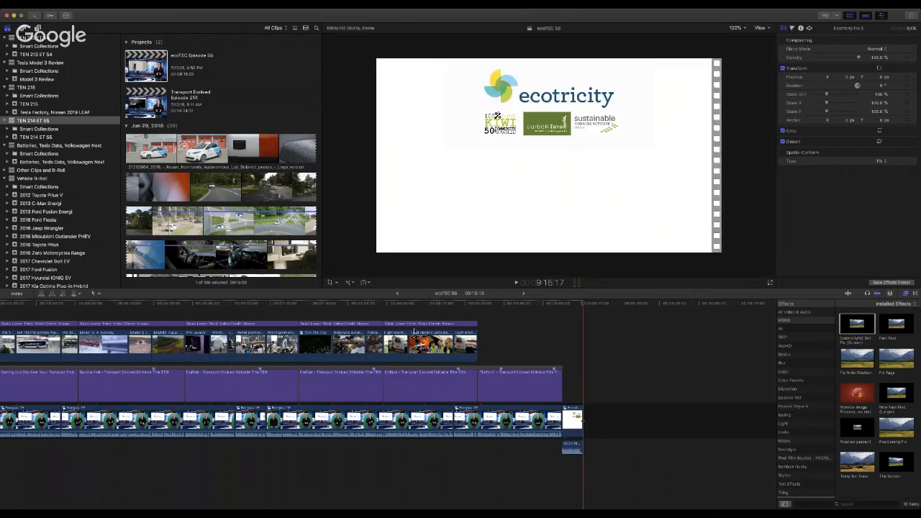
Step: Turn on the keyer effect for the green-screen presenter inside the compound clip and return to the ecoTEC 56 timeline
left_click(396, 307)
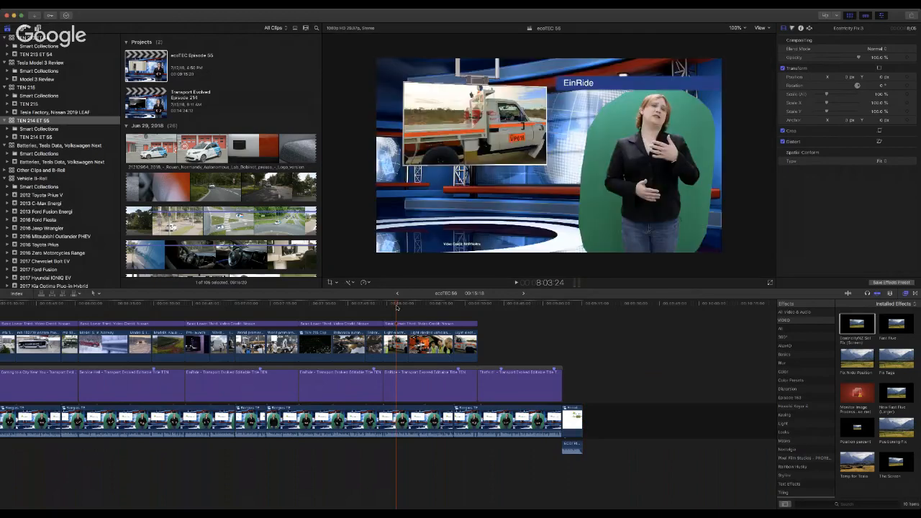
scroll(397, 307, "left", 10)
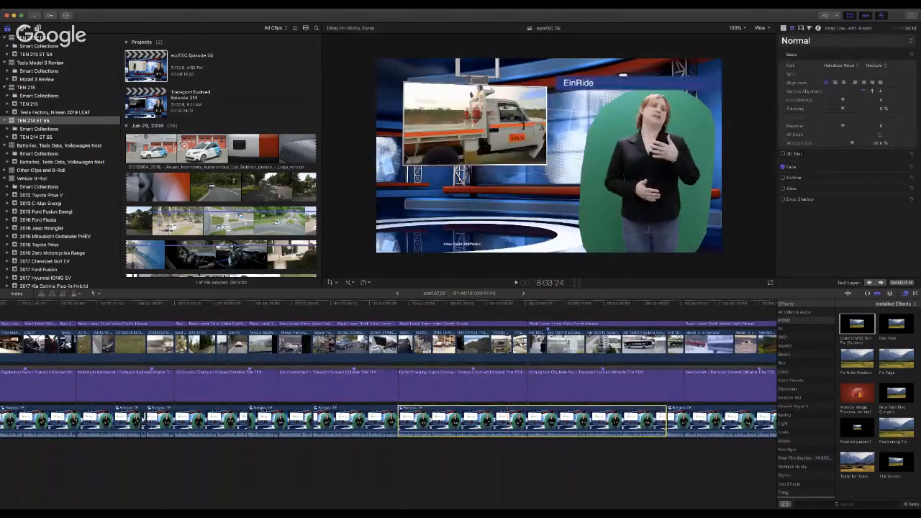
double_click(507, 421)
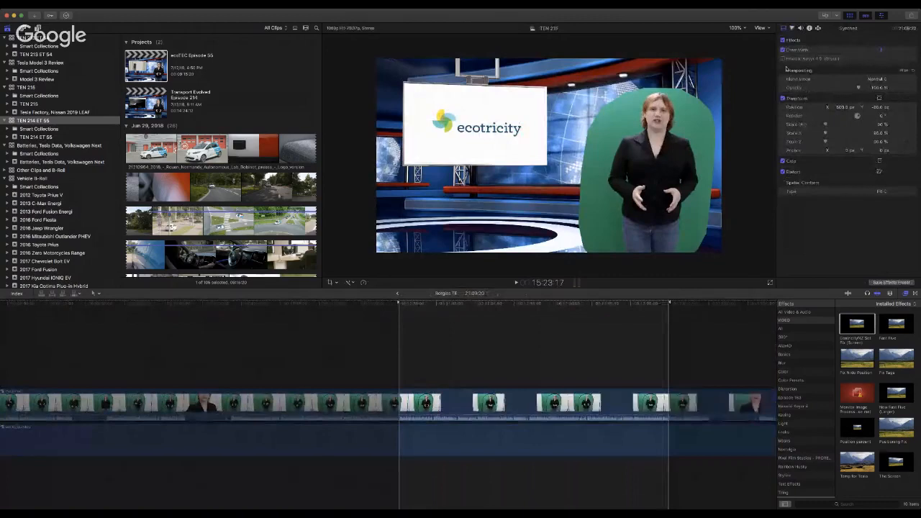
left_click(783, 59)
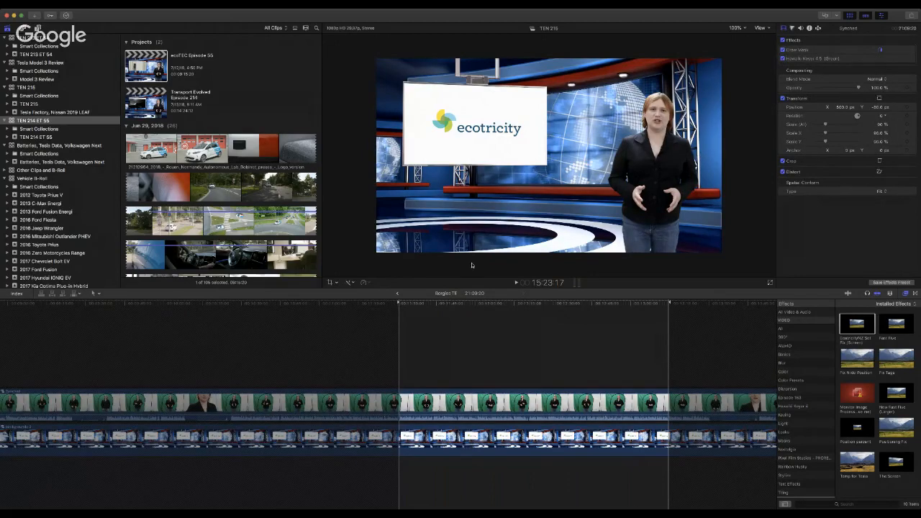
left_click(398, 294)
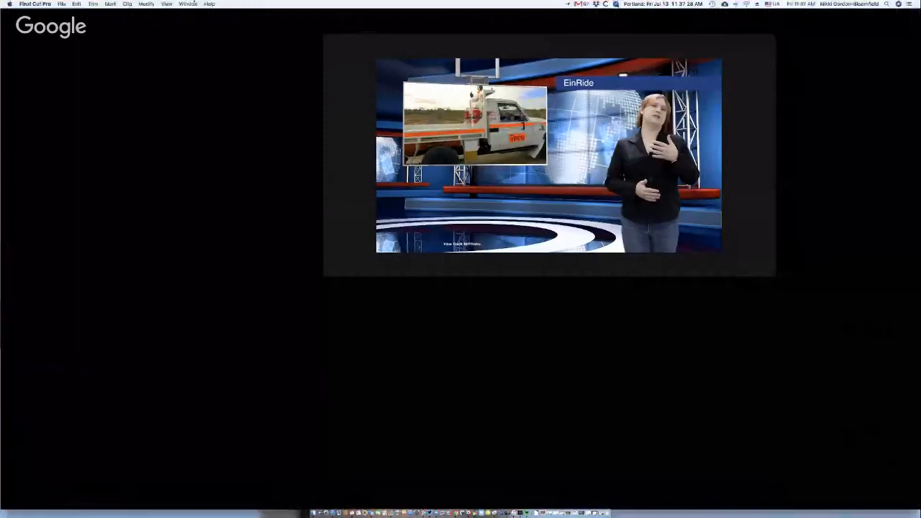
Step: Show the background tasks and expand the Rendering entry to check its progress
left_click(188, 4)
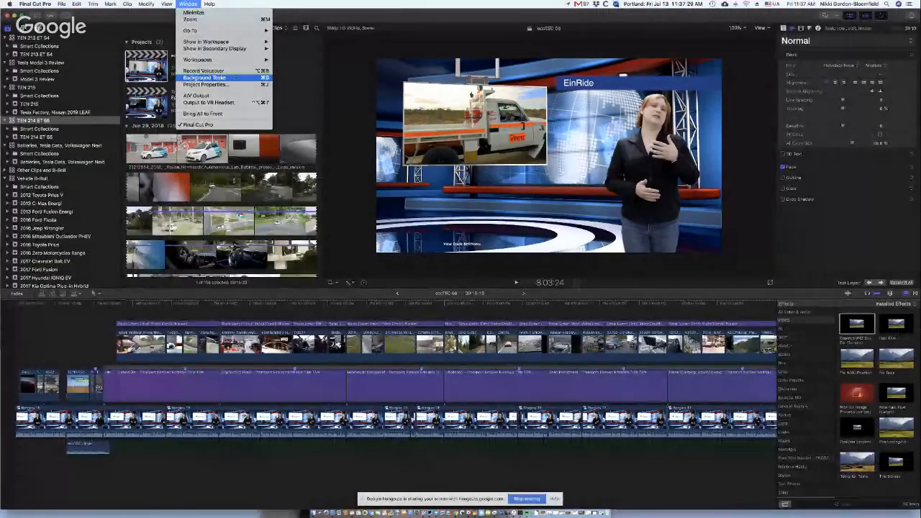
left_click(204, 77)
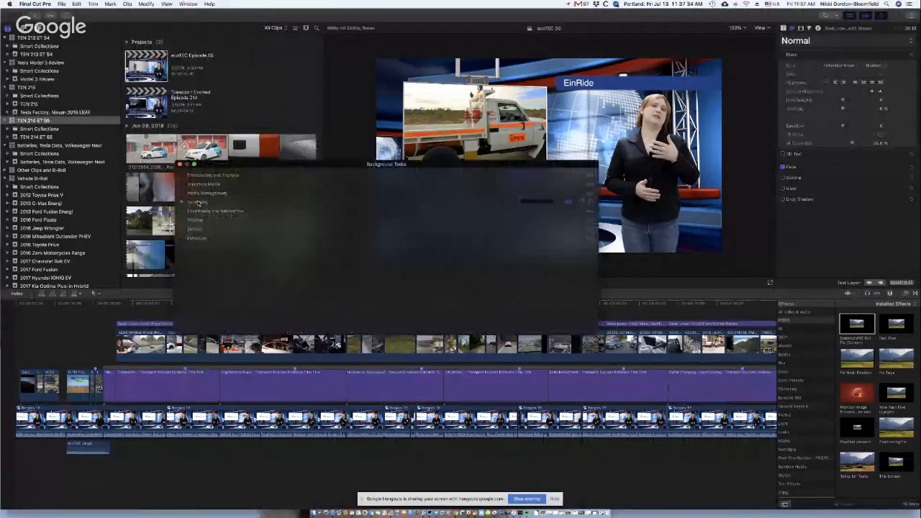
left_click(182, 202)
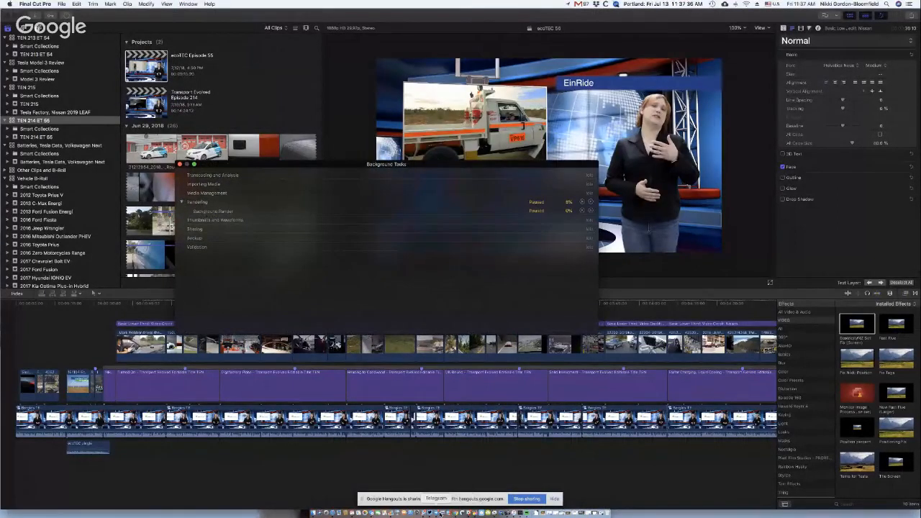
Step: Quit the running communication apps Telegram, Slack, Mailplane and TweetDeck while the project renders
right_click(434, 513)
left_click(441, 496)
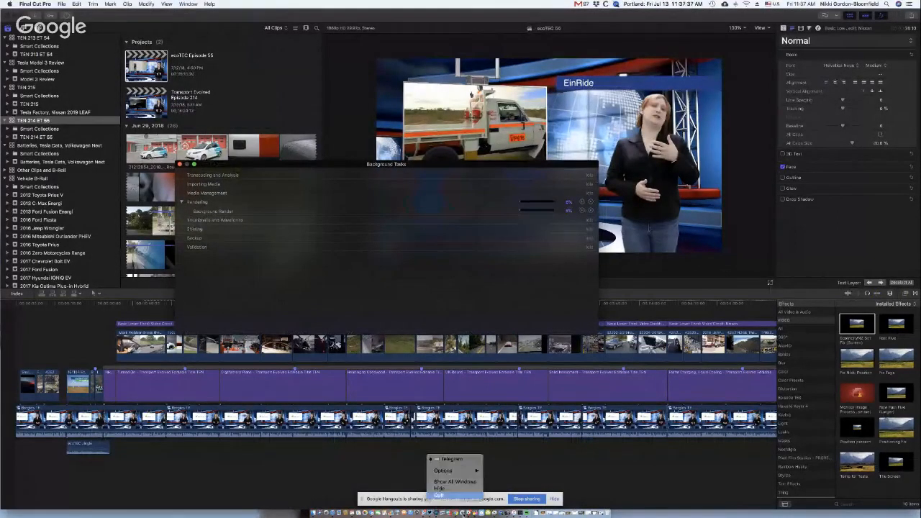
right_click(469, 513)
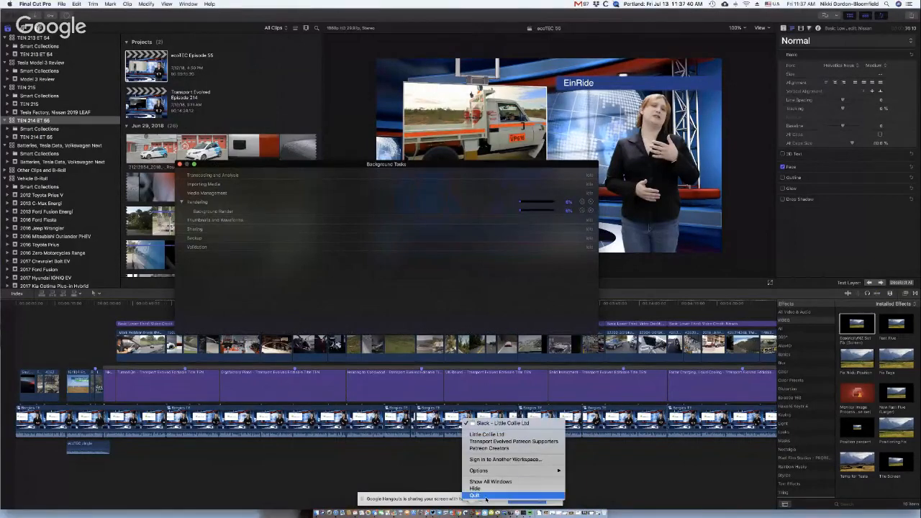
left_click(487, 496)
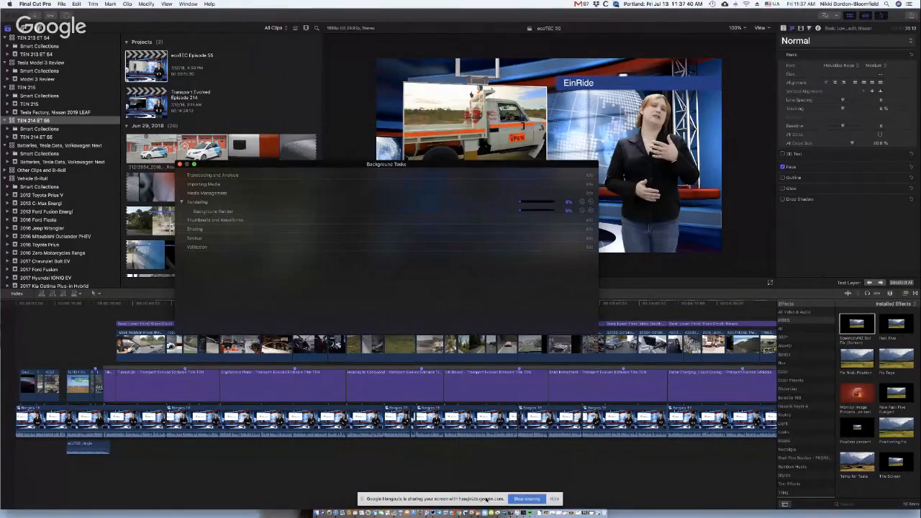
right_click(427, 513)
left_click(435, 497)
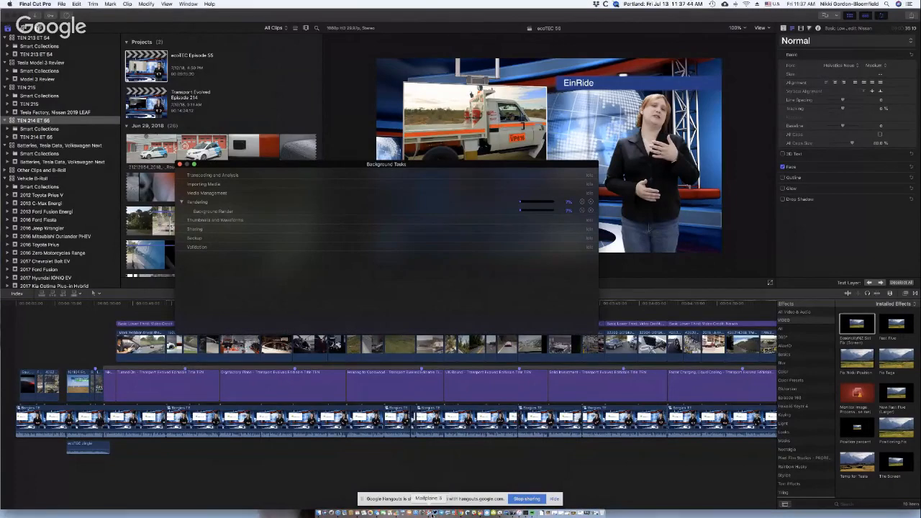
right_click(436, 513)
left_click(437, 514)
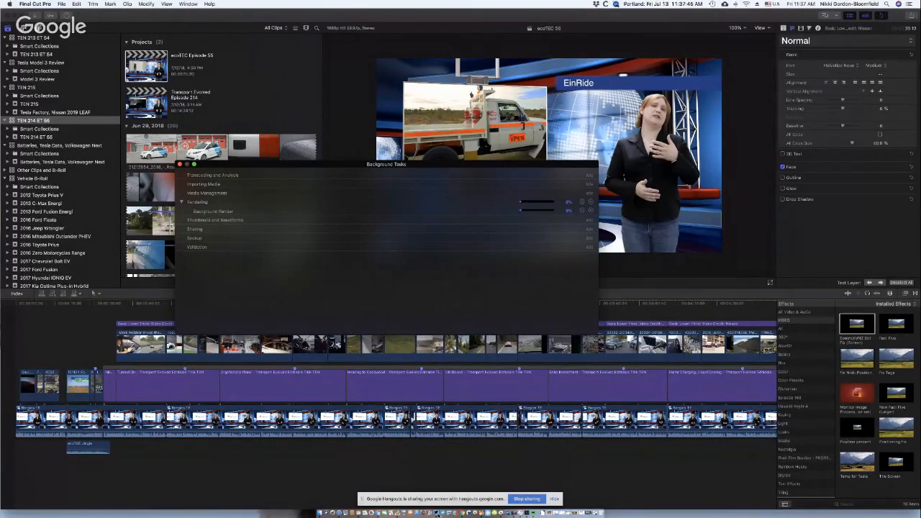
right_click(438, 513)
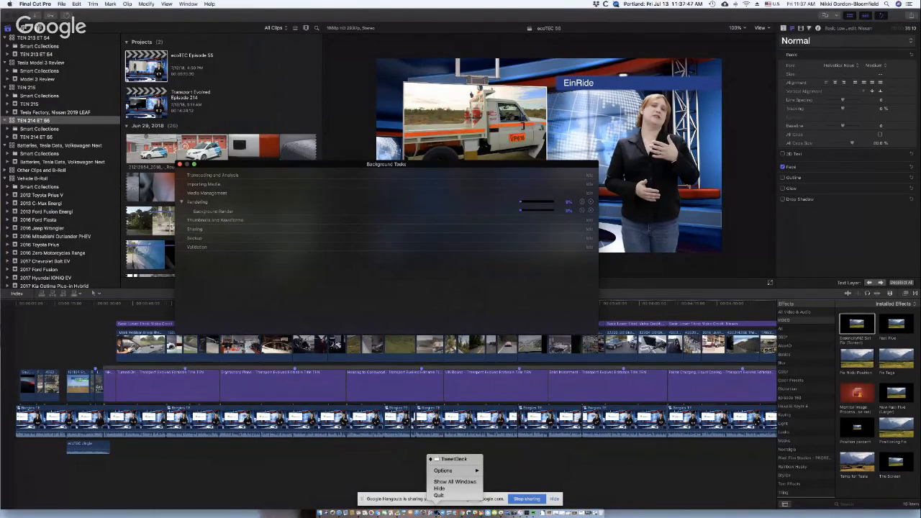
left_click(444, 495)
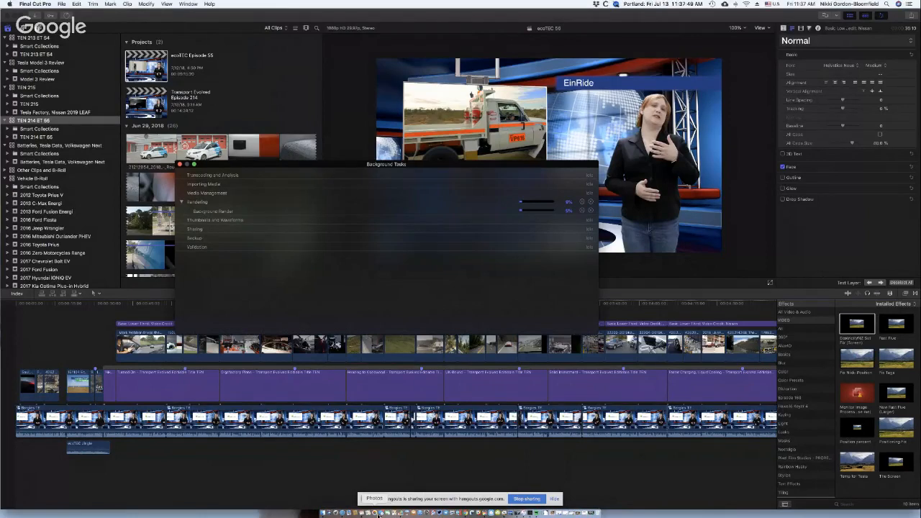
Step: Quit more running apps, including iTunes, Spotify and the spreadsheet app, while the project renders
right_click(381, 512)
left_click(384, 496)
right_click(374, 513)
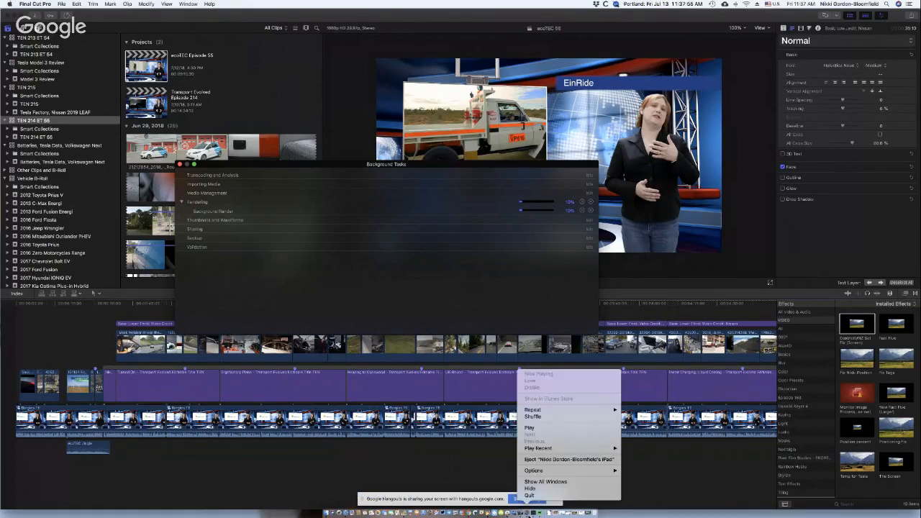
right_click(530, 513)
left_click(532, 496)
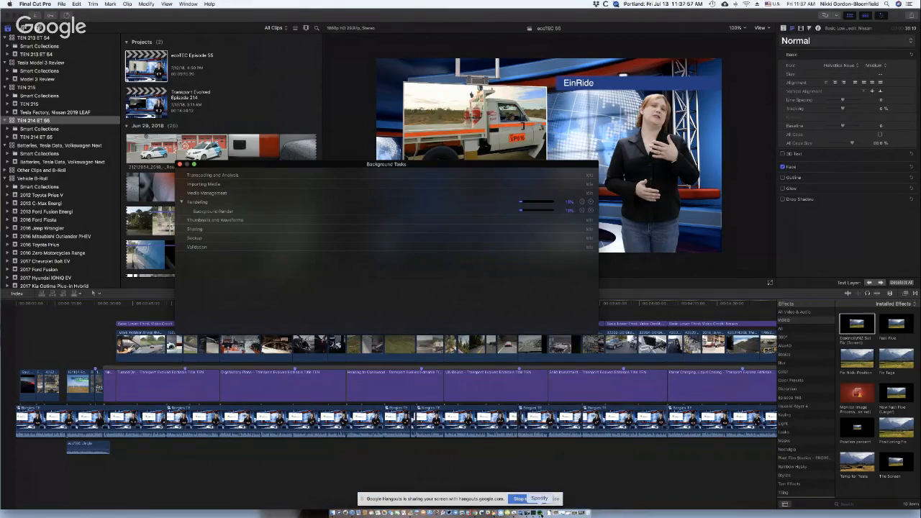
right_click(539, 513)
left_click(543, 495)
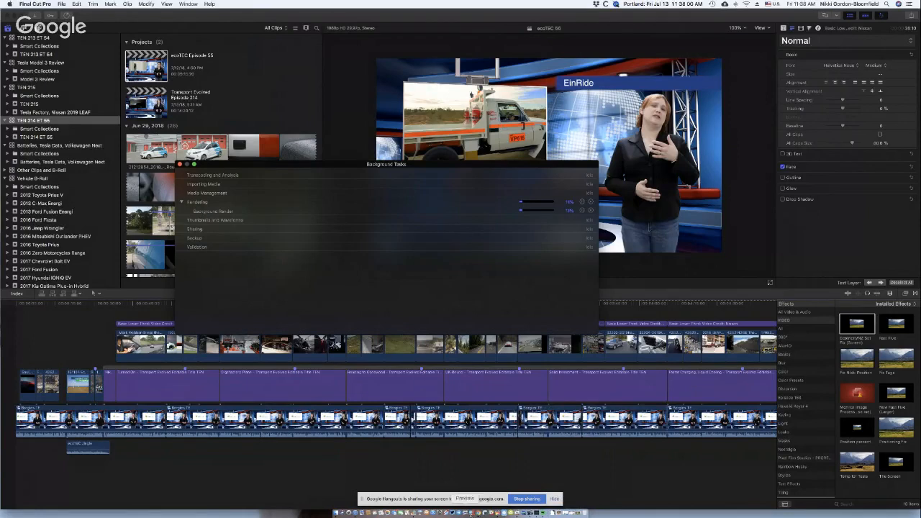
right_click(414, 513)
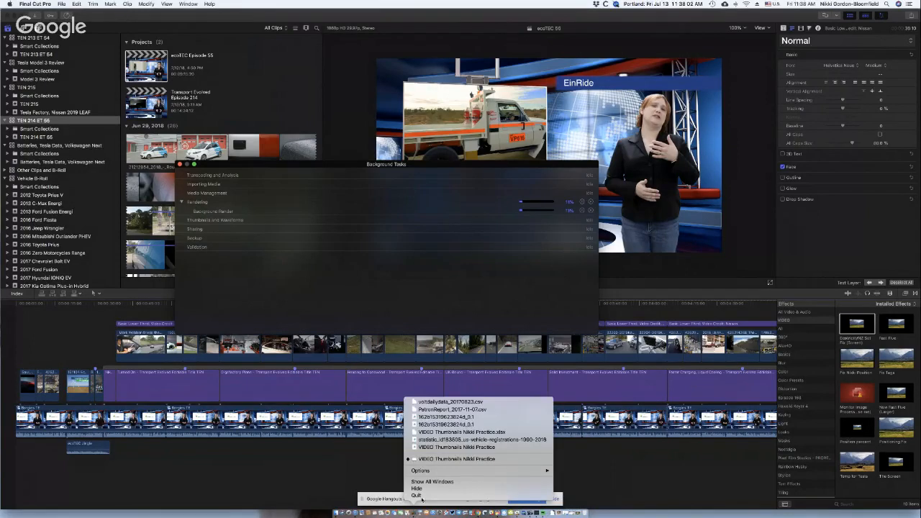
left_click(514, 494)
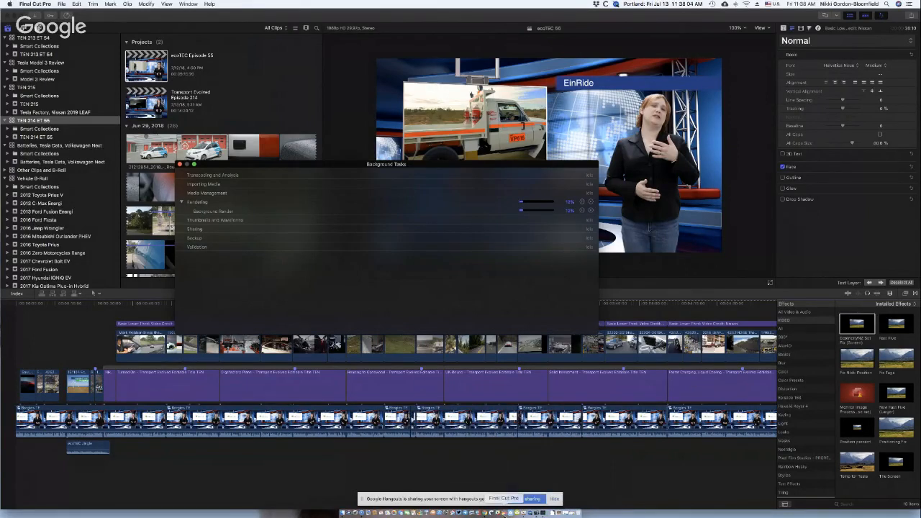
Step: Open Activity Monitor, move the Background Tasks window below it to compare CPU load with render progress, and quit Activity Monitor
left_click(544, 513)
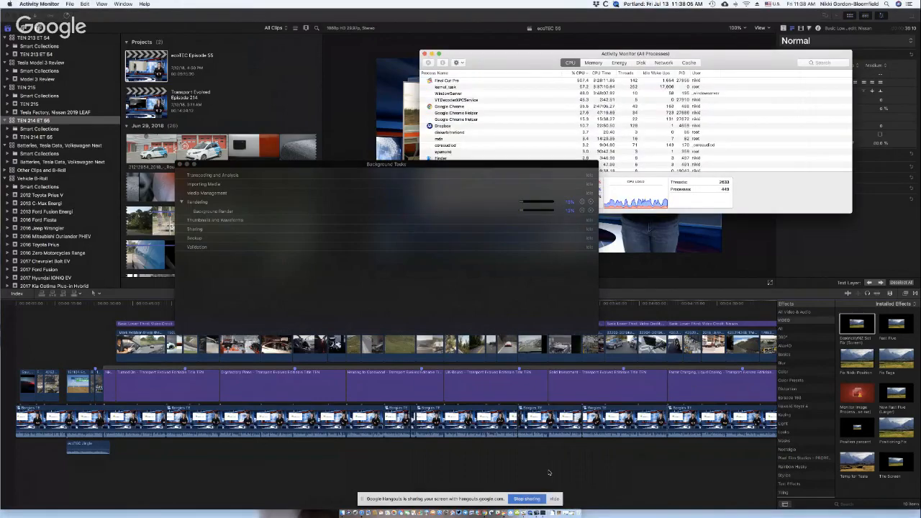
left_click_drag(541, 165, 789, 218)
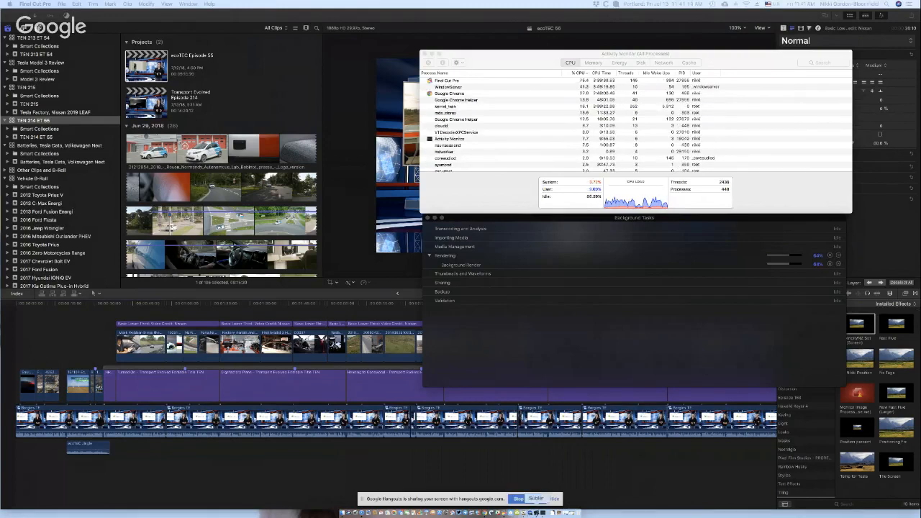
right_click(536, 513)
left_click(538, 496)
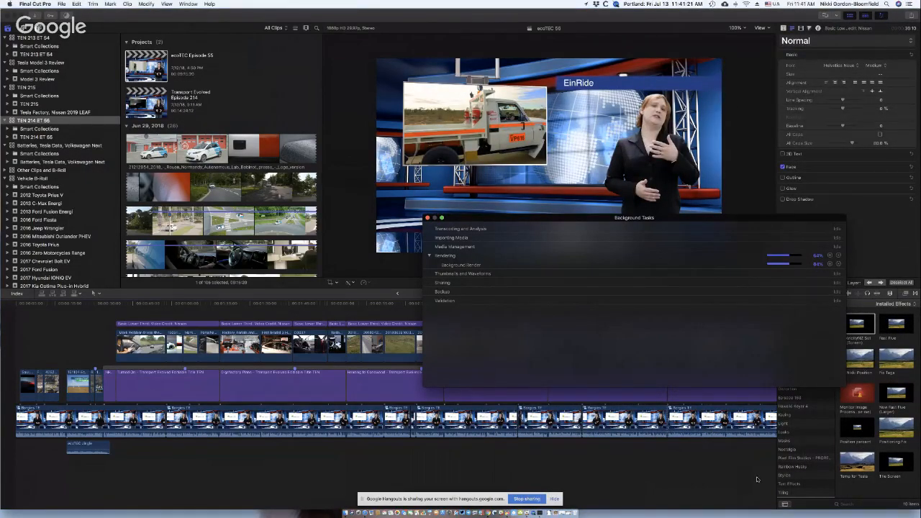
Step: Switch to Chrome, bring the AutoTrader window with the 2011 red Nissan Leaf listing onto this display and enlarge it
key("super+Tab")
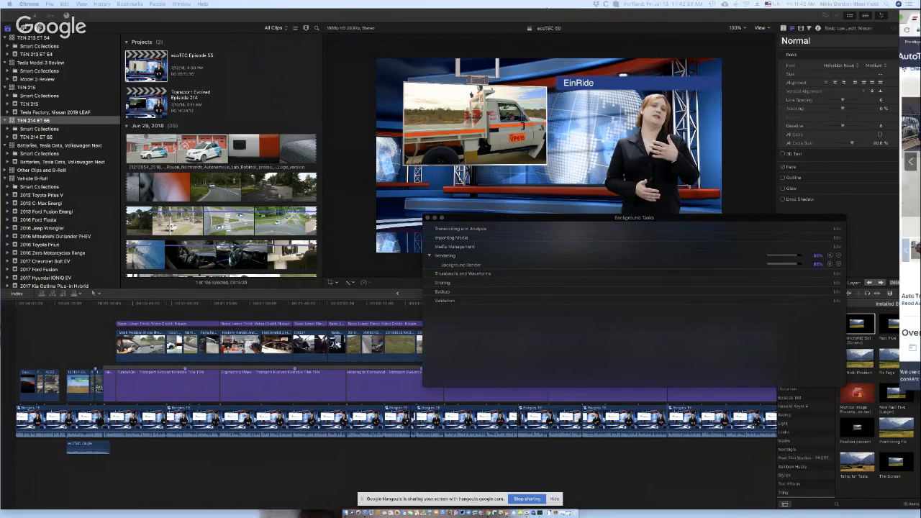
left_click_drag(920, 15, 237, 17)
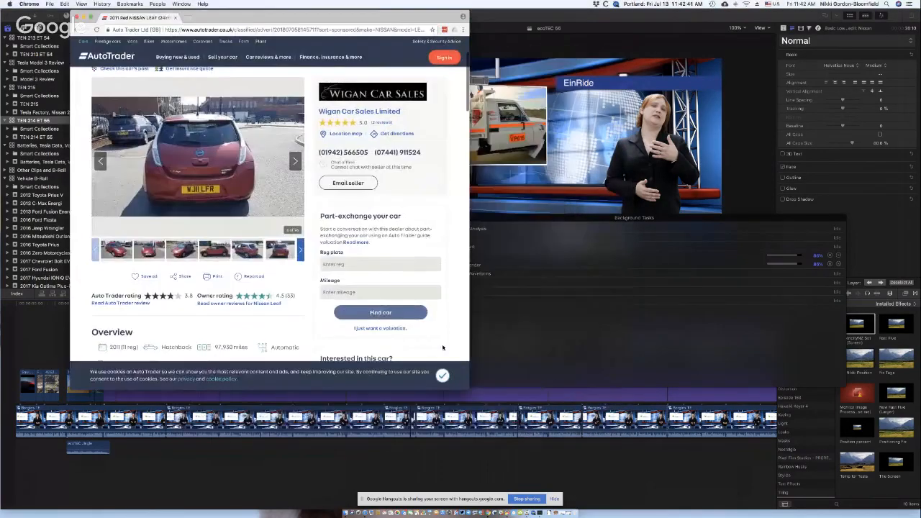
left_click_drag(464, 389, 759, 460)
left_click(490, 29)
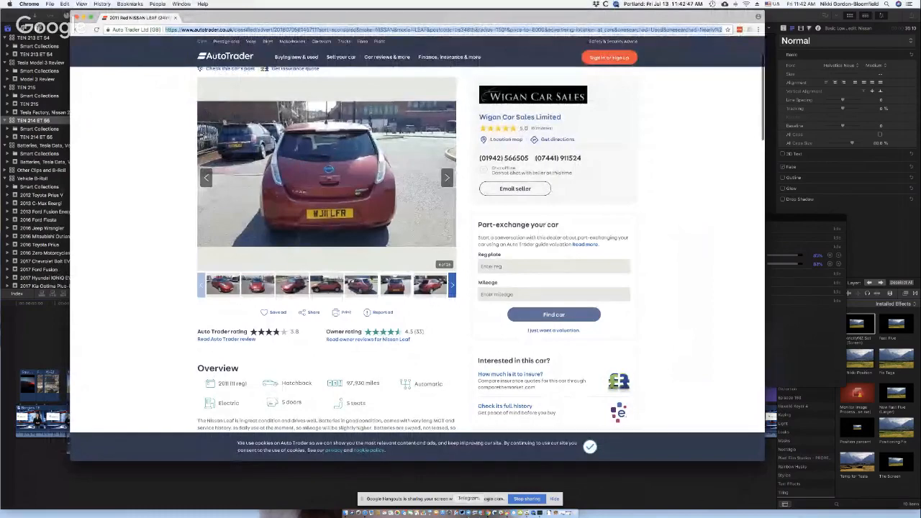
Step: Reopen TweetDeck, move its window off to the other display and return to the AutoTrader listing
left_click(461, 512)
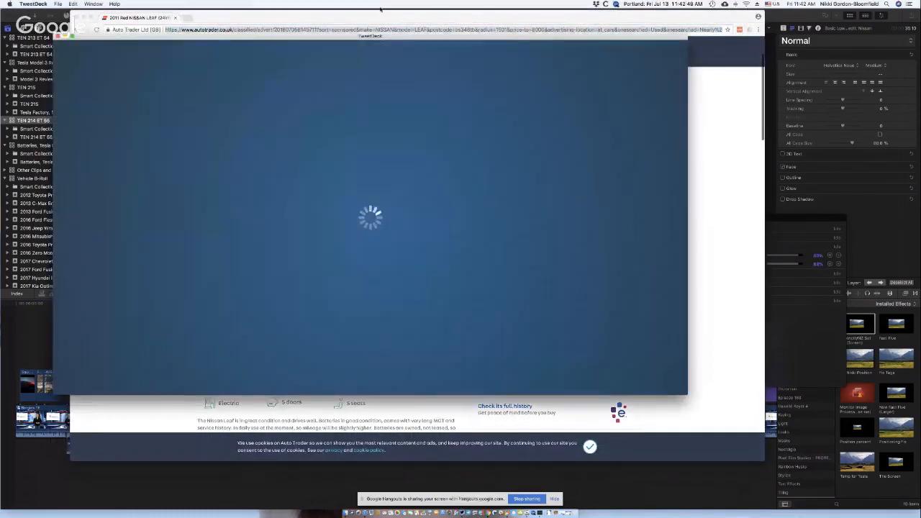
left_click_drag(399, 40, 920, 28)
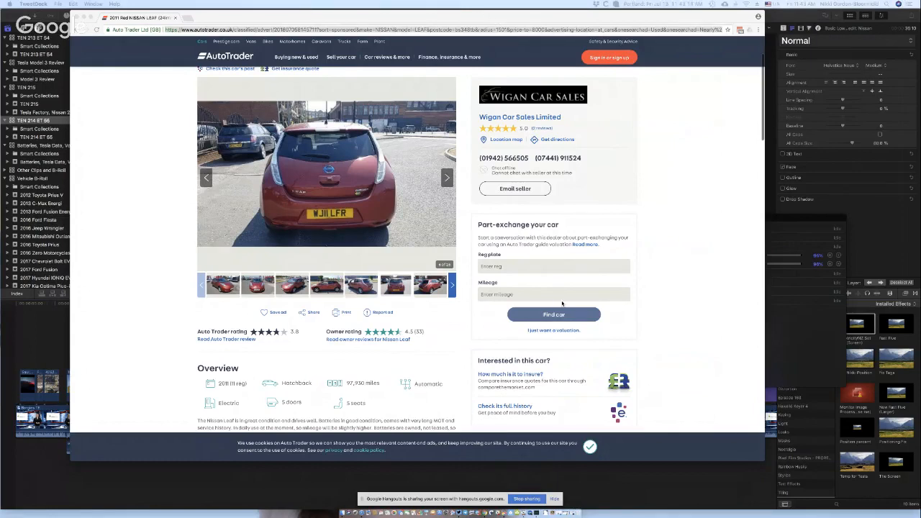
left_click(428, 194)
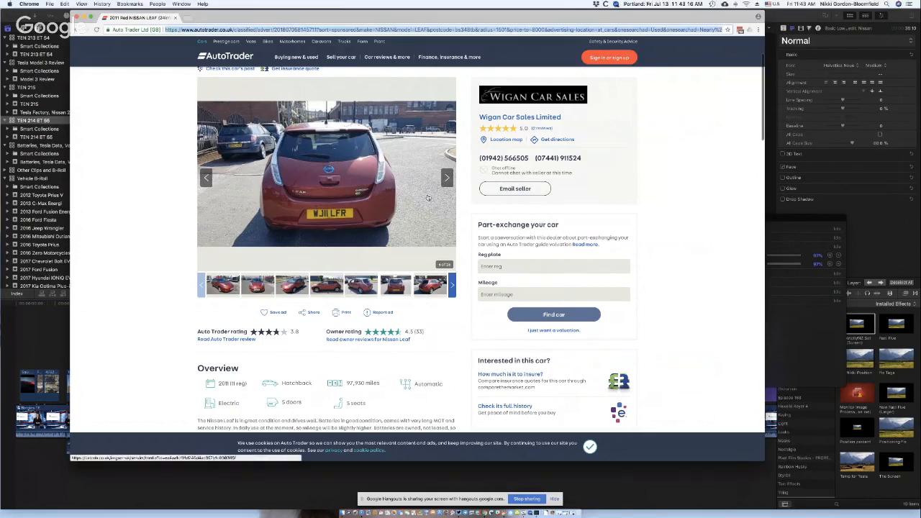
Step: Browse the listing's exterior and interior photos of the Nissan Leaf and read its overview
left_click(447, 179)
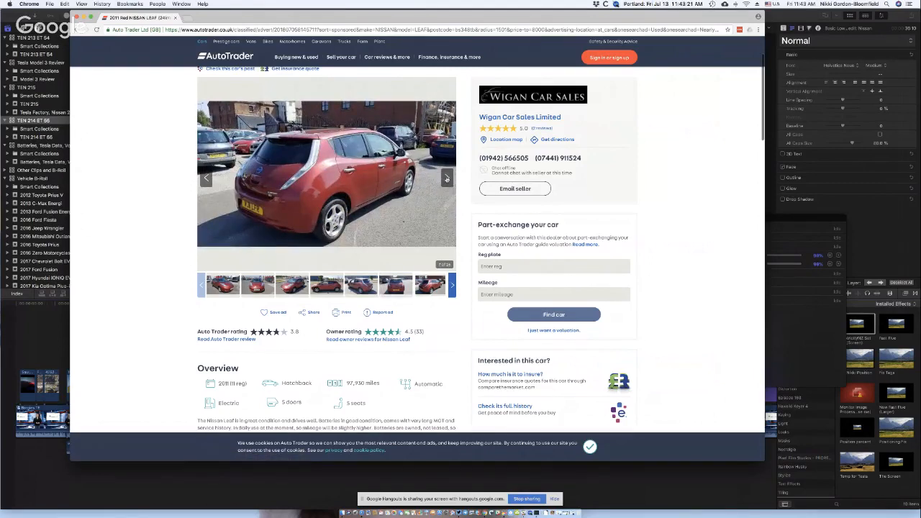
left_click(447, 179)
left_click(447, 179)
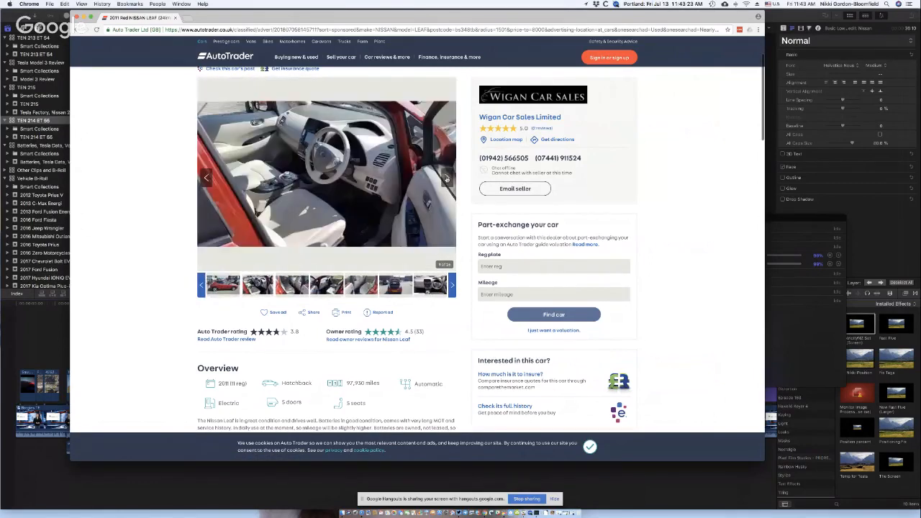
left_click(447, 178)
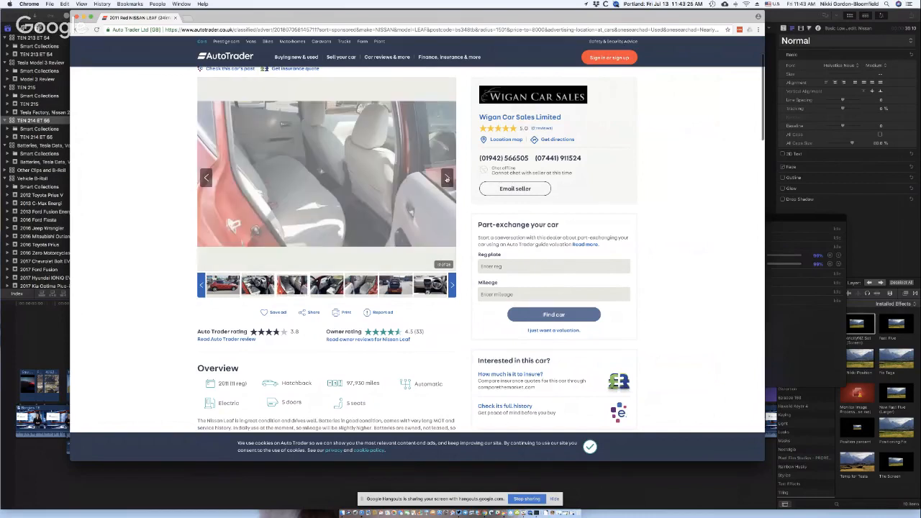
left_click(447, 178)
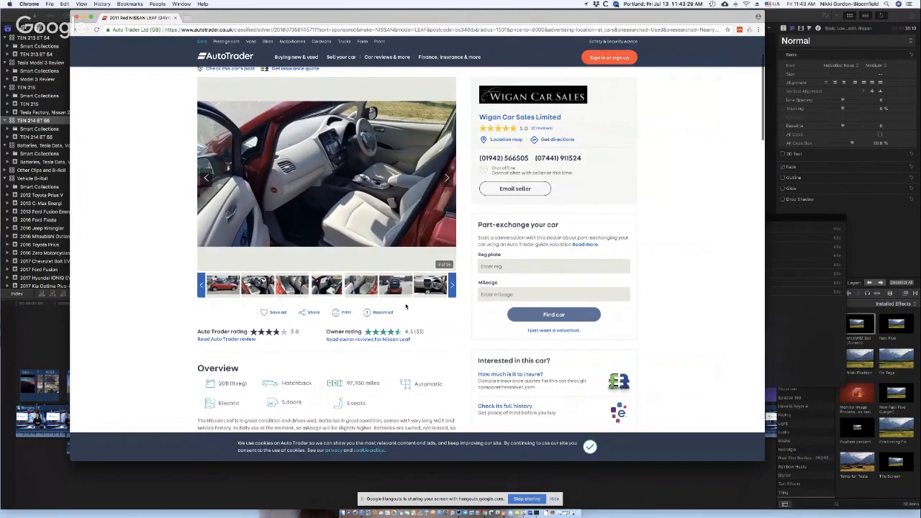
scroll(406, 307, "down", 2)
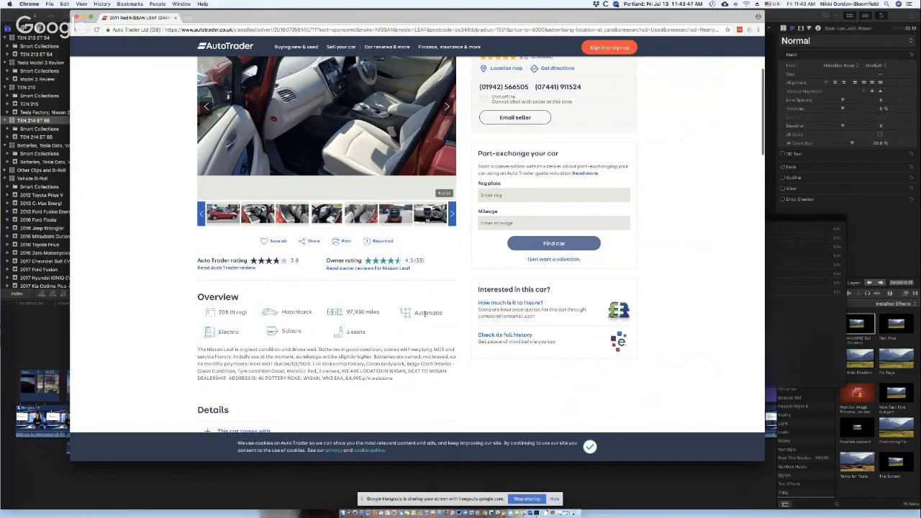
left_click(430, 209)
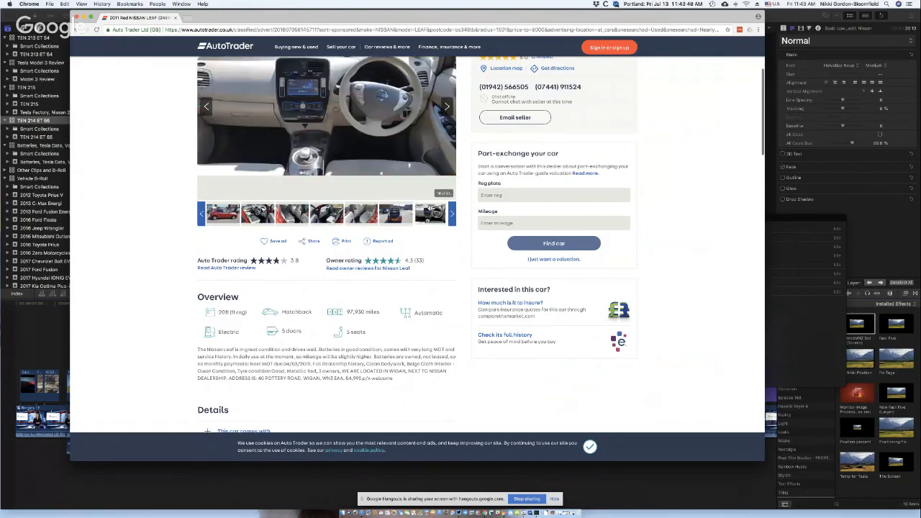
scroll(395, 135, "up", 1)
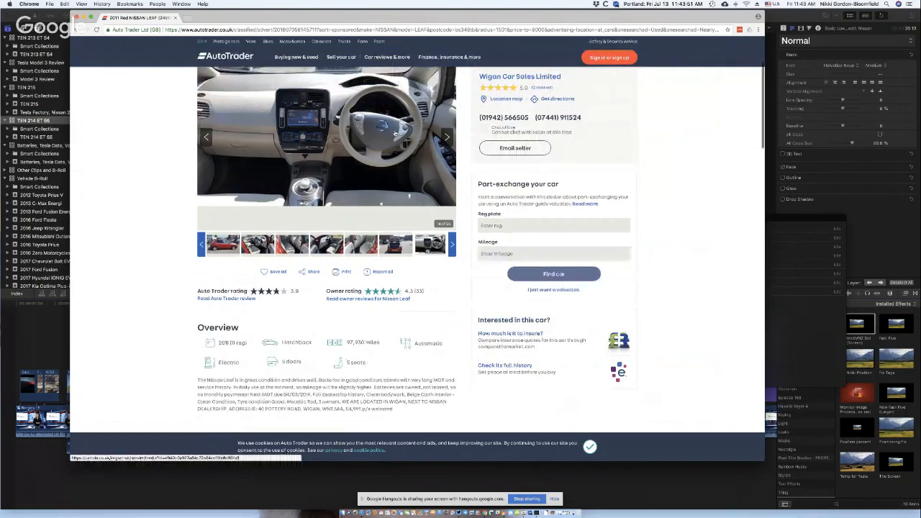
Step: Open the Leaf's photos in the enlarged gallery and advance from the dashboard view to the instrument cluster photo
left_click(394, 135)
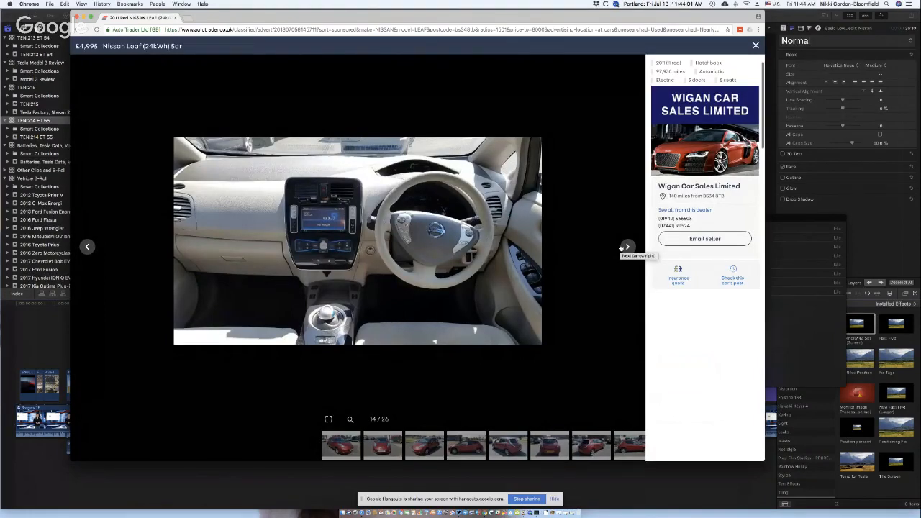
key("Escape")
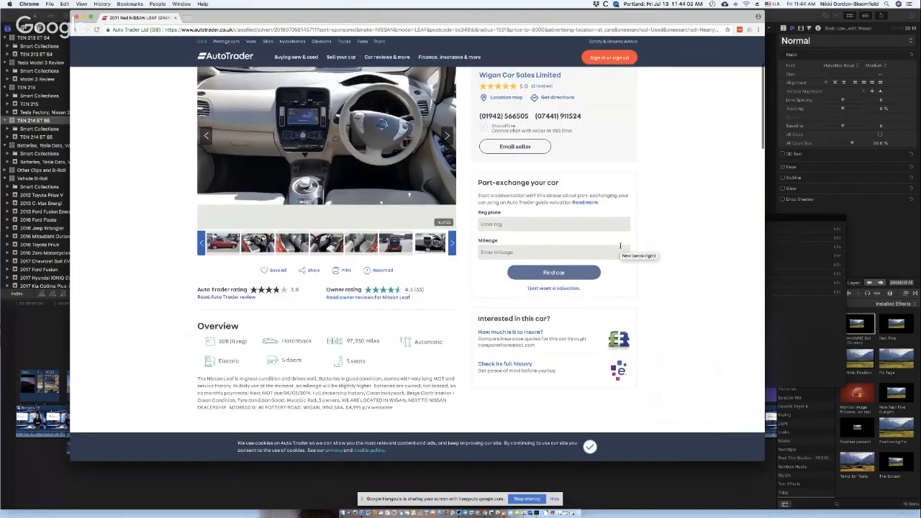
left_click(387, 175)
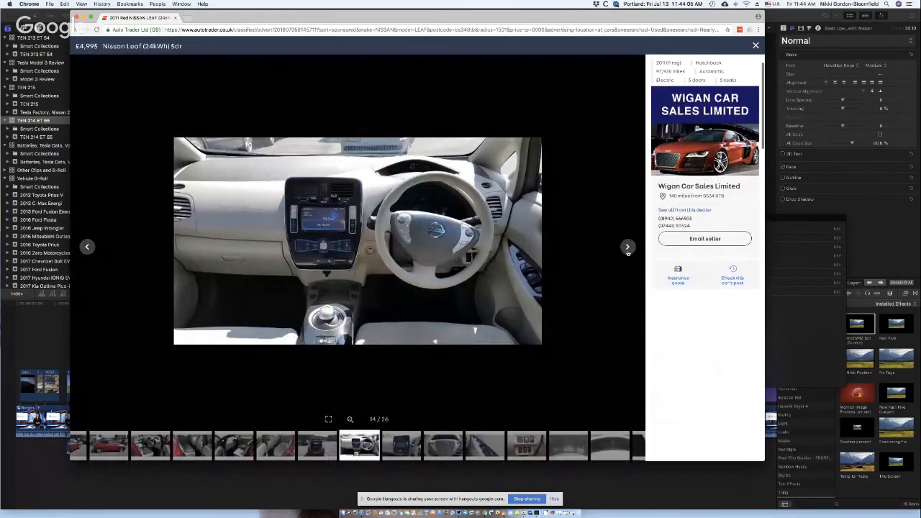
left_click(628, 248)
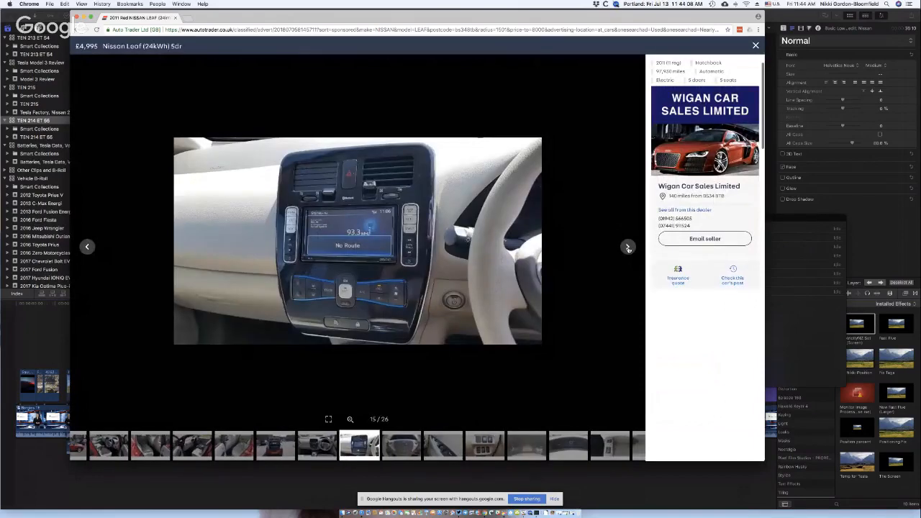
left_click(628, 248)
left_click(628, 249)
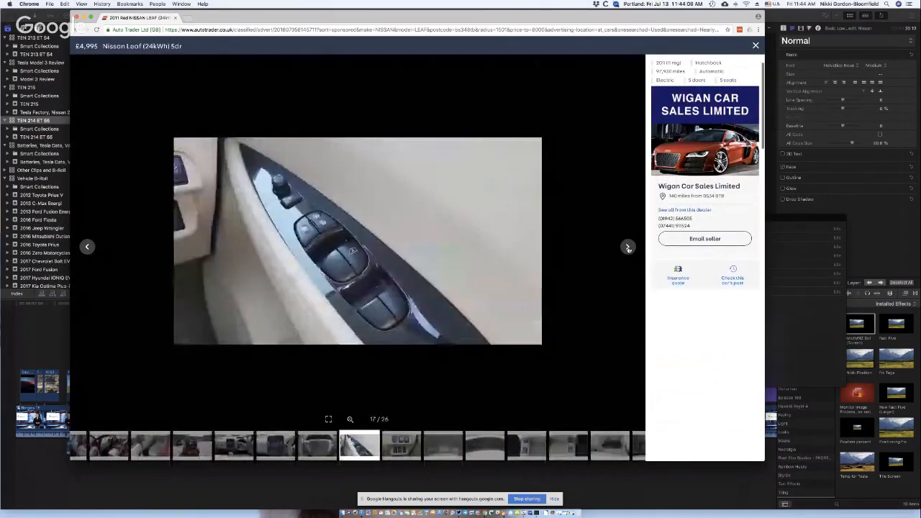
left_click(628, 248)
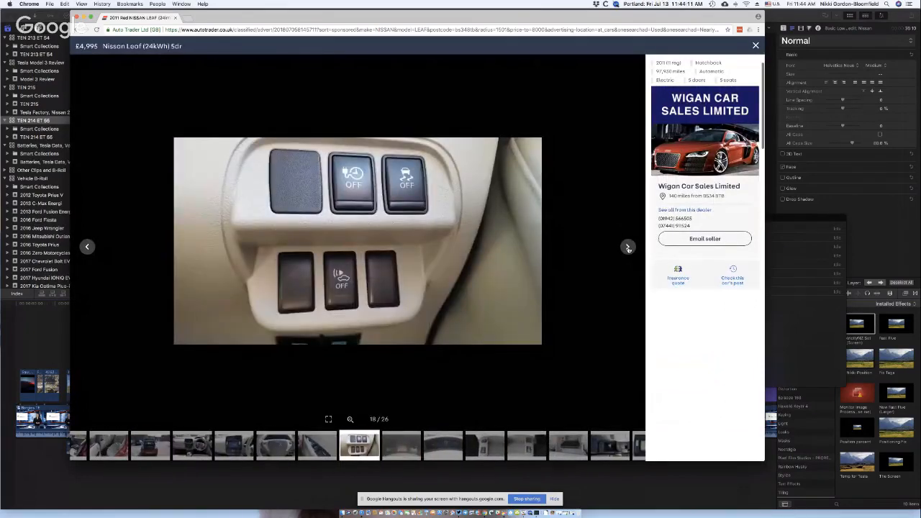
left_click(628, 248)
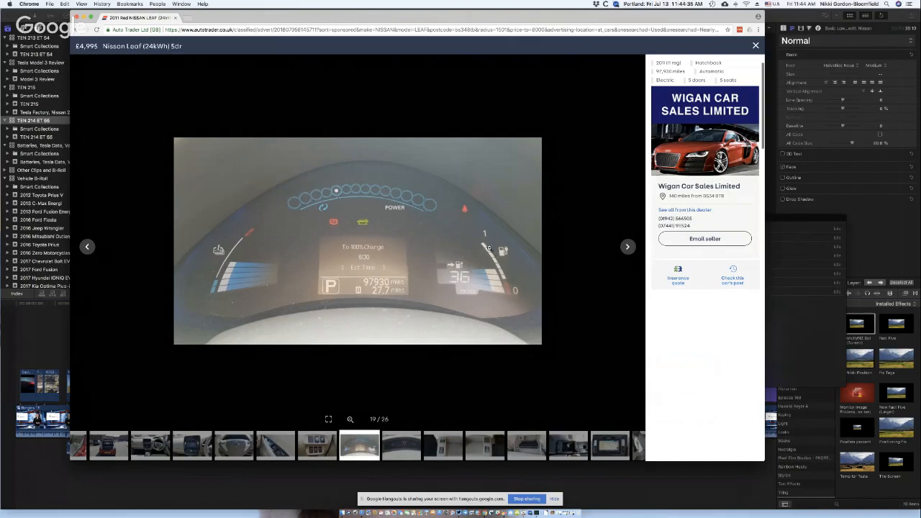
Step: Examine the remaining interior photos from the speedometer to the rear seats and return to the gallery's first photo
left_click(628, 248)
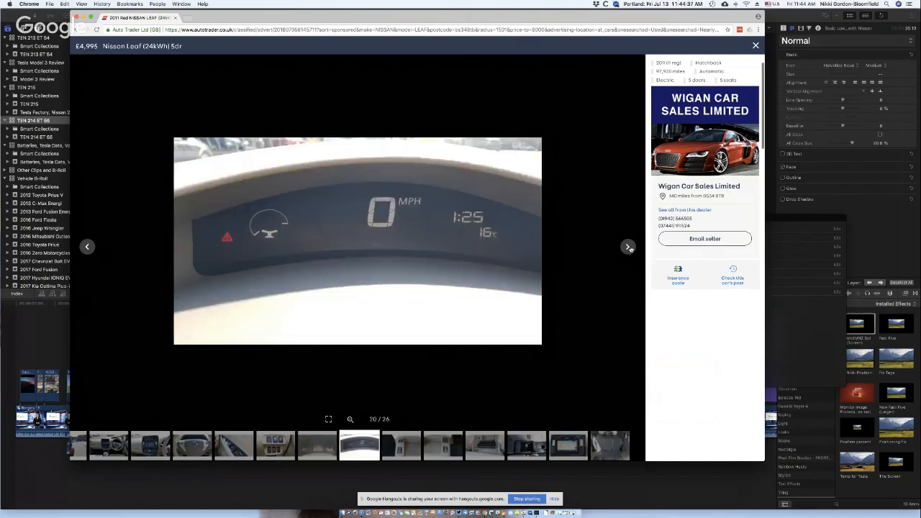
left_click(627, 248)
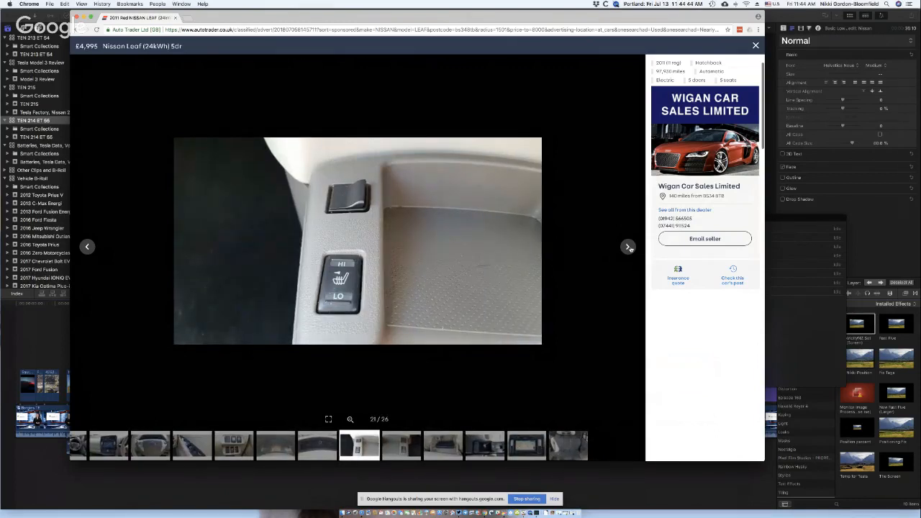
left_click(628, 247)
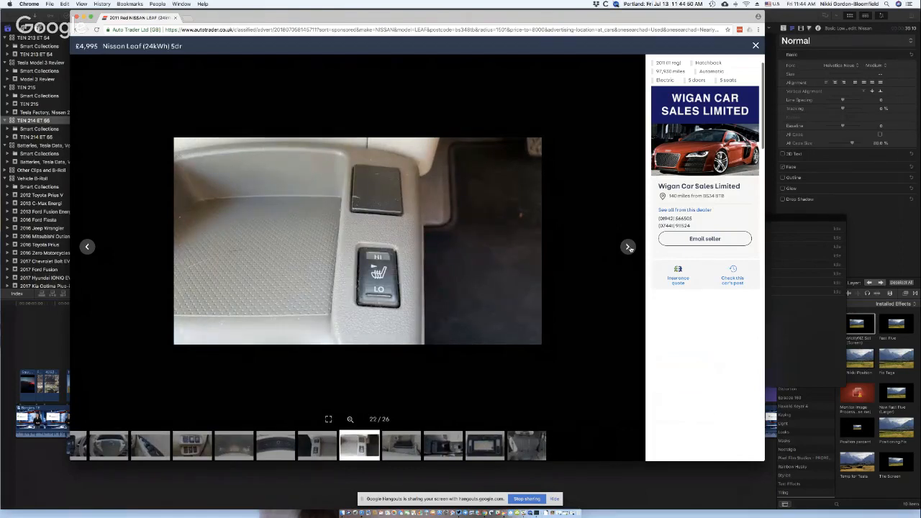
left_click(628, 248)
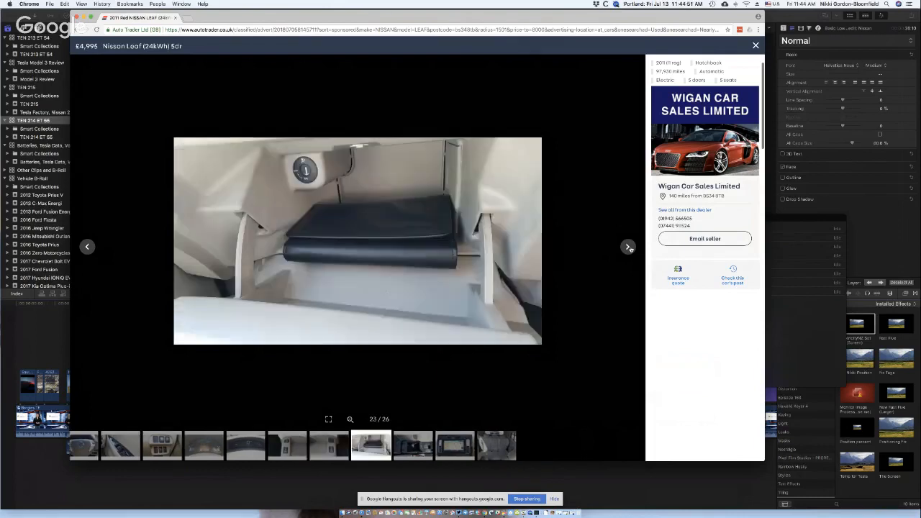
left_click(628, 248)
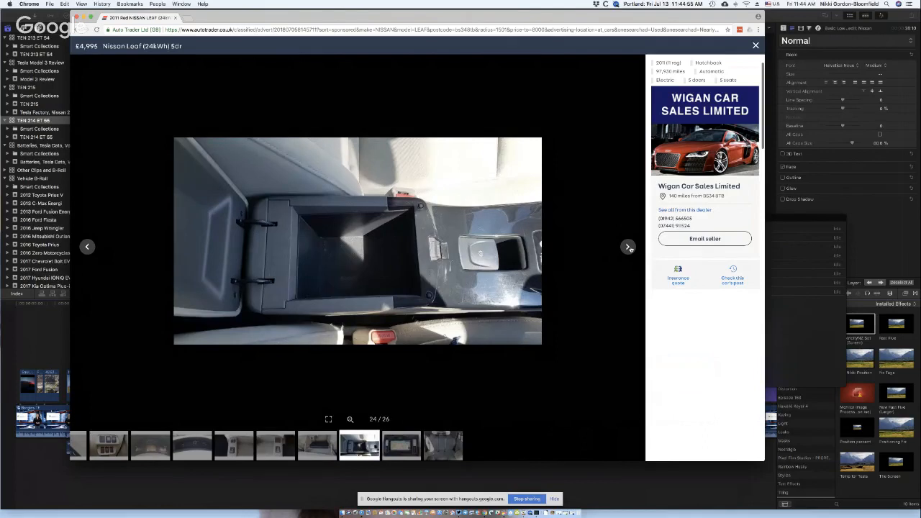
left_click(628, 247)
left_click(628, 247)
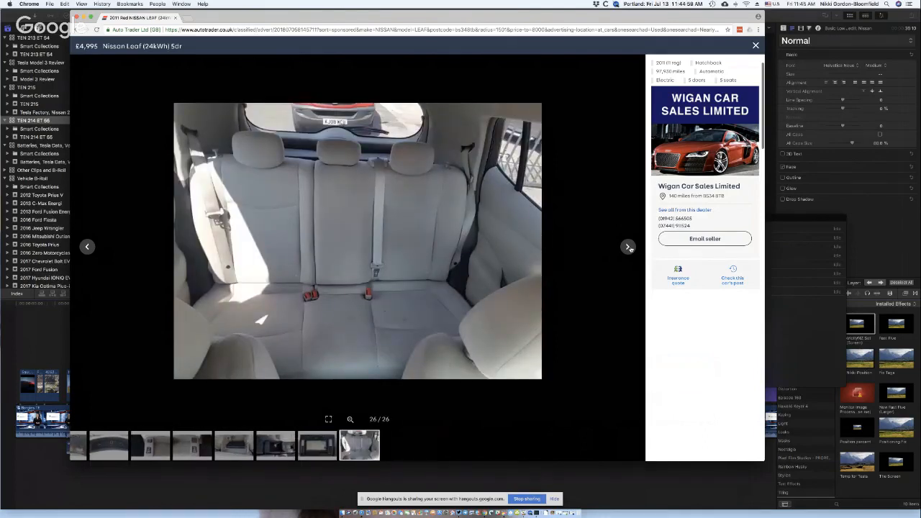
left_click(628, 247)
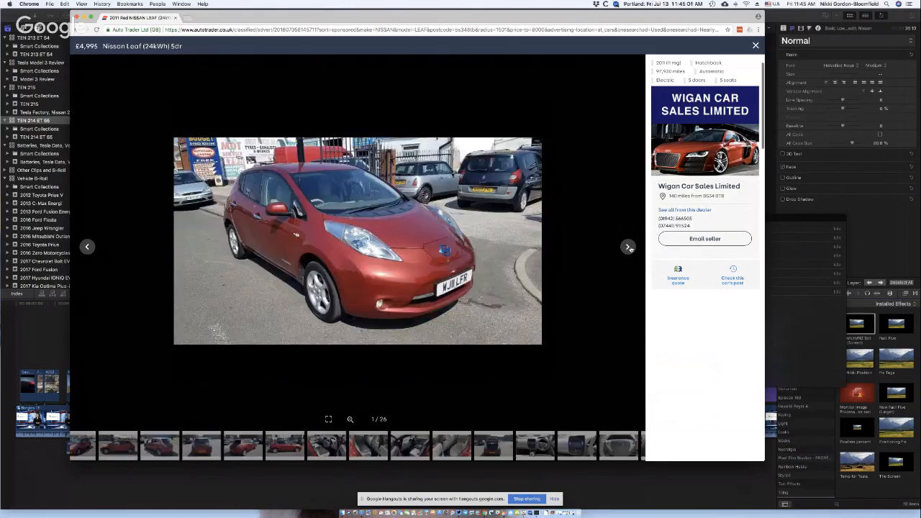
Step: Examine the Leaf's exterior photos in the enlarged gallery, comparing the front, side and rear views
left_click(628, 247)
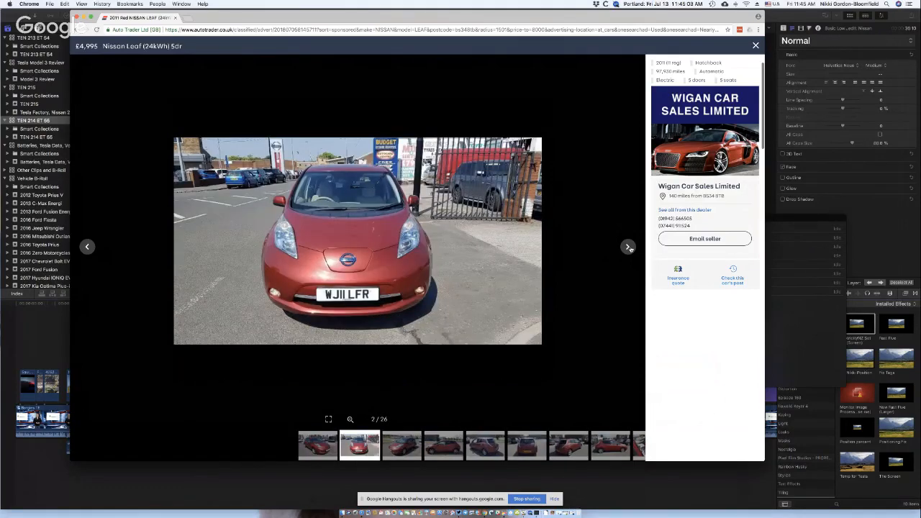
left_click(628, 248)
left_click(628, 247)
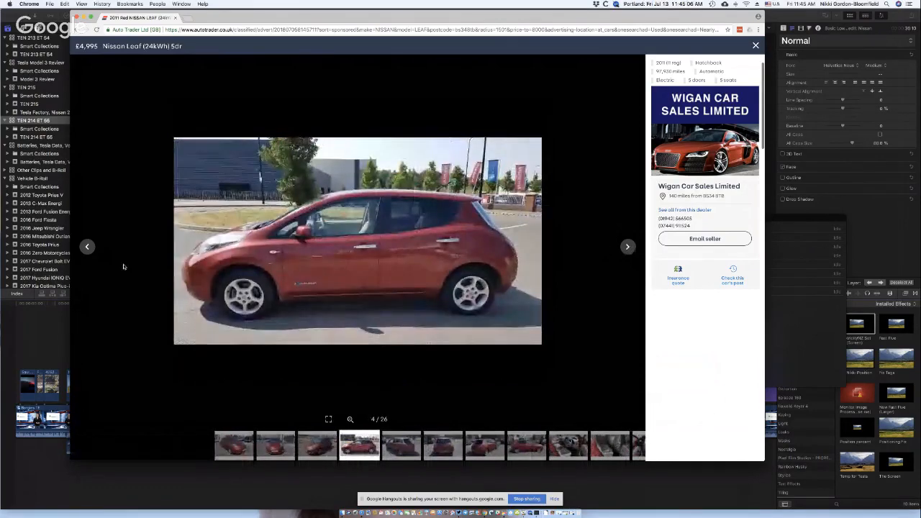
left_click(88, 248)
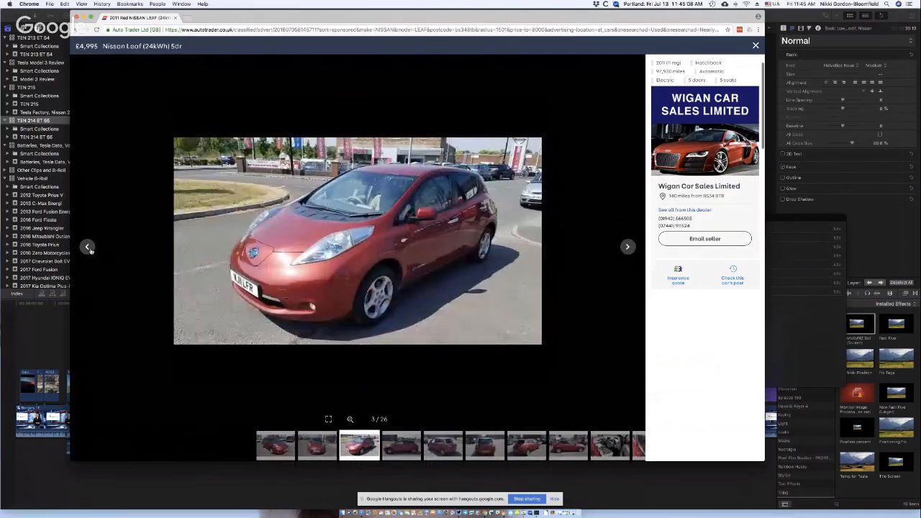
left_click(88, 248)
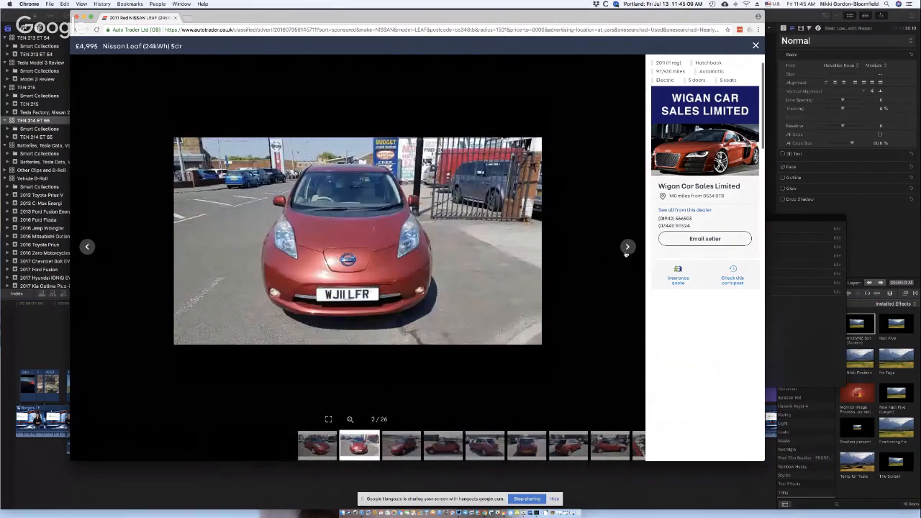
left_click(627, 246)
left_click(628, 247)
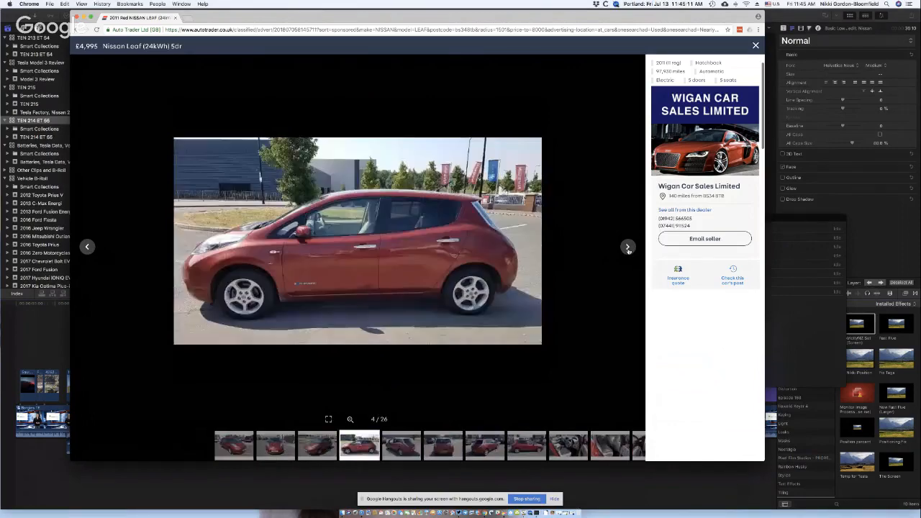
left_click(628, 247)
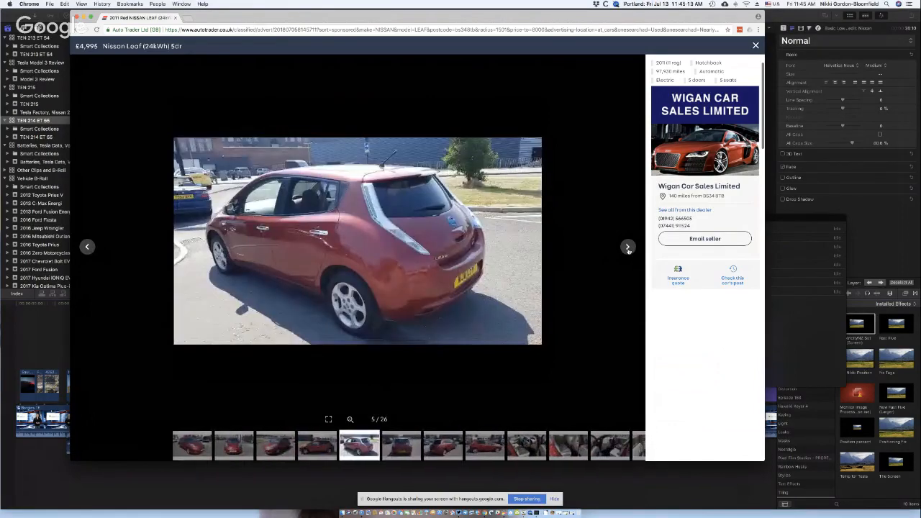
left_click(627, 246)
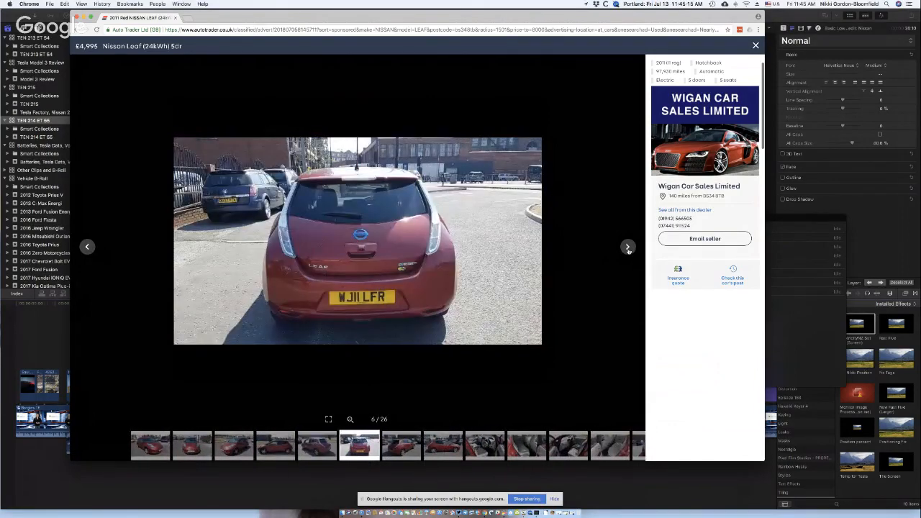
left_click(627, 247)
left_click(627, 247)
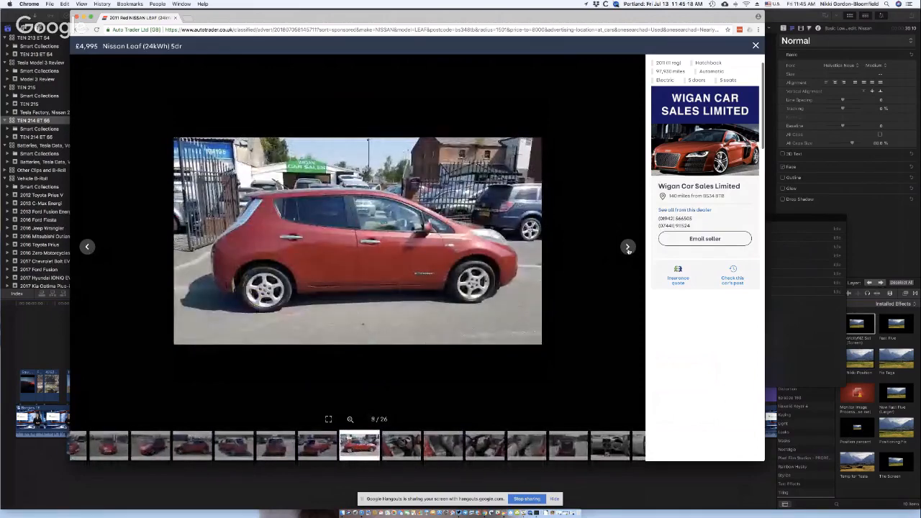
Step: View the seat, open boot and dashboard photos, and magnify the dashboard photo around the steering wheel
left_click(627, 247)
left_click(628, 246)
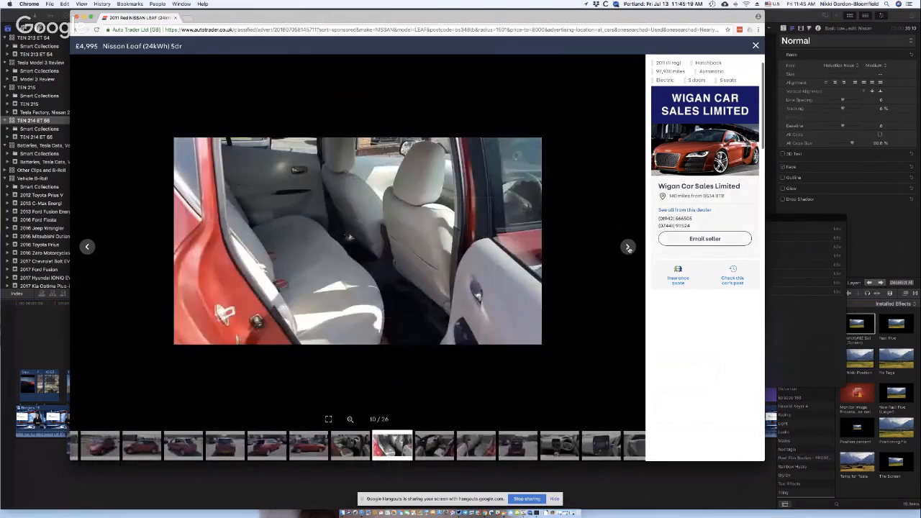
left_click(628, 246)
left_click(627, 247)
left_click(627, 247)
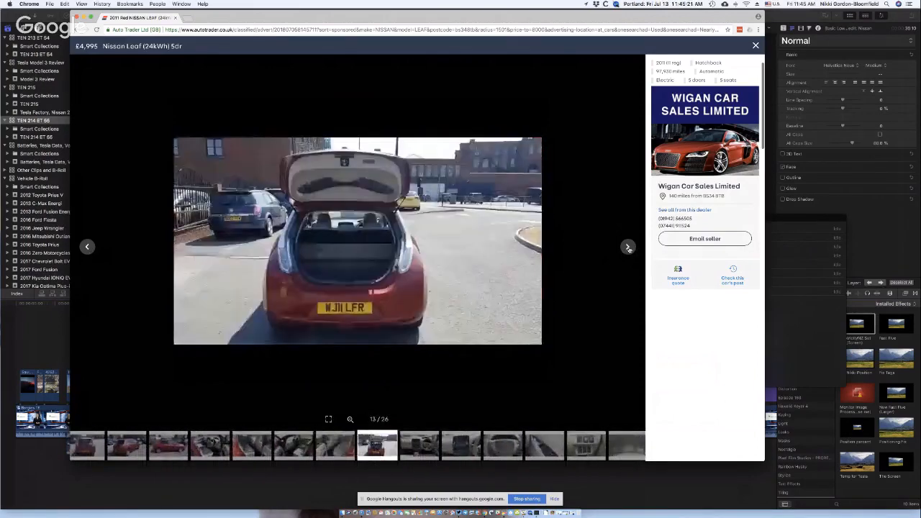
left_click(628, 247)
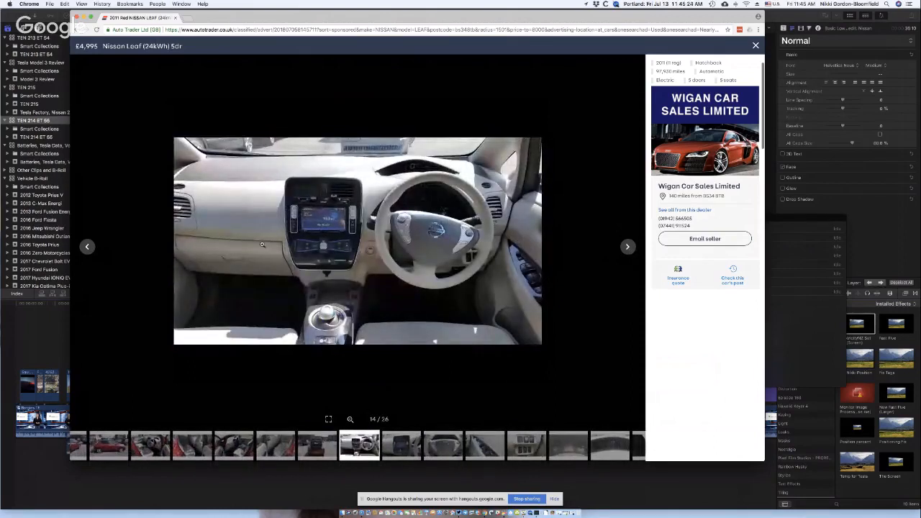
left_click(88, 247)
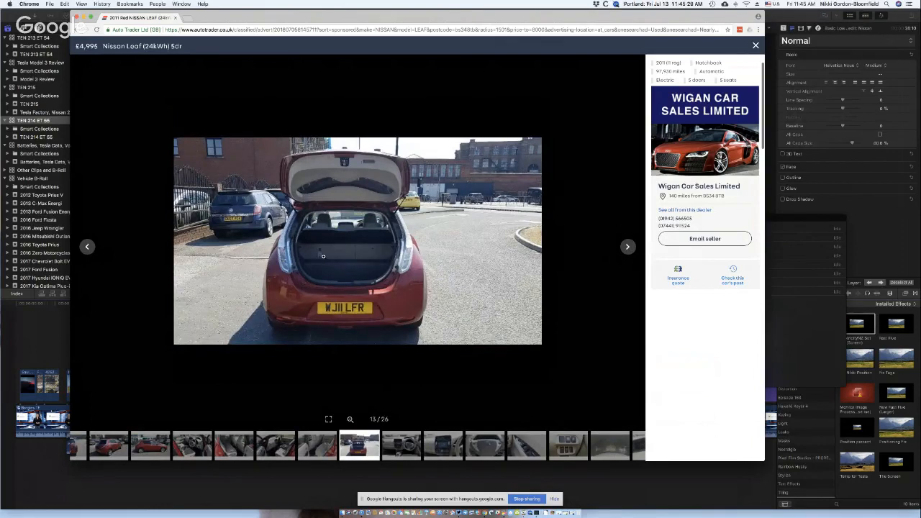
left_click(627, 247)
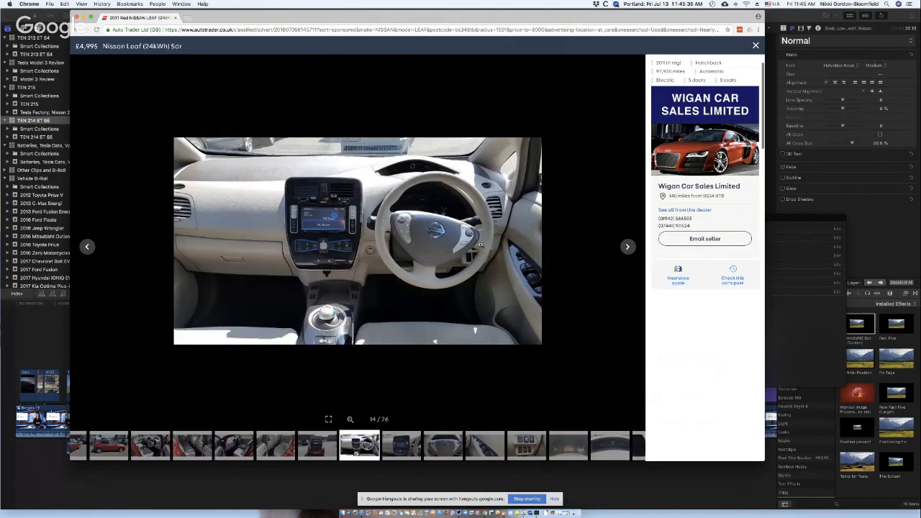
left_click(480, 246)
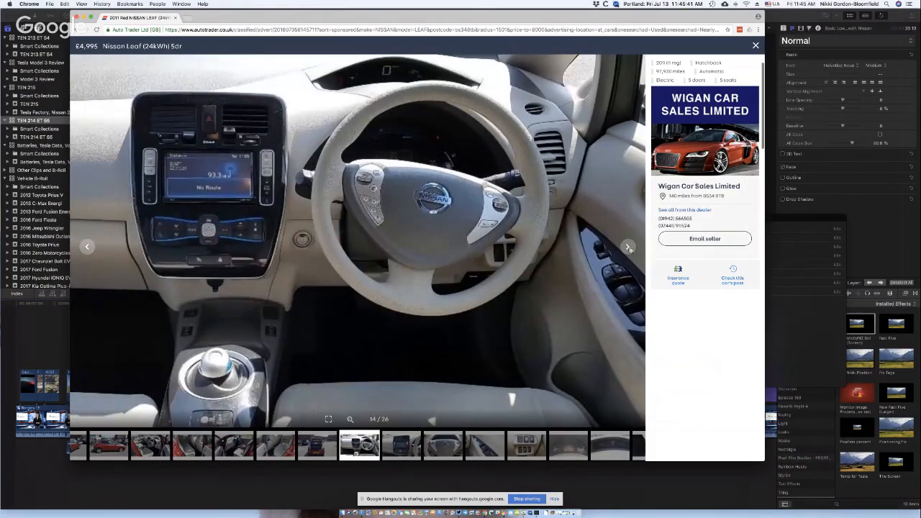
Step: Look through the remaining interior photos from the steering wheel controls to the navigation screen, and return to the gallery's first photo
left_click(628, 248)
left_click(628, 247)
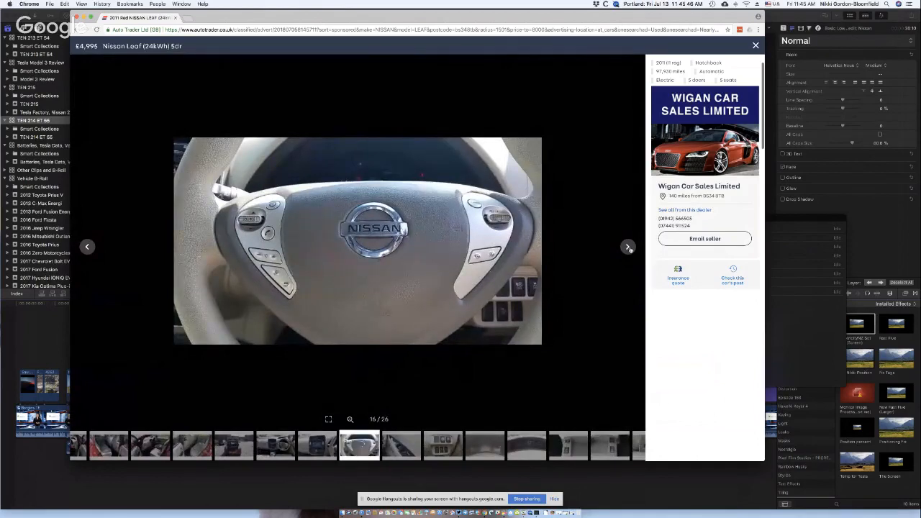
left_click(628, 247)
left_click(628, 248)
left_click(628, 247)
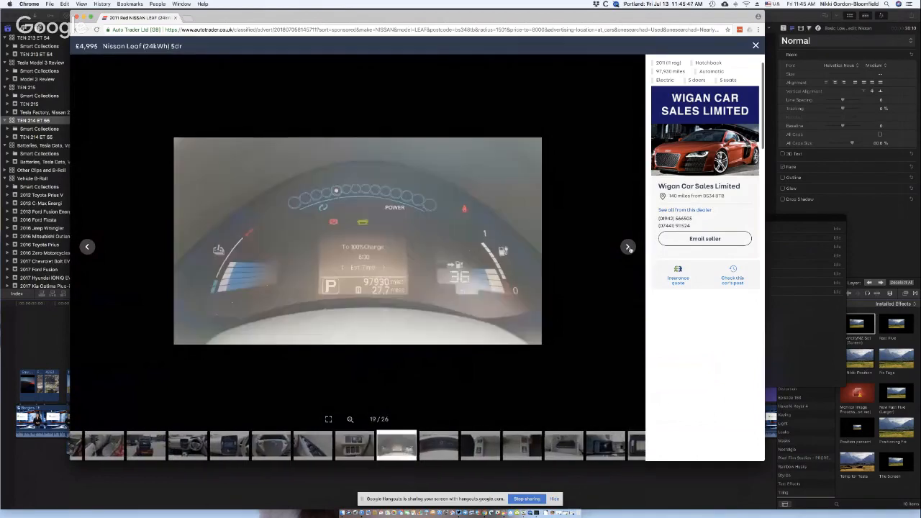
left_click(628, 247)
left_click(628, 248)
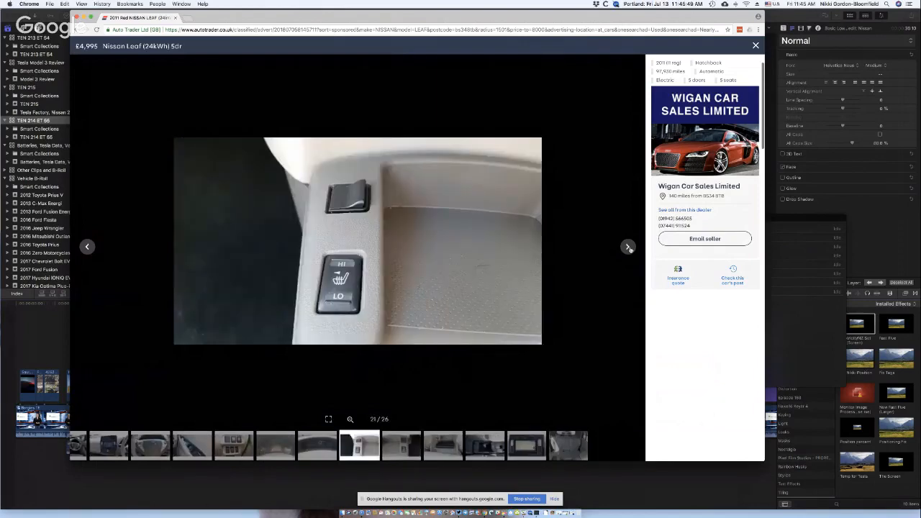
left_click(628, 248)
left_click(628, 248)
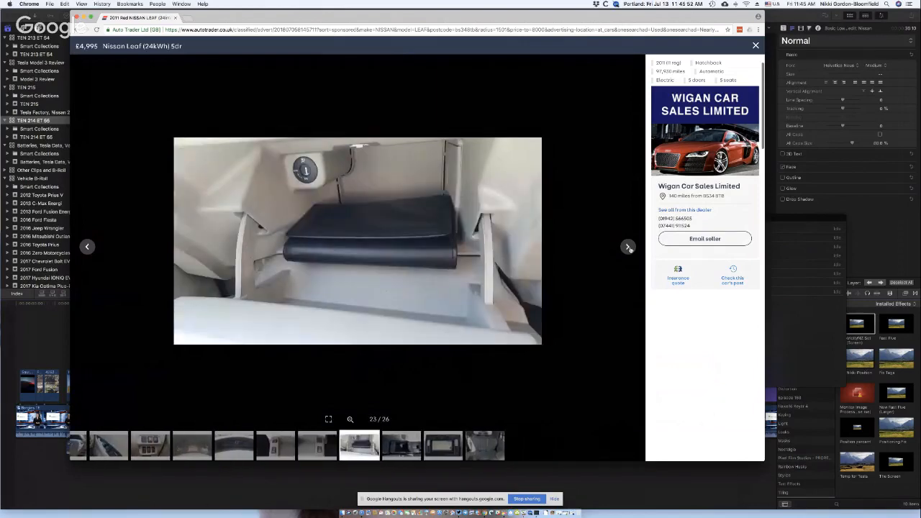
left_click(628, 248)
left_click(628, 248)
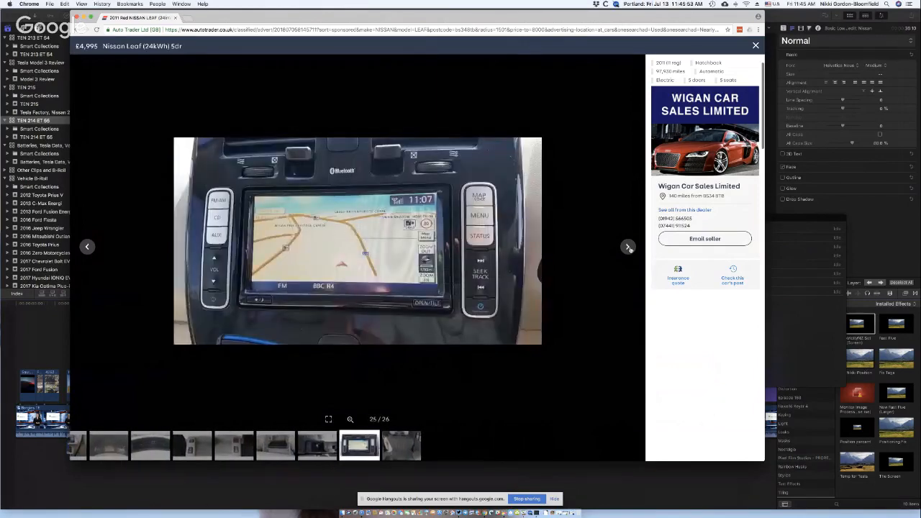
left_click(628, 248)
left_click(628, 247)
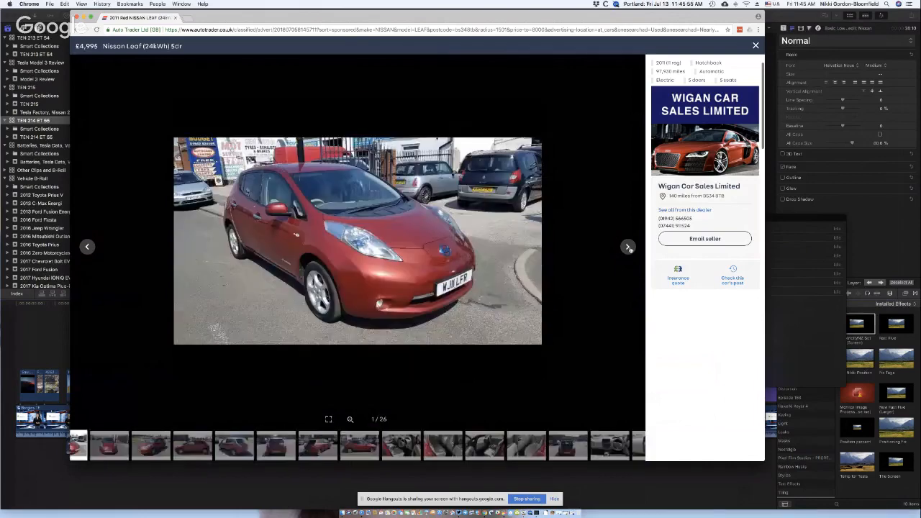
Step: Close the photo gallery, highlight "Batteries in good condition" in the overview, and look over the listing's details and finance sections
left_click(756, 45)
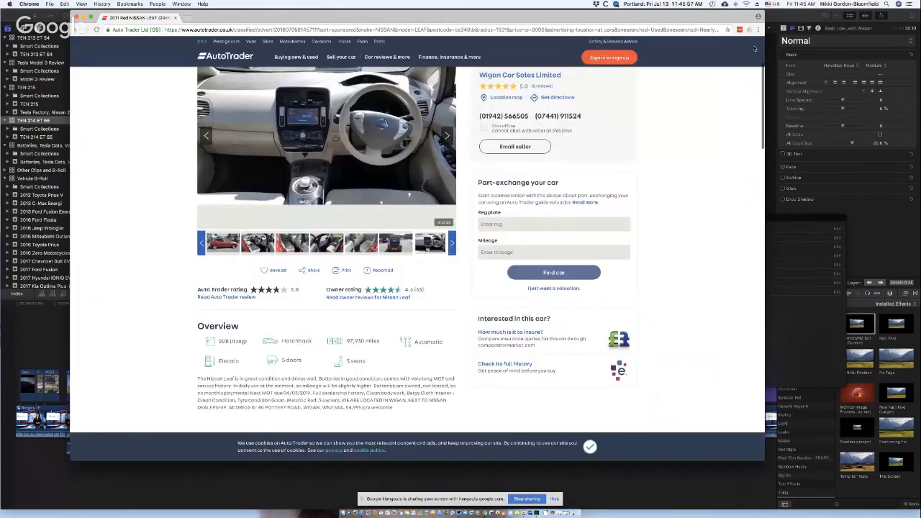
scroll(365, 363, "down", 3)
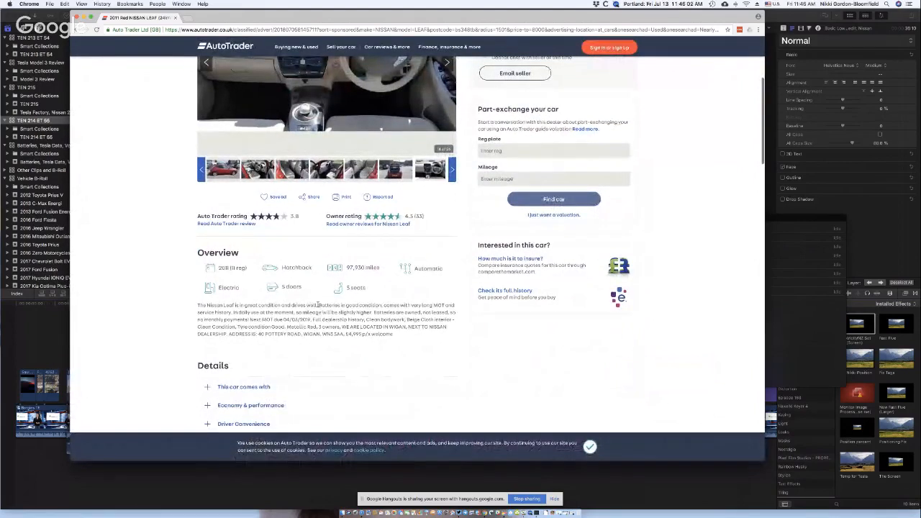
left_click_drag(317, 305, 386, 305)
scroll(413, 381, "down", 8)
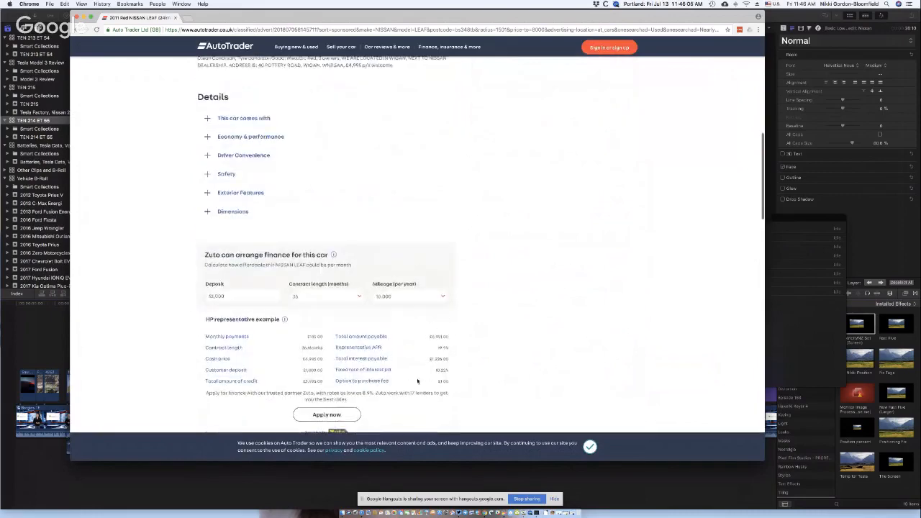
scroll(417, 381, "up", 3)
scroll(683, 371, "up", 2)
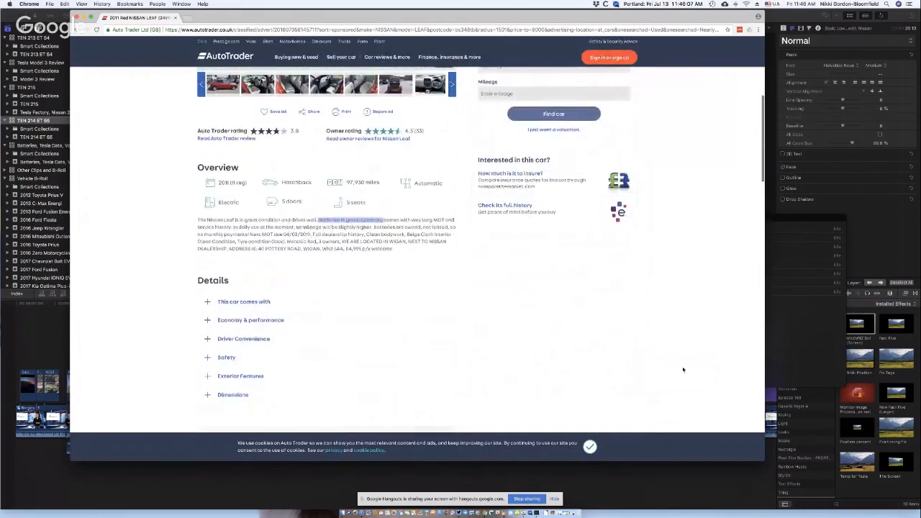
scroll(483, 341, "up", 4)
scroll(484, 343, "up", 2)
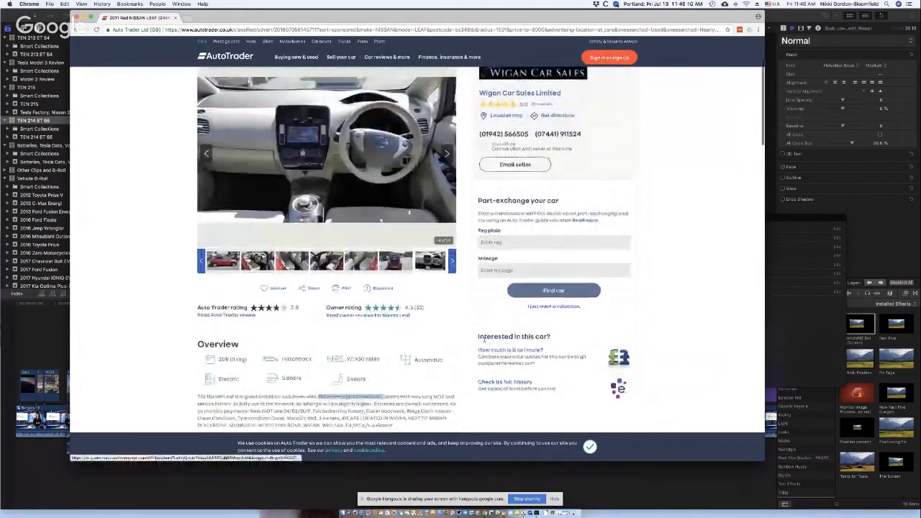
Step: Switch briefly to TweetDeck, return to the Leaf listing and advance its photo thumbnails to the dashboard and instrument shots
left_click(459, 513)
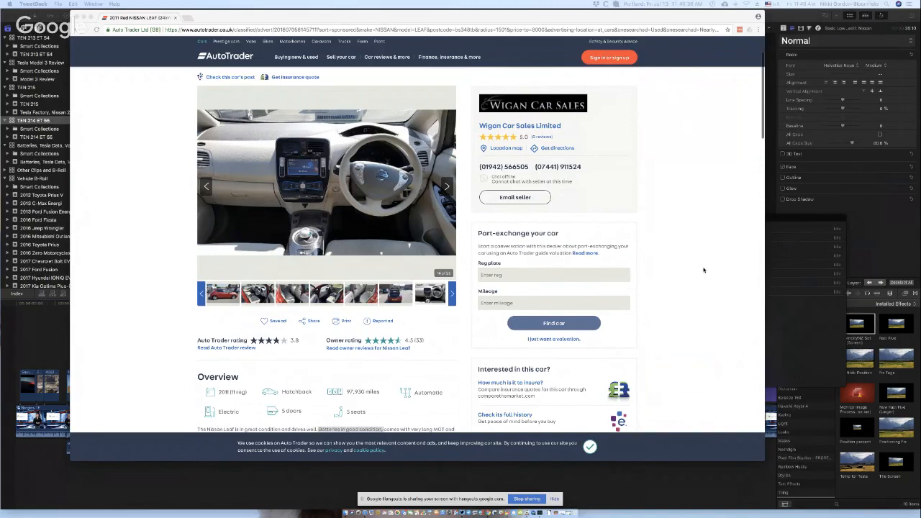
left_click(453, 297)
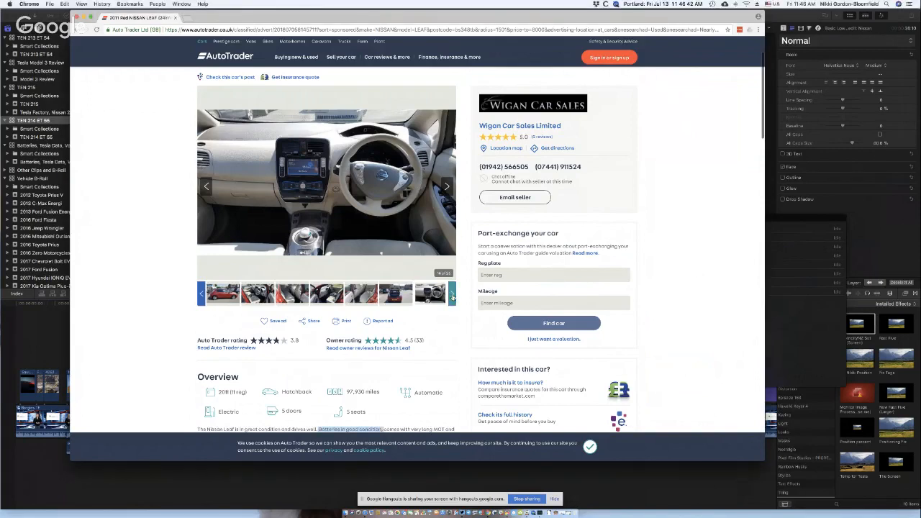
left_click(453, 297)
left_click(454, 296)
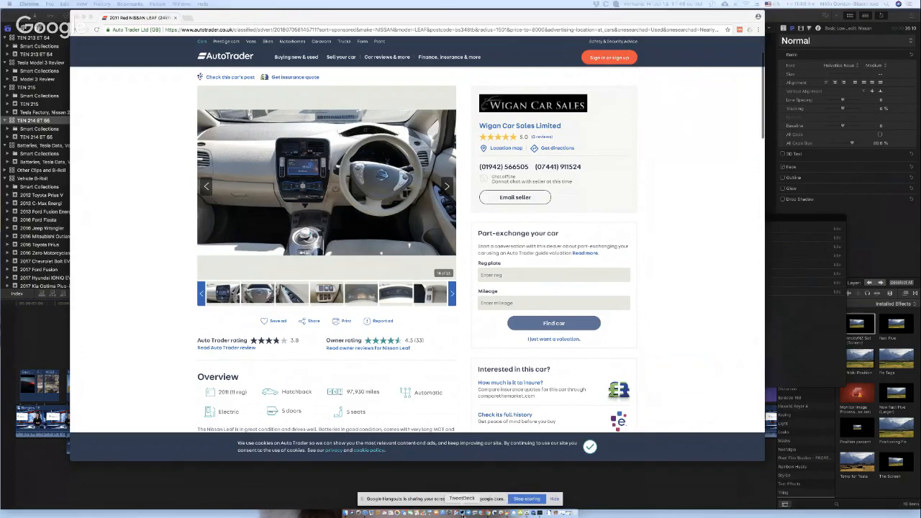
Step: Check the Telegram chat list, return to the AutoTrader listing and quit Telegram
left_click(476, 512)
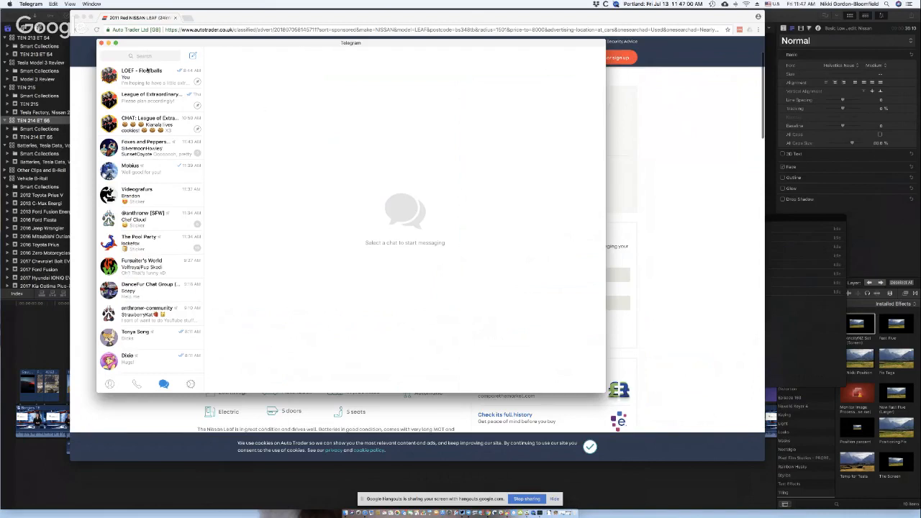
left_click(83, 77)
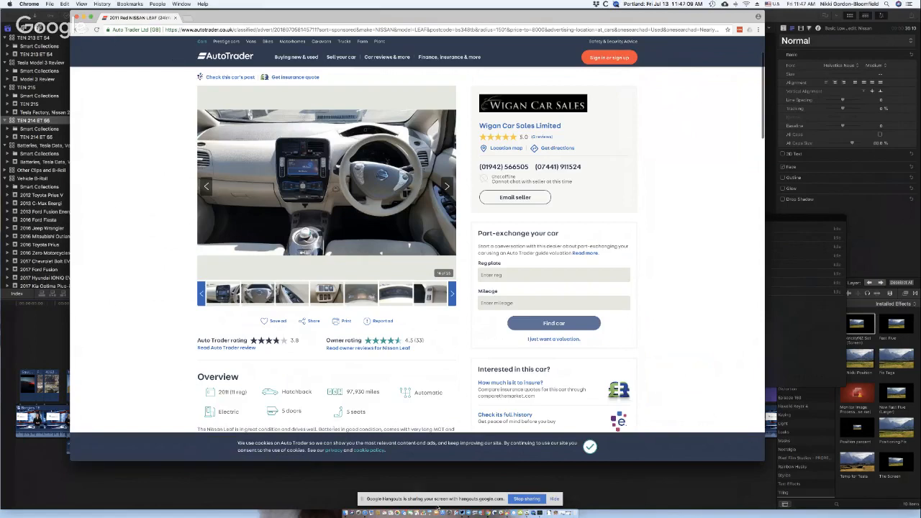
right_click(474, 505)
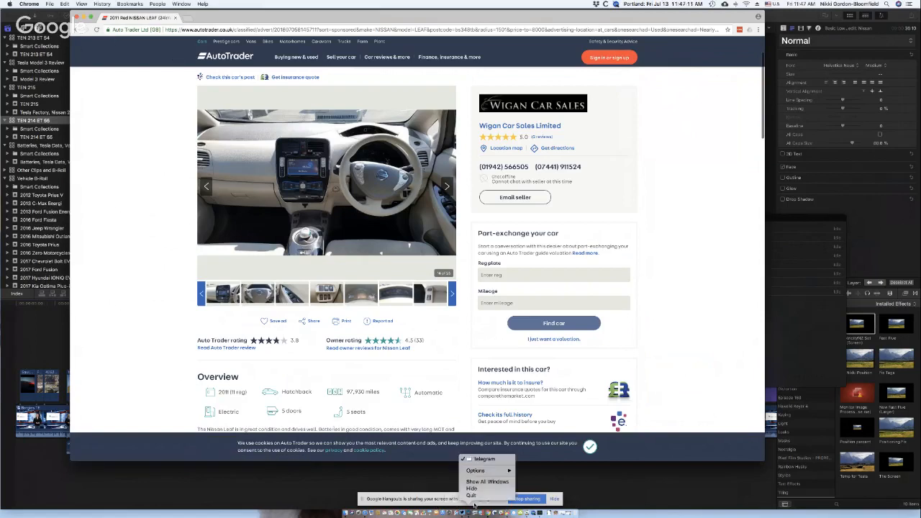
left_click(471, 495)
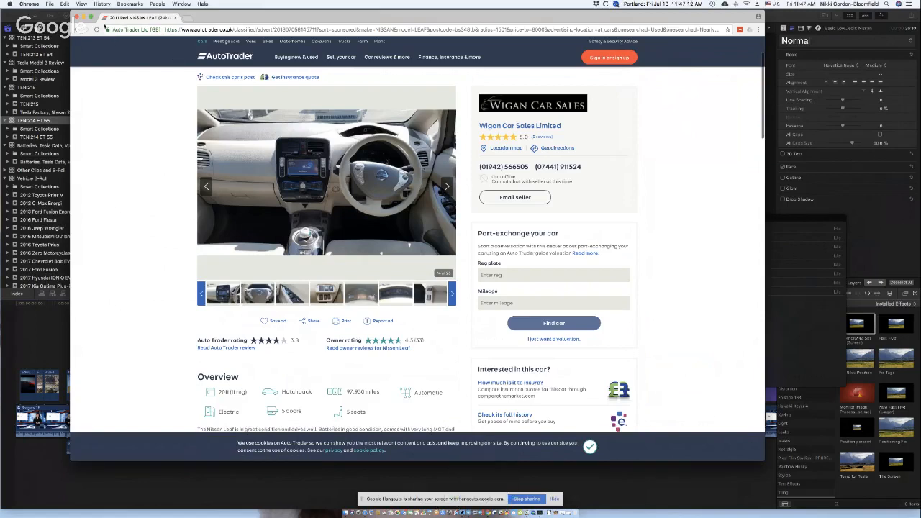
Step: Close the AutoTrader browser window and Final Cut Pro's Background Tasks window
left_click(77, 17)
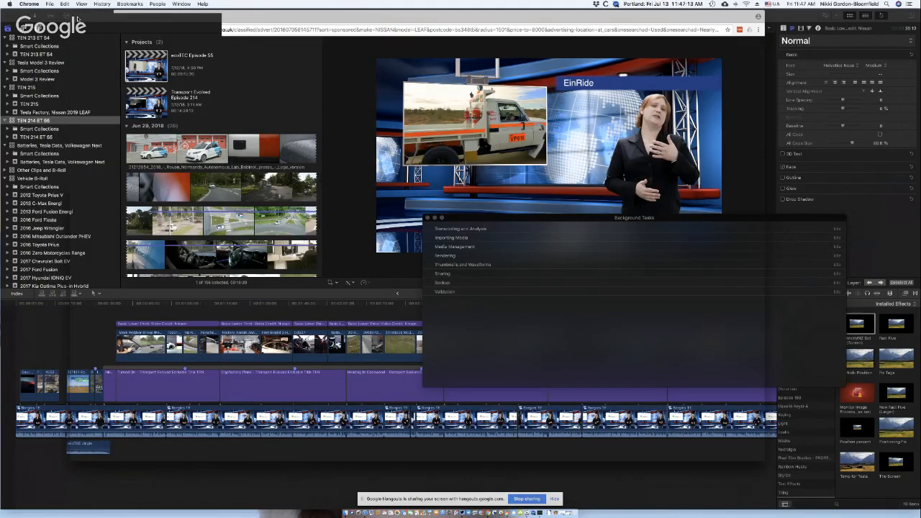
left_click_drag(561, 221, 373, 40)
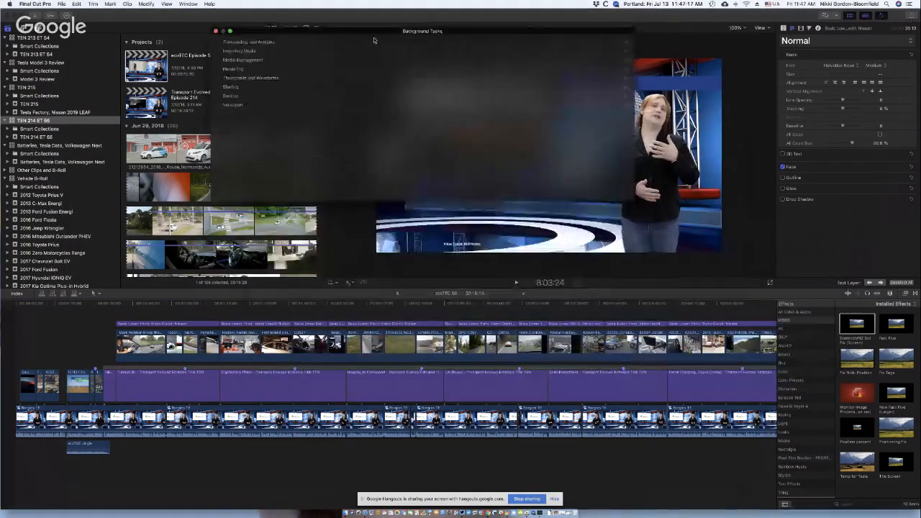
left_click(216, 31)
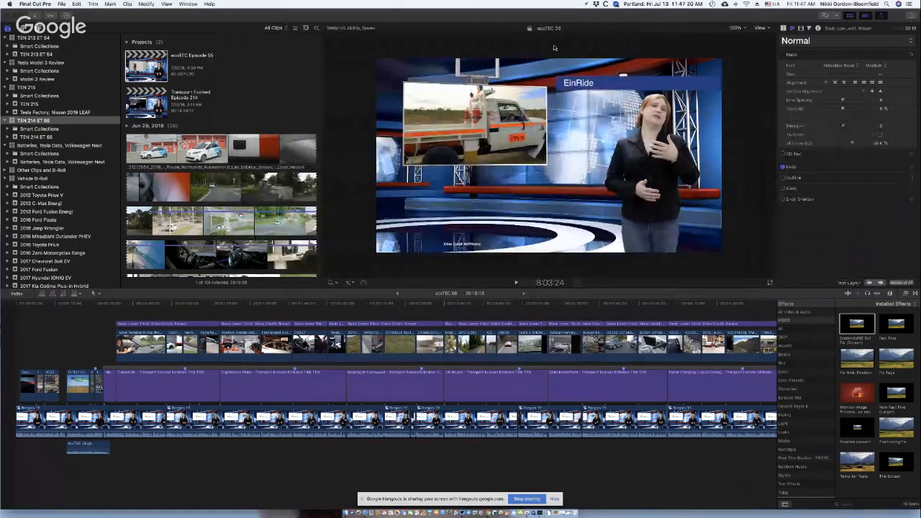
Step: Play the "Heading to Goodwood" segment from 2:39:00 and examine the presenter's poses frame by frame up to 2:42:07
left_click(428, 307)
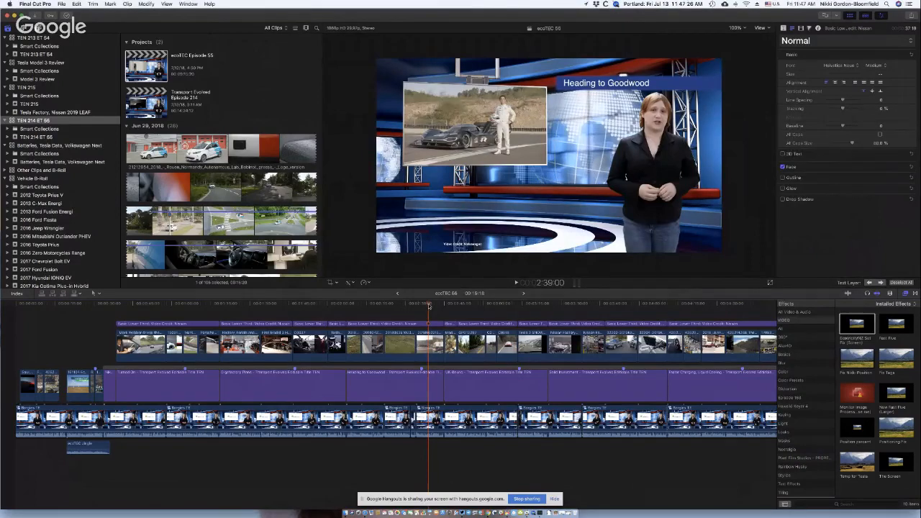
key("space")
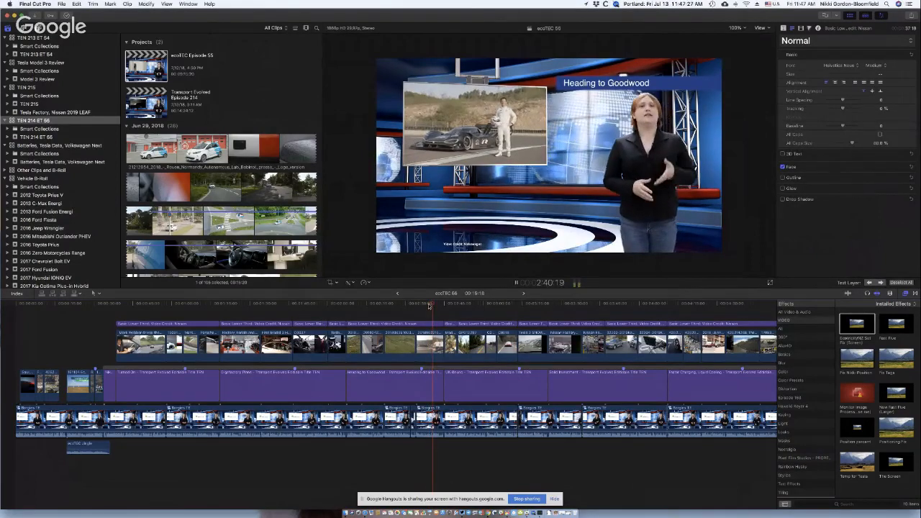
key("space")
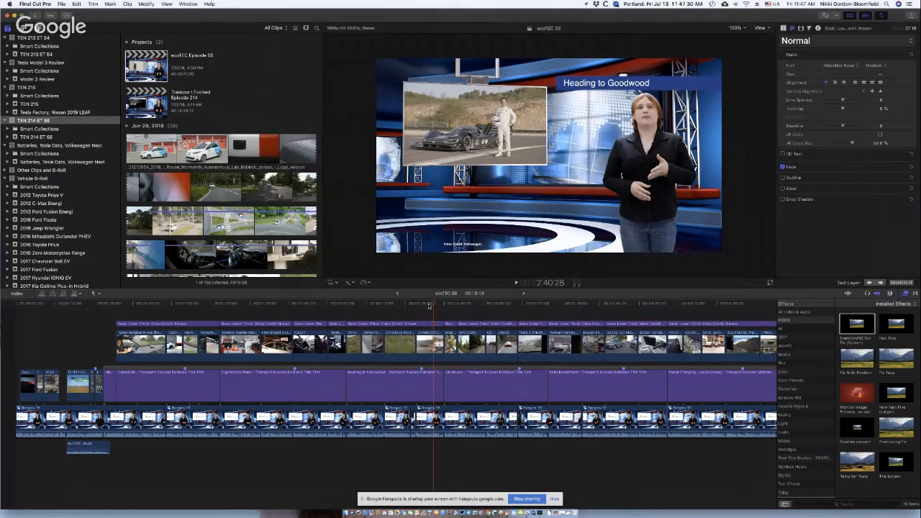
key("Right")
key("Right")
key("Right")
key("Right")
key("Right")
key("Right")
key("Right")
key("Right")
key("Right")
key("Right")
key("Right")
key("Right")
key("Right")
key("Right")
key("Right")
key("Right")
key("Right")
key("Right")
key("Right")
key("Right")
key("Right")
key("Right")
key("Right")
key("Right")
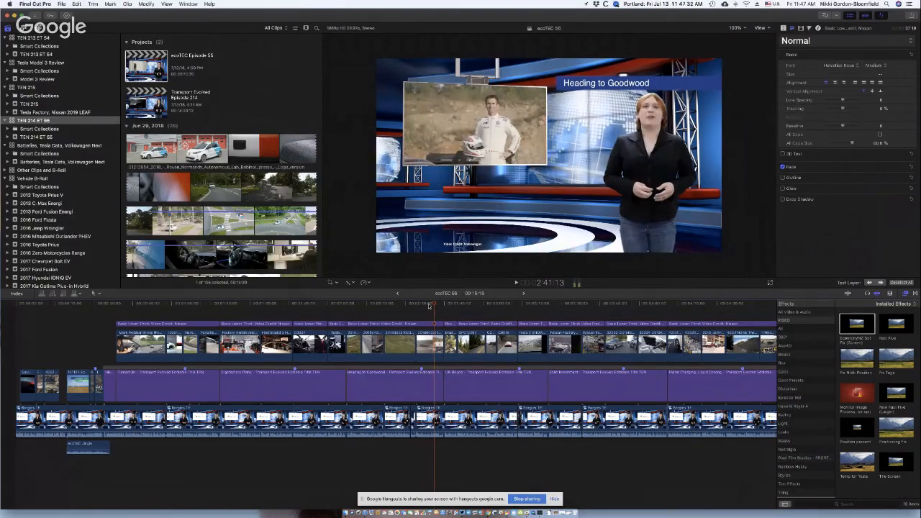
key("Right")
key("Right")
key("Right")
key("Right")
key("Right")
key("Right")
key("Right")
key("Right")
key("Right")
key("Right")
key("Right")
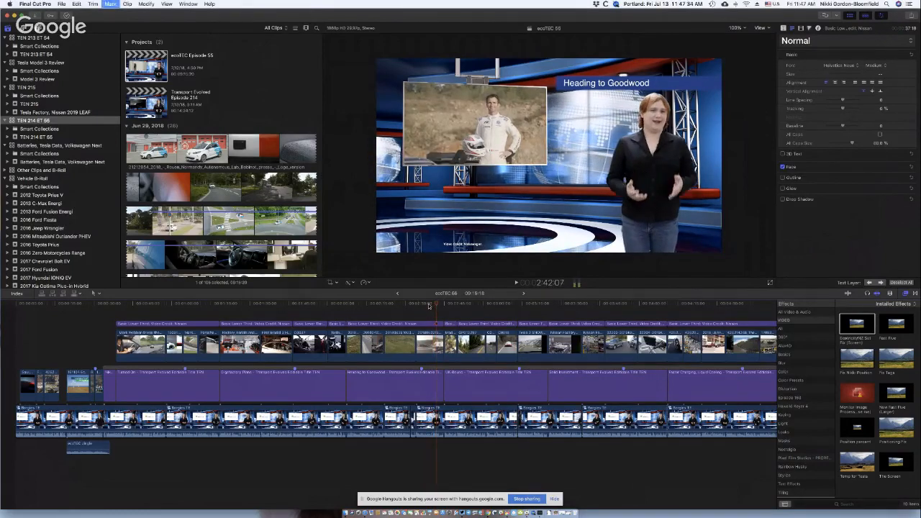
Step: Play through the end of the "Turned On" segment from about 1:10, replaying it from about 1:12 and pausing near 1:16
left_click(200, 305)
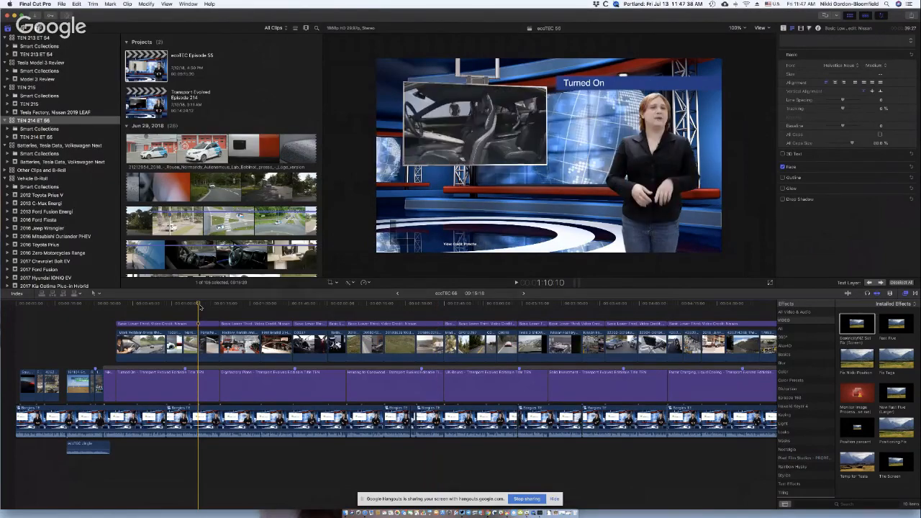
key("space")
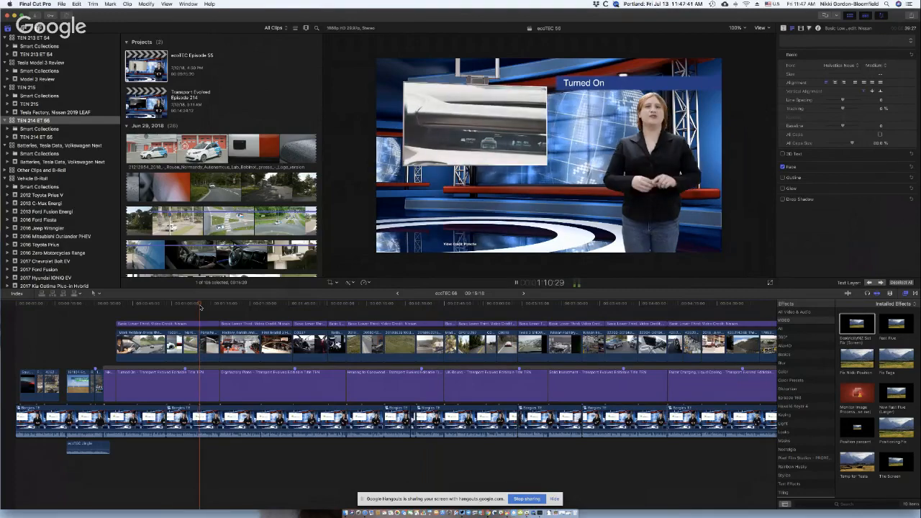
key("space")
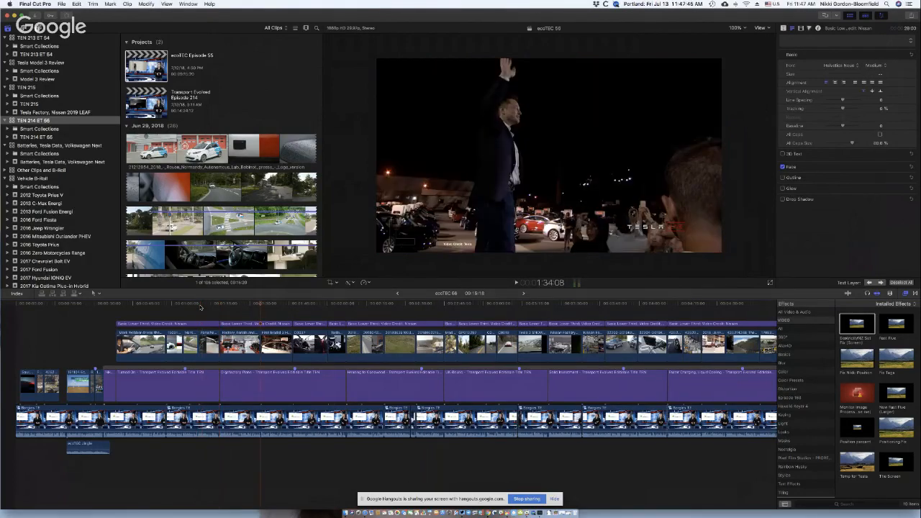
left_click(203, 306)
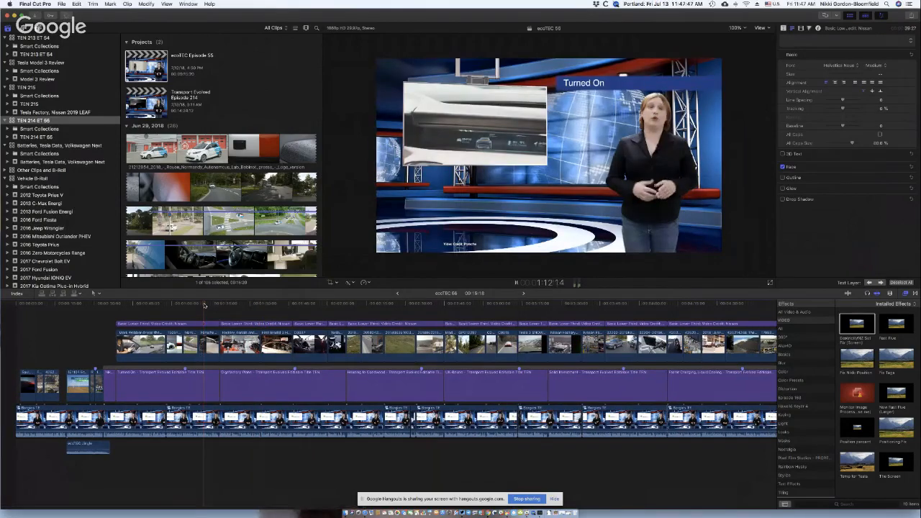
key("space")
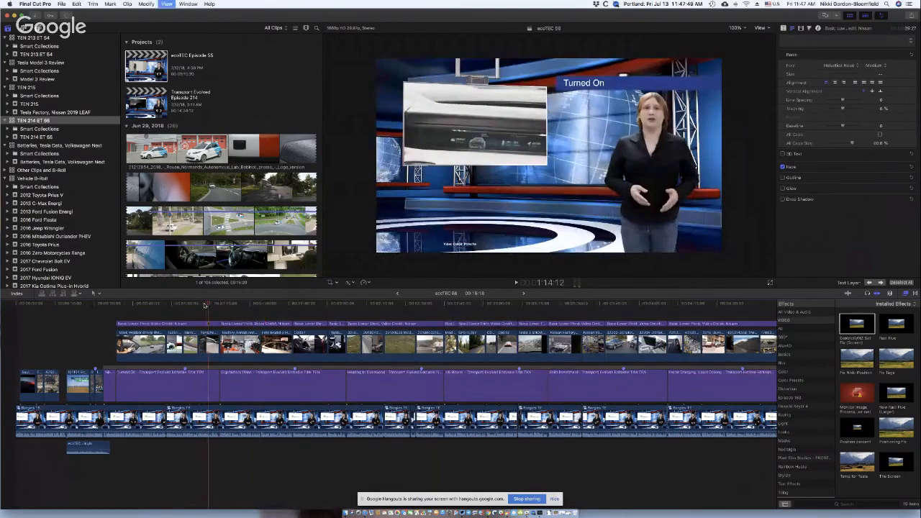
key("space")
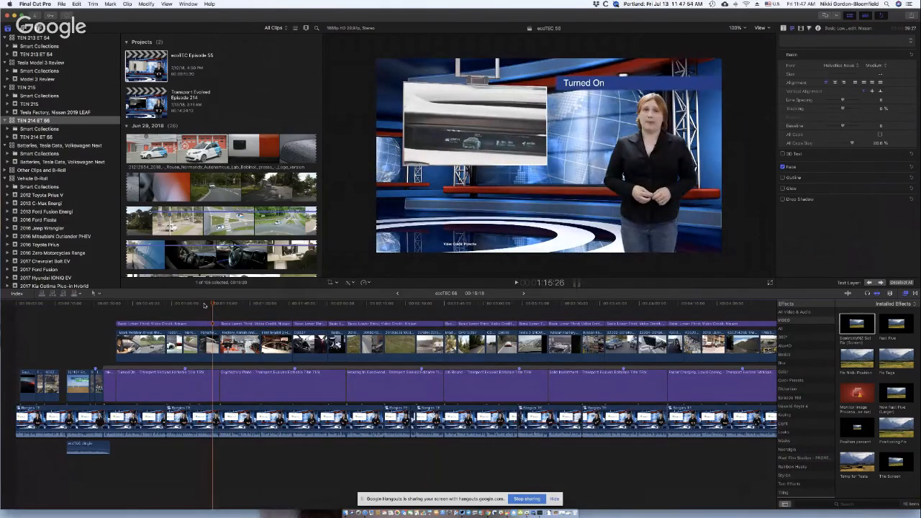
Step: Examine the closing frames of the "Turned On" segment one by one up to 1:18:05
key("Left")
key("Left")
key("Left")
key("Left")
key("Right")
key("Right")
key("Right")
key("Right")
key("Right")
key("Right")
key("Right")
key("Right")
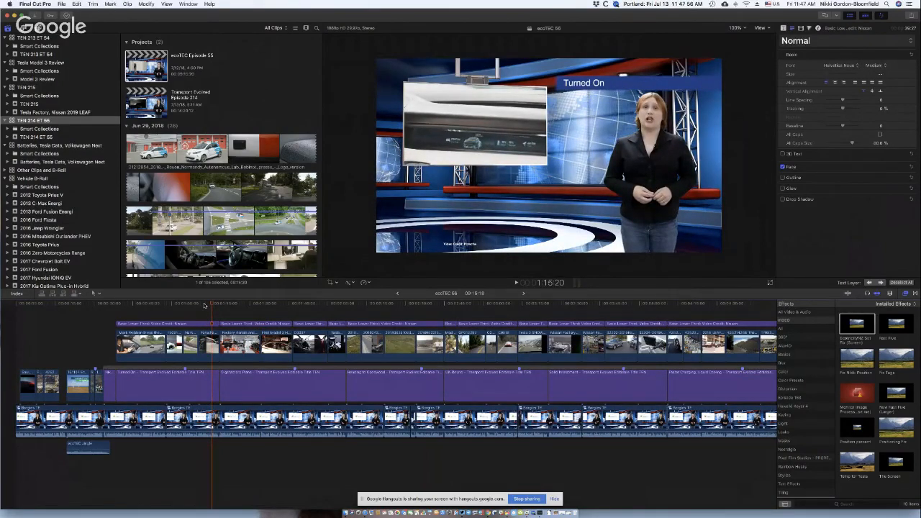
key("Right")
key("Right")
key("Right")
key("Right")
key("Right")
key("Right")
key("Right")
key("Right")
key("Right")
key("Right")
key("Right")
key("Right")
key("Right")
key("Right")
key("Right")
key("Right")
key("Right")
key("Right")
key("Right")
key("Right")
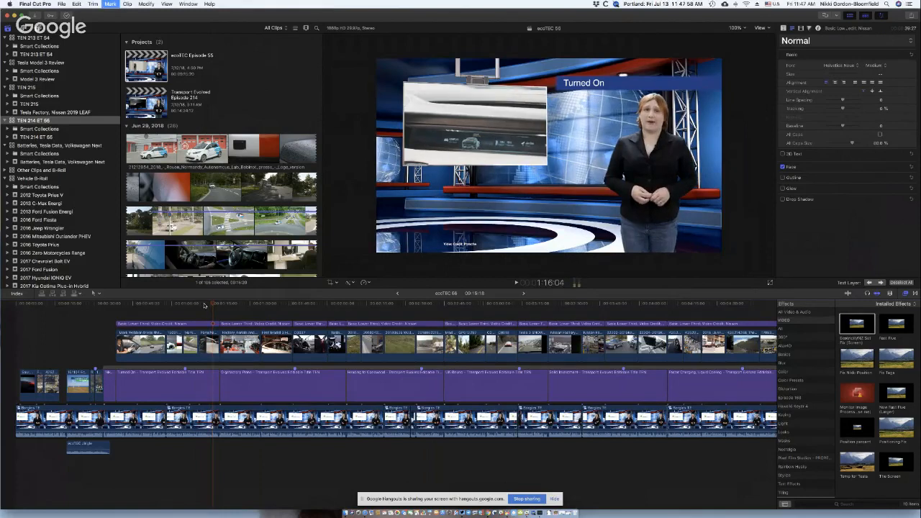
key("Right")
key("Right")
key("Right")
key("Right")
key("Right")
key("Right")
key("Right")
key("Right")
key("Right")
key("Right")
key("Right")
key("Right")
key("Right")
key("Right")
key("Right")
key("Right")
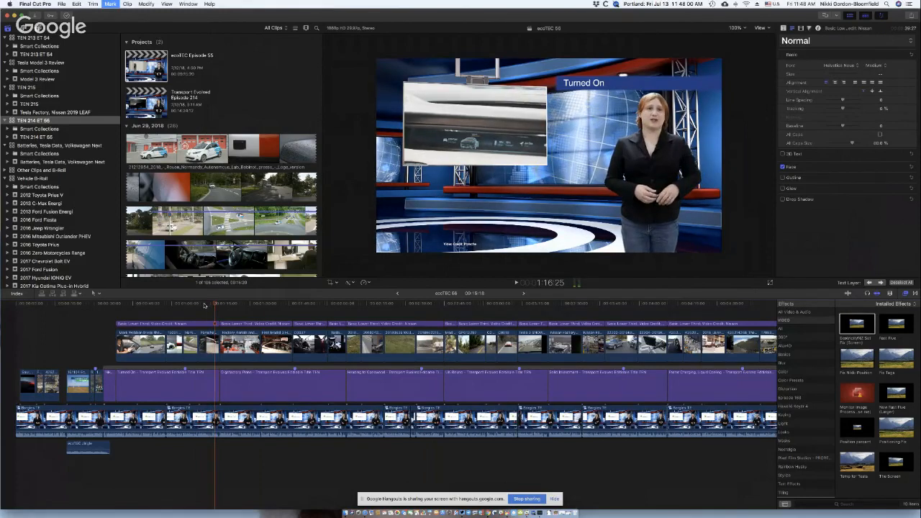
key("Right")
key("Right")
key("Right")
key("Right")
key("Right")
key("Right")
key("Right")
key("Right")
key("Right")
key("Right")
key("Right")
key("Right")
key("Right")
key("Right")
key("Right")
key("Right")
key("Right")
key("Right")
key("Right")
key("Right")
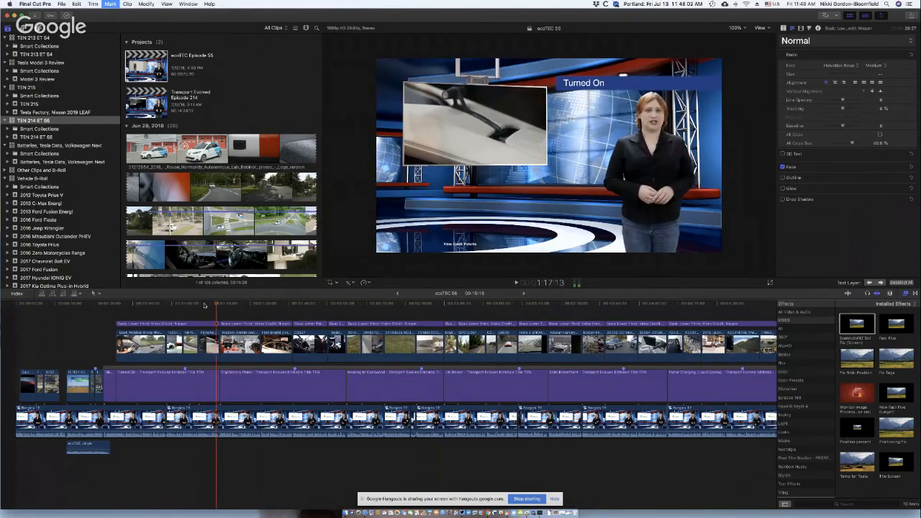
key("Right")
key("Right")
key("Right")
key("Right")
key("Right")
key("Right")
key("Right")
key("Right")
key("Right")
key("Right")
key("Right")
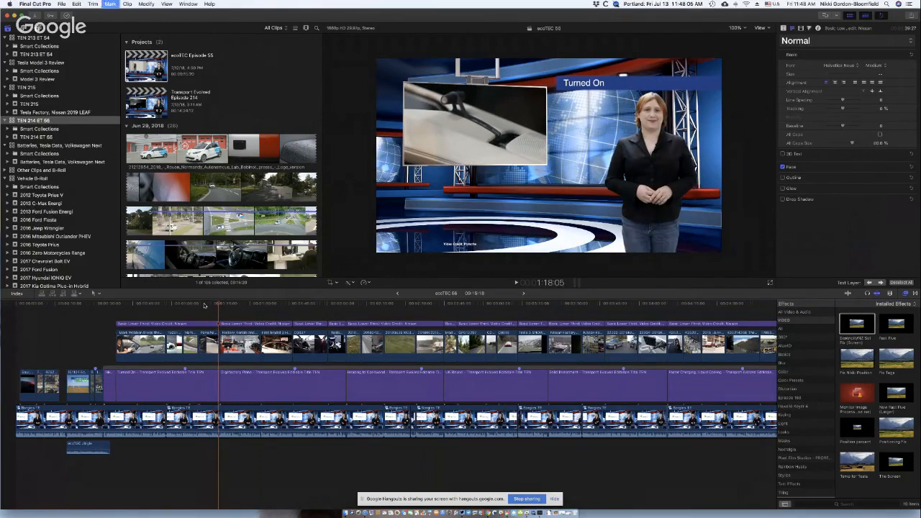
Step: Examine the opening frames of the "Gigafactory Plans" segment one by one up to 1:19:00
key("Right")
key("Right")
key("Right")
key("Right")
key("Right")
key("Right")
key("Right")
key("Right")
key("Right")
key("Right")
key("Right")
key("Right")
key("Right")
key("Right")
key("Right")
key("Right")
key("Right")
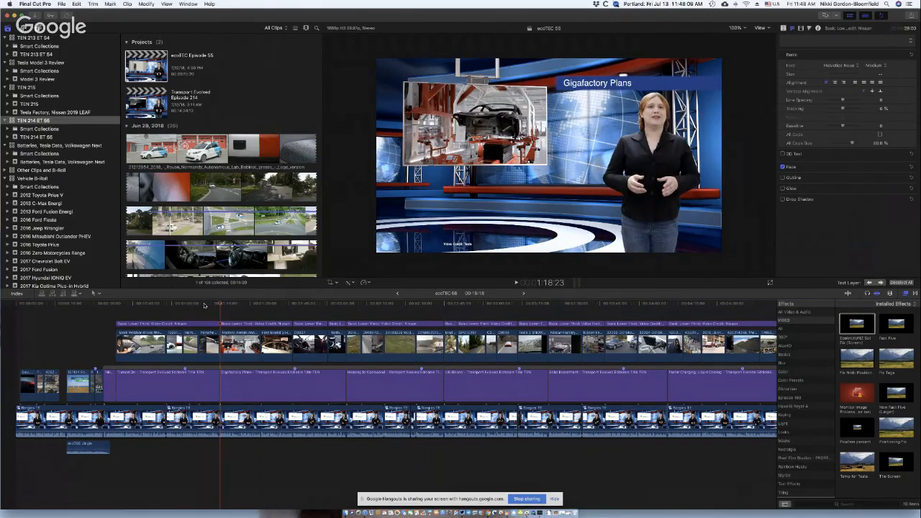
key("Right")
key("Right")
key("Right")
key("Right")
key("Right")
key("Right")
key("Right")
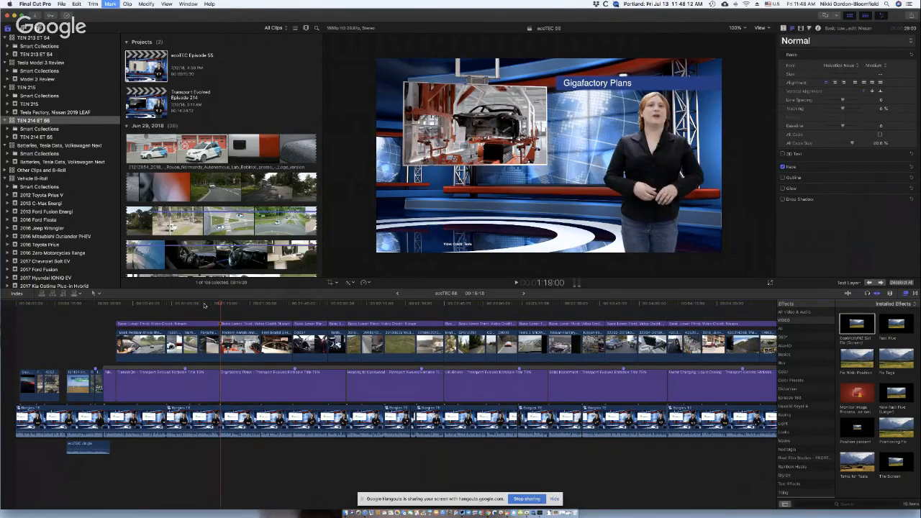
Step: Examine the presenter's poses frame by frame in the "Gigafactory Plans" segment from 1:19:00 up to 1:19:28
key("Right")
key("Right")
key("Right")
key("Right")
key("Right")
key("Right")
key("Right")
key("Right")
key("Right")
key("Right")
key("Right")
key("Right")
key("Right")
key("Right")
key("Right")
key("Right")
key("Right")
key("Right")
key("Right")
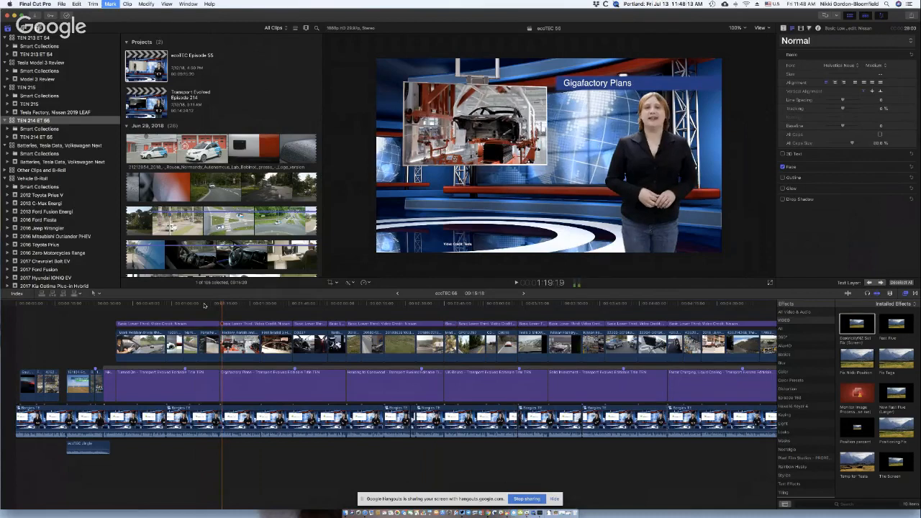
key("Right")
key("Right")
key("Right")
key("Right")
key("Right")
key("Right")
key("Right")
key("Right")
key("Right")
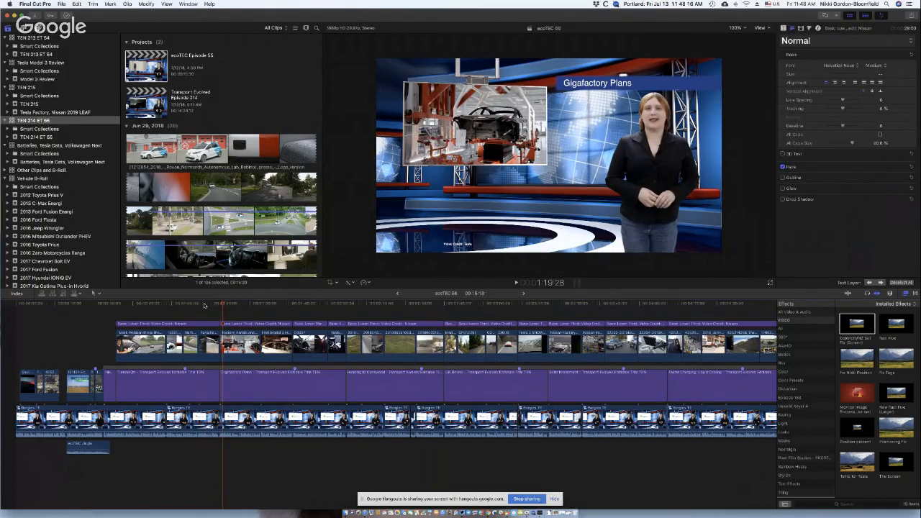
Step: Move the playhead near the end of the "Gigafactory Plans" segment and advance it frame by frame to 2:03:02
left_click(334, 304)
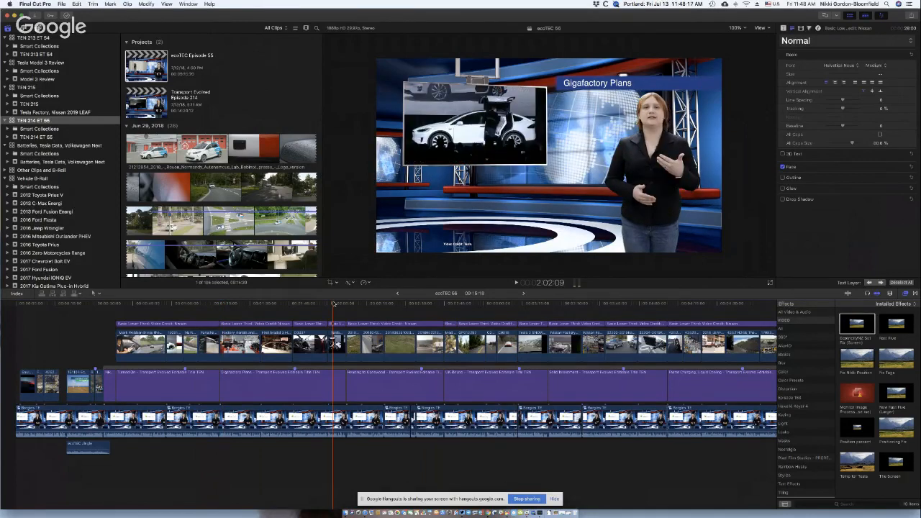
key("Right")
key("Right")
key("Right")
key("Right")
key("Right")
key("Right")
key("Right")
key("Right")
key("Right")
key("Right")
key("Right")
key("Right")
key("Right")
key("Right")
key("Right")
key("Right")
key("Right")
key("Right")
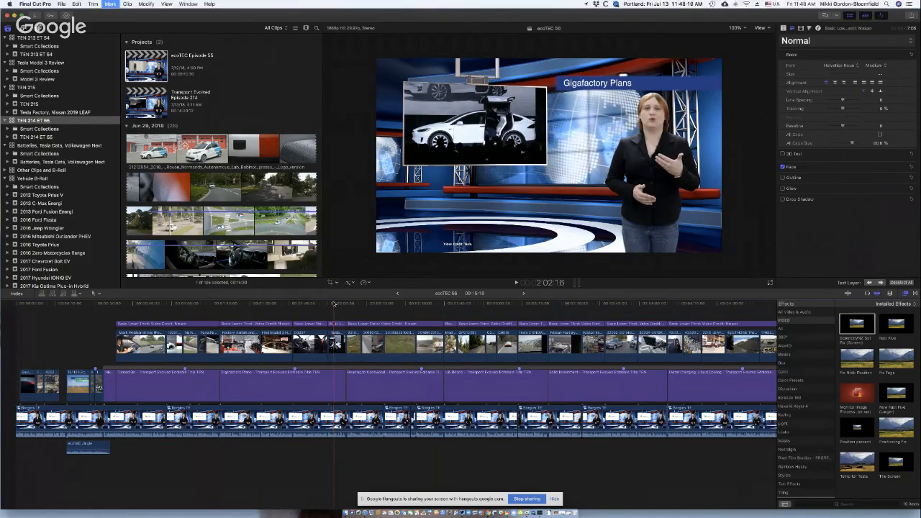
key("Right")
key("Right")
key("Right")
key("Right")
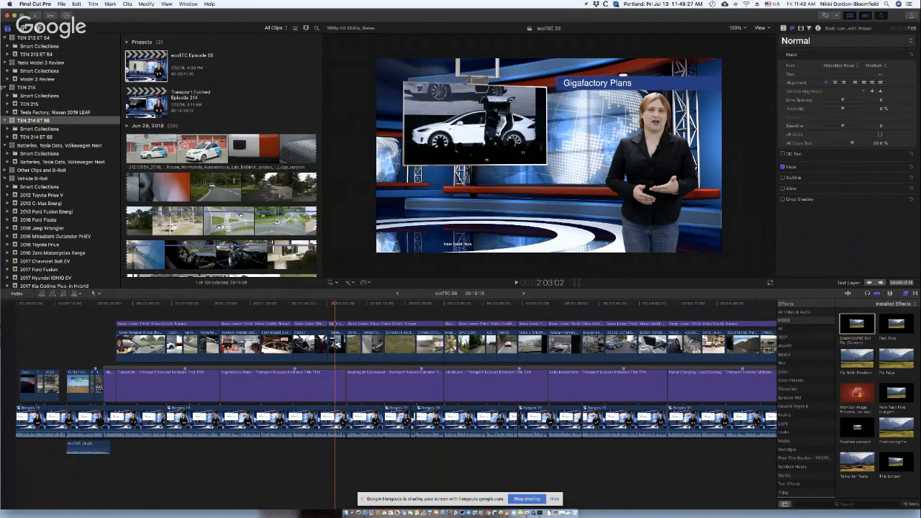
Step: Start a Save Current Frame export of the frame at 2:03:02 and set its export format to JPEG image
left_click(62, 4)
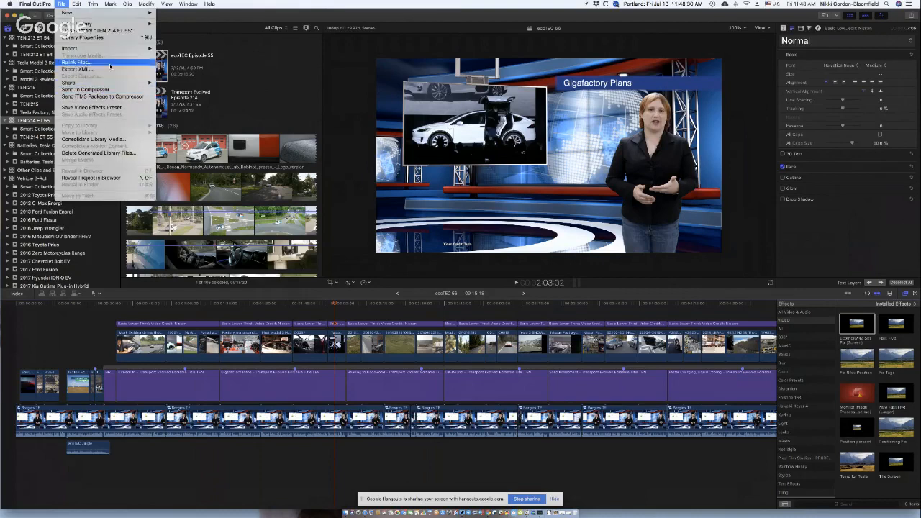
mouse_move(101, 82)
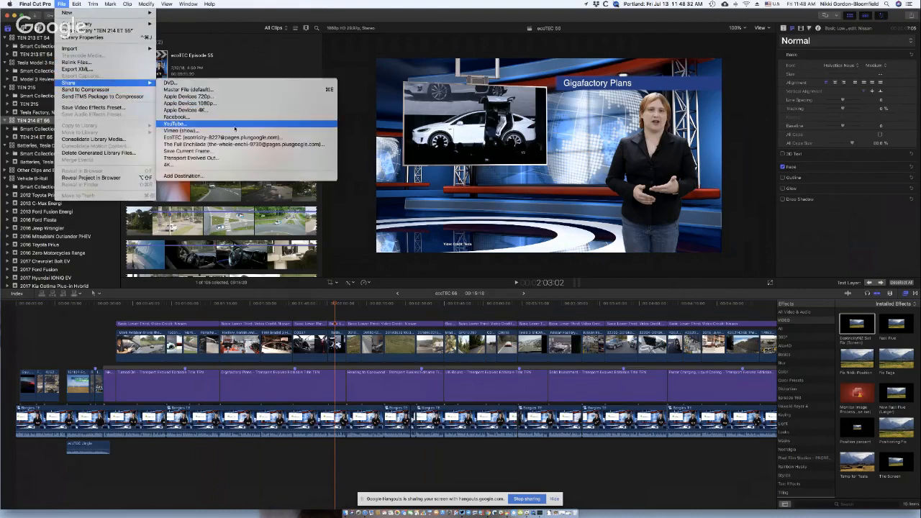
left_click(240, 175)
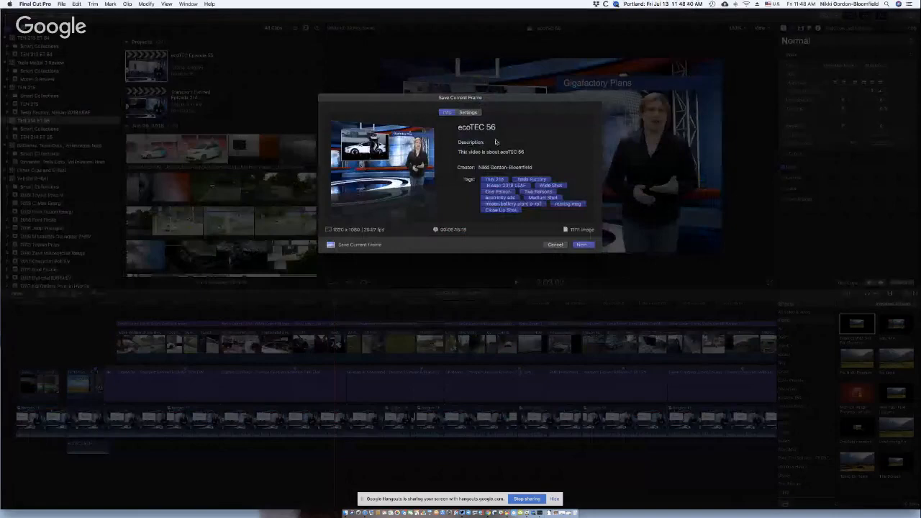
left_click(468, 113)
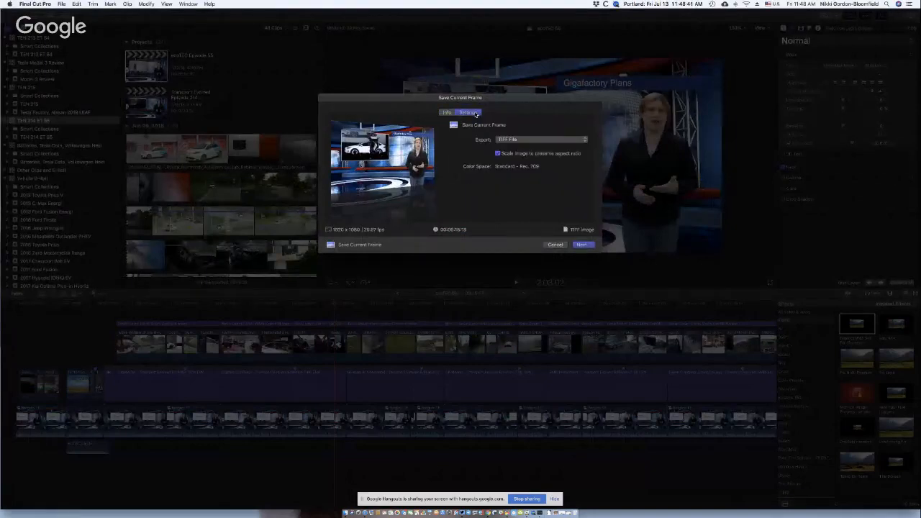
left_click(540, 140)
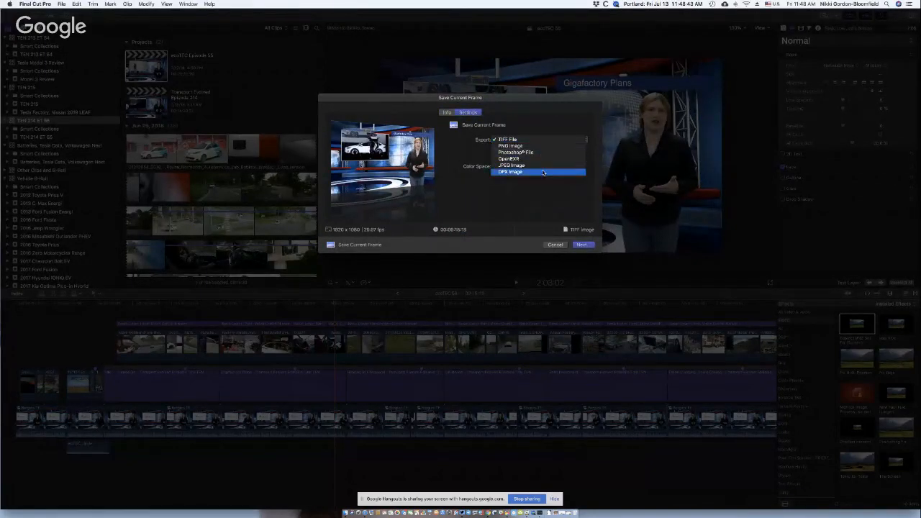
left_click(563, 166)
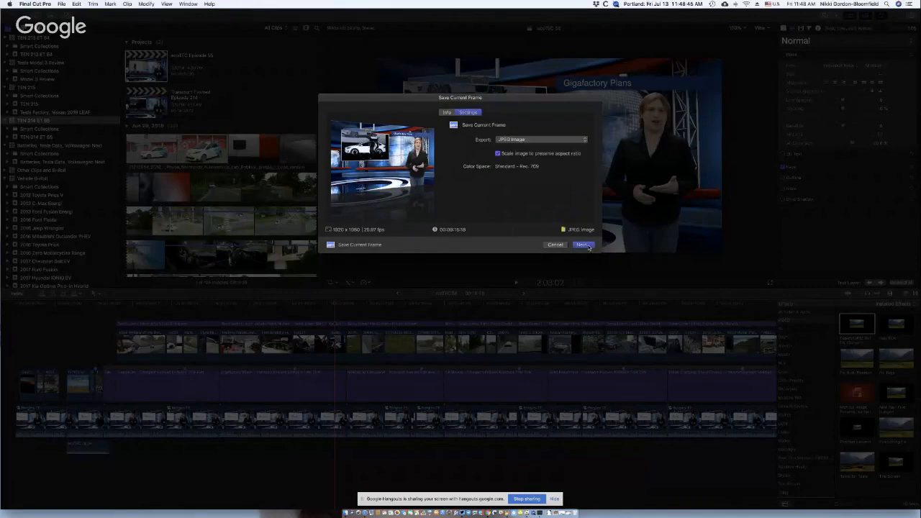
Step: Save the frame to the Desktop as ecoTEC 56 and show the details of the sharing background task
left_click(583, 245)
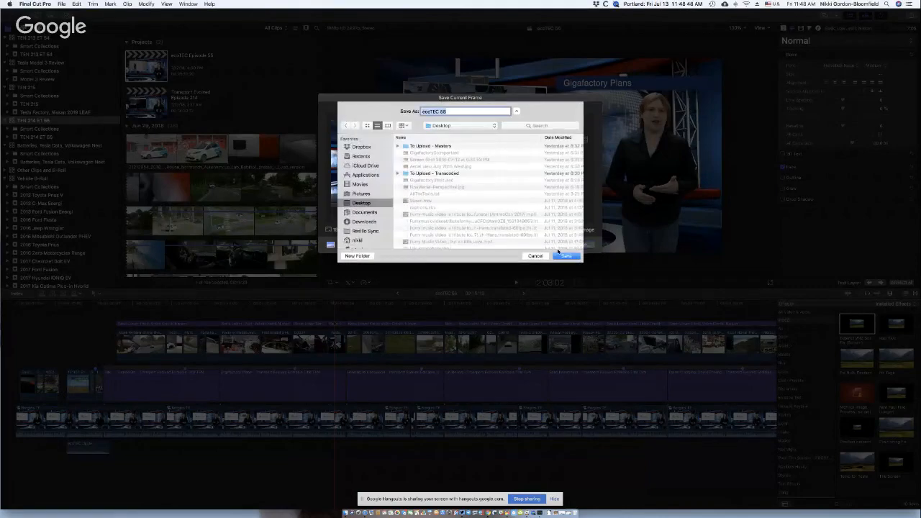
left_click(563, 256)
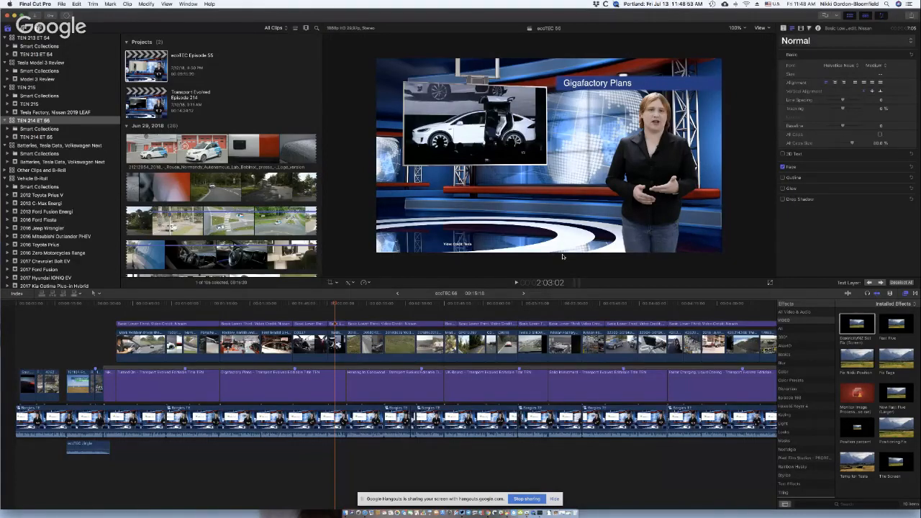
key("super+9")
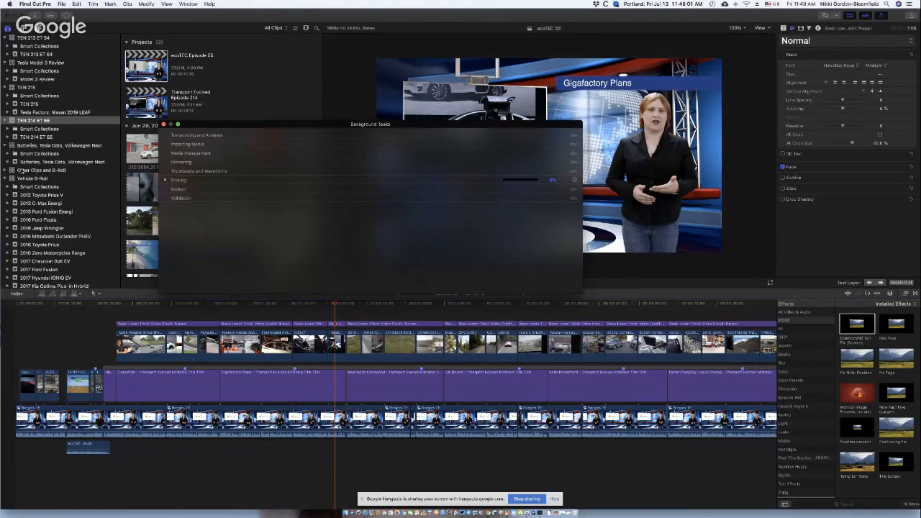
left_click(166, 180)
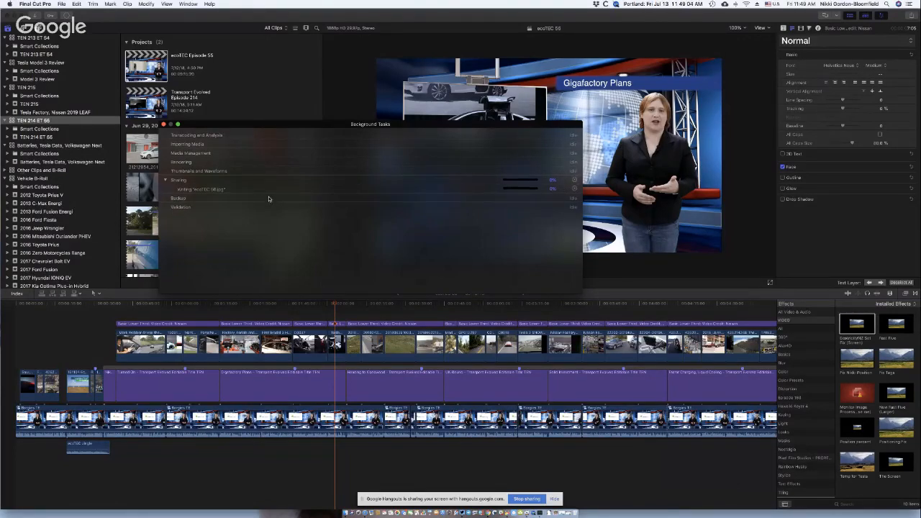